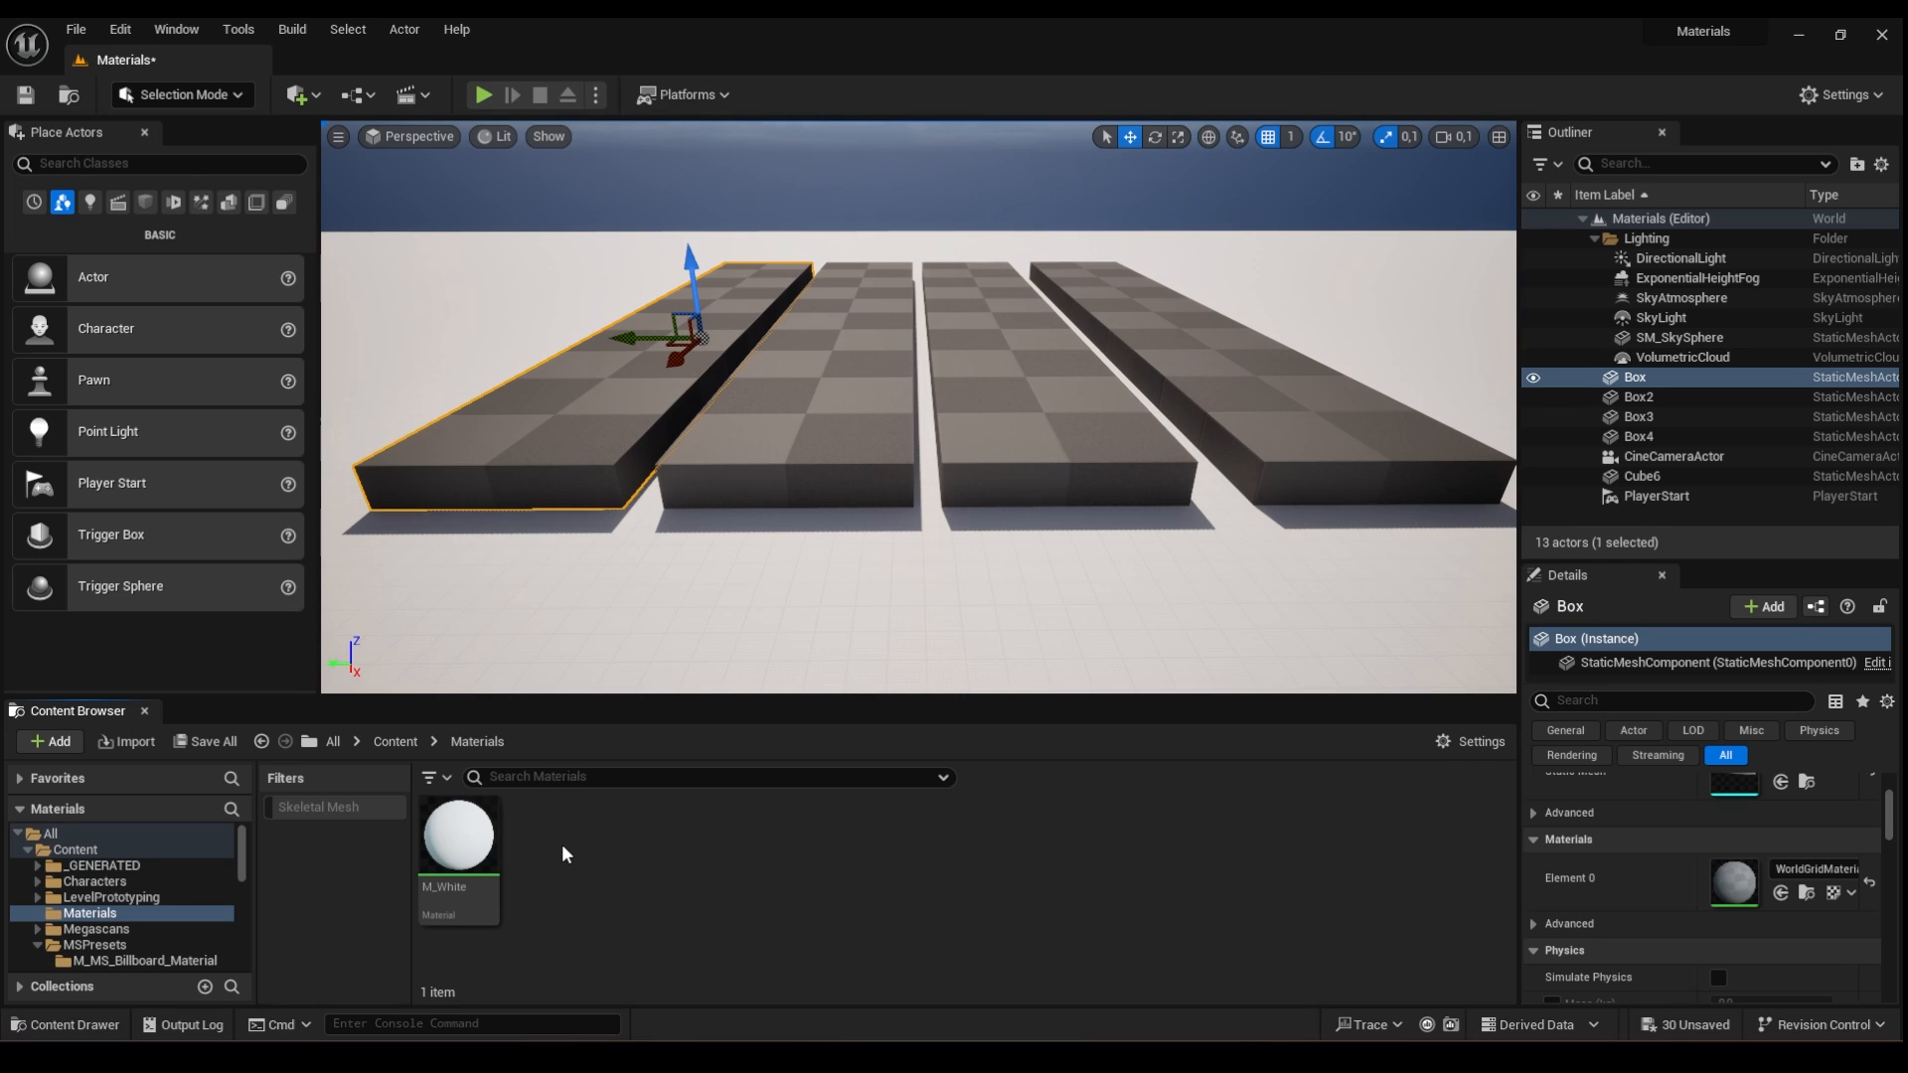
- Create a new material named M_Rock in the Materials folder and open it in the material editor
right_click(563, 843)
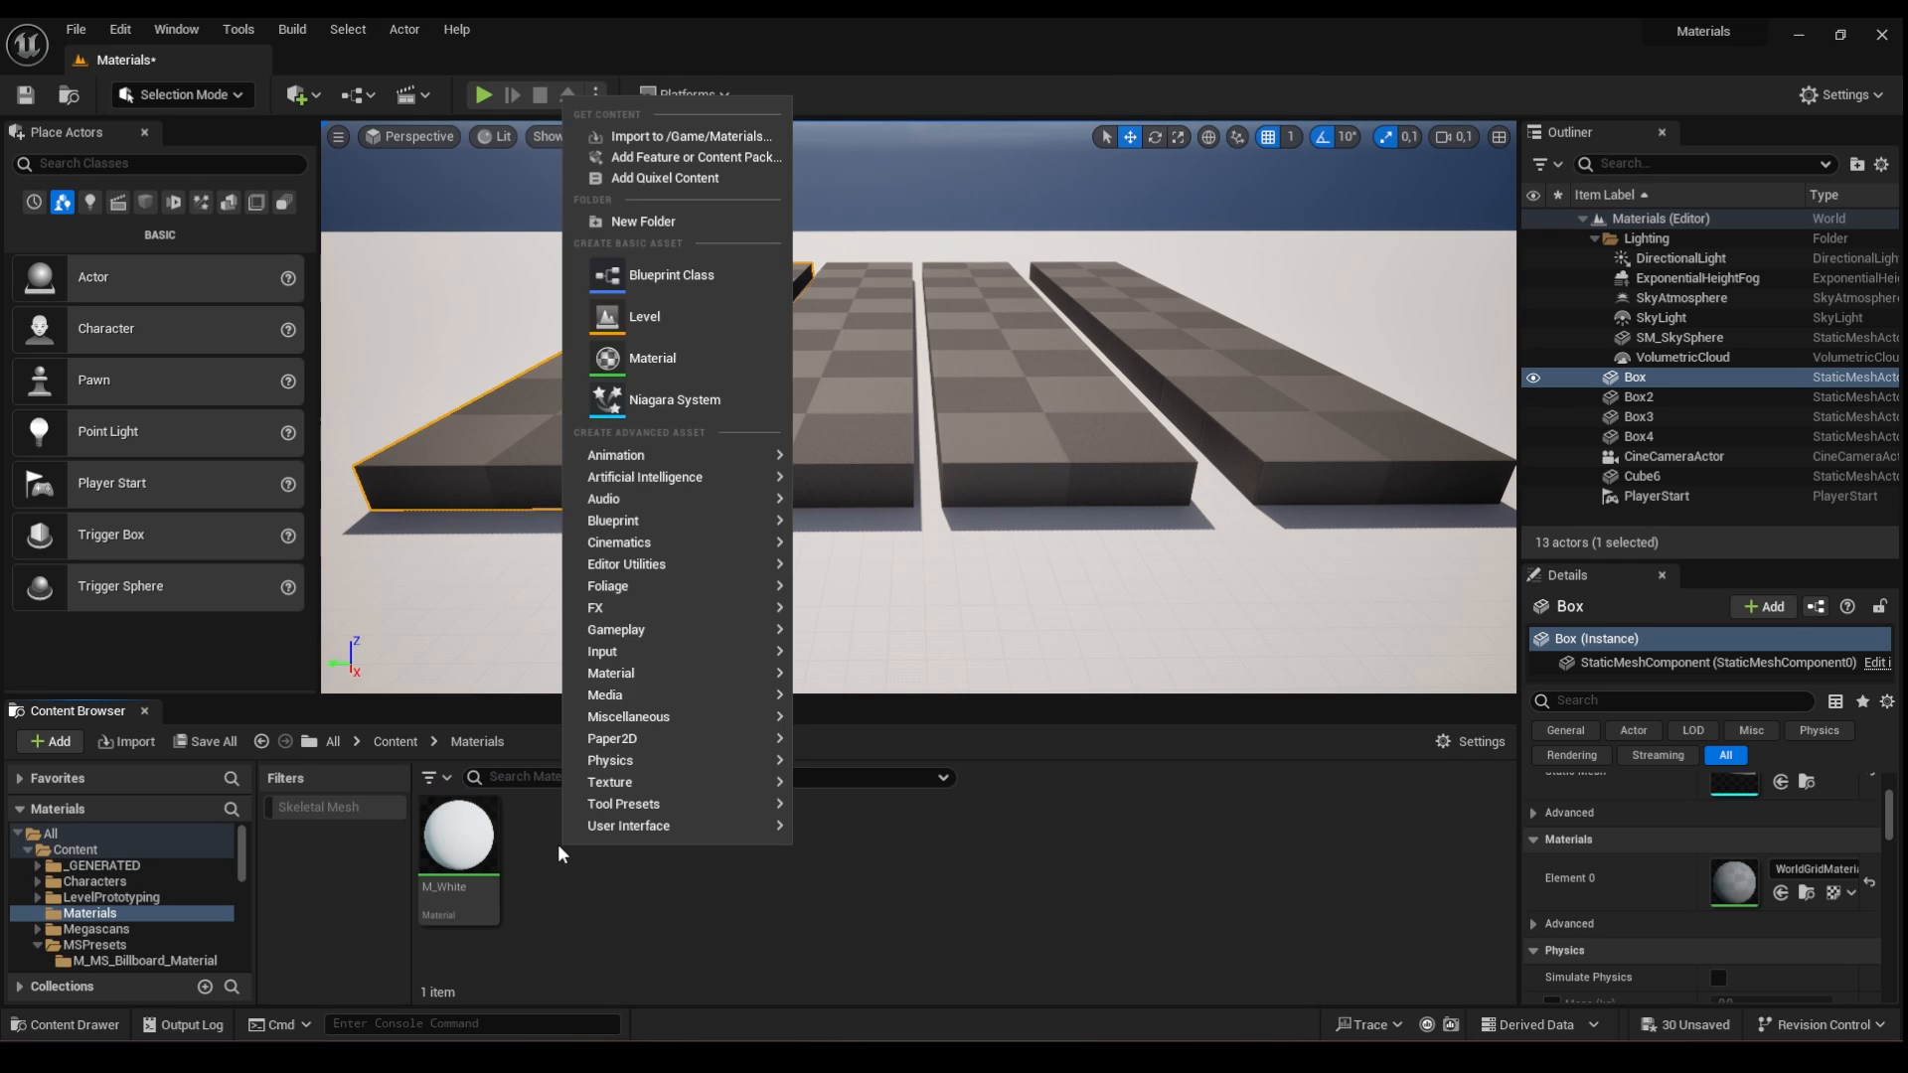
left_click(644, 361)
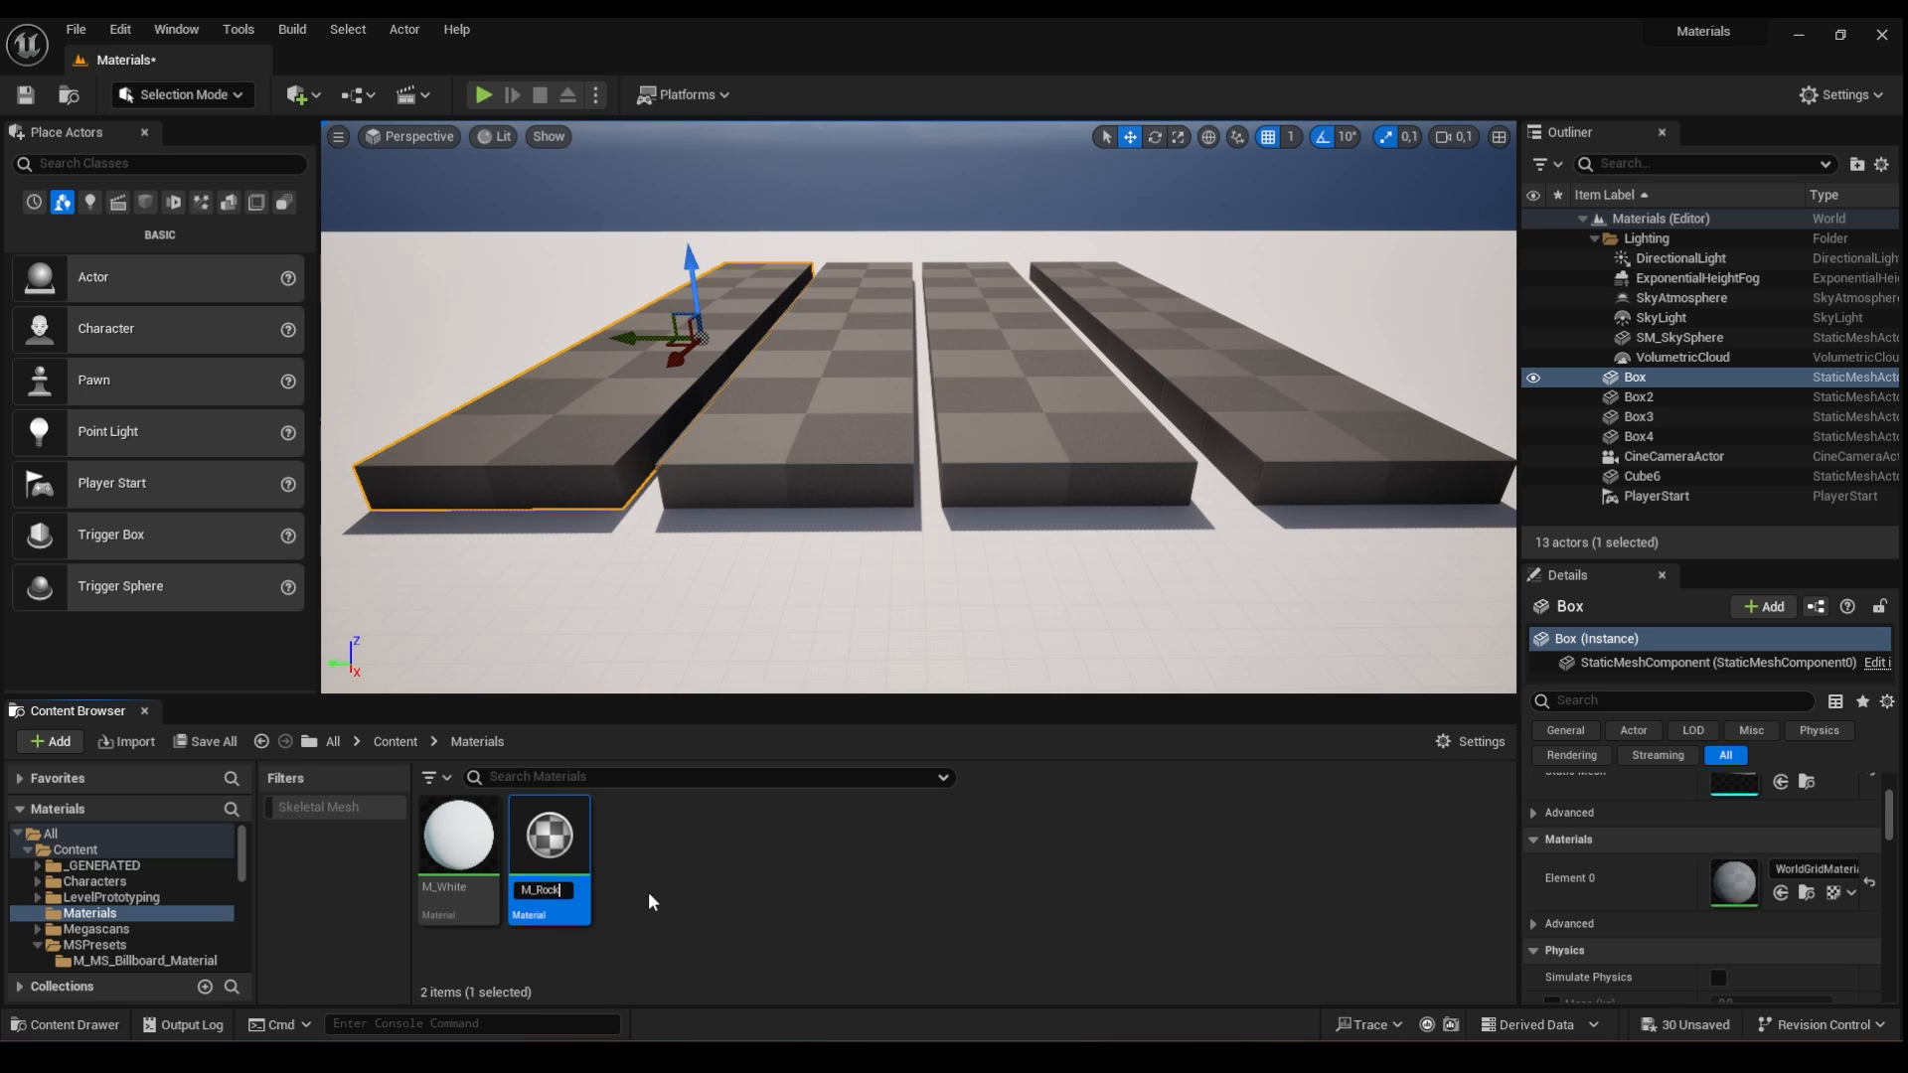
key("Return")
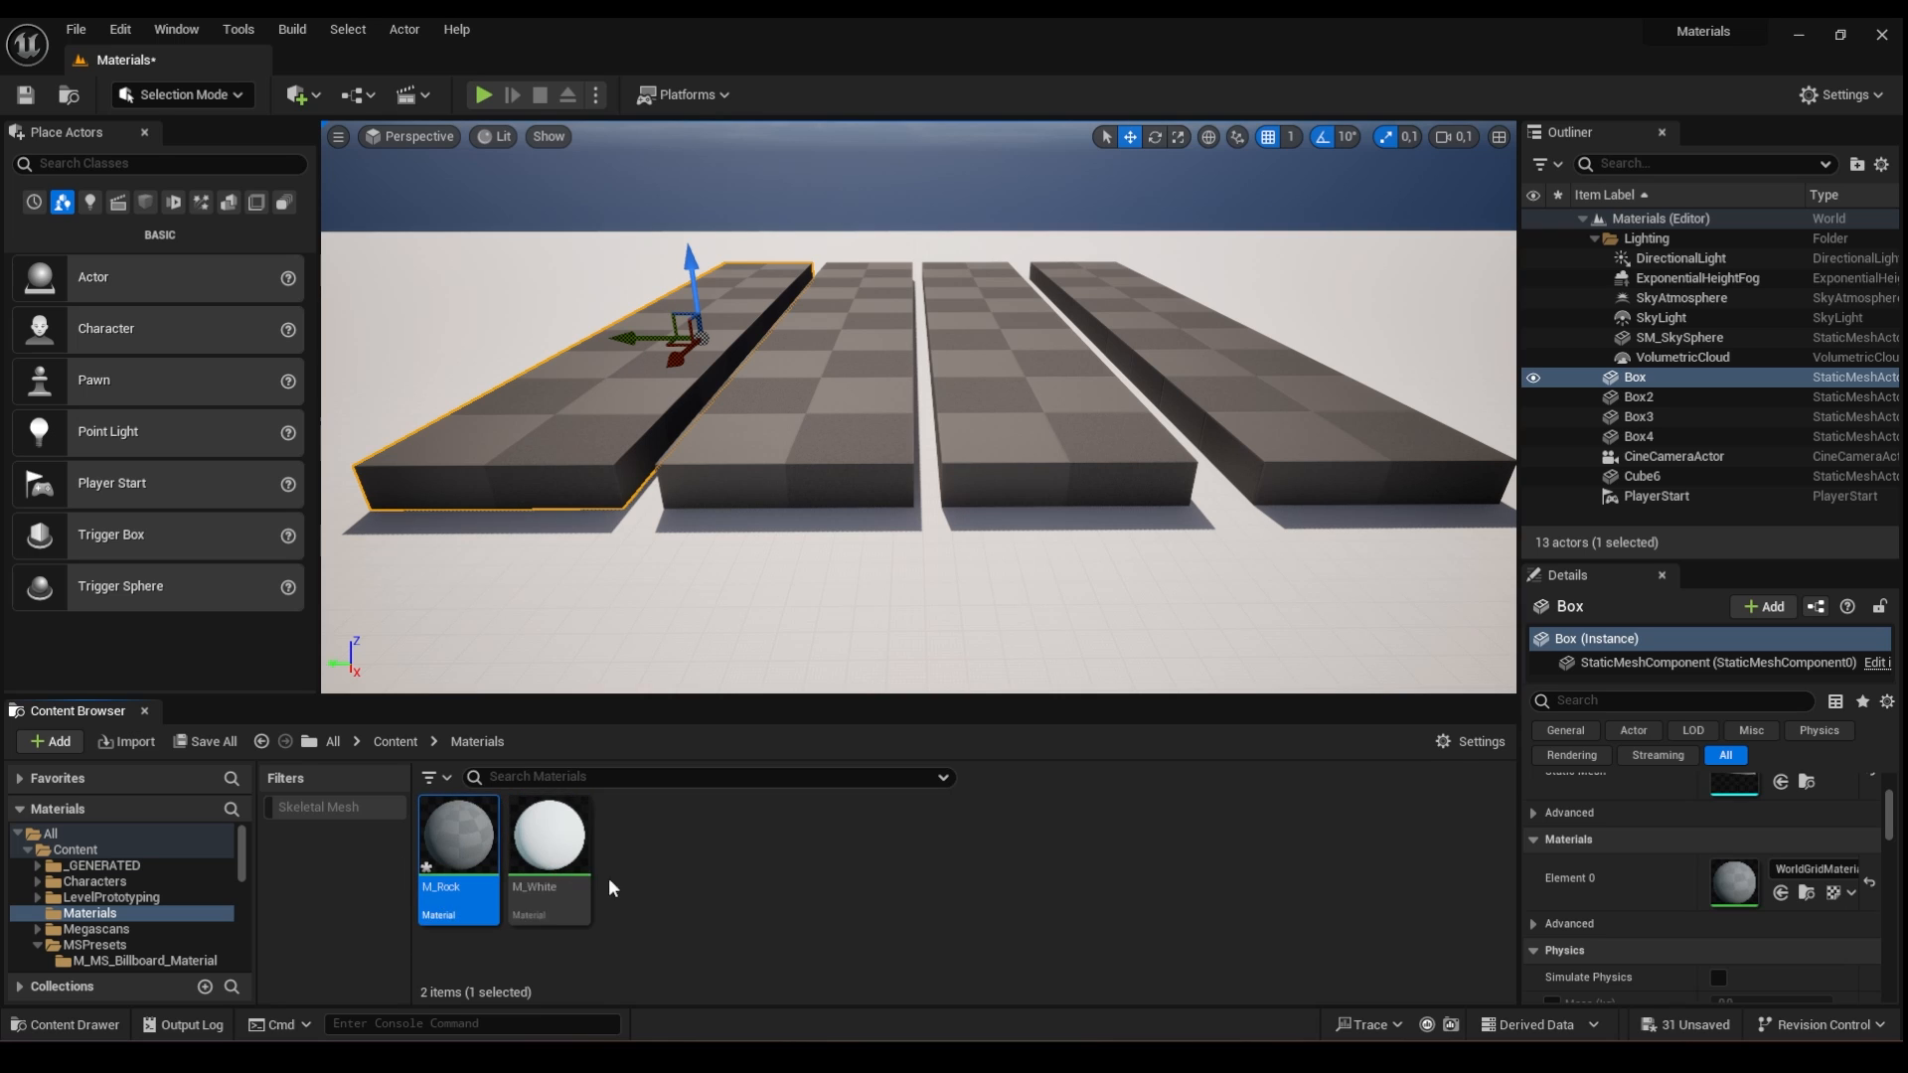
double_click(495, 850)
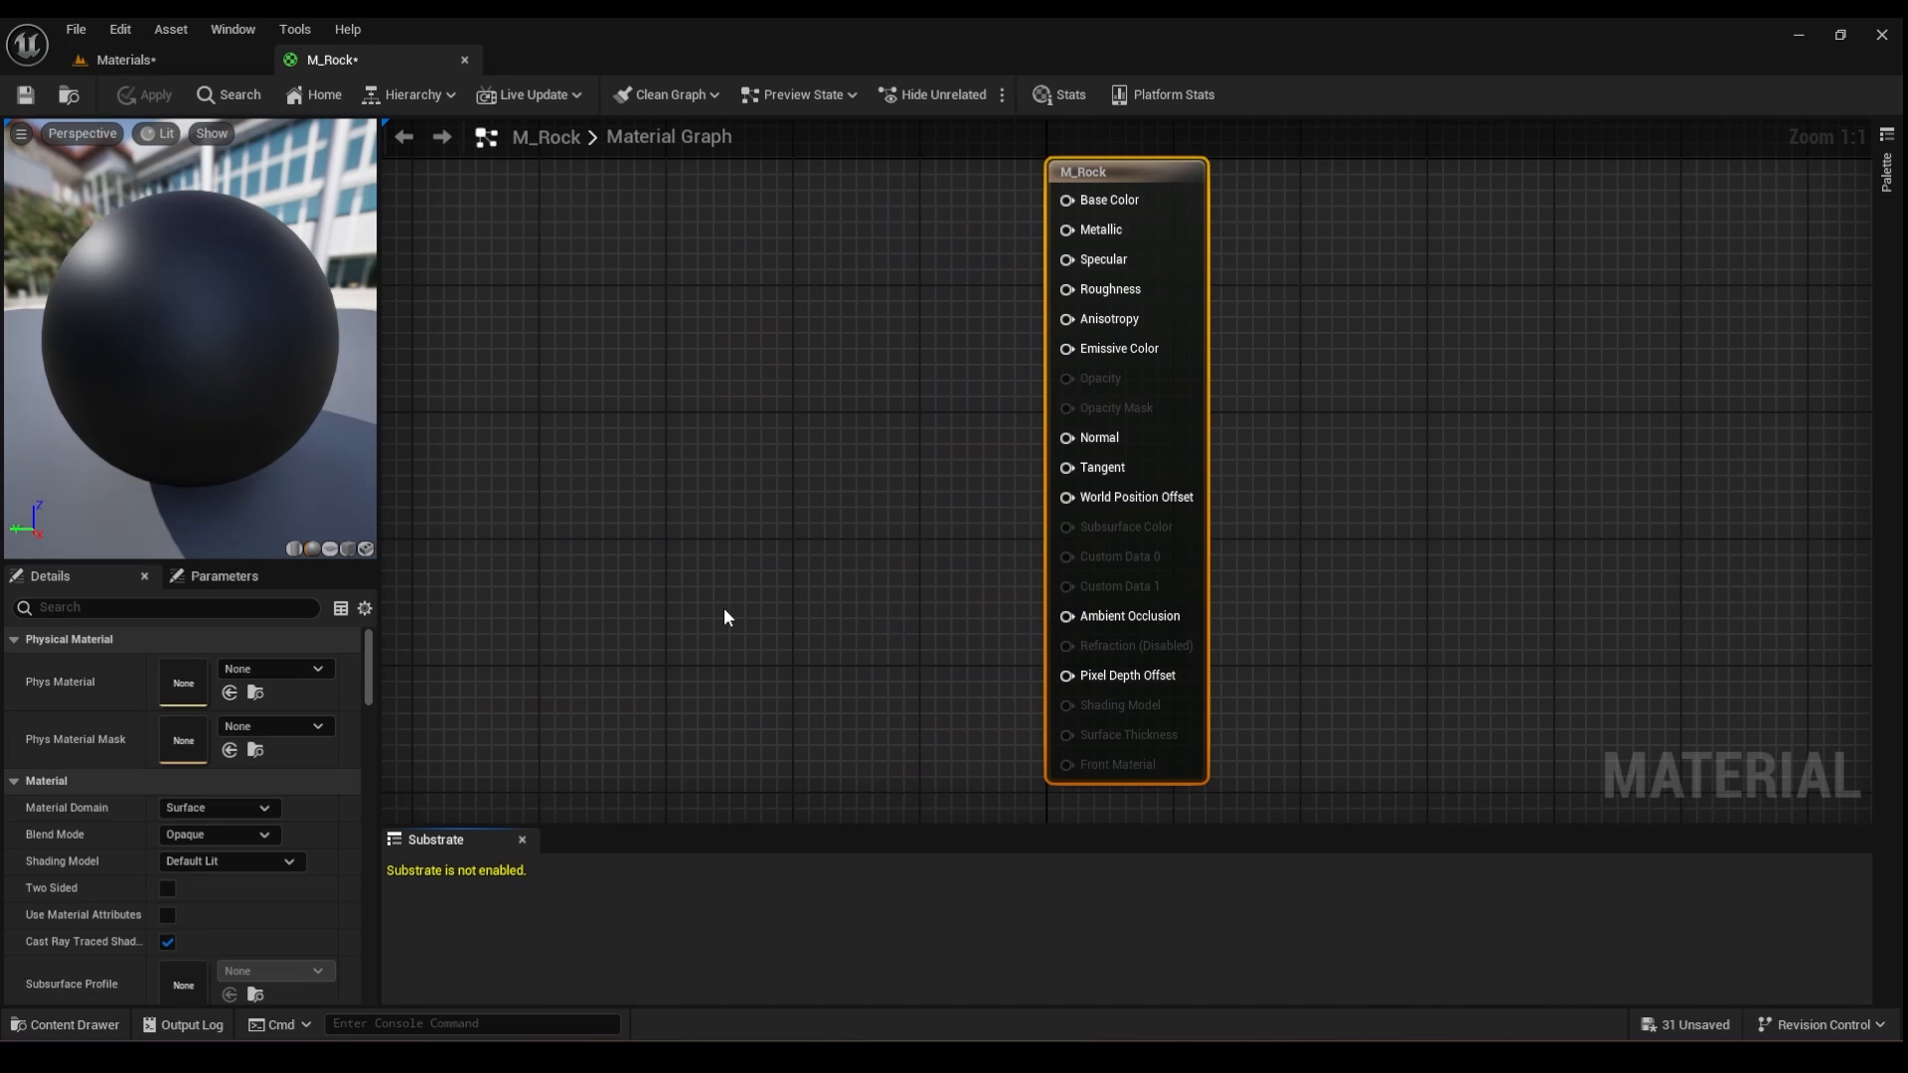
- Move the M_Rock result node slightly within the material graph
right_click_drag(813, 547, 562, 553)
scroll(673, 563, "down", 1)
left_click(1015, 326)
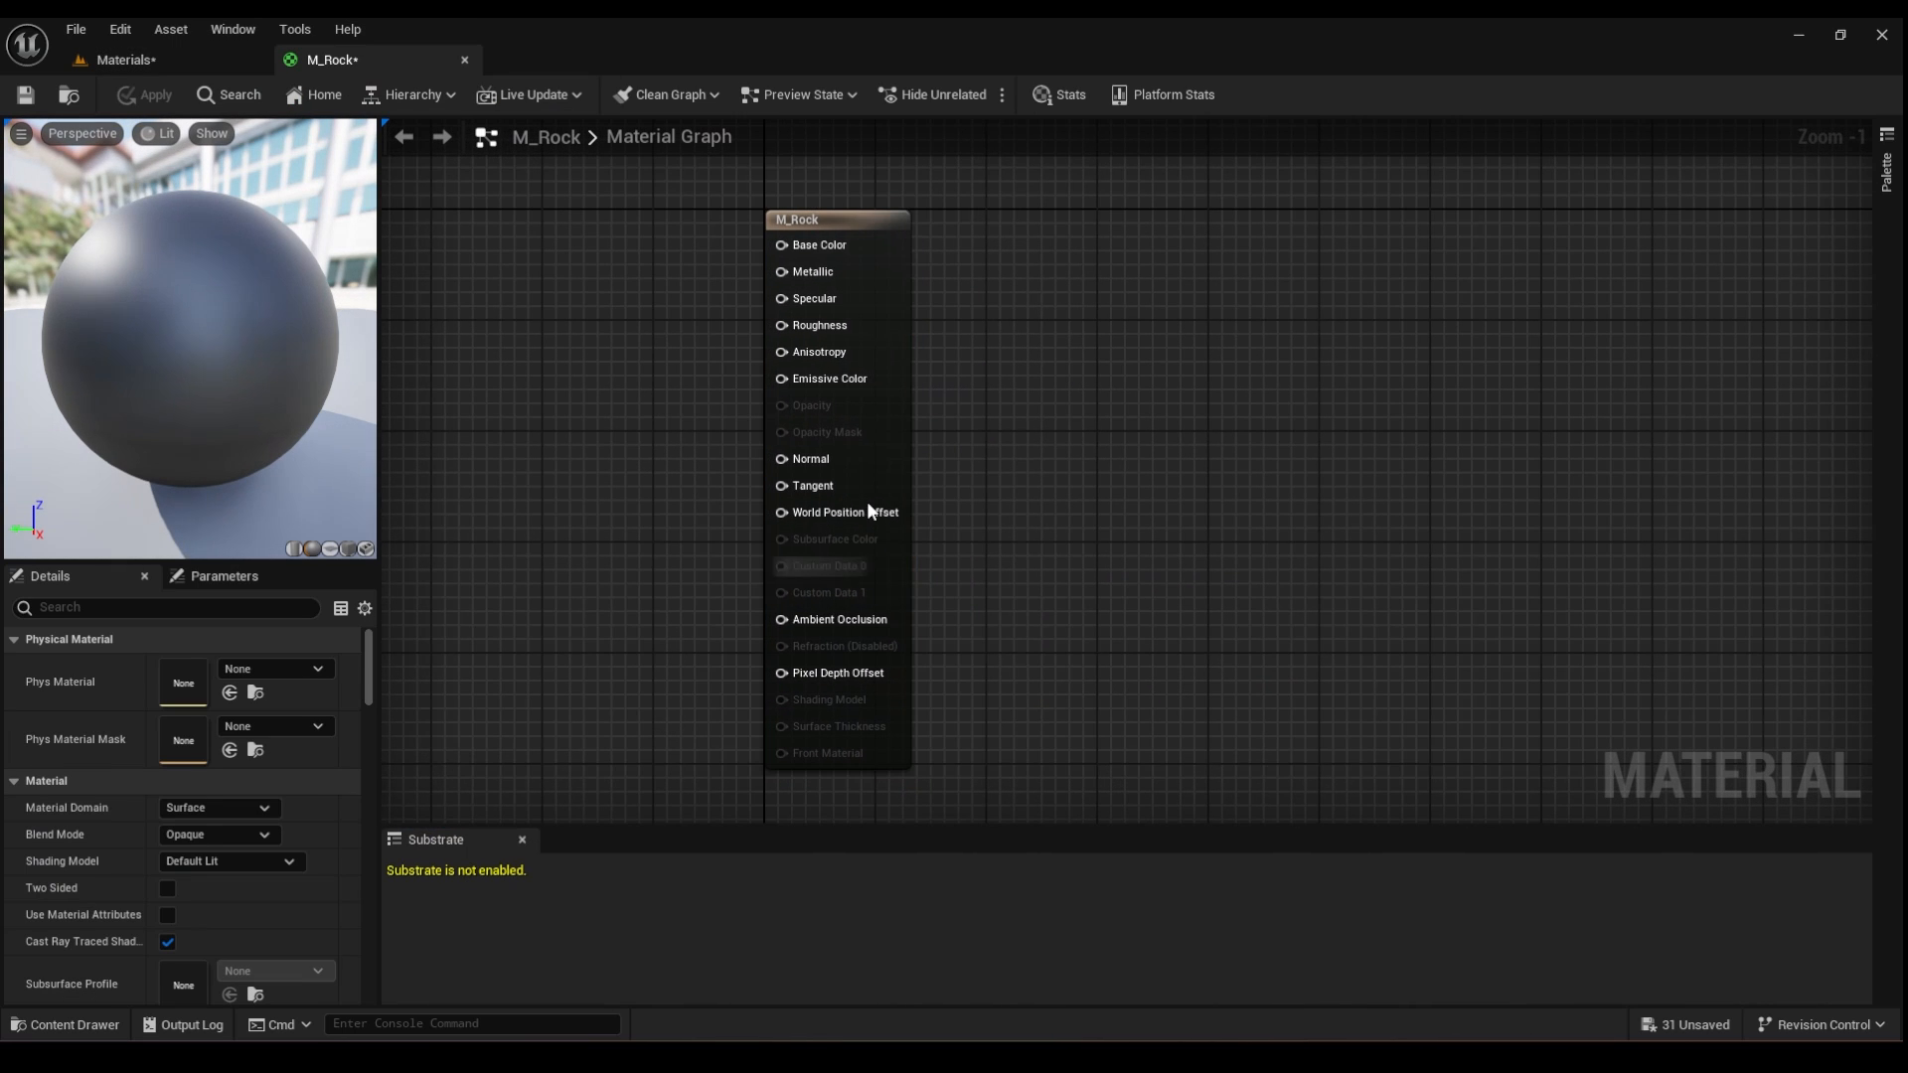
left_click(850, 247)
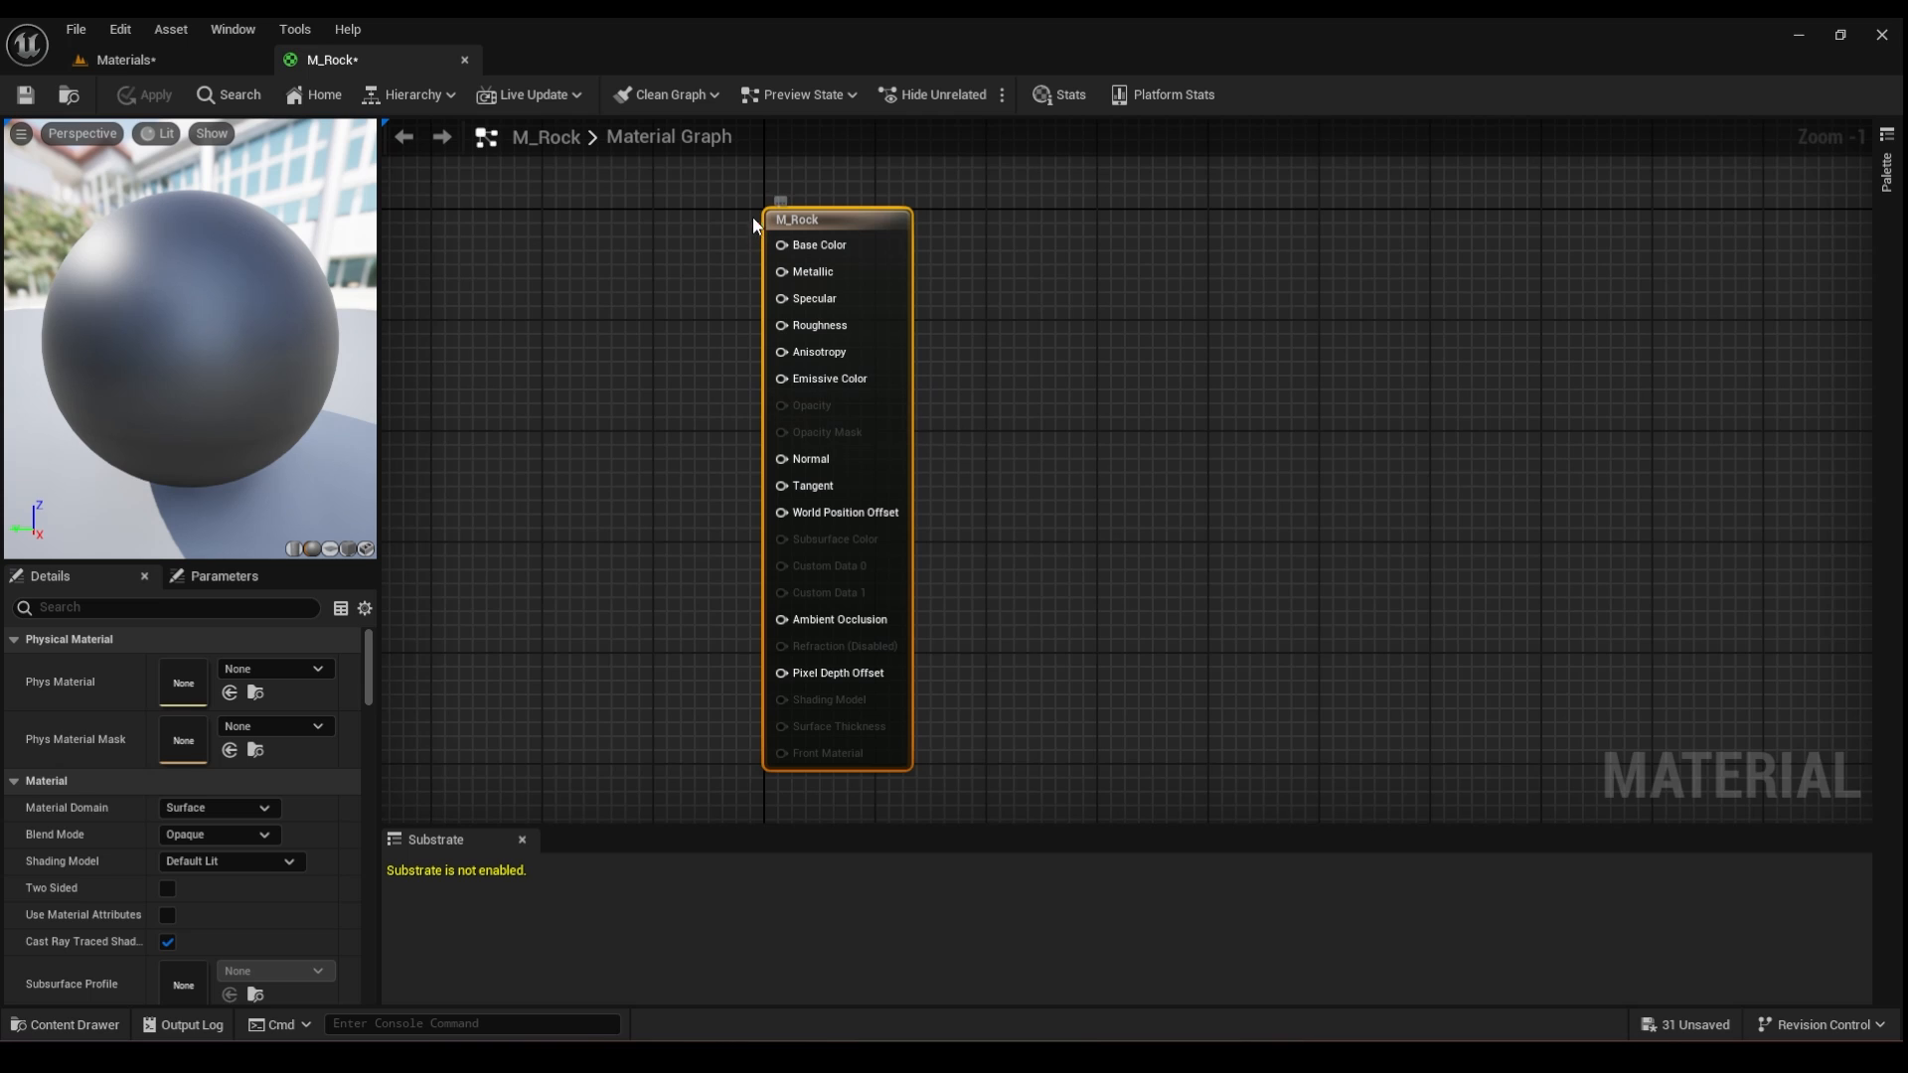
left_click_drag(836, 212, 865, 230)
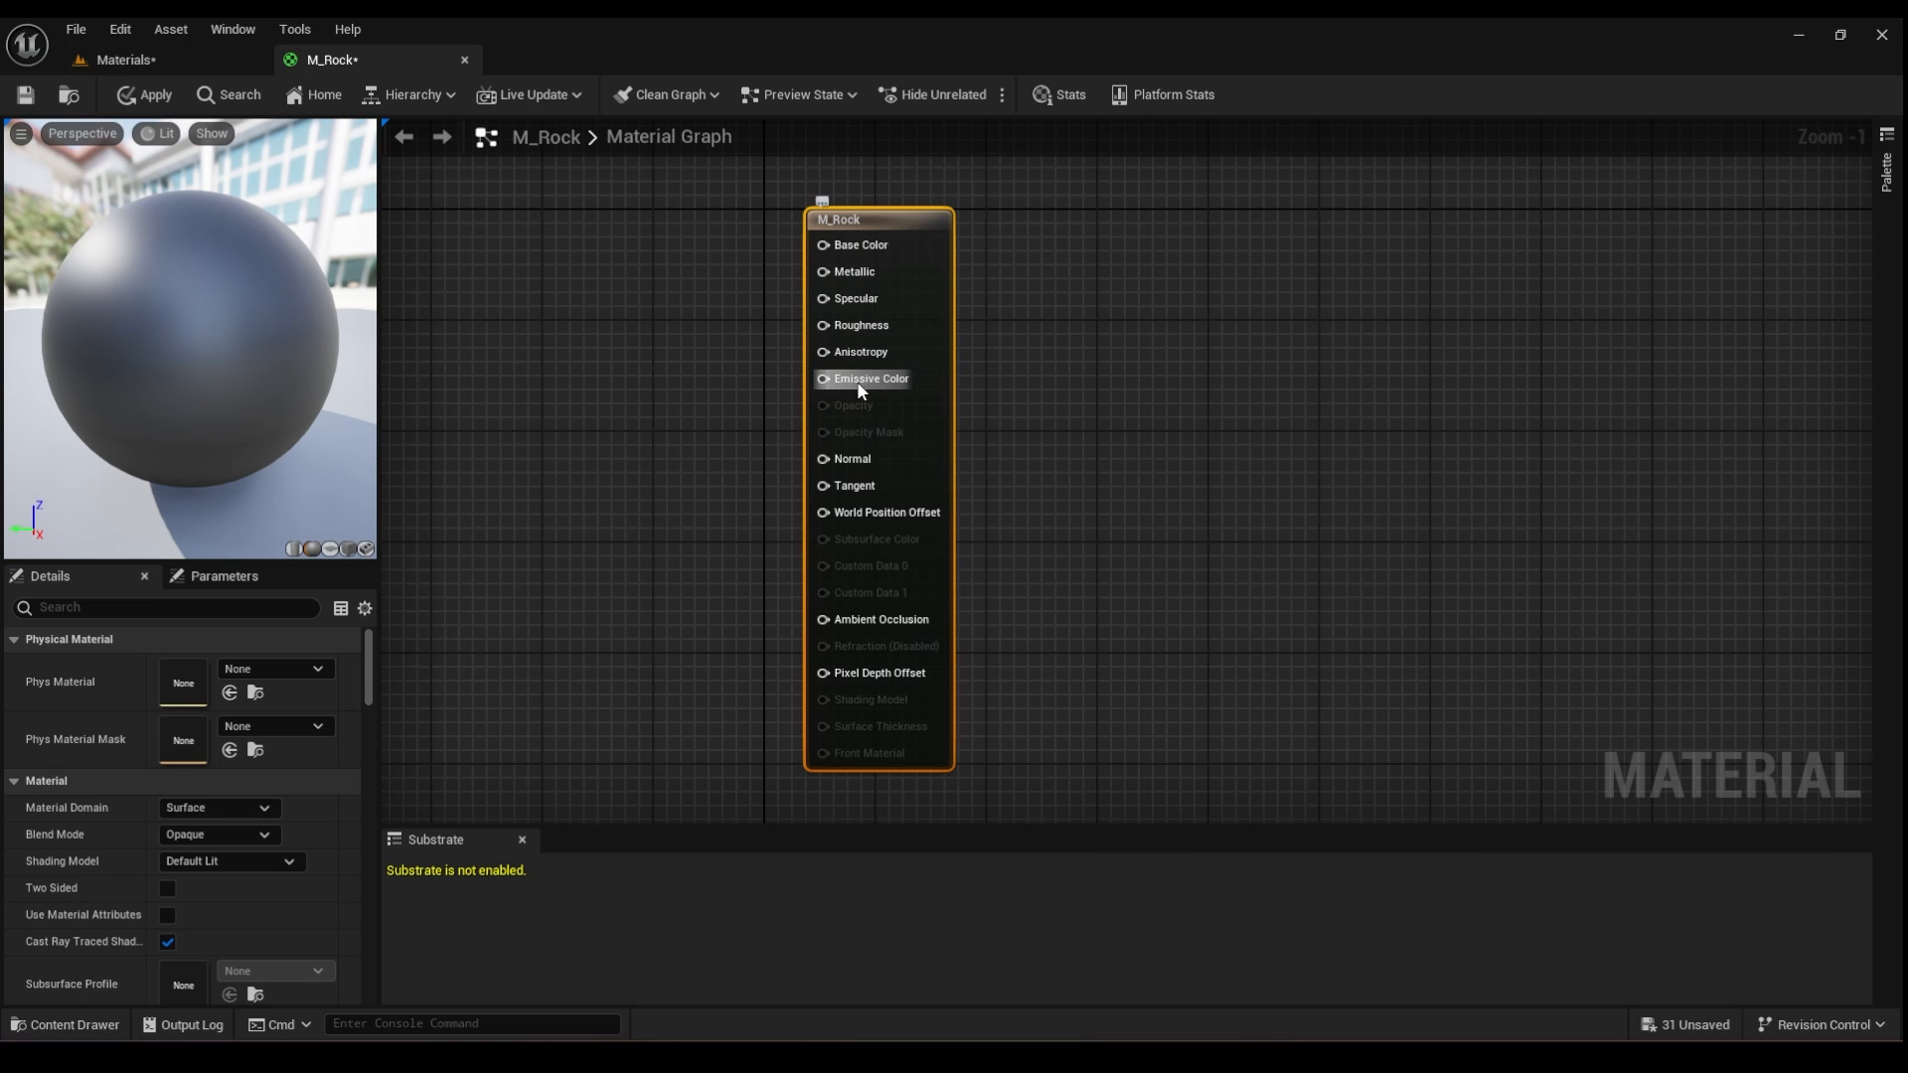
mouse_move(672, 437)
right_mouse_down()
mouse_move(750, 431)
mouse_move(649, 450)
right_mouse_up()
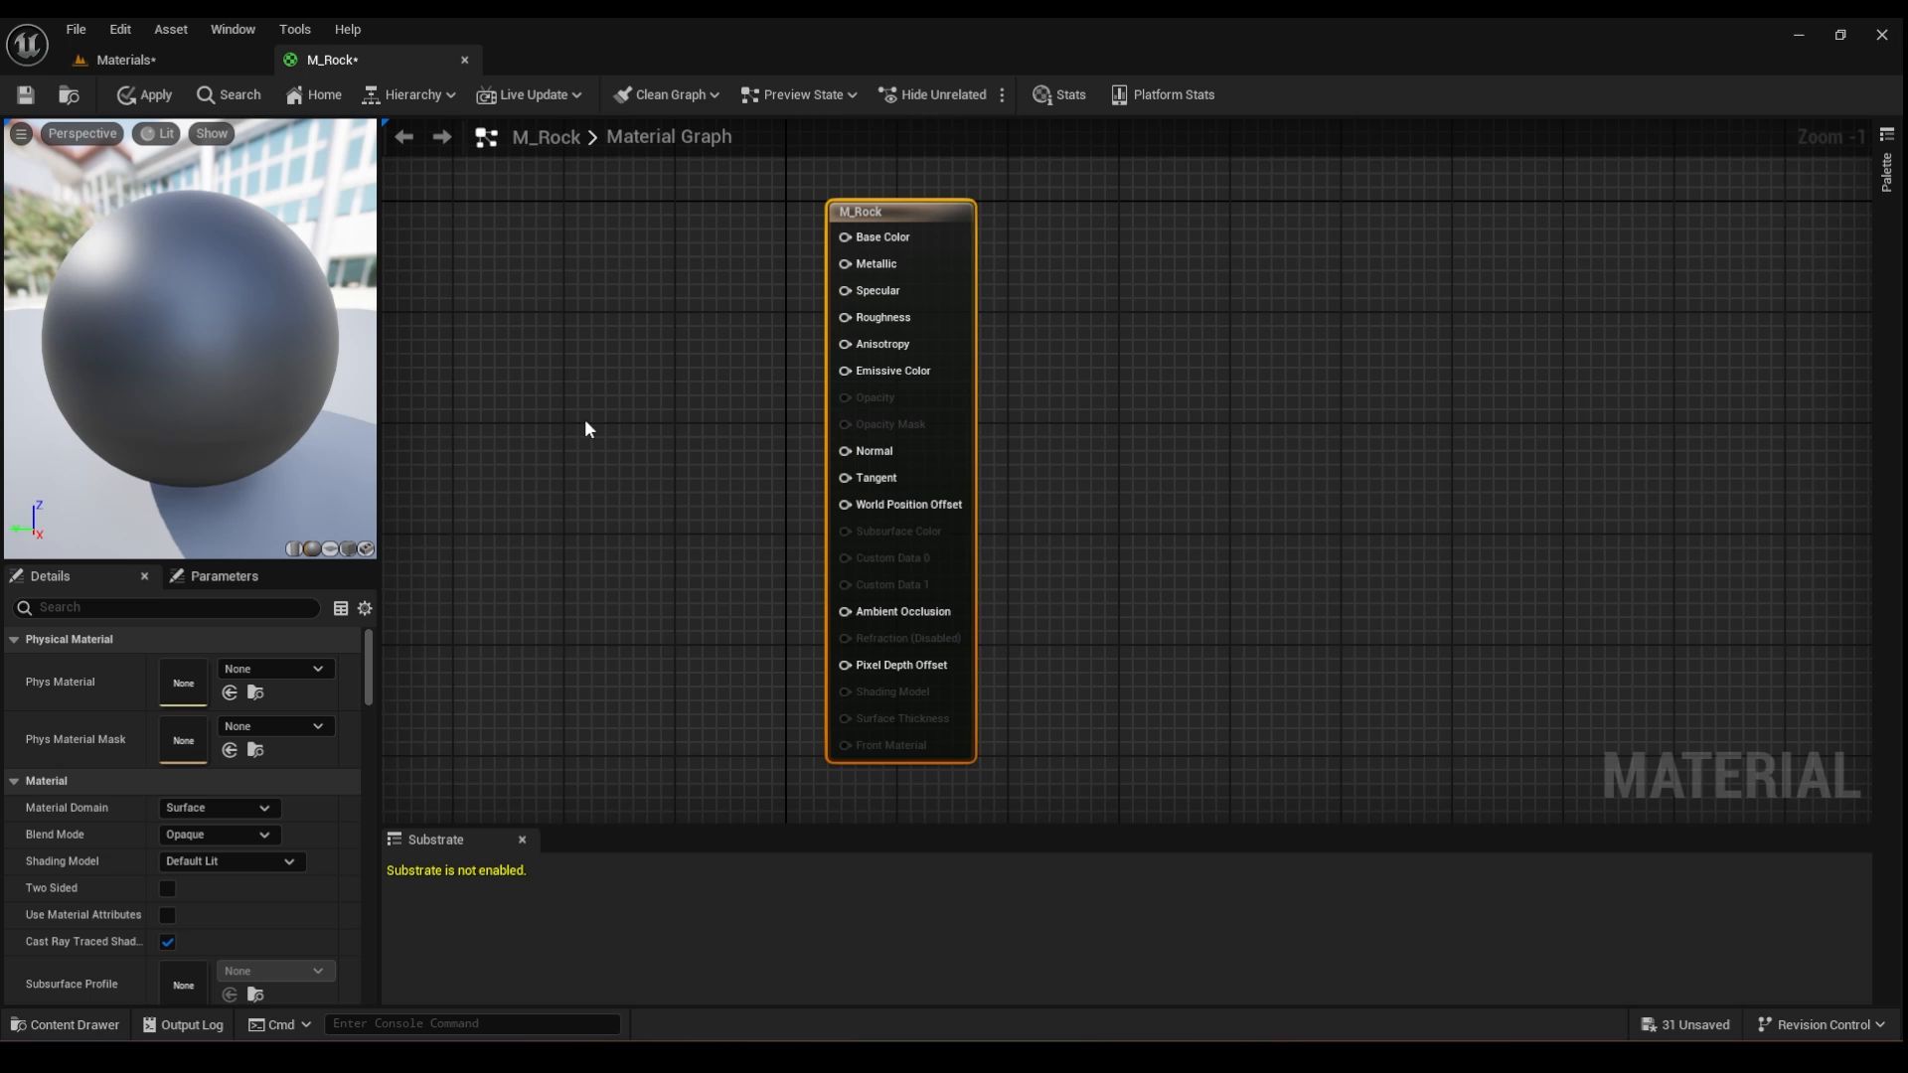
right_click_drag(586, 422, 624, 434)
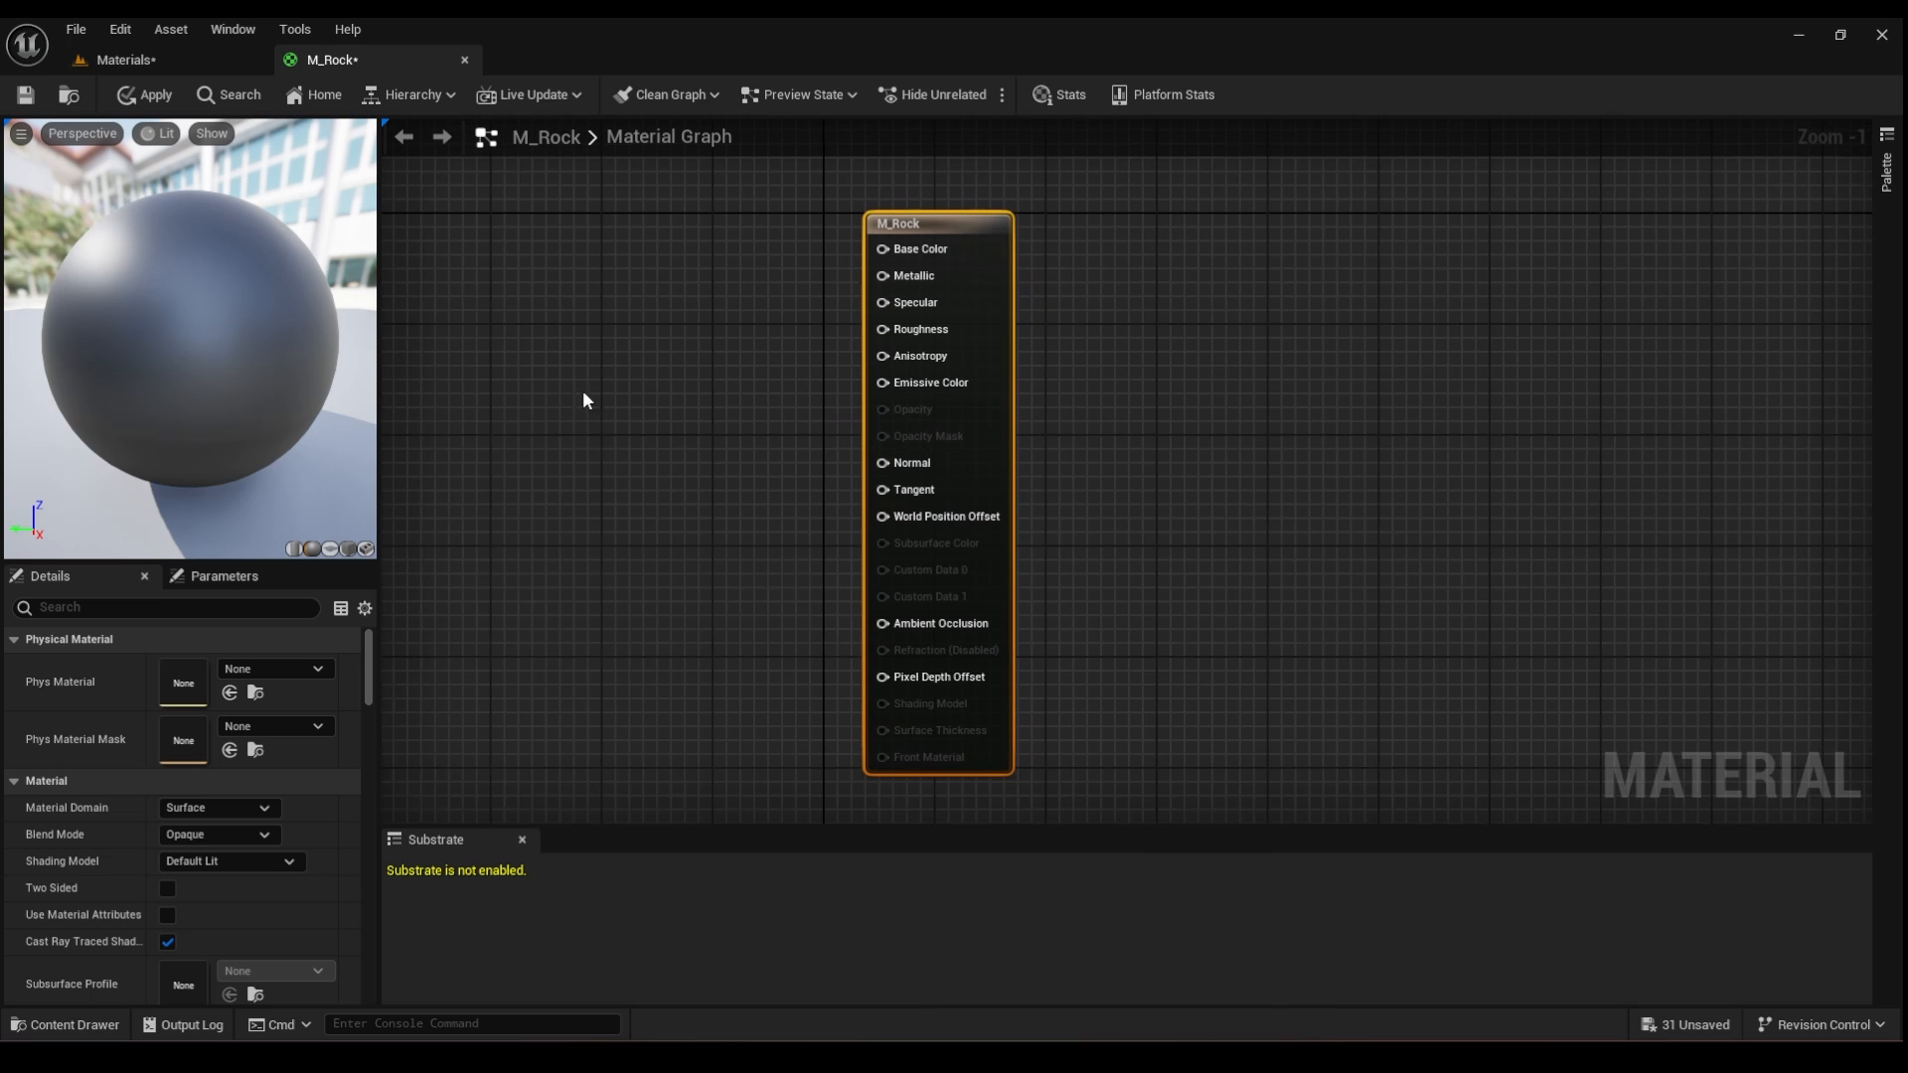
- Return to the Materials level and open the textures folder inside Content/Textures/rock_wall_10_4k
left_click(128, 60)
left_click(395, 743)
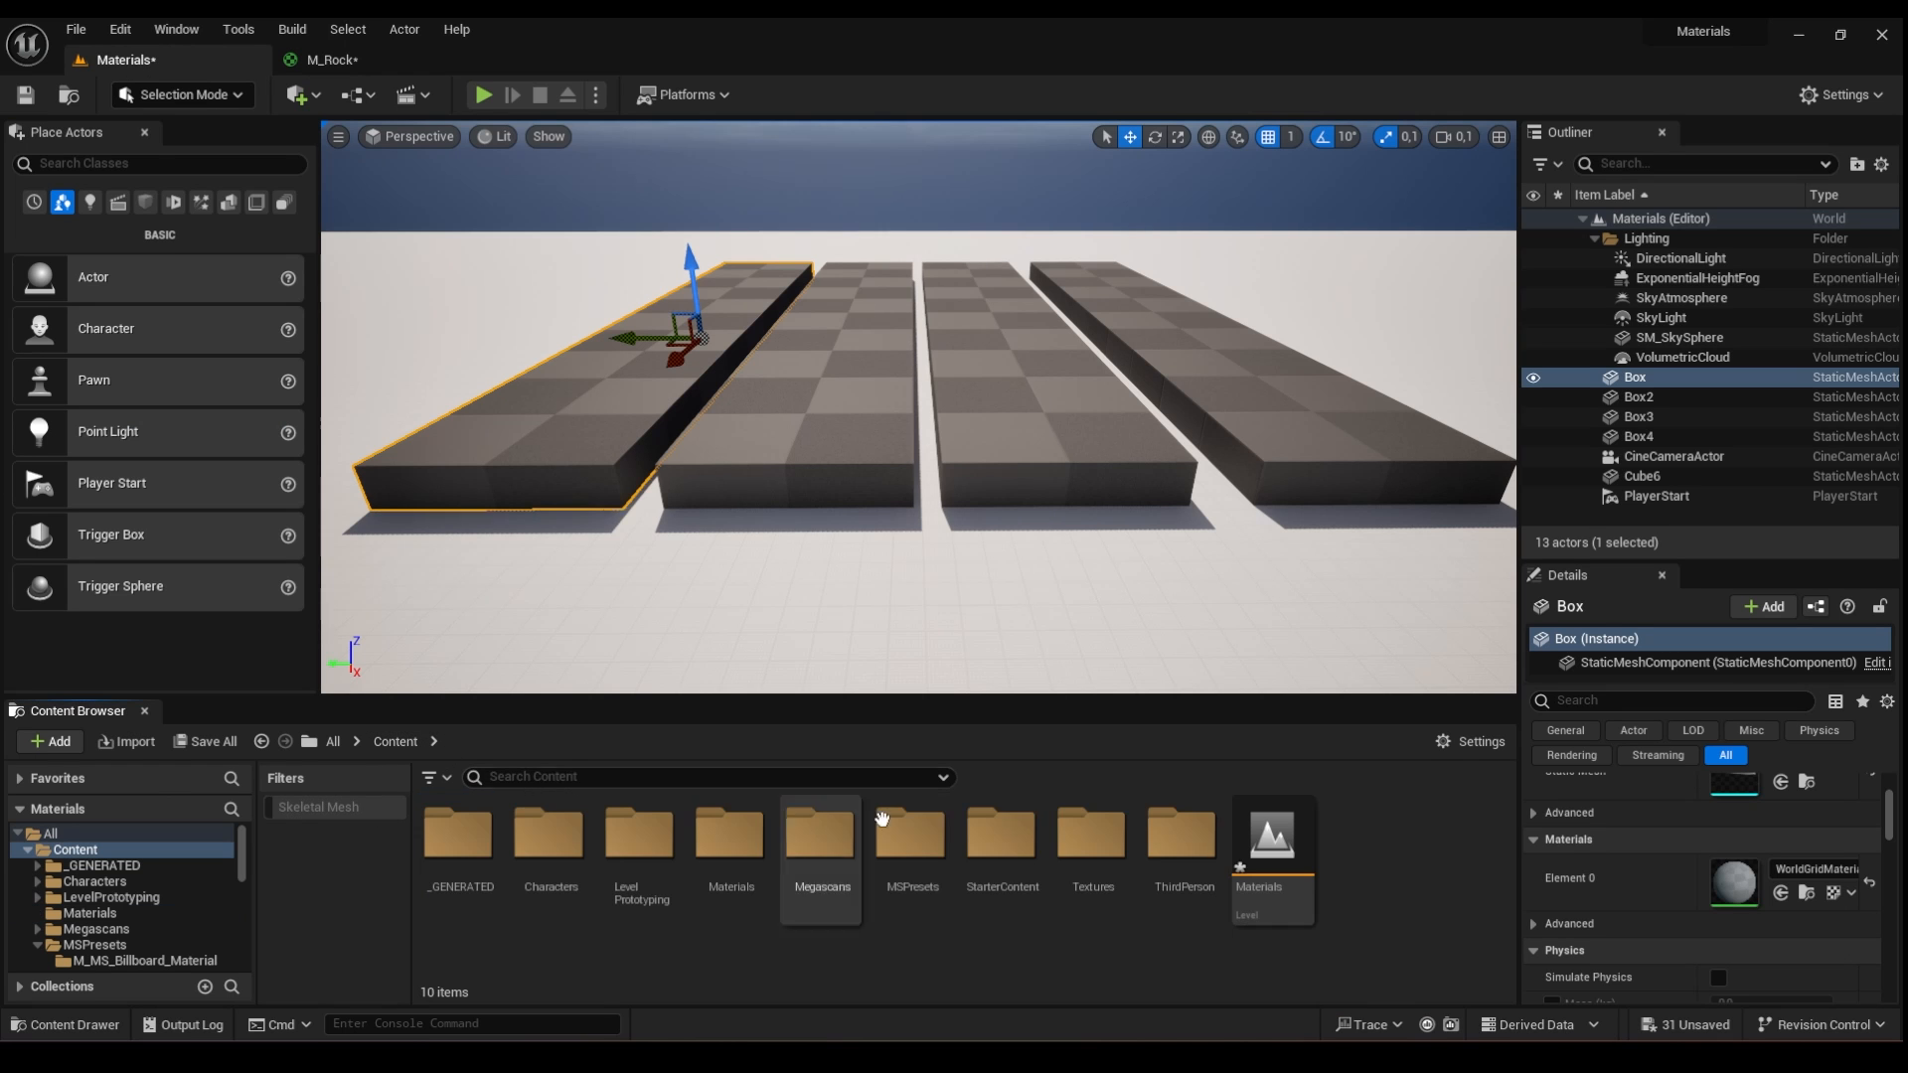
double_click(1088, 845)
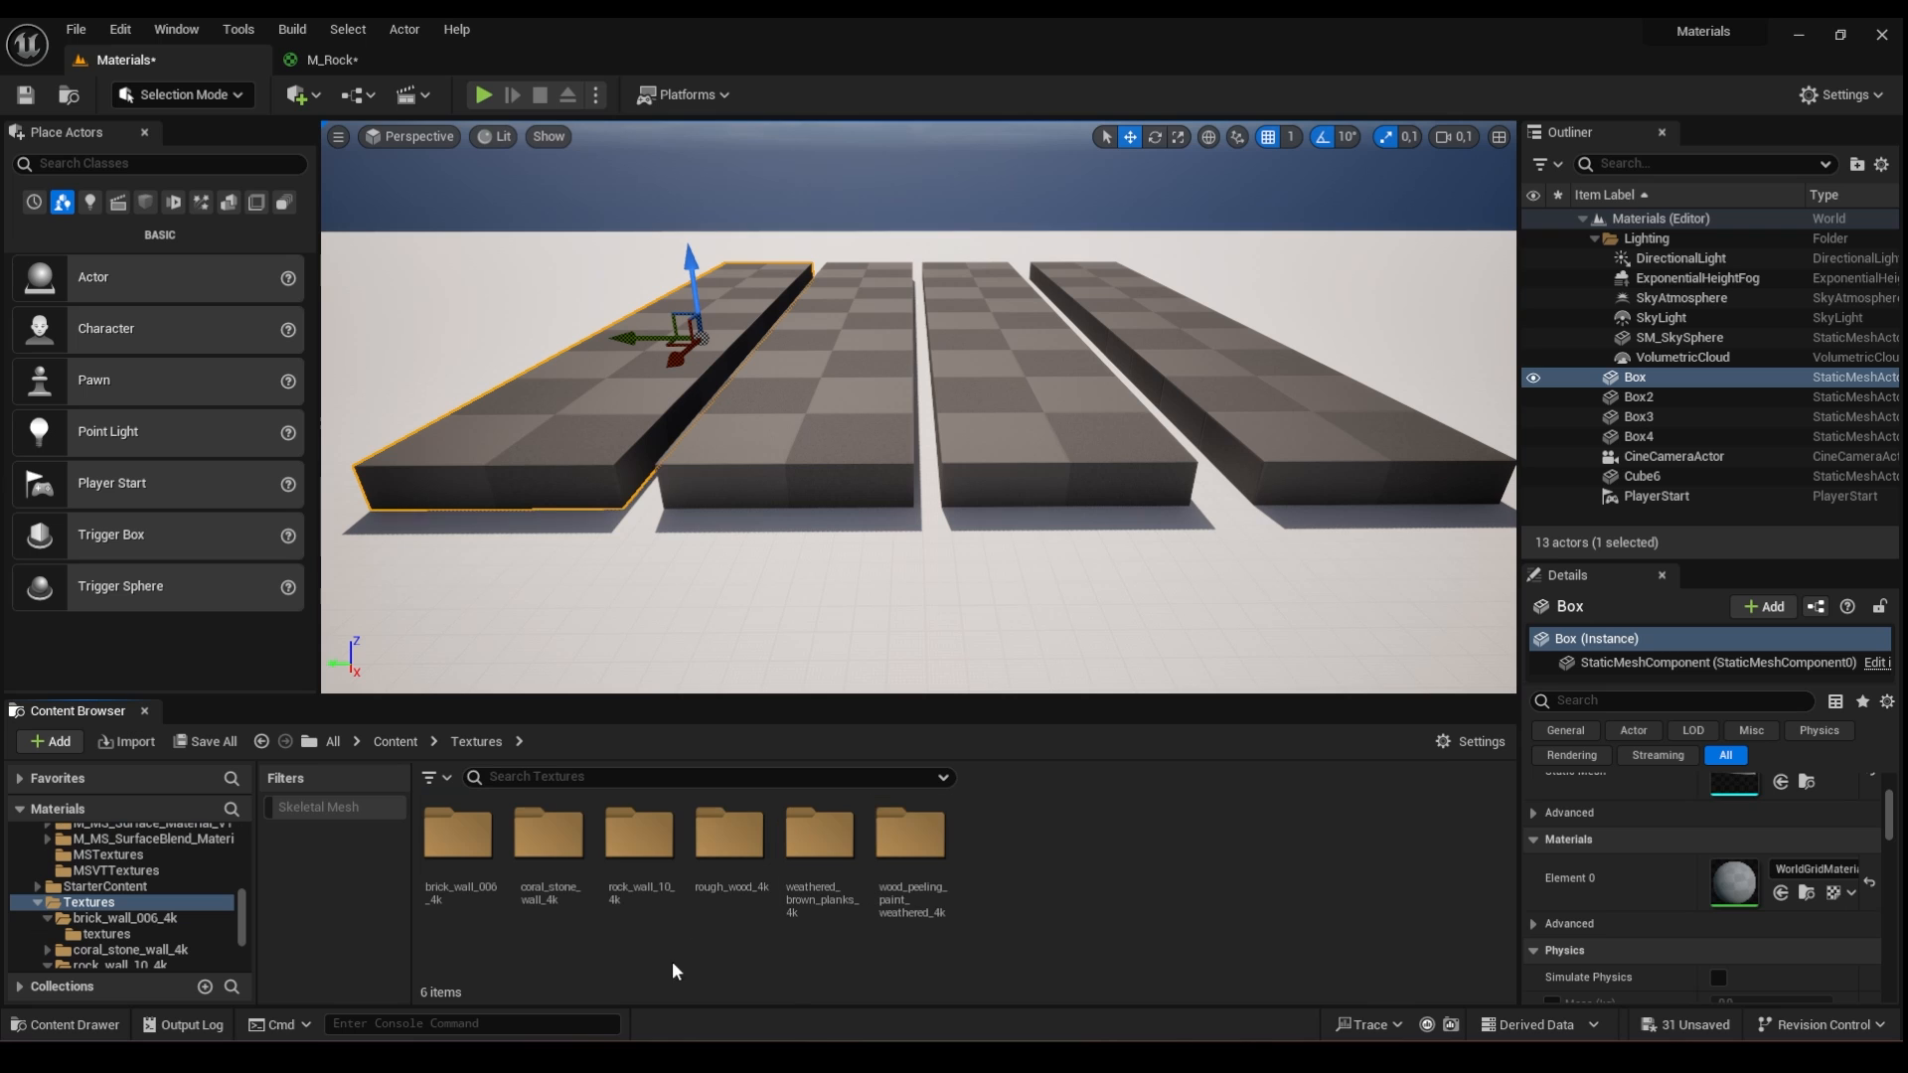
double_click(639, 835)
double_click(457, 834)
- Add all four rock_wall_10 textures (ao, diff, nor_dx, rough) to the M_Rock material graph as texture samples
left_click(457, 835)
left_click(548, 834, "ctrl")
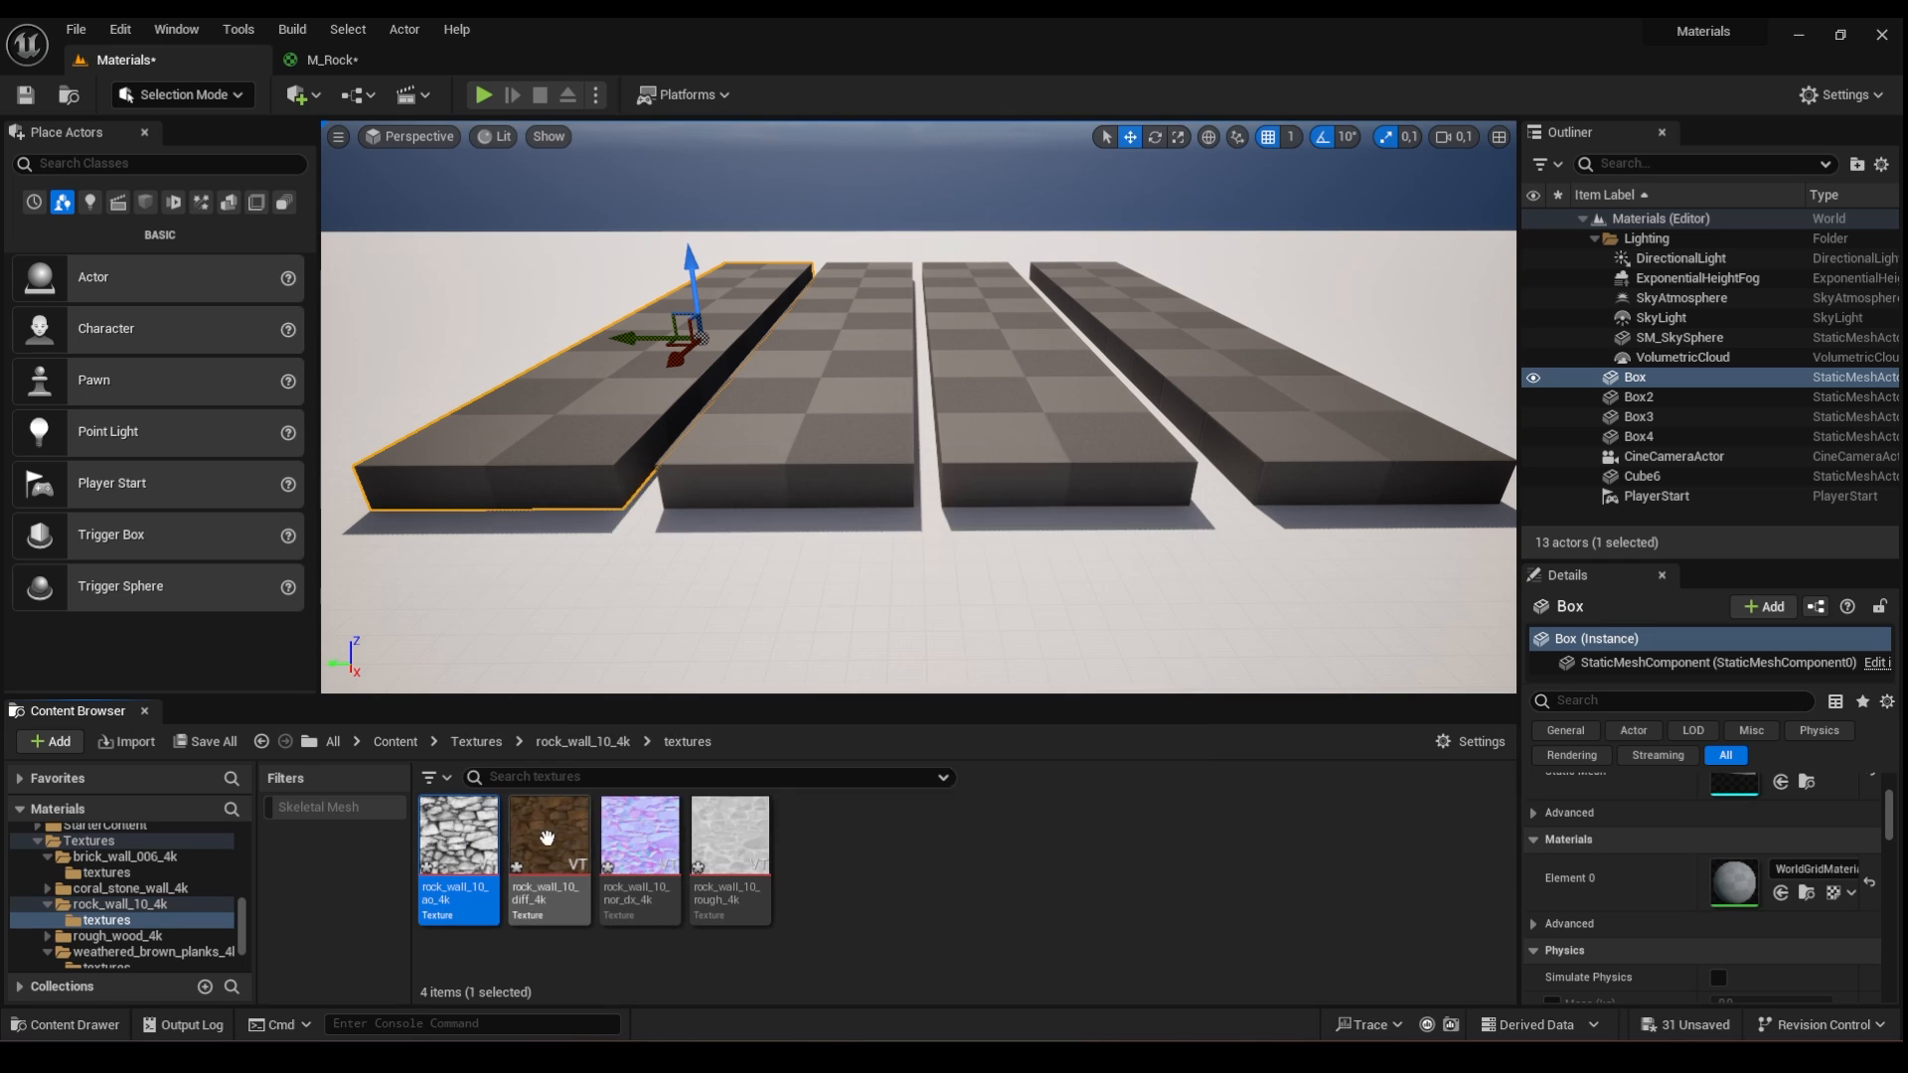
left_click(639, 845, "ctrl")
left_click(730, 854, "ctrl")
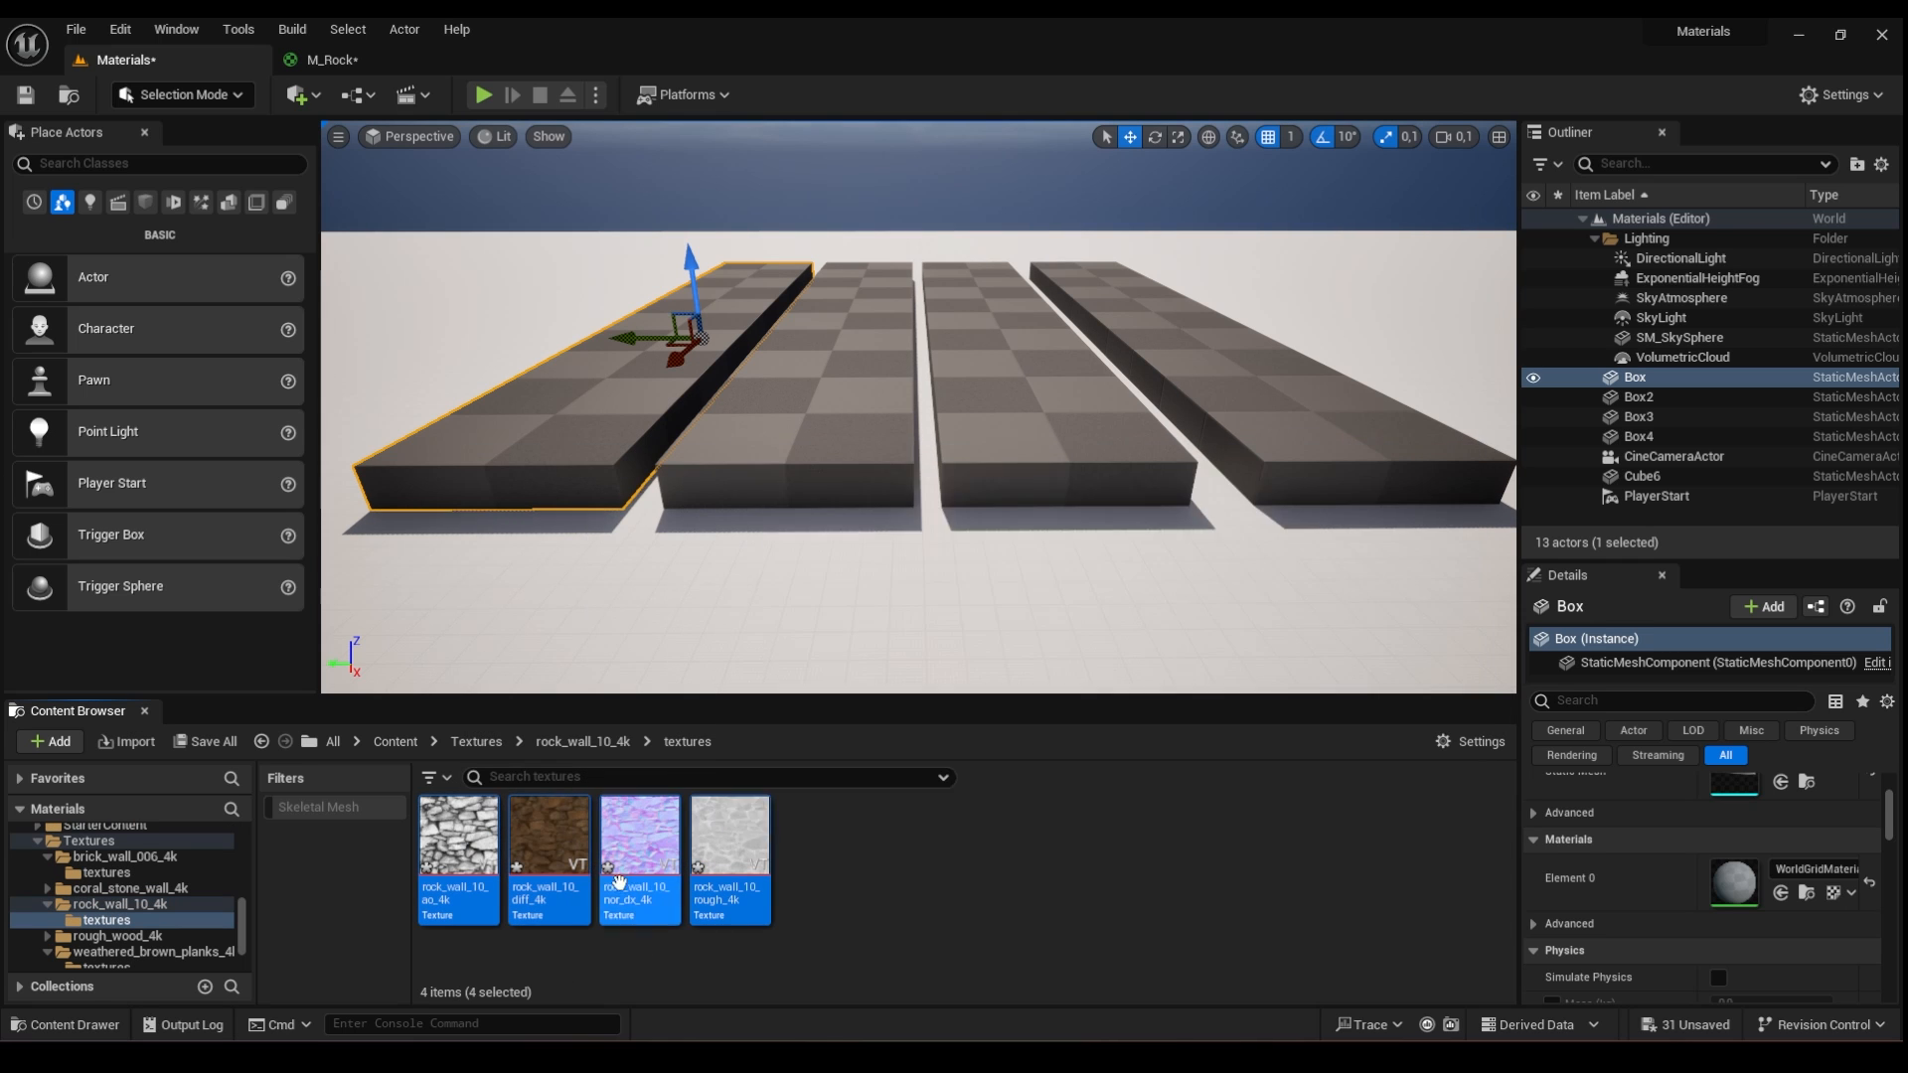
left_click_drag(731, 855, 502, 353)
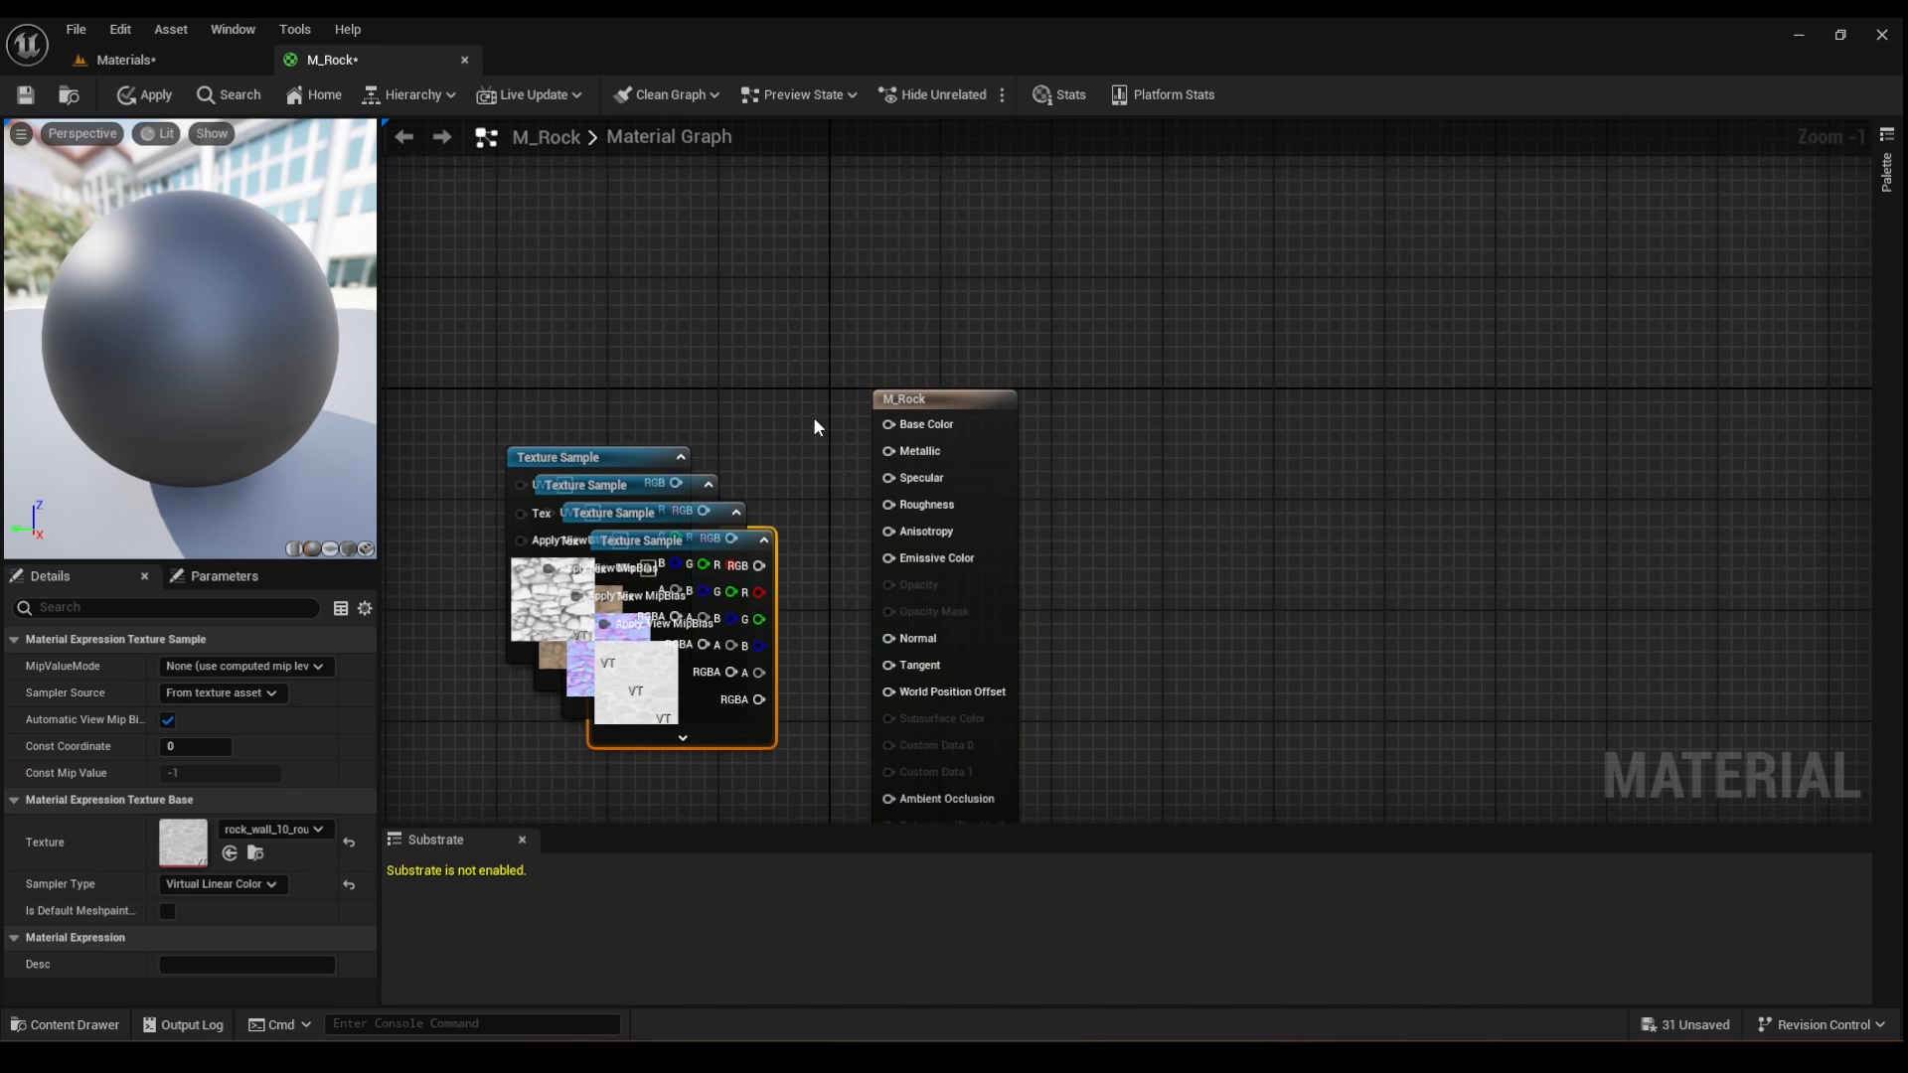
- Spread out the overlapping nodes and connect the diffuse texture sample's RGB output to Base Color on M_Rock
left_click_drag(925, 401, 994, 276)
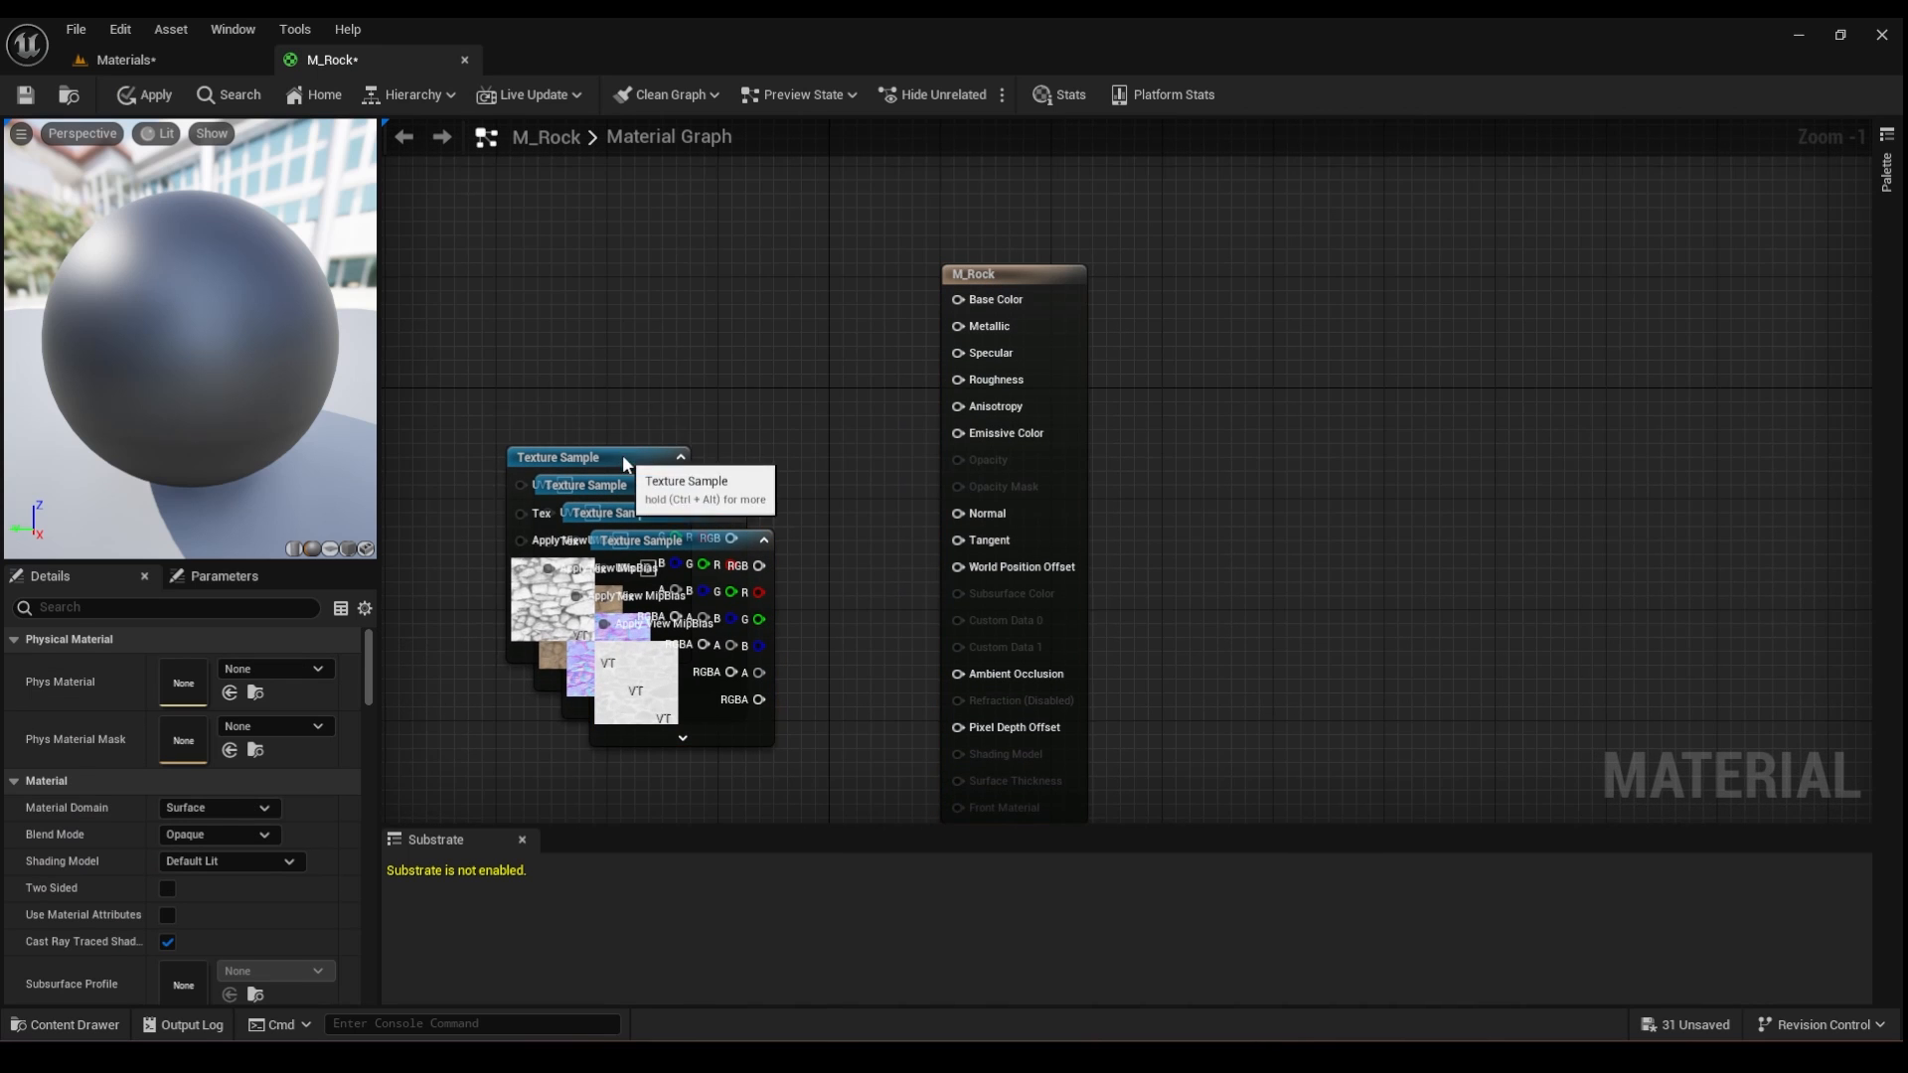
left_click_drag(622, 456, 573, 249)
right_click_drag(670, 460, 649, 262)
left_click_drag(668, 352, 660, 544)
left_click_drag(634, 336, 806, 536)
right_click_drag(785, 417, 772, 641)
left_click_drag(538, 298, 485, 396)
left_click_drag(636, 527, 934, 327)
- Move the ambient occlusion sample aside, place the normal map sample, and connect its RGB output to Normal
right_click_drag(881, 359, 988, 250)
left_click_drag(557, 292, 721, 403)
right_click_drag(723, 422, 664, 238)
left_click_drag(711, 479, 643, 712)
right_click_drag(661, 417, 641, 651)
left_click_drag(682, 420, 666, 421)
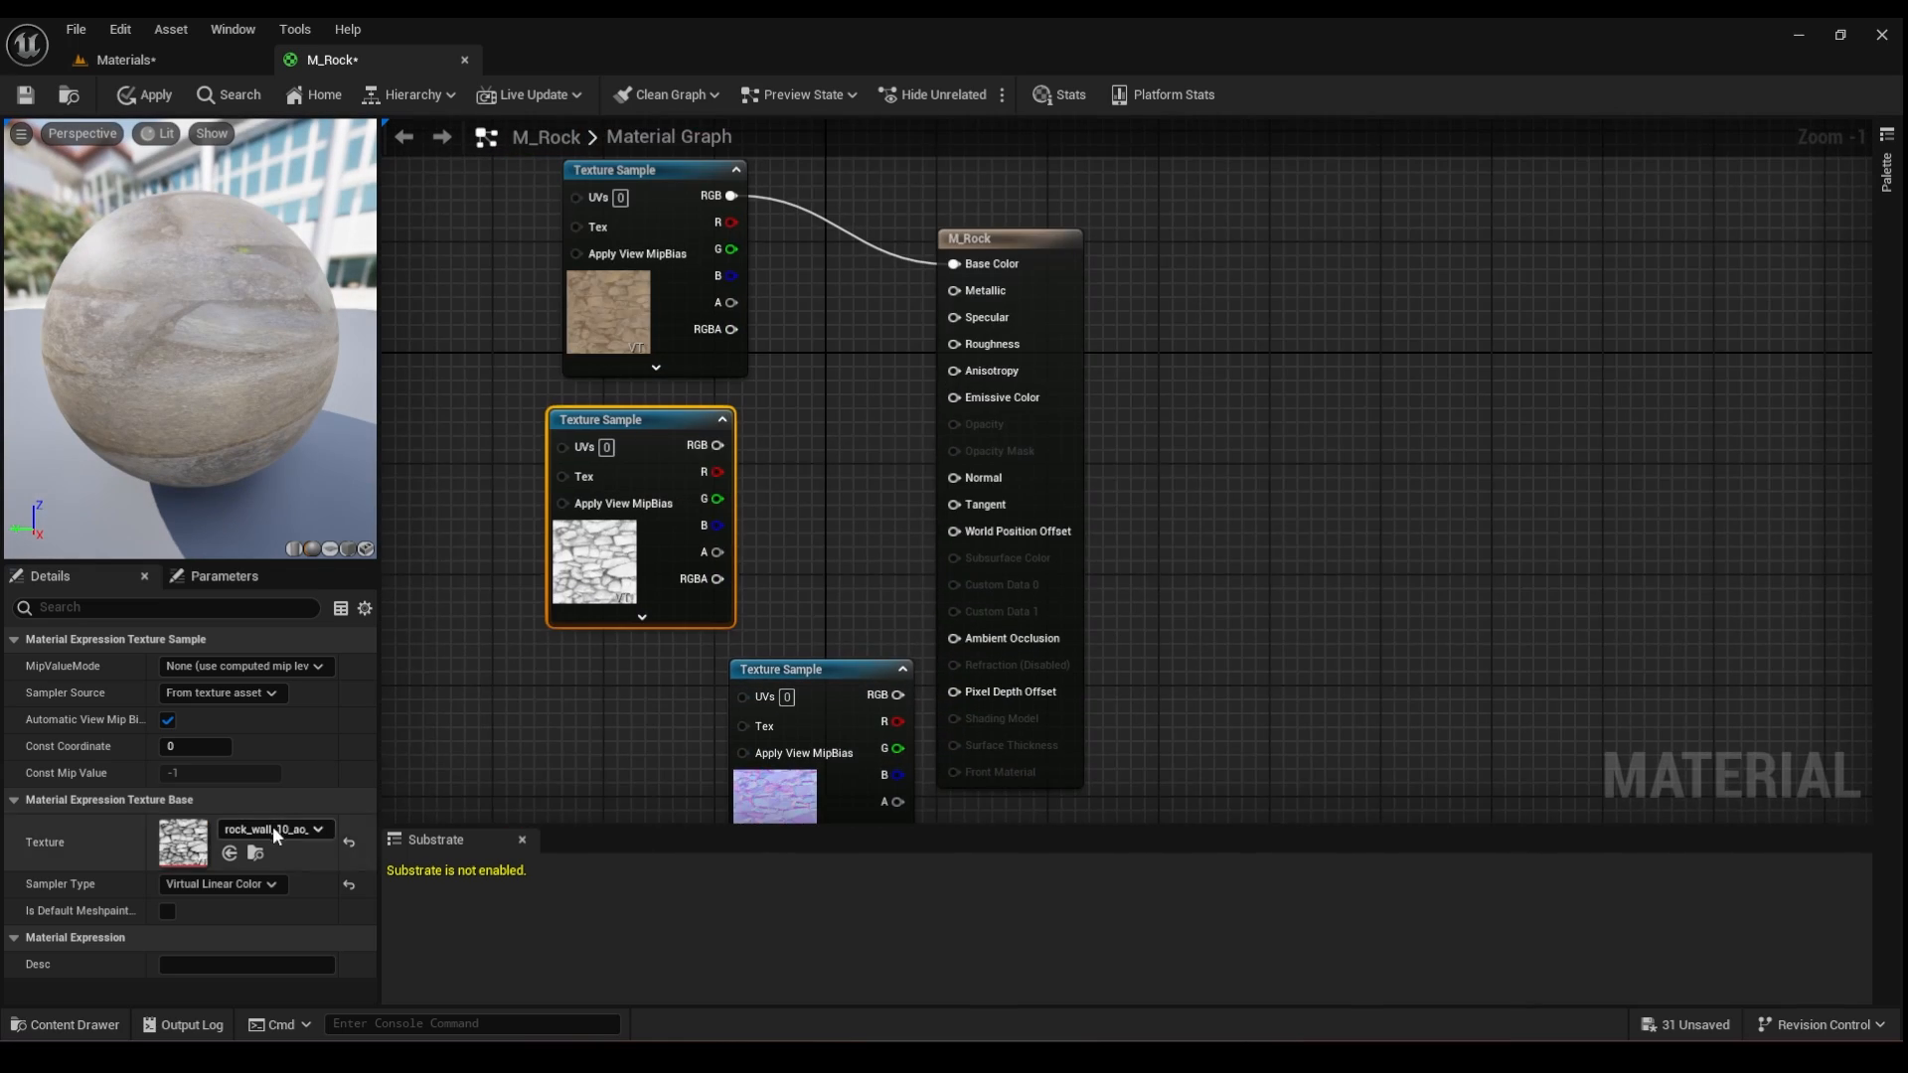
right_click_drag(611, 465, 613, 194)
left_click_drag(613, 195, 444, 459)
right_click_drag(812, 400, 749, 601)
left_click_drag(749, 601, 592, 407)
right_click_drag(639, 404, 660, 235)
left_click_drag(660, 234, 908, 242)
- Place the roughness texture sample below the diffuse sample and connect its RGB output to Roughness
right_click_drag(579, 651, 616, 482)
left_click(608, 552)
left_click_drag(638, 533, 708, 311)
right_click_drag(709, 311, 674, 602)
left_click_drag(658, 604, 656, 314)
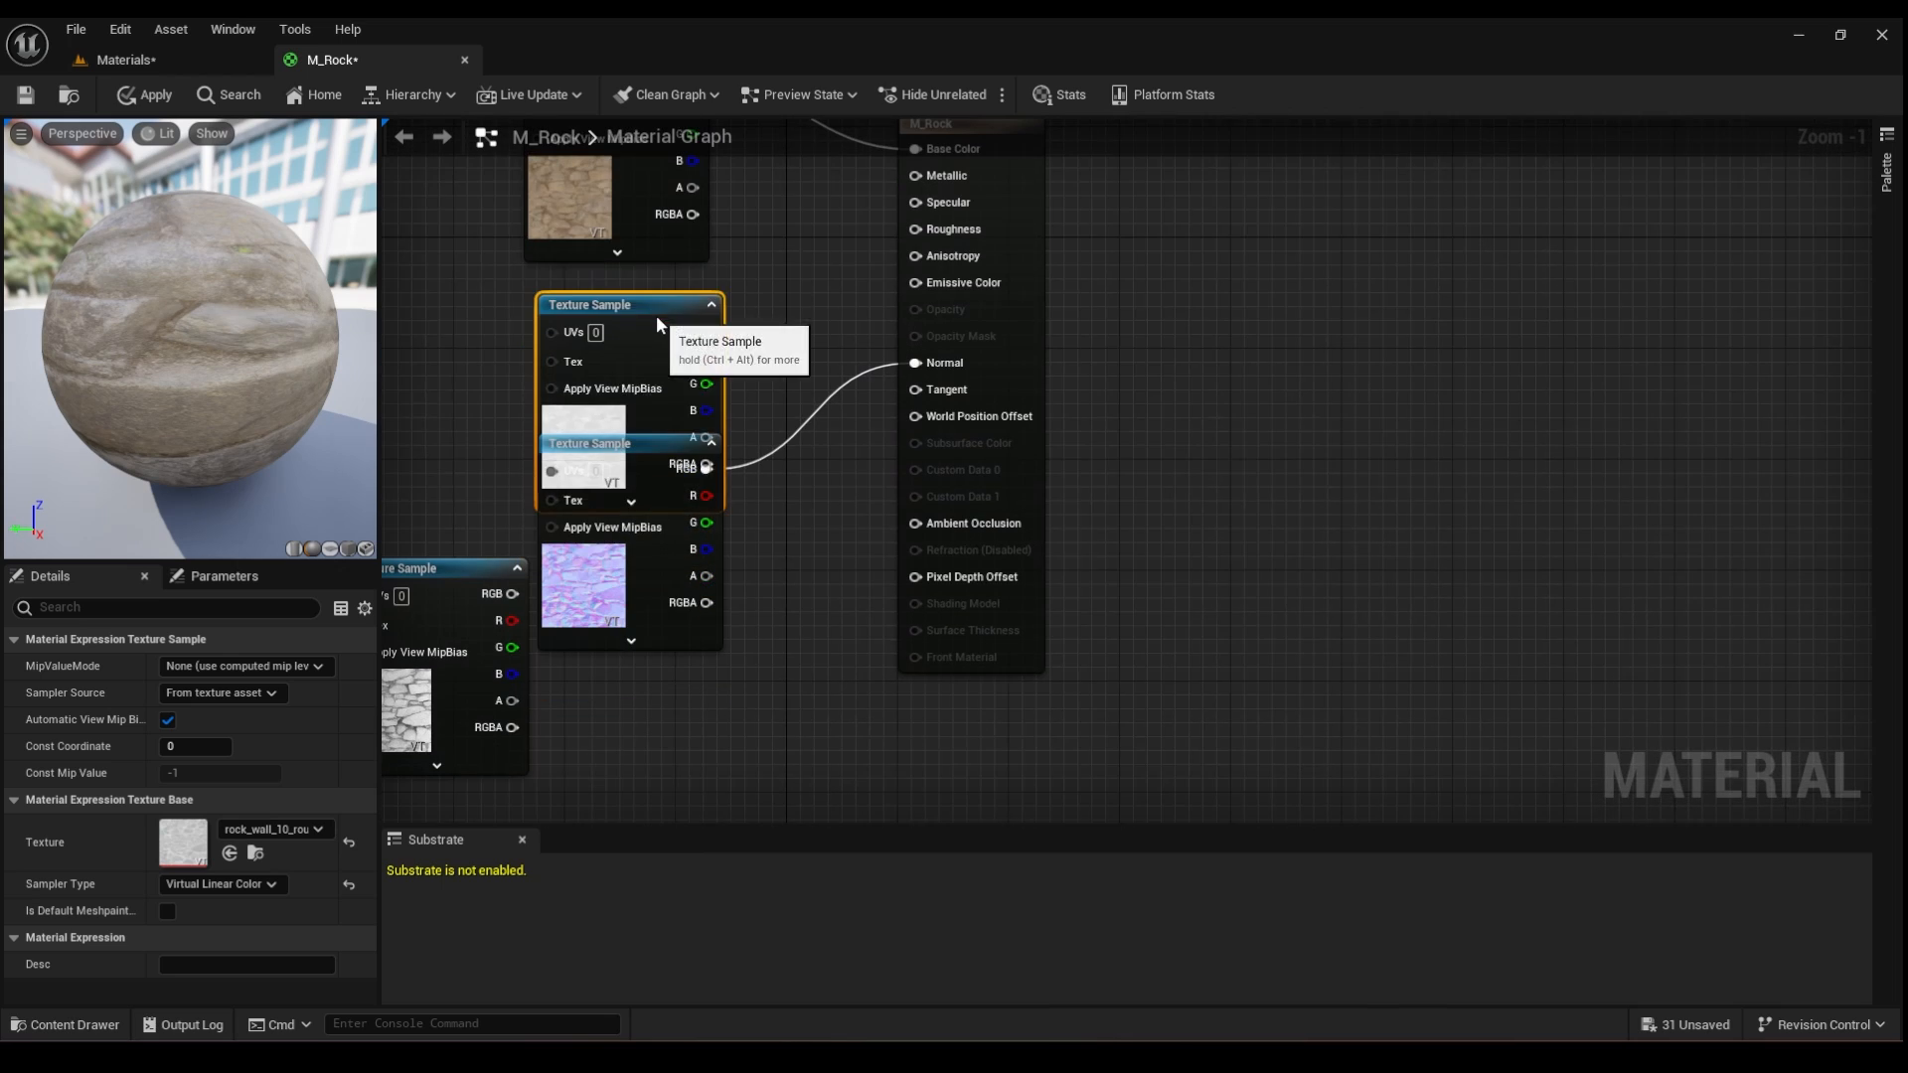
mouse_move(656, 445)
left_mouse_down()
mouse_move(656, 486)
mouse_move(641, 412)
left_mouse_up()
left_click_drag(695, 301, 940, 233)
- Arrange the ambient occlusion sample below the normal map sample and connect its RGB output to Ambient Occlusion
right_click_drag(856, 306, 834, 121)
left_click_drag(608, 246, 610, 273)
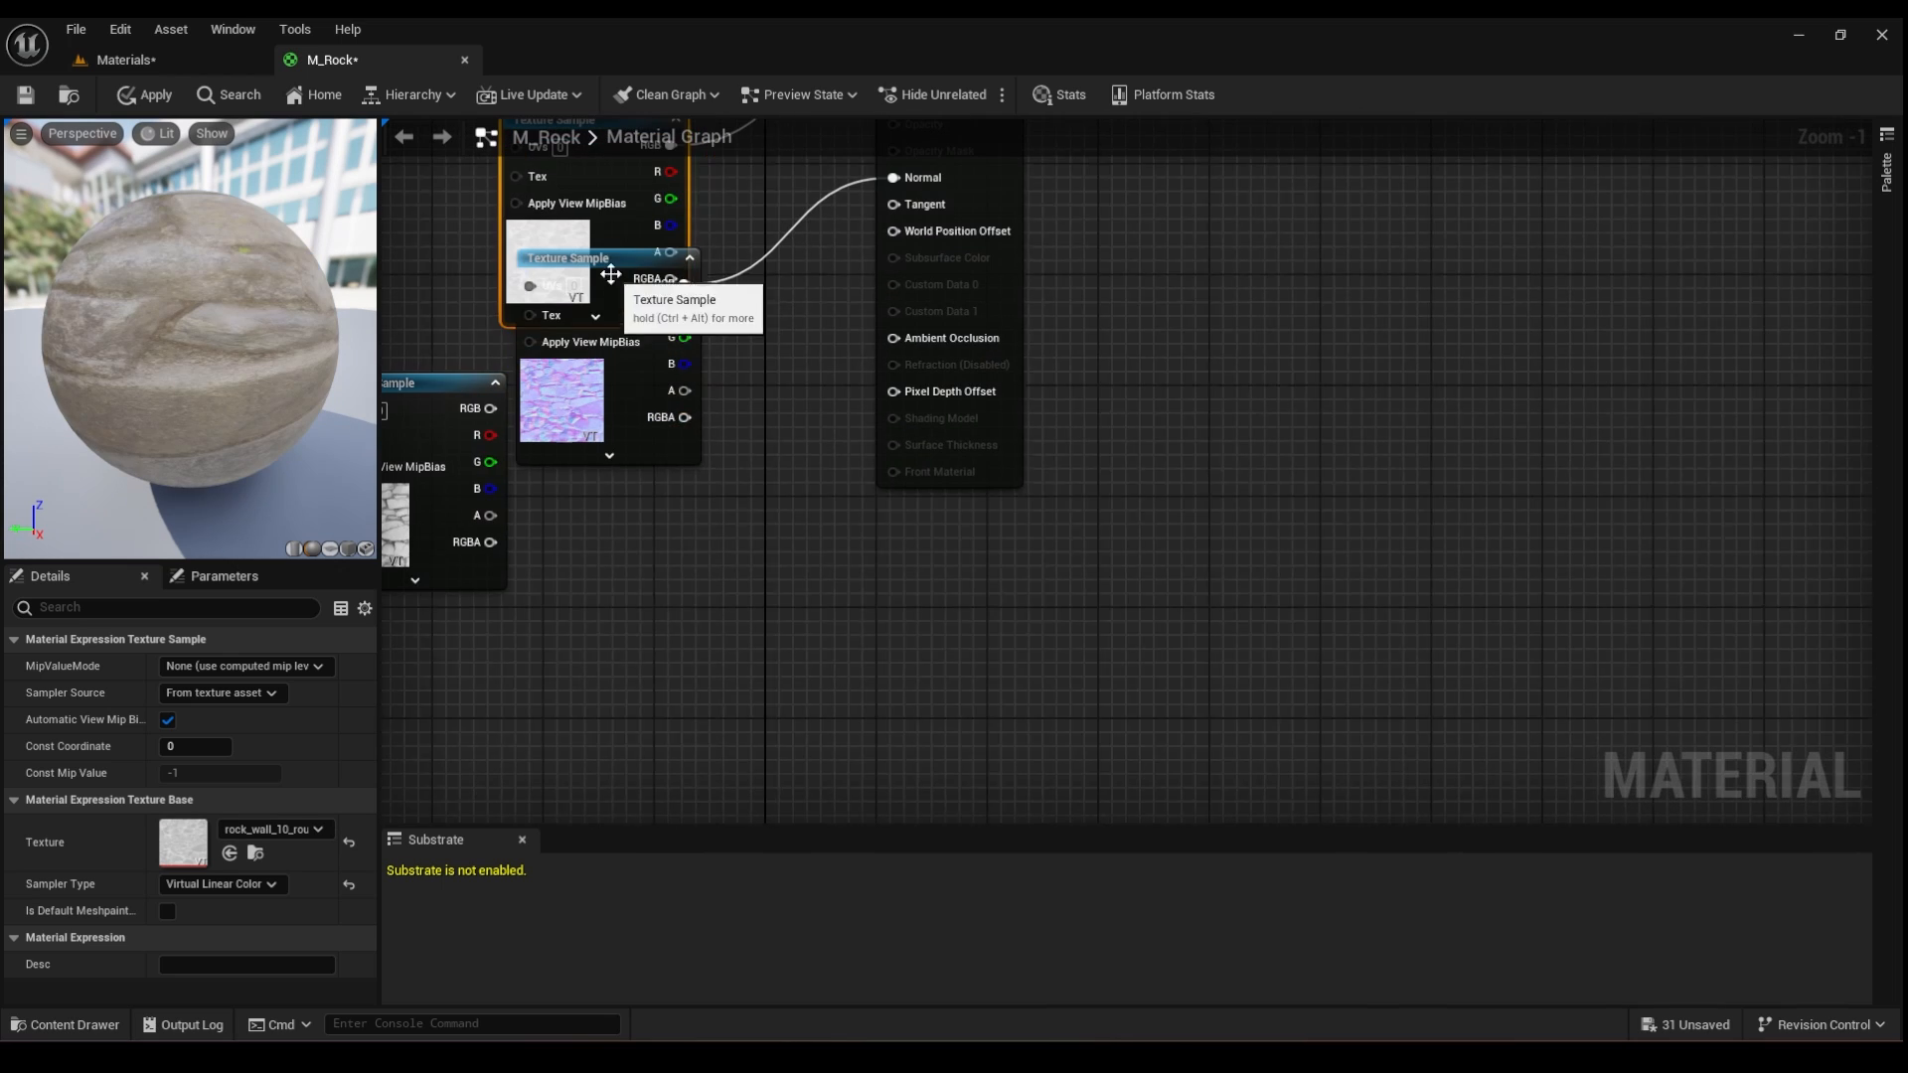
left_click_drag(630, 376, 630, 474)
right_click_drag(630, 474, 814, 315)
left_click_drag(539, 232, 718, 442)
right_click_drag(718, 443, 497, 484)
left_click_drag(641, 499, 856, 224)
- Shift the normal map sample slightly sideways and apply the changes to the M_Rock material
right_click_drag(736, 263, 733, 367)
left_click_drag(541, 335, 513, 335)
right_click_drag(577, 573, 610, 477)
left_click(609, 477)
right_click_drag(752, 435, 741, 605)
scroll(746, 596, "down", 2)
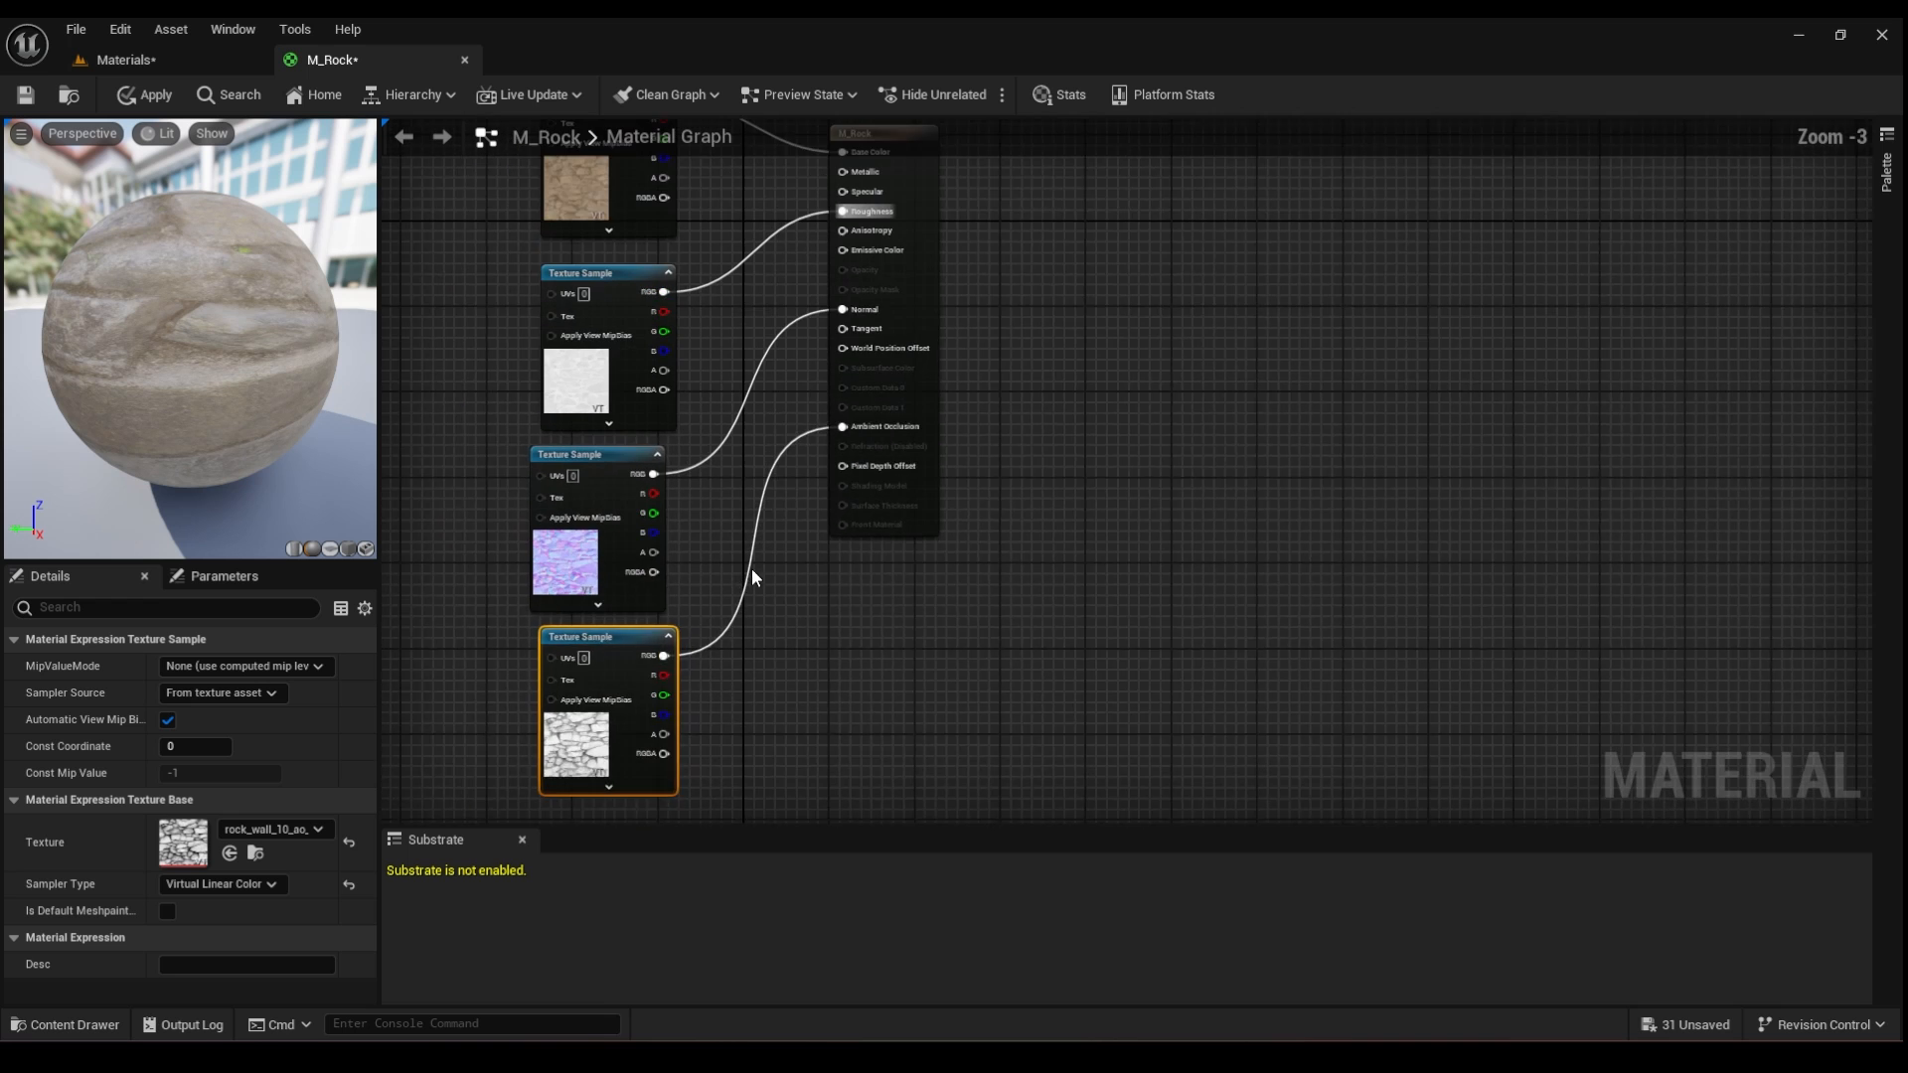
right_click_drag(722, 511, 763, 656)
left_click(144, 94)
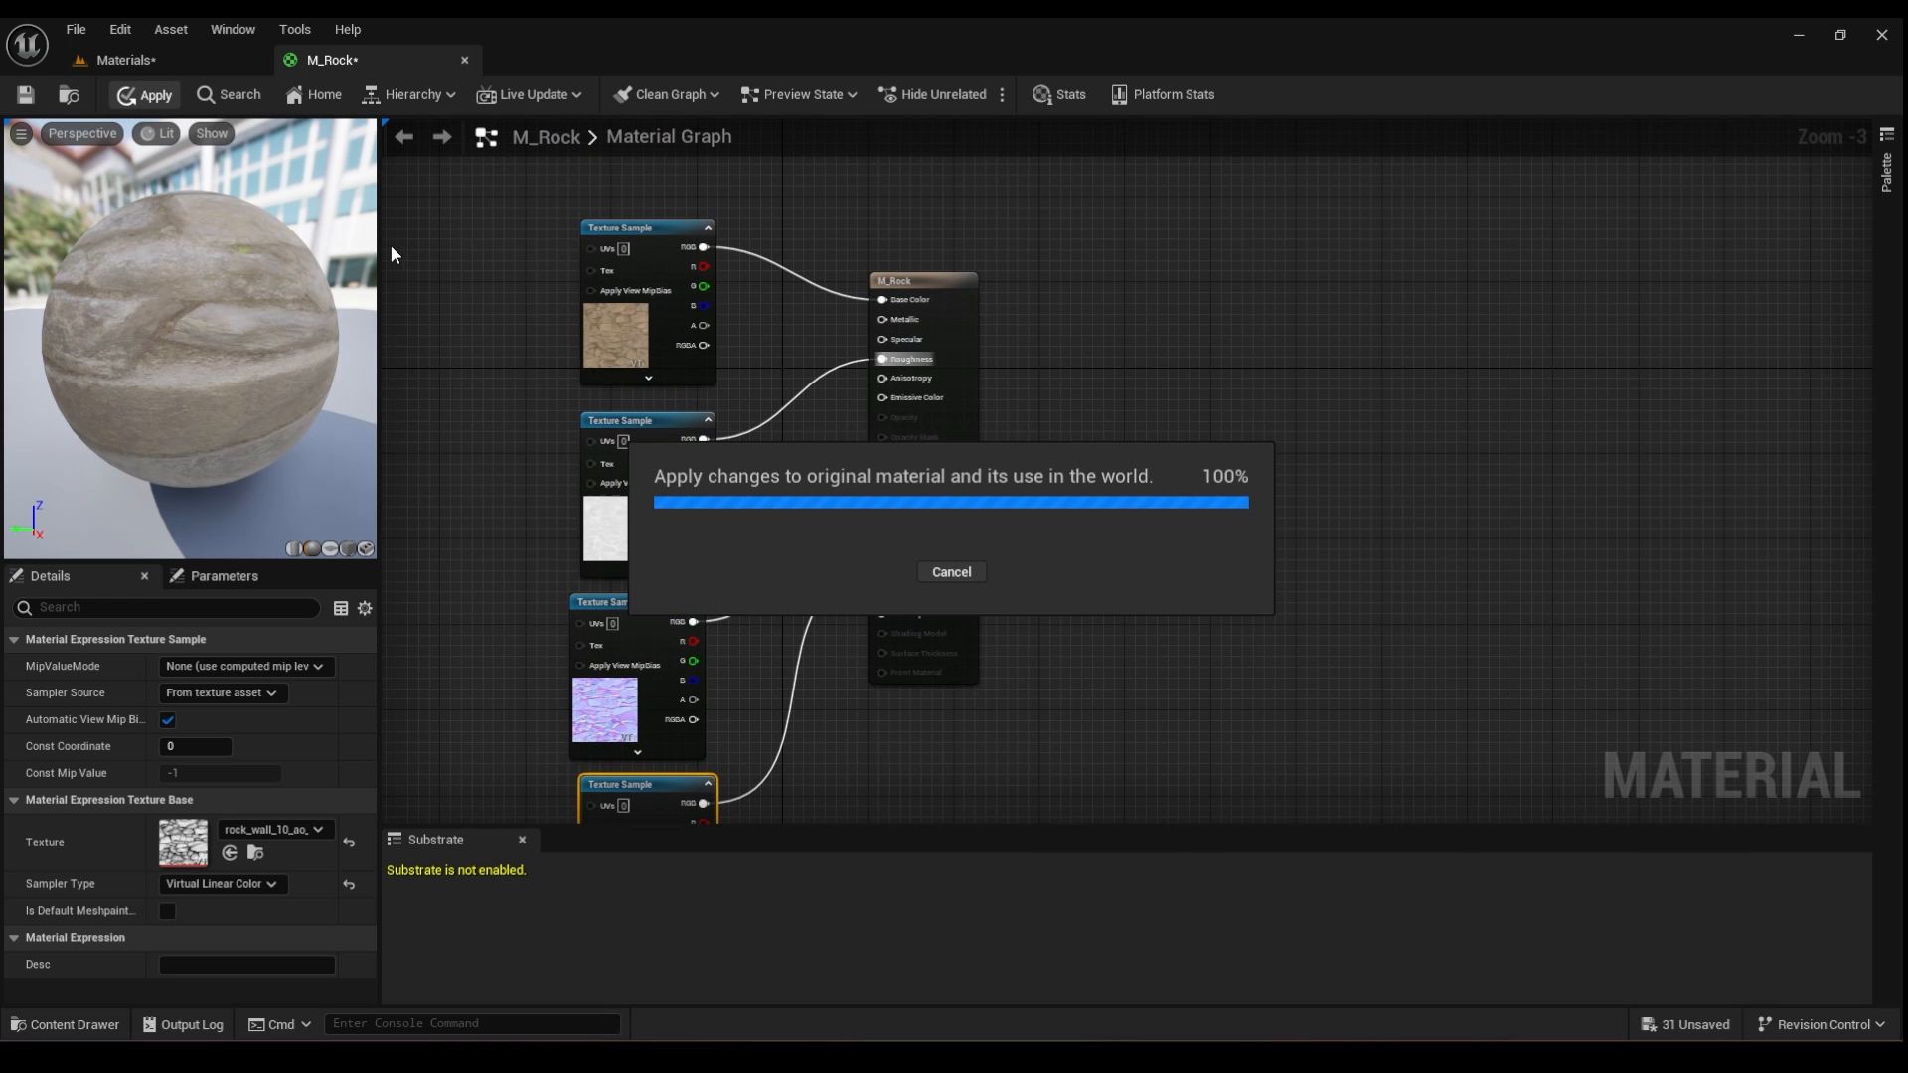
- Go back to the level and assign M_Rock from the Content/Materials folder to Element 0 of Box
left_click(107, 59)
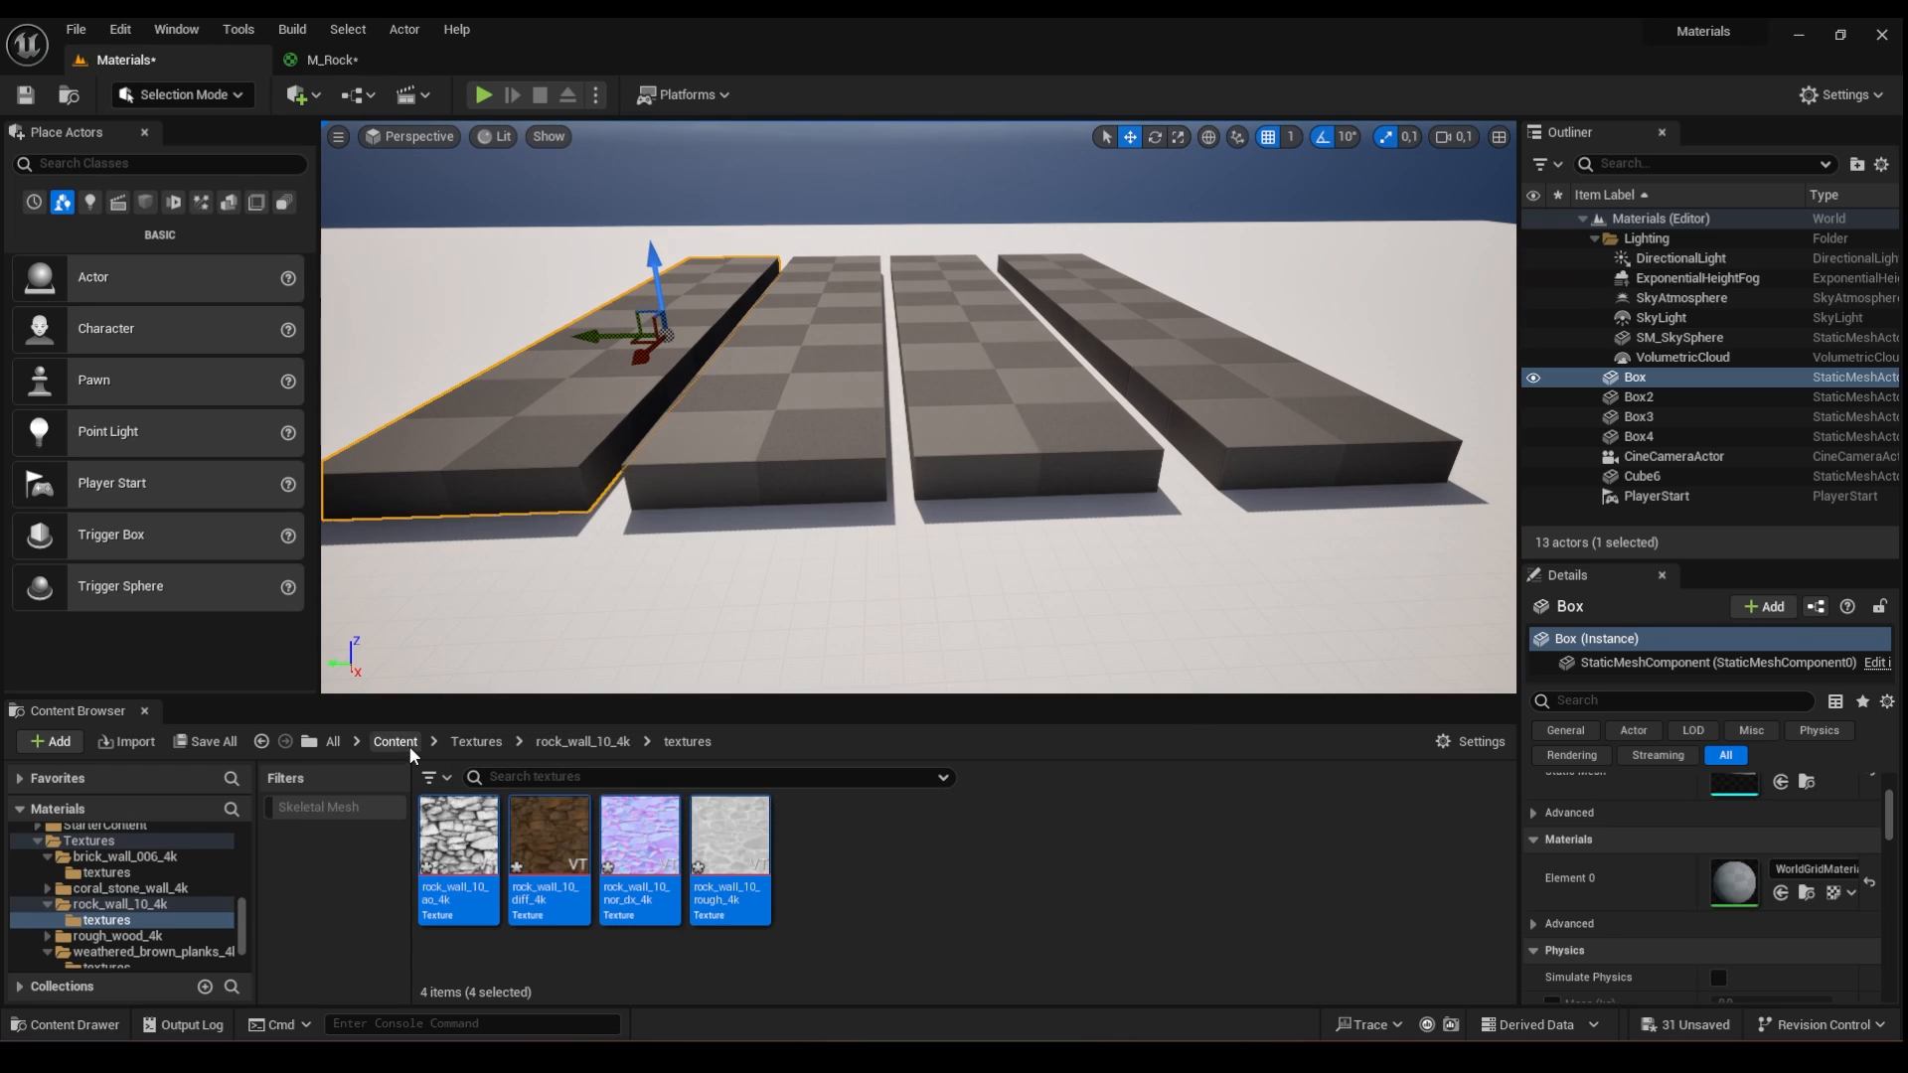
left_click(395, 742)
left_click(713, 840)
double_click(713, 840)
right_click(660, 925)
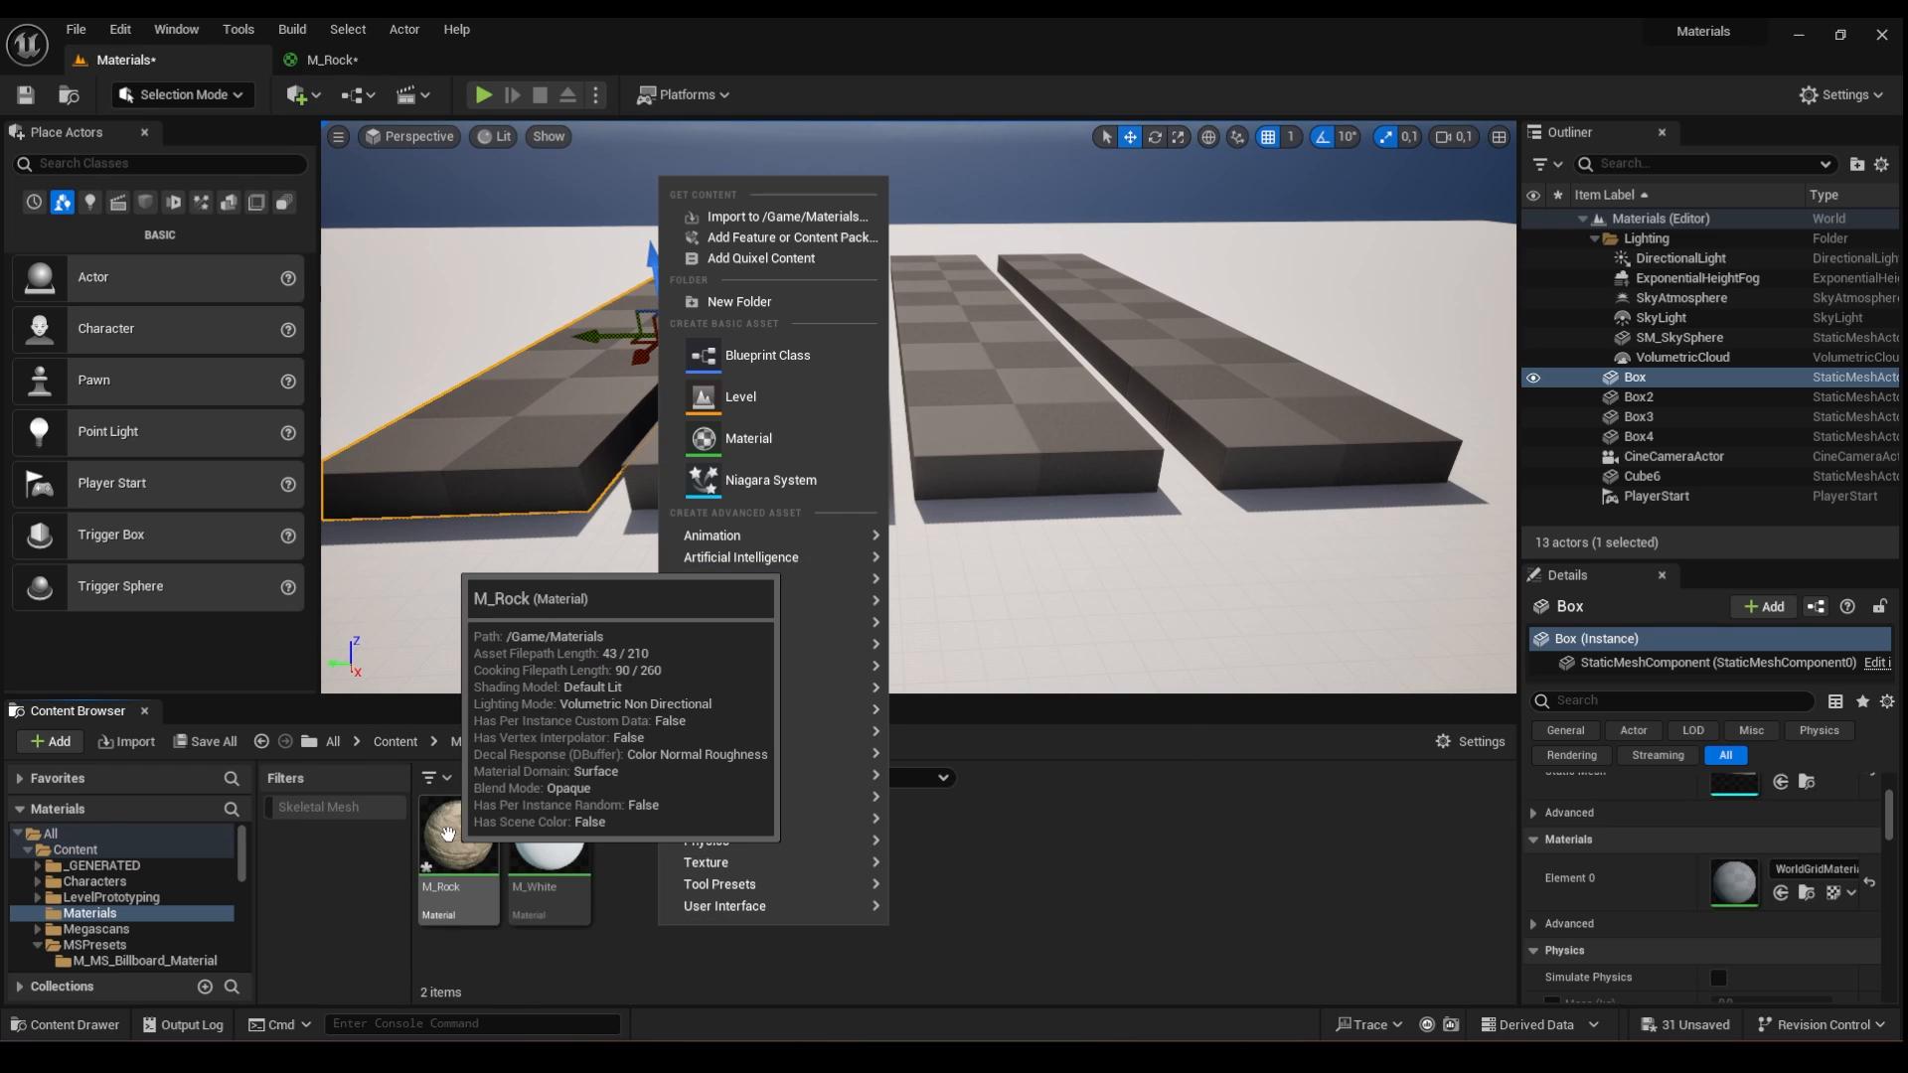
right_click(587, 606)
left_click_drag(463, 803, 1739, 880)
- Examine the rock texture on the box's surface up close from several angles
mouse_move(822, 410)
right_mouse_down()
mouse_move(771, 409)
mouse_move(795, 408)
mouse_move(807, 376)
mouse_move(844, 409)
mouse_move(822, 465)
mouse_move(812, 431)
right_mouse_up()
key("w")
key("a")
key("e")
key("q")
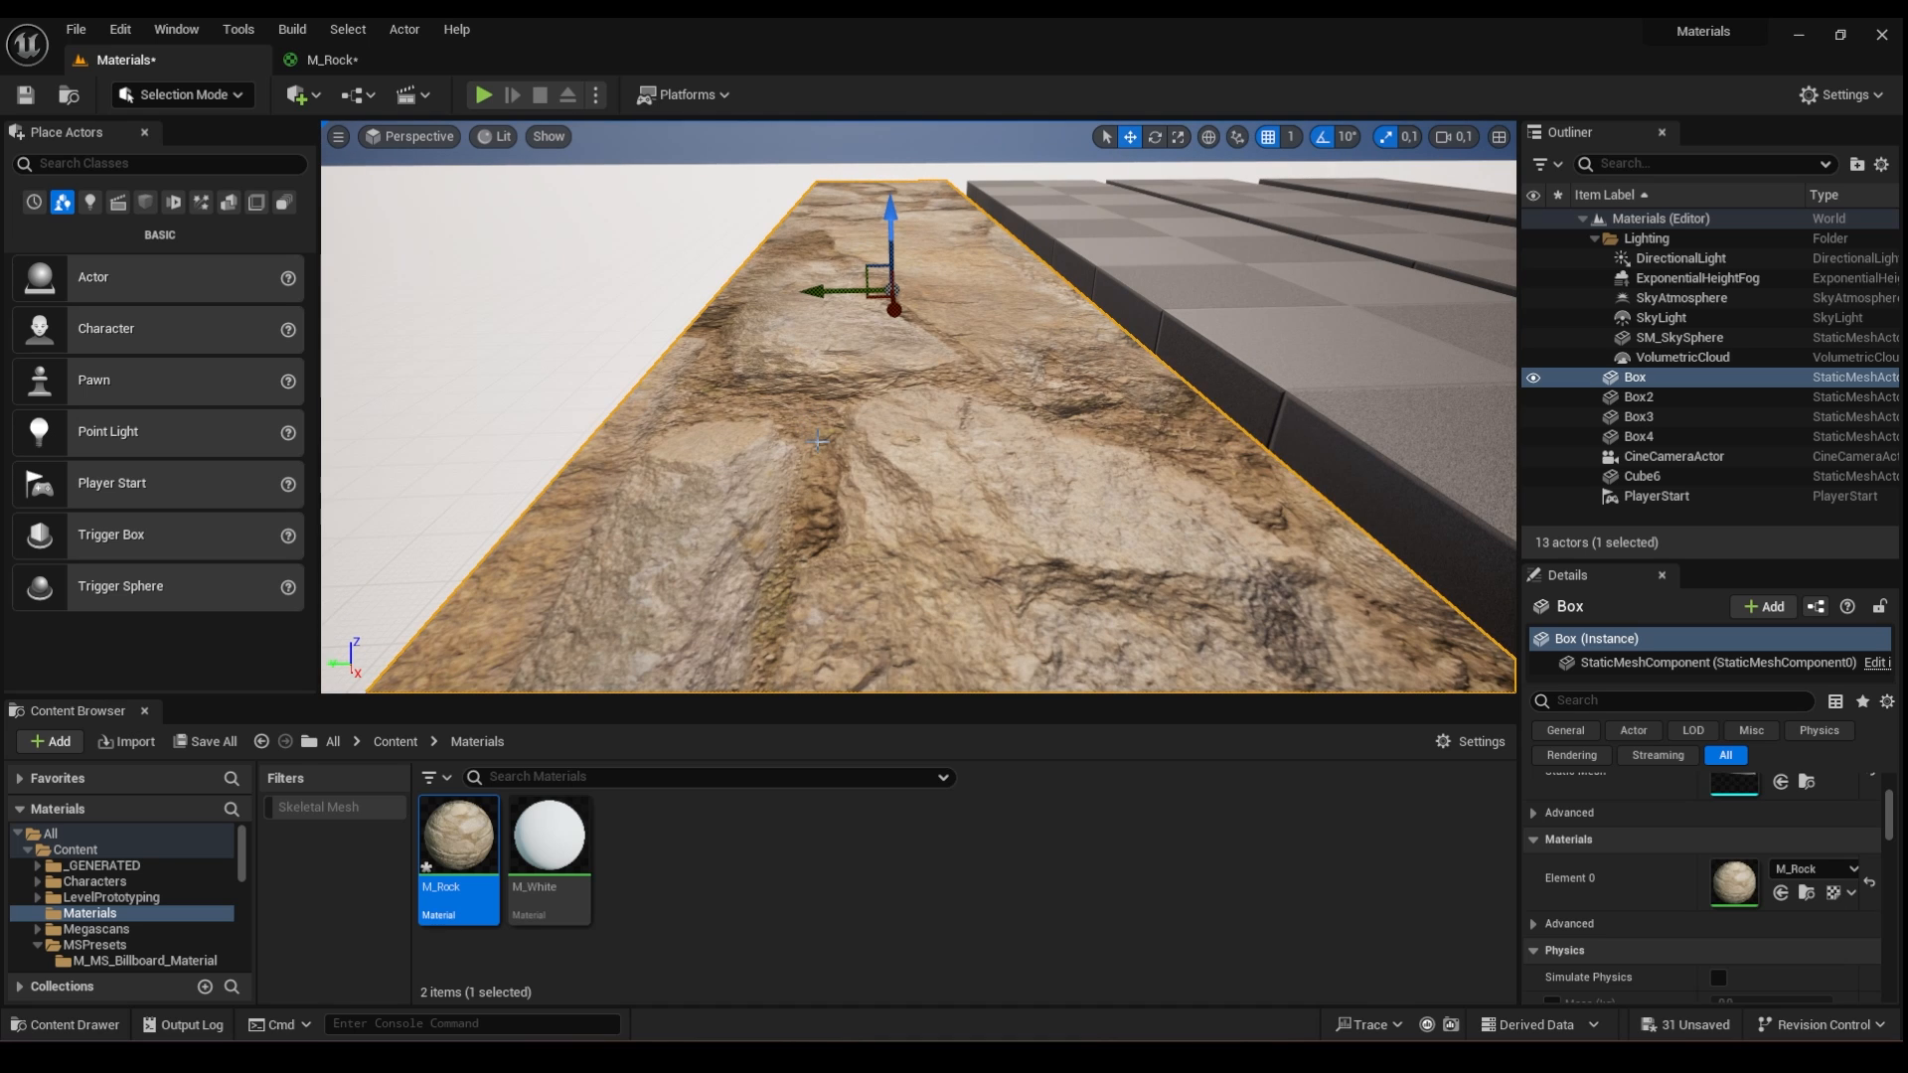
mouse_move(812, 431)
right_mouse_down()
mouse_move(808, 454)
mouse_move(811, 433)
right_mouse_up()
key("e")
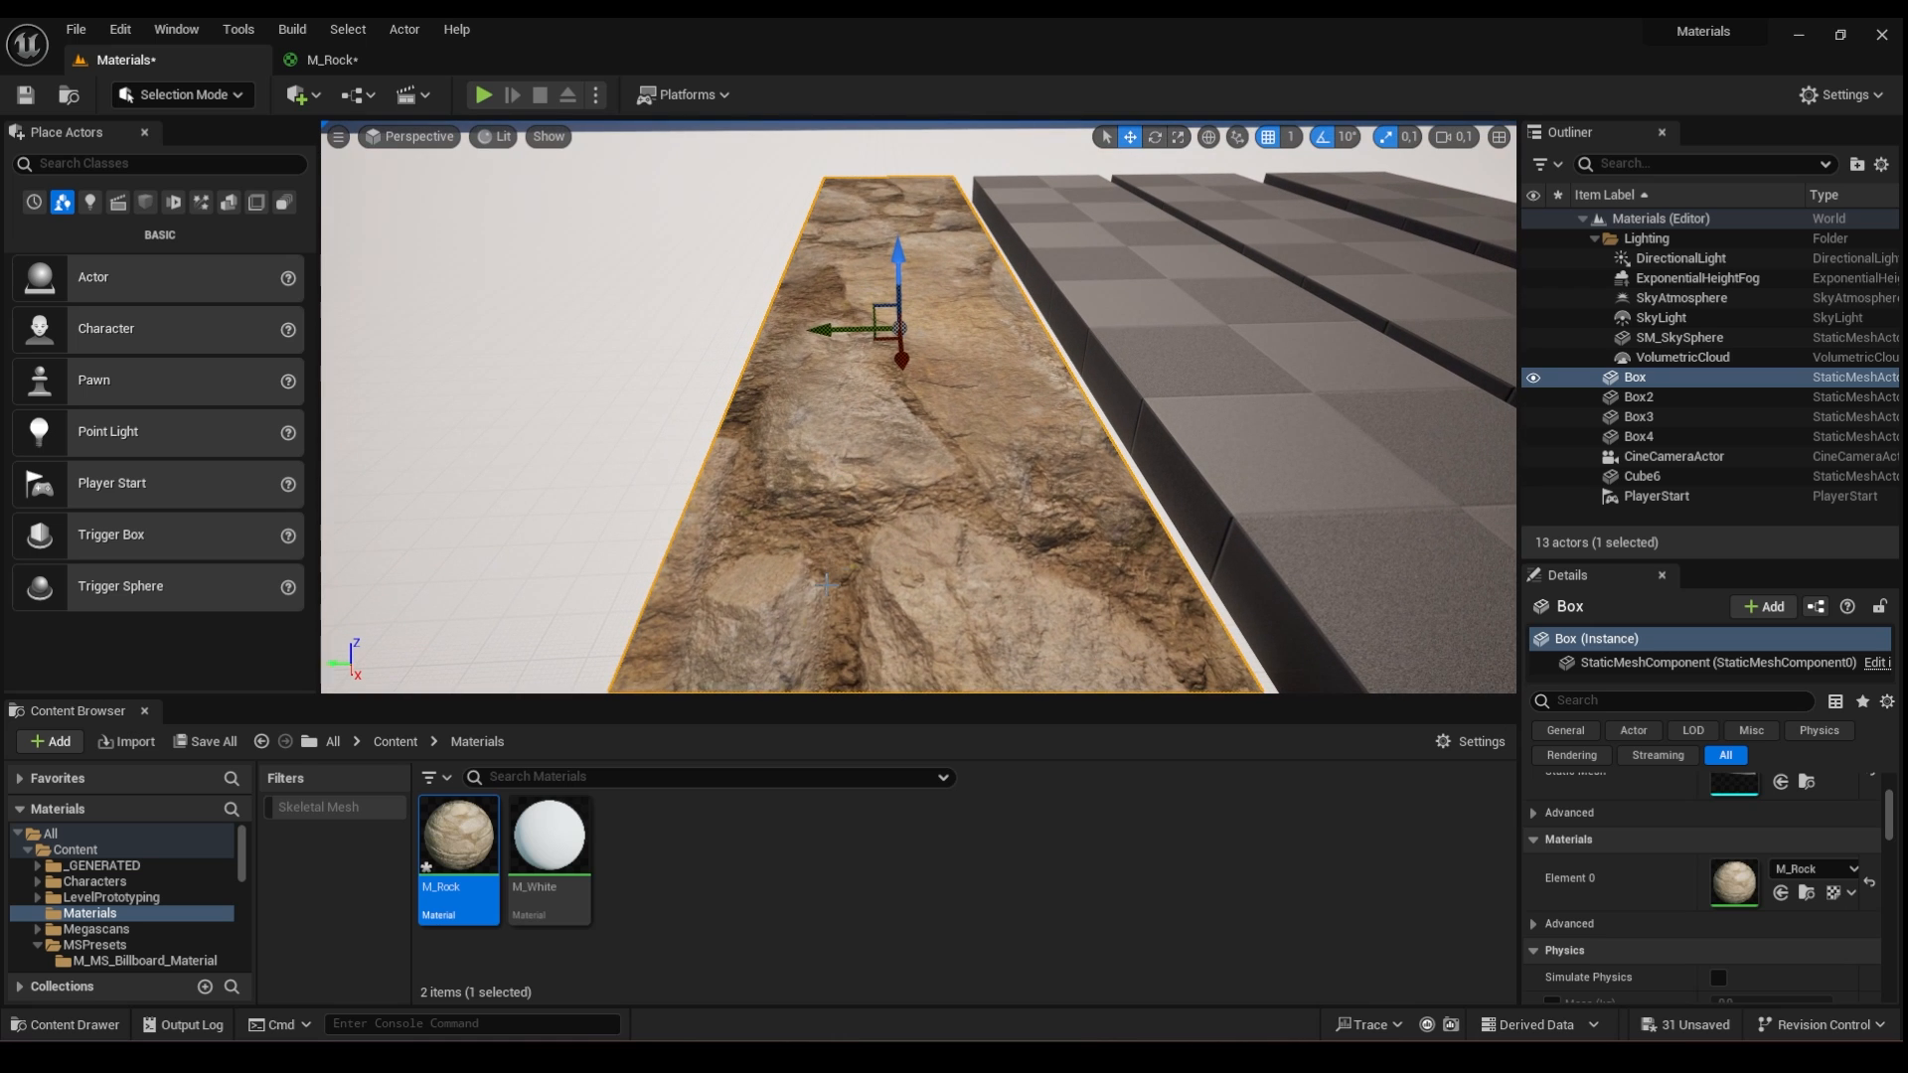
right_click_drag(826, 503, 826, 457)
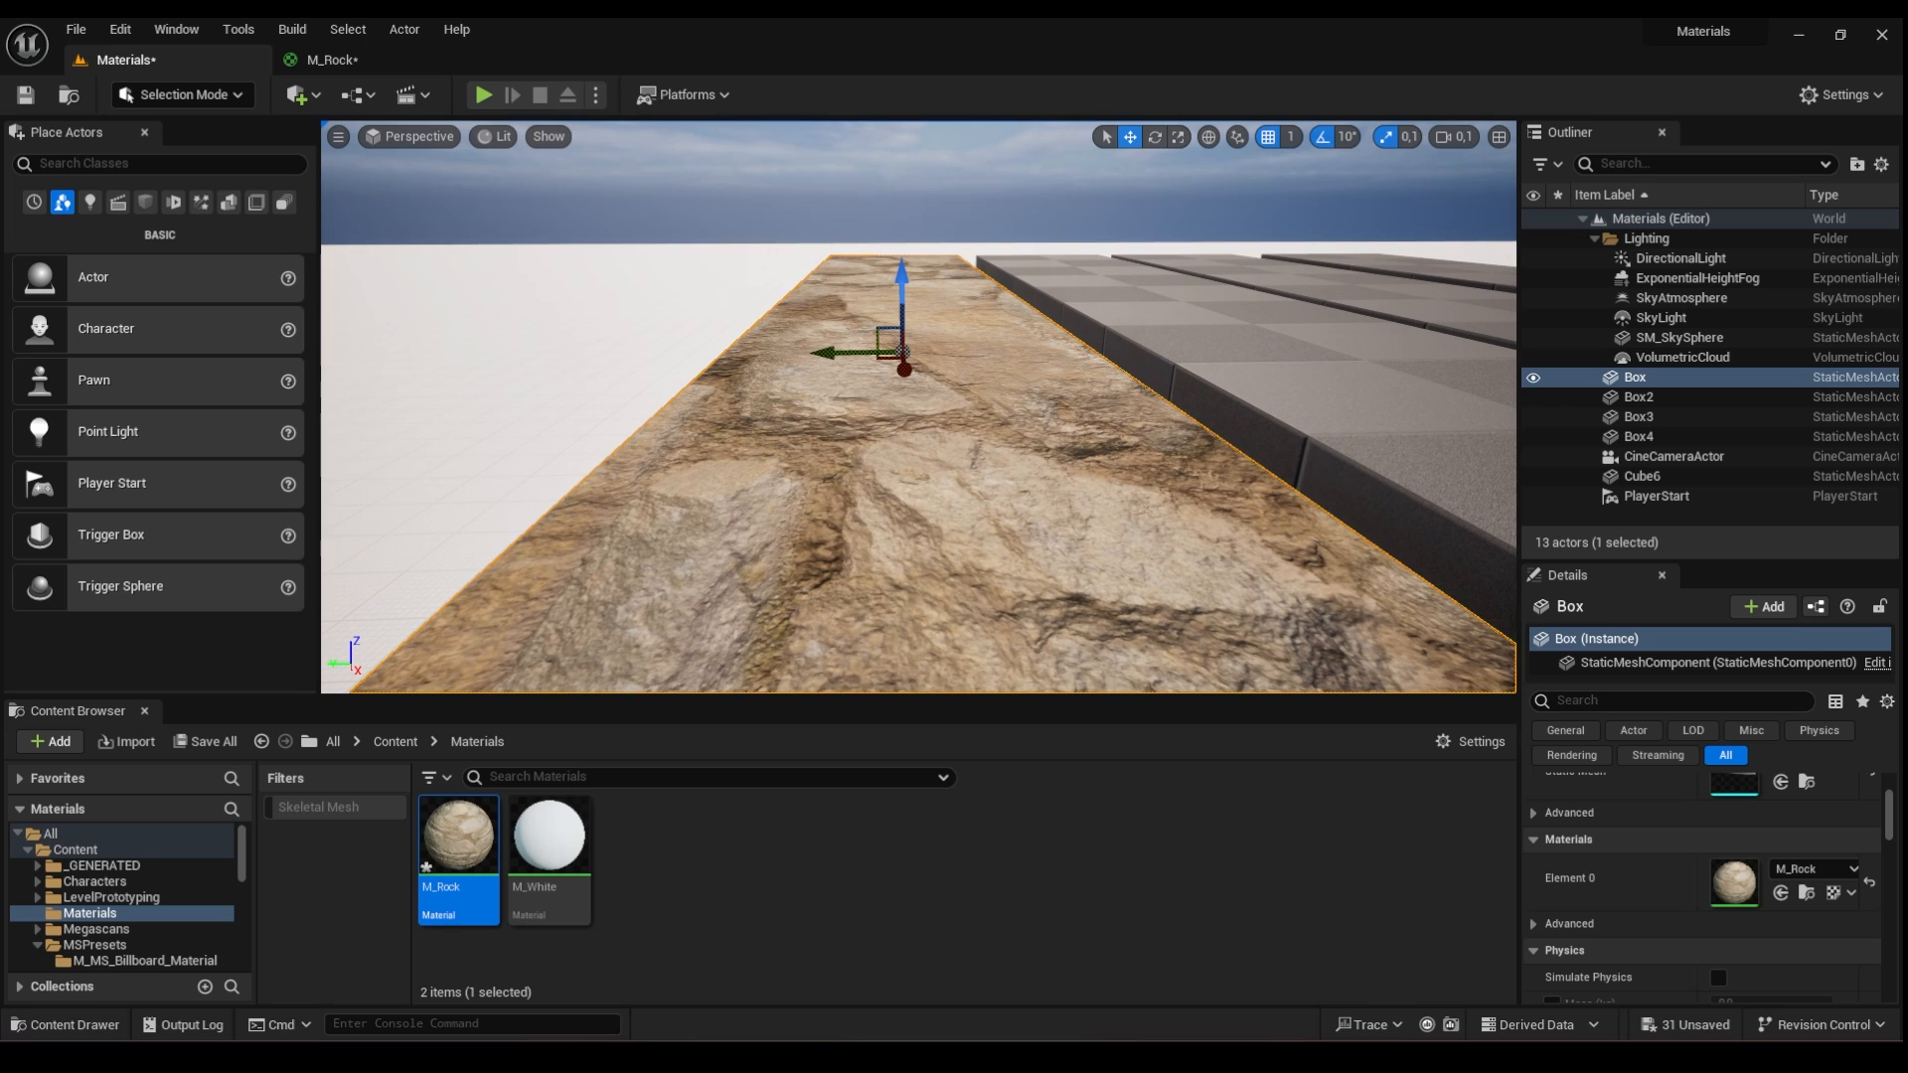
right_click_drag(826, 457, 558, 277)
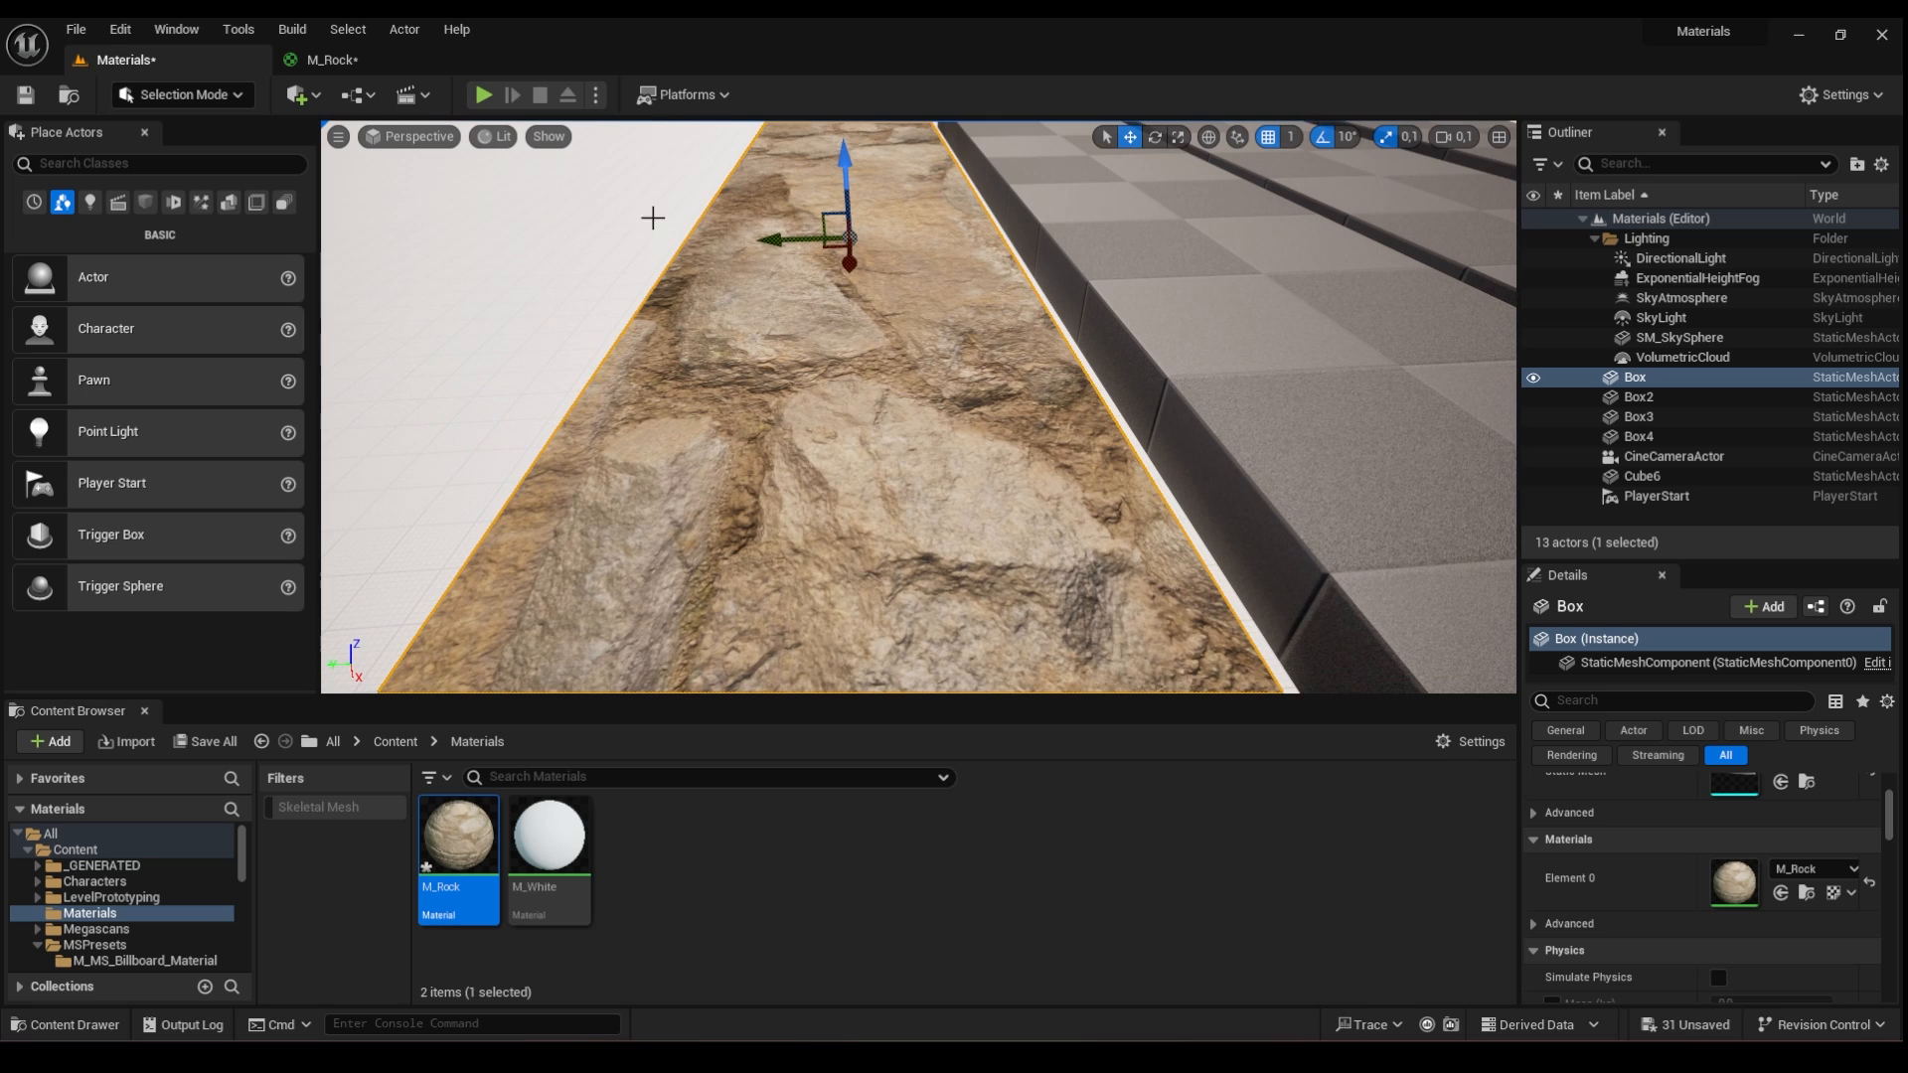
- Reopen the M_Rock graph and space the diffuse, roughness and normal texture samples apart vertically
left_click(338, 61)
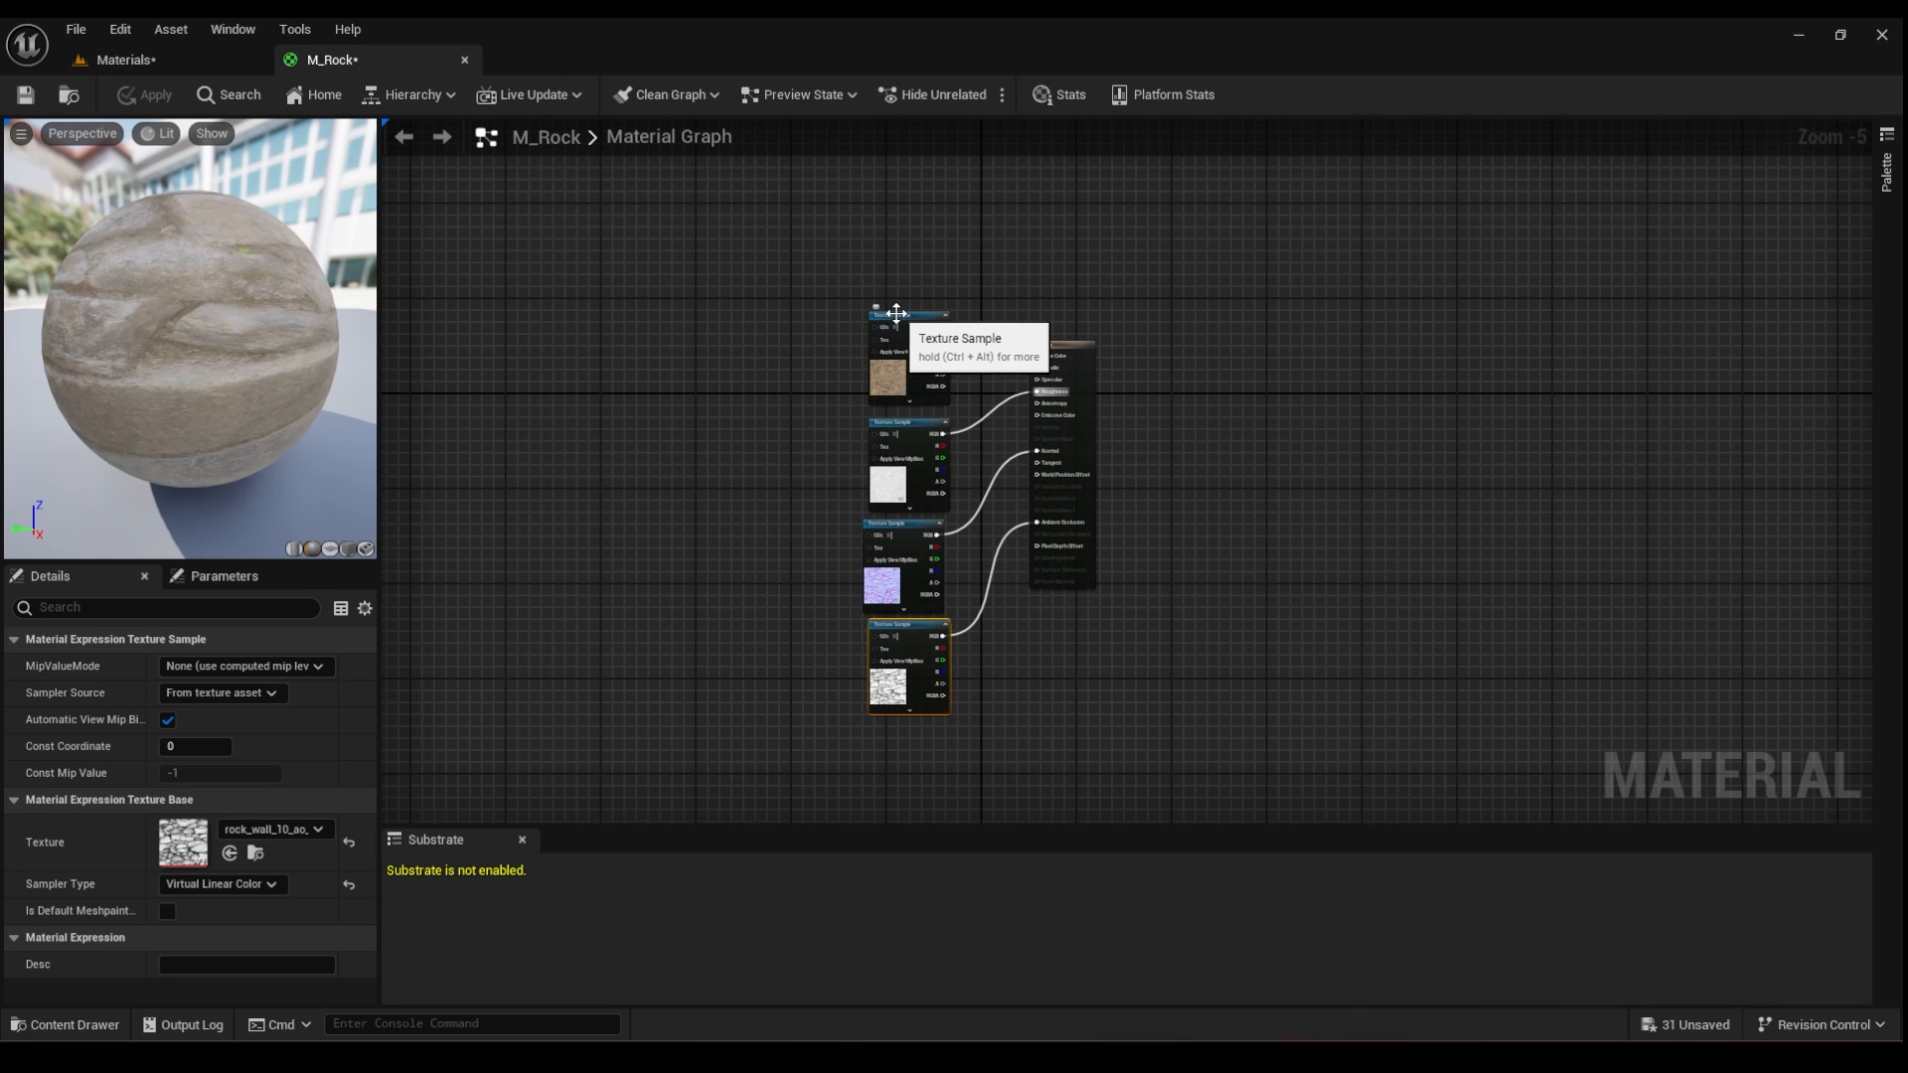
left_click_drag(896, 313, 891, 267)
left_click_drag(902, 423, 904, 392)
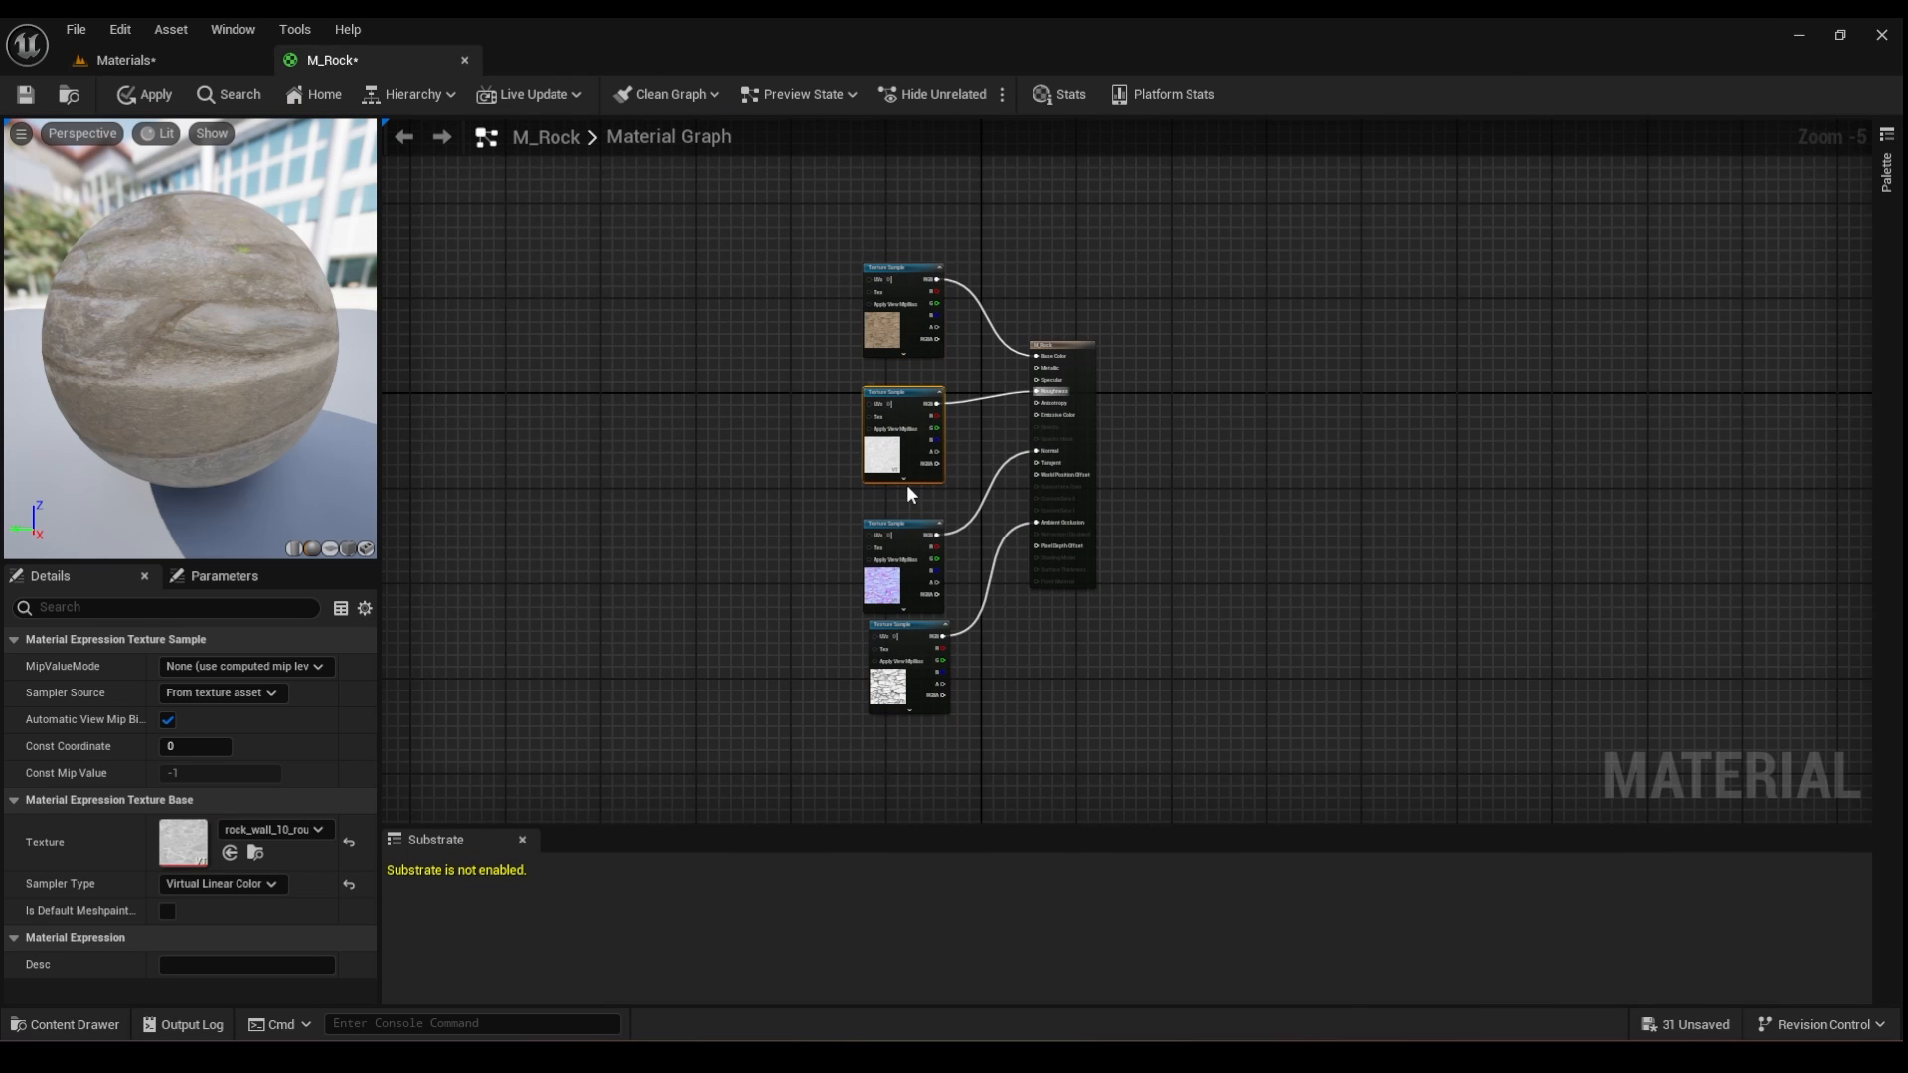
left_click_drag(920, 608, 920, 602)
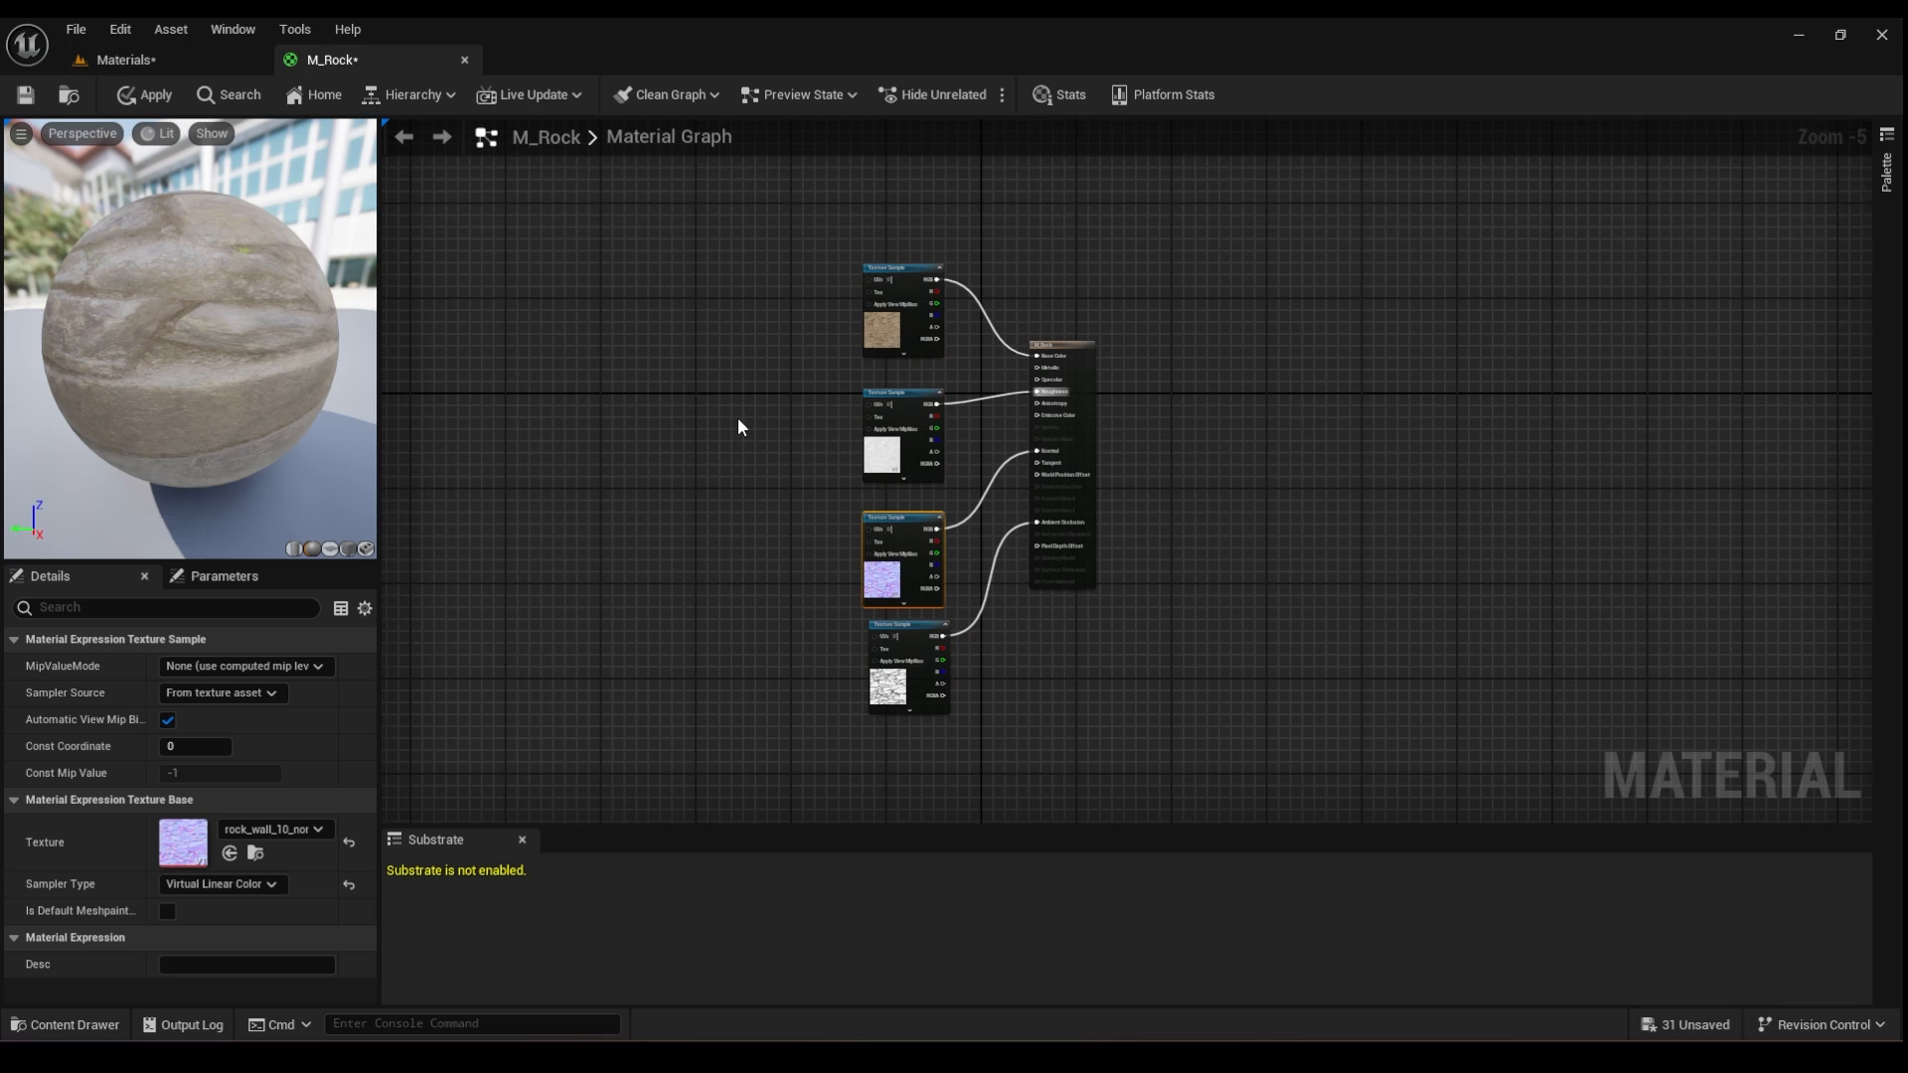
- Add a TextureCoordinate node to the left of the diffuse texture sample and collapse its advanced options
right_click_drag(737, 427, 873, 541)
scroll(844, 520, "up", 3)
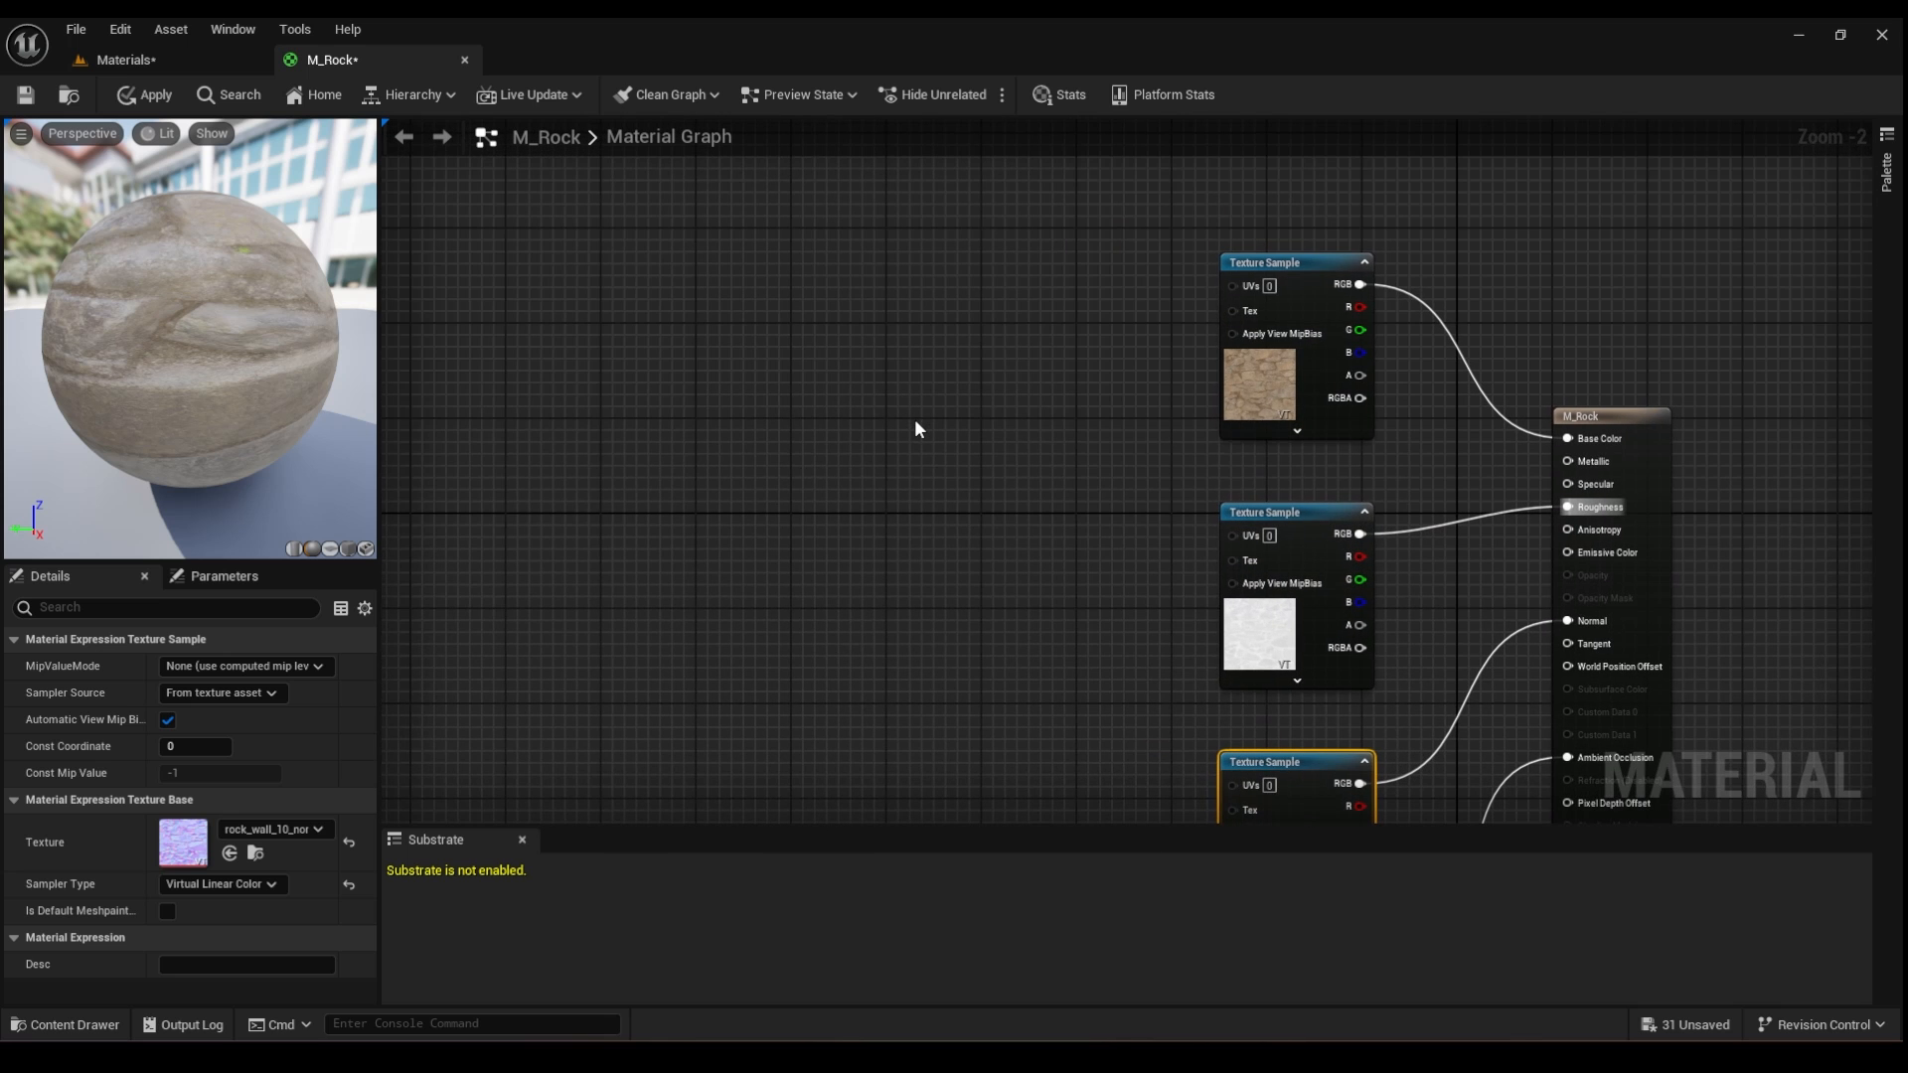
right_click(915, 422)
type("testure")
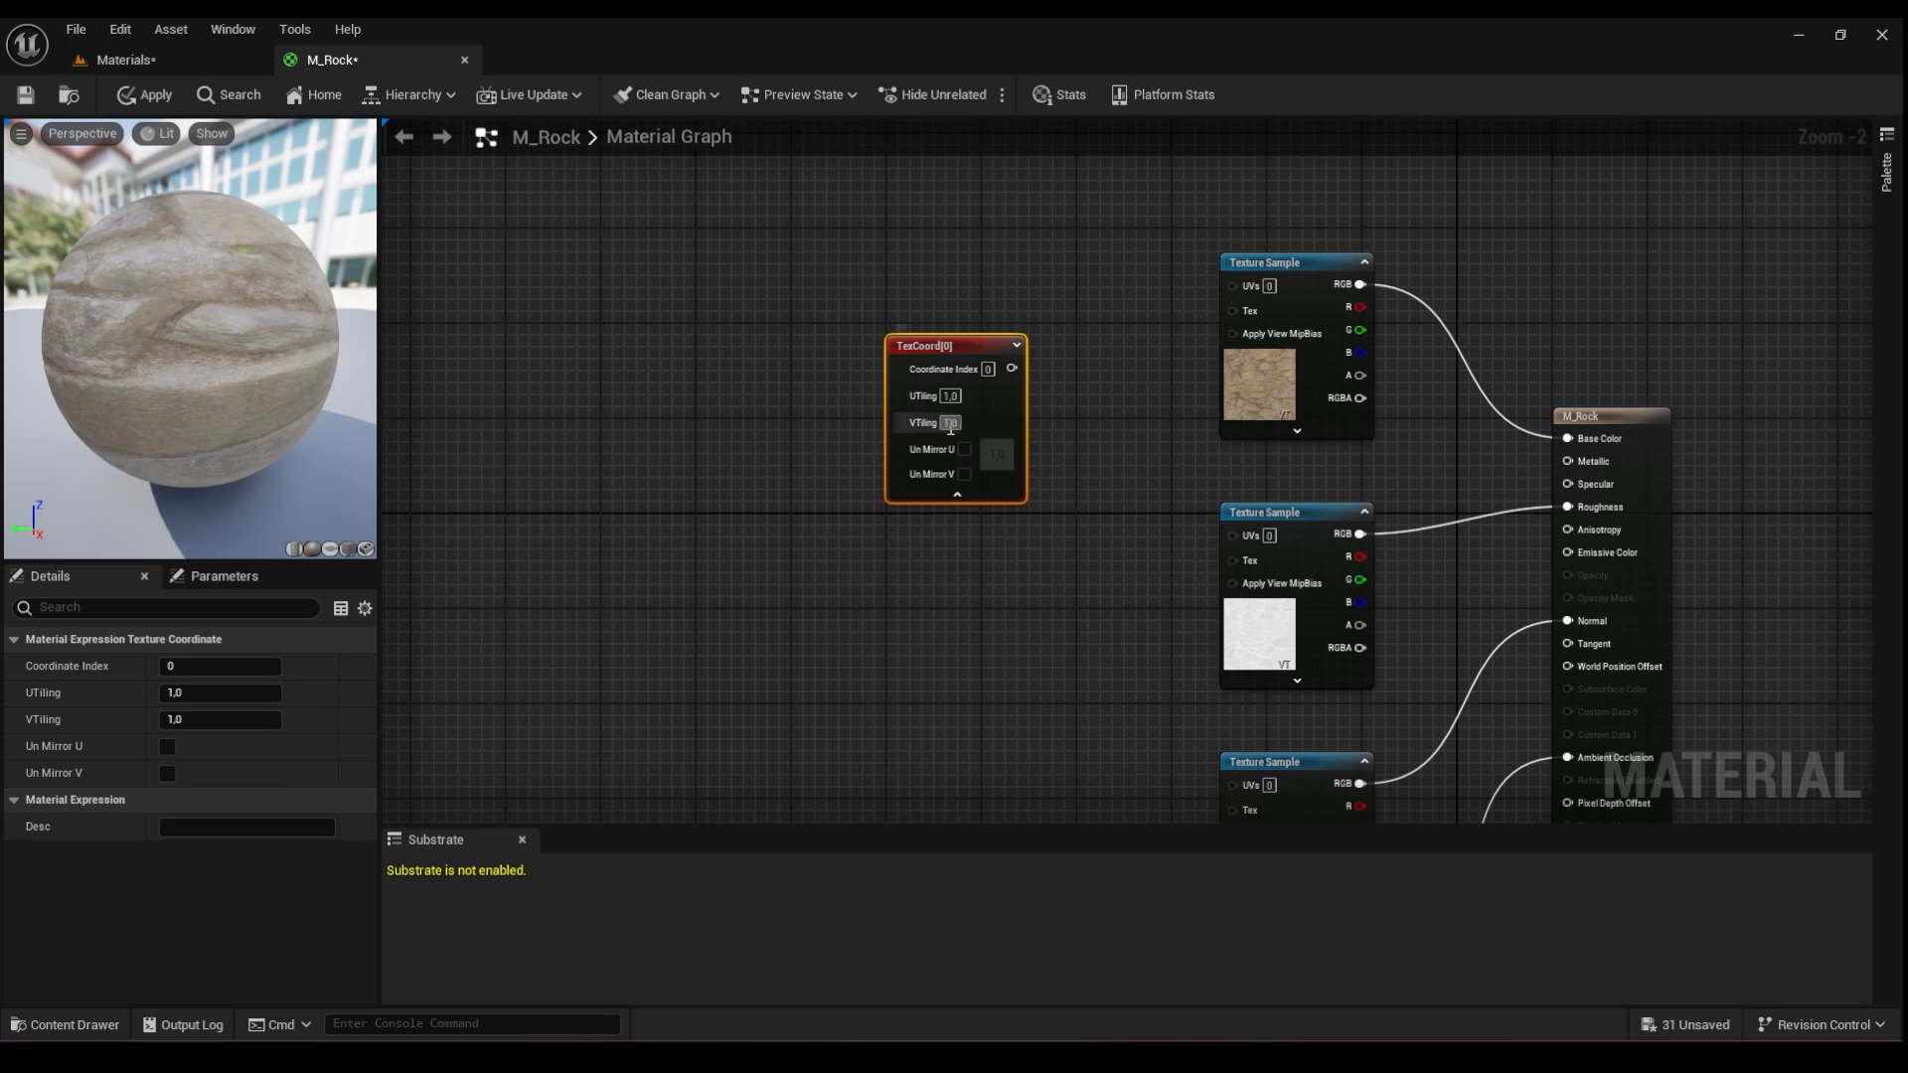
left_click_drag(964, 417, 880, 357)
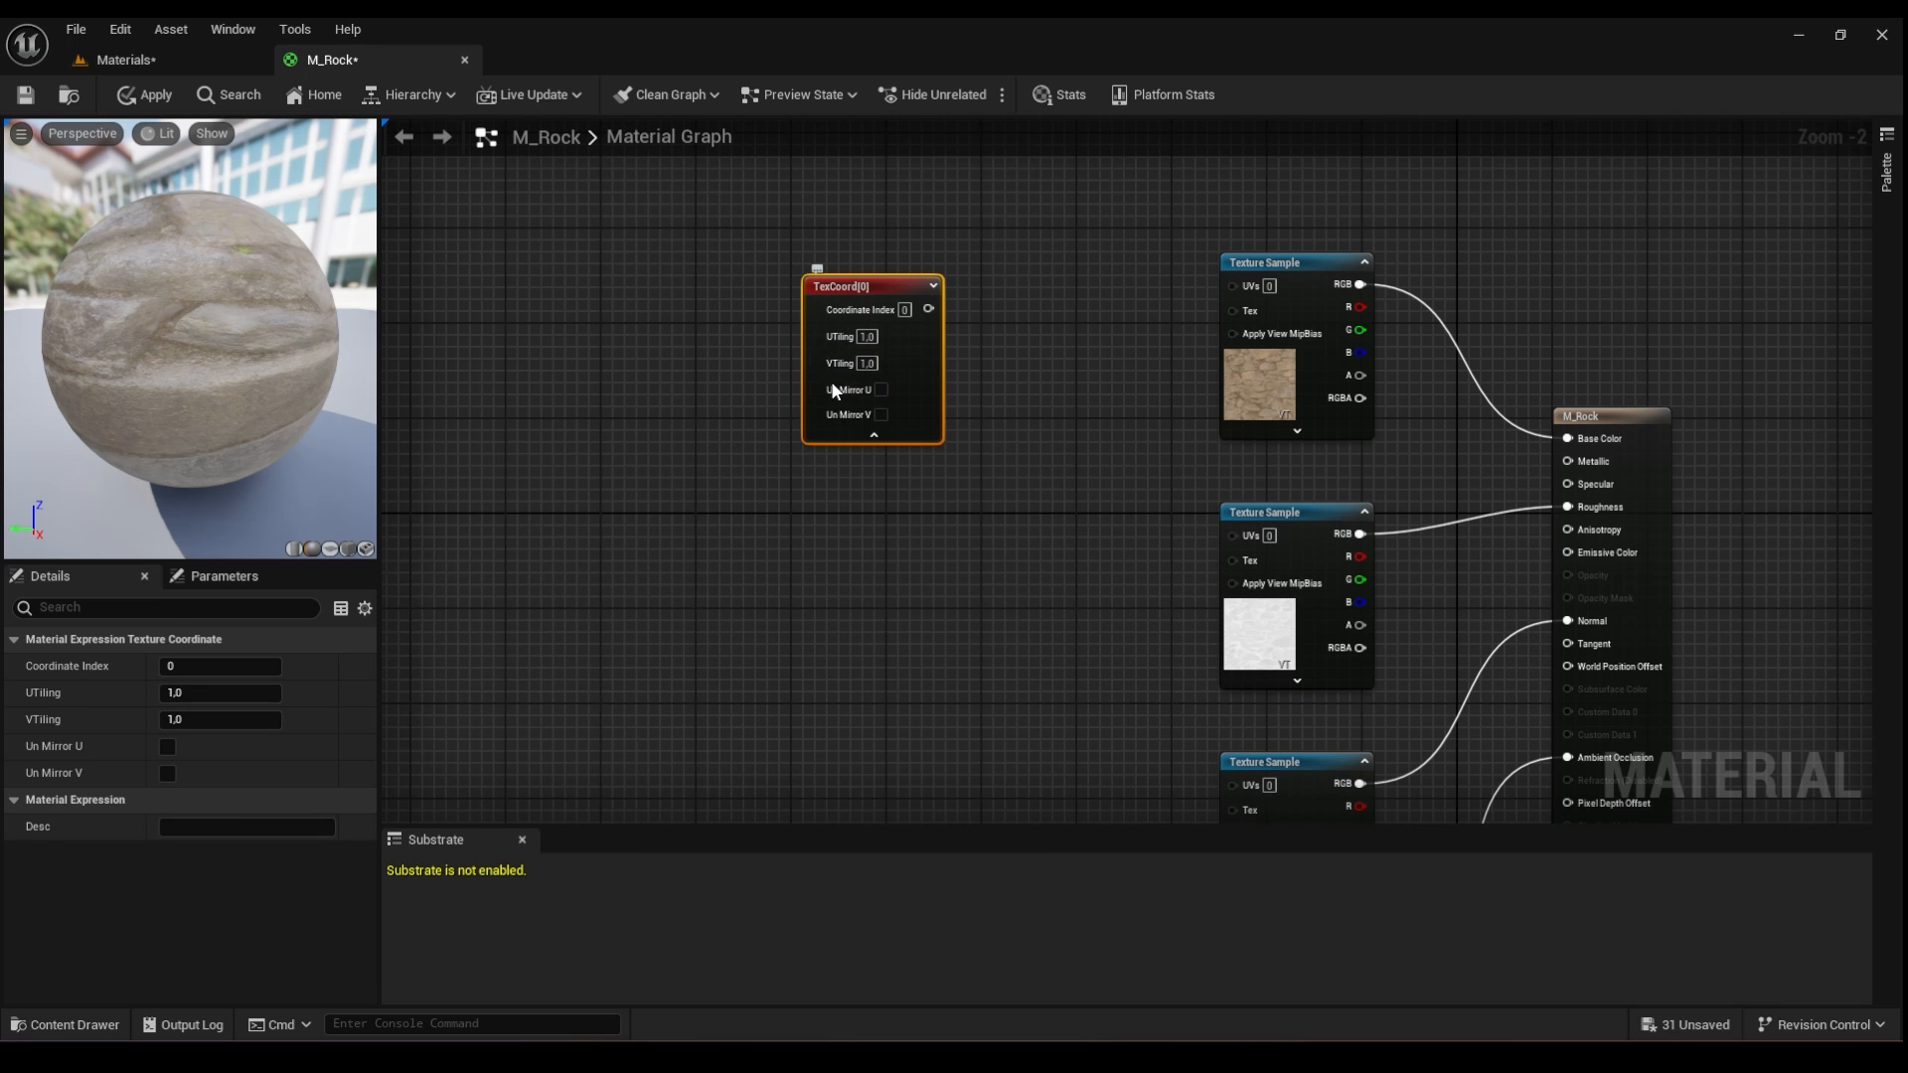
right_click_drag(846, 515, 796, 594)
left_click(823, 513)
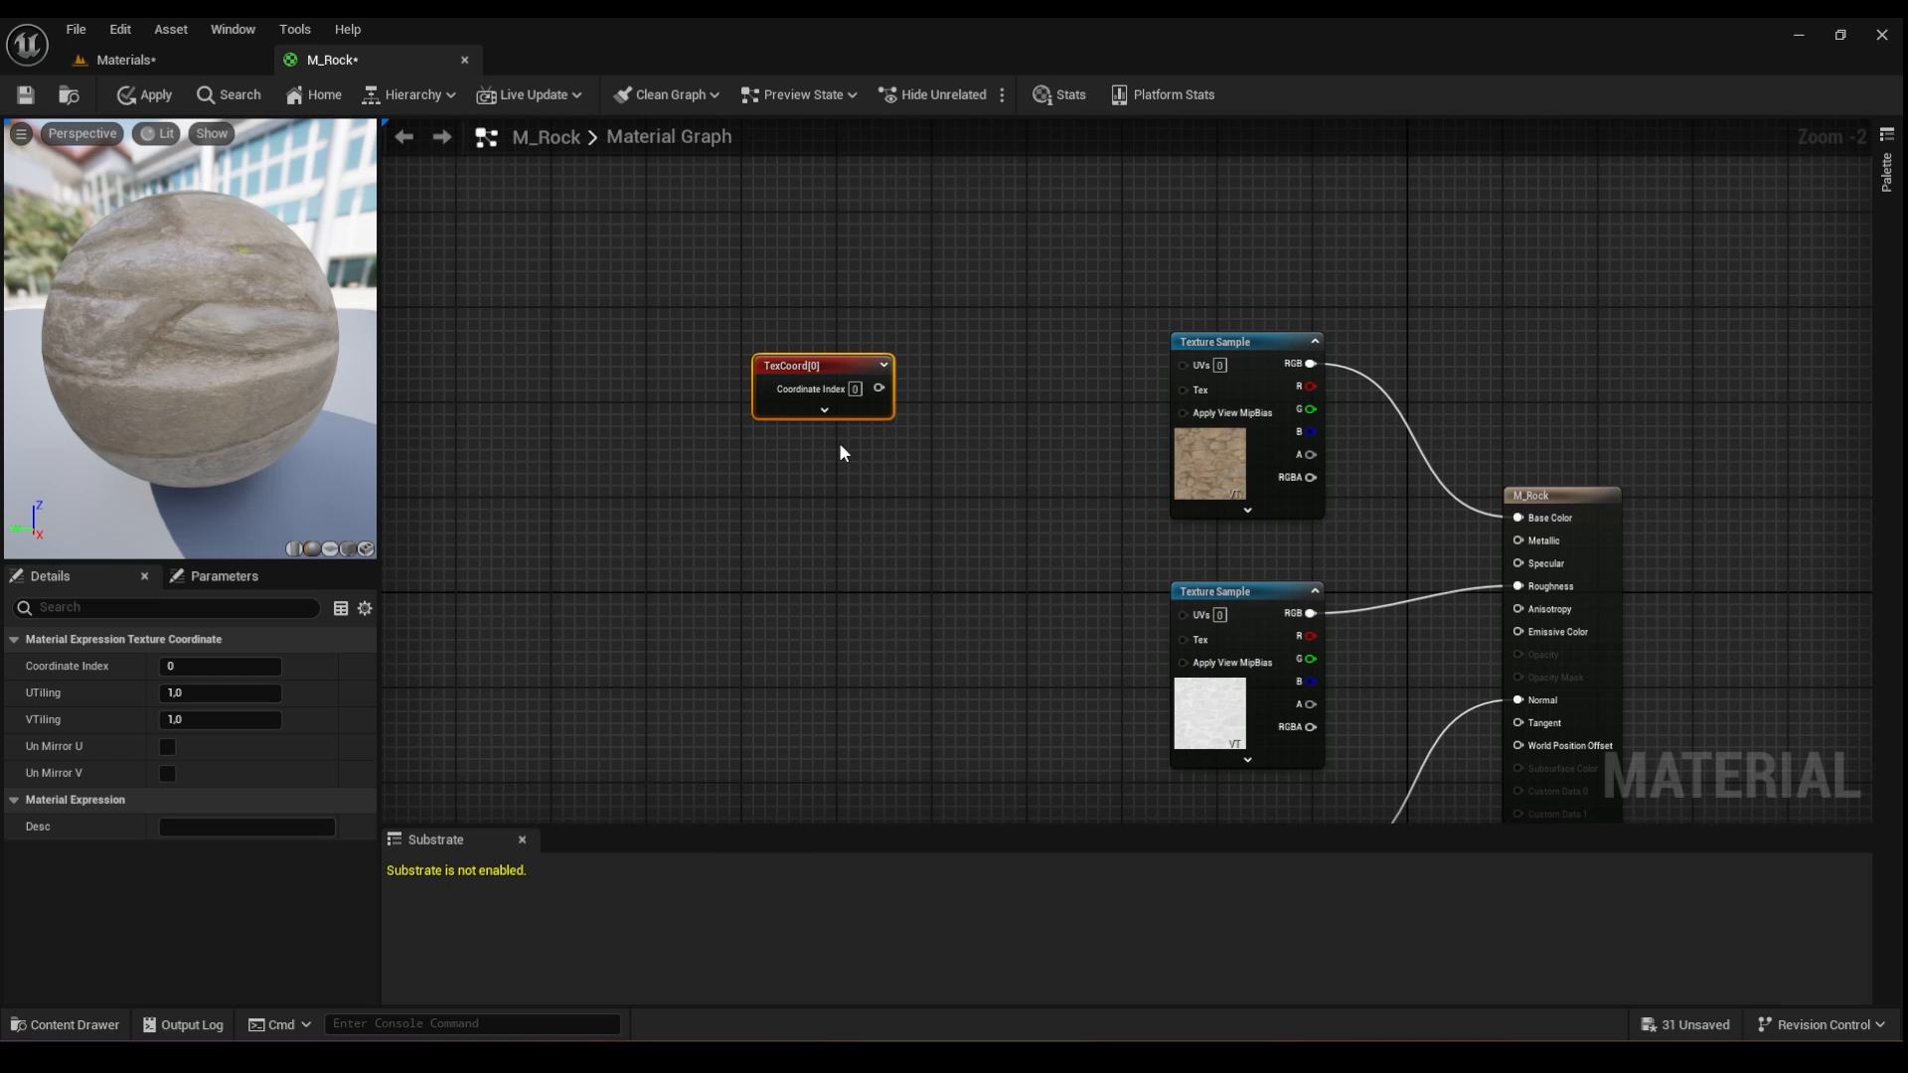
right_click_drag(842, 443, 790, 464)
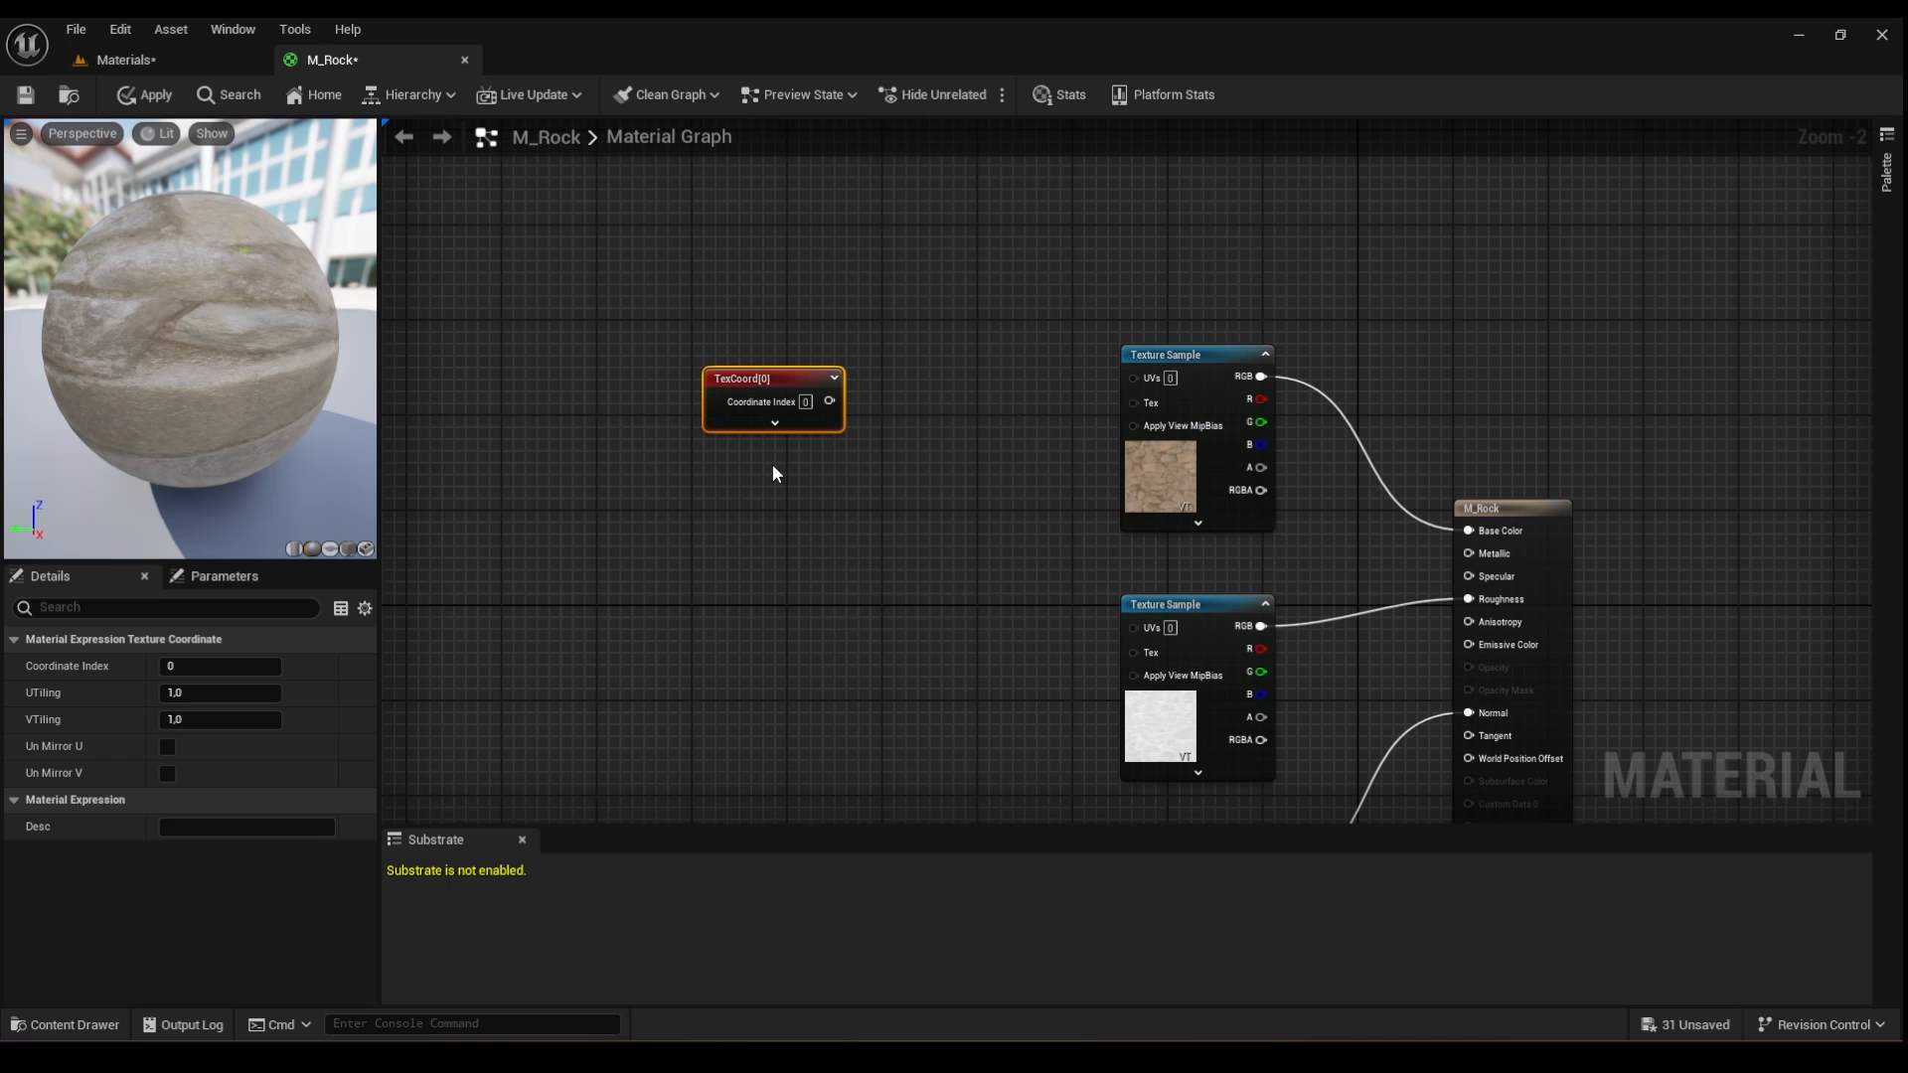
scroll(779, 476, "up", 2)
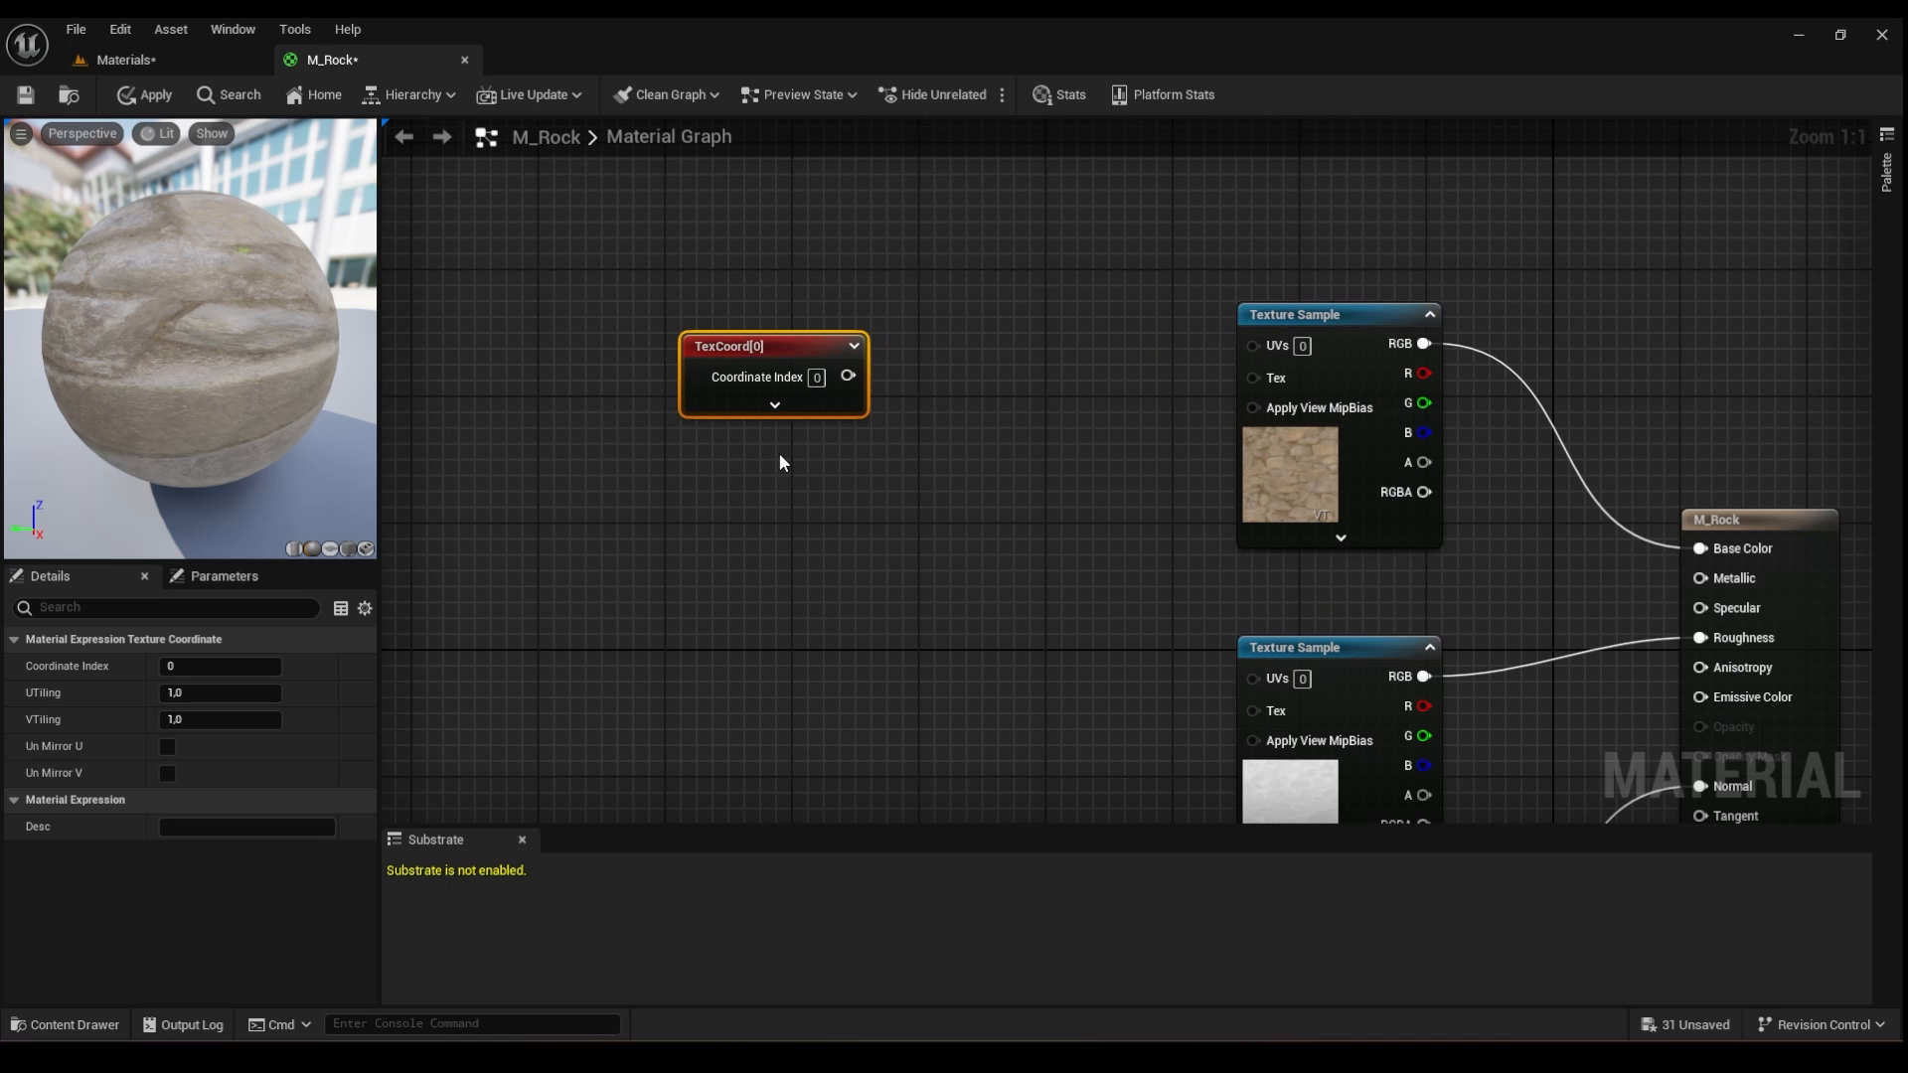
- Add a Constant node below the TexCoord node and feed both into a new Multiply node, TexCoord to A and Constant to B
left_click(767, 480)
left_click_drag(805, 490, 762, 467)
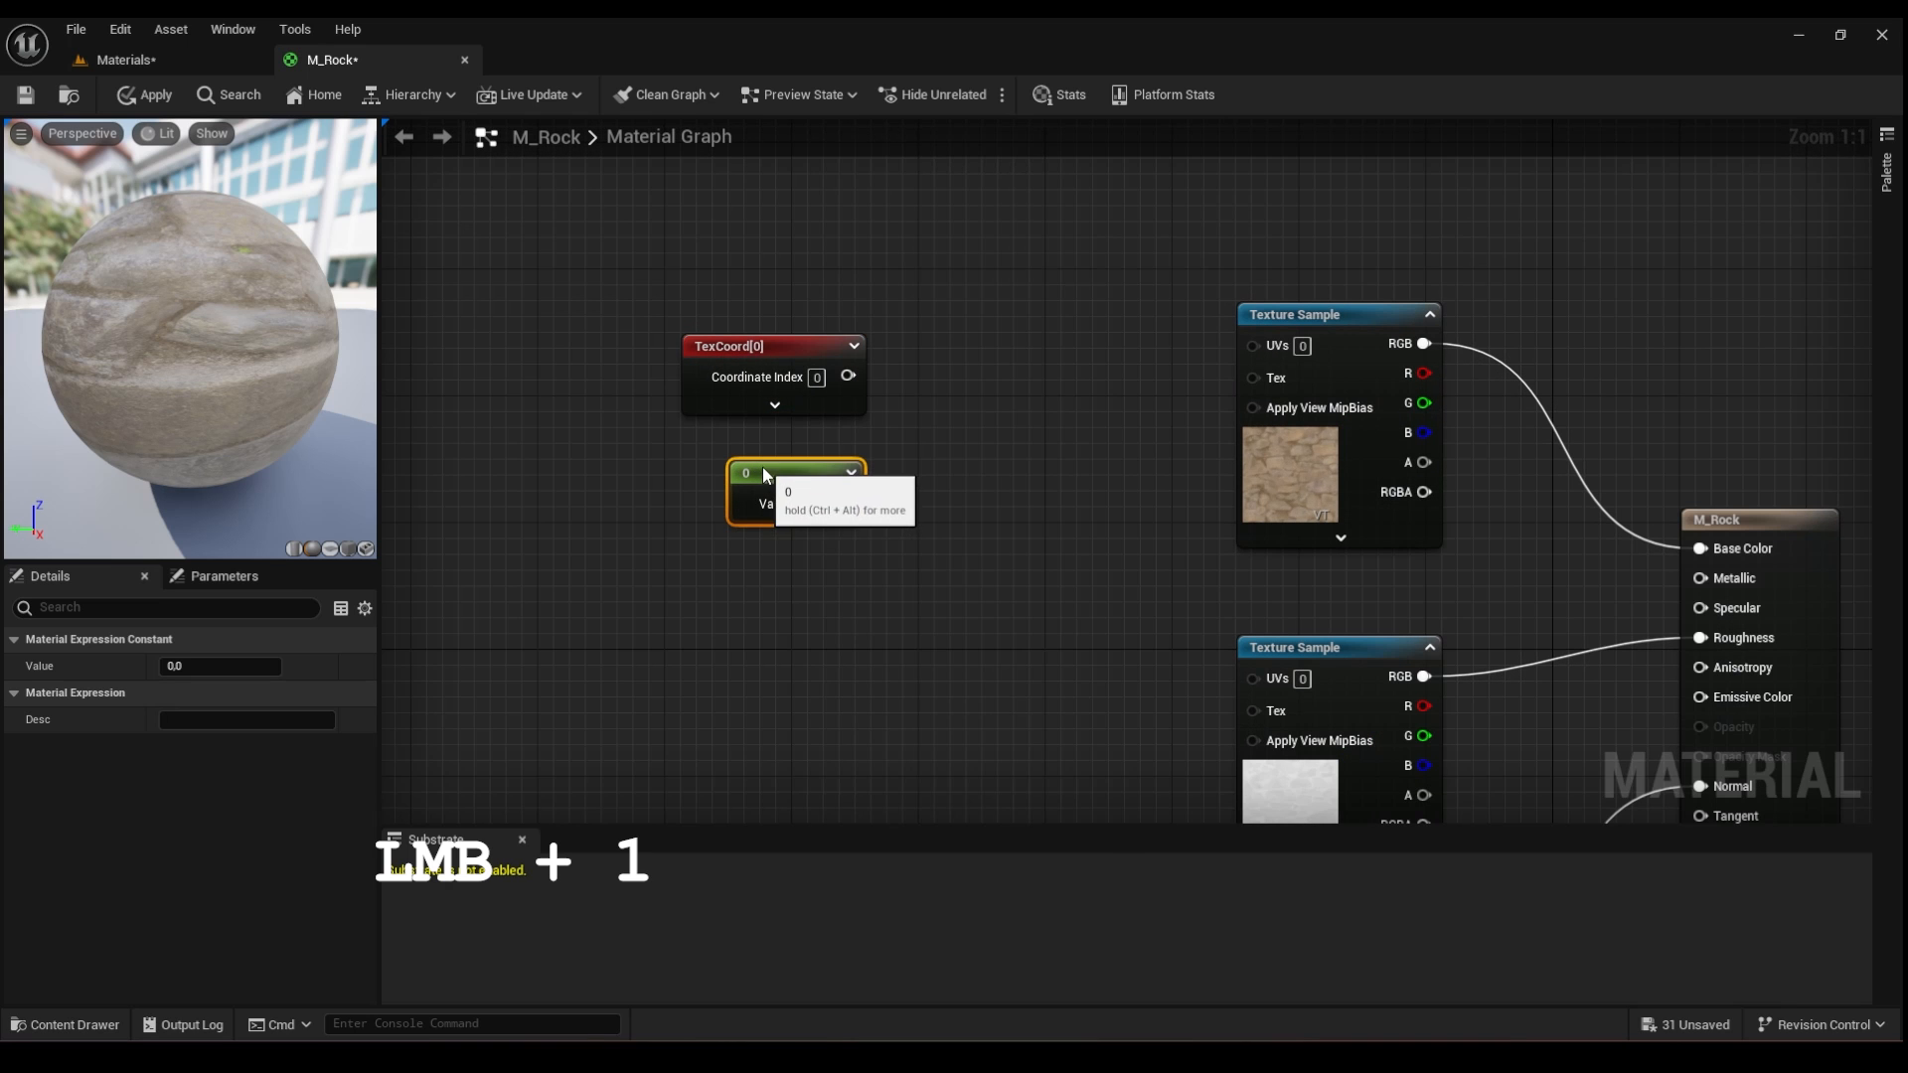
right_click_drag(905, 429, 801, 469)
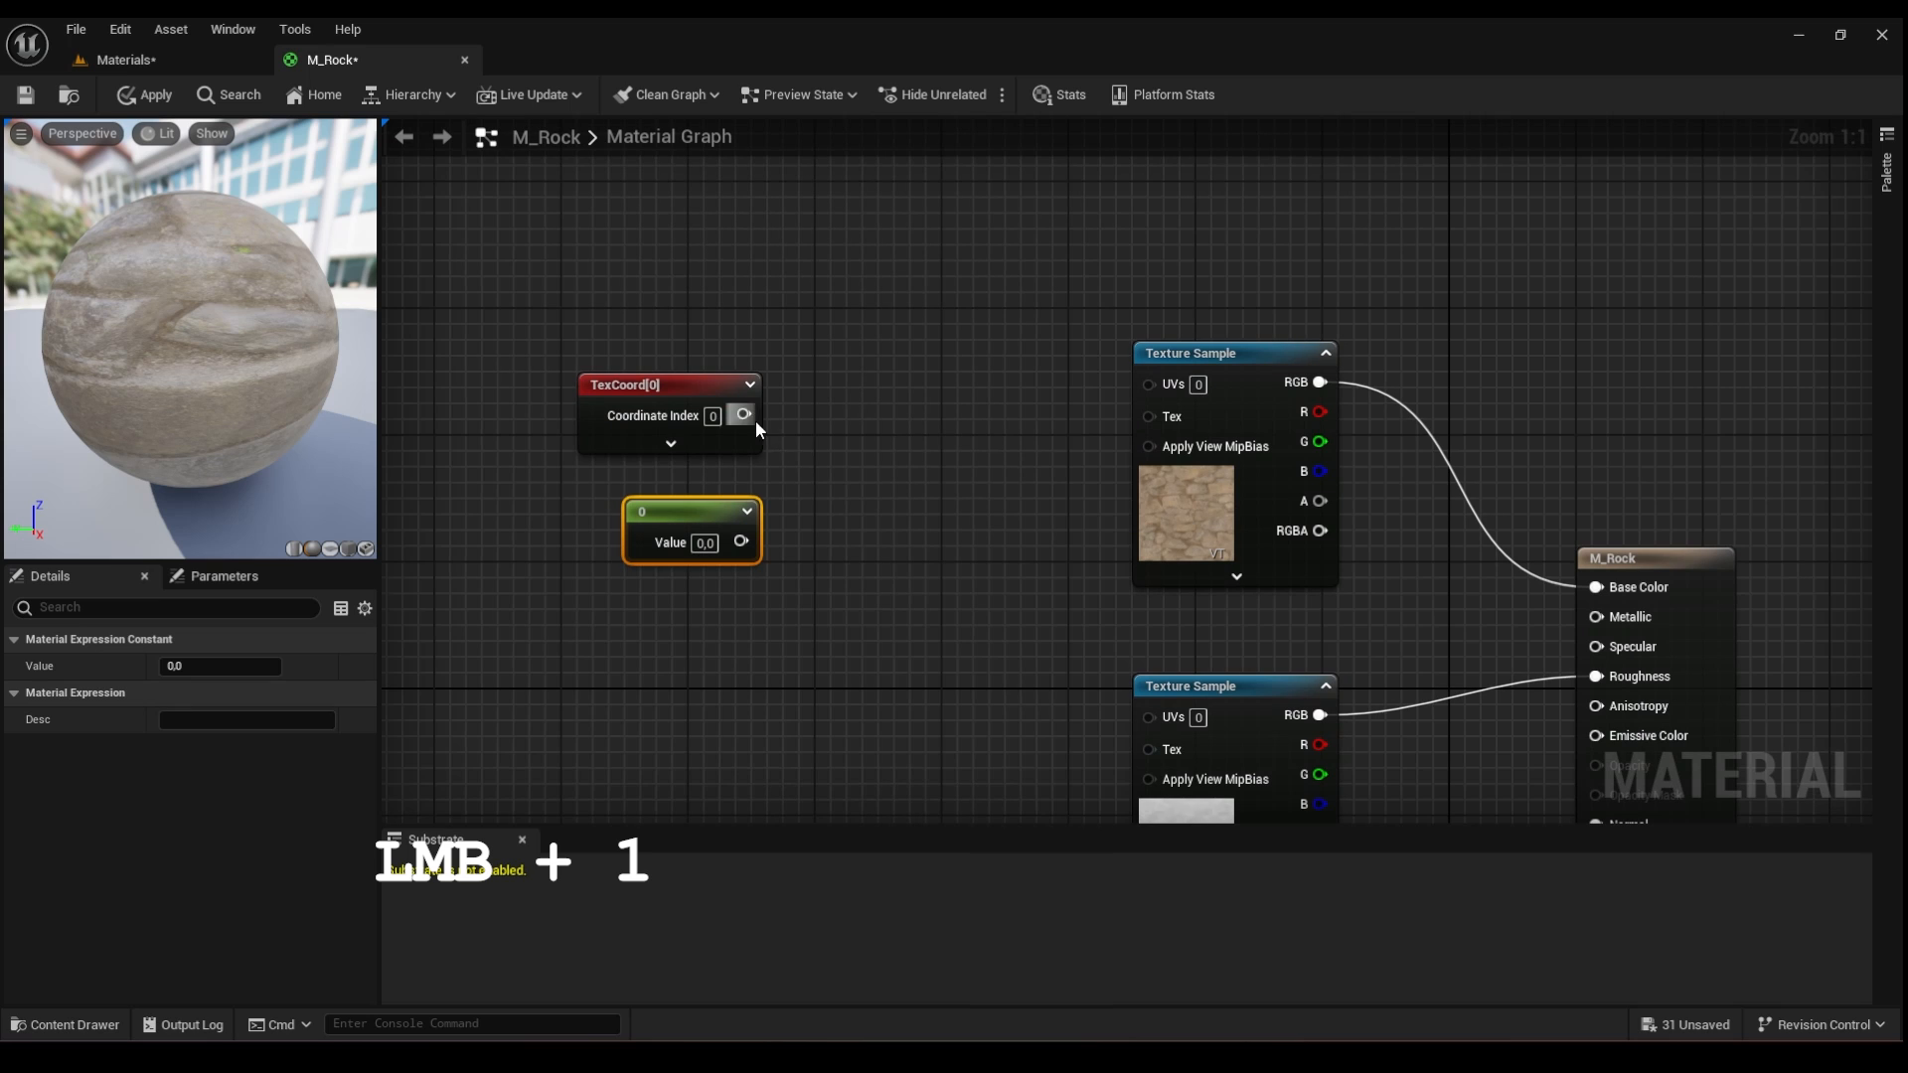
left_click_drag(756, 420, 879, 415)
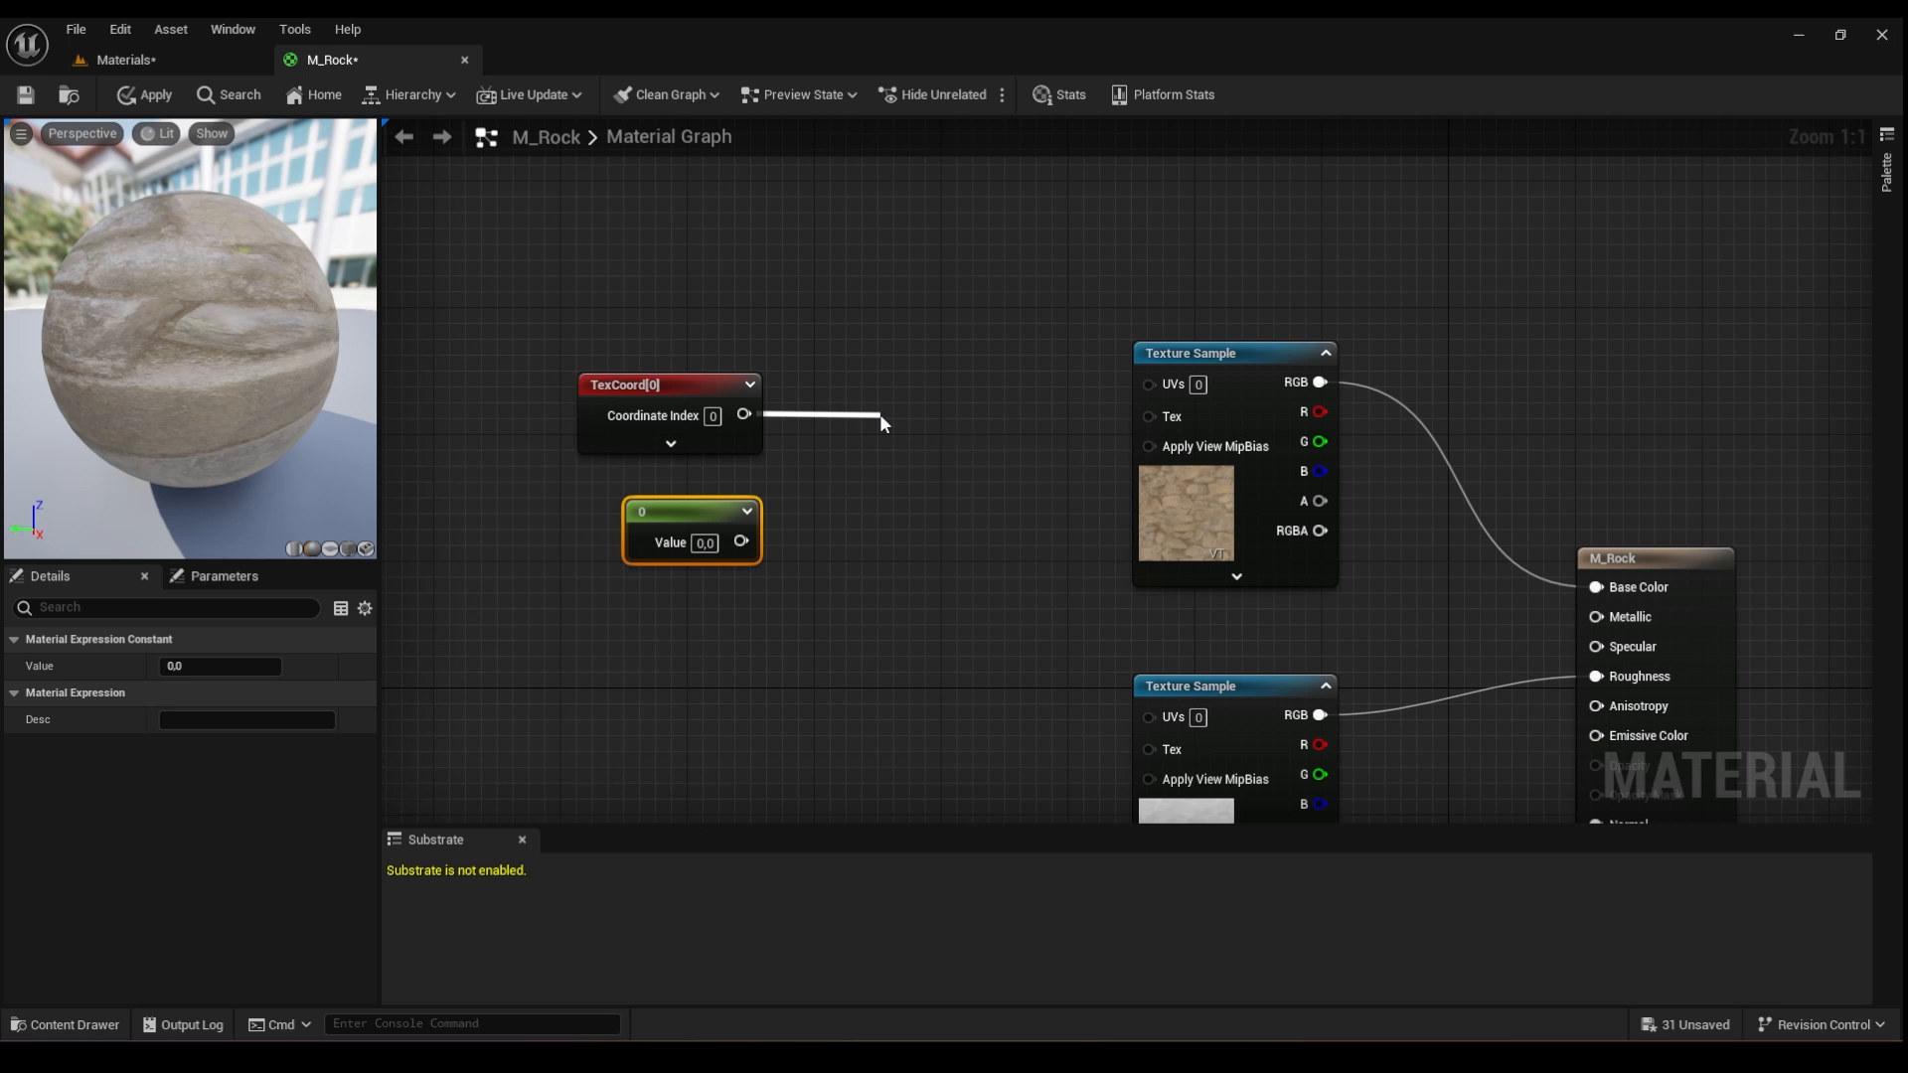
key("m")
left_click_drag(752, 541, 878, 445)
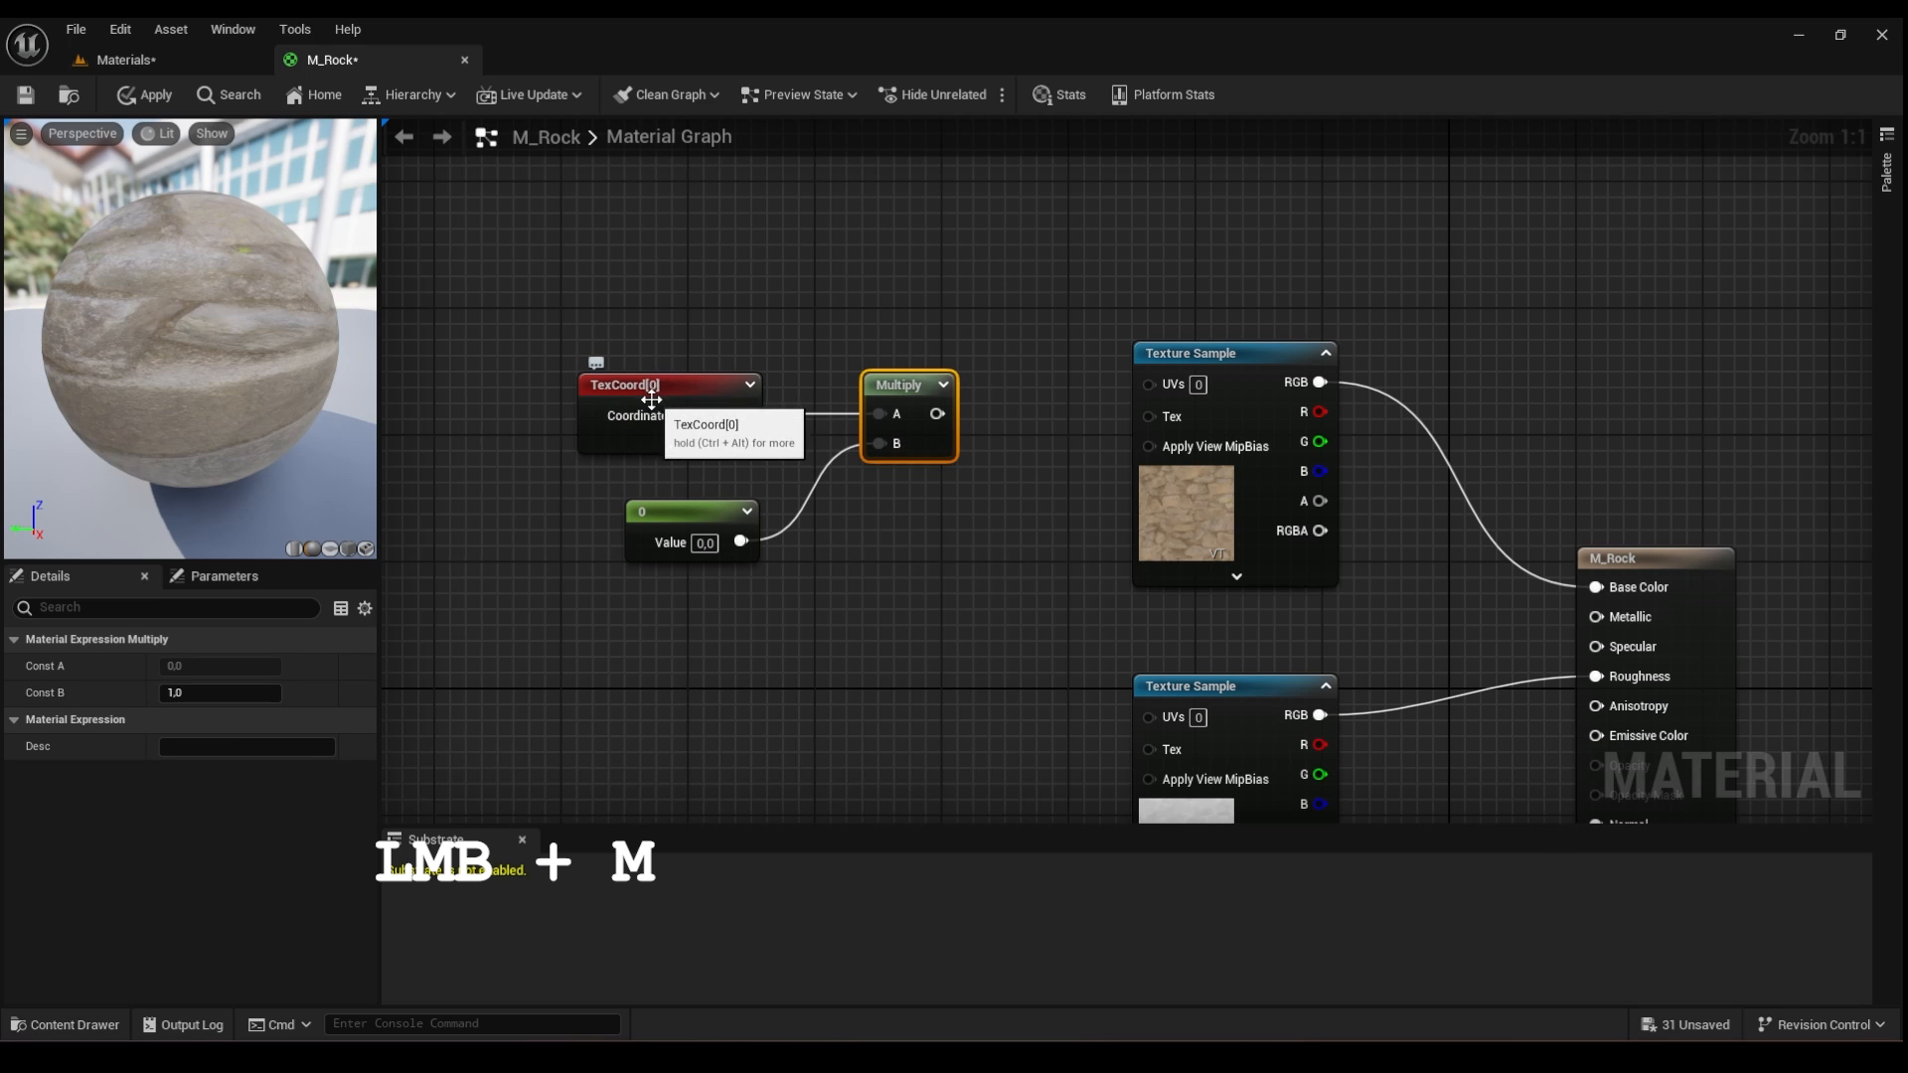
left_click_drag(676, 522, 675, 507)
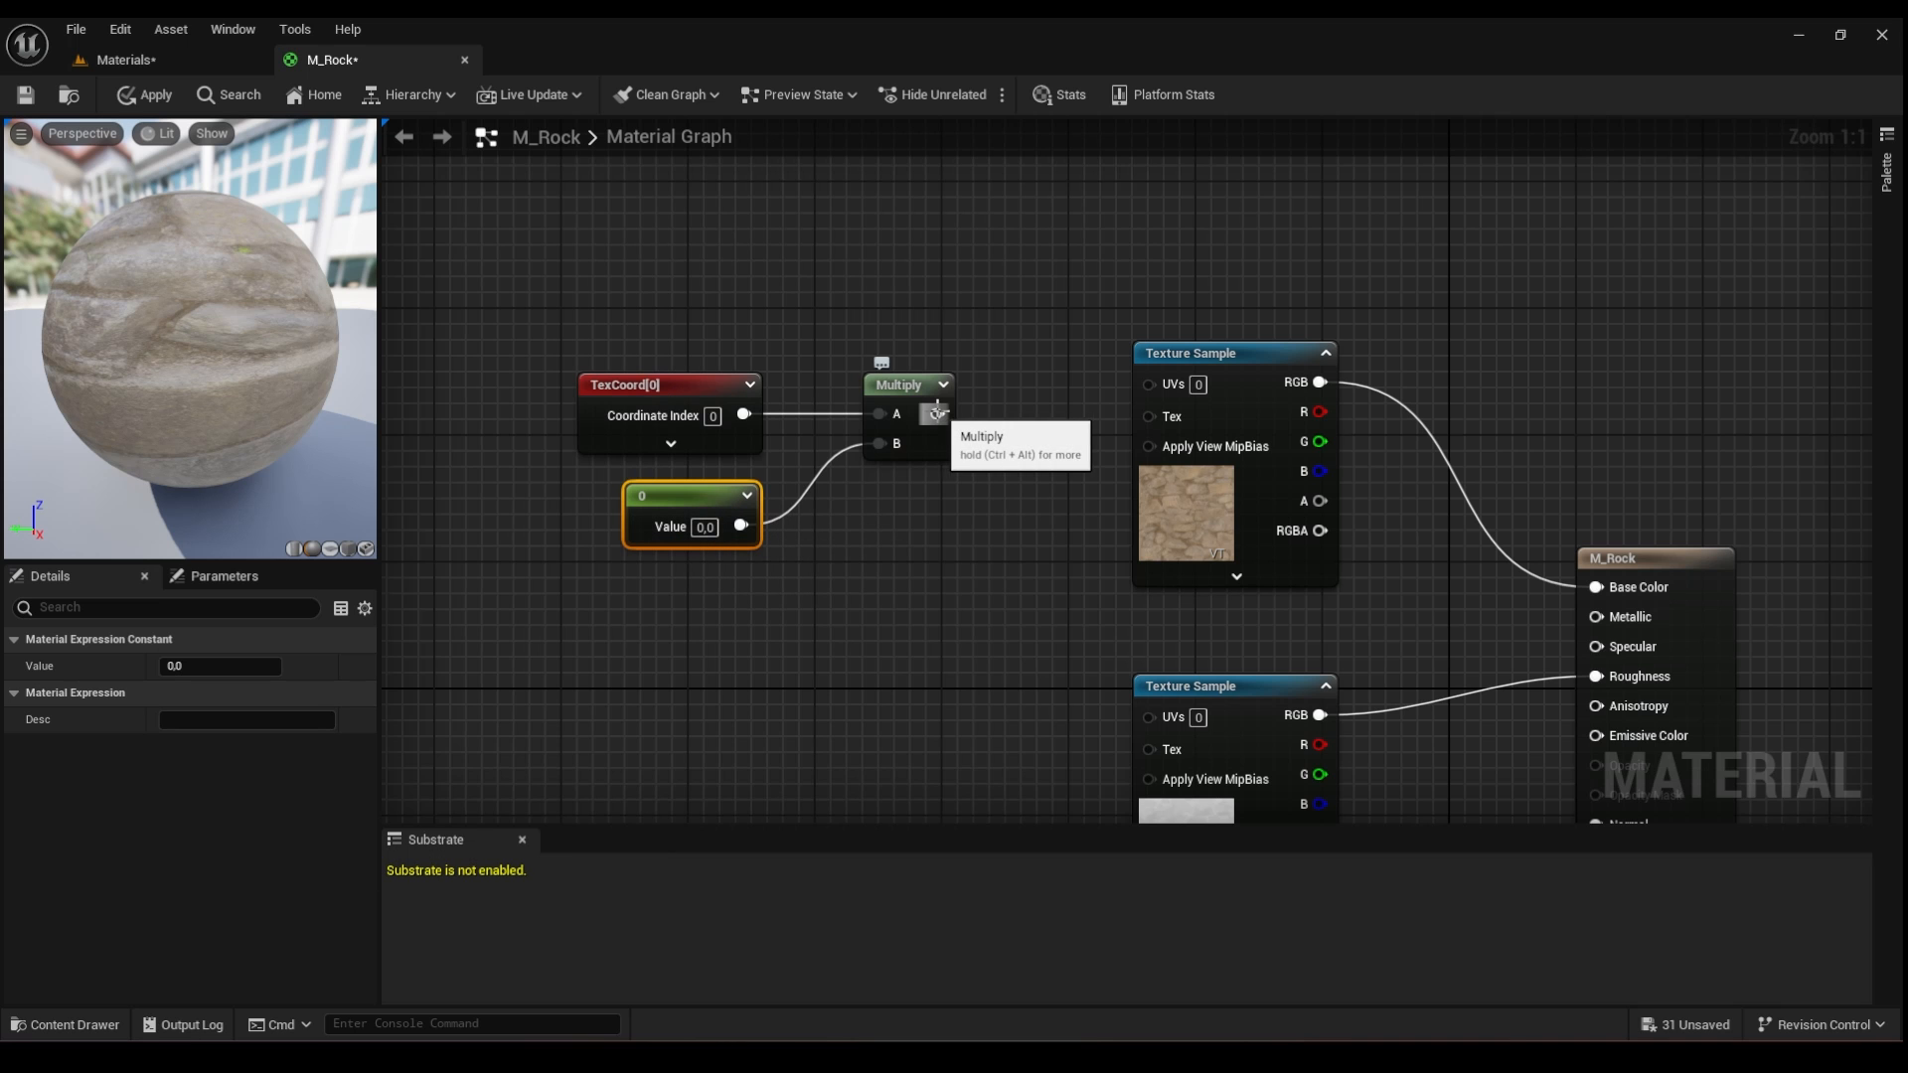
- Connect the Multiply output to the UVs inputs of all four texture samples
left_click_drag(937, 414, 1148, 386)
right_click_drag(1071, 460, 1092, 297)
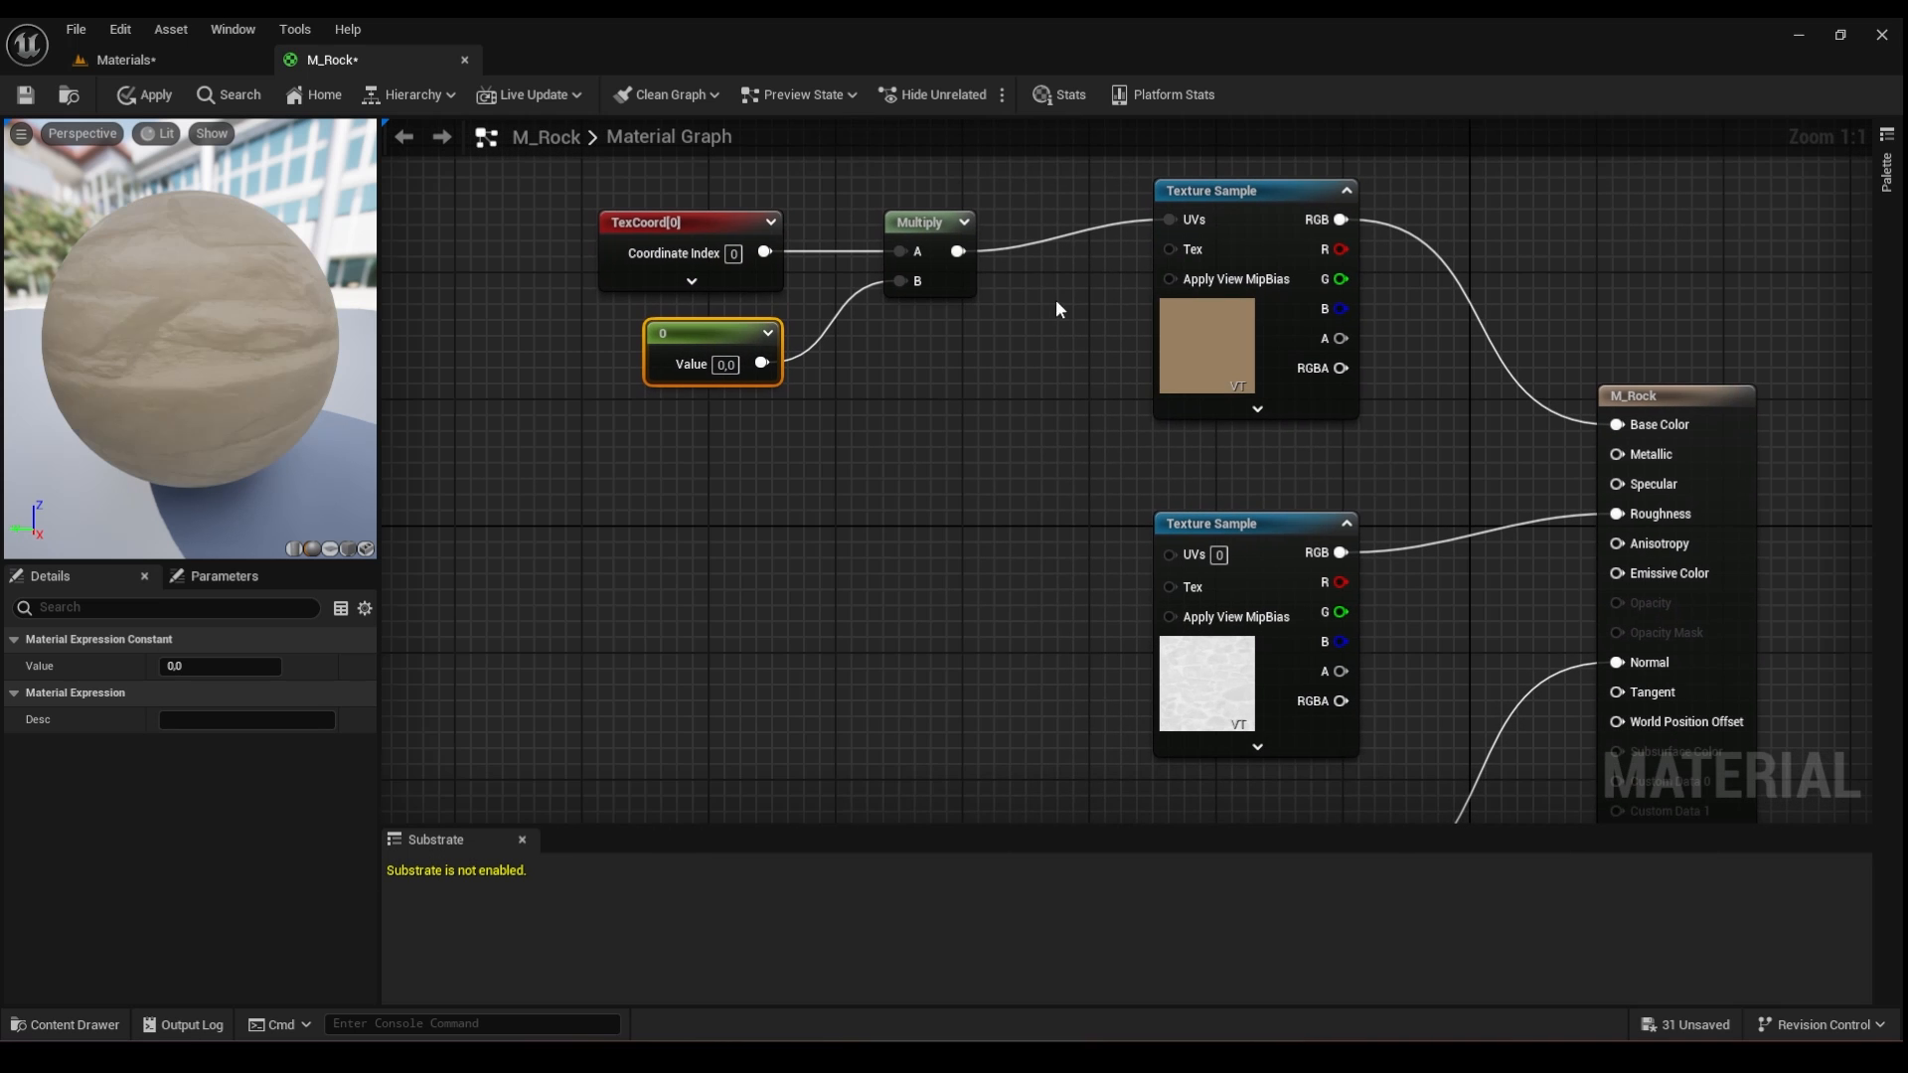
left_click_drag(957, 251, 1170, 552)
right_click_drag(1083, 568, 1039, 439)
scroll(1029, 449, "down", 2)
left_click_drag(945, 208, 1100, 685)
right_click_drag(1035, 683, 1028, 592)
scroll(1027, 538, "down", 2)
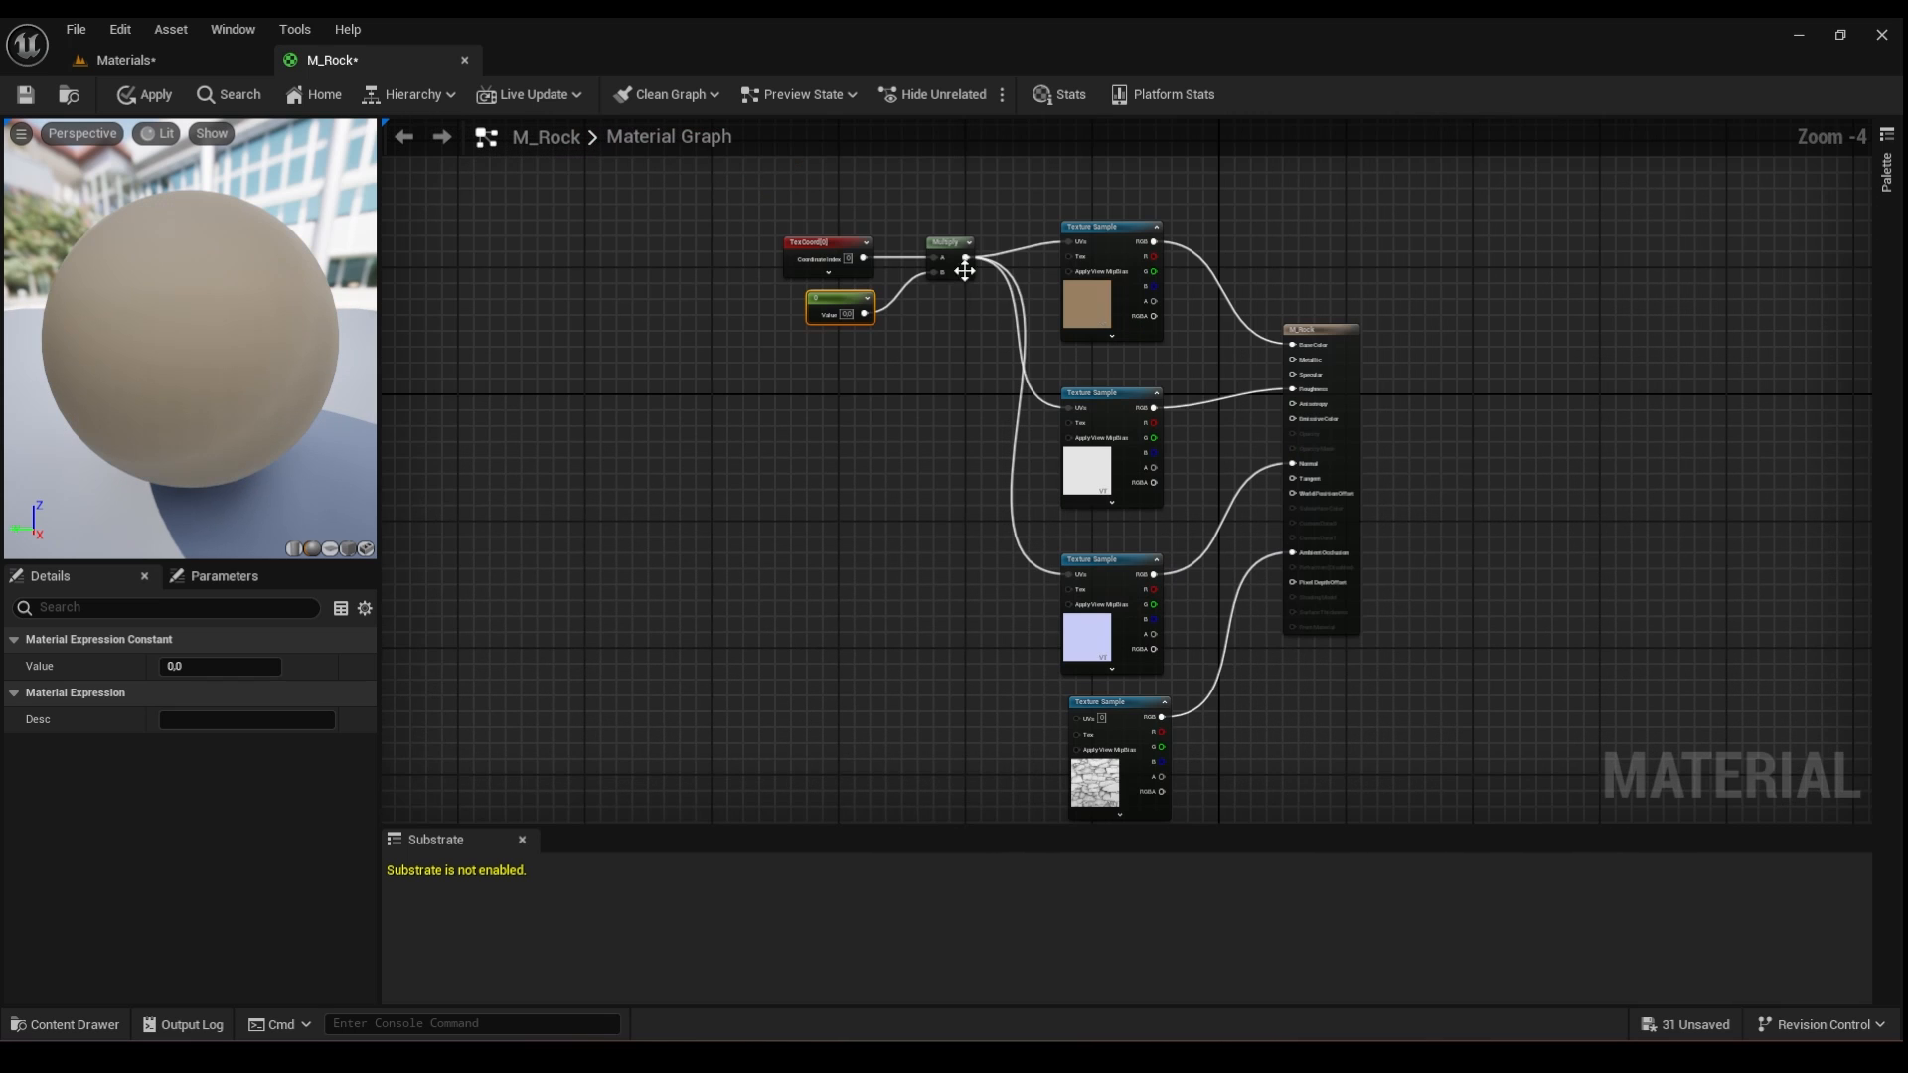
left_click_drag(965, 257, 1076, 717)
- Move the TexCoord, Constant and Multiply nodes together down and away from the texture samples
left_click_drag(960, 205, 823, 316)
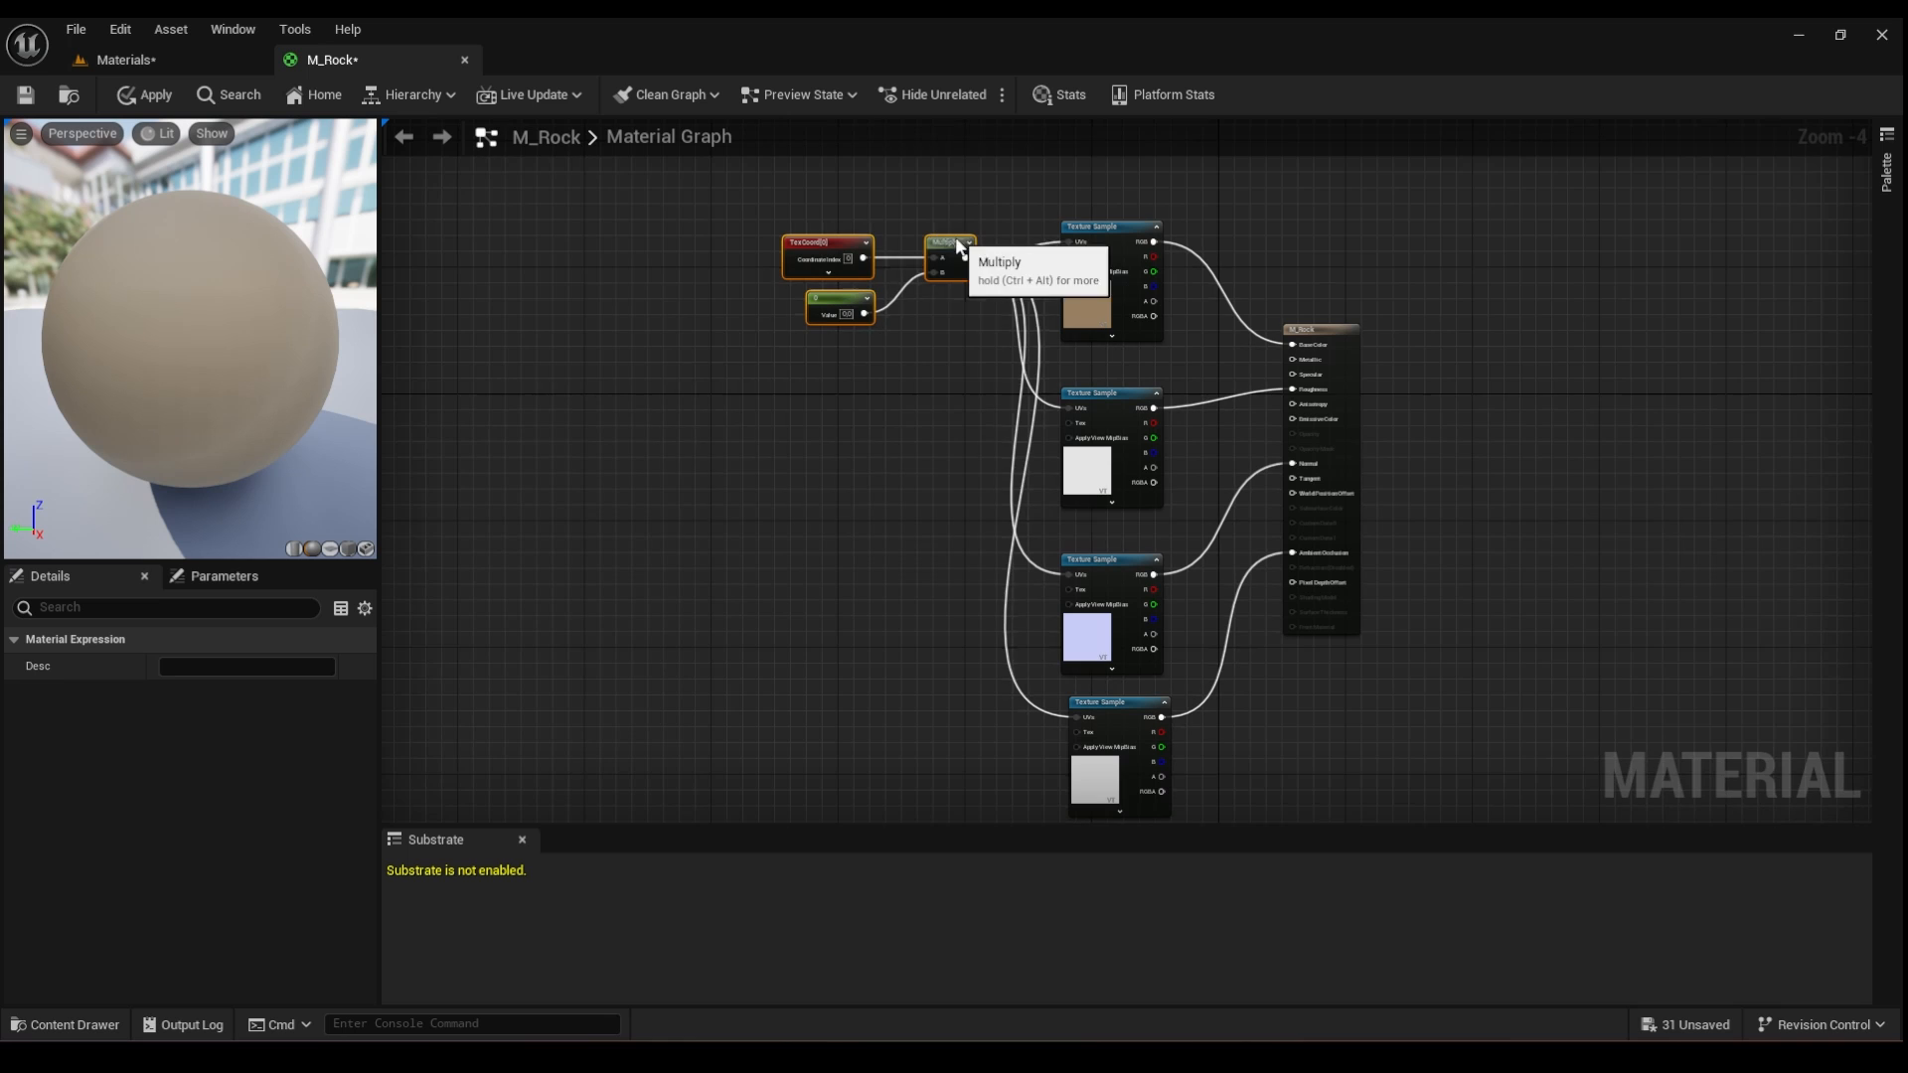
left_click_drag(960, 247, 824, 439)
scroll(716, 442, "up", 3)
- Float the M_Rock editor window over the level and bring the whole selected box into view beside it
left_click(128, 60)
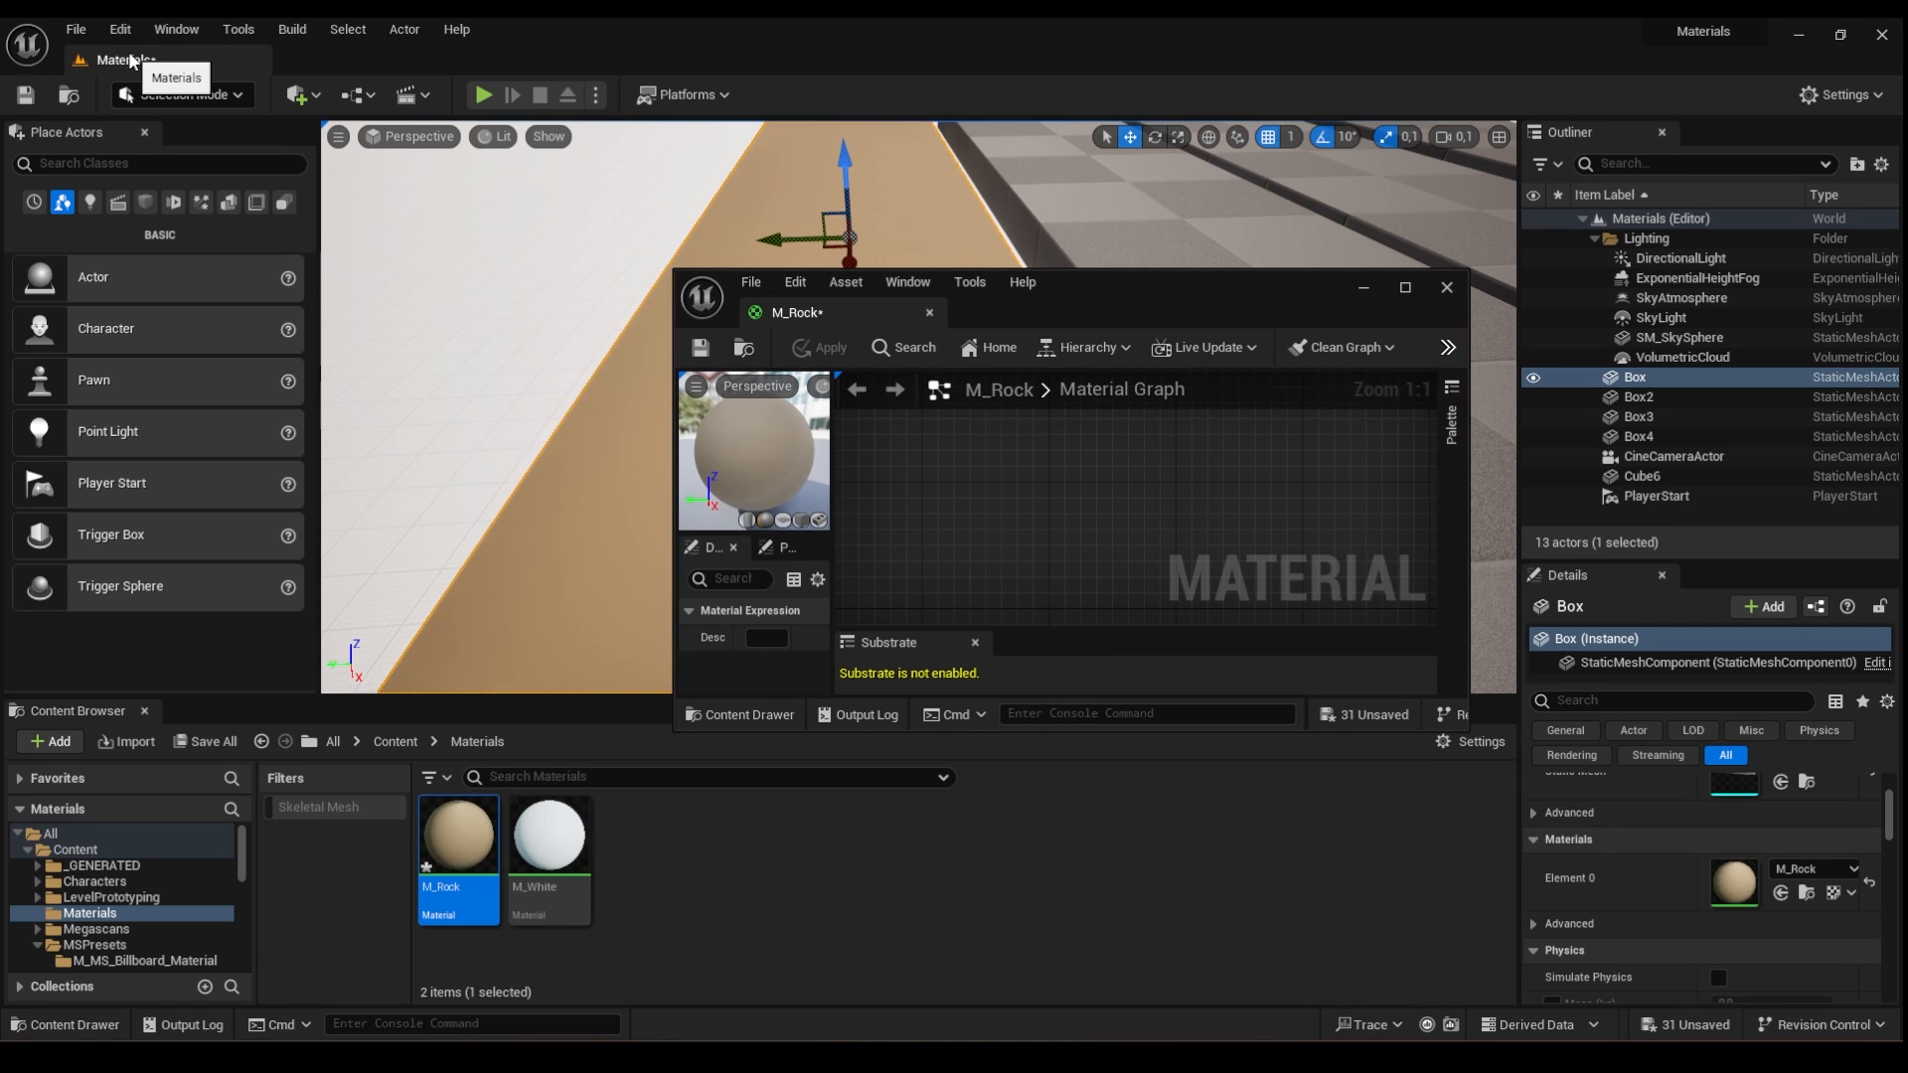
left_click_drag(1071, 283, 1317, 198)
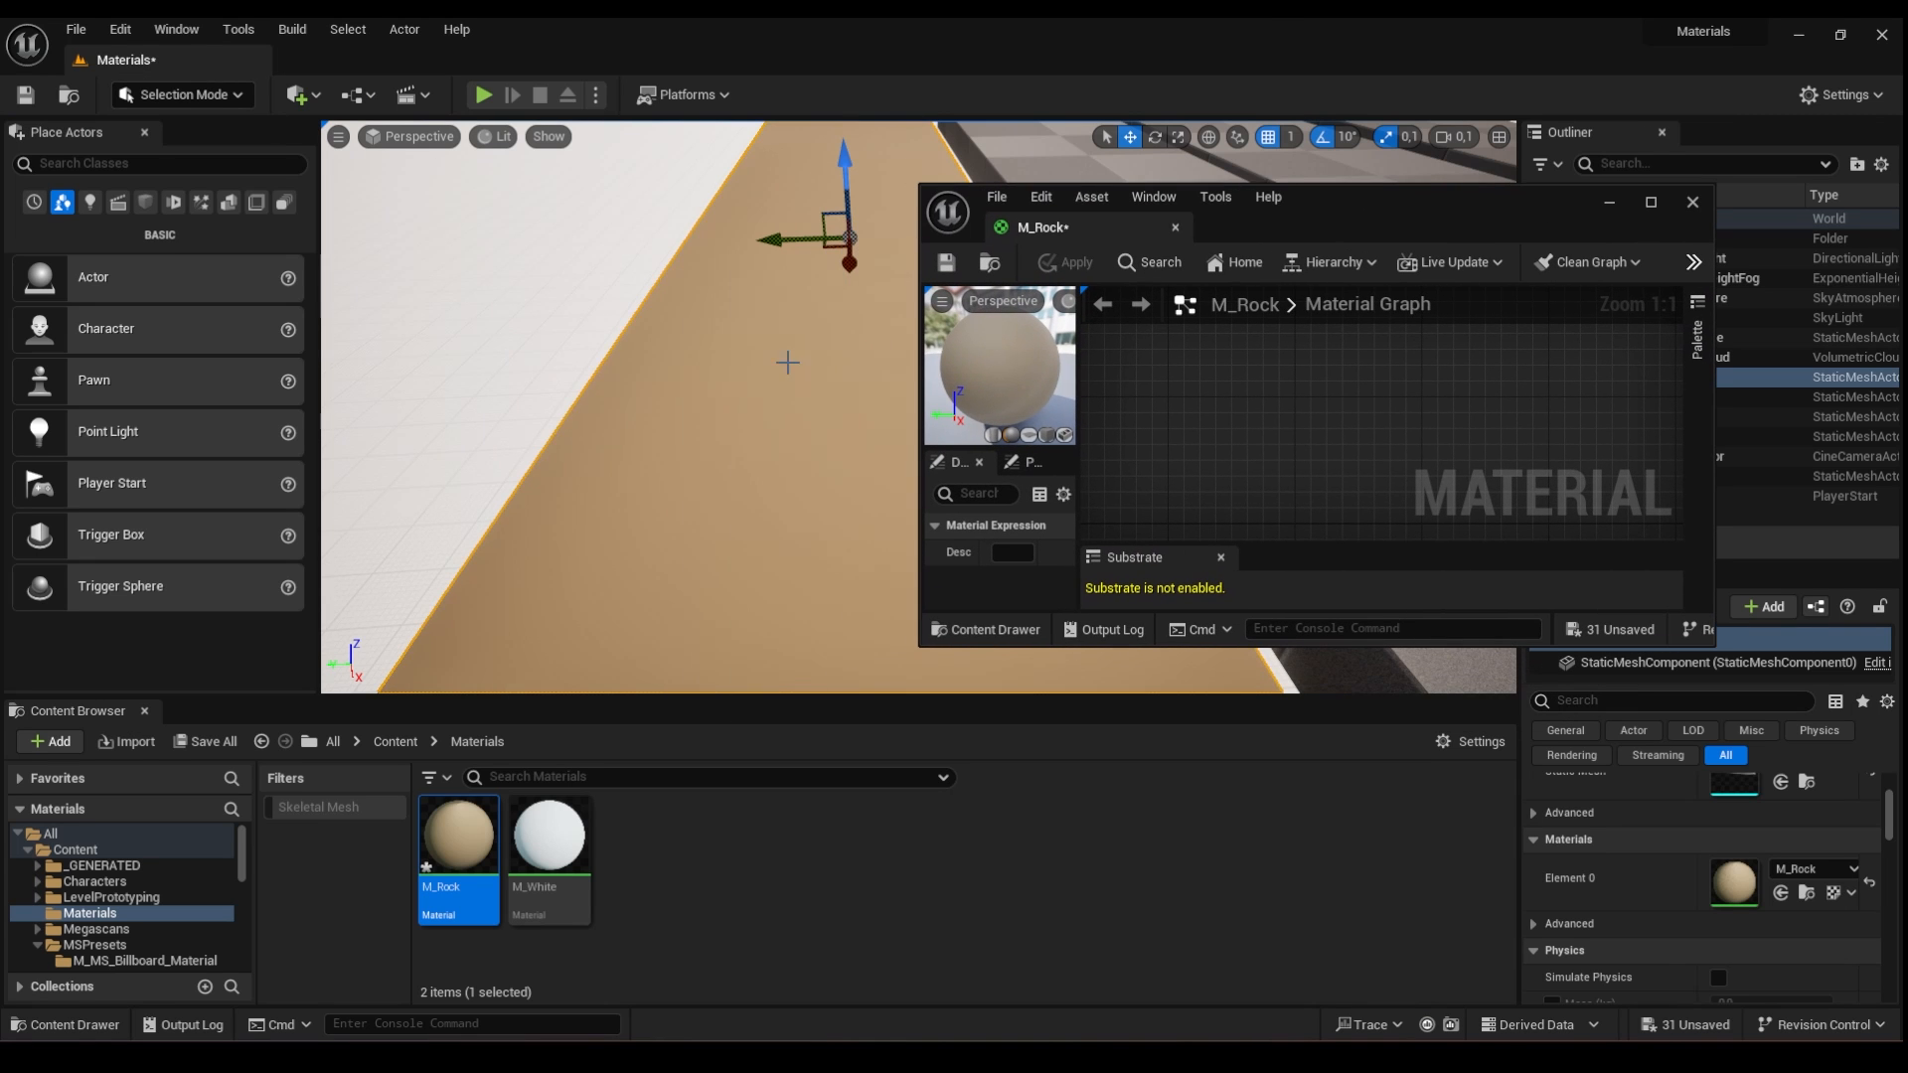
scroll(671, 452, "down", 6)
scroll(815, 407, "up", 3)
left_click_drag(830, 402, 755, 395, "alt")
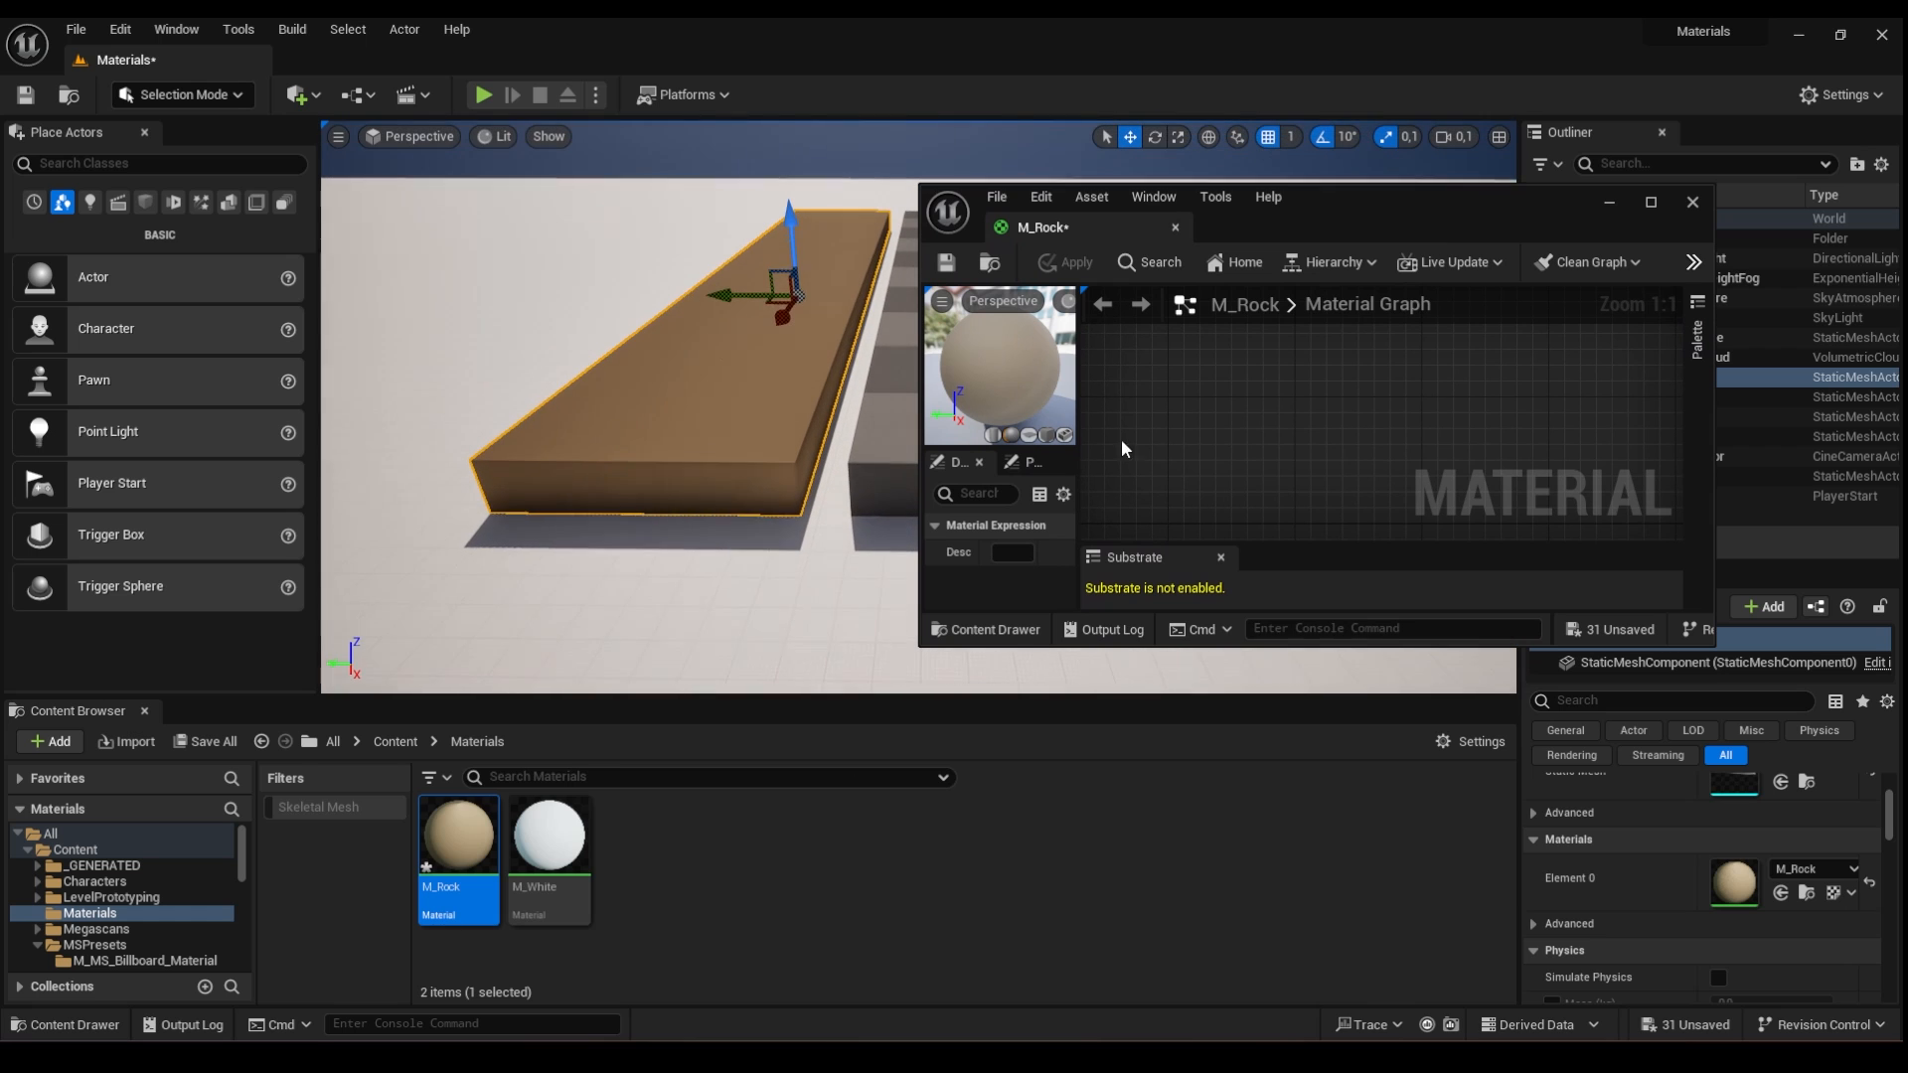
- Set the Constant node's value to 1 and apply the material
scroll(1260, 439, "down", 6)
scroll(1357, 465, "up", 5)
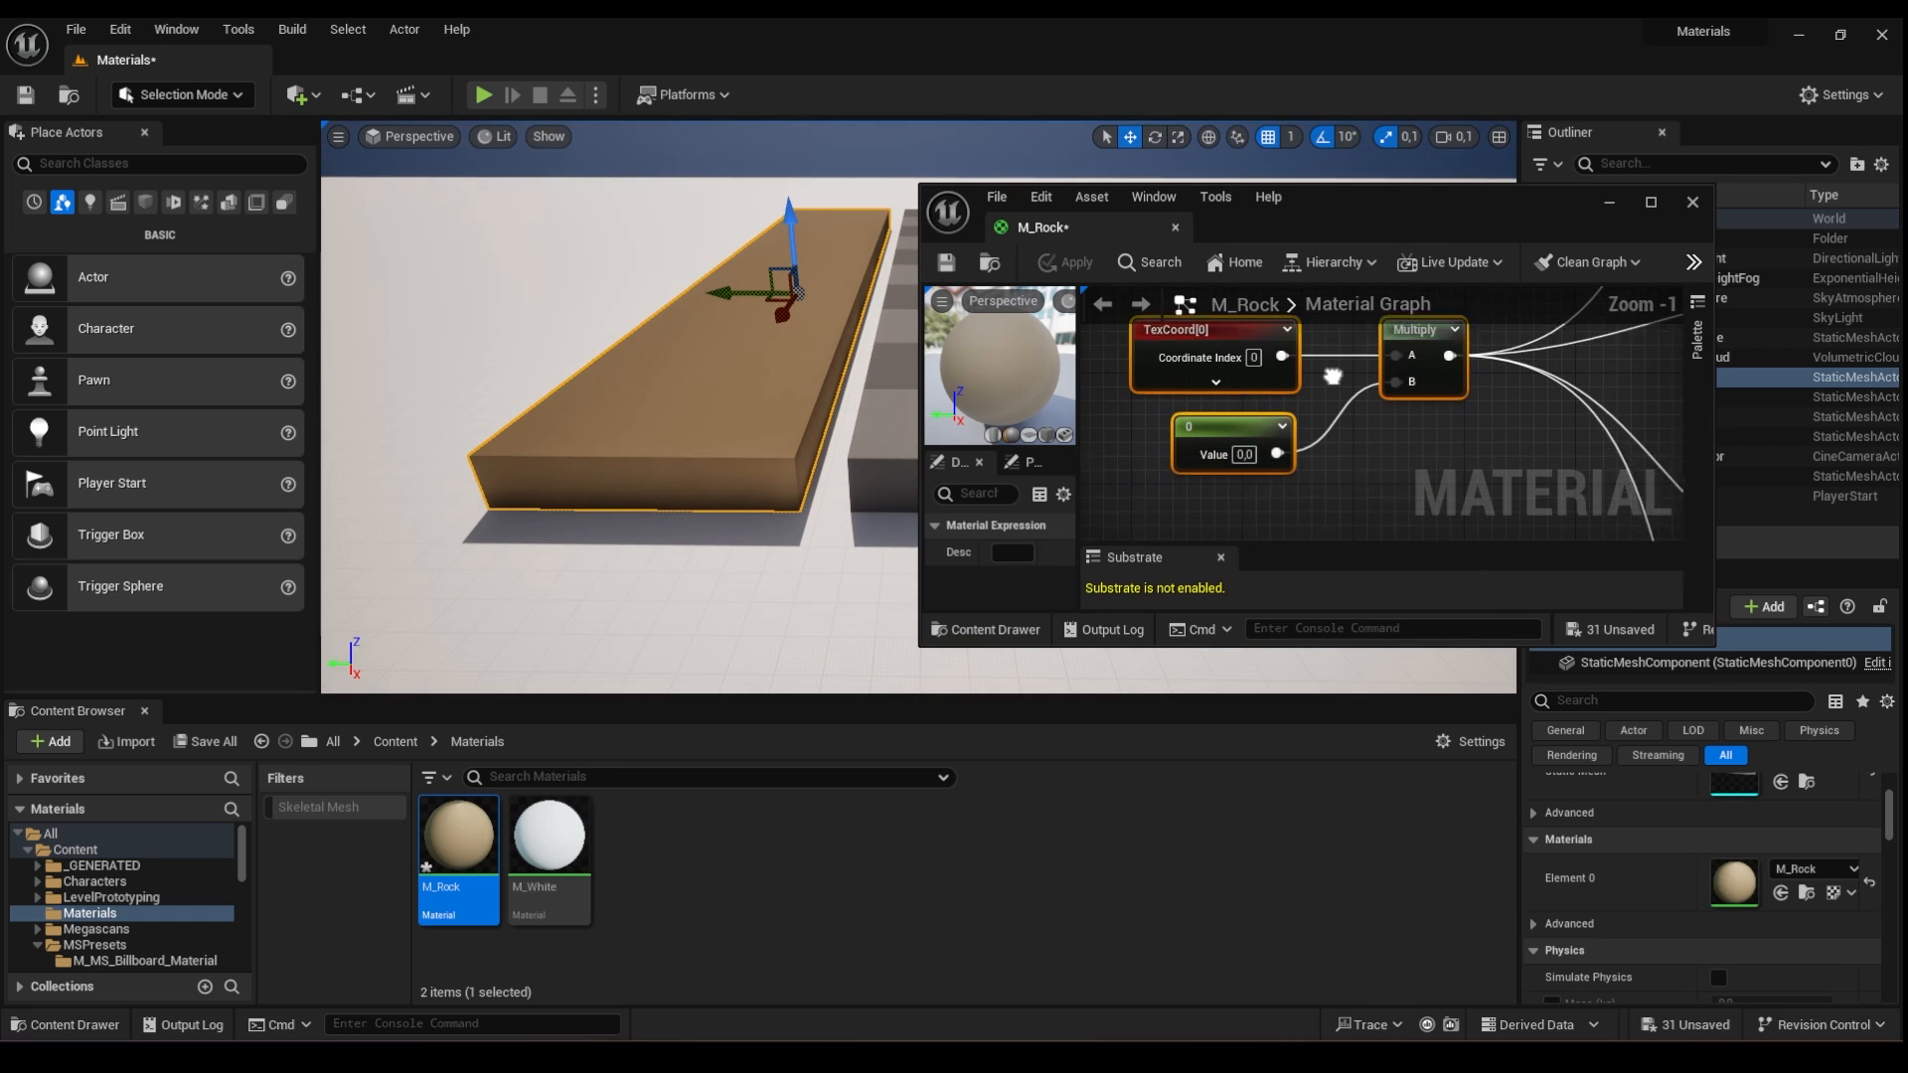
left_click(1258, 418)
type("1")
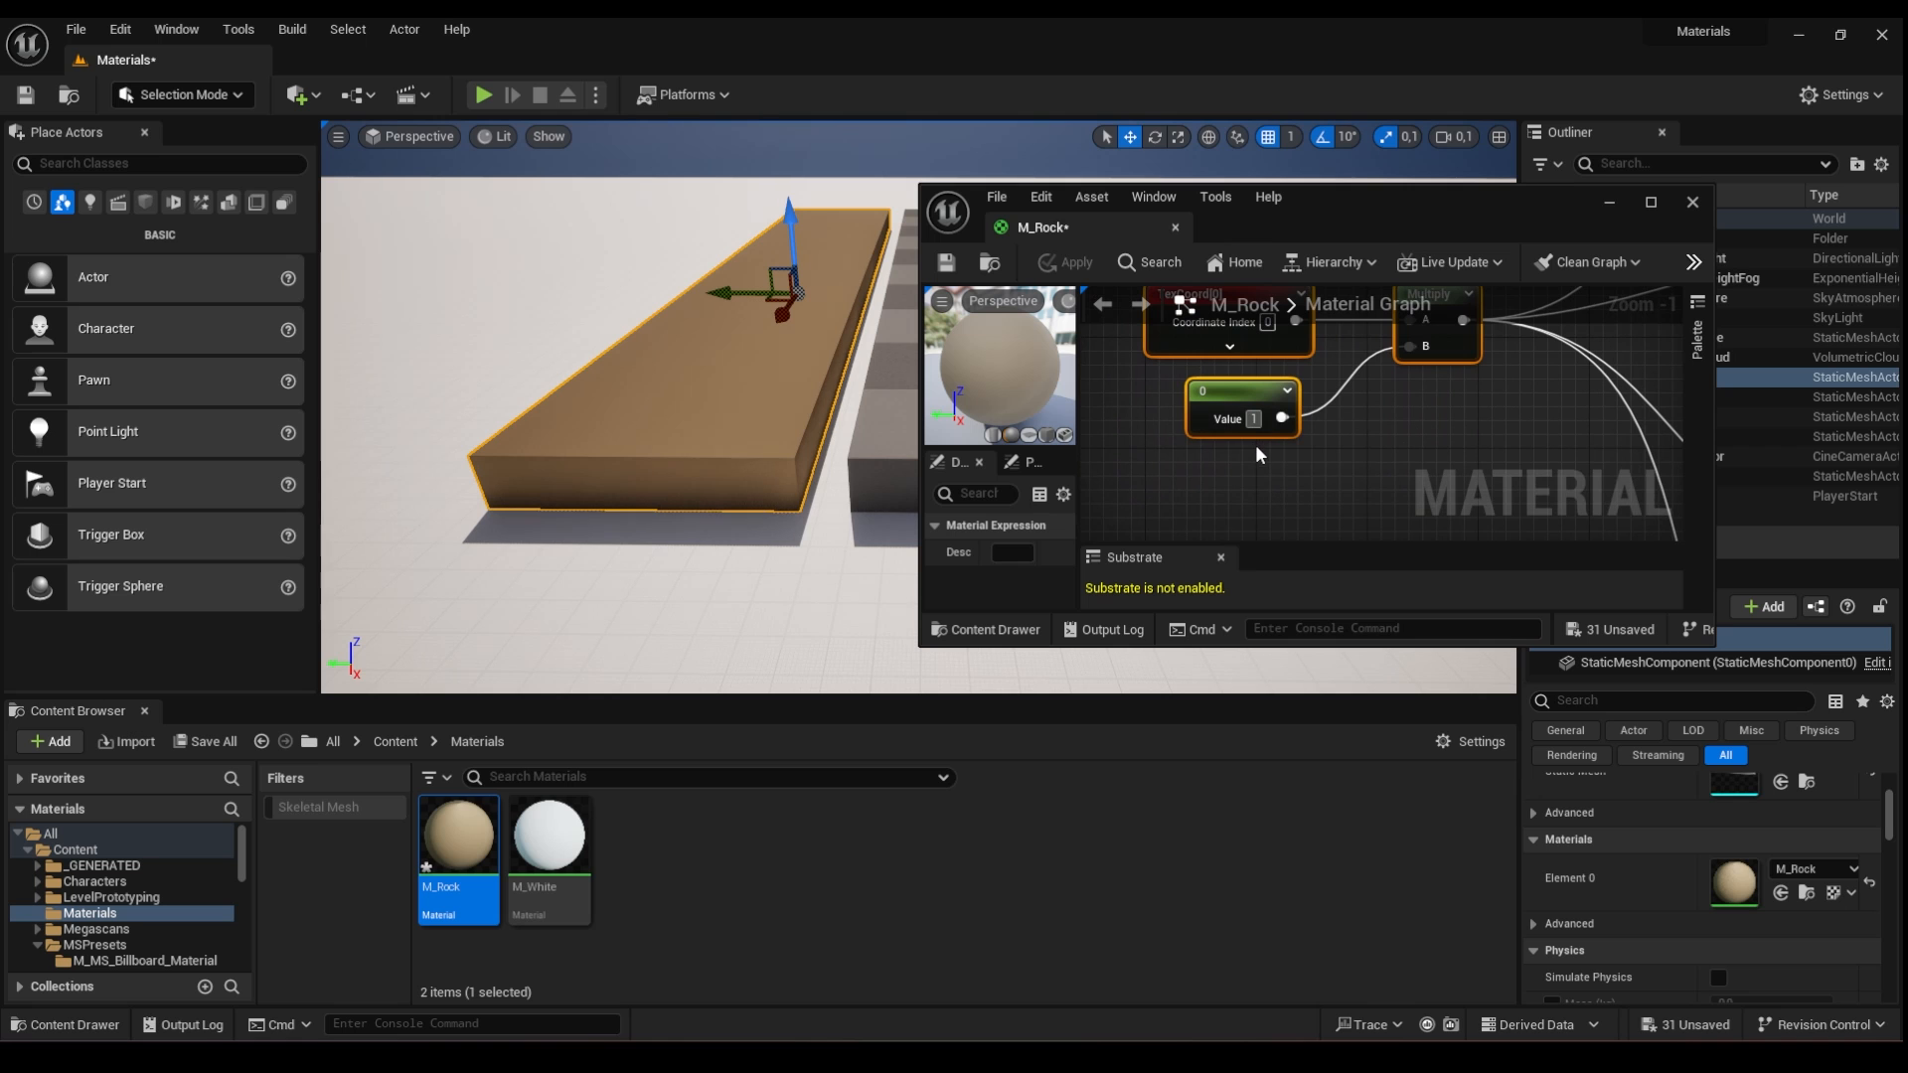
key("Return")
left_click(1069, 263)
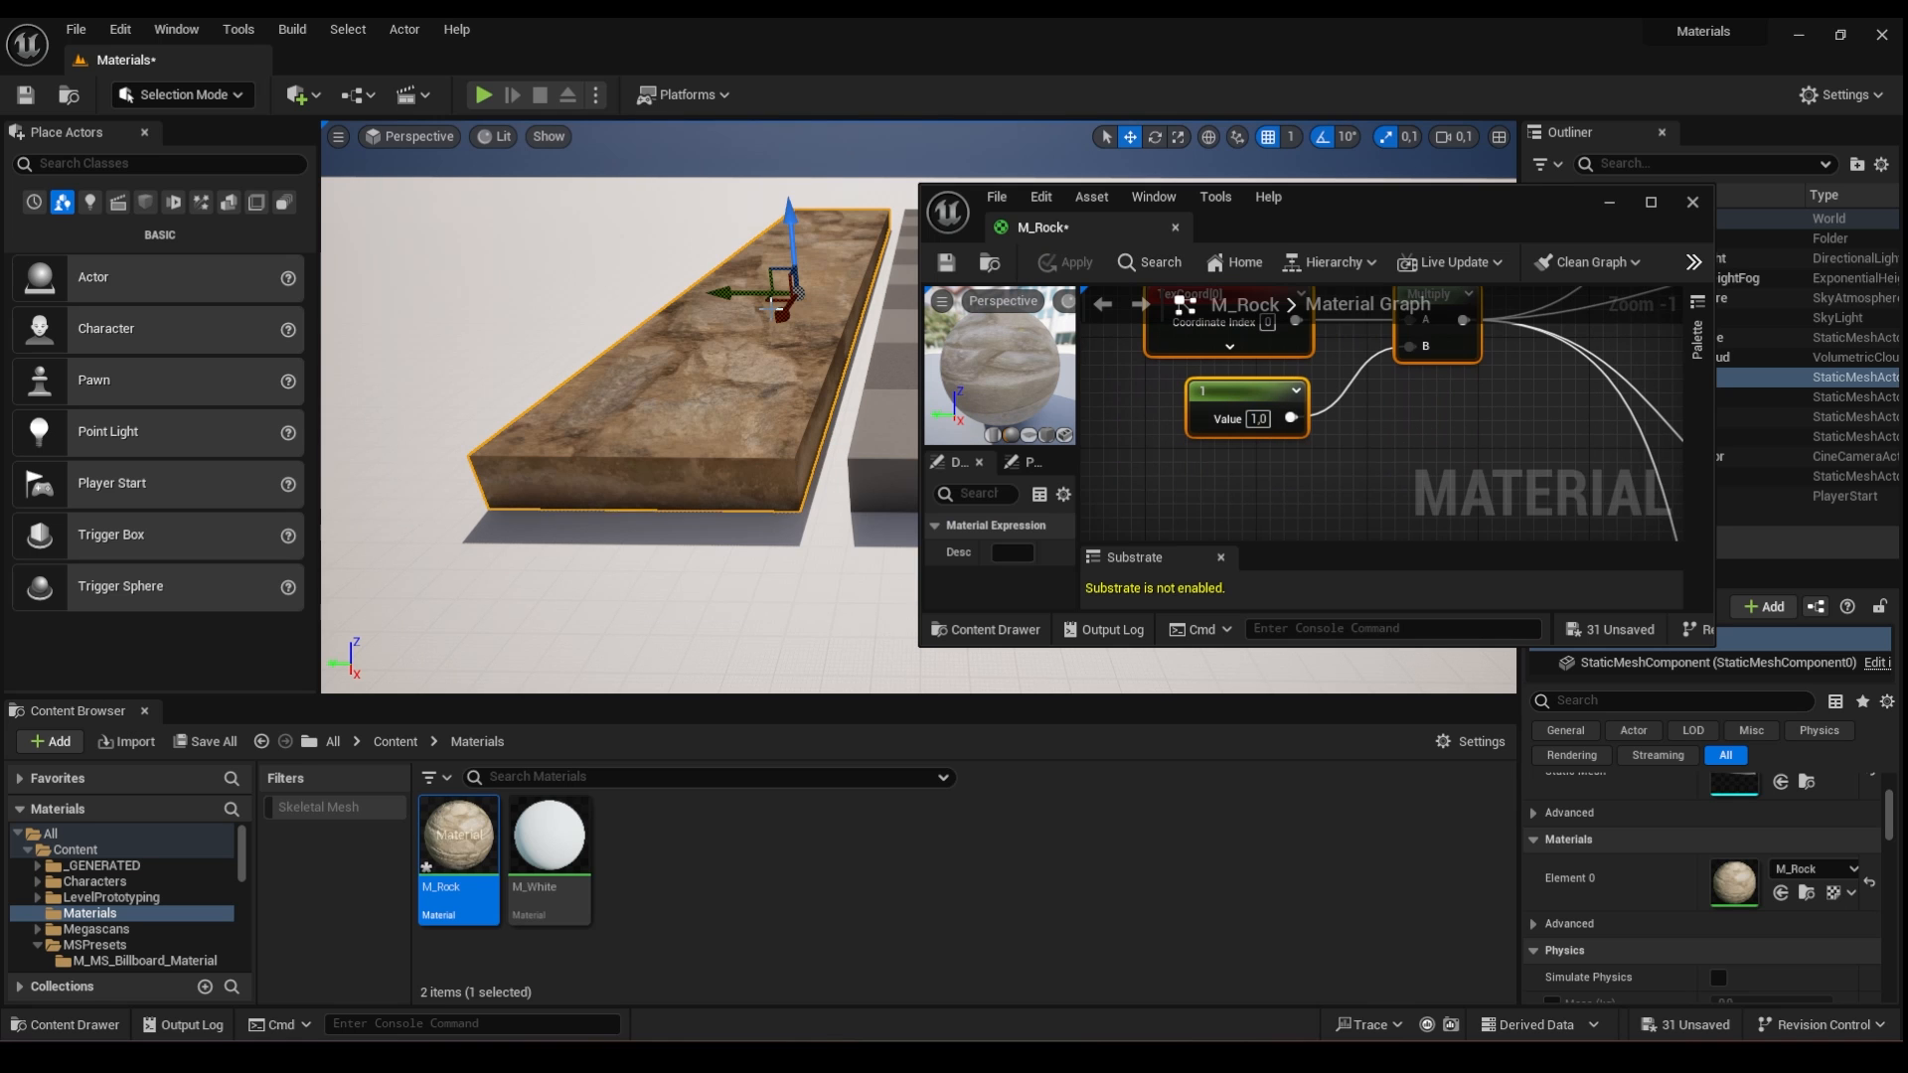
- View the box up close, then set the Constant node's value to 5 and apply the material
key("w")
mouse_move(695, 326)
right_mouse_down()
mouse_move(702, 270)
mouse_move(698, 324)
right_mouse_up()
key("a")
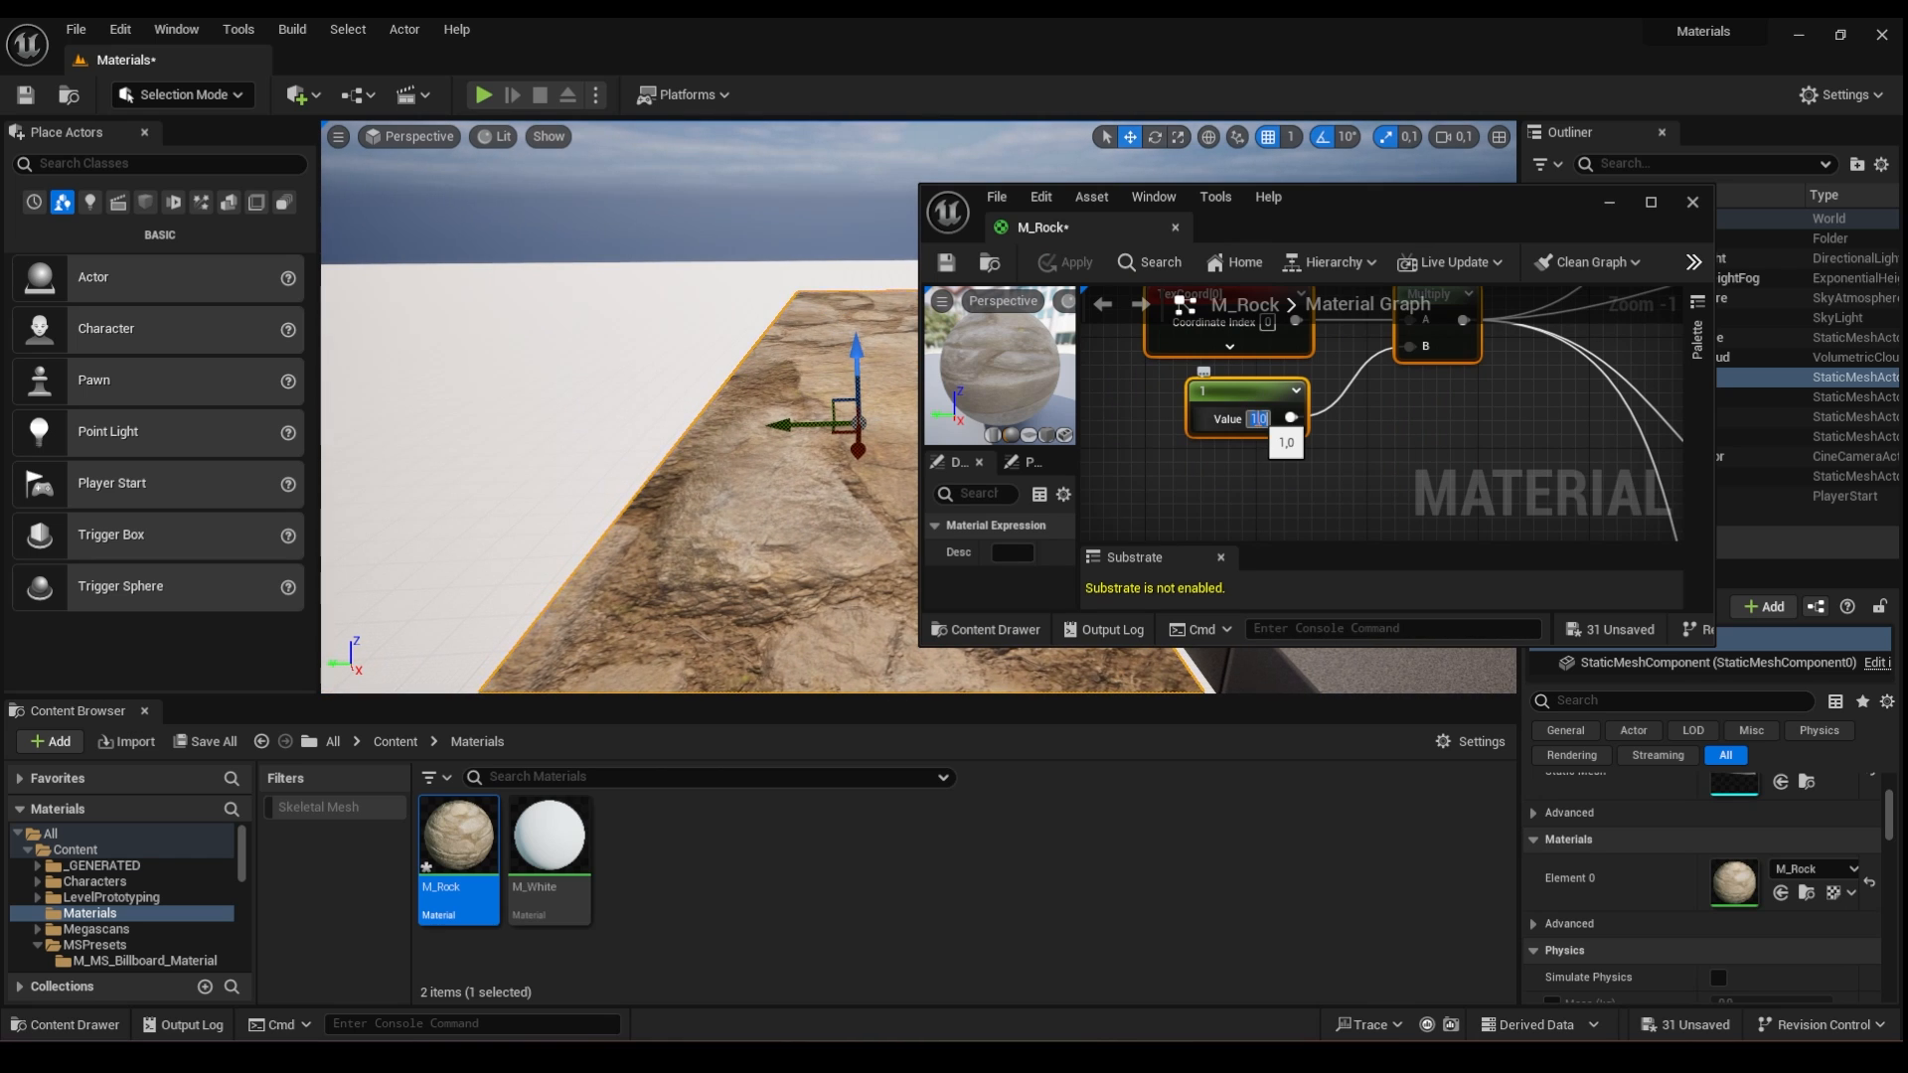
left_click(1253, 419)
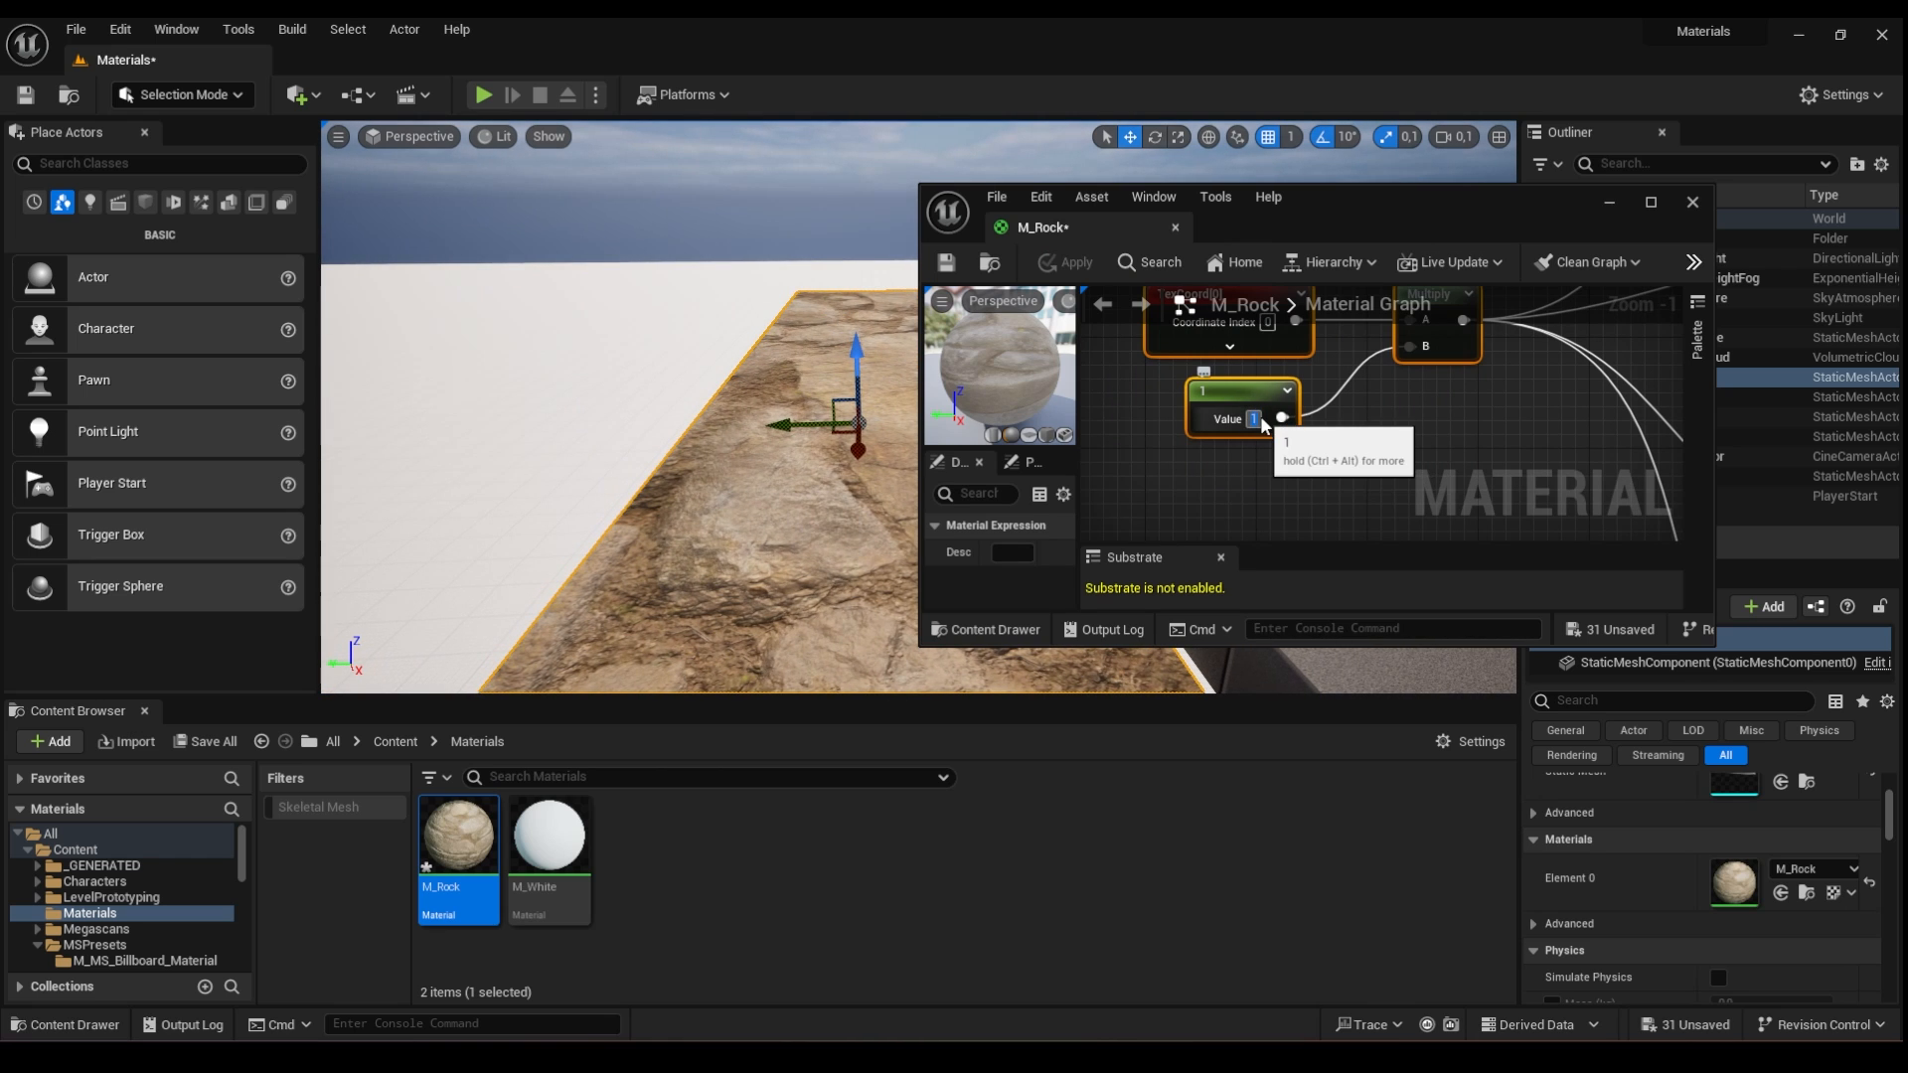
type("2")
key("Return")
double_click(1255, 419)
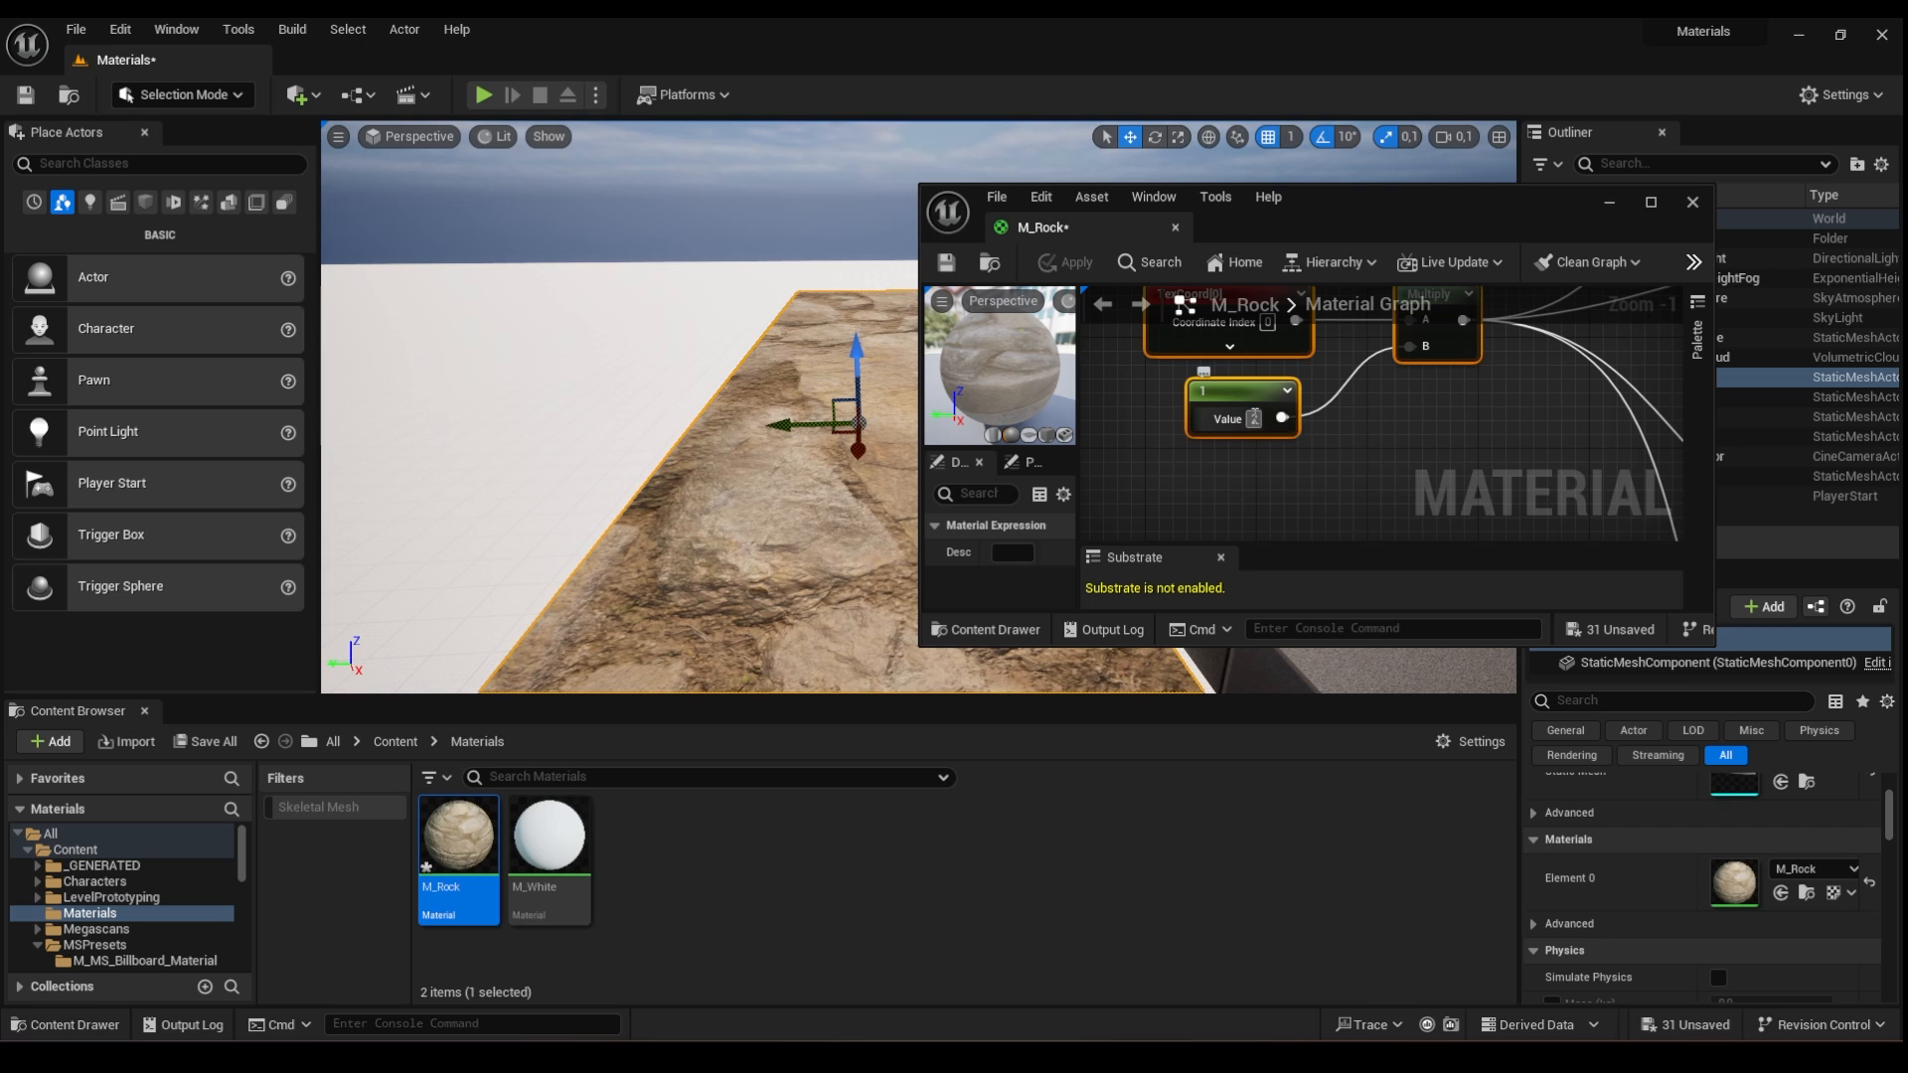
type("5")
left_click(1101, 362)
left_click(1067, 262)
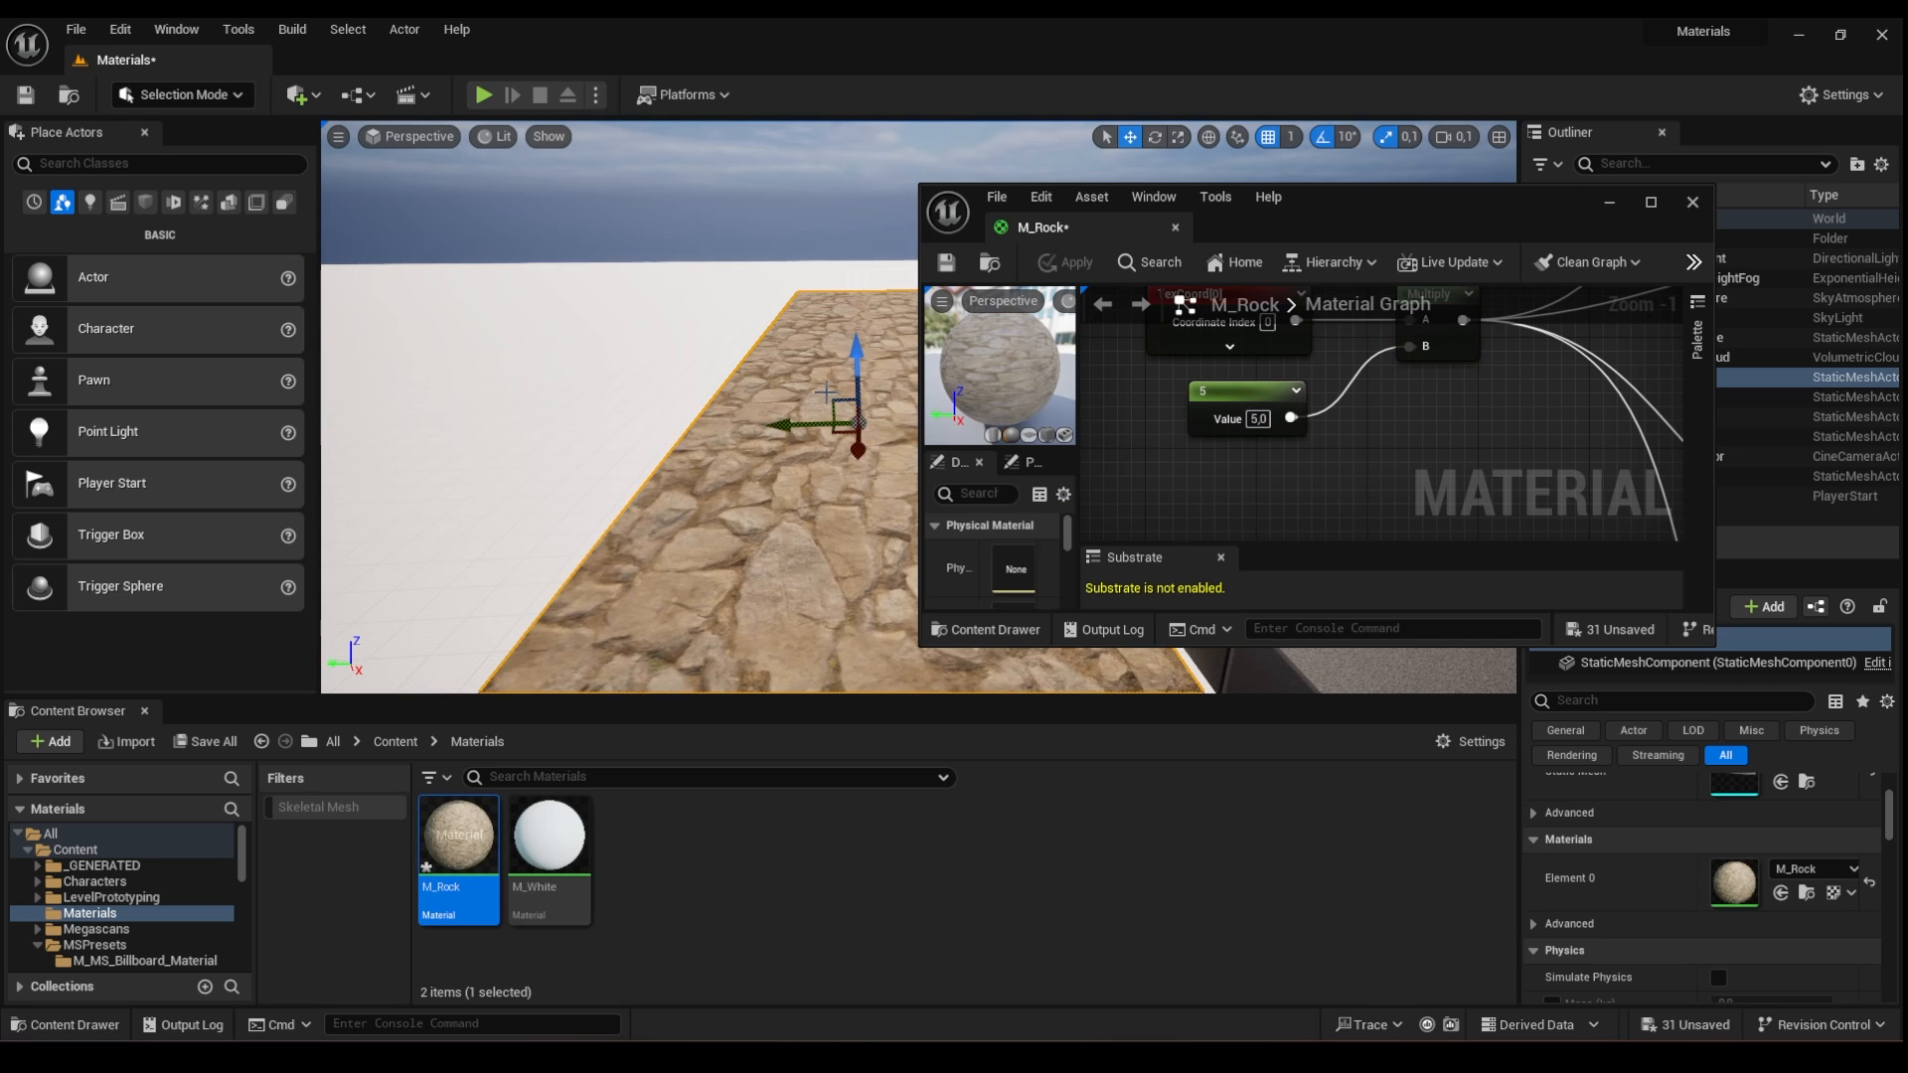
- Check the tiling on the box and dock the M_Rock editor back next to the level tab
mouse_move(831, 399)
right_mouse_down()
mouse_move(875, 422)
mouse_move(850, 405)
mouse_move(862, 426)
mouse_move(843, 424)
mouse_move(851, 394)
right_mouse_up()
right_click_drag(616, 447, 601, 469)
left_click_drag(970, 216, 338, 62)
- Move the M_Rock result node farther to the right of the texture samples
scroll(601, 521, "down", 2)
right_click_drag(601, 520, 656, 578)
right_click_drag(939, 508, 612, 549)
left_click_drag(1068, 299, 1281, 299)
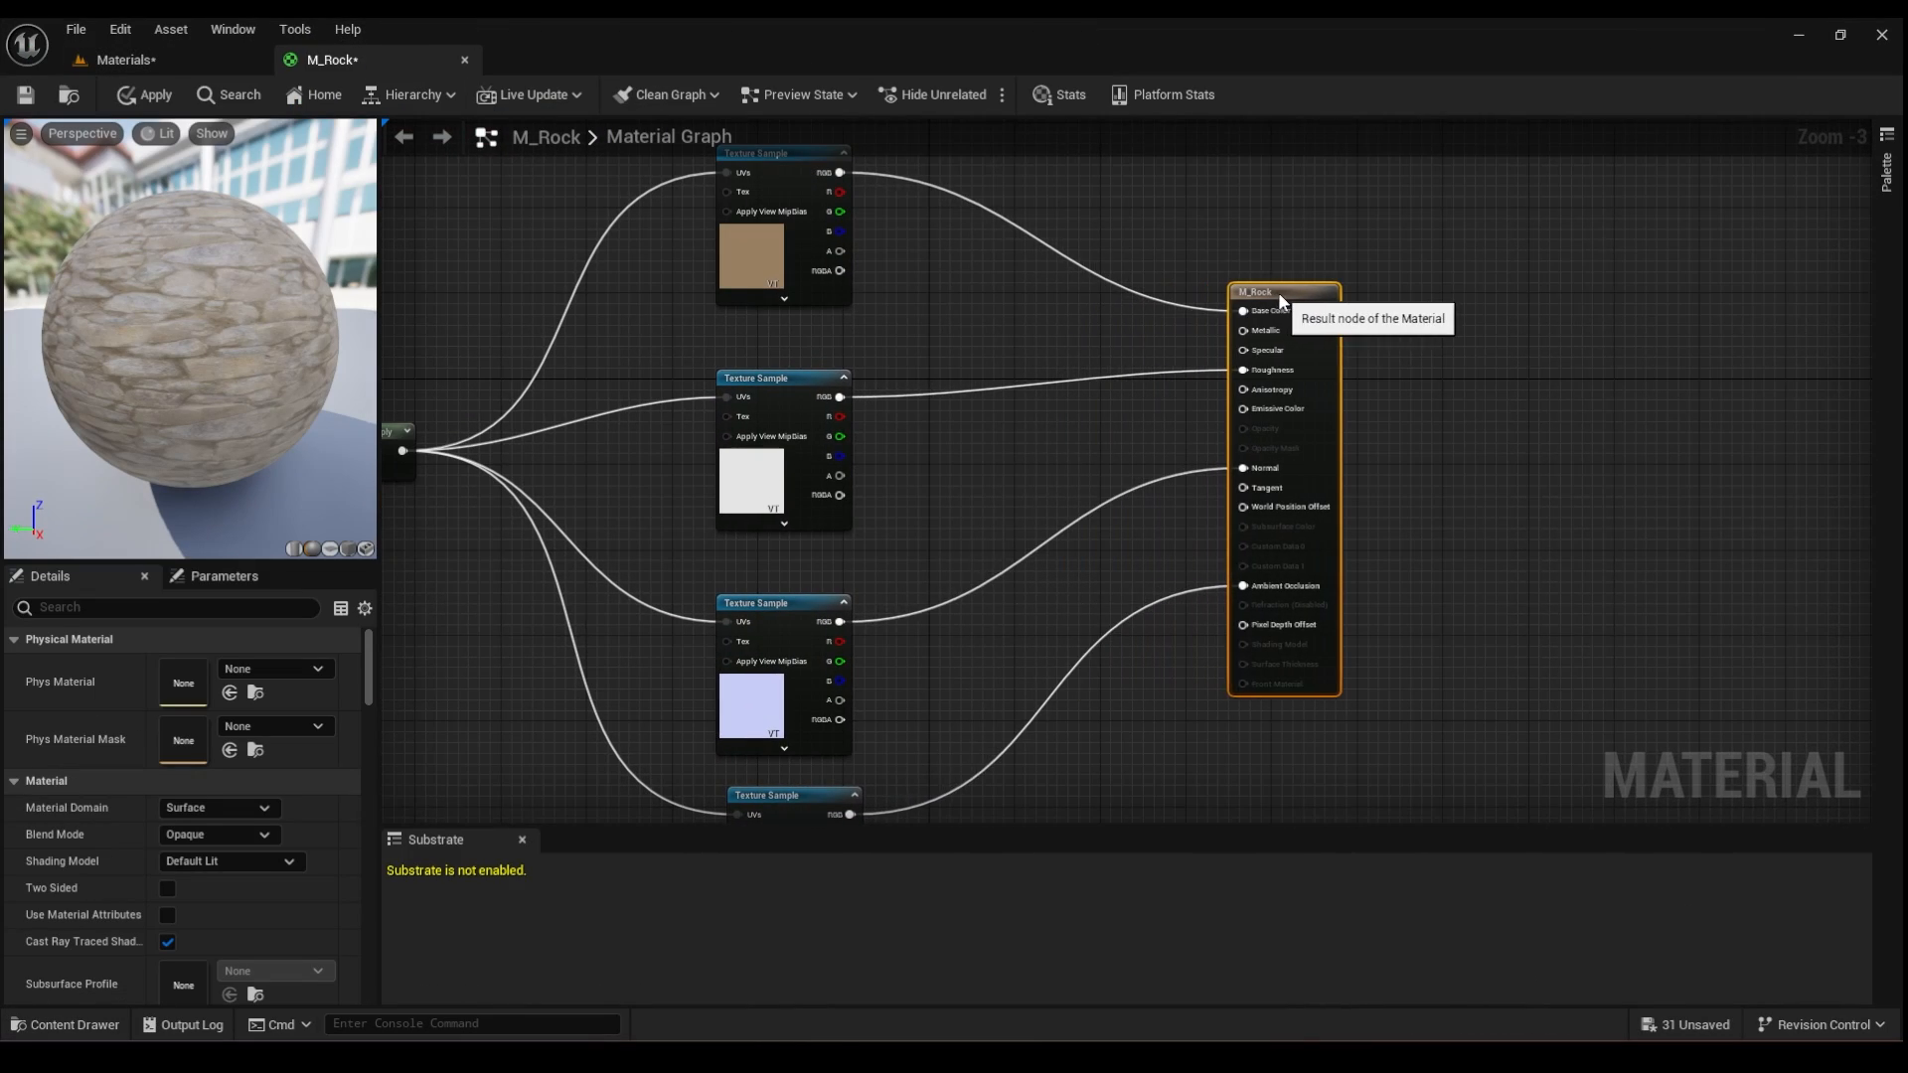
- Add a ComponentMask node to the right of the normal texture sample
right_click_drag(874, 537, 1171, 374)
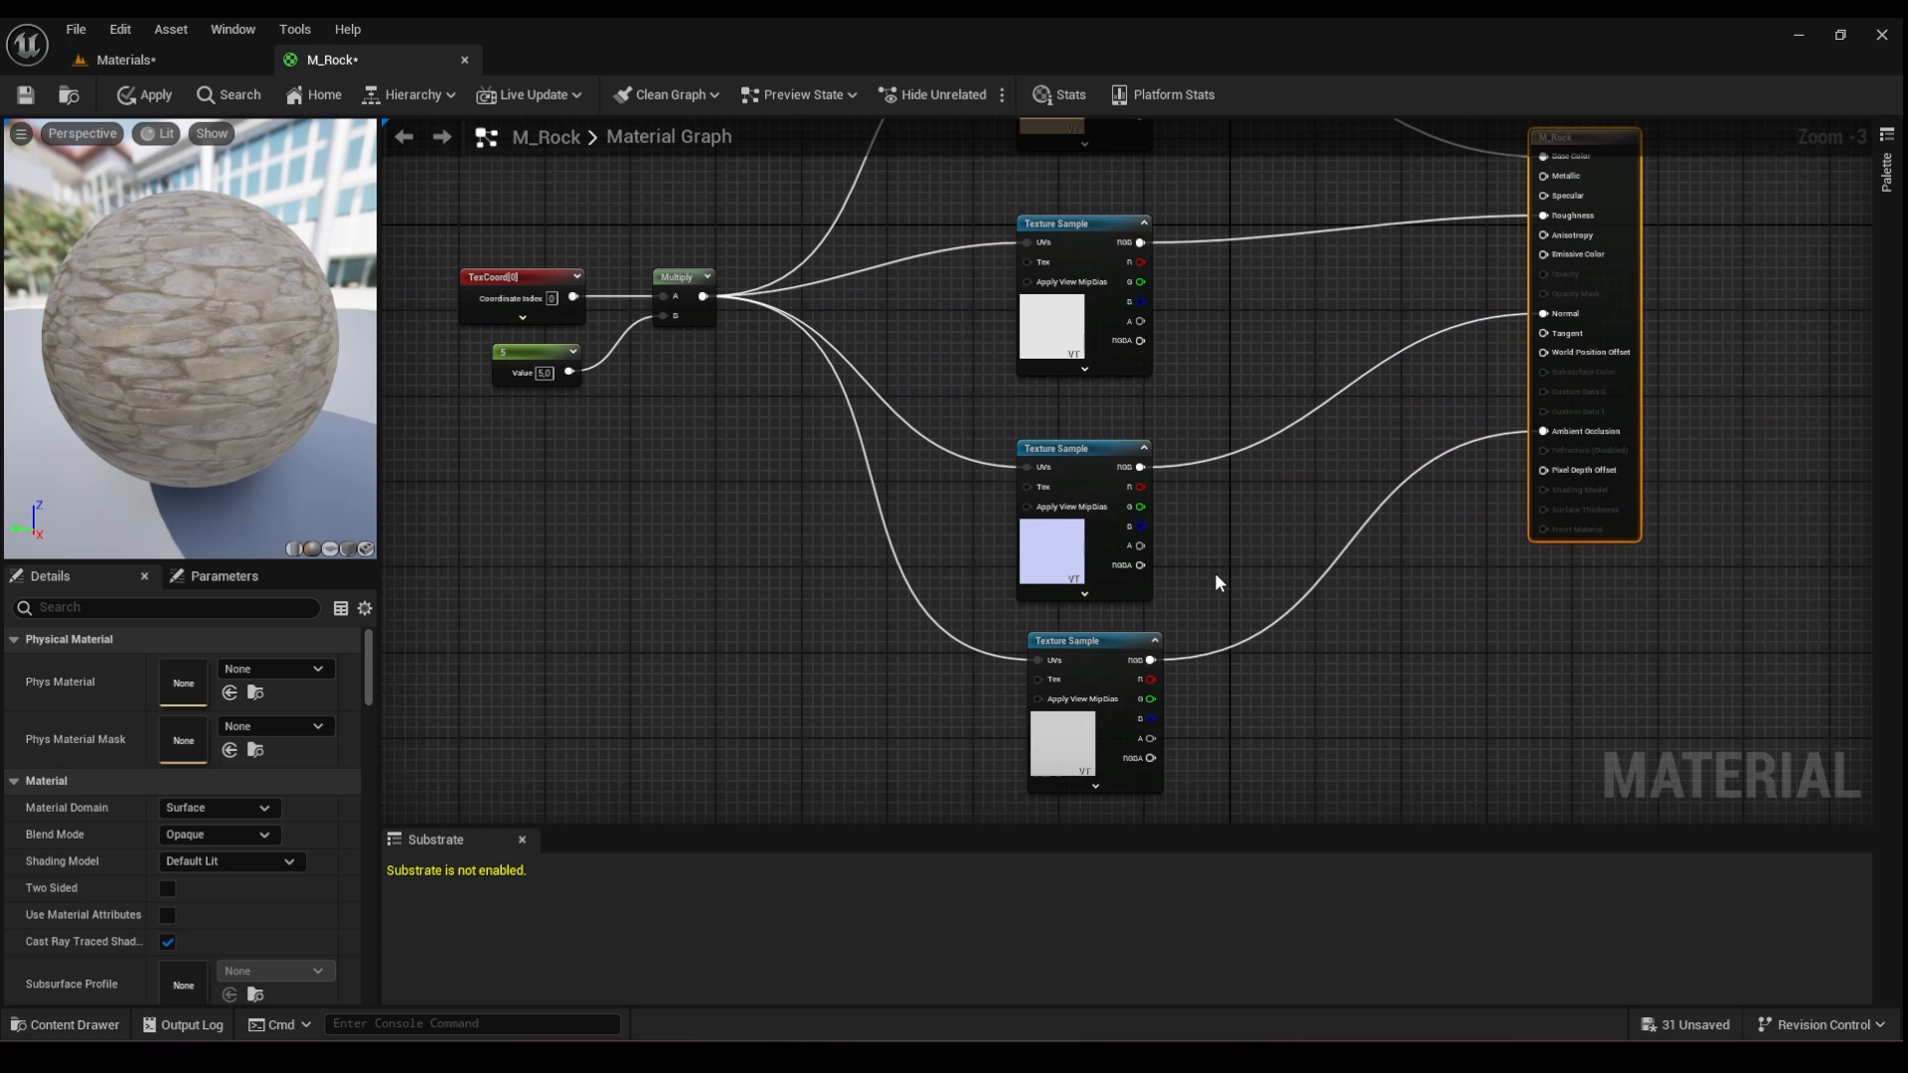
scroll(1219, 582, "up", 4)
right_click_drag(1005, 562, 971, 596)
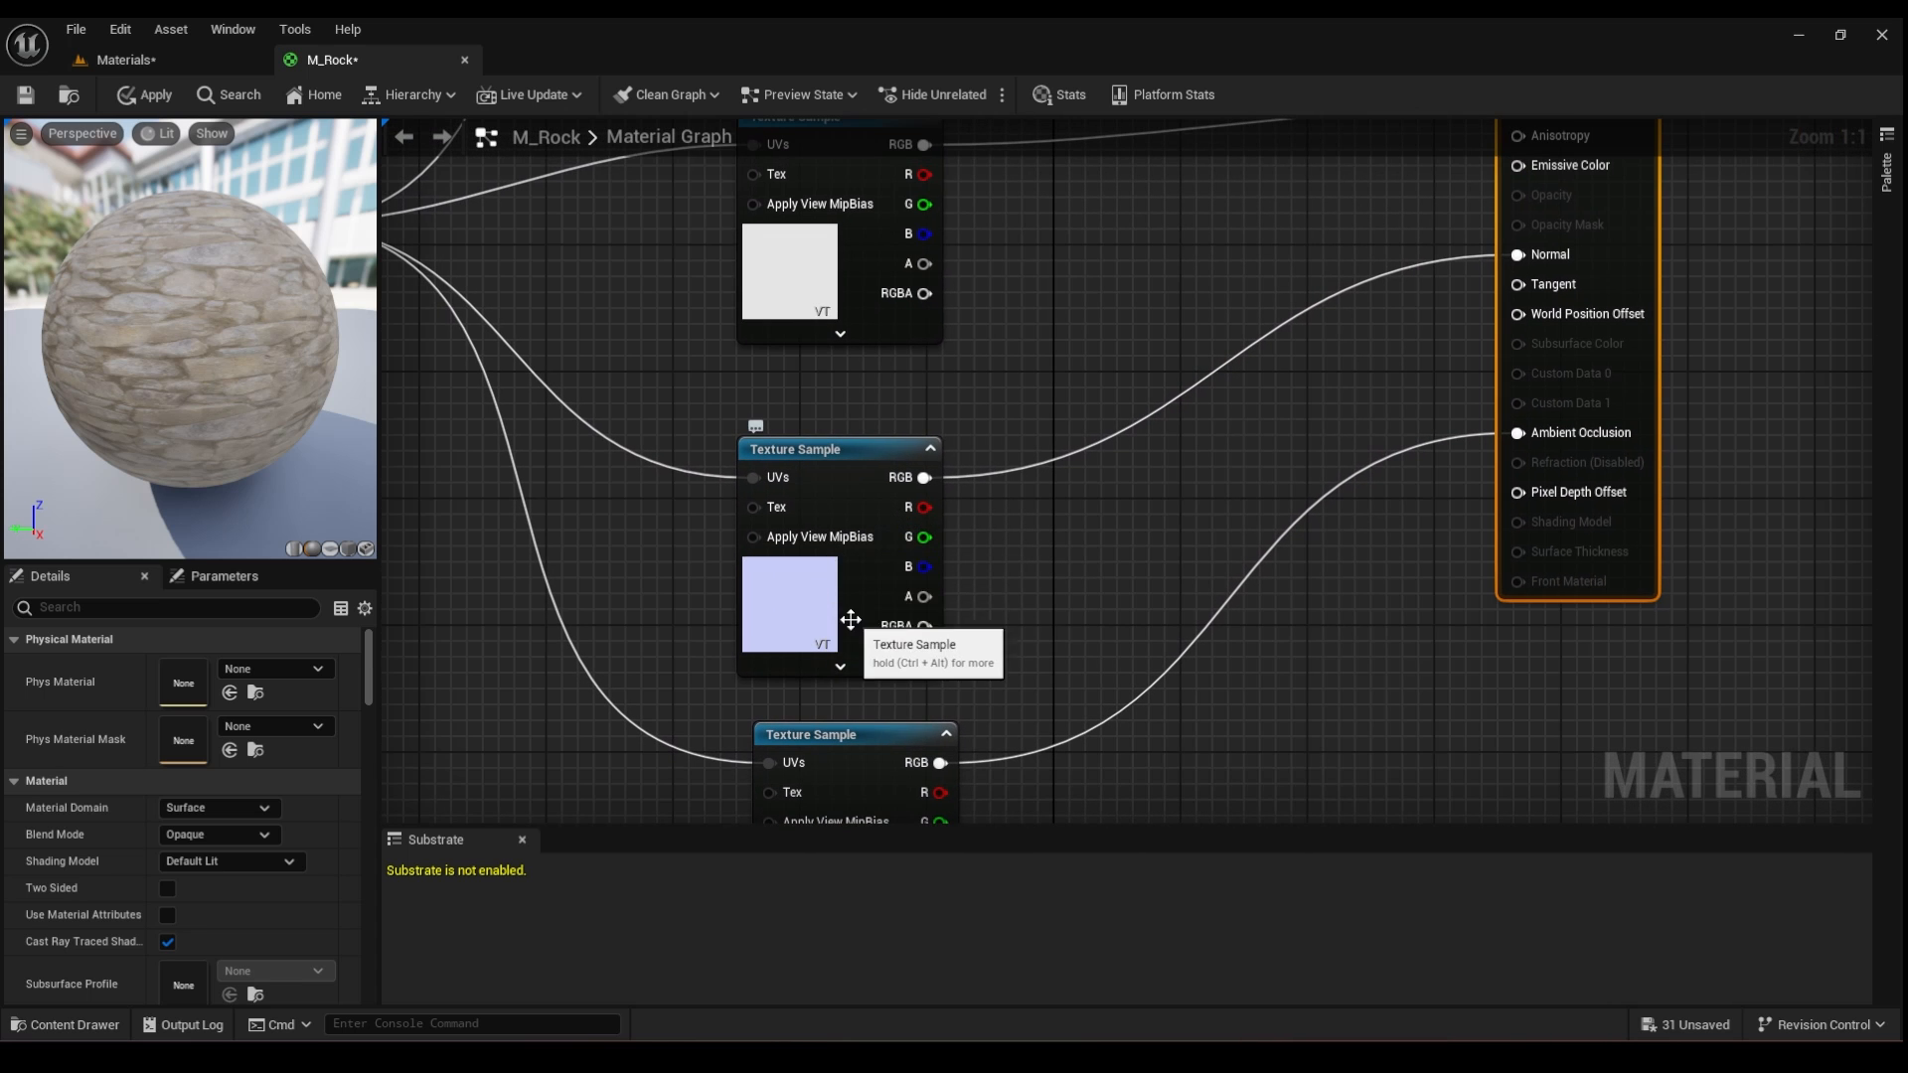
right_click_drag(853, 617, 793, 561)
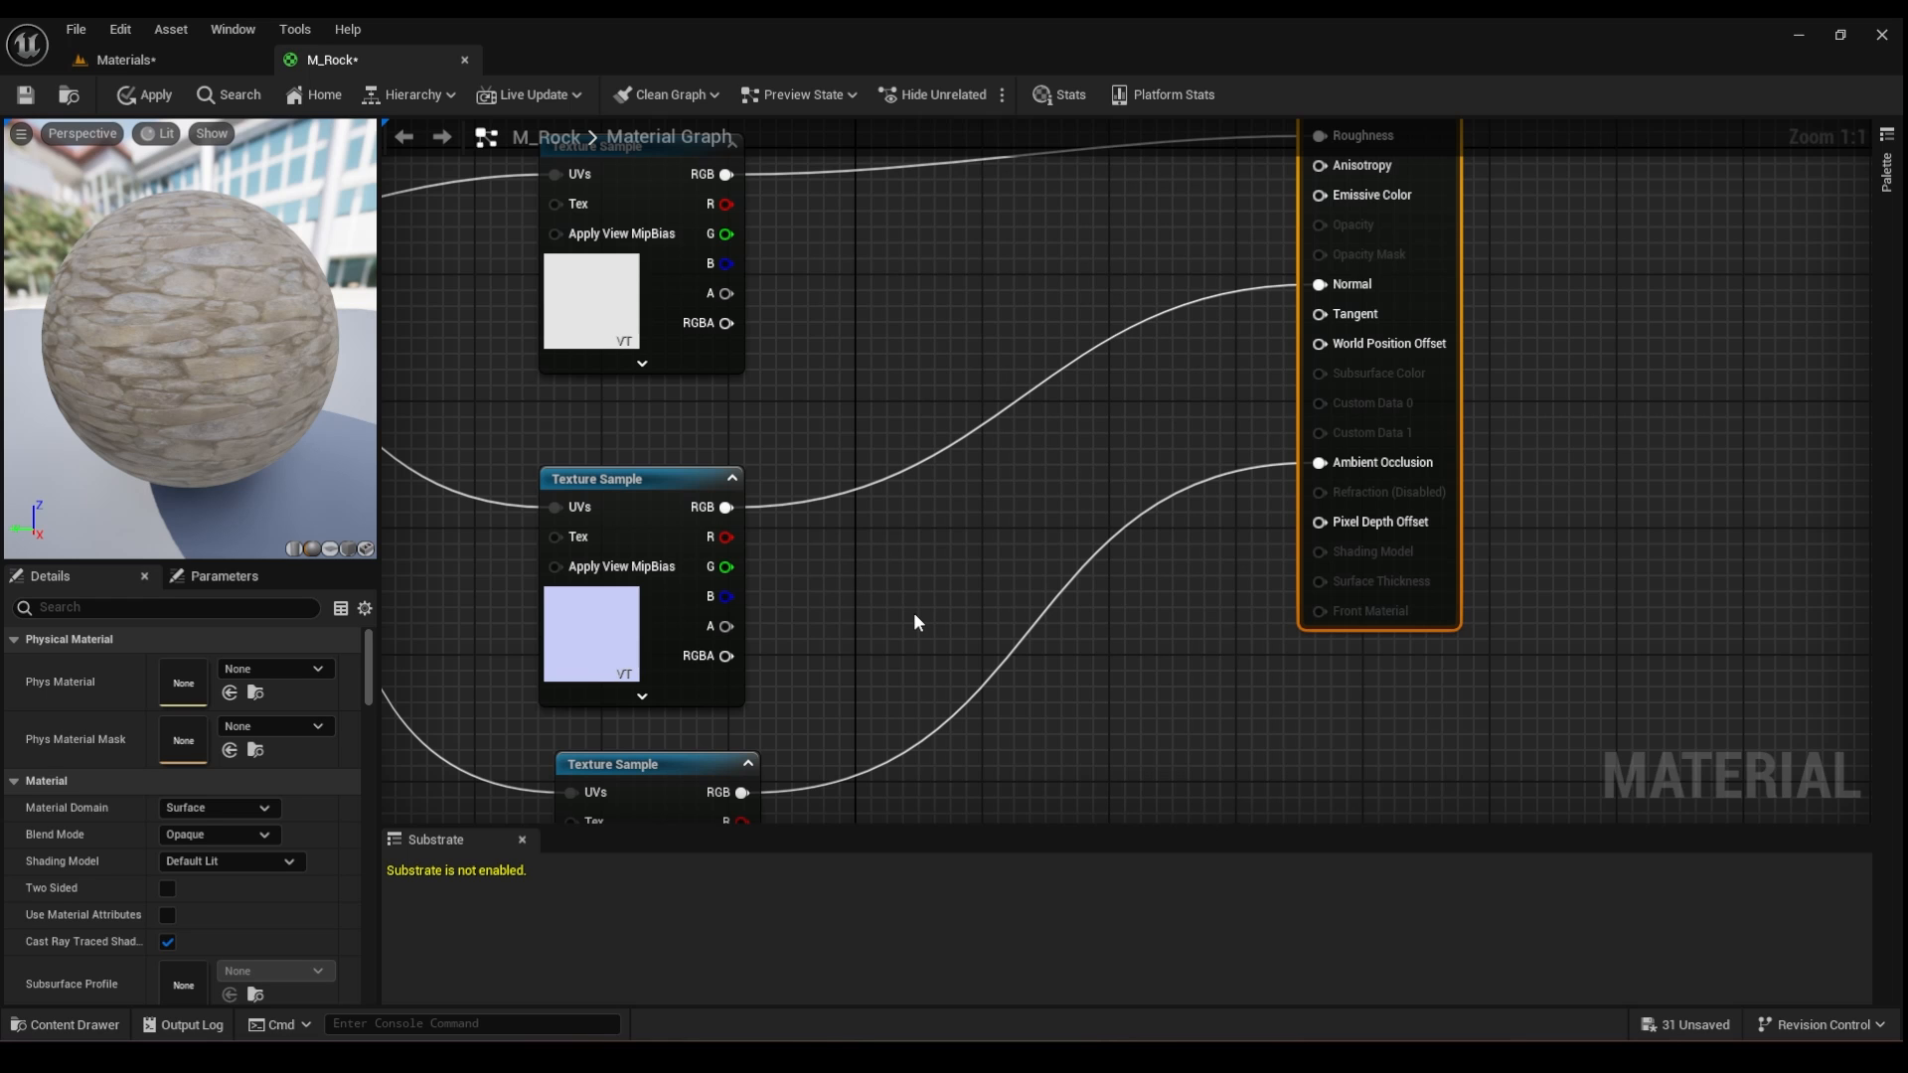
right_click_drag(902, 612, 841, 479)
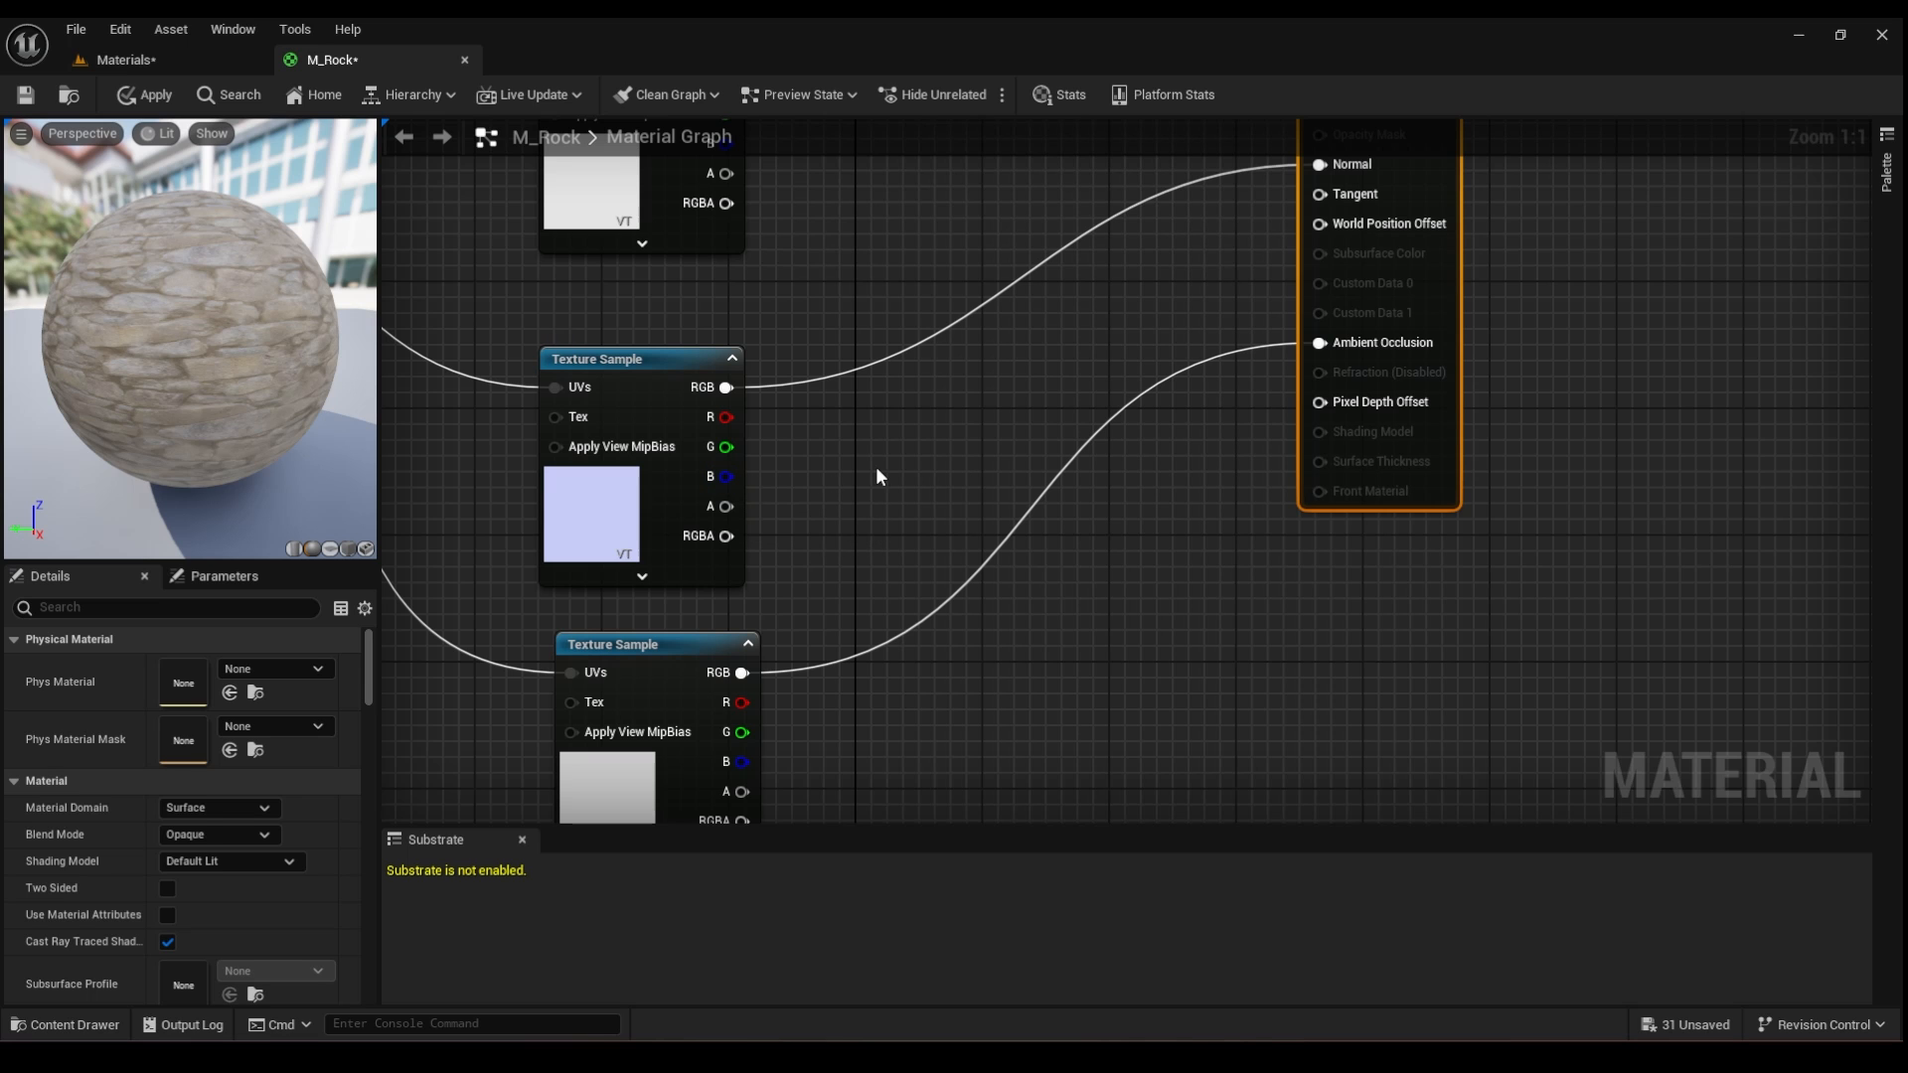
right_click_drag(1064, 367, 993, 470)
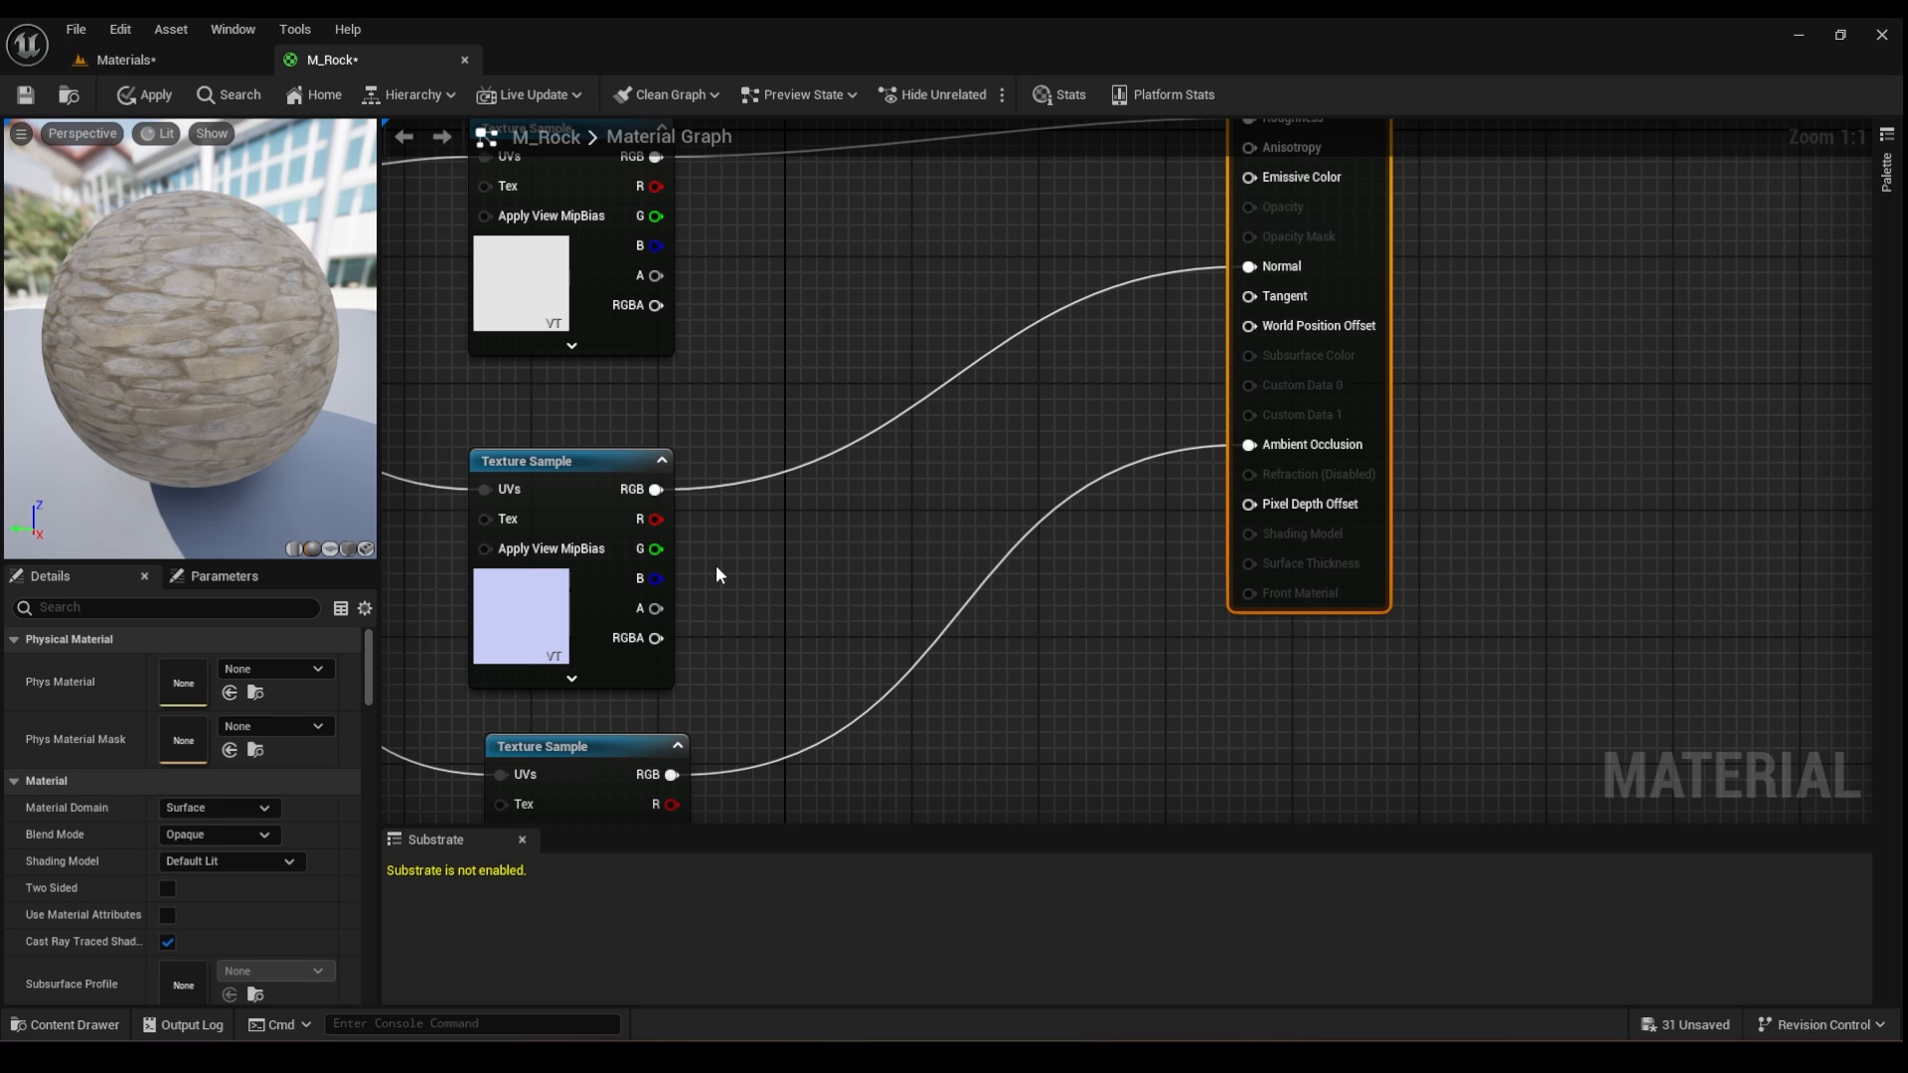
right_click(755, 534)
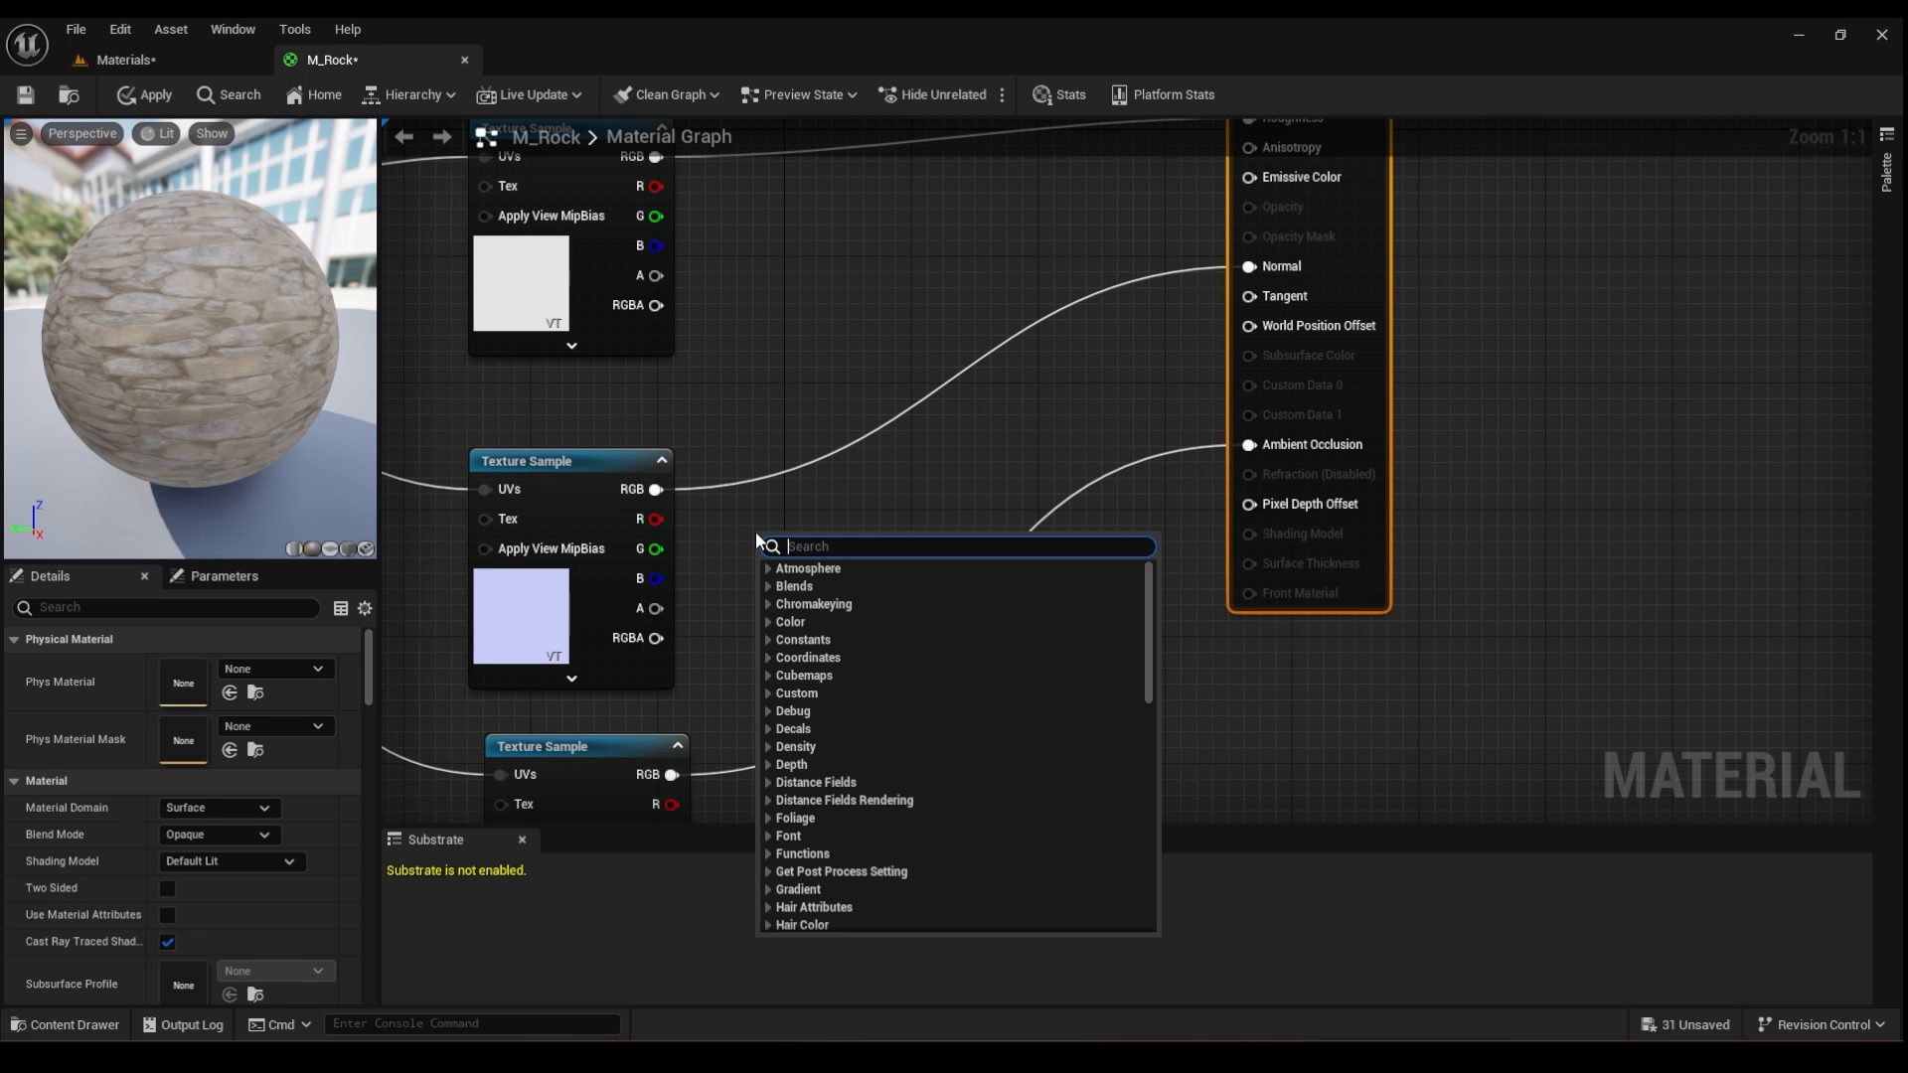
type("compon")
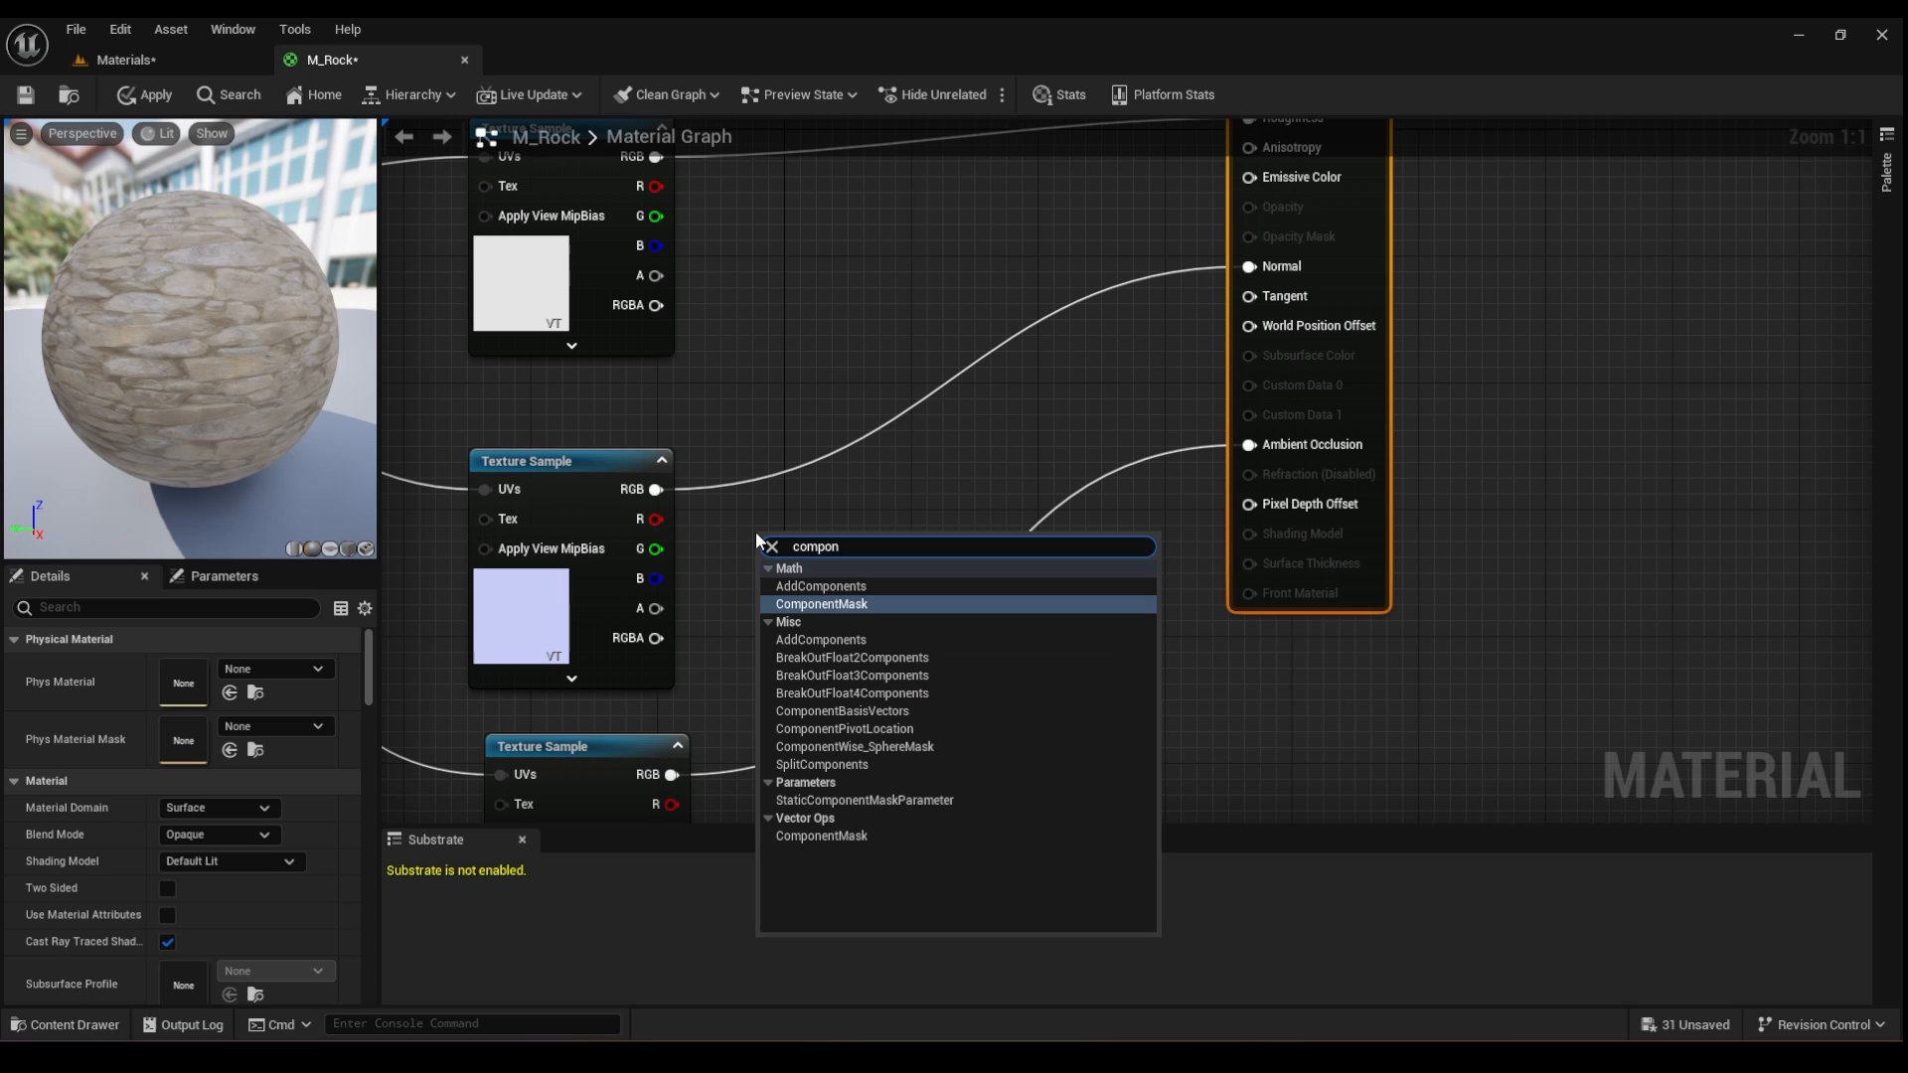
left_click(810, 603)
left_click(809, 604)
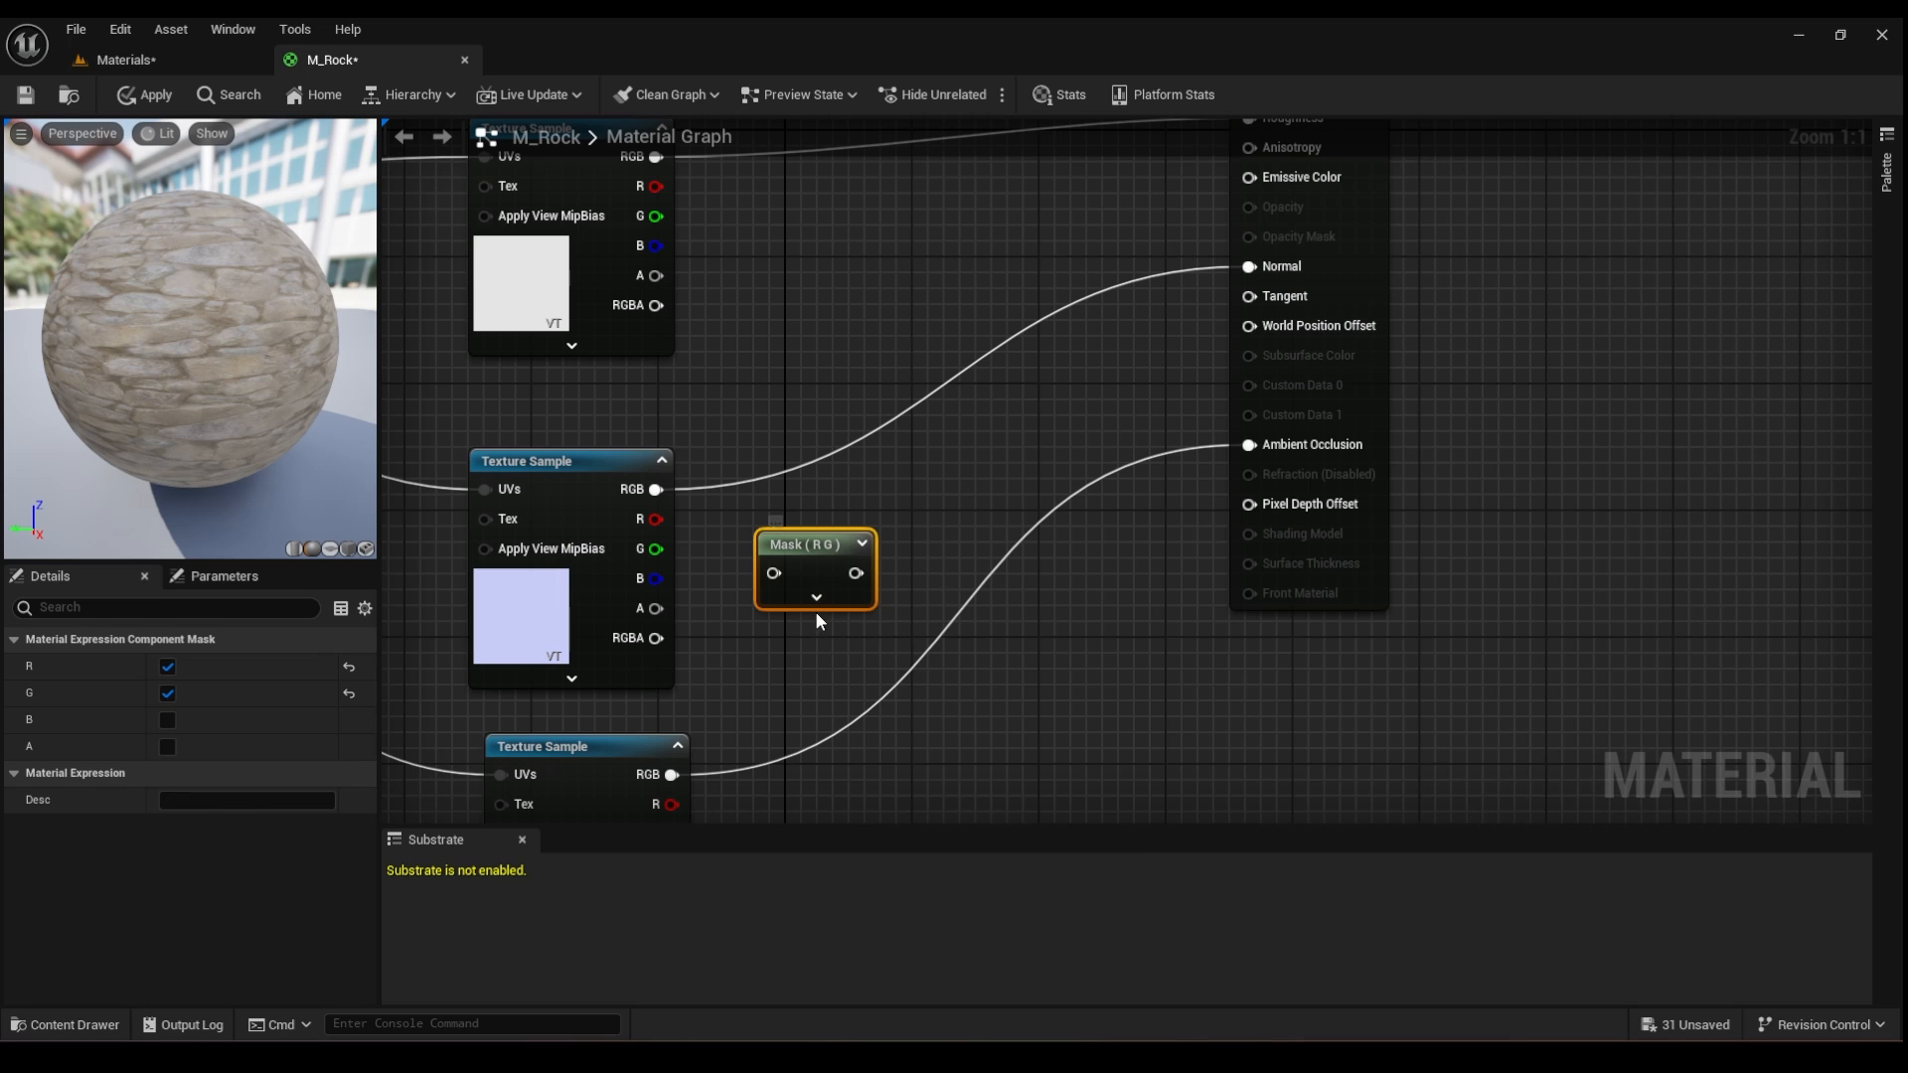
- Expand the Mask node's channel options and place the node just below the normal map's wire
left_click(819, 604)
left_click_drag(819, 543, 848, 444)
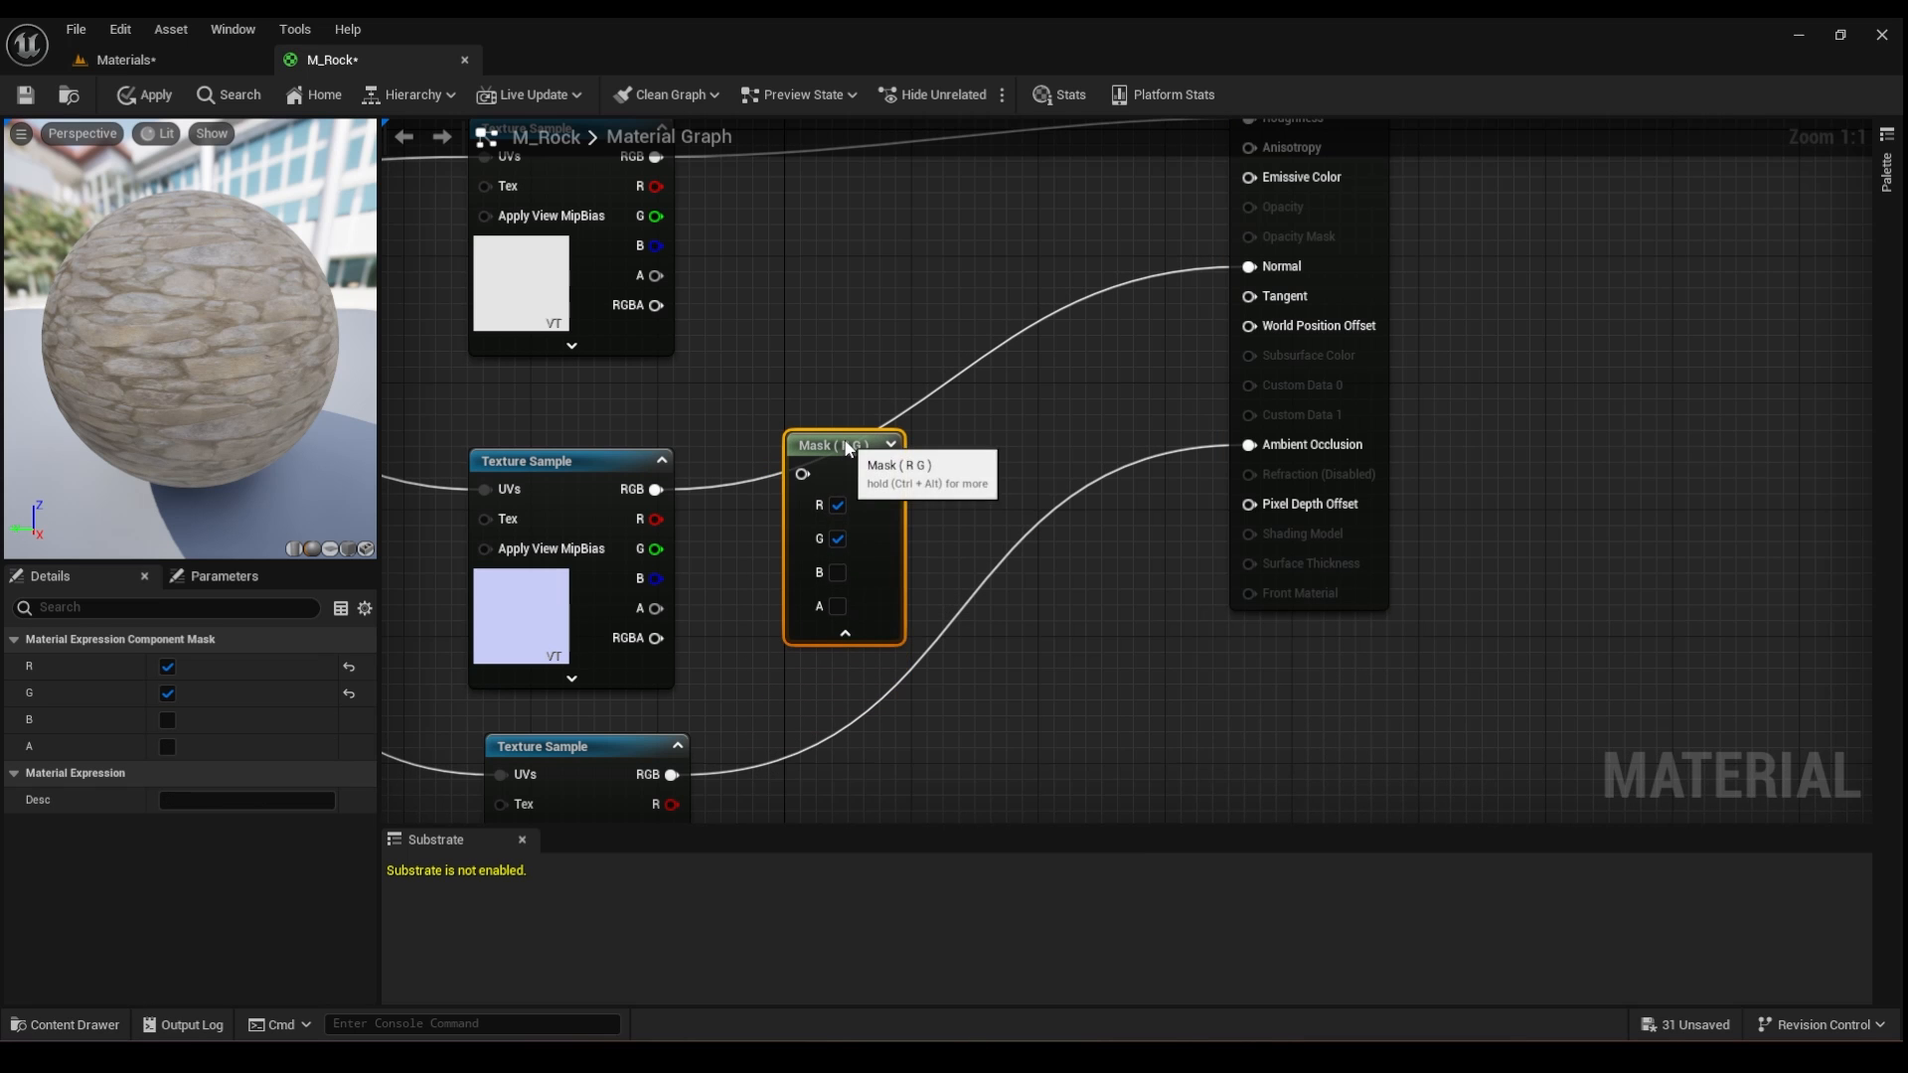
left_click(856, 632)
left_click_drag(847, 495, 832, 559)
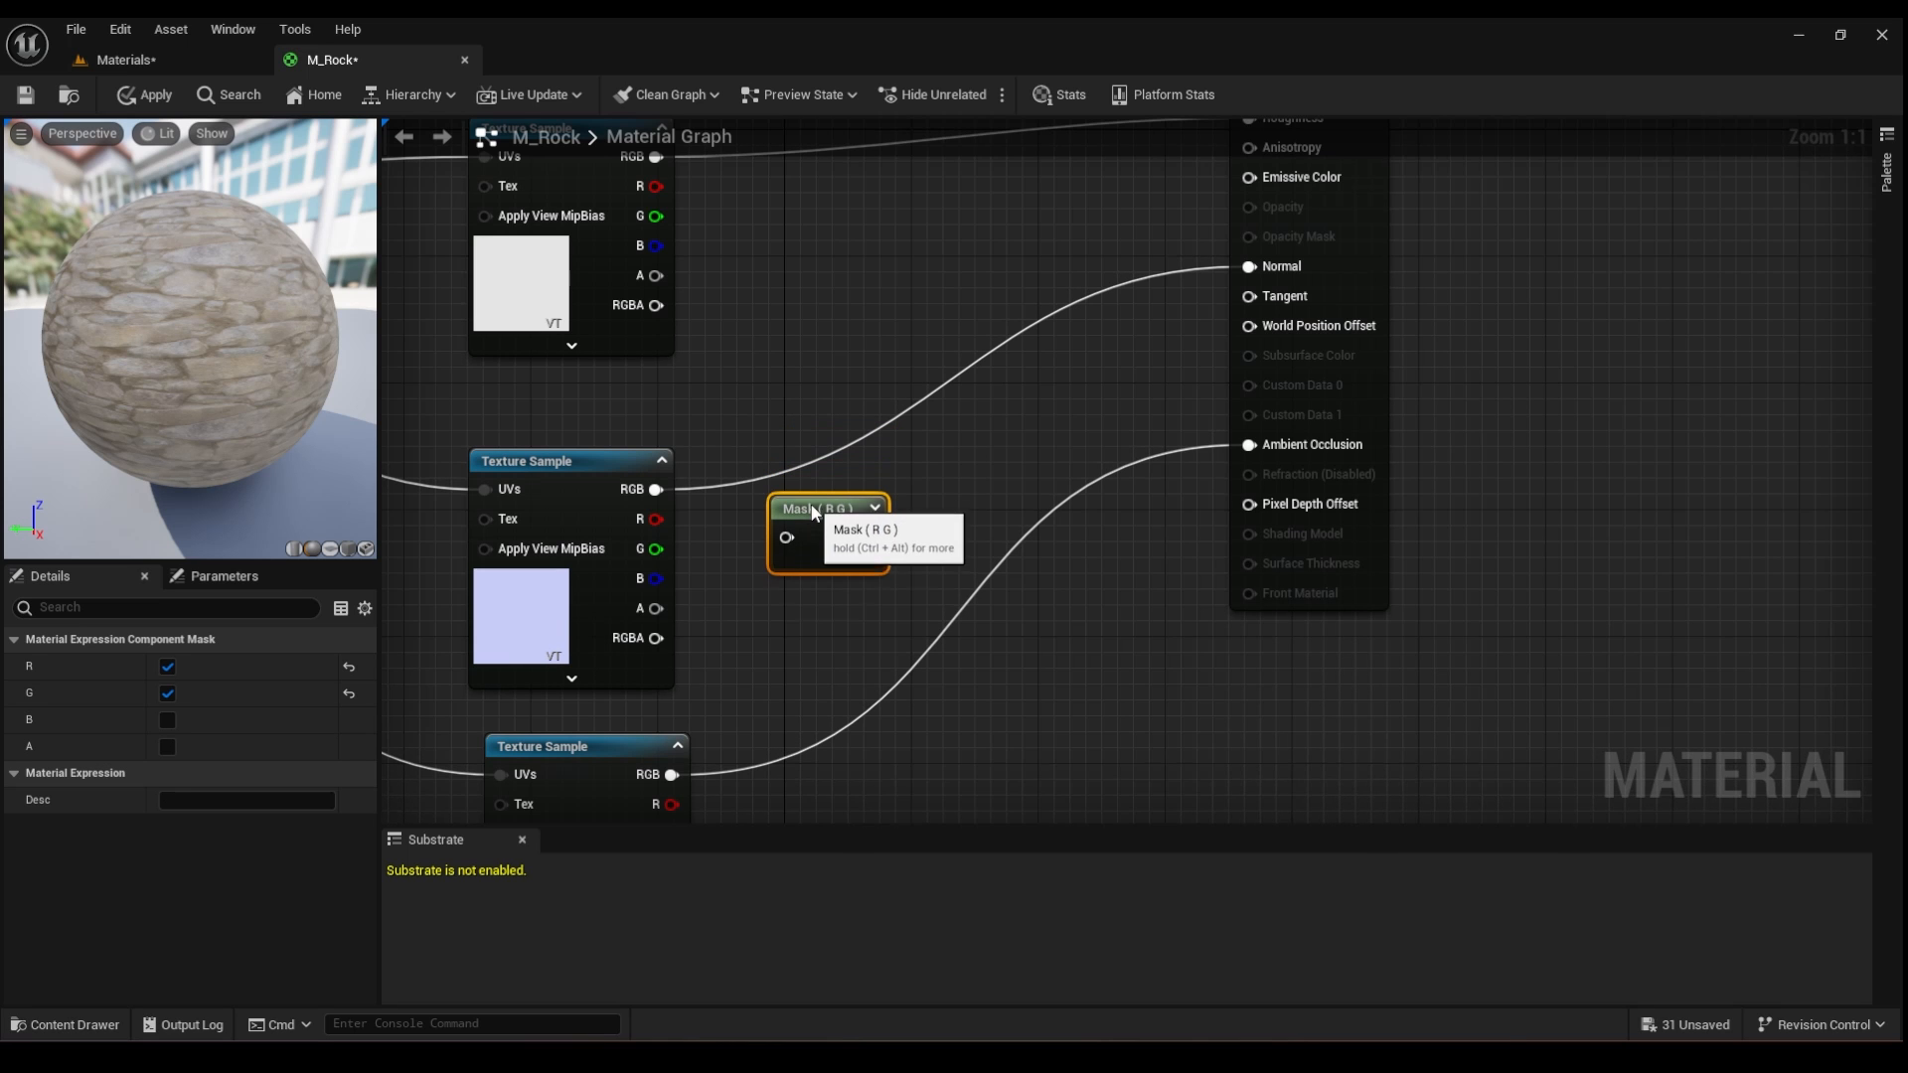
left_click(832, 560)
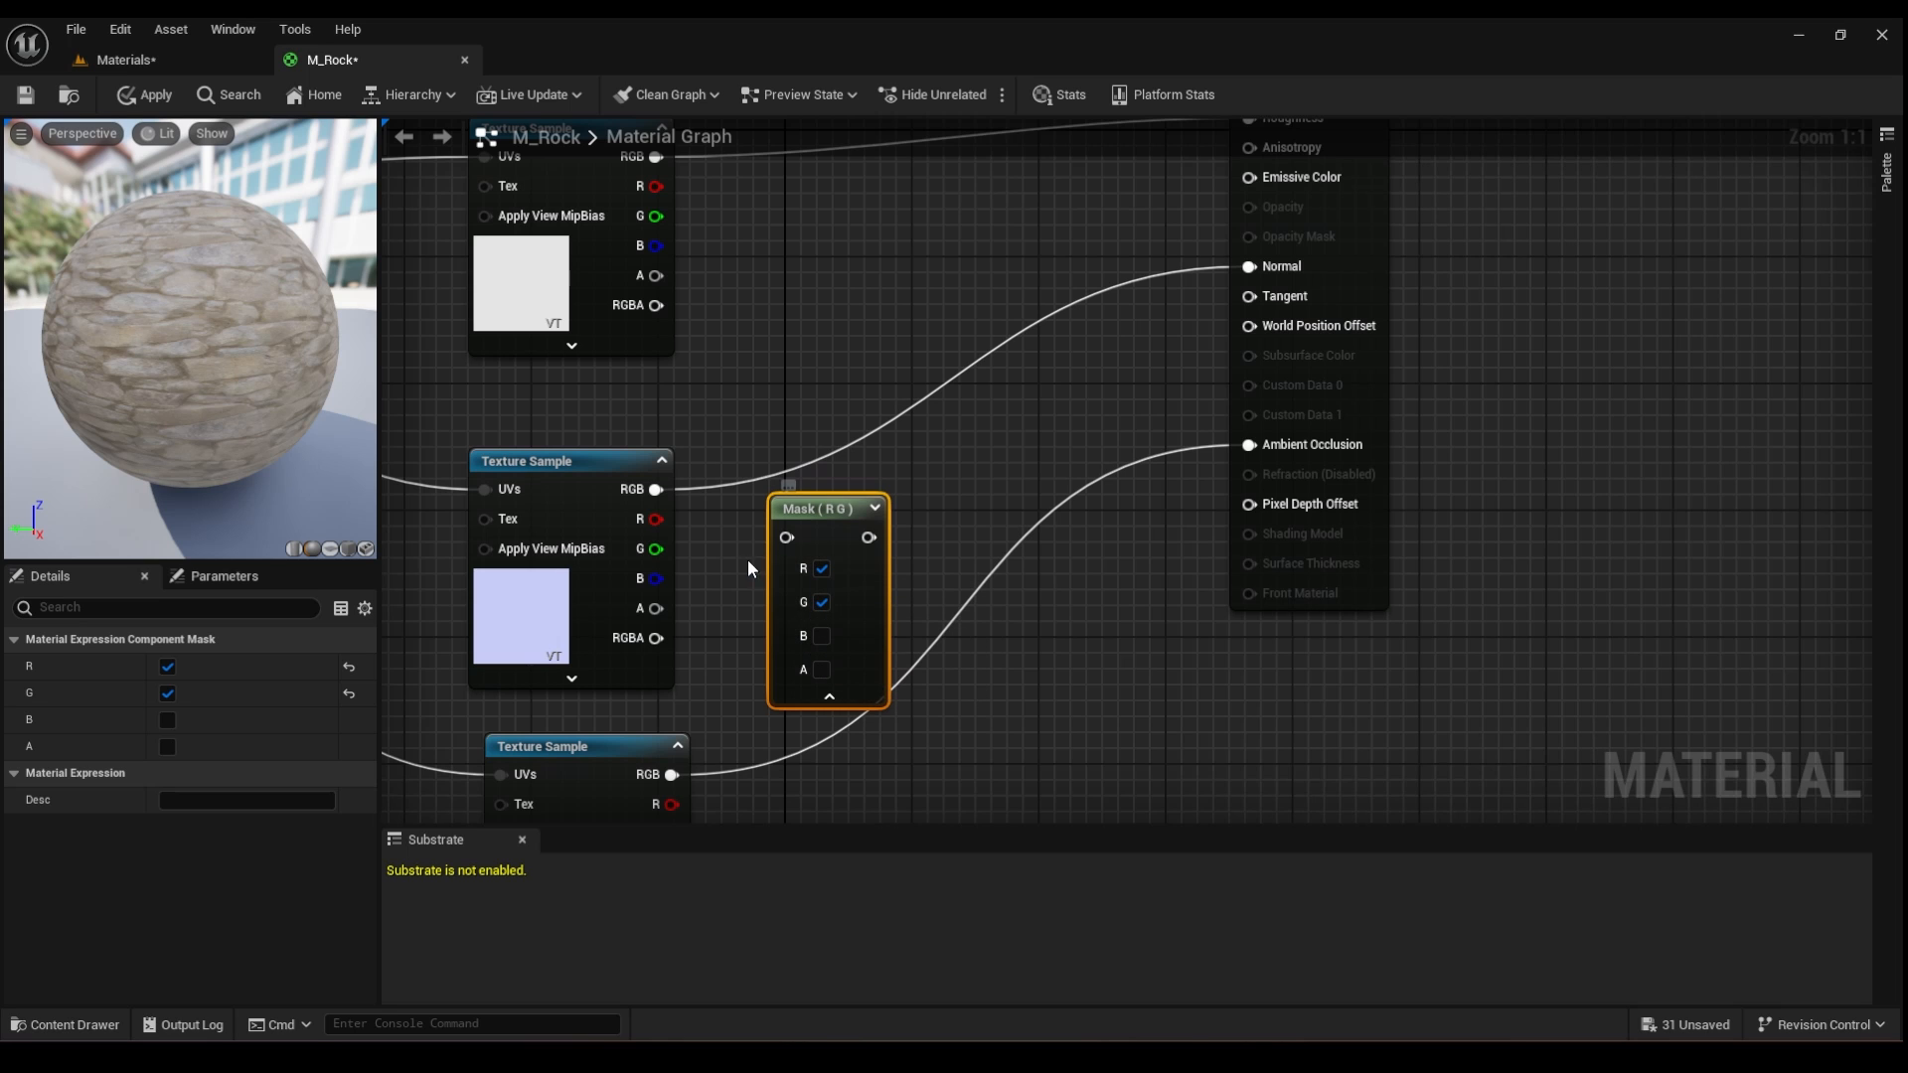
left_click_drag(802, 511, 818, 495)
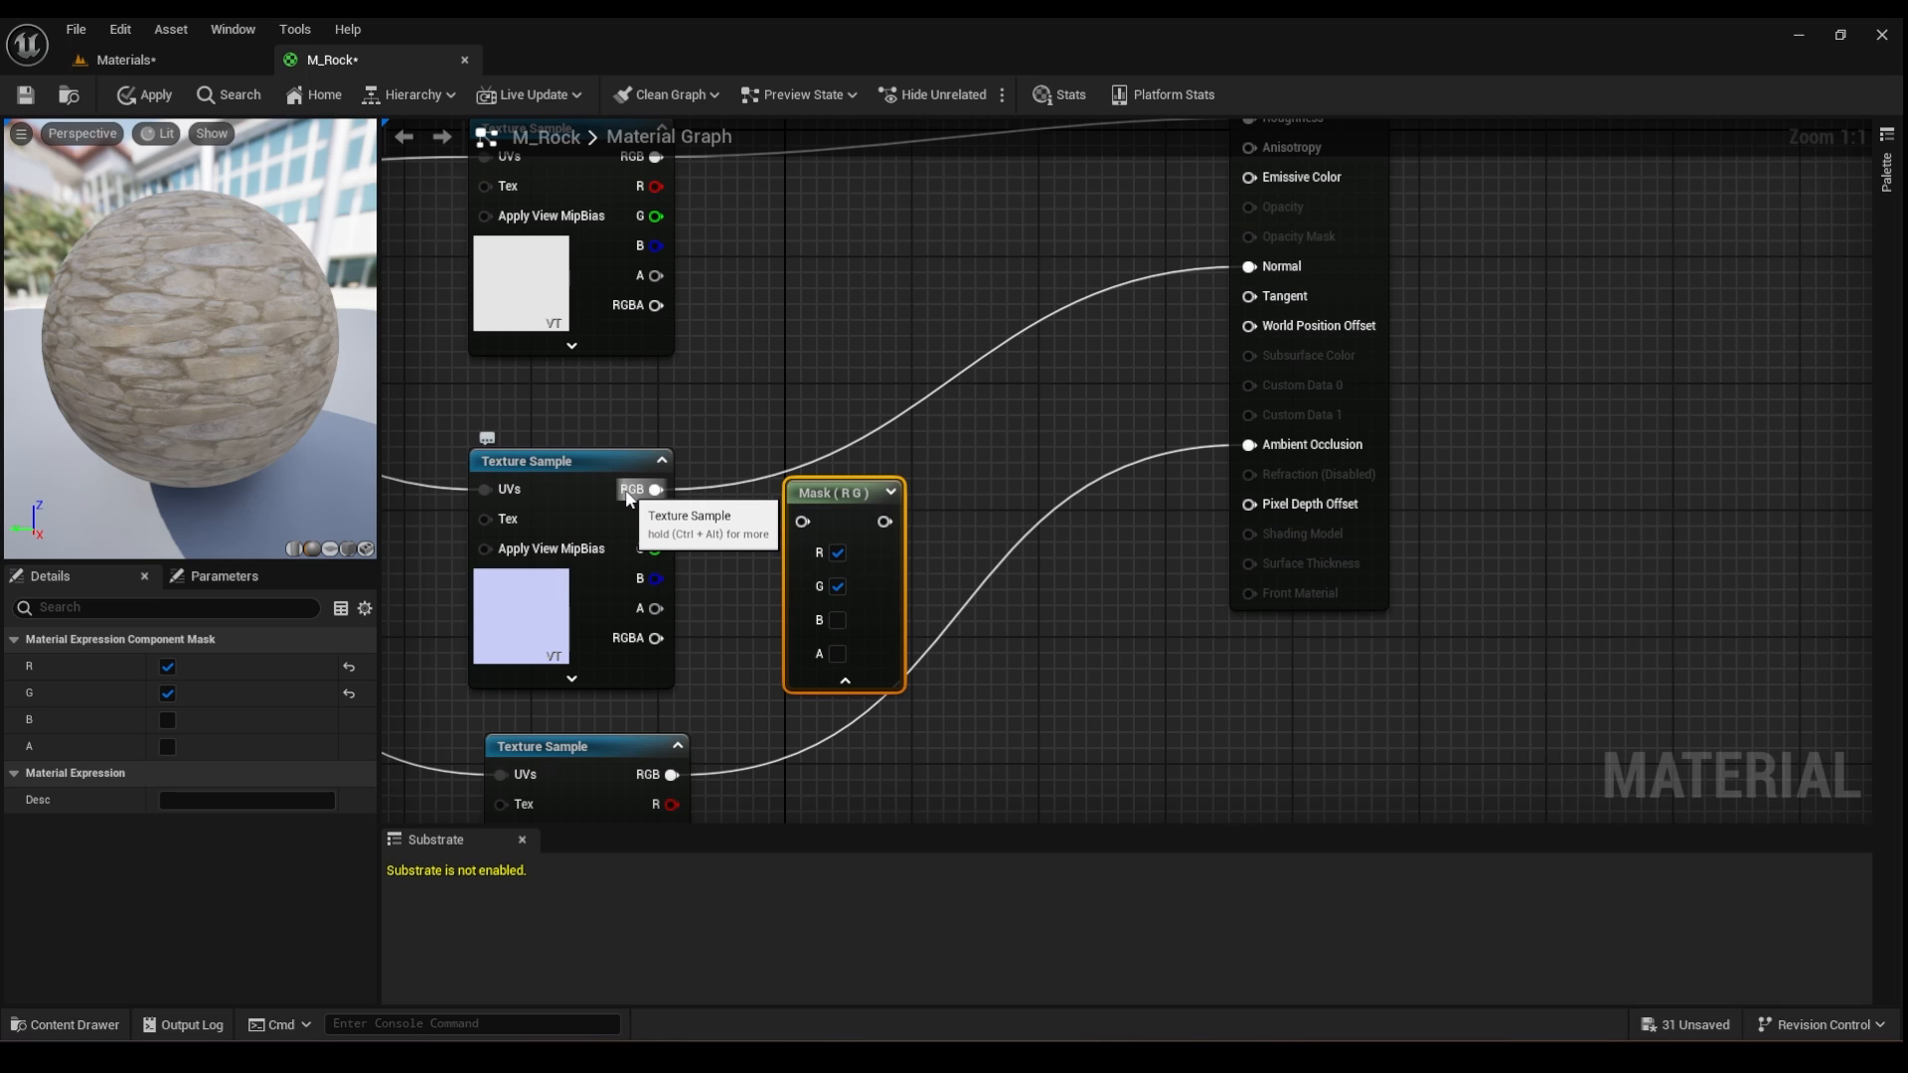
- Connect the normal texture sample's RGB output to the Mask node's input and move the mask closer to the sample
left_click_drag(629, 496, 802, 522)
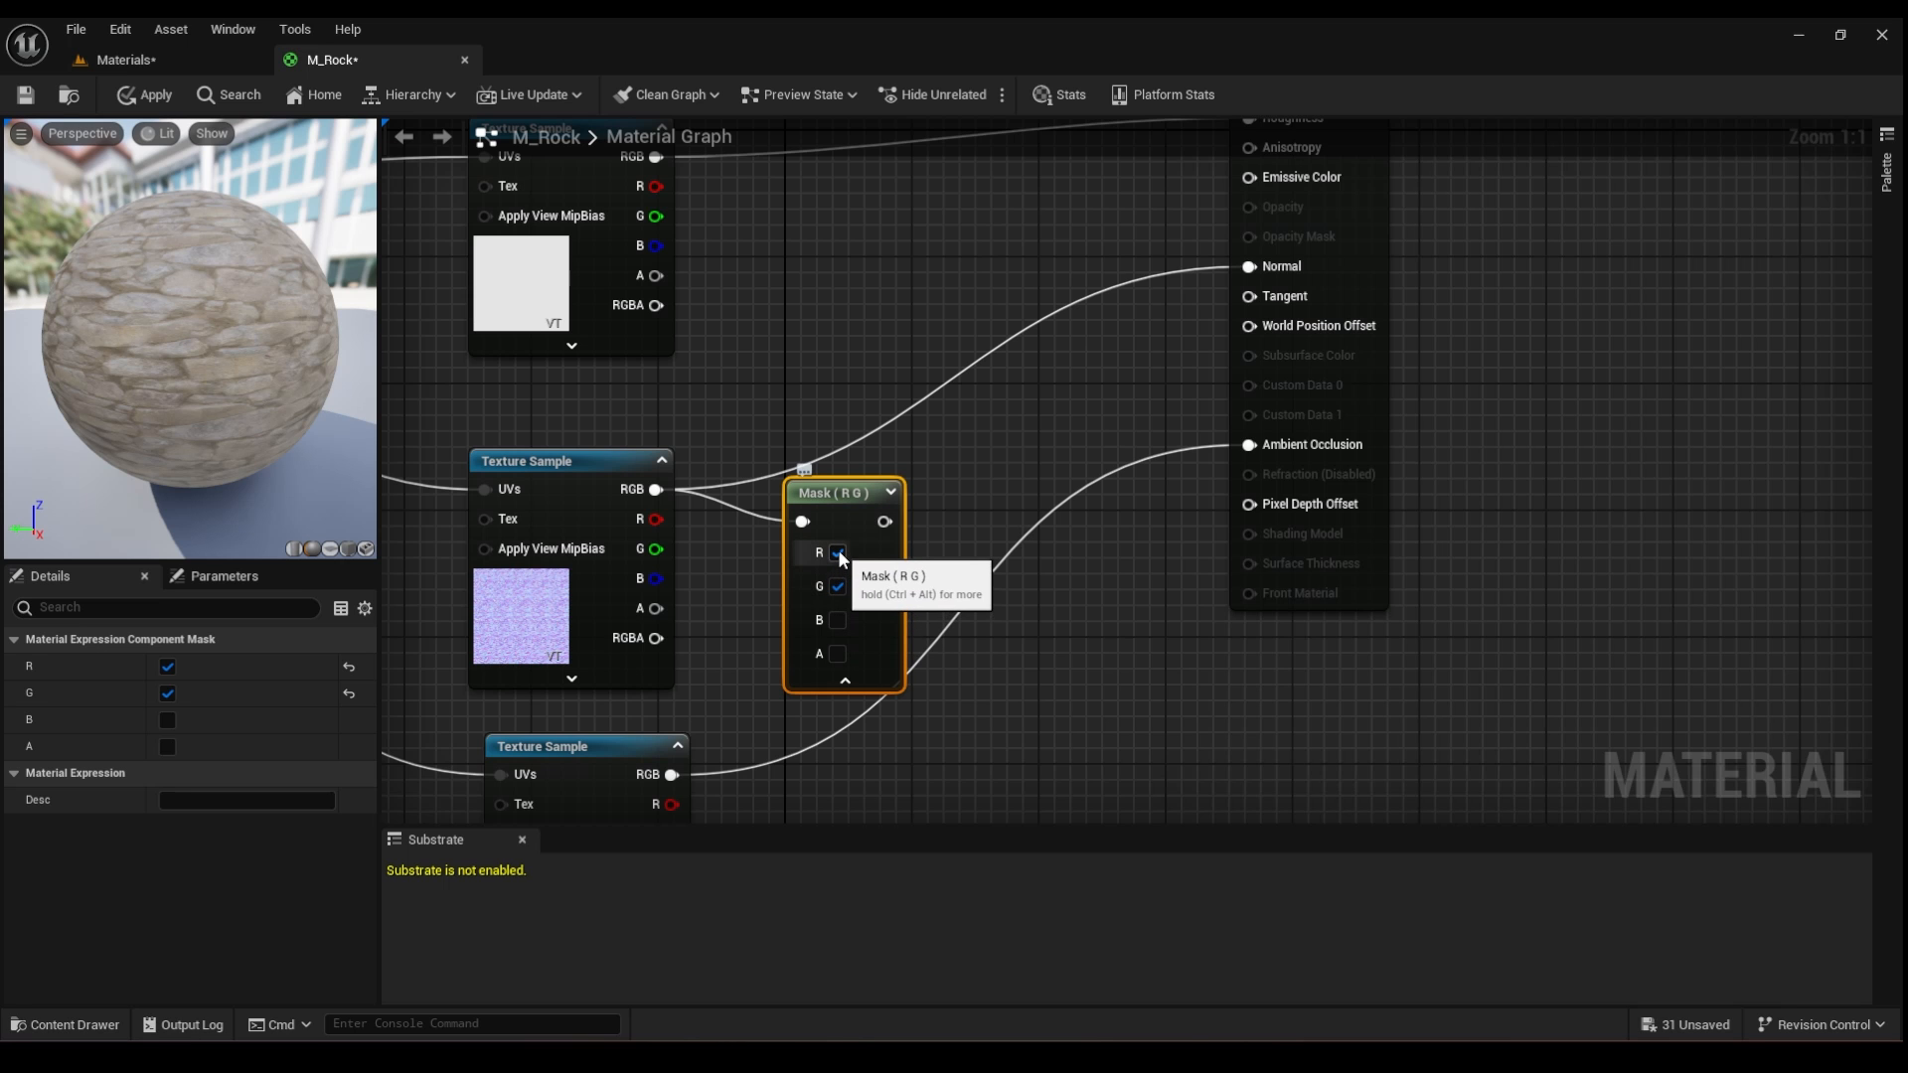
left_click_drag(840, 494, 792, 494)
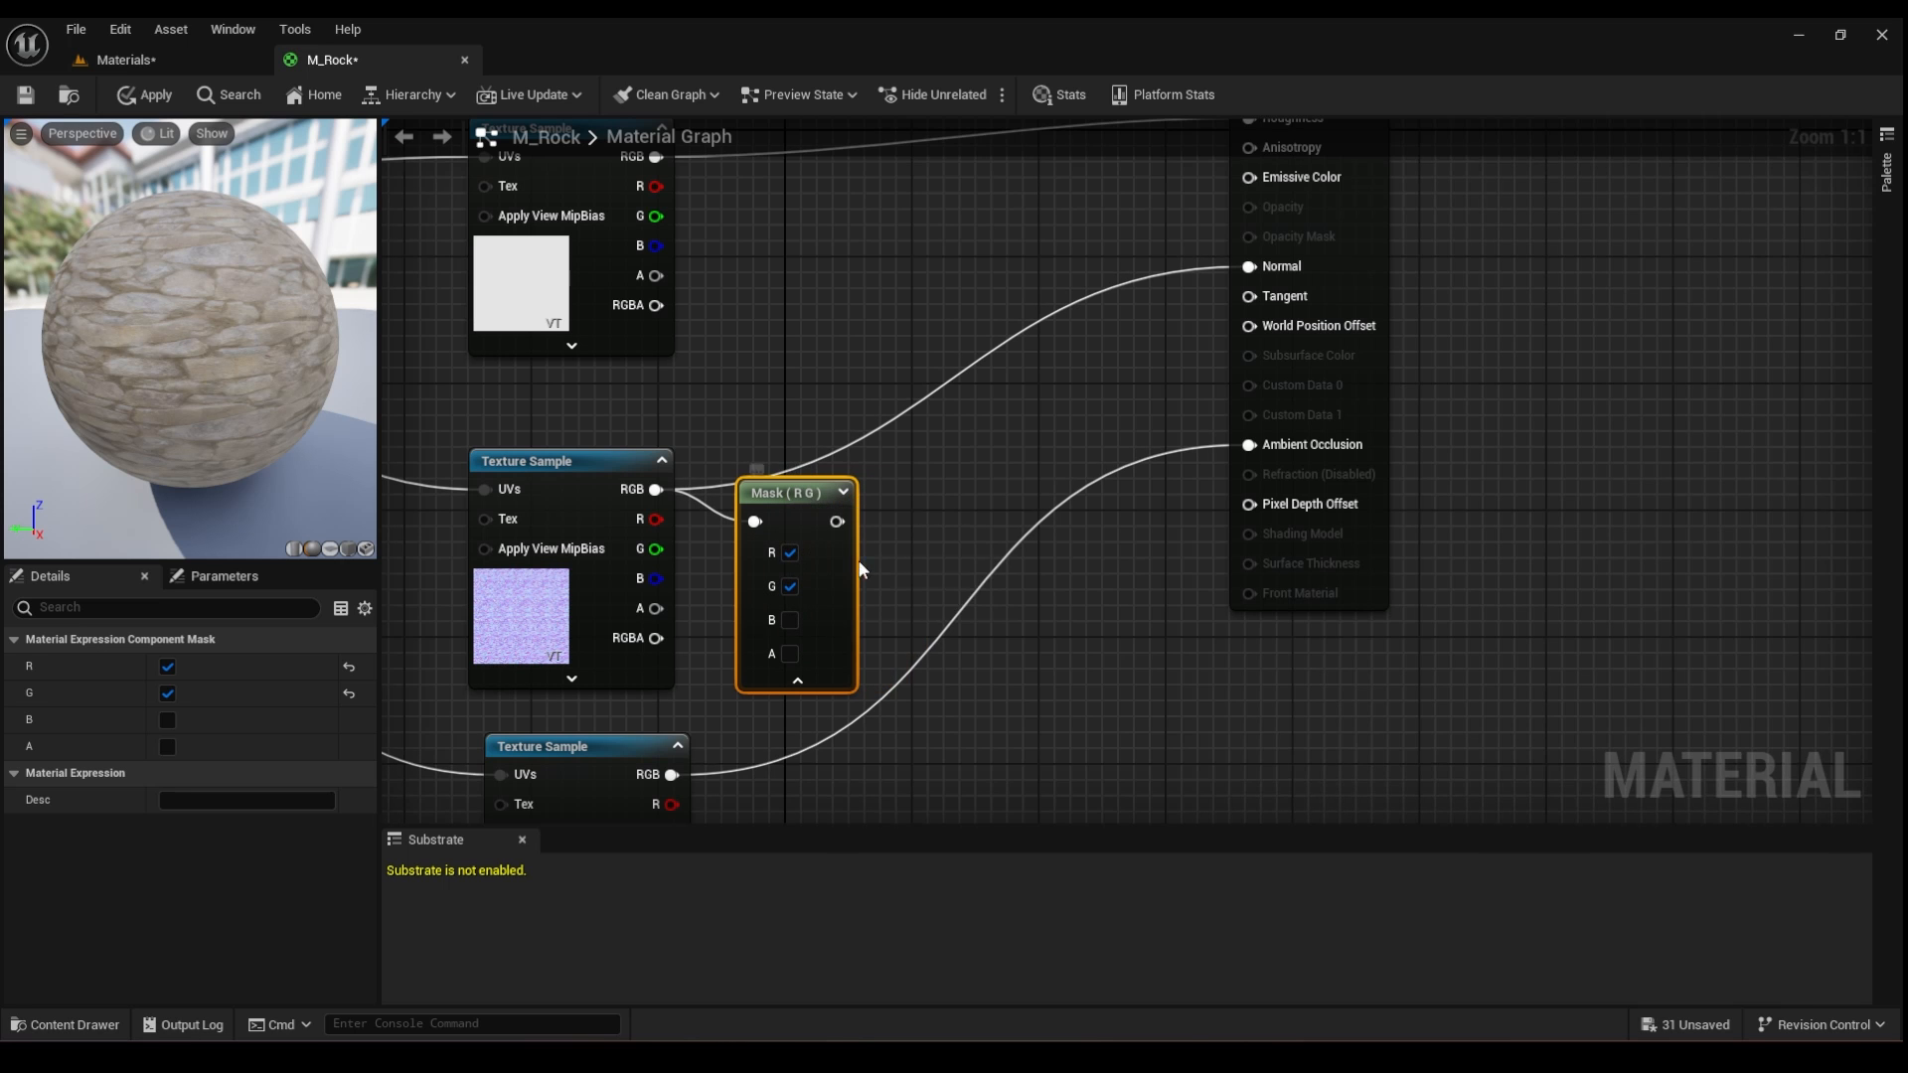
mouse_move(935, 567)
right_mouse_down()
mouse_move(980, 546)
mouse_move(937, 546)
right_mouse_up()
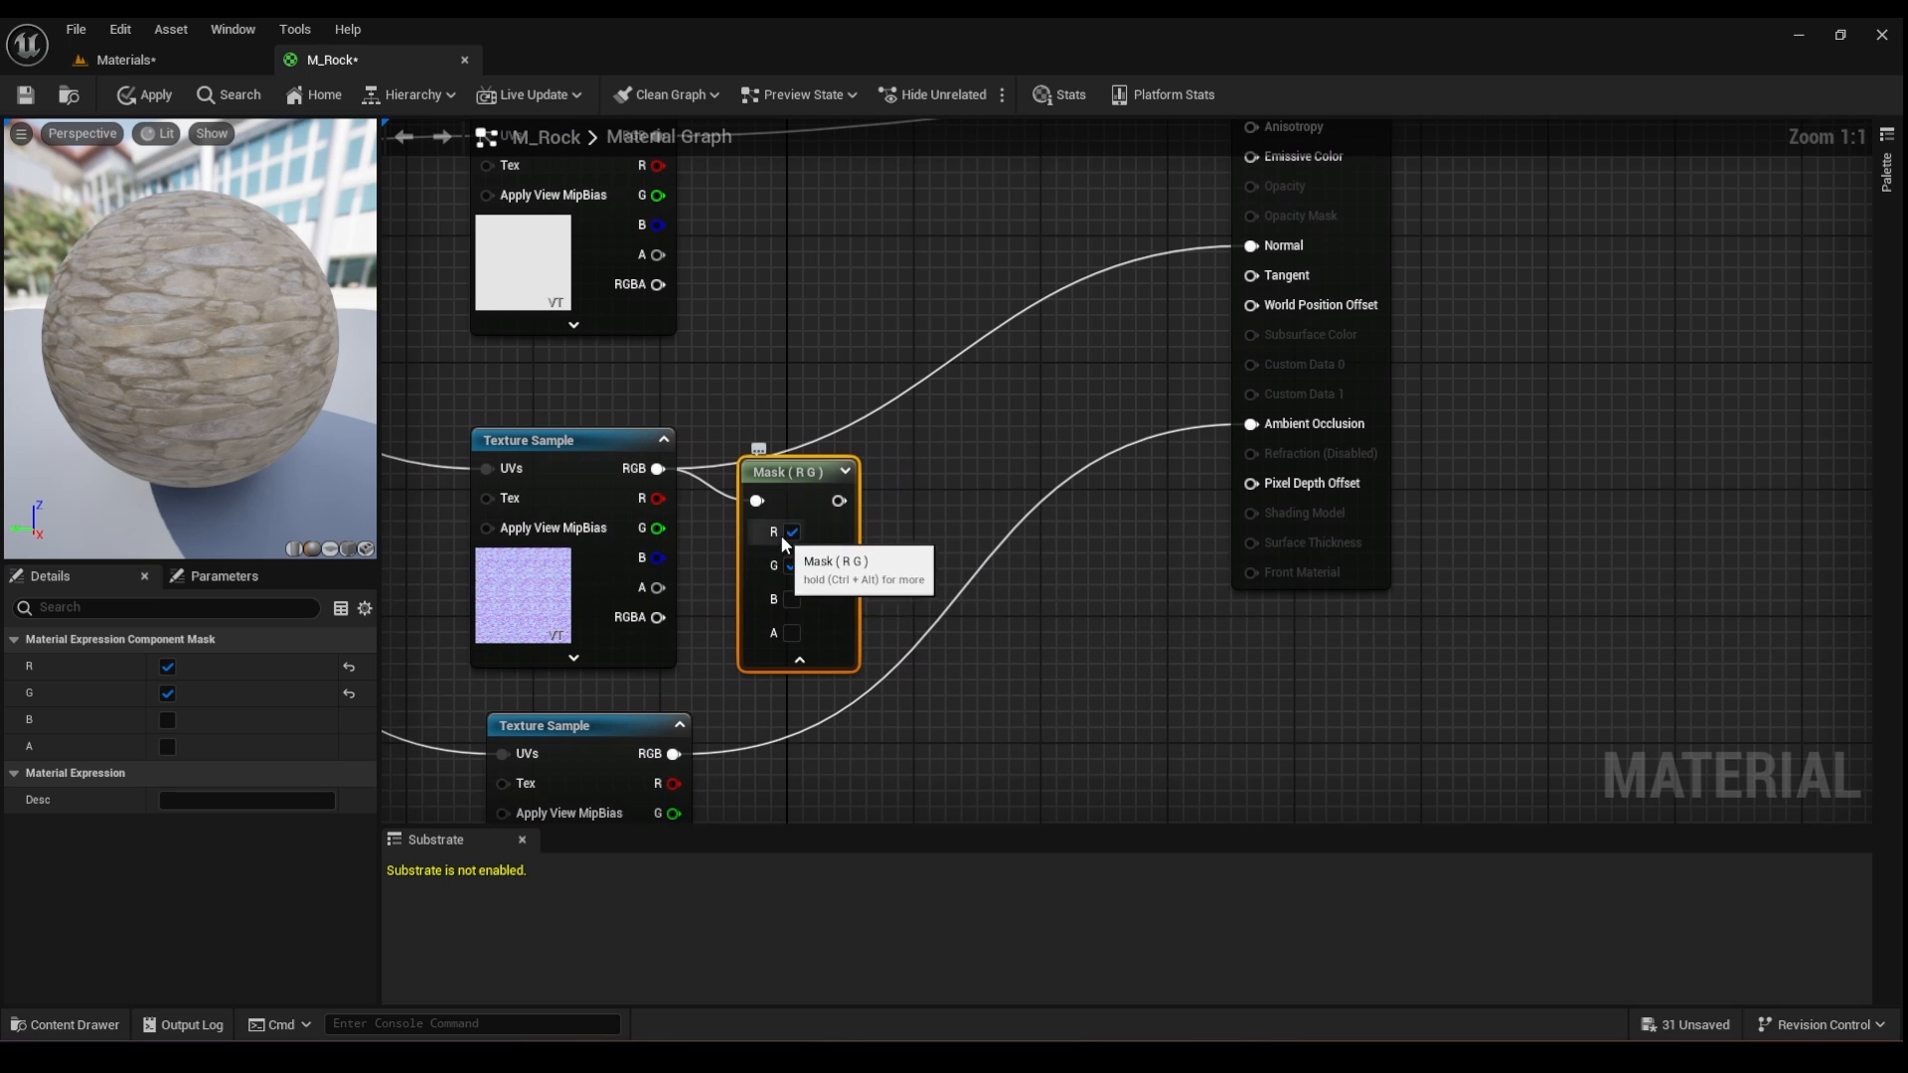
right_click_drag(892, 537, 754, 503)
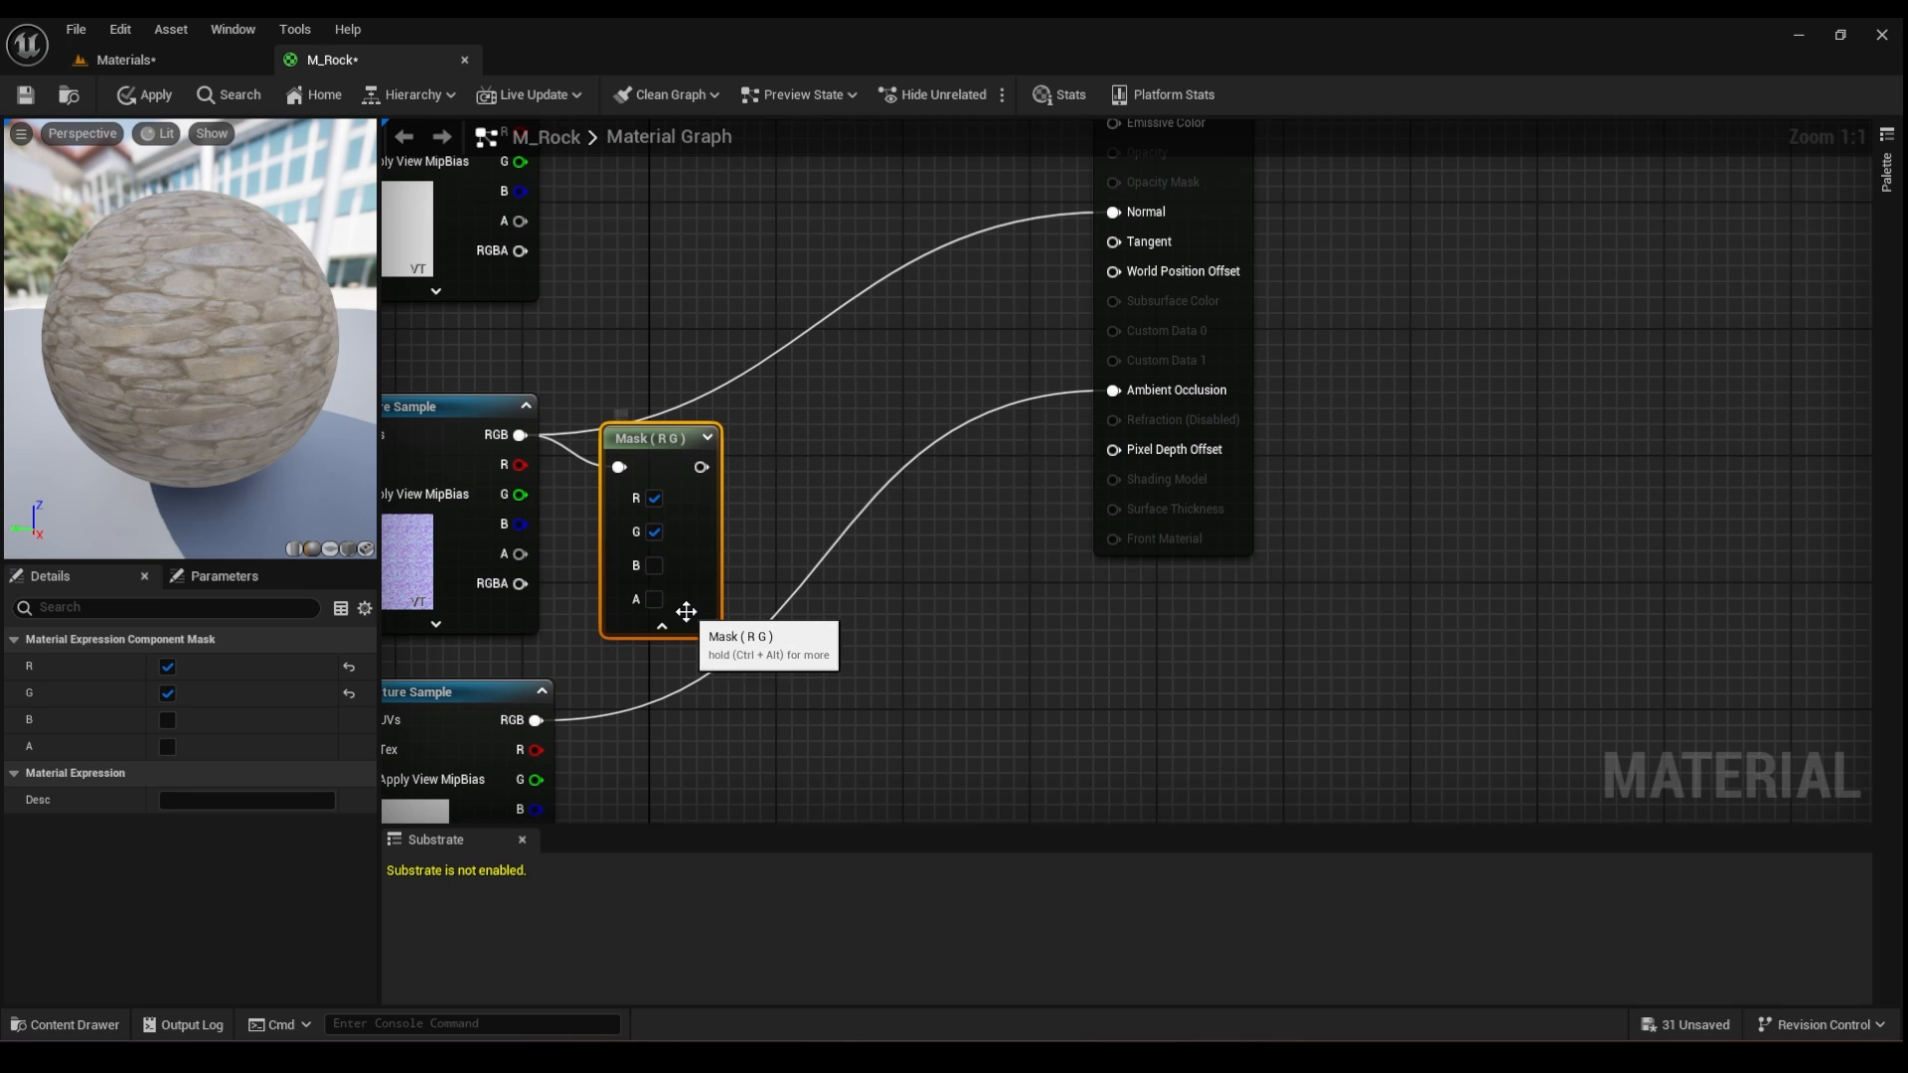
- Collapse the Mask (R G) node's channel options and add a Constant node just below it
left_click(662, 626)
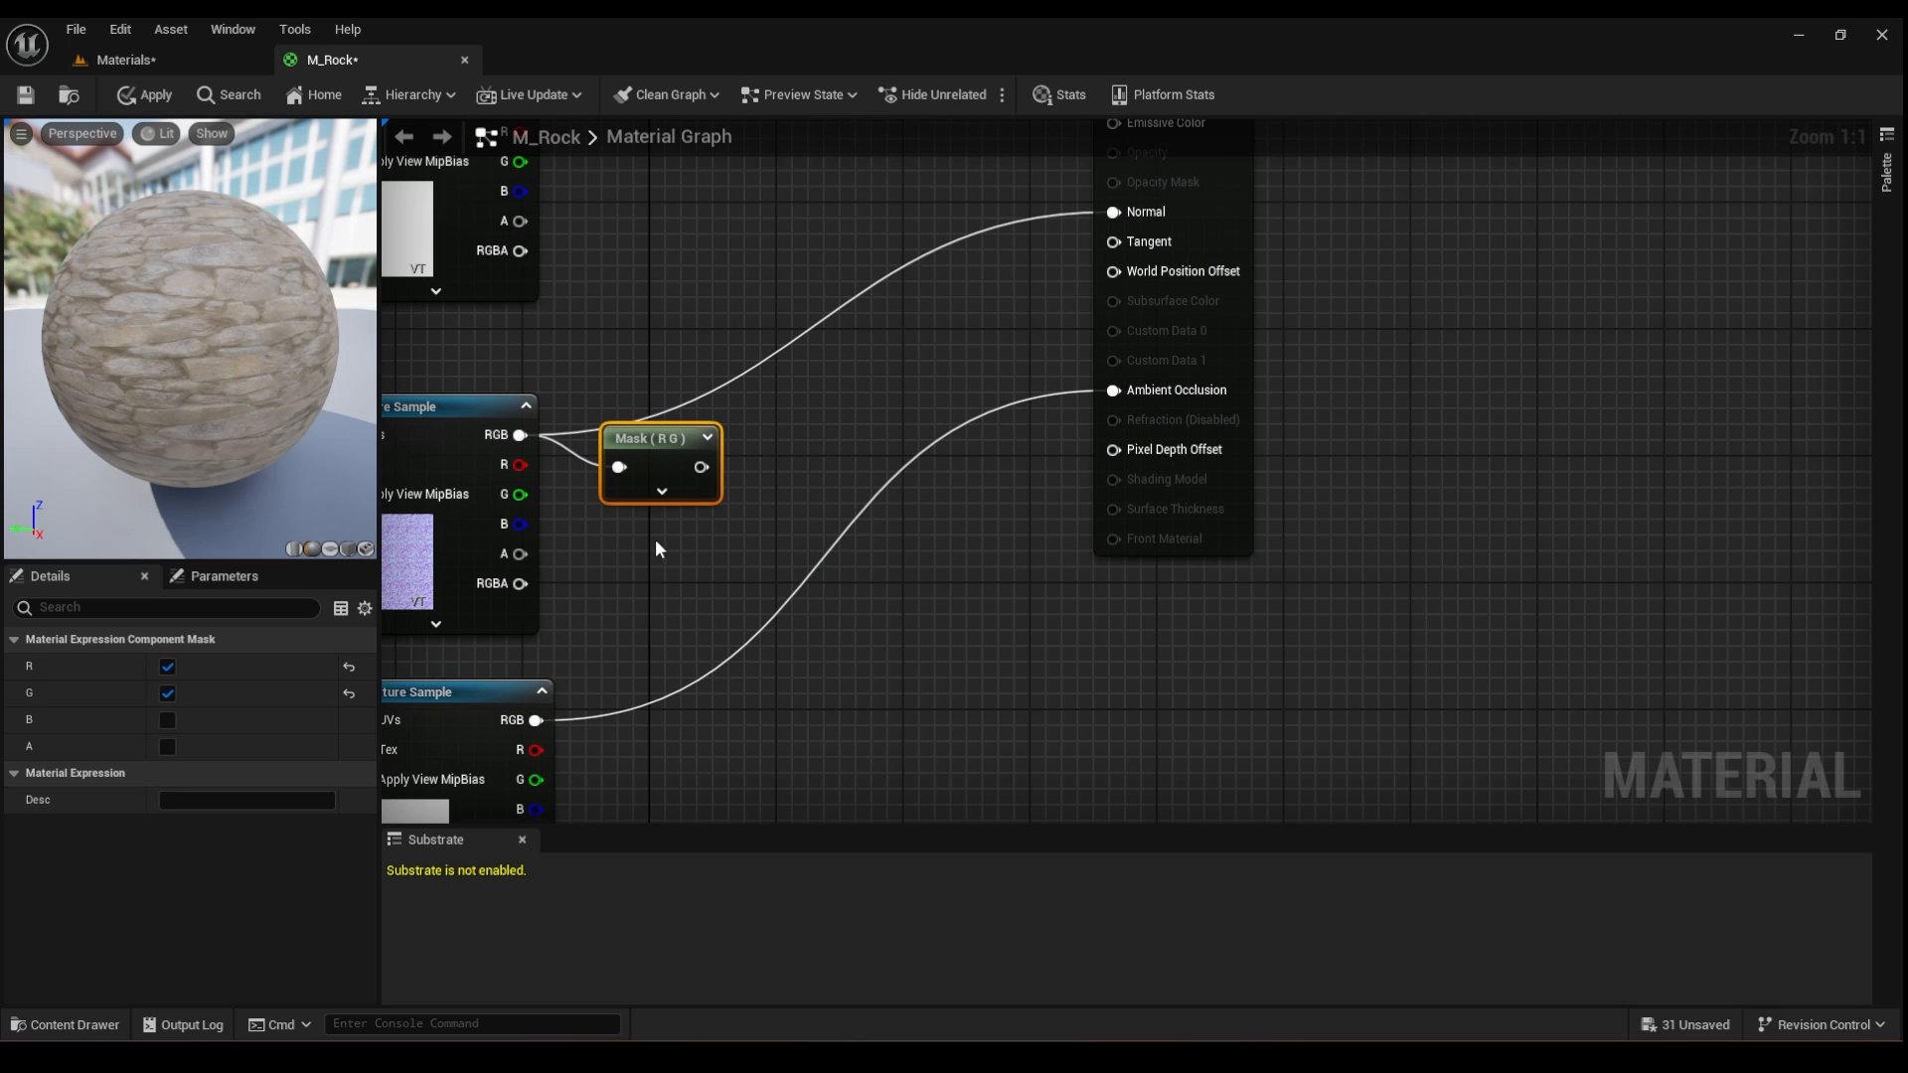
right_click_drag(694, 550, 792, 607)
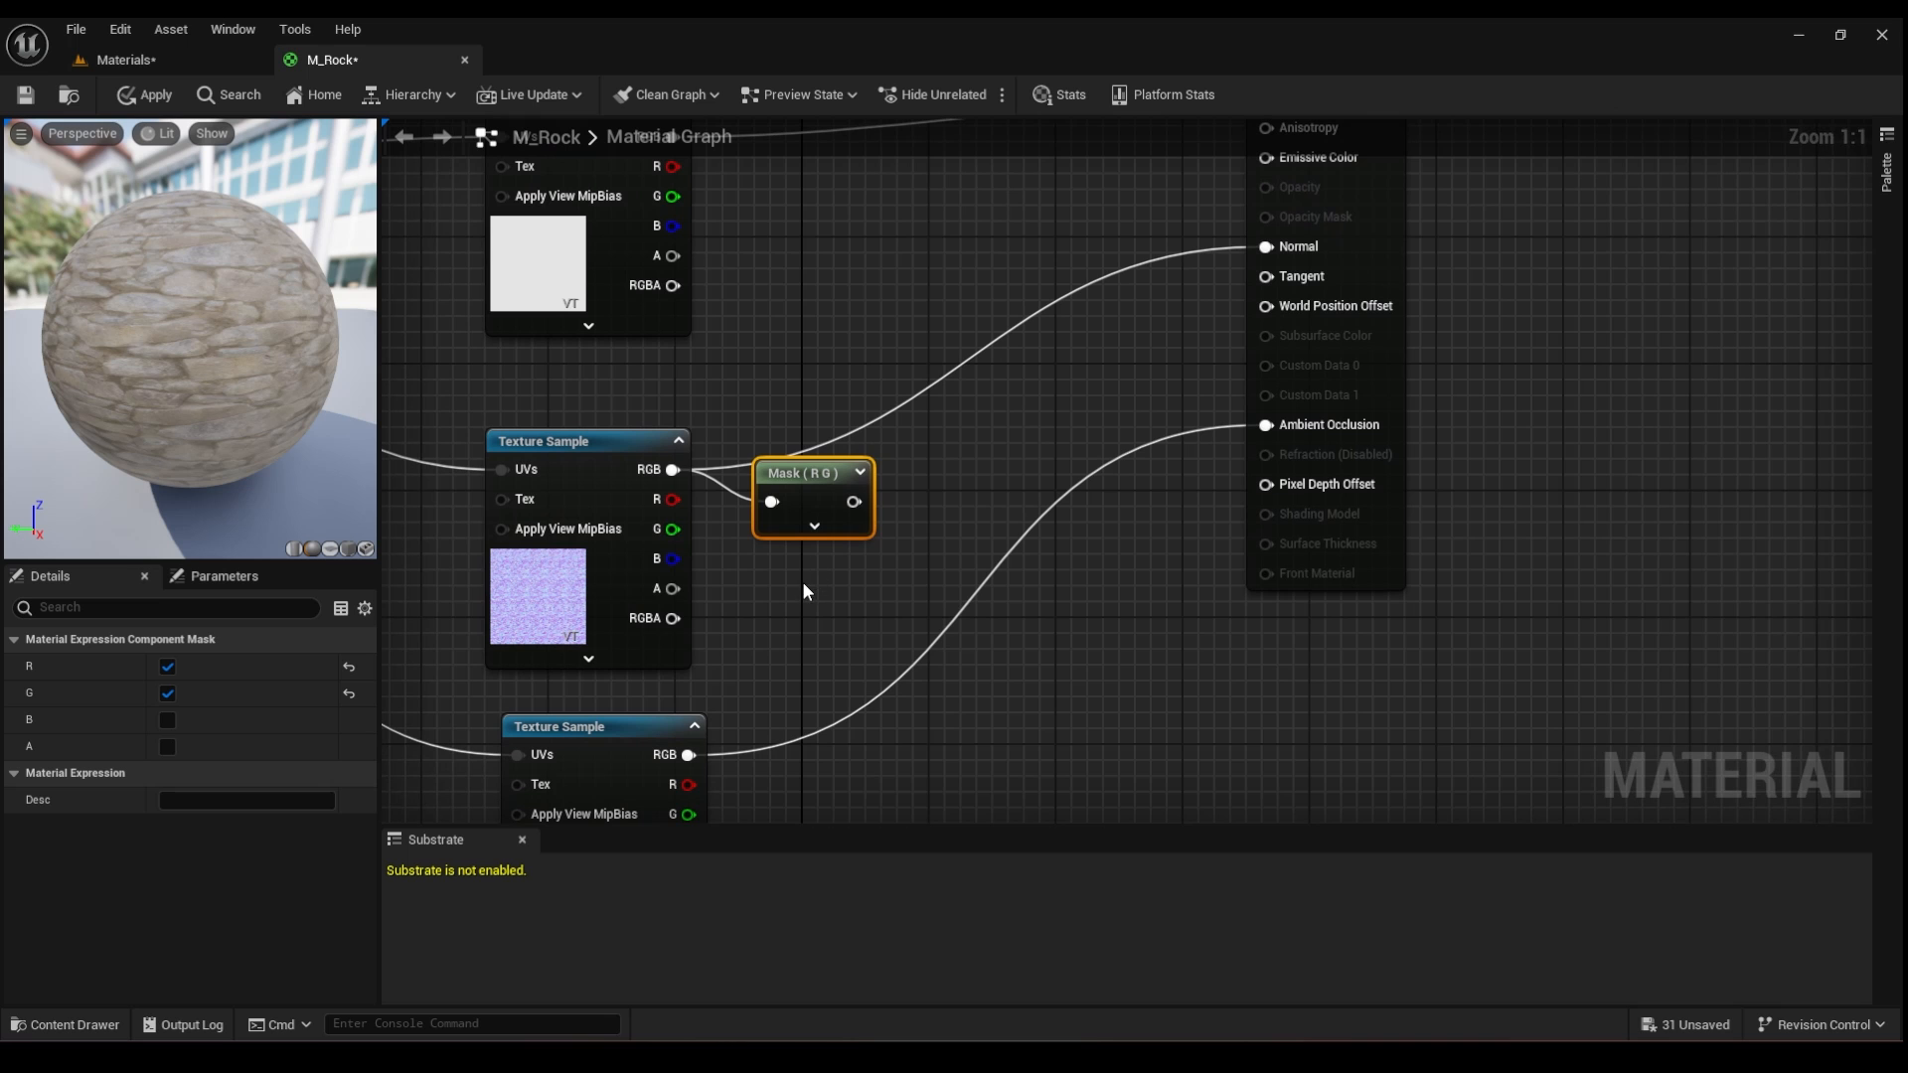
left_click(805, 591)
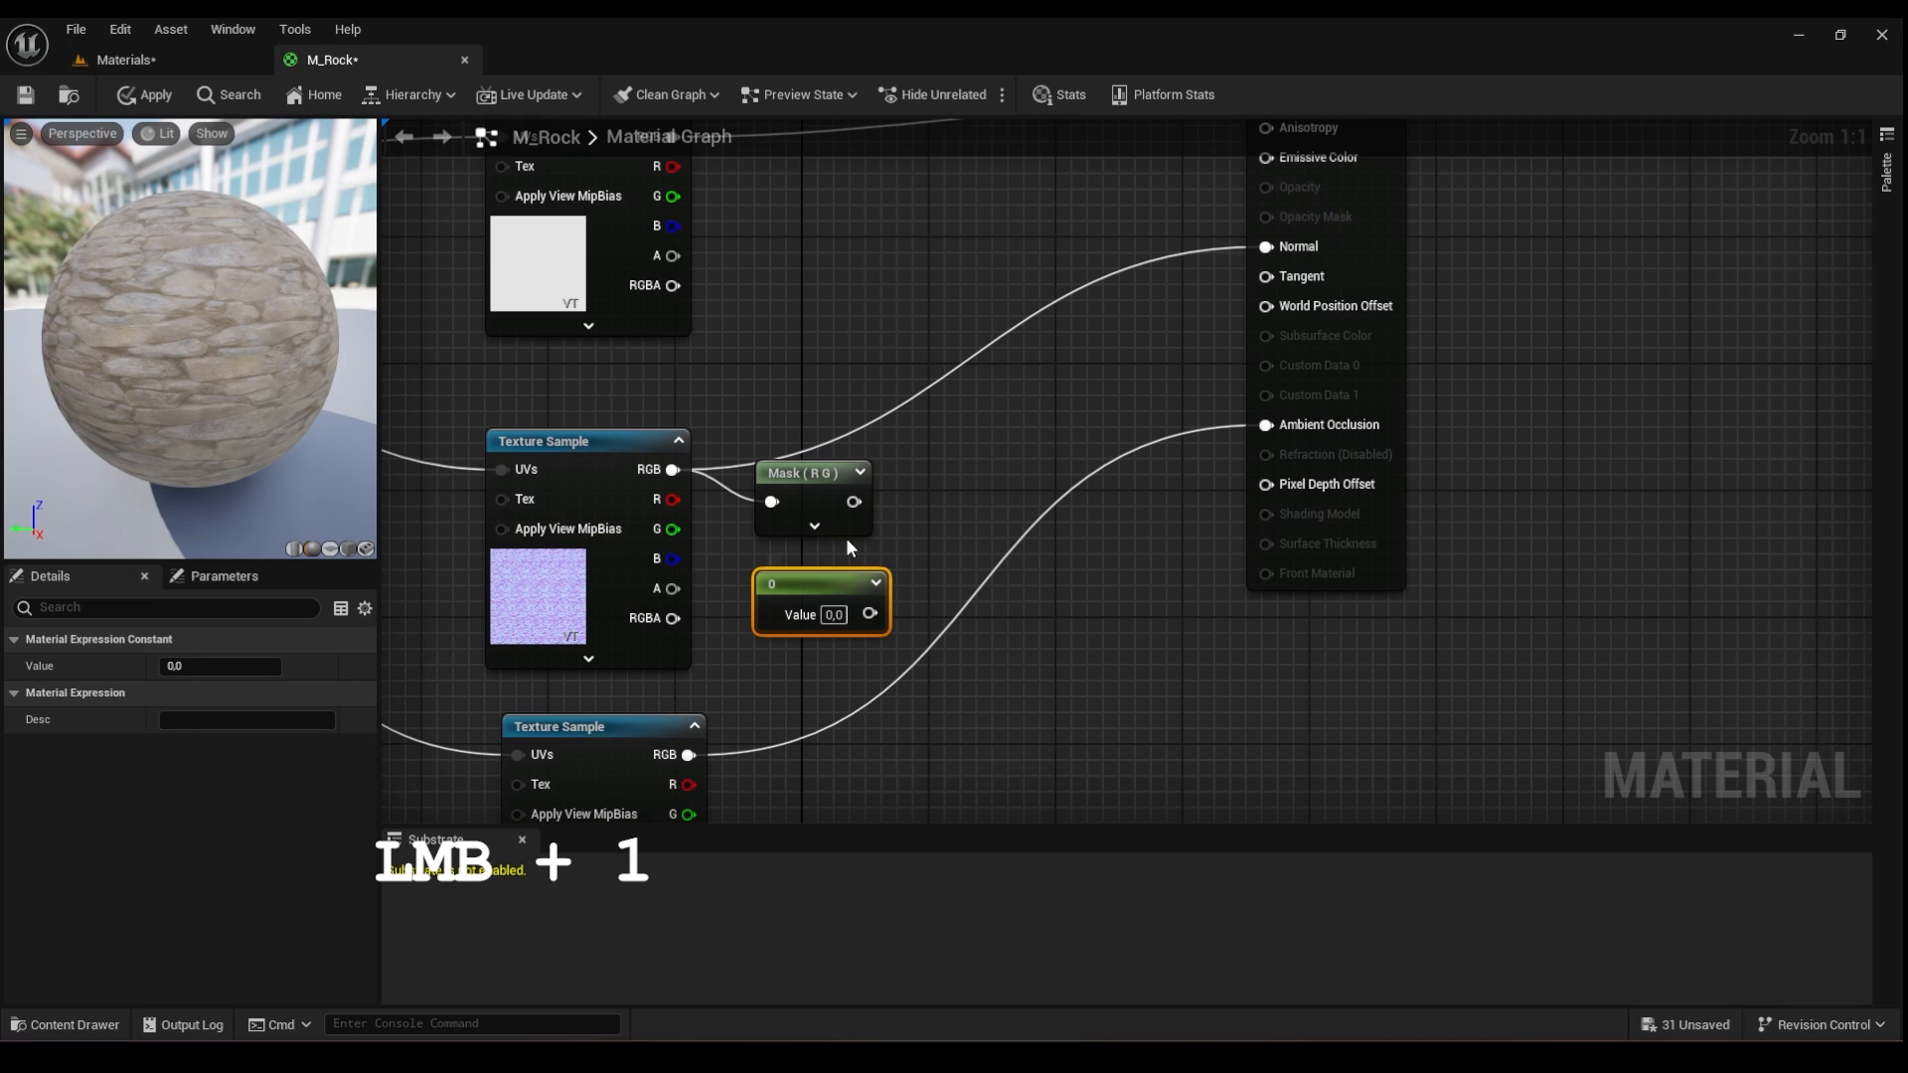
- Feed the Mask (R G) output into input A of a new Multiply node and the constant into its B input
left_click_drag(852, 502, 944, 499)
key("m")
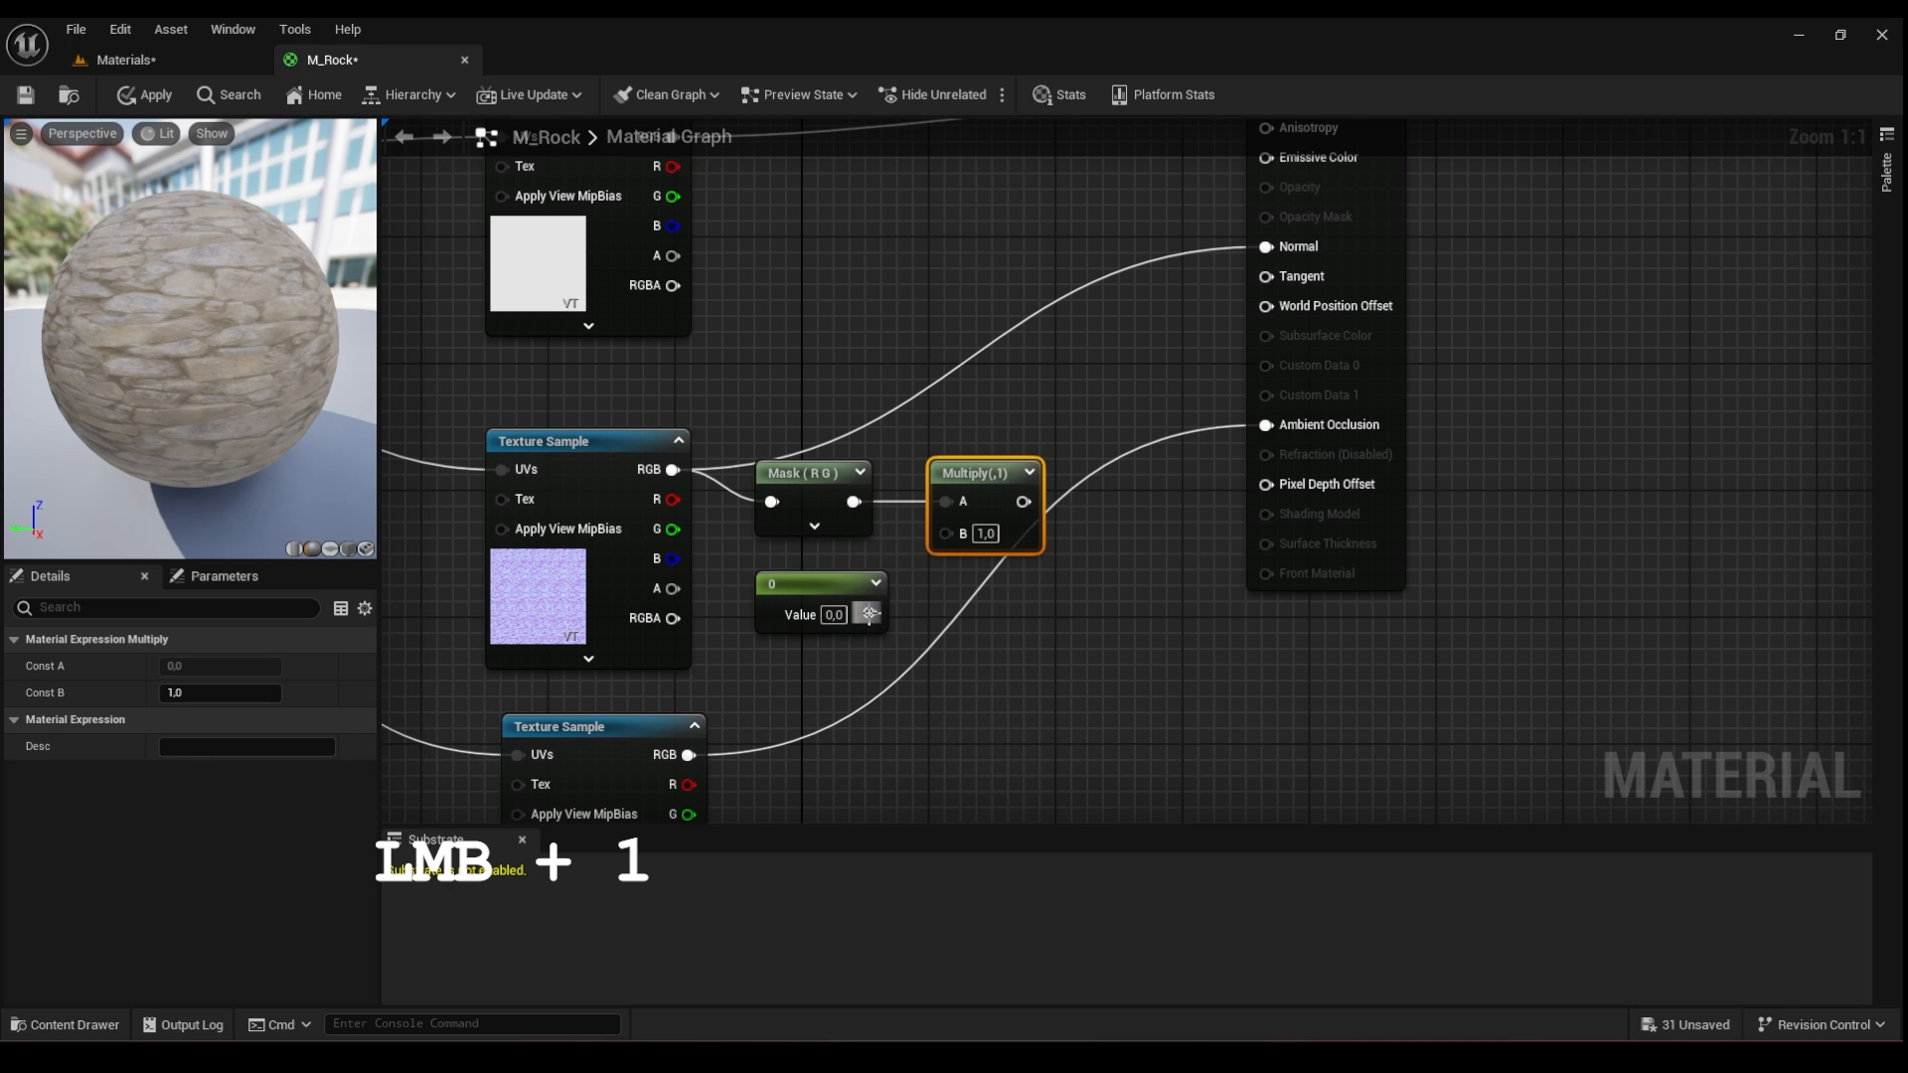
left_click_drag(867, 614, 946, 531)
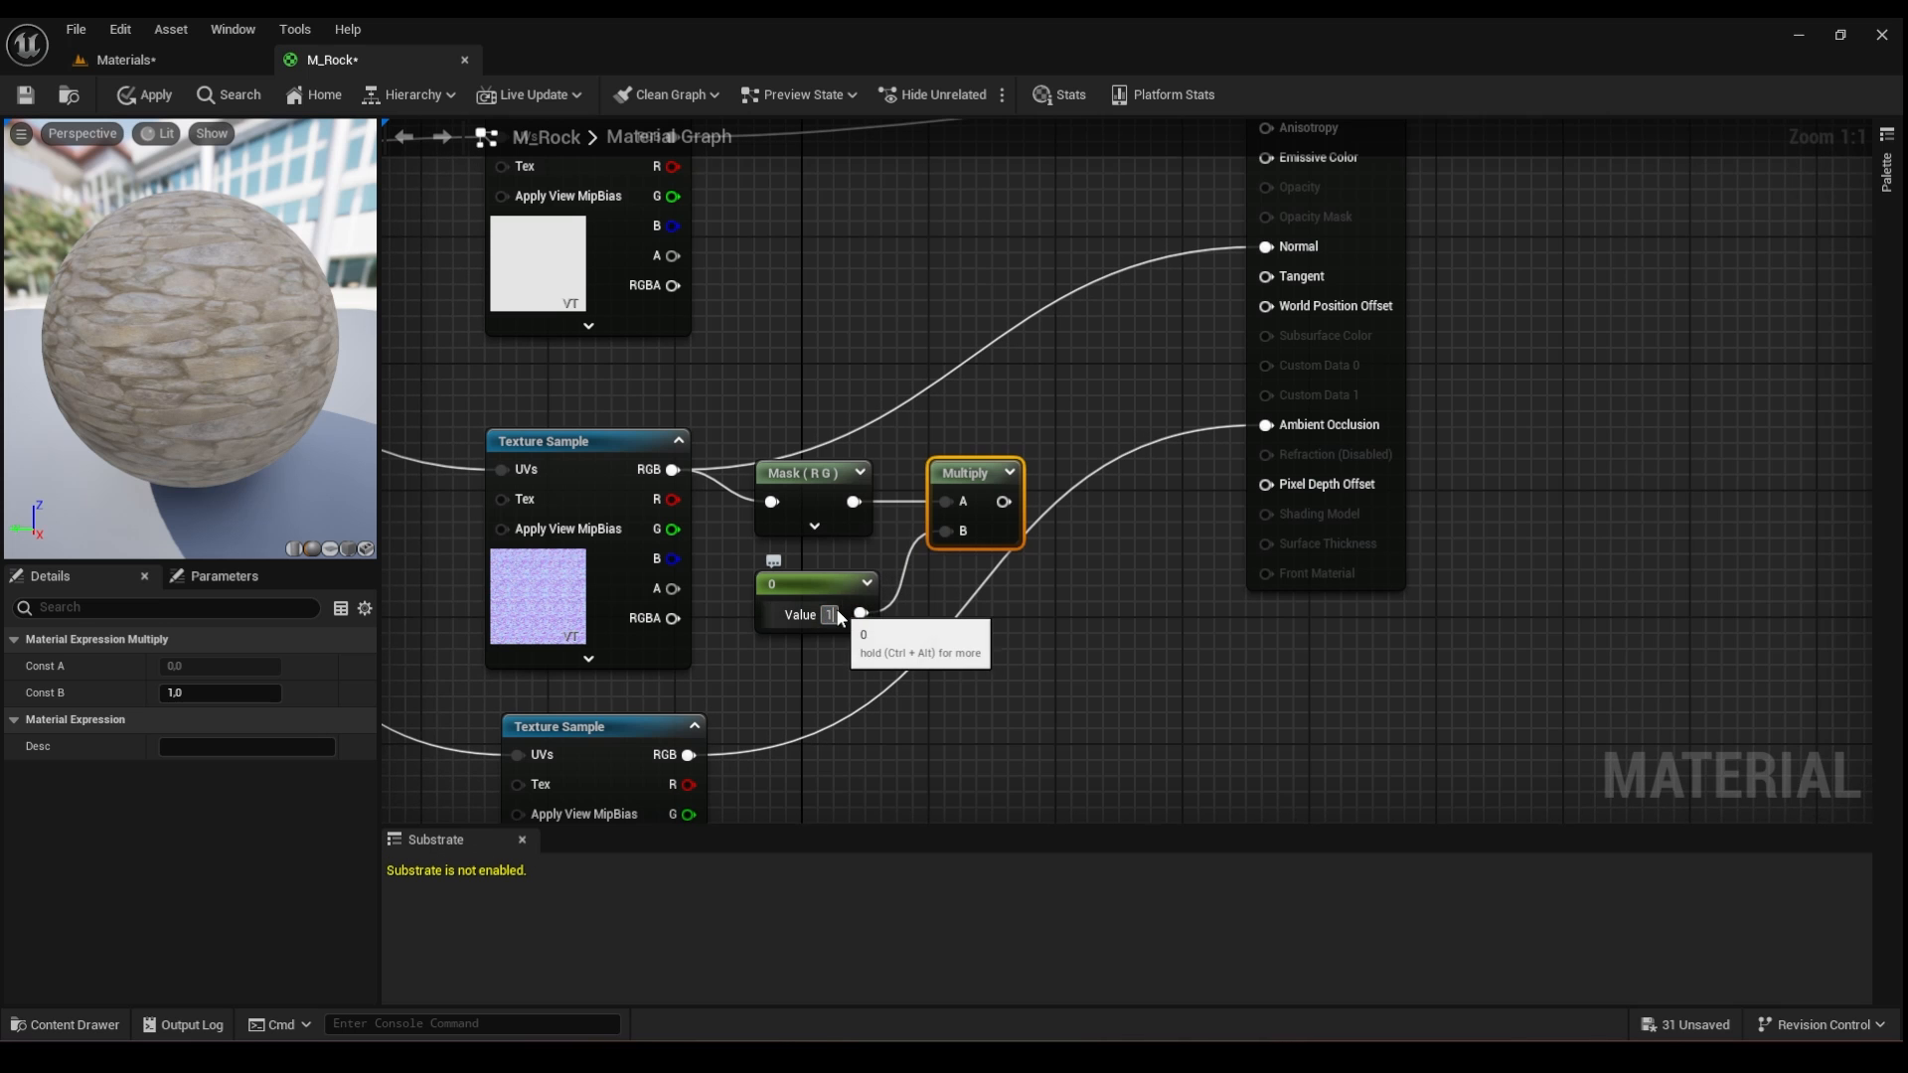
- Set the constant's value to 1 and move the node up, closer beneath the Mask (R G) node
left_click(837, 613)
type("1")
left_click(799, 644)
left_click_drag(825, 594, 825, 578)
- Add a second ComponentMask node fed by the normal texture sample's RGB output and place it below the constant
right_click_drag(916, 642, 788, 614)
right_click_drag(845, 657, 794, 627)
right_click_drag(889, 509, 867, 626)
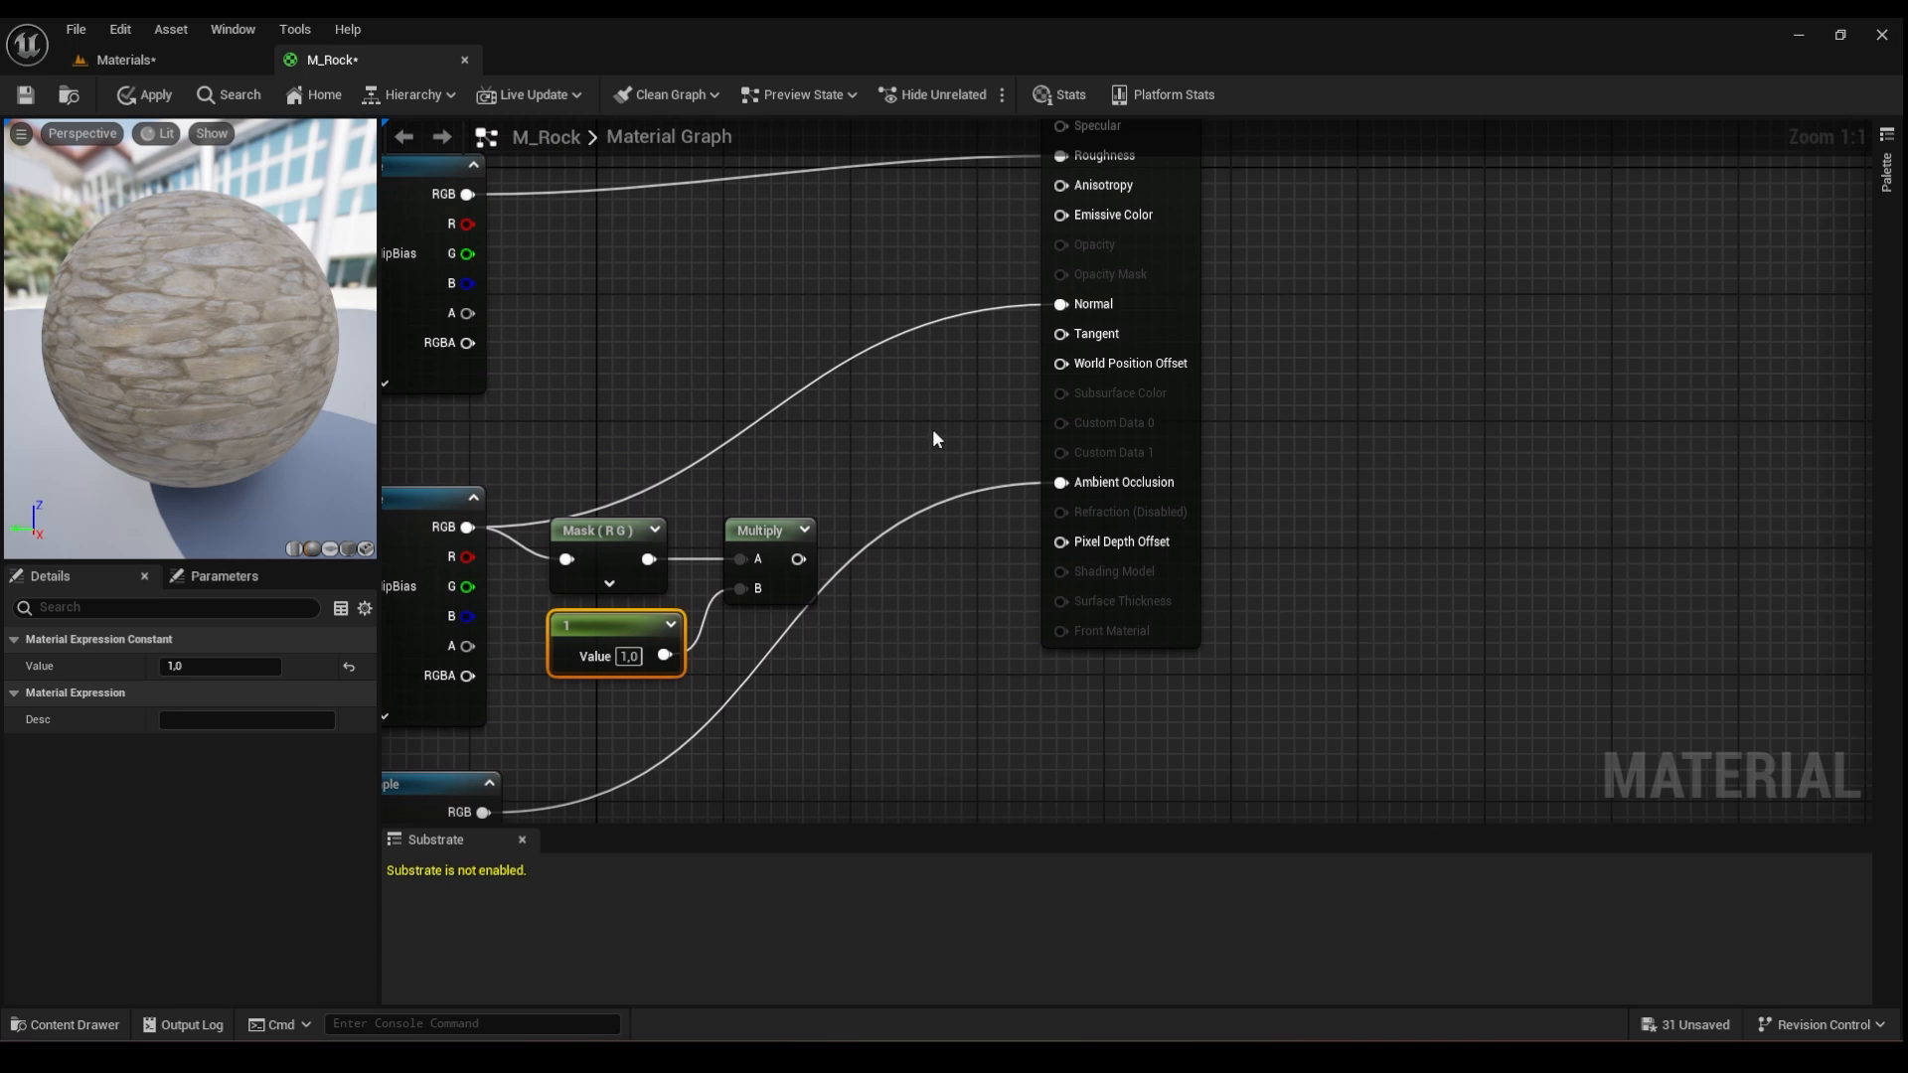
right_click_drag(1035, 329, 1043, 258)
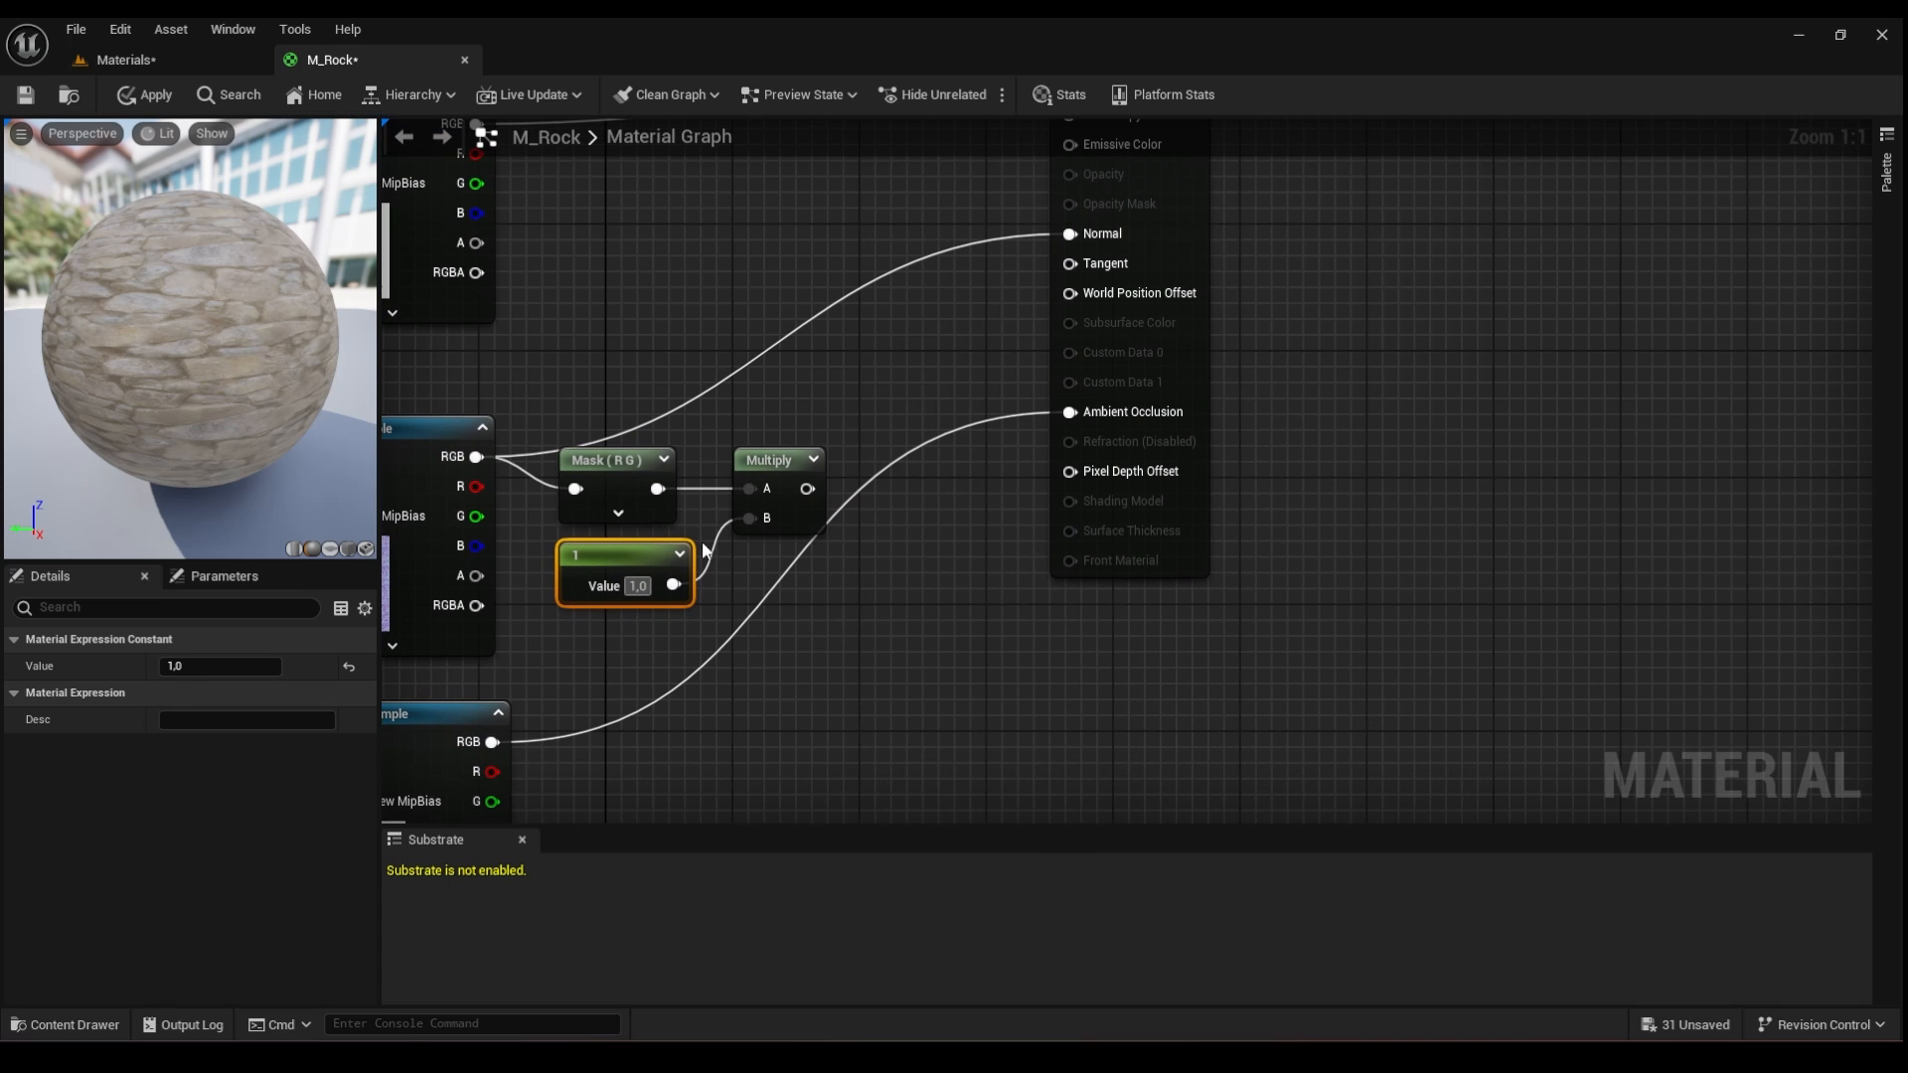
right_click_drag(734, 614, 816, 531)
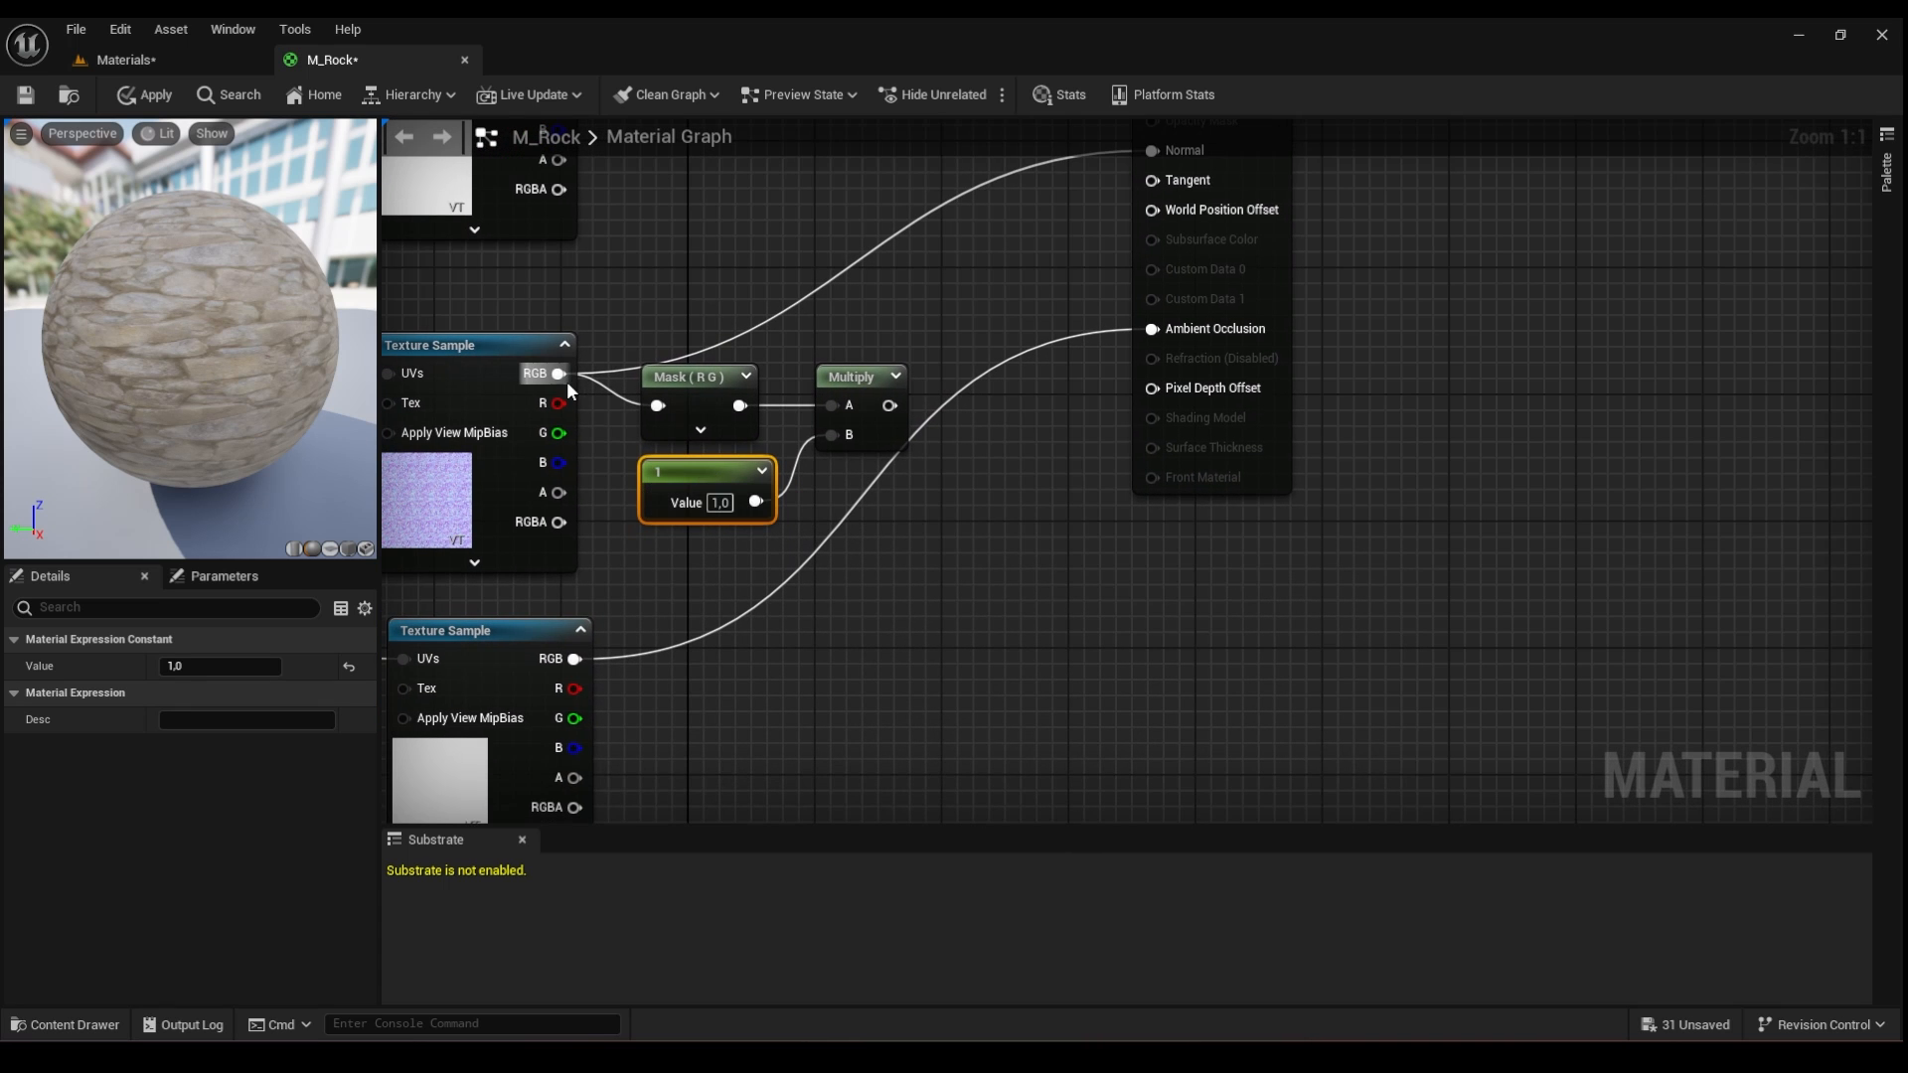
left_click_drag(567, 380, 766, 600)
type("c")
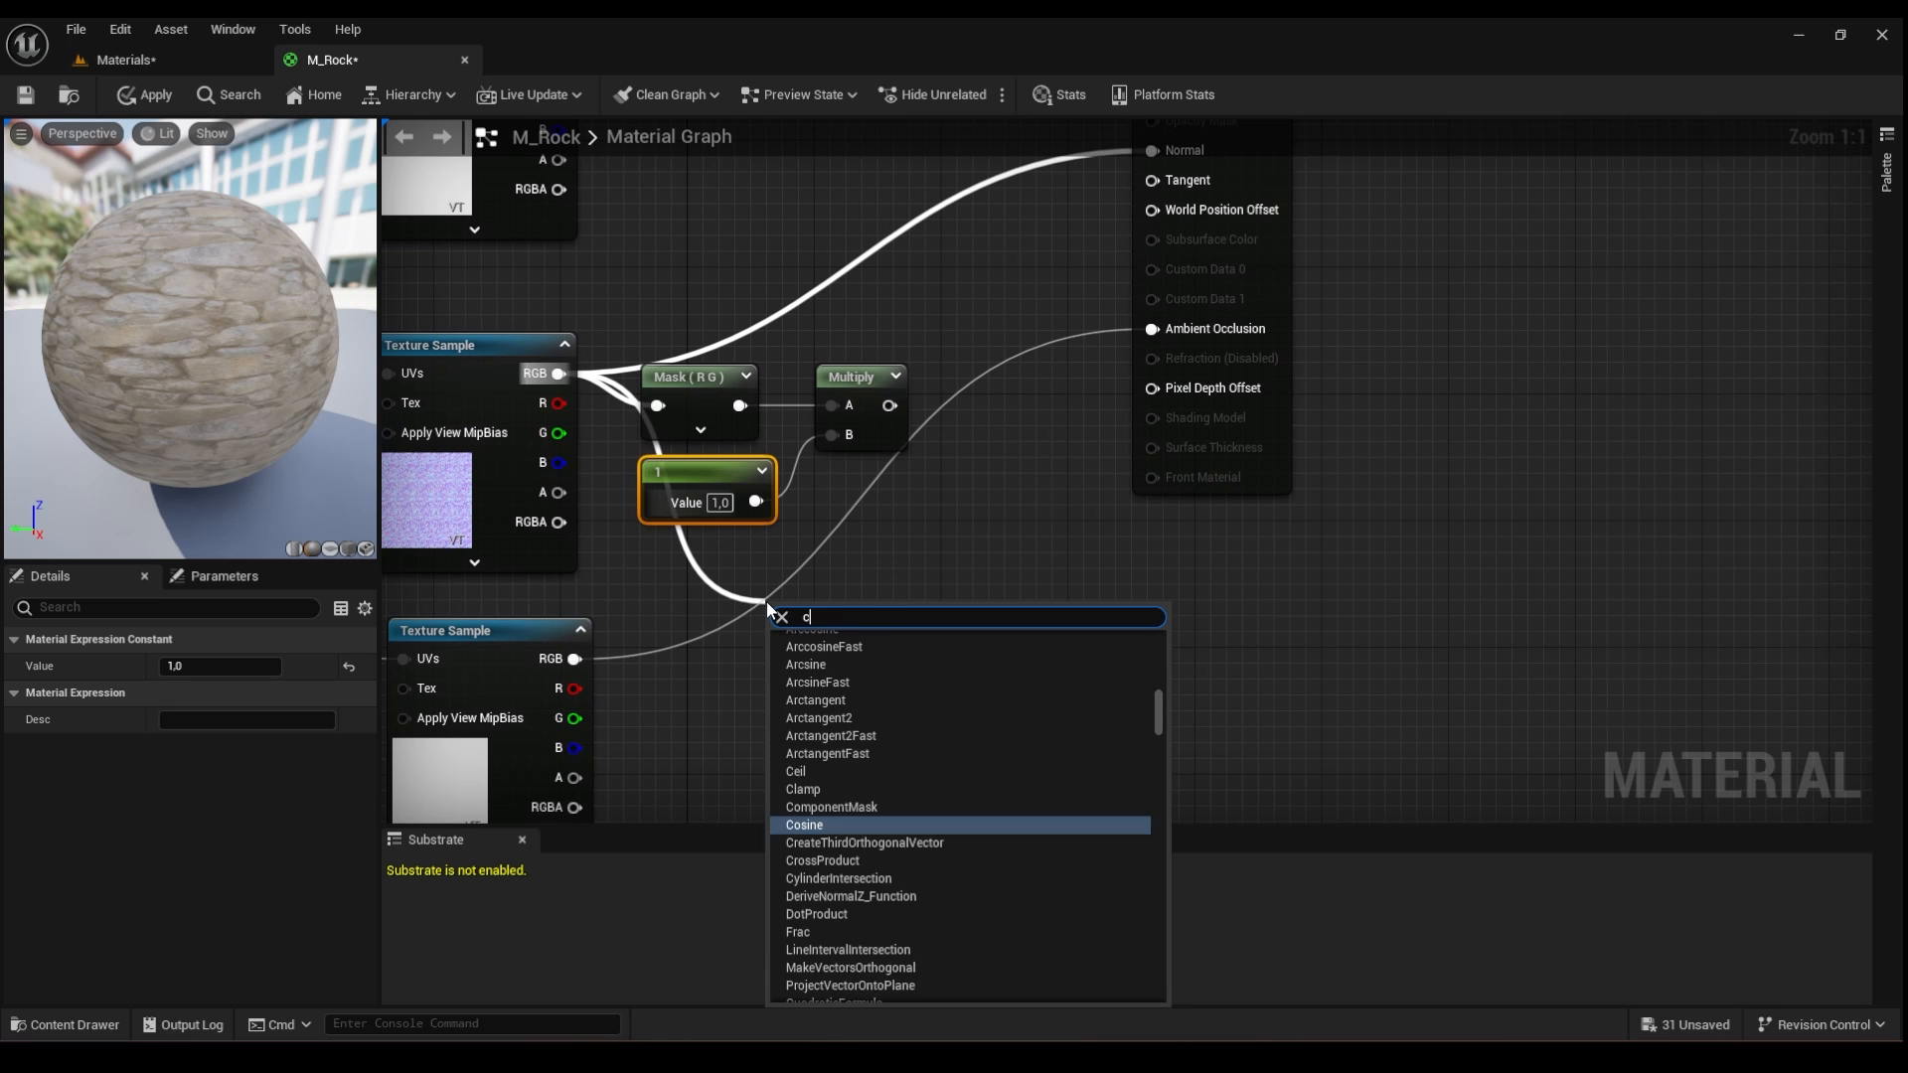
type("ompon")
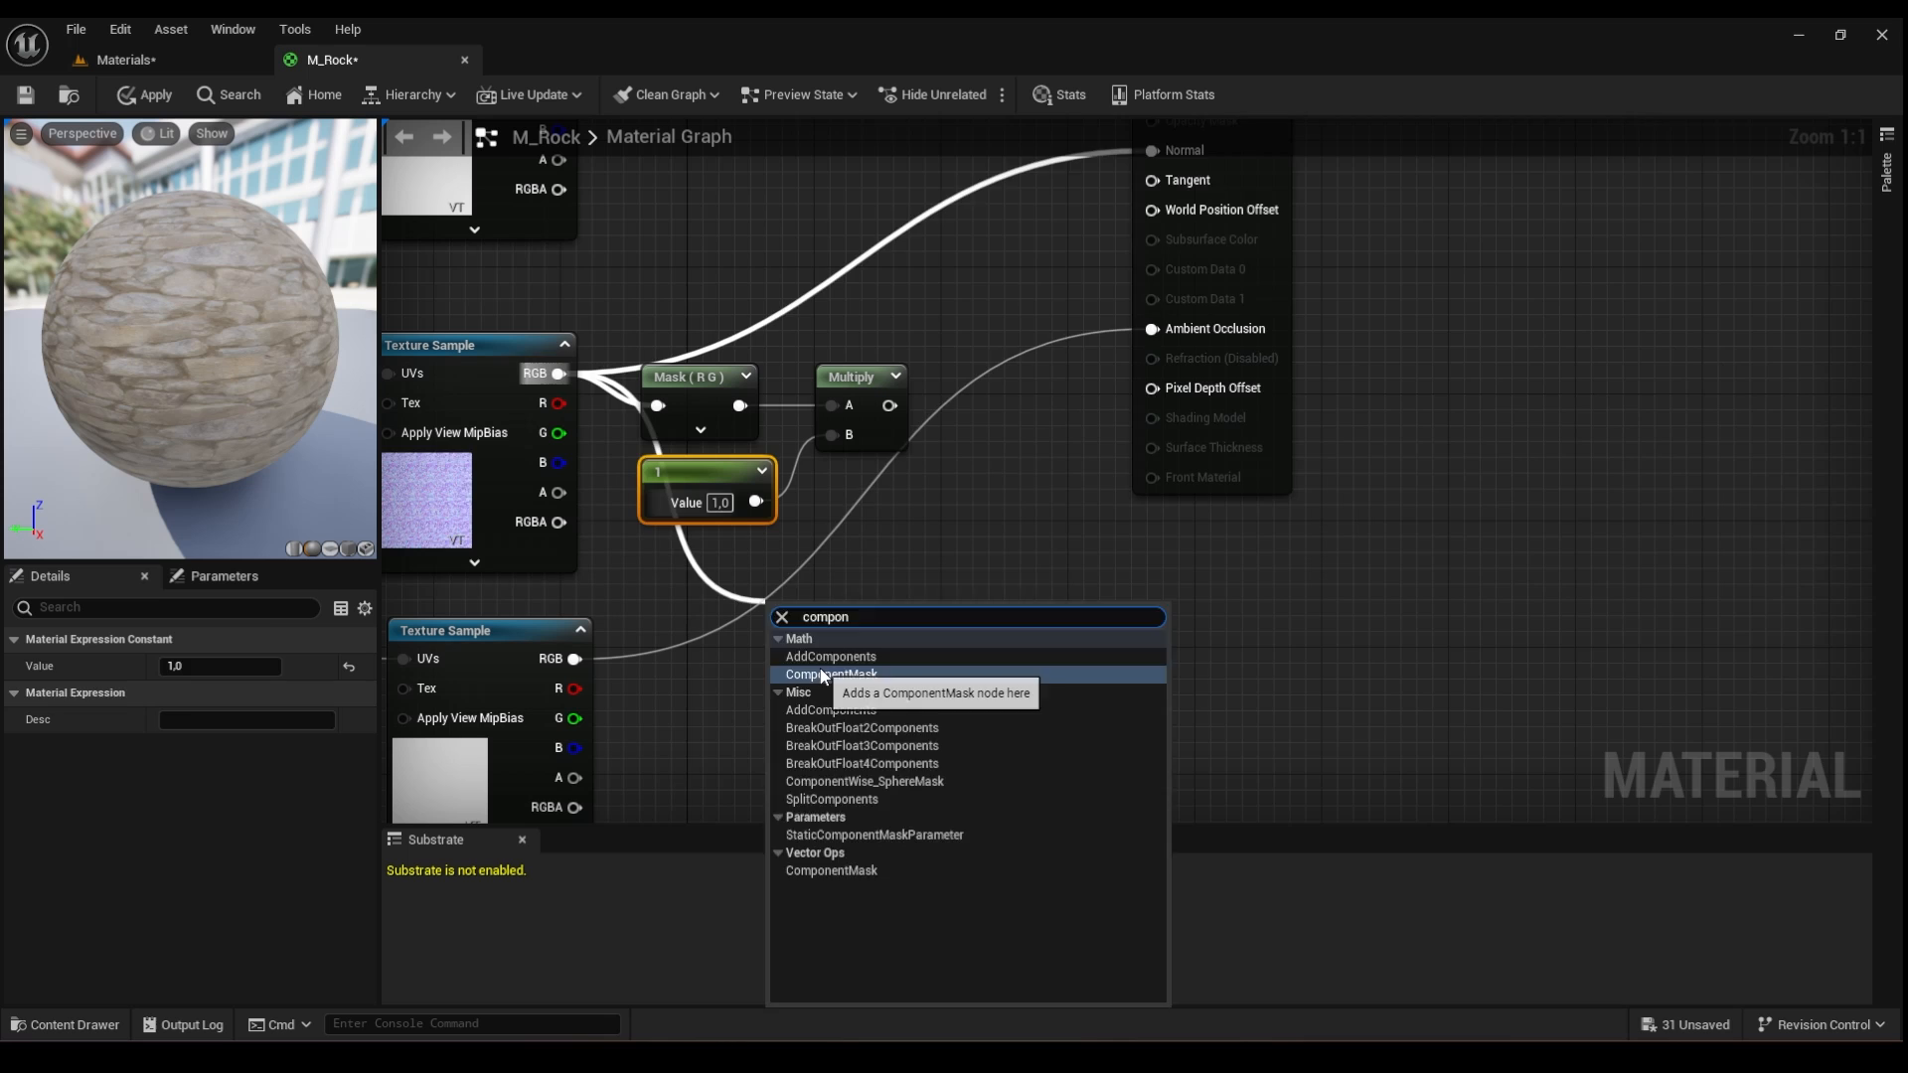
left_click(795, 674)
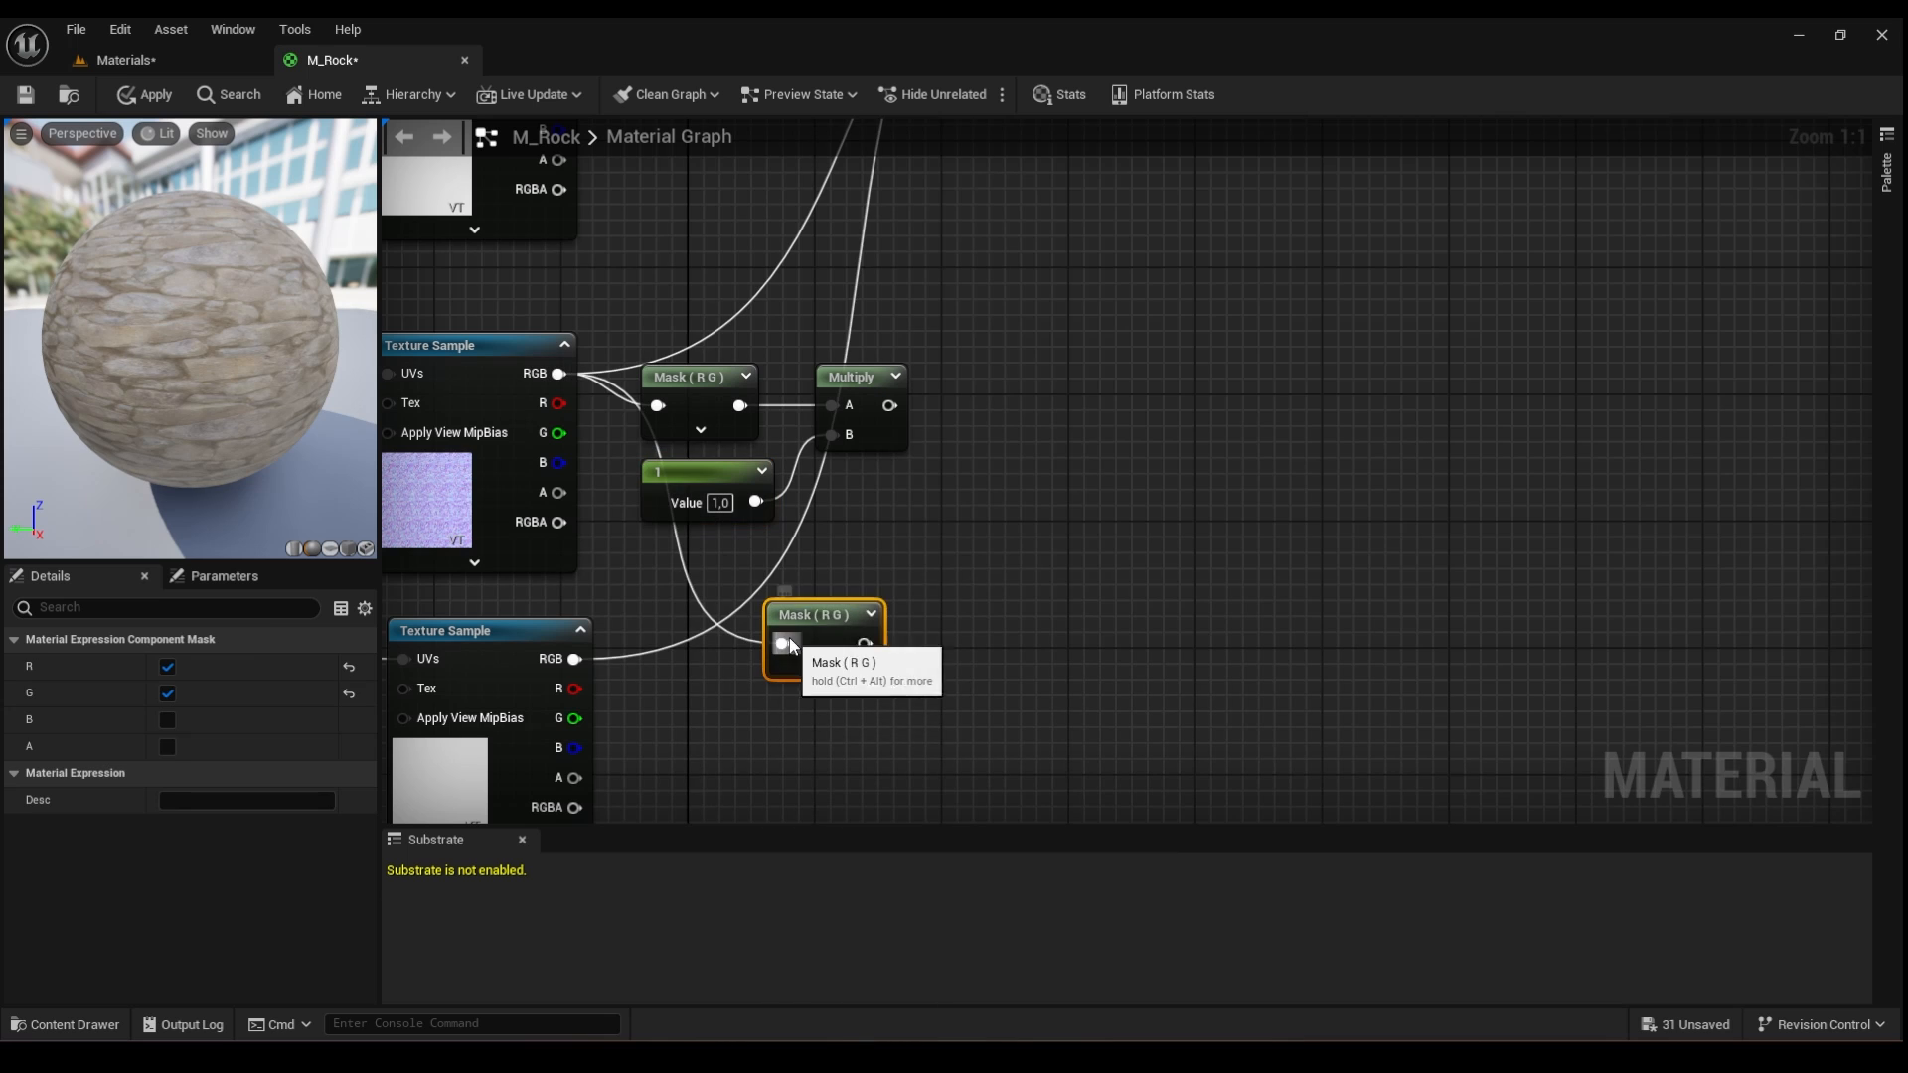
left_click_drag(792, 646, 668, 598)
- Restrict the second mask to the B channel only, turning off R and G, and collapse its options
left_click(700, 620)
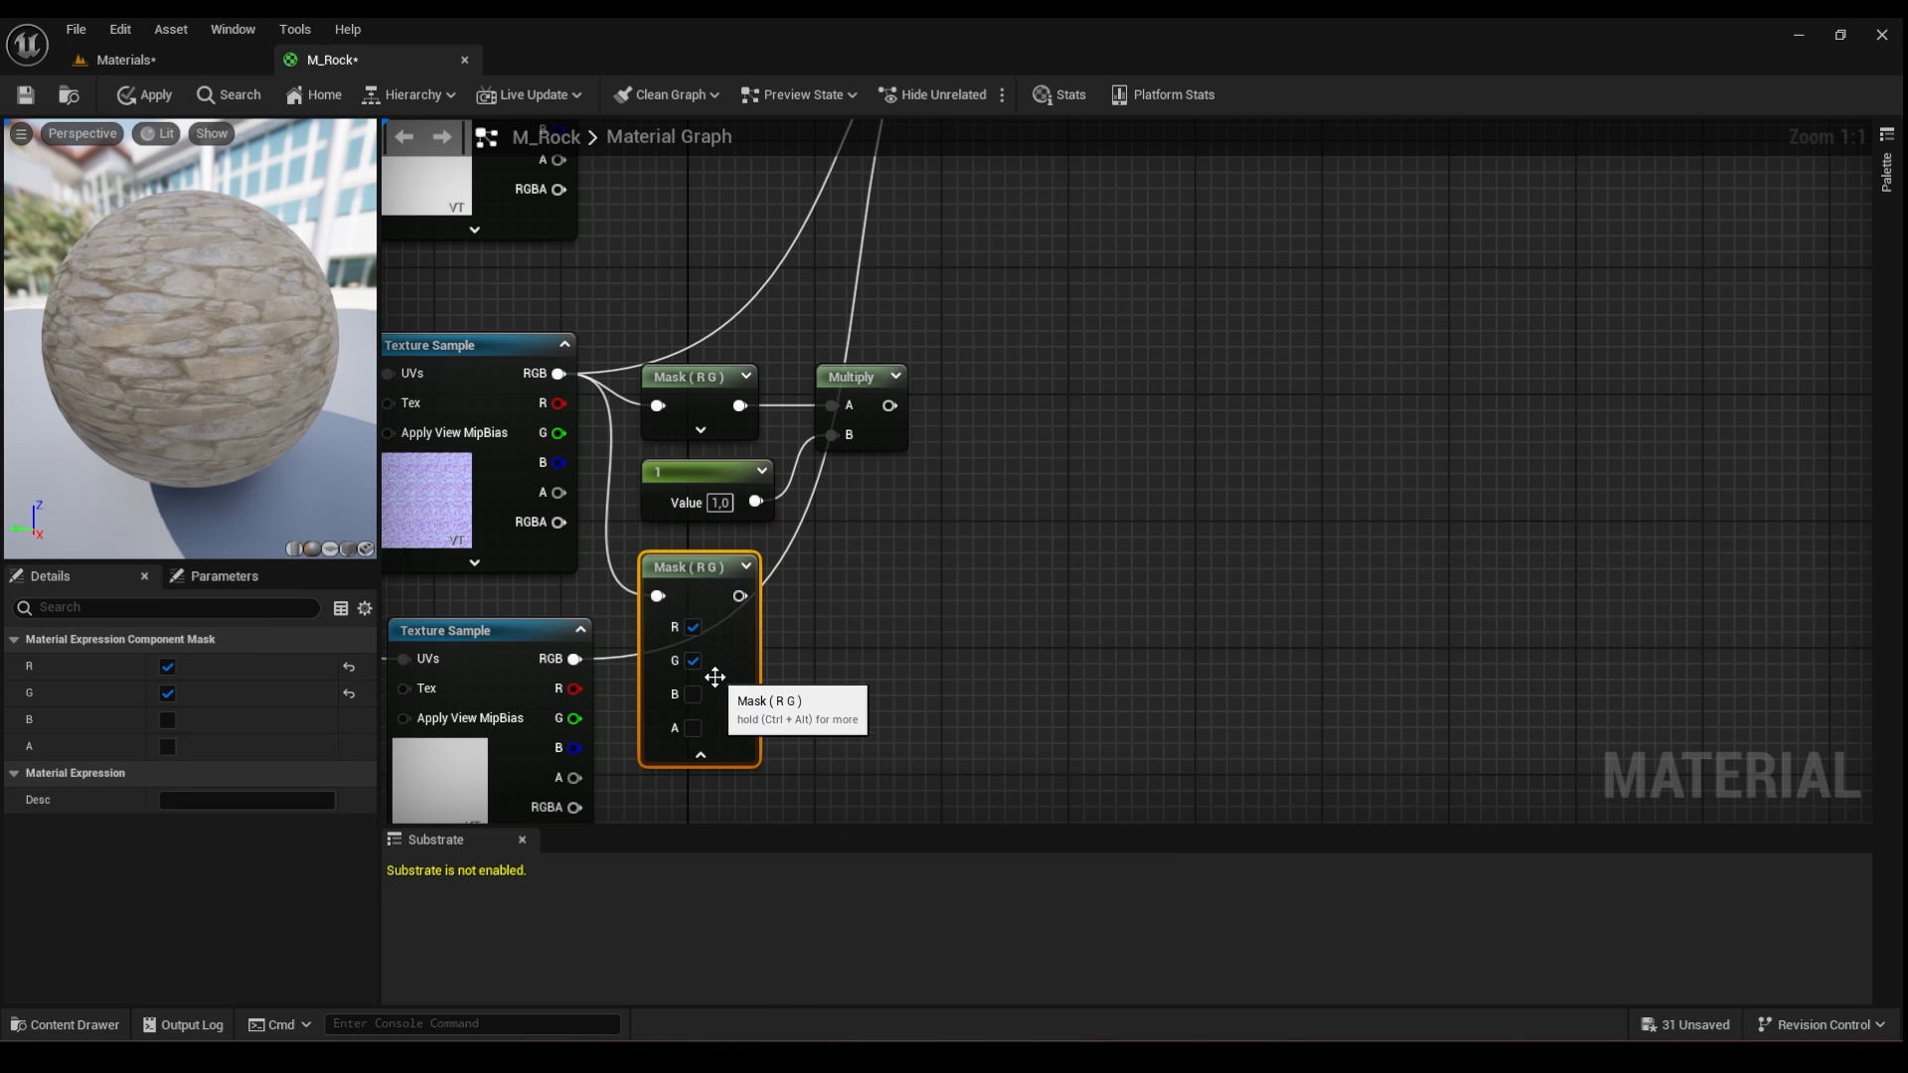
left_click(692, 627)
left_click(692, 661)
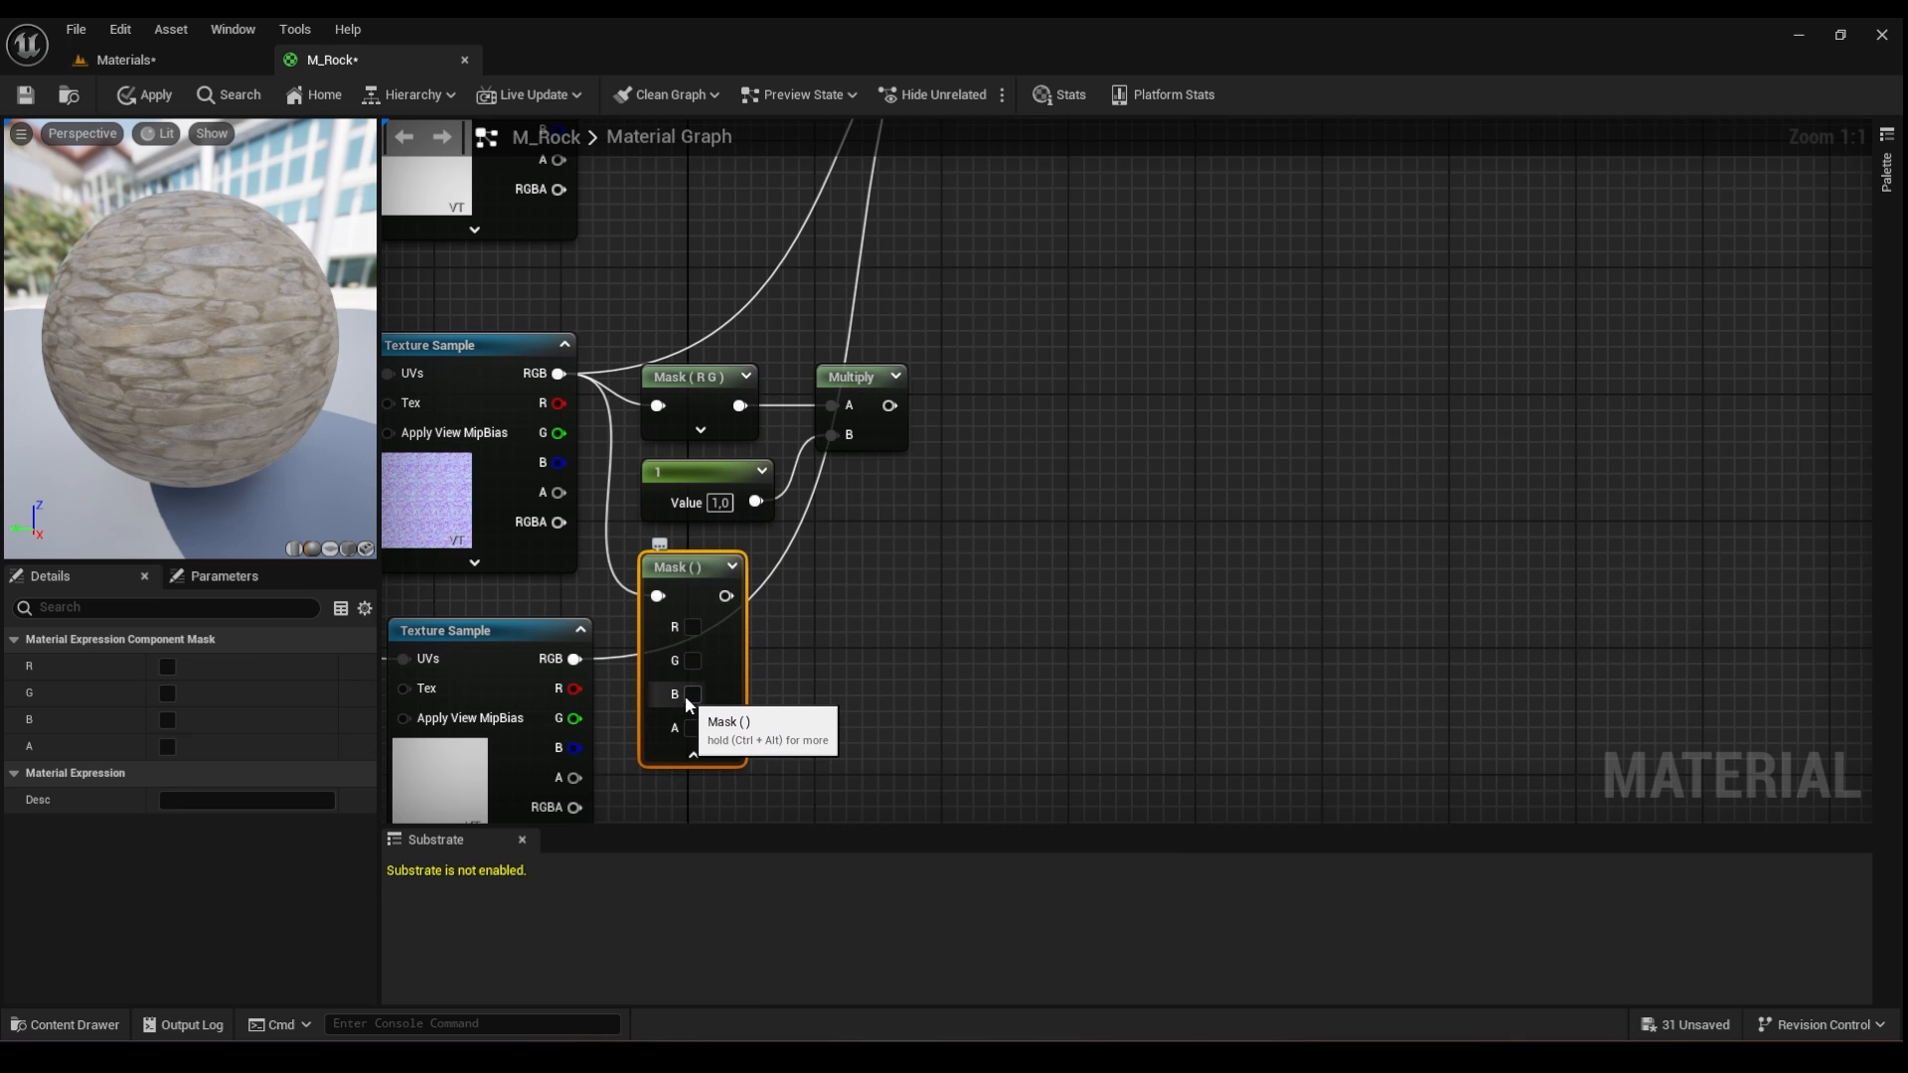
left_click(684, 695)
left_click(693, 755)
- Add an Append node that takes the Multiply output as its A input
right_click_drag(861, 674, 807, 776)
right_click_drag(914, 575, 774, 583)
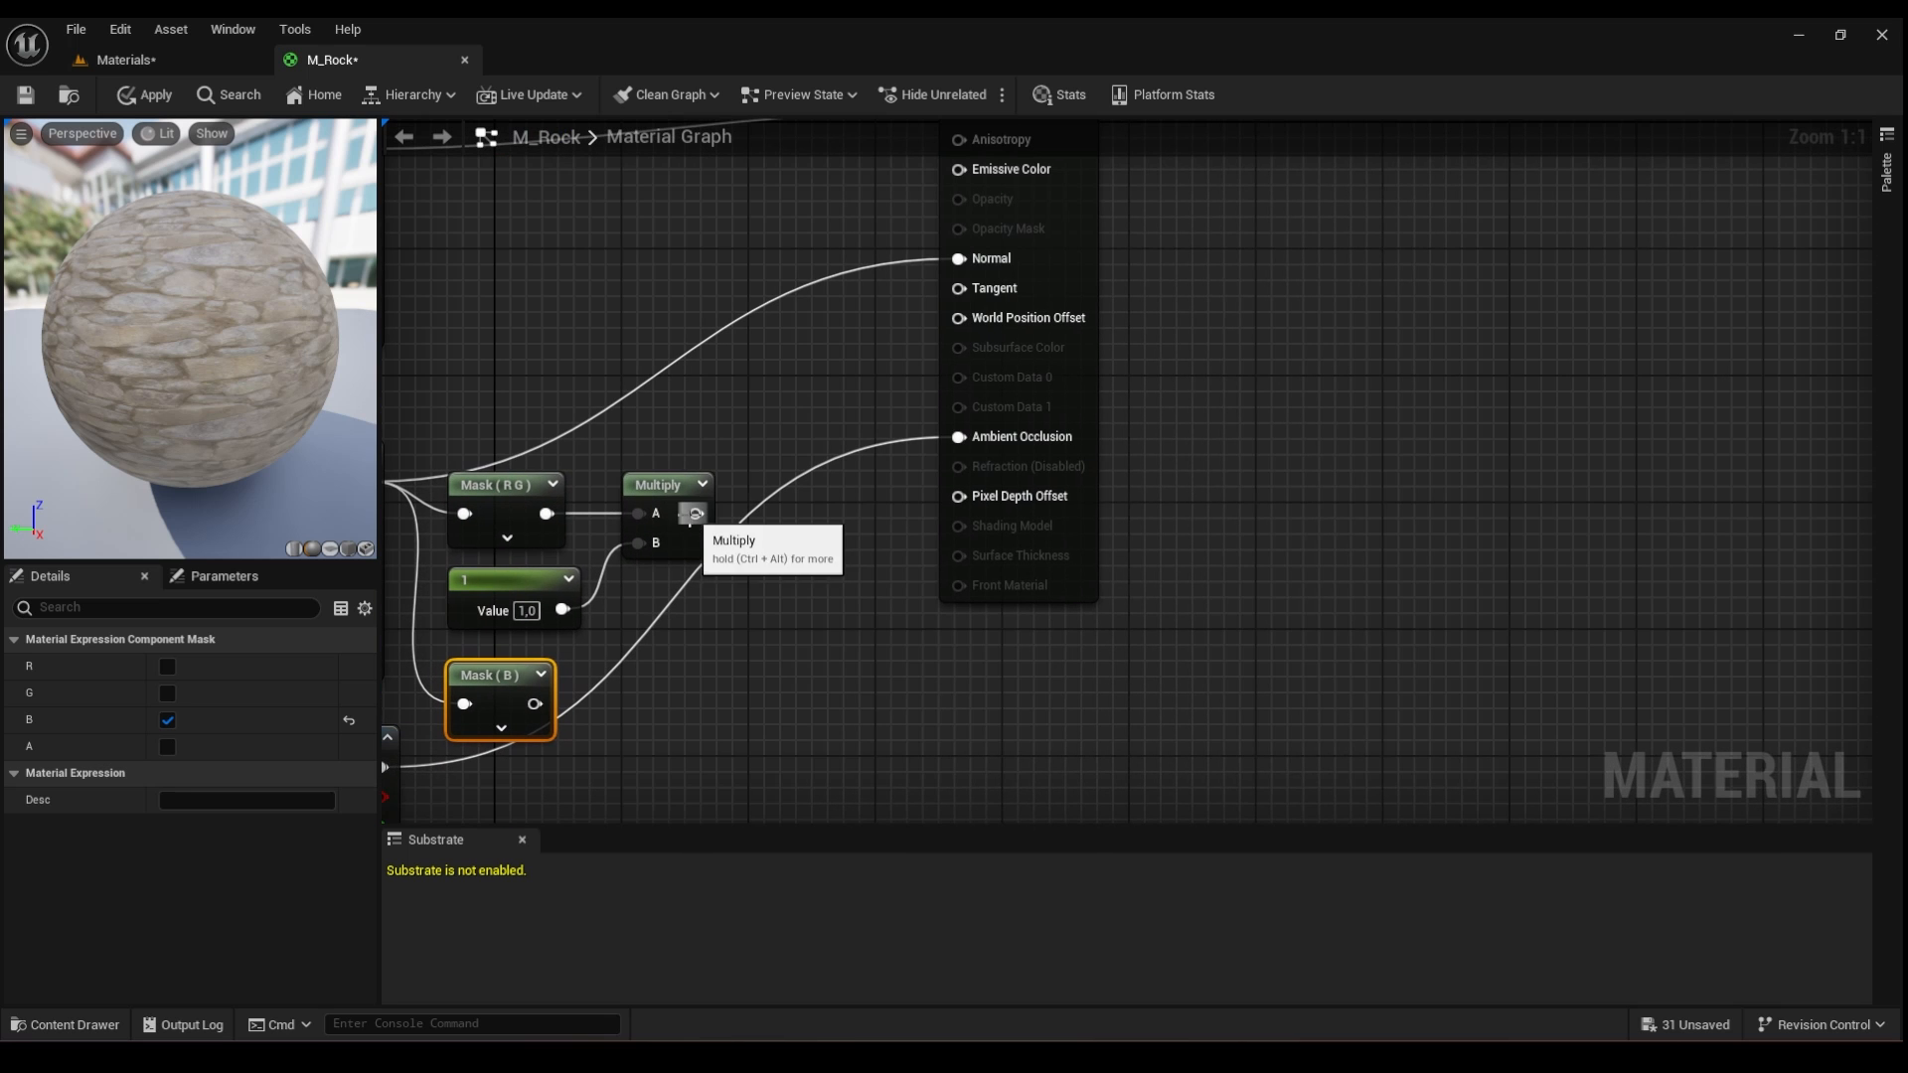
left_click_drag(695, 513, 837, 513)
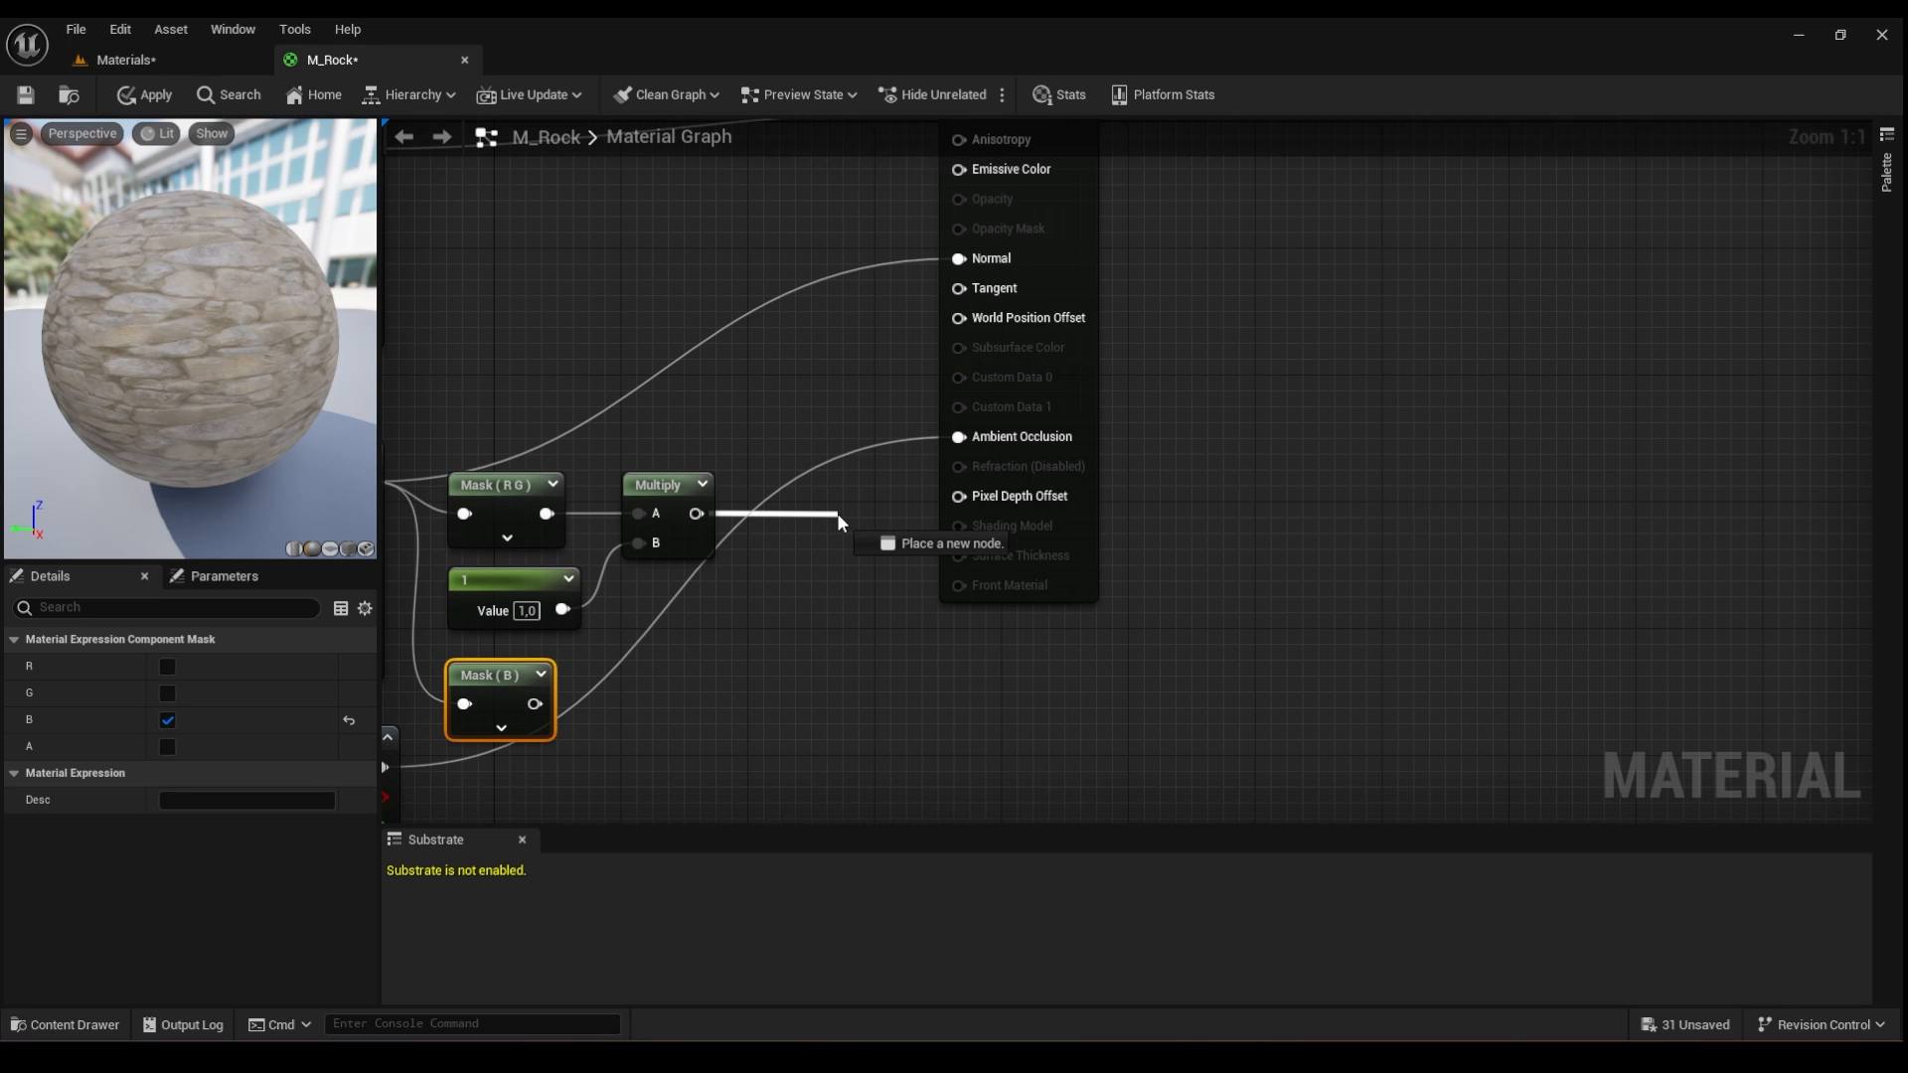
left_click_drag(837, 512, 837, 513)
type("mul")
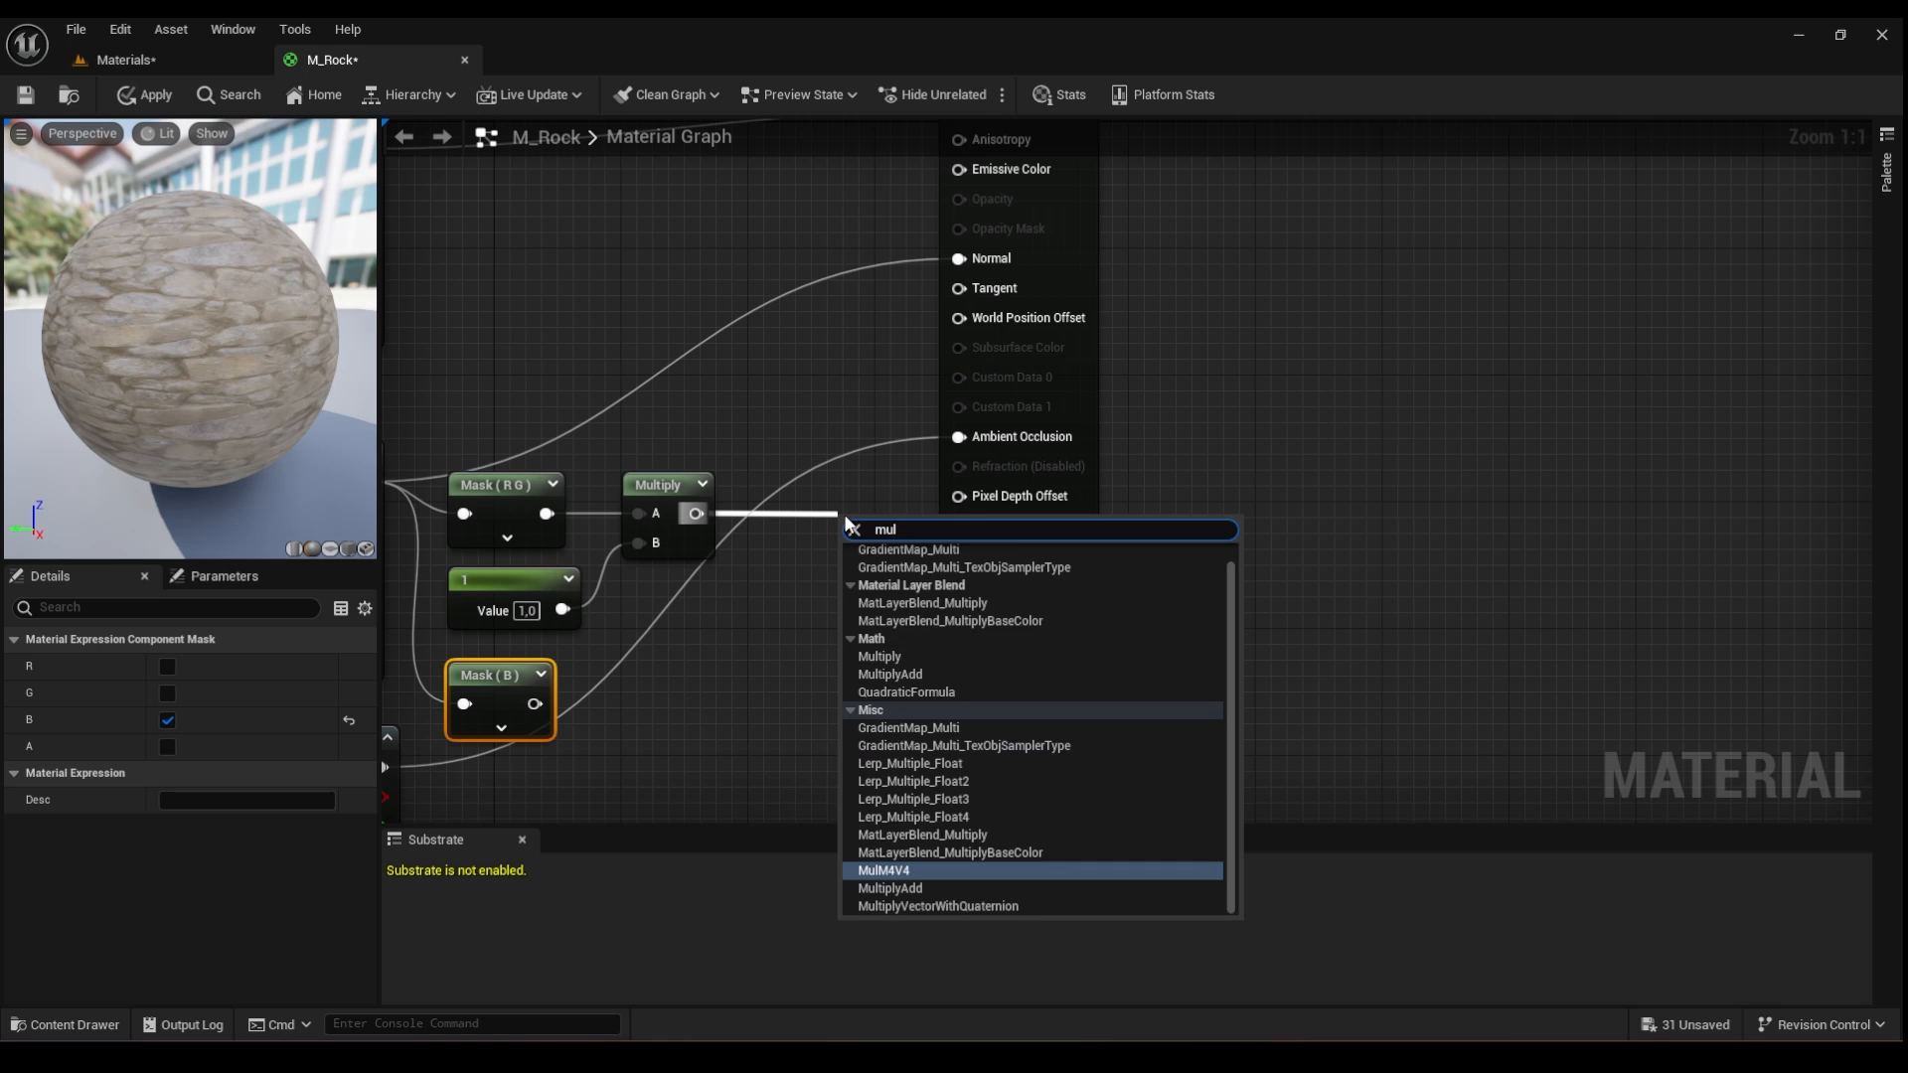
key("BackSpace")
key("BackSpace")
key("BackSpace")
type("append")
left_click(866, 567)
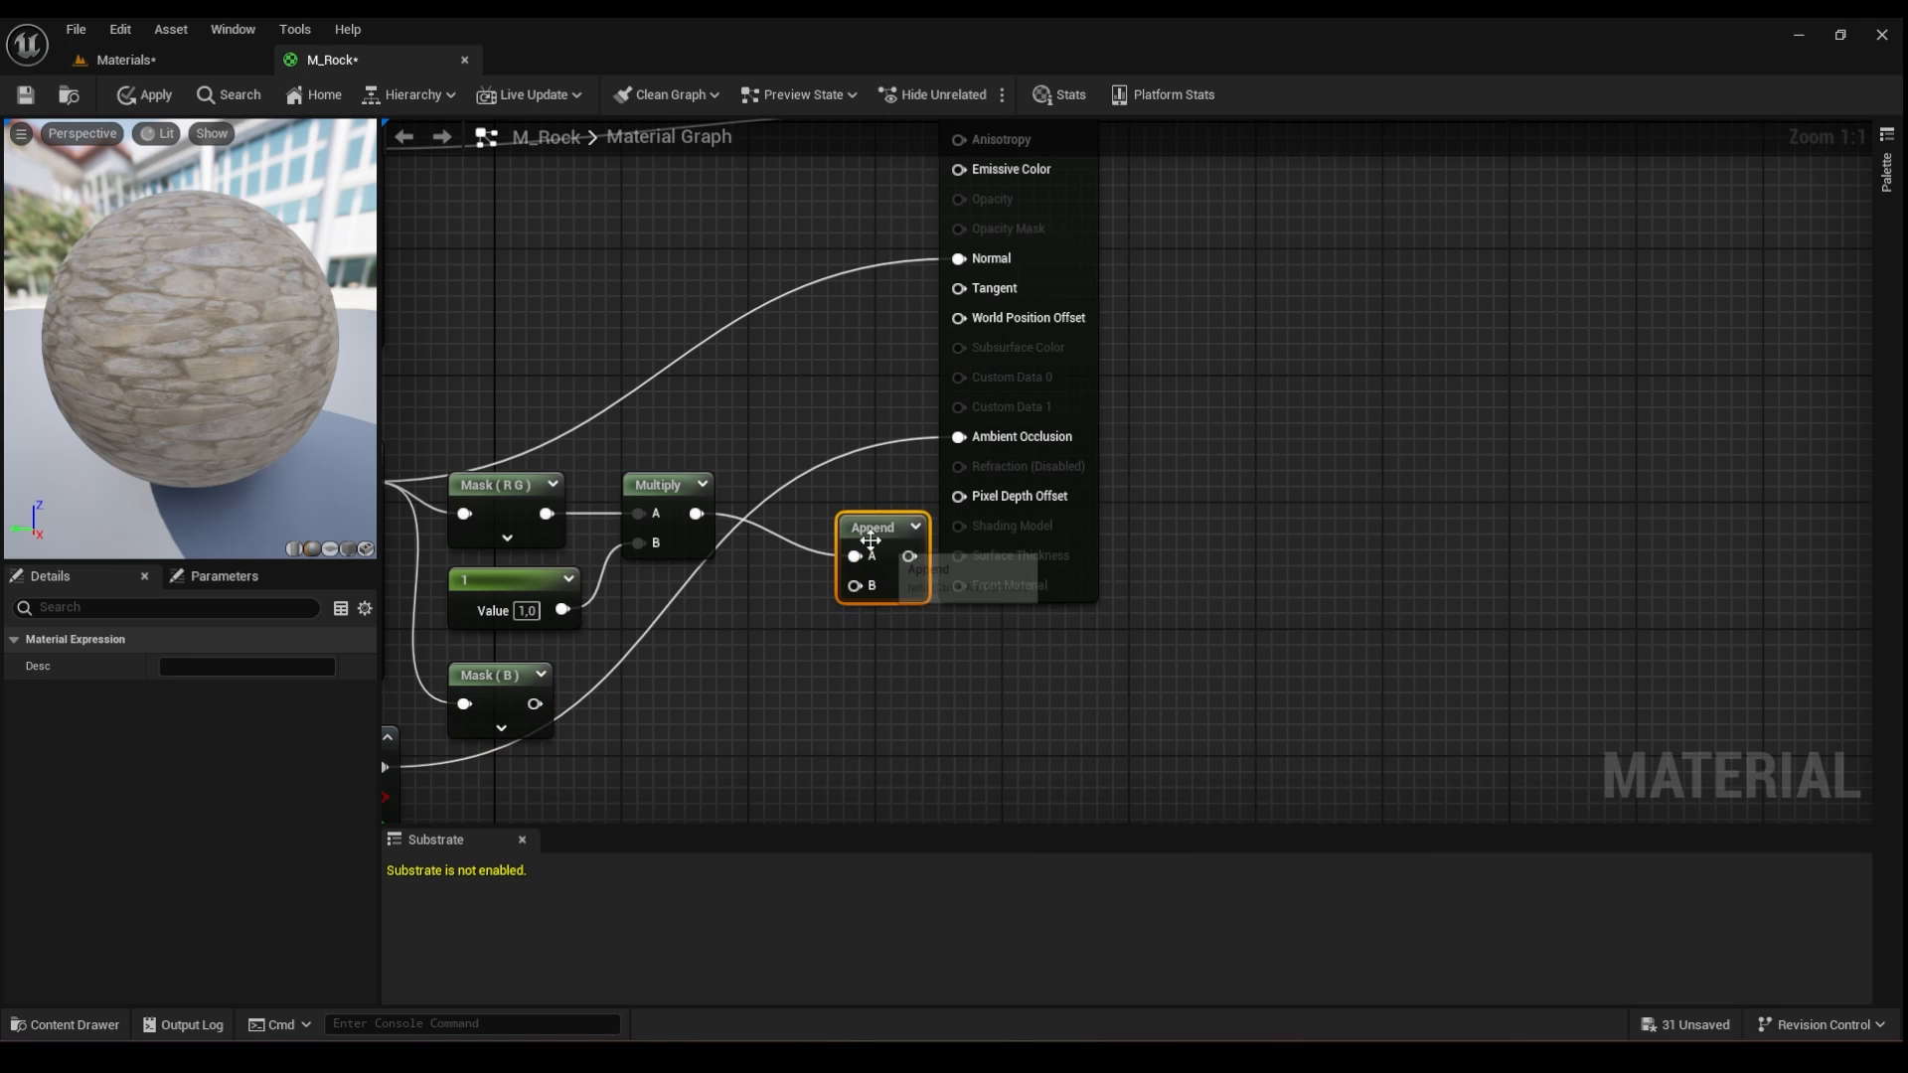
- Connect the Mask (B) output to the Append node's B input and the Append output to M_Rock's Normal input
left_click_drag(535, 704, 815, 560)
right_click_drag(843, 562, 735, 684)
left_click_drag(760, 652, 851, 382)
scroll(810, 447, "down", 3)
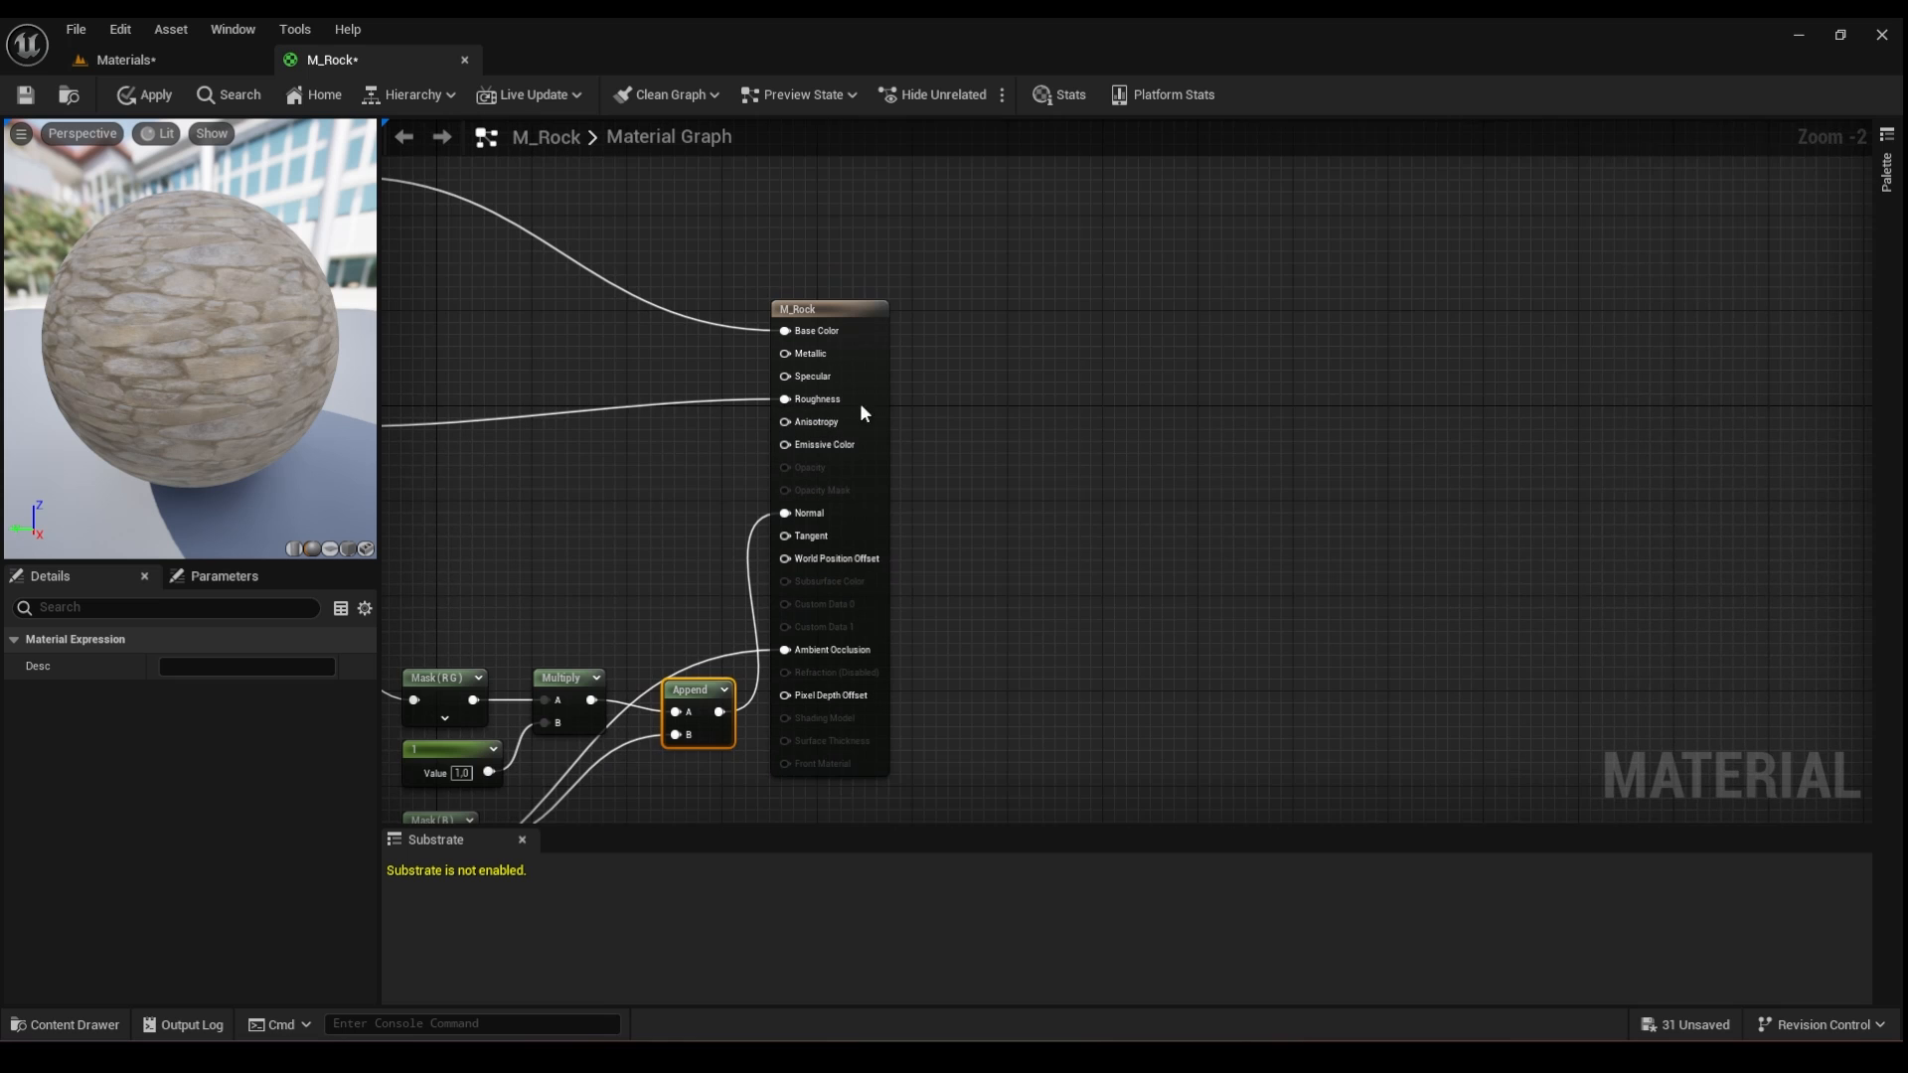
- Move the M_Rock result node farther to the right, leaving more room beside the Append node
right_click_drag(653, 484, 903, 329)
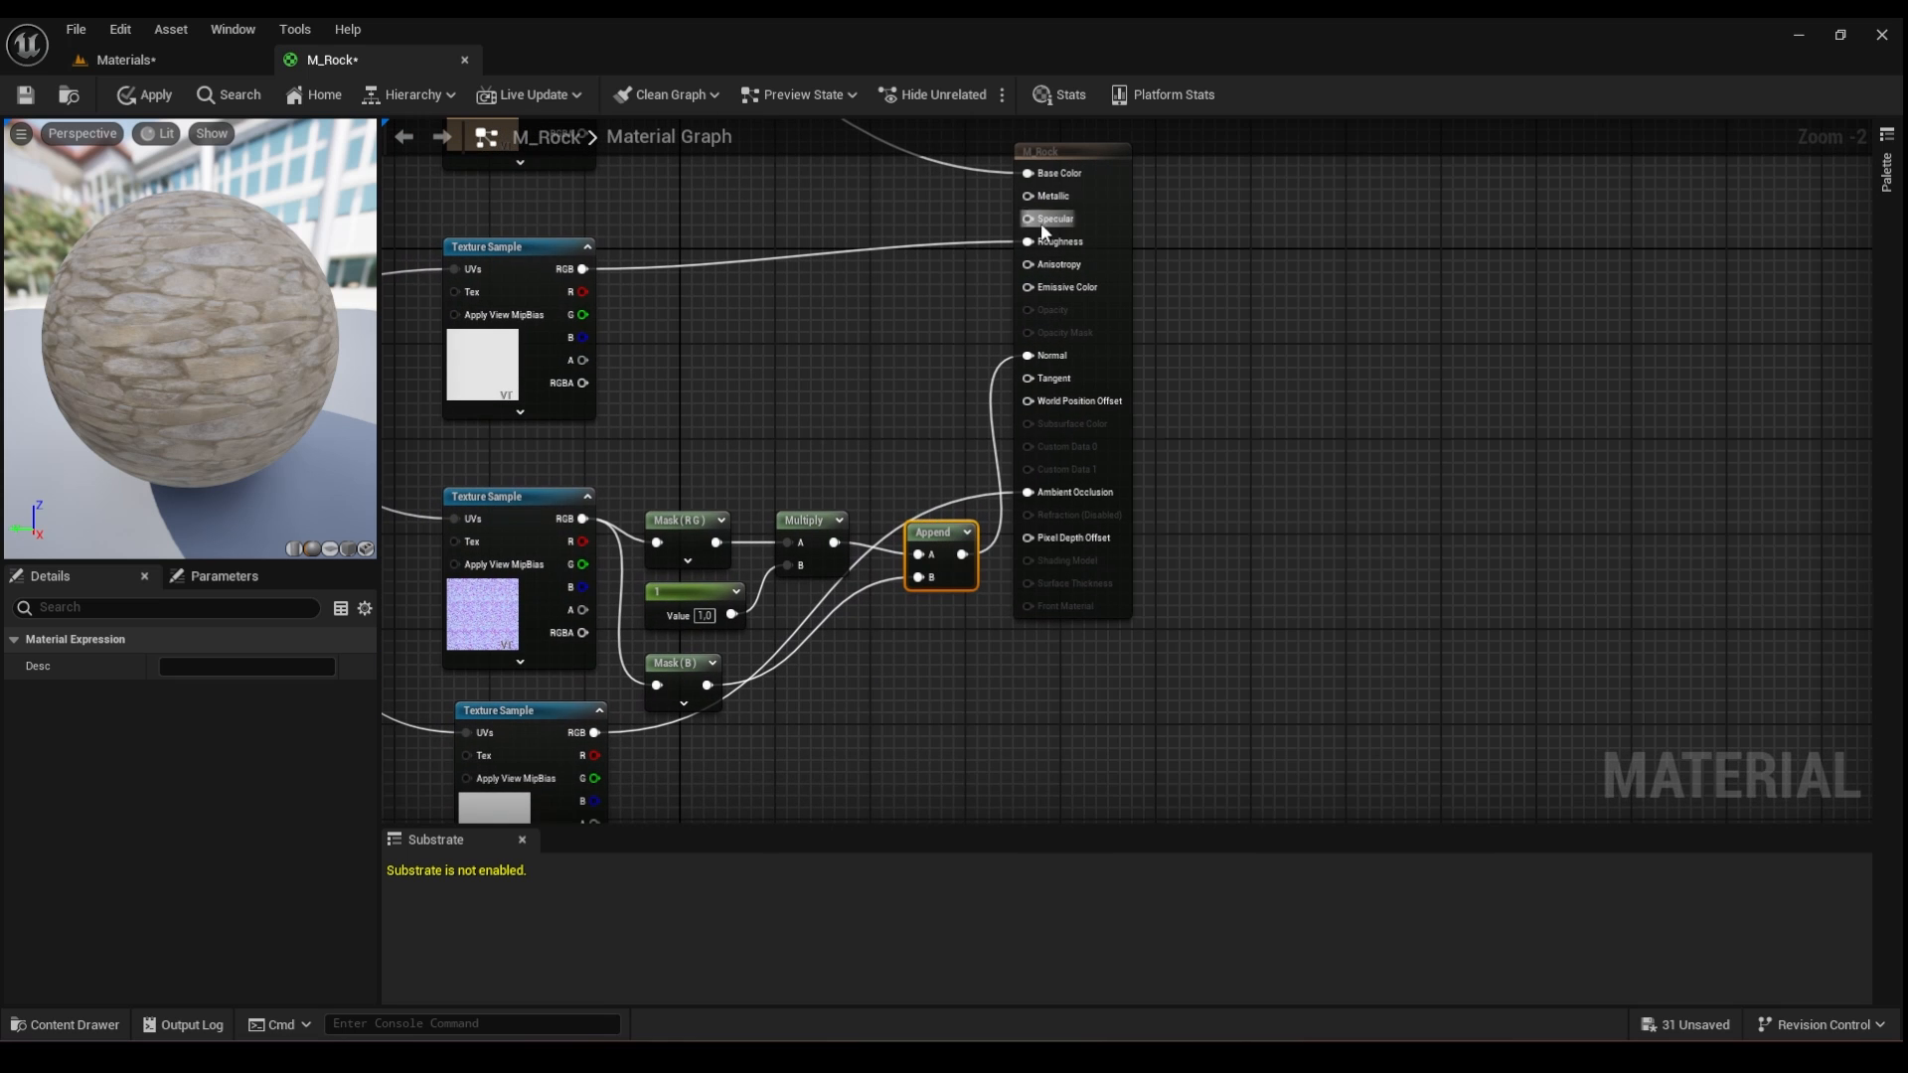
right_click_drag(1148, 235, 1118, 381)
left_click_drag(1054, 297, 1197, 297)
right_click_drag(1197, 298, 1228, 155)
- Raise the normal-control nodes, including Mask (B), clear of the ambient occlusion wire and nudge the M_Rock node slightly
left_click_drag(1028, 478, 685, 609)
left_click_drag(694, 535, 705, 428)
left_click_drag(684, 667, 697, 561)
right_click_drag(860, 580, 801, 689)
right_click_drag(997, 454, 1131, 504)
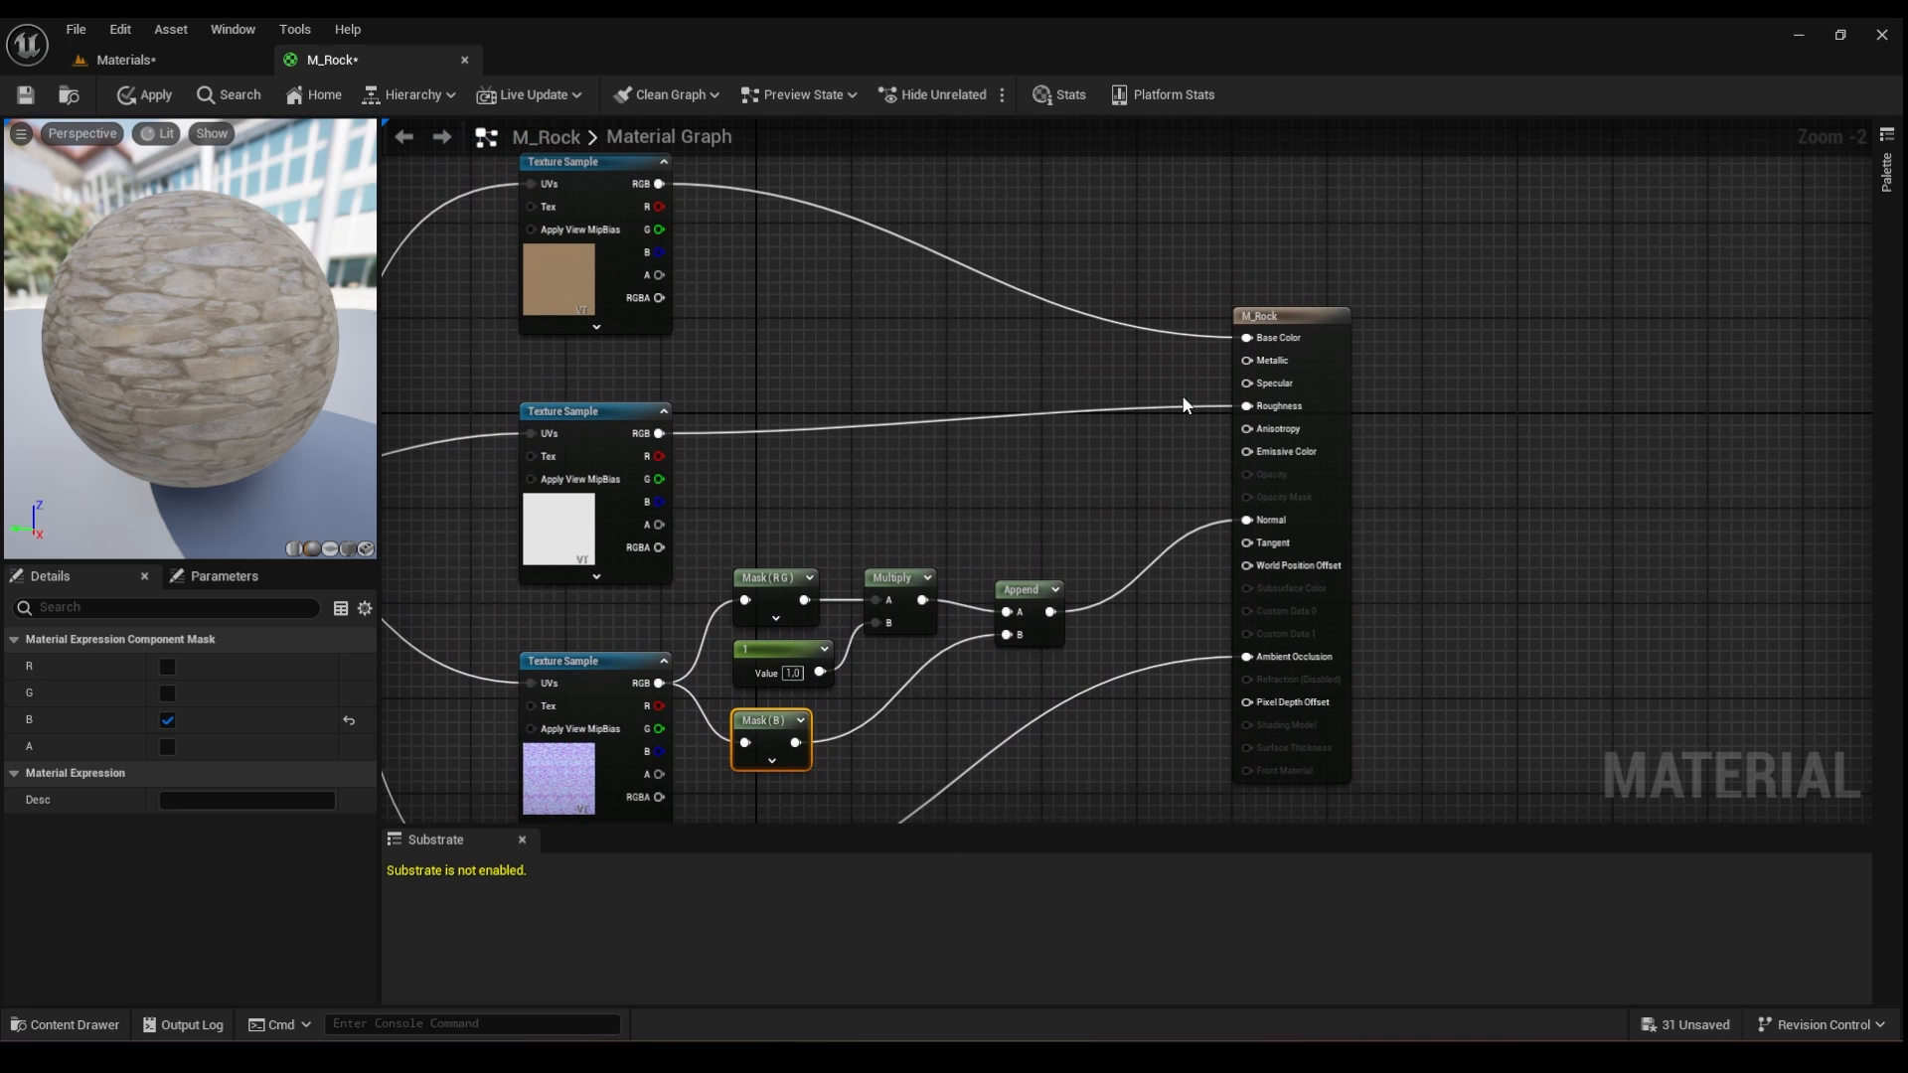
left_click_drag(1293, 316, 1295, 327)
right_click_drag(929, 545, 1016, 473)
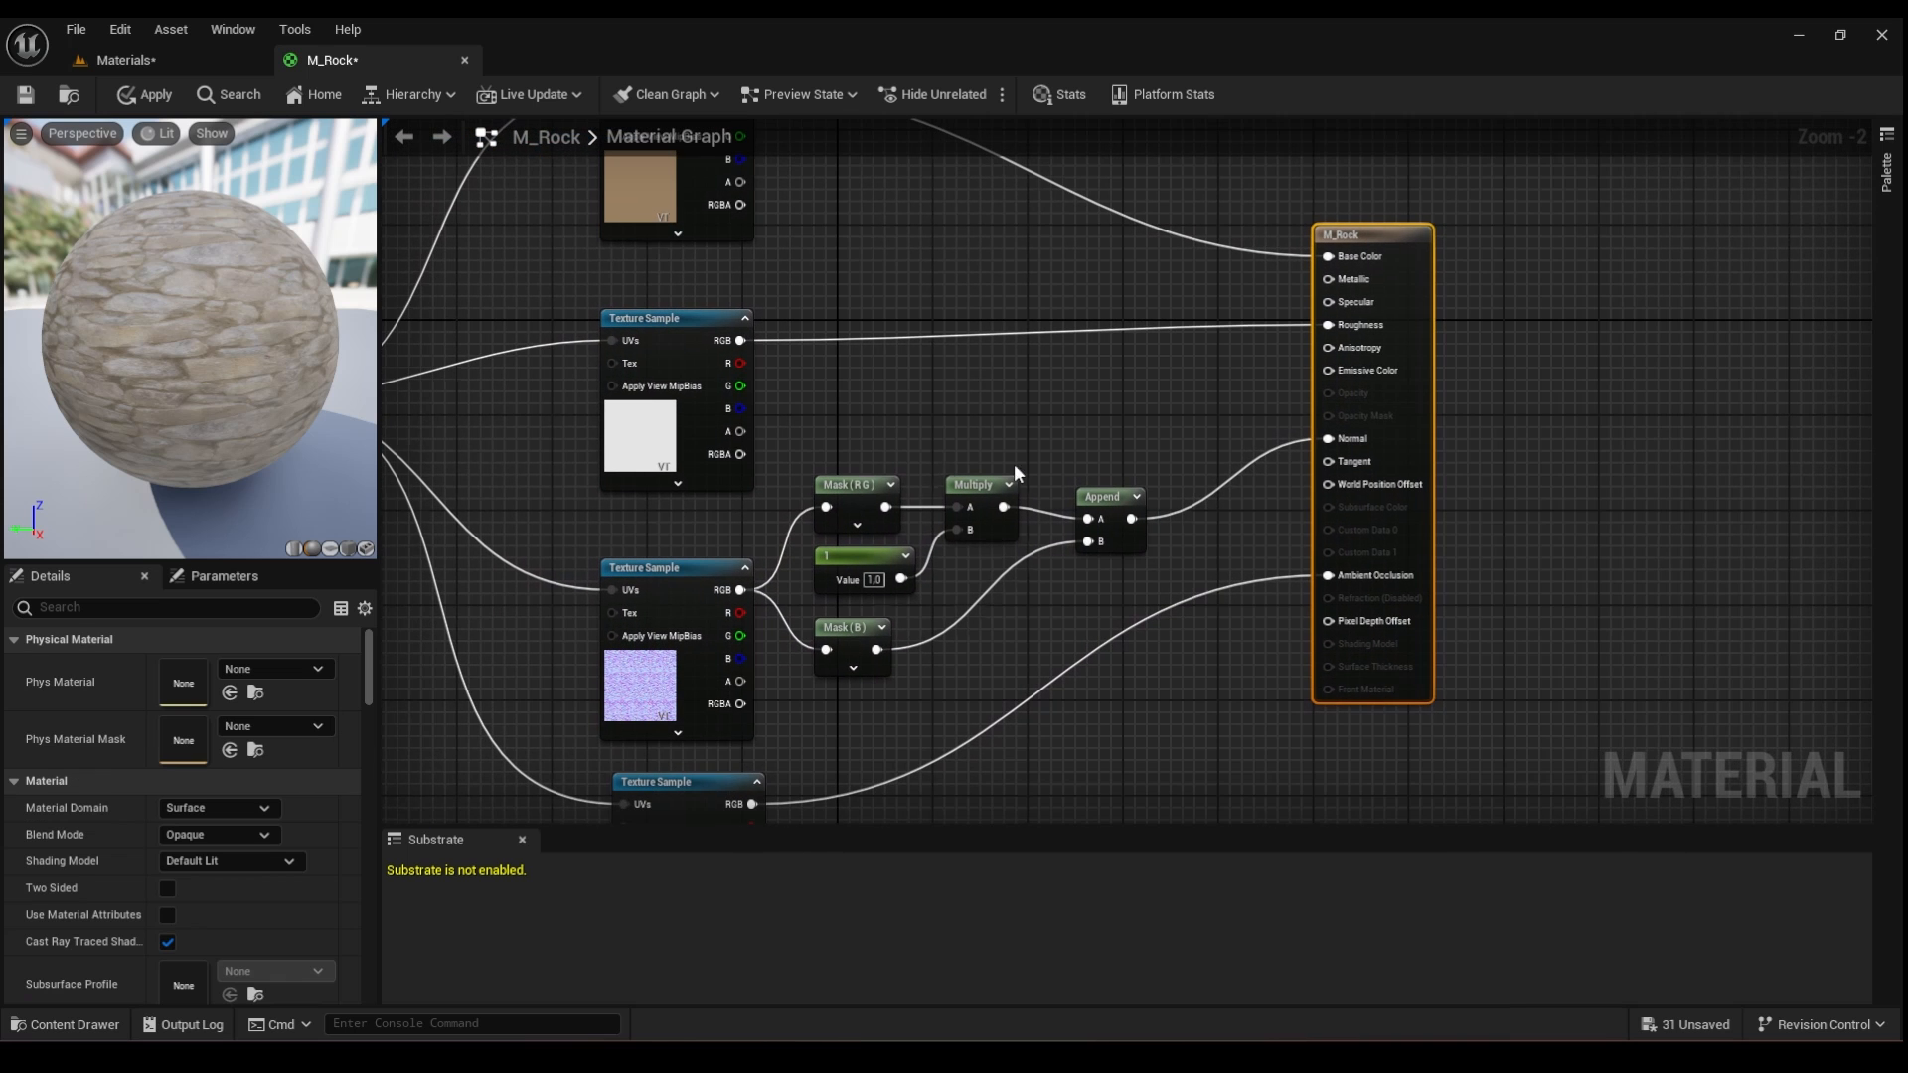
- Apply the material changes and float the M_Rock editor as a separate window over the level
left_click(145, 94)
left_click_drag(385, 73, 966, 292)
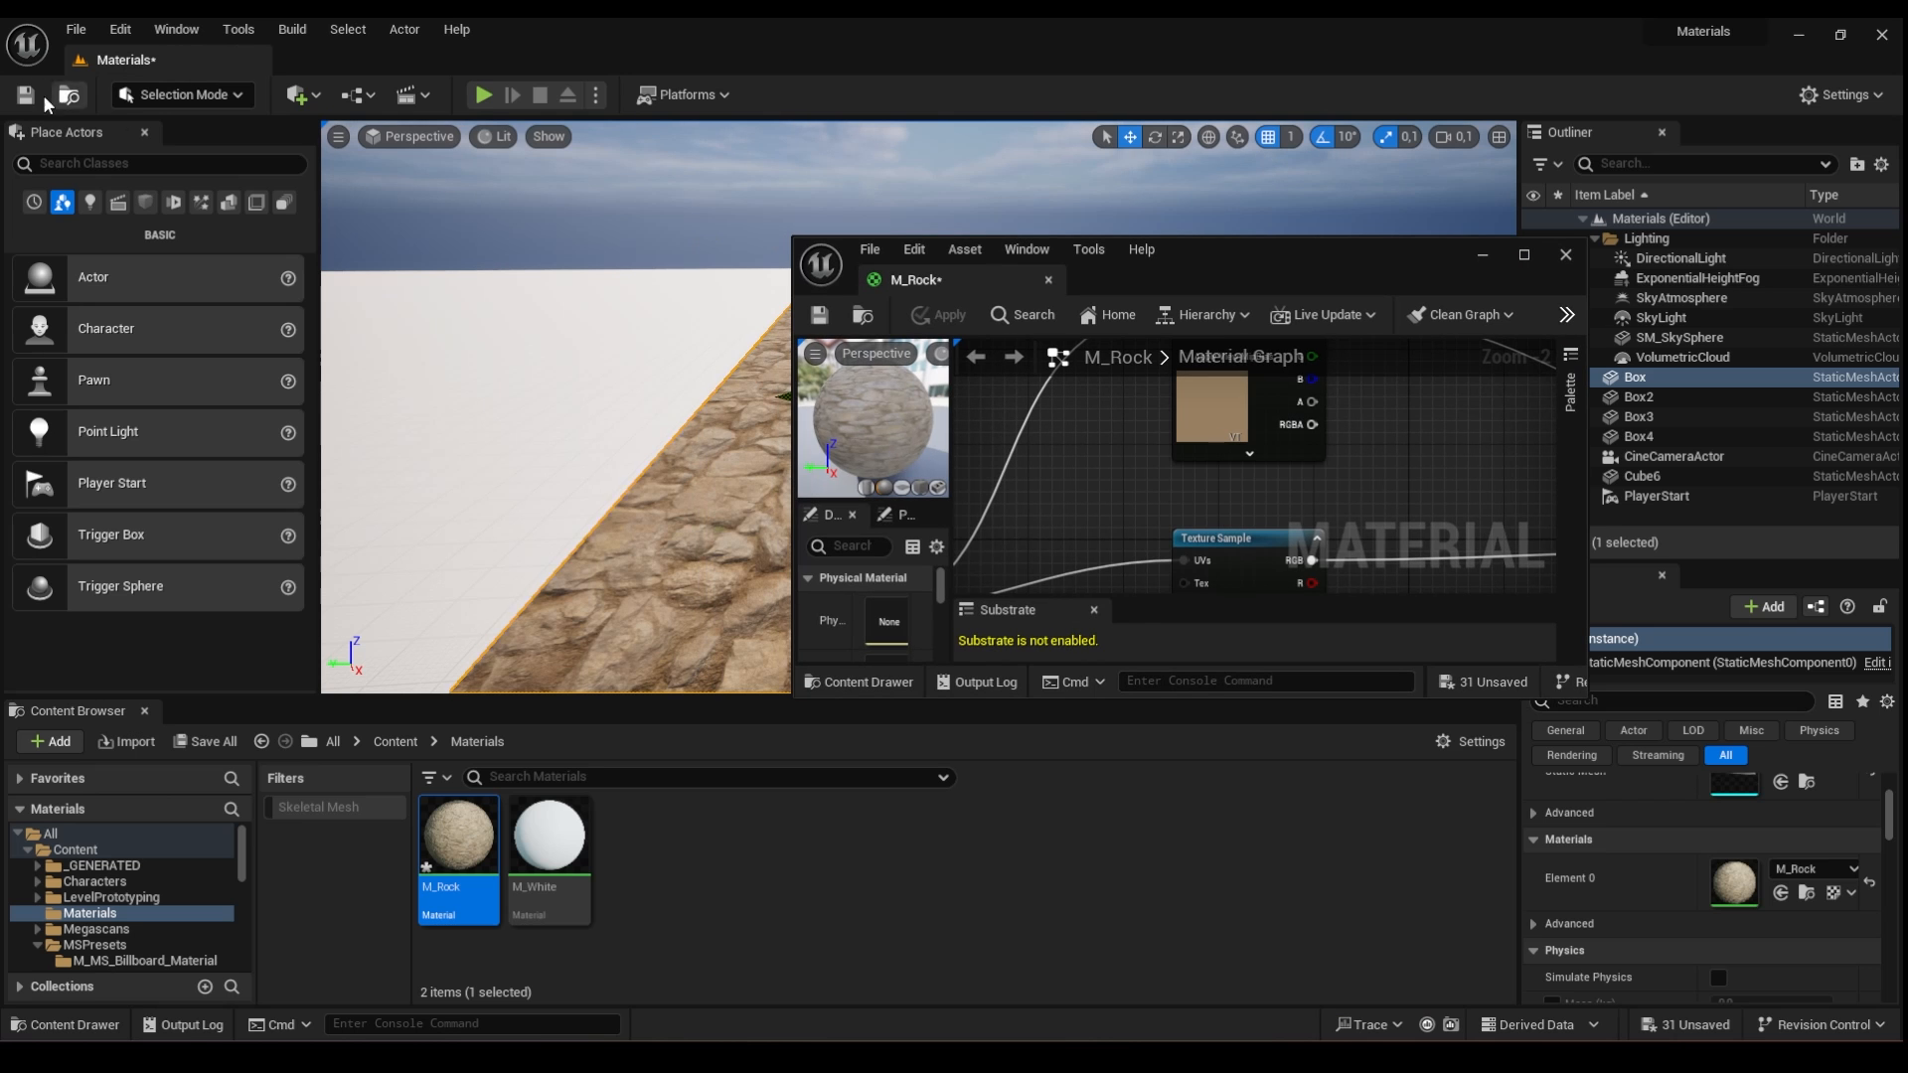
- Set the normal intensity constant to 0 and apply the material
scroll(1085, 480, "down", 2)
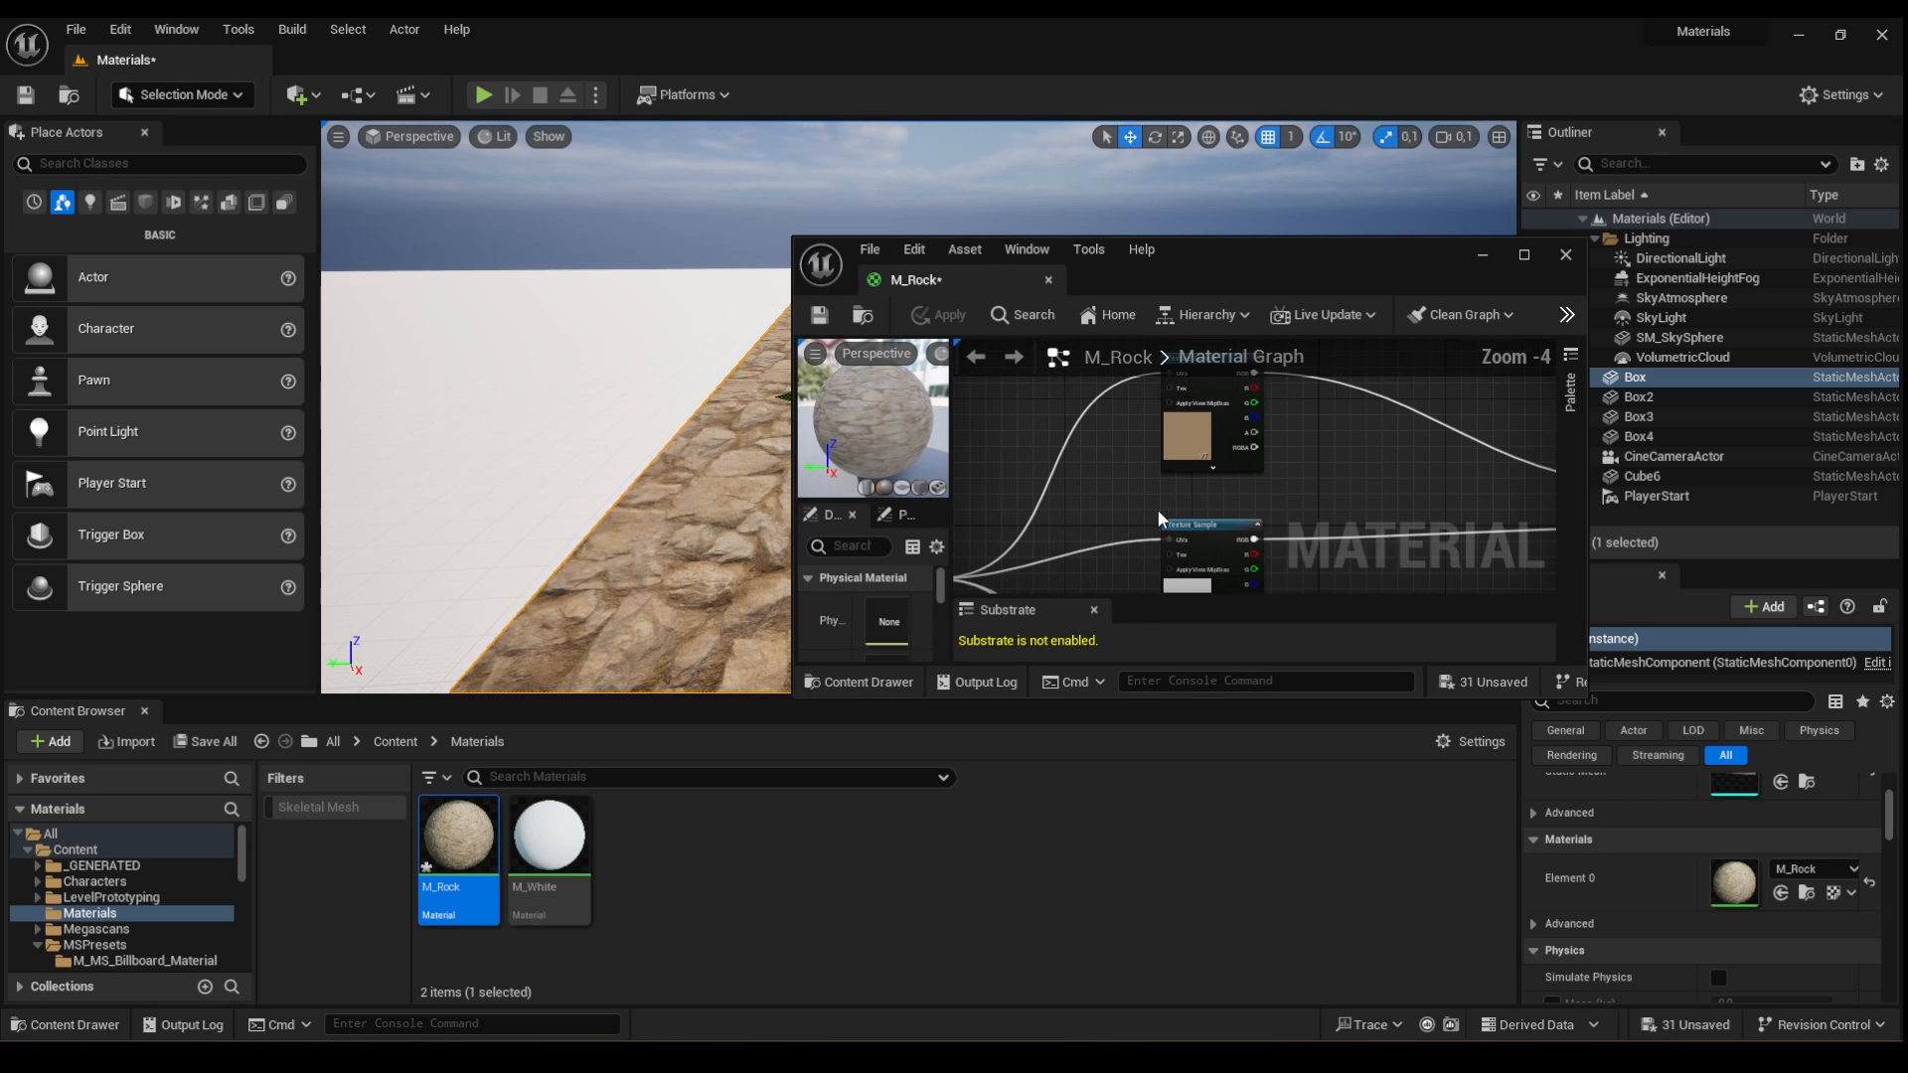
scroll(1155, 467, "down", 2)
scroll(1146, 534, "up", 5)
right_click_drag(1207, 518, 1254, 556)
type("0")
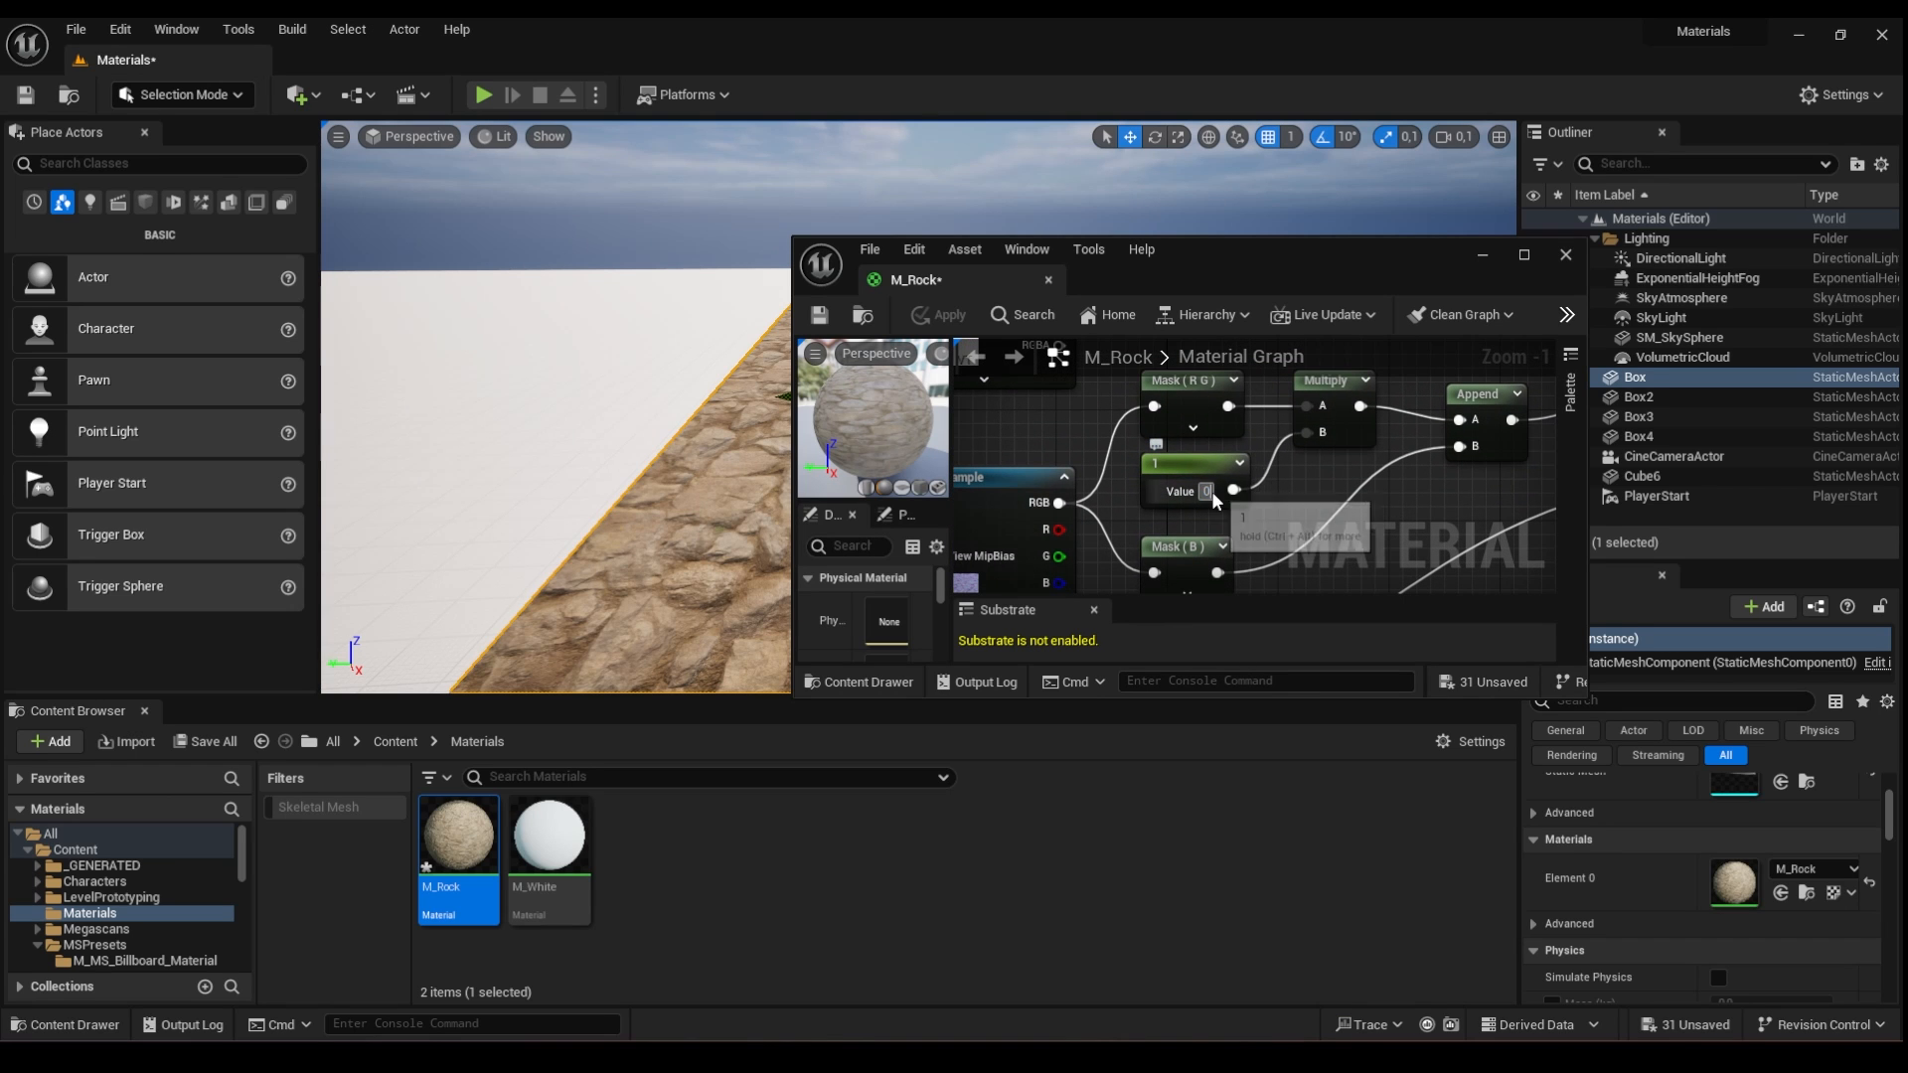
key("Return")
left_click(937, 318)
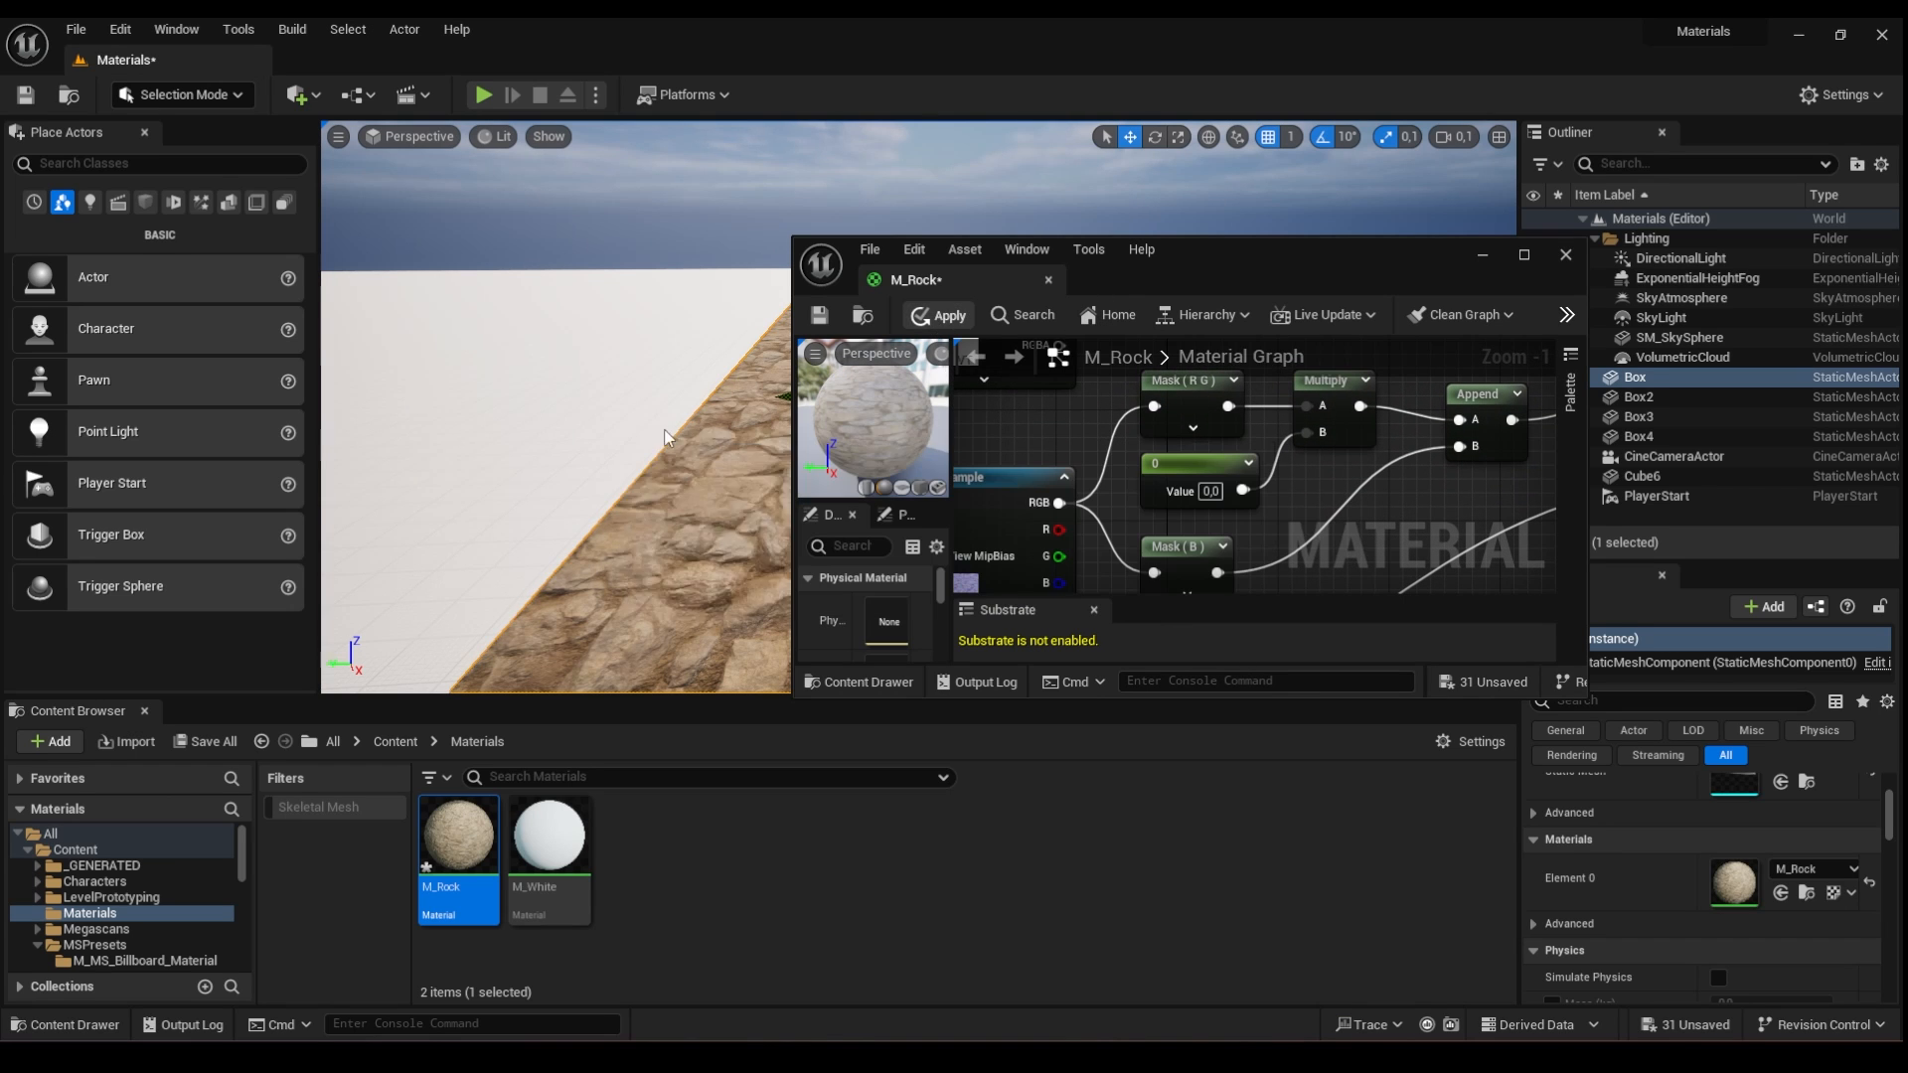
- Set the normal intensity constant to 2, apply the material and inspect the rock surface on the box
right_click_drag(596, 477, 596, 478)
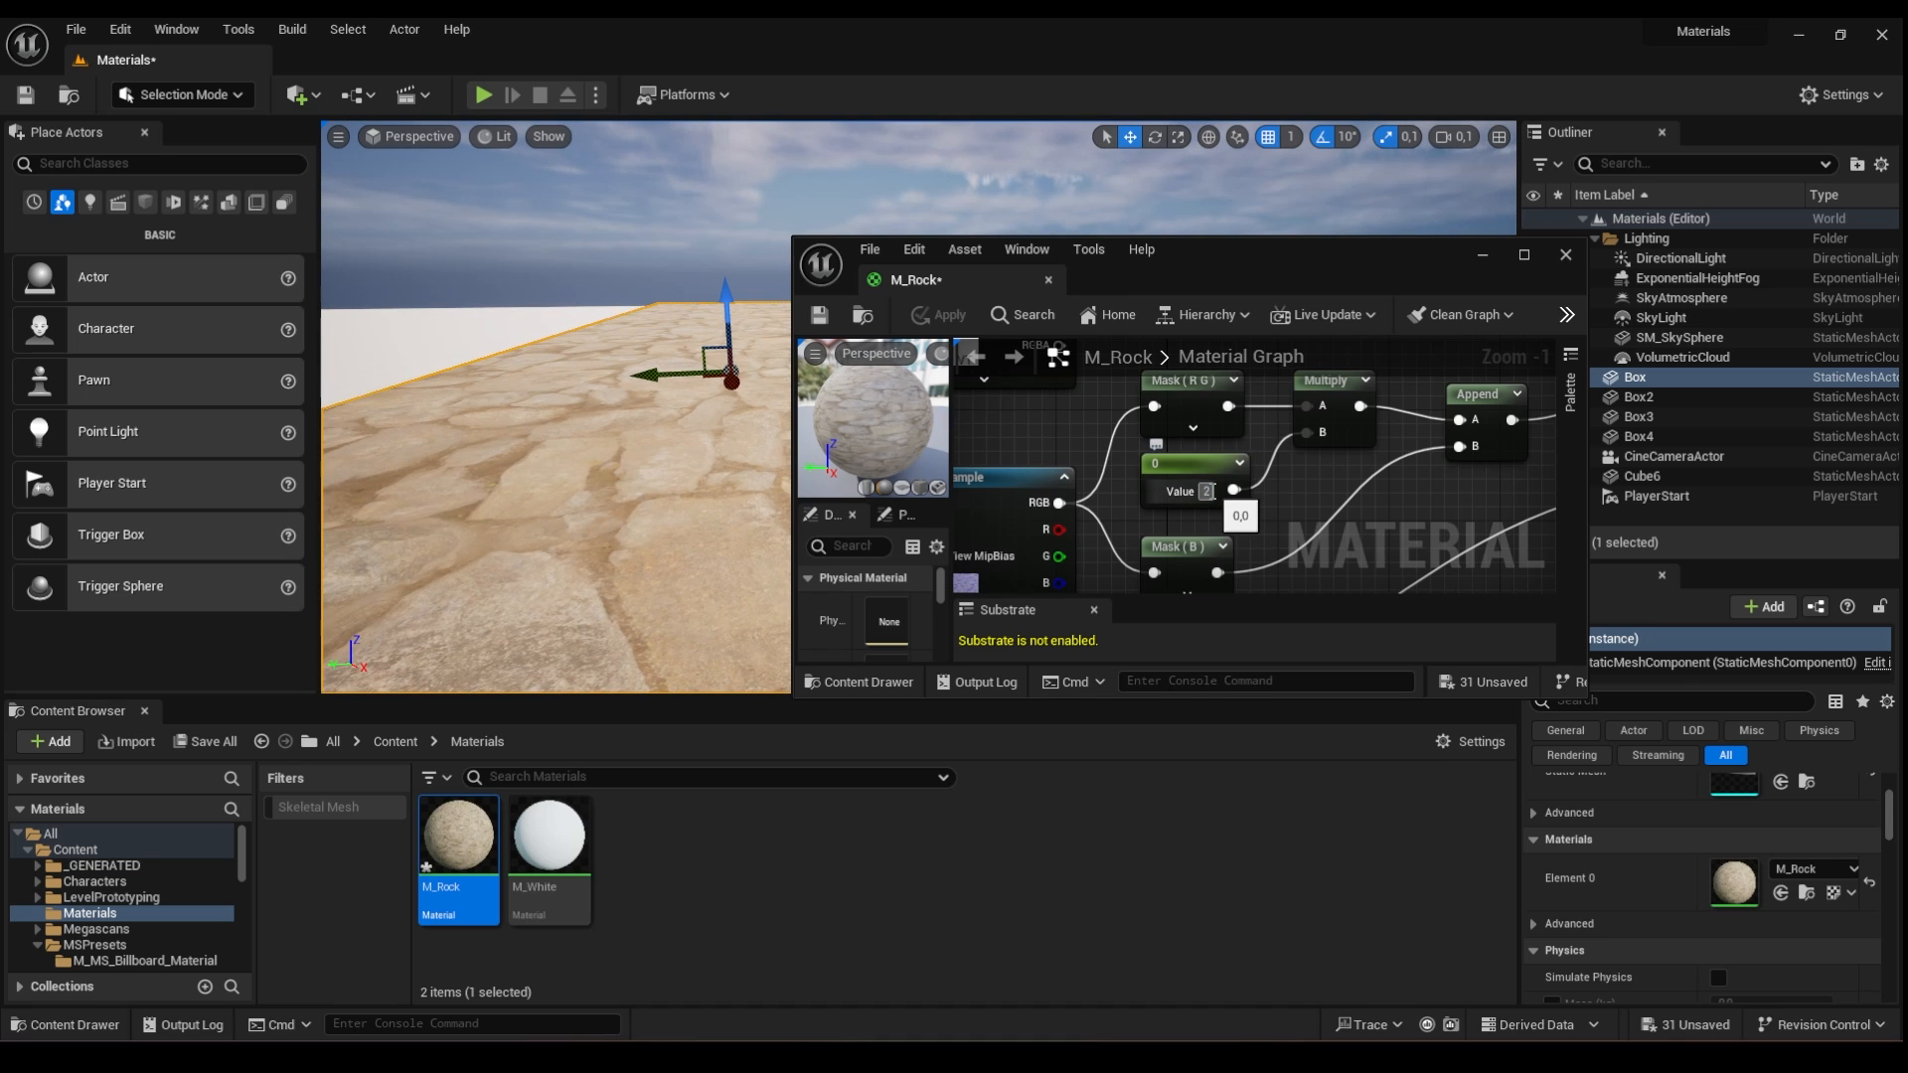
key("Return")
left_click(942, 317)
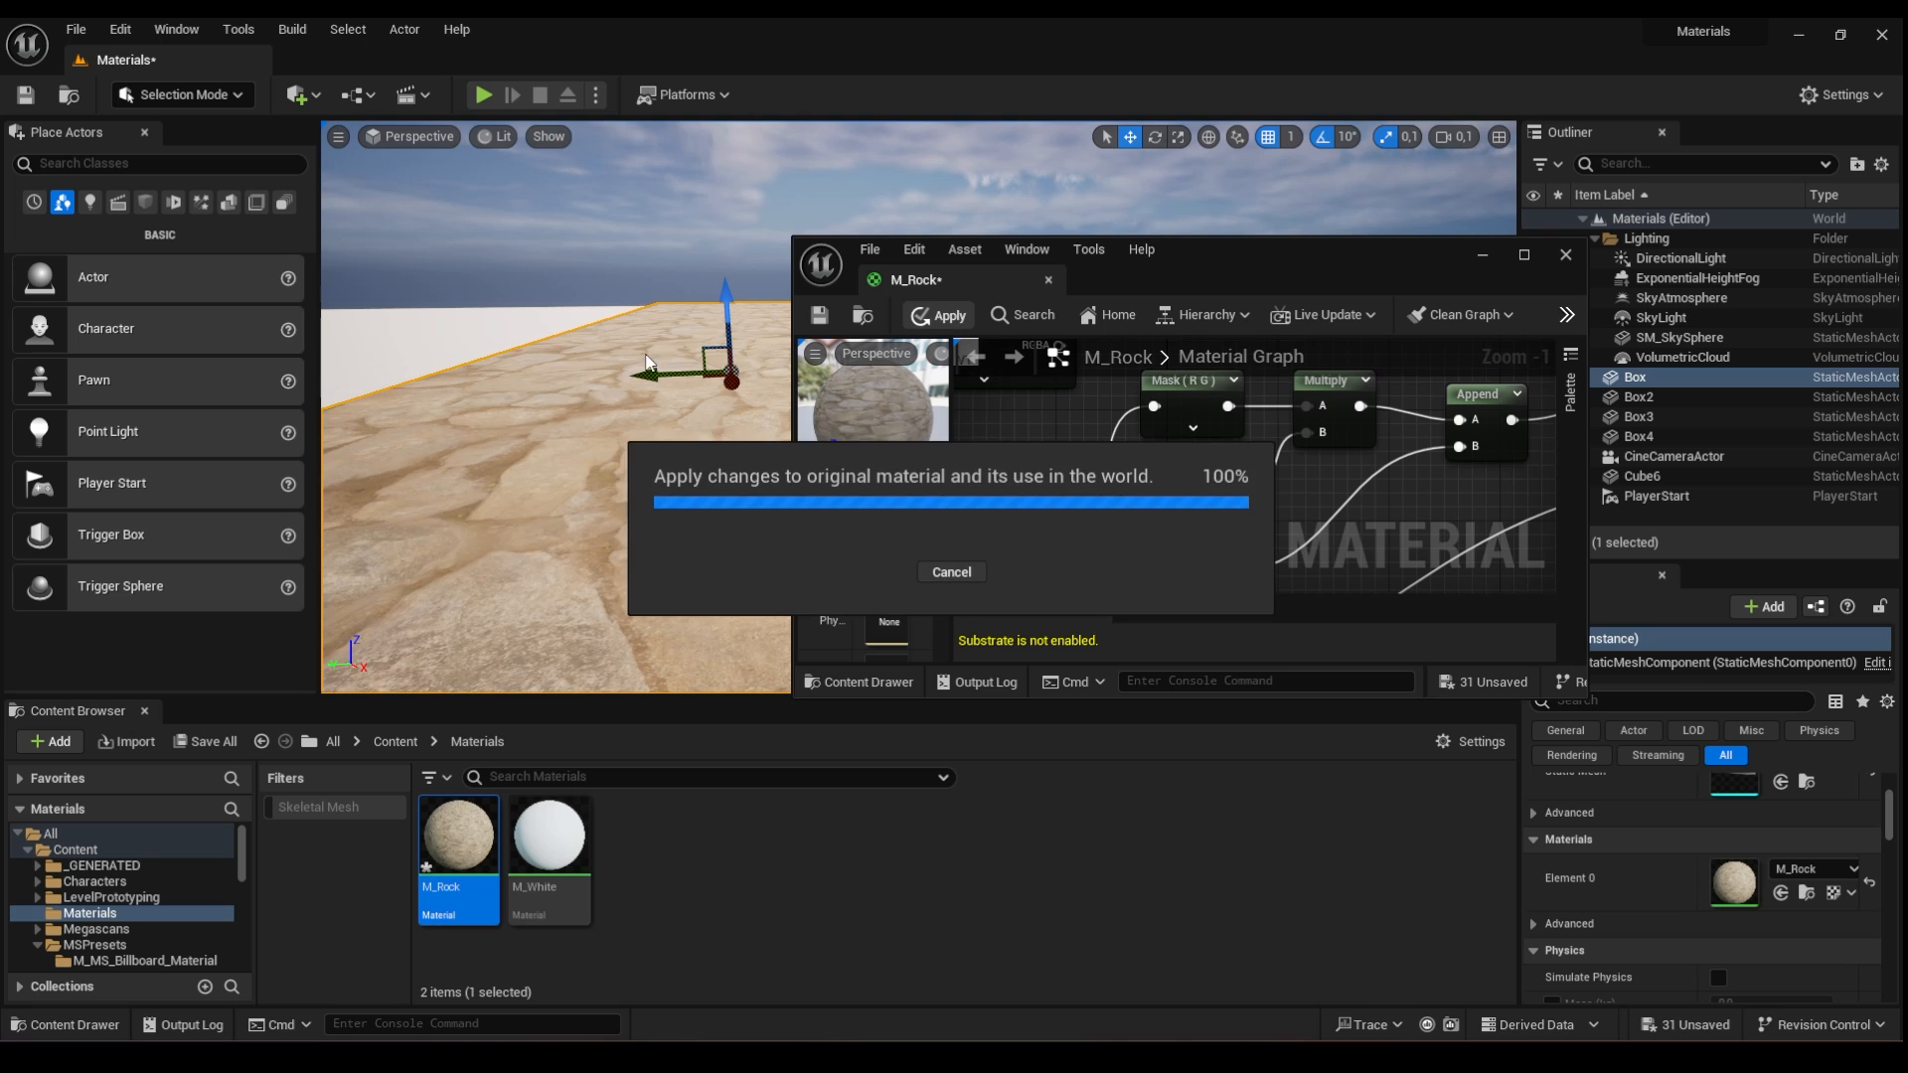
right_click_drag(646, 363, 686, 351)
- Set the normal intensity constant back to 1 and apply the material
left_click(1209, 491)
type("1")
key("Return")
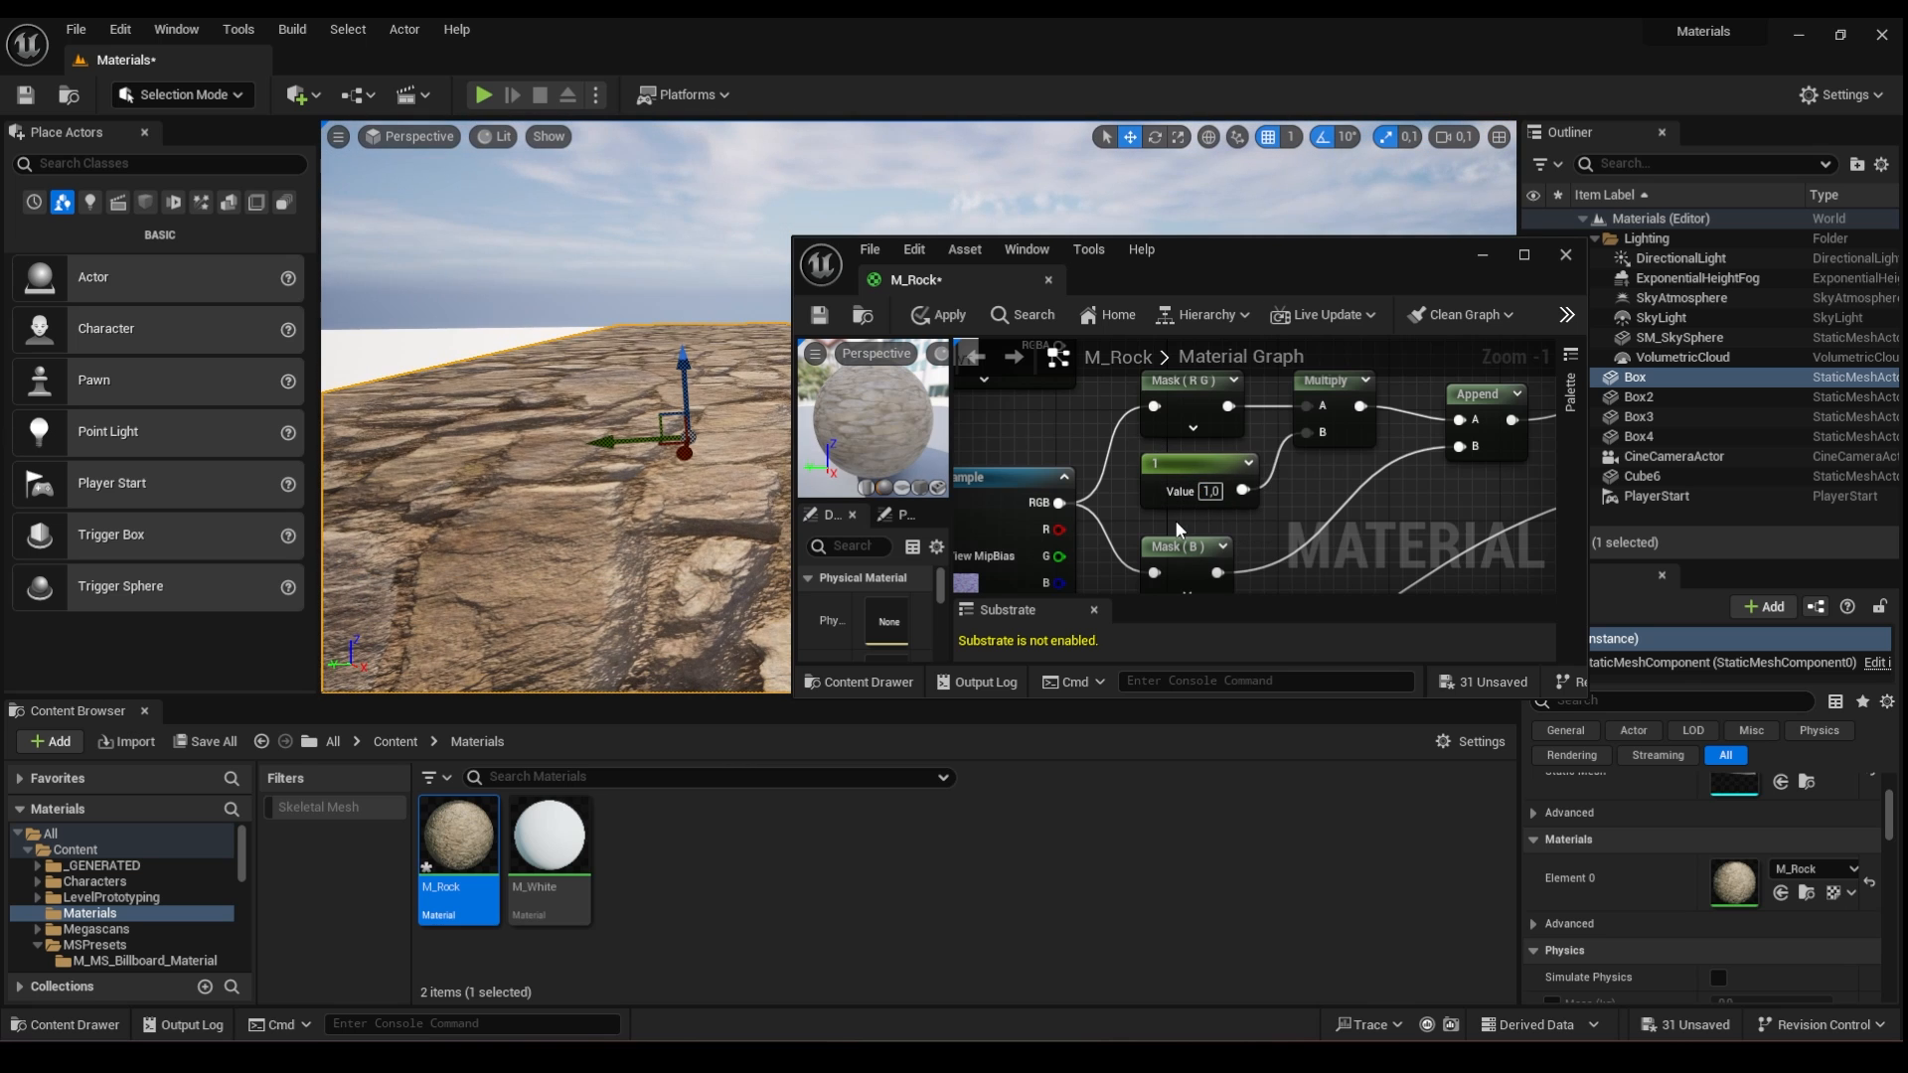
left_click(938, 315)
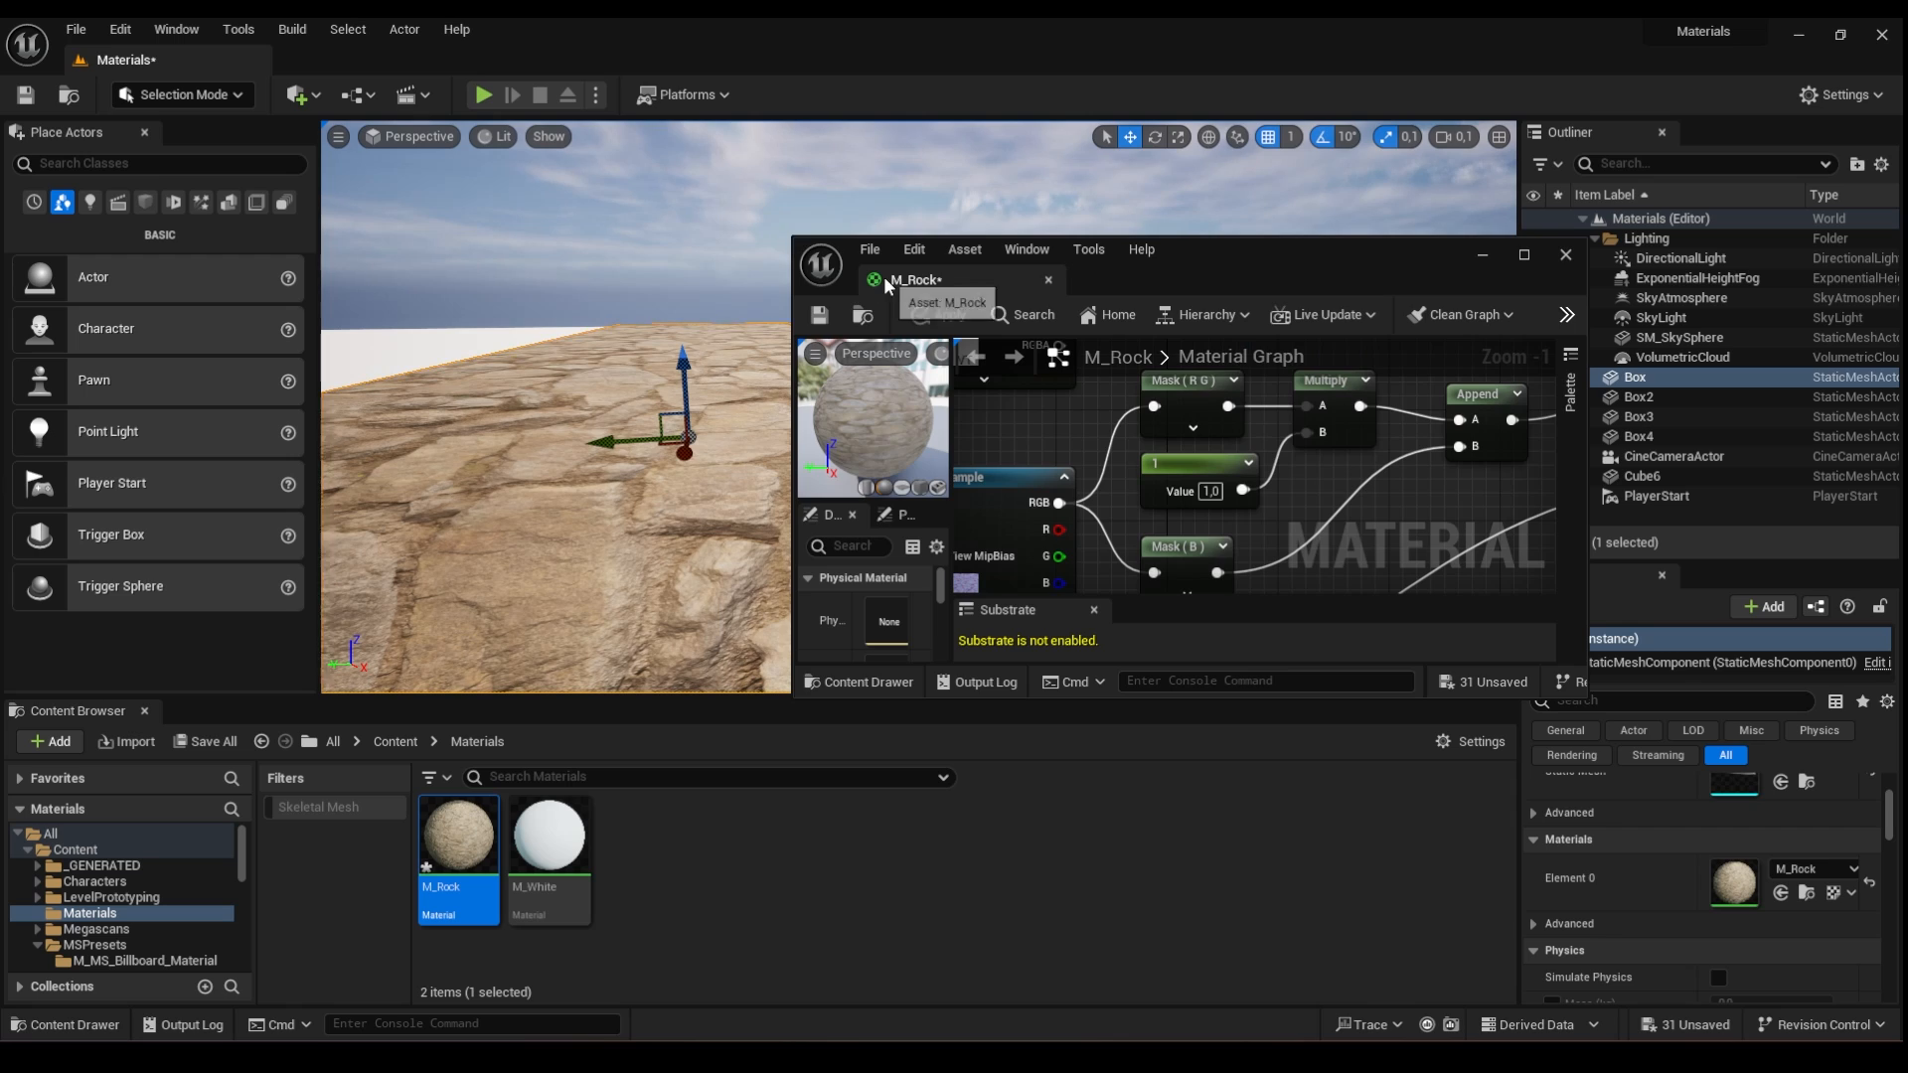
- Dock the M_Rock editor back in the main window and shift the roughness and ambient occlusion texture samples slightly left
left_click_drag(888, 286, 328, 62)
scroll(894, 477, "down", 2)
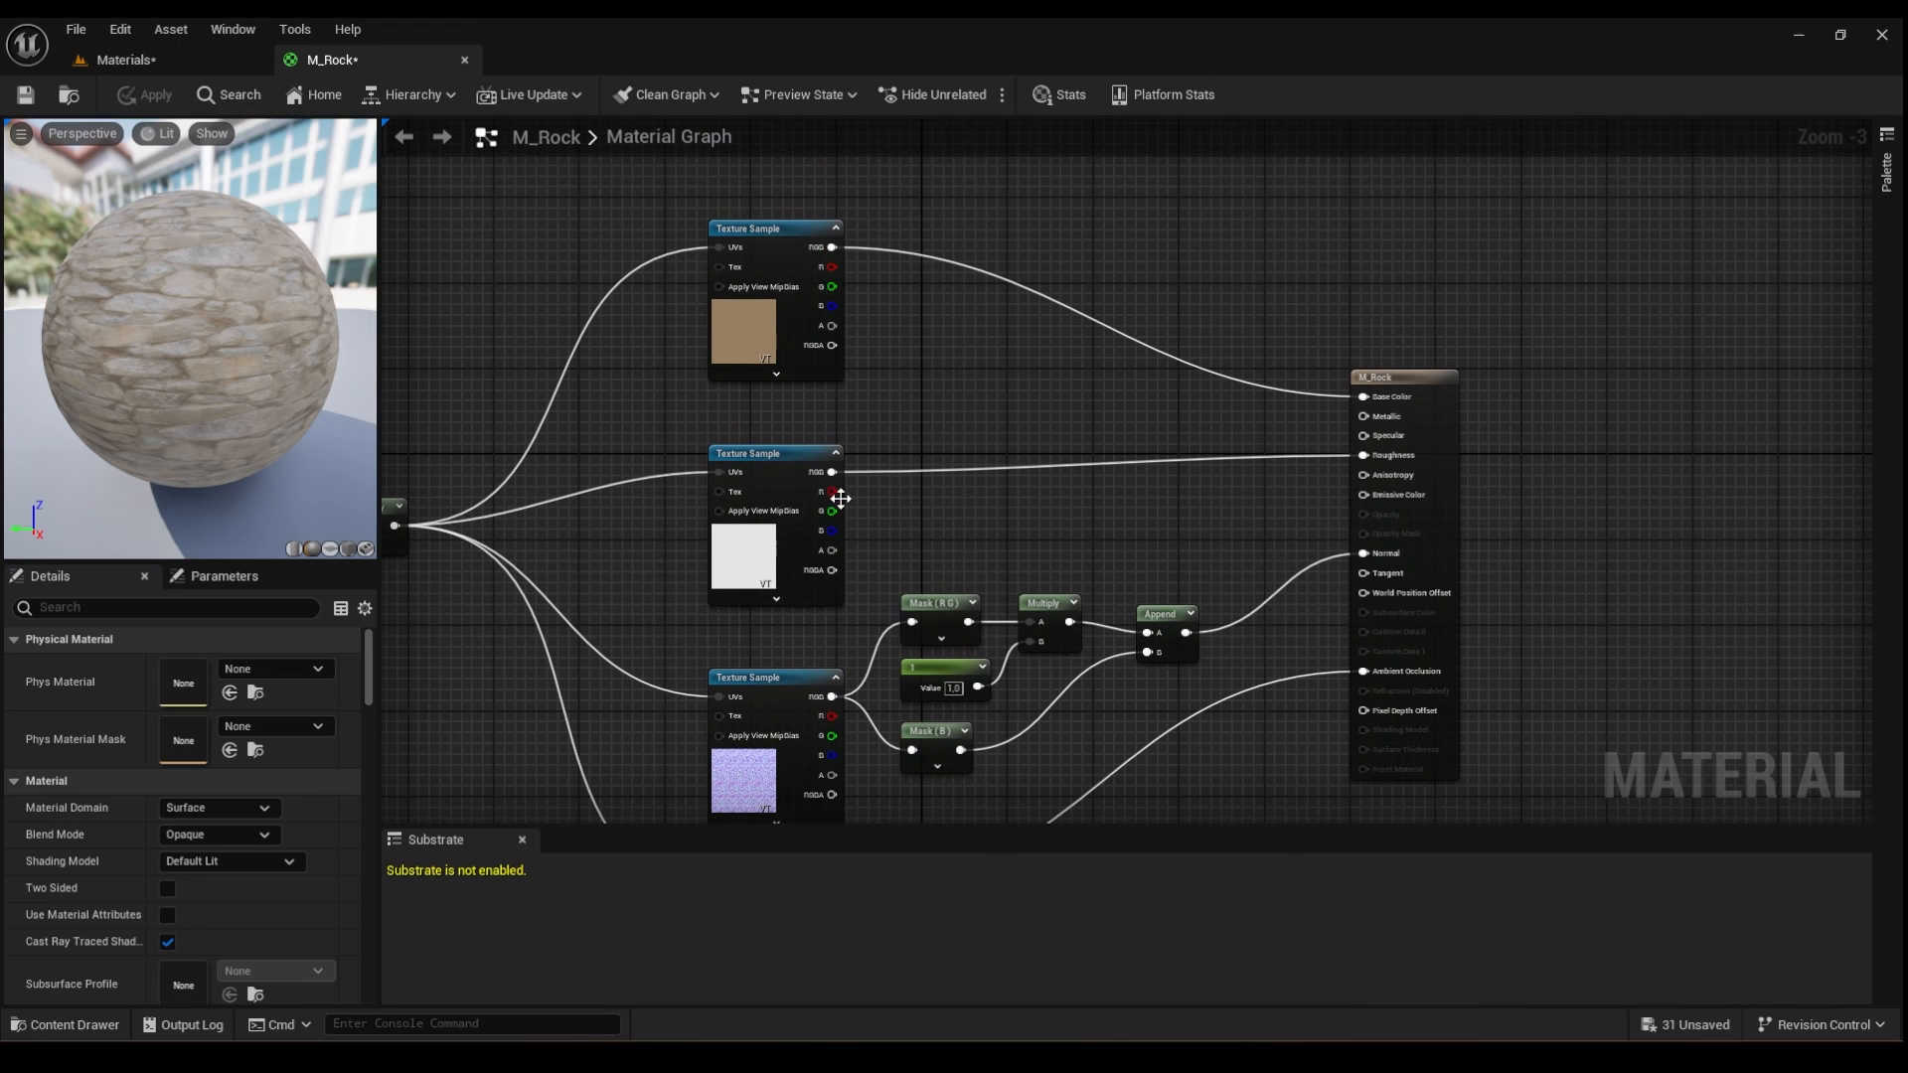
left_click_drag(792, 455, 781, 445)
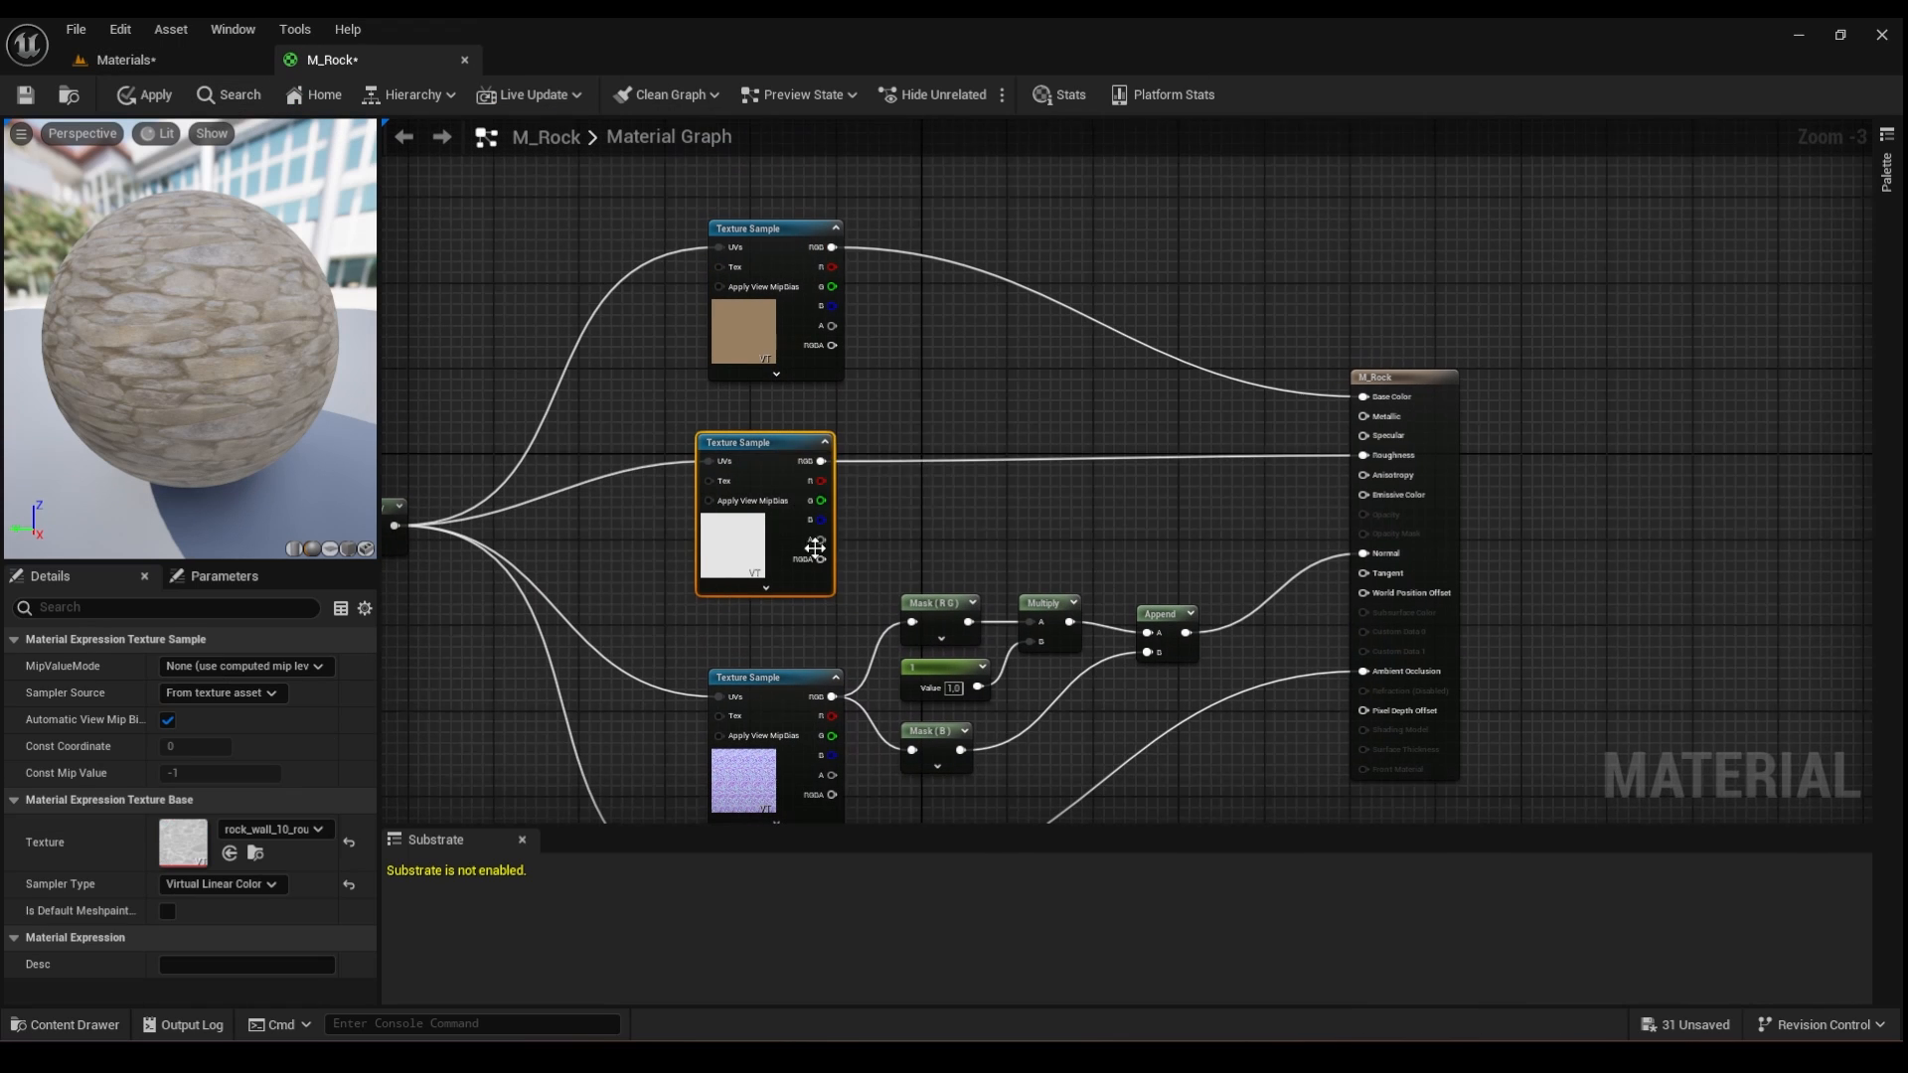
right_click_drag(791, 764, 827, 463)
scroll(842, 586, "up", 2)
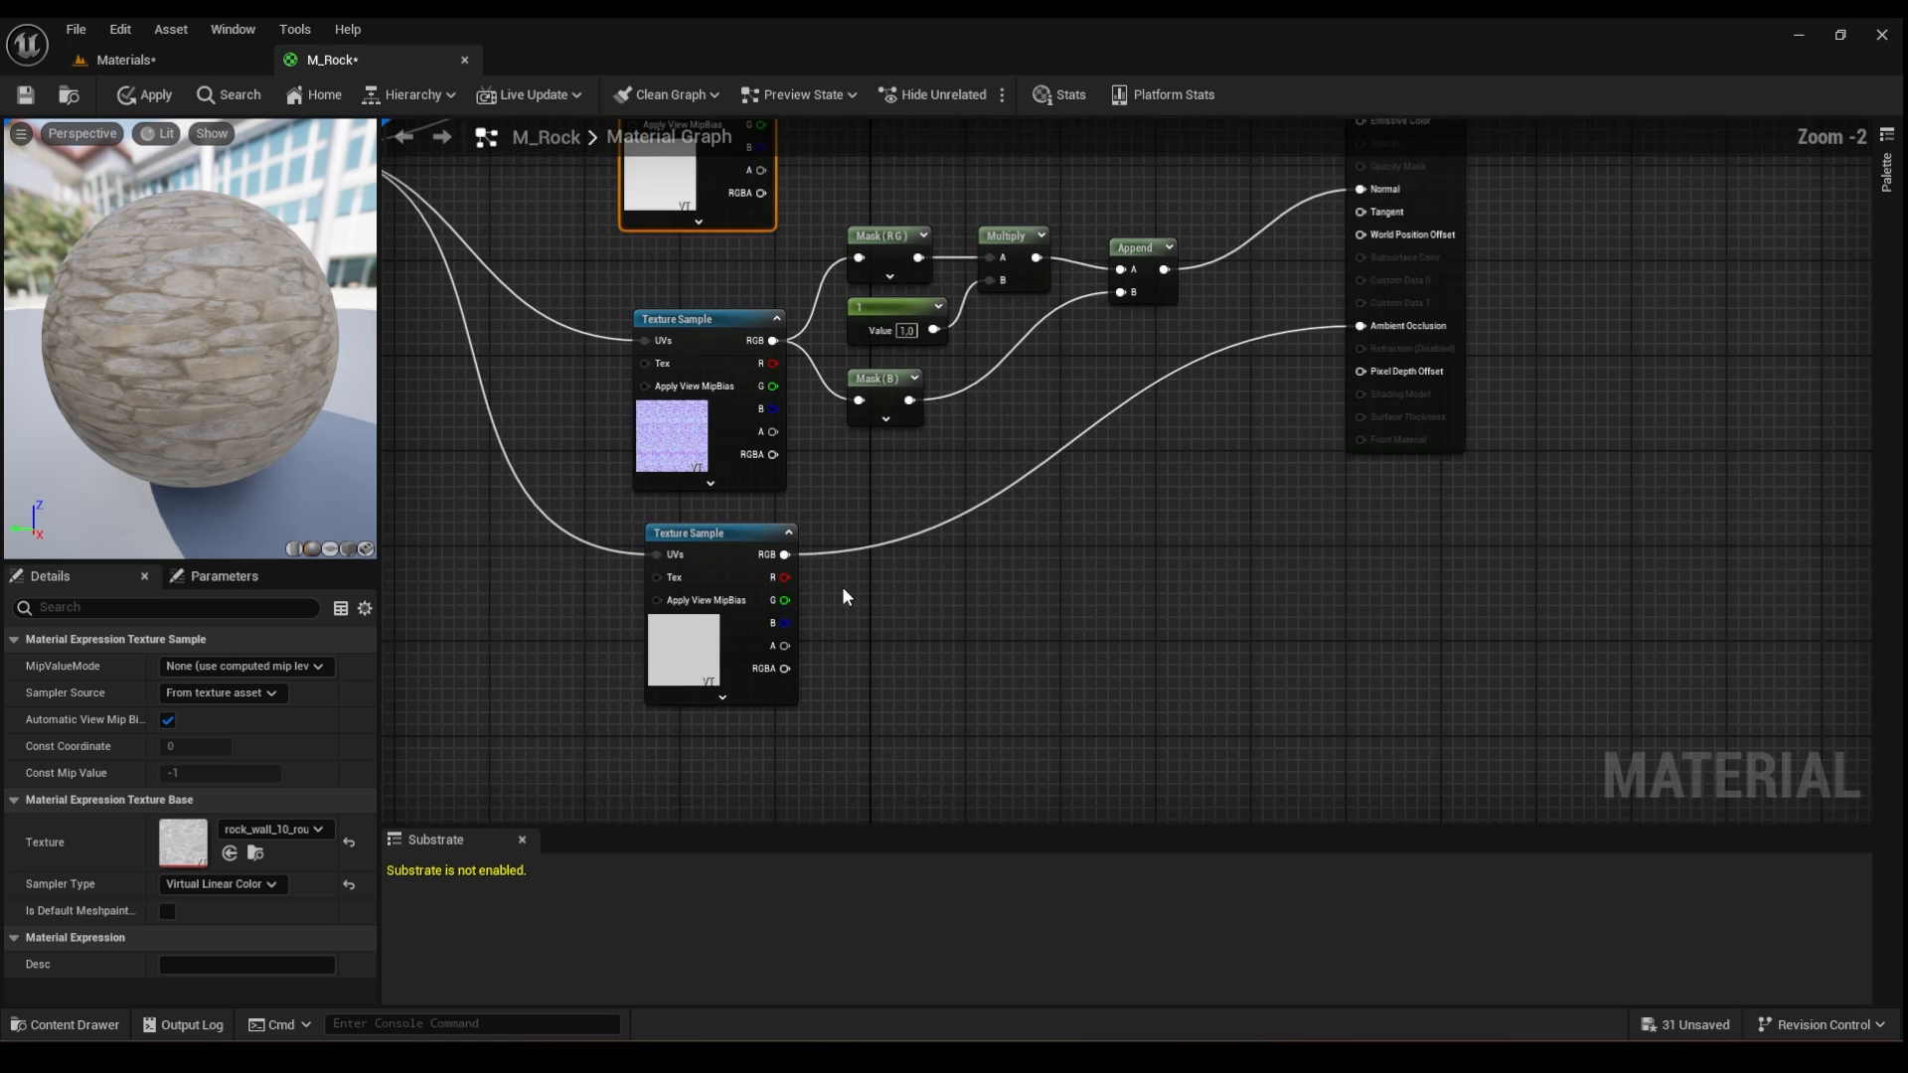
right_click_drag(753, 589, 667, 585)
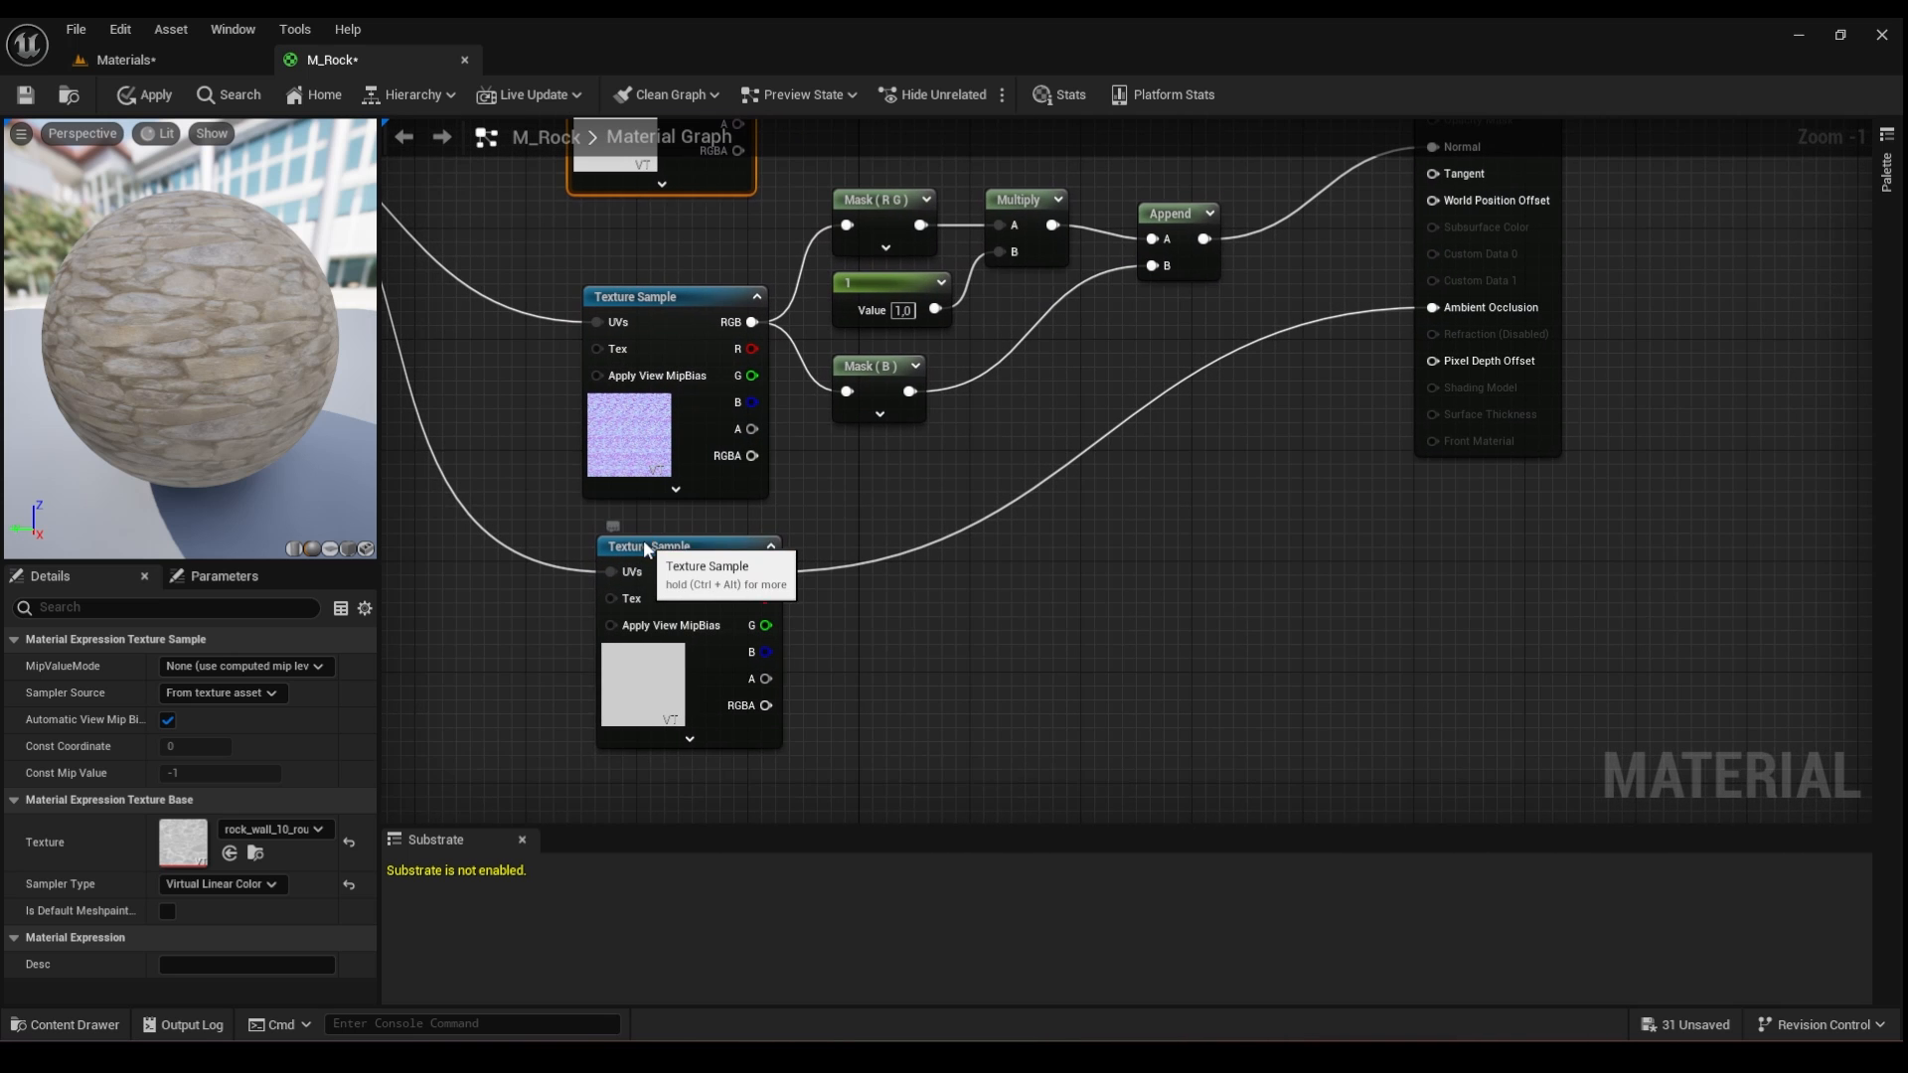
left_click_drag(642, 541, 628, 541)
- Add a Multiply node to the right of the ambient occlusion texture sample, with the sample's RGB output feeding input A
right_click_drag(905, 611, 828, 601)
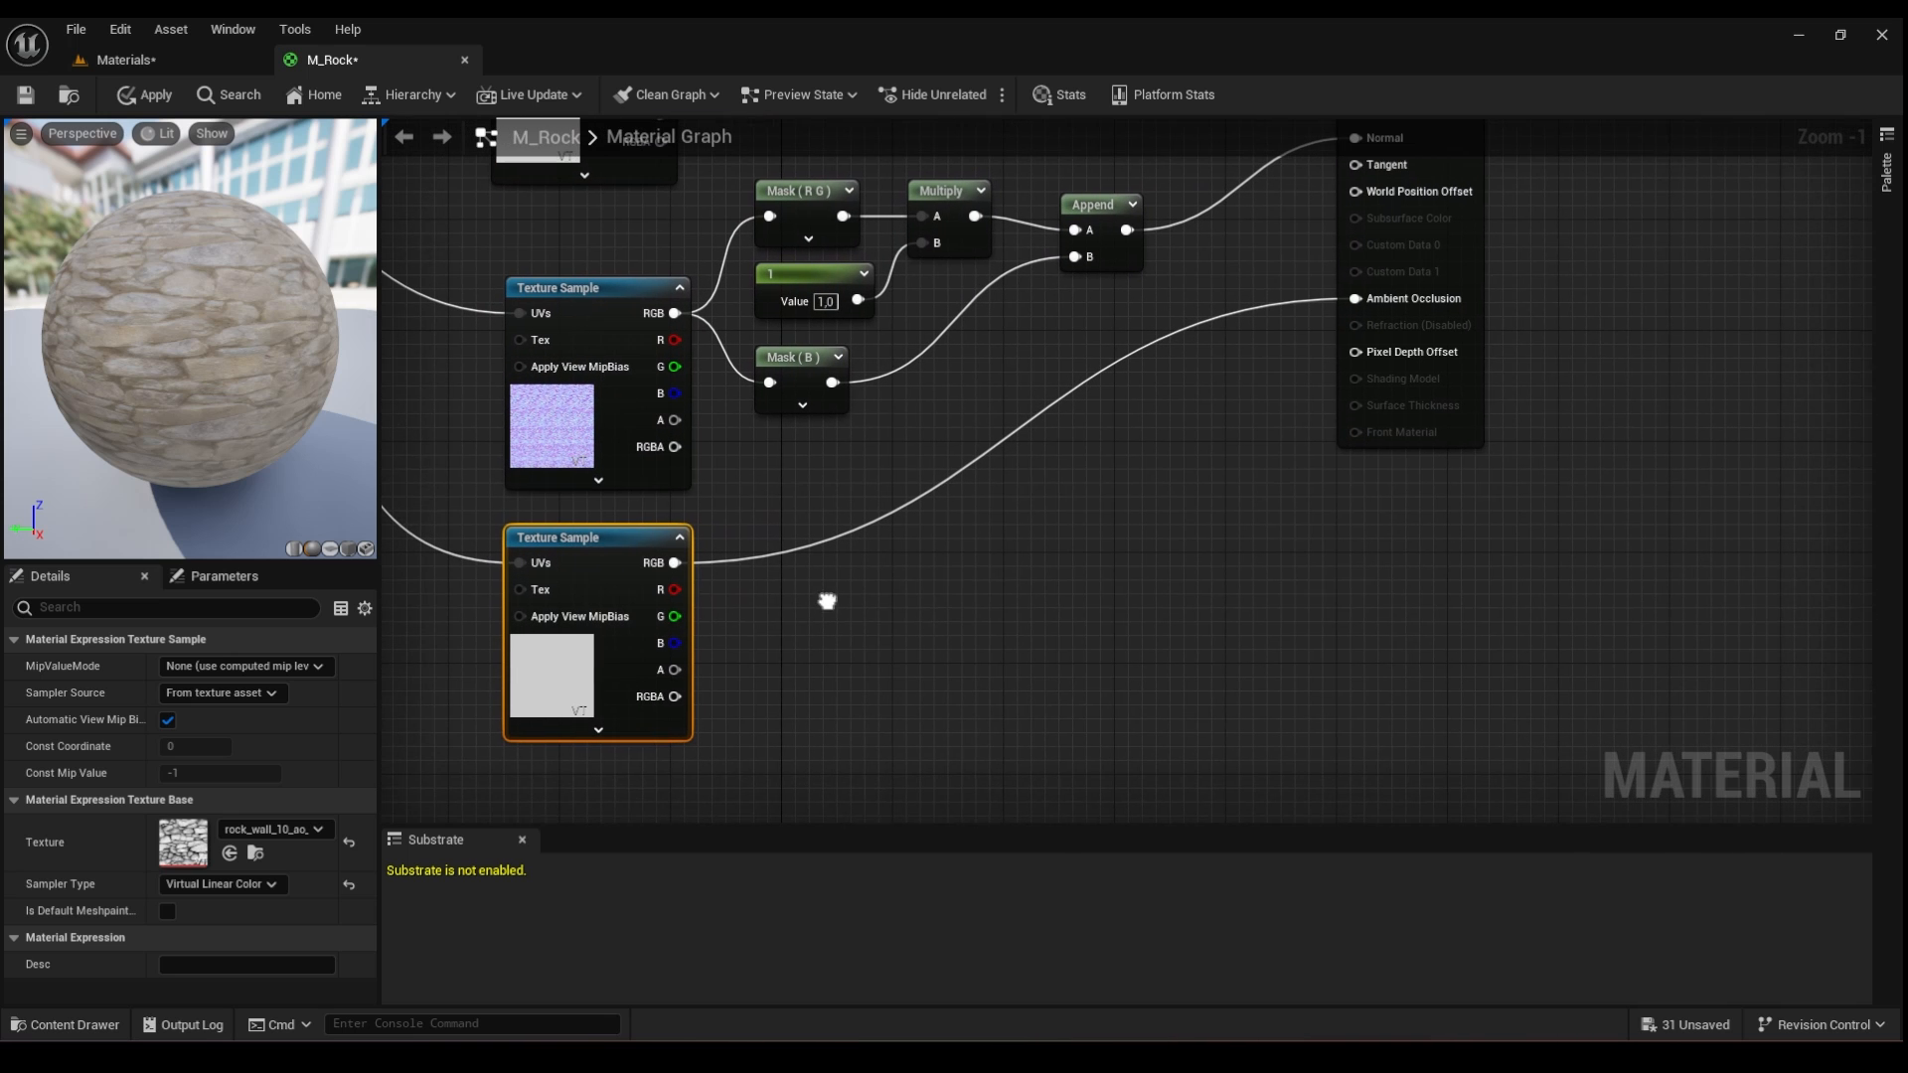
left_click(702, 599)
left_click_drag(675, 562, 896, 563)
key("m")
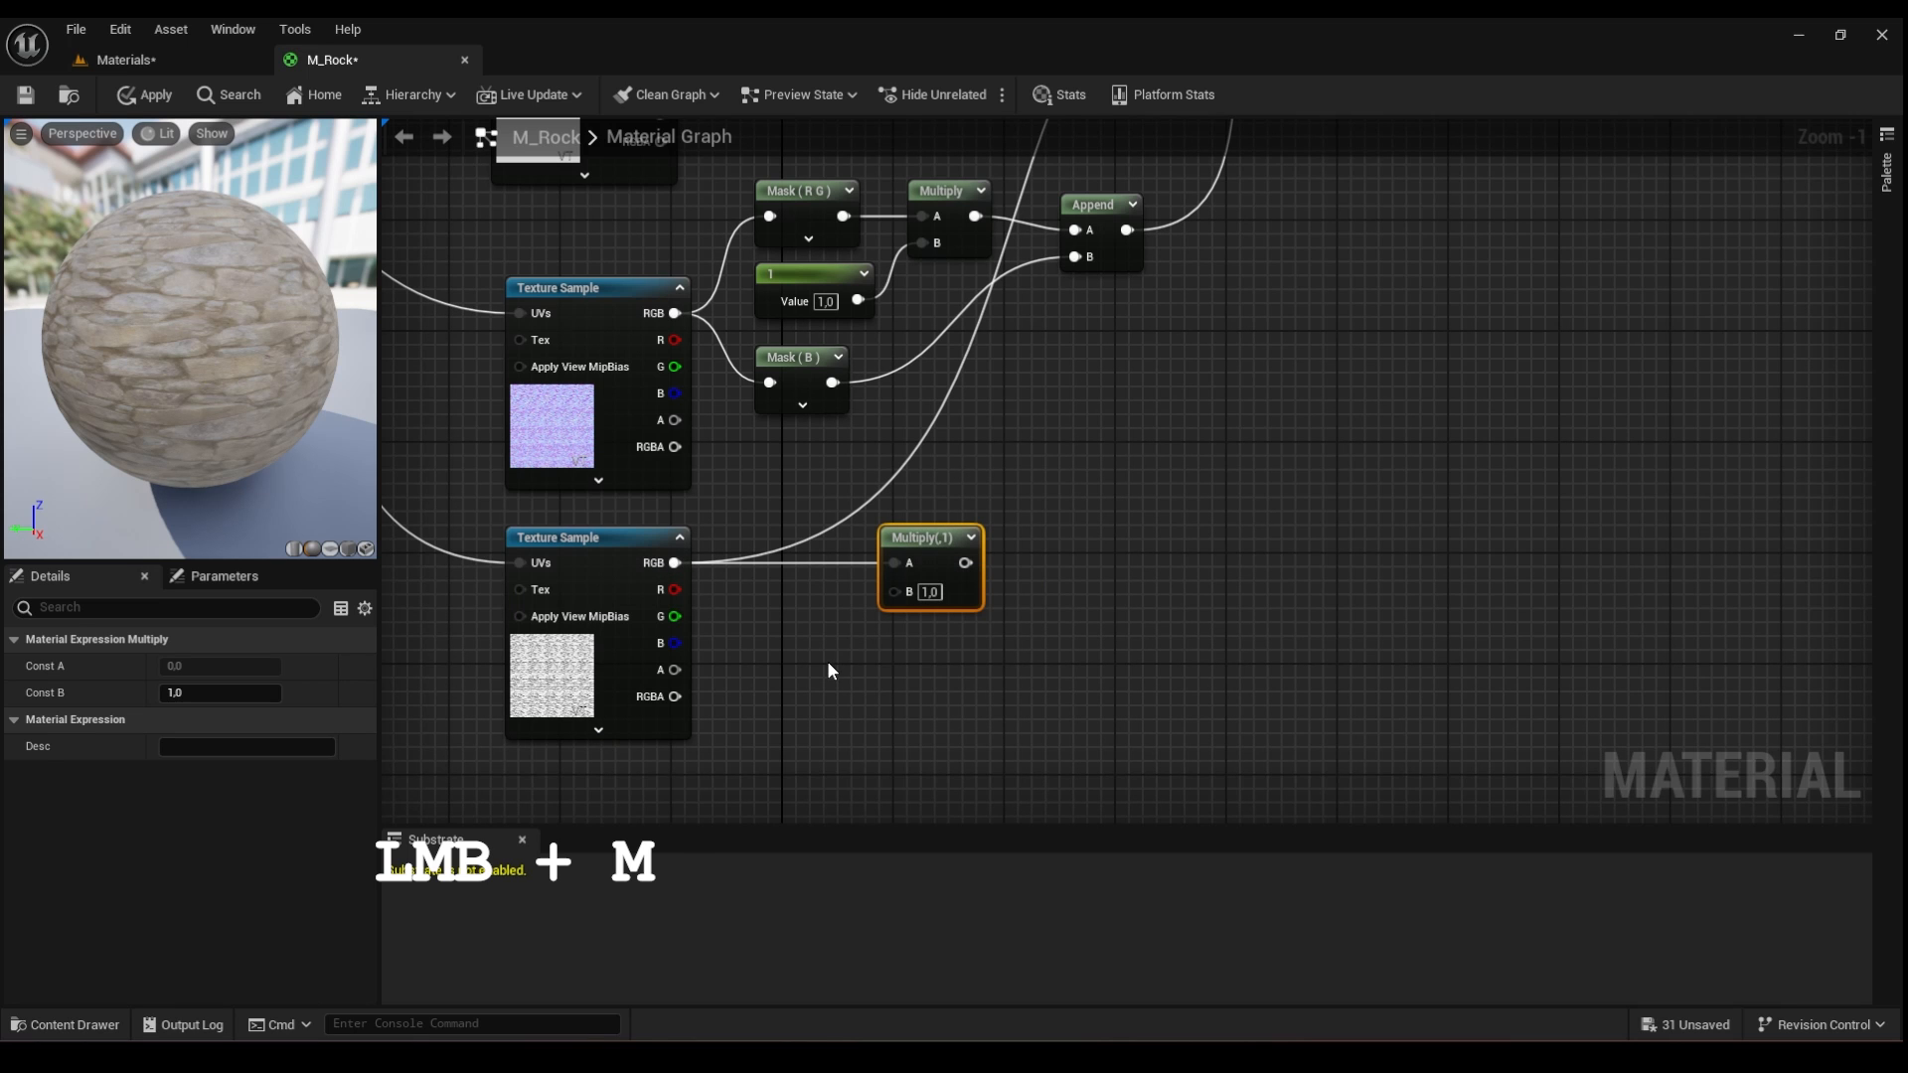
- Add a Constant node below the ambient occlusion Multiply node and connect it to input B
key("1")
left_click(832, 671)
left_click_drag(931, 700, 895, 591)
left_click_drag(869, 674, 811, 677)
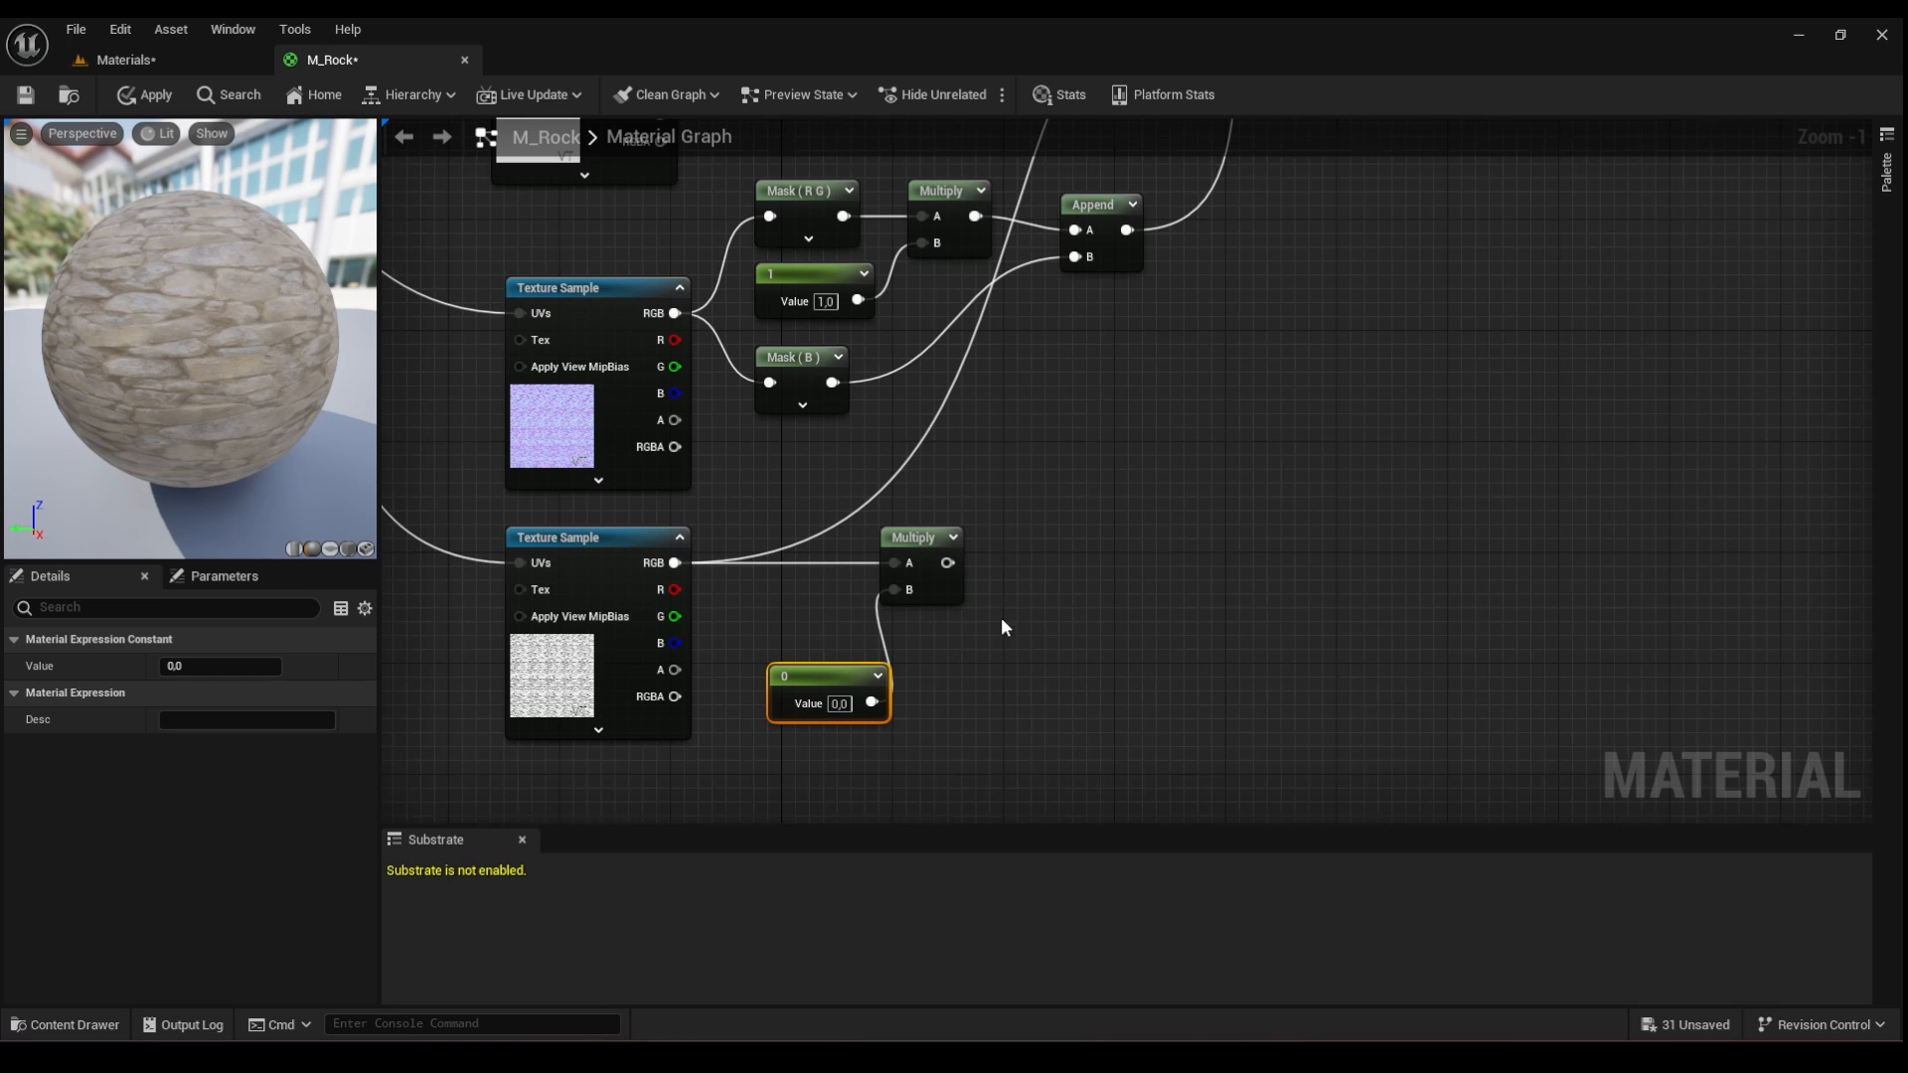
- Connect the ambient occlusion Multiply node's output to the Ambient Occlusion input of M_Rock
right_click_drag(1001, 620, 940, 670)
right_click_drag(997, 601, 937, 664)
left_click_drag(826, 677, 1233, 413)
right_click_drag(797, 630, 1010, 511)
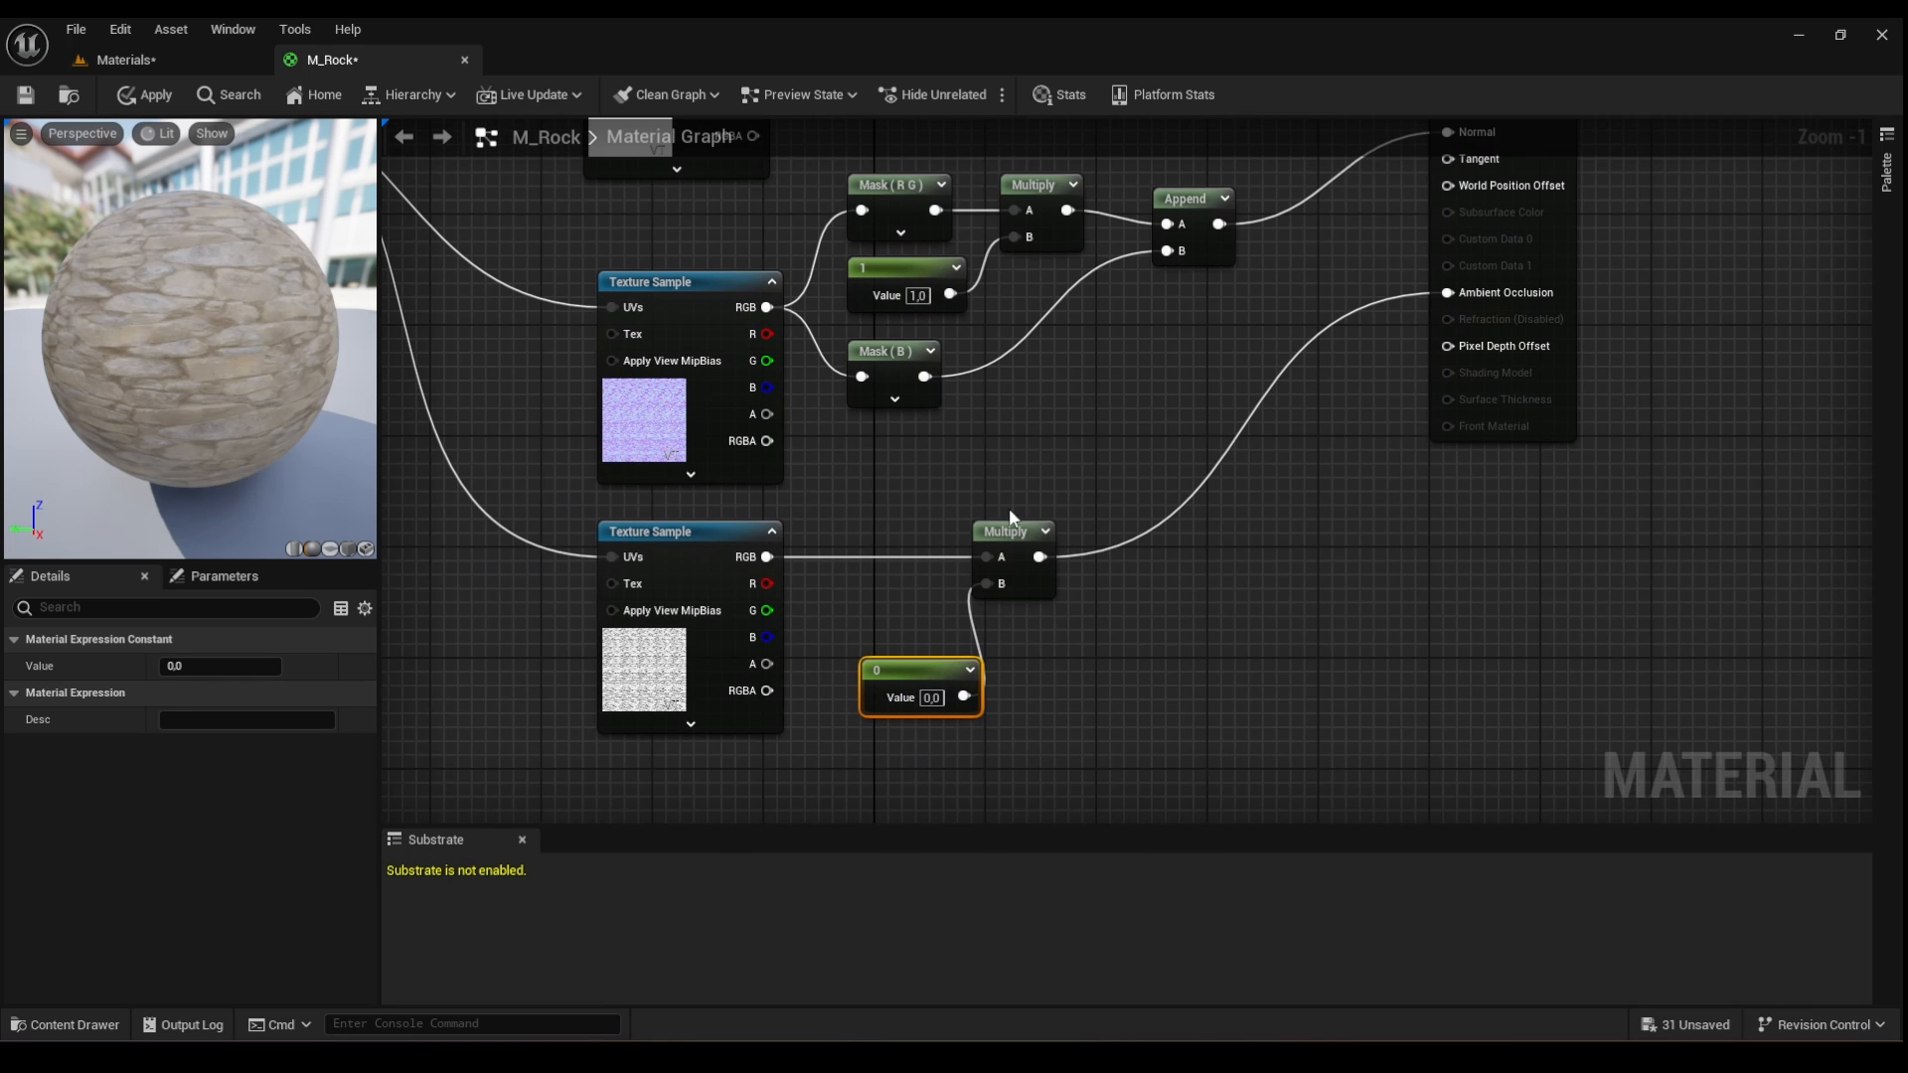
- Set the ambient occlusion intensity constant to 1 and apply the material
left_click(931, 698)
type("1")
left_click(1106, 707)
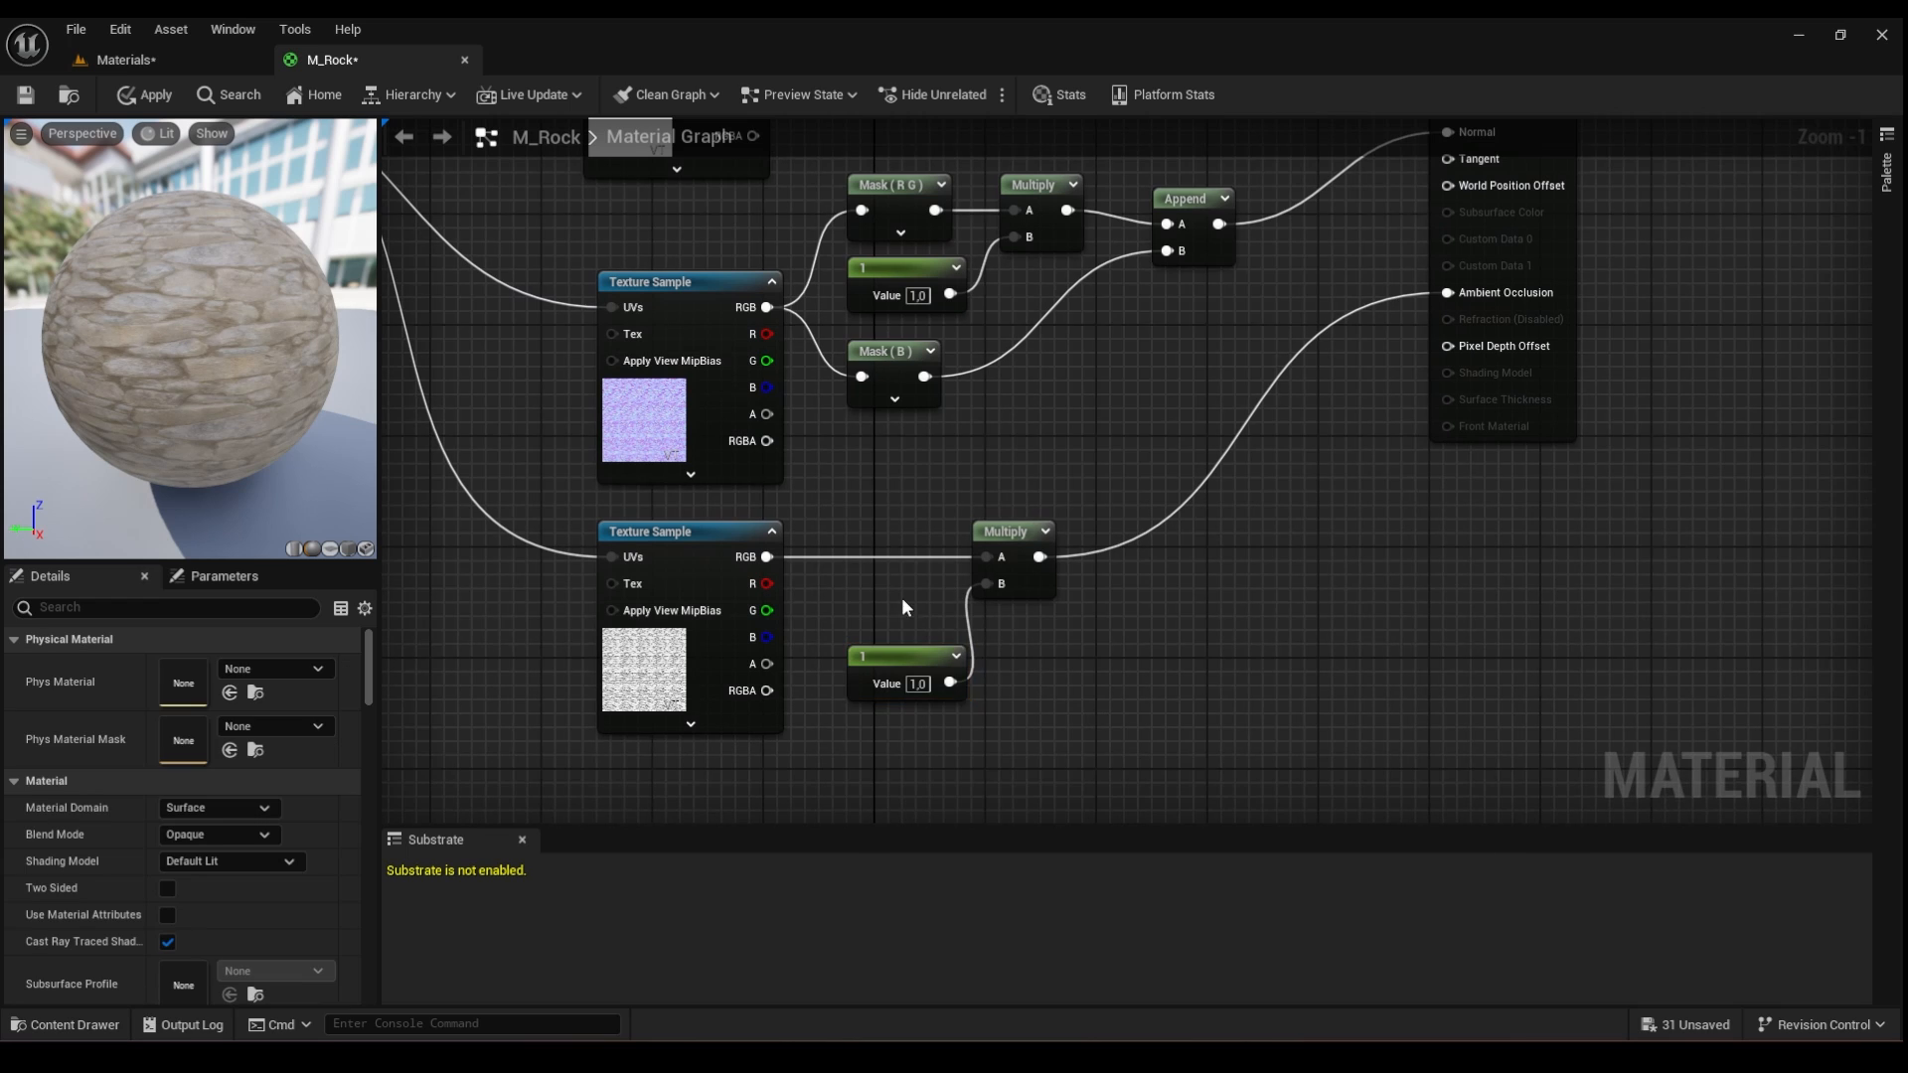
right_click_drag(898, 593, 969, 630)
mouse_move(923, 361)
right_mouse_down()
mouse_move(894, 694)
mouse_move(945, 617)
mouse_move(958, 652)
mouse_move(915, 366)
right_mouse_up()
- Move the roughness texture sample slightly so it lines up with the other texture samples
right_click_drag(987, 499, 990, 574)
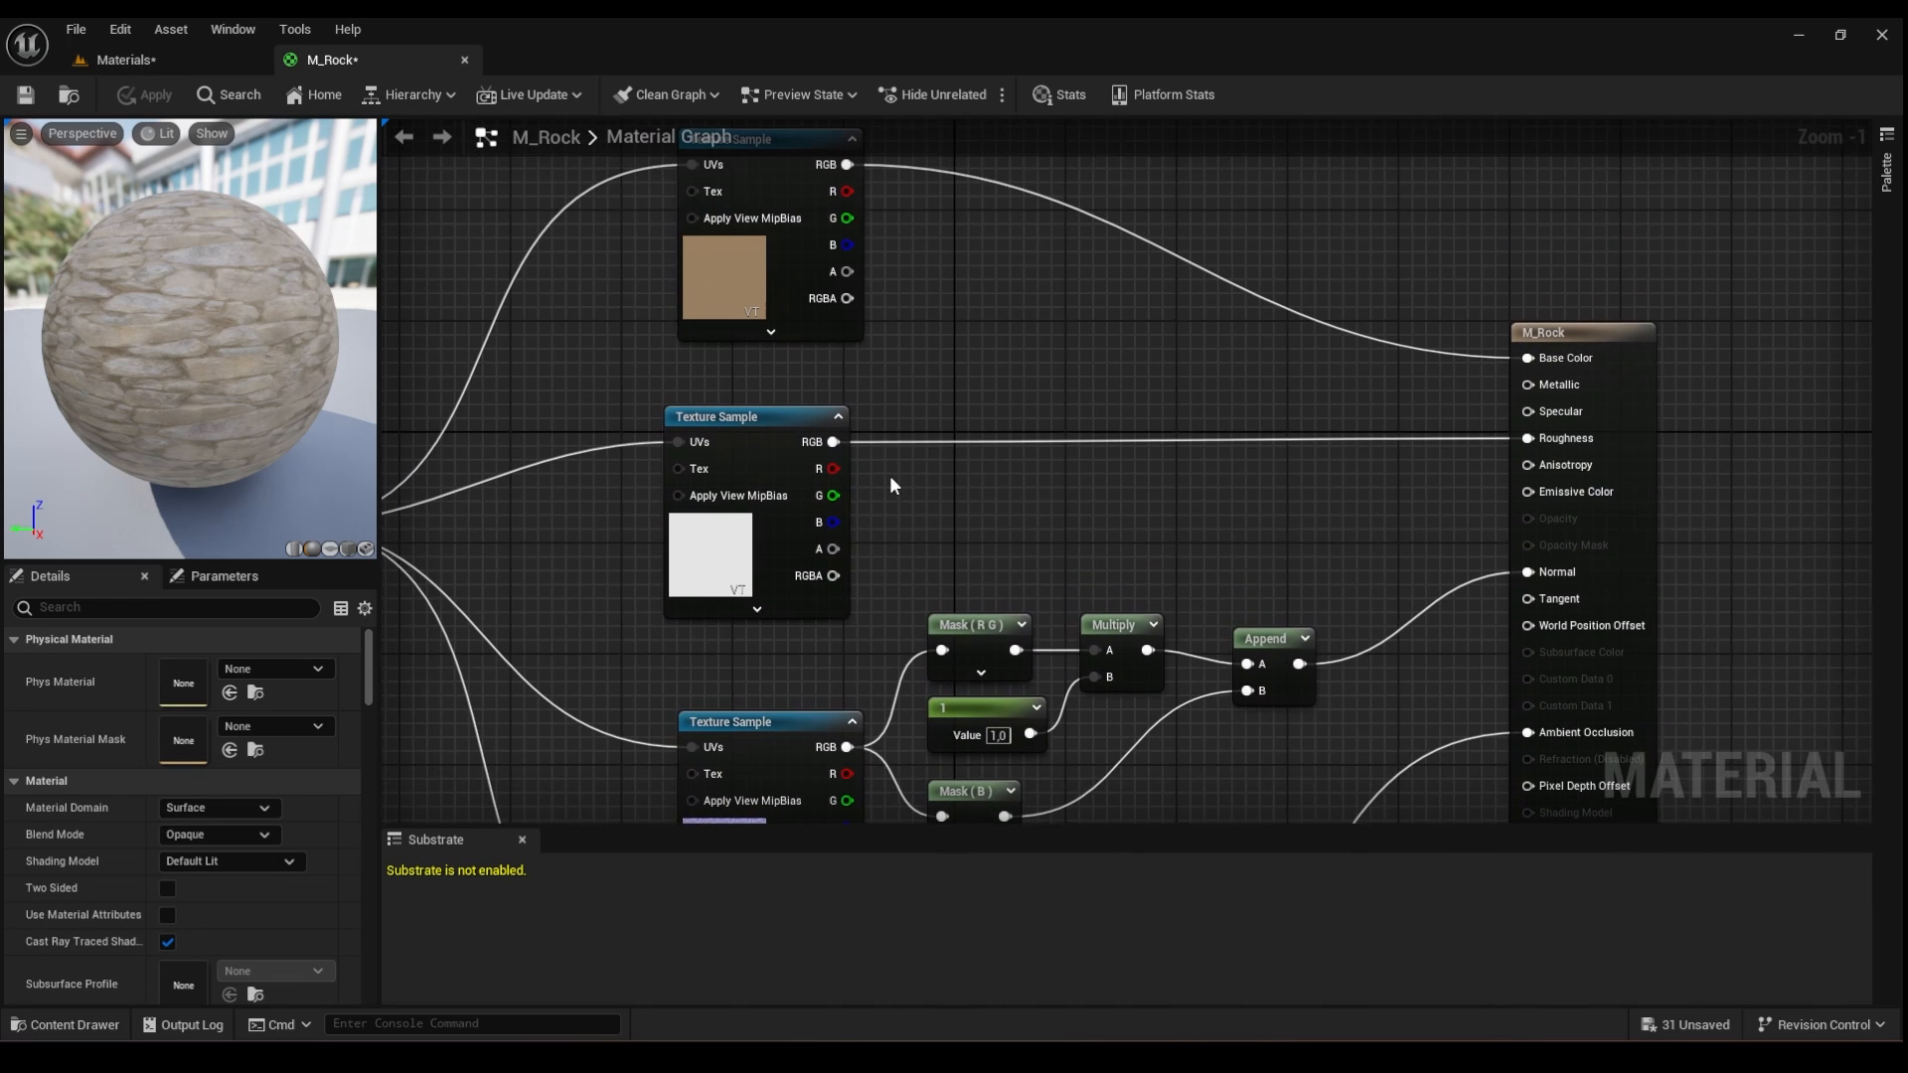
right_click_drag(892, 474, 843, 474)
left_click_drag(736, 421, 747, 395)
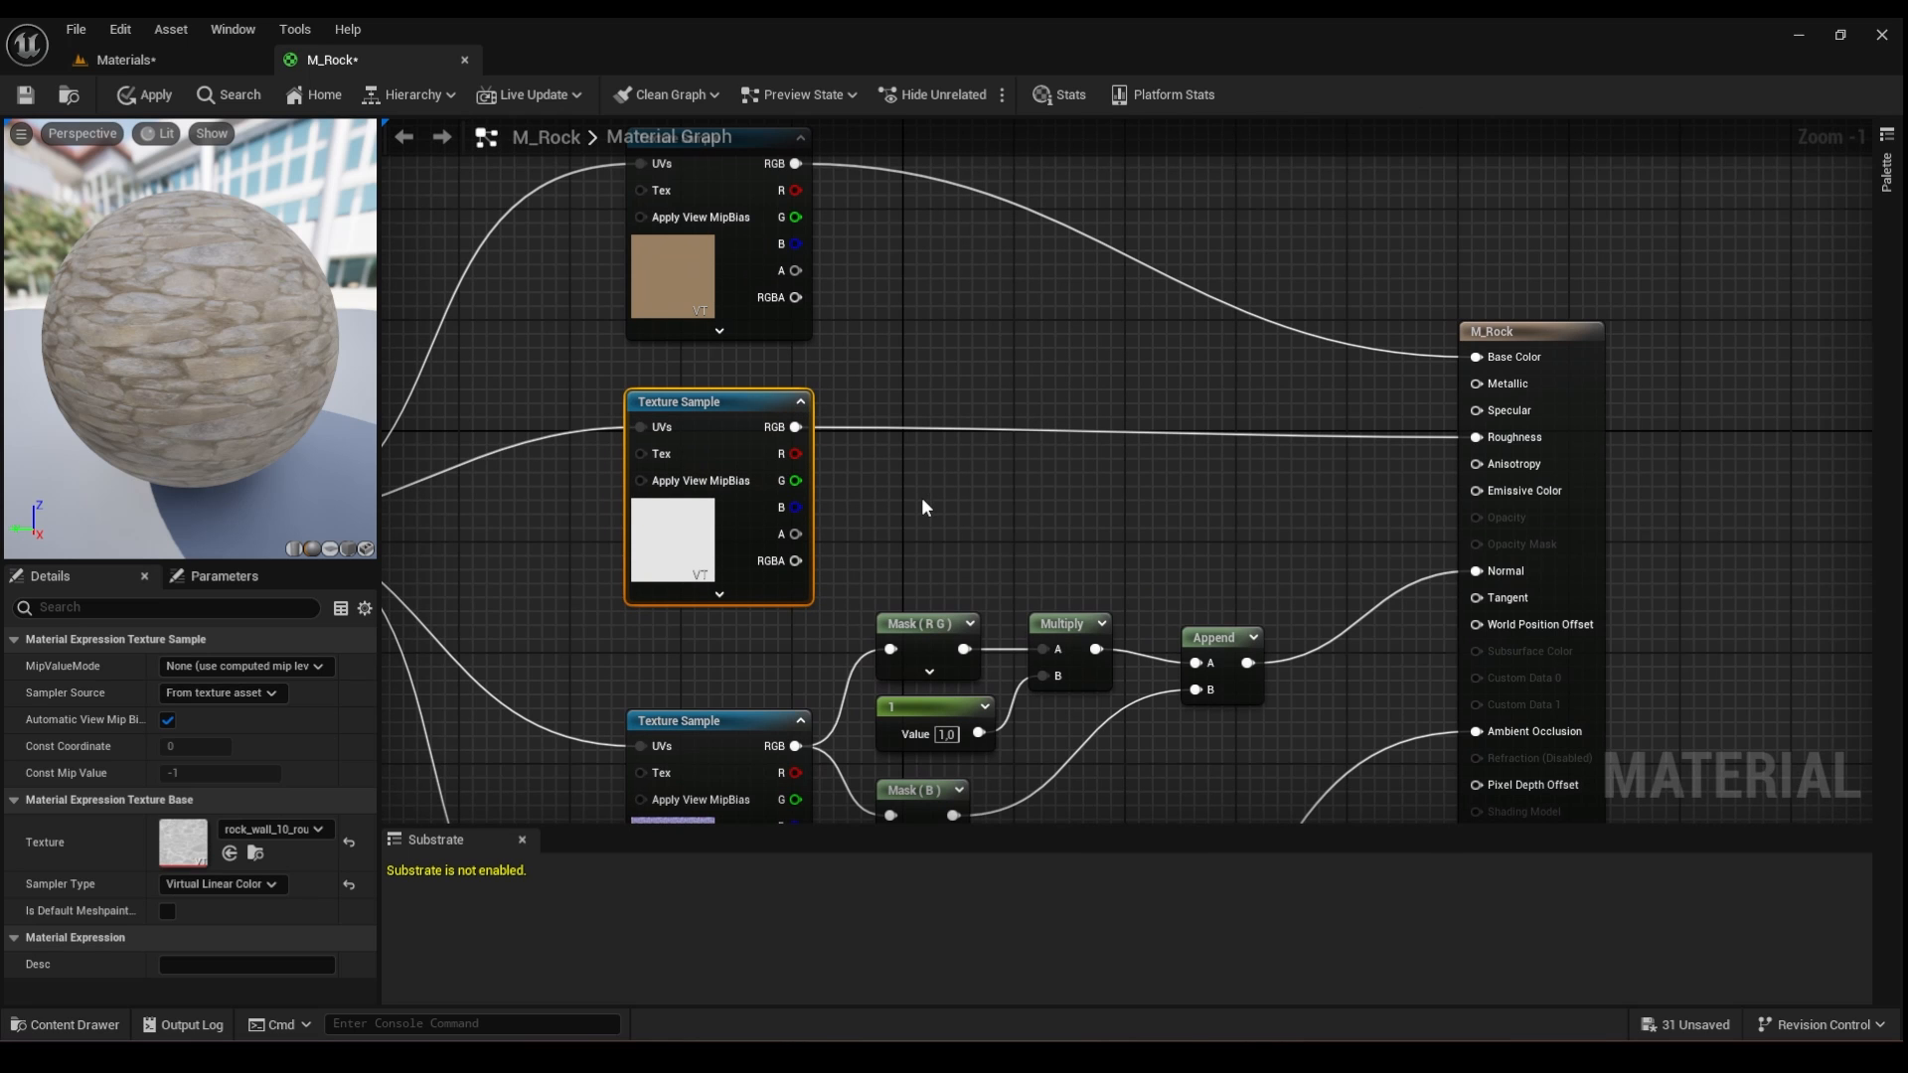
- Add a LinearInterpolate node between the roughness texture sample and the M_Rock output node
right_click_drag(873, 513, 873, 523)
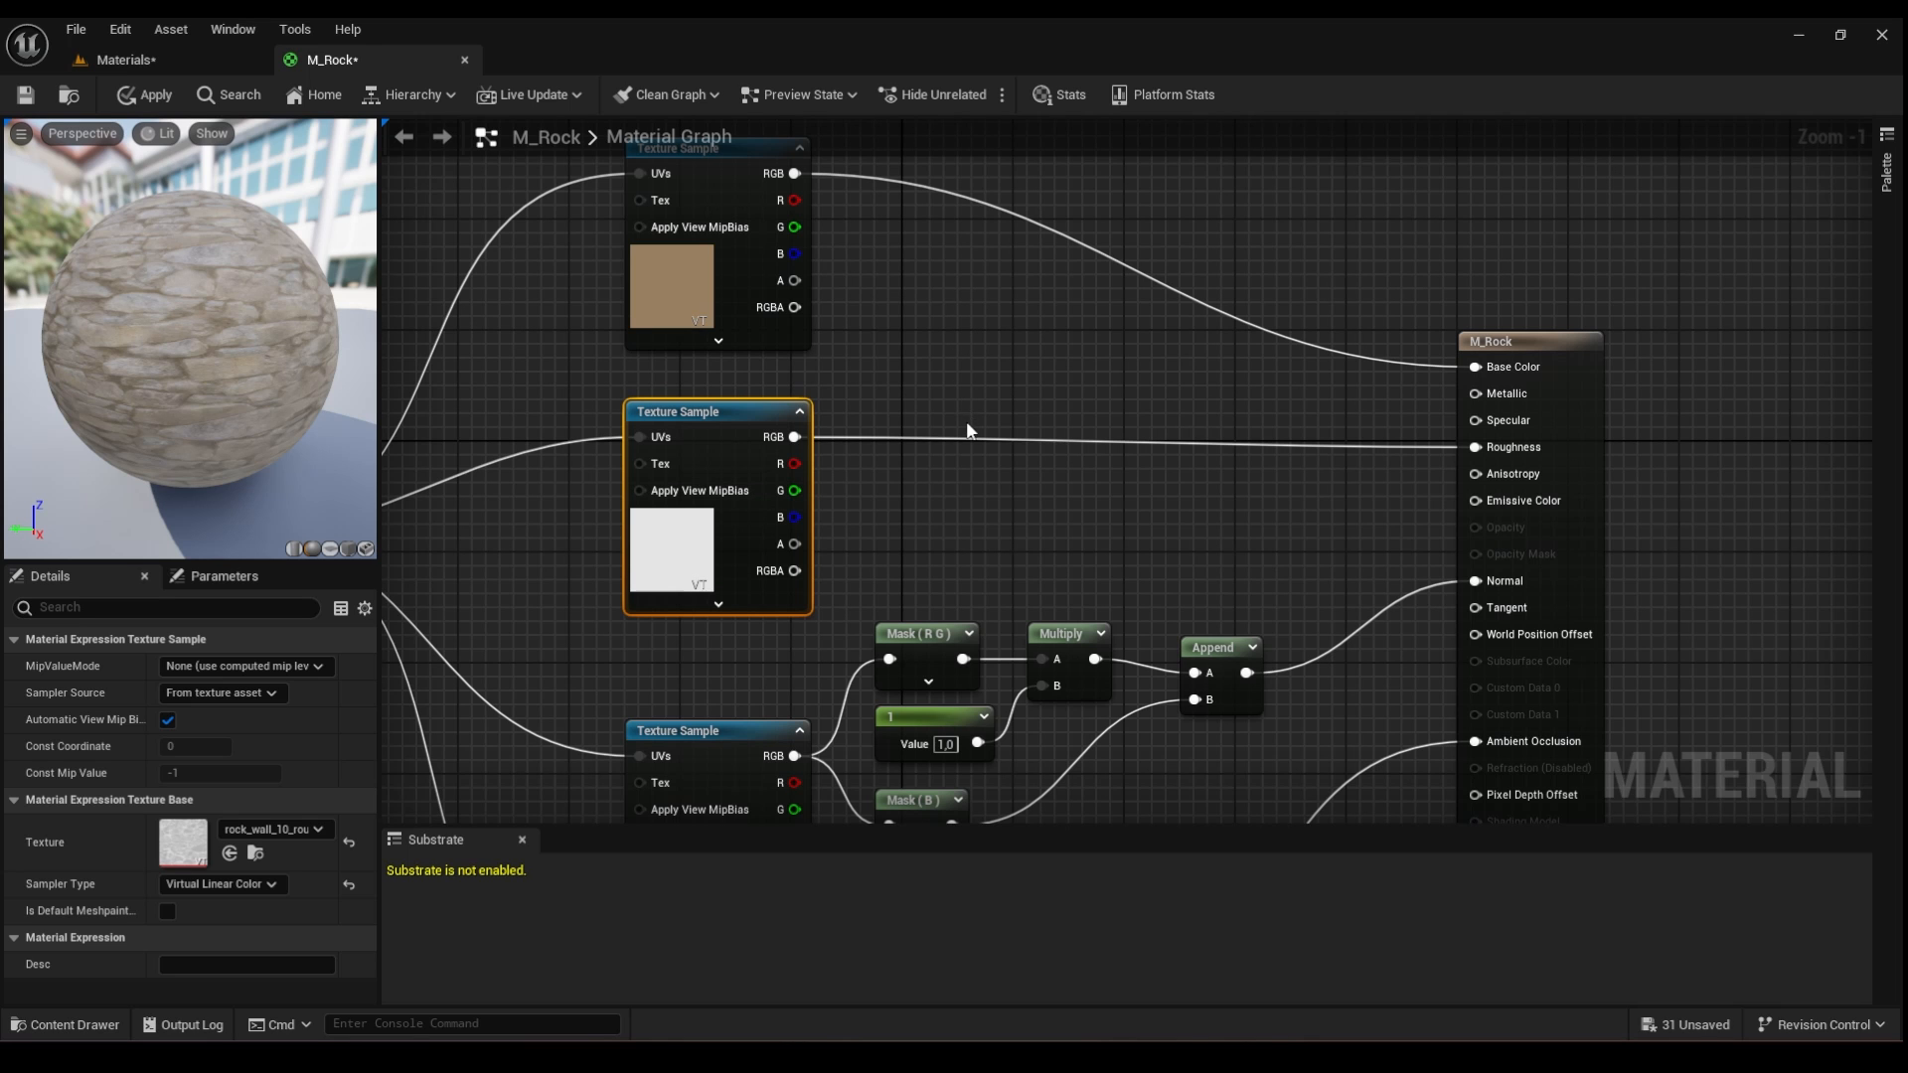
right_click_drag(895, 493, 802, 486)
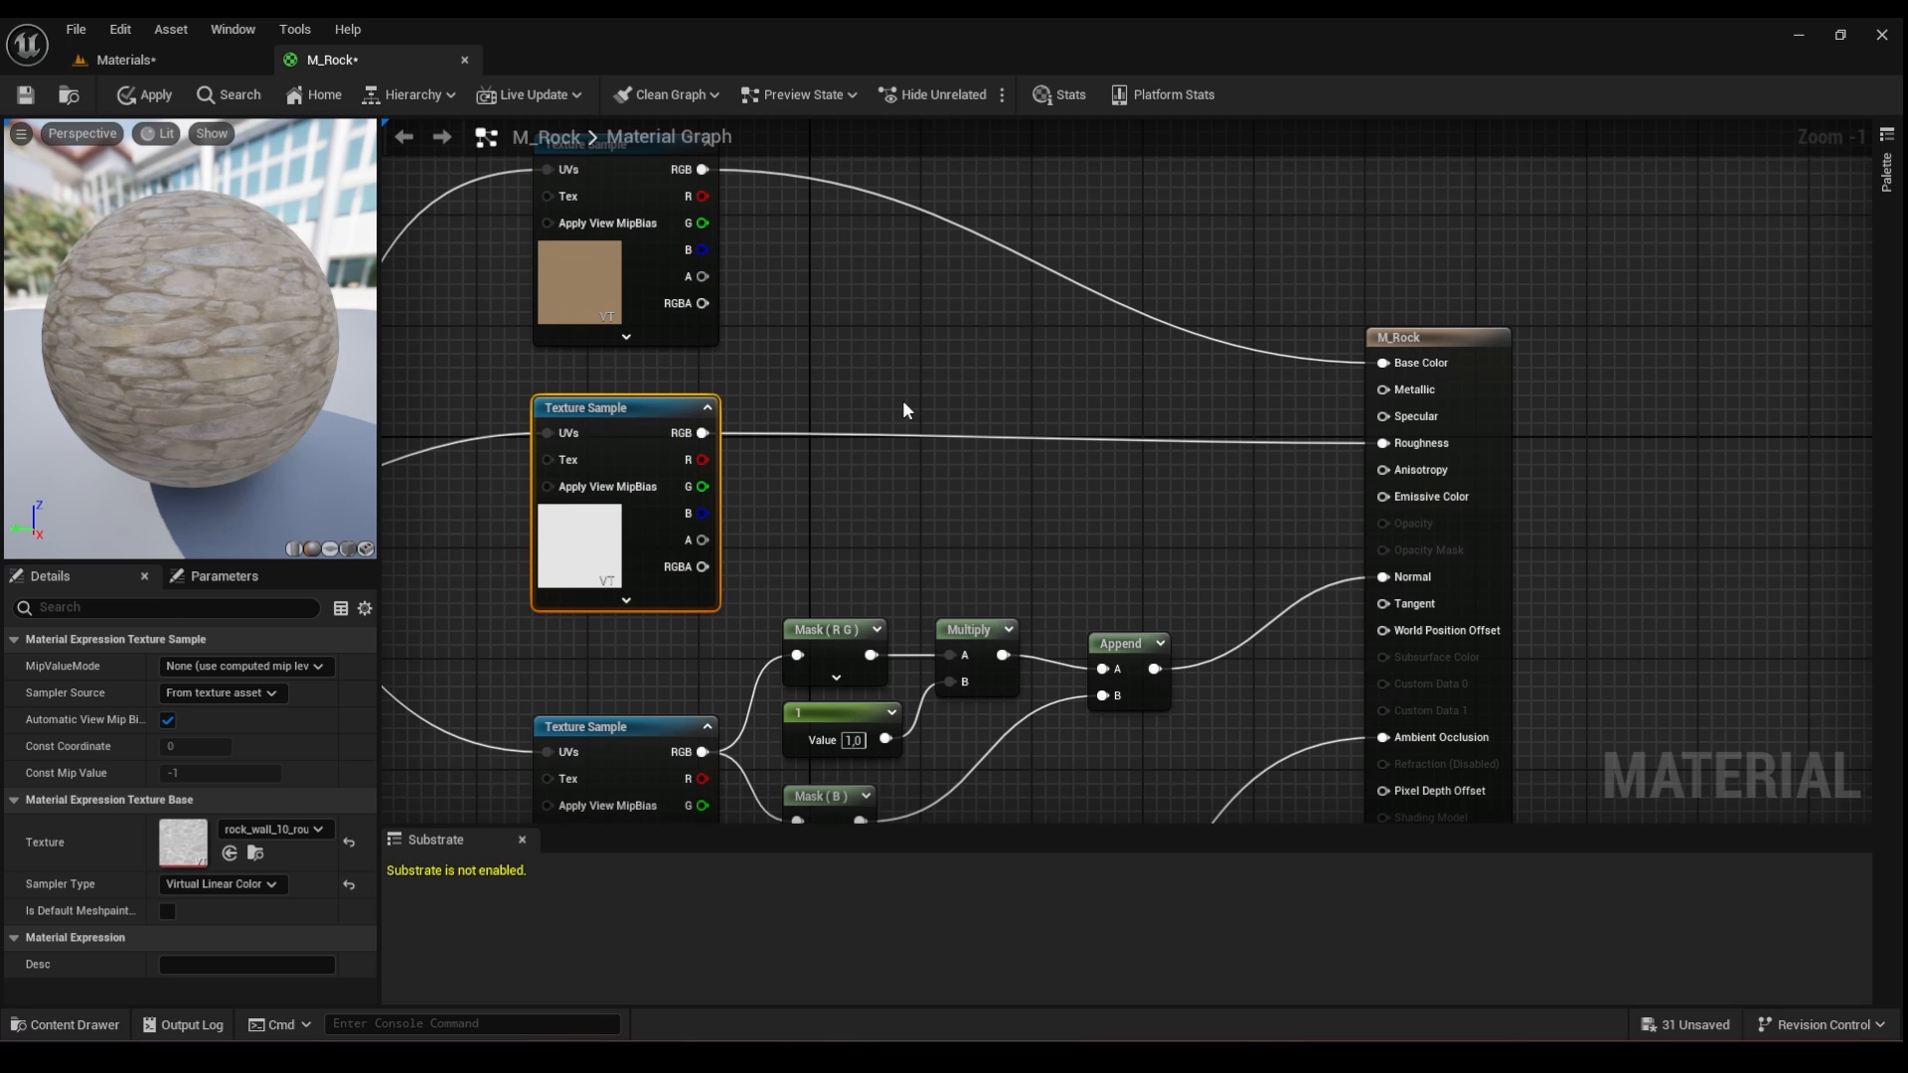
right_click(901, 473)
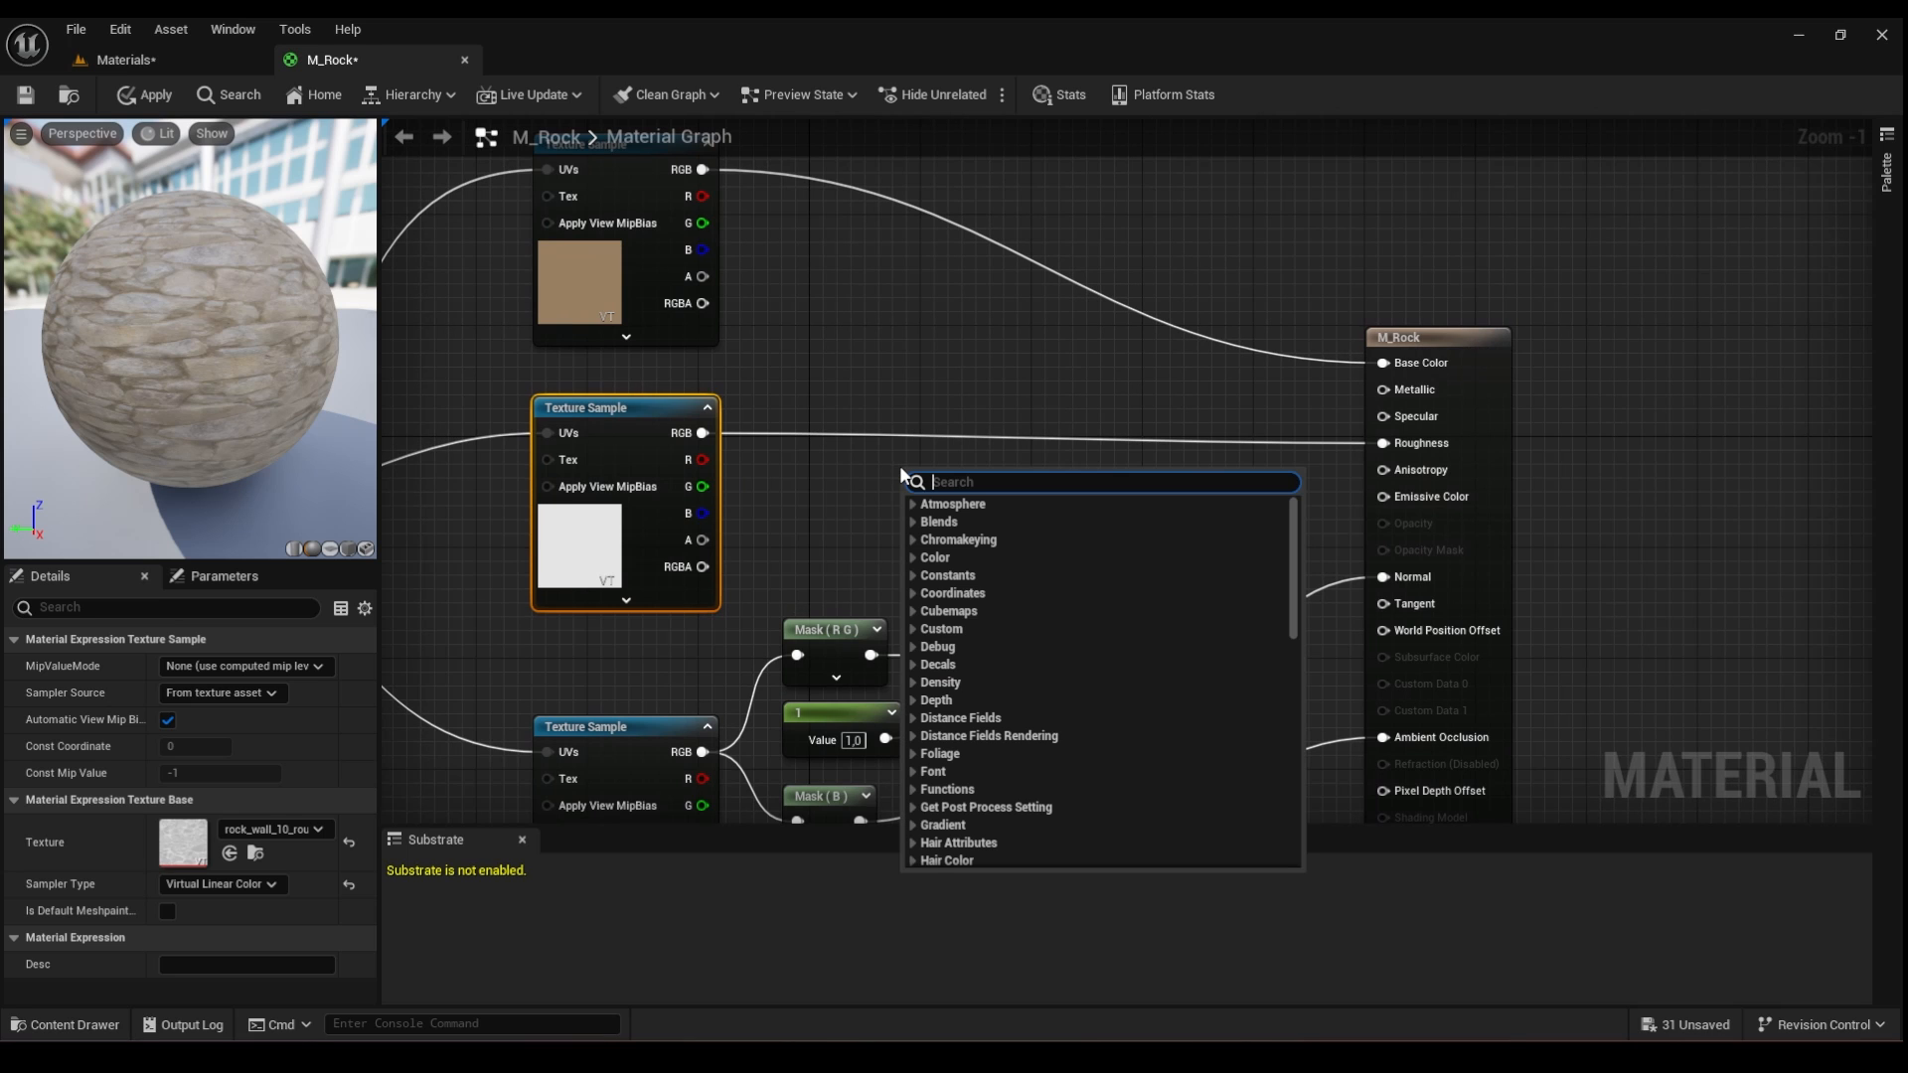
type("lerp")
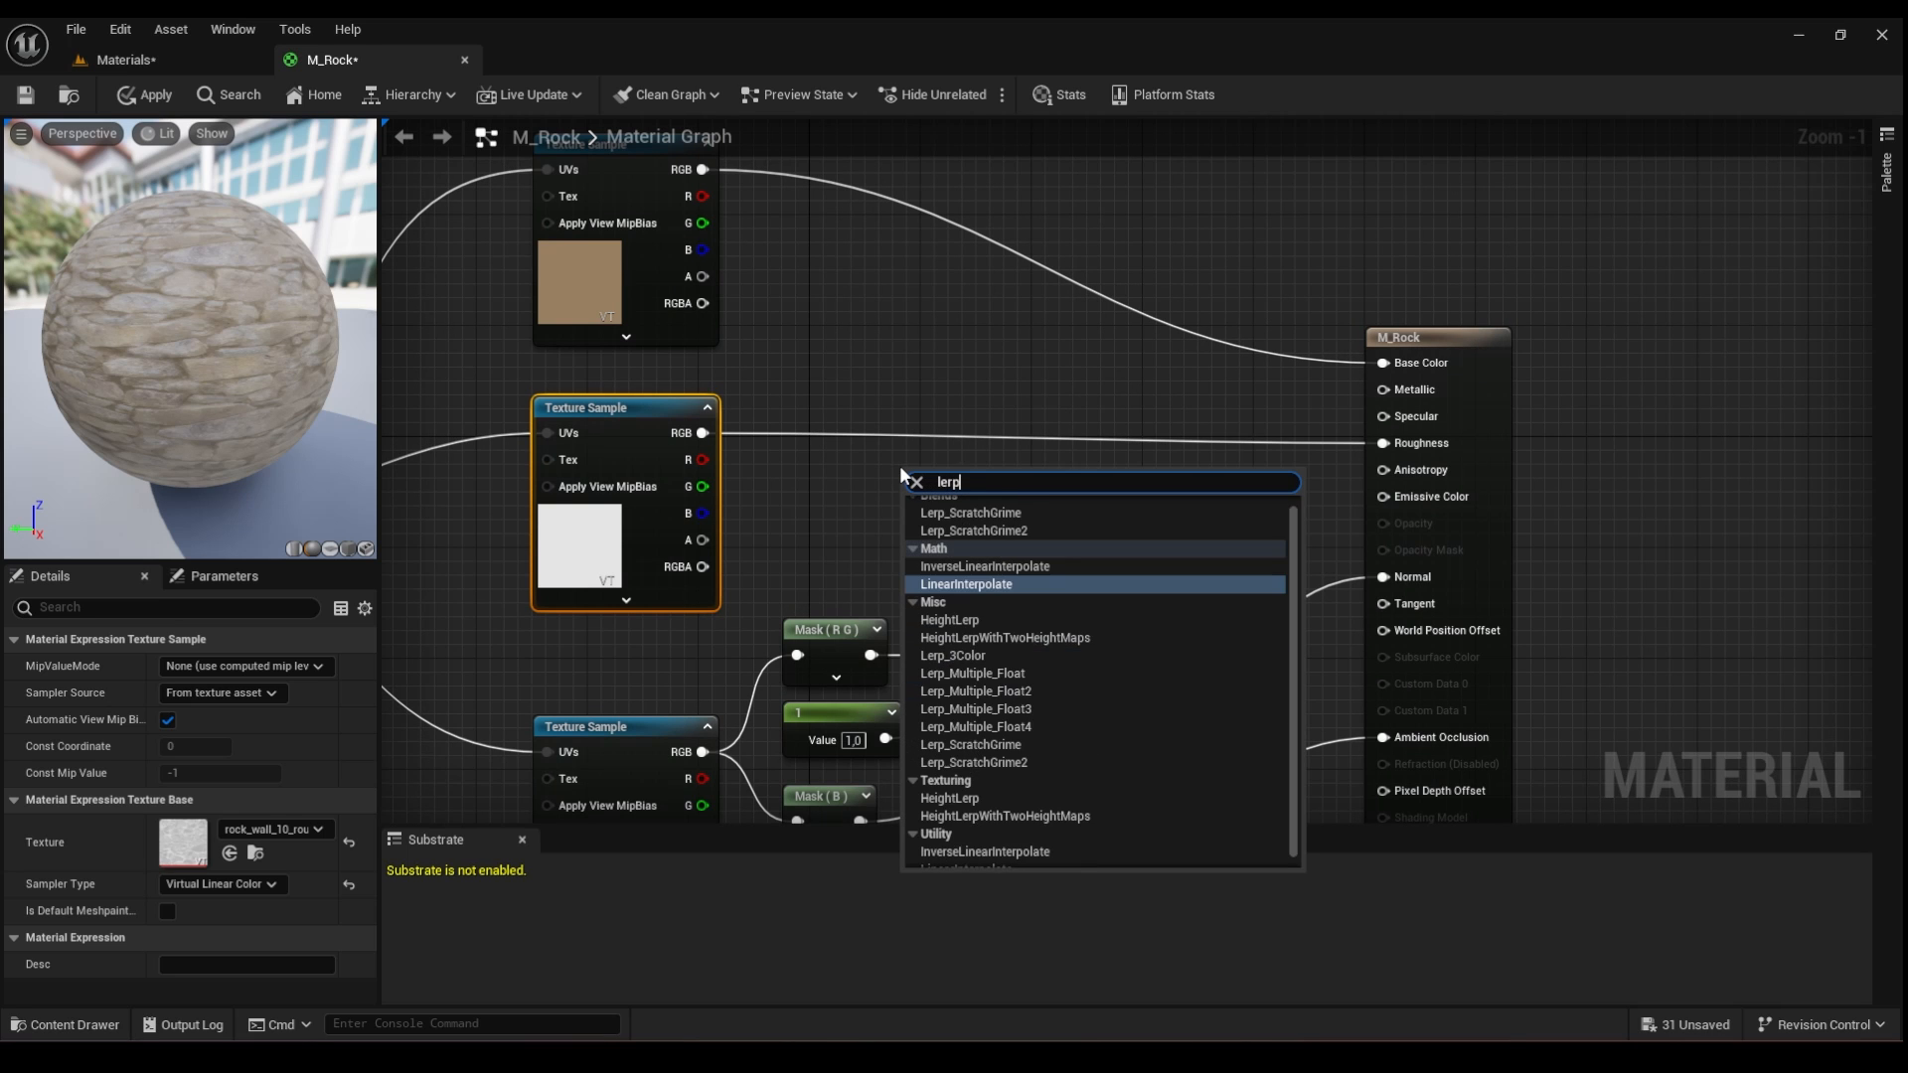
left_click(979, 586)
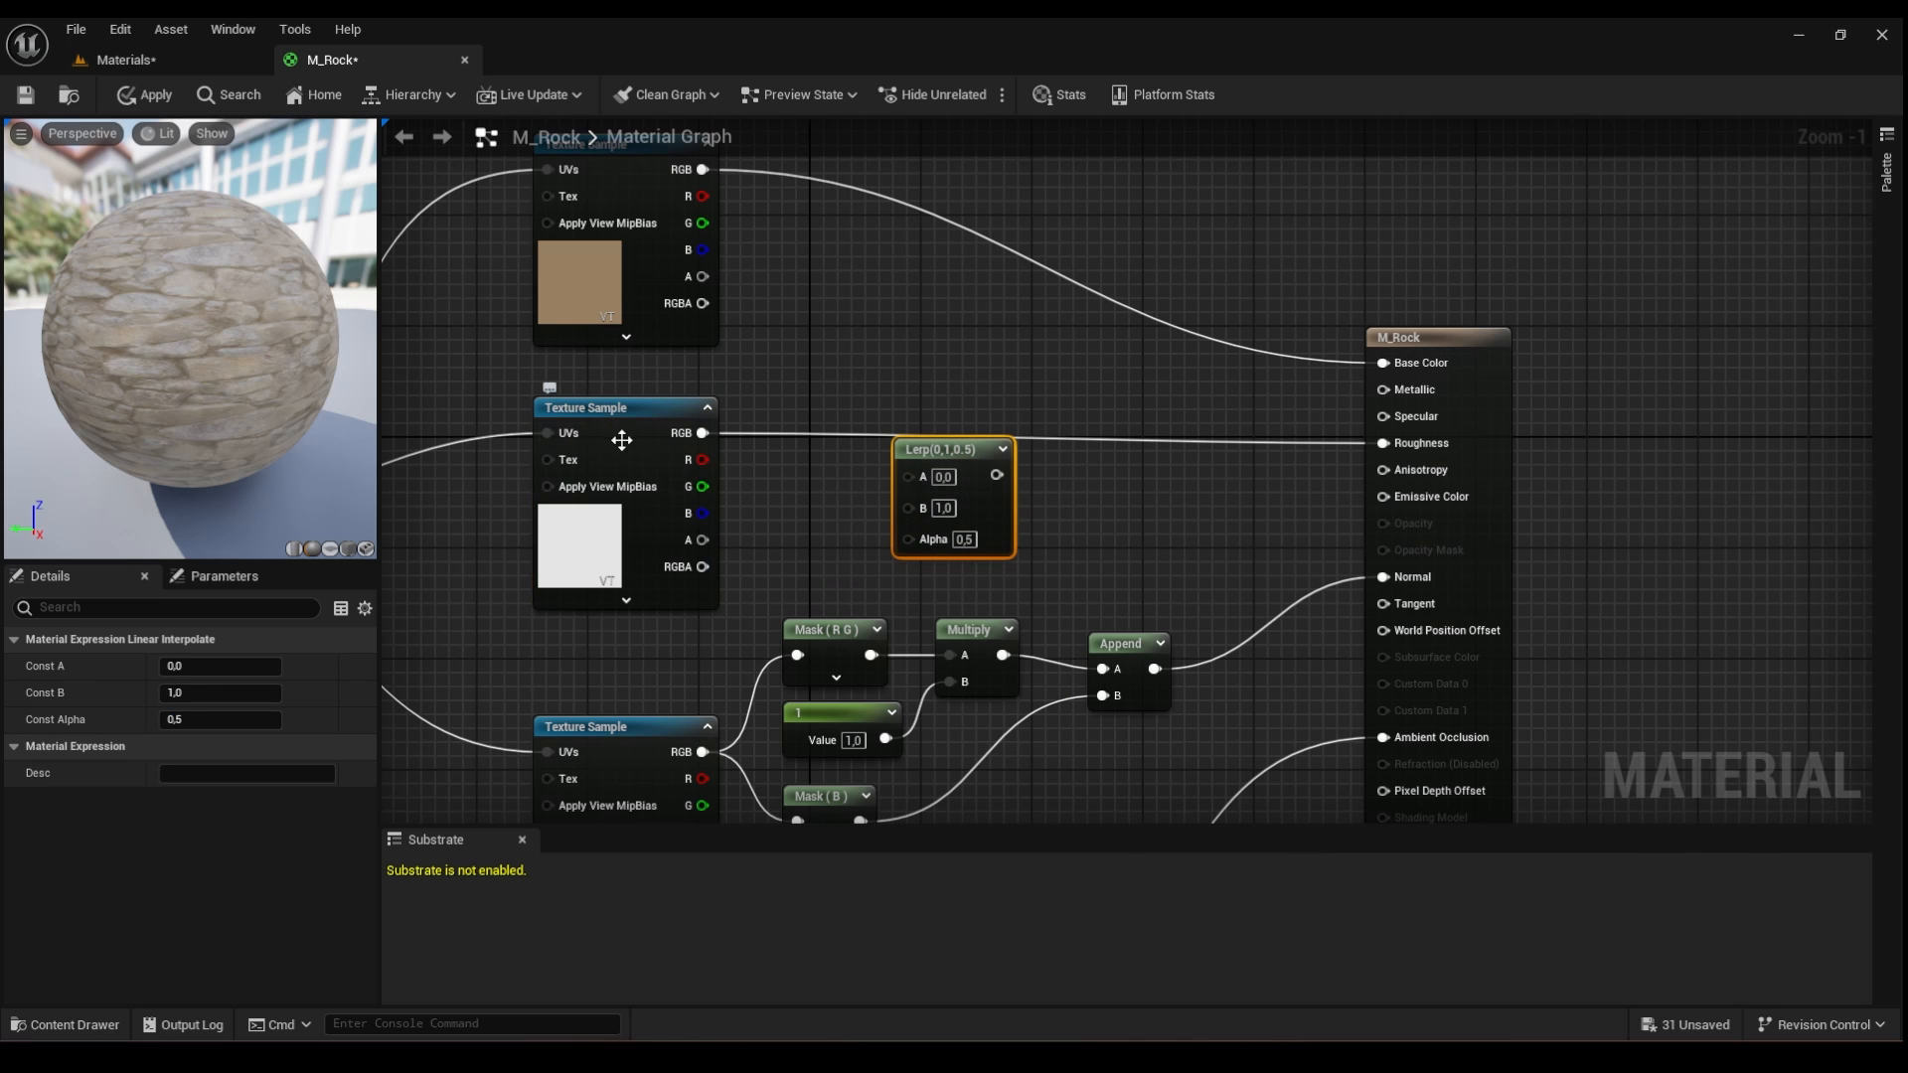
- Connect the roughness texture's RGB output to the Lerp's Alpha and the Lerp's output to Roughness
left_click_drag(703, 433, 907, 539)
right_click_drag(874, 537, 949, 526)
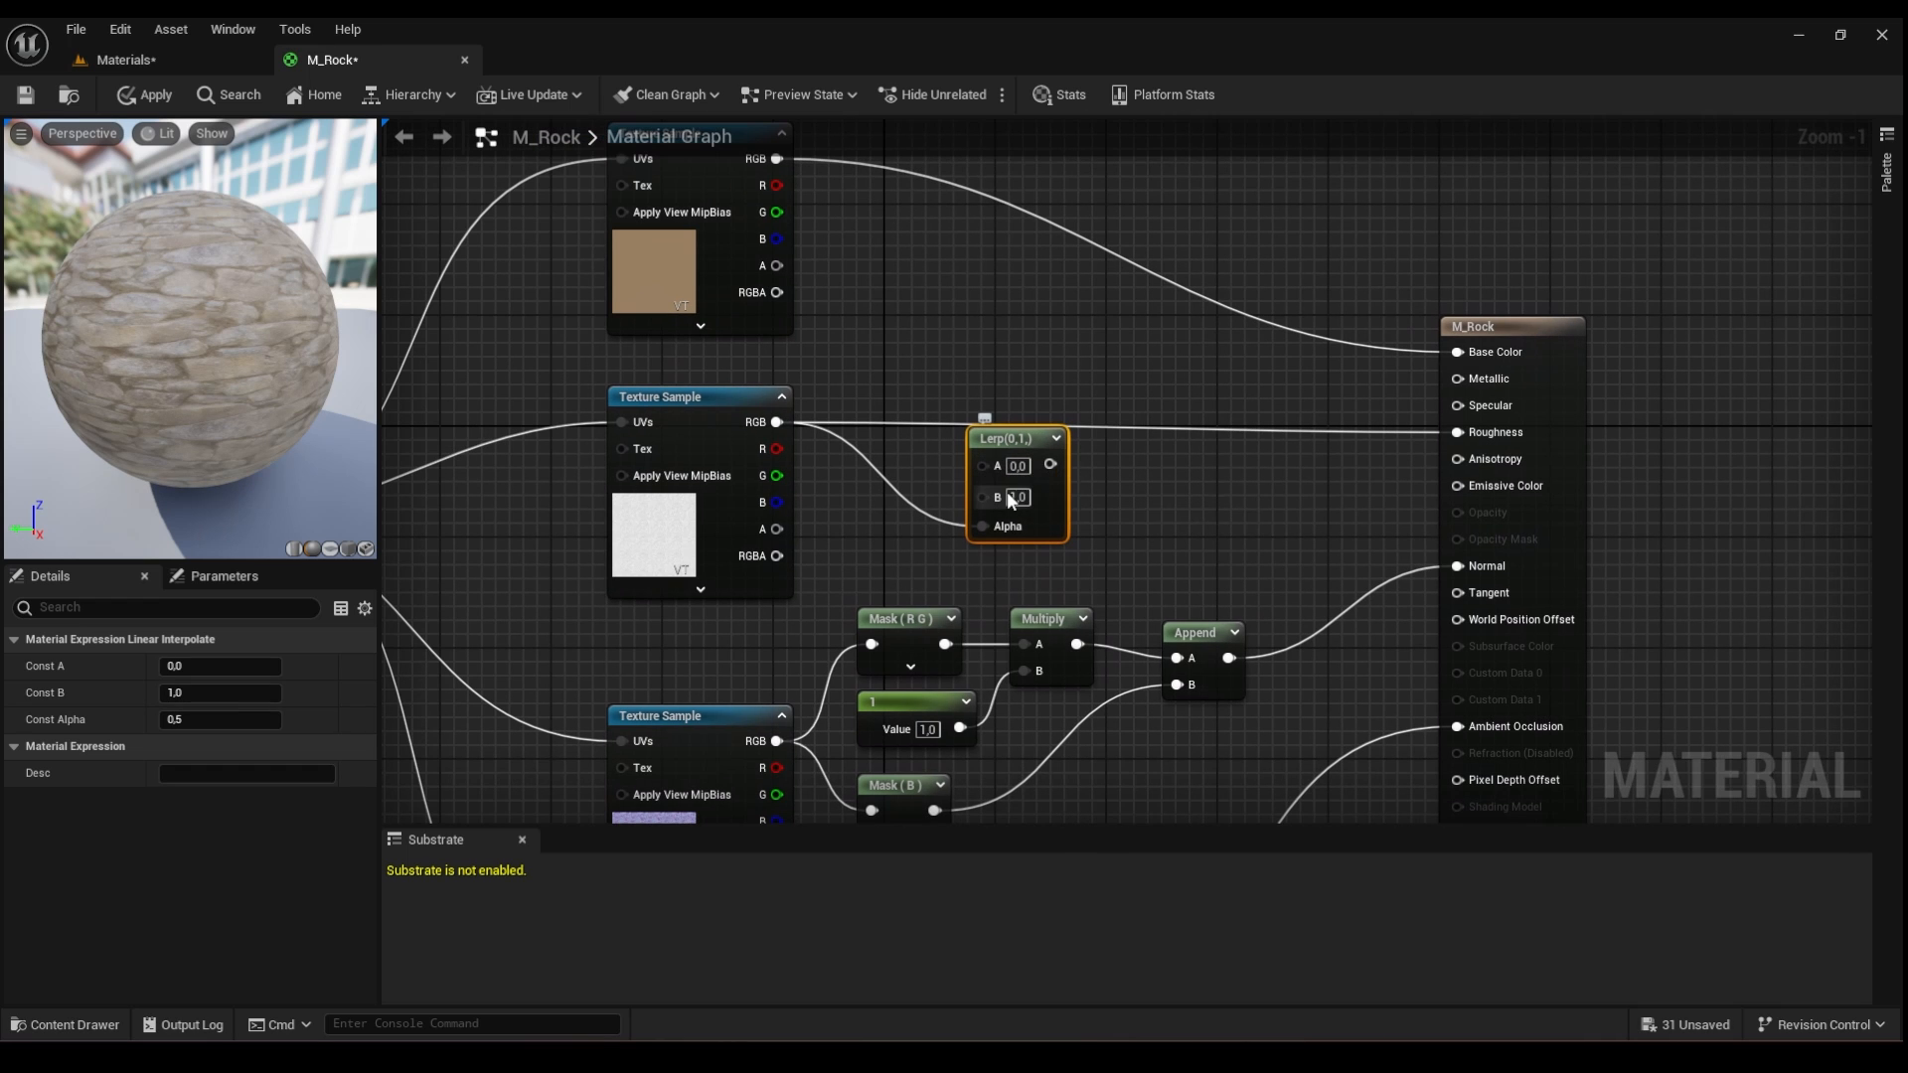
left_click(1016, 498)
right_click_drag(1067, 508, 988, 520)
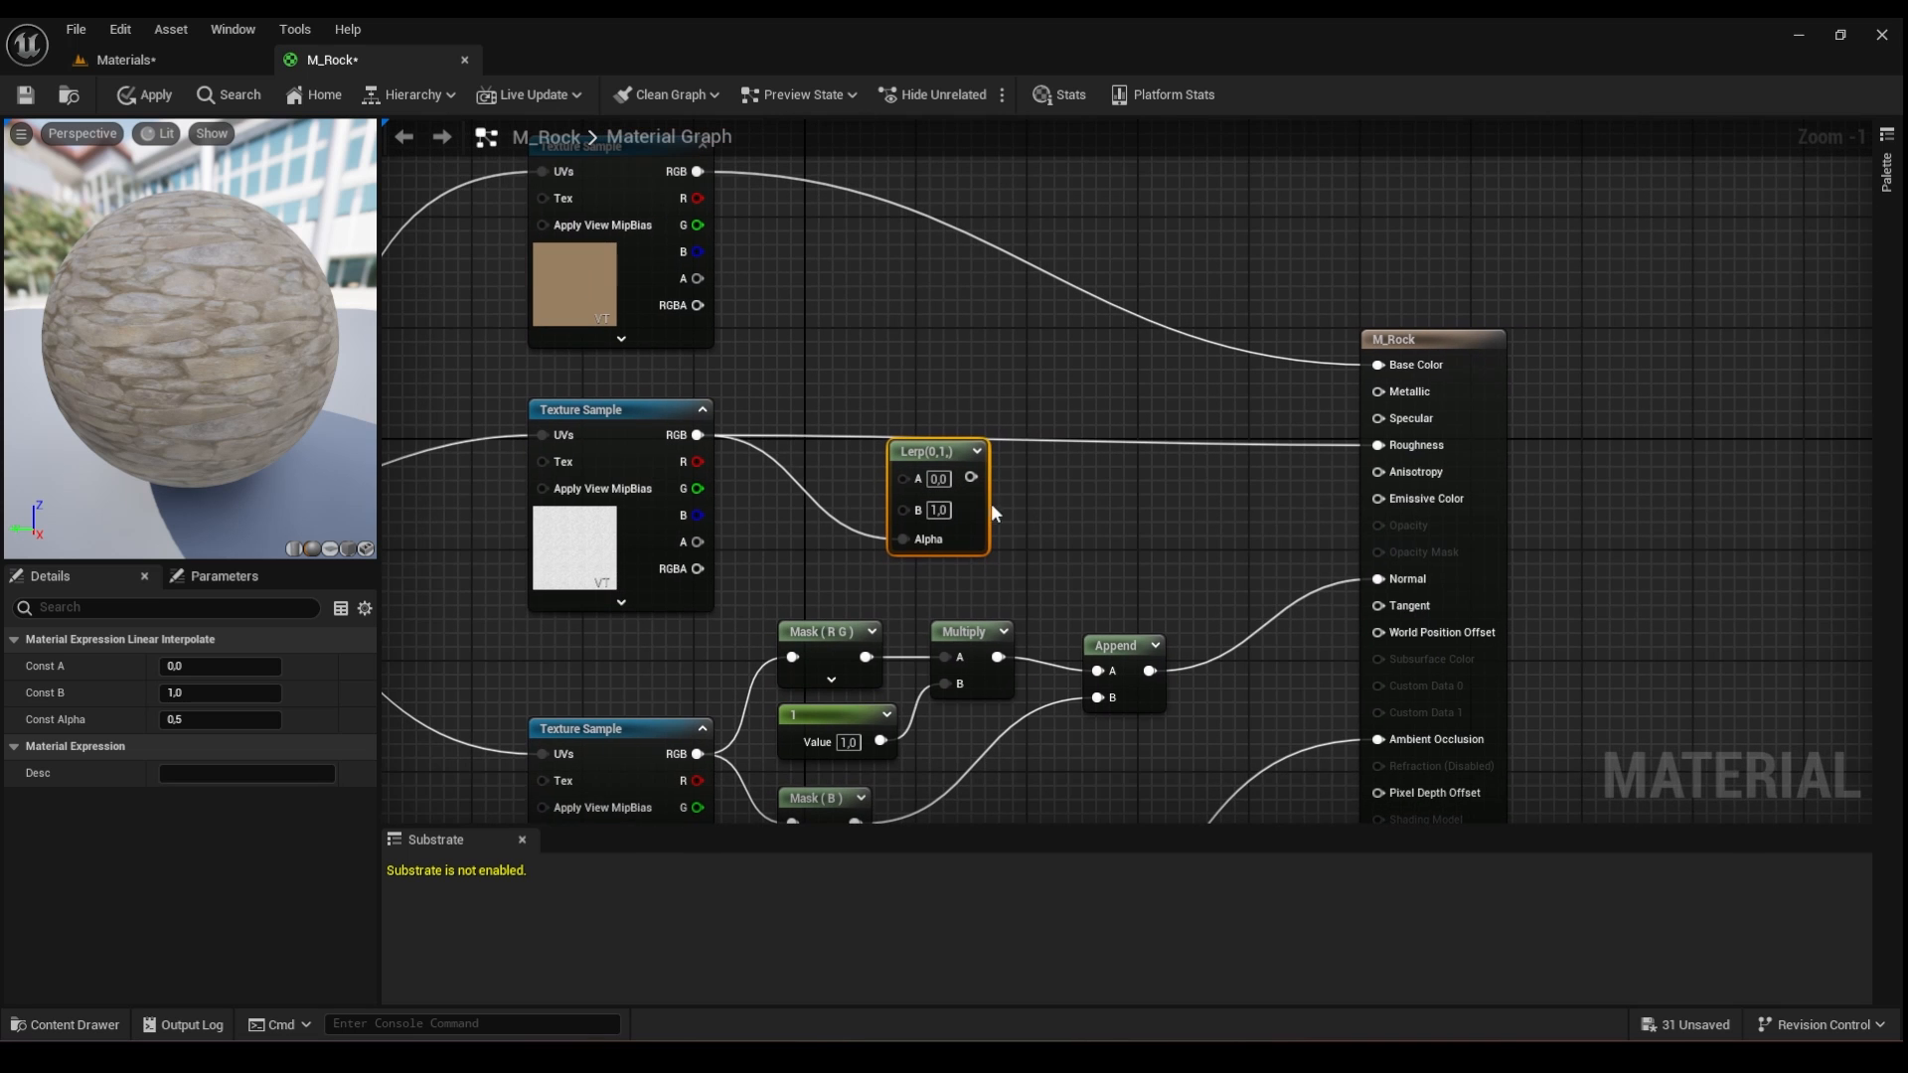
left_click_drag(971, 478, 1381, 444)
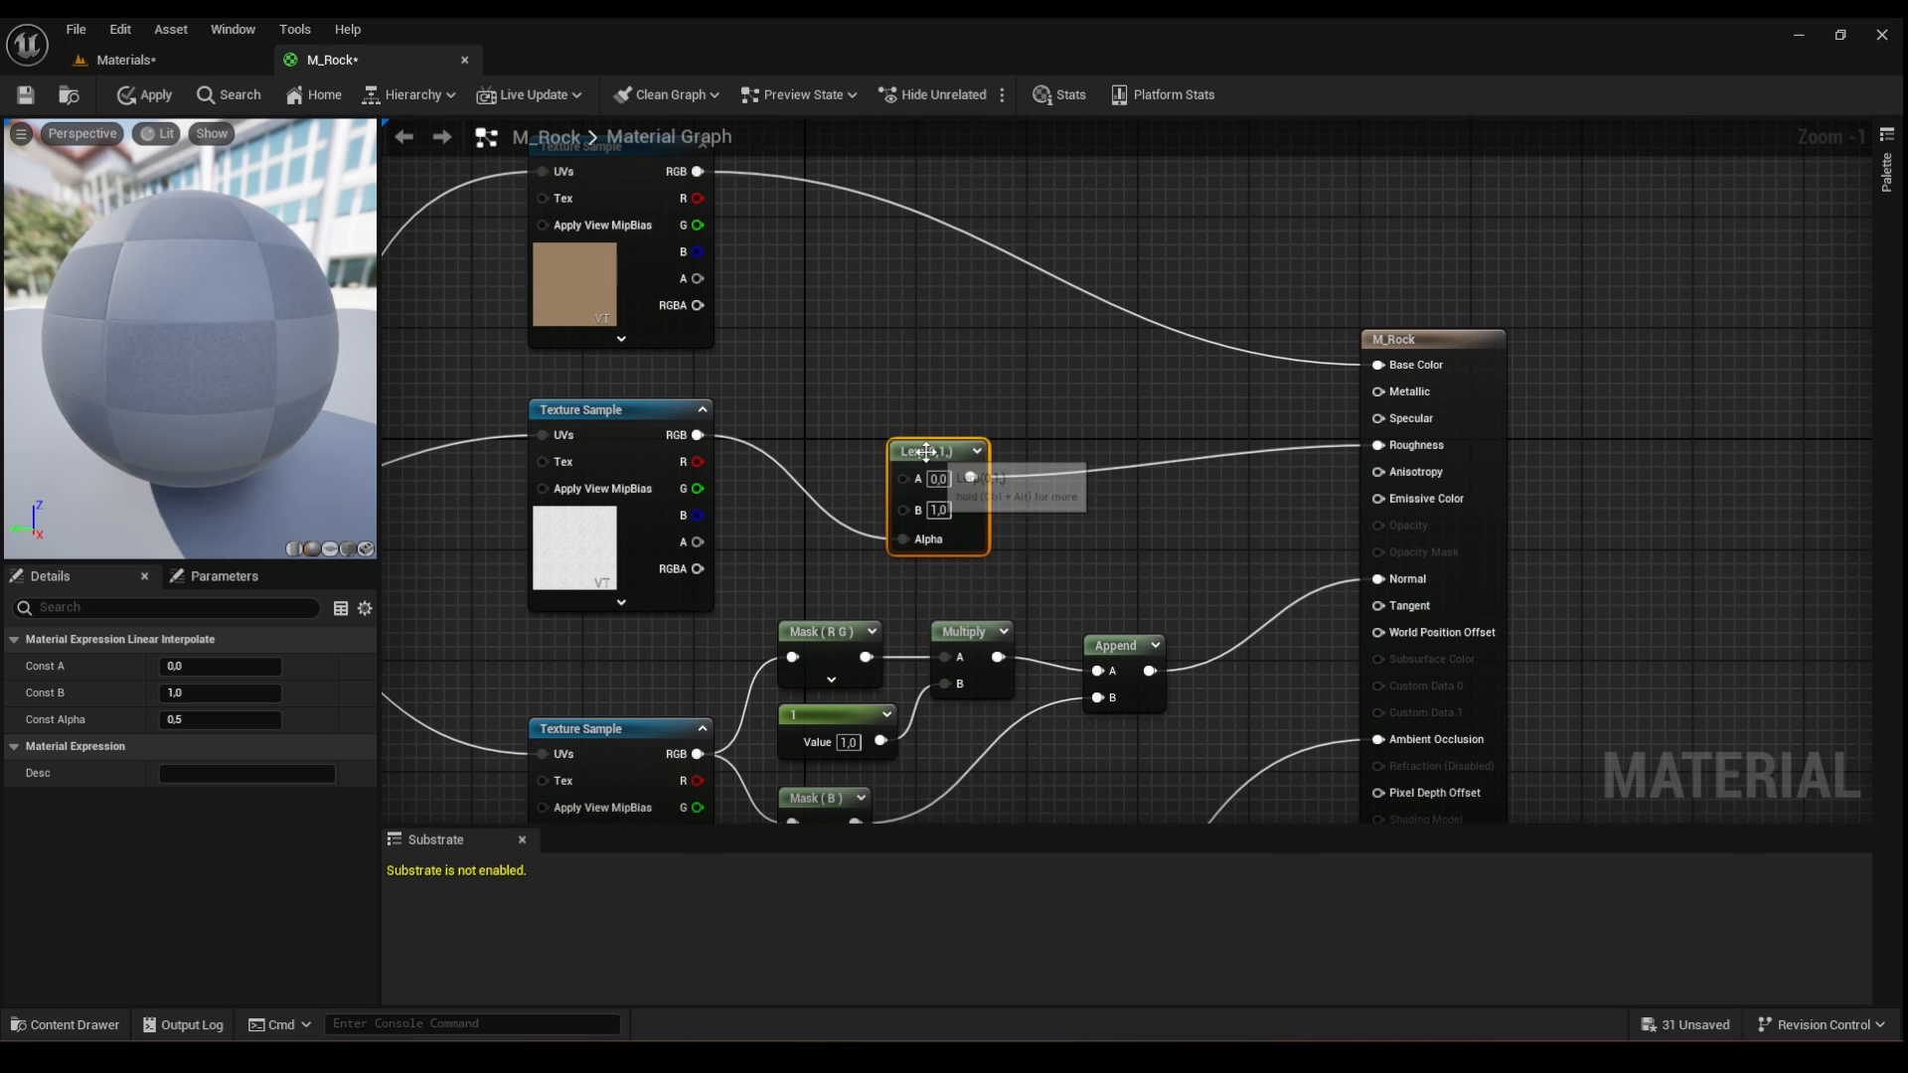
- Undock the M_Rock editor into a floating window over the level and bring the Lerp node into view
left_click_drag(333, 60, 781, 336)
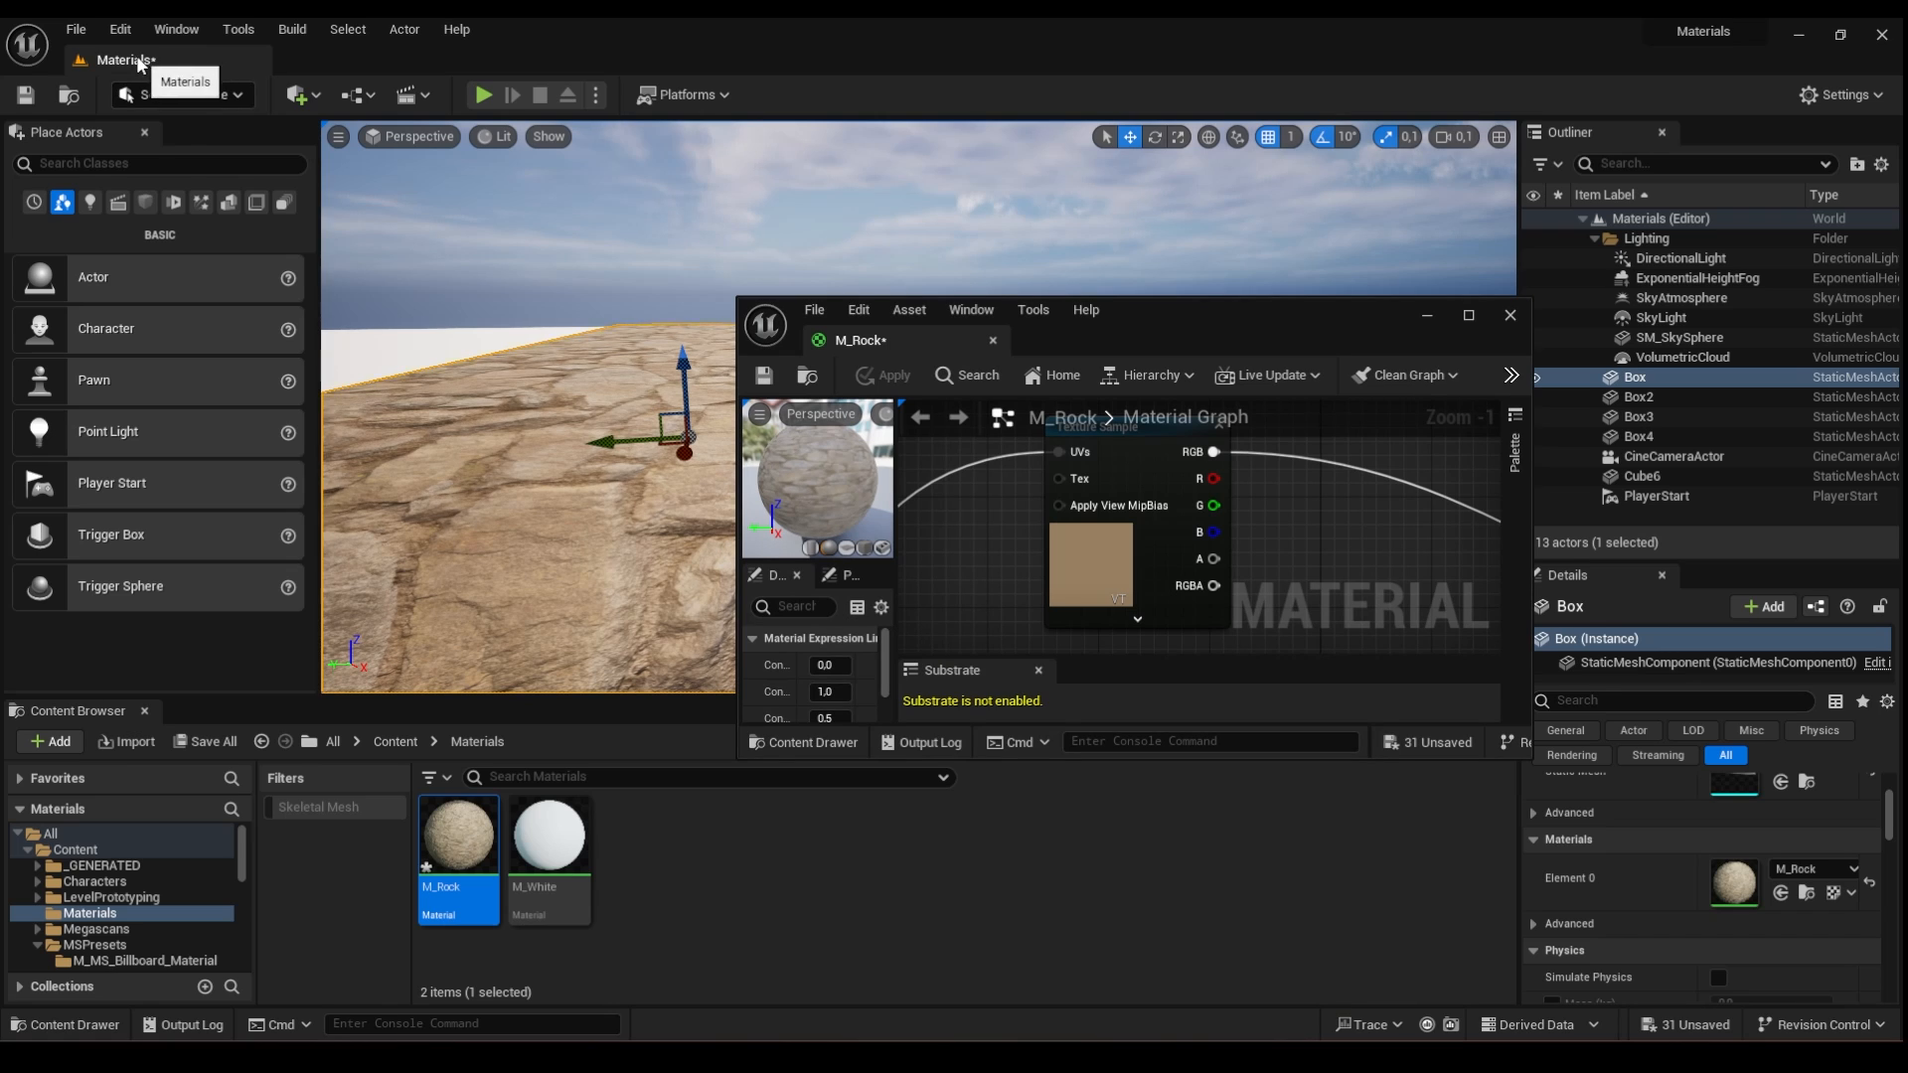
scroll(1220, 570, "down", 4)
right_click_drag(1221, 571, 998, 443)
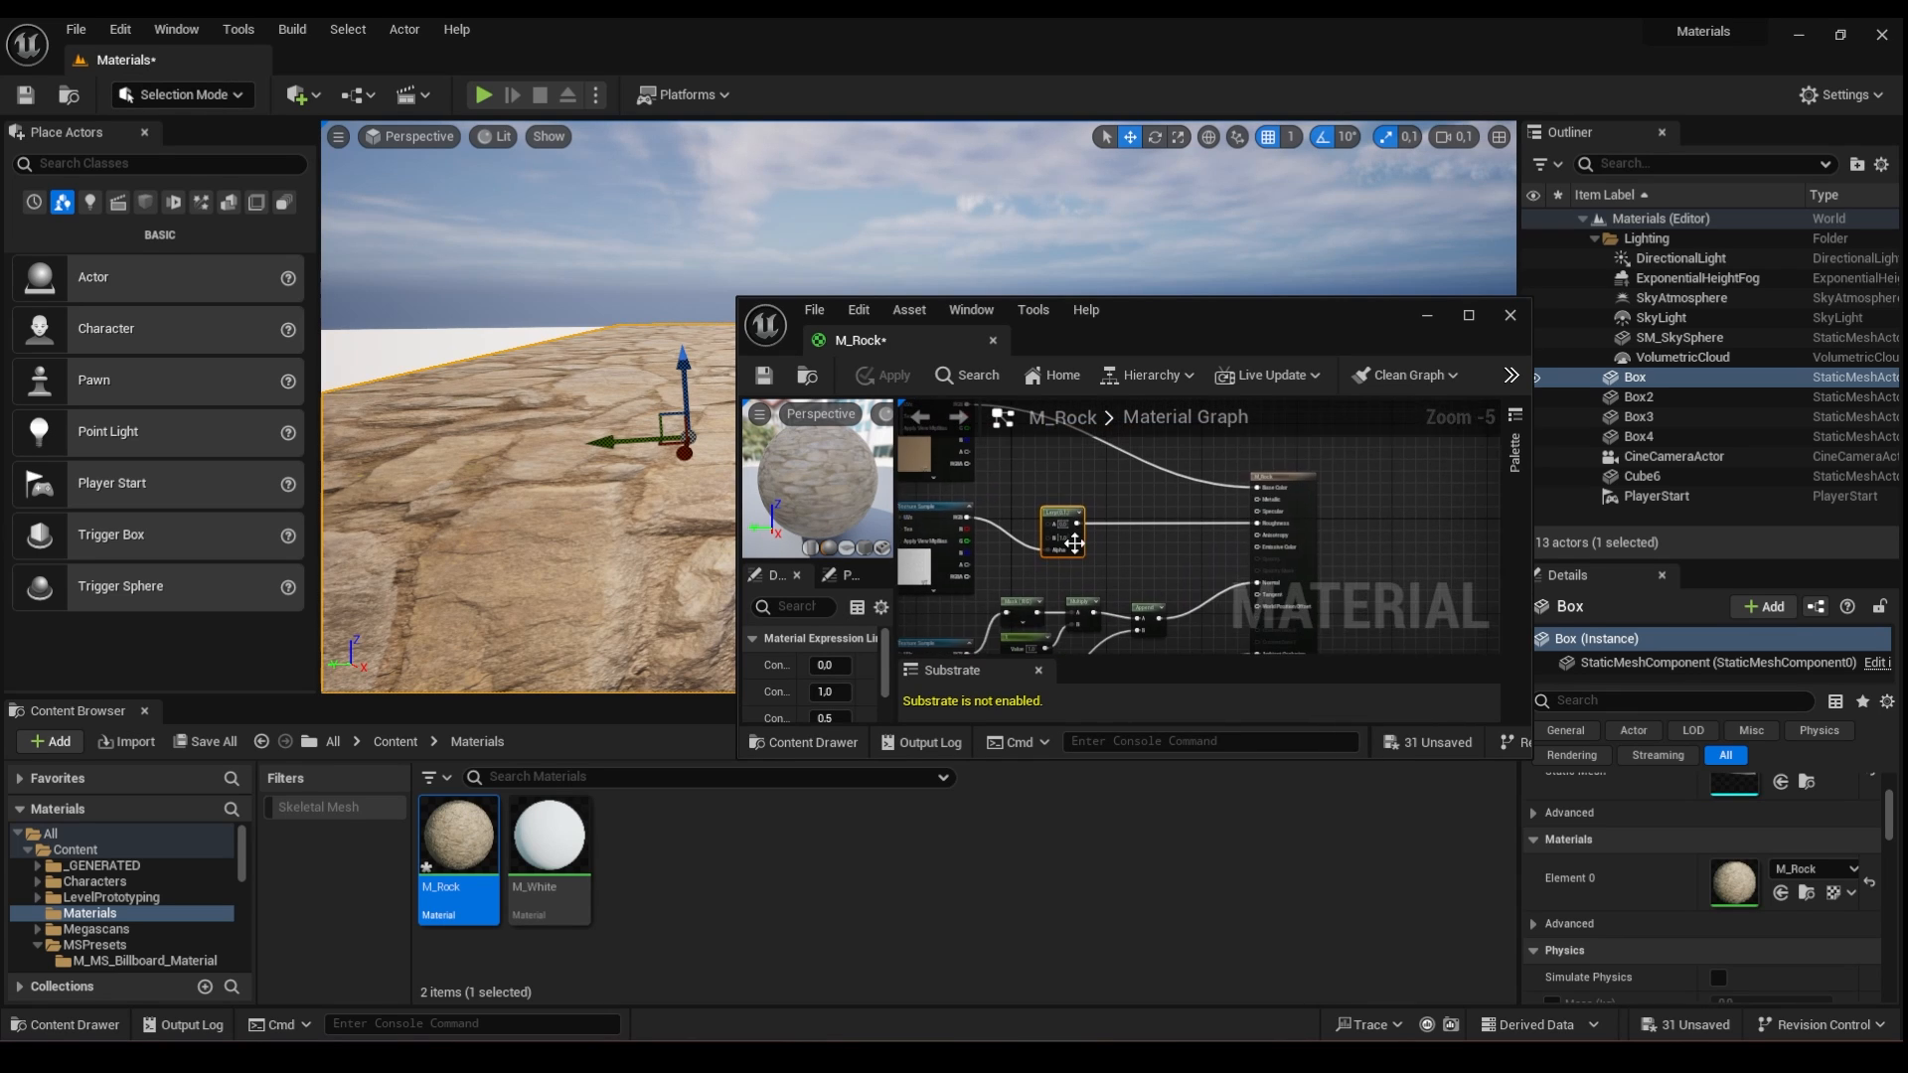
- Try 0.5 and 0.8 as the Lerp's A value, applying the material each time to compare the box's roughness
scroll(1074, 541, "up", 5)
left_click(1044, 494)
type("0.5")
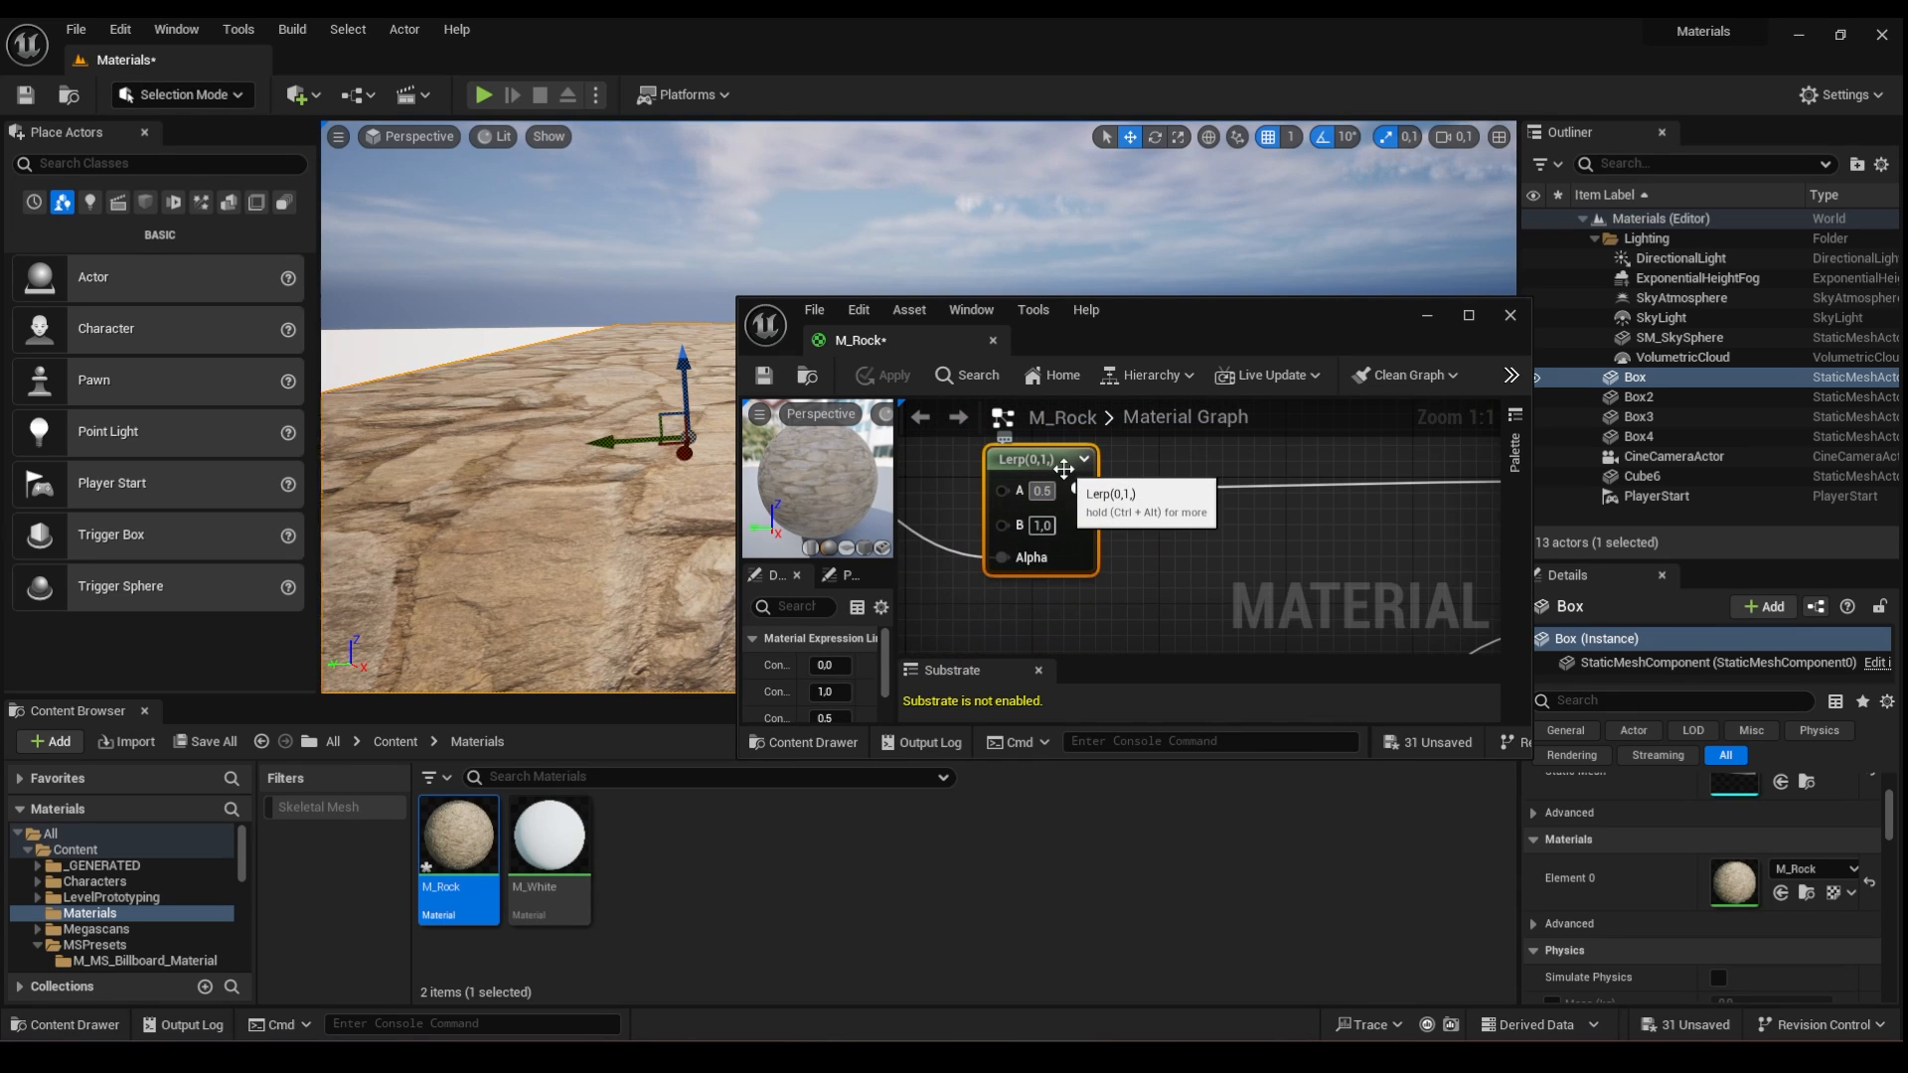
left_click(1155, 546)
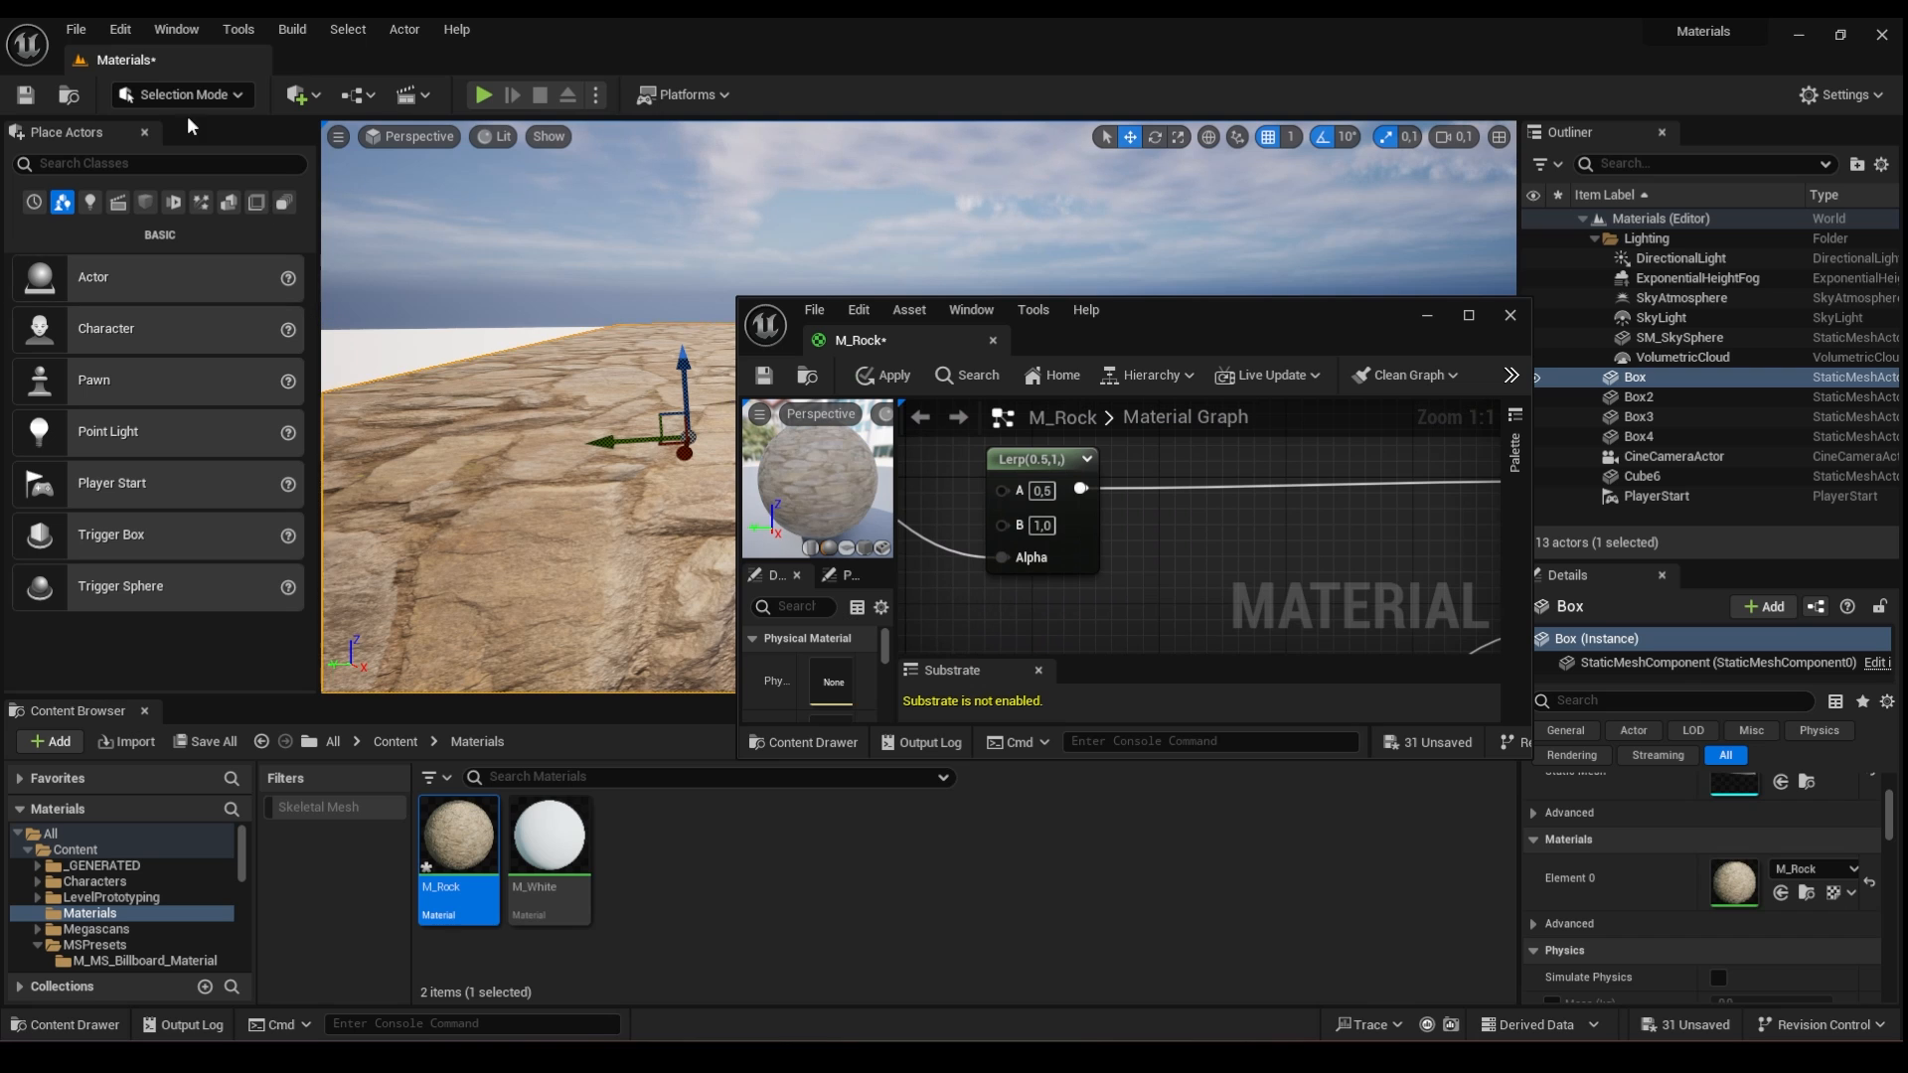
left_click(882, 375)
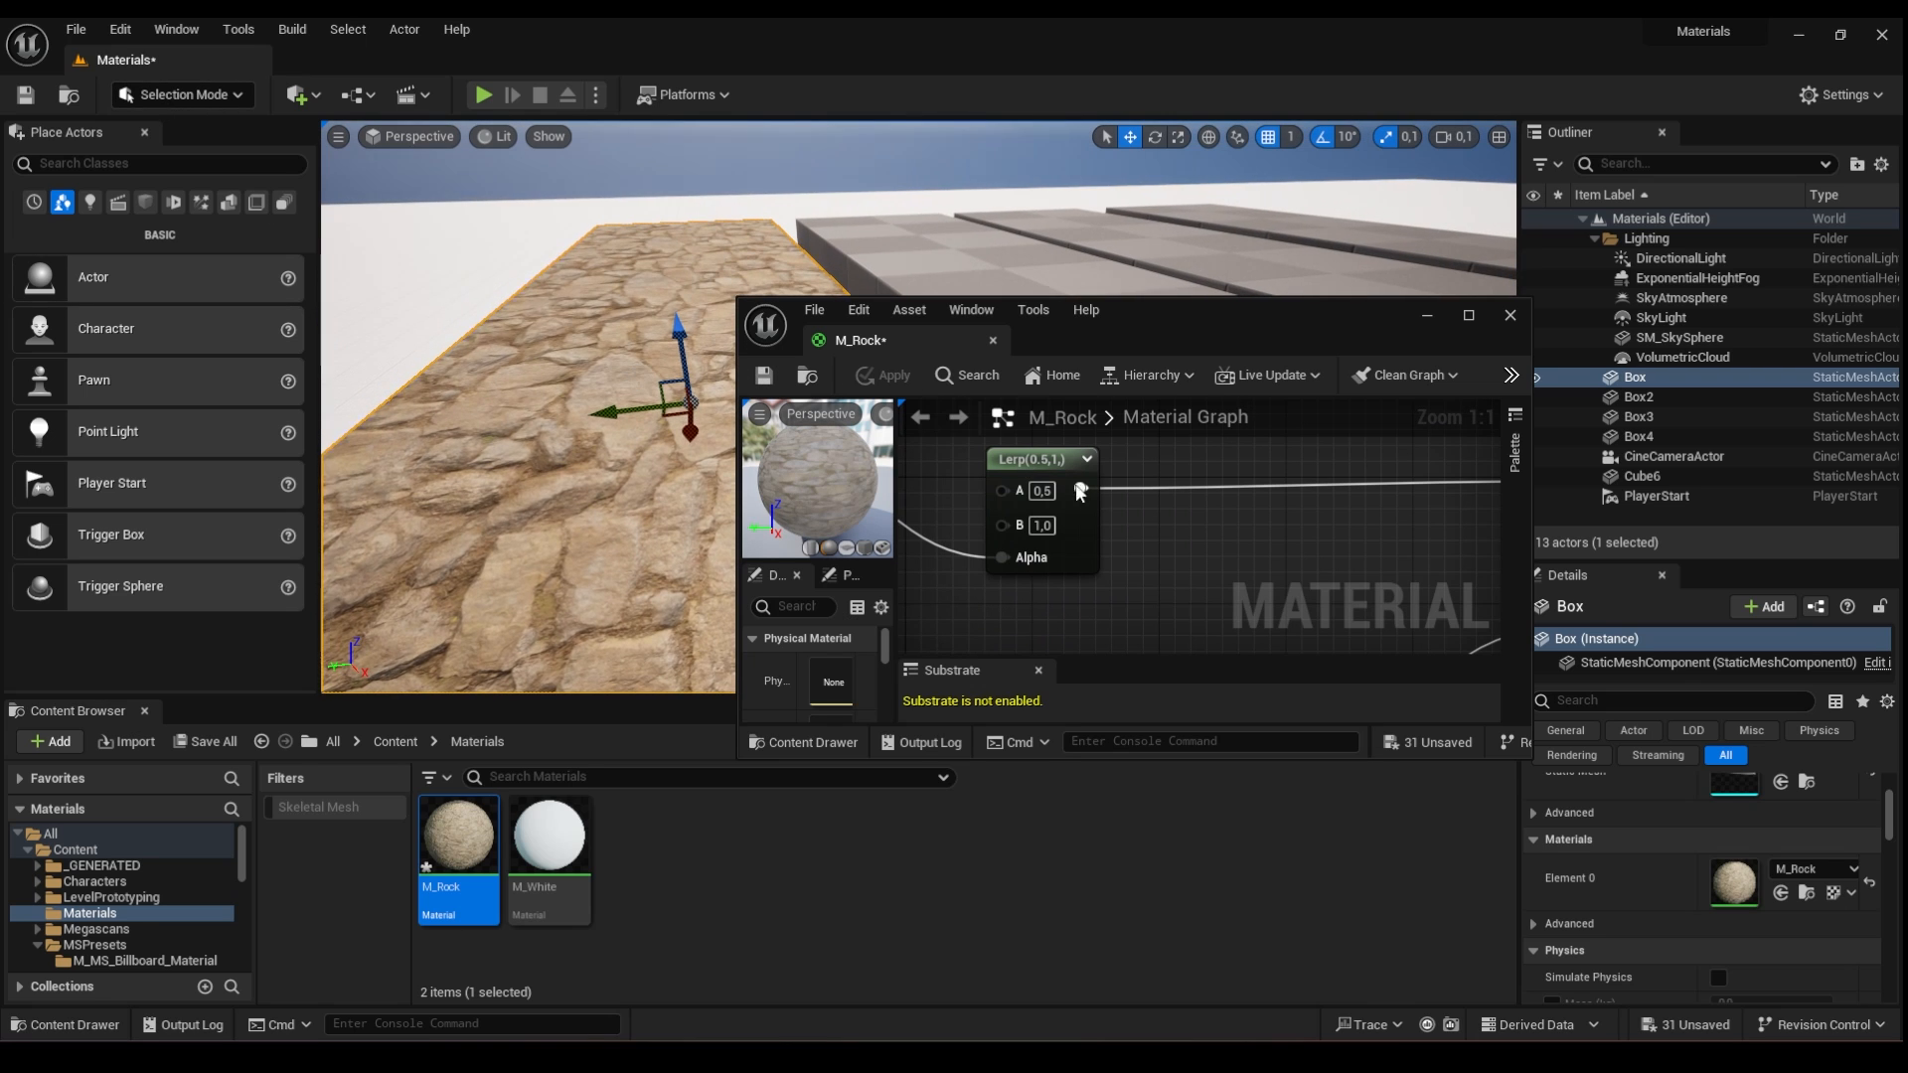
left_click(1044, 491)
left_click(895, 382)
- Set the Lerp's A to 0.4 and B to 0.6, apply the material and inspect the box
left_click(1050, 525)
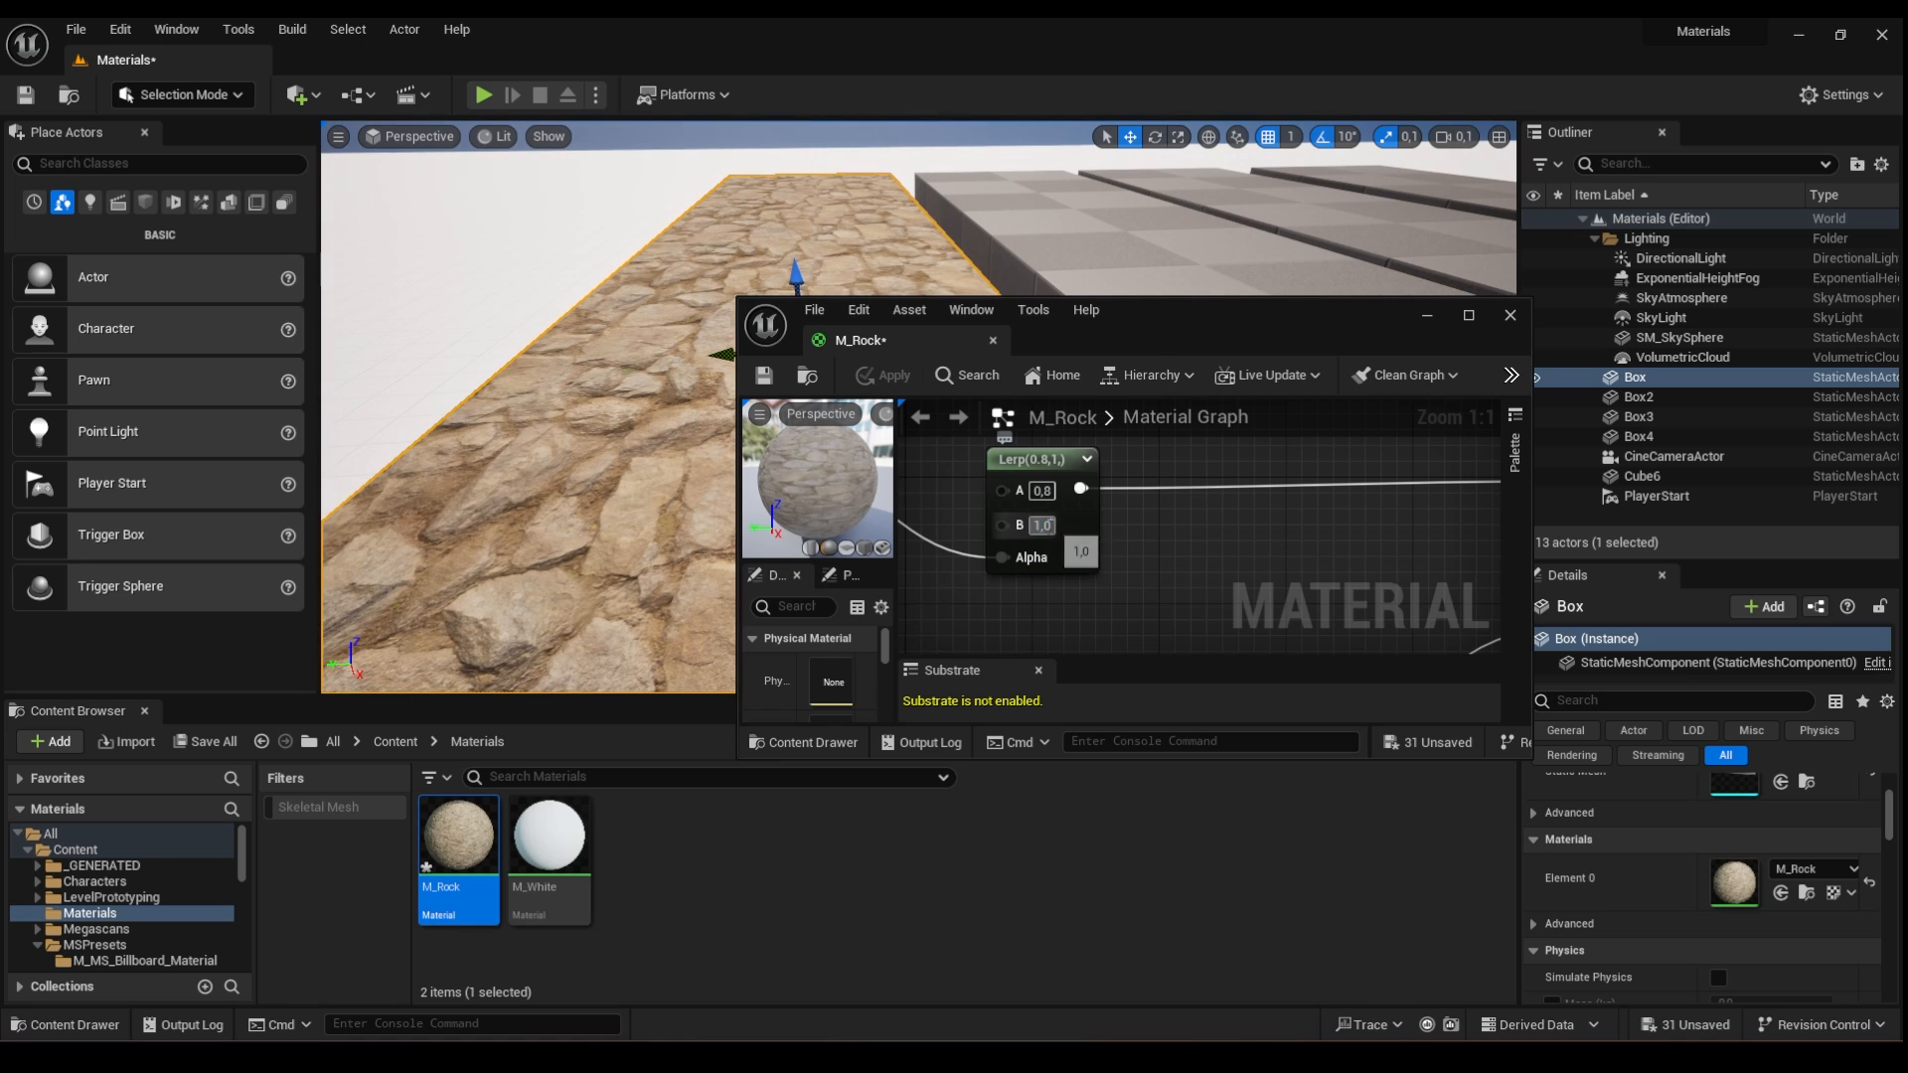
type("0.6")
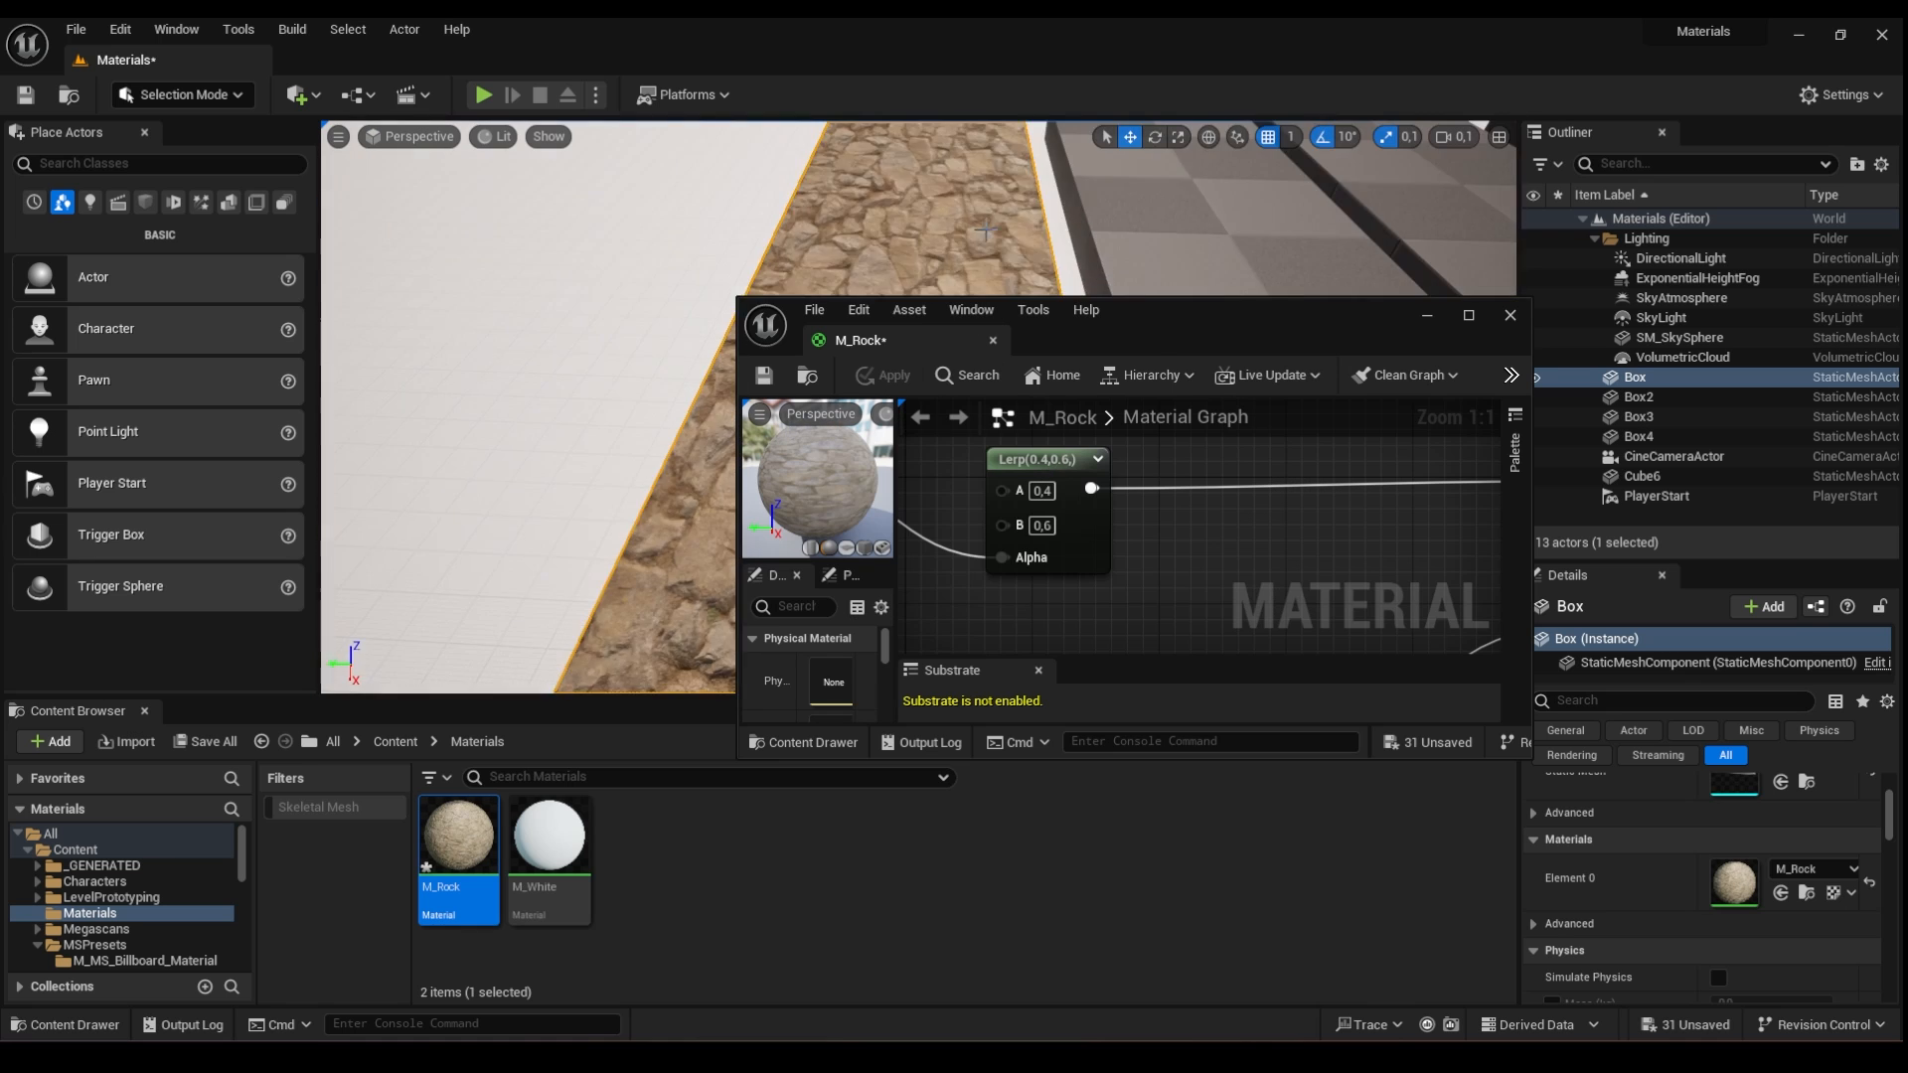
mouse_move(986, 233)
right_mouse_down()
mouse_move(954, 231)
mouse_move(959, 189)
mouse_move(979, 234)
mouse_move(976, 211)
right_mouse_up()
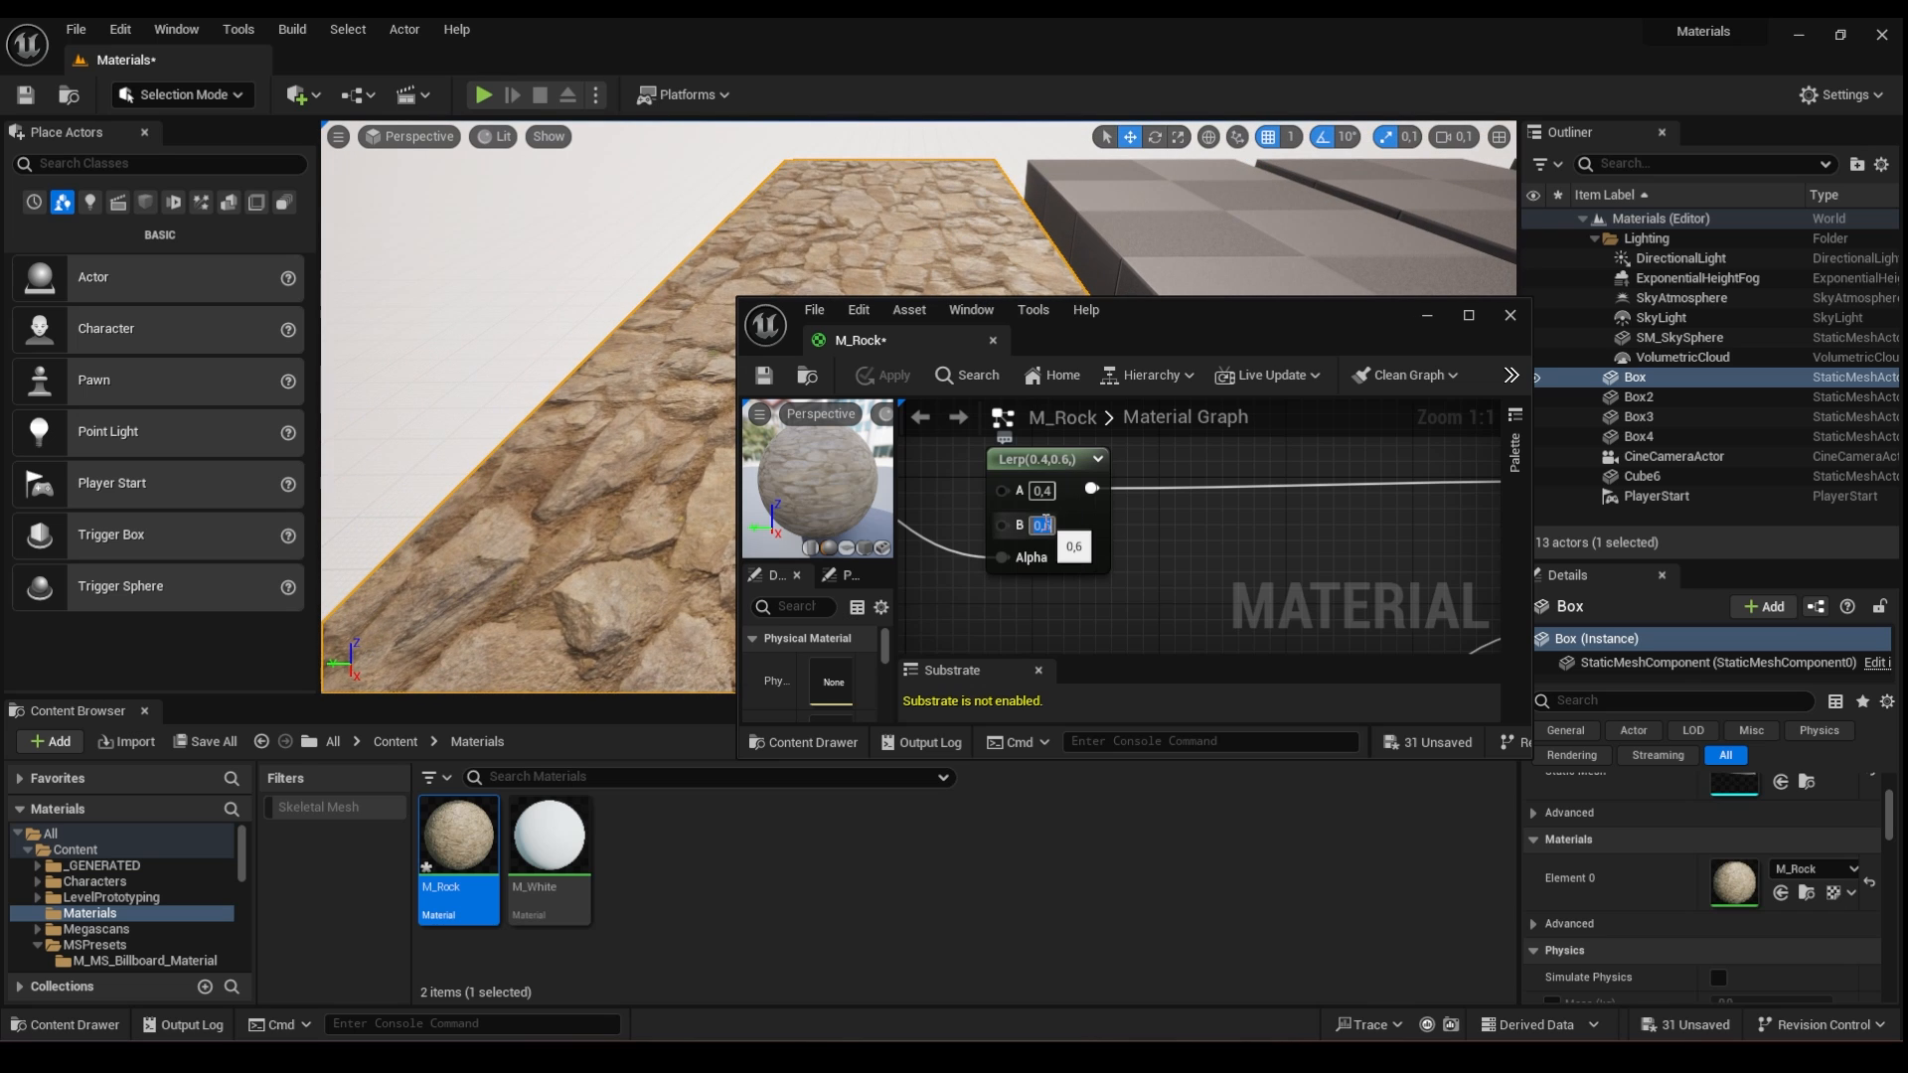
- Set the Lerp's B value back to 1, apply the material and inspect the rock surface on the box
type("1")
key("Return")
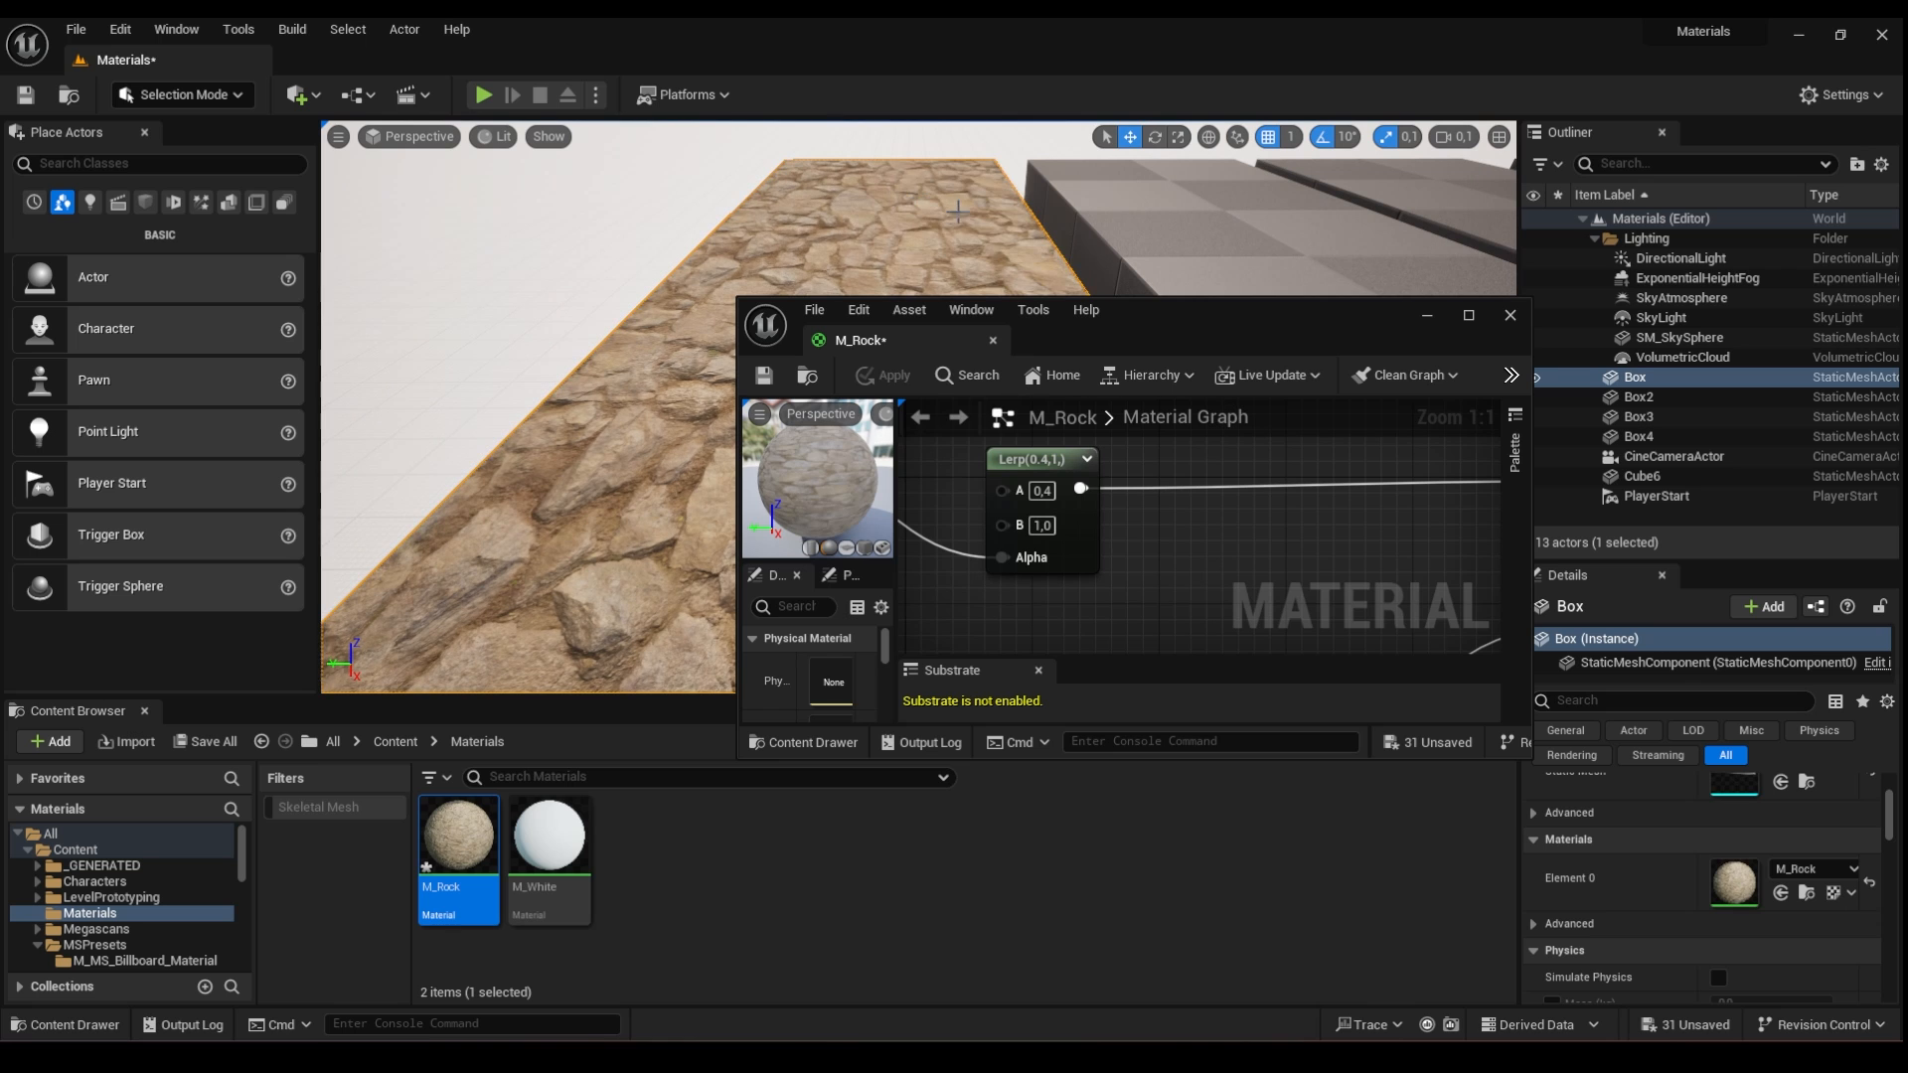
right_click_drag(918, 248, 979, 254)
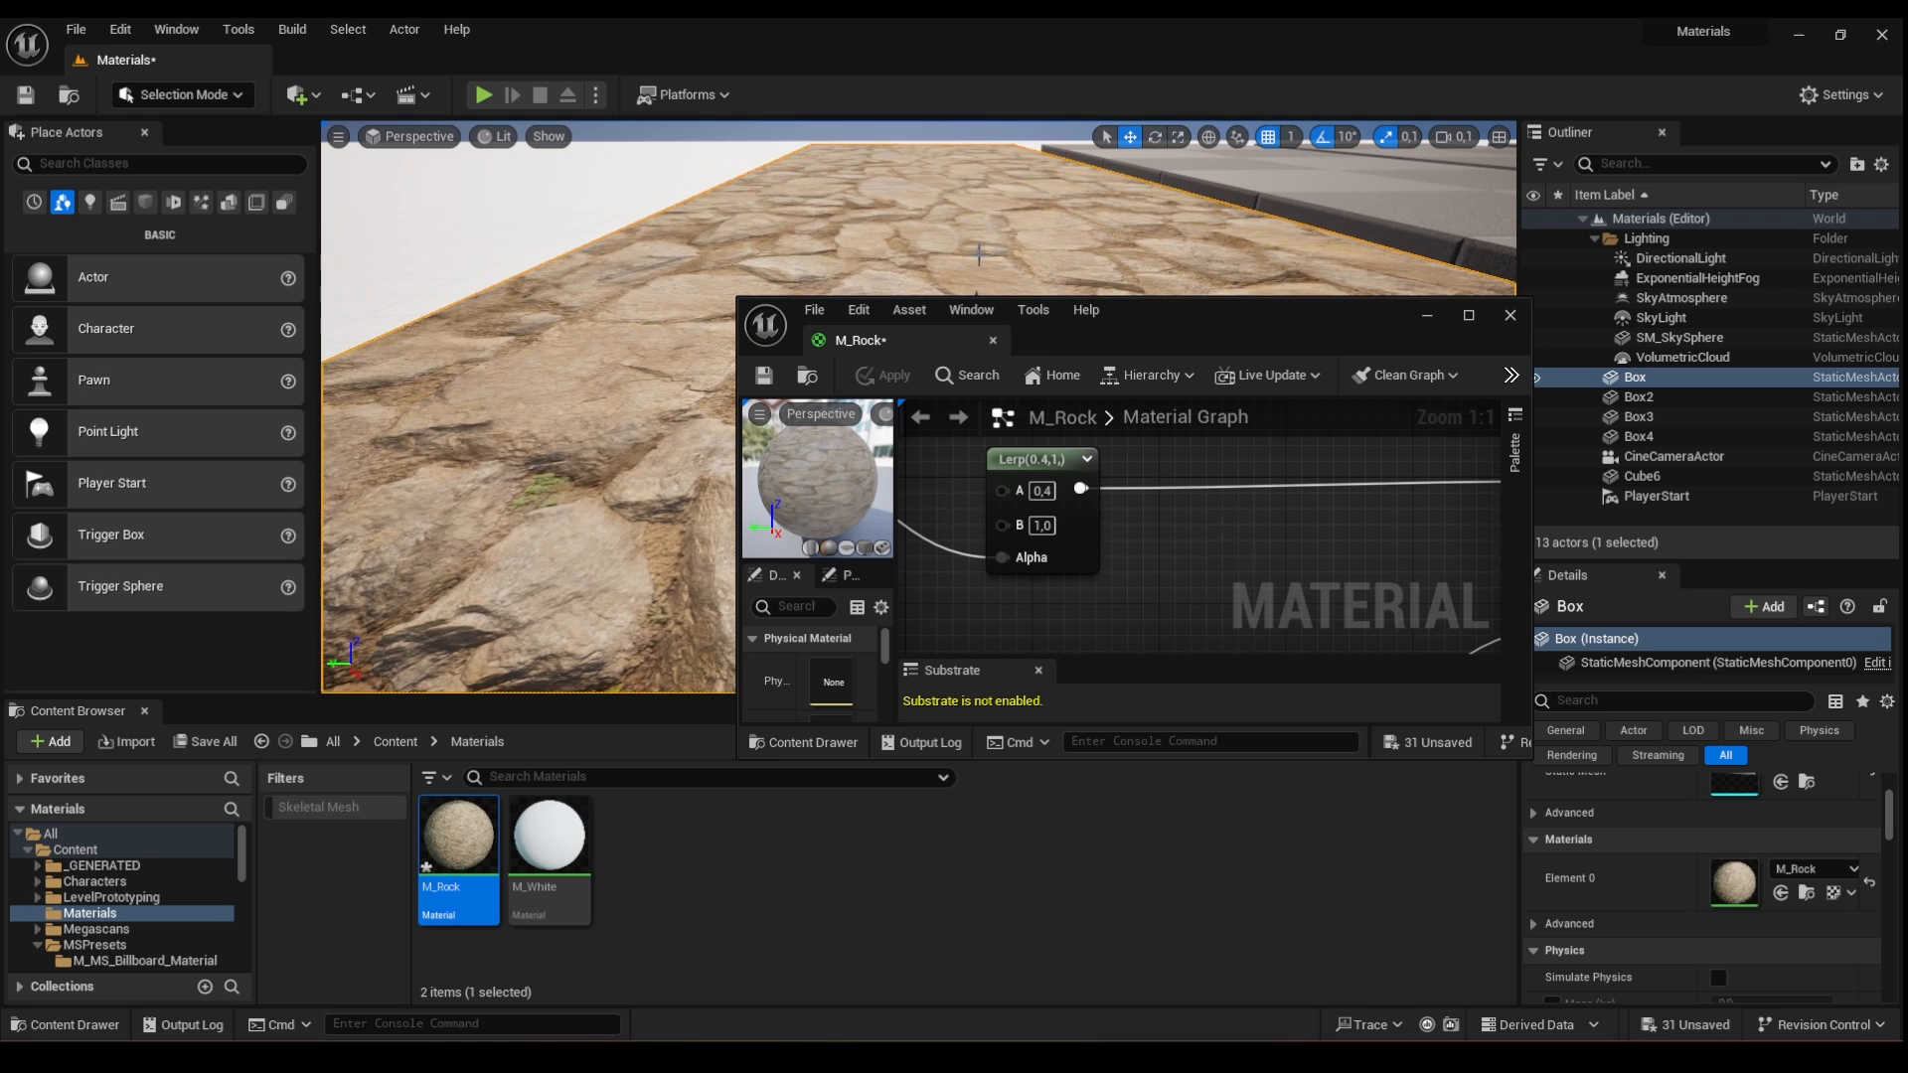
- Dock the M_Rock editor back in the main window and bring the whole material graph into view
left_click_drag(1218, 320, 1055, 250)
left_click_drag(700, 273, 368, 70)
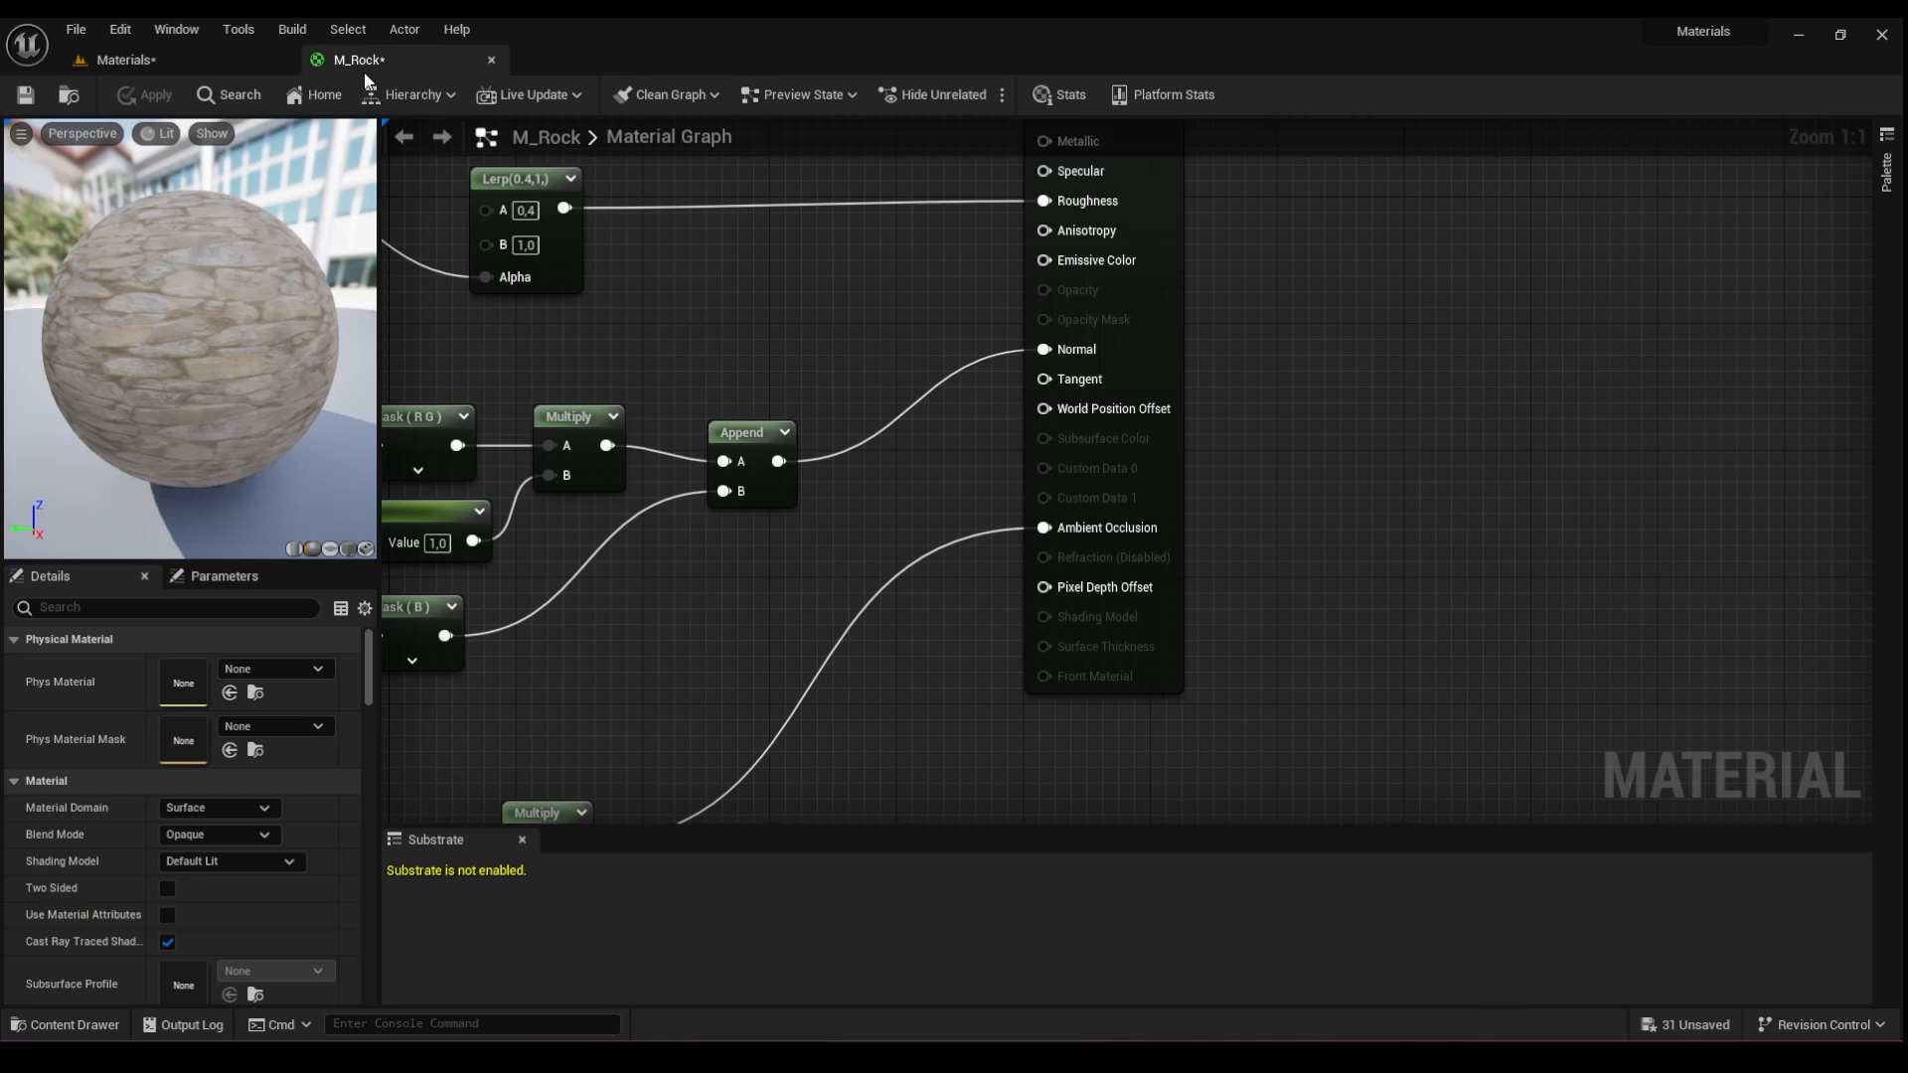
scroll(766, 382, "down", 4)
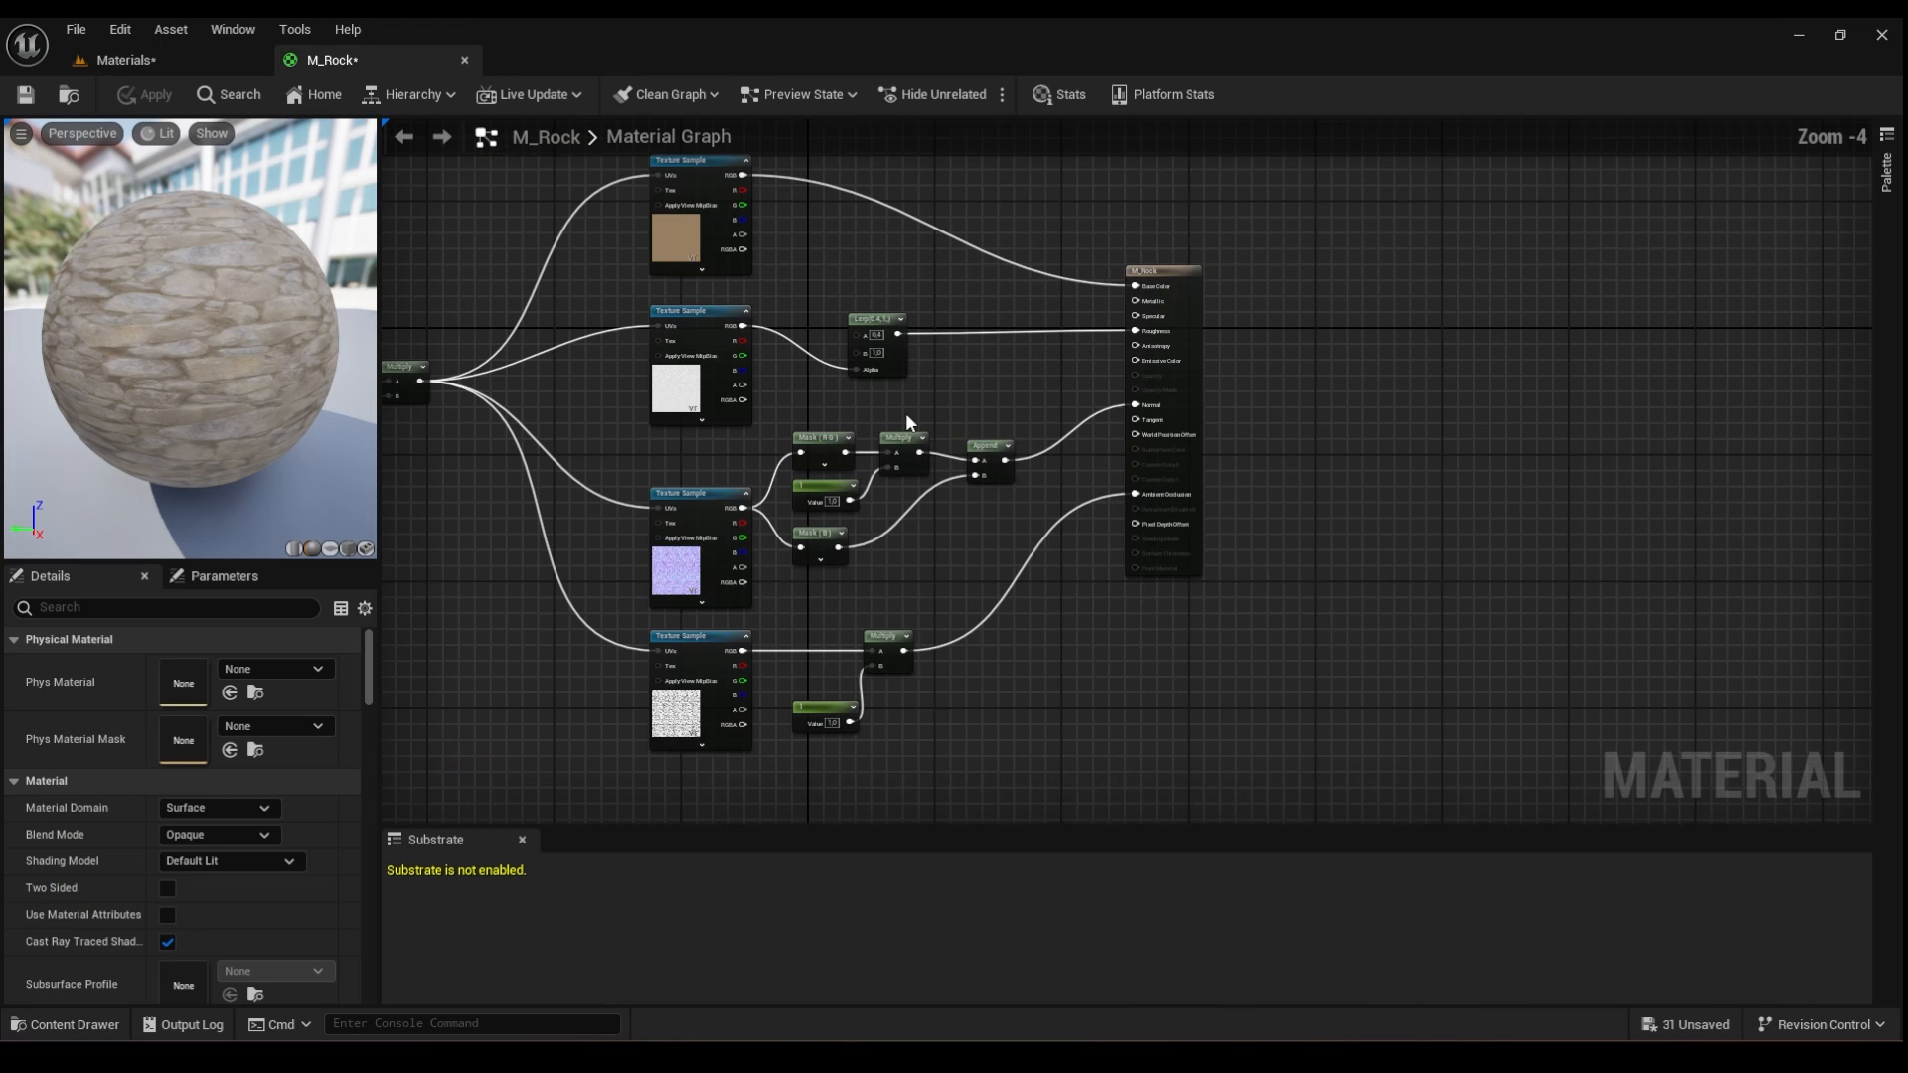
right_click_drag(904, 413, 1147, 479)
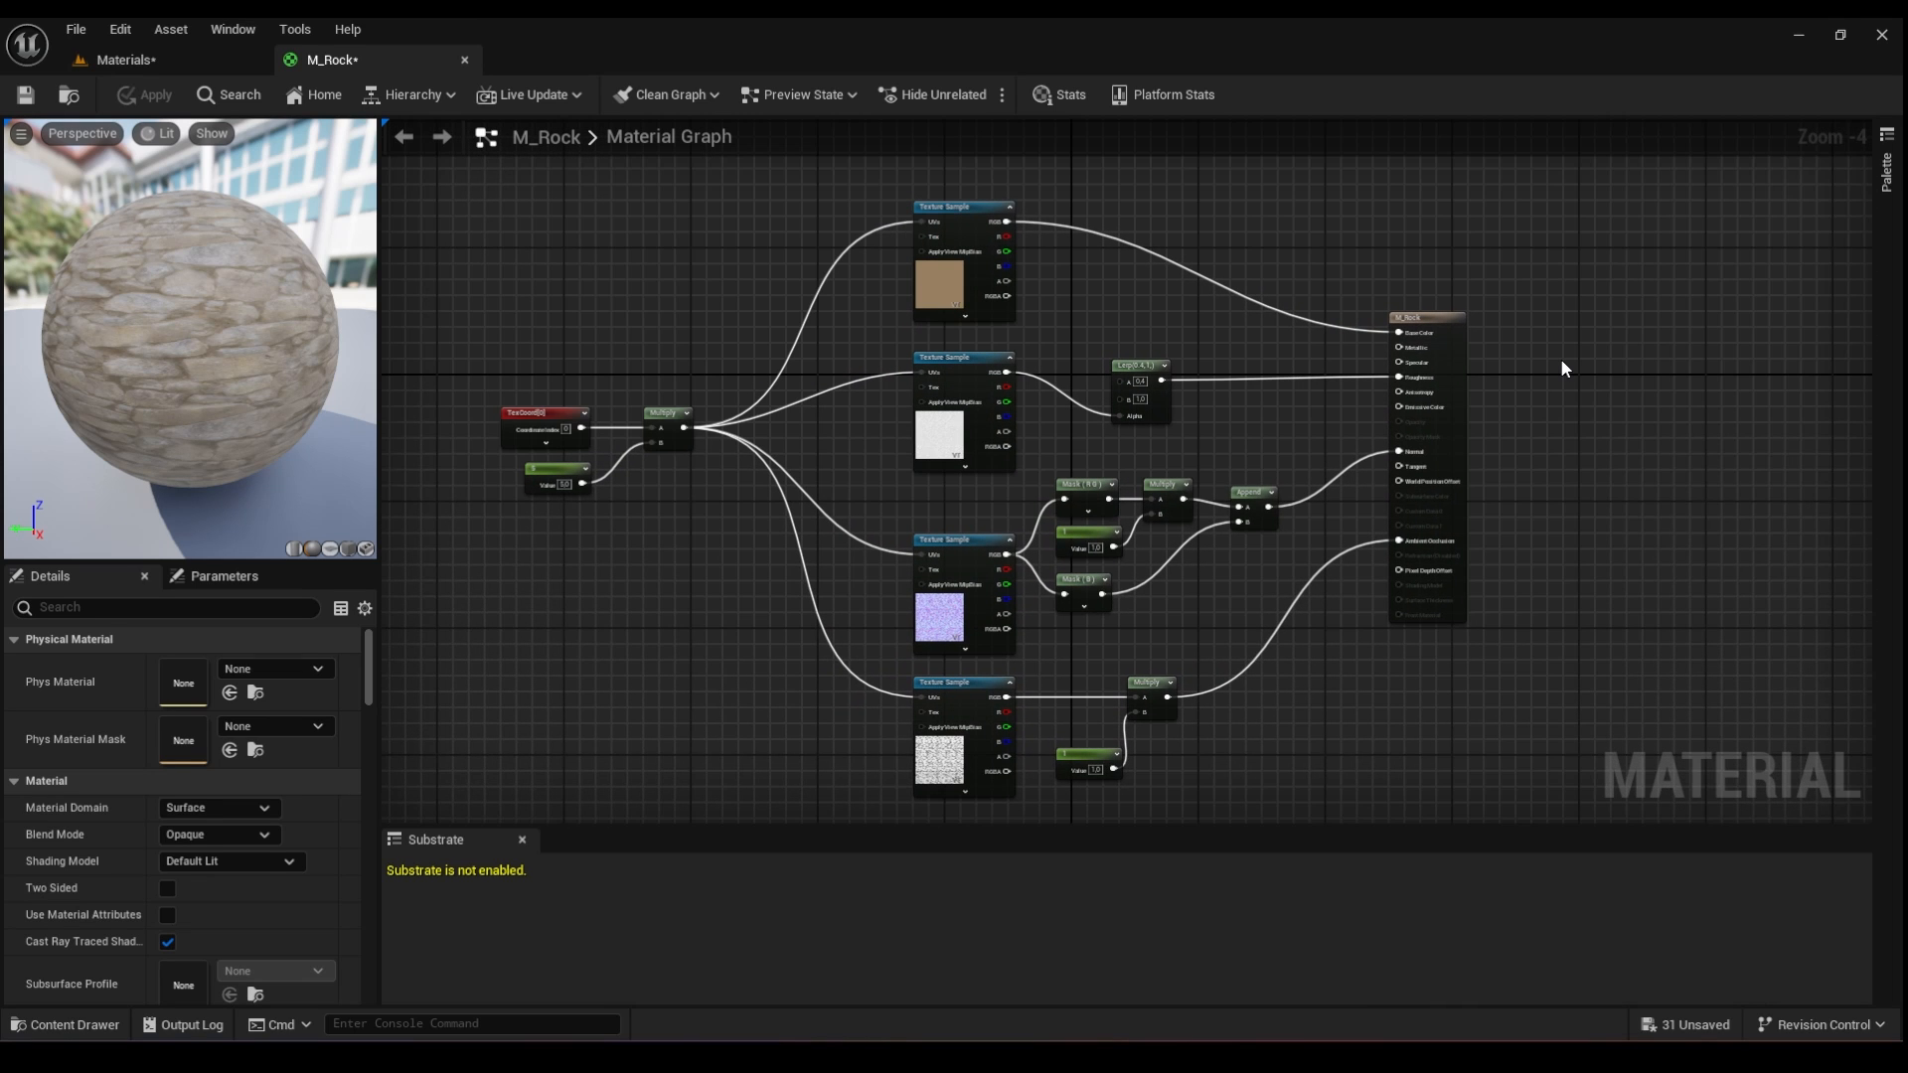
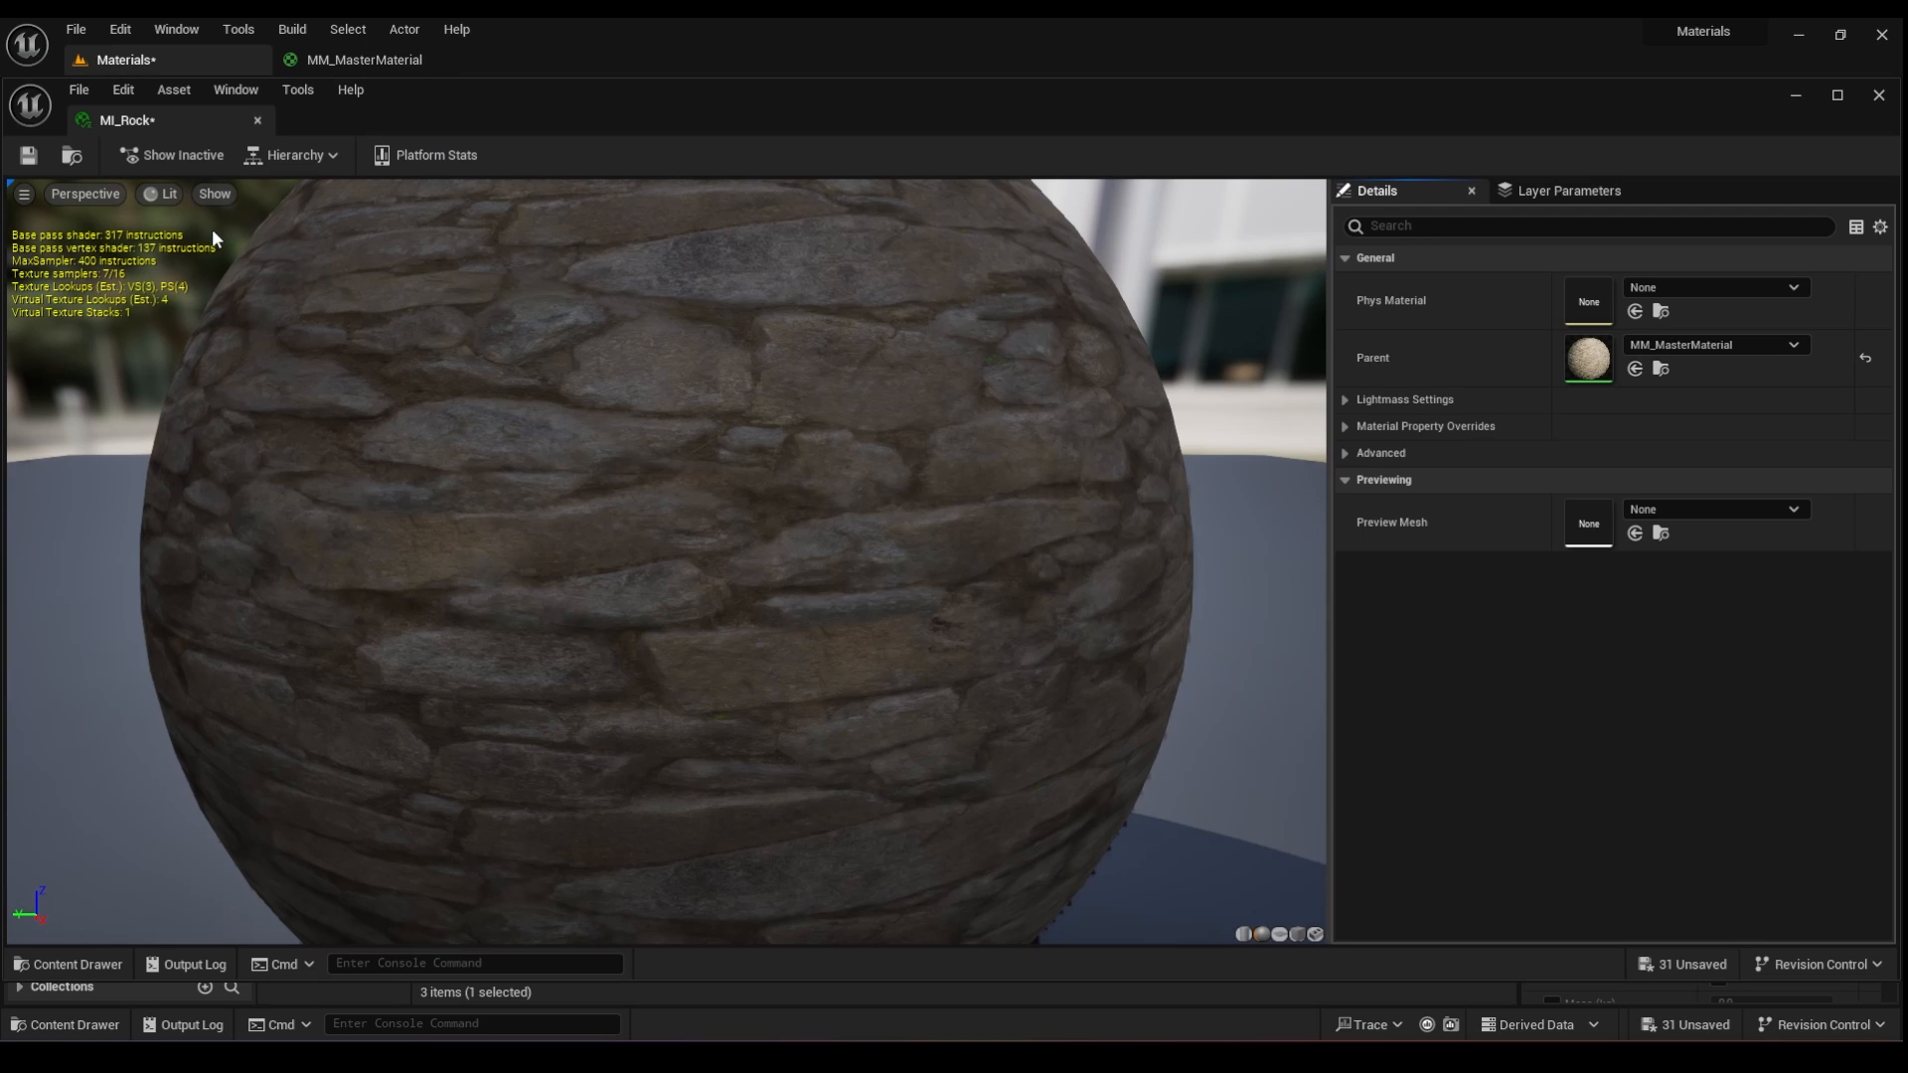
- Dock the MI_Rock instance editor in the main window and switch to the Materials level
left_click_drag(134, 125, 312, 57)
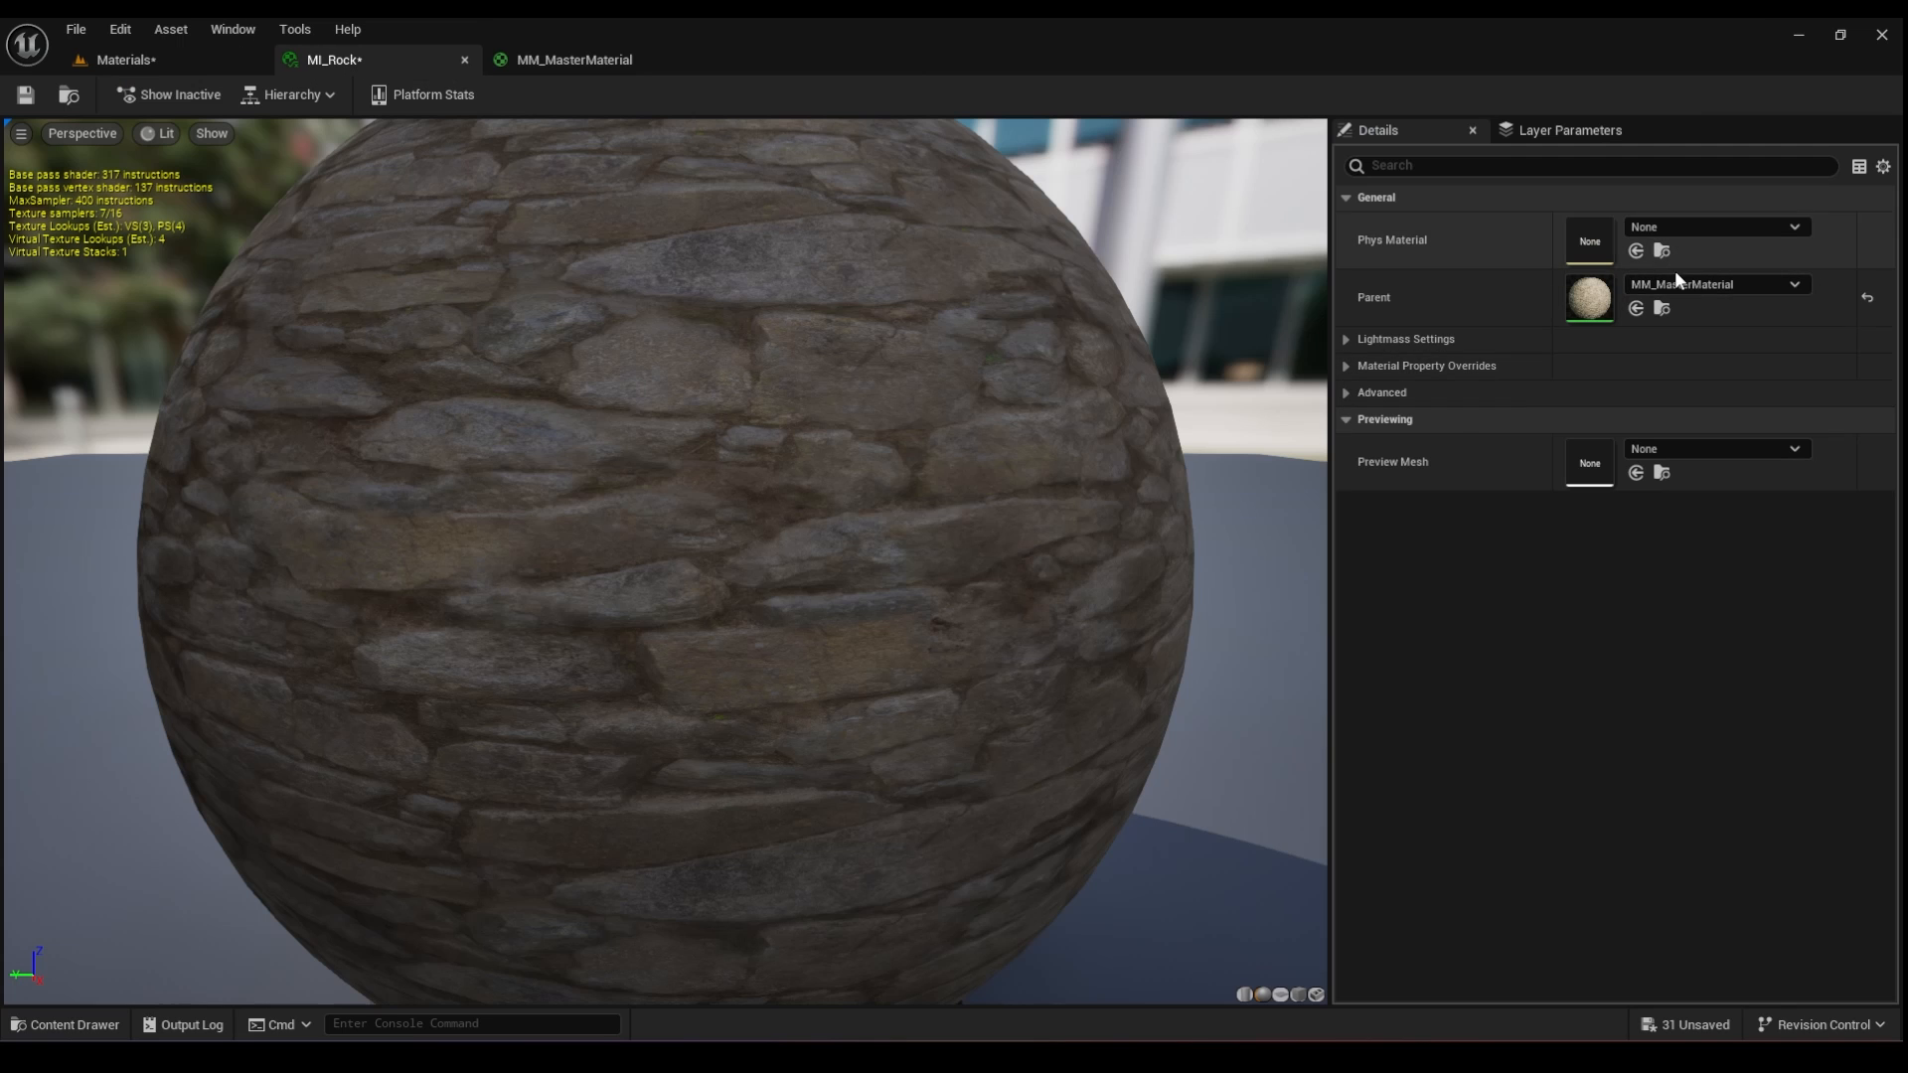
left_click(171, 59)
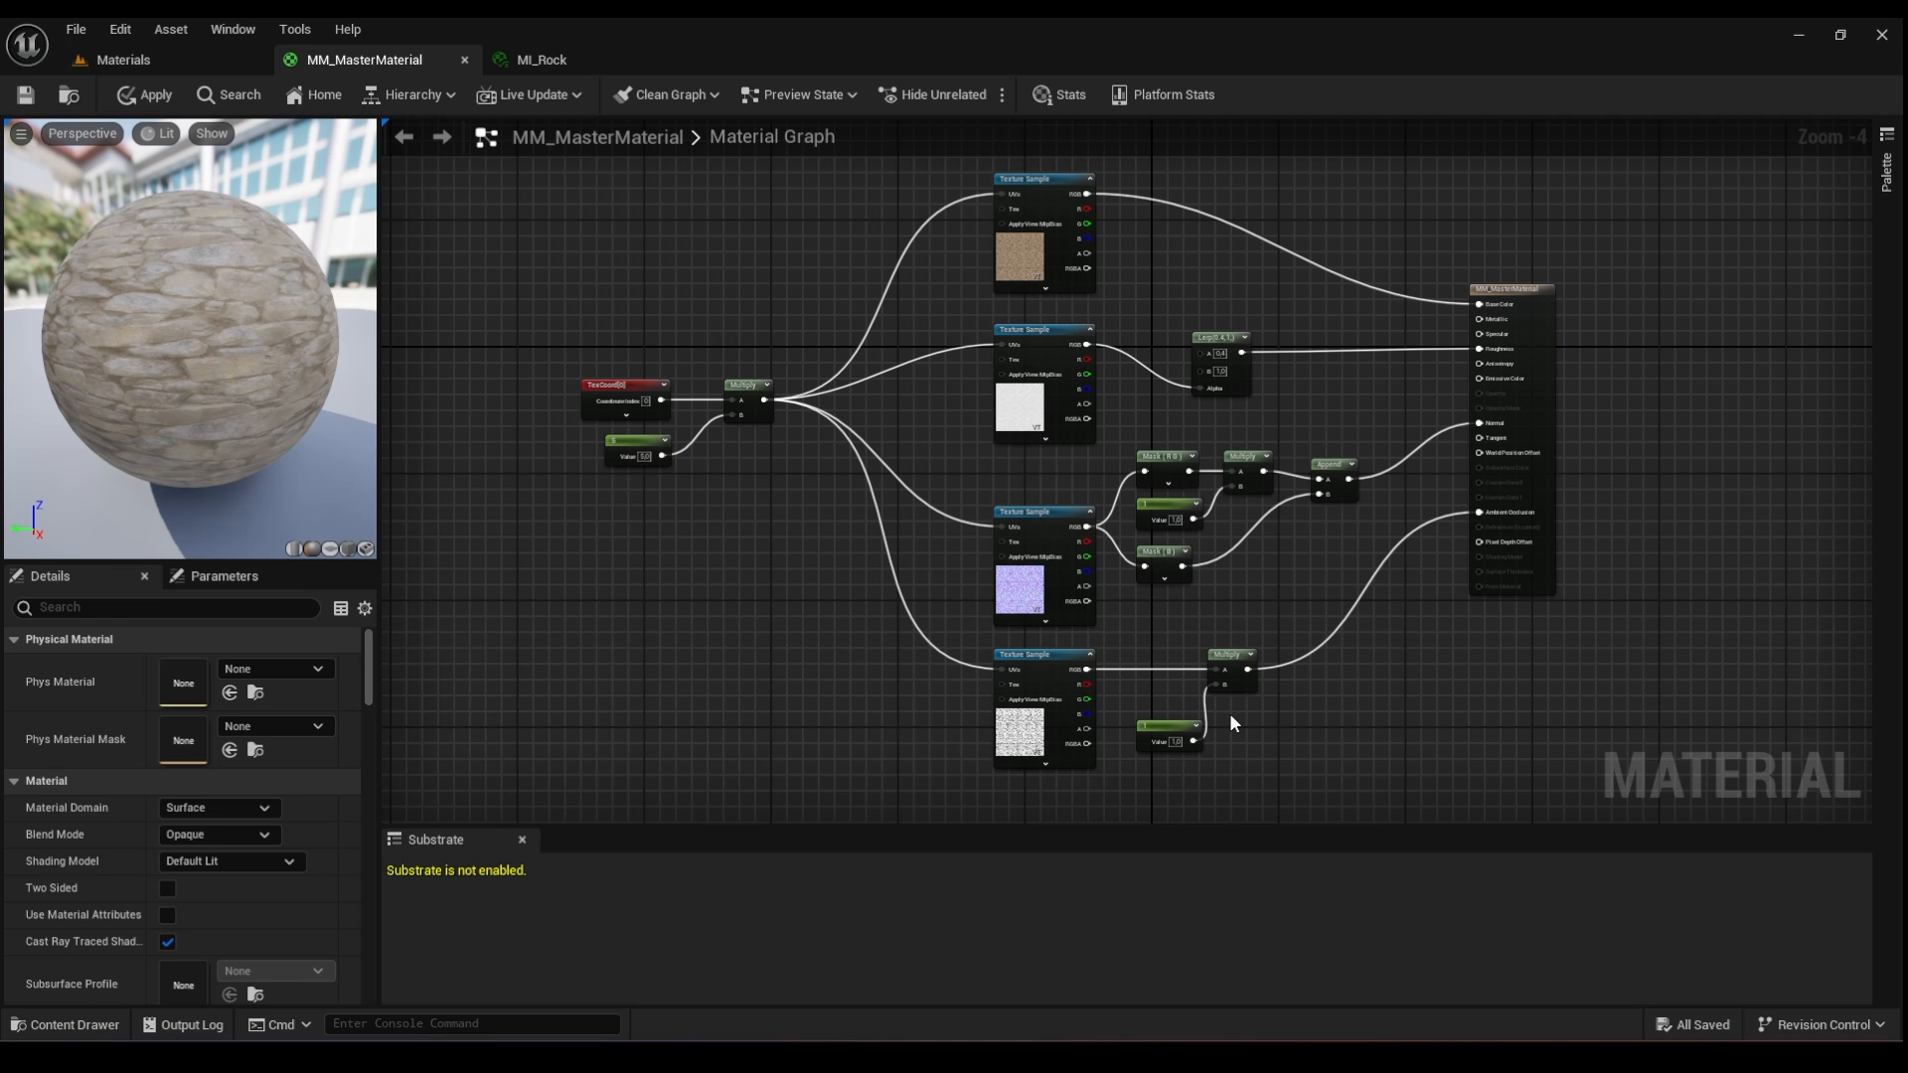
- Examine the MM_MasterMaterial graph for the tiling, roughness, normal and ambient occlusion values that control the material
scroll(1163, 599, "up", 1)
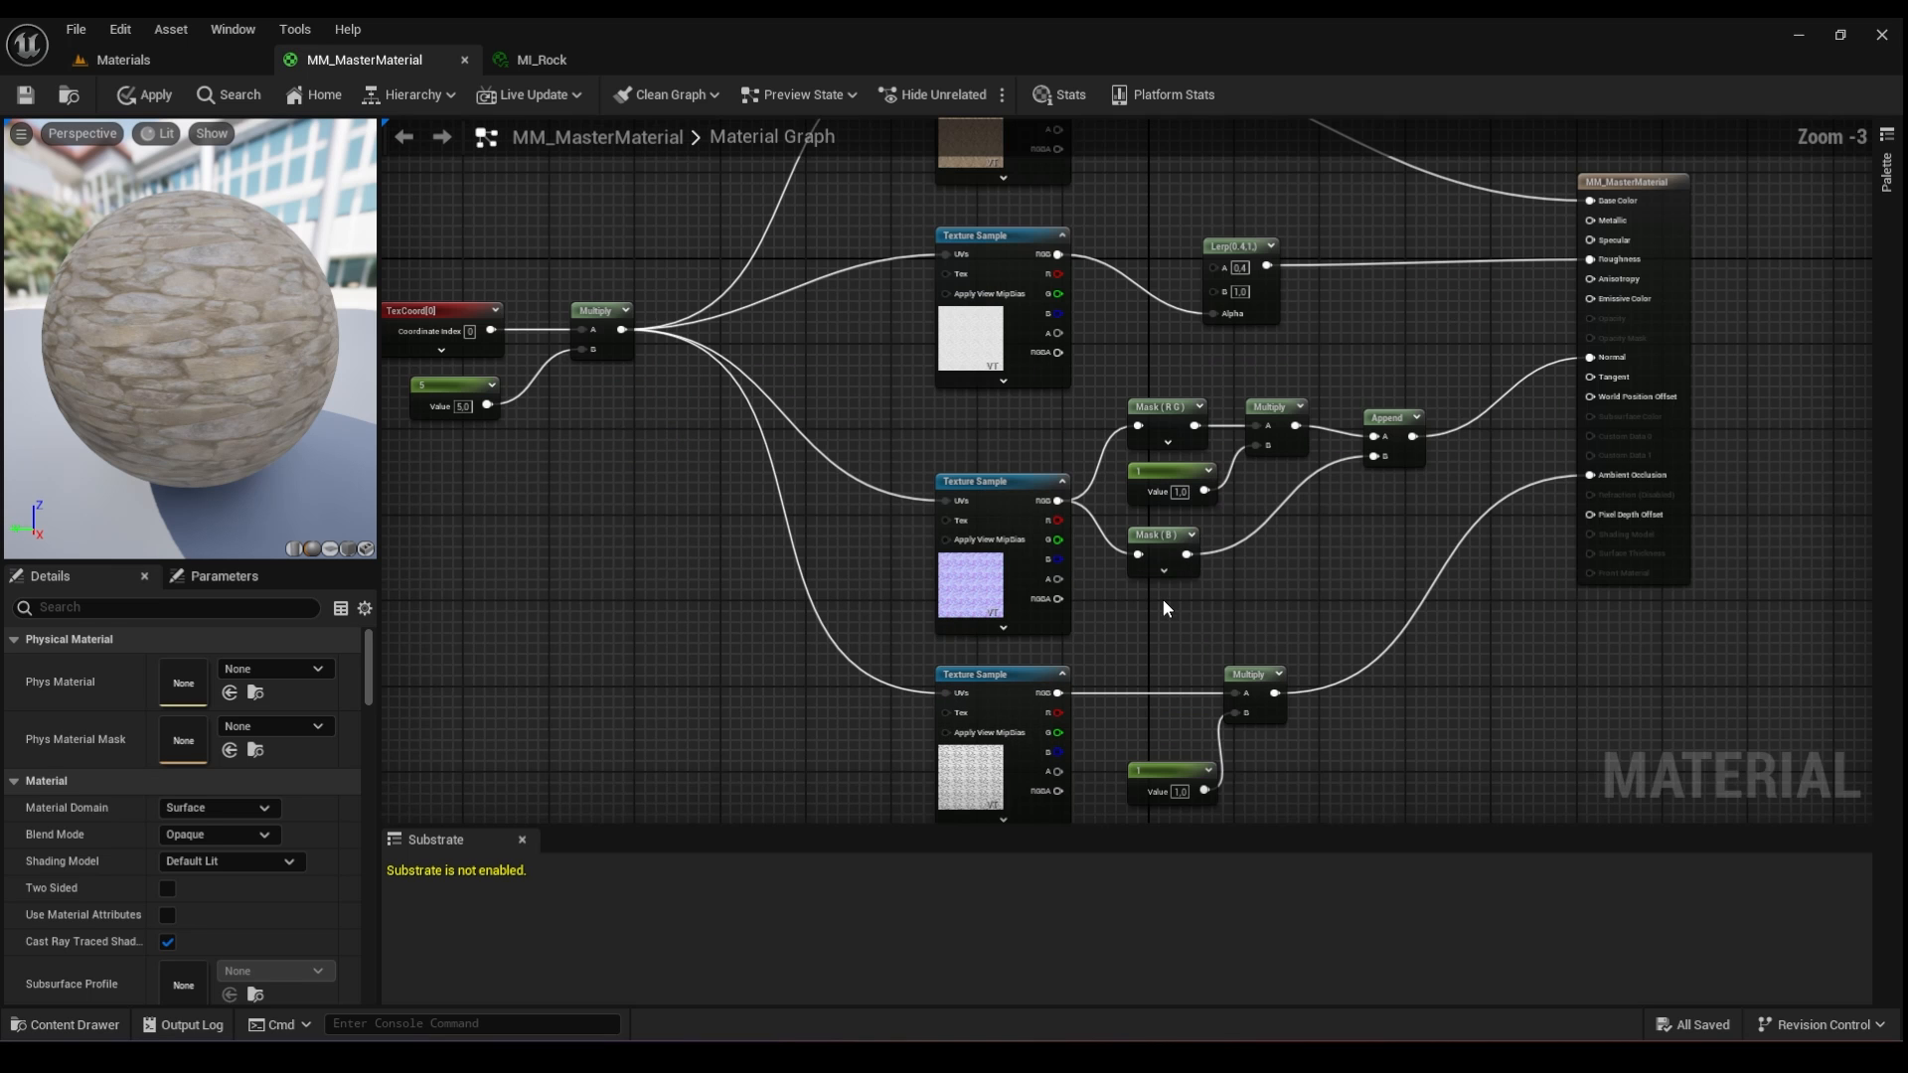
right_click_drag(750, 592, 1023, 695)
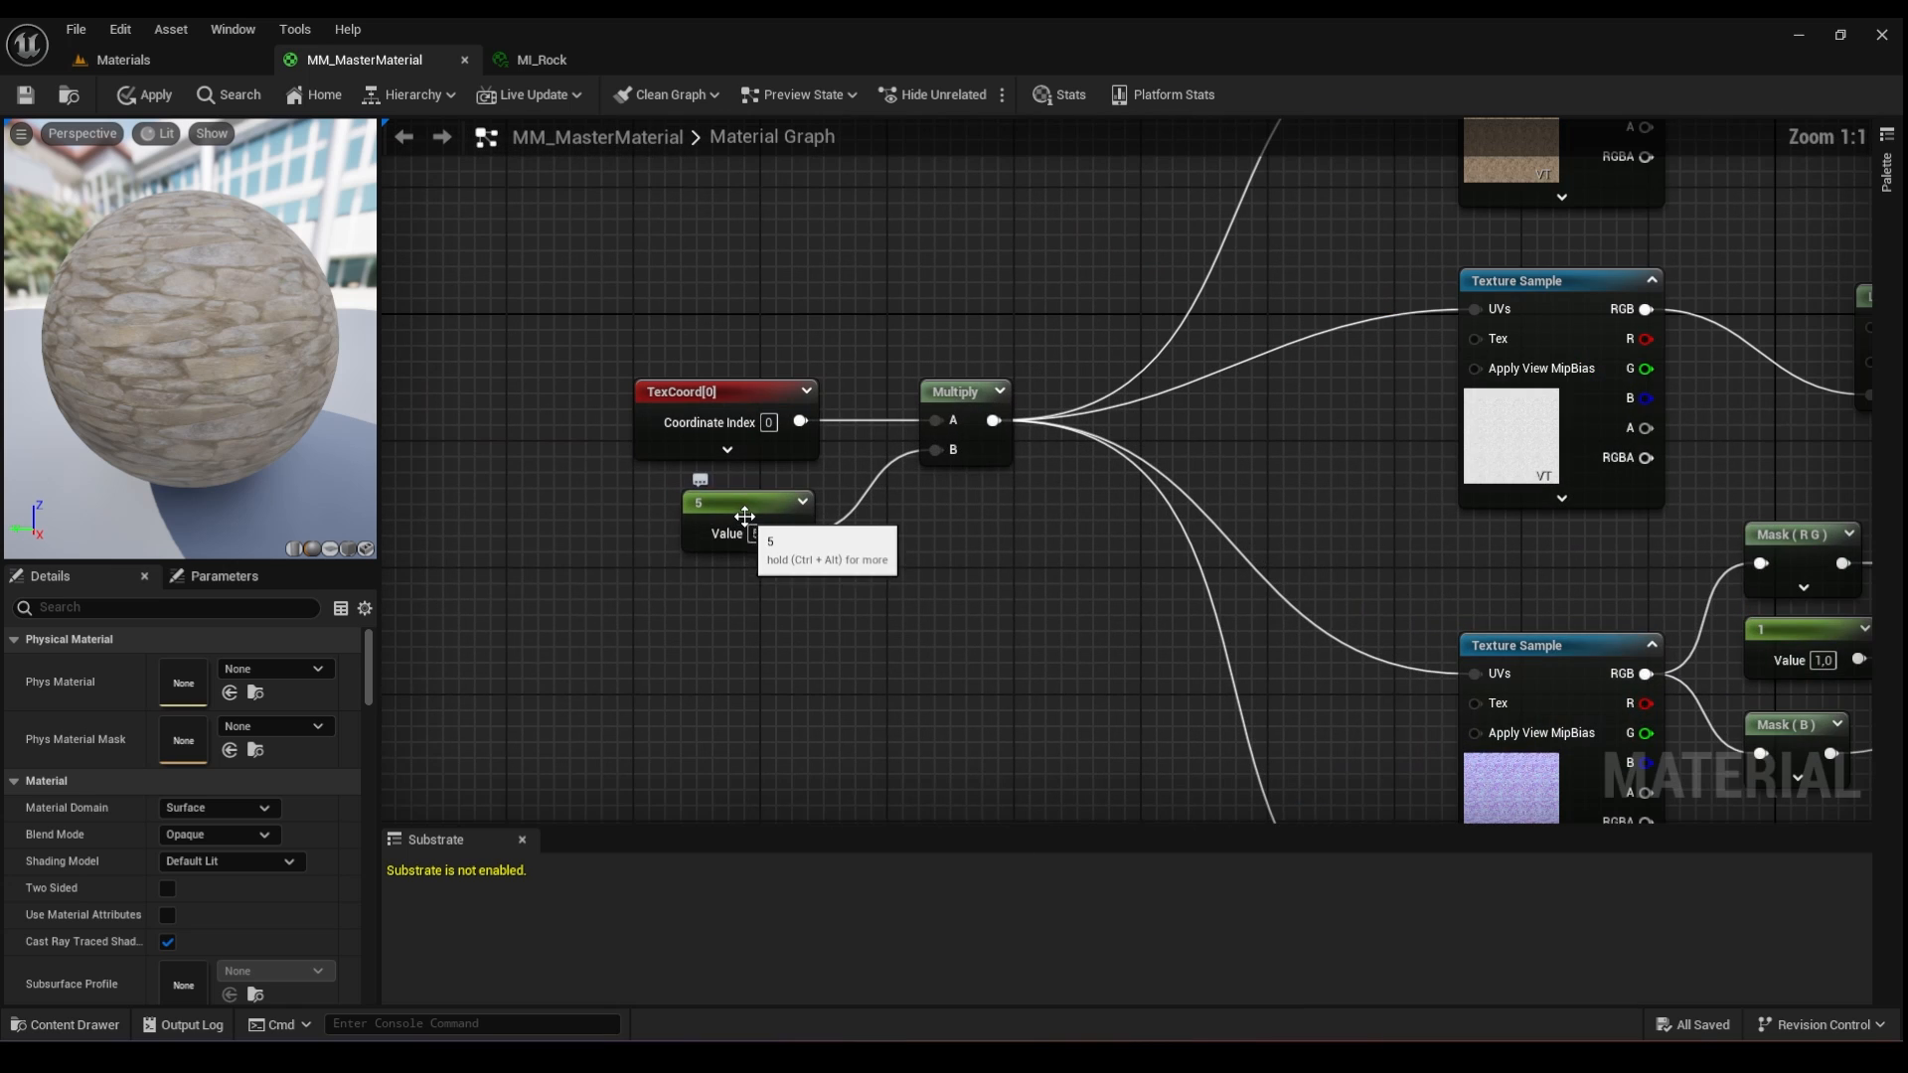
left_click(737, 510)
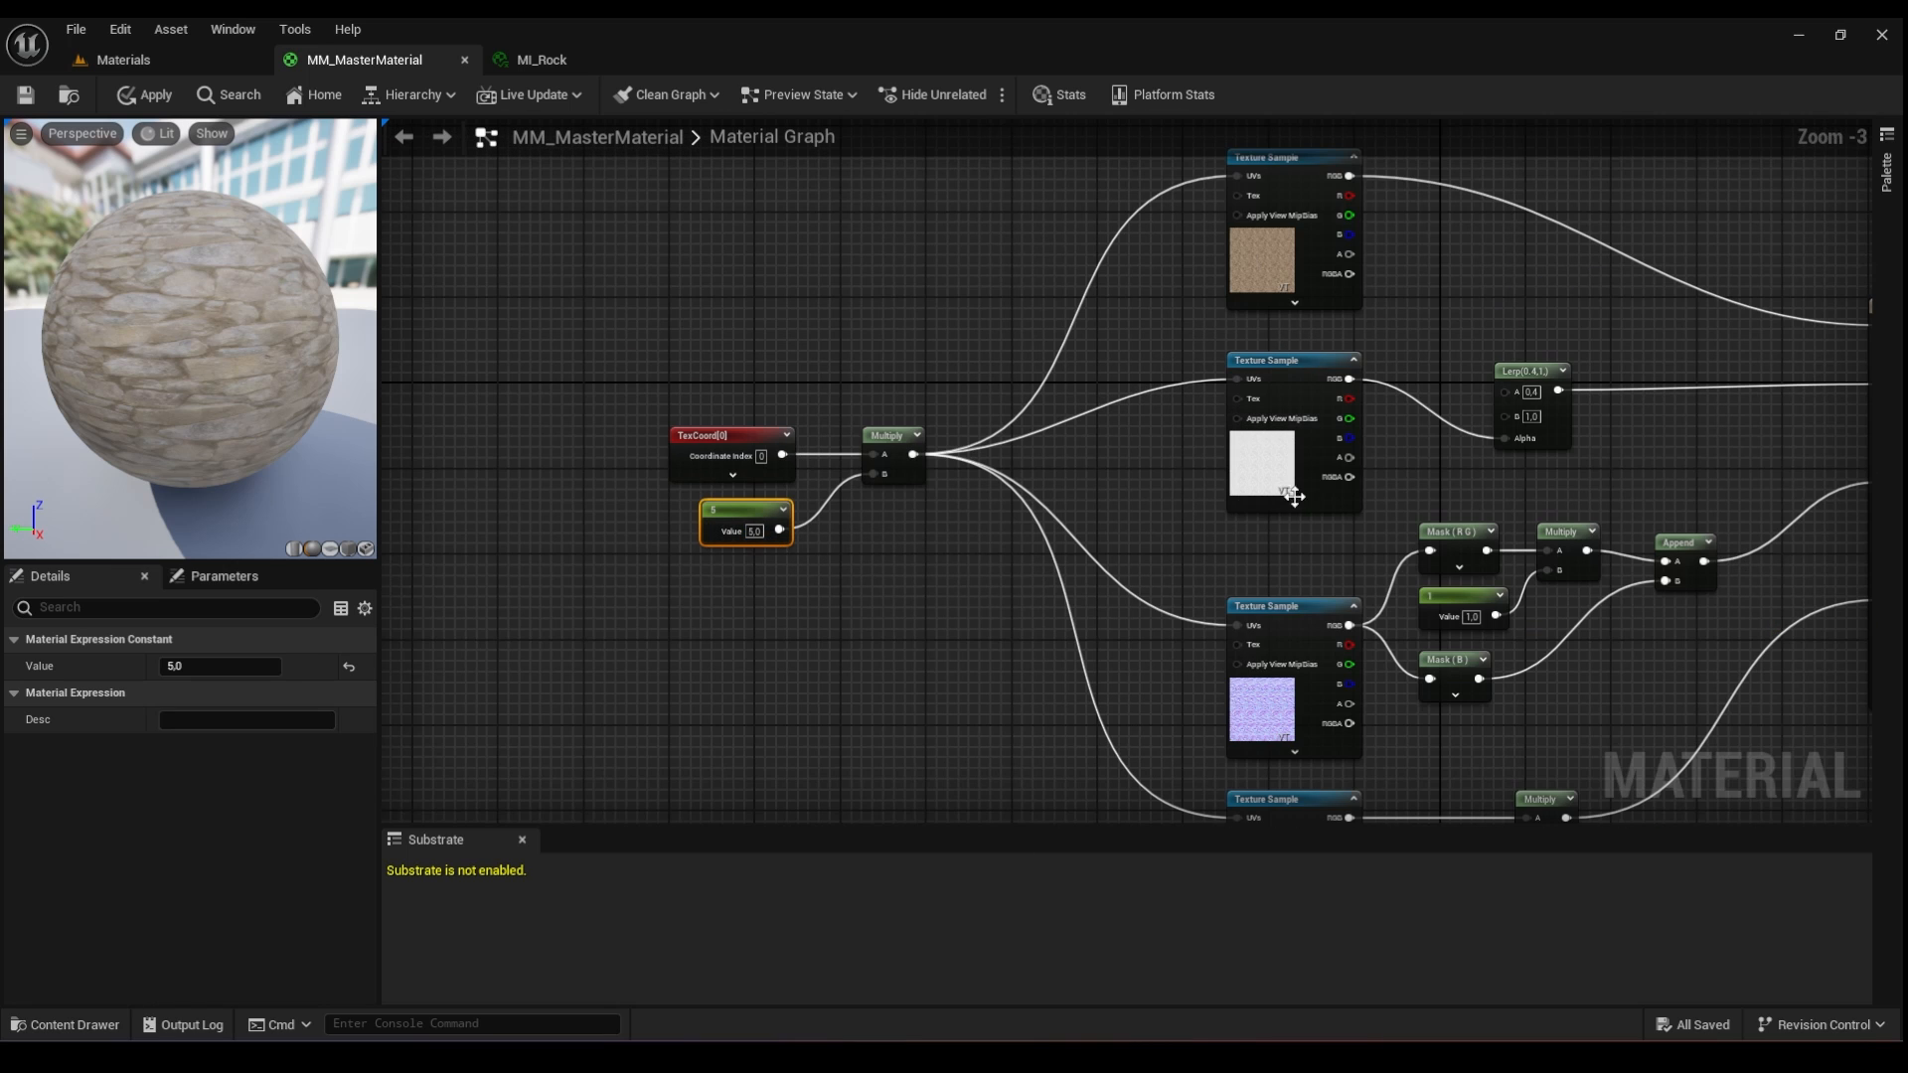
right_click_drag(1338, 584, 1013, 496)
scroll(1067, 477, "up", 2)
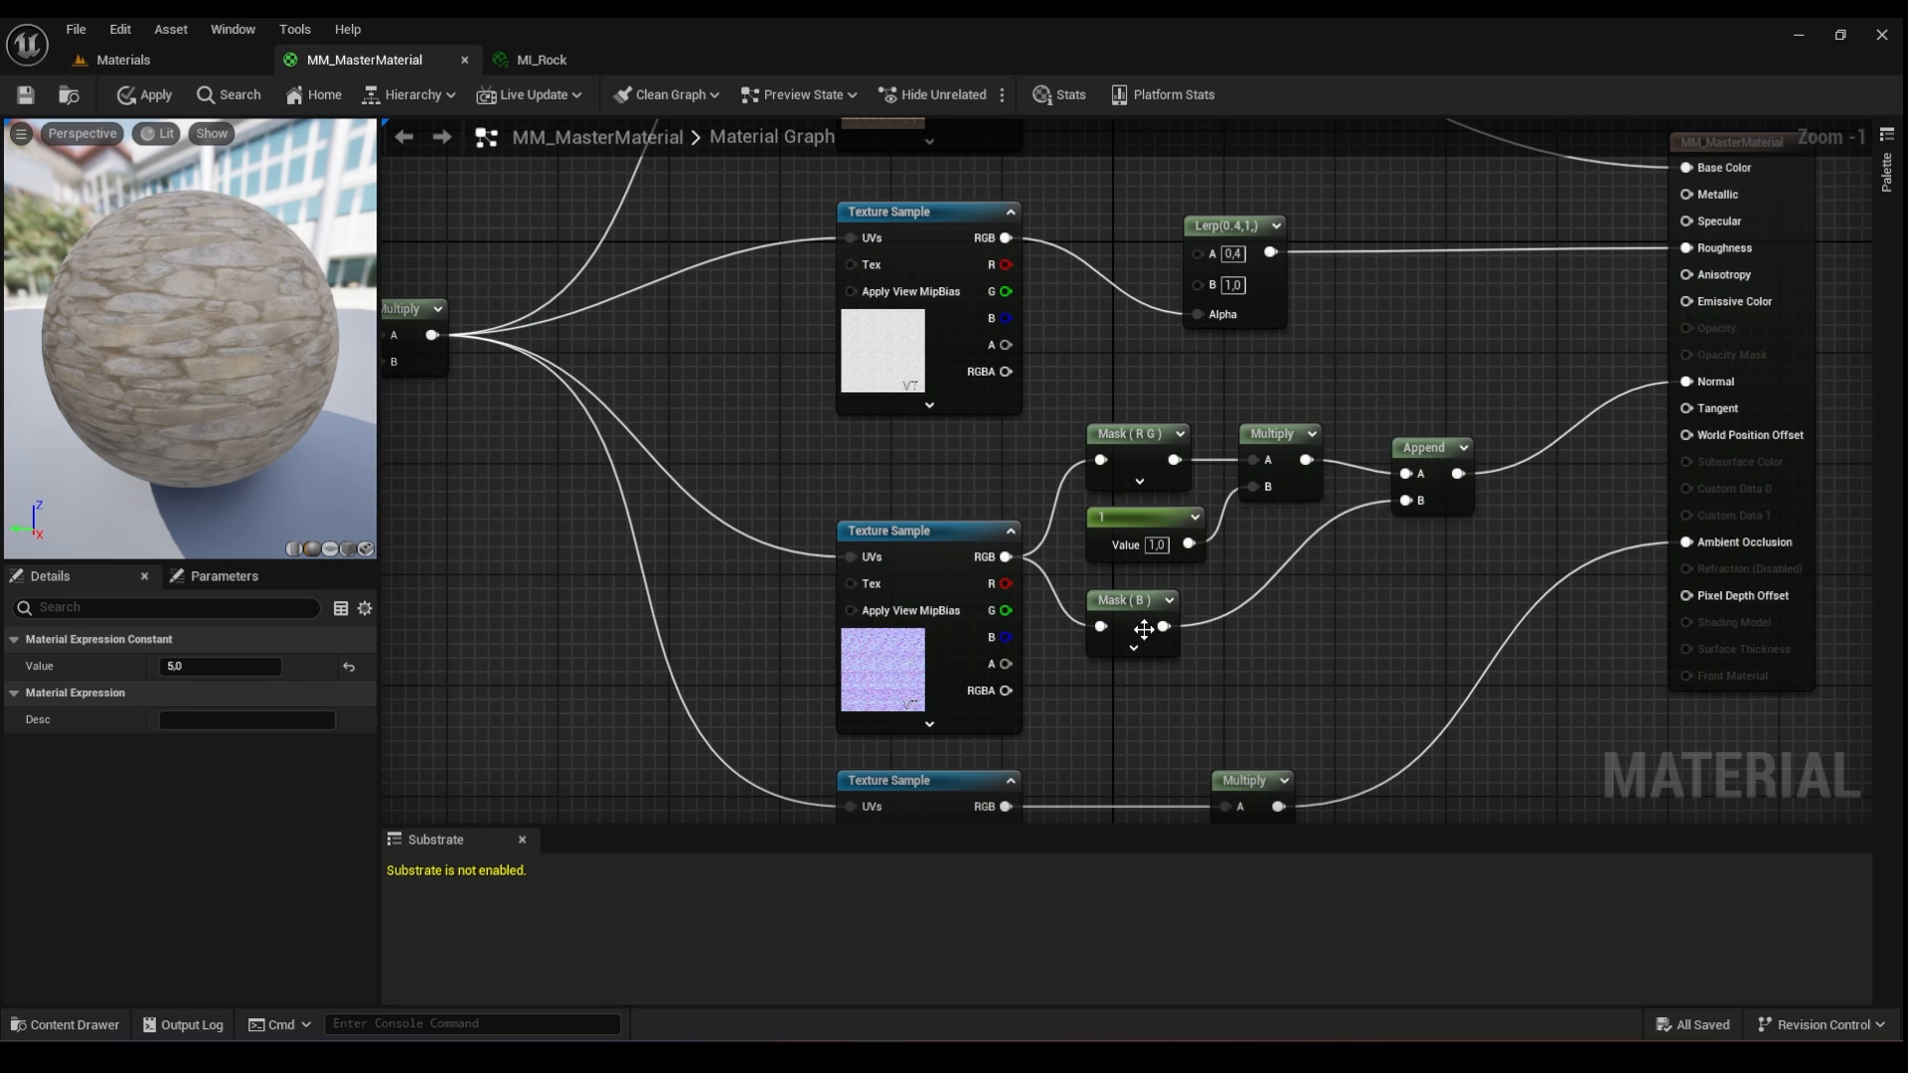
right_click_drag(1239, 696, 1208, 448)
scroll(1166, 682, "down", 2)
right_click_drag(1138, 537, 1243, 628)
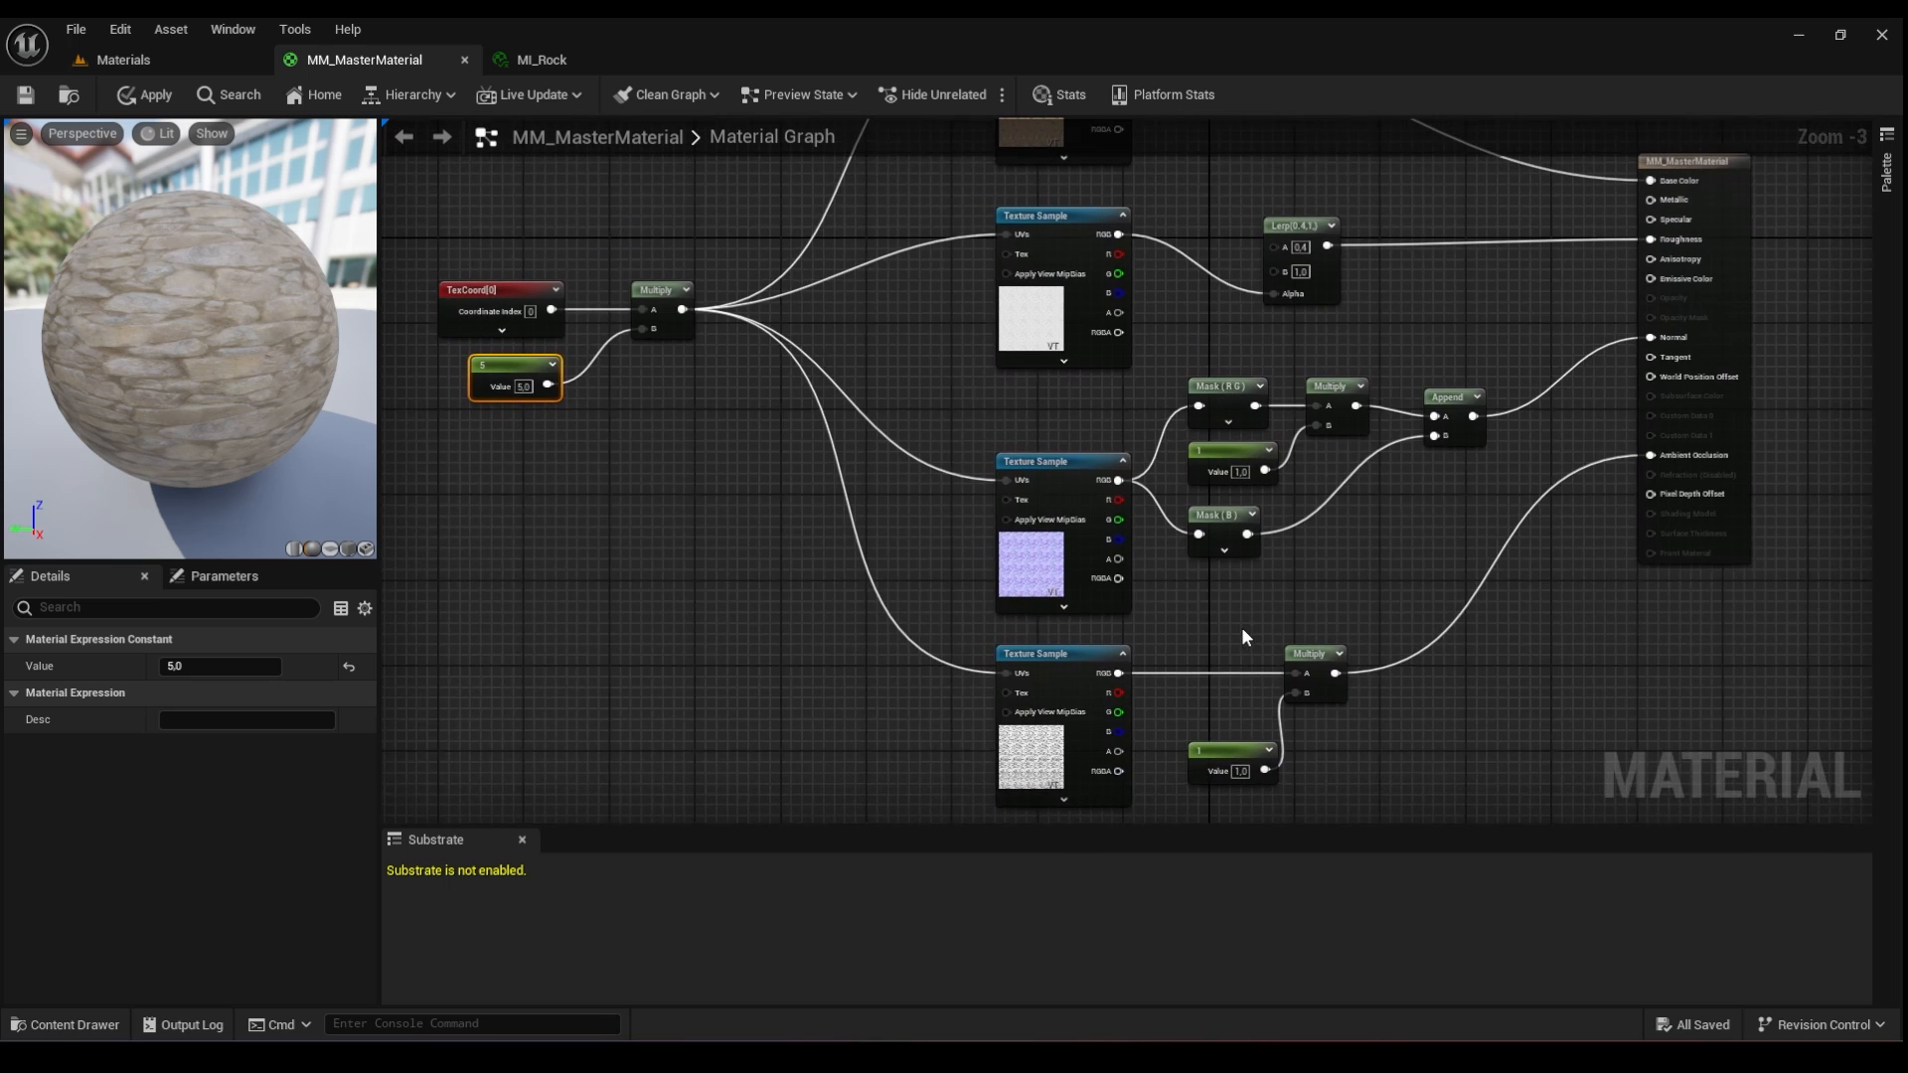
scroll(1242, 628, "down", 1)
right_click_drag(1228, 551, 1156, 561)
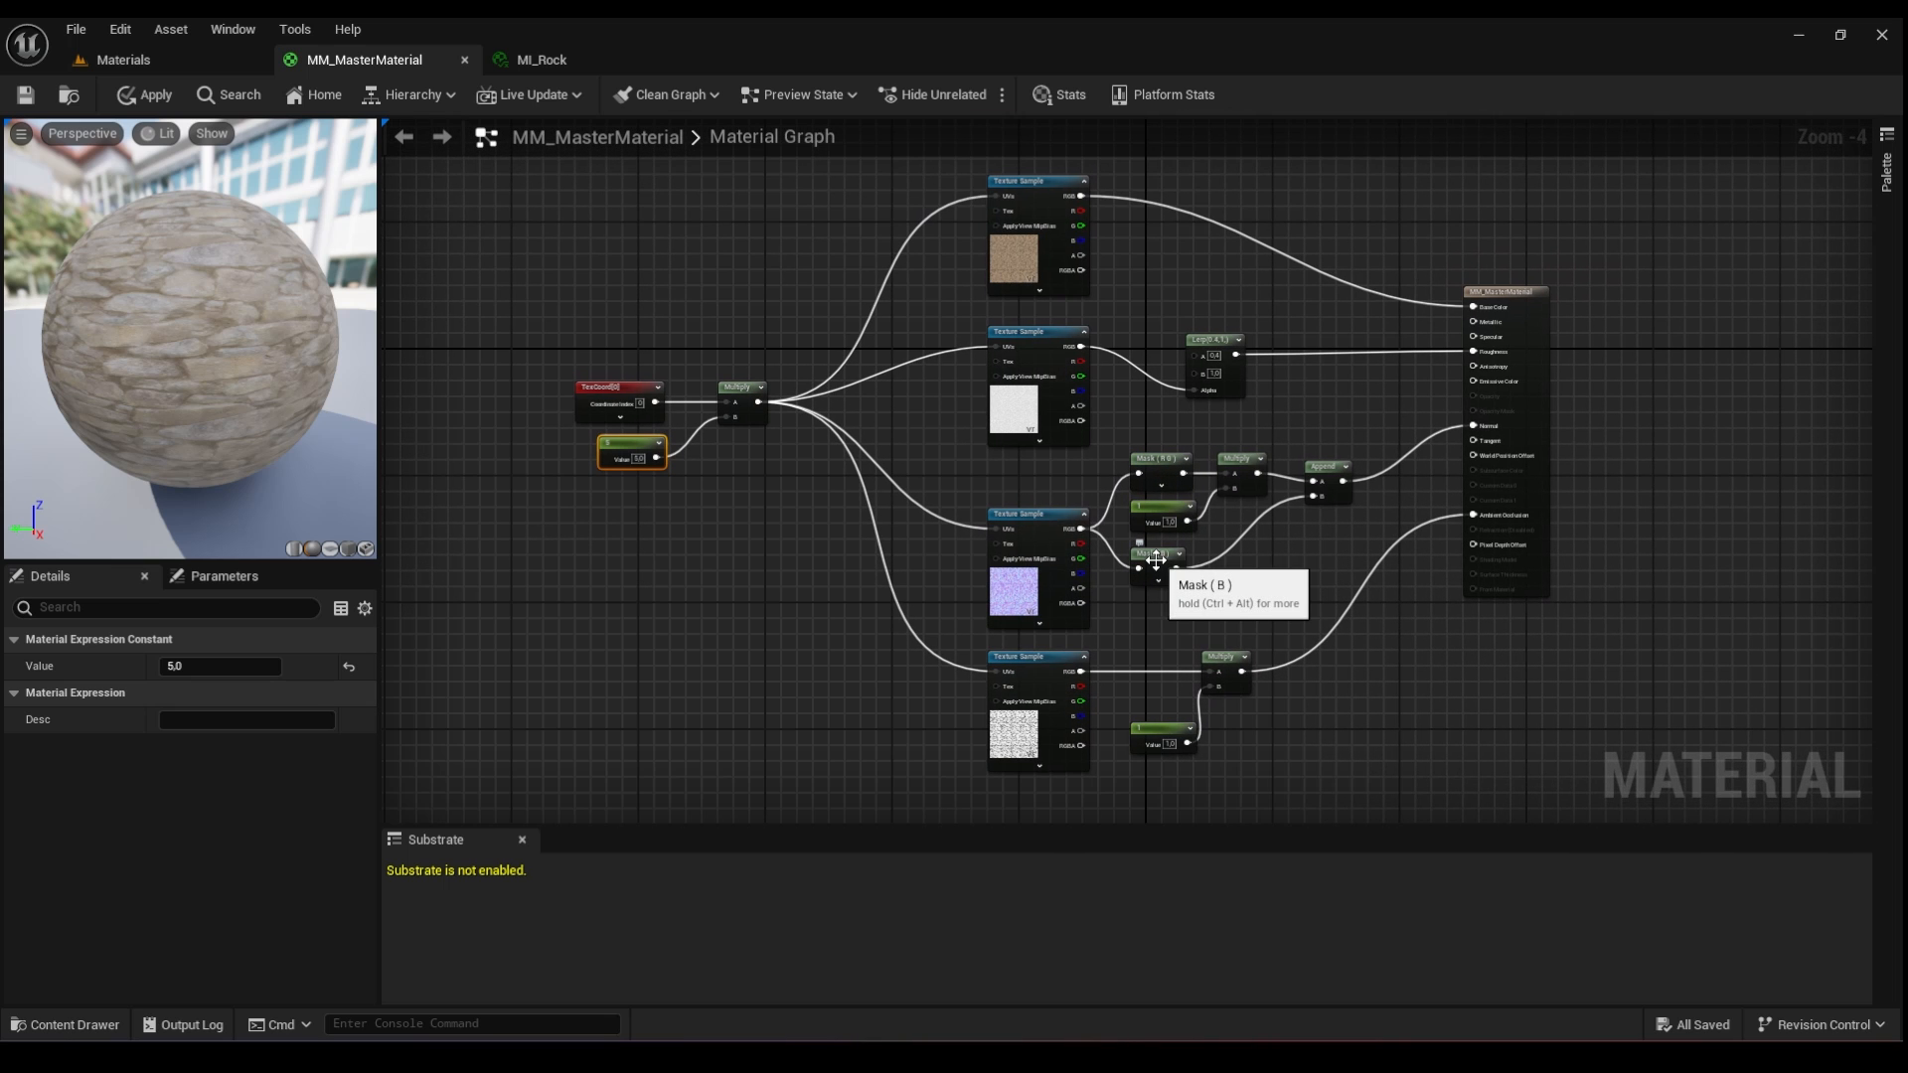
- Convert the constant 5 that multiplies the texture coordinates in MM_MasterMaterial into a parameter named Tiling
left_click(508, 62)
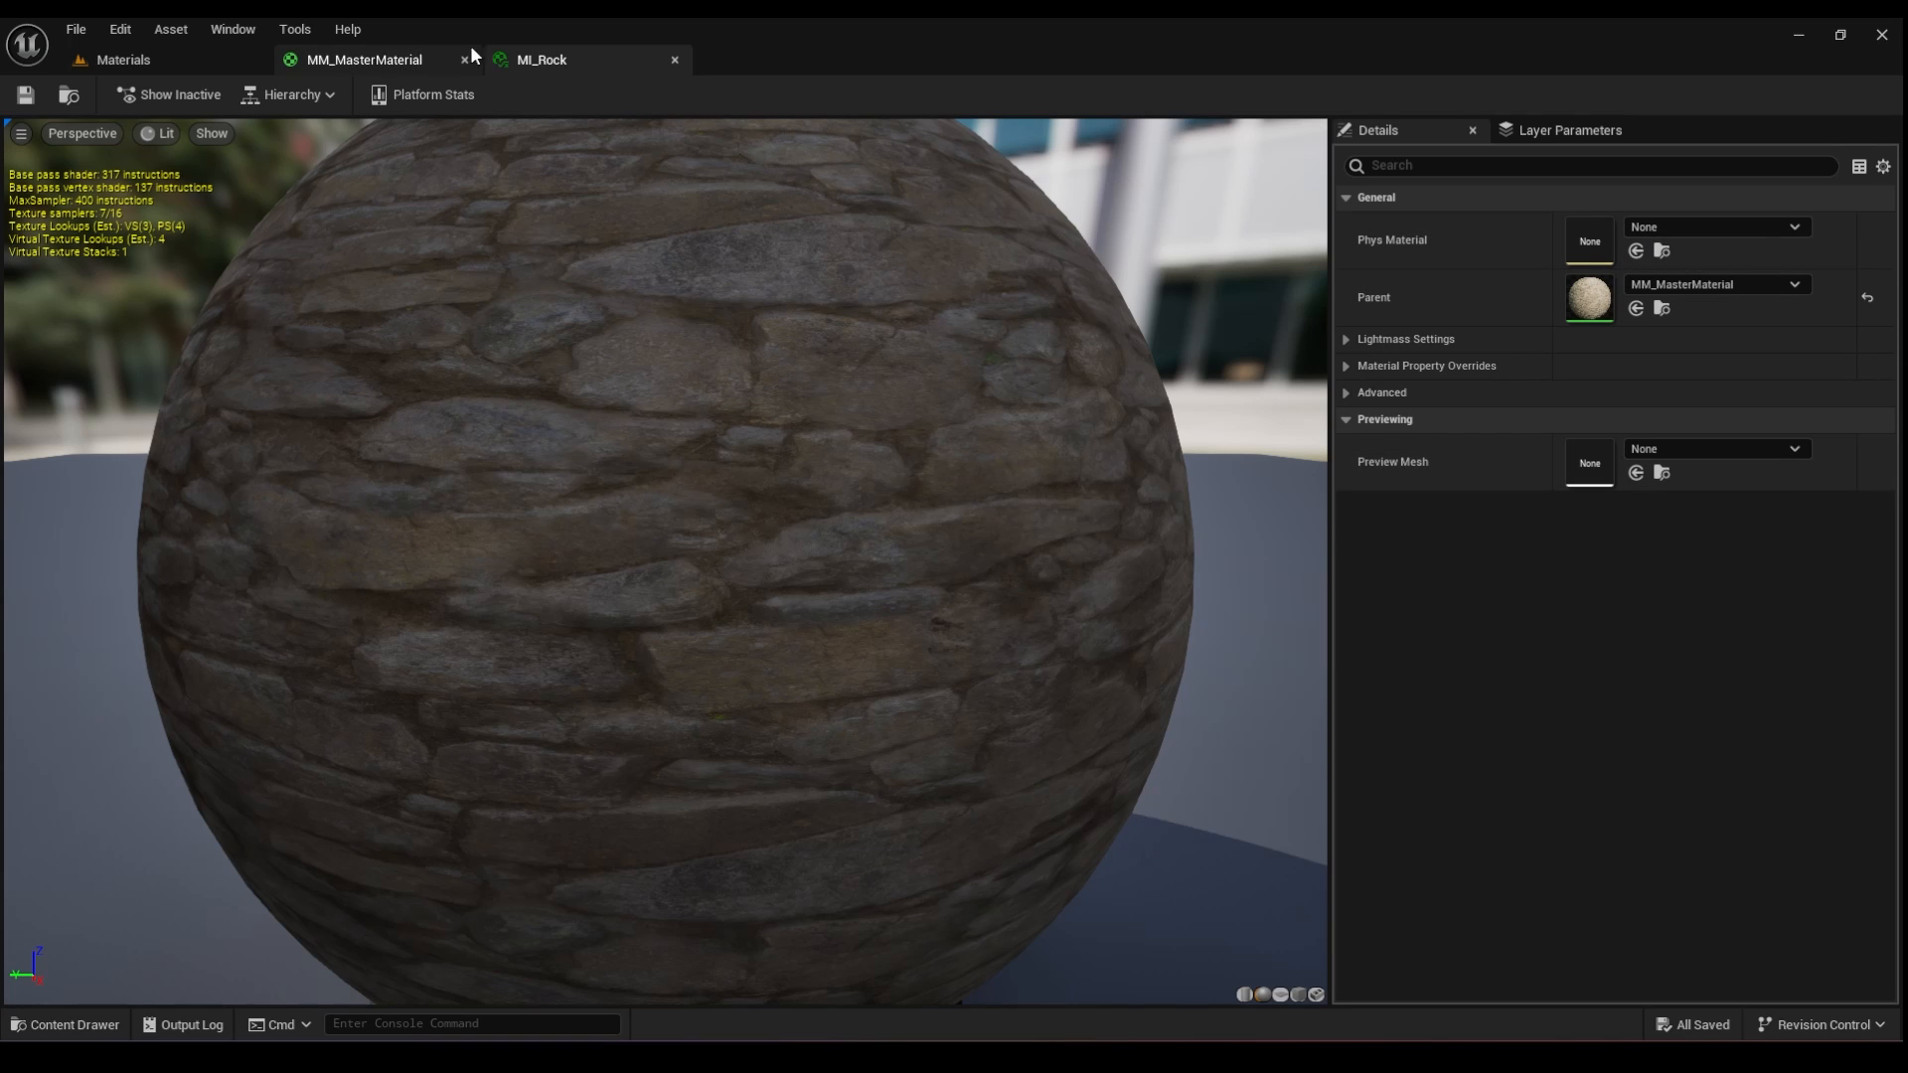
left_click(403, 60)
right_click_drag(899, 717, 879, 678)
scroll(576, 468, "up", 4)
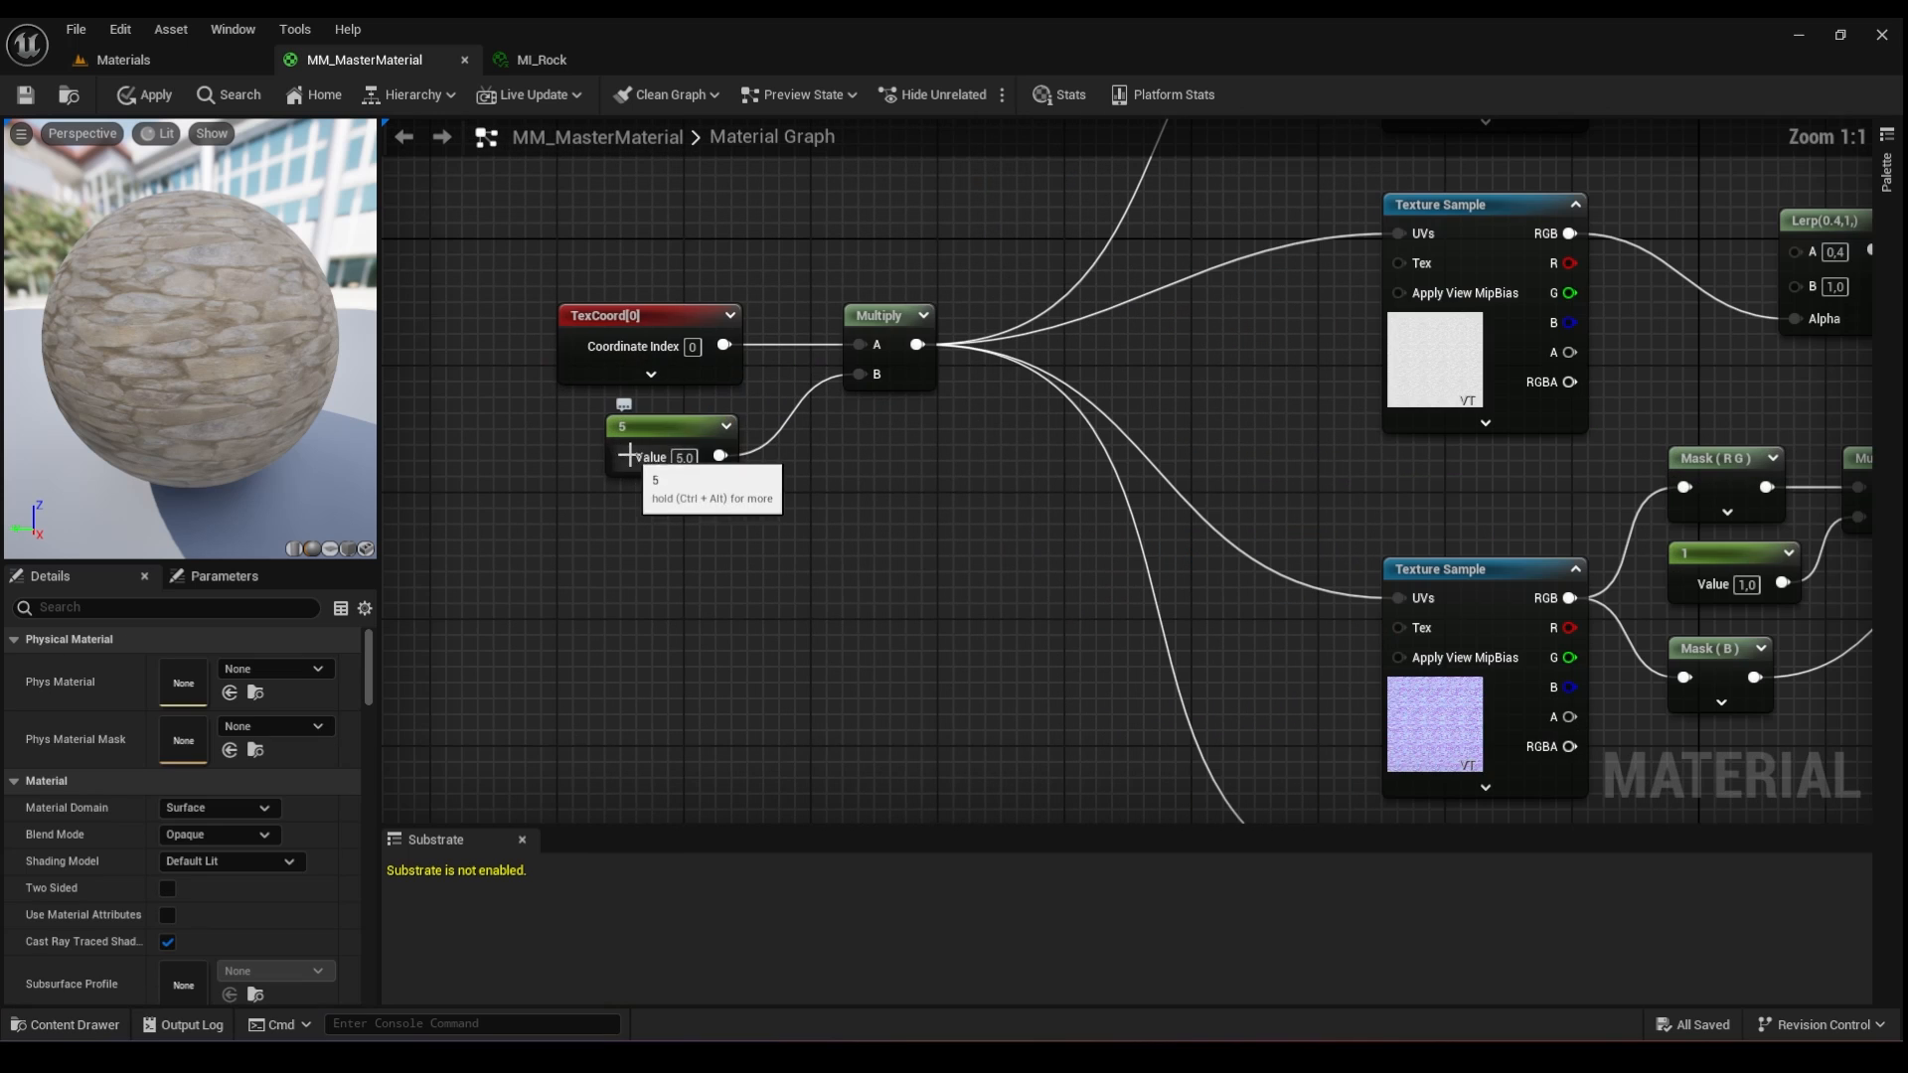
right_click(655, 431)
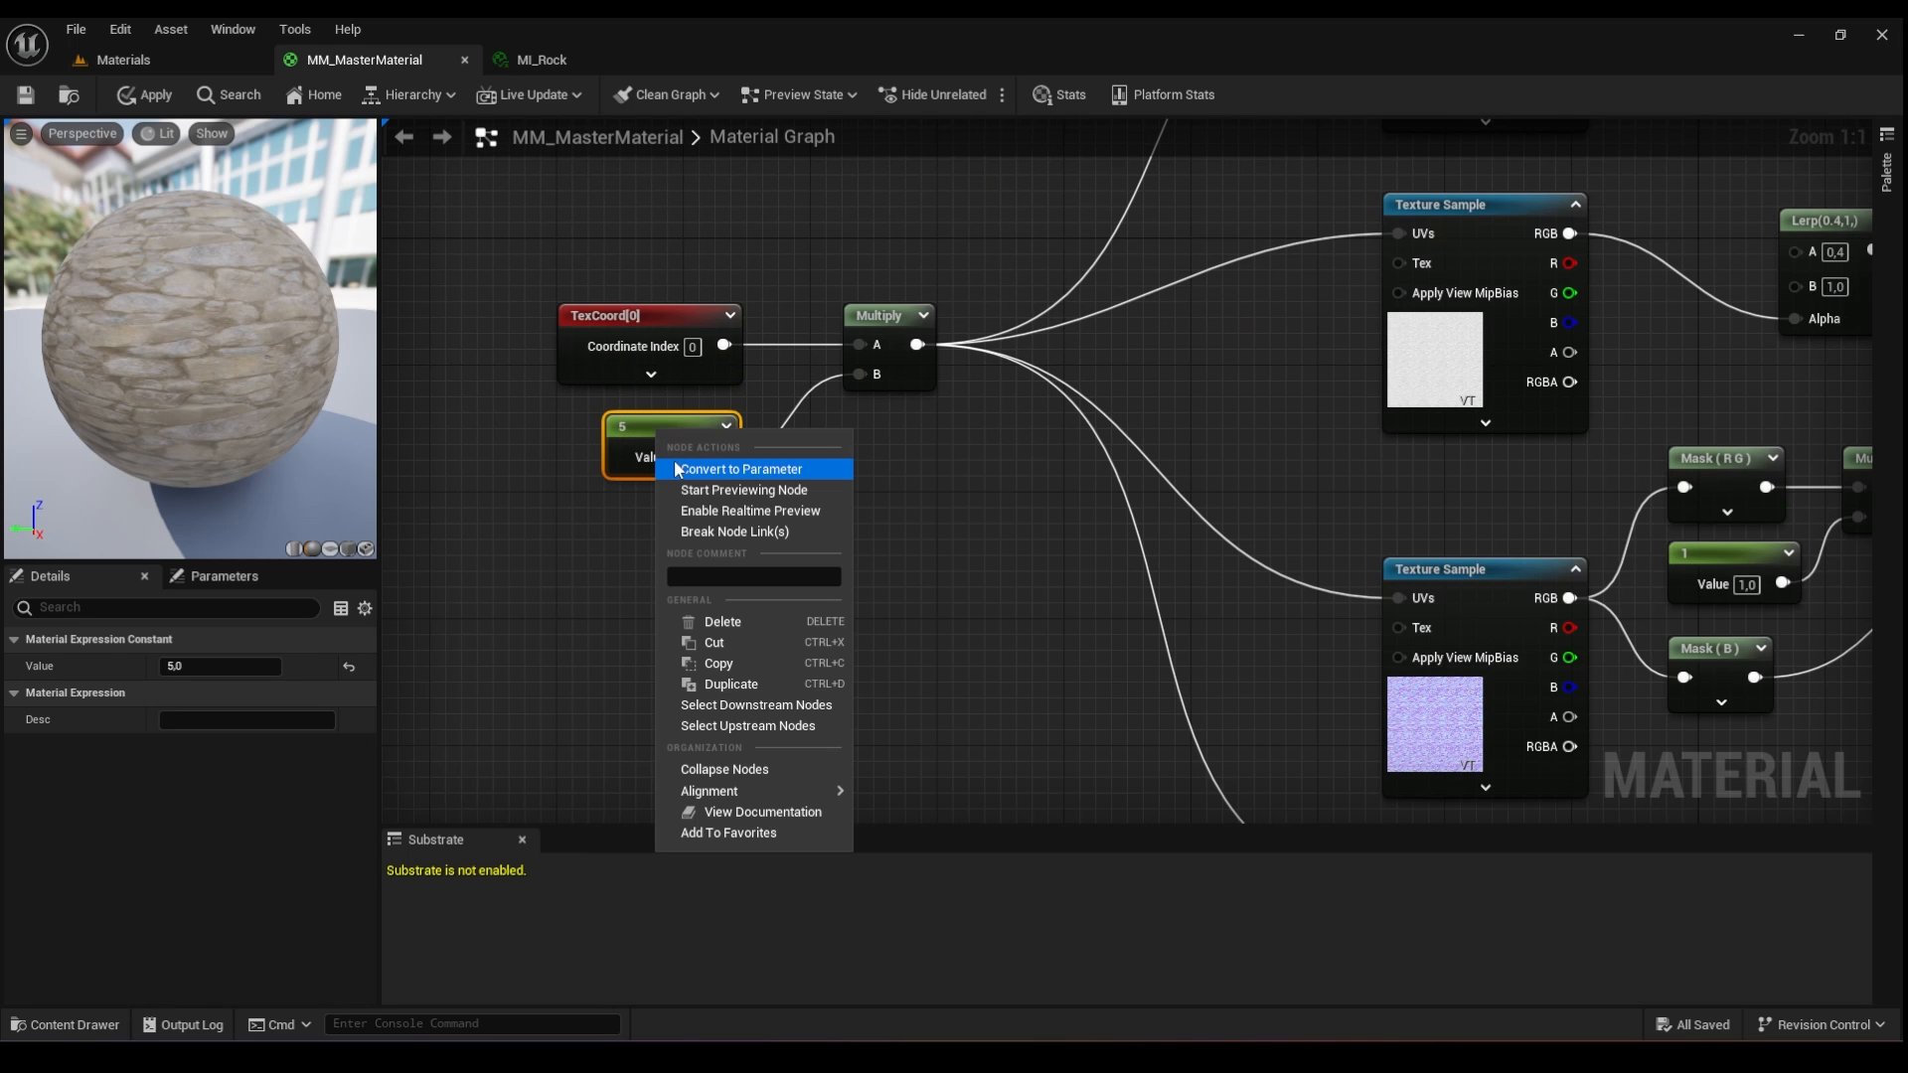
left_click(710, 469)
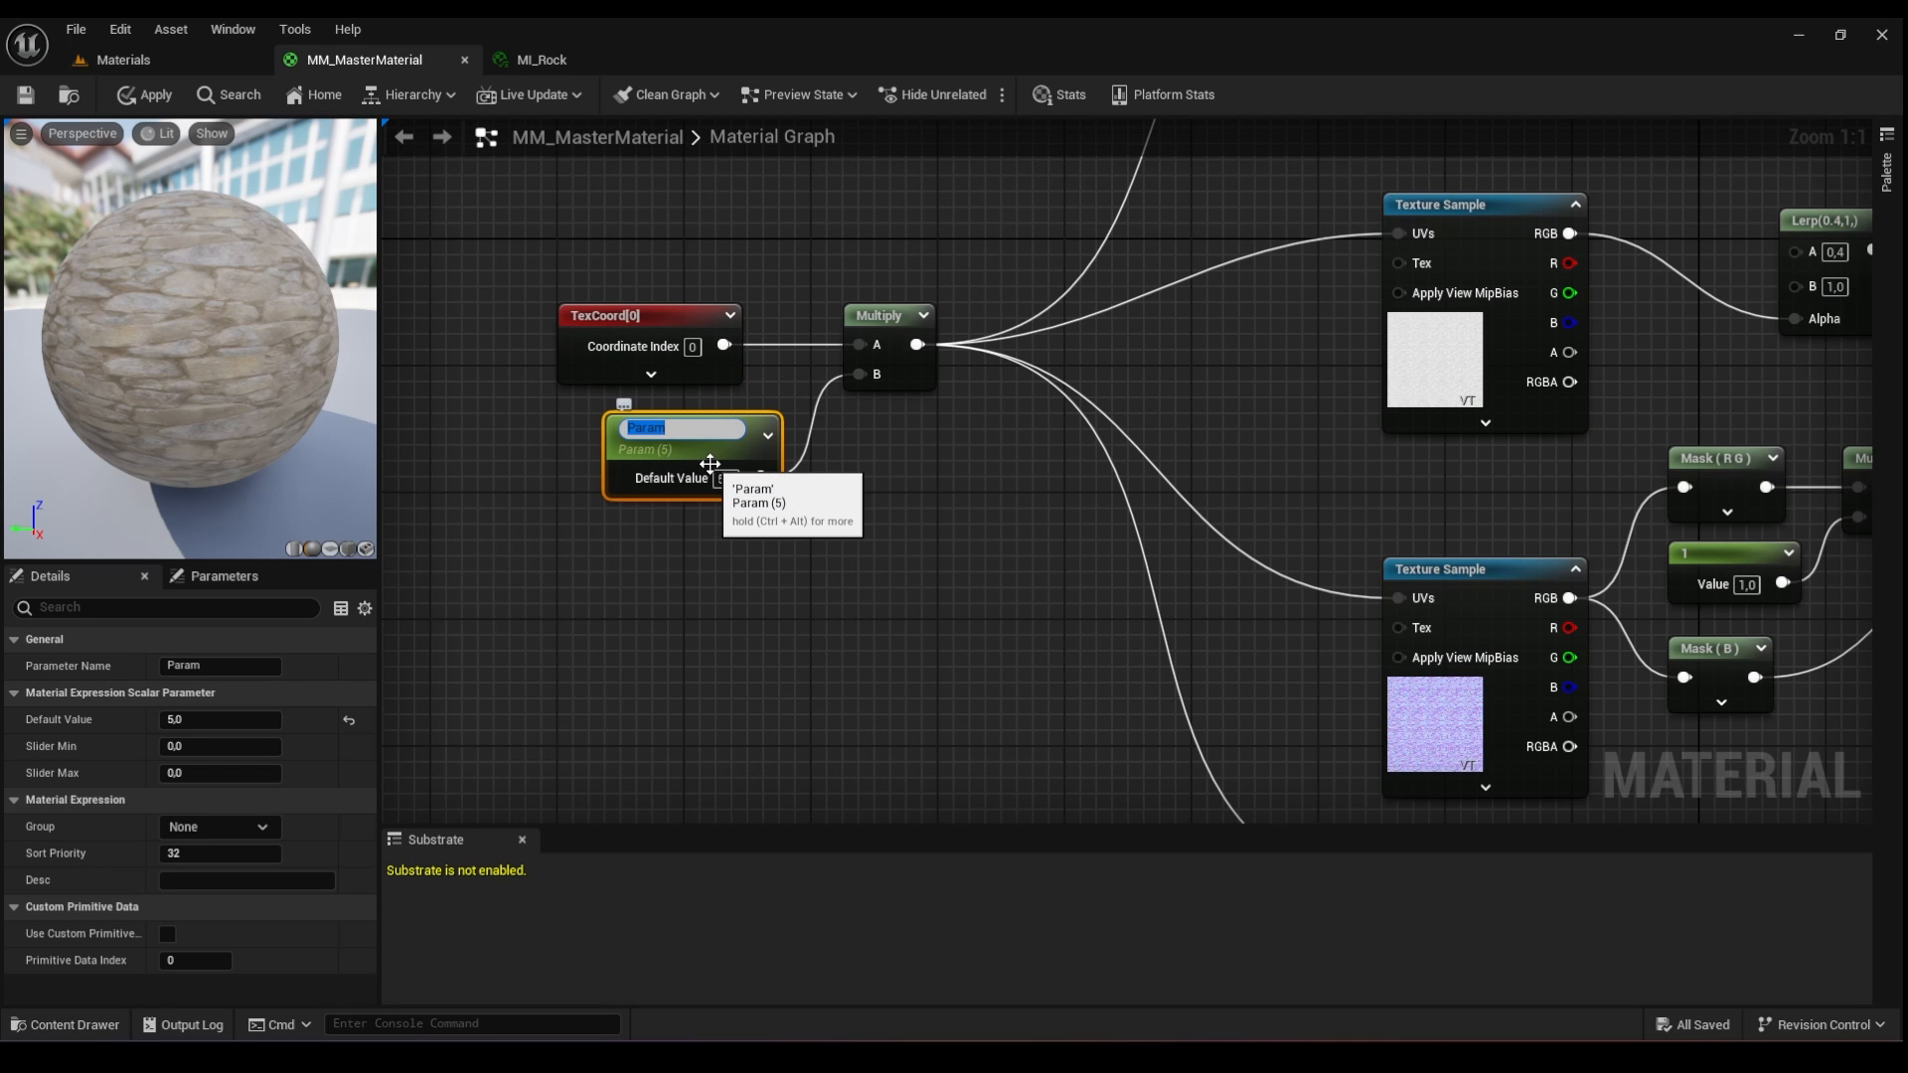
type("Tiling")
key("Return")
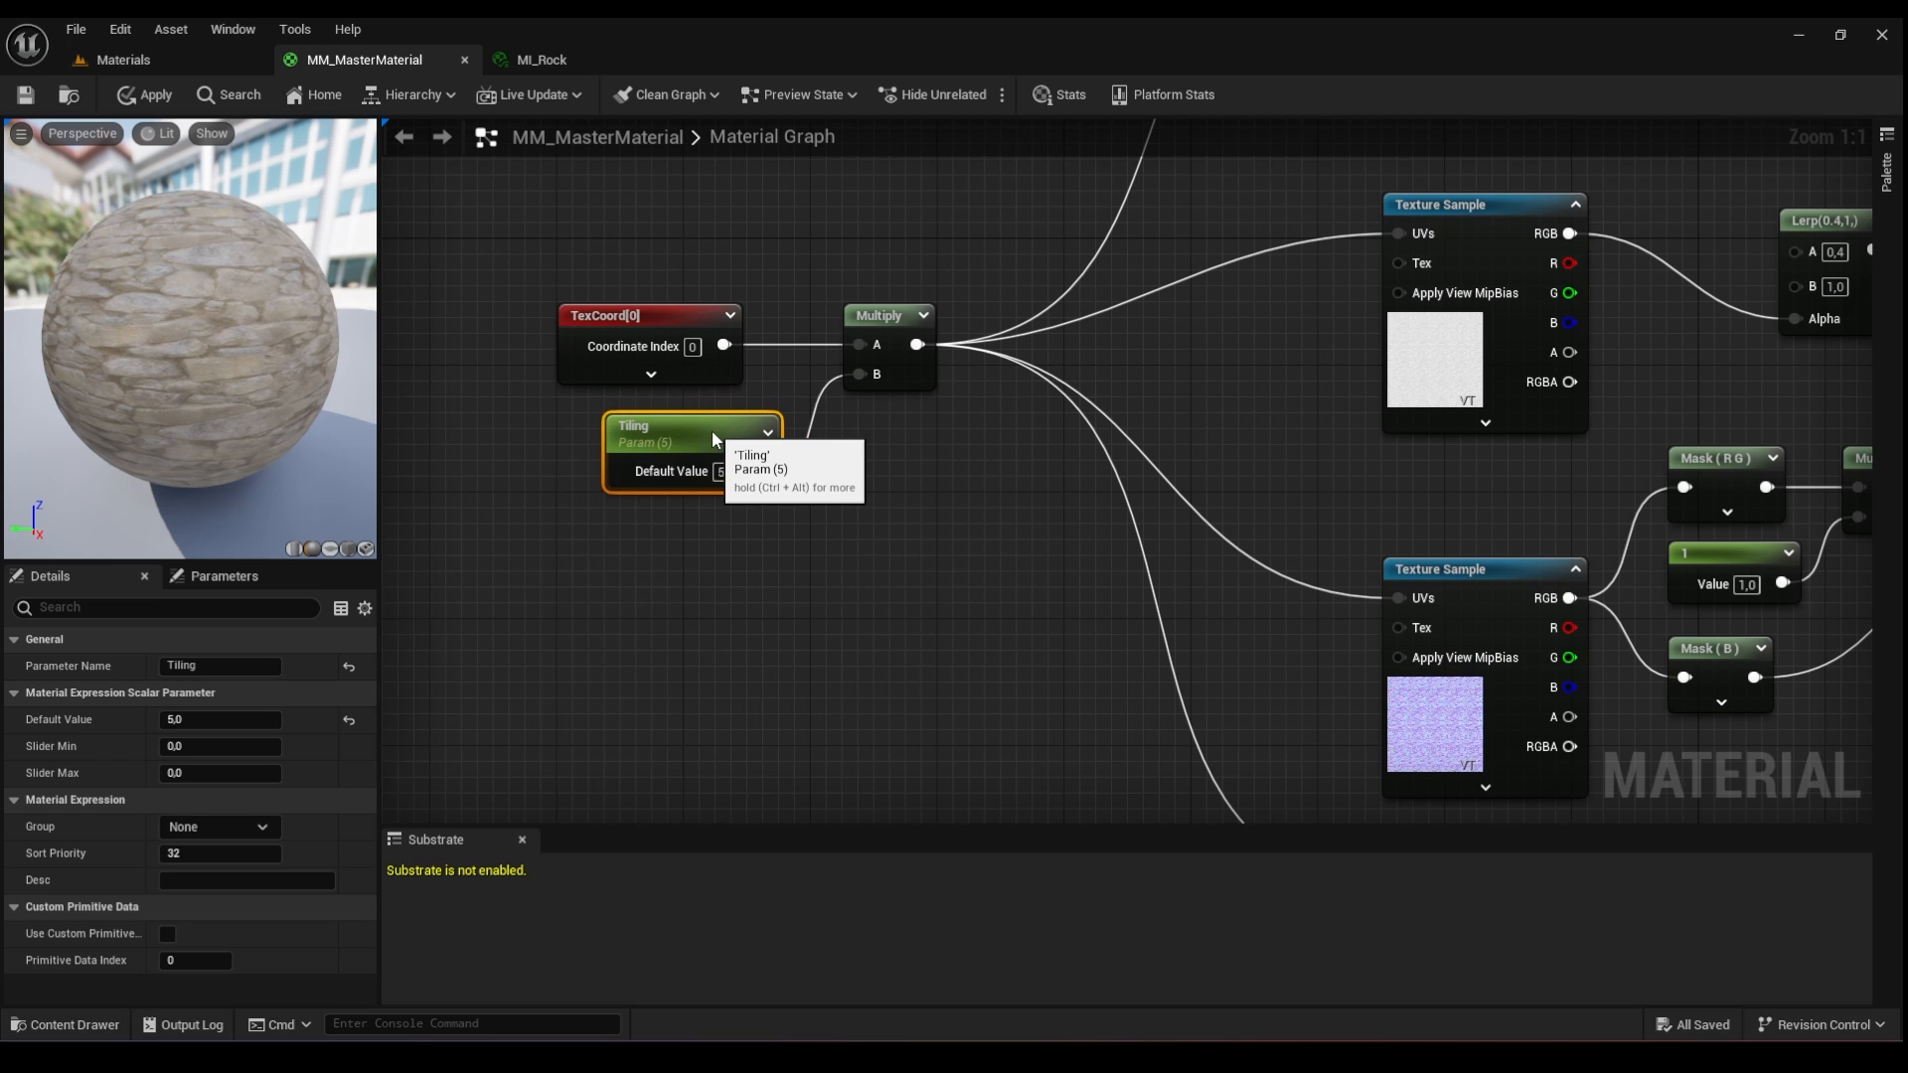
- Apply the master material changes and assign the MI_Rock instance to the box's Element 0 material slot
left_click(135, 93)
left_click(516, 57)
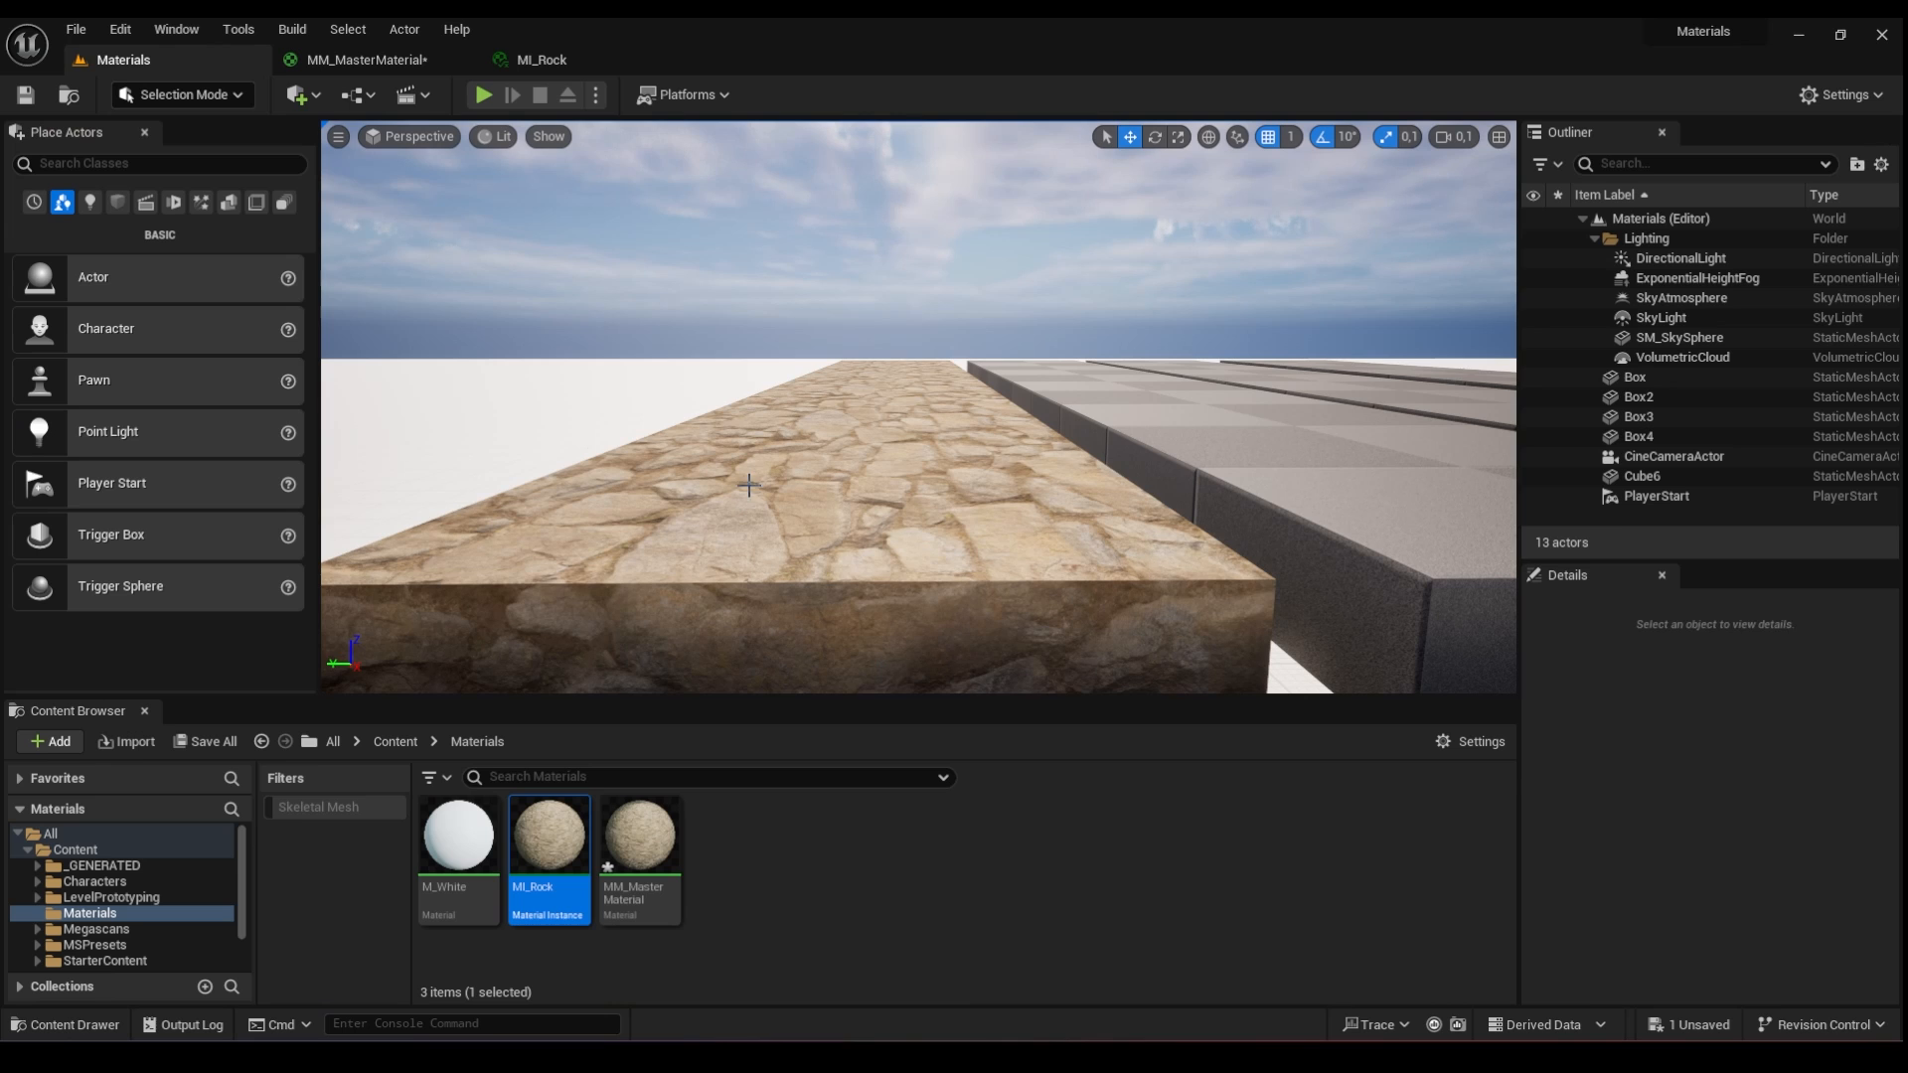
left_click(749, 485)
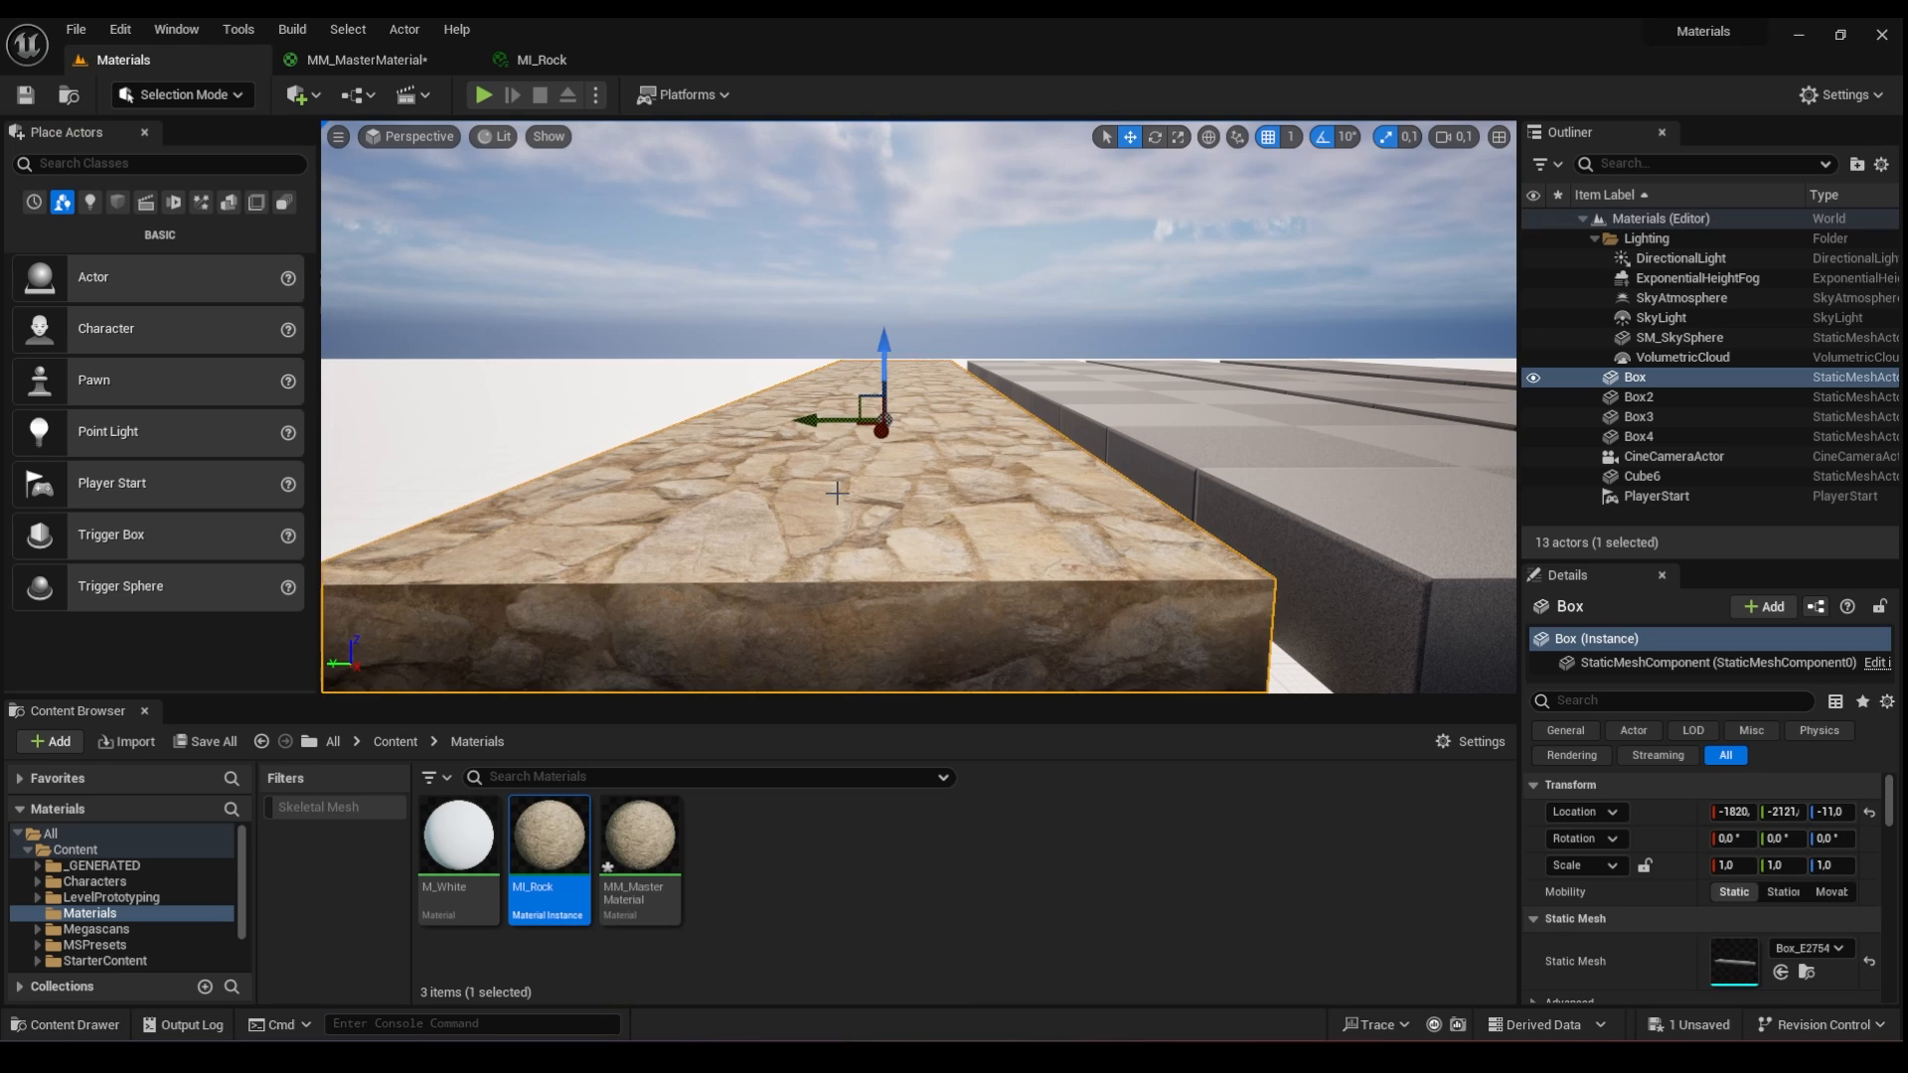
mouse_move(832, 486)
right_mouse_down()
mouse_move(855, 498)
mouse_move(845, 515)
right_mouse_up()
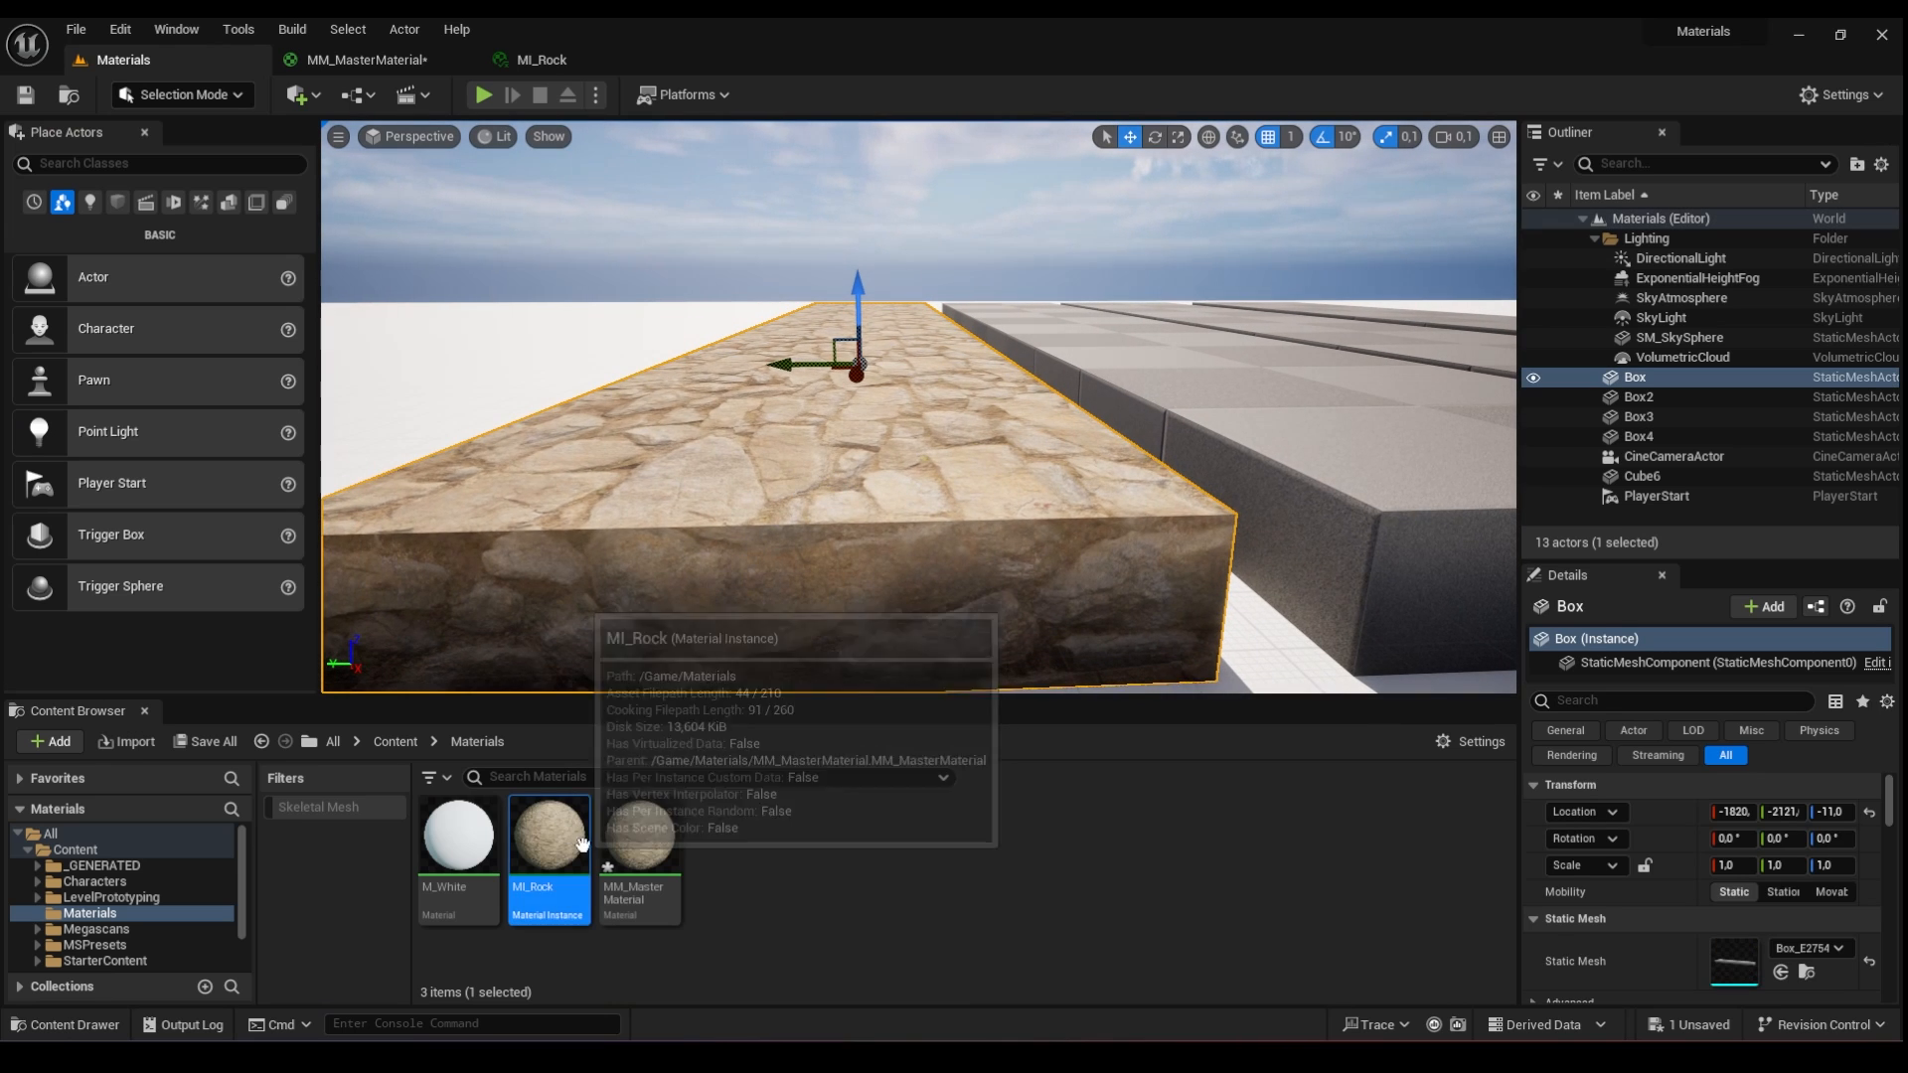
scroll(1747, 928, "down", 3)
left_click_drag(549, 840, 1740, 880)
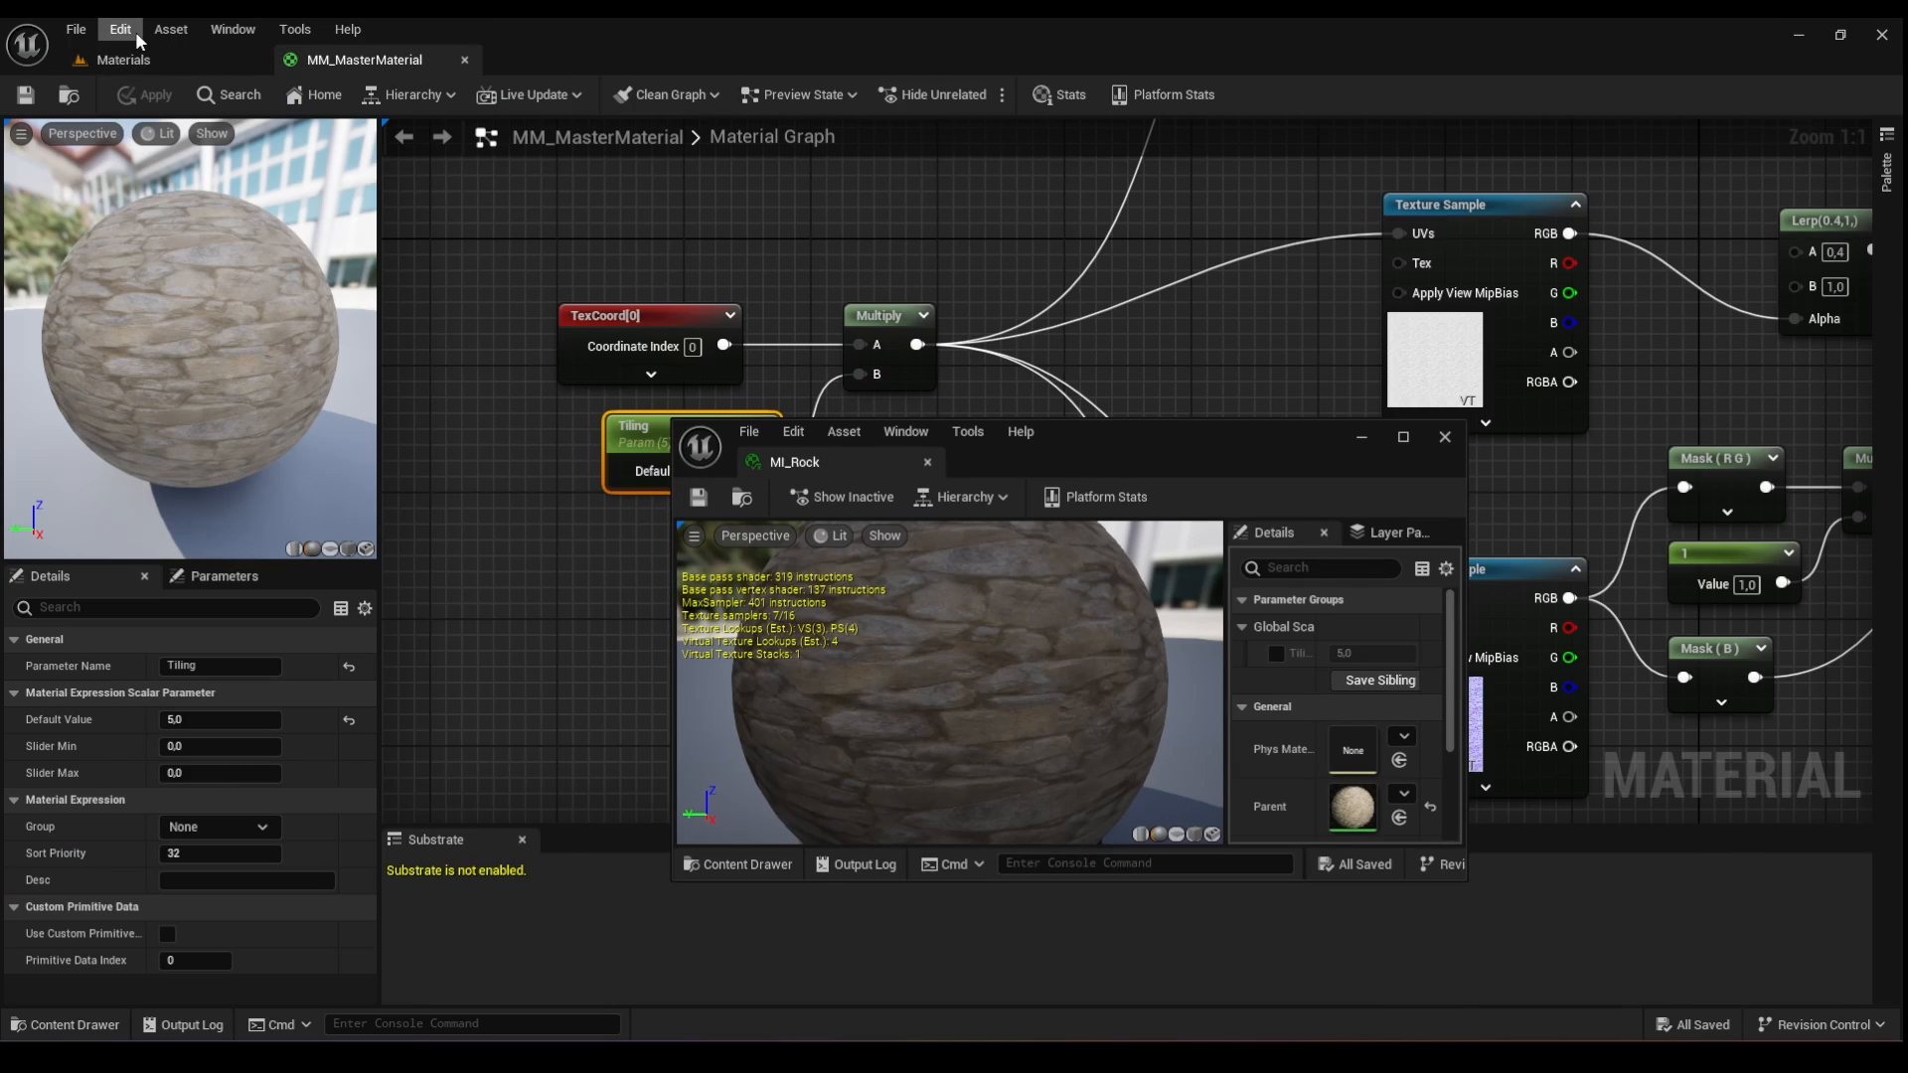
- Return to the Materials level and position the floating MI_Rock editor so the top of the box stays in view
left_click(140, 58)
left_click_drag(969, 413, 694, 519)
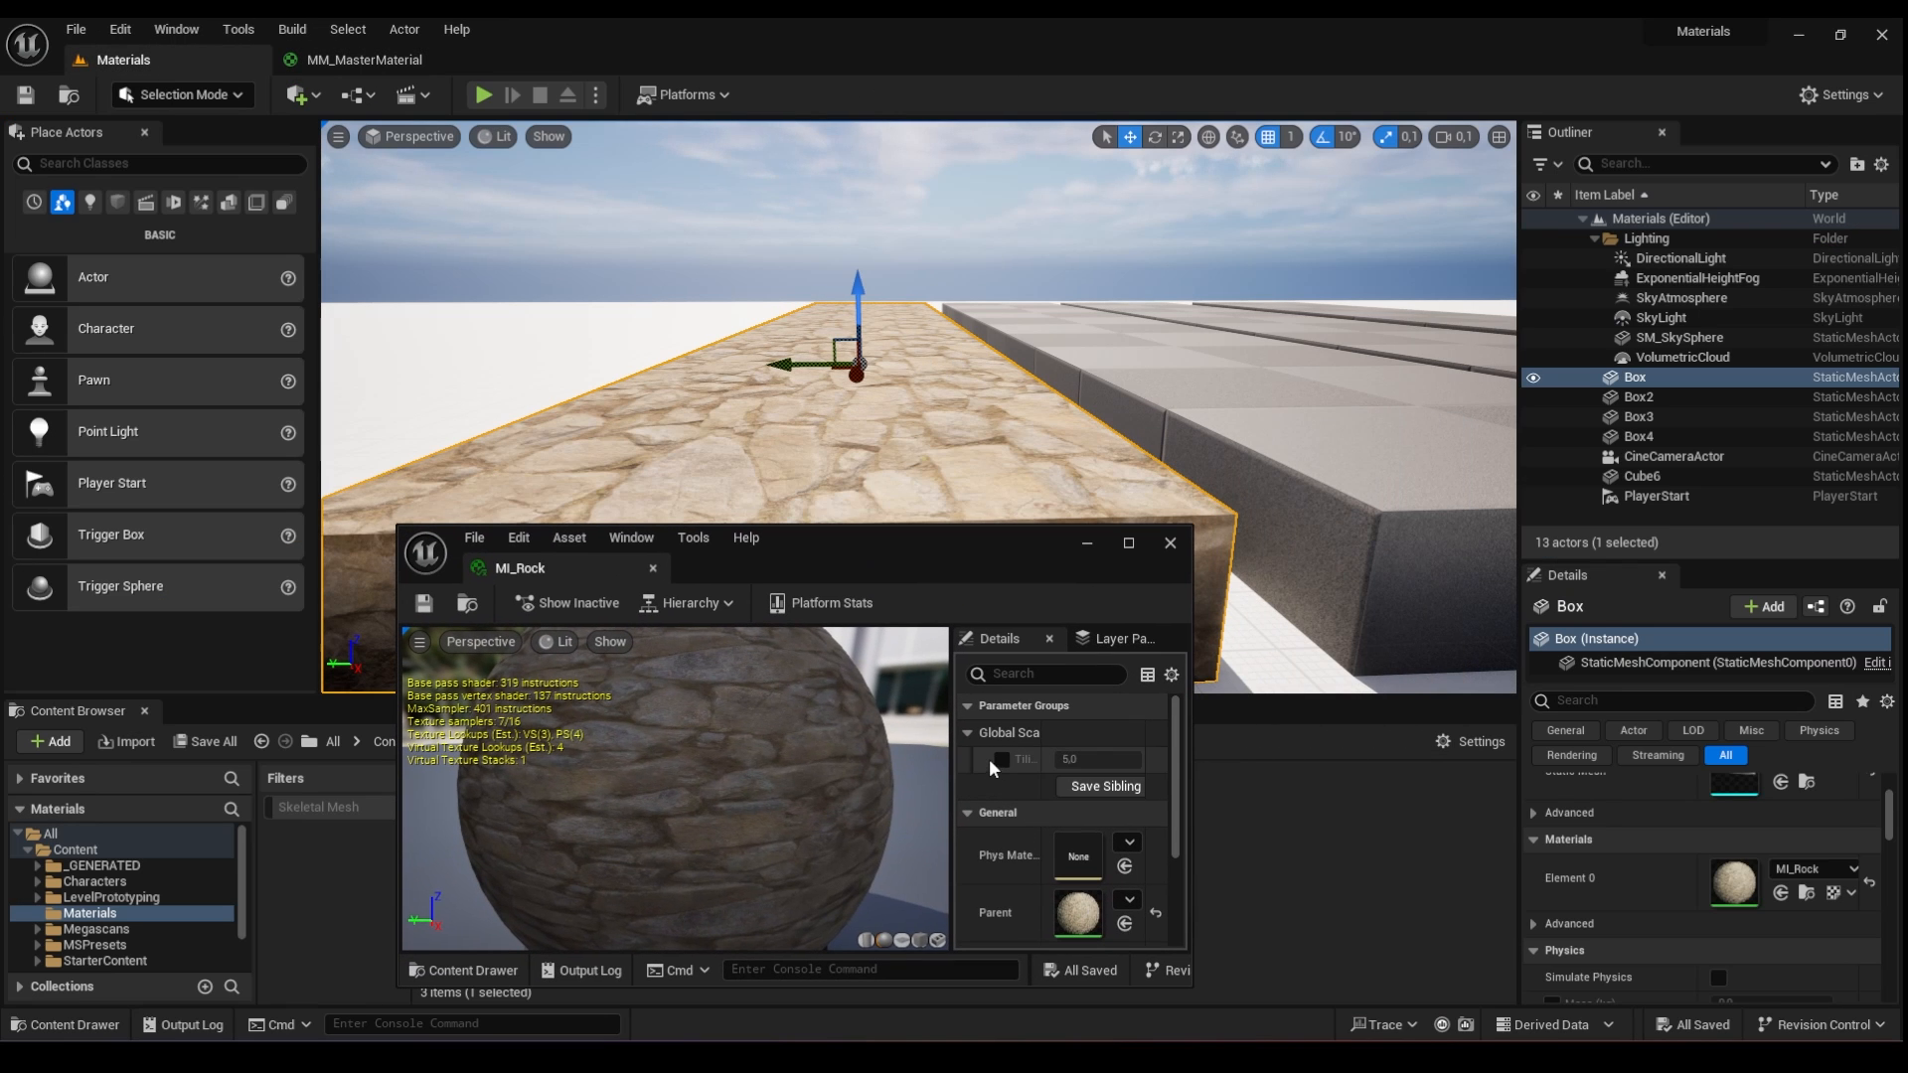
left_click_drag(827, 564, 802, 541)
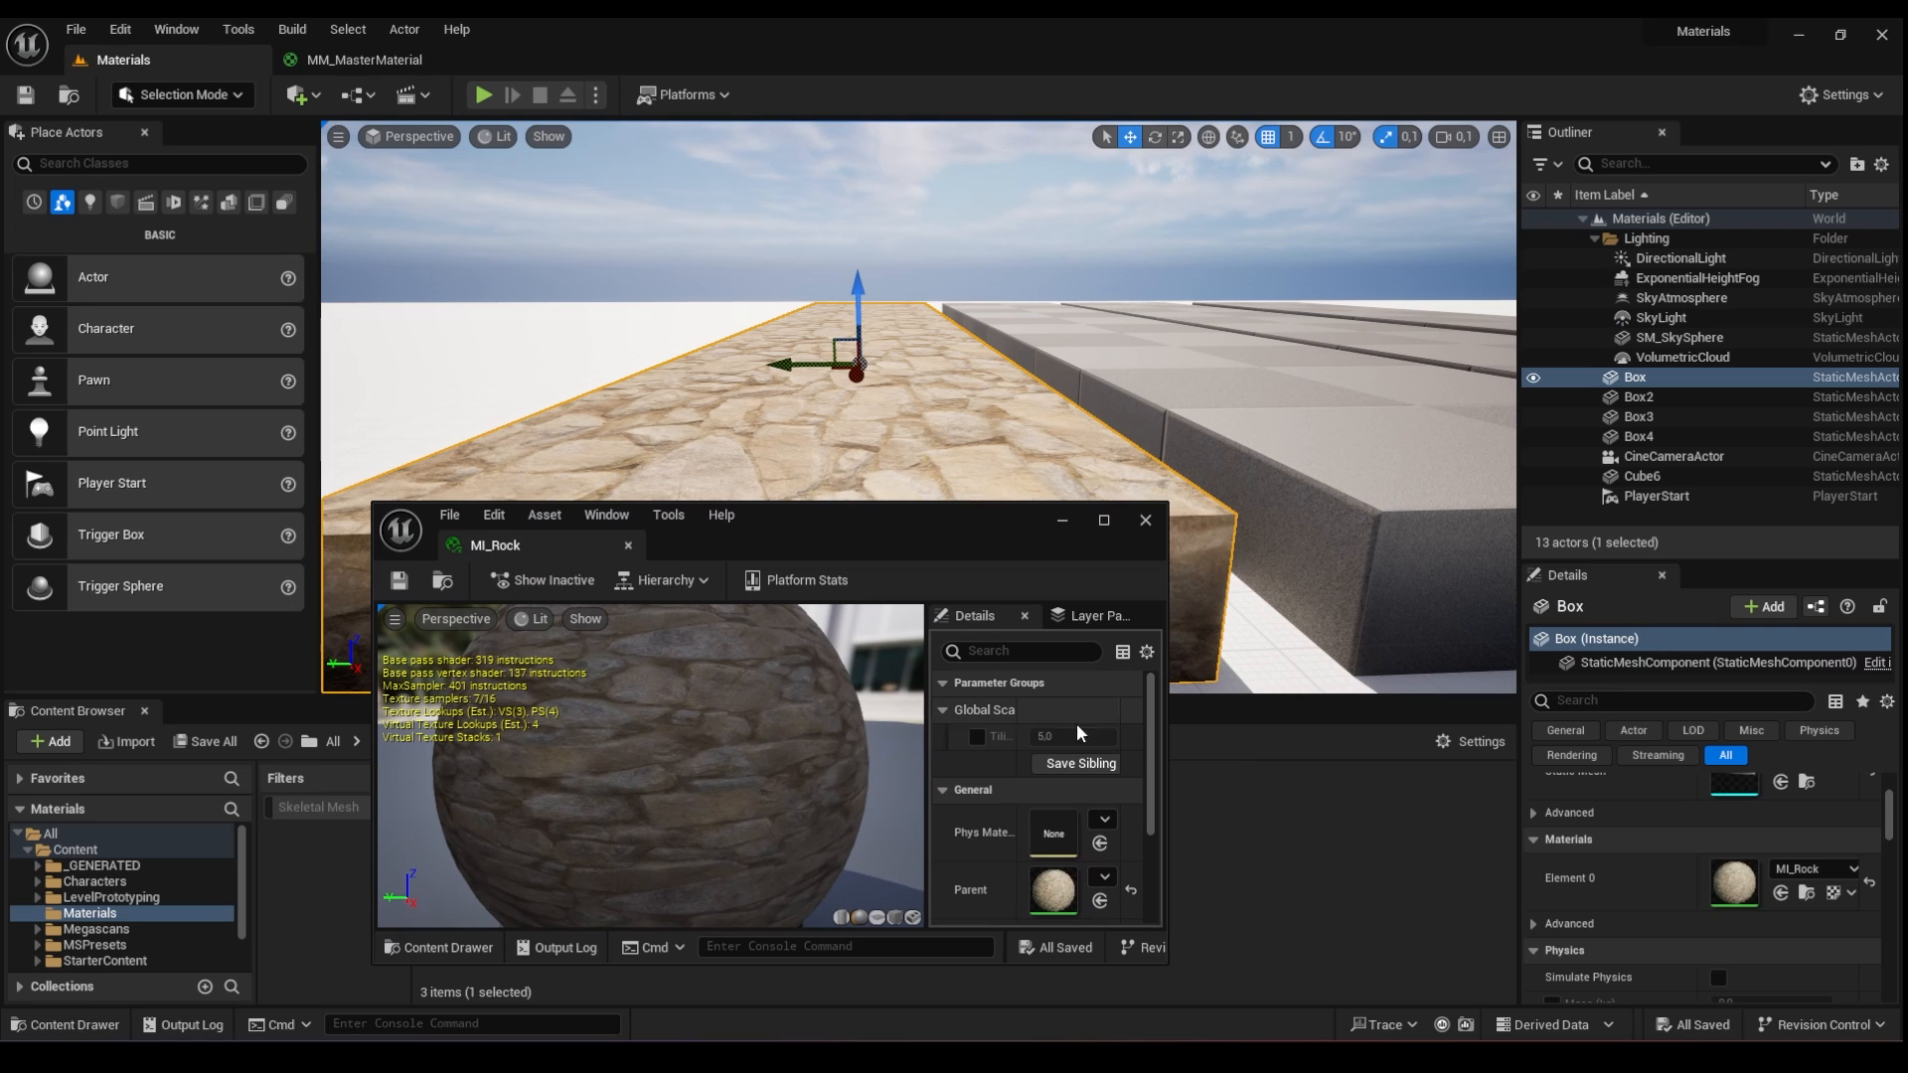
- Enable the Tiling override in MI_Rock, try a value of 1 and set it back to 5
left_click(977, 736)
left_click(1056, 736)
type("1")
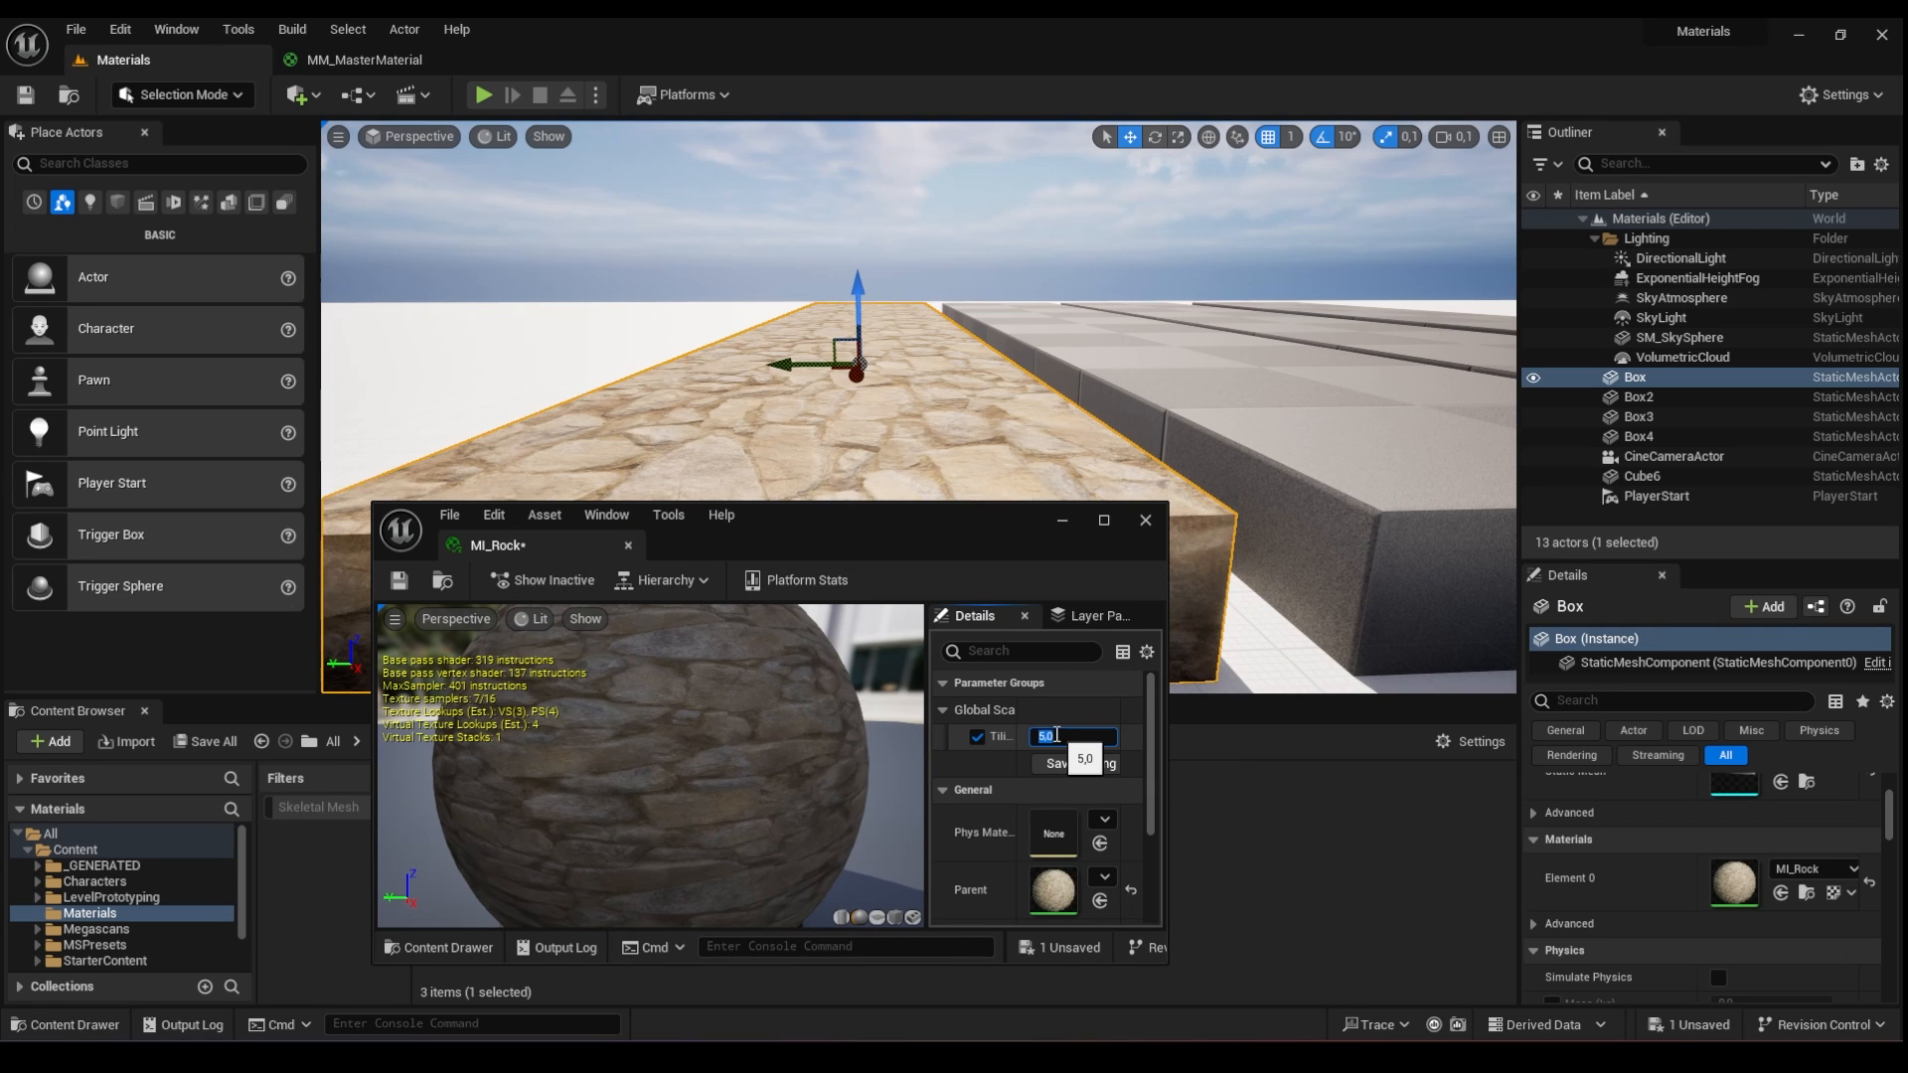
key("Return")
type("5")
key("Return")
- Test MI_Rock's Tiling at 1 and 3 on the box surface, restoring it to 5 after each trial
left_click_drag(909, 511, 848, 616)
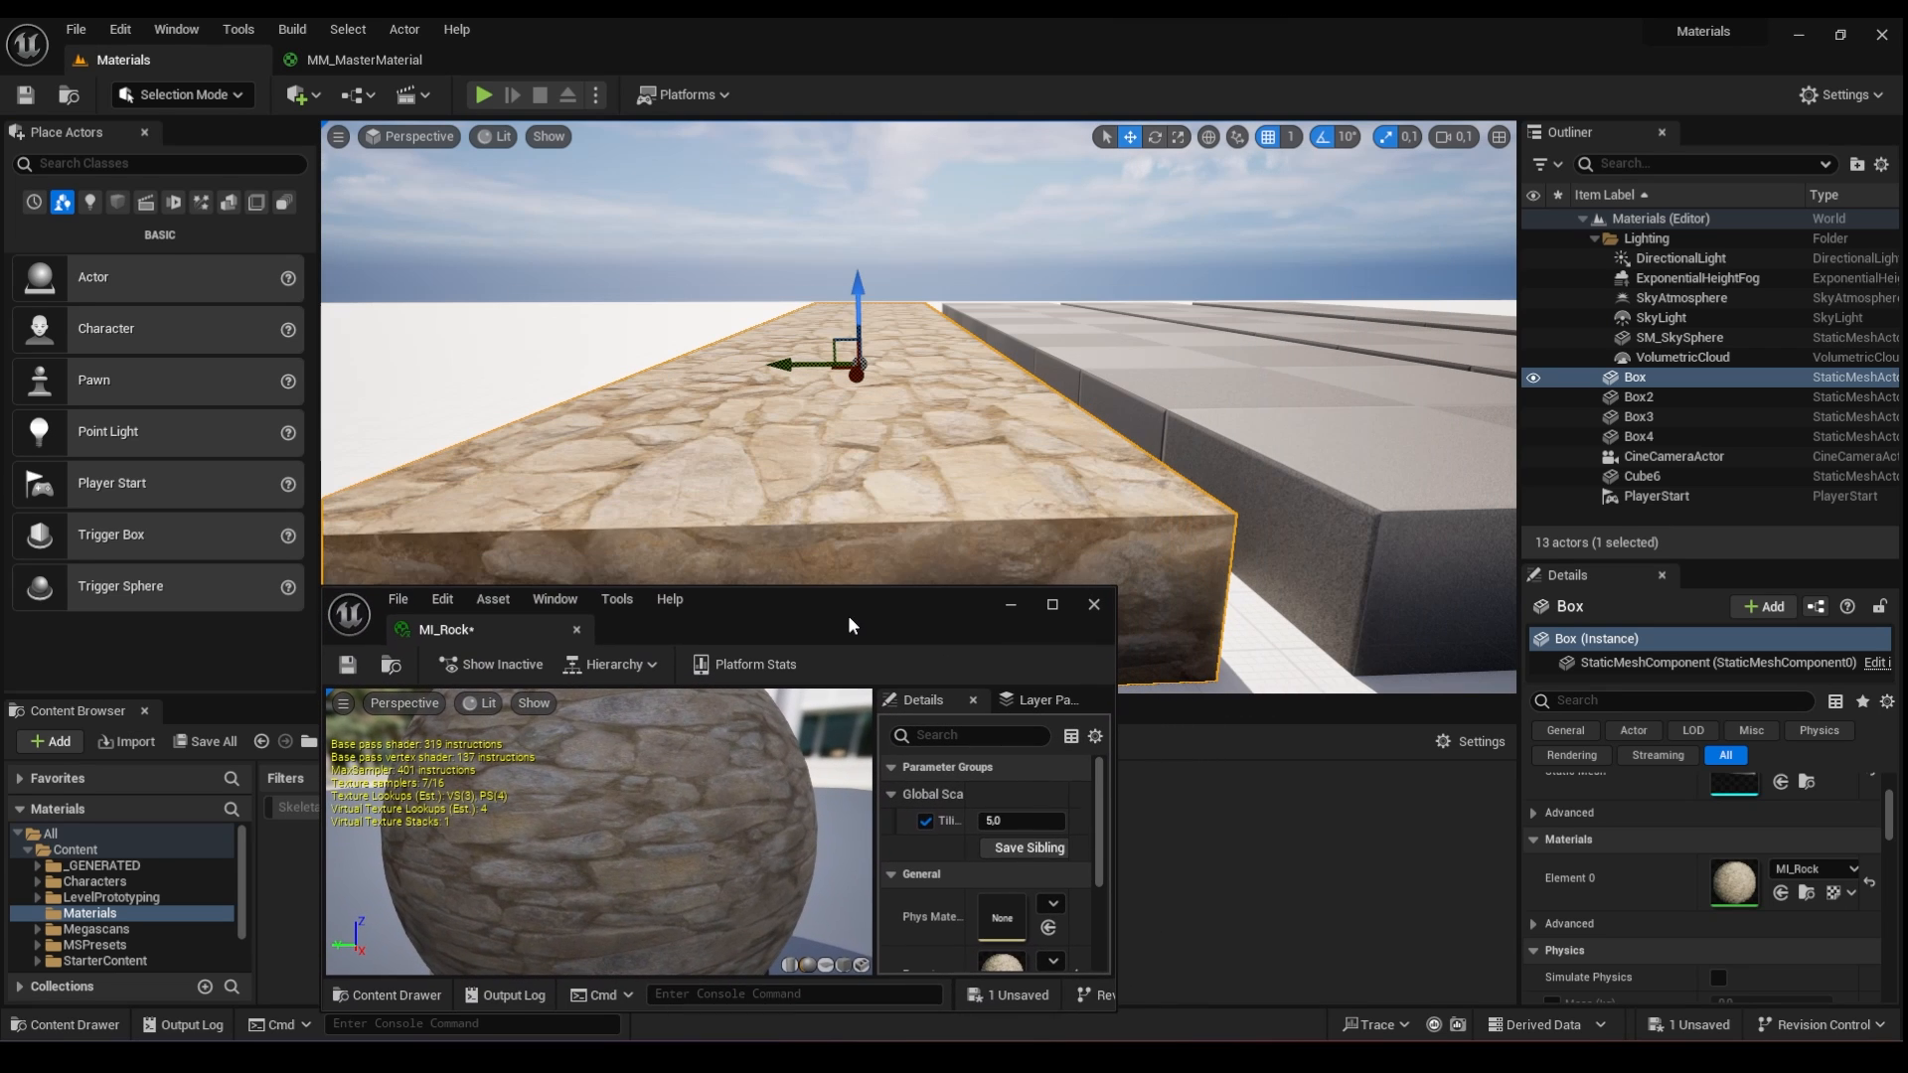
left_click(991, 819)
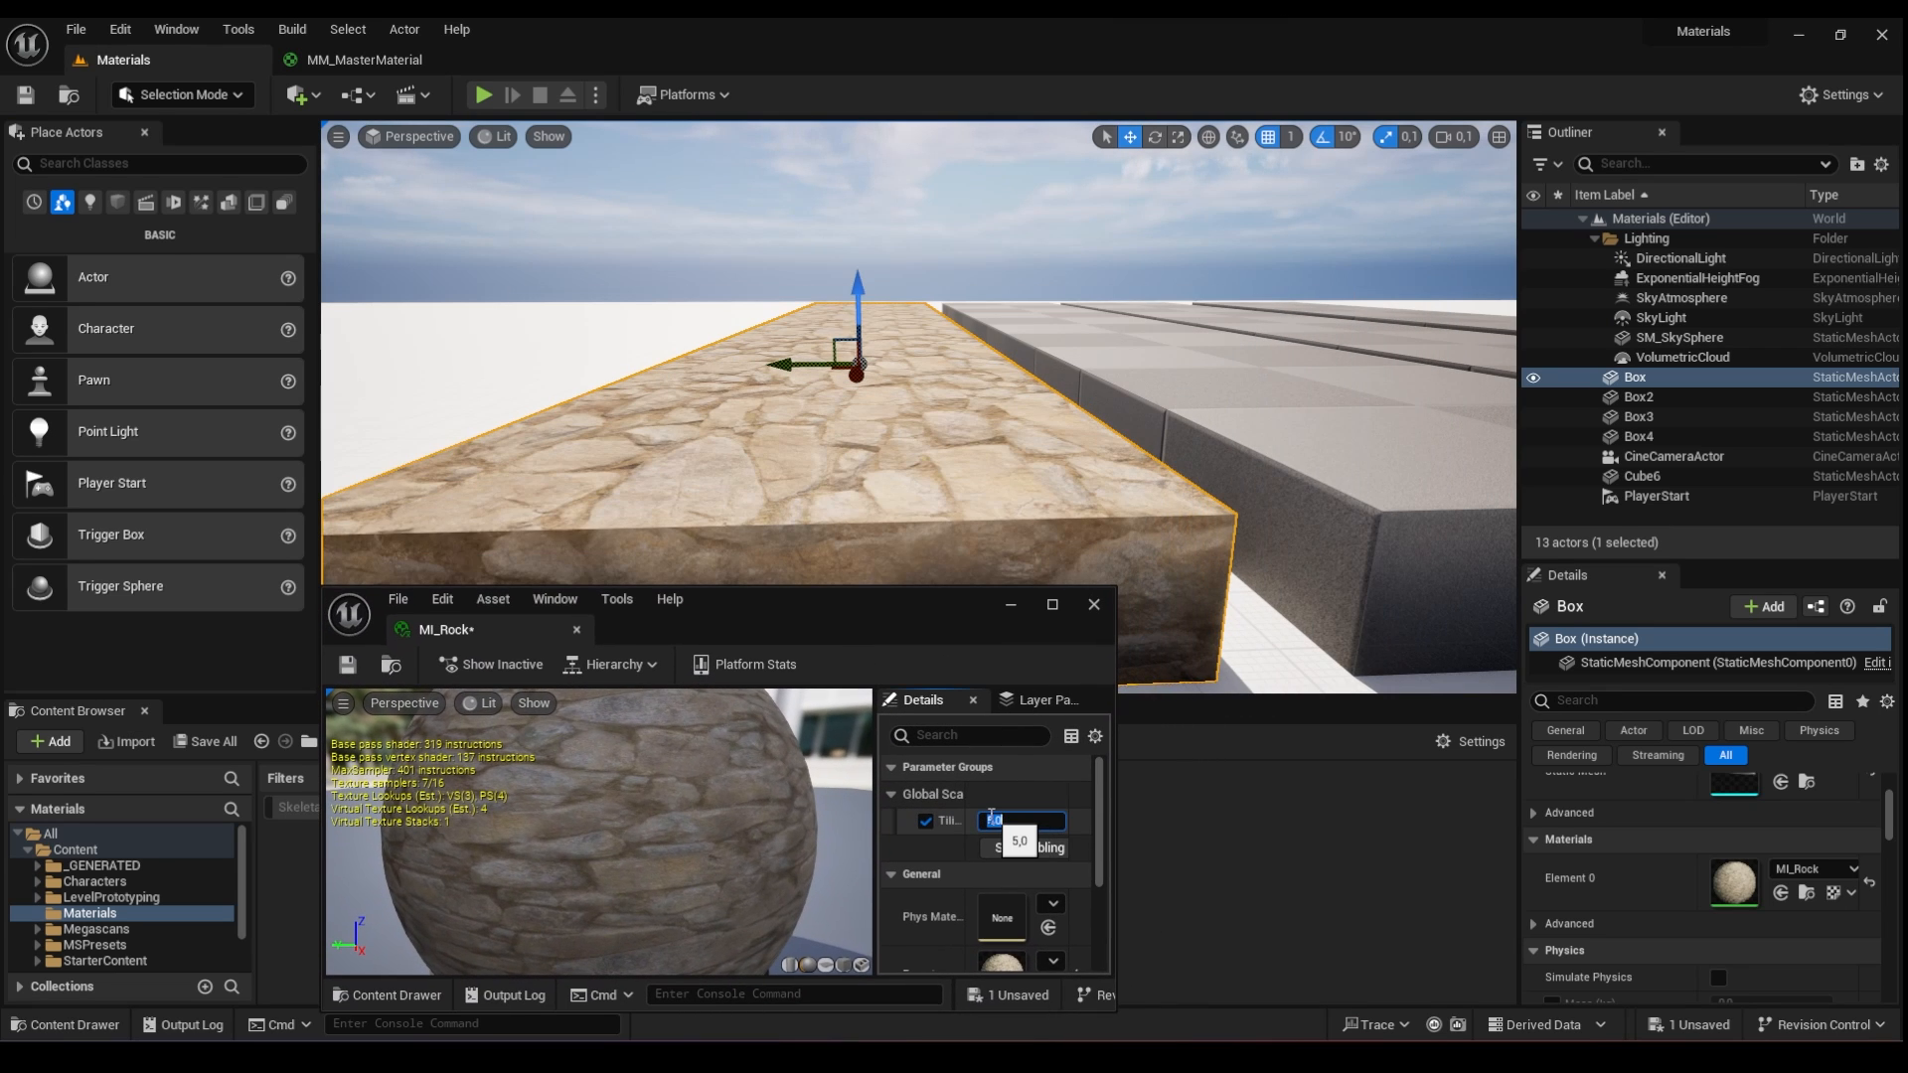
key("Return")
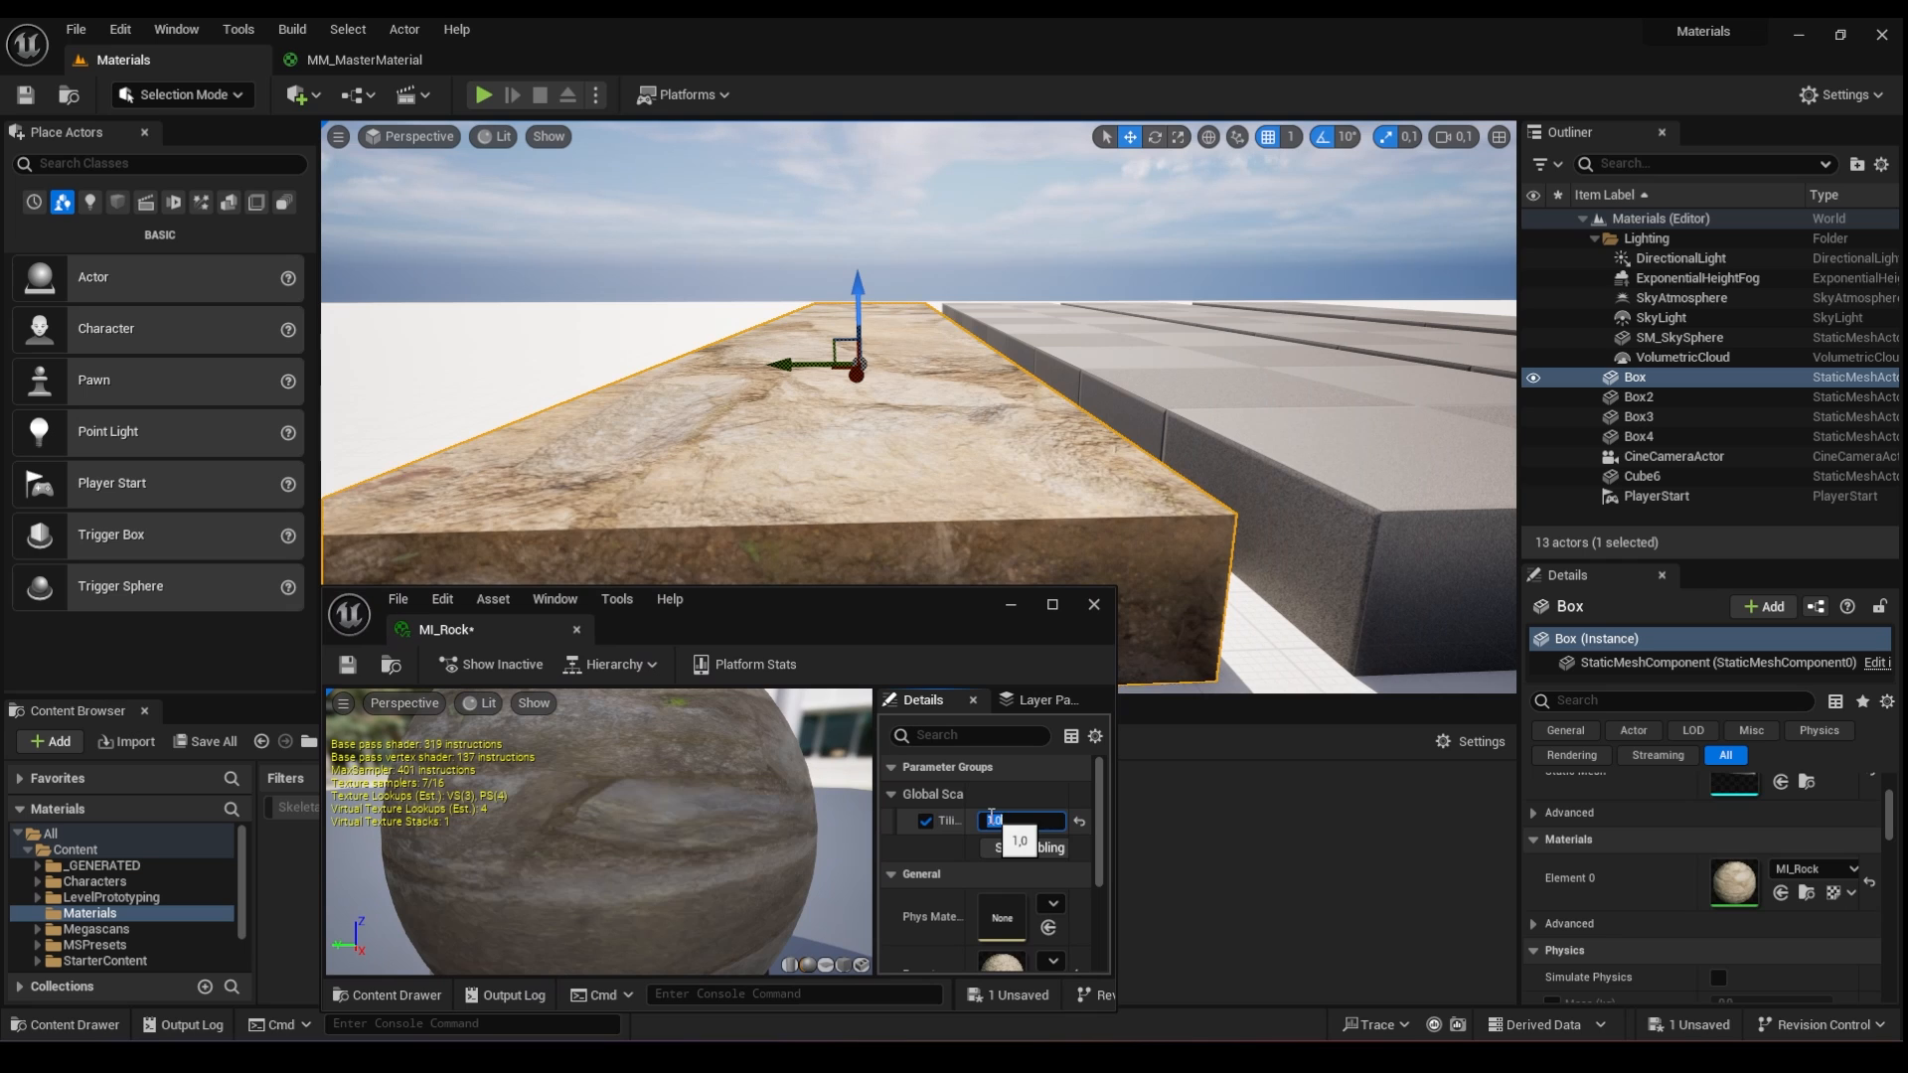
type("5")
key("Return")
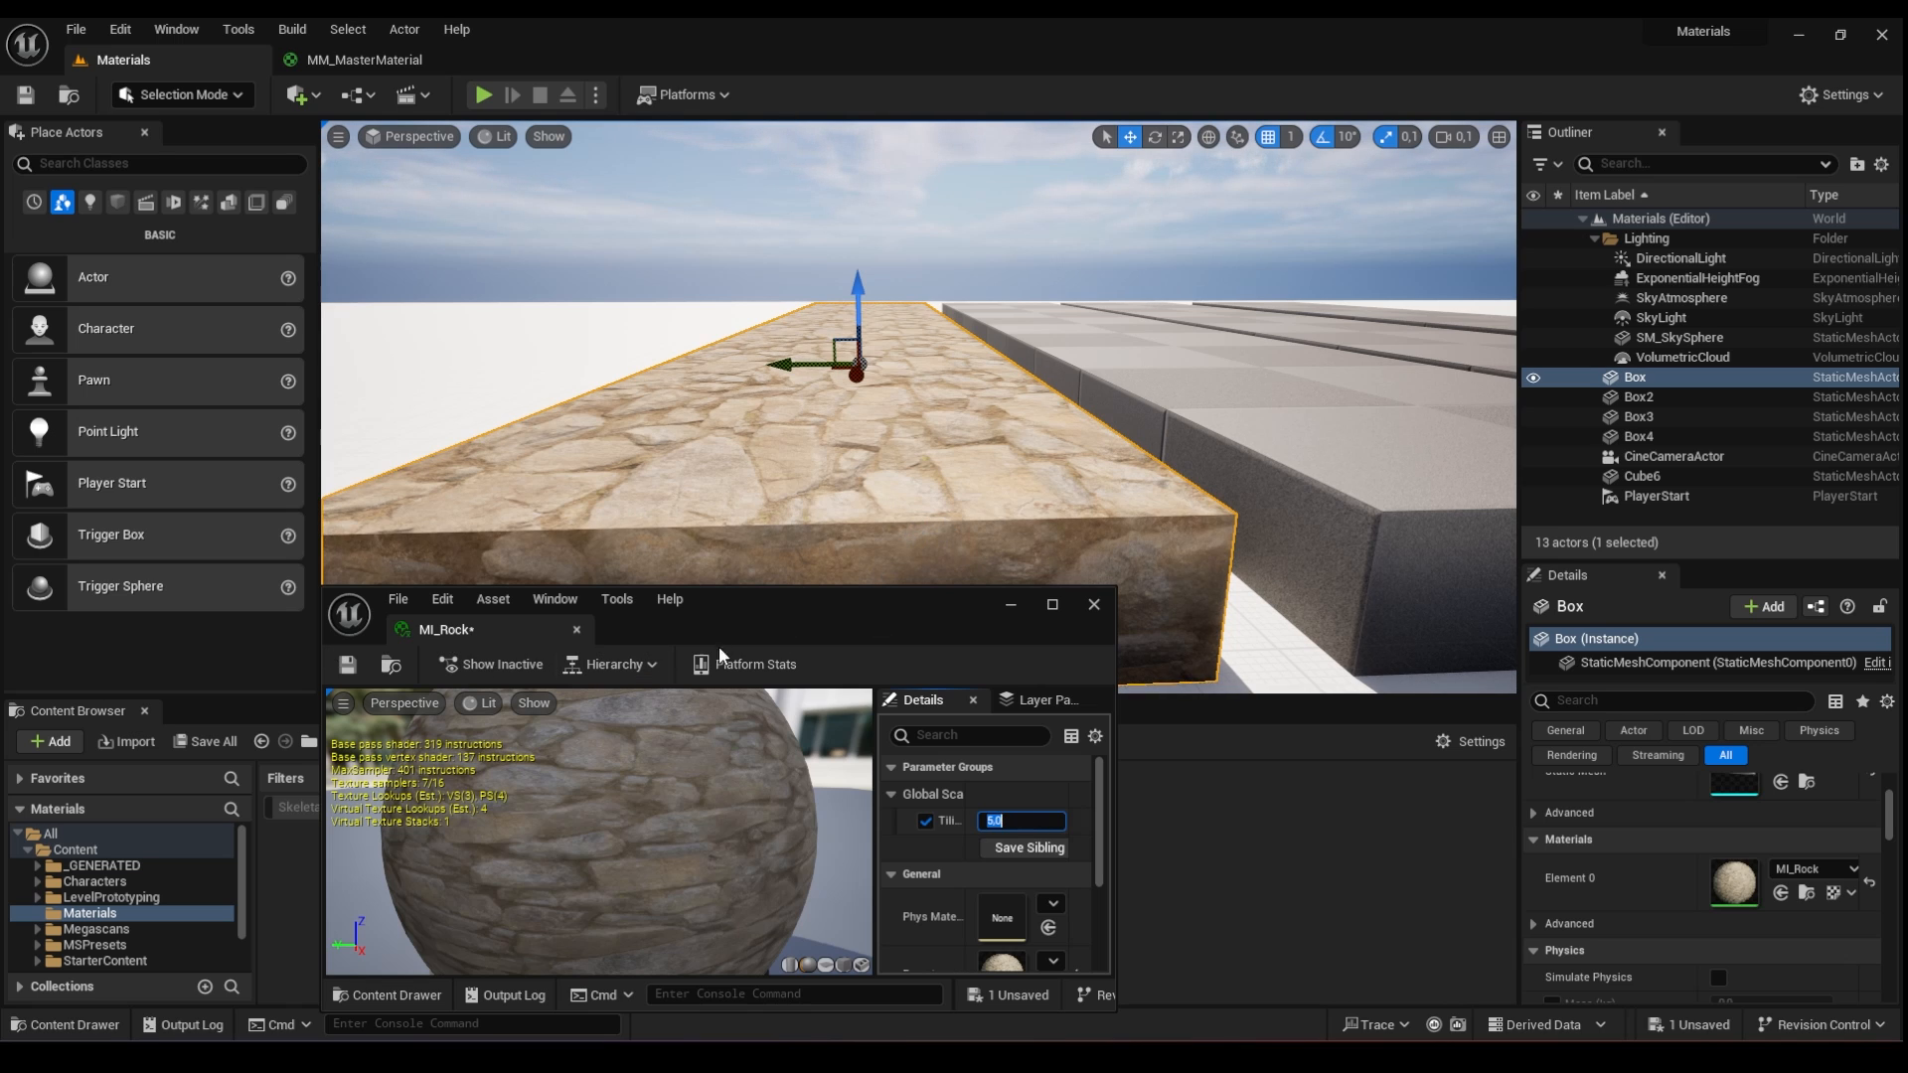
left_click_drag(745, 610, 766, 595)
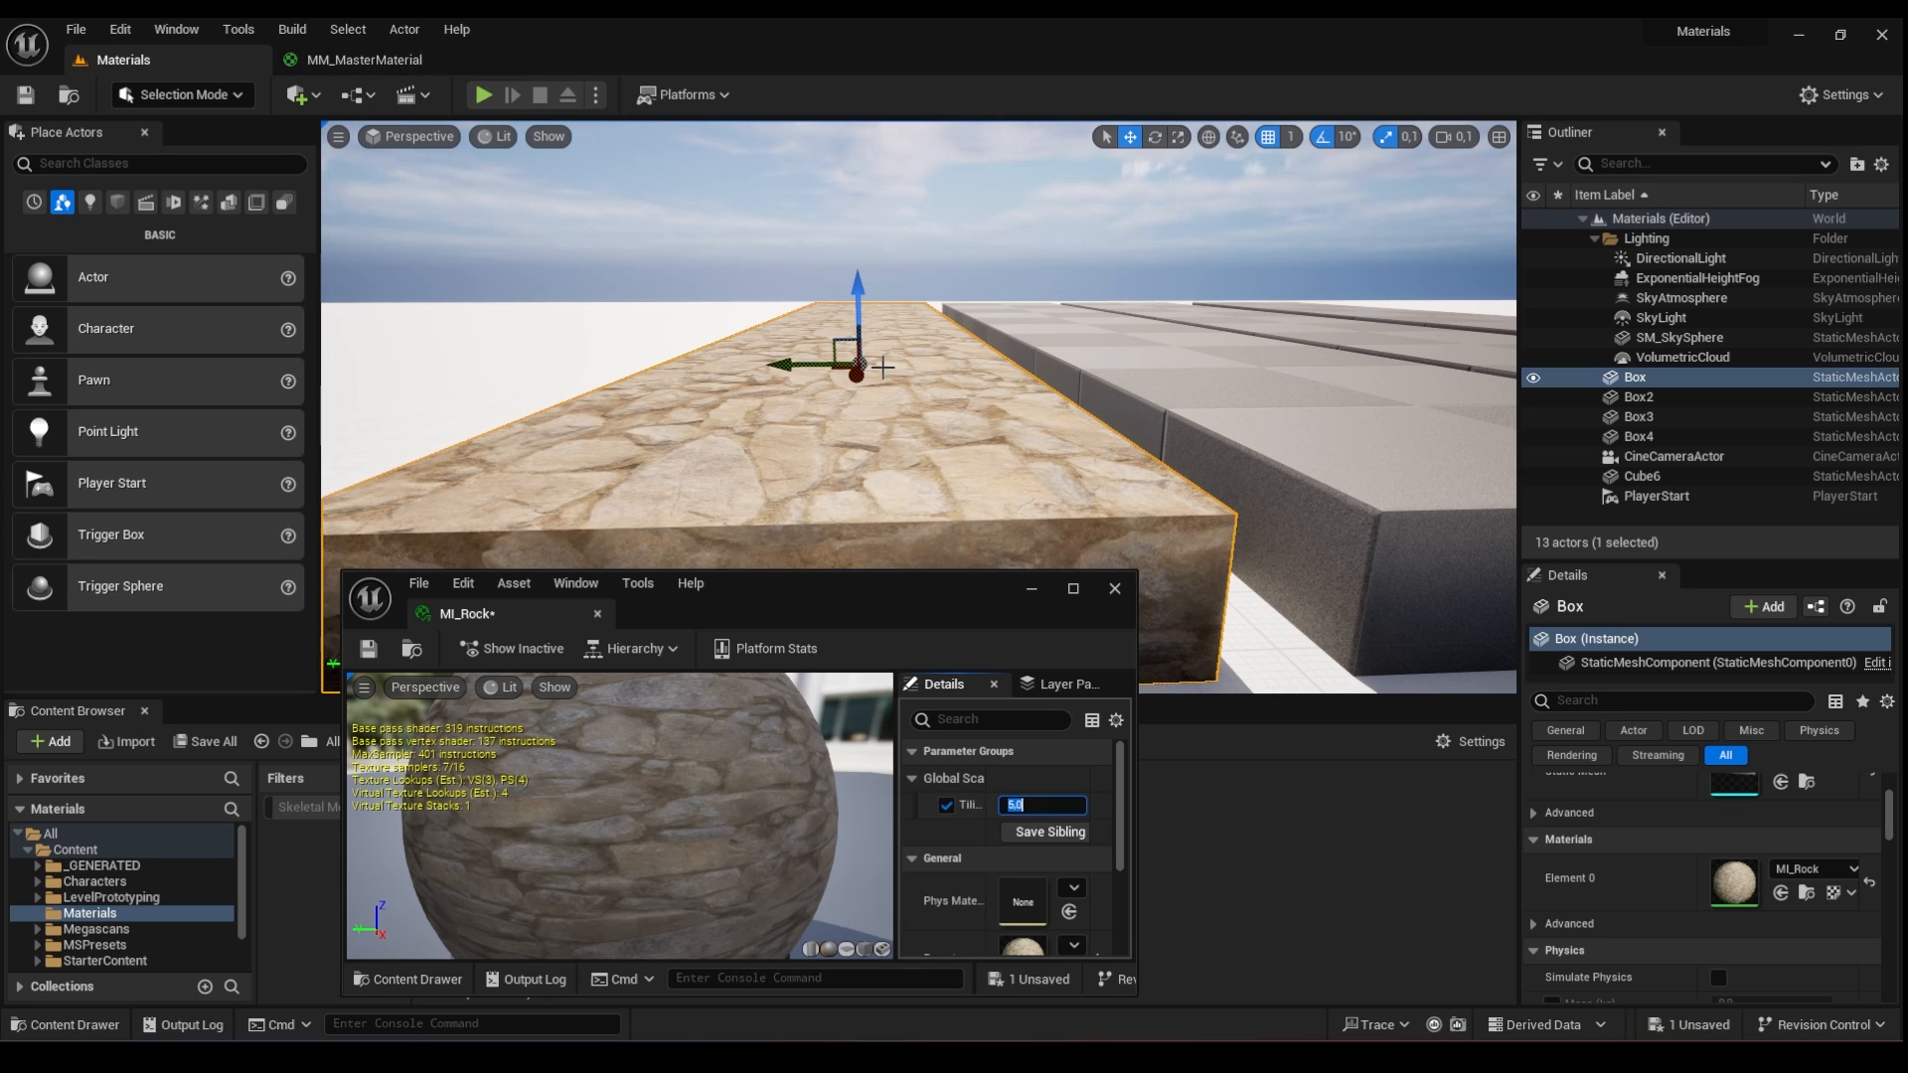
left_click(998, 803)
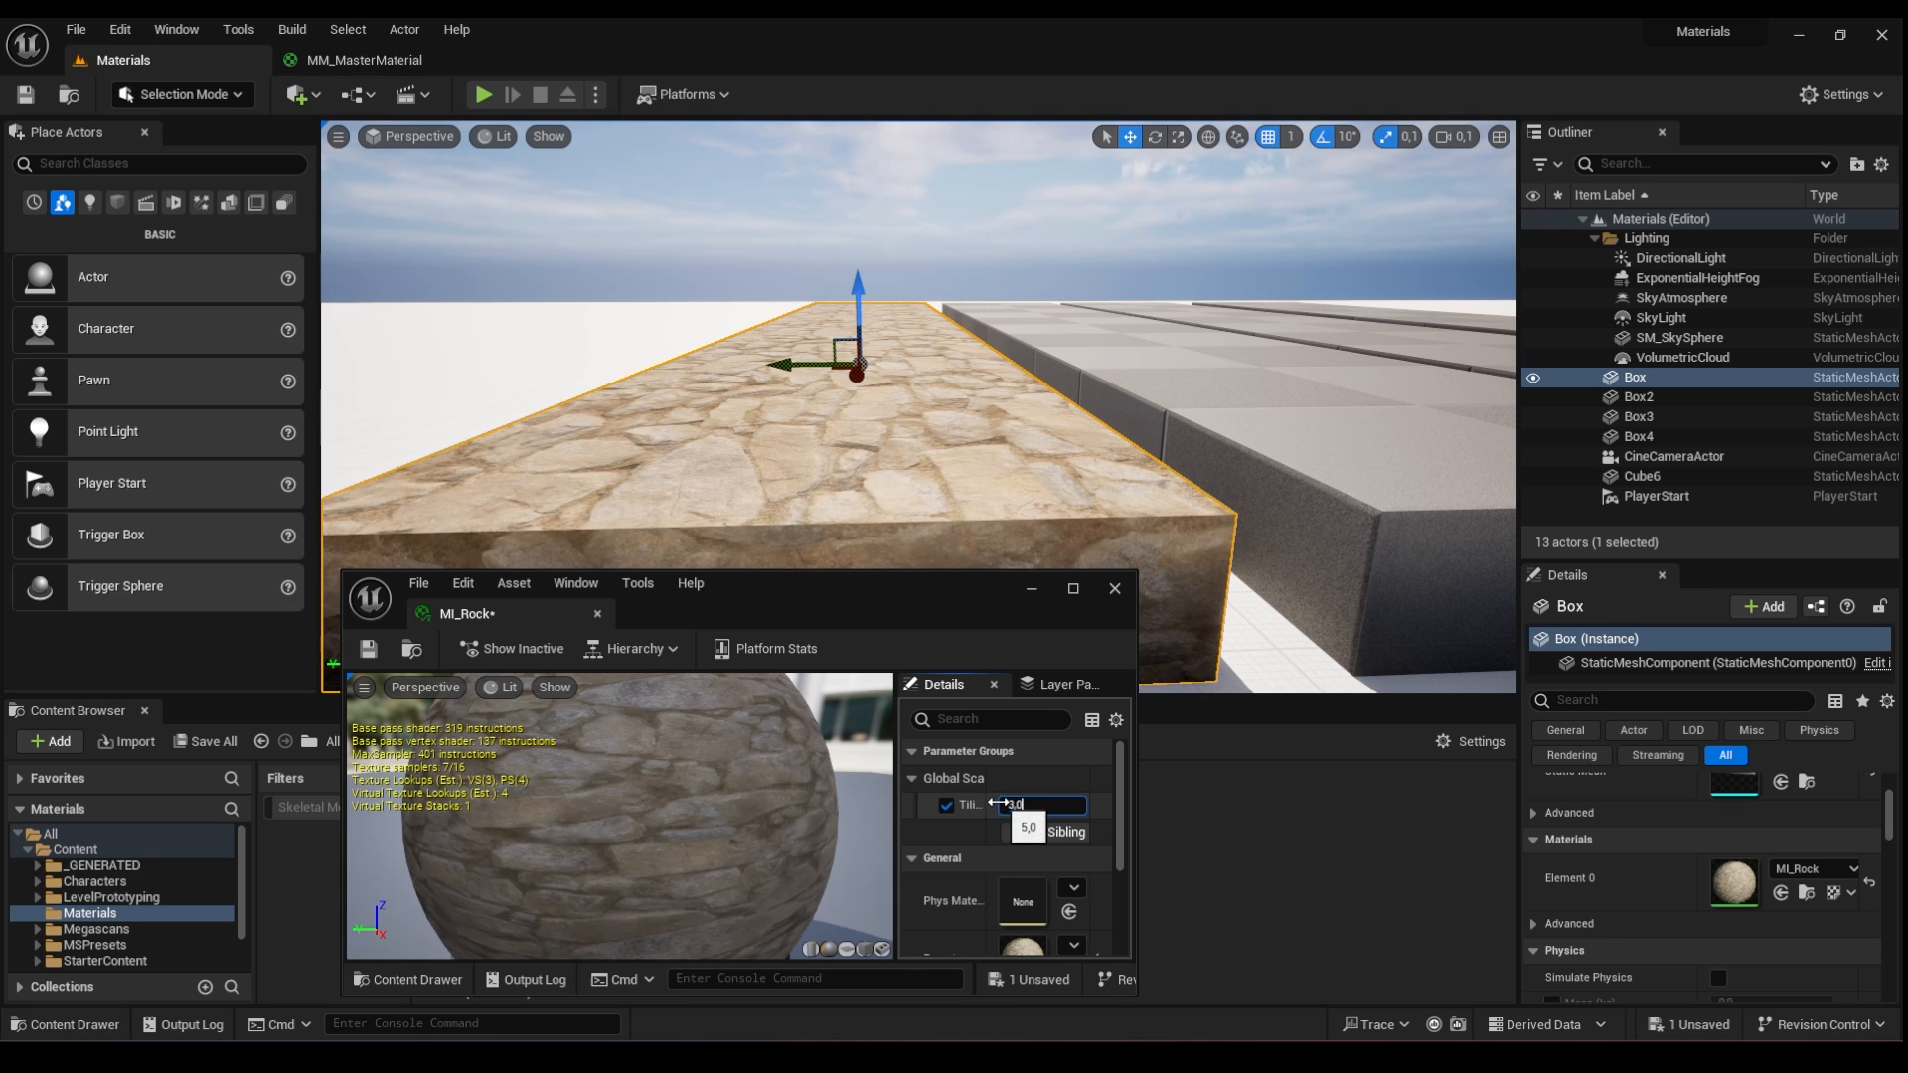
left_click_drag(896, 819, 830, 822)
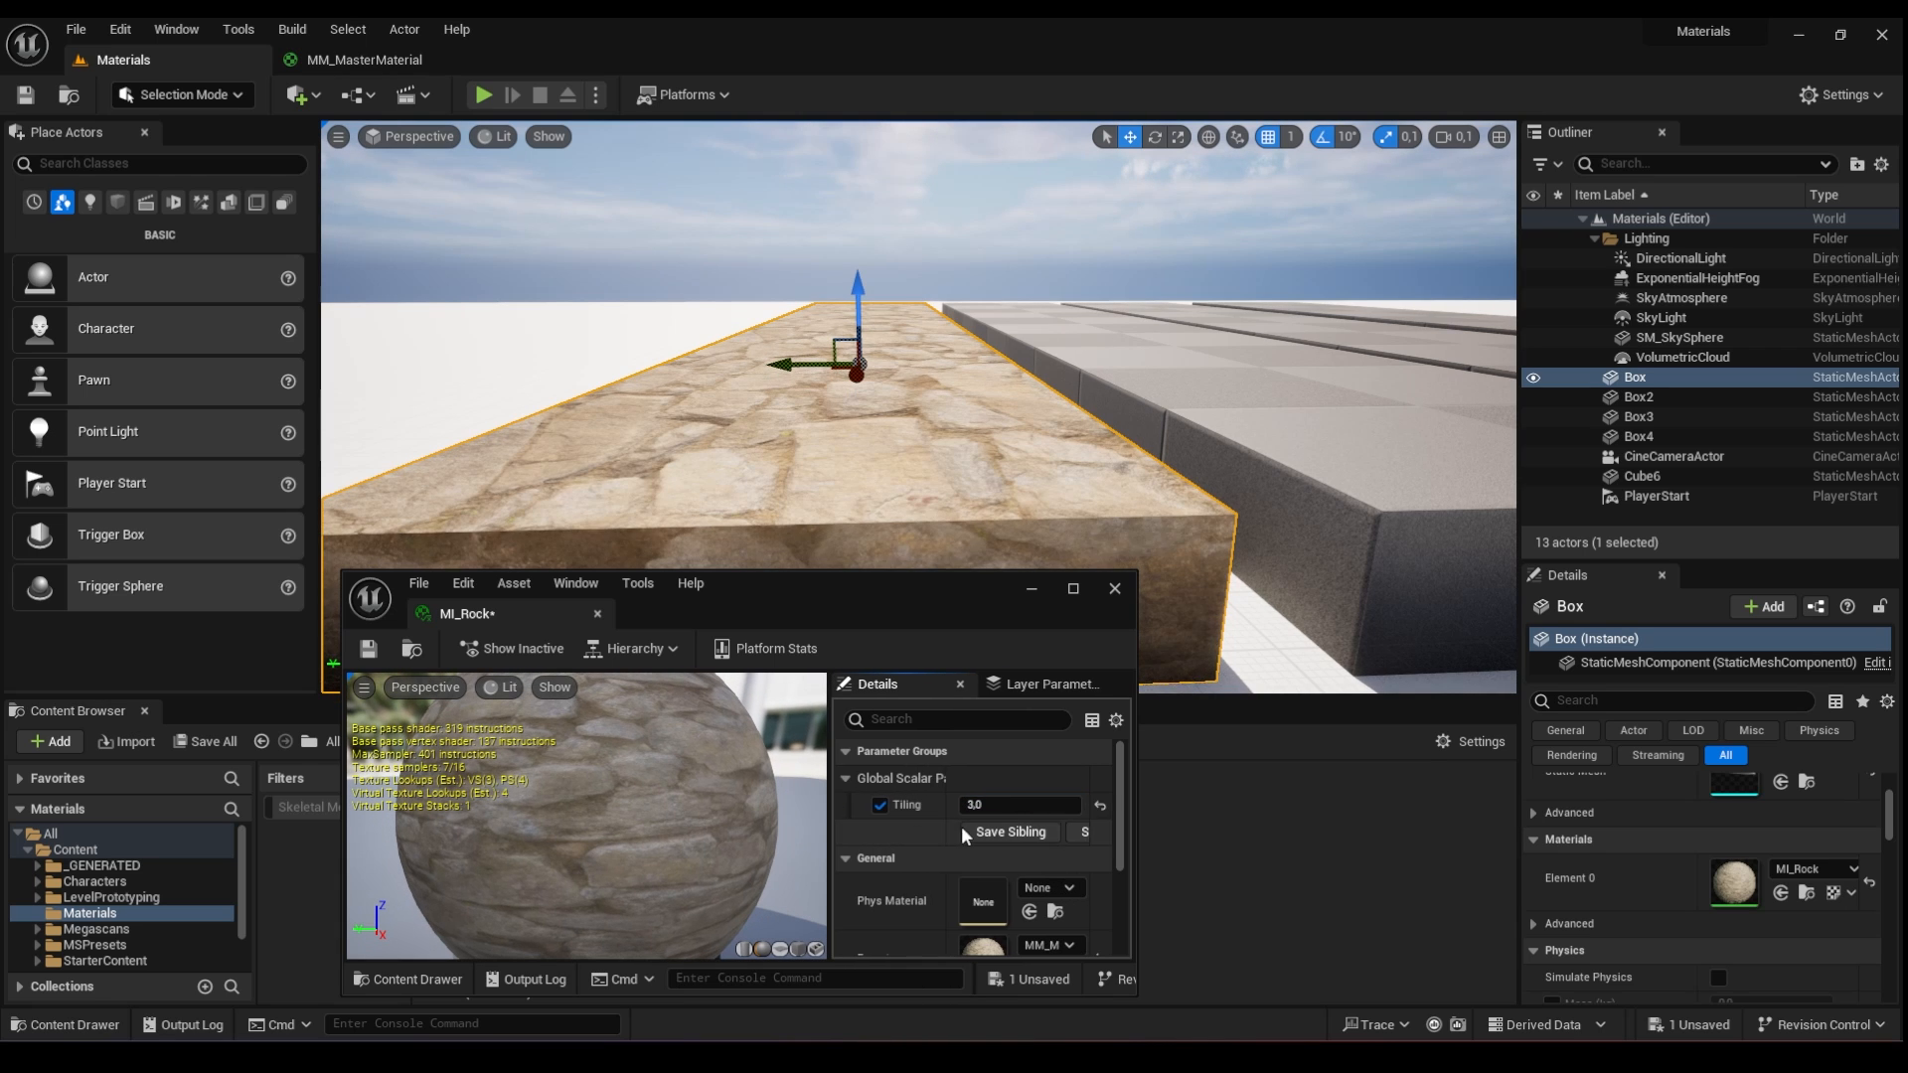
scroll(969, 830, "down", 1)
left_click(1043, 776)
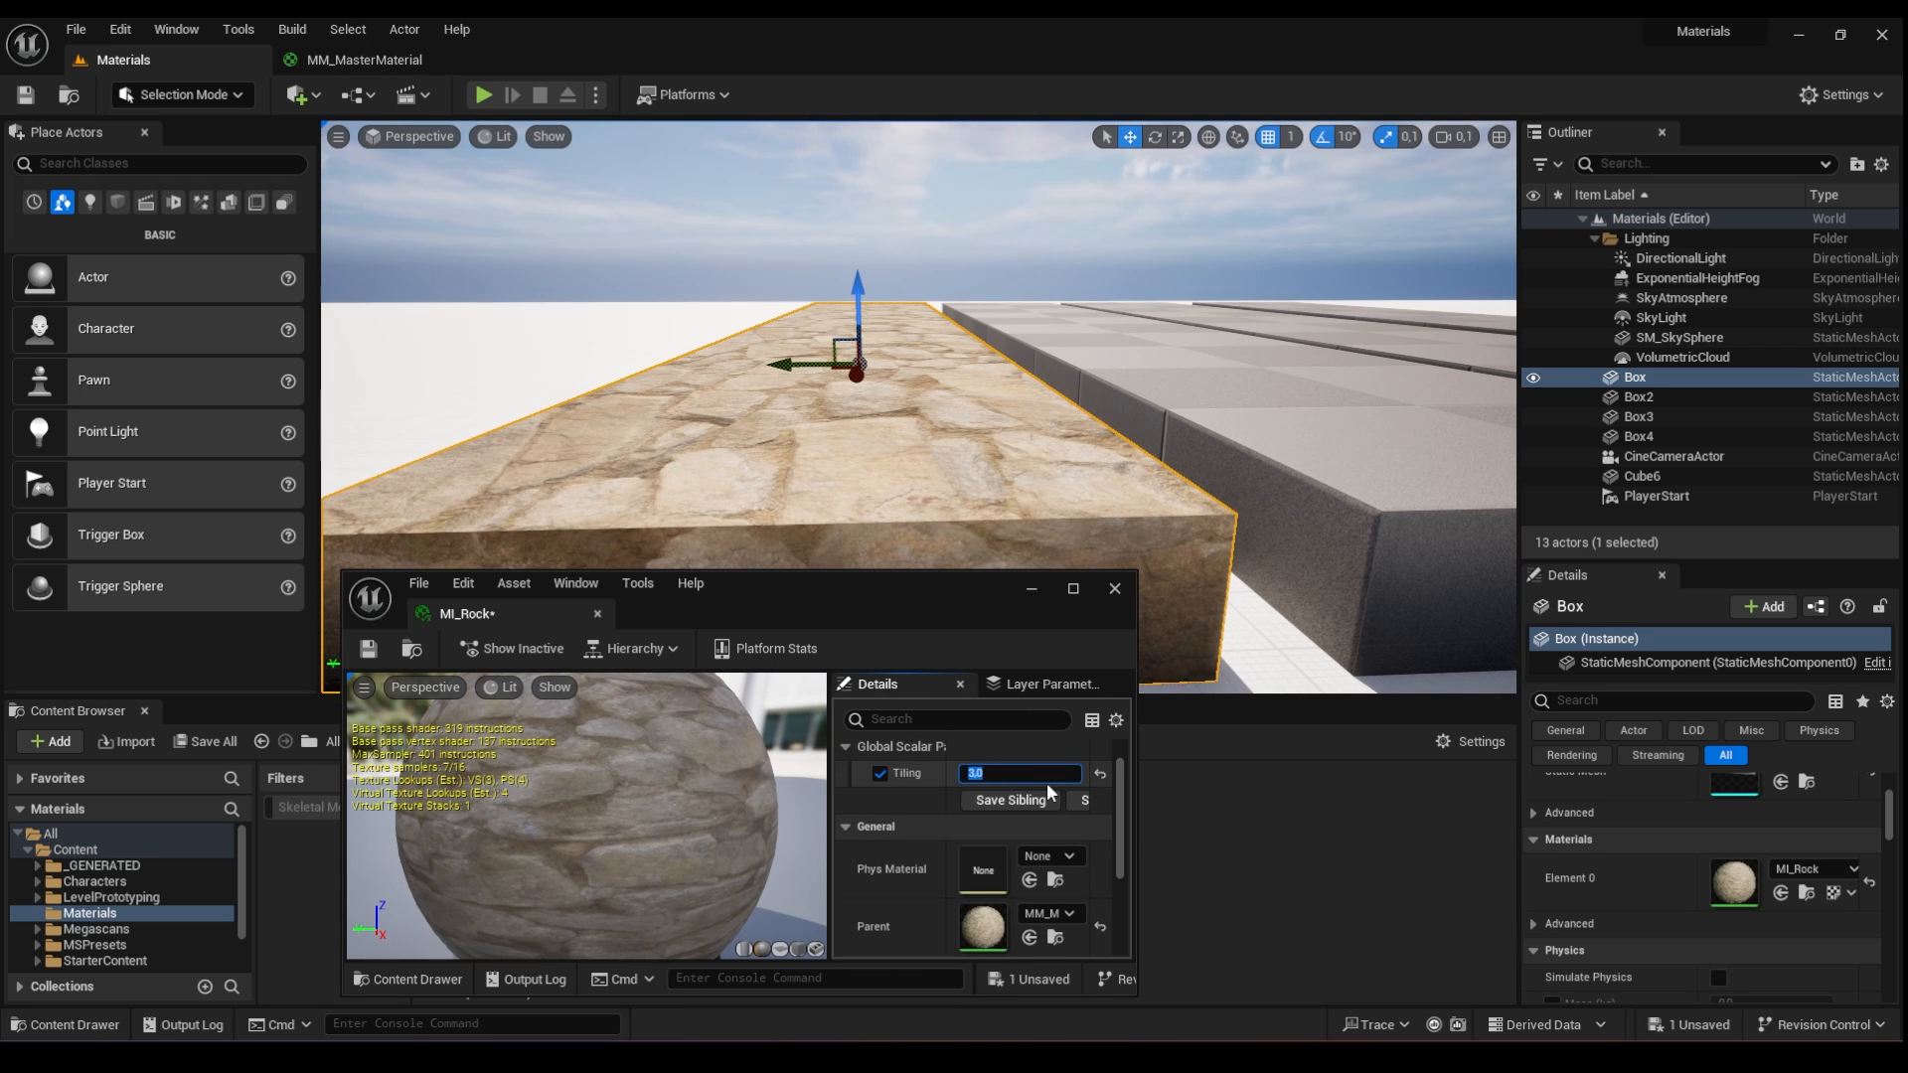
type("5")
key("Return")
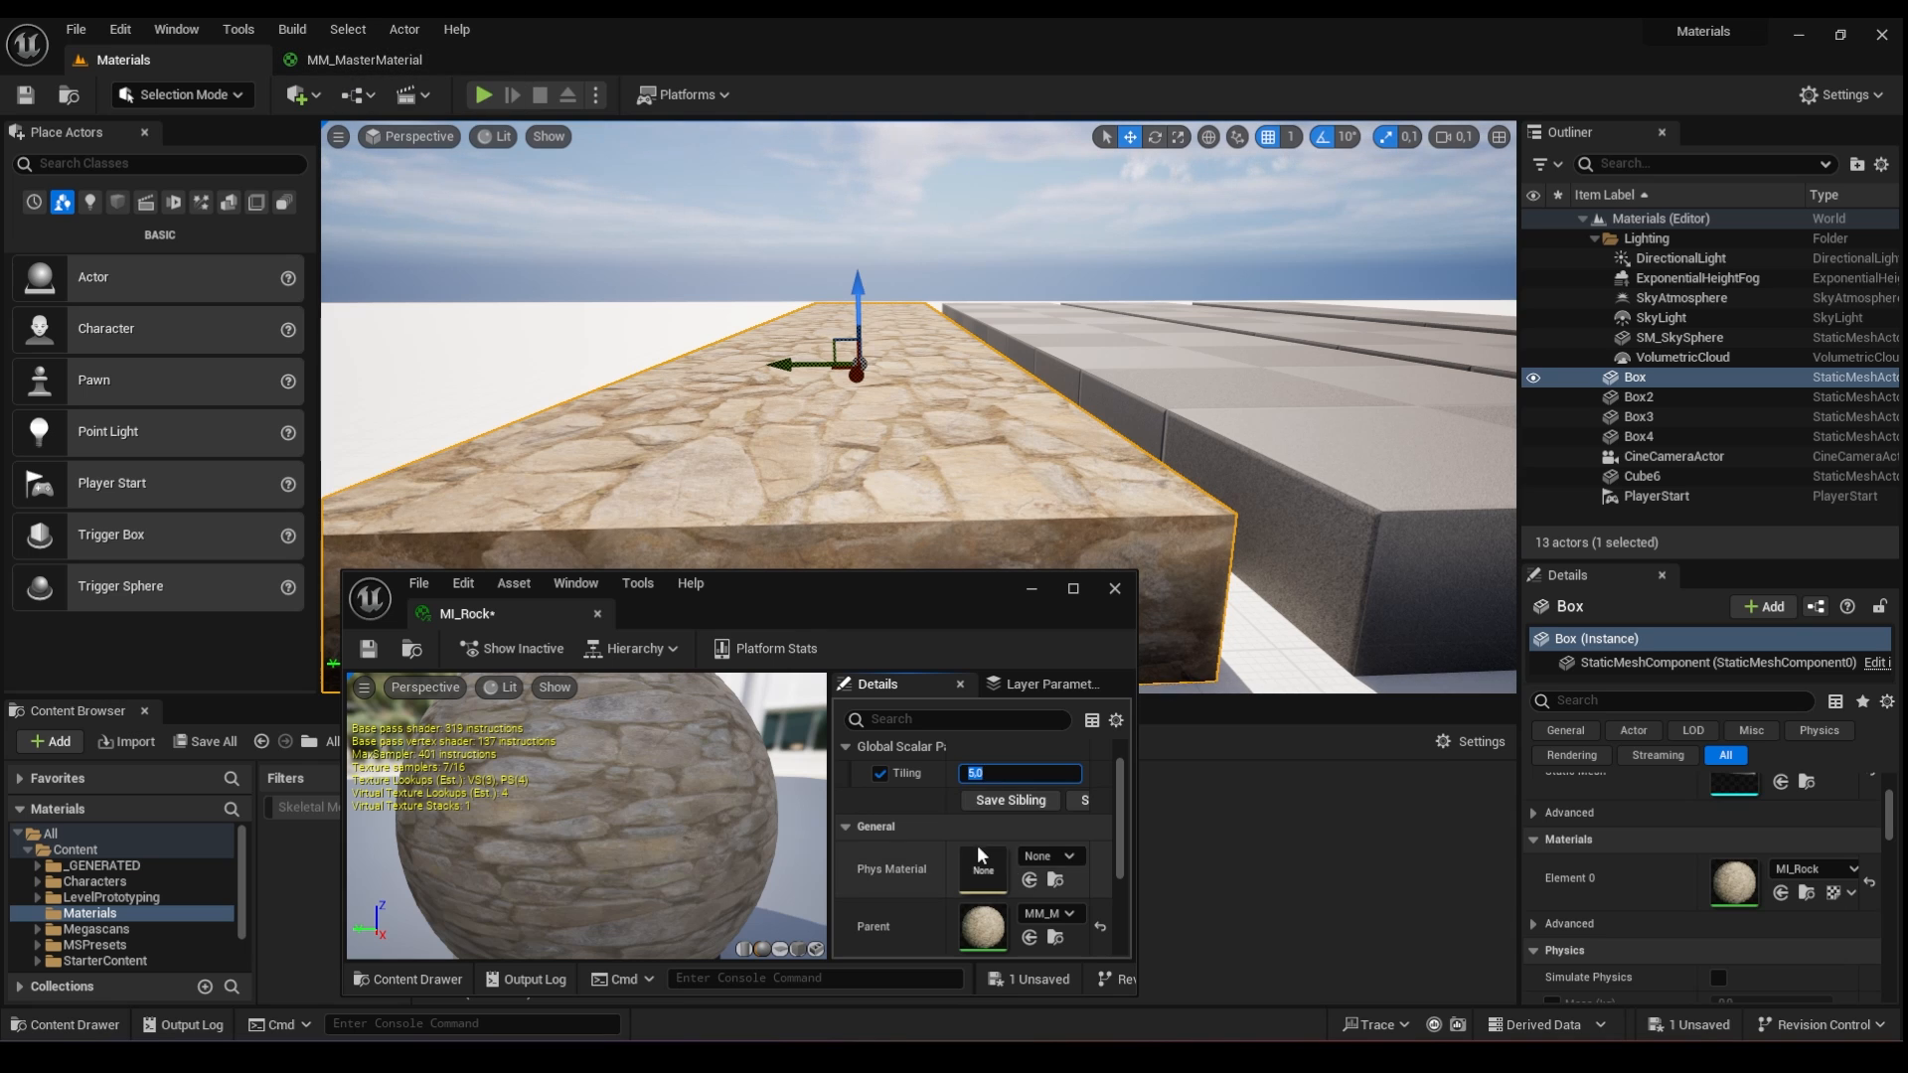
- Go back to MM_MasterMaterial and convert the constant feeding the normal map's Multiply into a parameter named Normal Strength
left_click(330, 62)
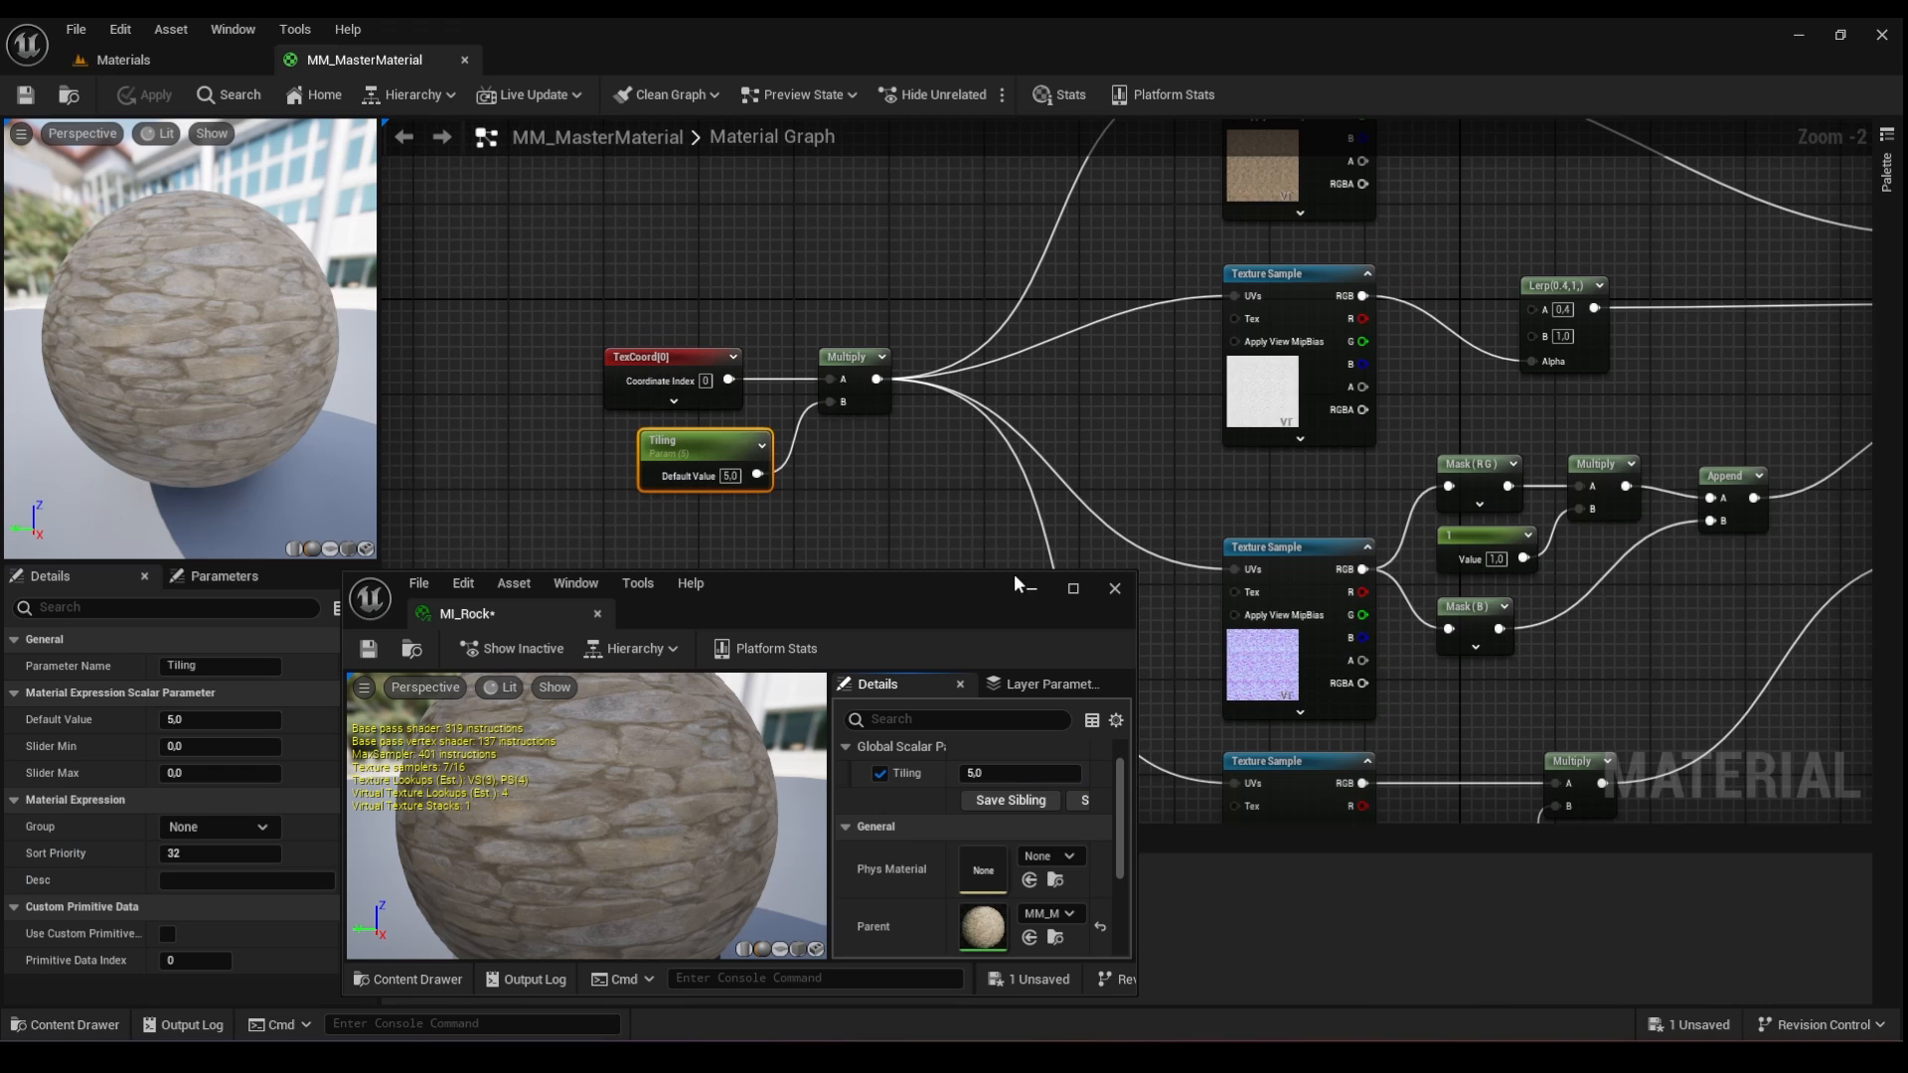
right_click_drag(879, 498, 667, 230)
scroll(667, 230, "up", 2)
left_click(909, 468)
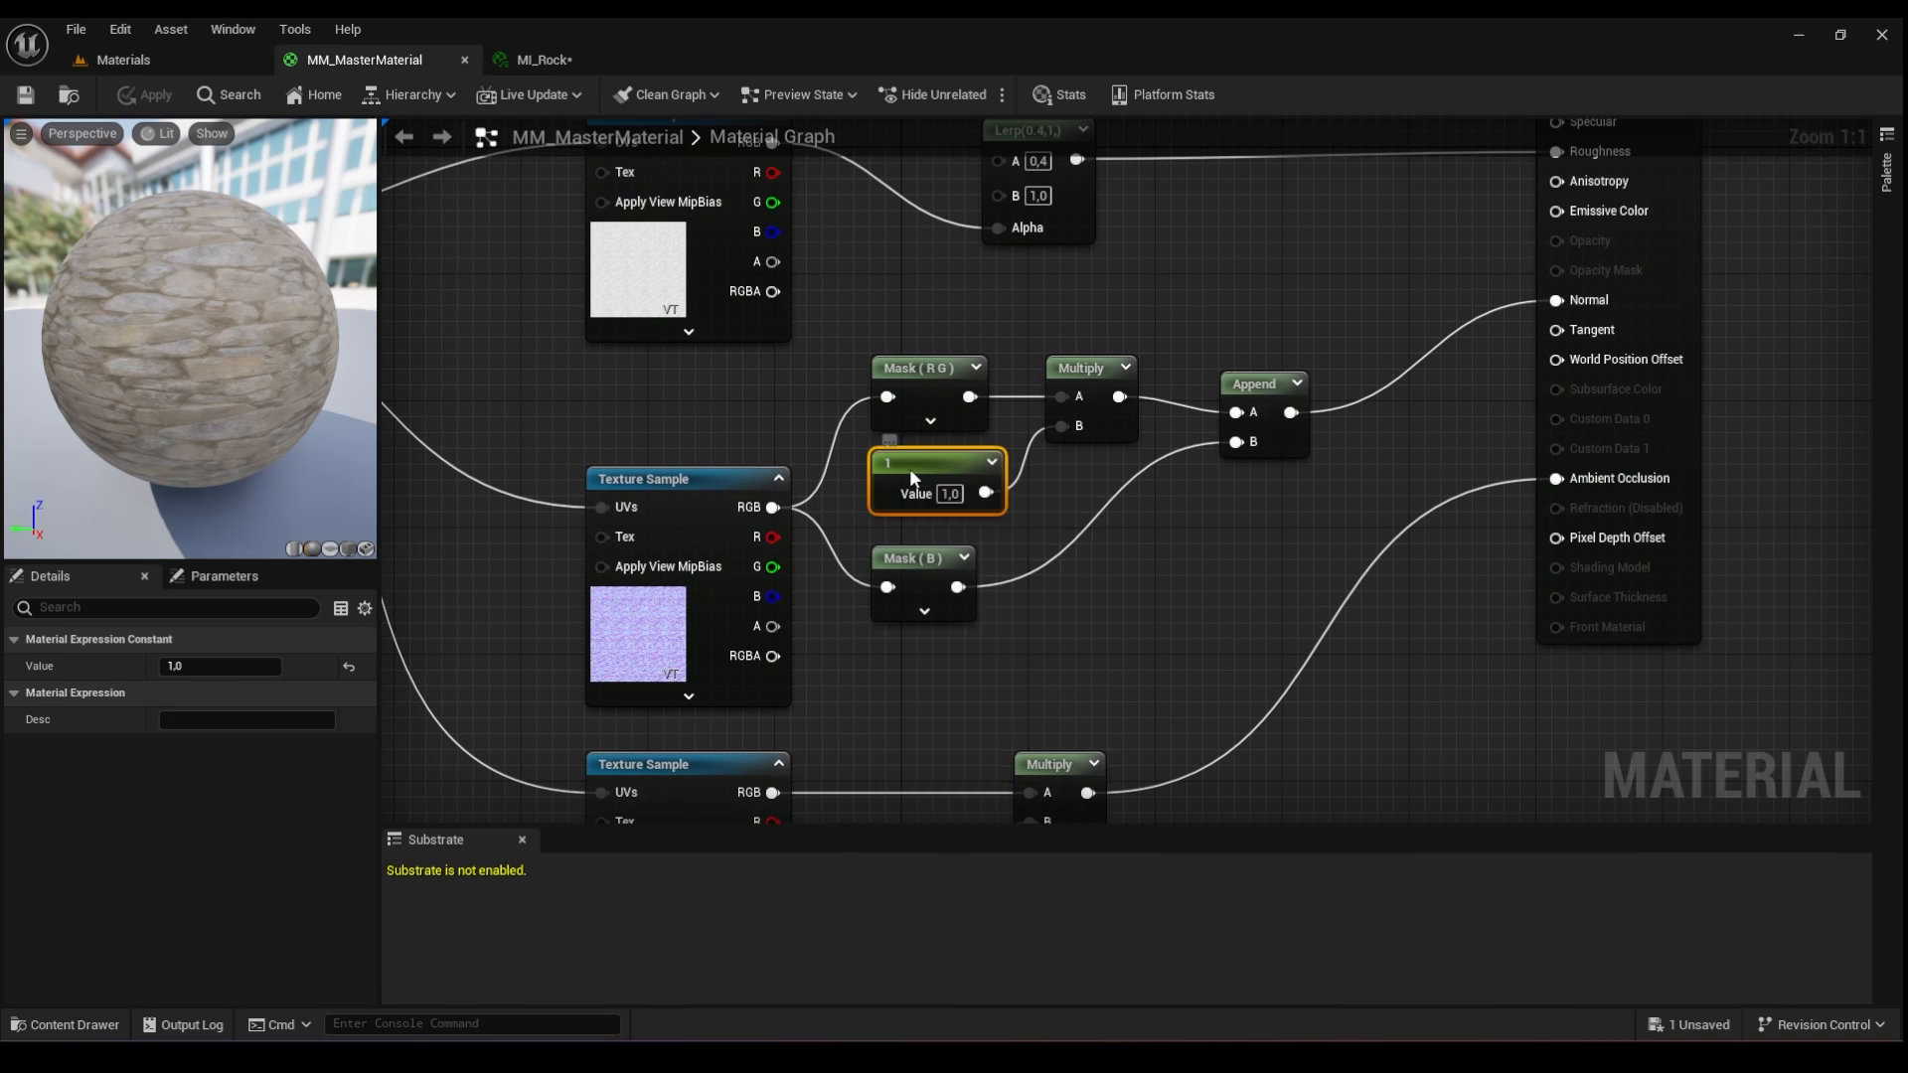
right_click(909, 468)
left_click(962, 508)
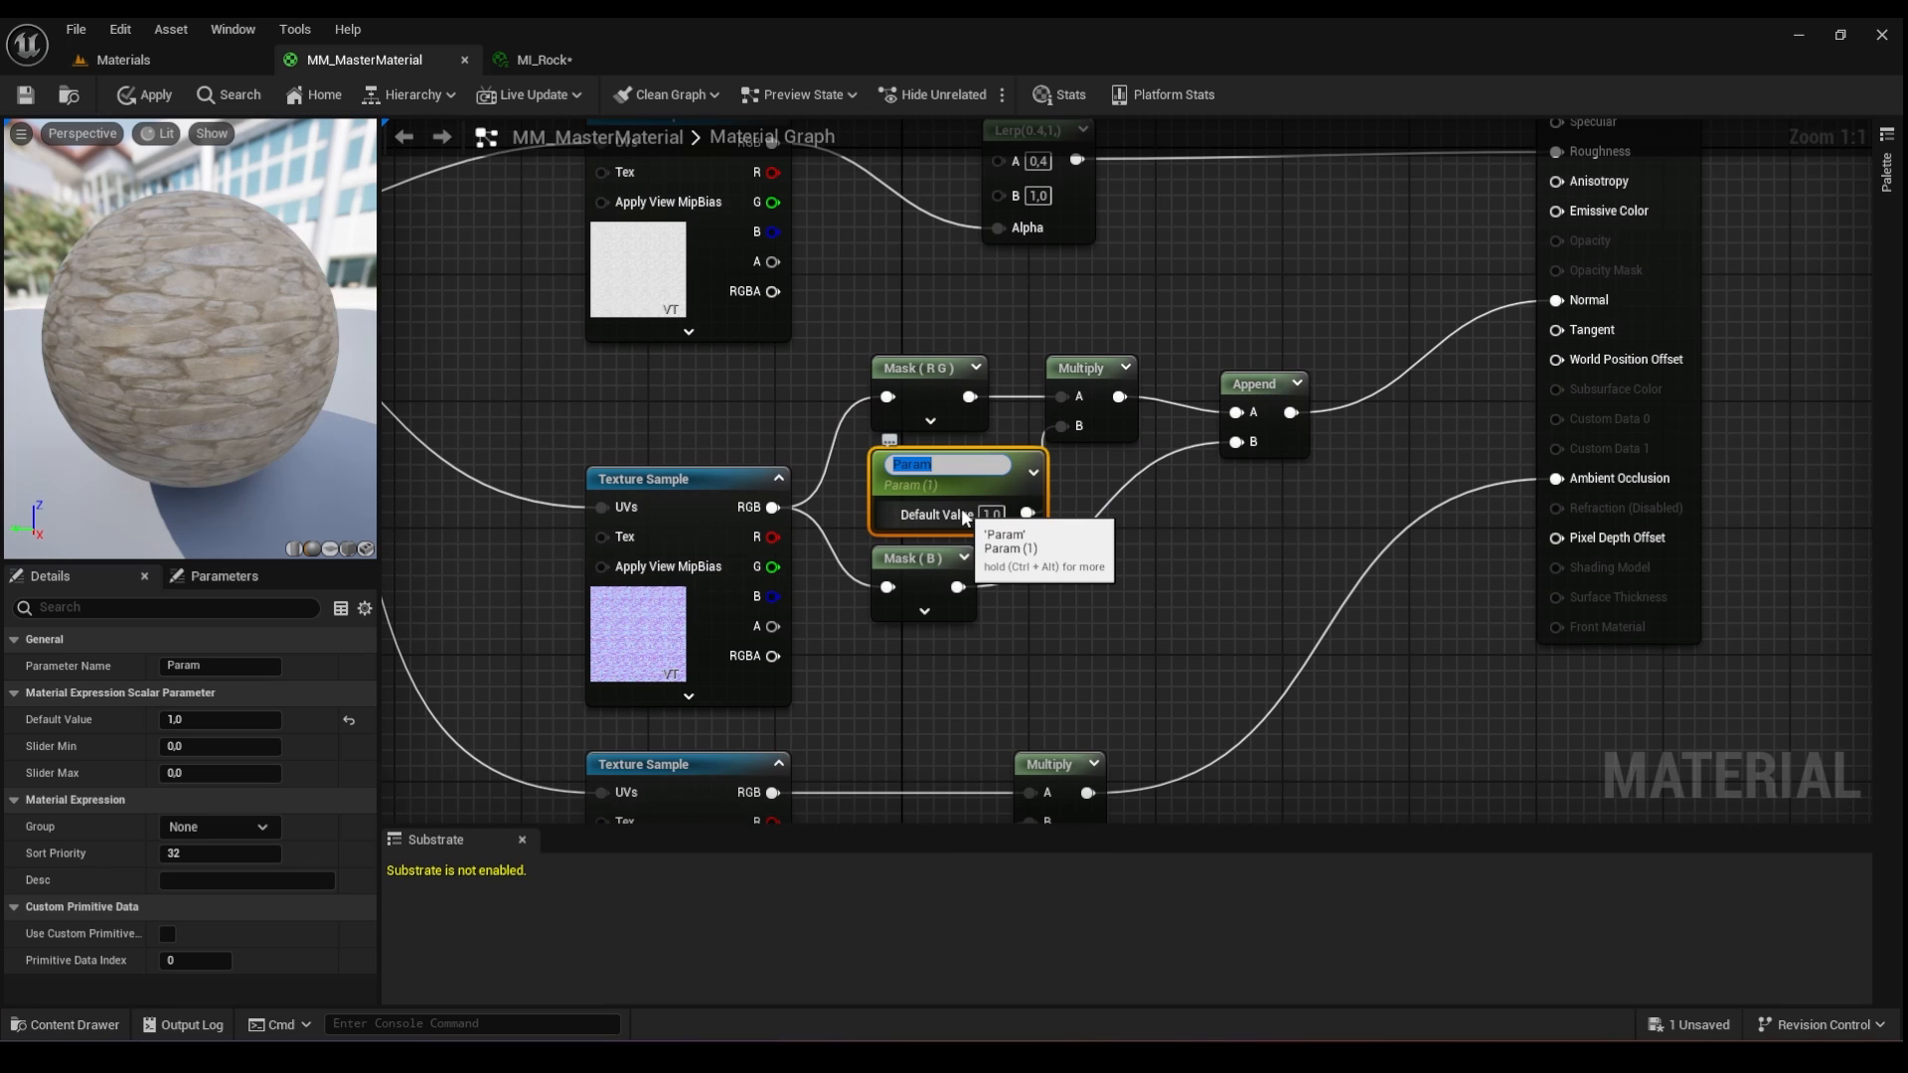
type("Normal Strength")
left_click(919, 691)
- Convert the constant feeding the ambient occlusion Multiply into a parameter named AO Strength
right_click_drag(929, 706, 1027, 384)
right_click(1051, 588)
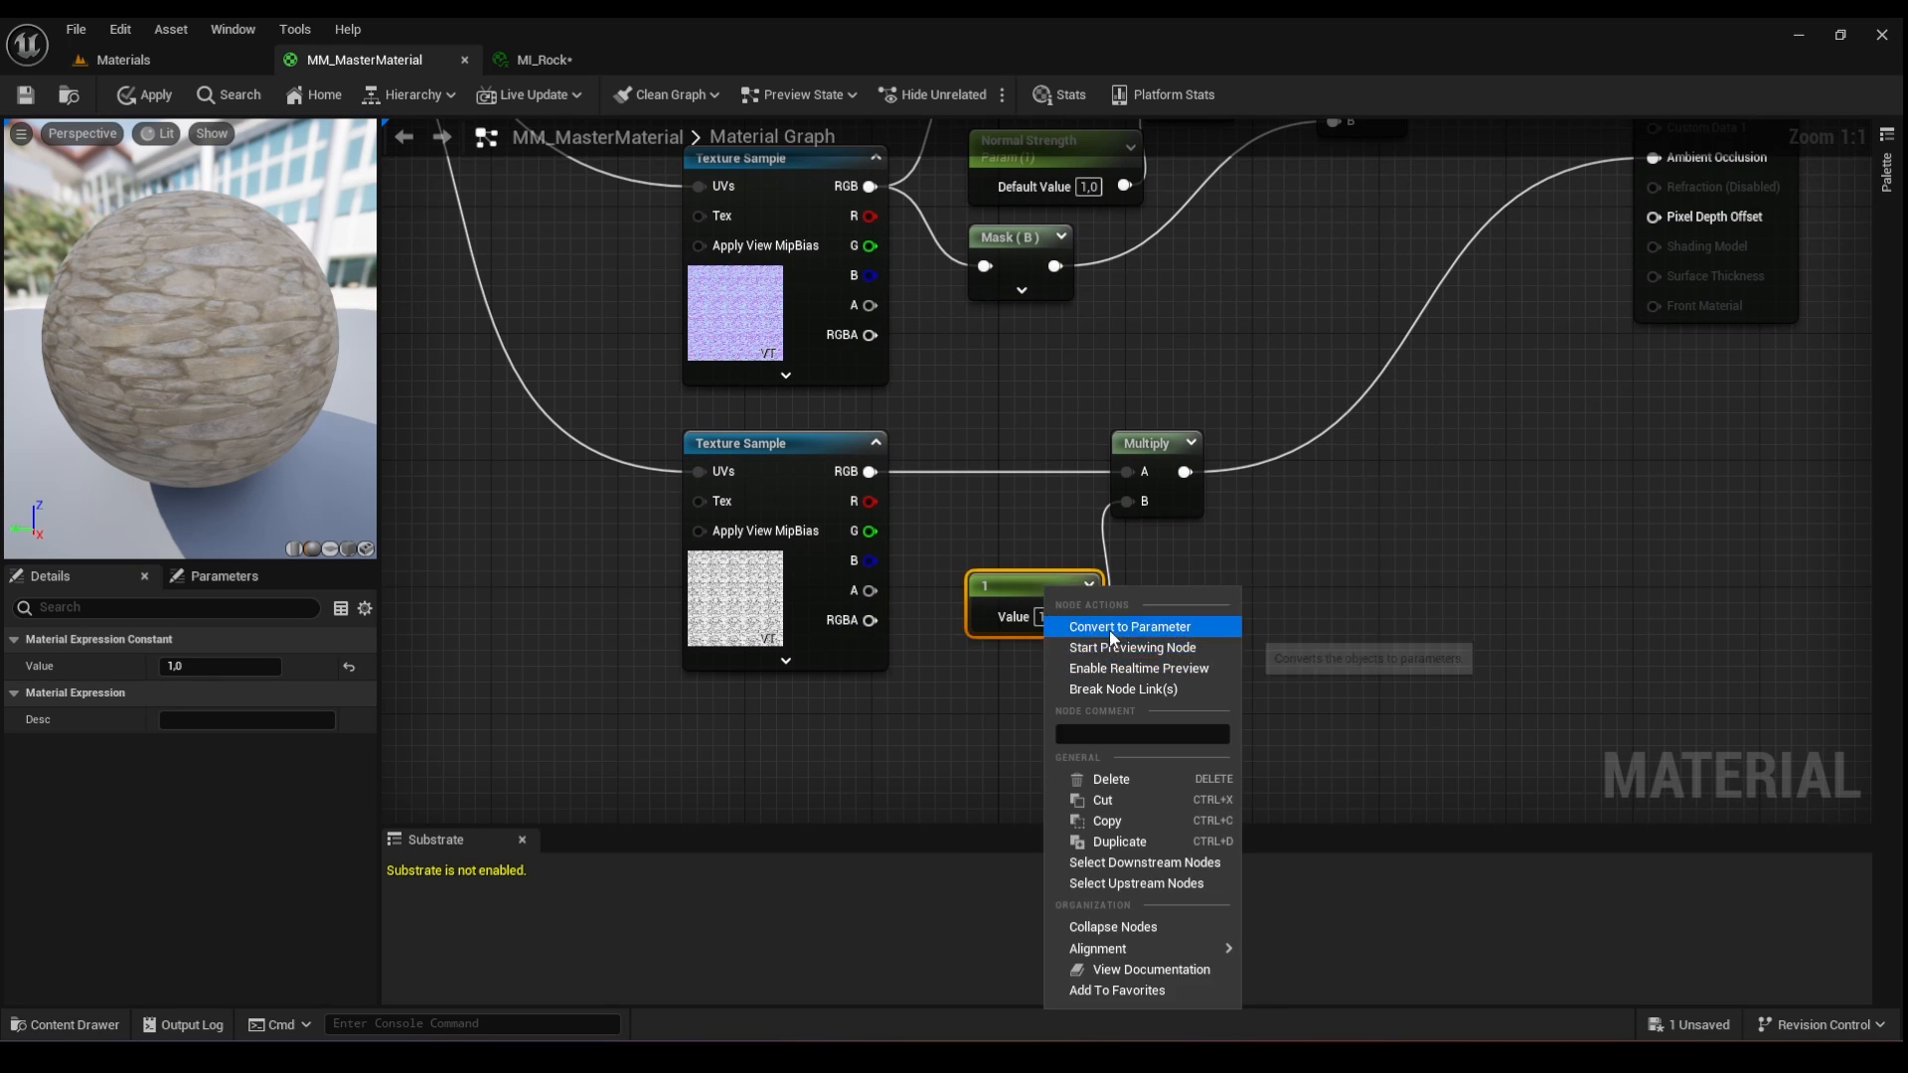
left_click(1115, 636)
type("AO Strength")
key("Return")
- Make room beside the roughness Lerp and add a scalar parameter named Min Roughness above it
right_click_drag(1111, 229, 1079, 815)
scroll(1081, 540, "down", 2)
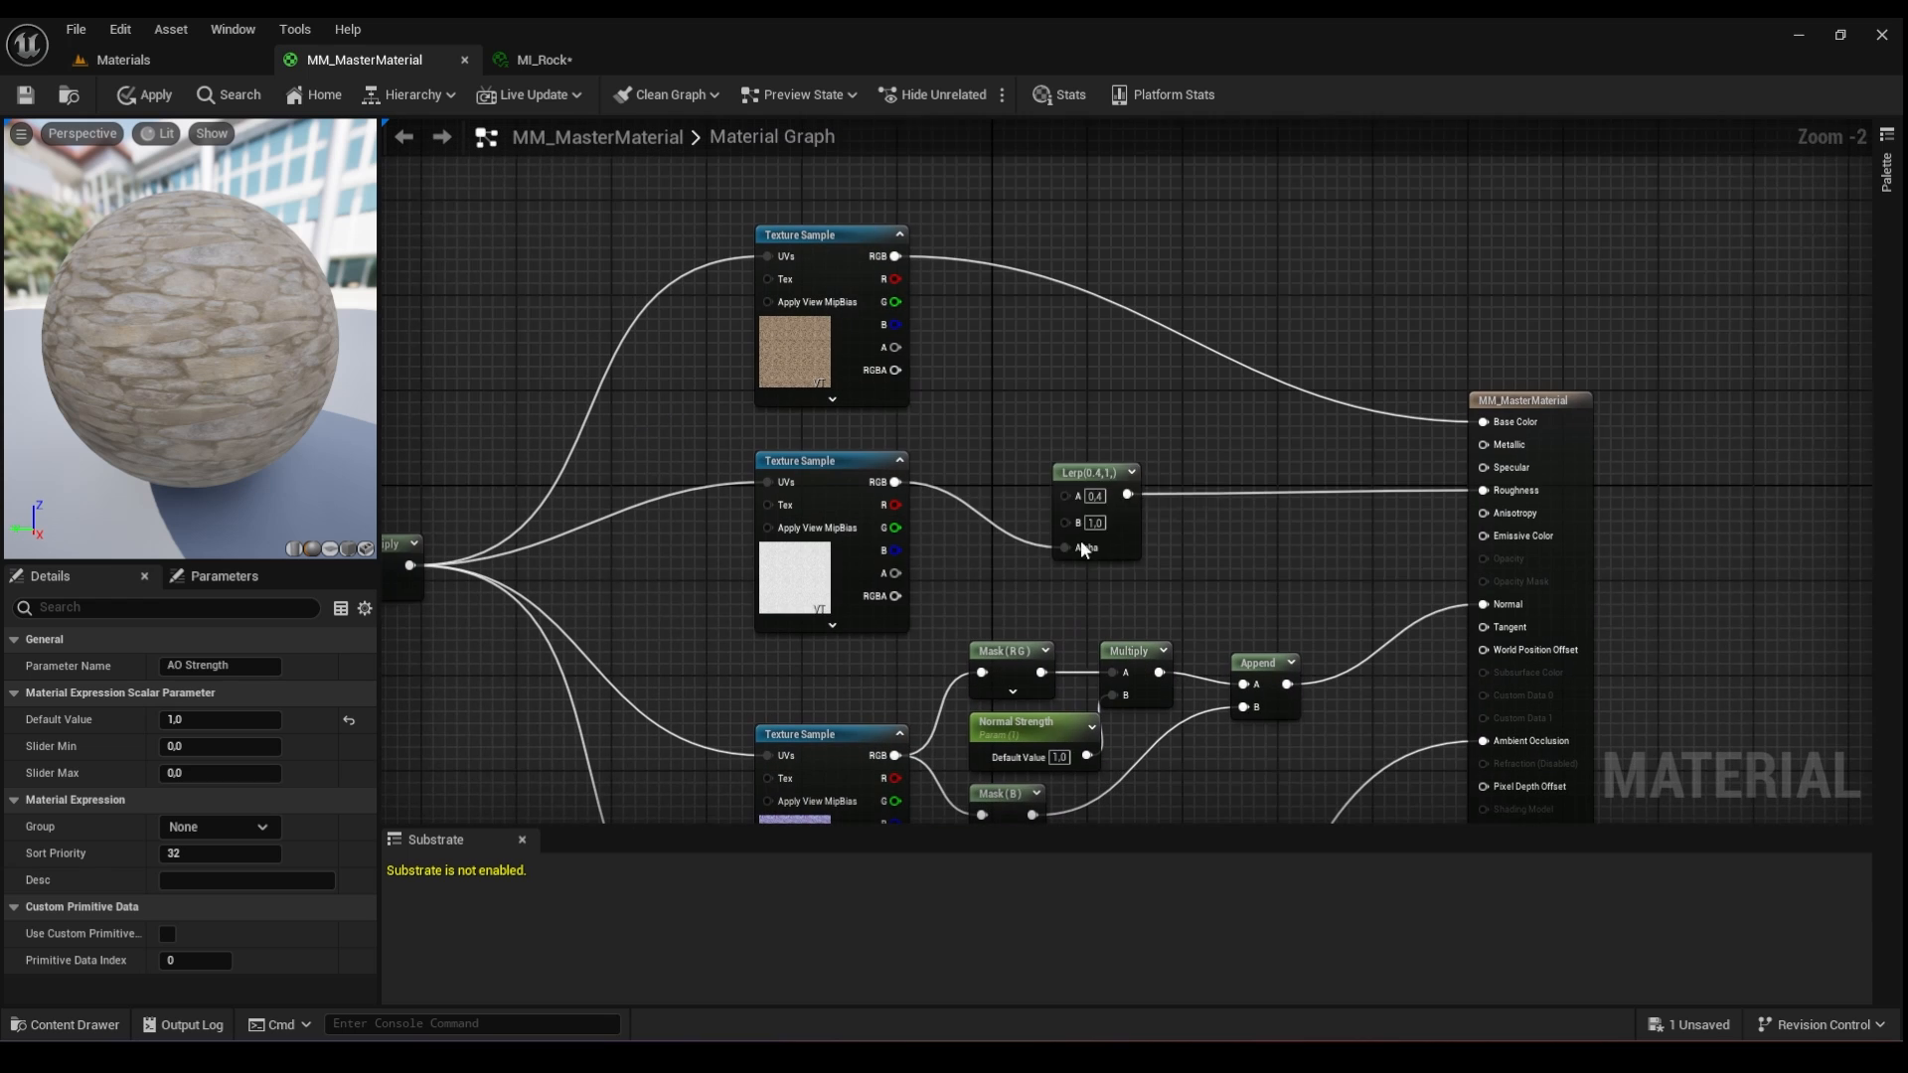
left_click_drag(1076, 471, 1122, 473)
scroll(1065, 474, "up", 2)
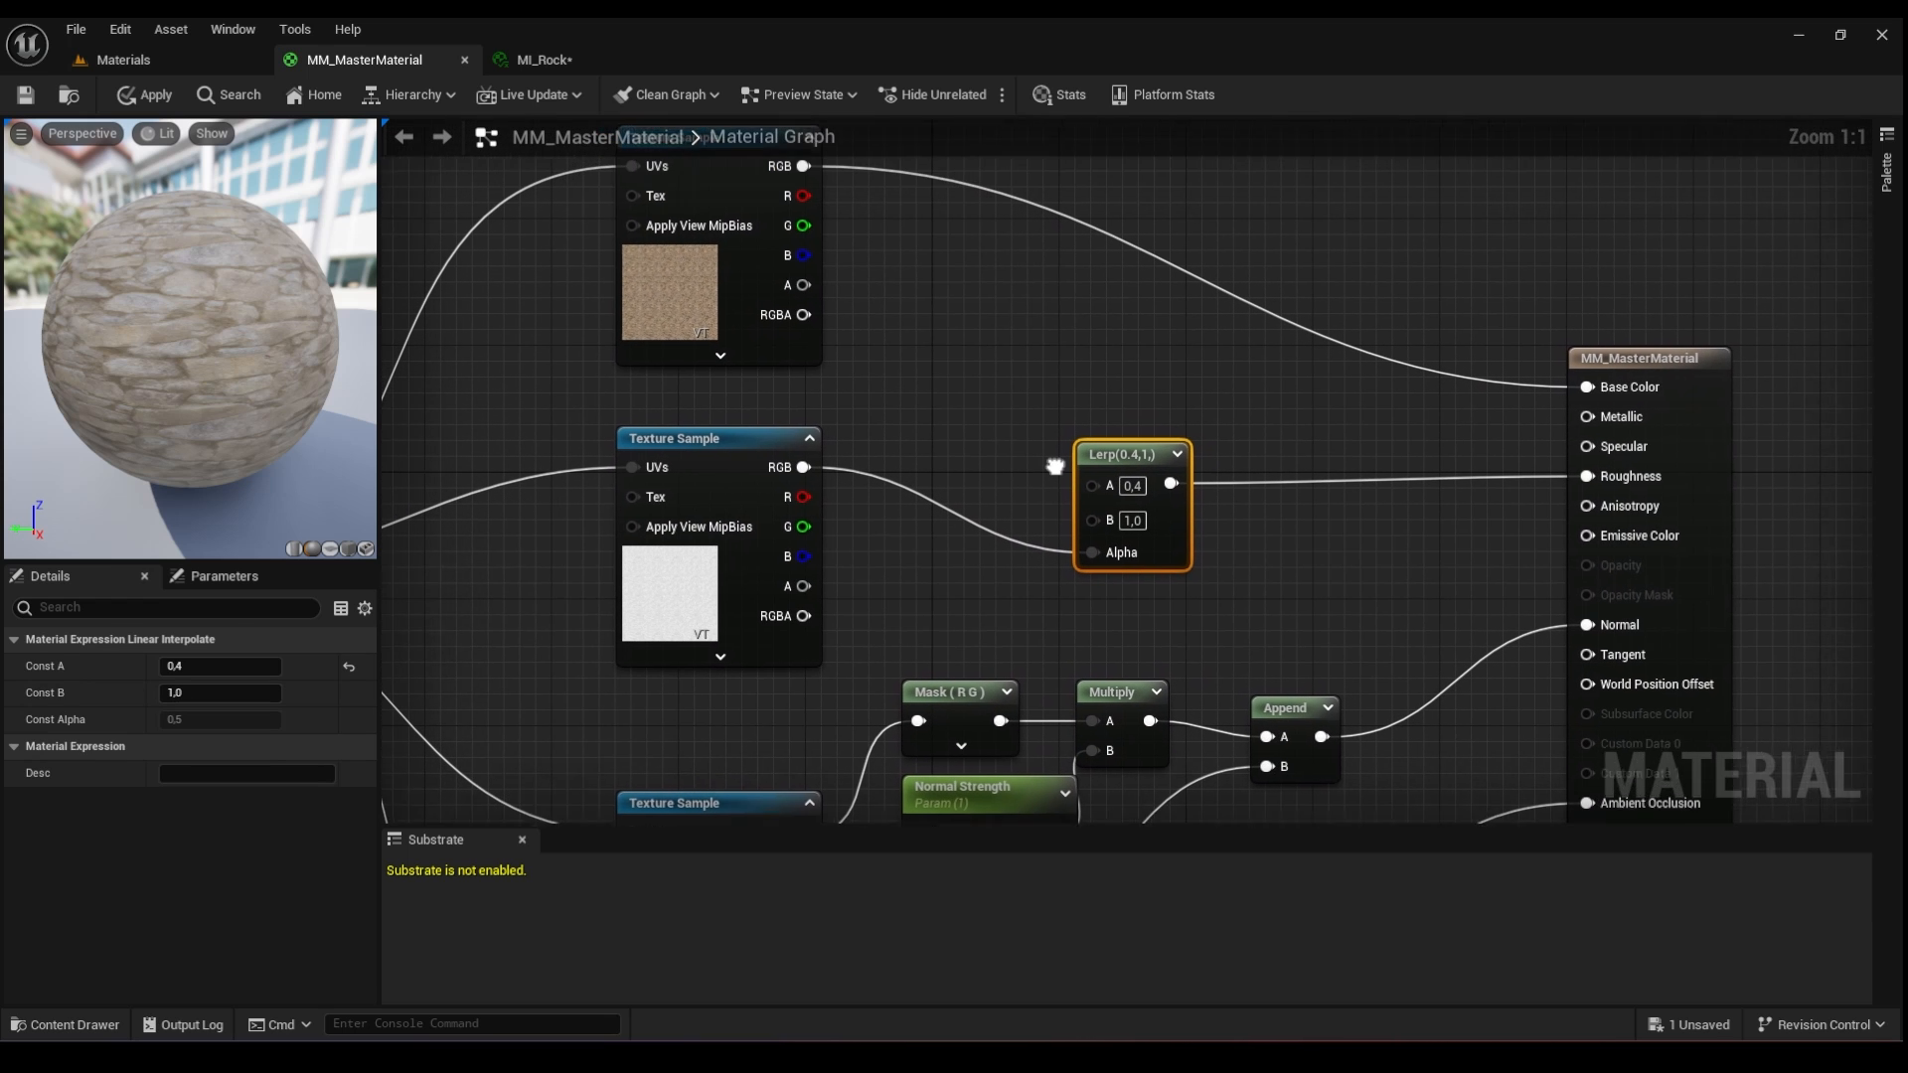
right_click(964, 425)
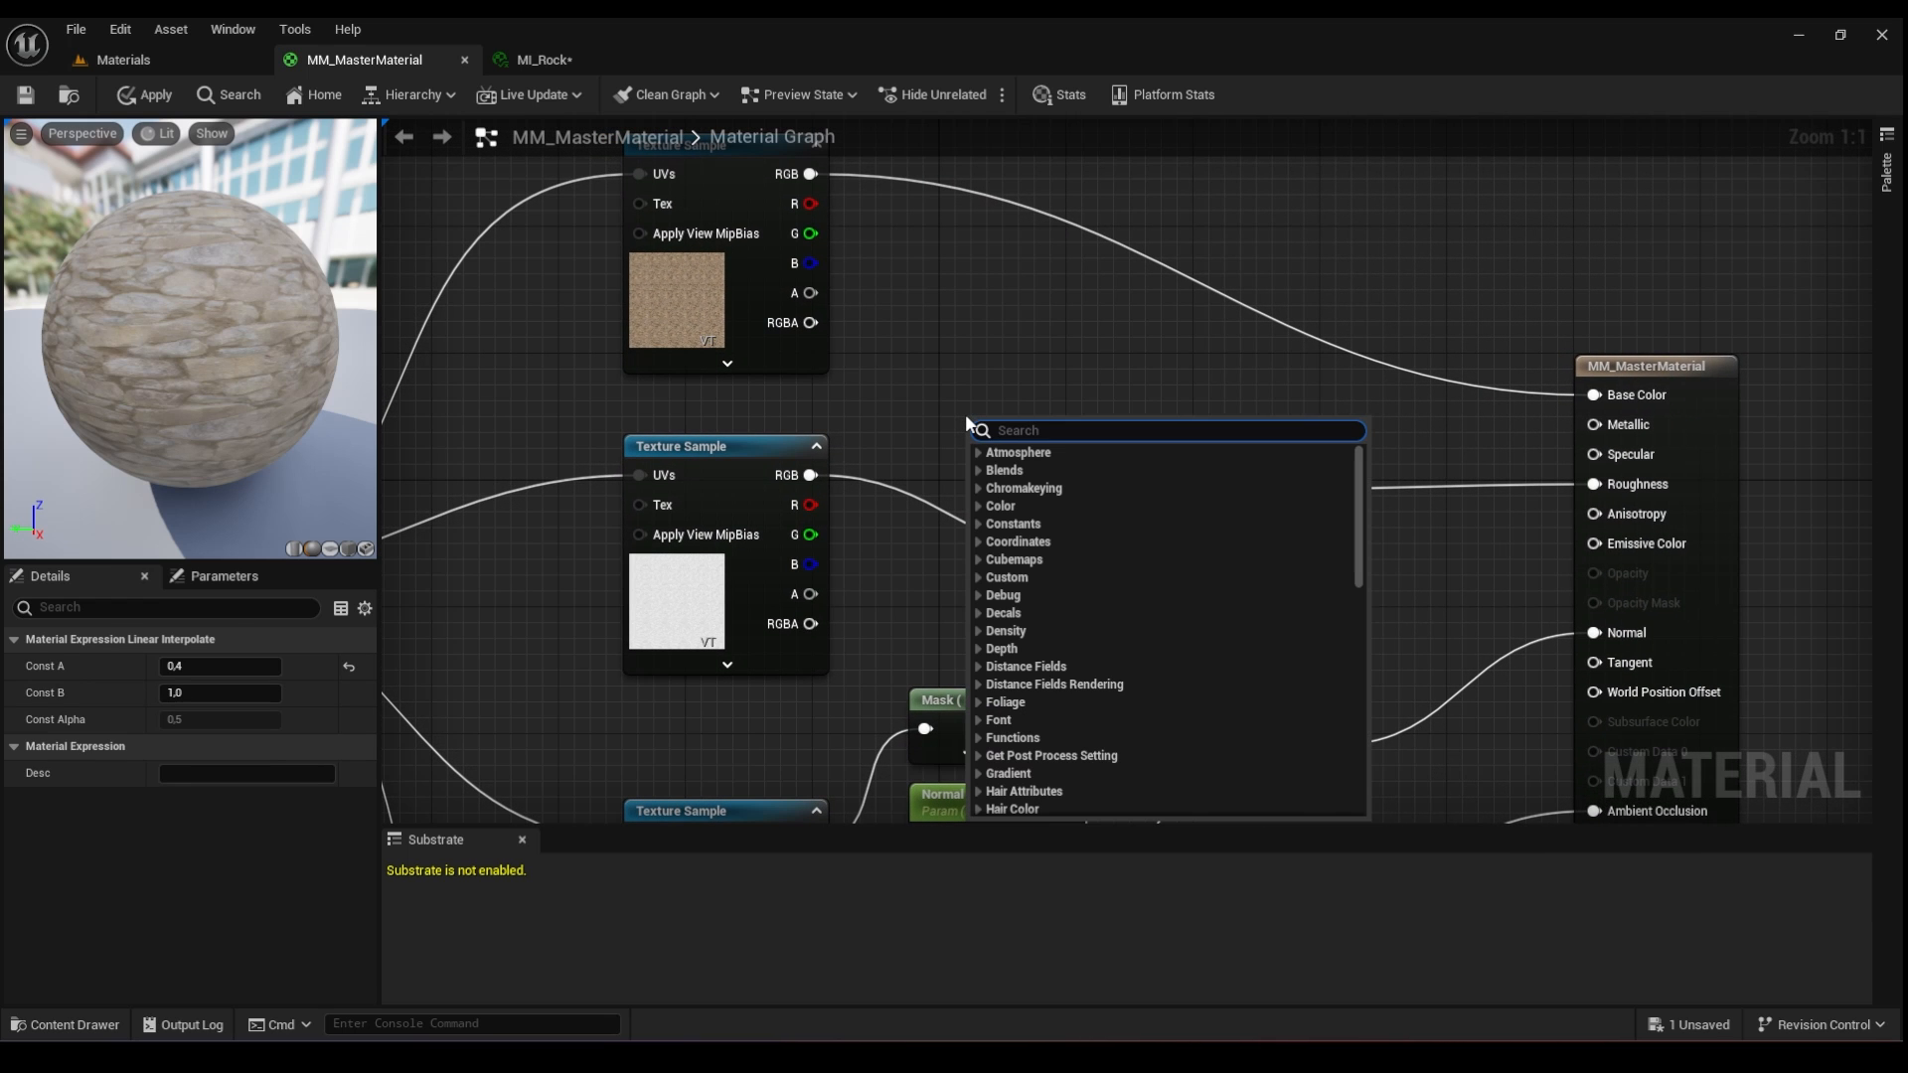
type("param")
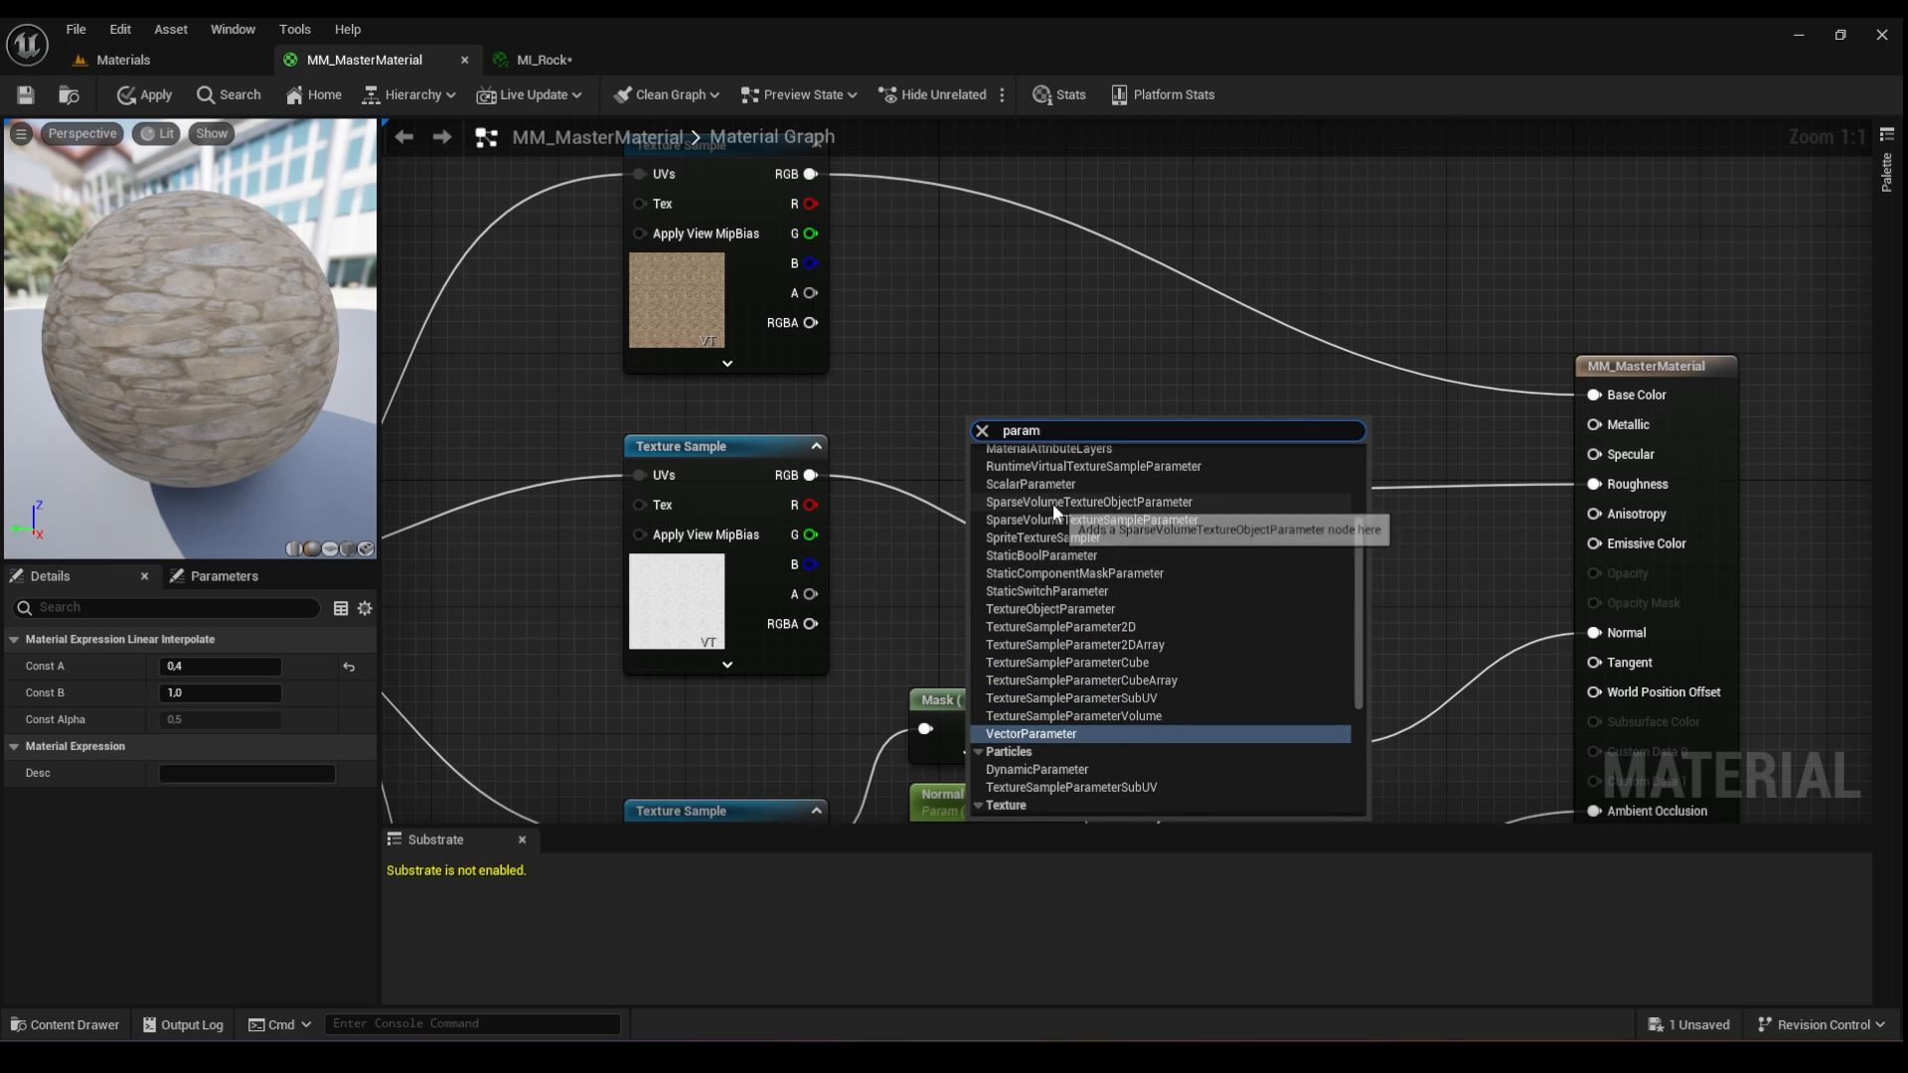
left_click(1055, 515)
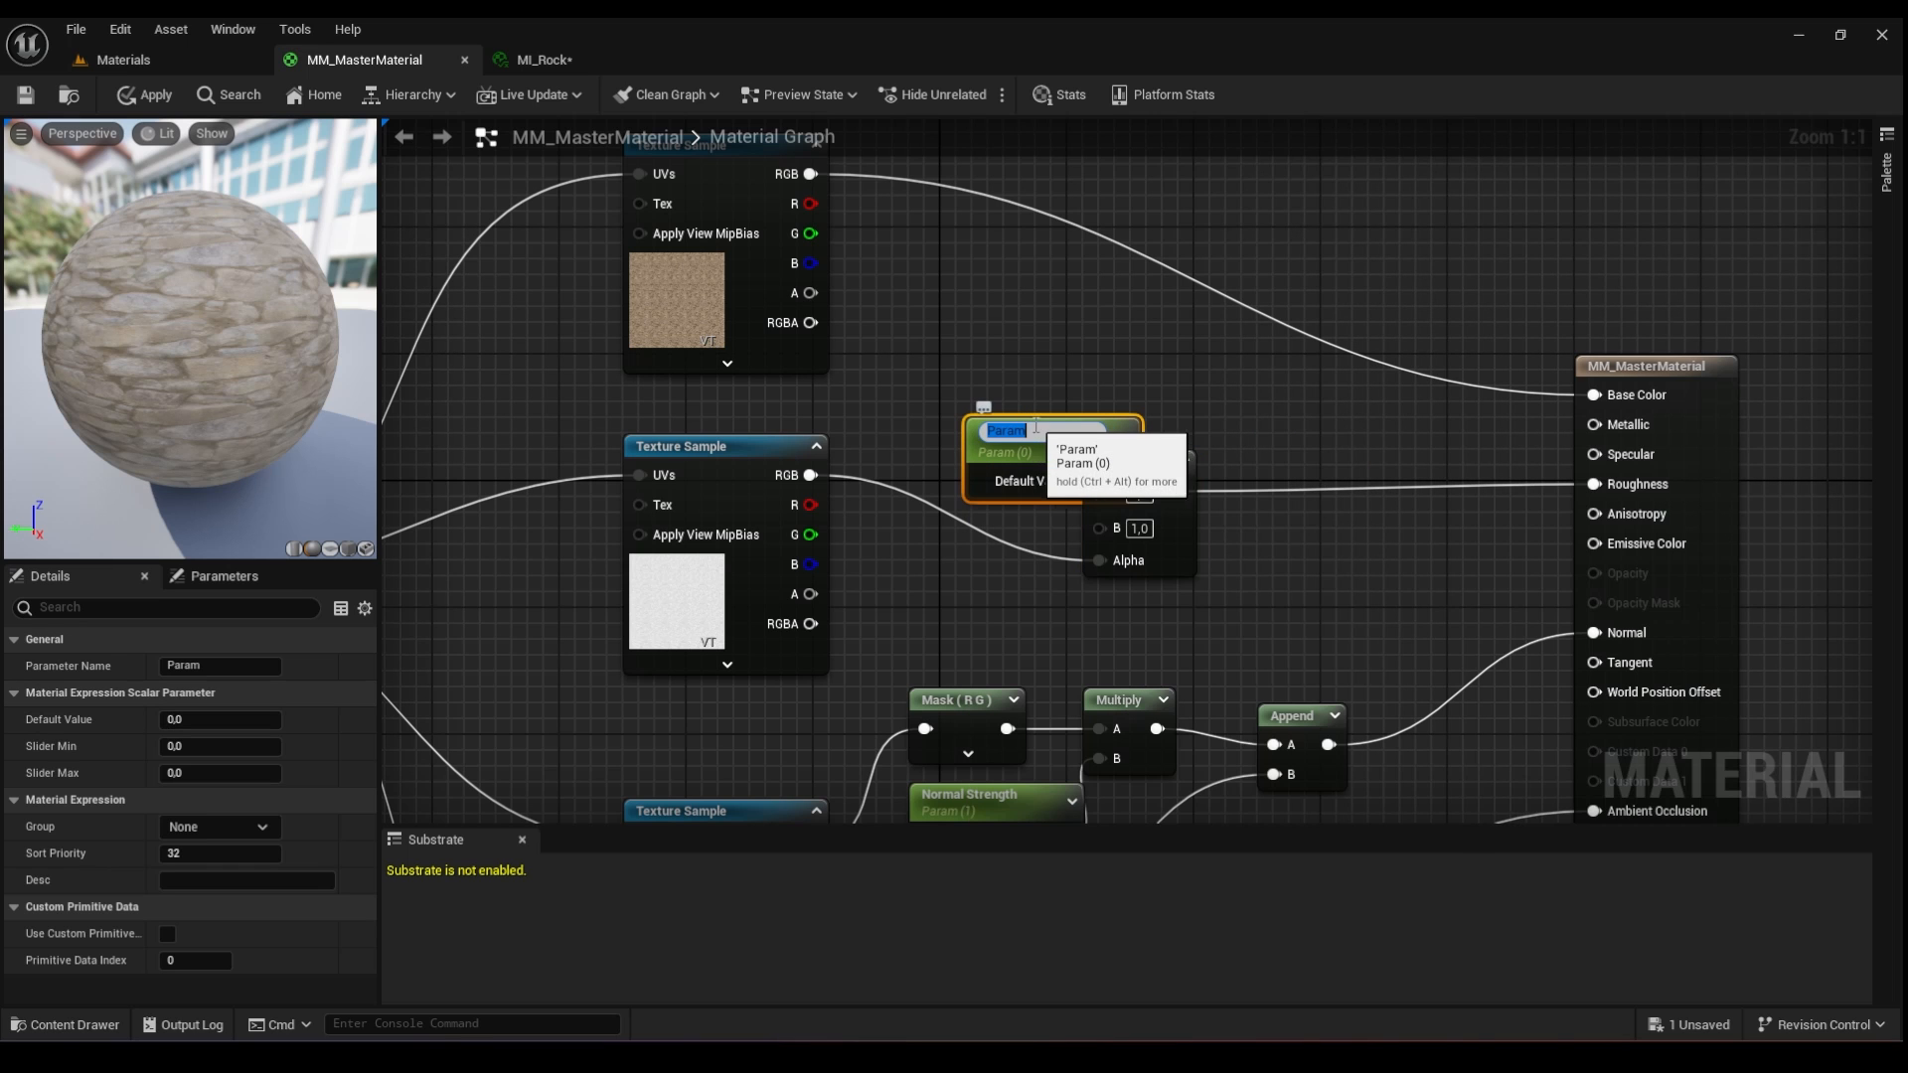
left_click_drag(1106, 419, 1029, 379)
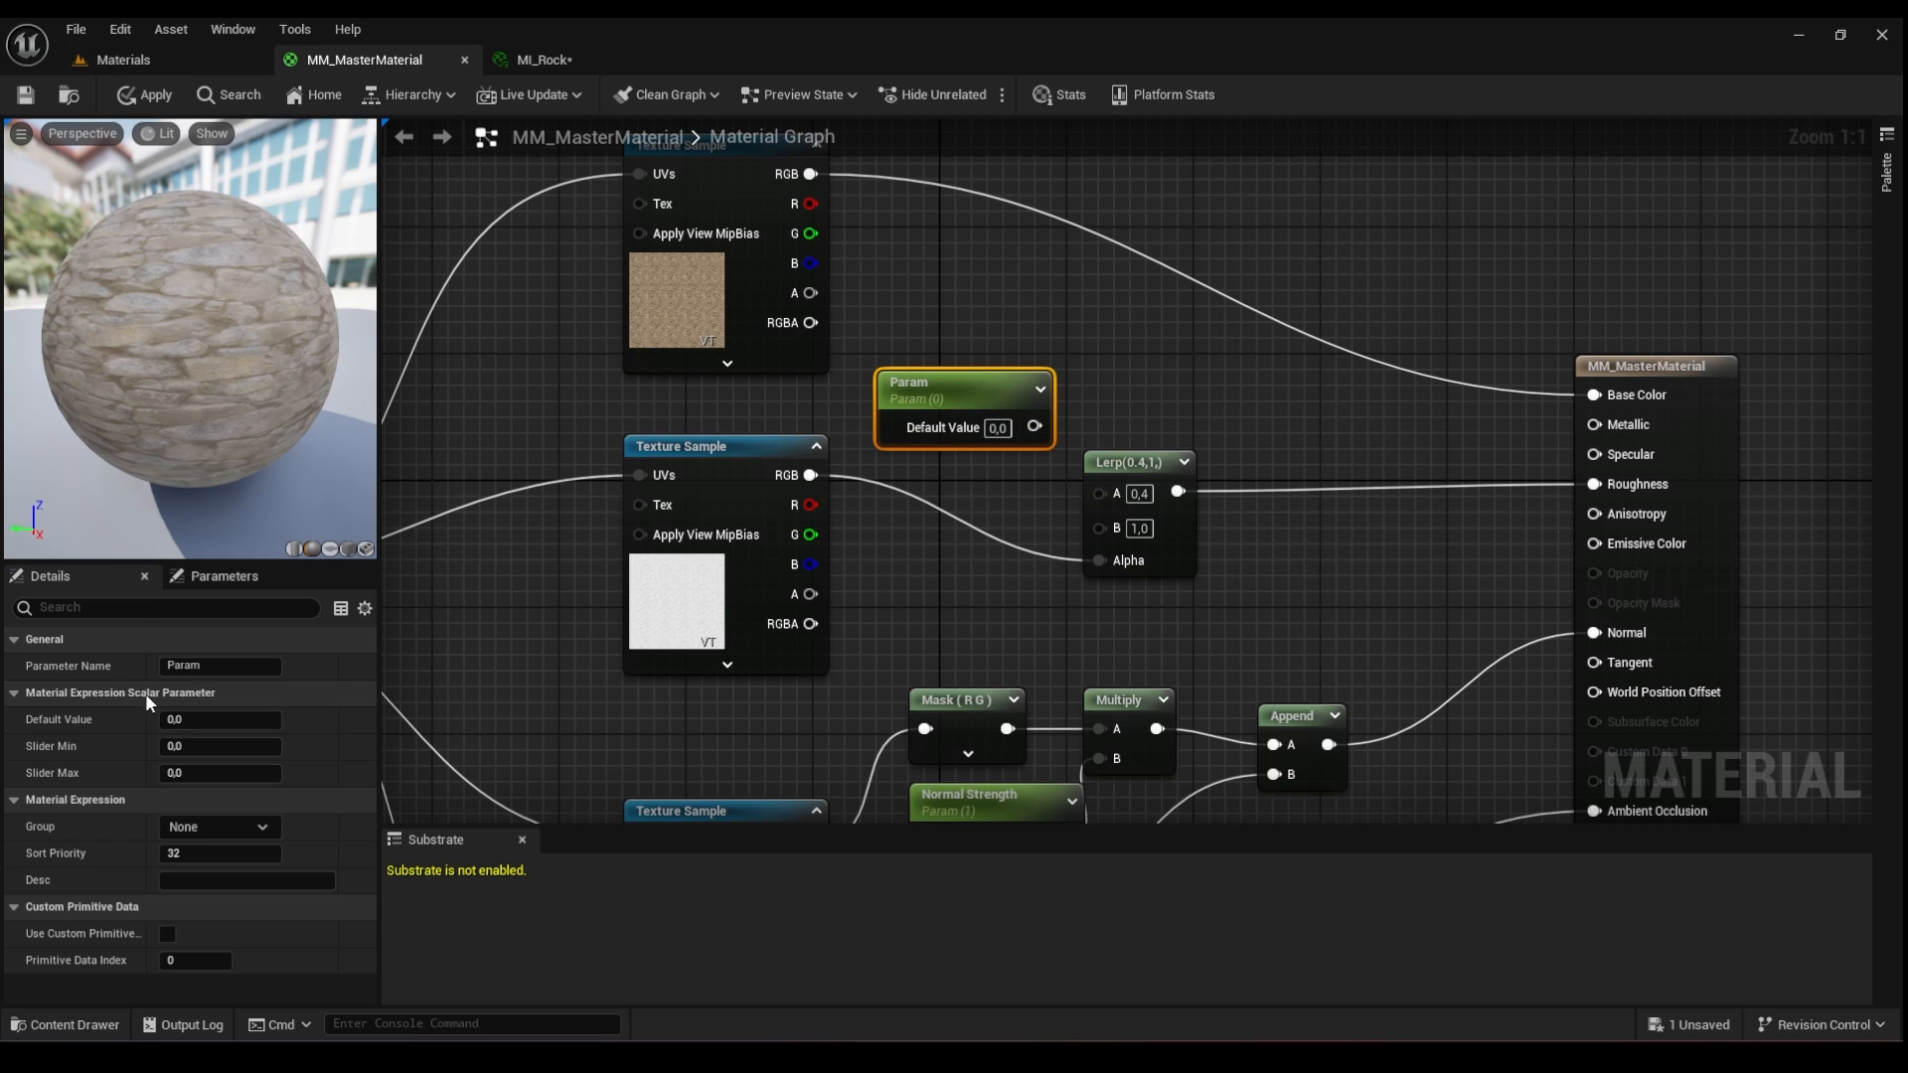
left_click(213, 665)
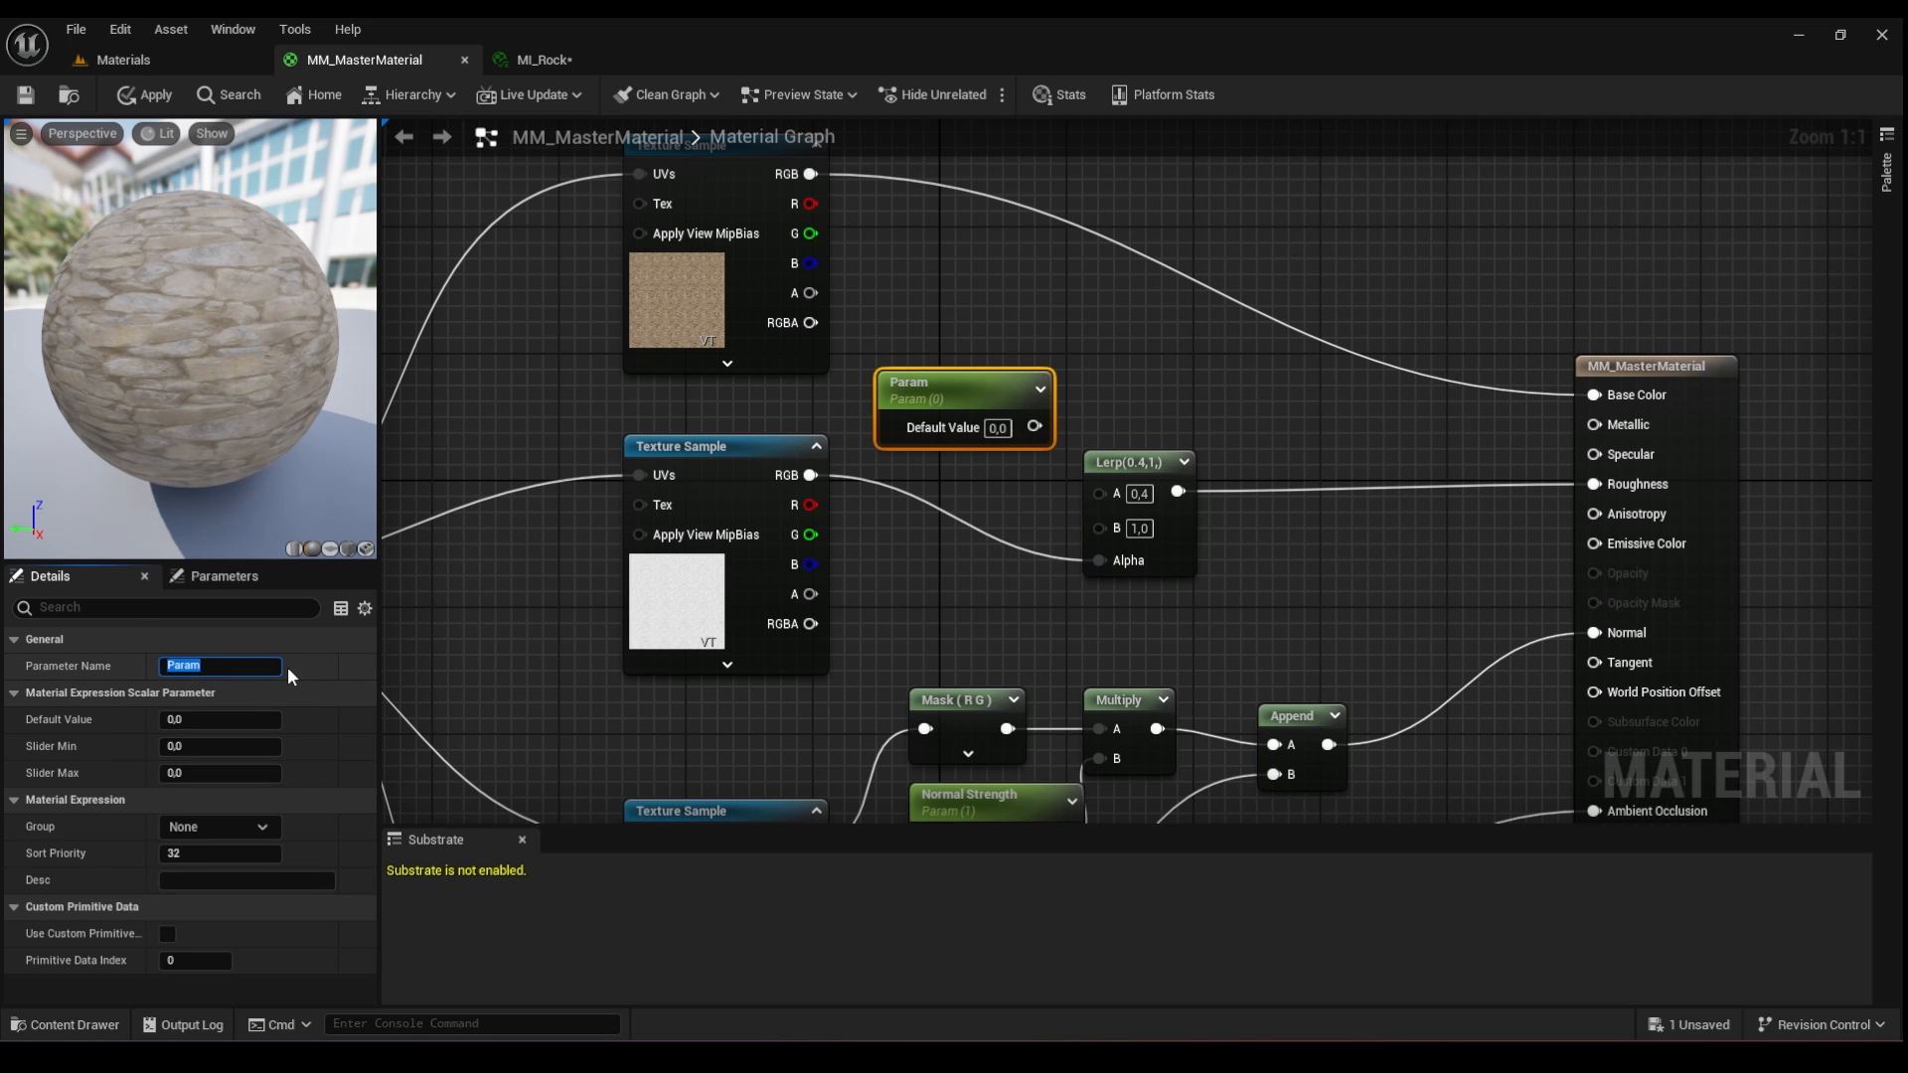
type("Min Roughness")
key("Return")
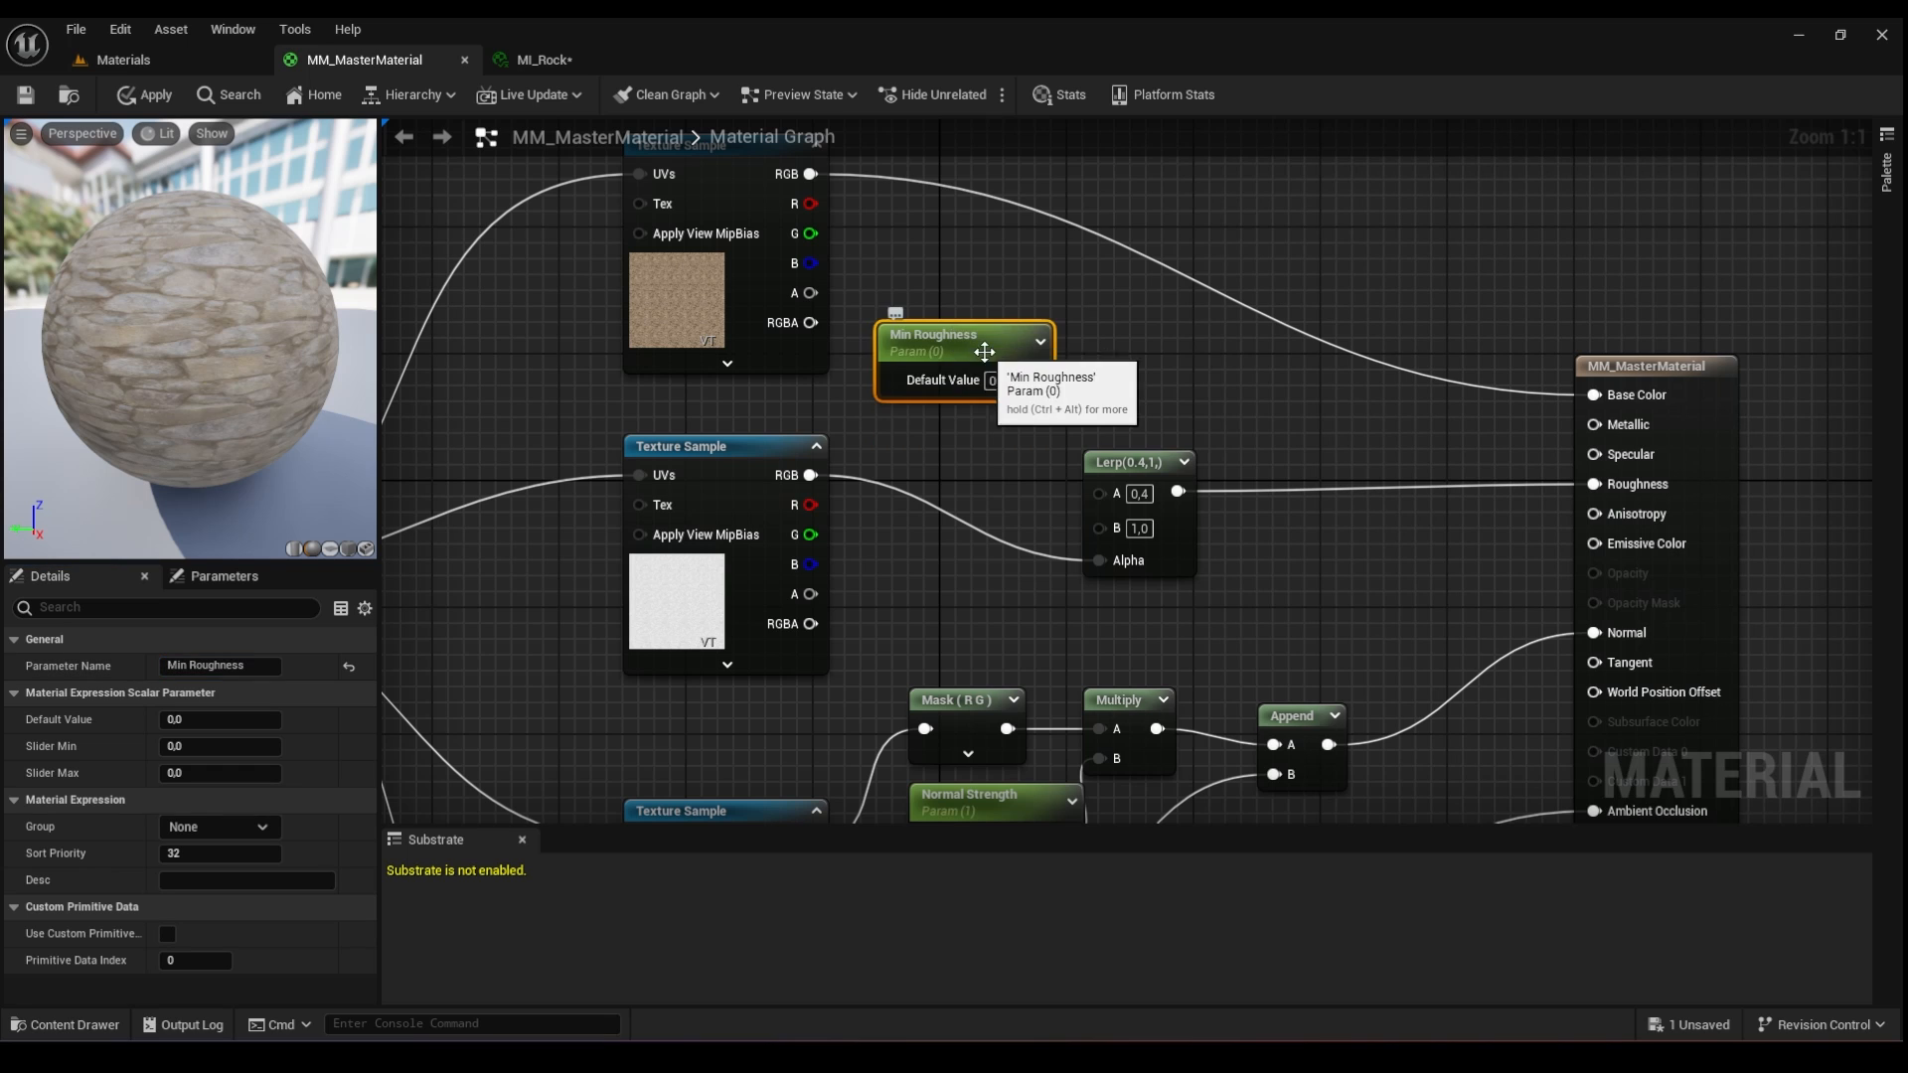
- Duplicate the Min Roughness parameter, place the copy below it and rename it Max Roughness
key("ctrl+d")
left_click_drag(1043, 370, 949, 481)
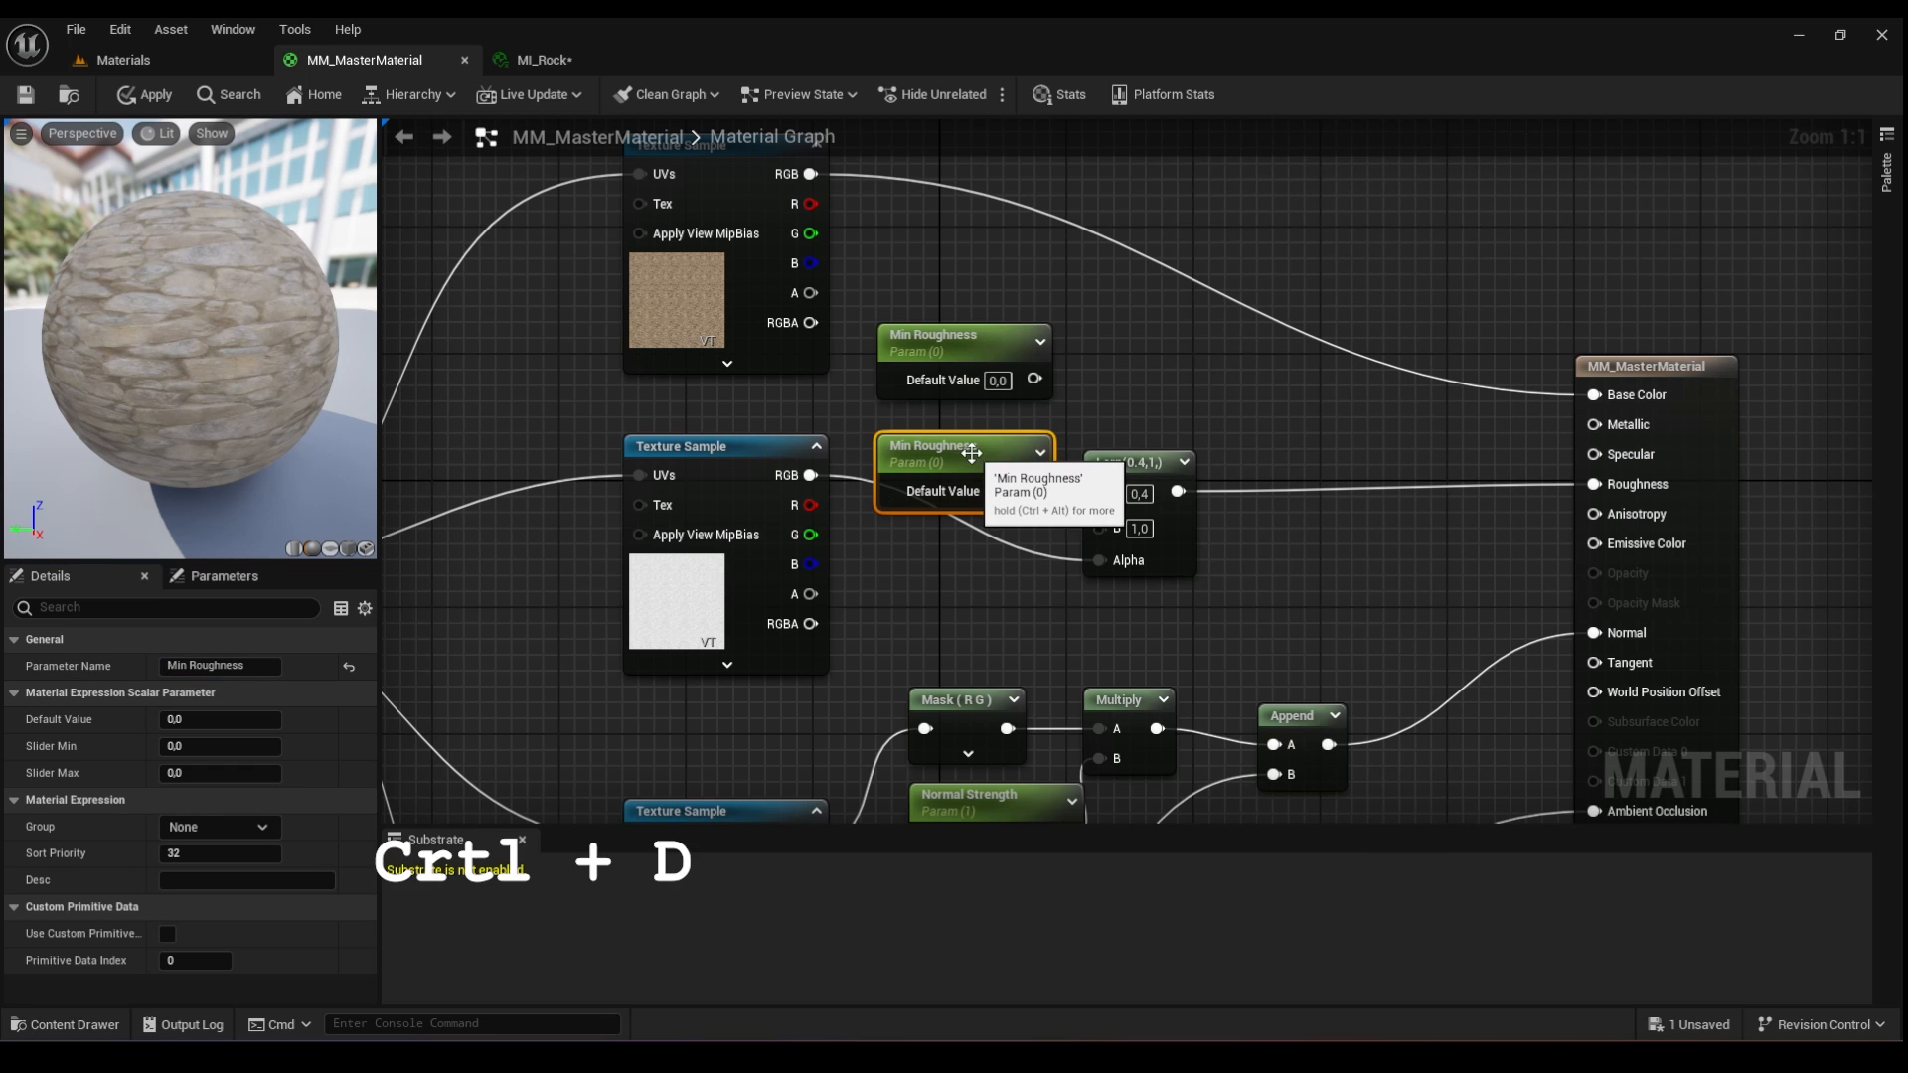
left_click(186, 666)
left_click_drag(186, 666, 165, 665)
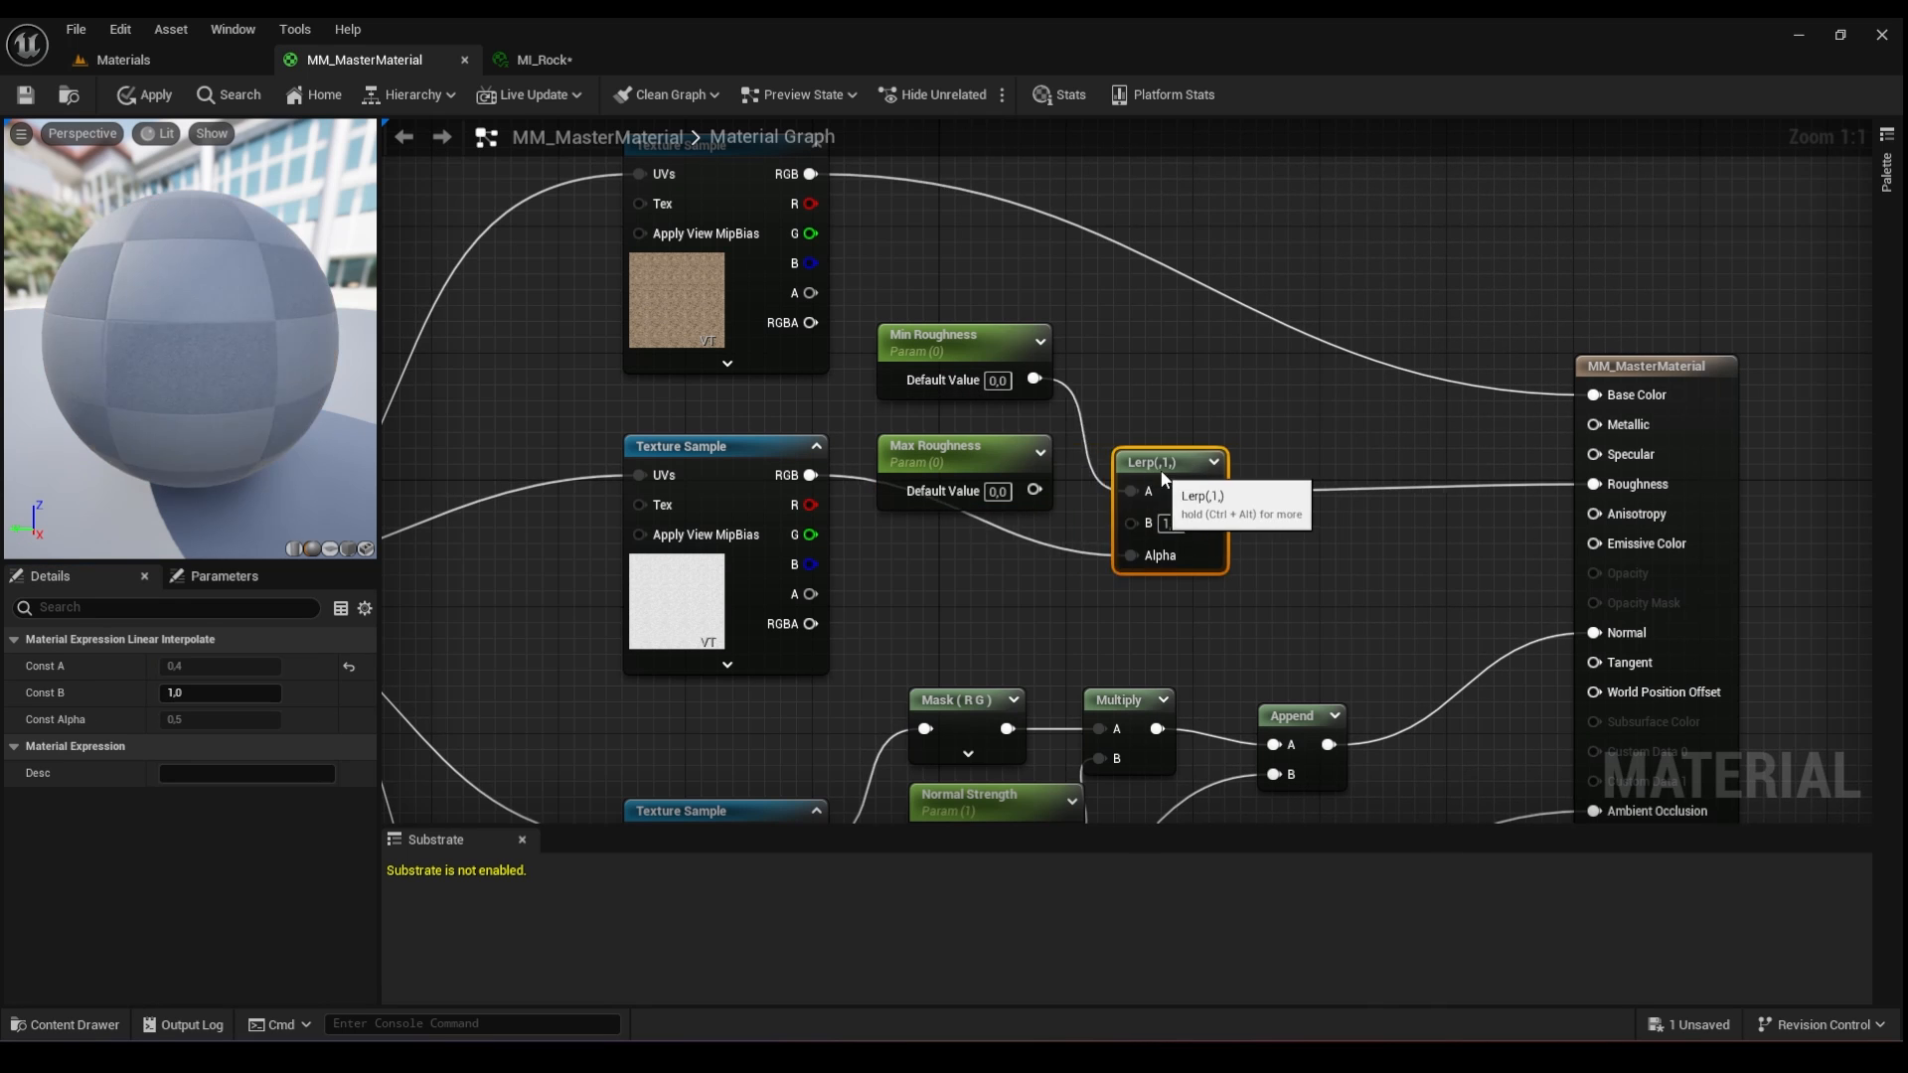
- Connect the Max Roughness parameter, with a default of 1.0, to the Lerp's B input and apply the material changes
left_click_drag(1035, 491, 1184, 523)
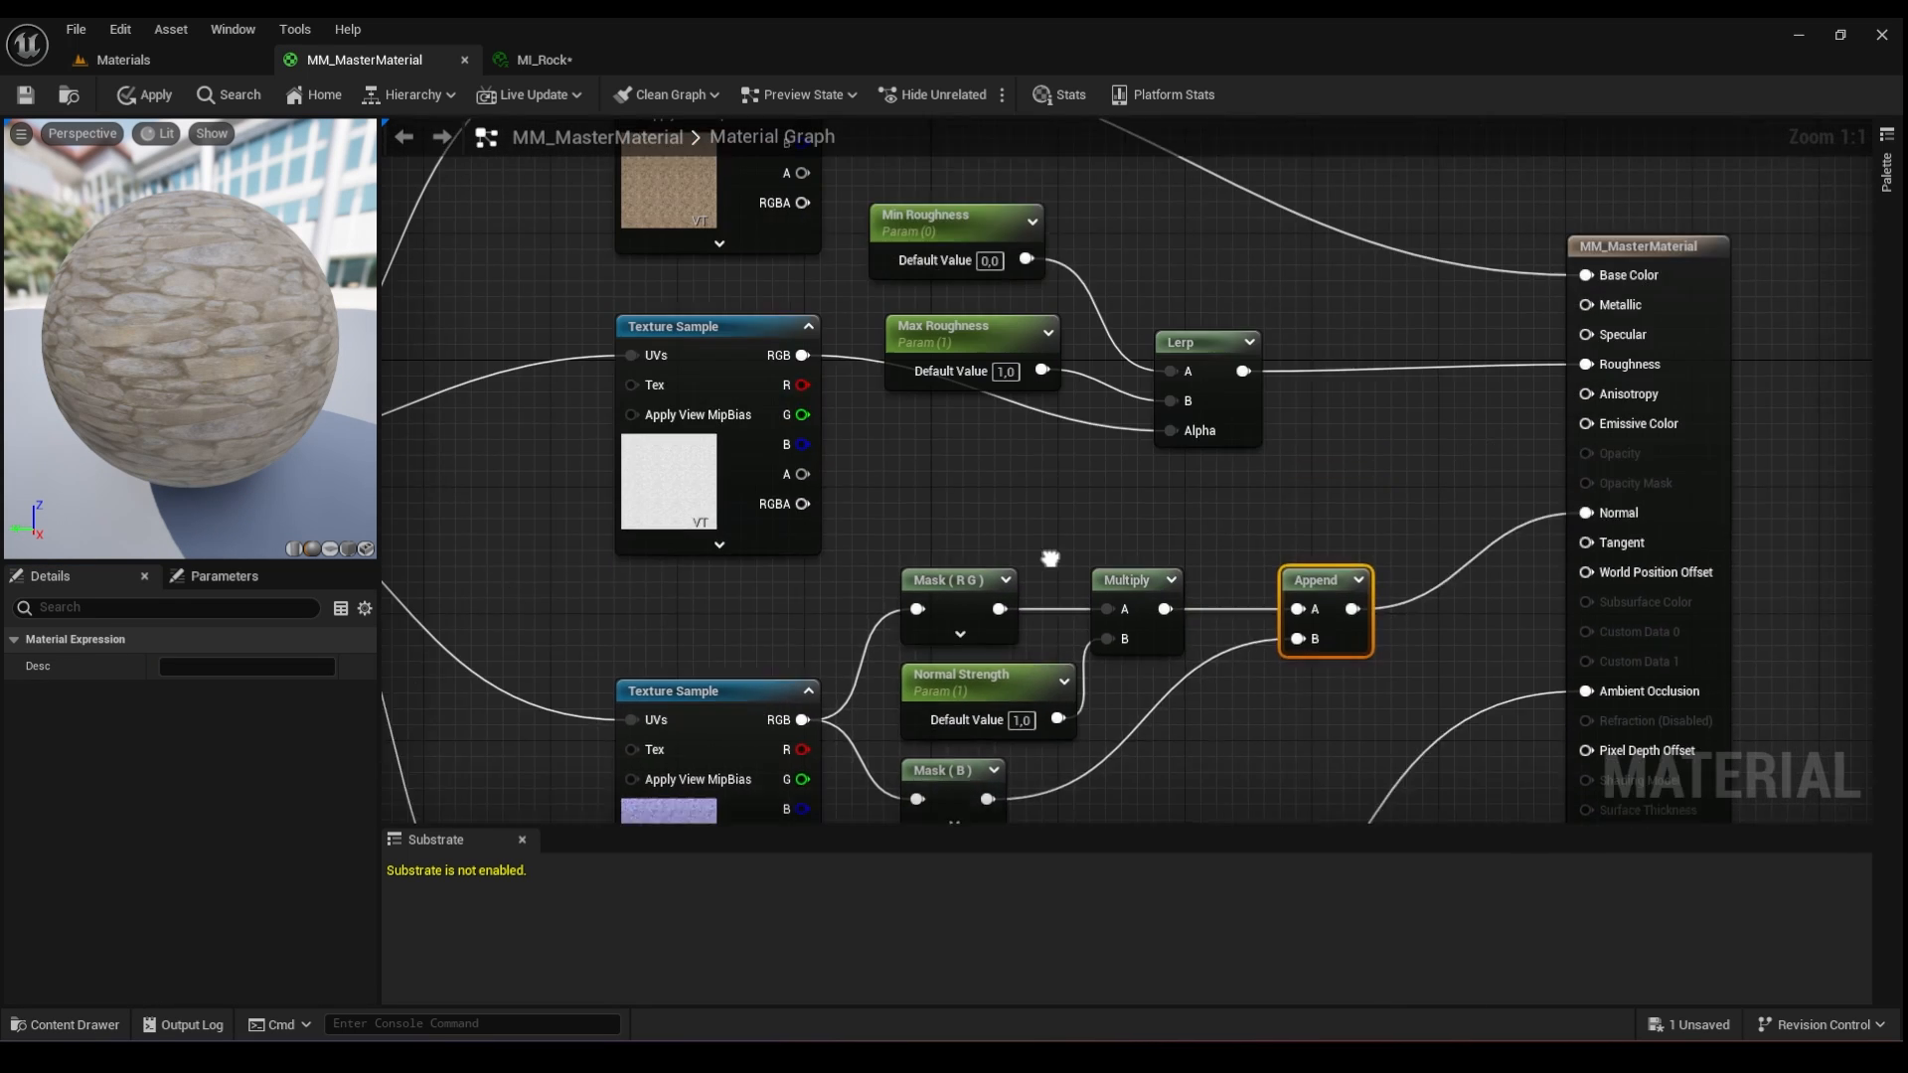
left_click(144, 95)
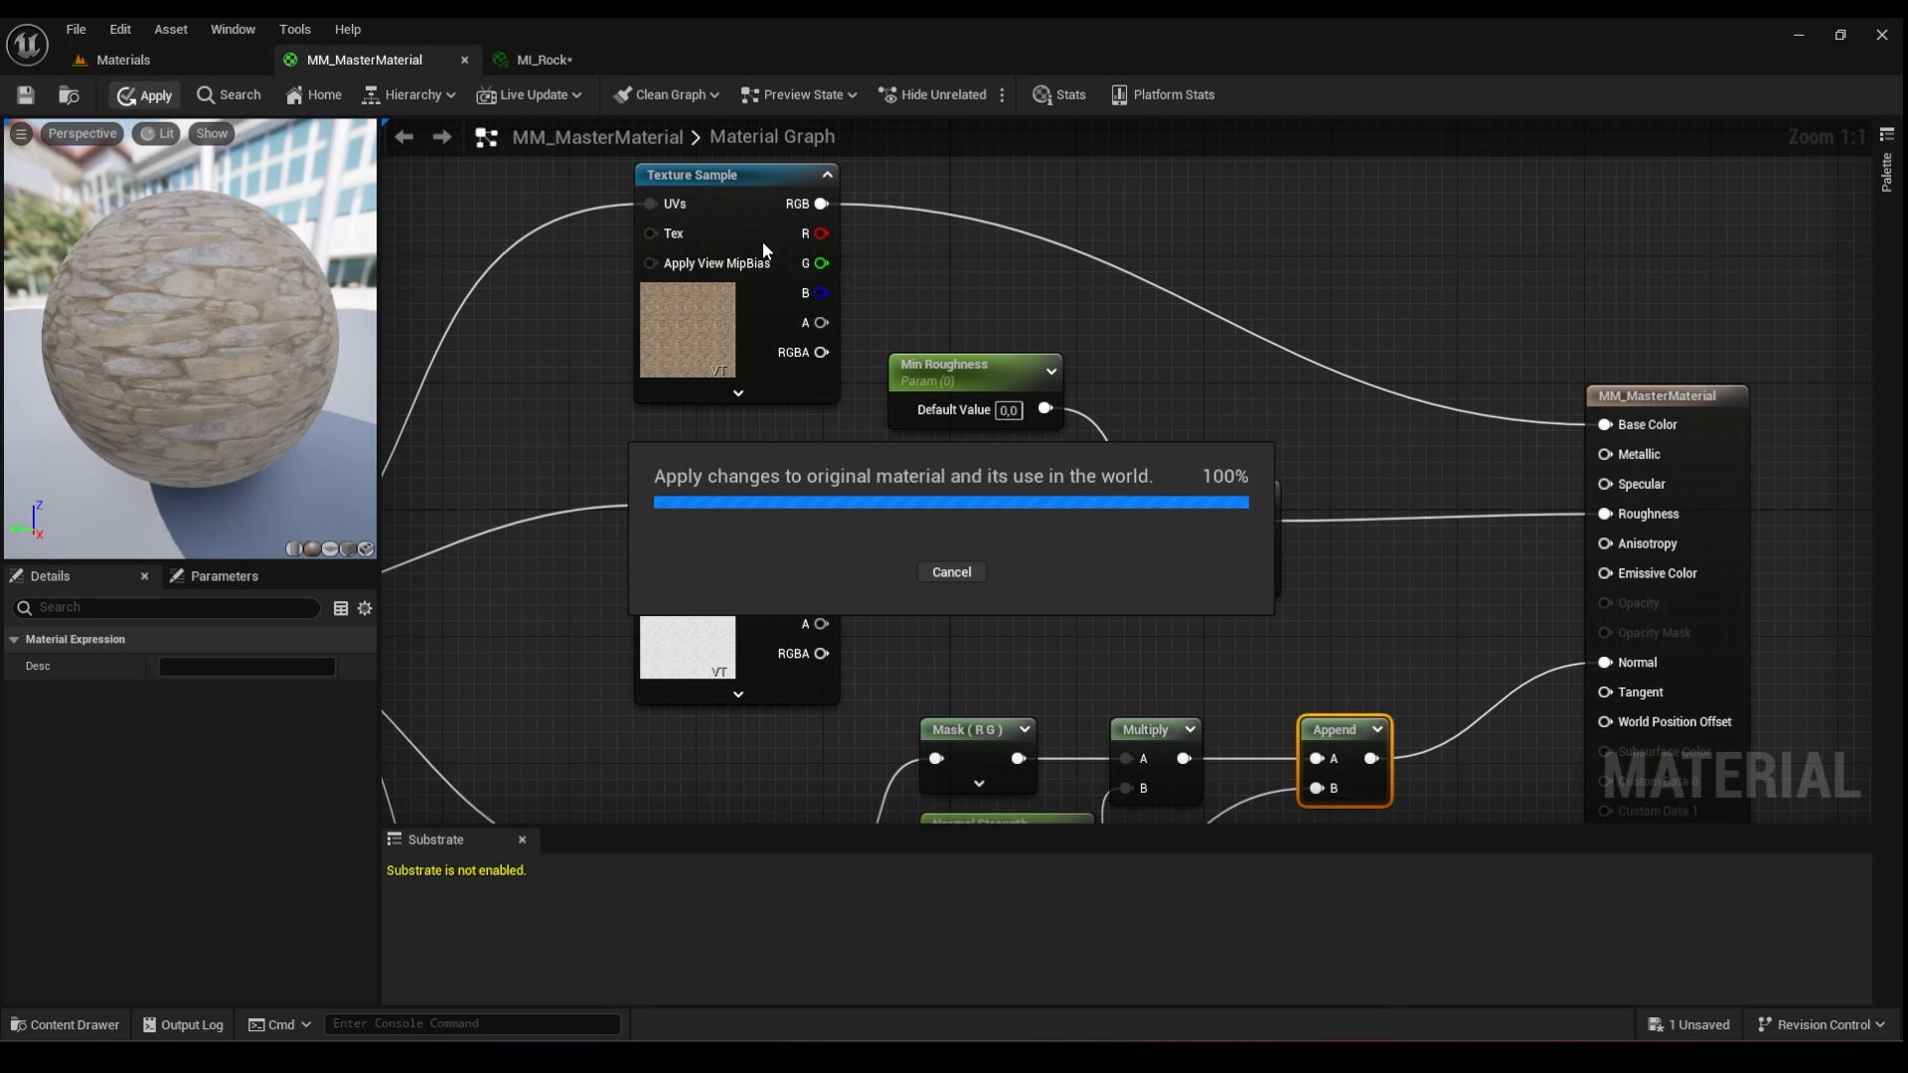
- Open MI_Rock and override Max Roughness with 0.8 and Normal Strength with 1.0
left_click(549, 62)
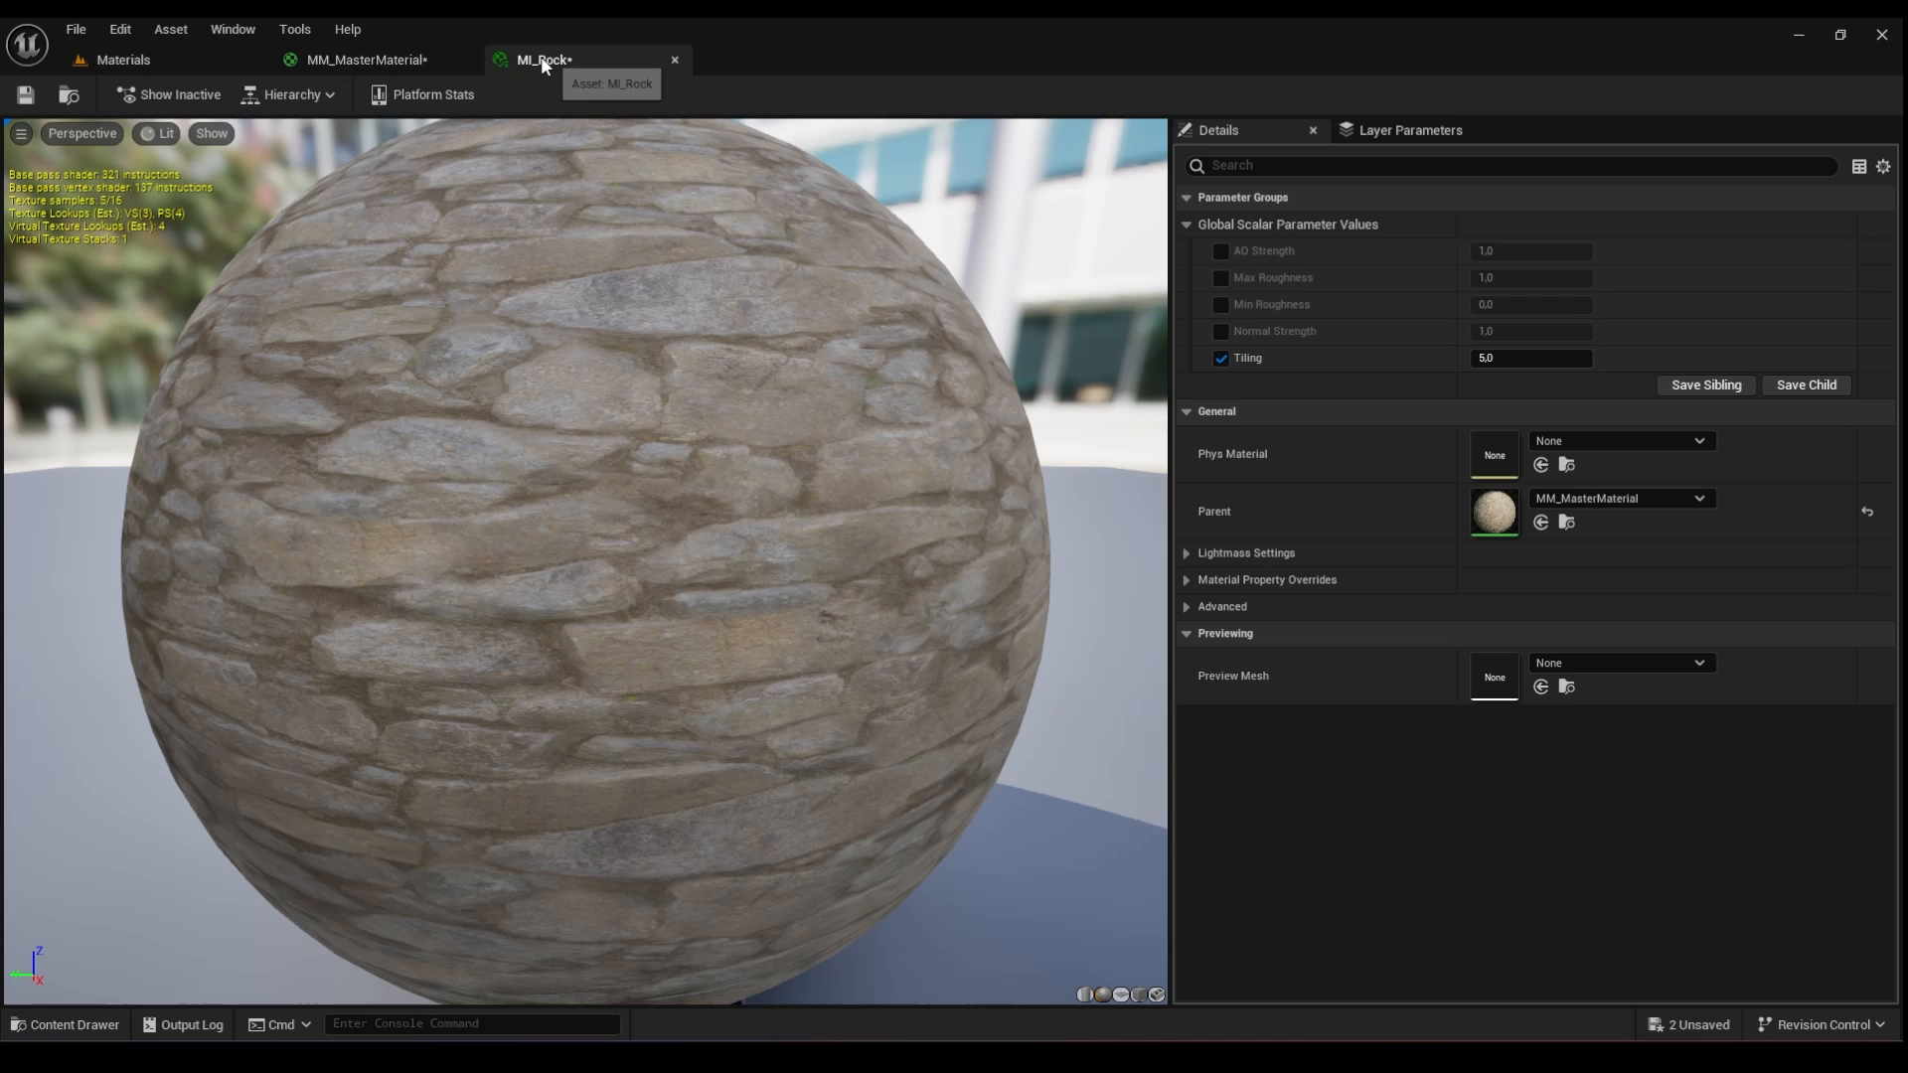
left_click_drag(549, 60, 559, 193)
left_click(159, 53)
left_click_drag(1011, 196, 1066, 424)
right_click_drag(1064, 323, 1014, 283)
left_click(1123, 674)
left_click(1244, 675)
type("0,8")
left_click(1123, 727)
left_click(1254, 729)
type("21")
- Go back to MM_MasterMaterial and convert the base color Texture Sample into a parameter named Basecolor Texture
left_click(367, 60)
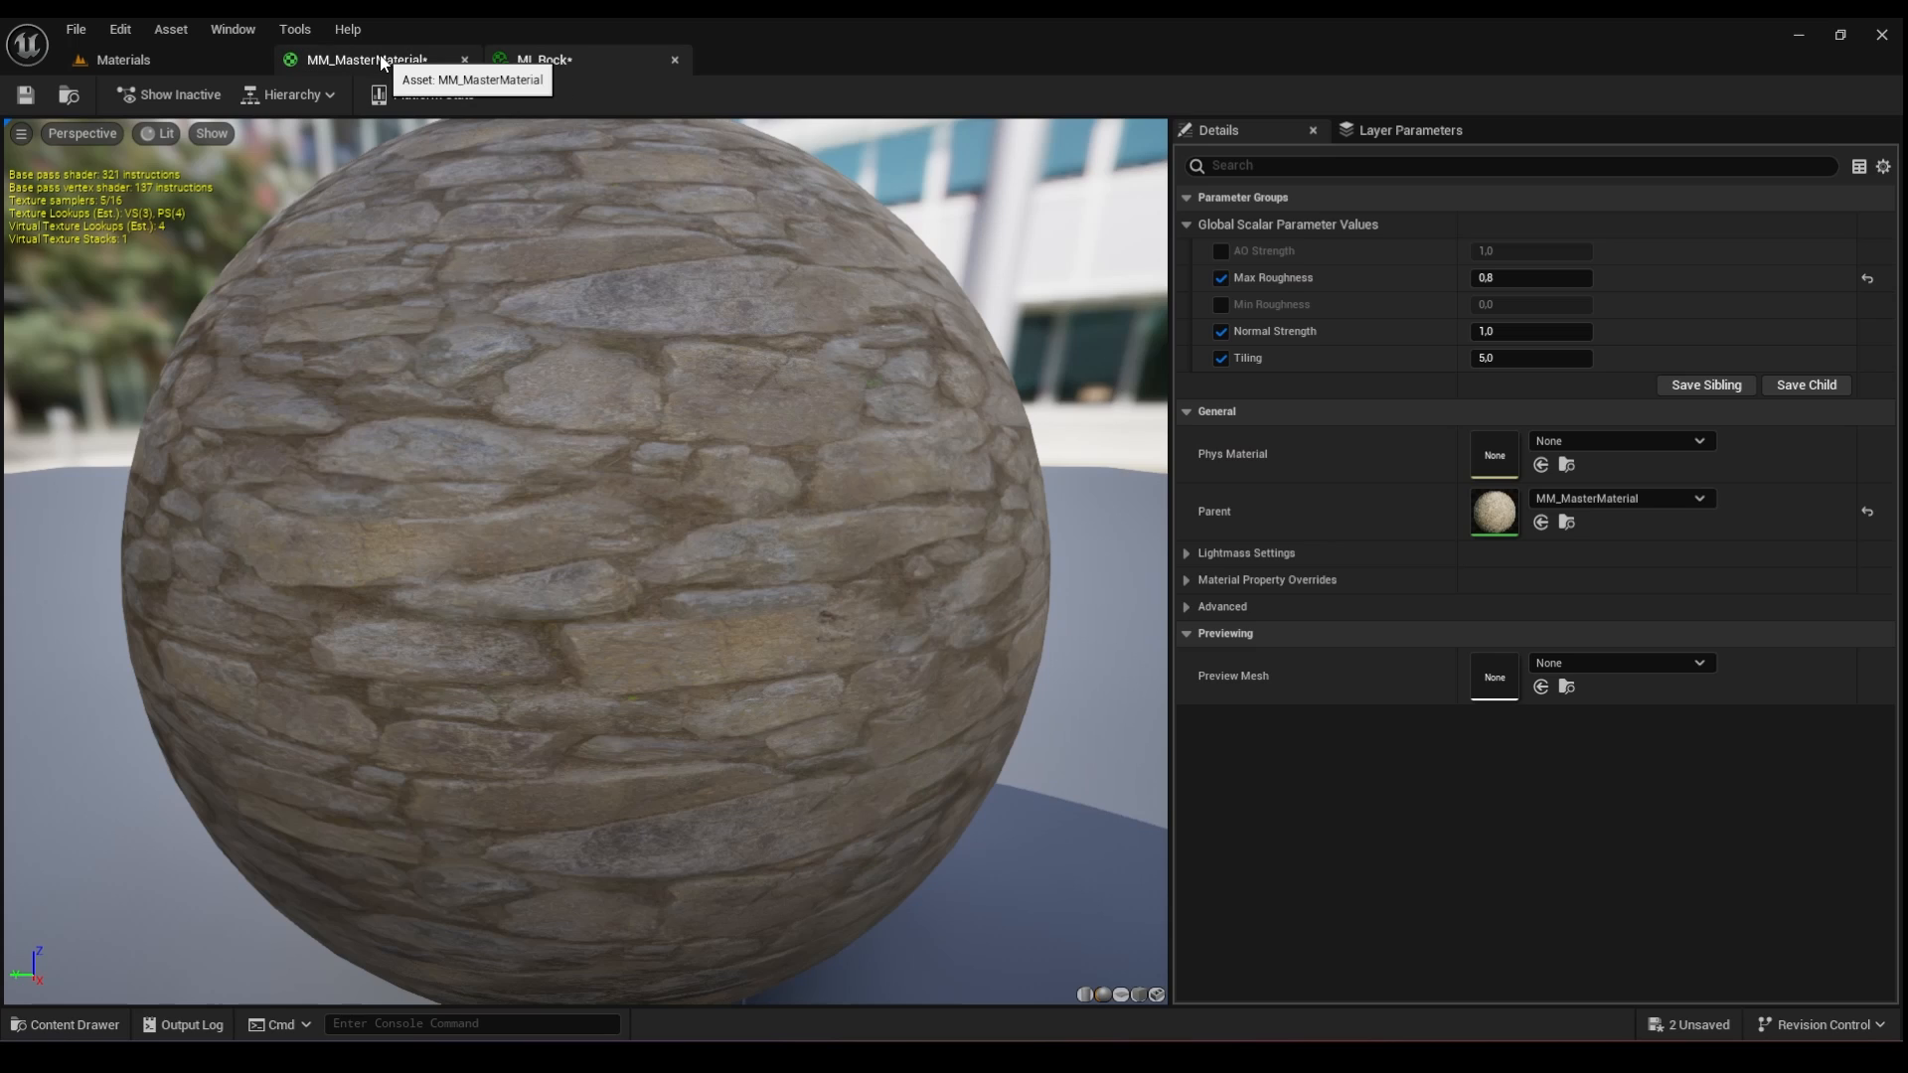
left_click(366, 60)
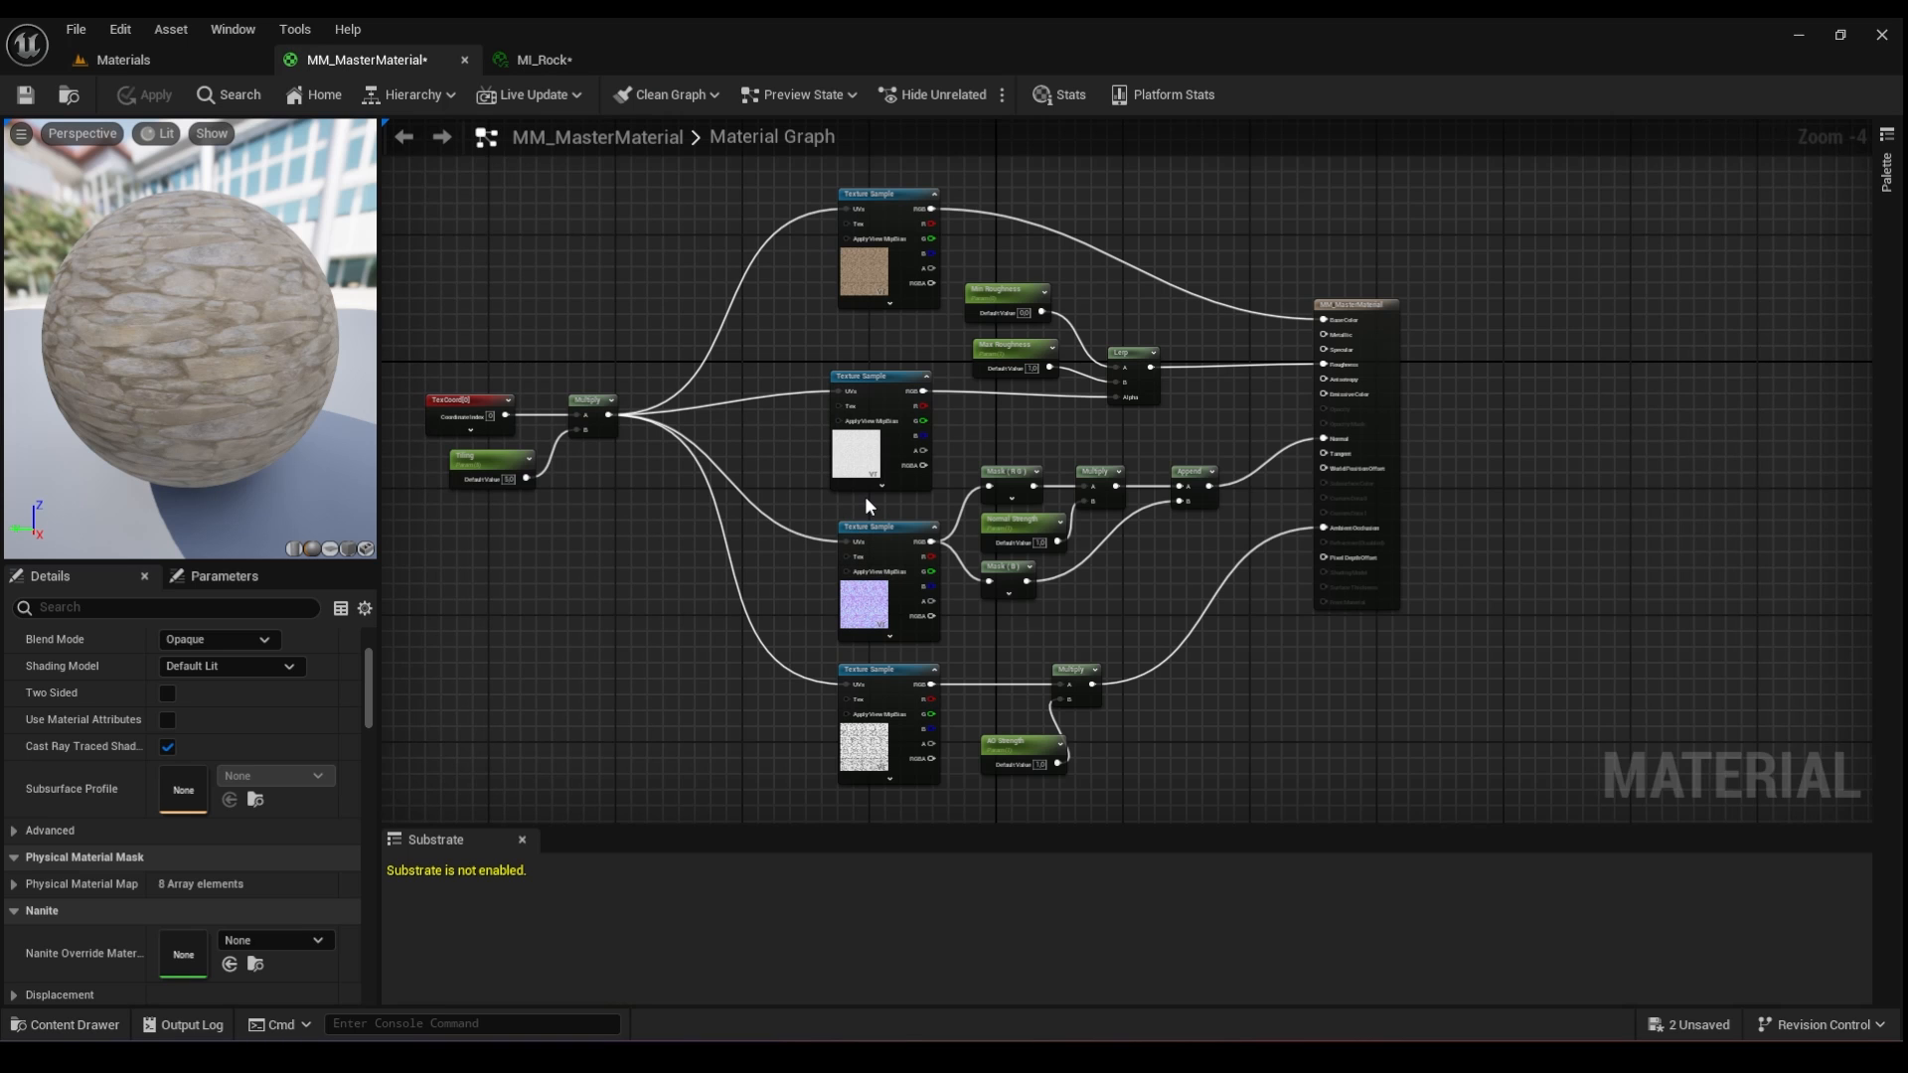
right_click_drag(778, 545, 726, 579)
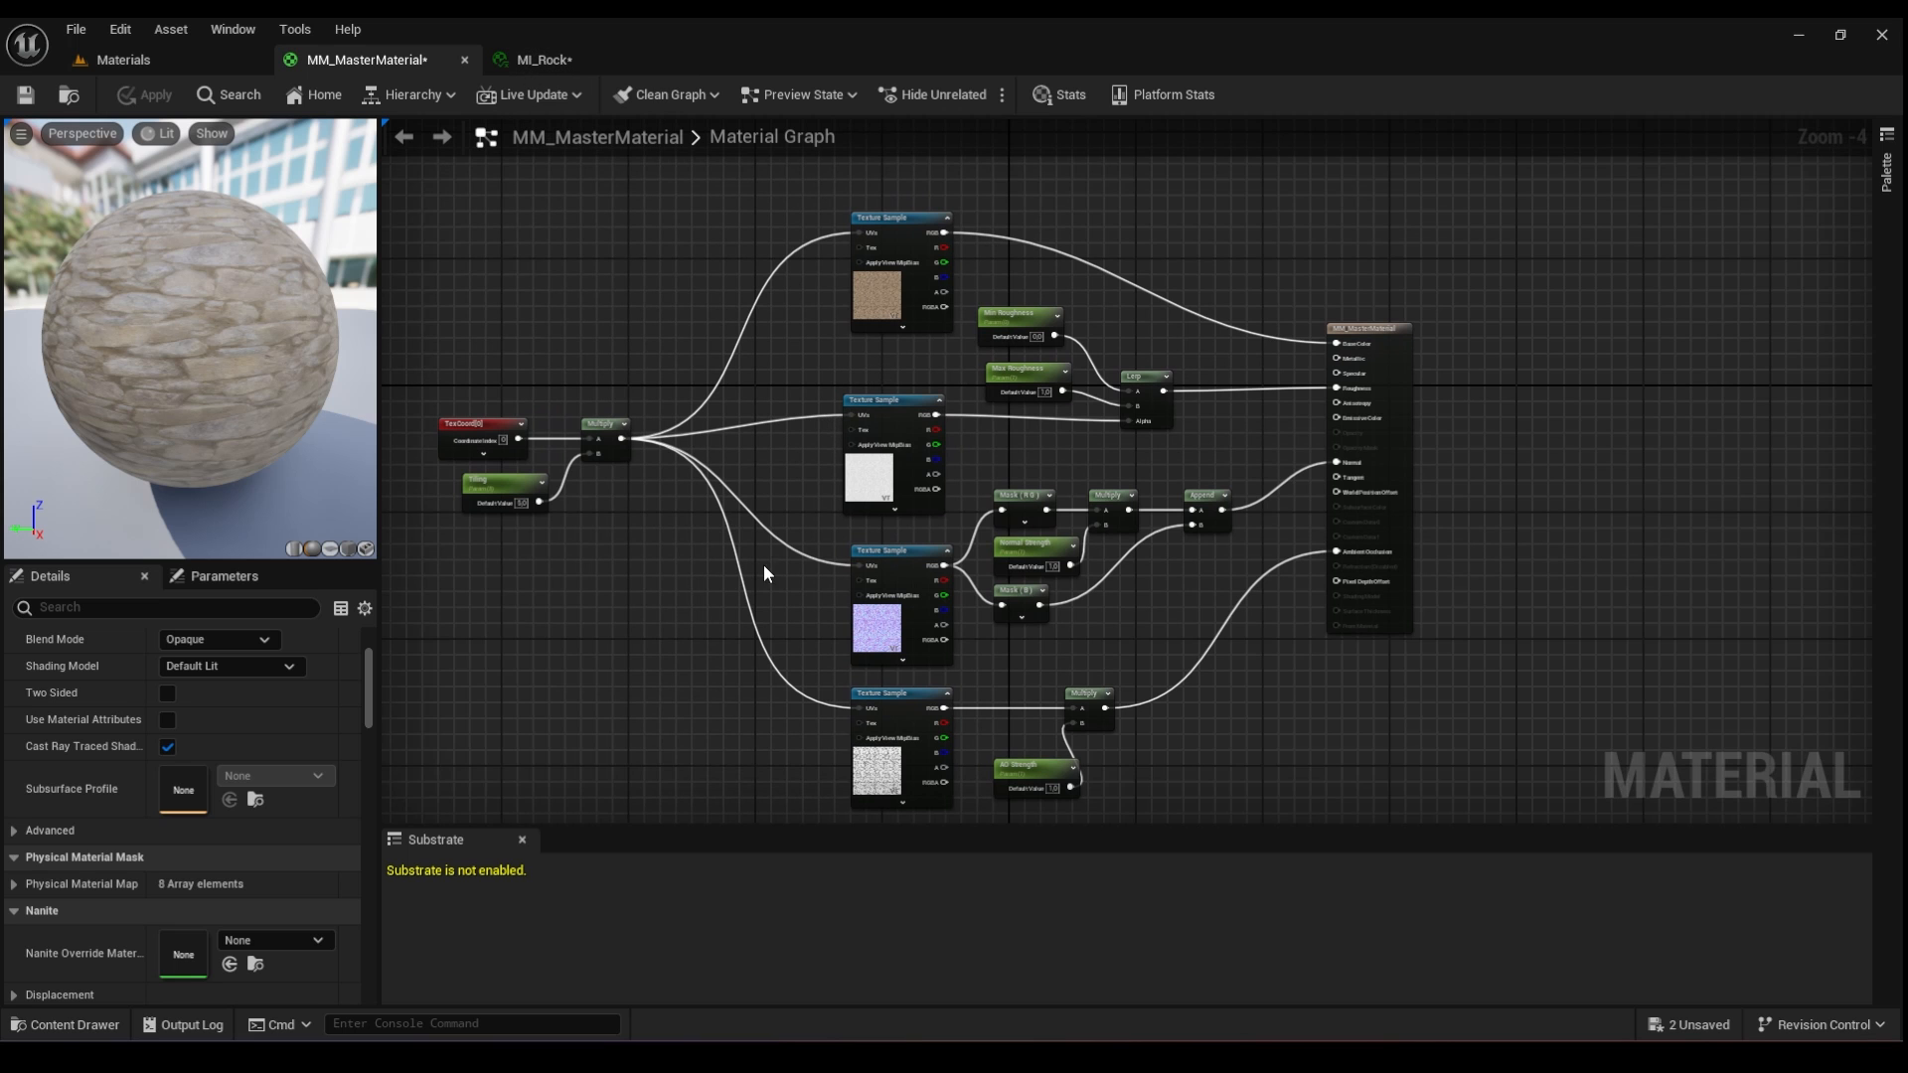
scroll(764, 575, "up", 2)
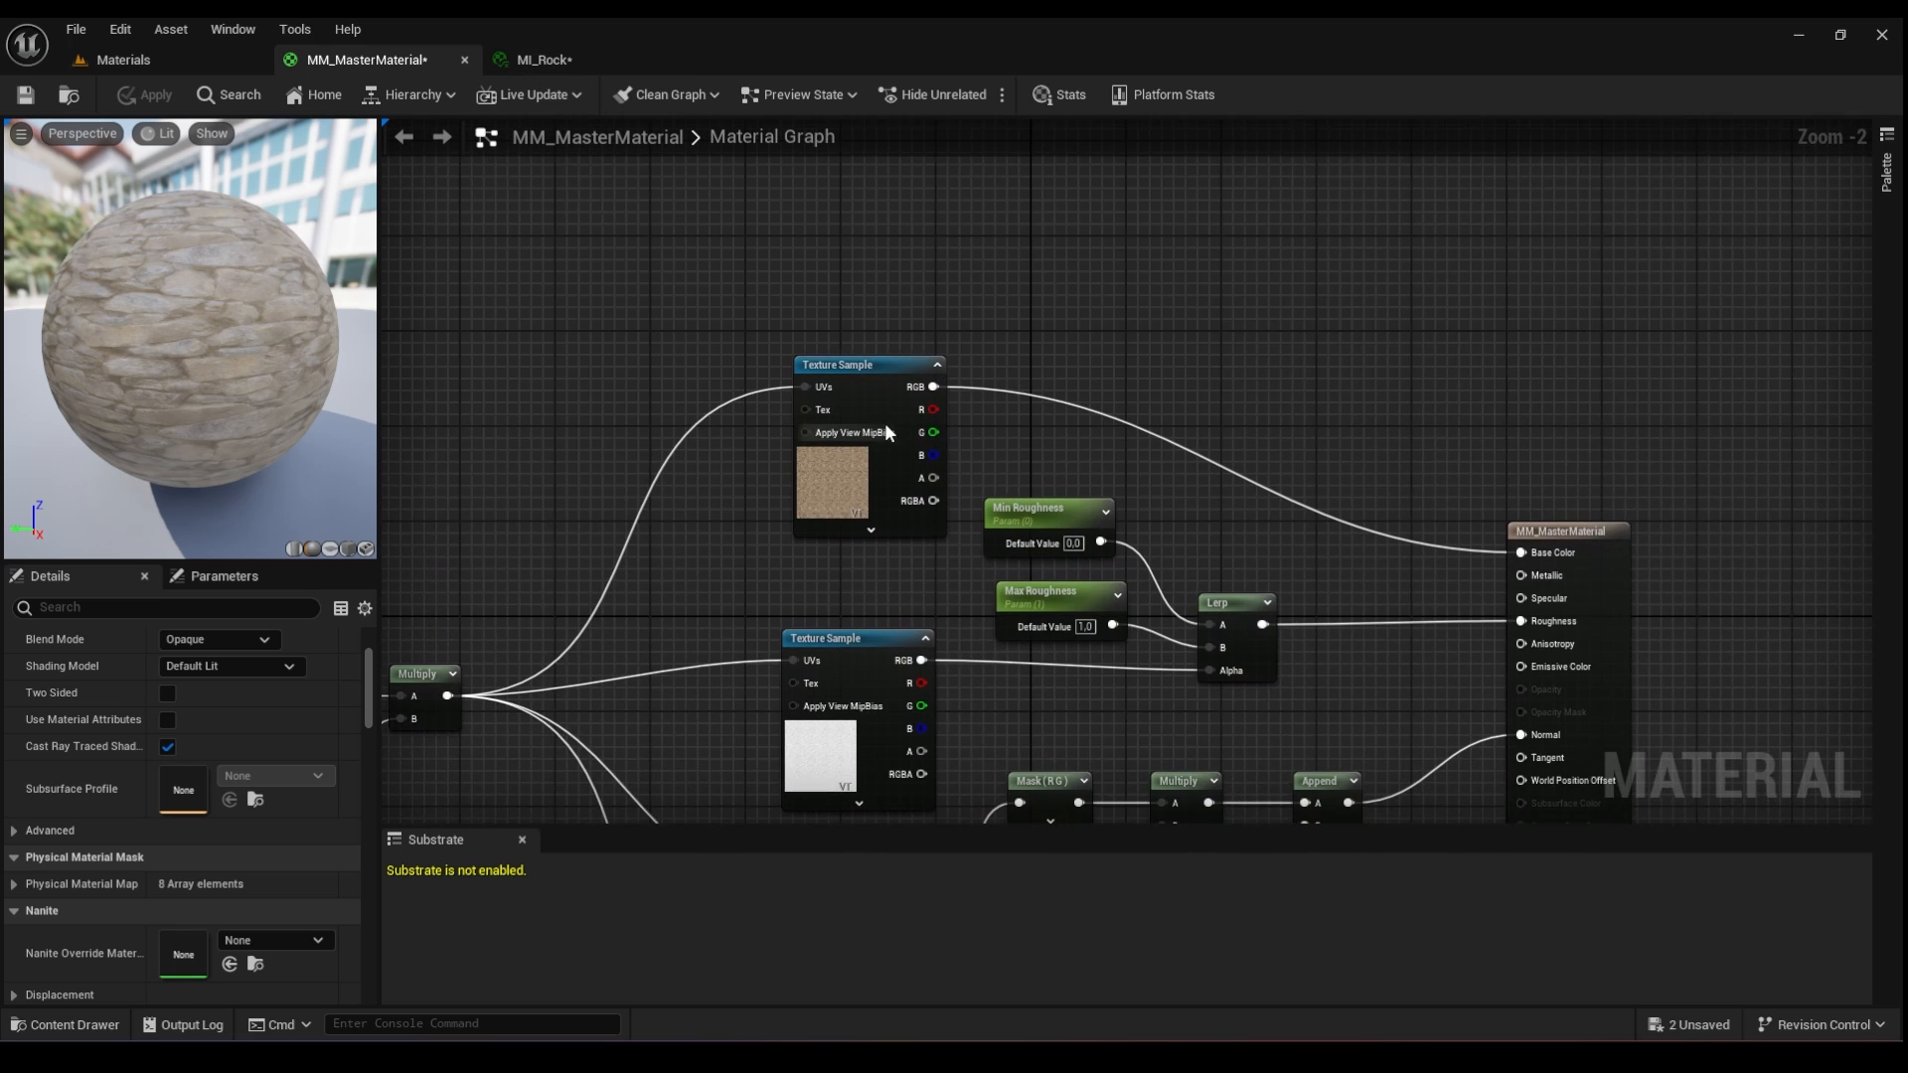
scroll(885, 427, "up", 2)
left_click(847, 396)
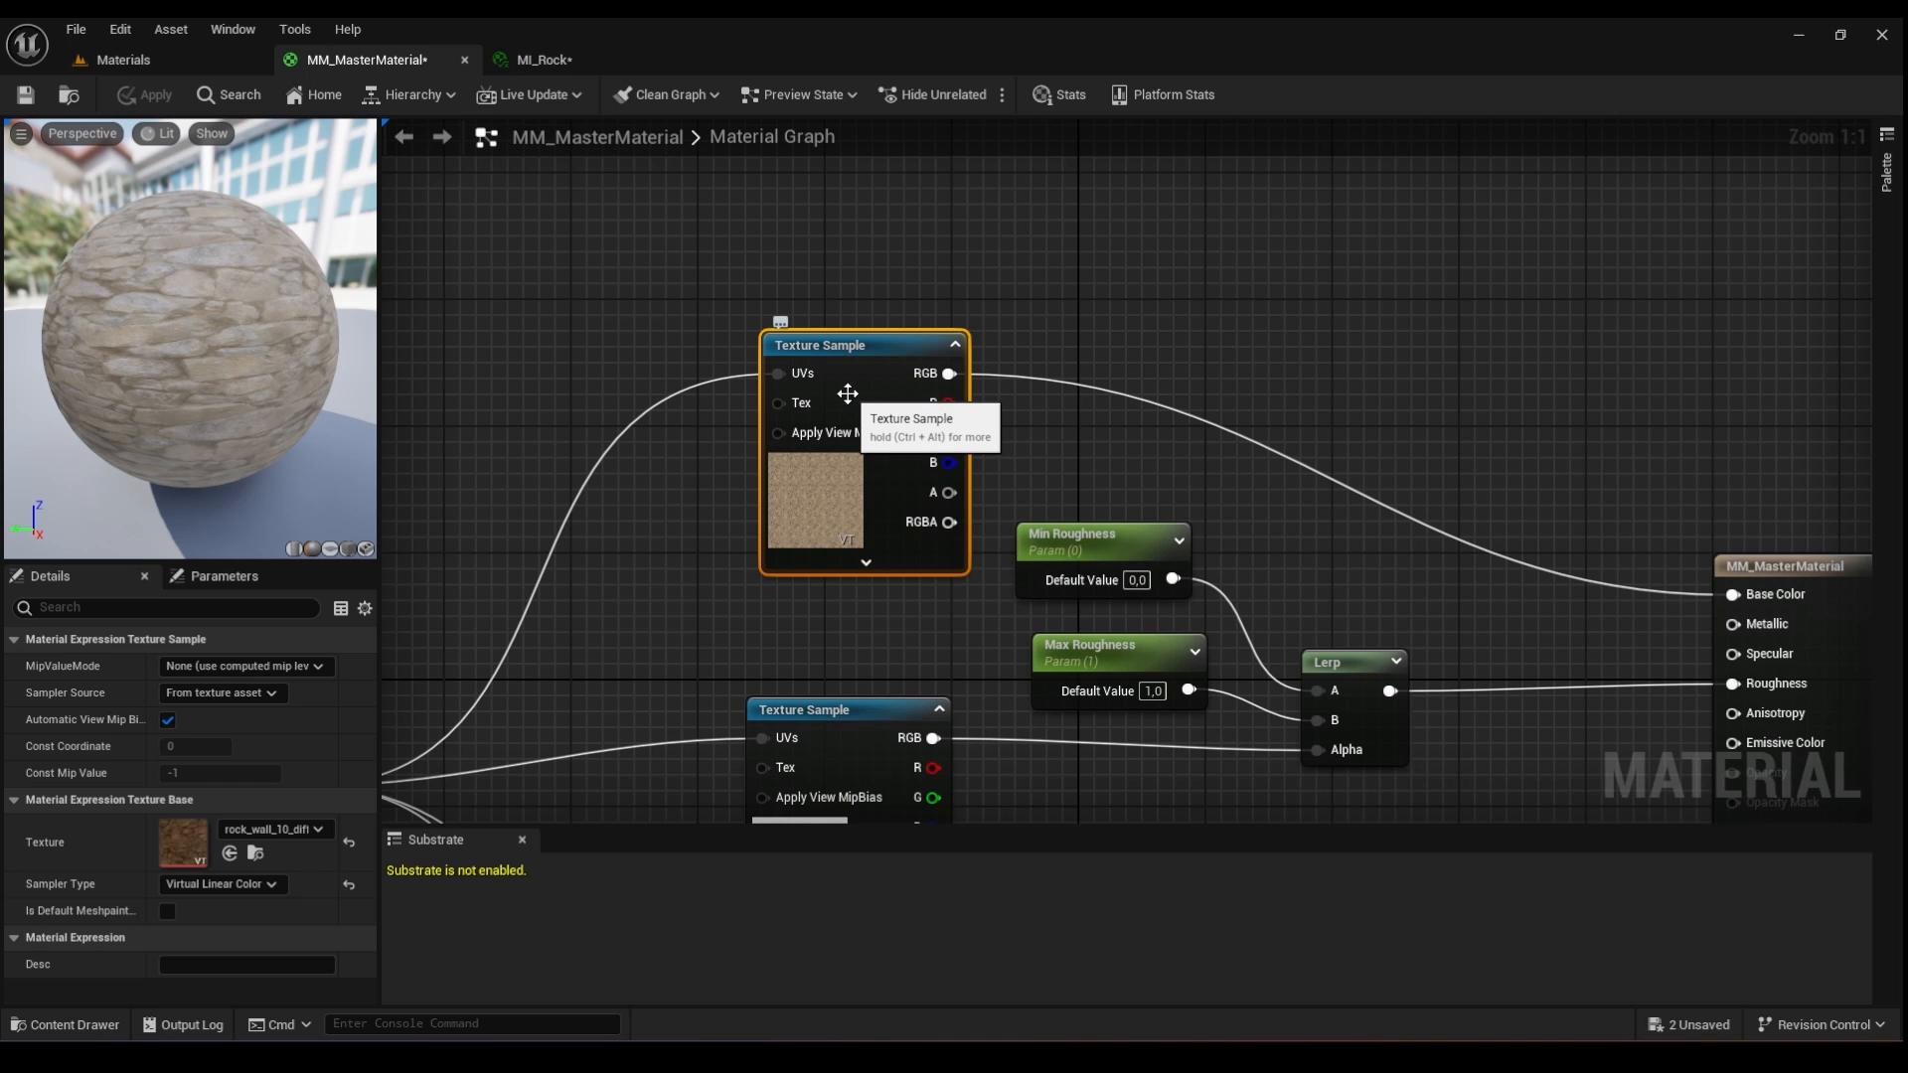
right_click(847, 393)
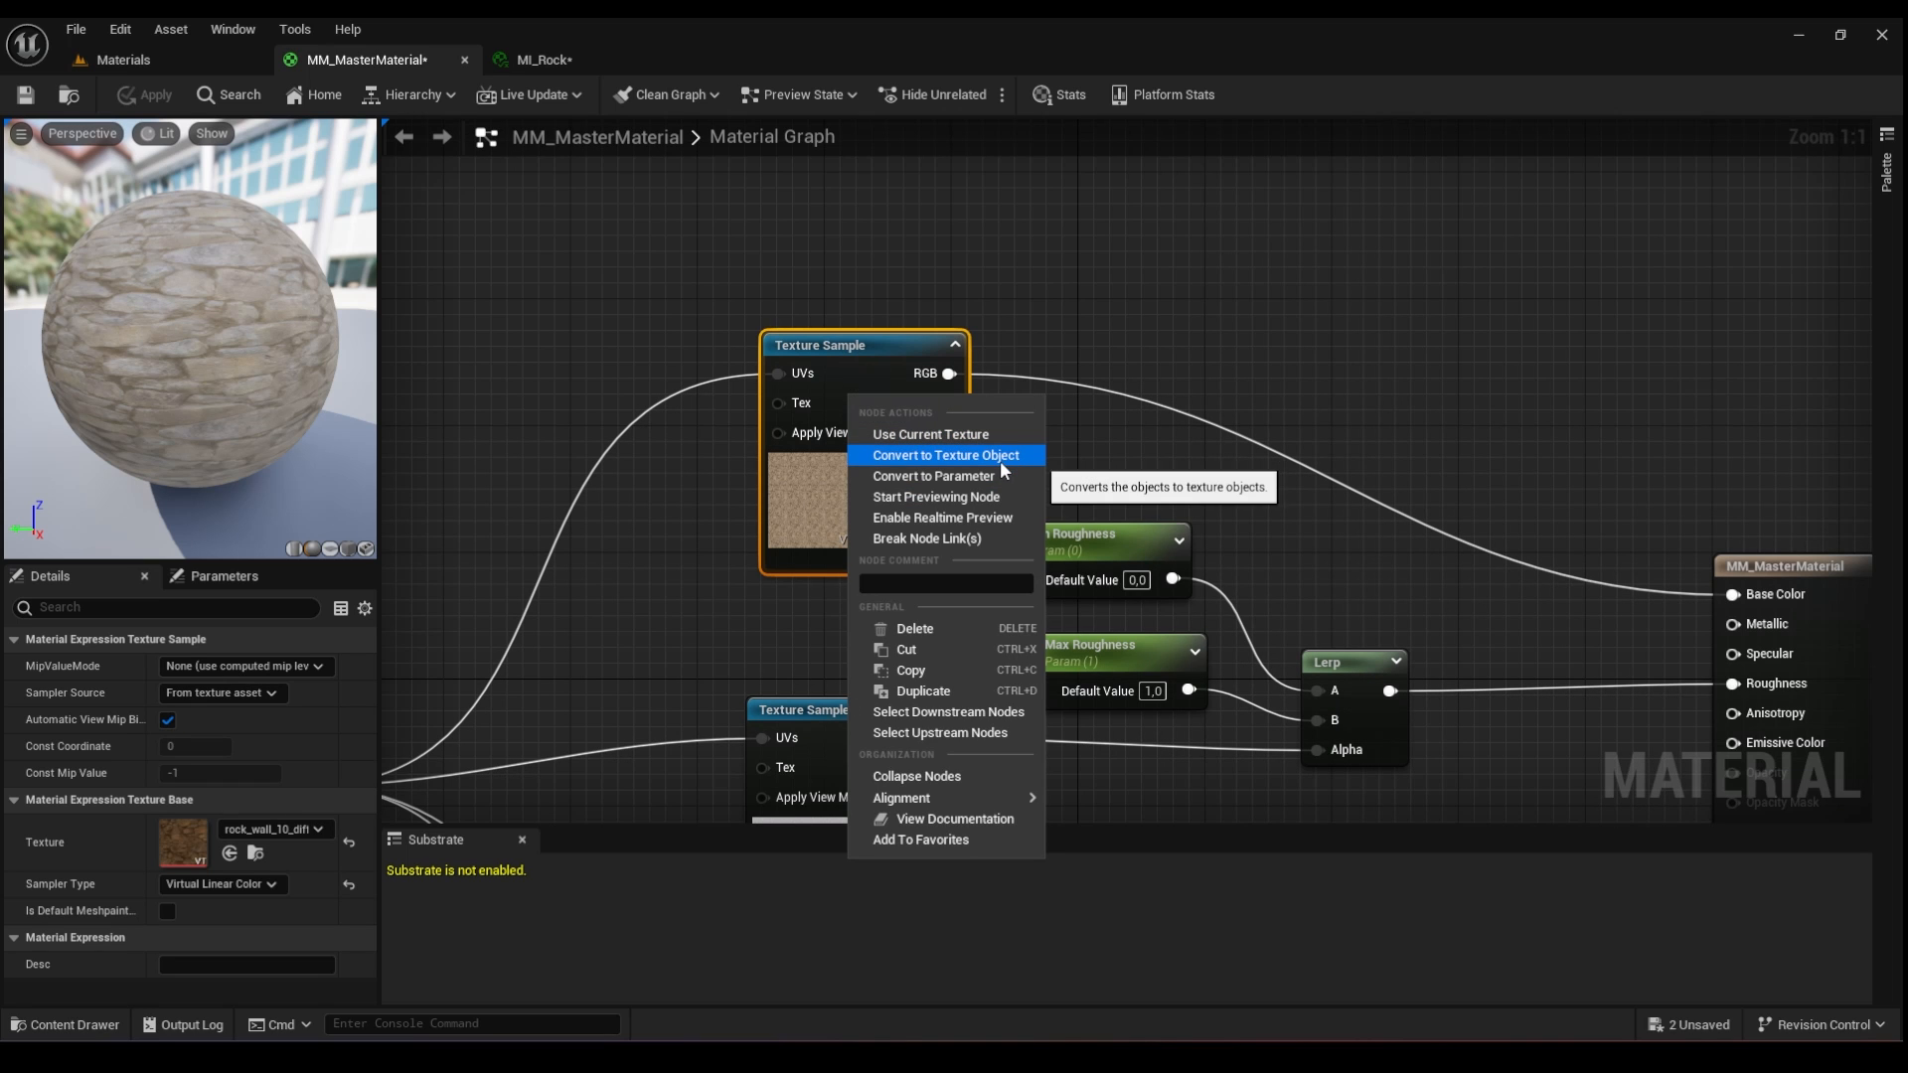
left_click(979, 477)
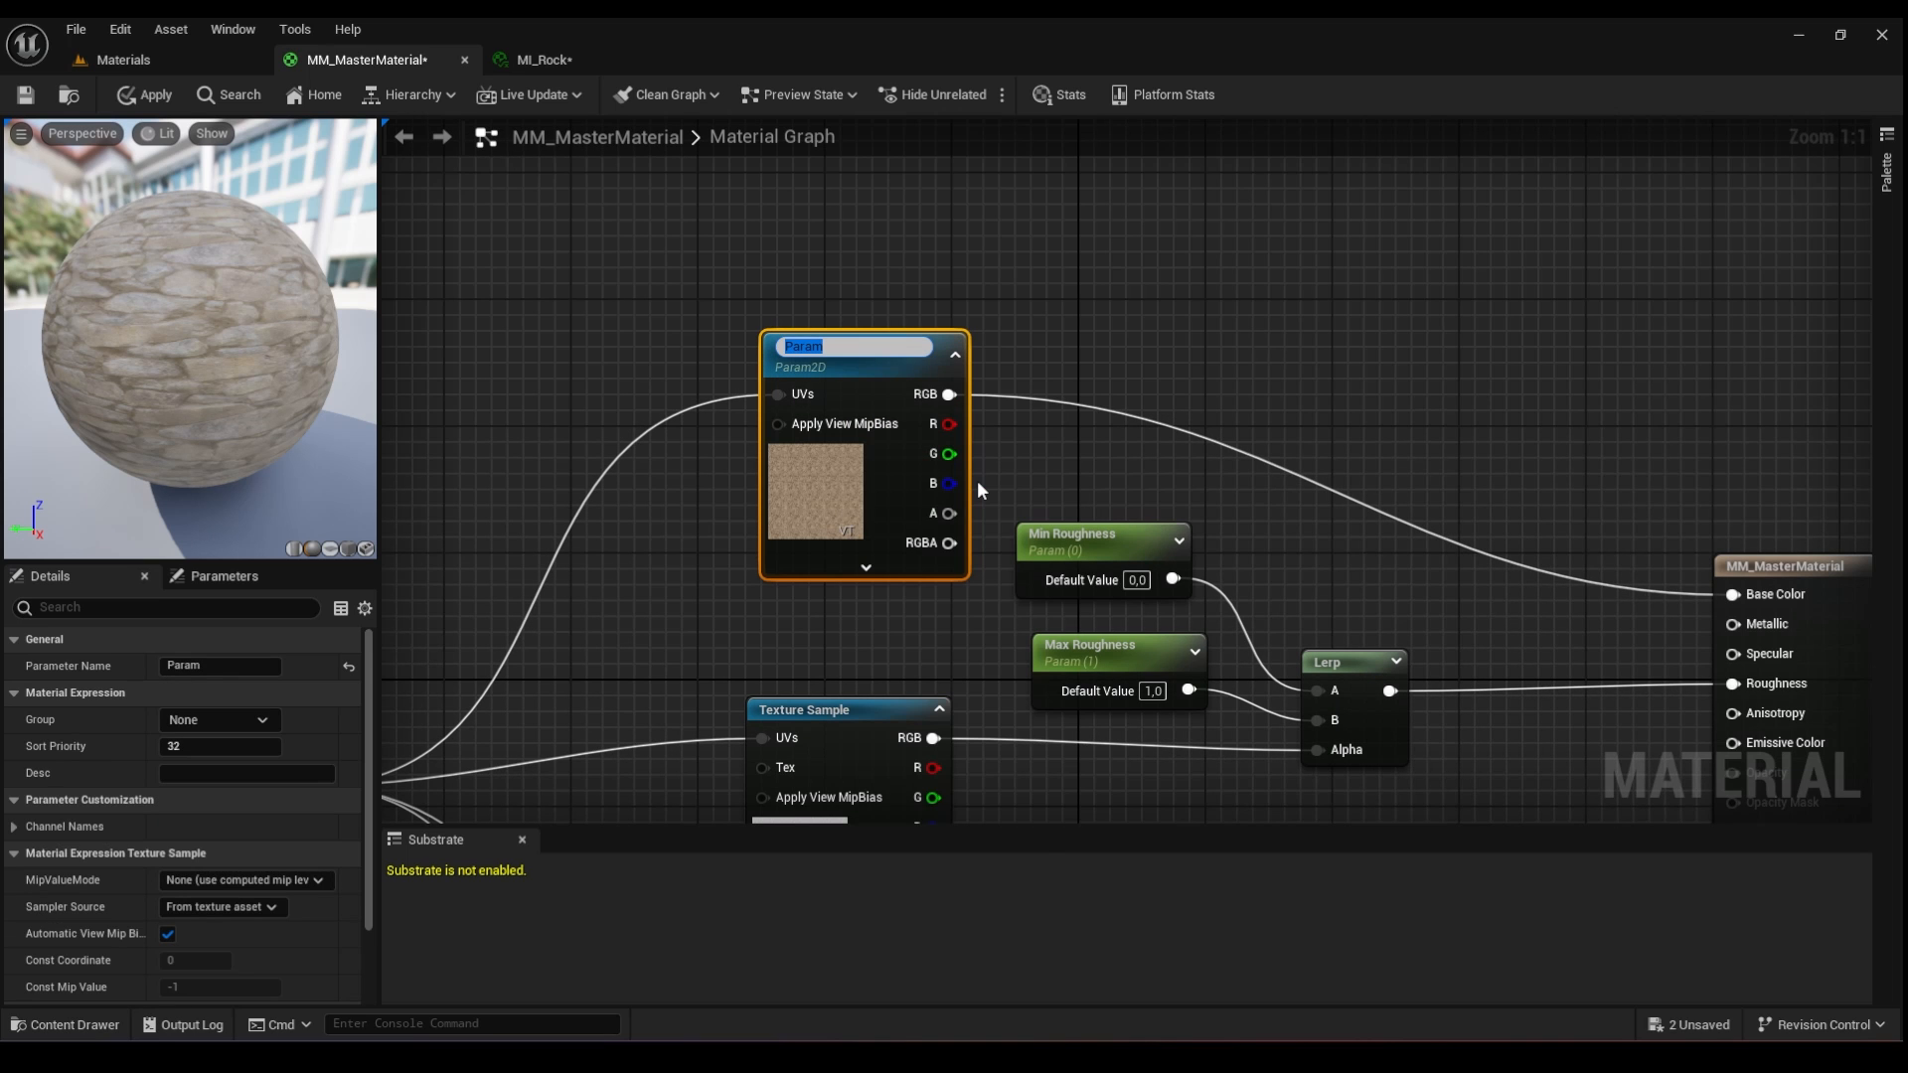
type("Basecolor")
type("Texture")
left_click(950, 274)
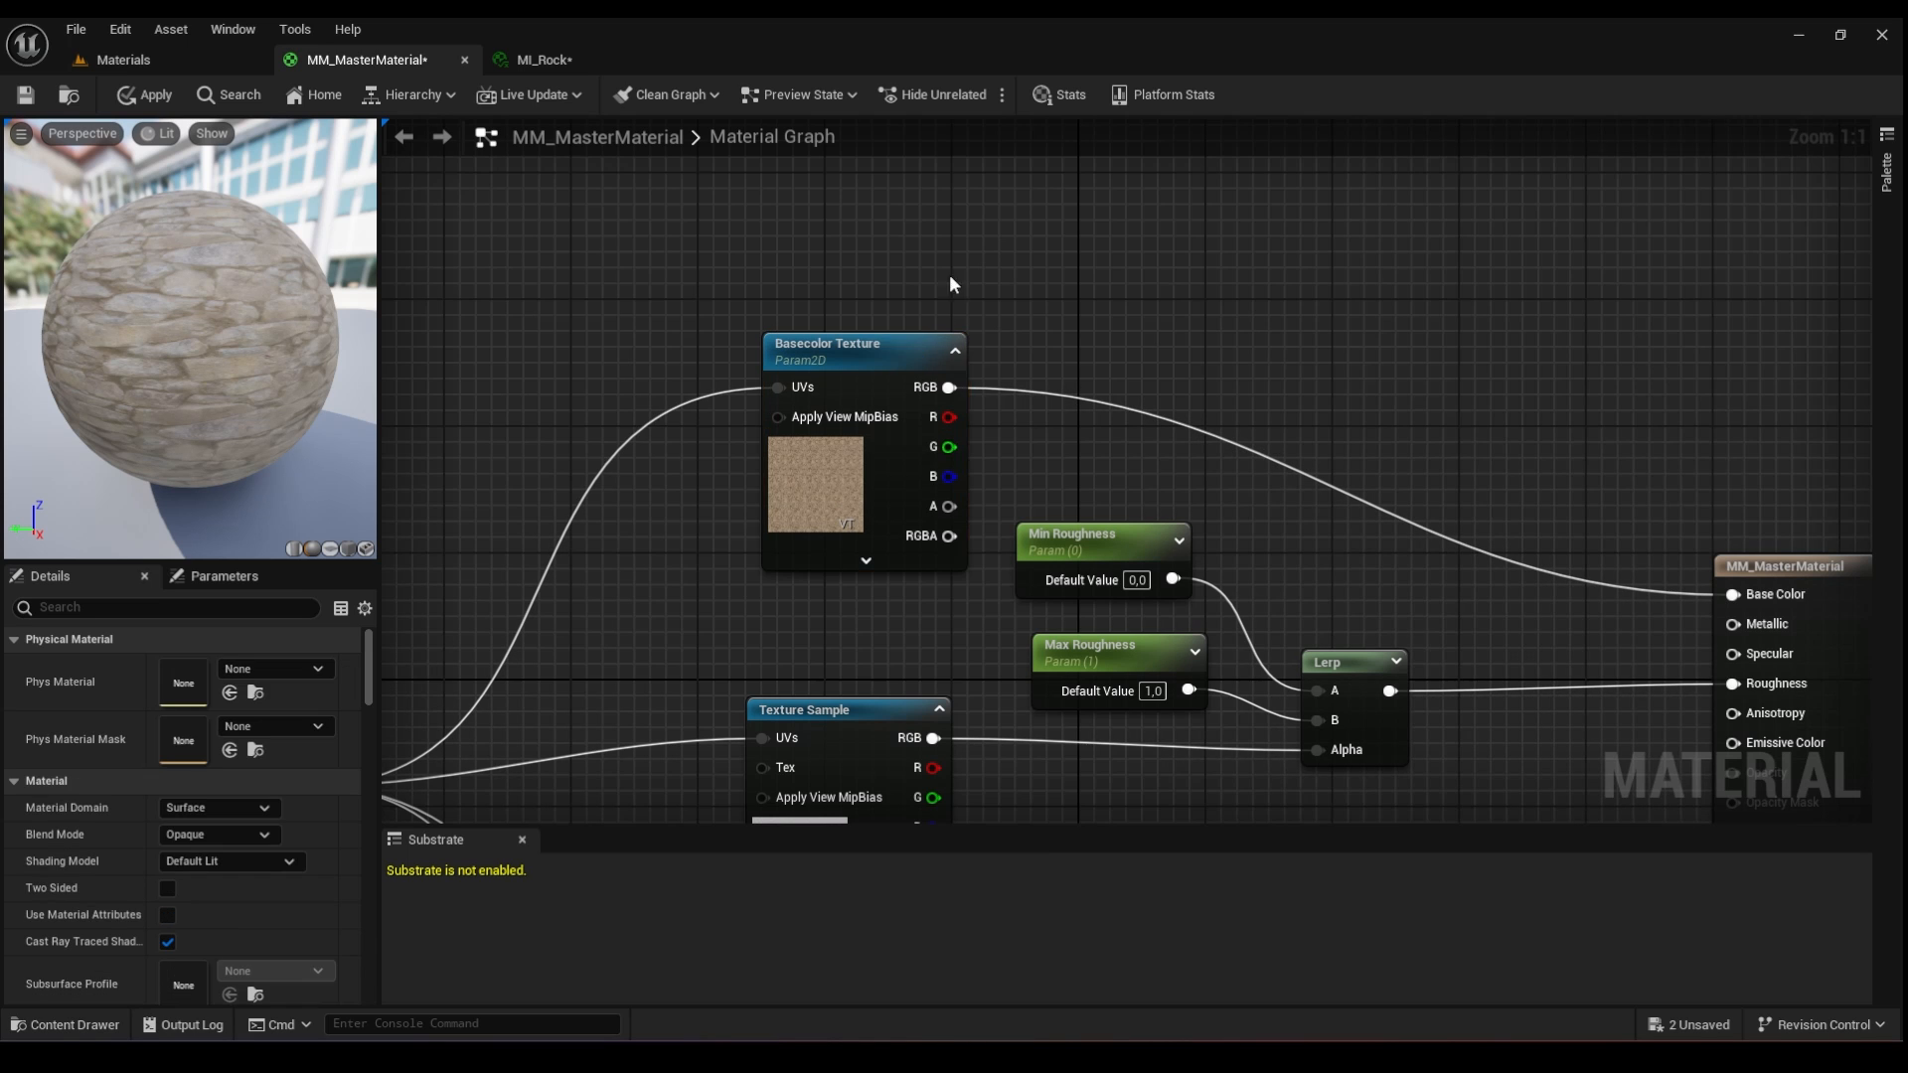
- Assign the WhitePlaceholder texture to the Basecolor Texture parameter
left_click(872, 343)
scroll(237, 857, "down", 2)
scroll(266, 895, "down", 2)
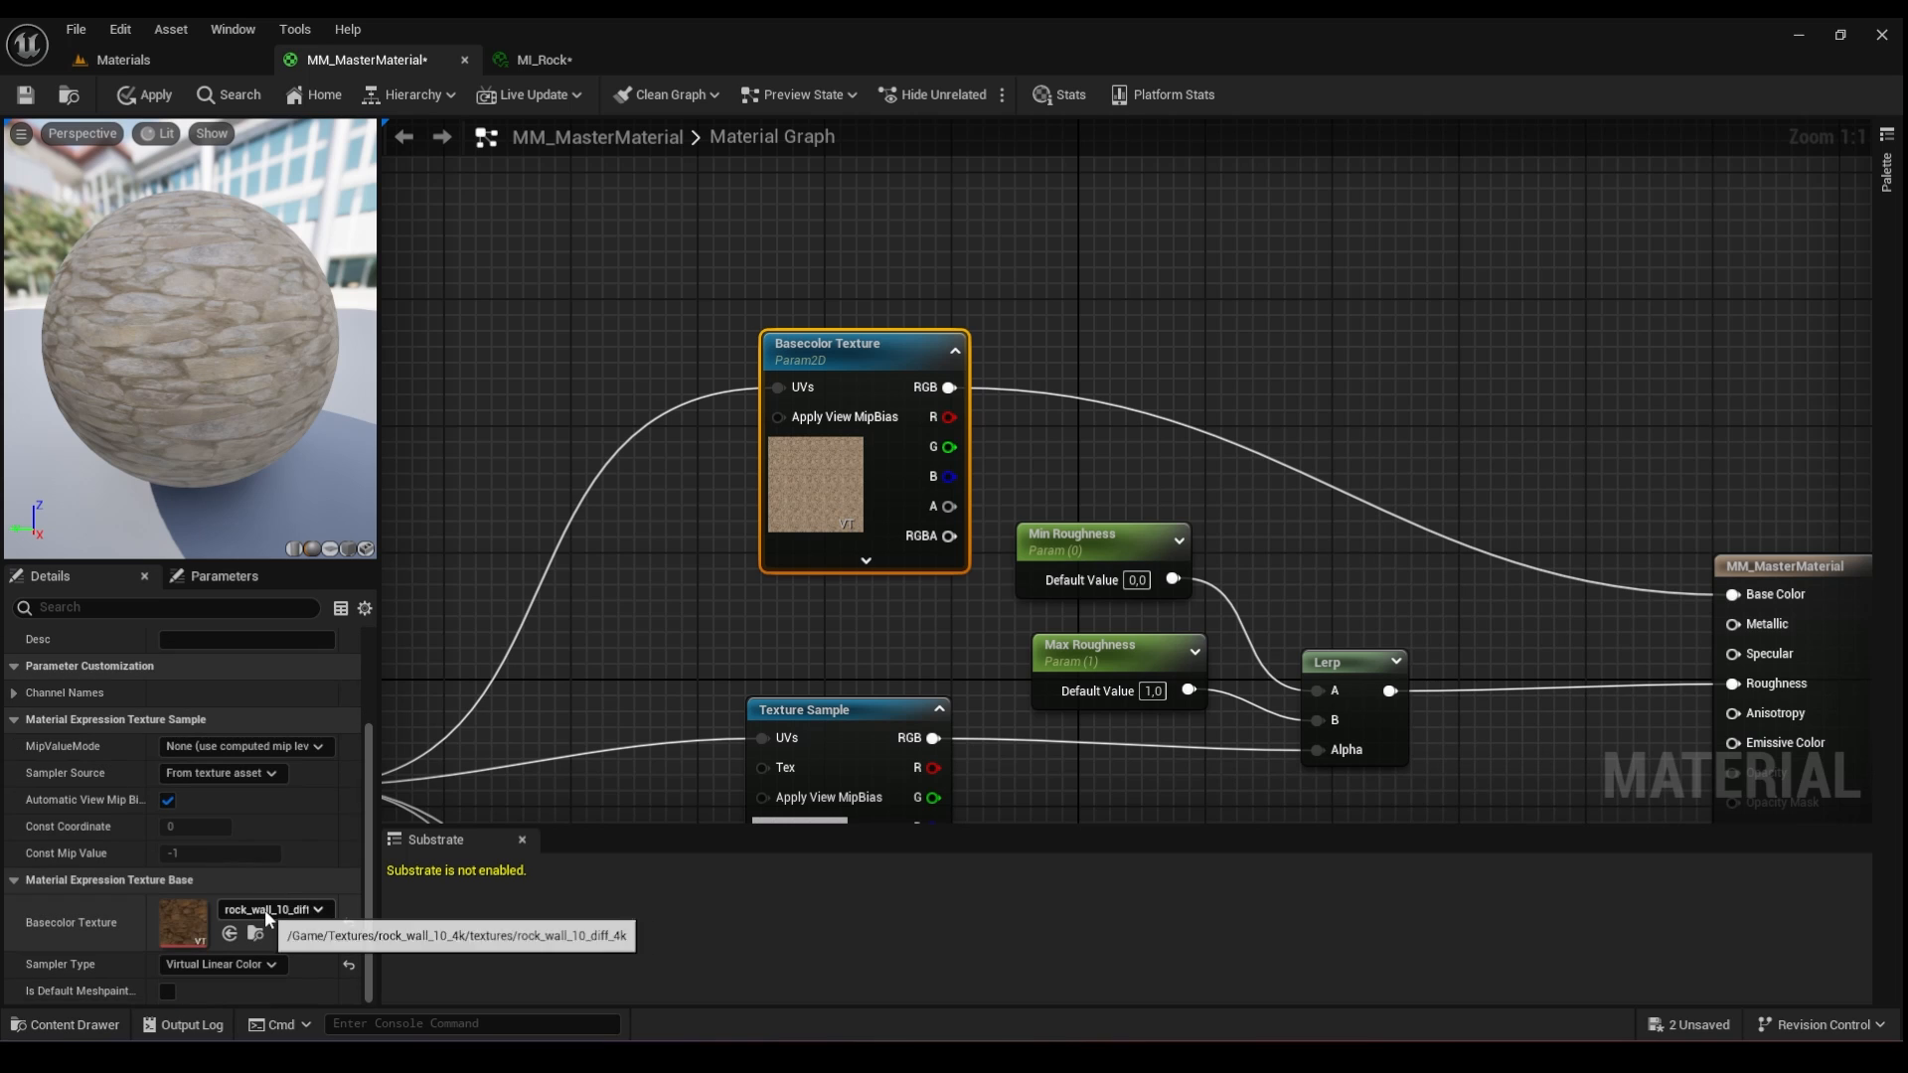
left_click(264, 909)
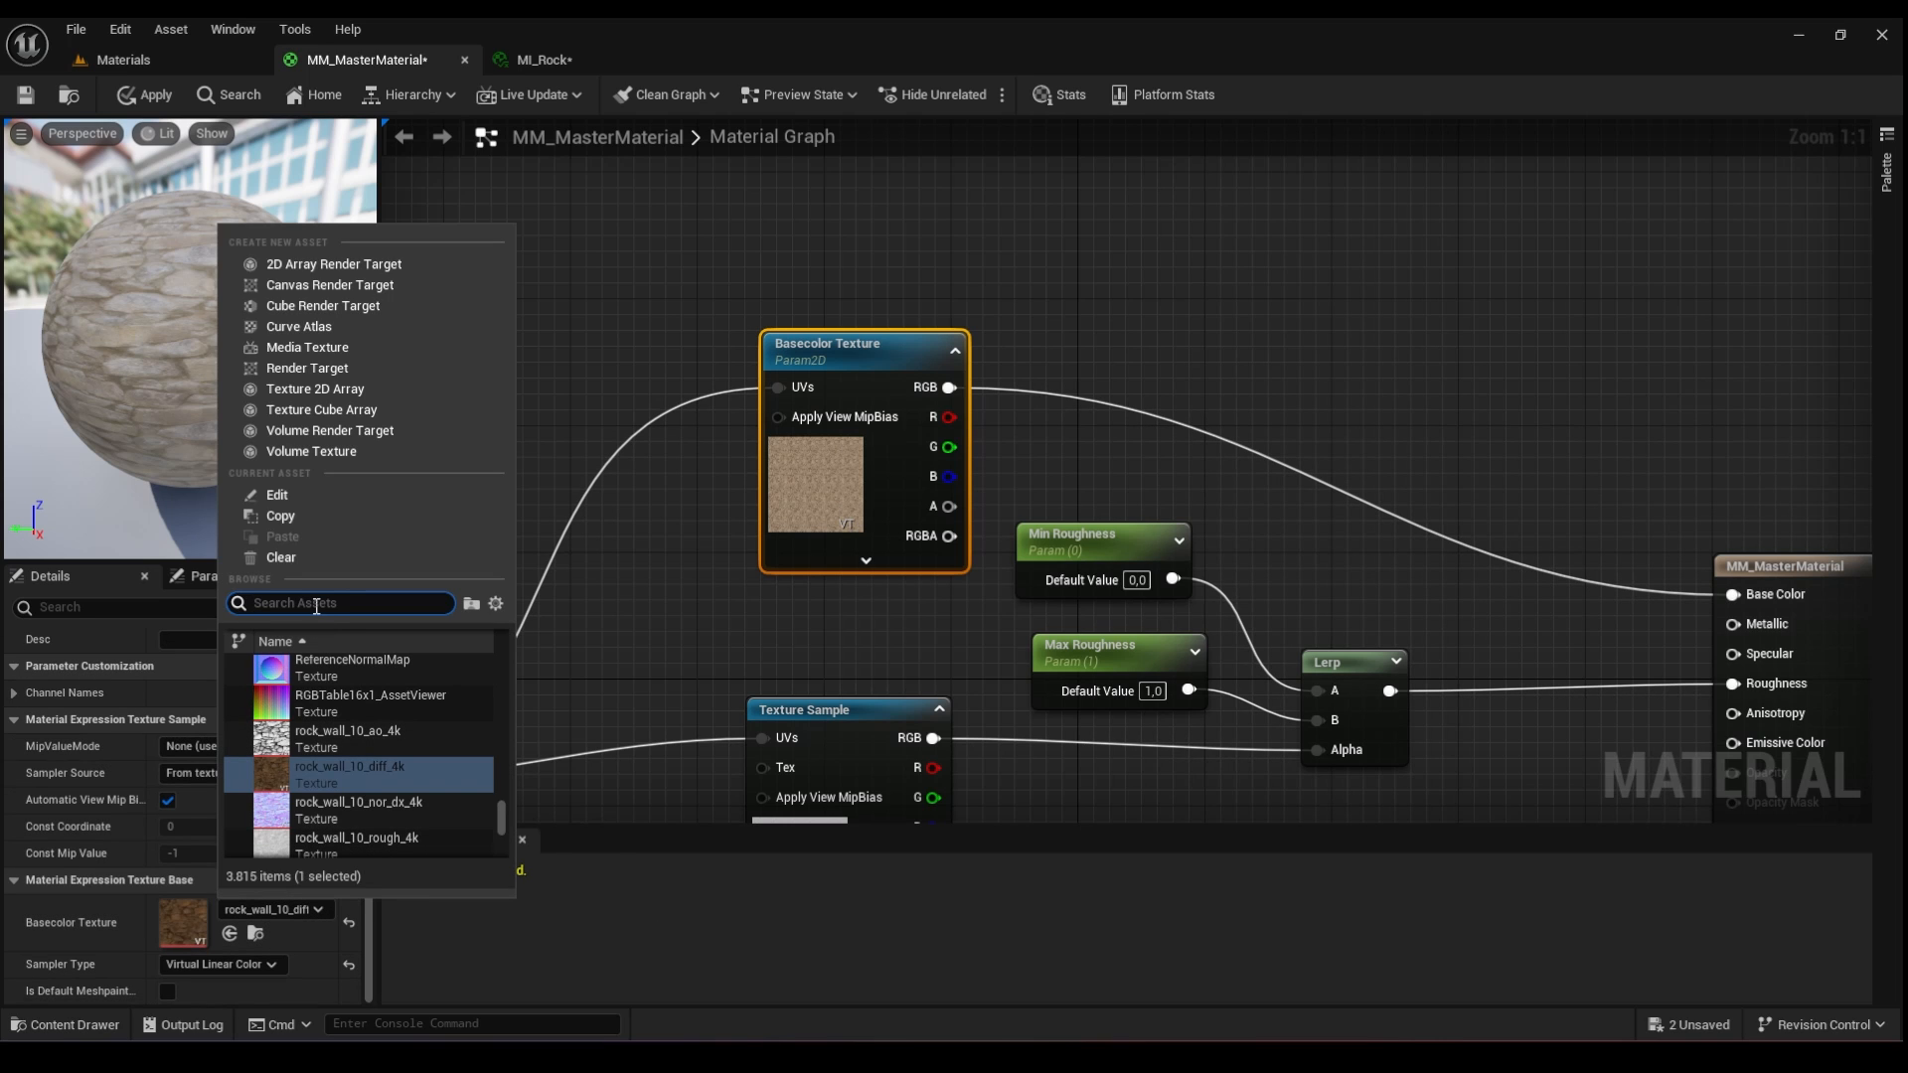
type("placeholder")
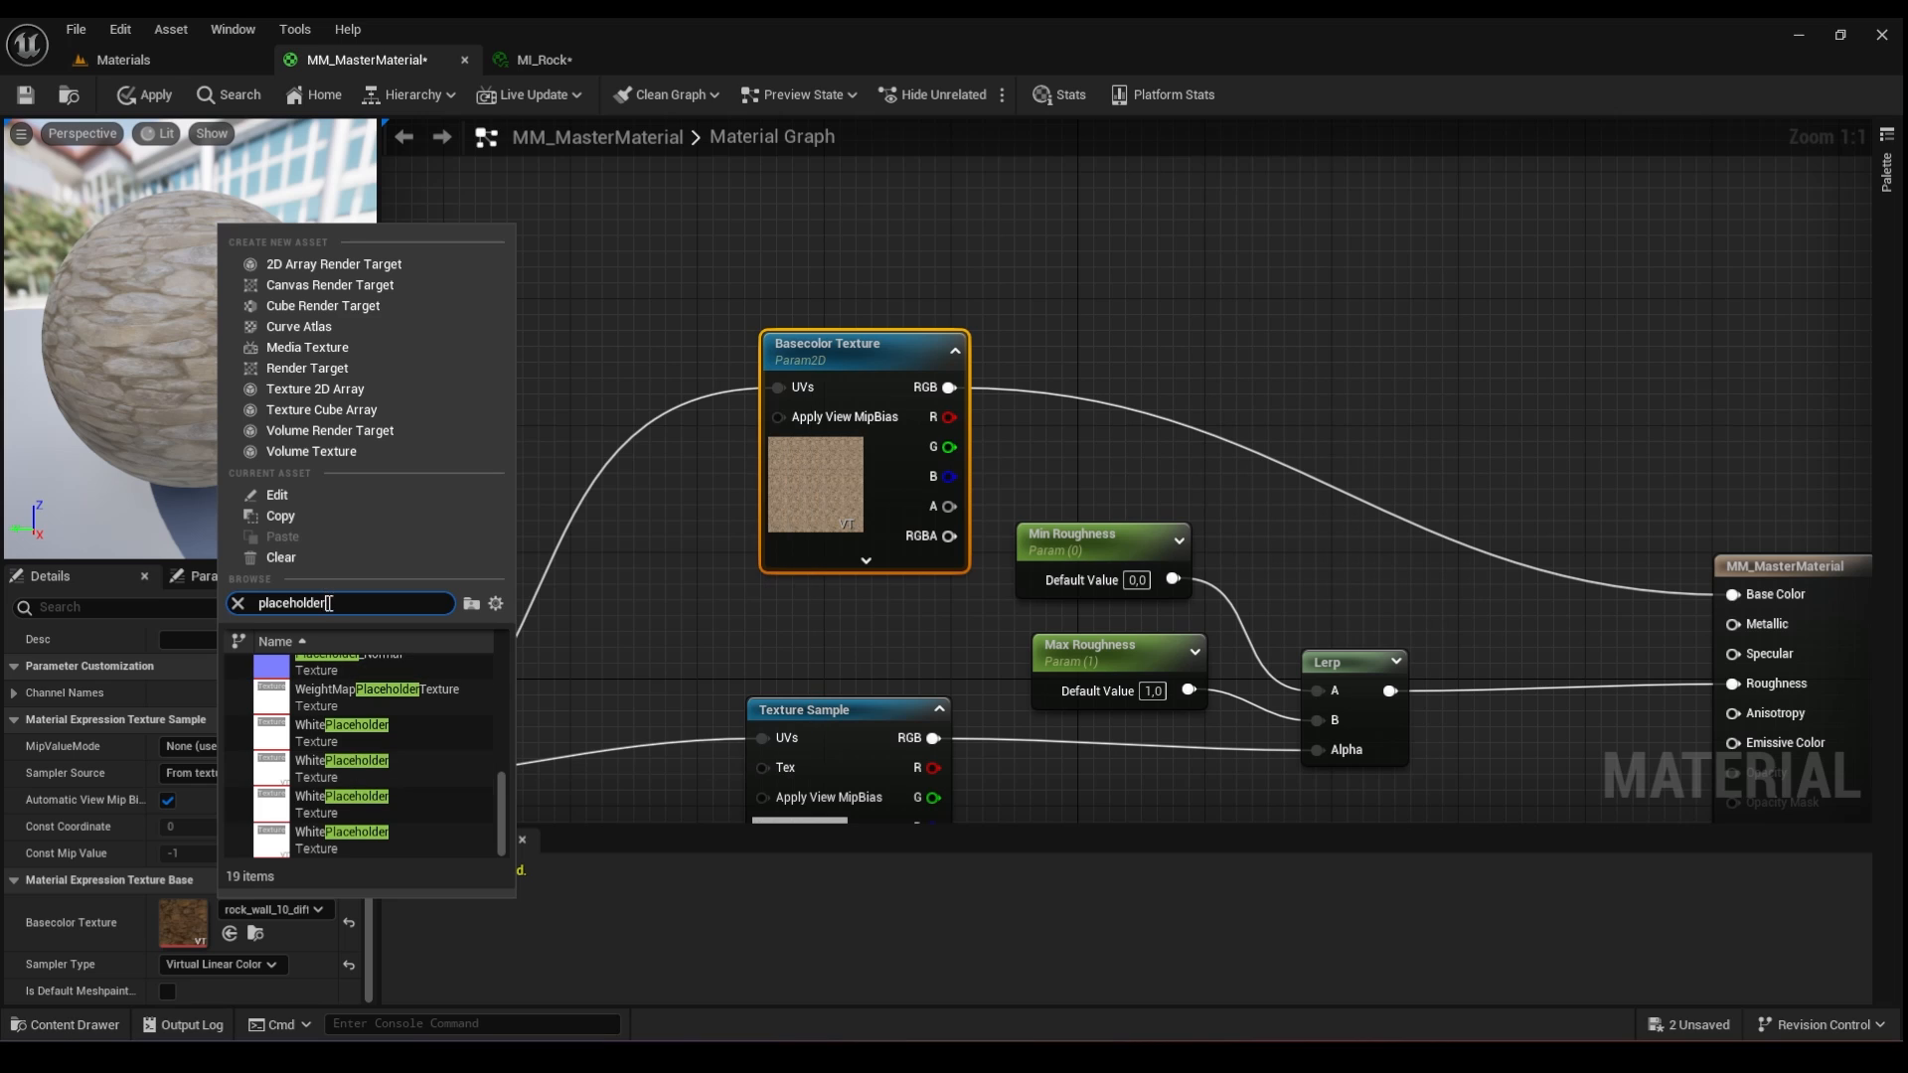
left_click(237, 604)
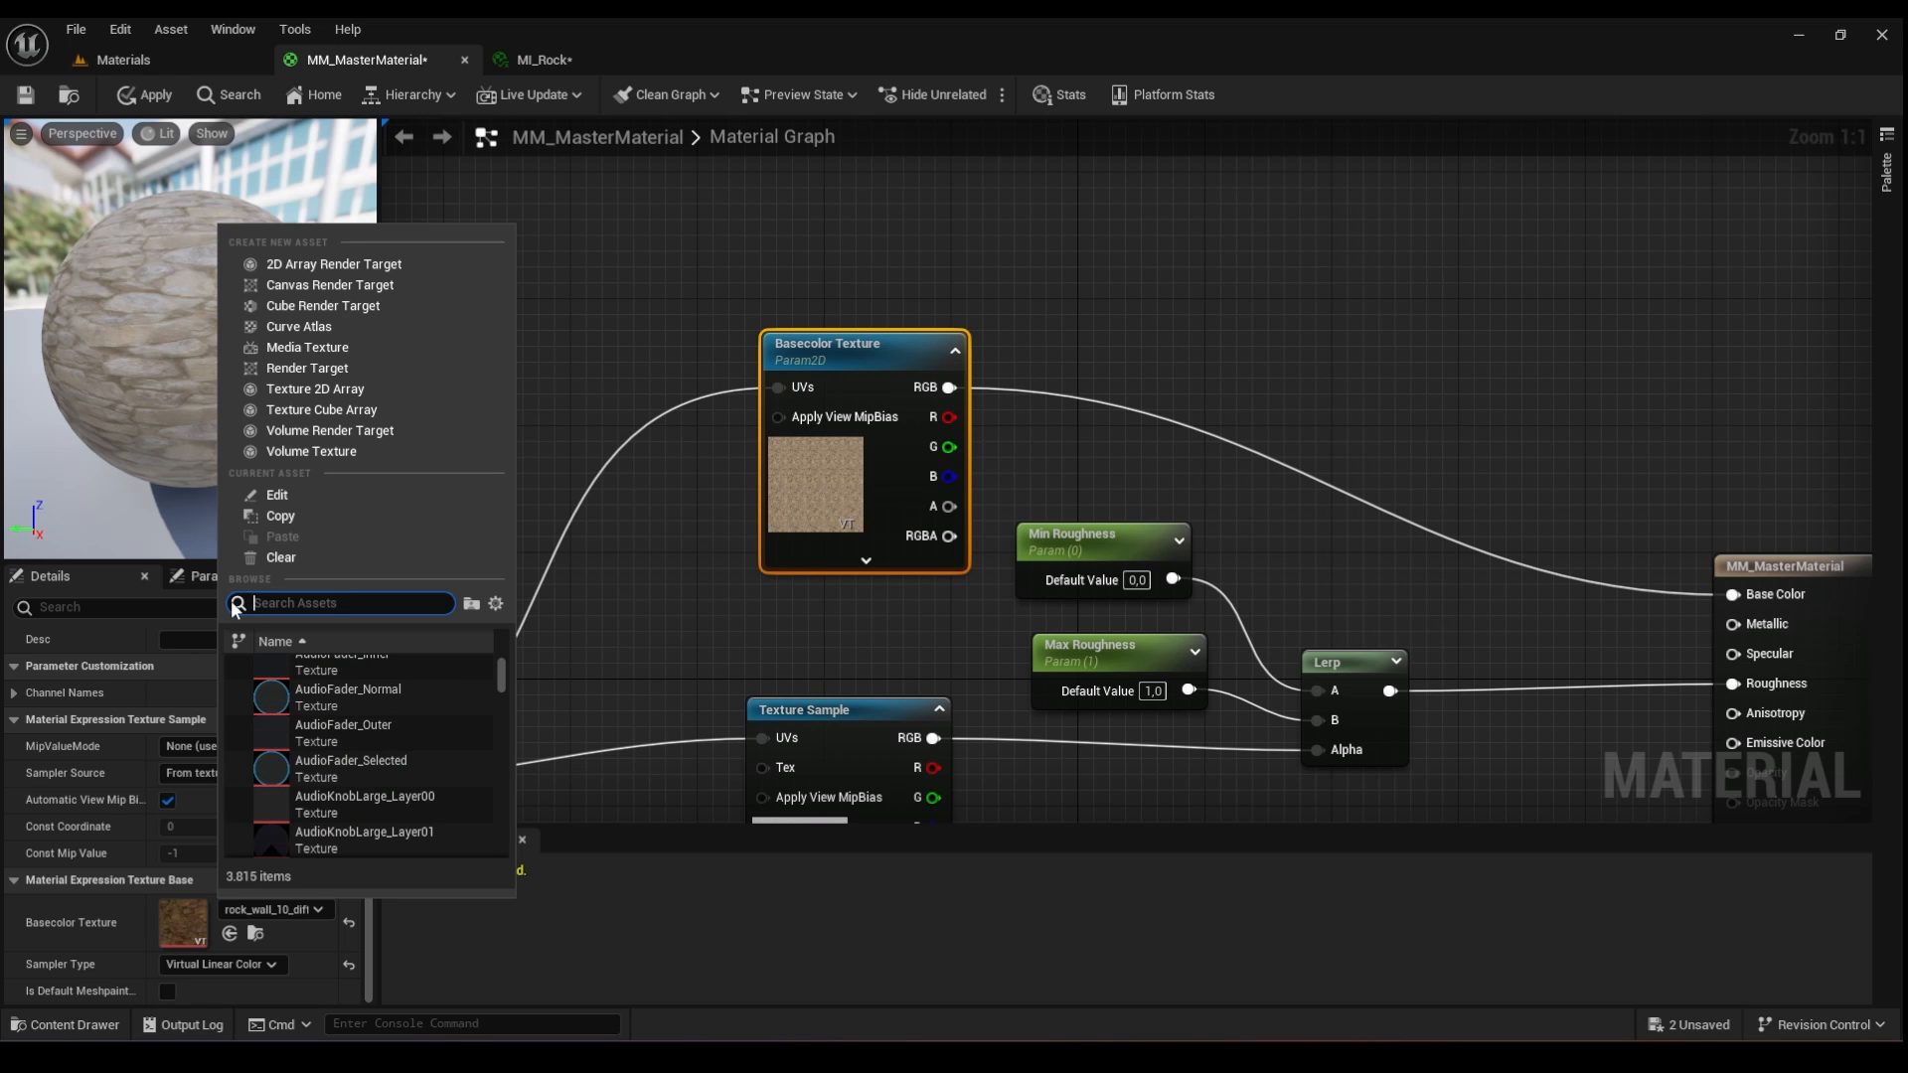
type("whiteplacehol")
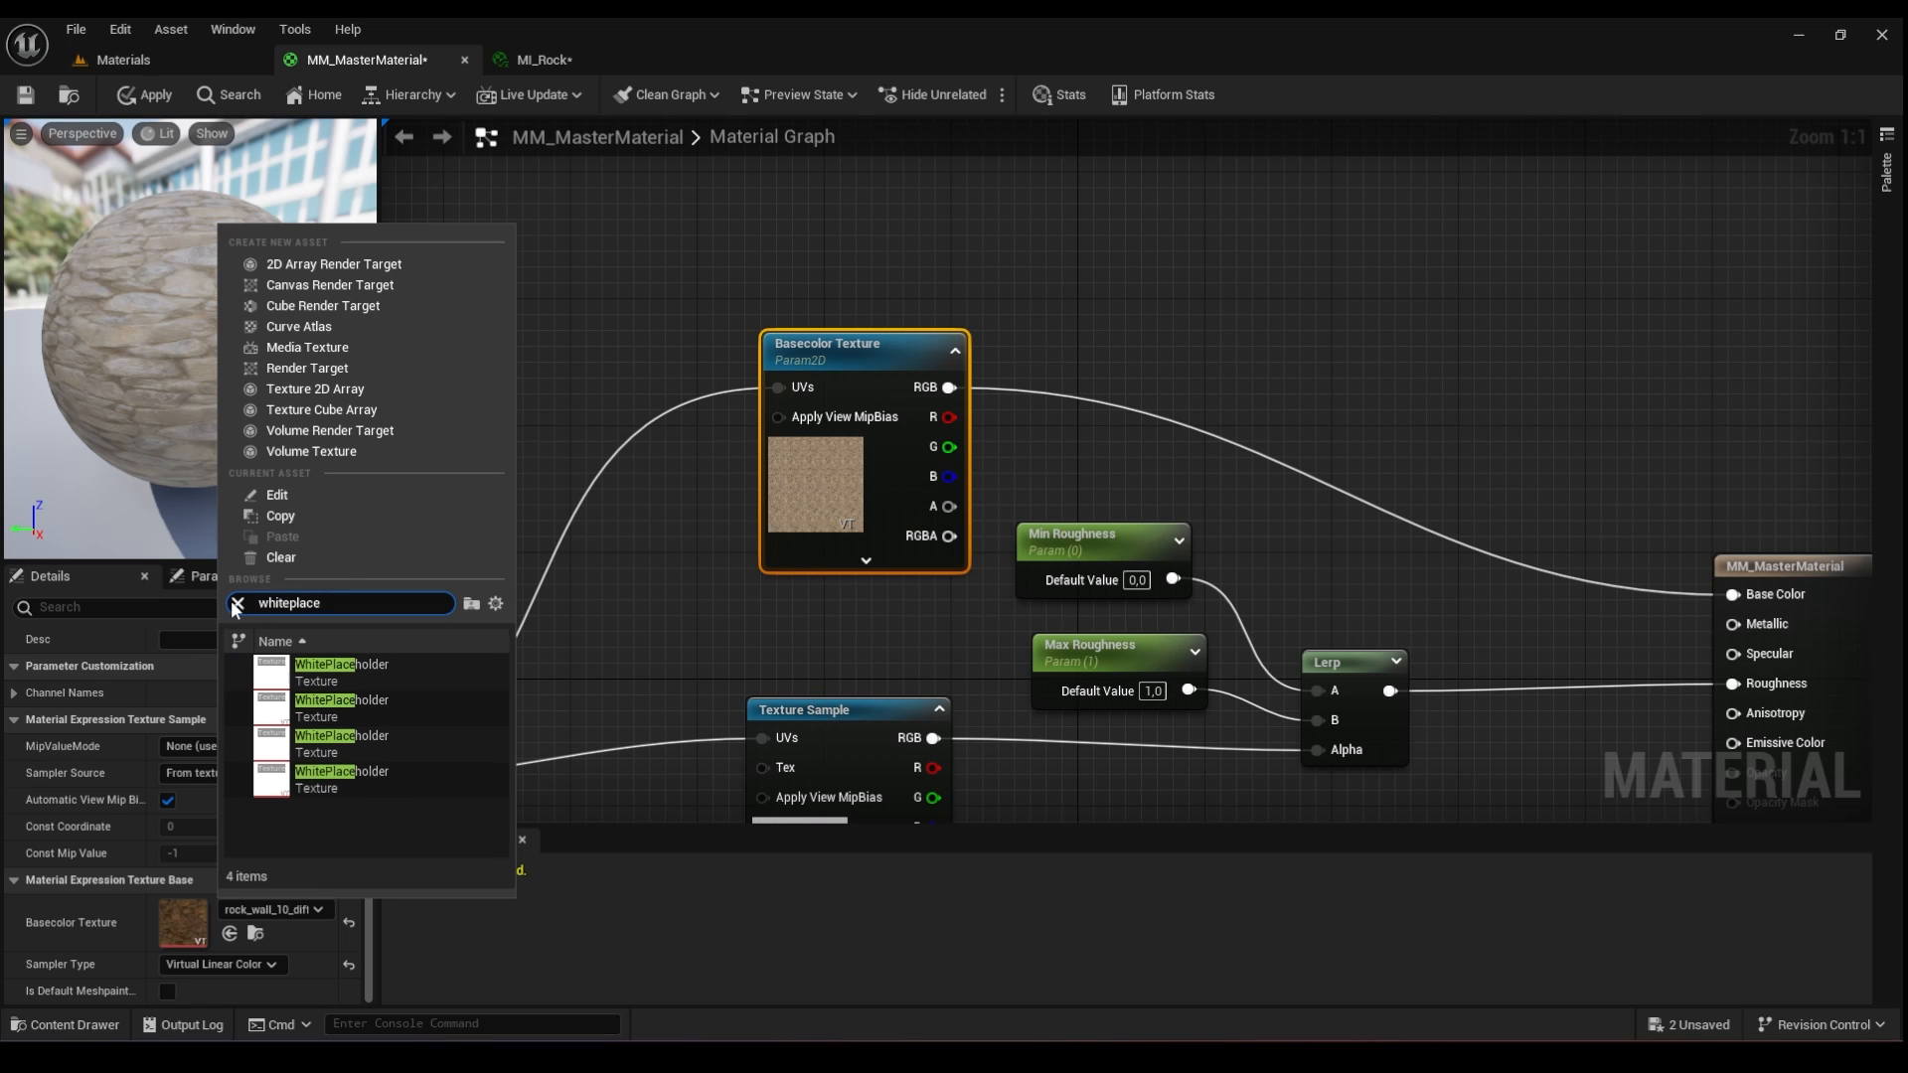
left_click(338, 708)
- Convert the Texture Sample feeding the roughness Lerp's Alpha into a parameter named Roughness Texture
right_click_drag(720, 613, 731, 369)
right_click_drag(723, 518, 747, 427)
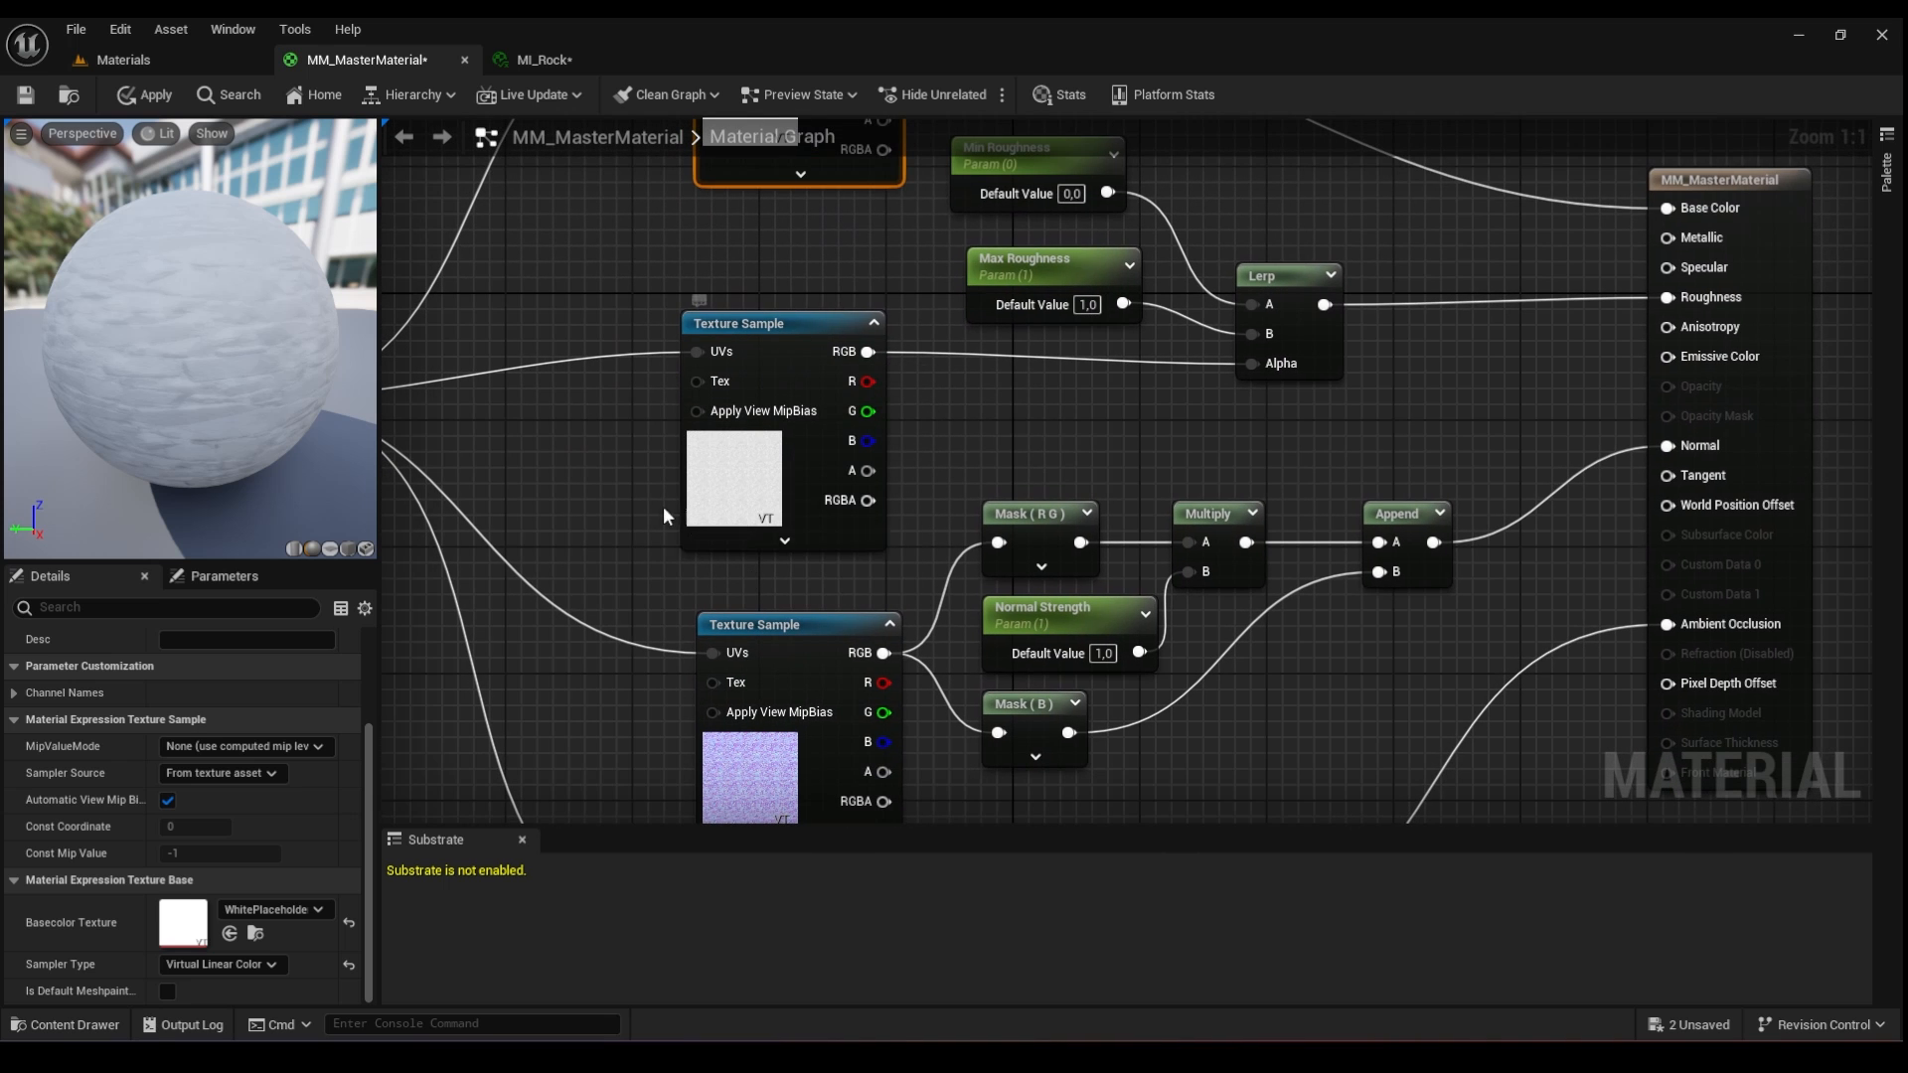
right_click_drag(664, 504, 756, 455)
scroll(705, 477, "down", 2)
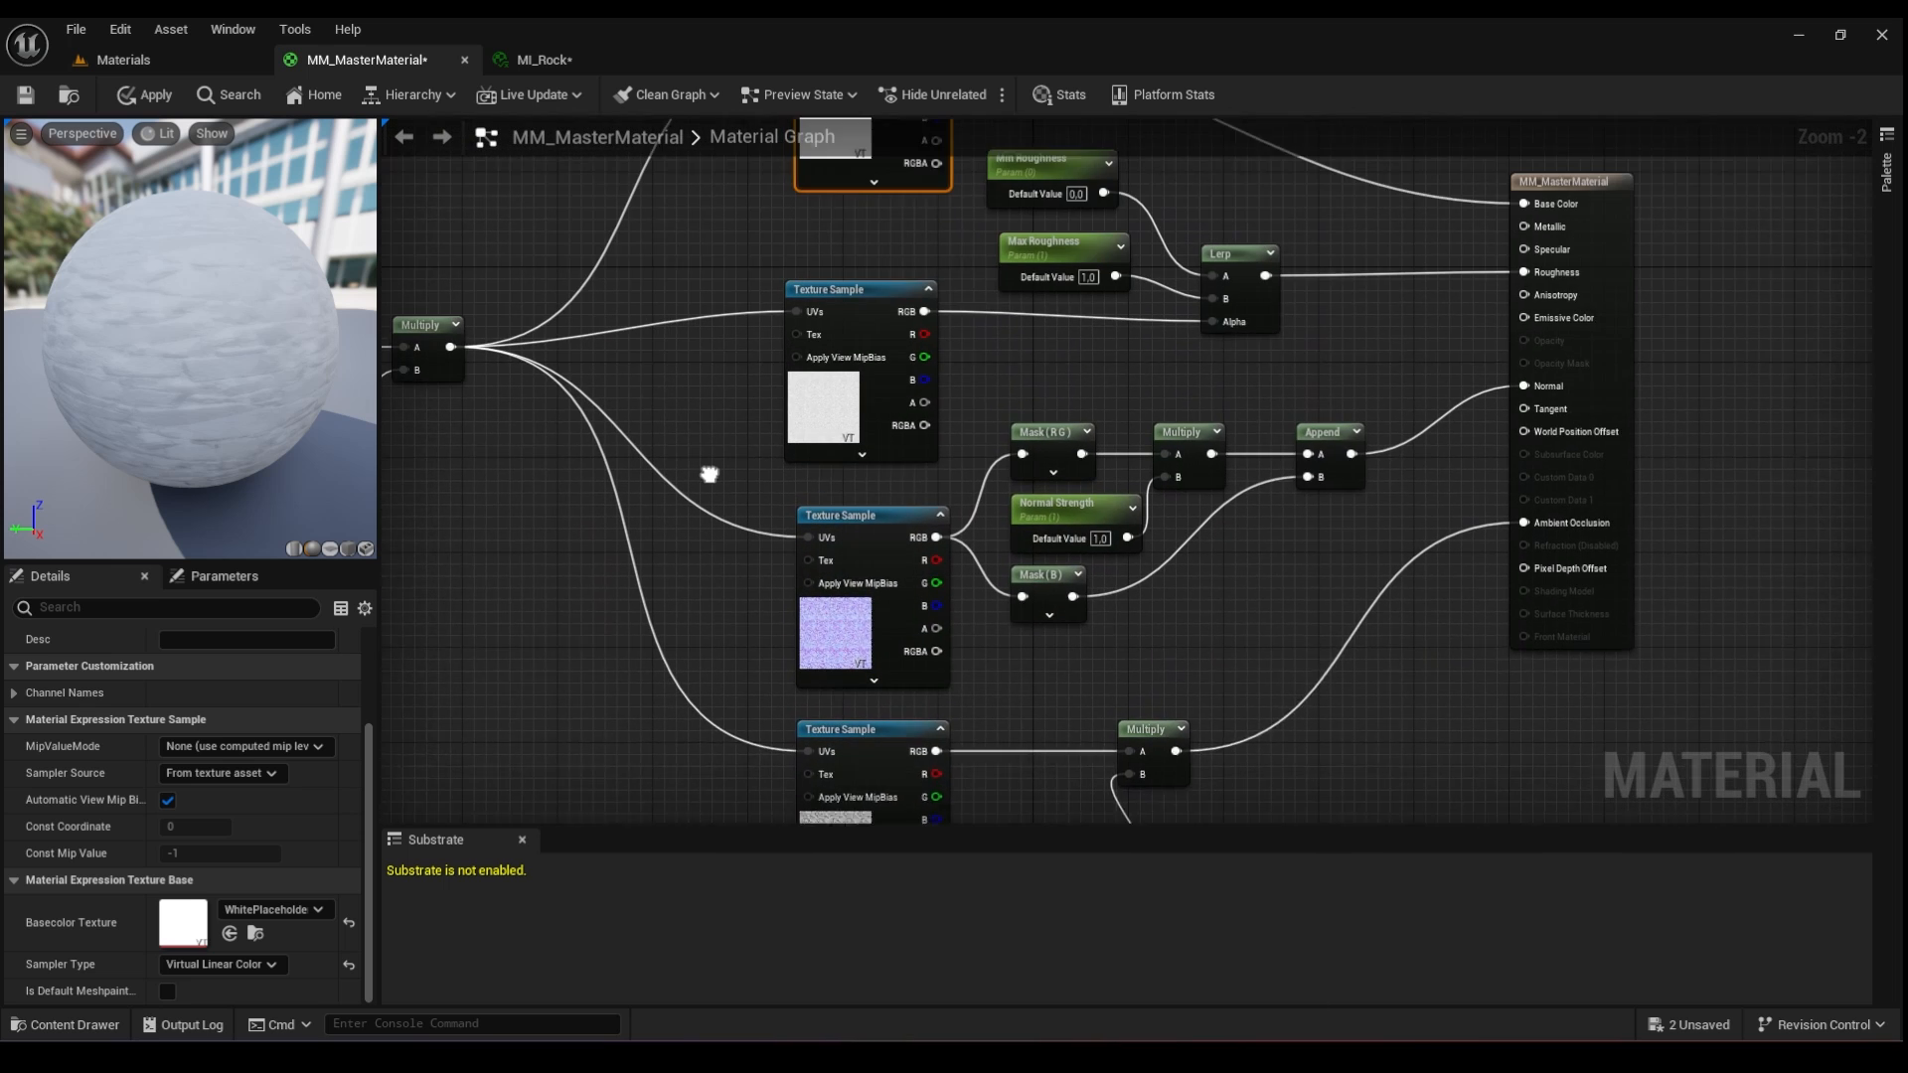
scroll(861, 328, "up", 2)
left_click(861, 328)
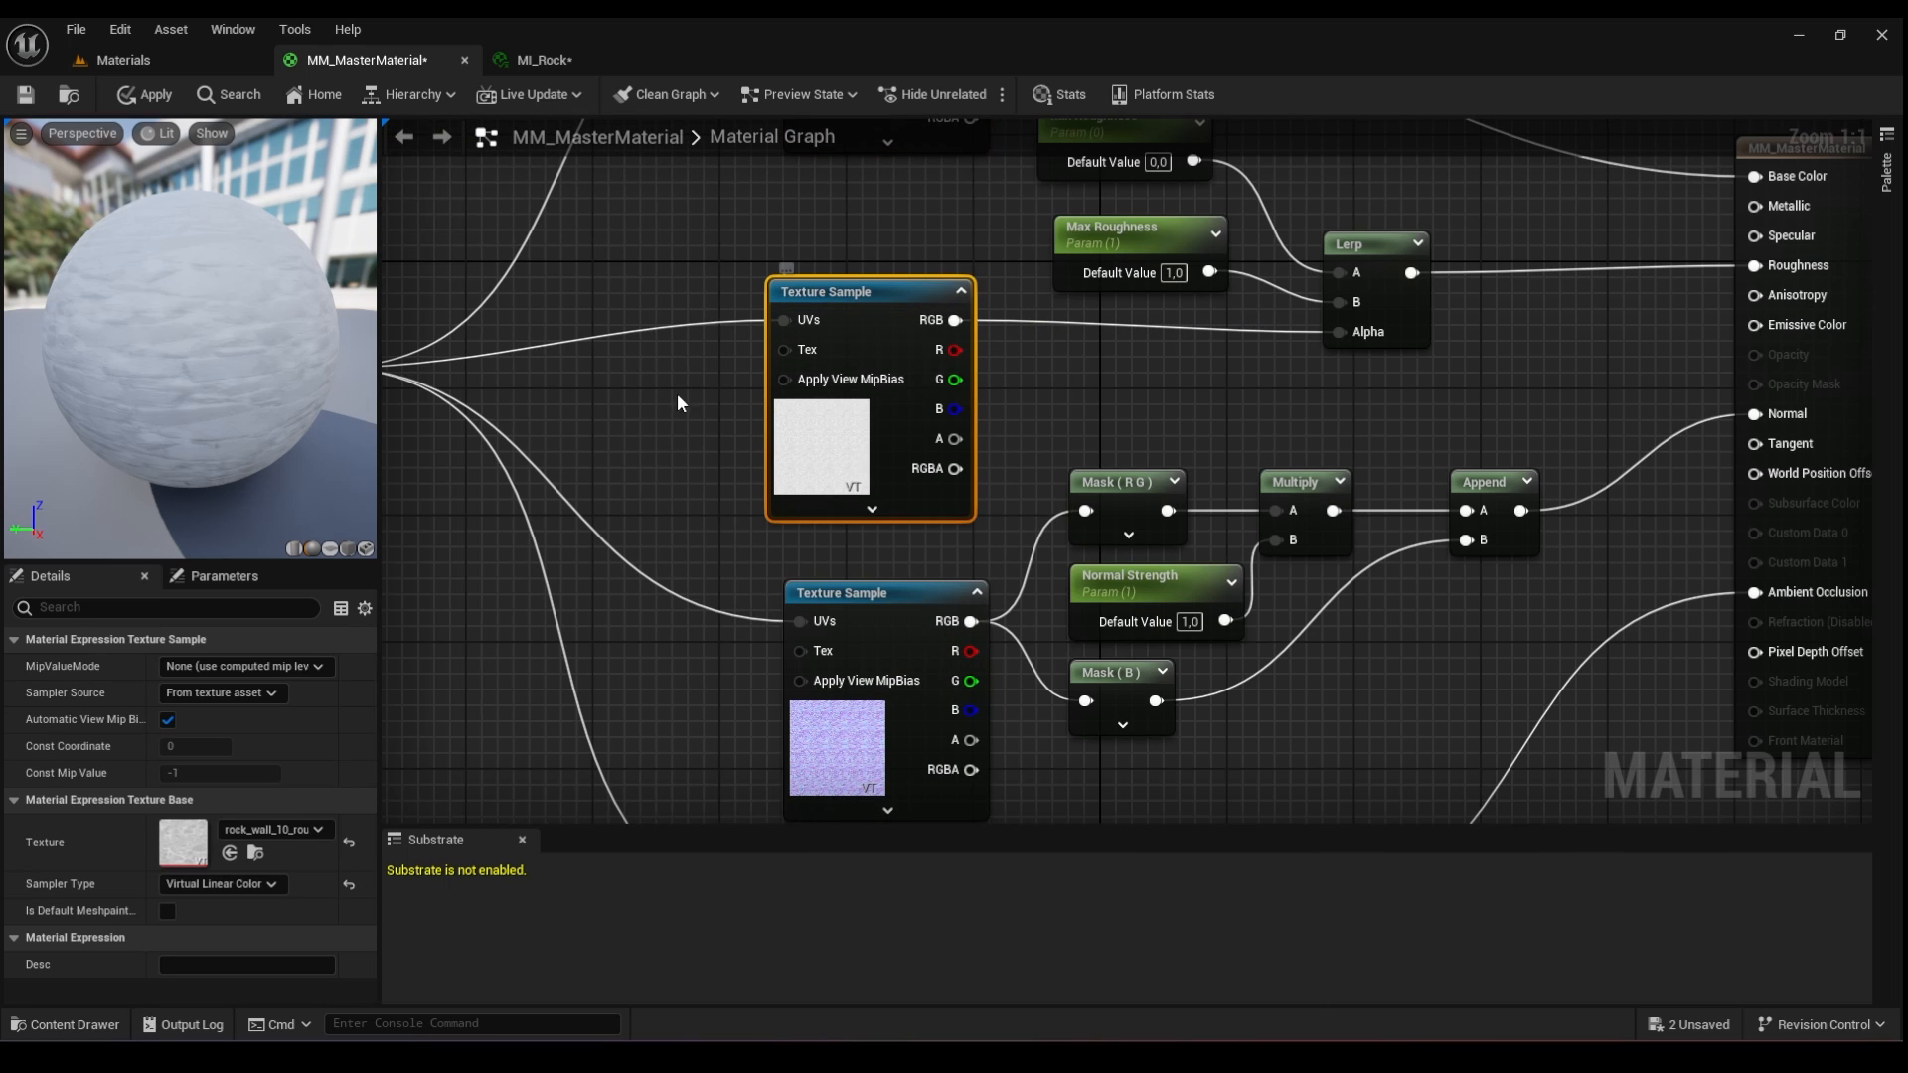
right_click(863, 330)
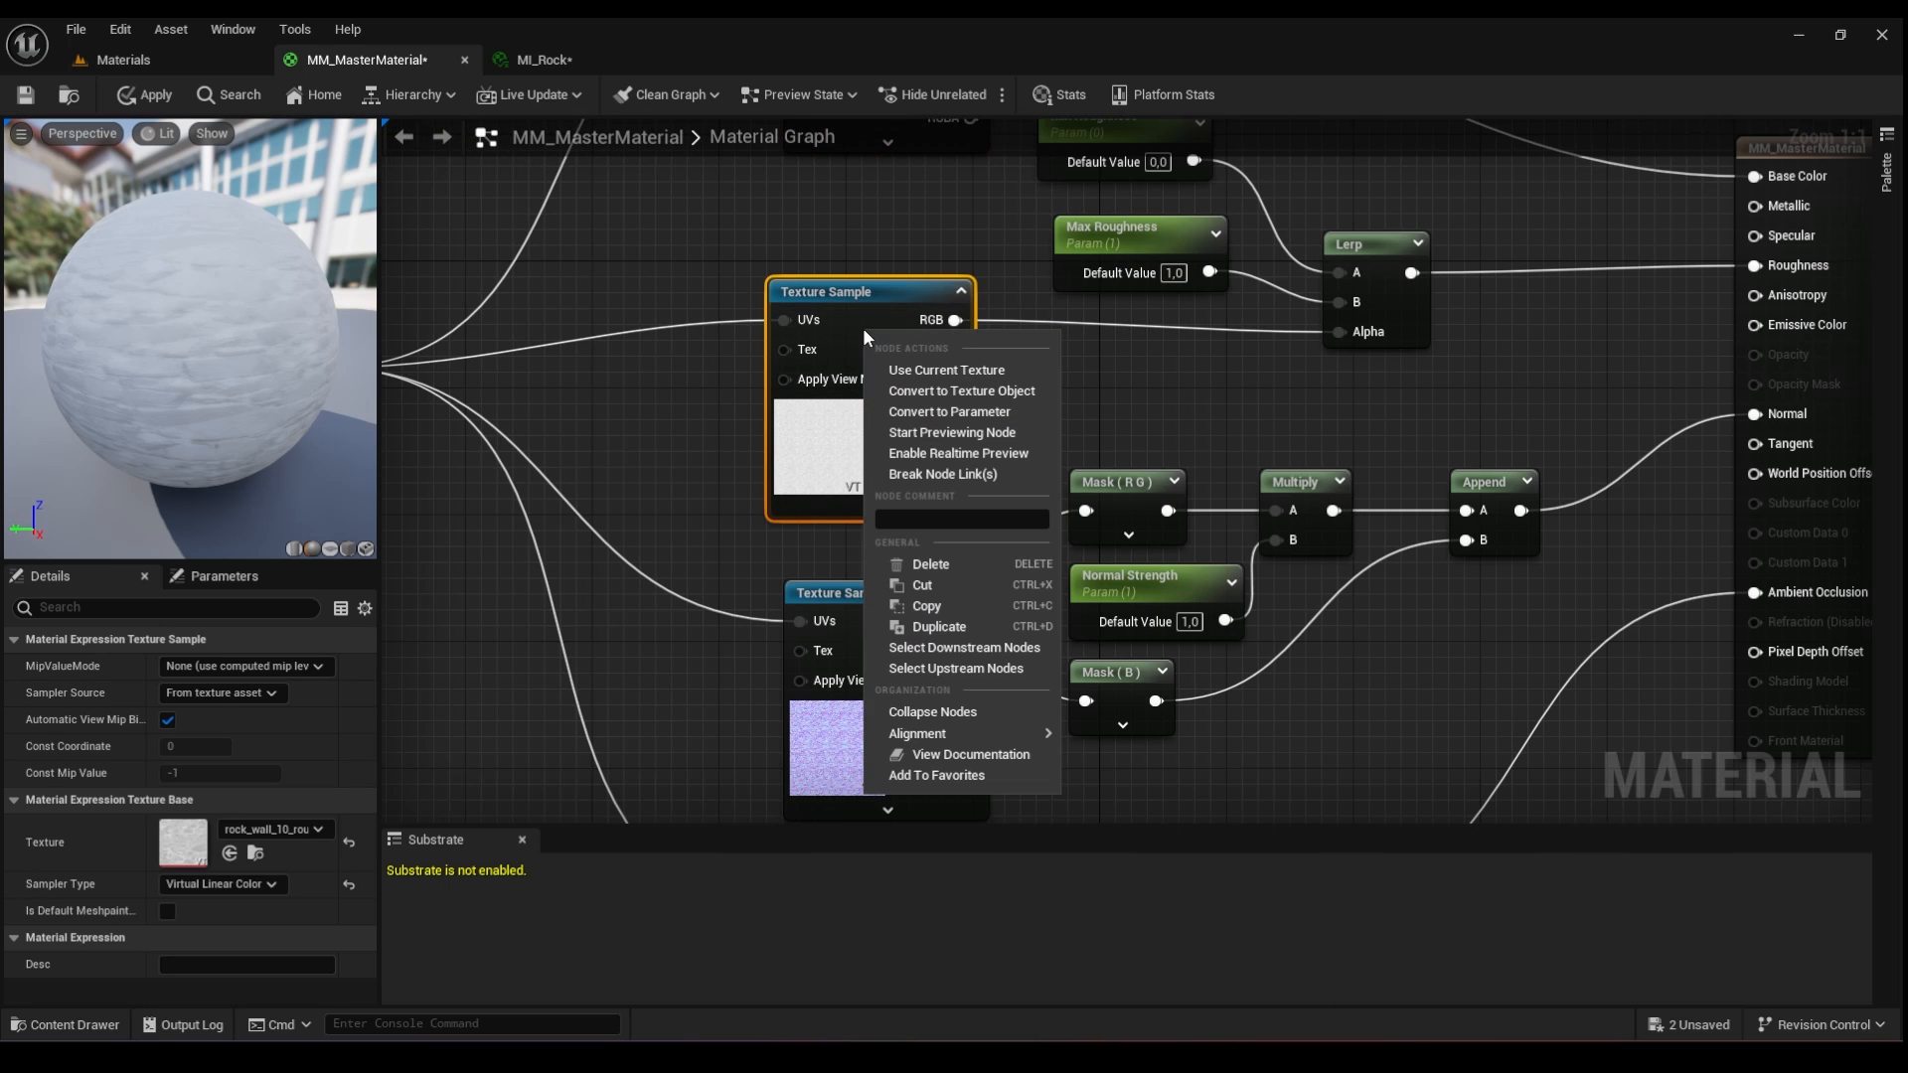
left_click(654, 391)
right_click_drag(784, 484, 712, 473)
right_click(712, 473)
left_click(782, 479)
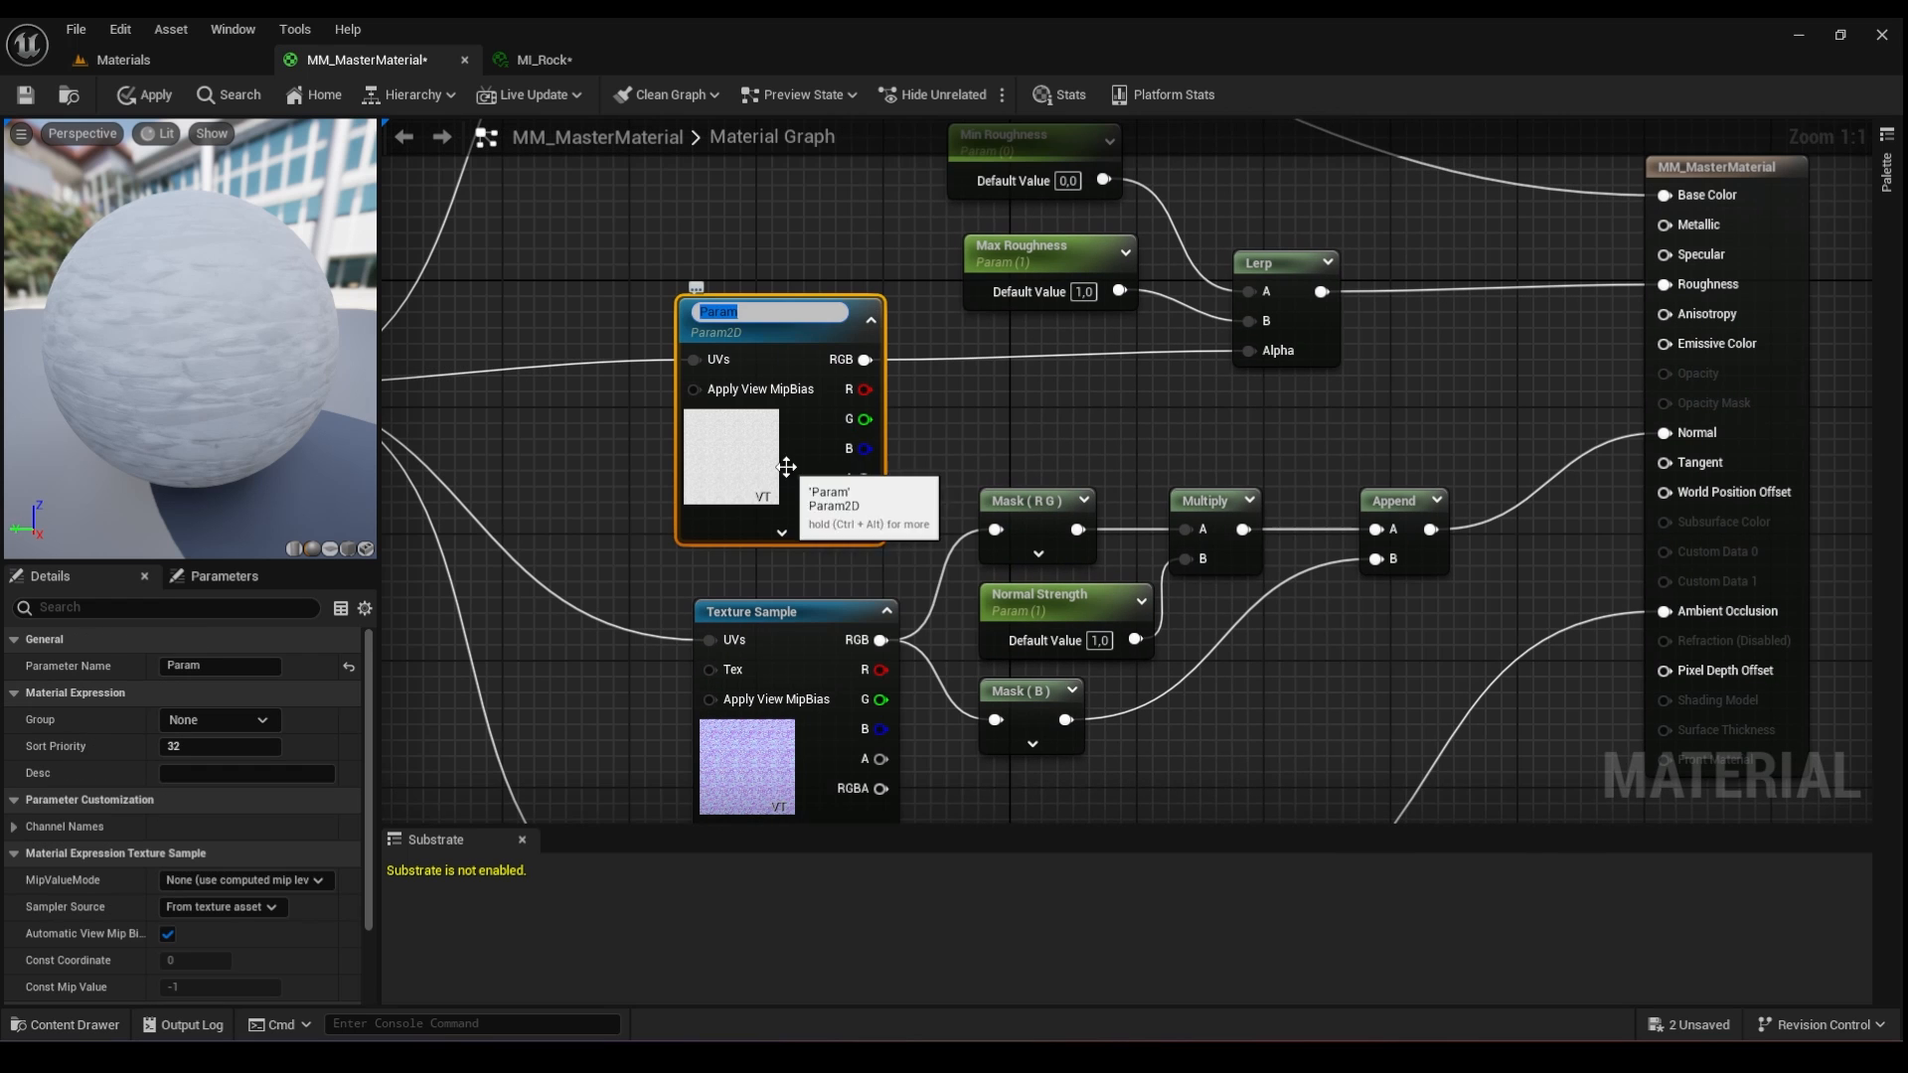
type("Rp")
left_click(606, 497)
- Assign the WhitePlaceholder texture to the Roughness Texture parameter
scroll(248, 894, "down", 3)
left_click(774, 429)
left_click(248, 907)
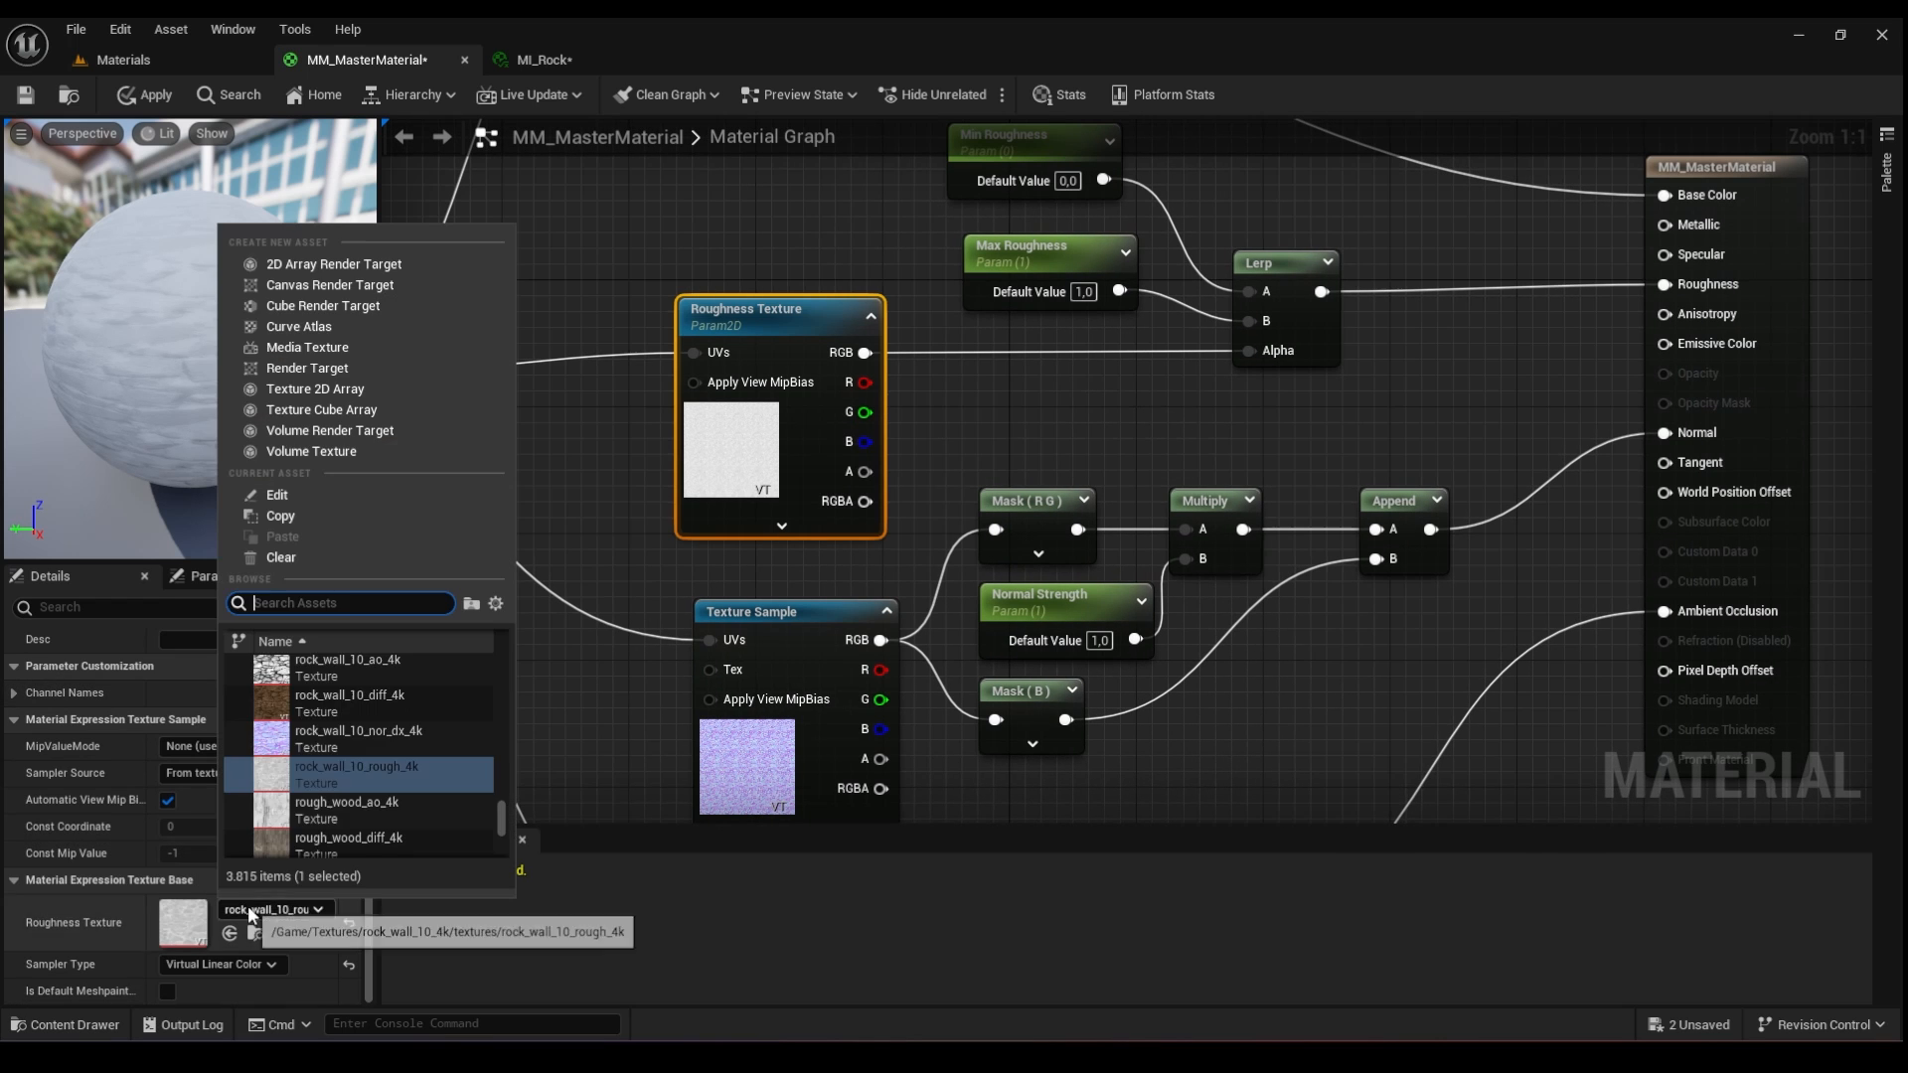
type("white")
scroll(357, 825, "down", 3)
left_click(357, 833)
- Convert the normal Texture Sample into a parameter named Normal Map
right_click_drag(718, 568, 715, 318)
right_click(768, 383)
left_click(856, 466)
type("Normal Map")
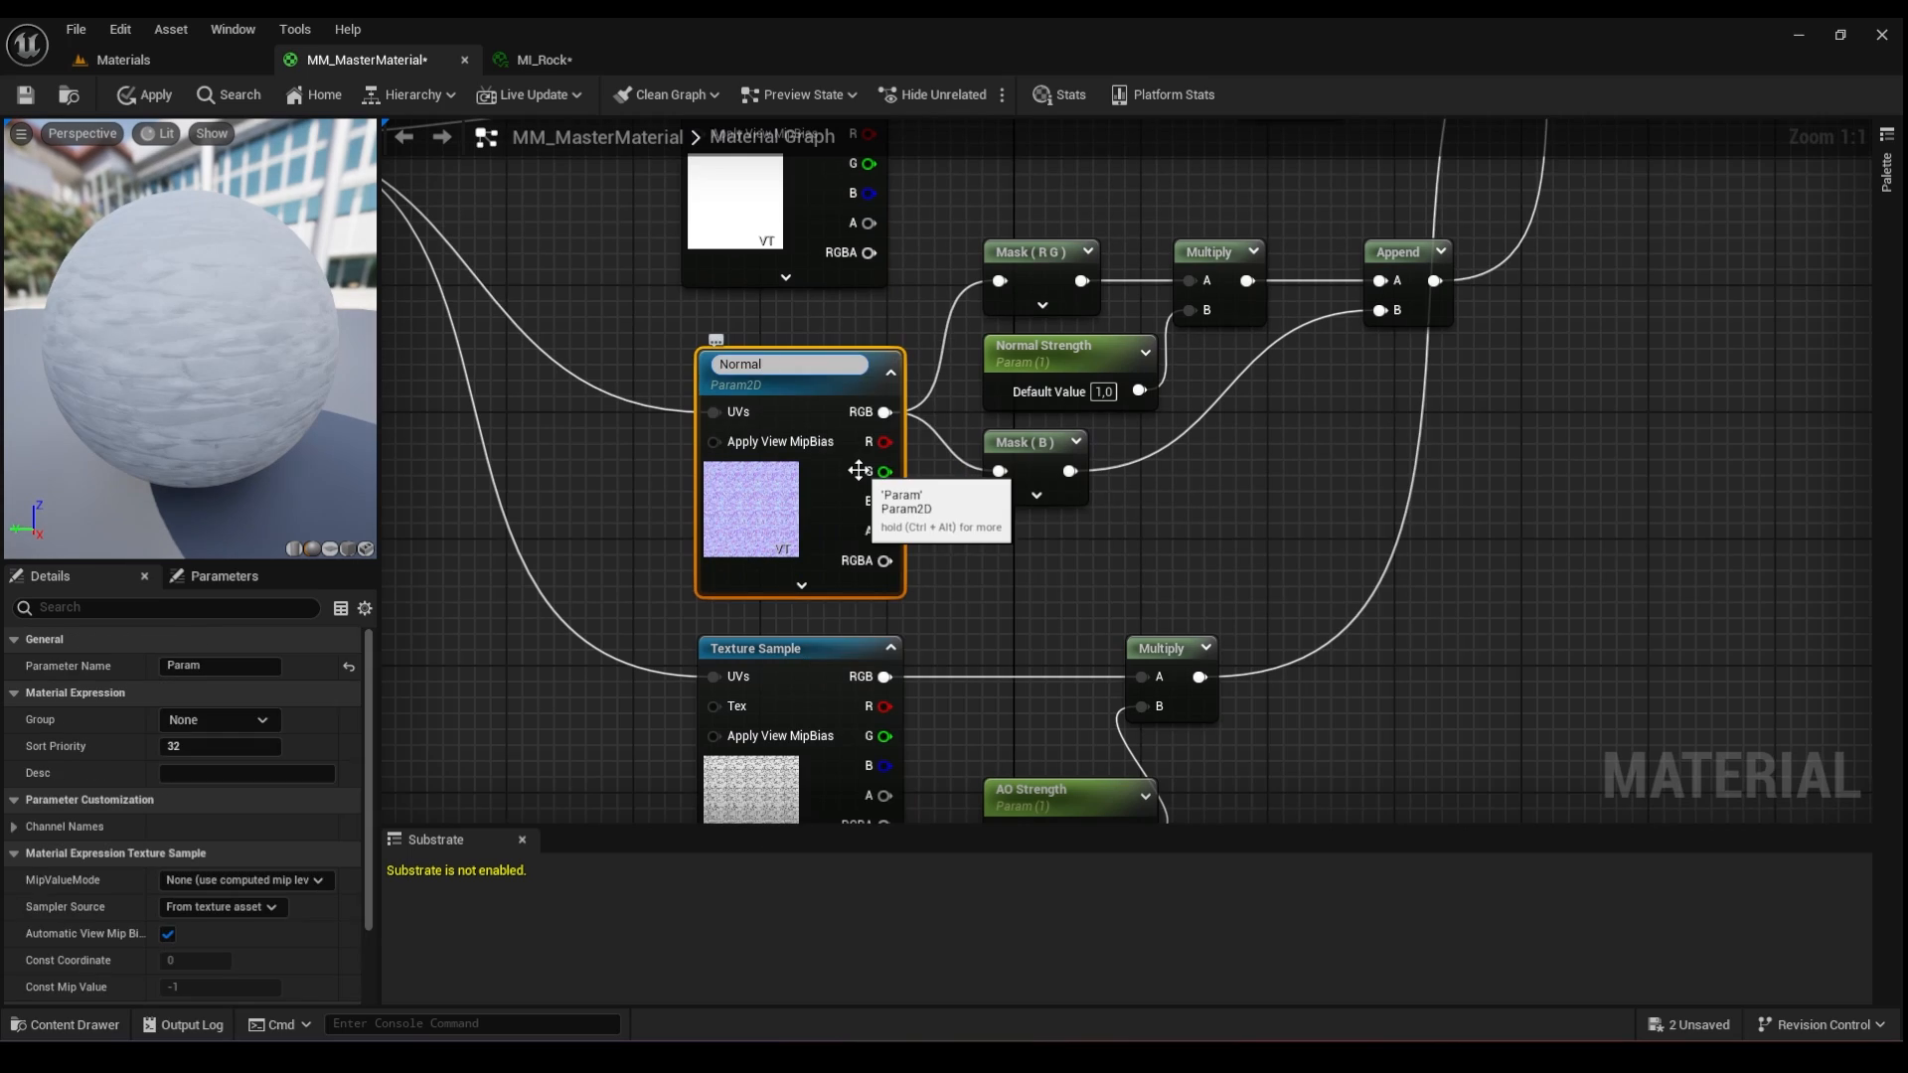
key("Return")
- Assign the BaseFlattenNormalMap_VT texture to the Normal Map parameter
right_click_drag(596, 557, 688, 370)
scroll(238, 860, "down", 3)
left_click(274, 916)
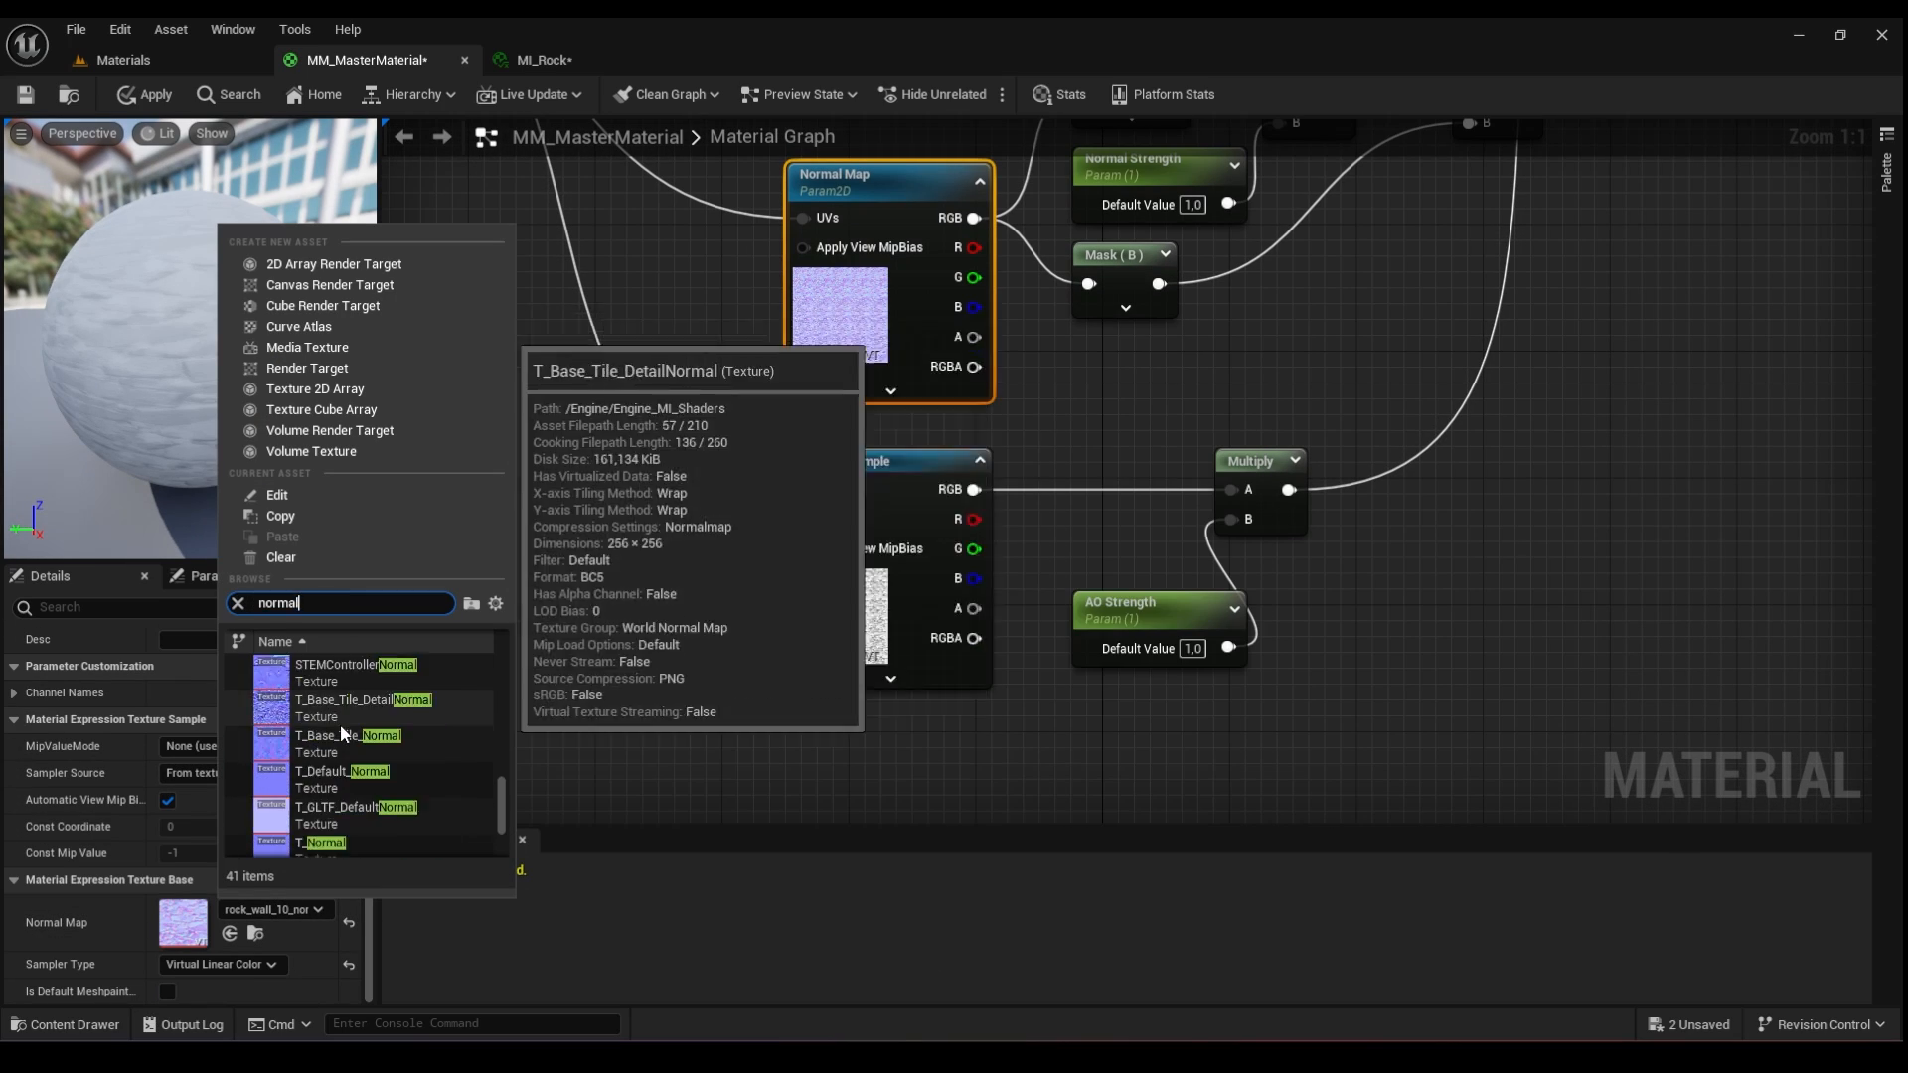
type("flatten")
scroll(338, 733, "down", 3)
left_click(340, 763)
- Assign the WhitePlaceholder texture to the ambient occlusion Texture Sample and save all modified assets
right_click_drag(786, 580, 695, 592)
left_click(795, 413)
left_click(284, 821)
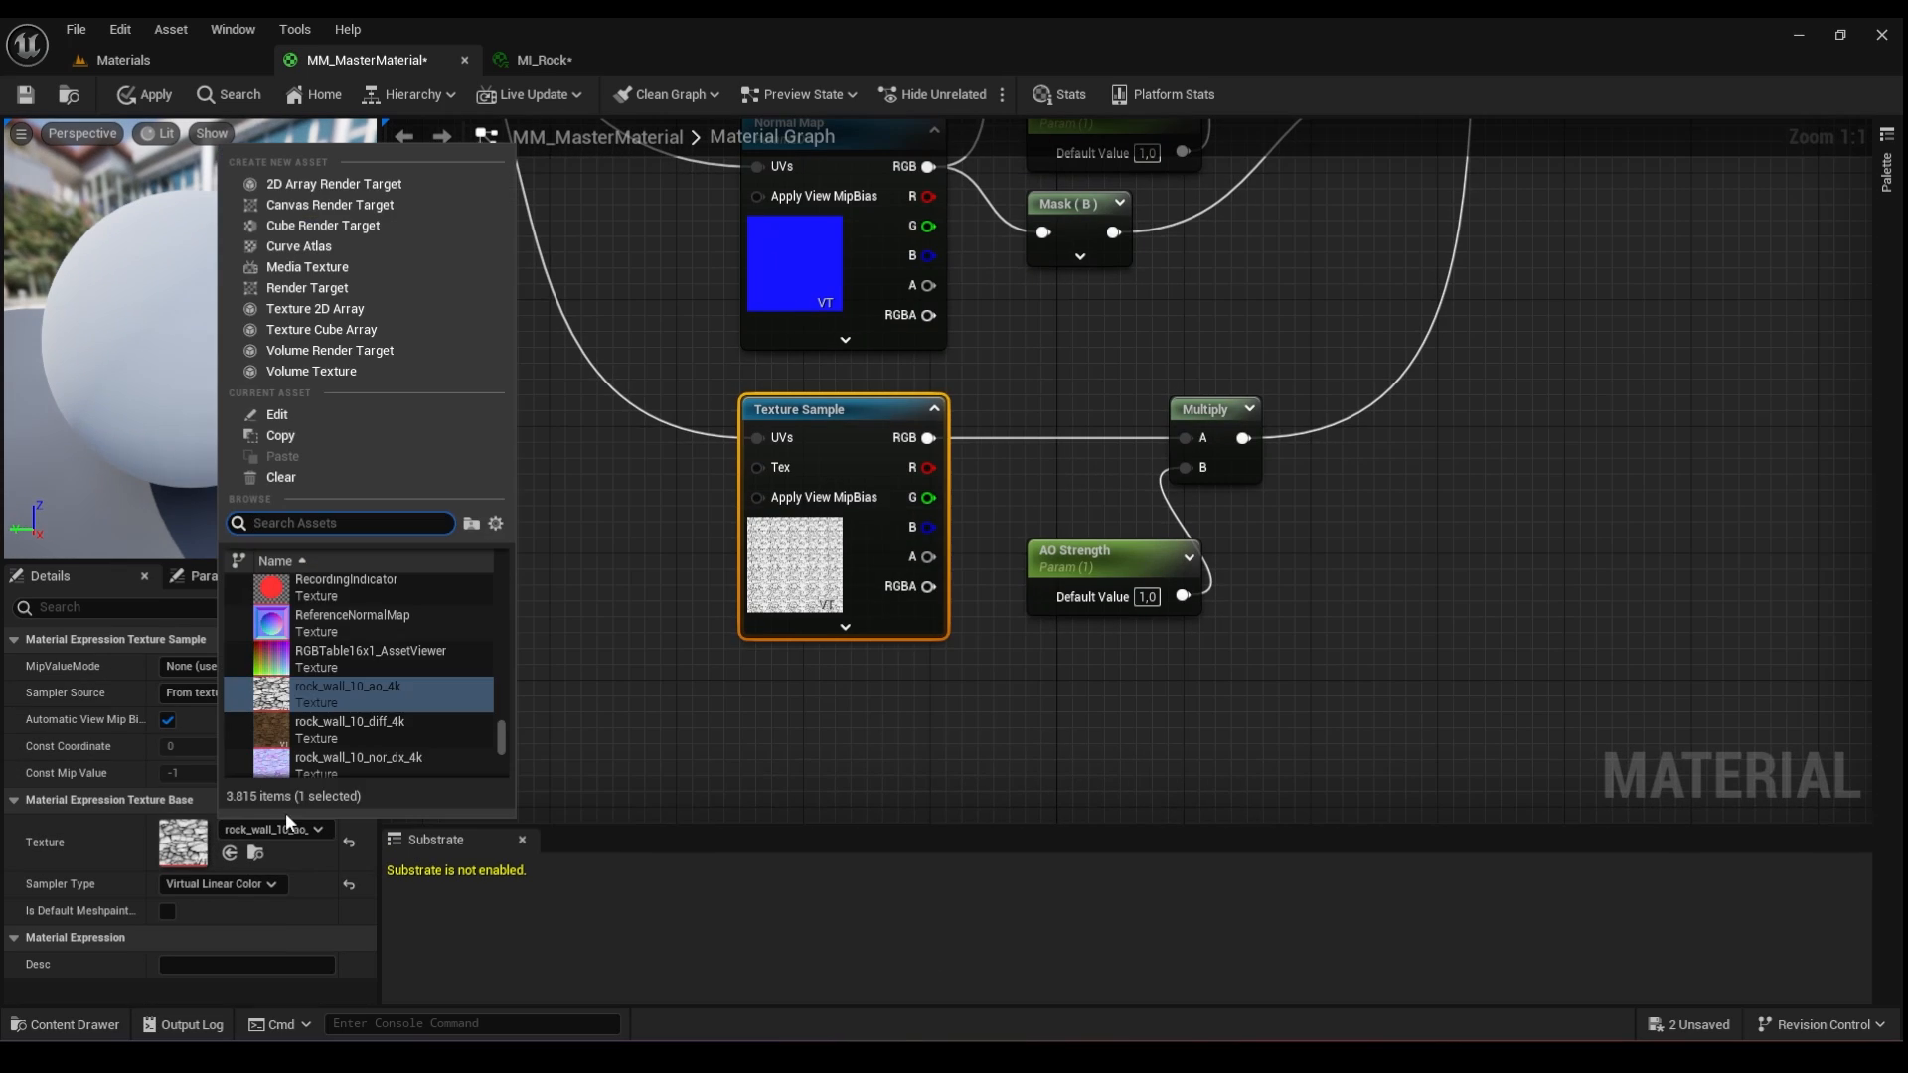
type("whiteplace")
left_click(340, 622)
scroll(785, 780, "down", 5)
key("ctrl+shift+s")
- Check MI_Rock's texture parameters, return to MM_MasterMaterial and convert the ambient occlusion Texture Sample into a parameter named AO Map
left_click(544, 60)
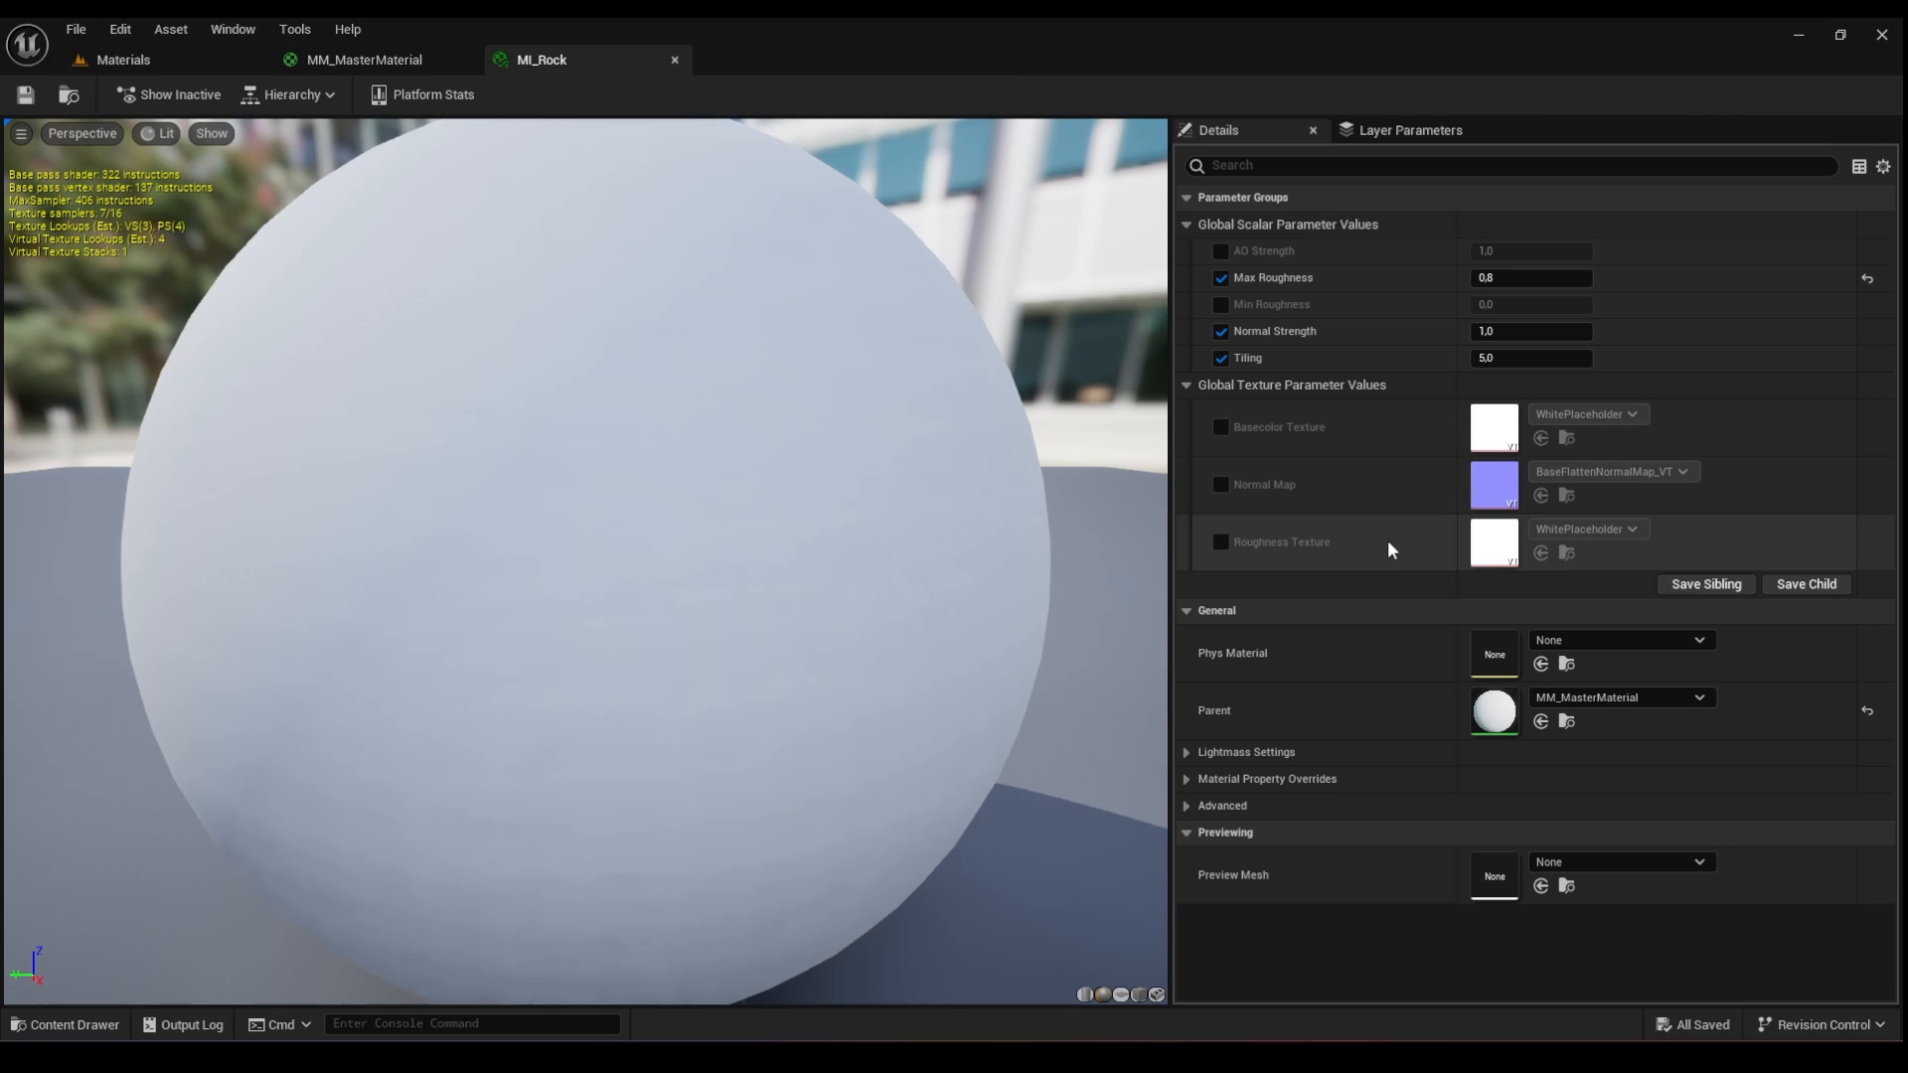
left_click(378, 61)
scroll(683, 670, "up", 4)
right_click(910, 614)
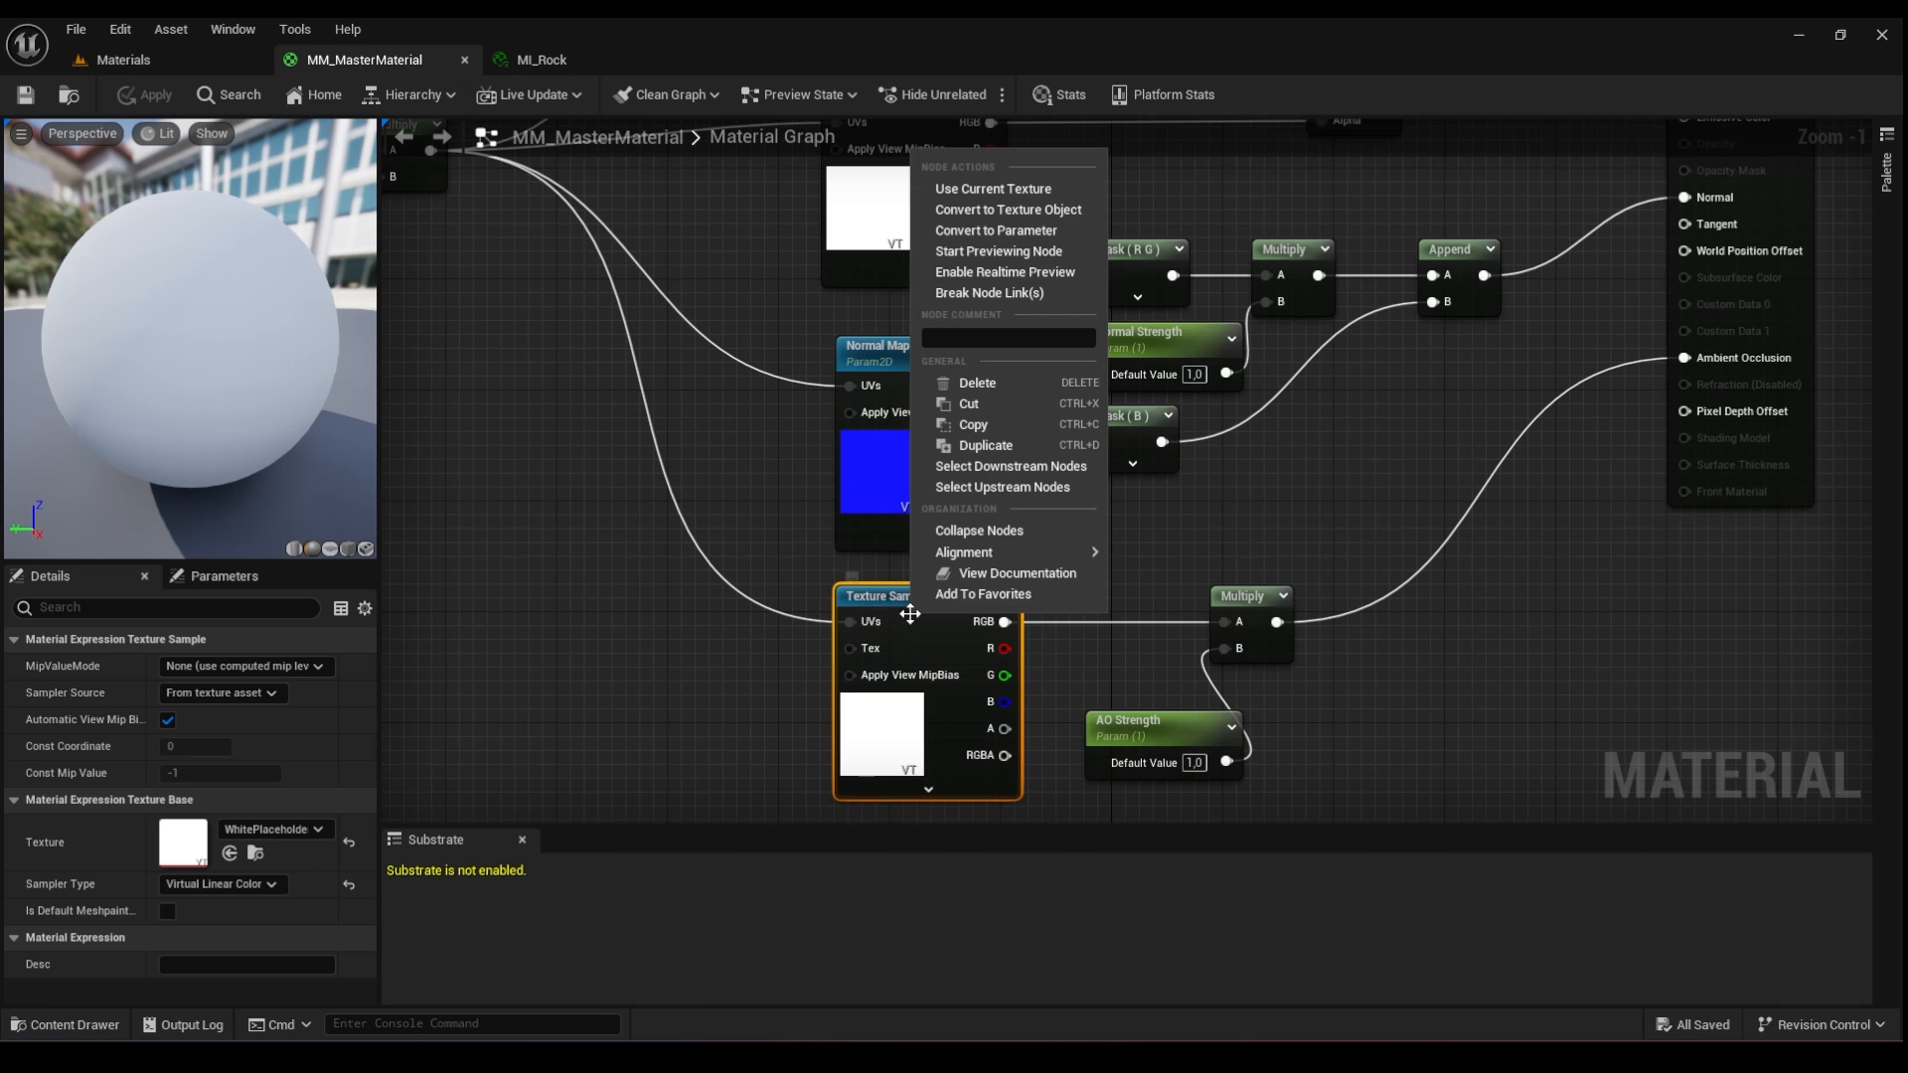
left_click(996, 231)
type("AO Map")
key("Return")
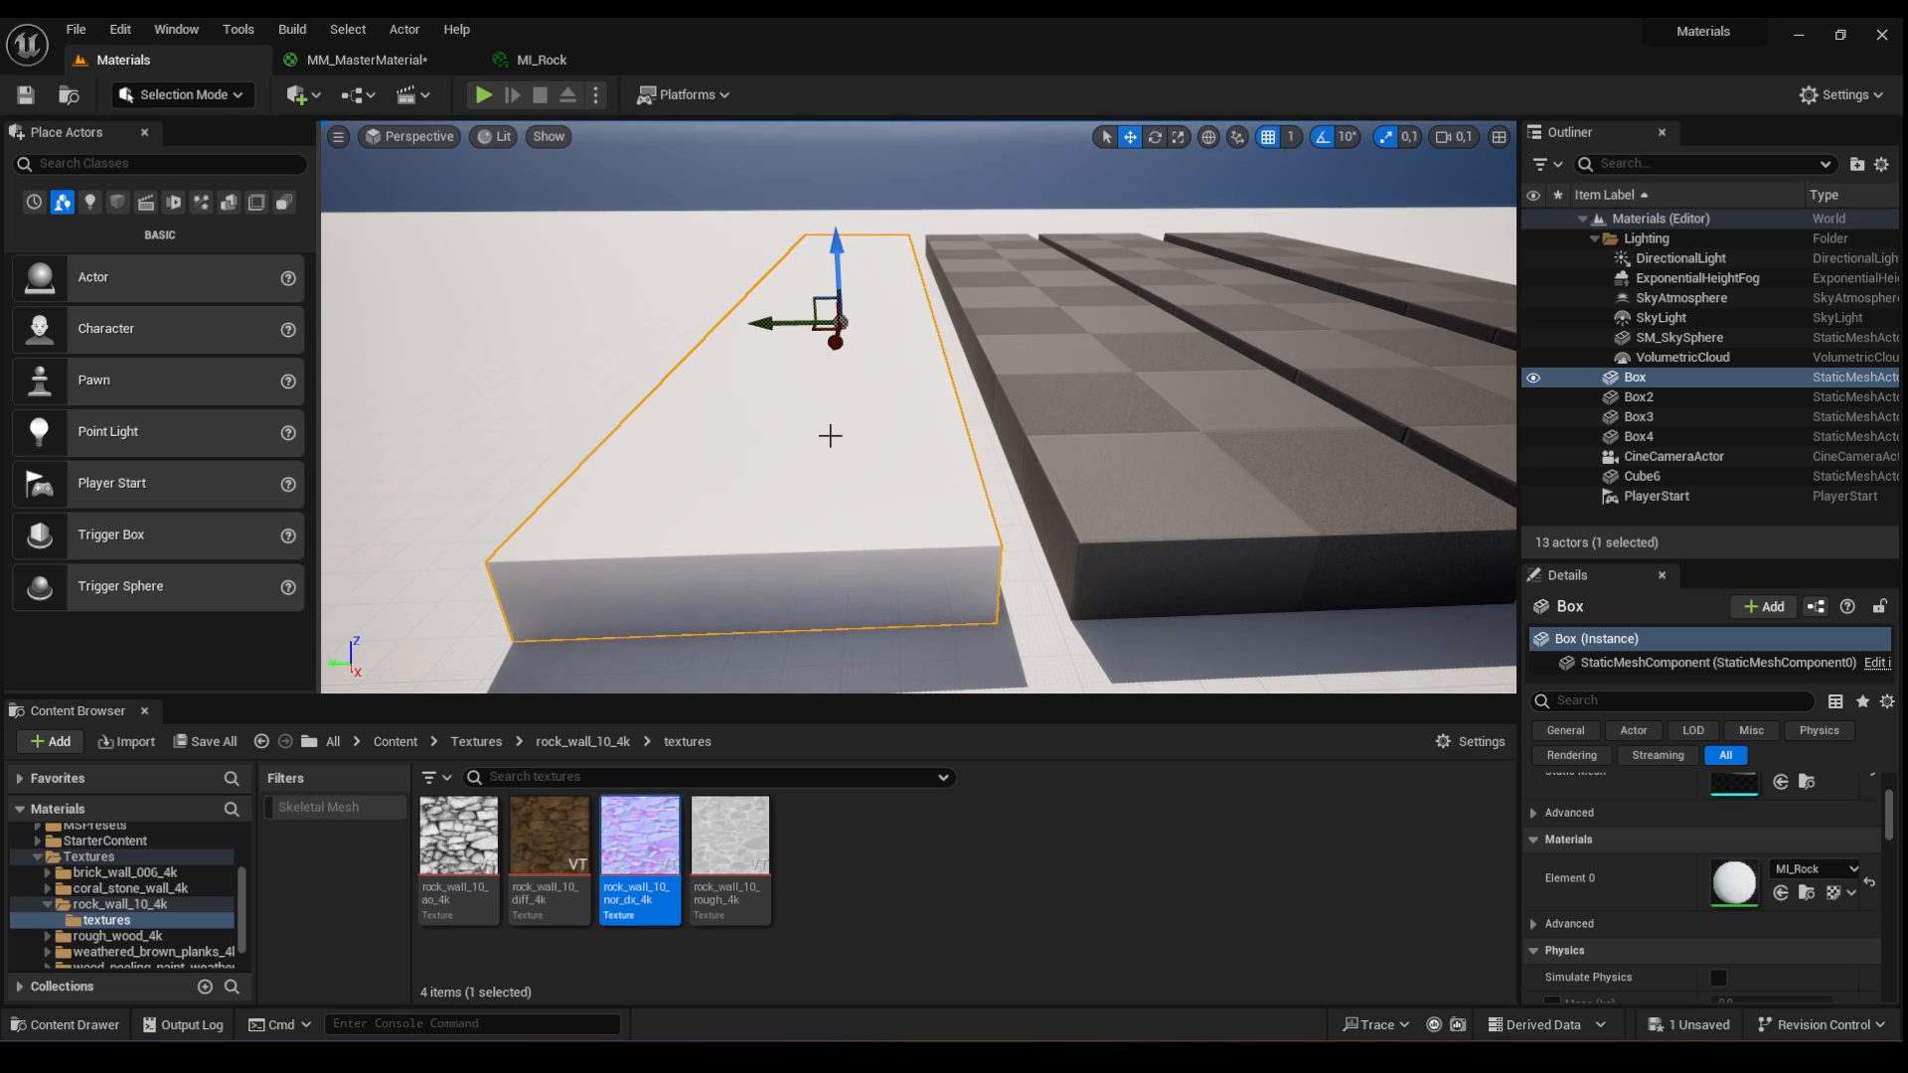
- View the box that uses MI_Rock in the Materials level
right_click_drag(833, 459, 815, 452)
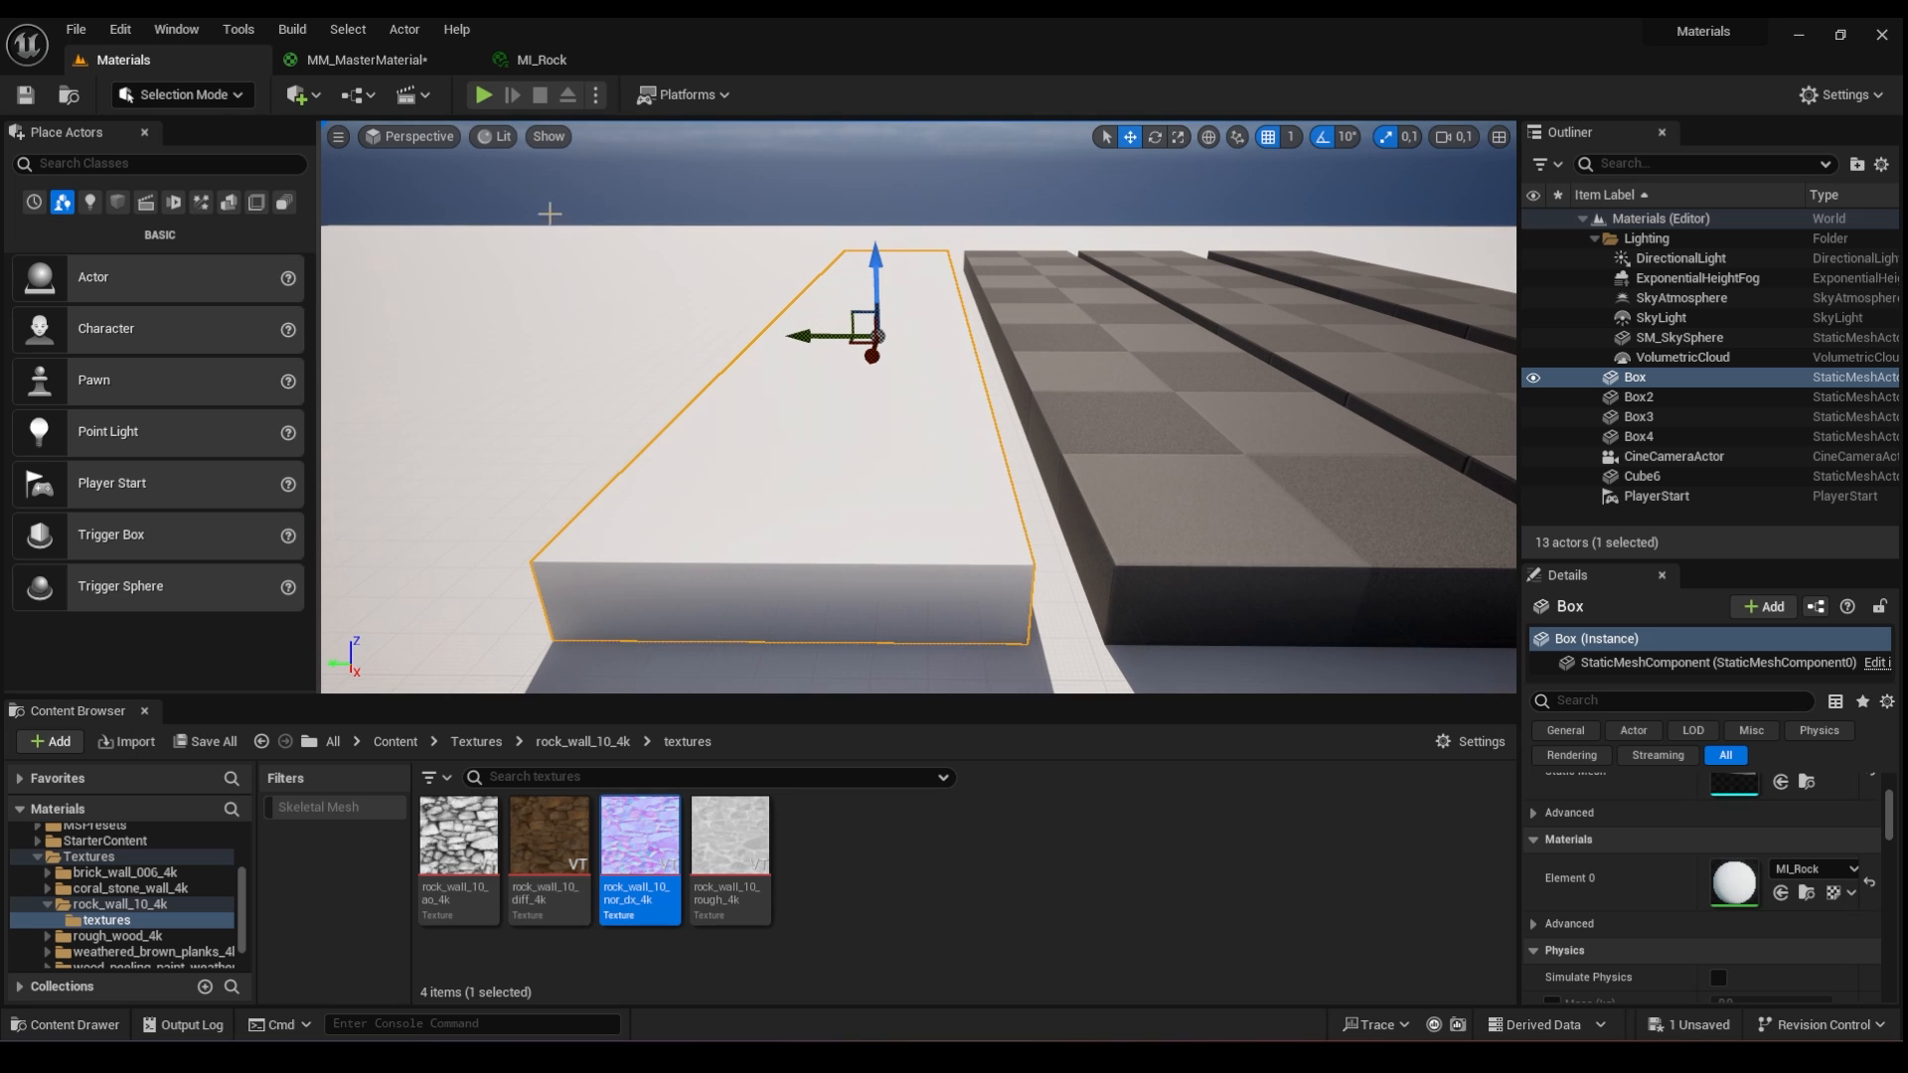
- Float the MI_Rock editor over the level and browse the content to the rock_wall_10_4k textures folder
left_click(521, 64)
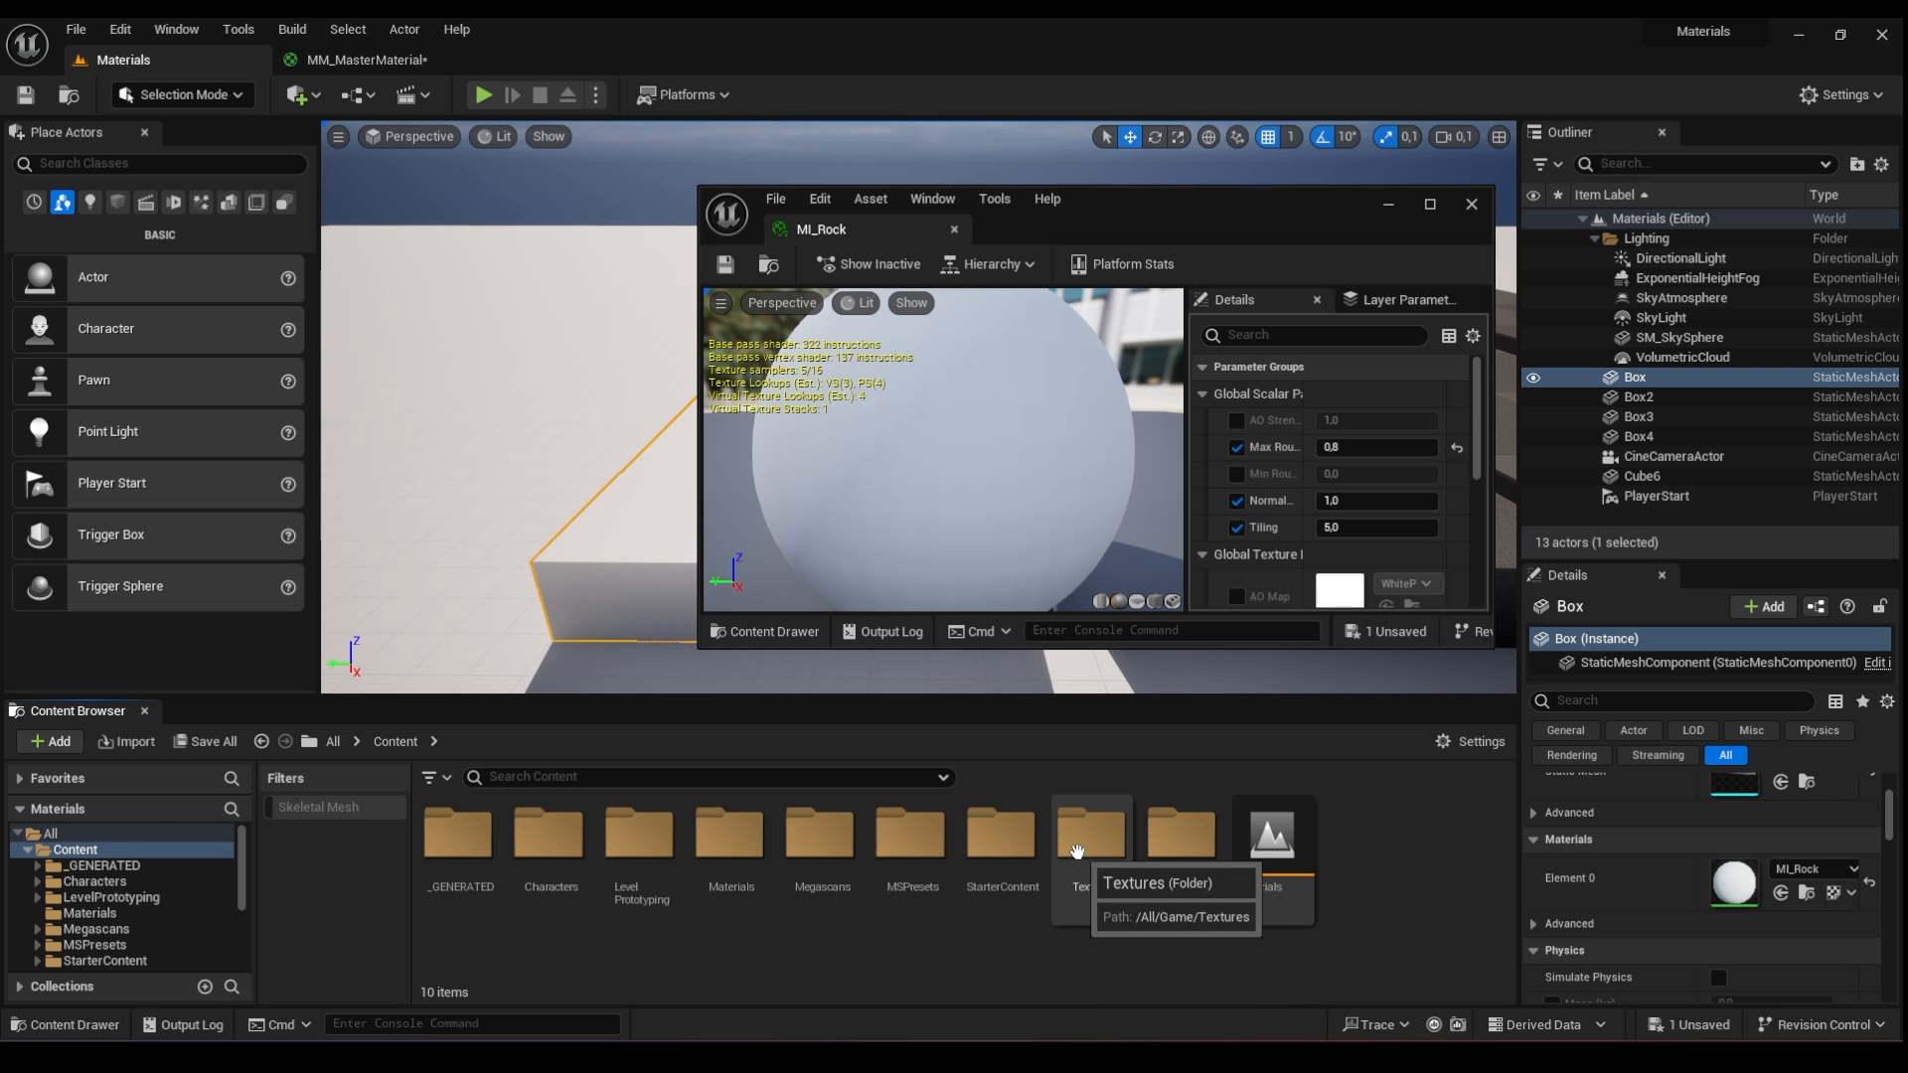
double_click(1076, 843)
left_click(644, 874)
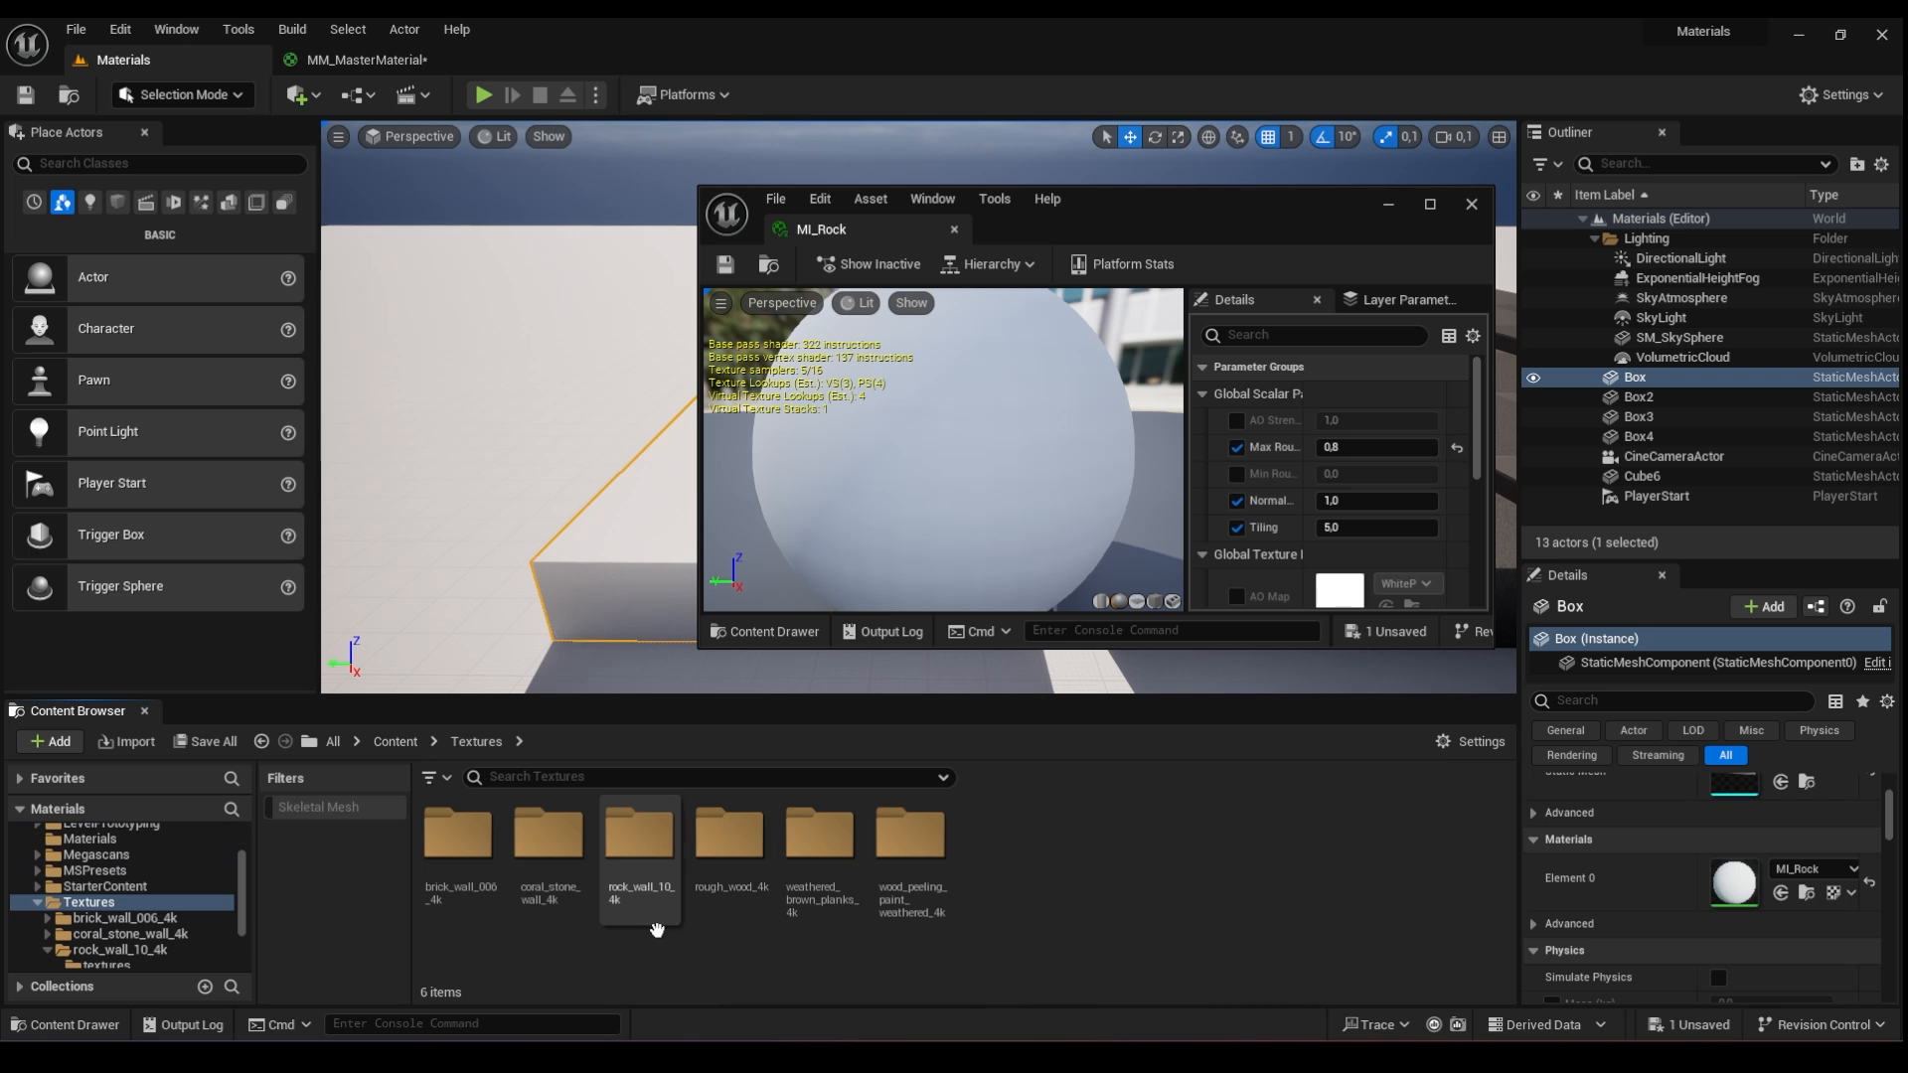
double_click(644, 845)
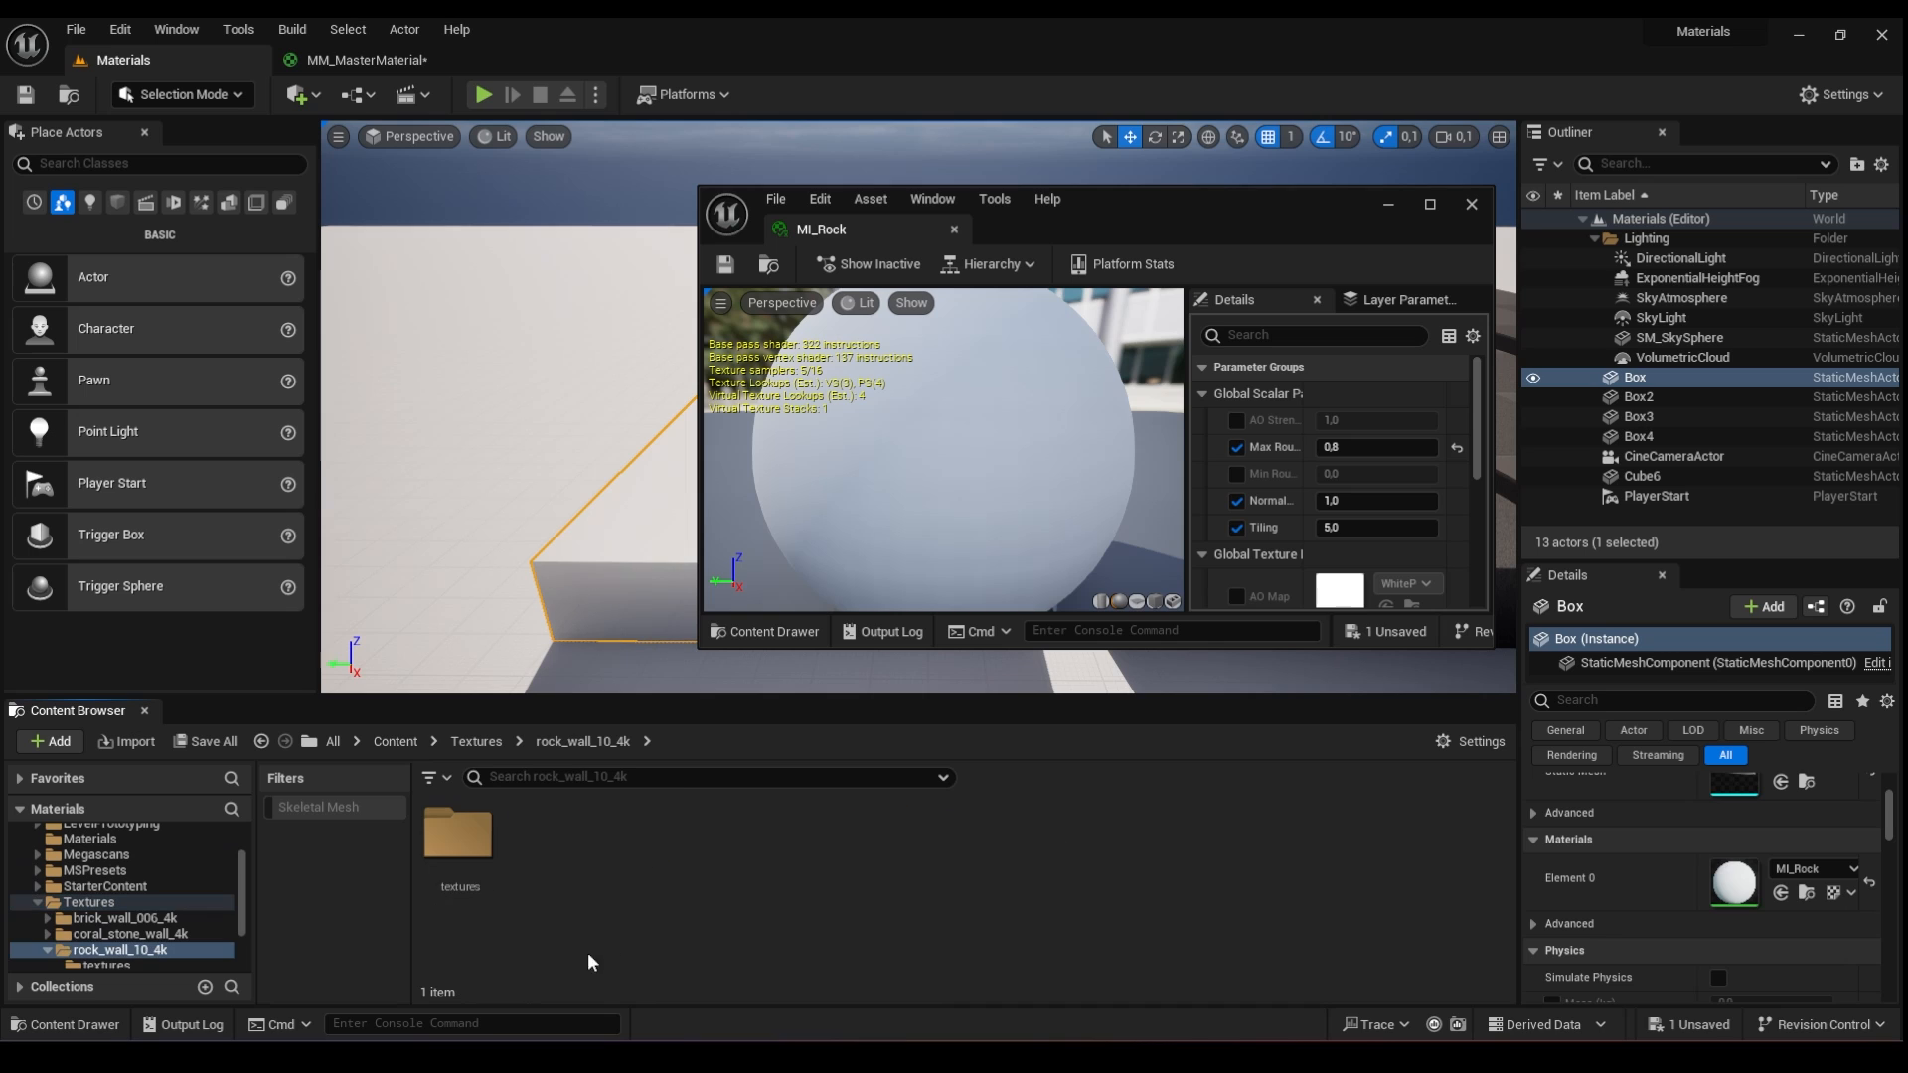
double_click(457, 840)
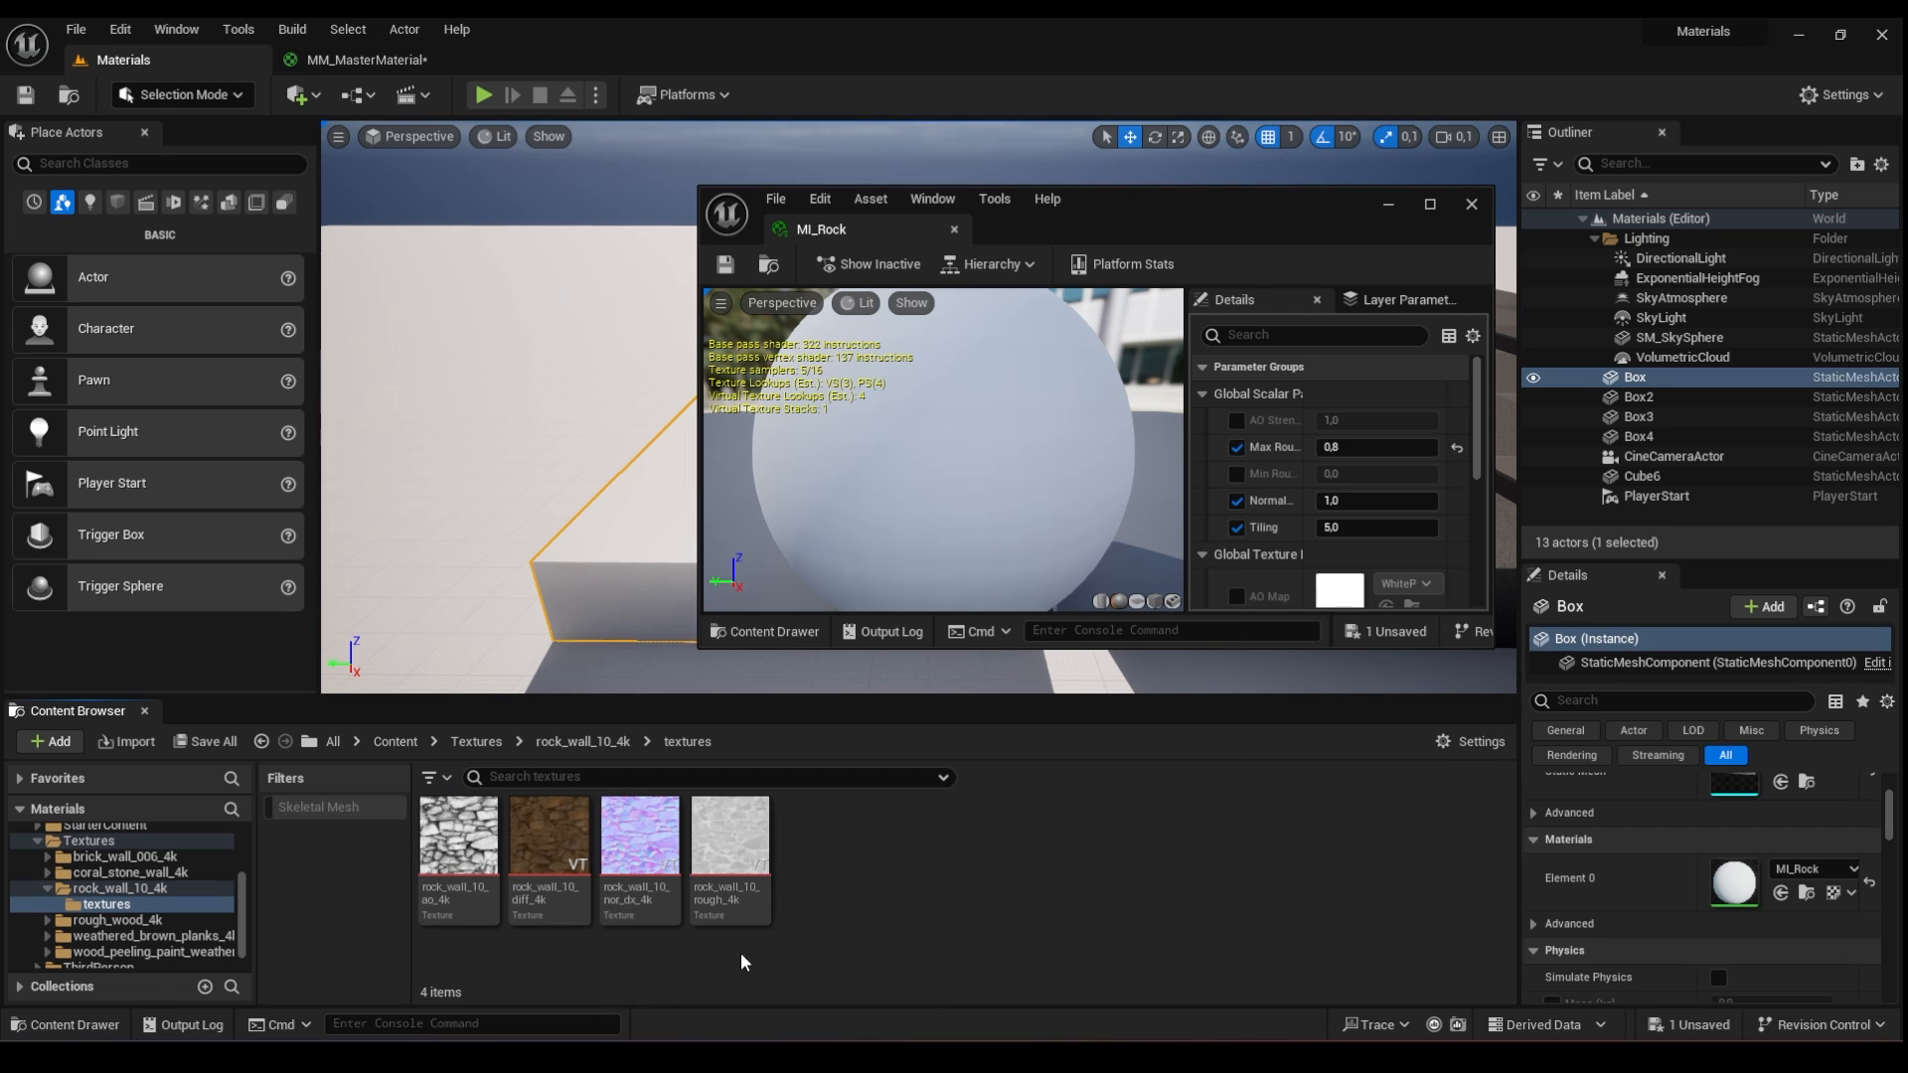
- Enable the AO Map, Basecolor, Normal and Roughness texture overrides in MI_Rock
scroll(1392, 469, "down", 3)
left_click(1238, 408)
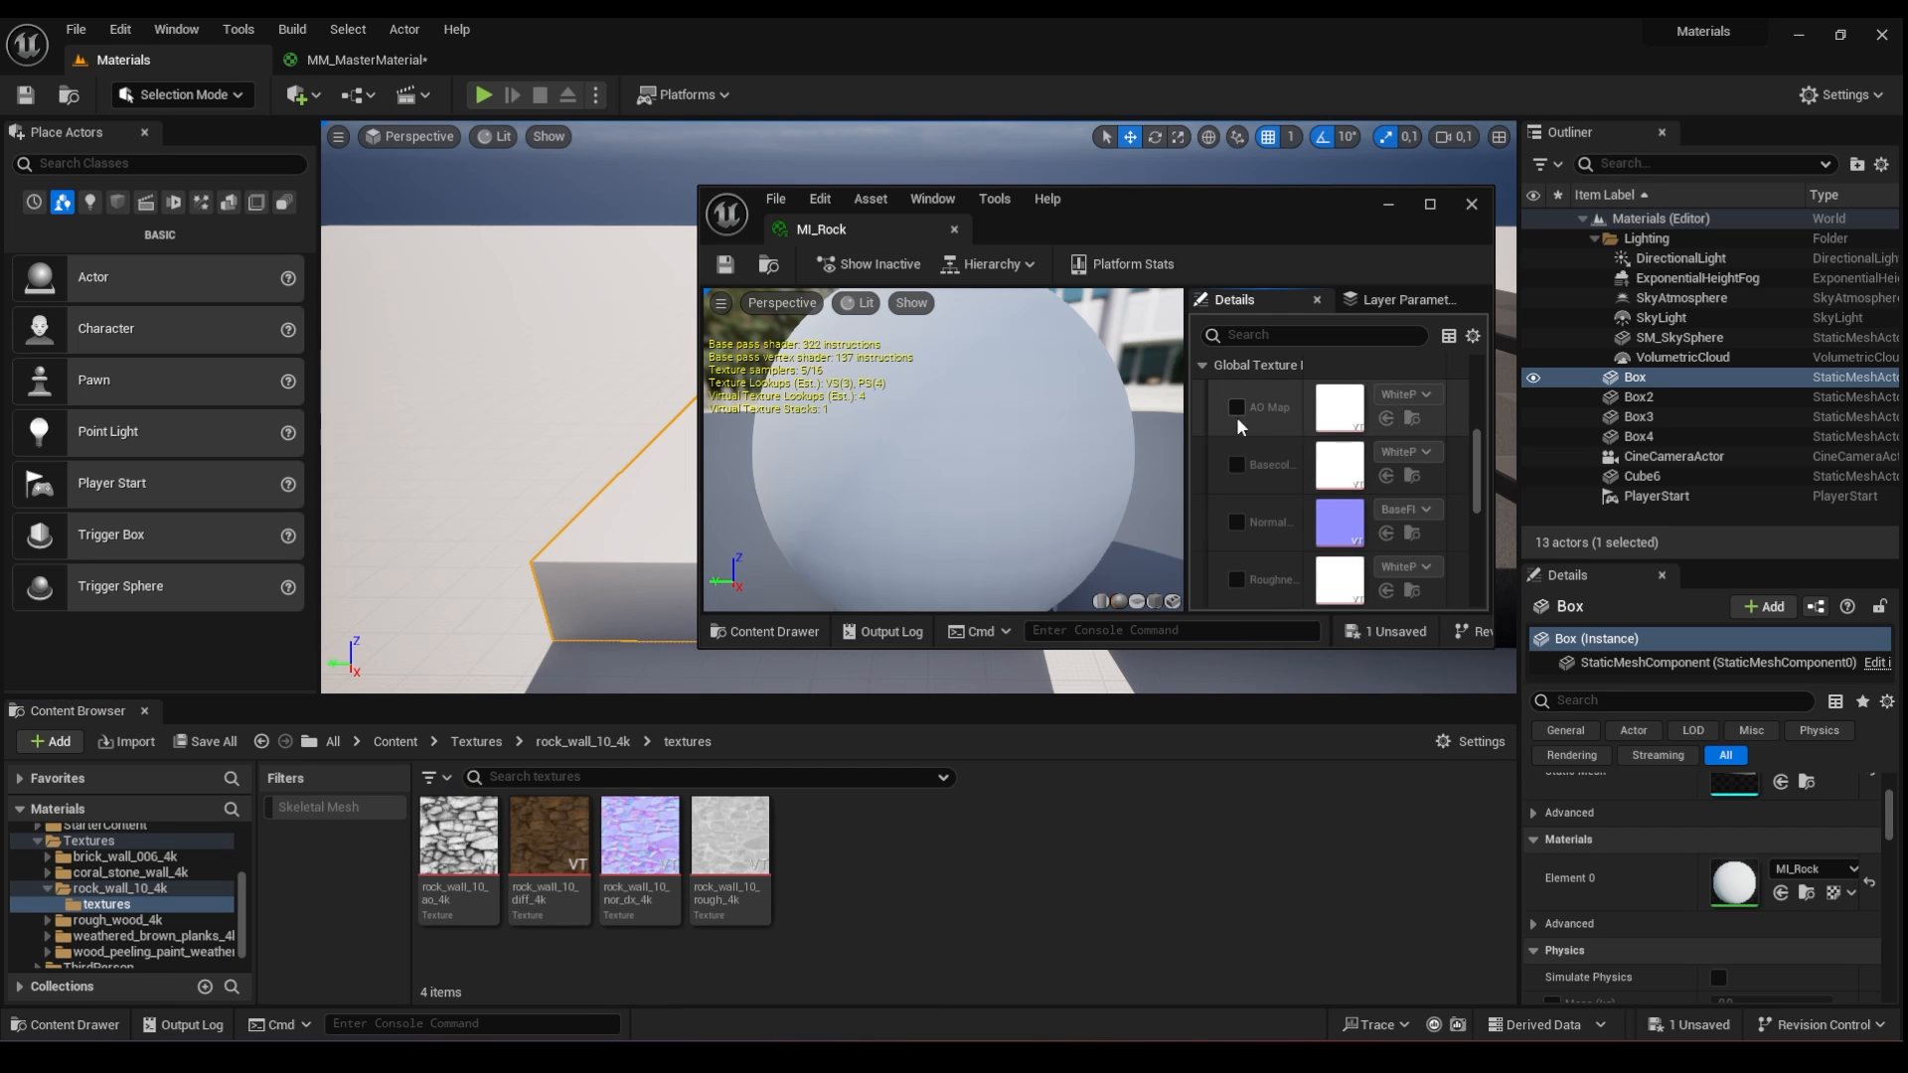
left_click(1238, 464)
left_click(1238, 522)
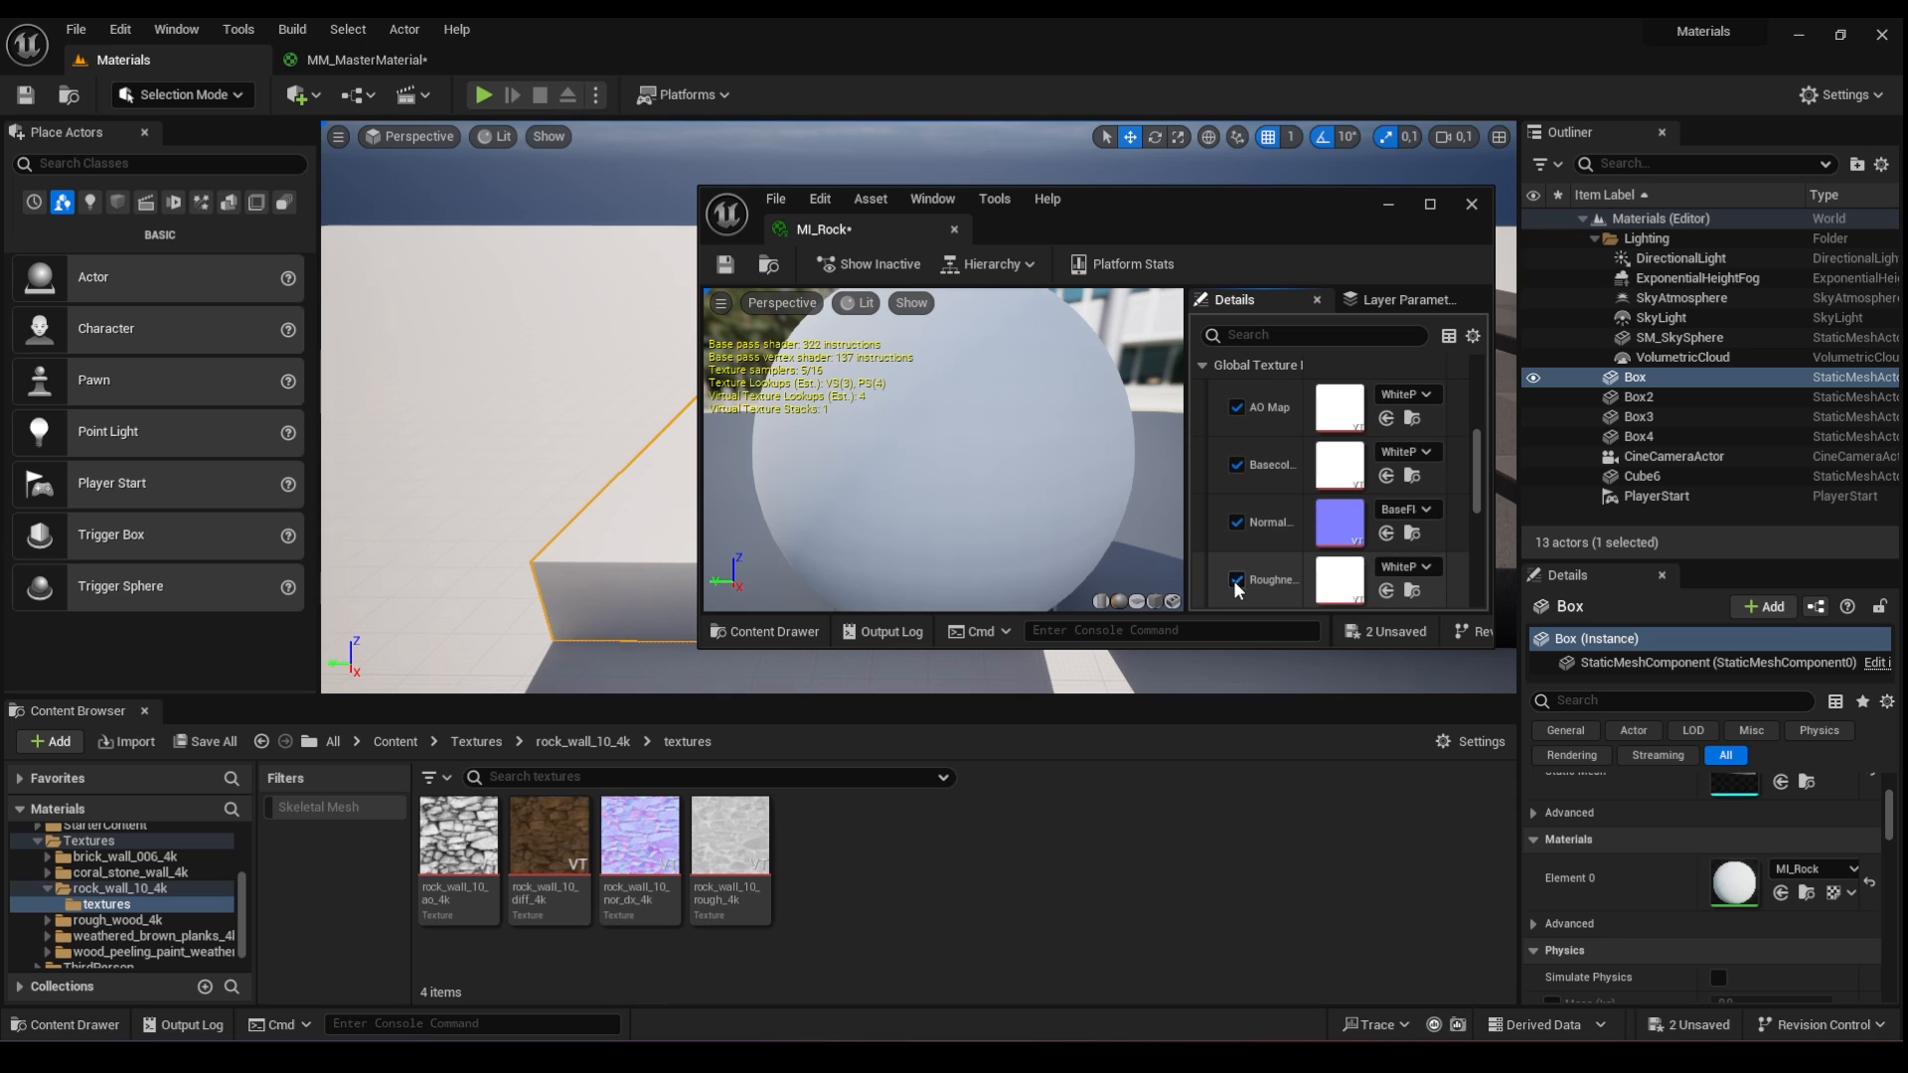
left_click(1237, 580)
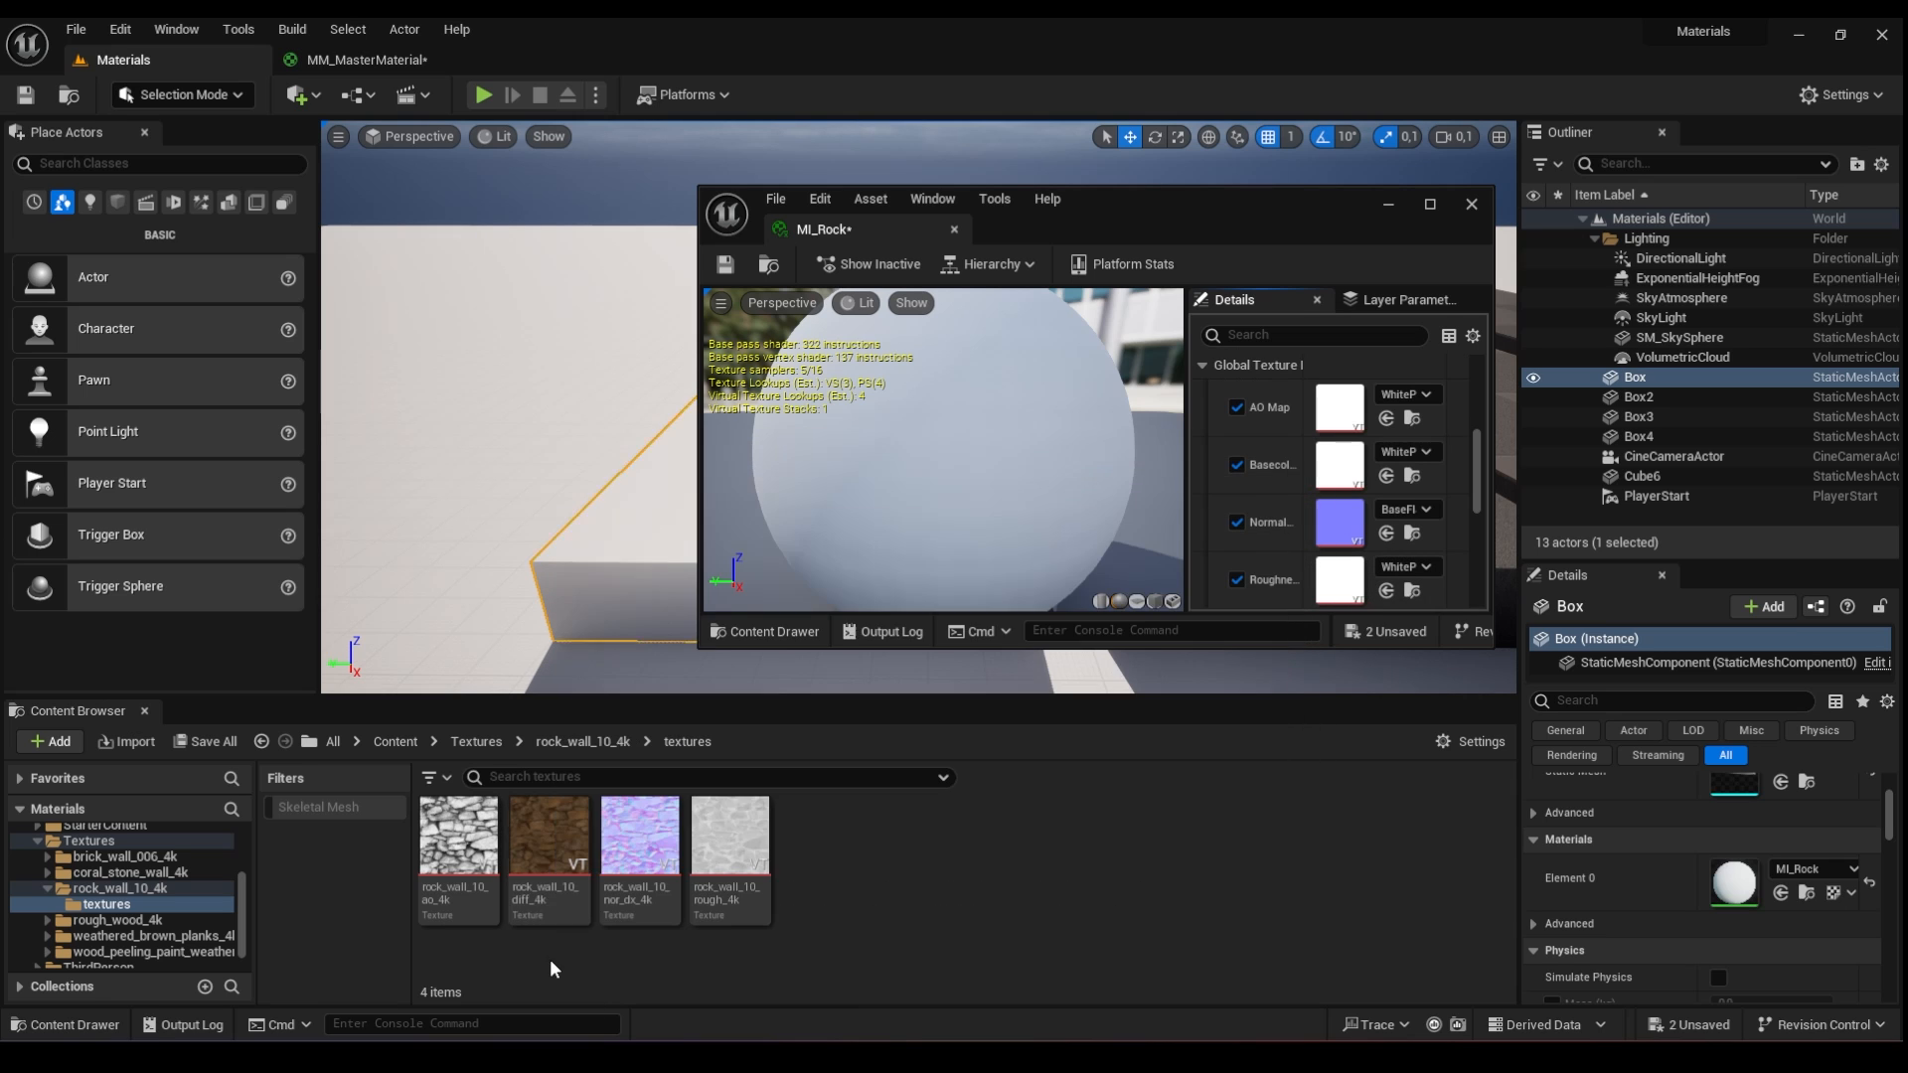
- Assign the rock_wall_10 diff, ao, nor_dx and rough textures to MI_Rock's Basecolor, AO, Normal and Roughness slots
left_click_drag(546, 860, 1354, 471)
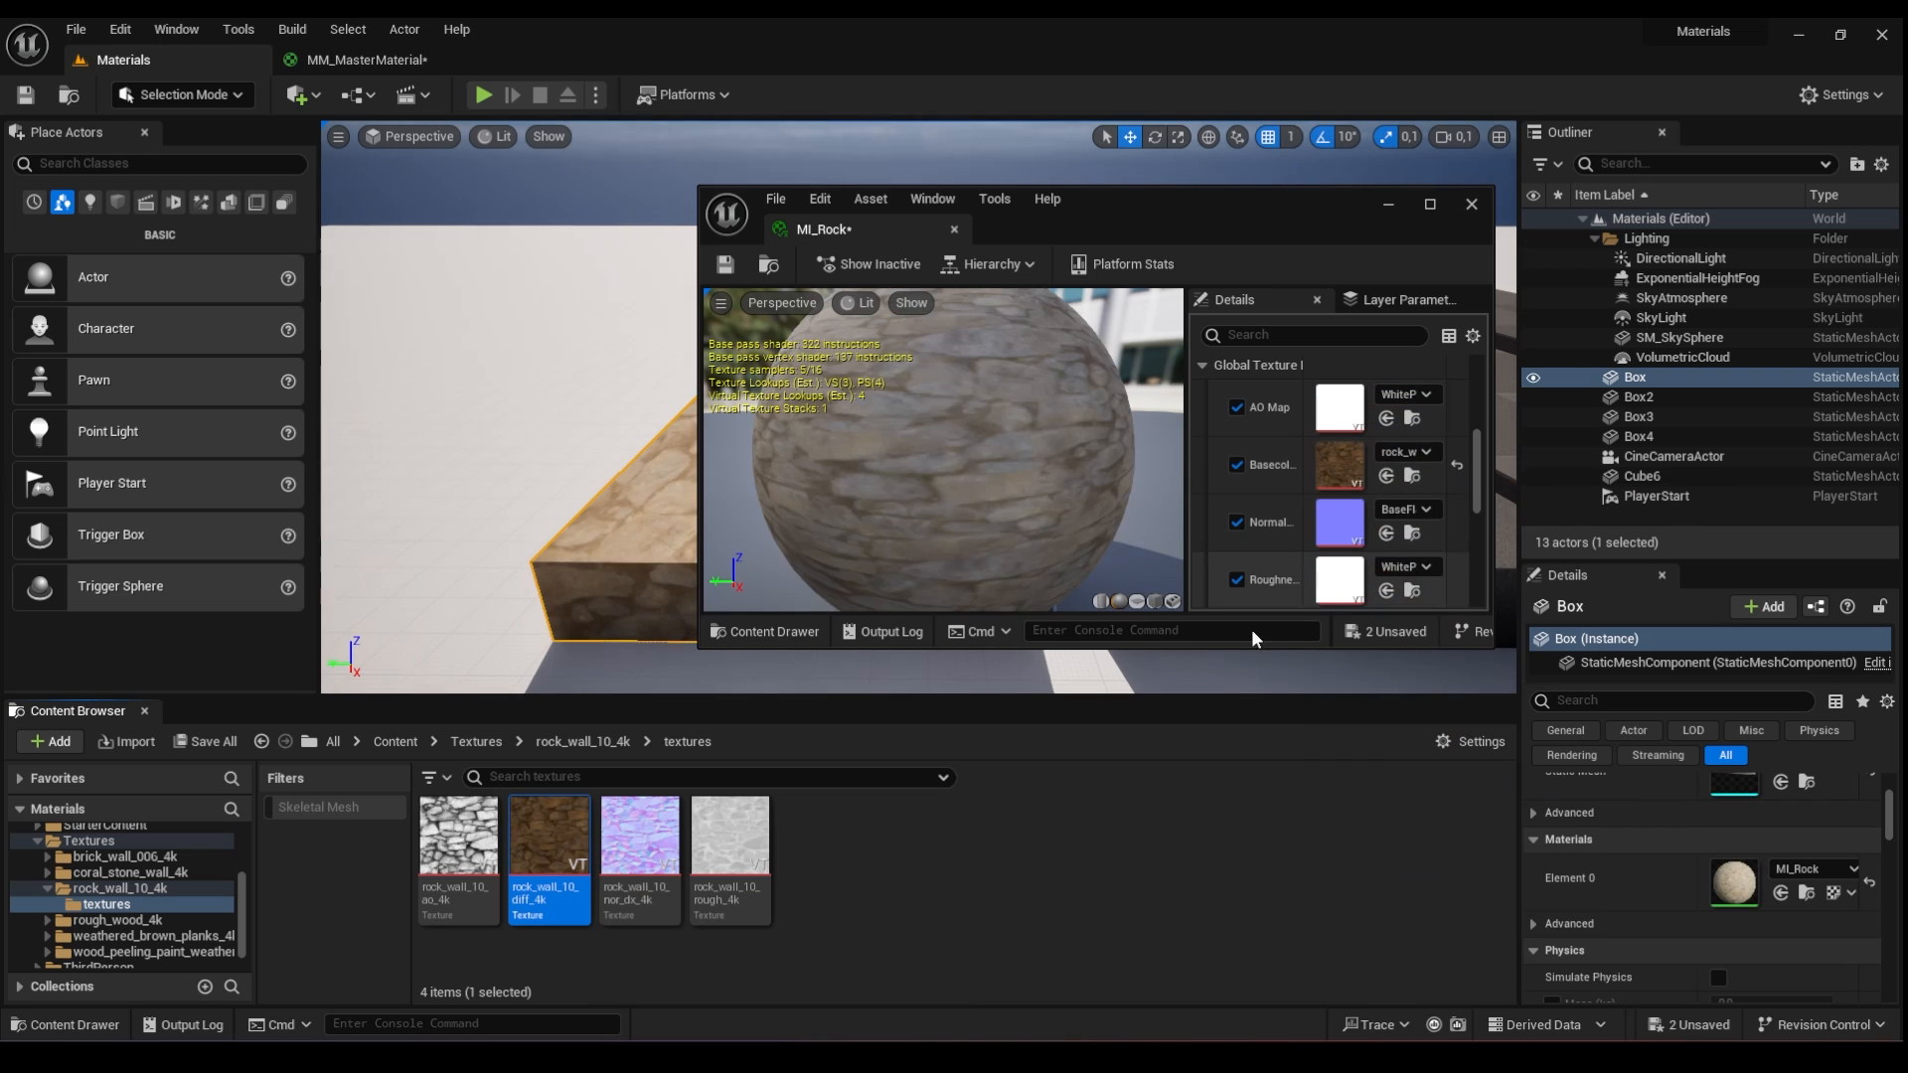
left_click_drag(465, 847, 1348, 422)
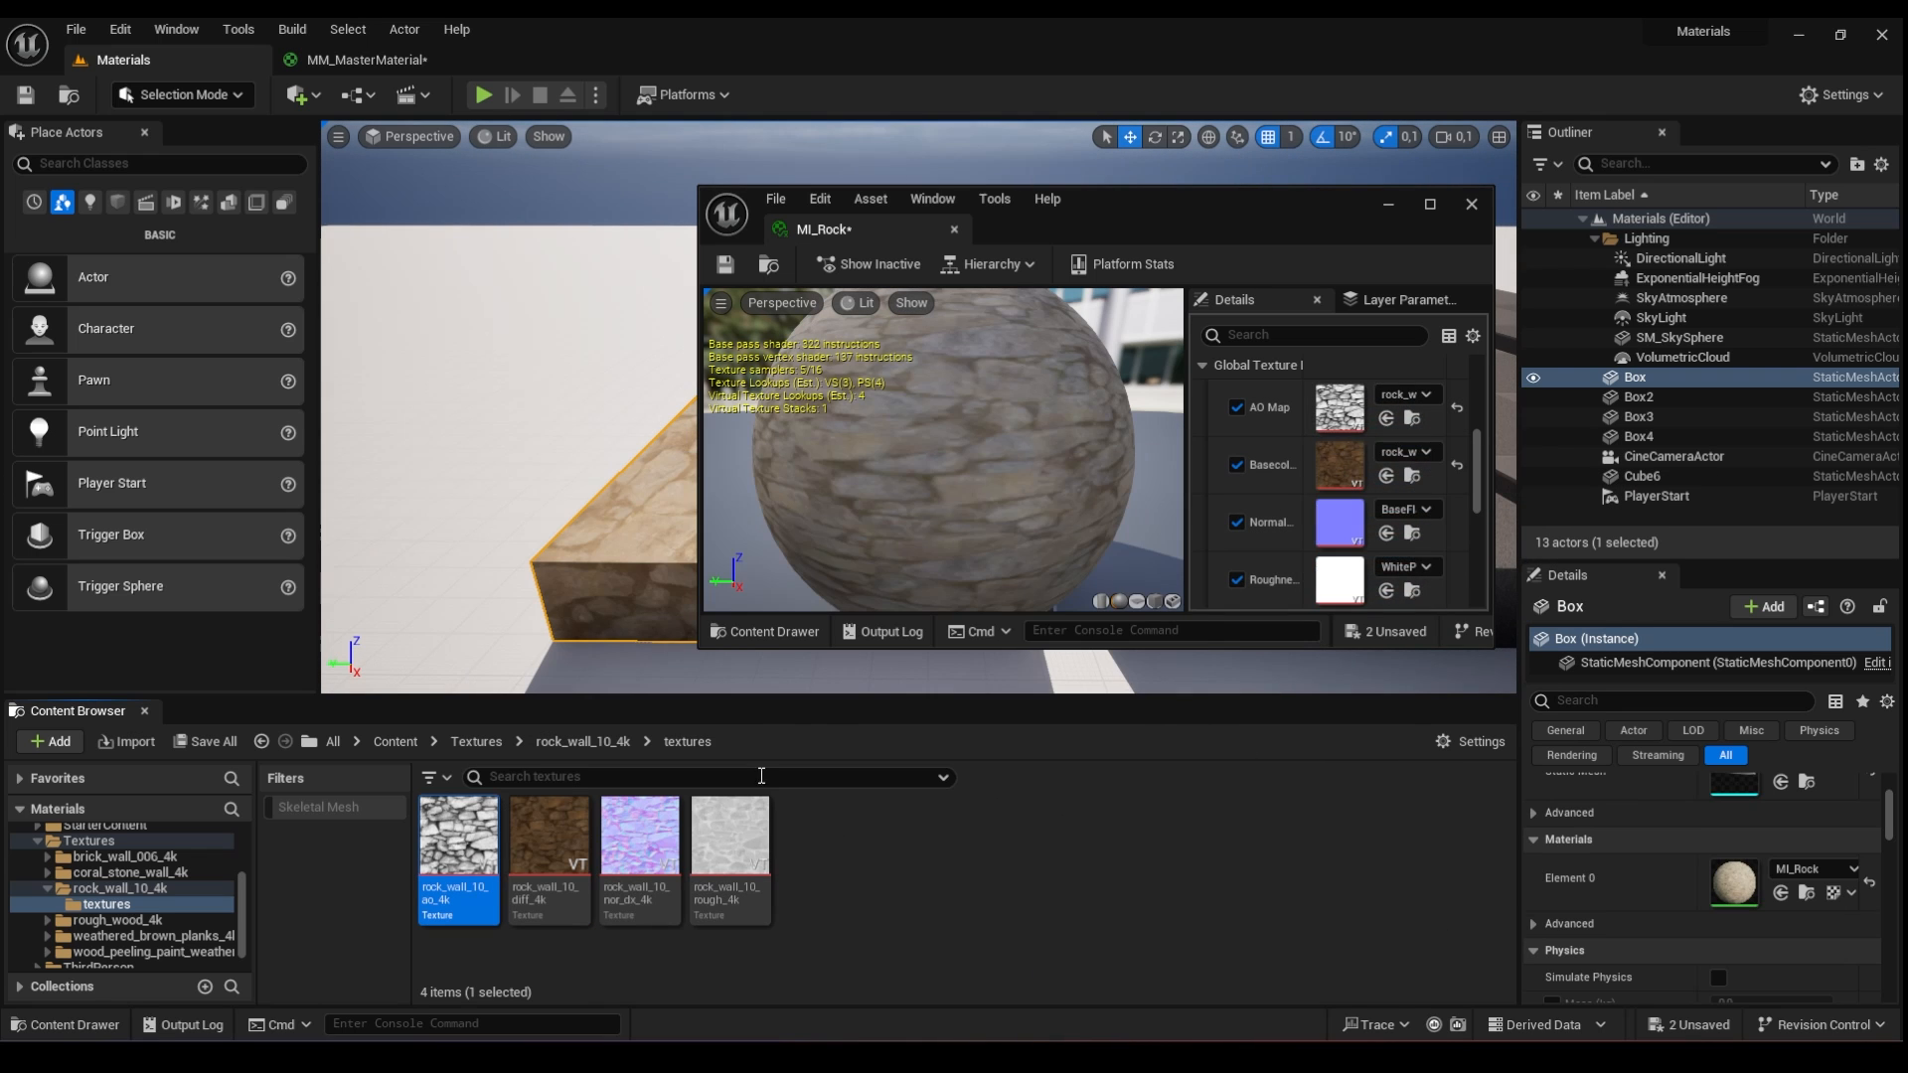
left_click_drag(644, 847, 1339, 527)
left_click_drag(733, 847, 858, 872)
left_click_drag(857, 871, 1338, 580)
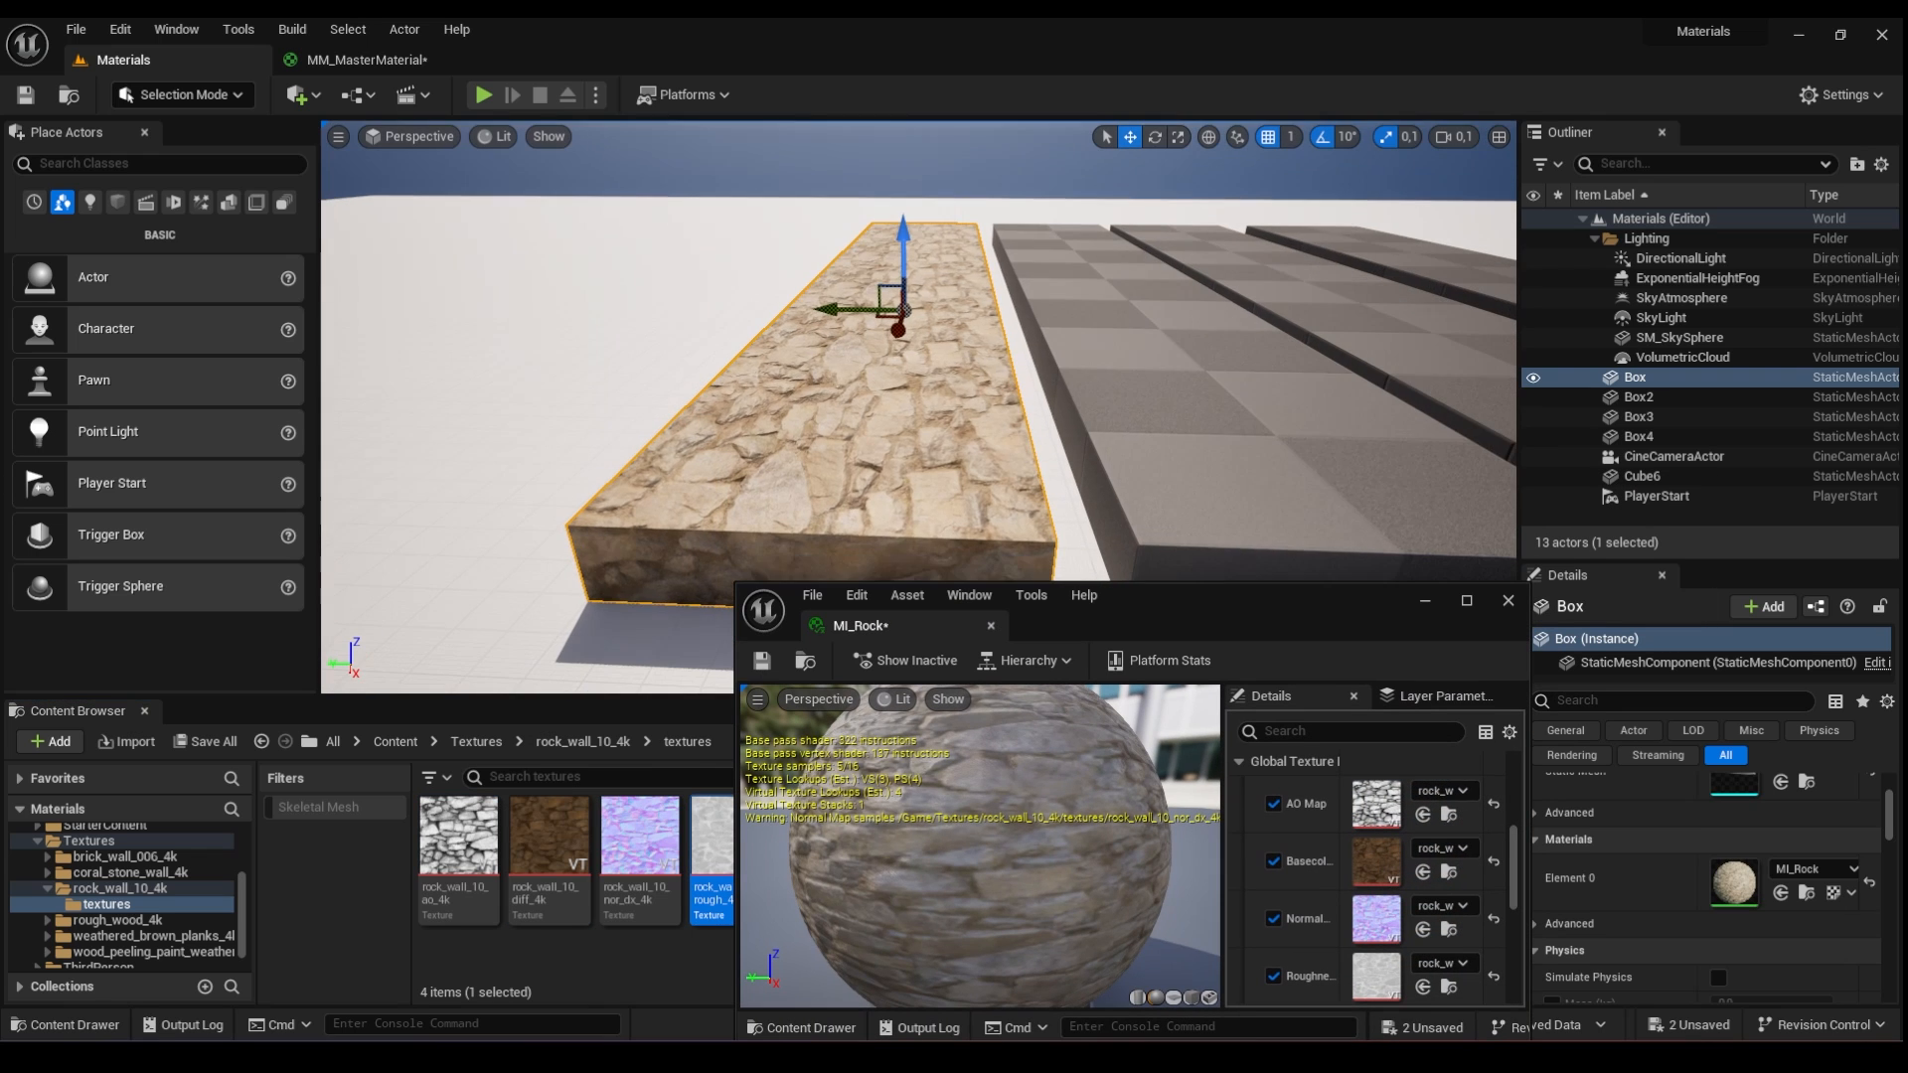
- Dock the MI_Rock editor back into the main window and return to the level
mouse_move(1067, 570)
right_mouse_down()
mouse_move(1085, 538)
mouse_move(1067, 570)
right_mouse_up()
left_click_drag(1023, 616, 562, 60)
left_click(149, 59)
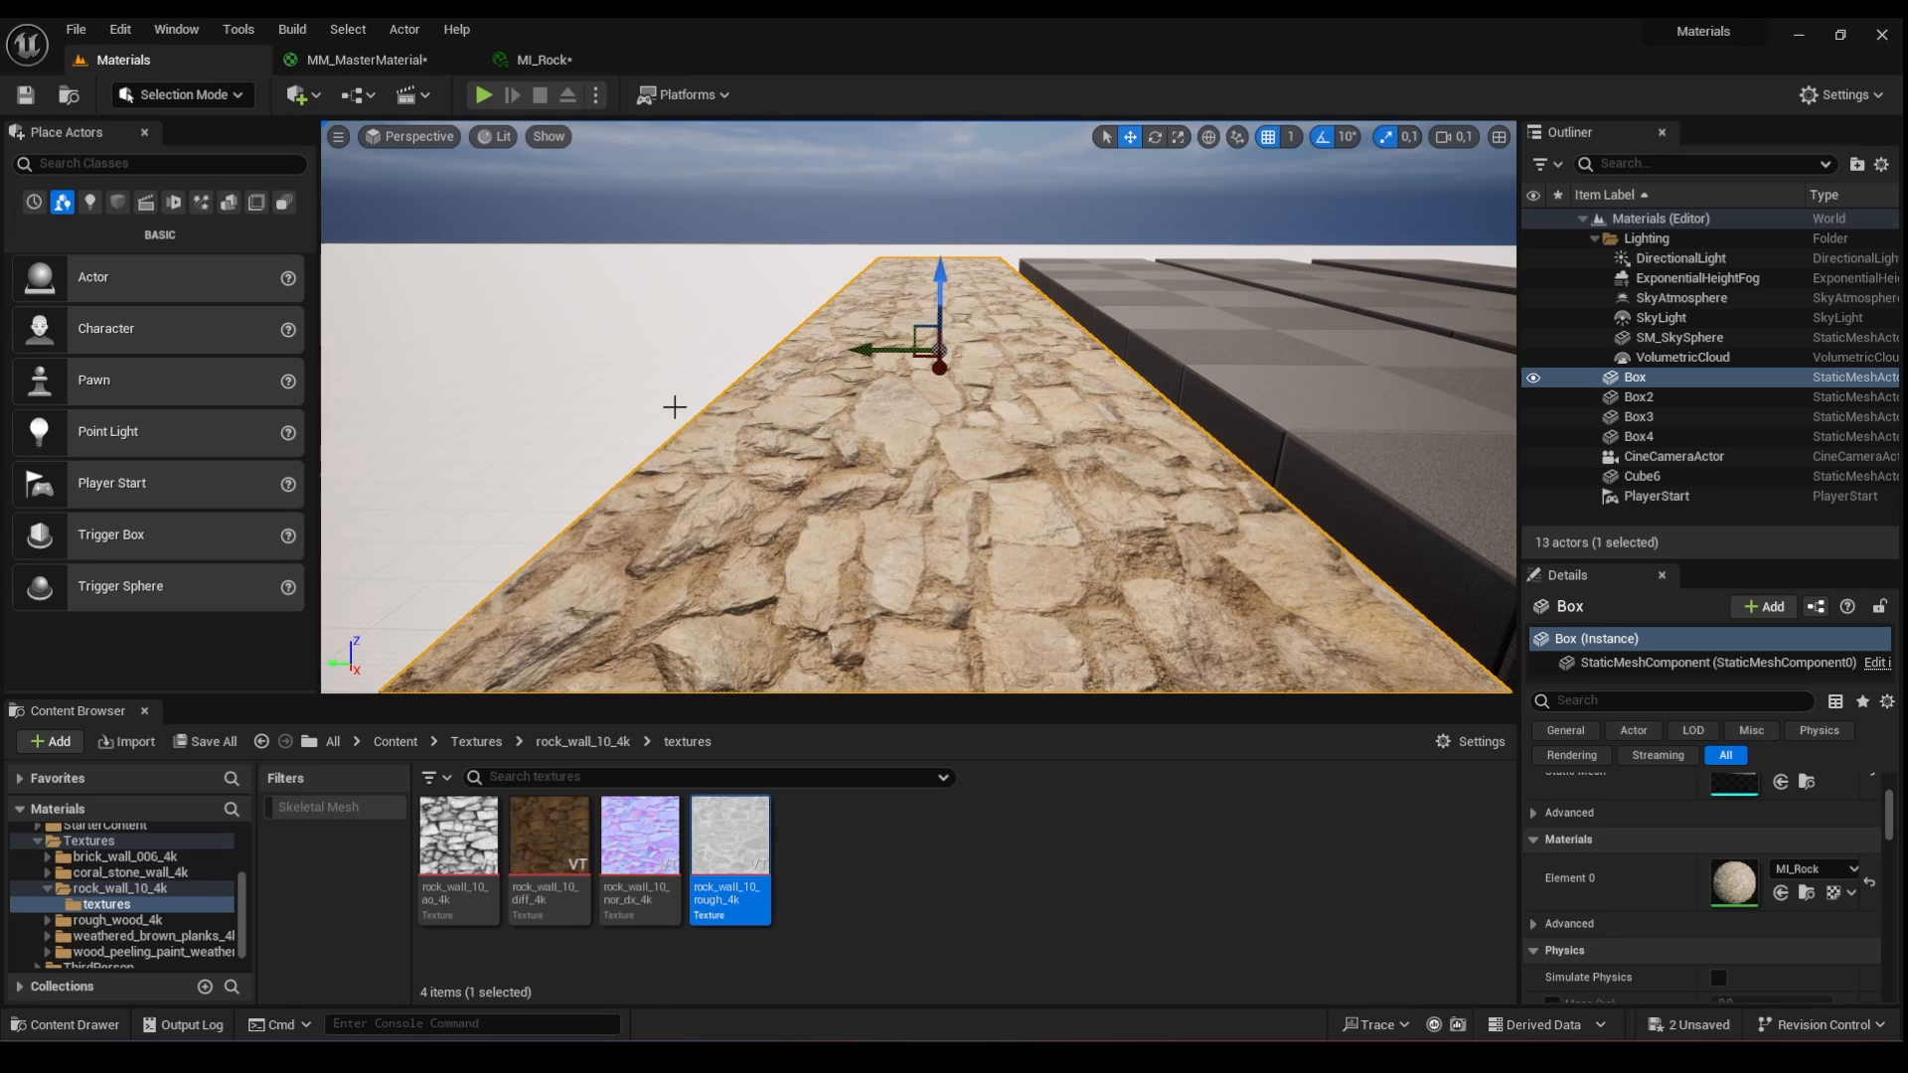
- Create a material instance of MM_MasterMaterial in the Materials folder and name it MI_Wood
left_click(395, 742)
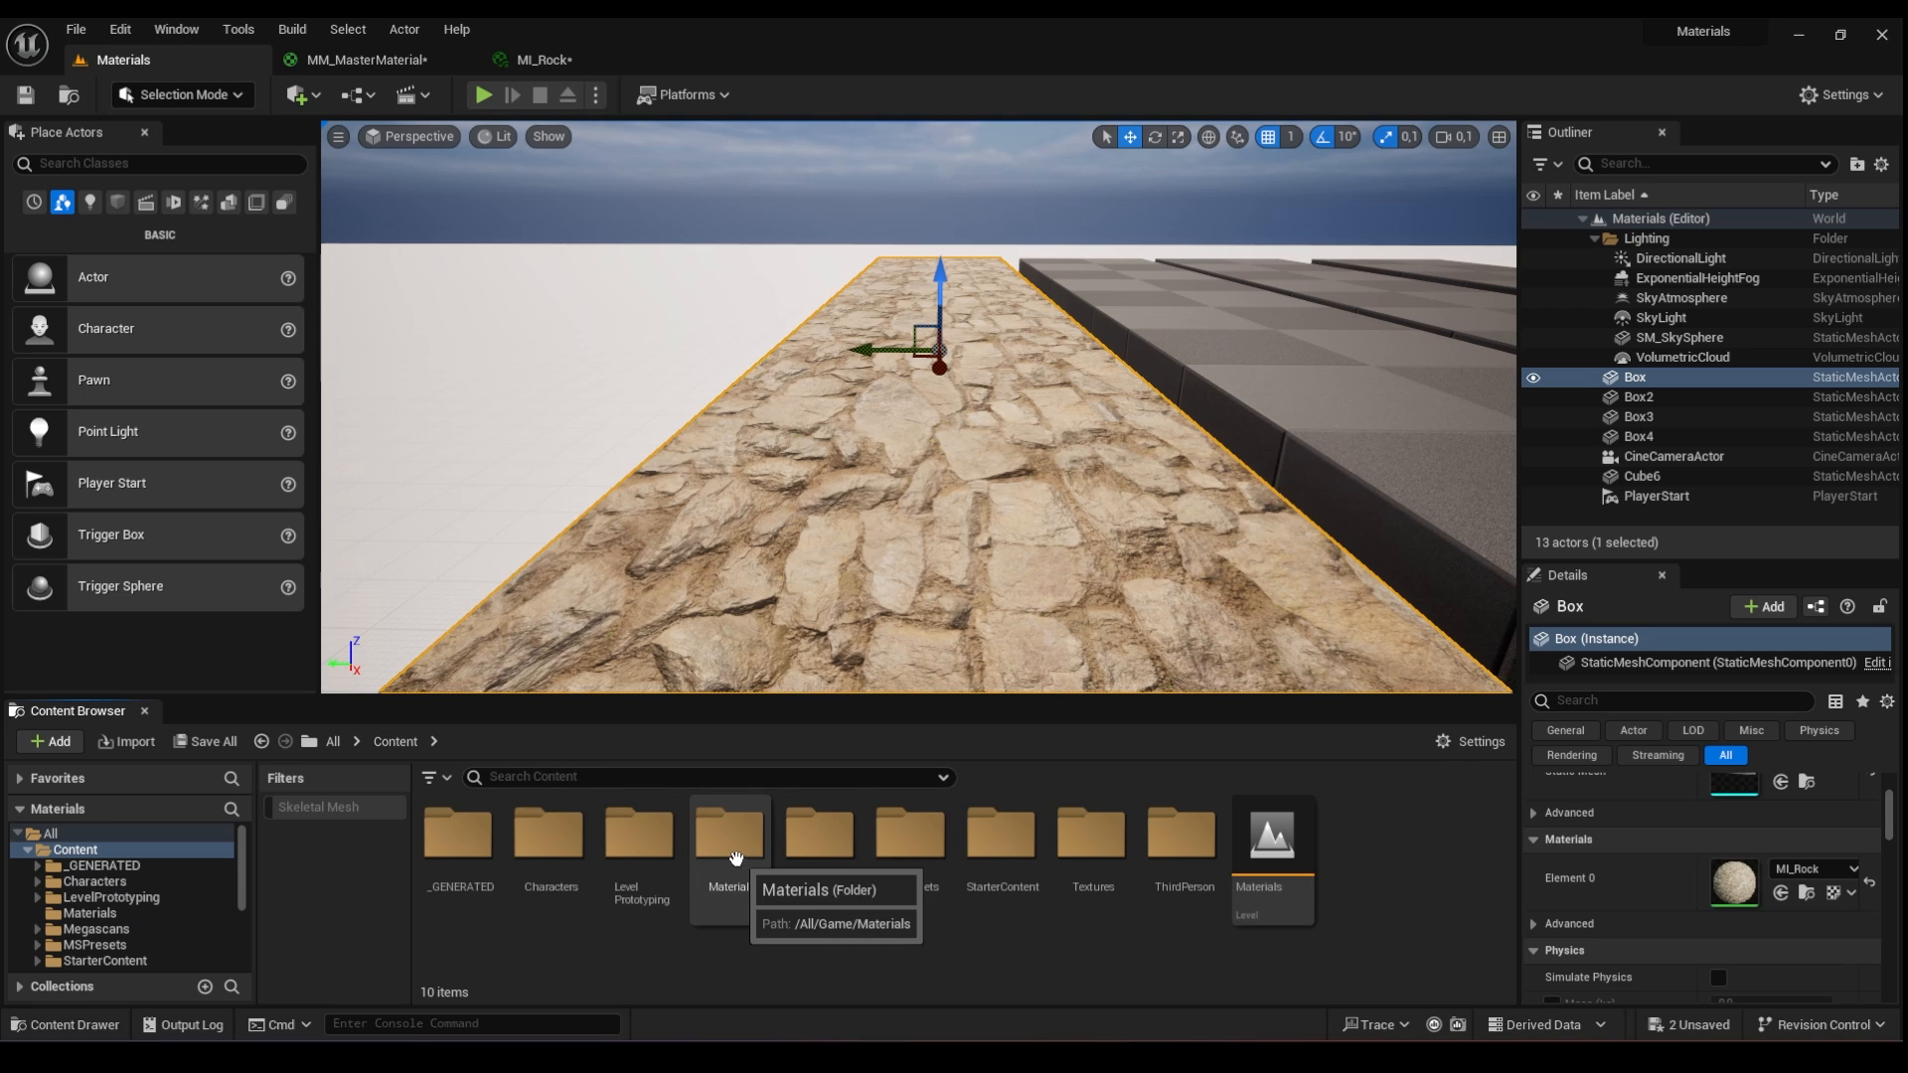
double_click(748, 844)
right_click(639, 855)
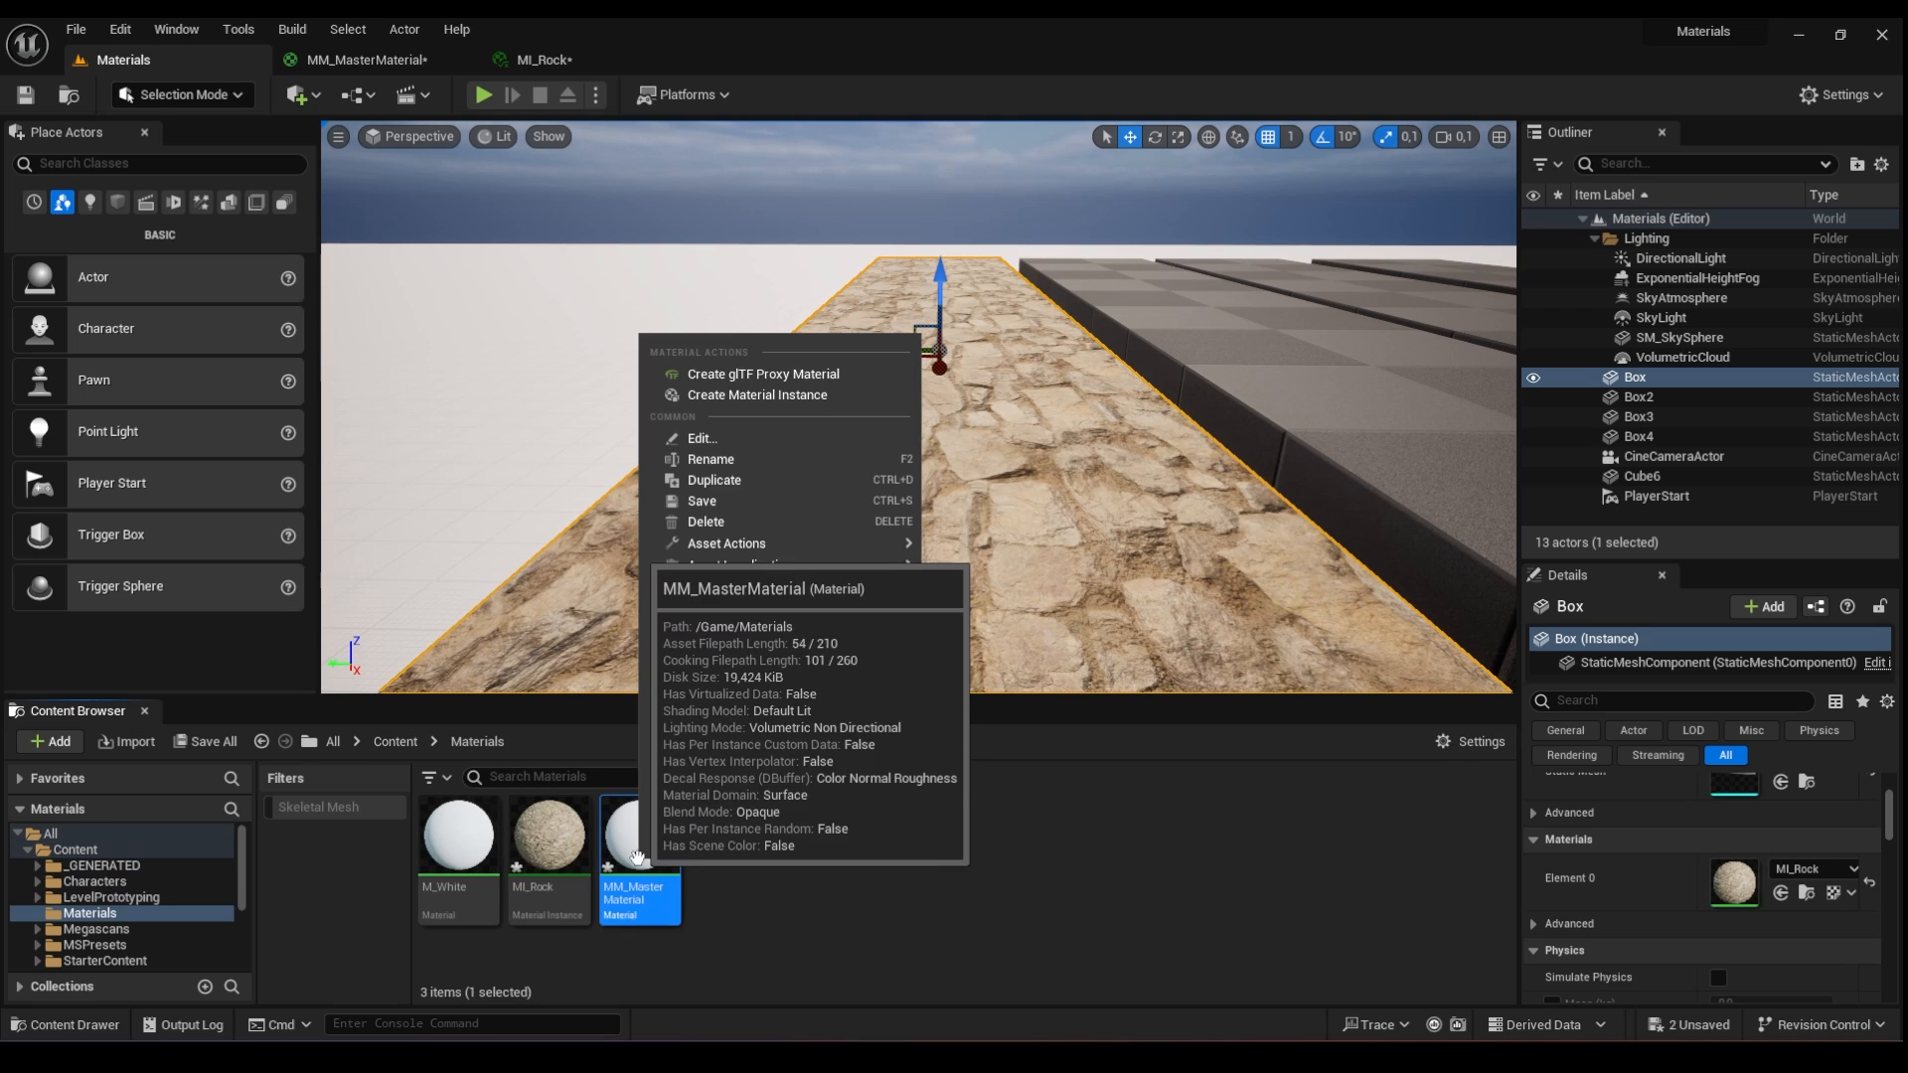
left_click(760, 395)
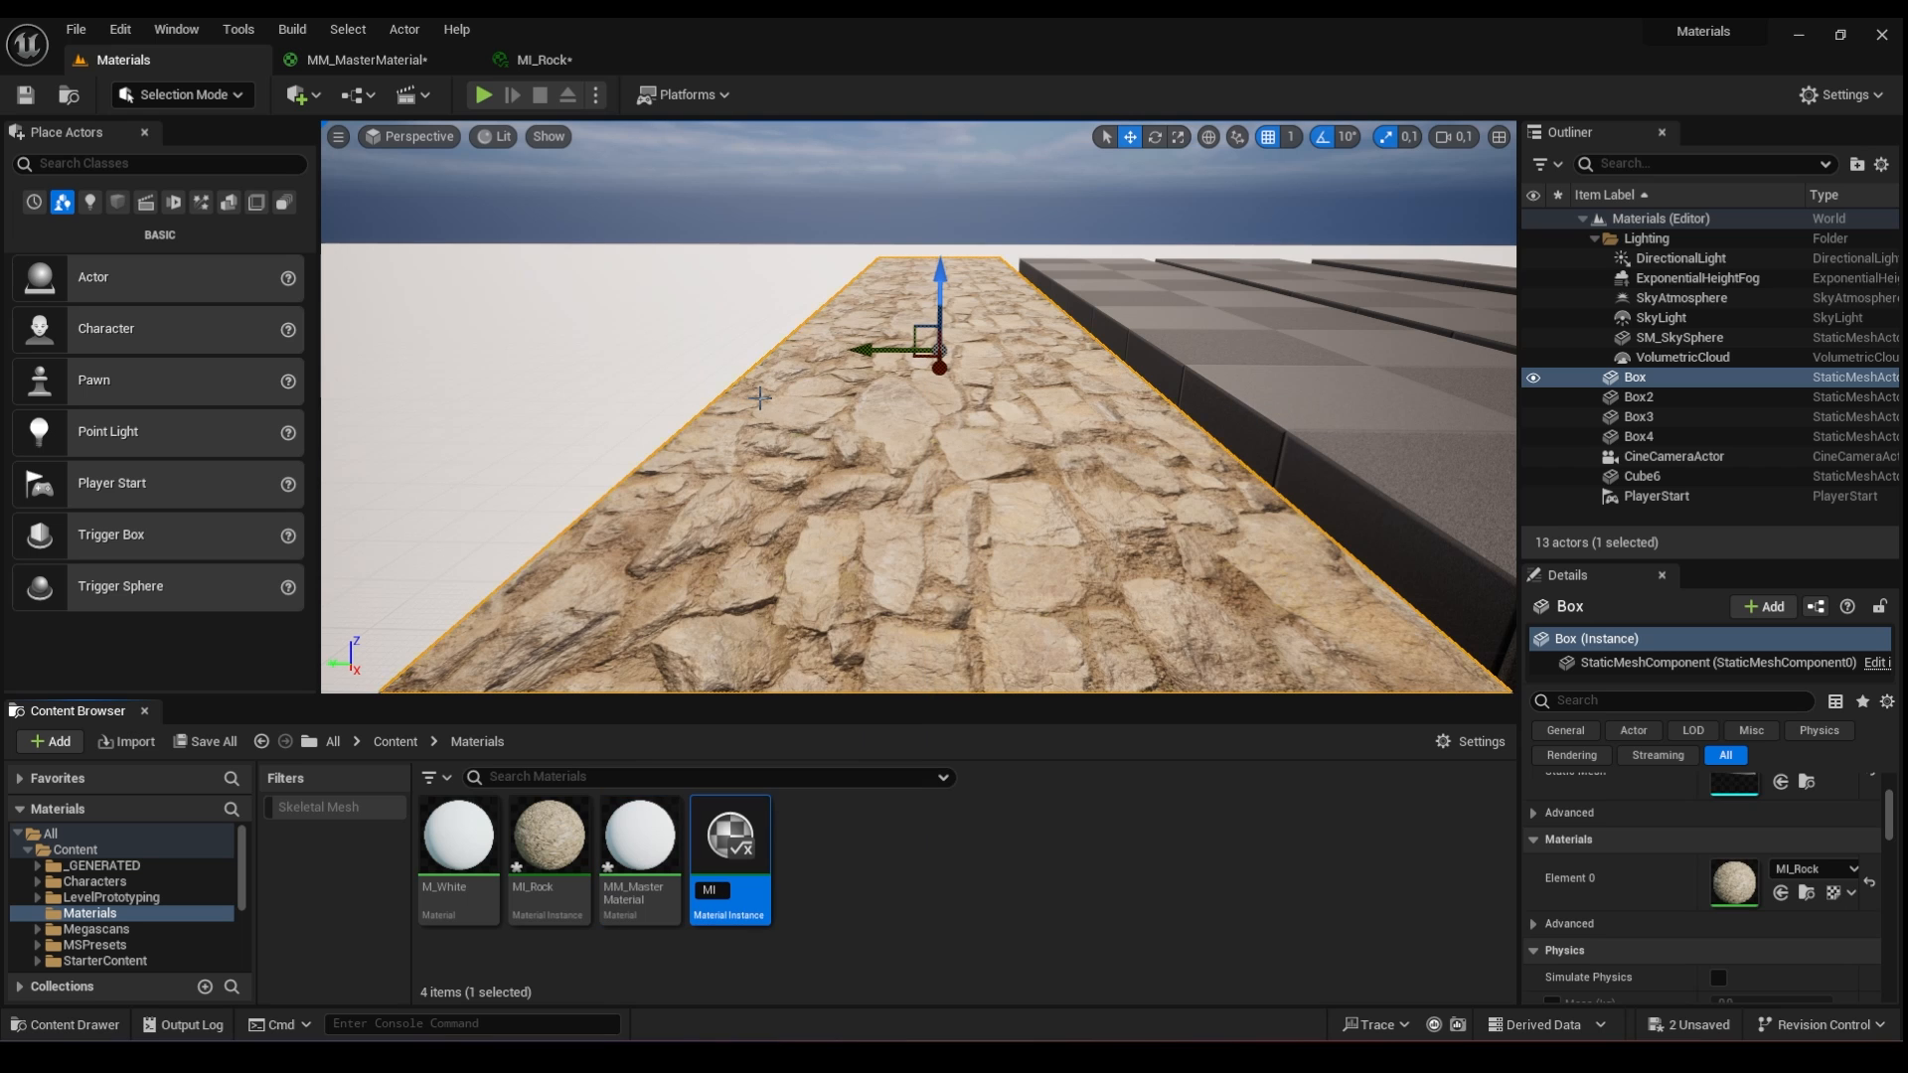
type("MI_Wood")
key("Return")
- Assign MI_Wood to Element 0 of Box2, the box beside the rock-textured one
left_click(1229, 436)
key("d")
right_click_drag(1222, 458, 1222, 457)
key("s")
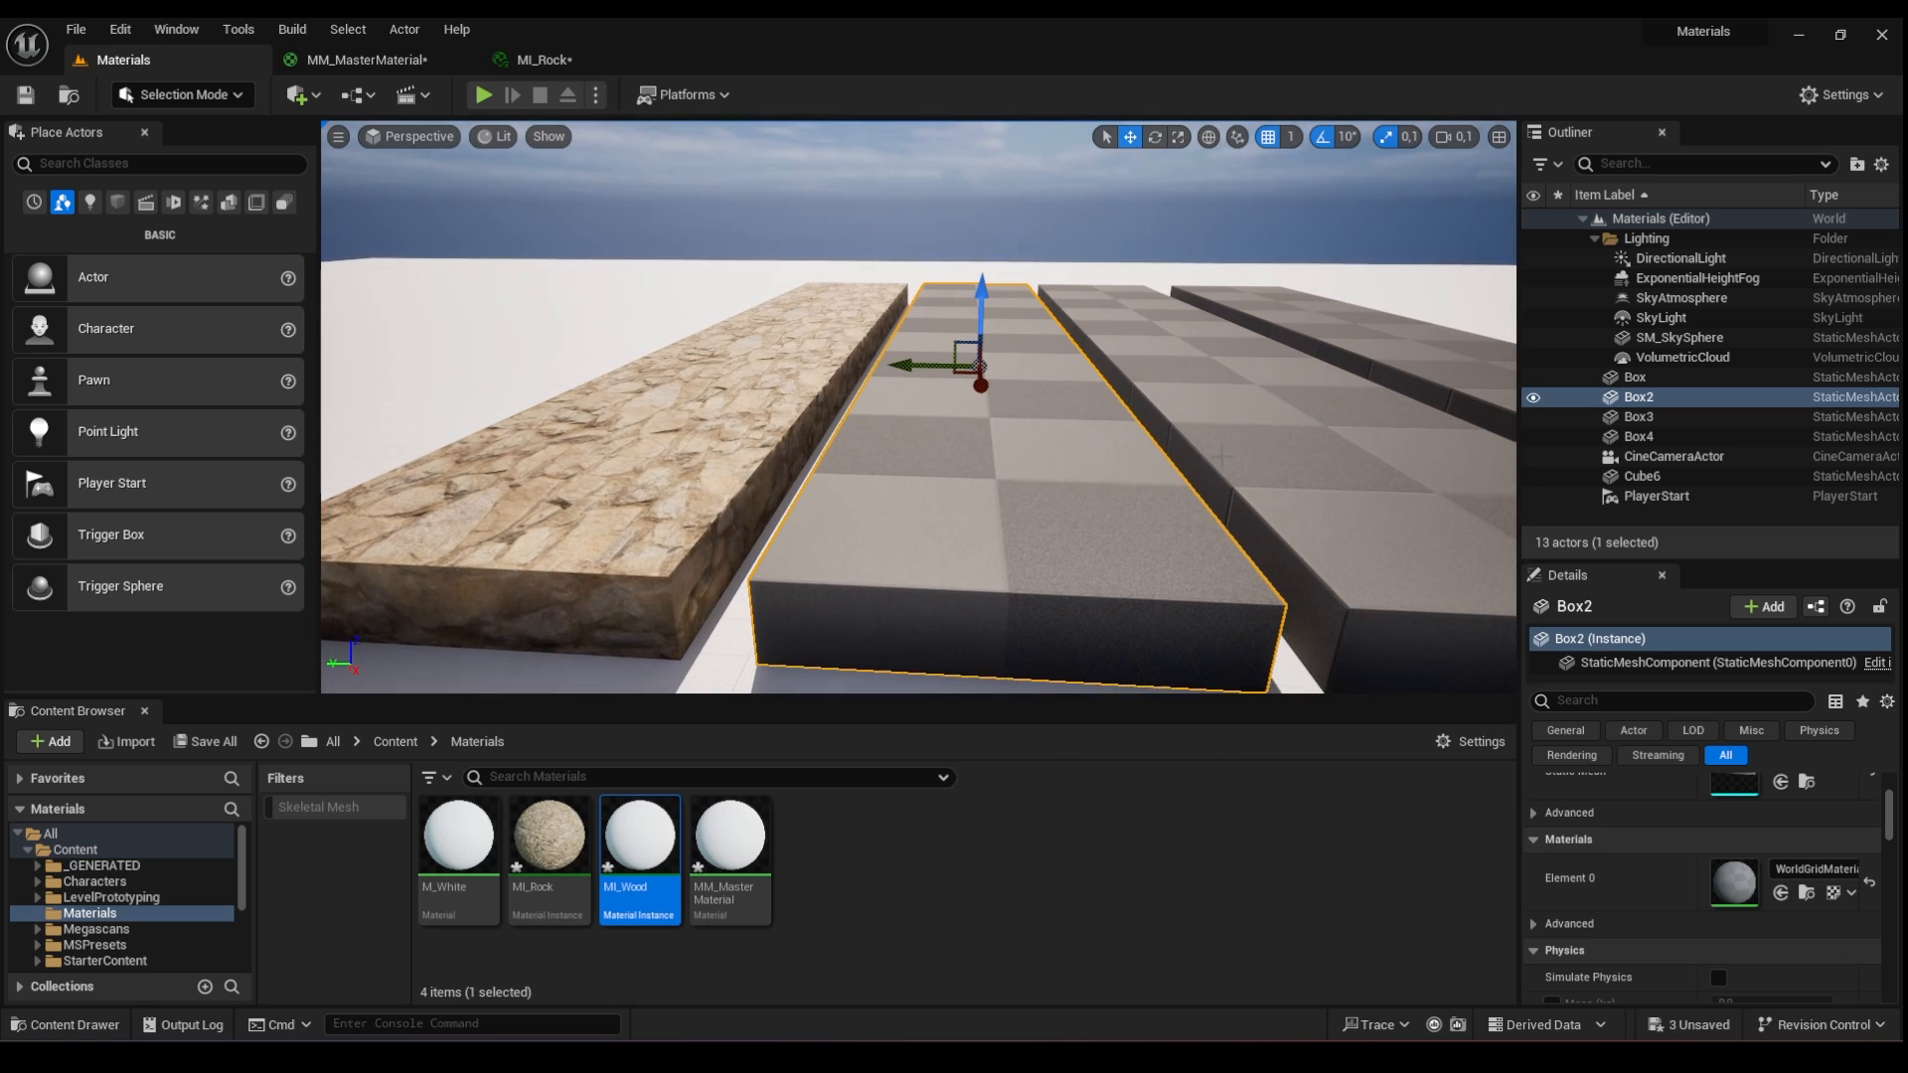
left_click_drag(636, 845, 1739, 884)
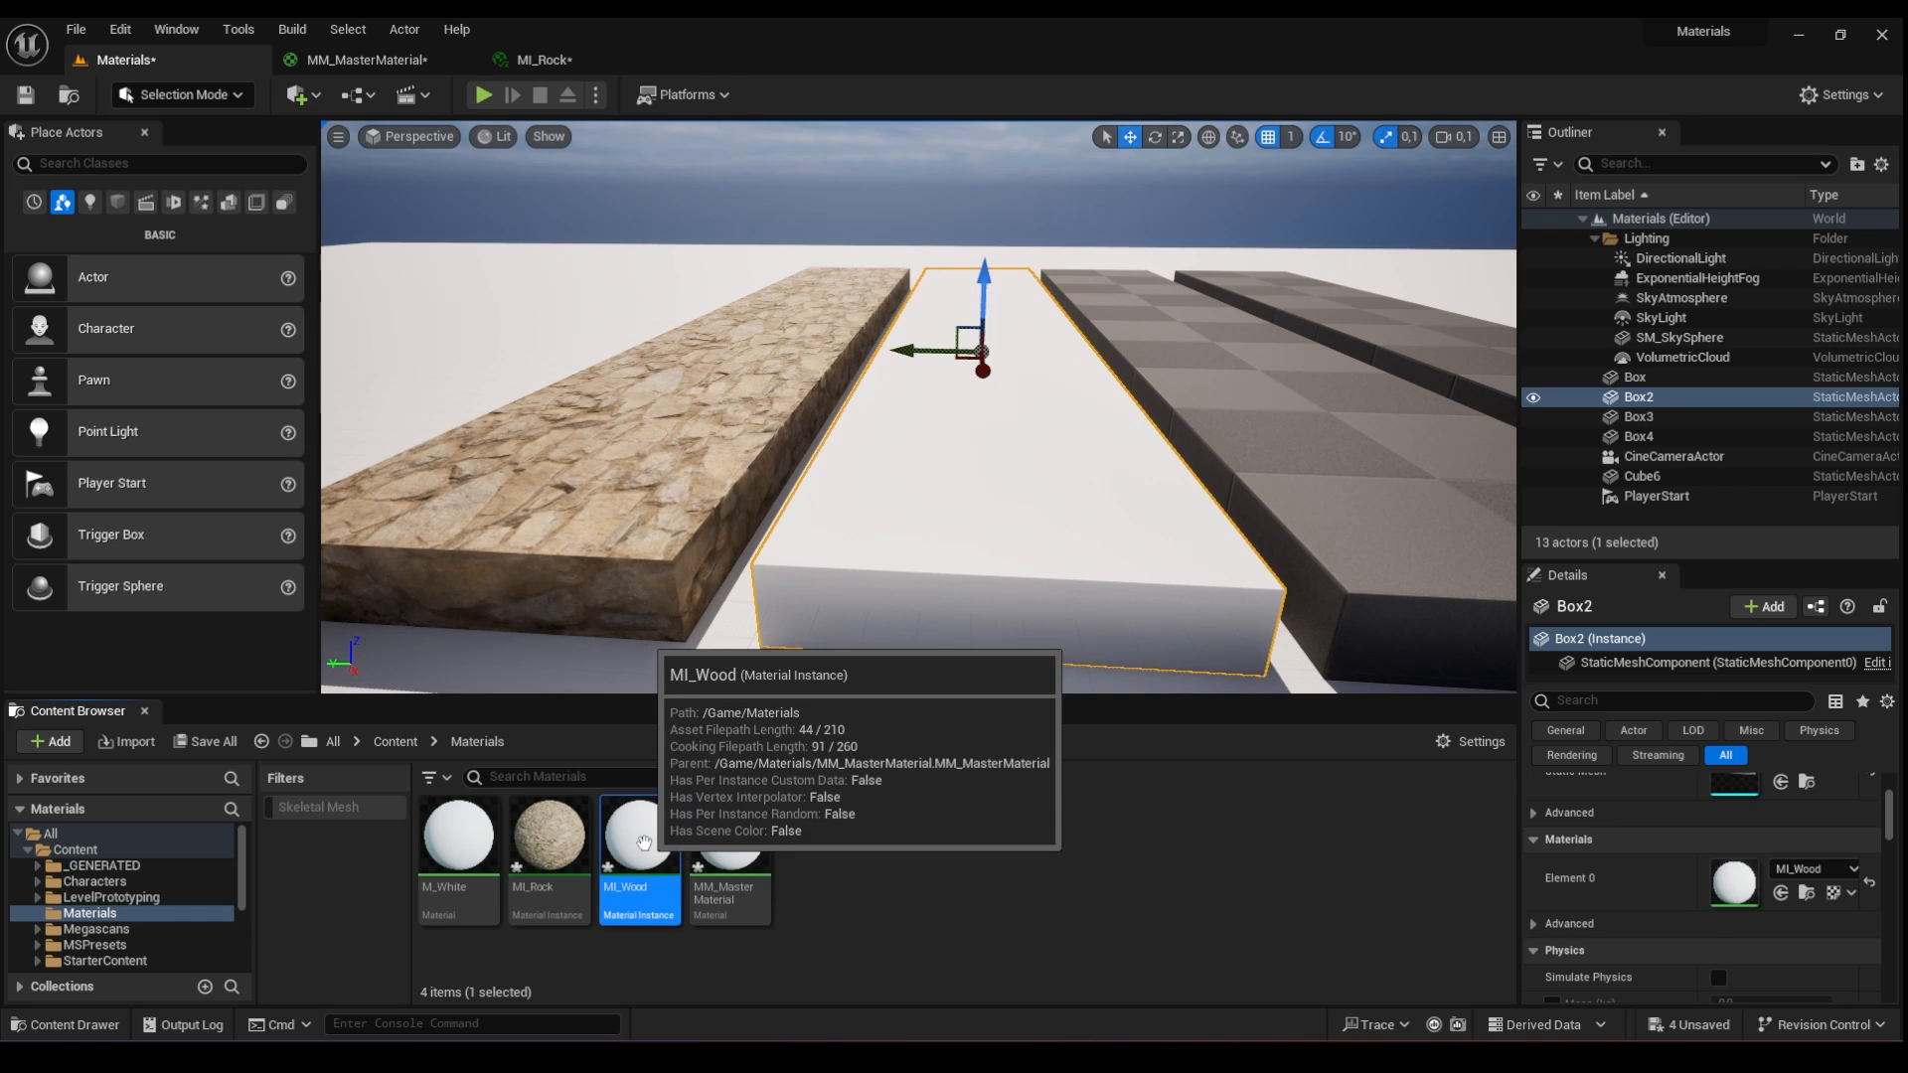
- Open MI_Wood in a floating window over the level and browse the content to the rough_wood_4k textures folder
double_click(636, 849)
left_click_drag(755, 59, 874, 292)
left_click(118, 60)
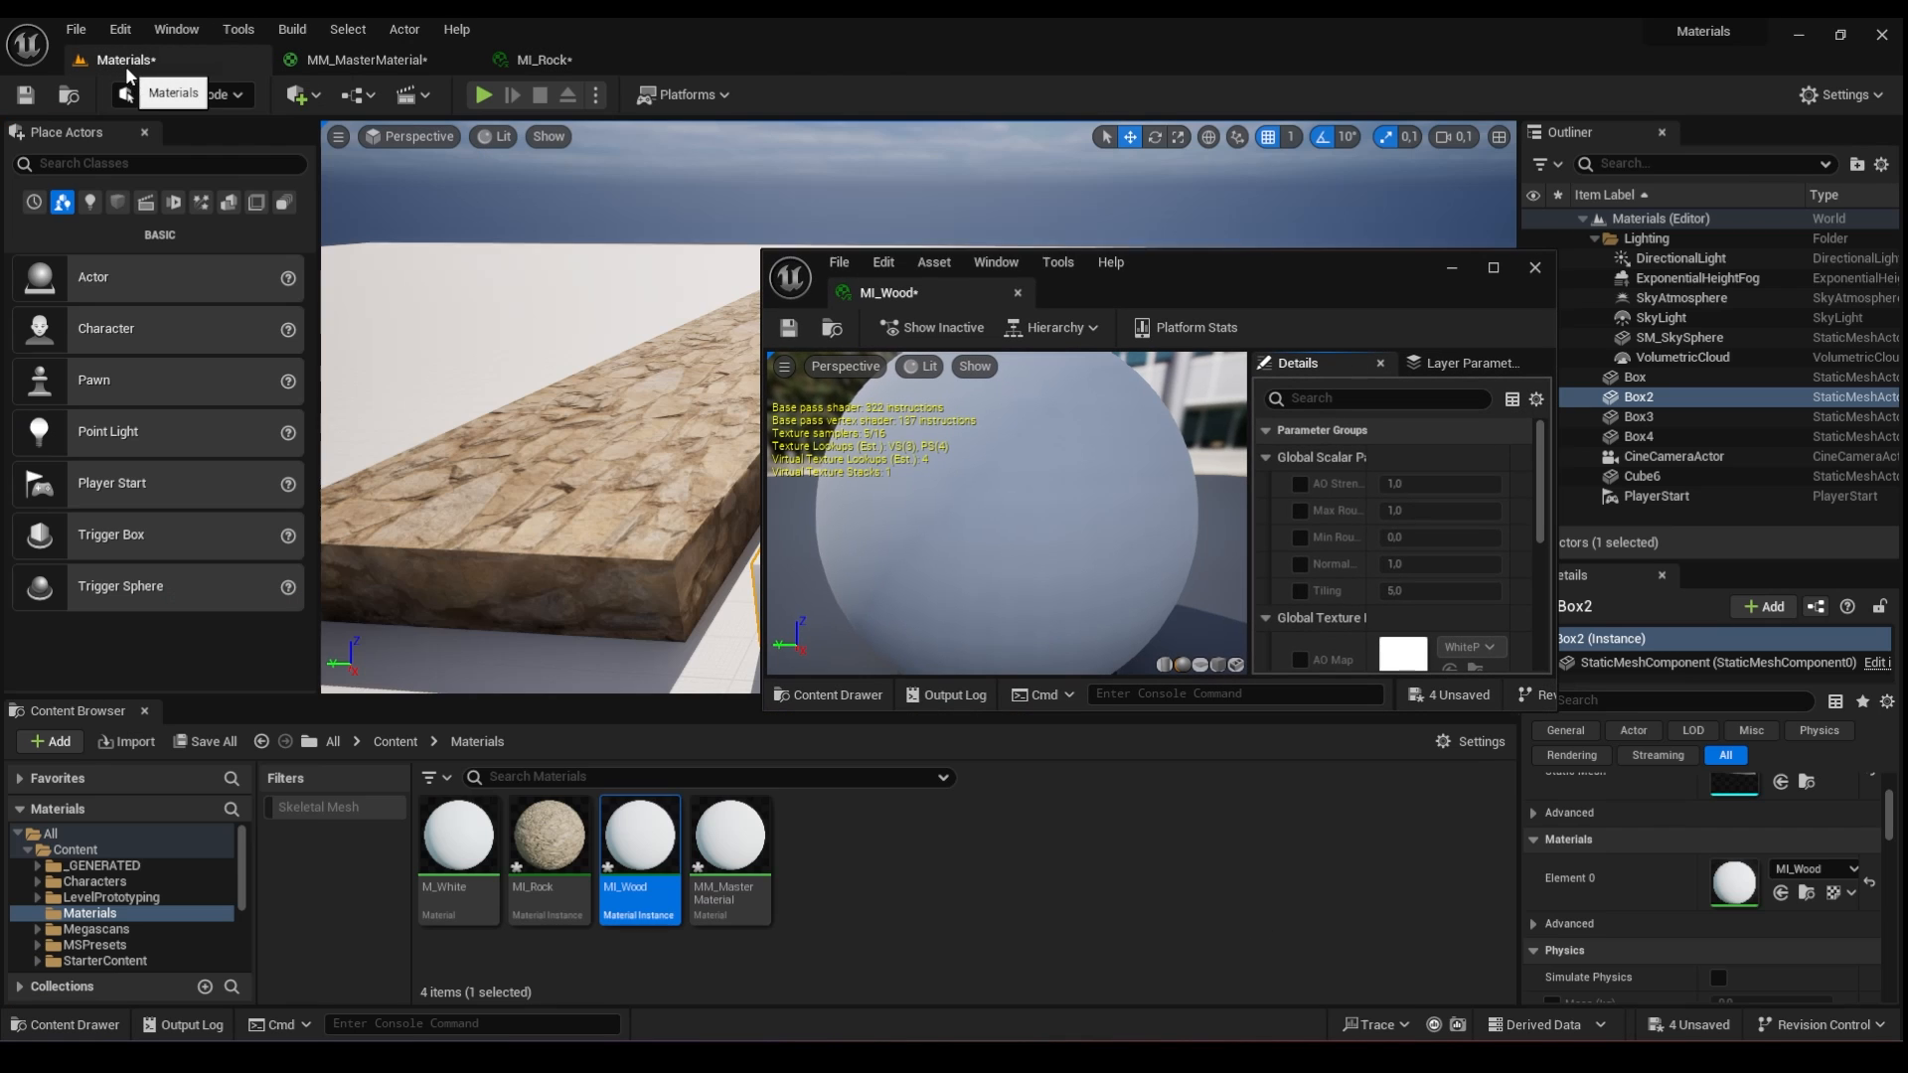
left_click_drag(1234, 266, 556, 141)
left_click(394, 741)
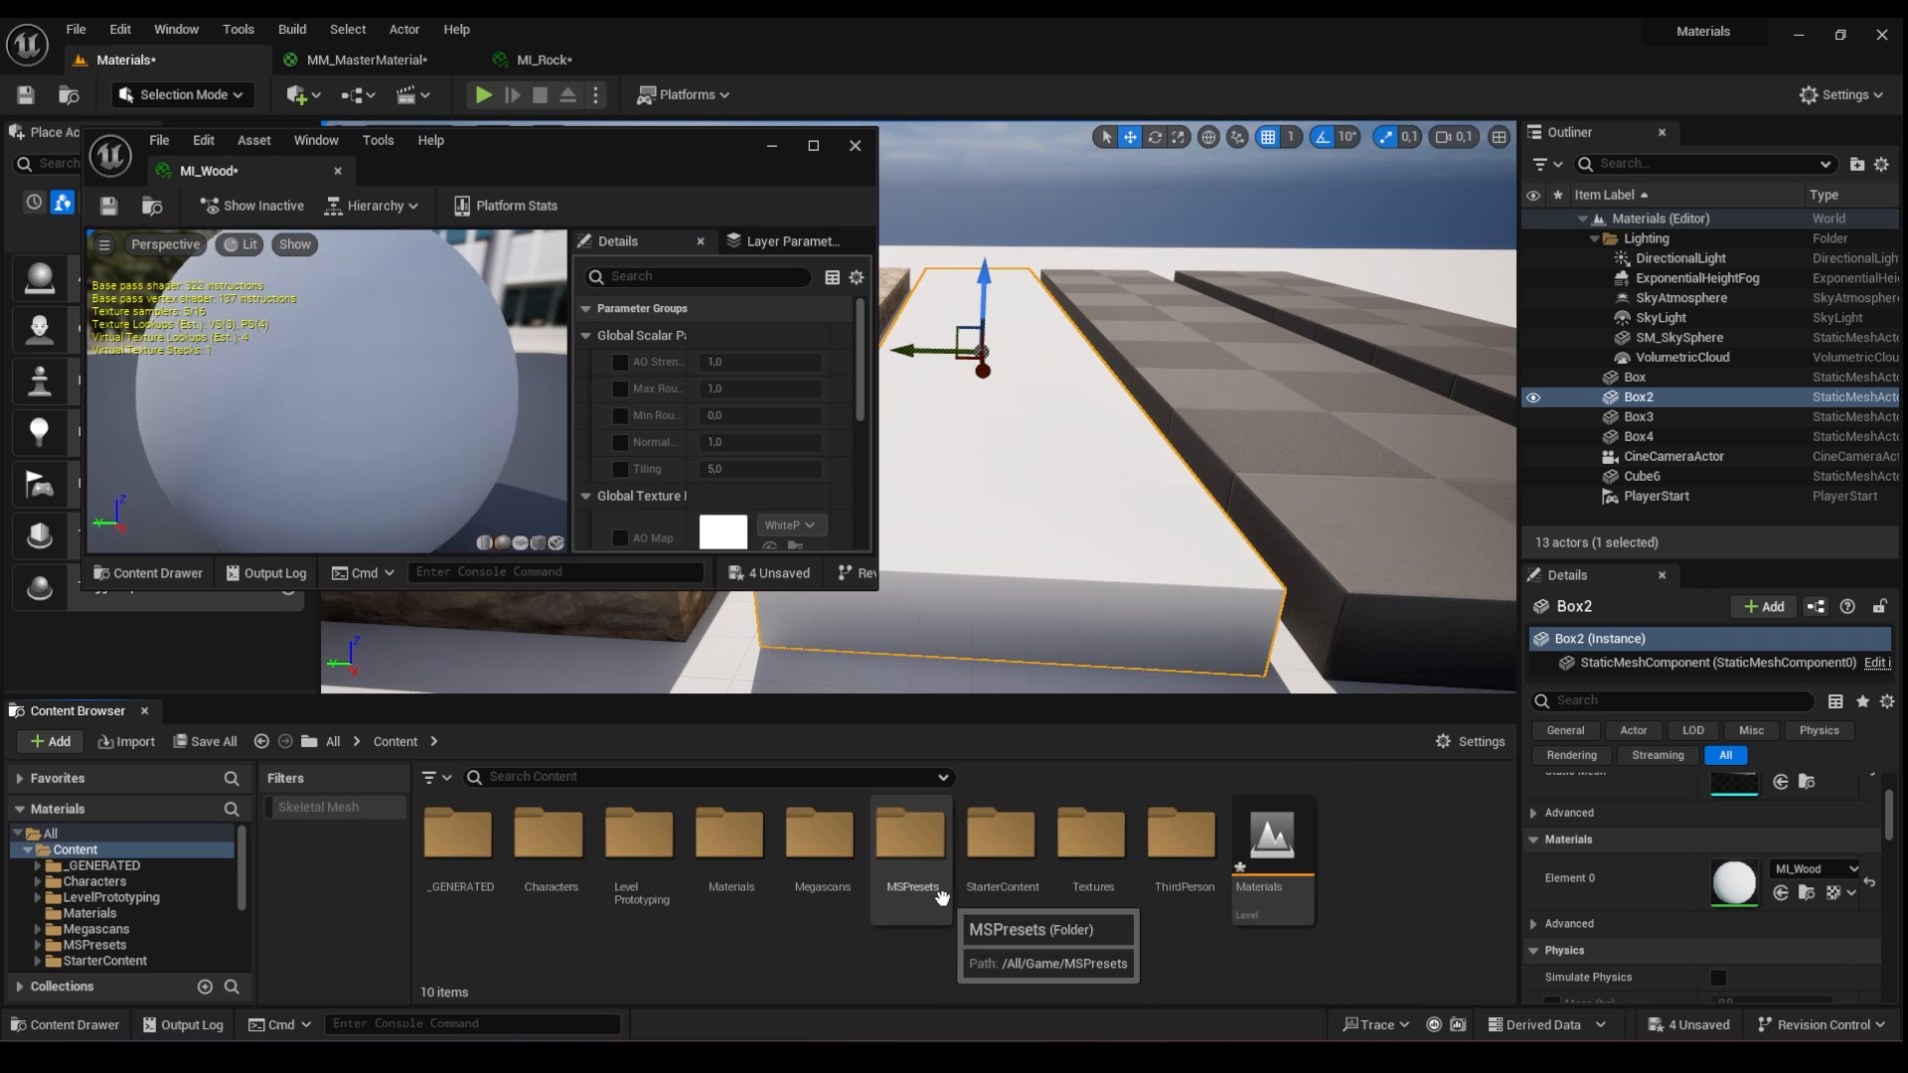
double_click(1091, 835)
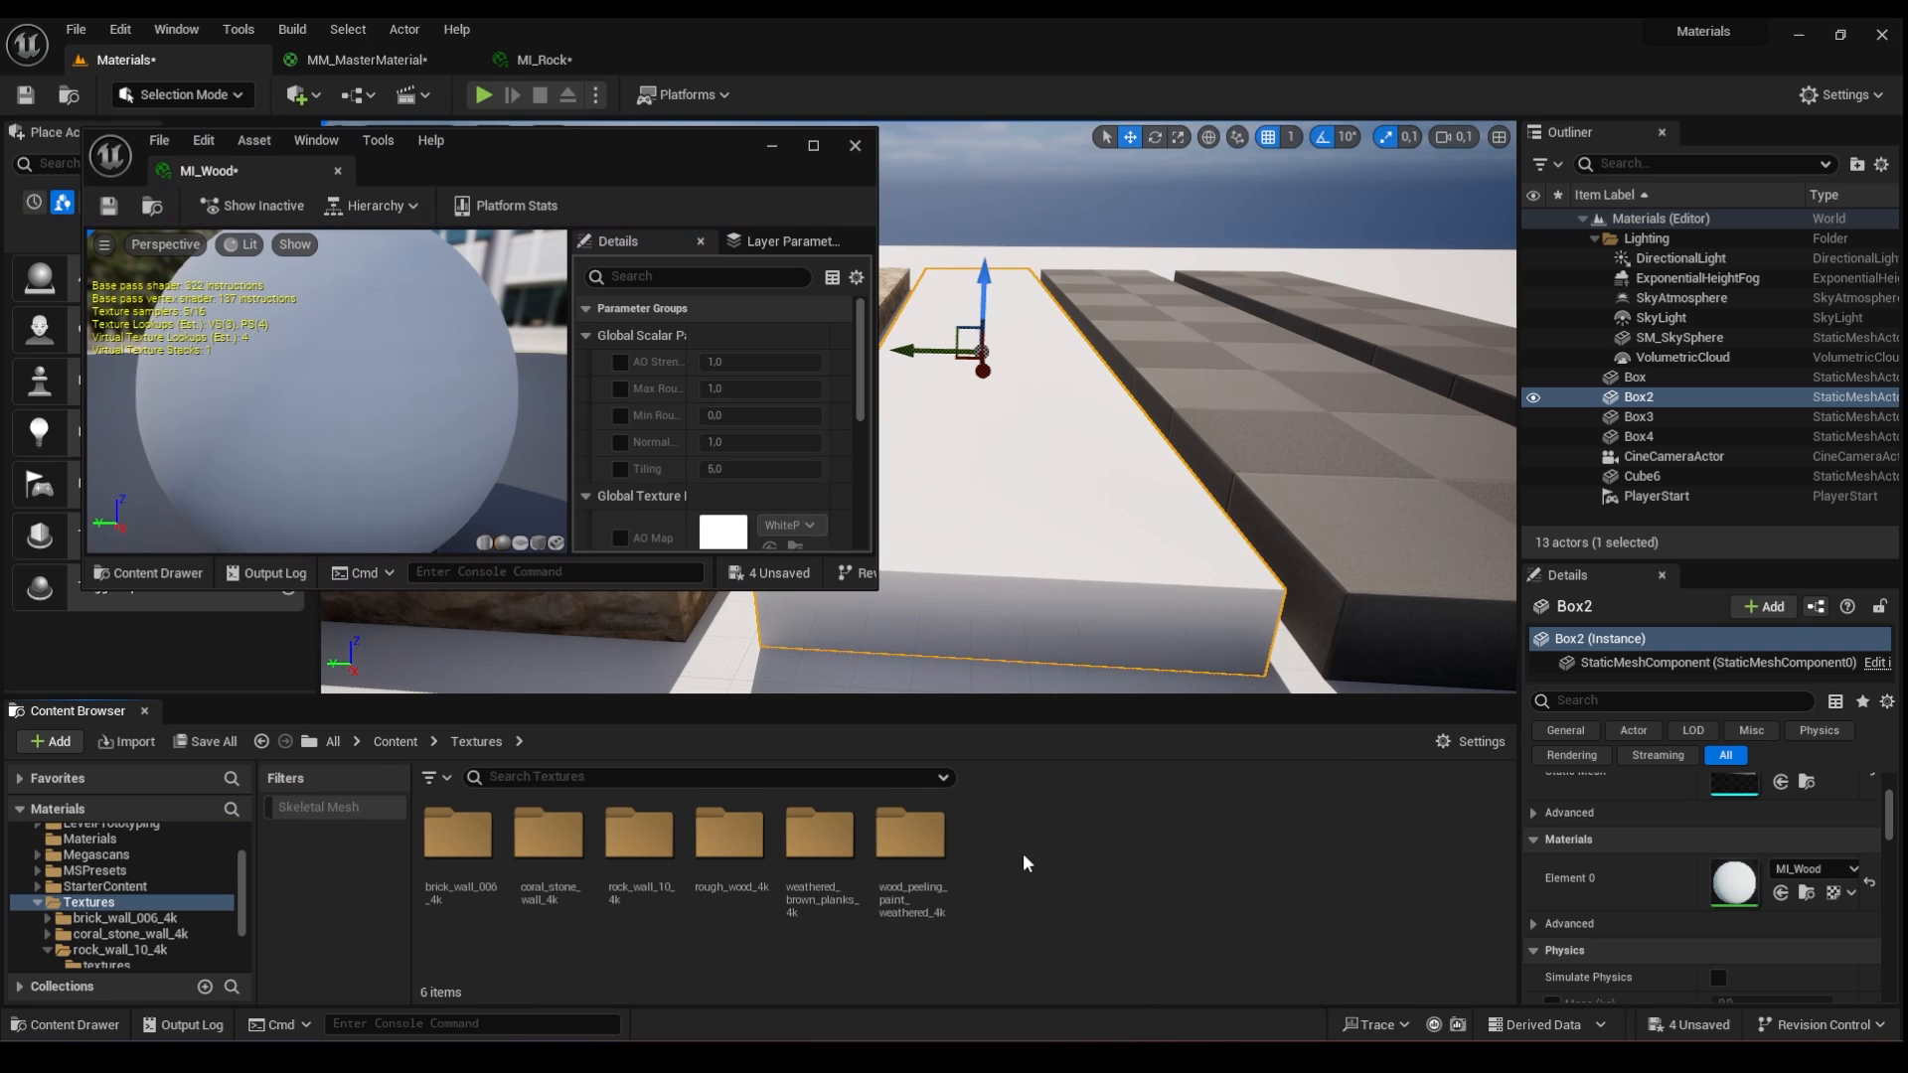
left_click(732, 839)
double_click(731, 840)
double_click(461, 836)
- Enable the AO Map, Basecolor, Normal and Roughness texture overrides in MI_Wood
scroll(760, 447, "down", 3)
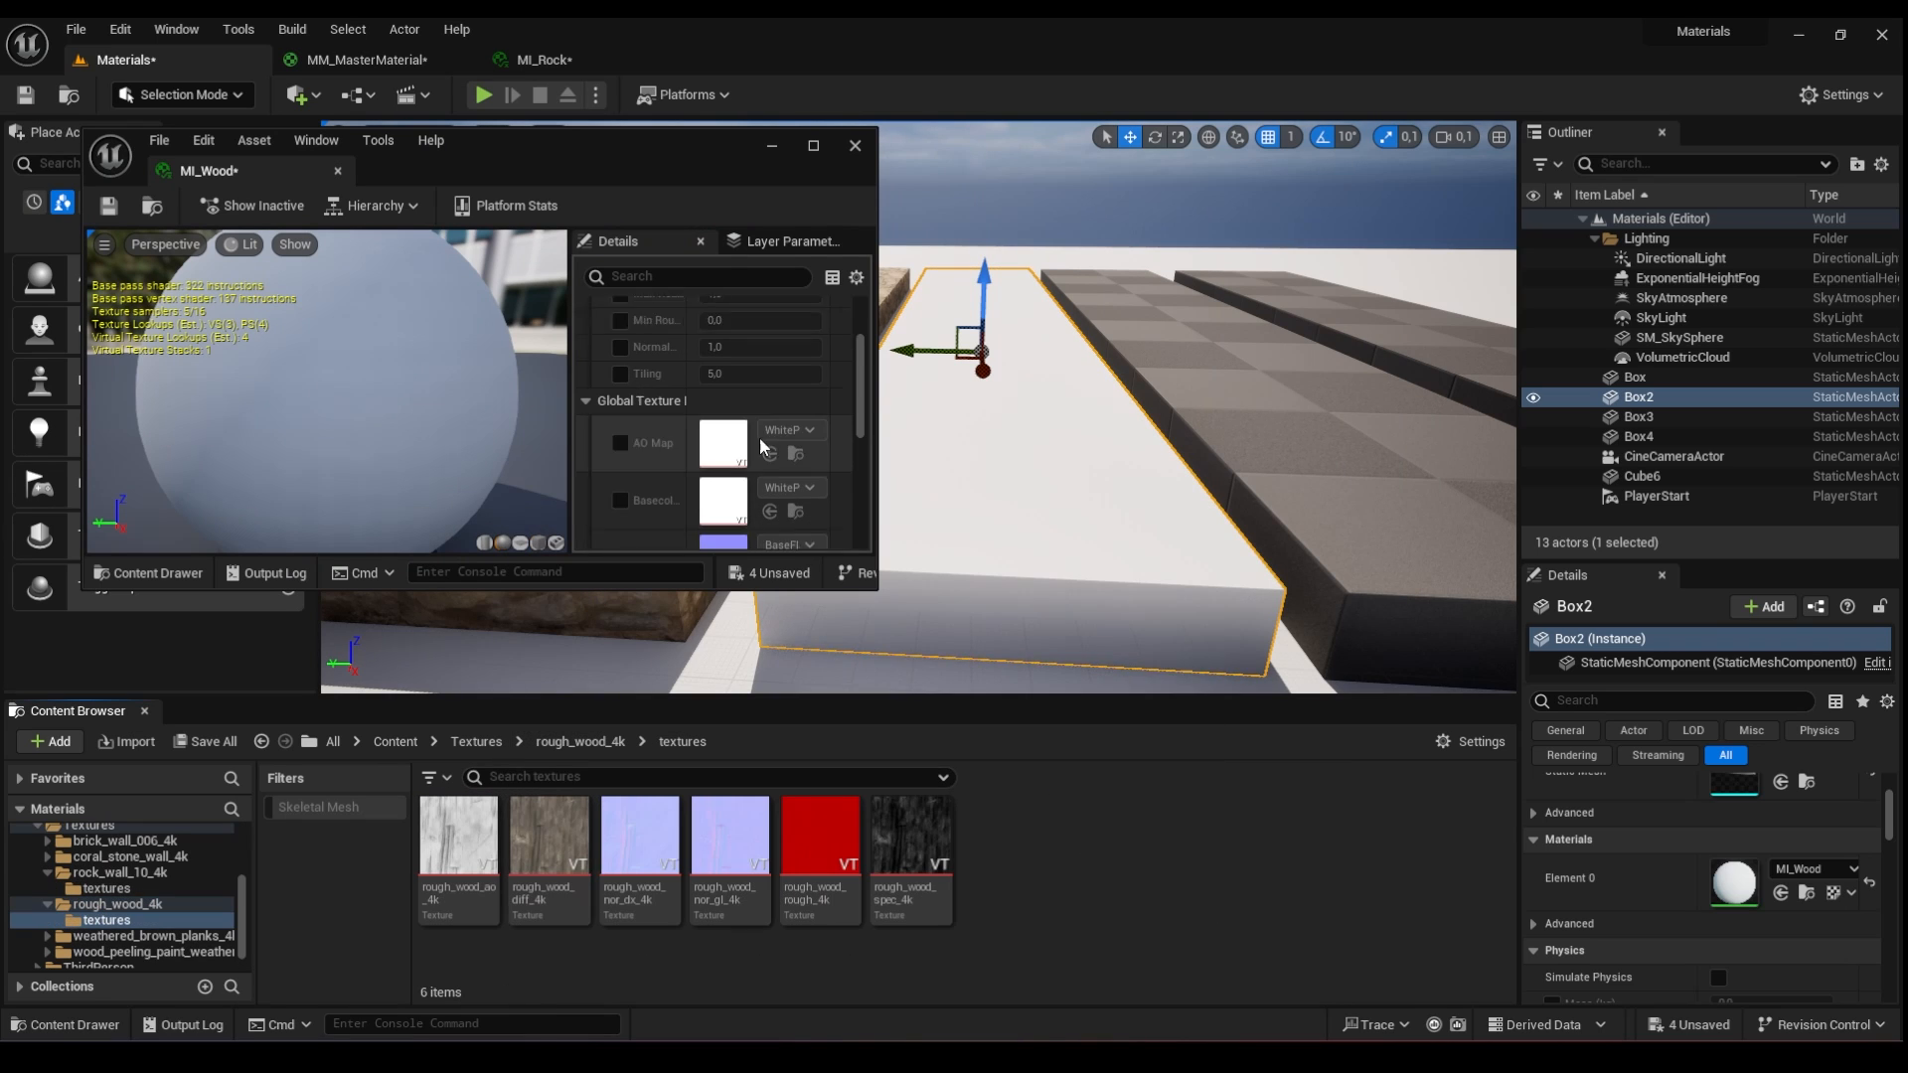
left_click(621, 381)
left_click(620, 438)
left_click(620, 496)
scroll(627, 555, "down", 1)
left_click(620, 521)
- Assign the rough_wood diff, nor_dx, rough and ao textures to MI_Wood's Basecolor, Normal, Roughness and AO slots
left_click_drag(550, 840, 723, 406)
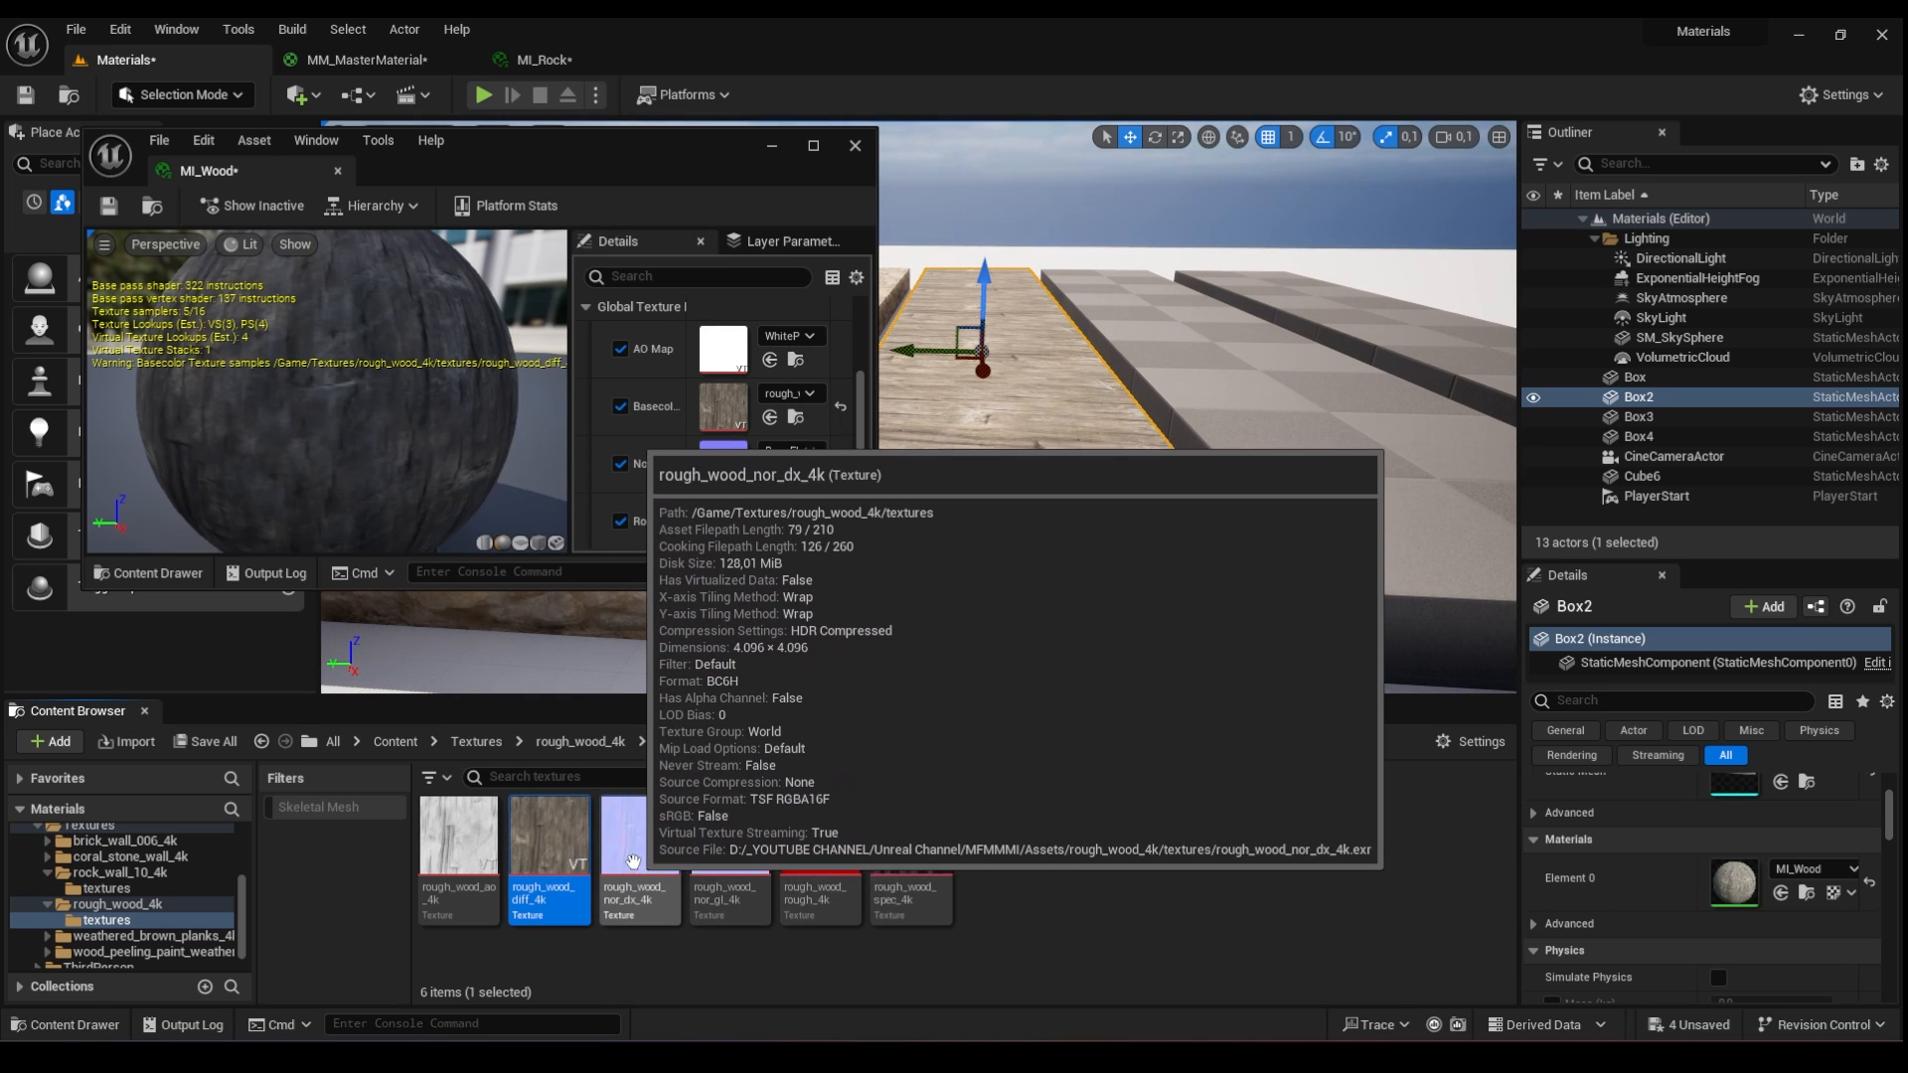
left_click_drag(640, 835, 722, 463)
left_click_drag(817, 837, 722, 521)
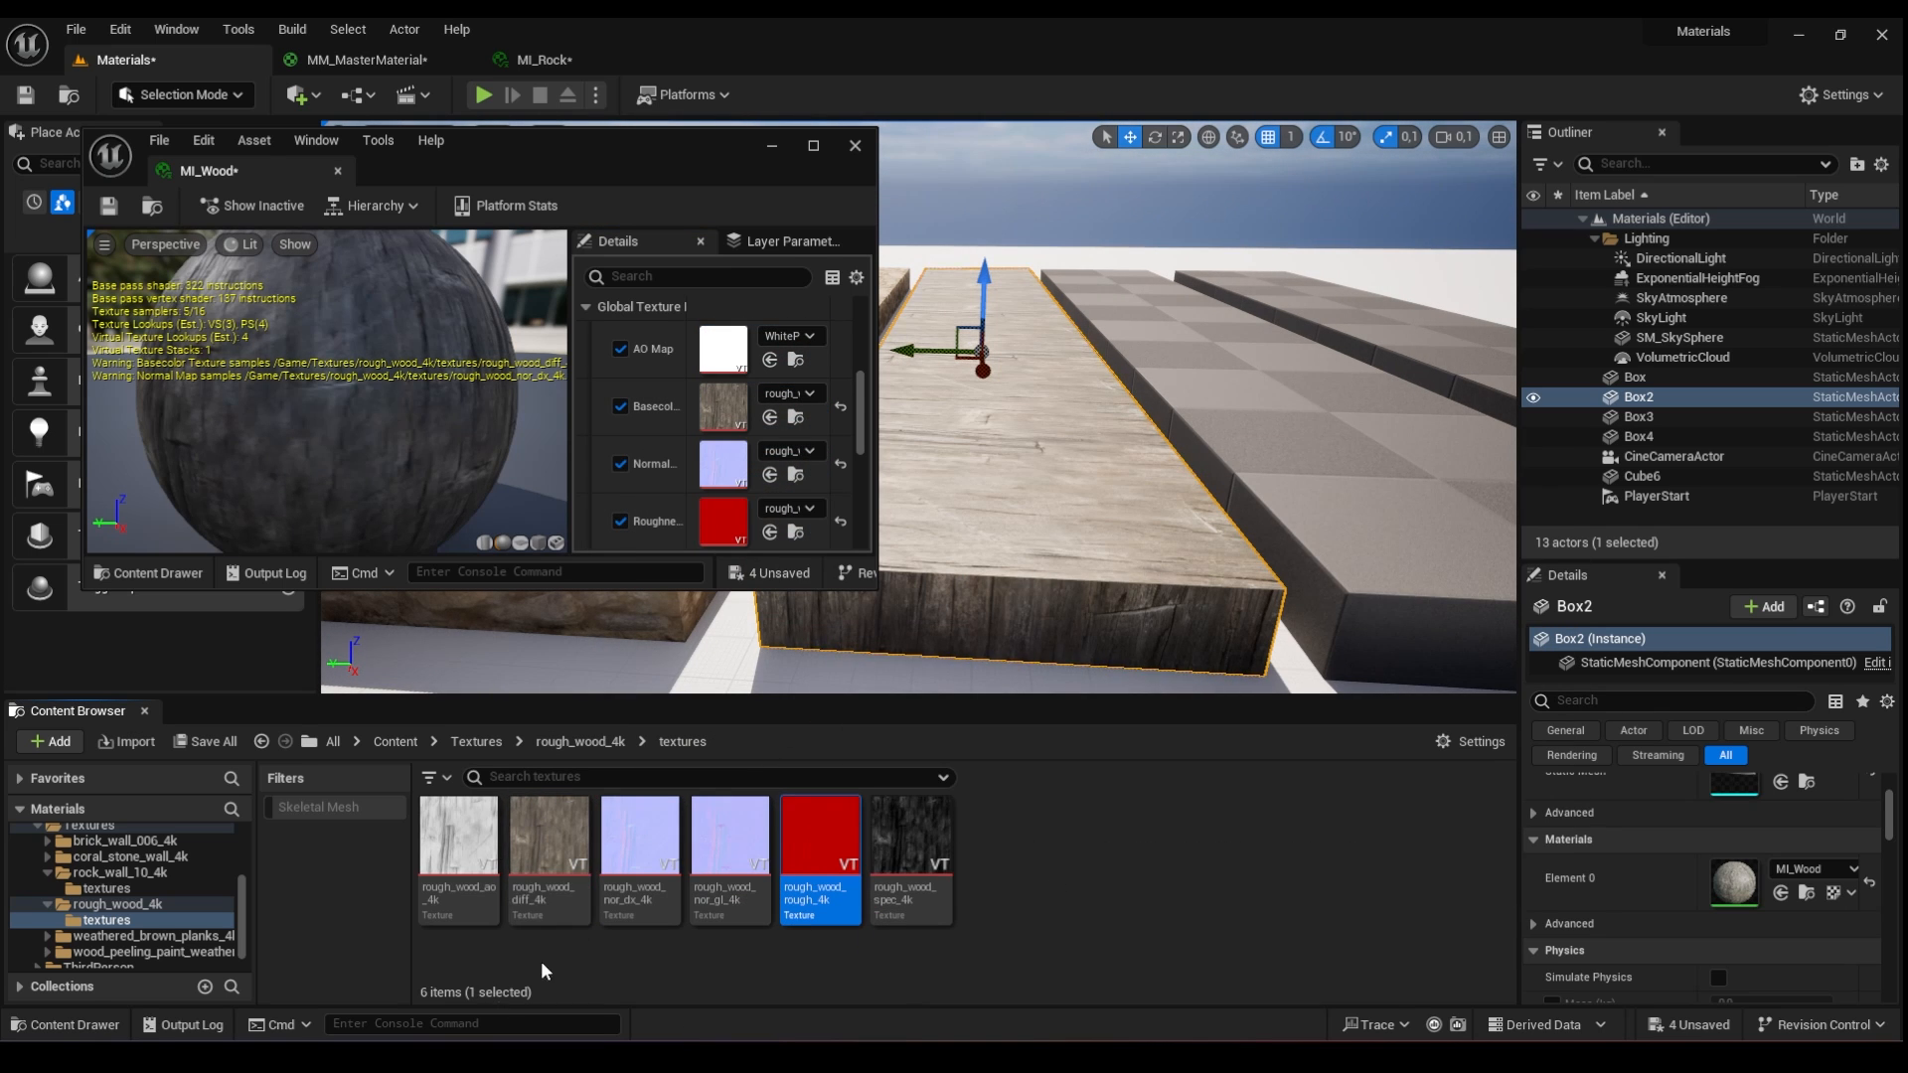
left_click_drag(458, 840, 722, 350)
- Move the MI_Wood editor clear of the level viewport and inspect the rock and wood boxes
left_click_drag(539, 169, 787, 762)
right_click_drag(835, 556, 894, 547)
key("w")
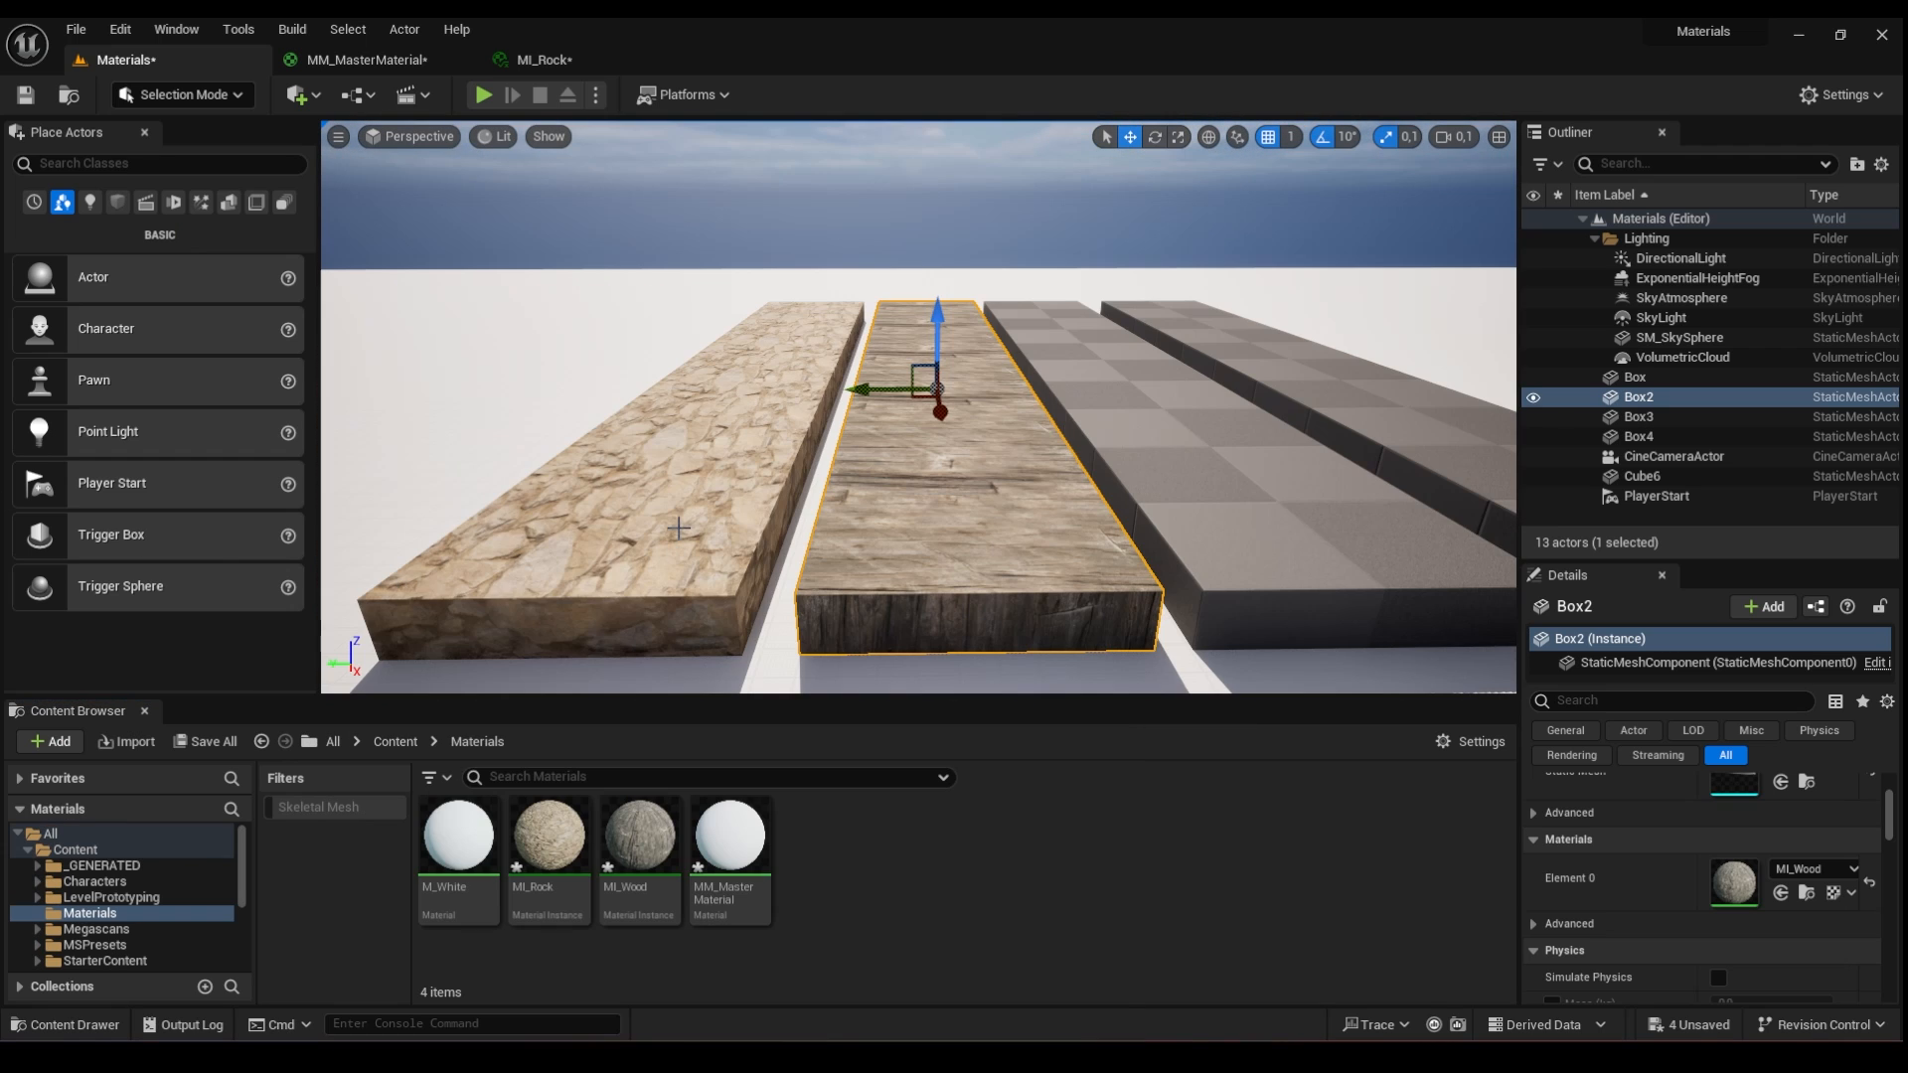
right_click_drag(683, 523, 695, 525)
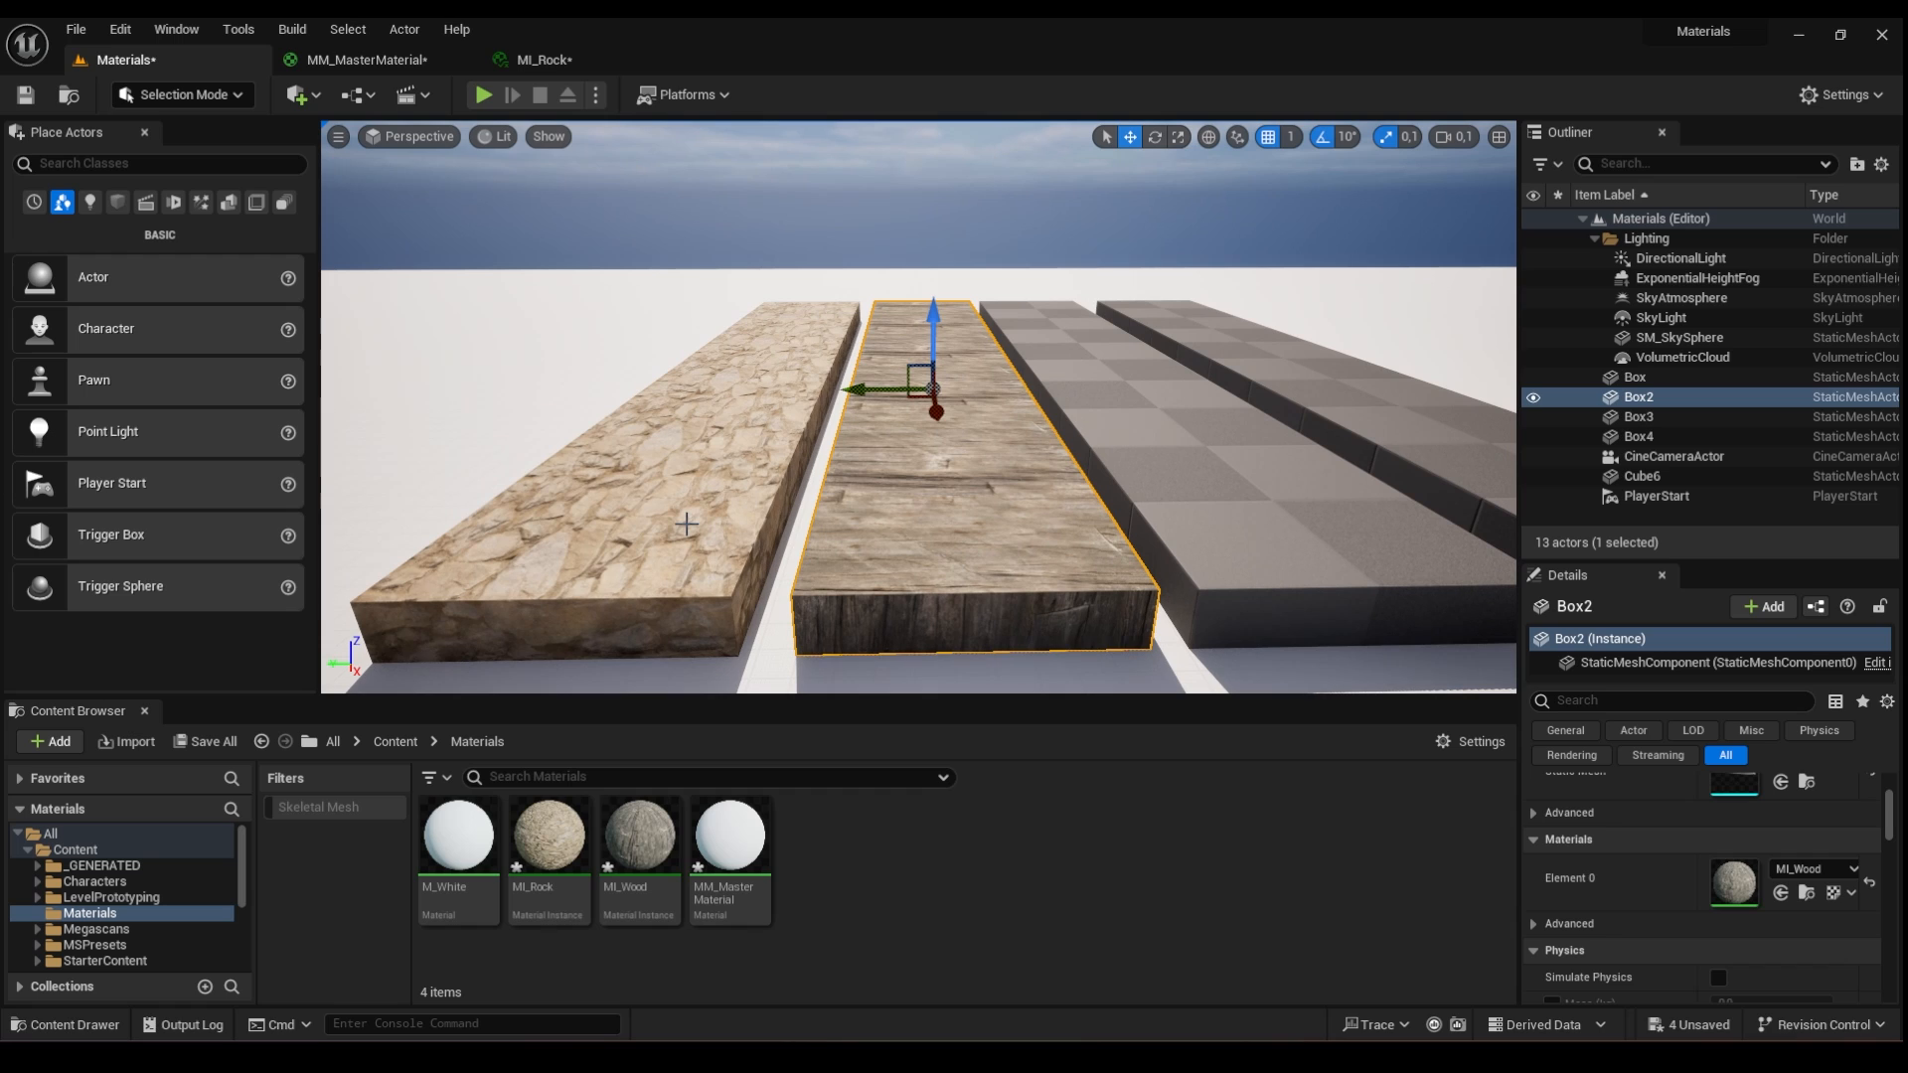
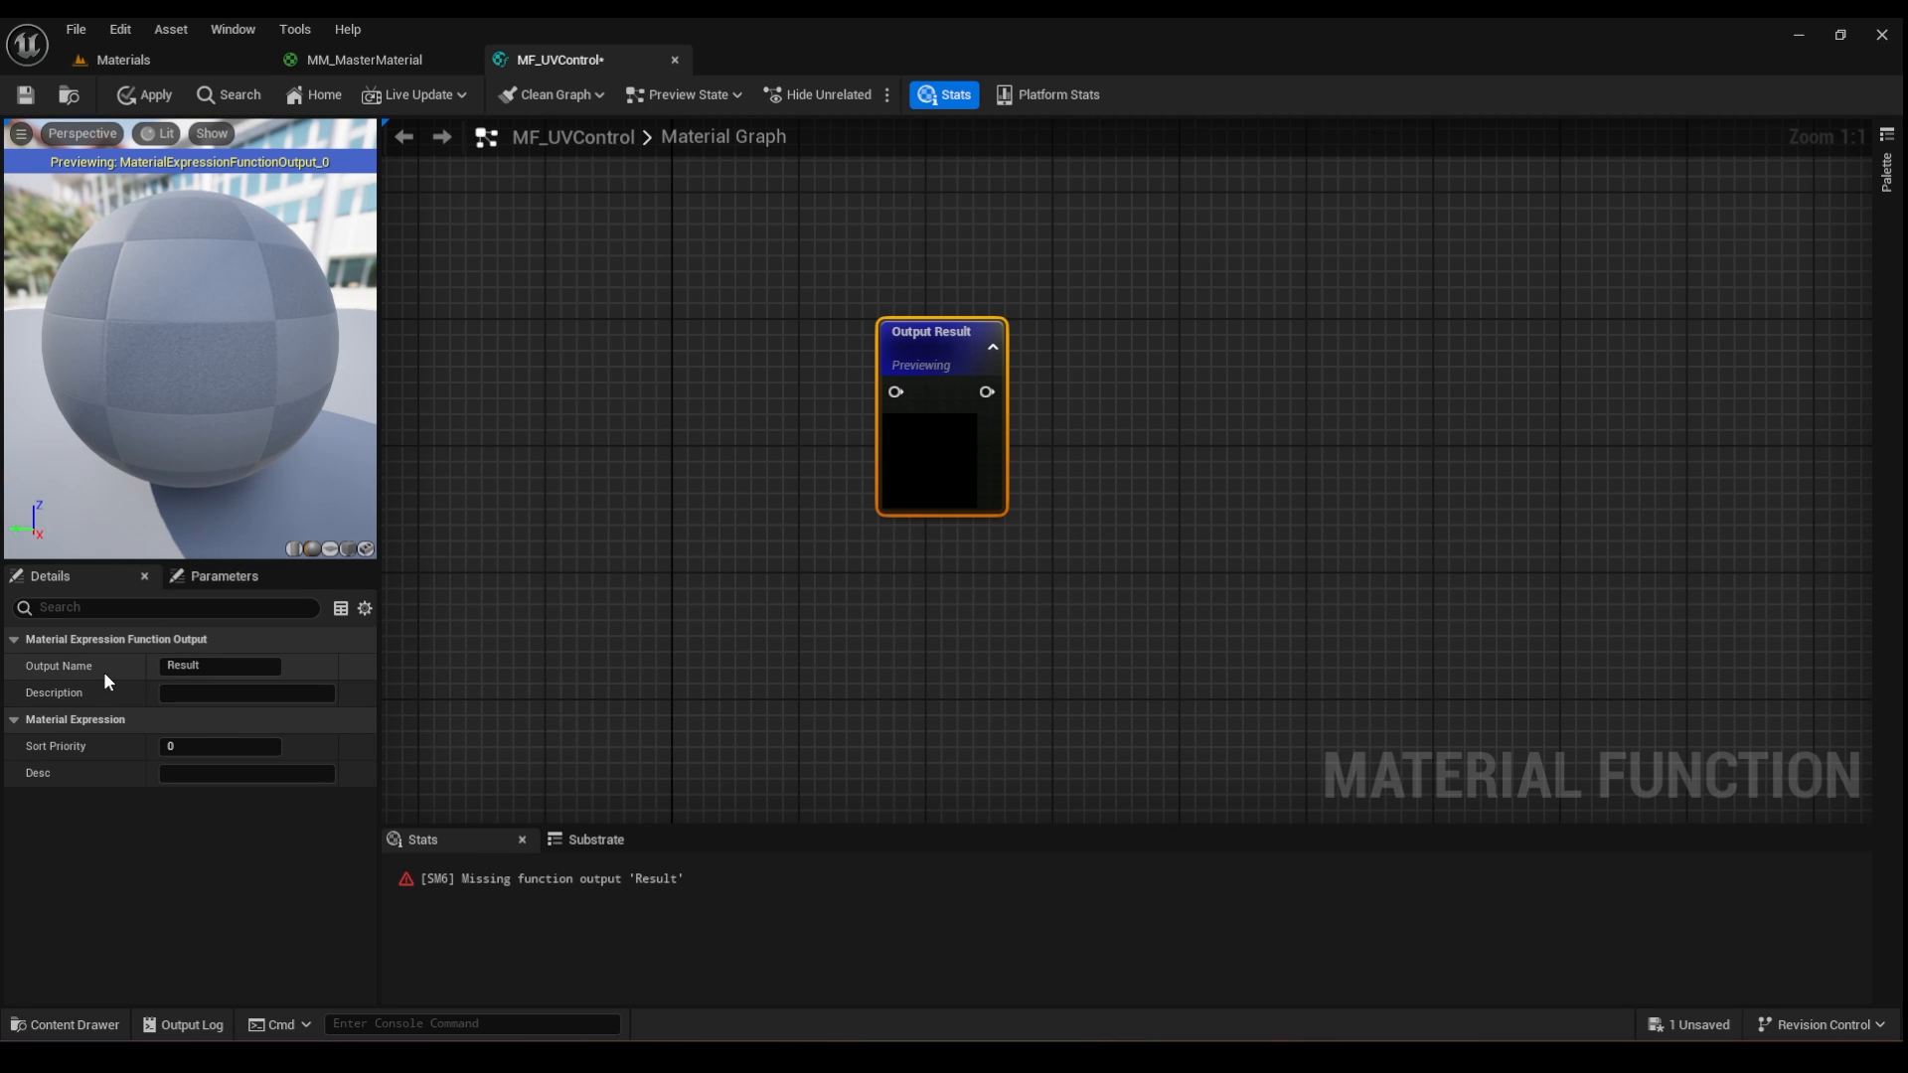
- Rename the MF_UVControl function's output to UVControl and shift its node slightly within the graph
left_click(191, 664)
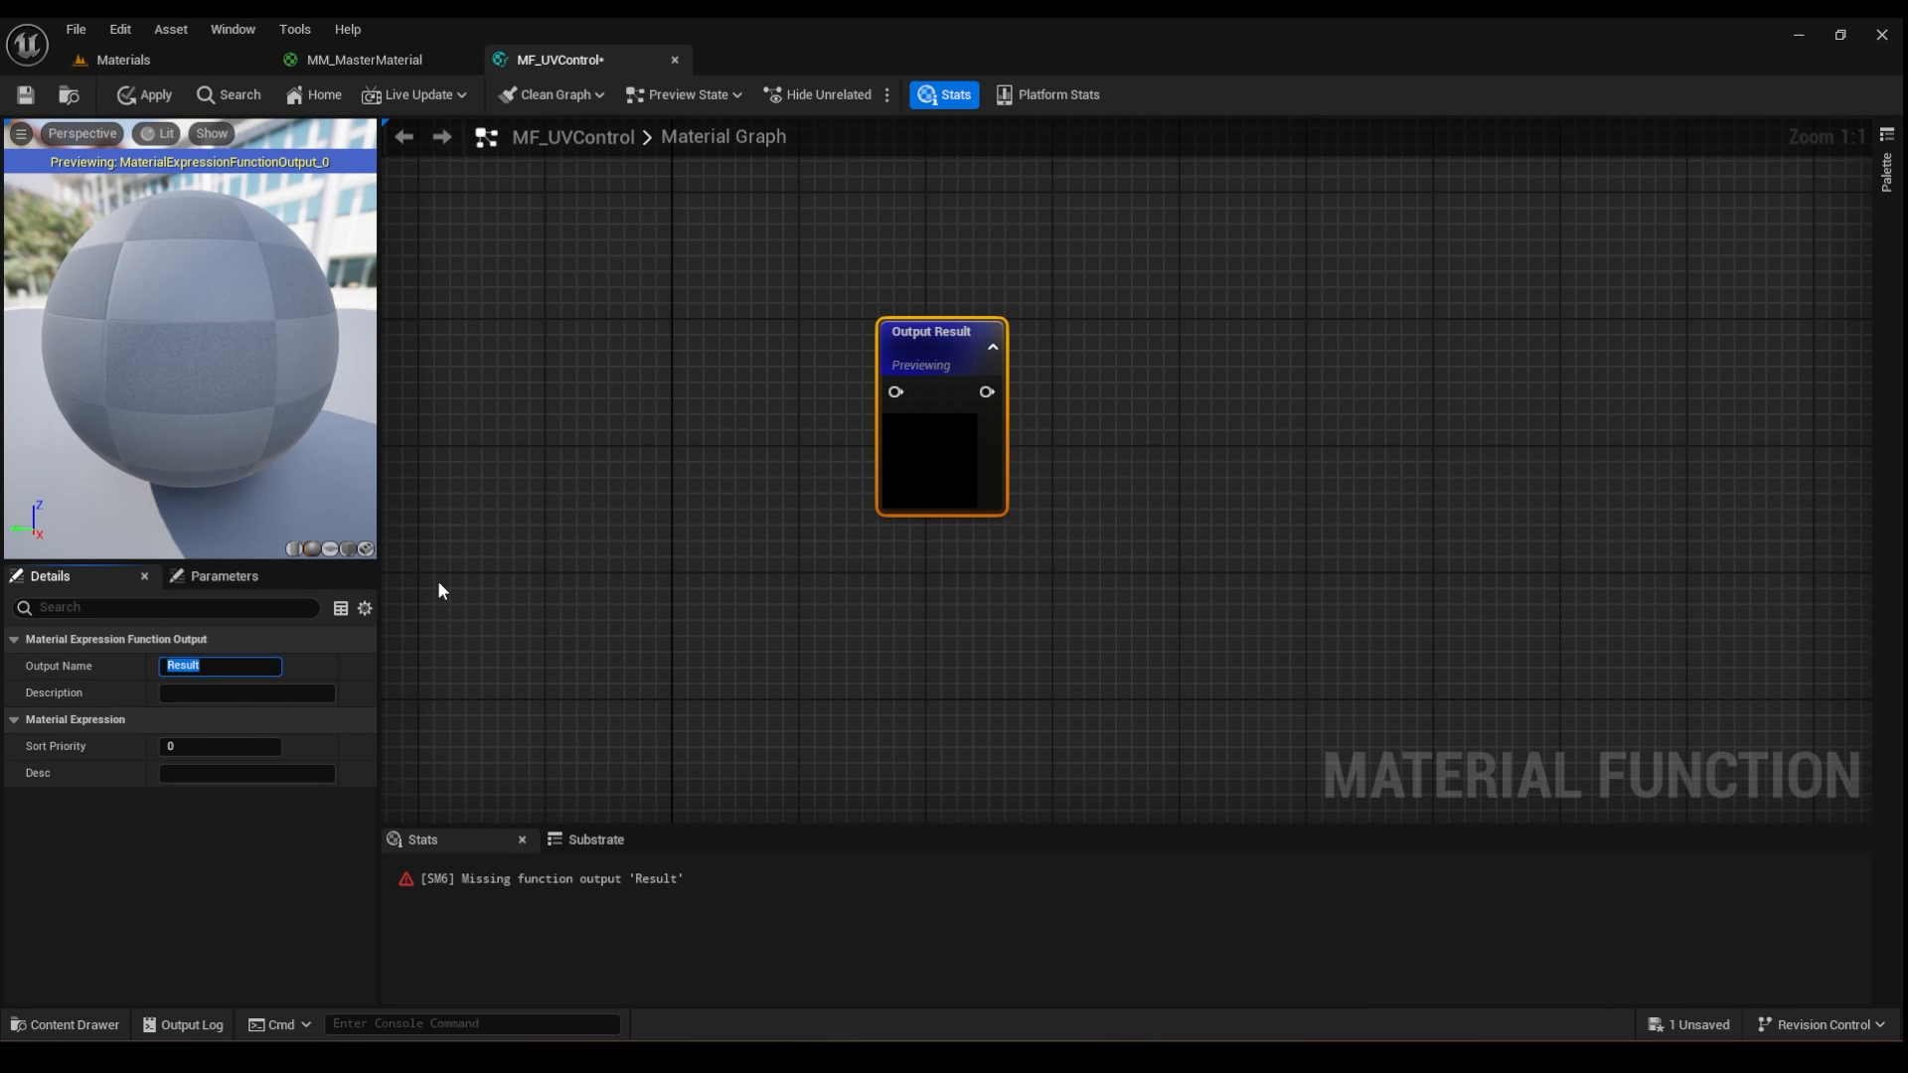
type("UVControl")
key("Return")
mouse_move(955, 356)
left_mouse_down()
mouse_move(909, 355)
mouse_move(969, 384)
left_mouse_up()
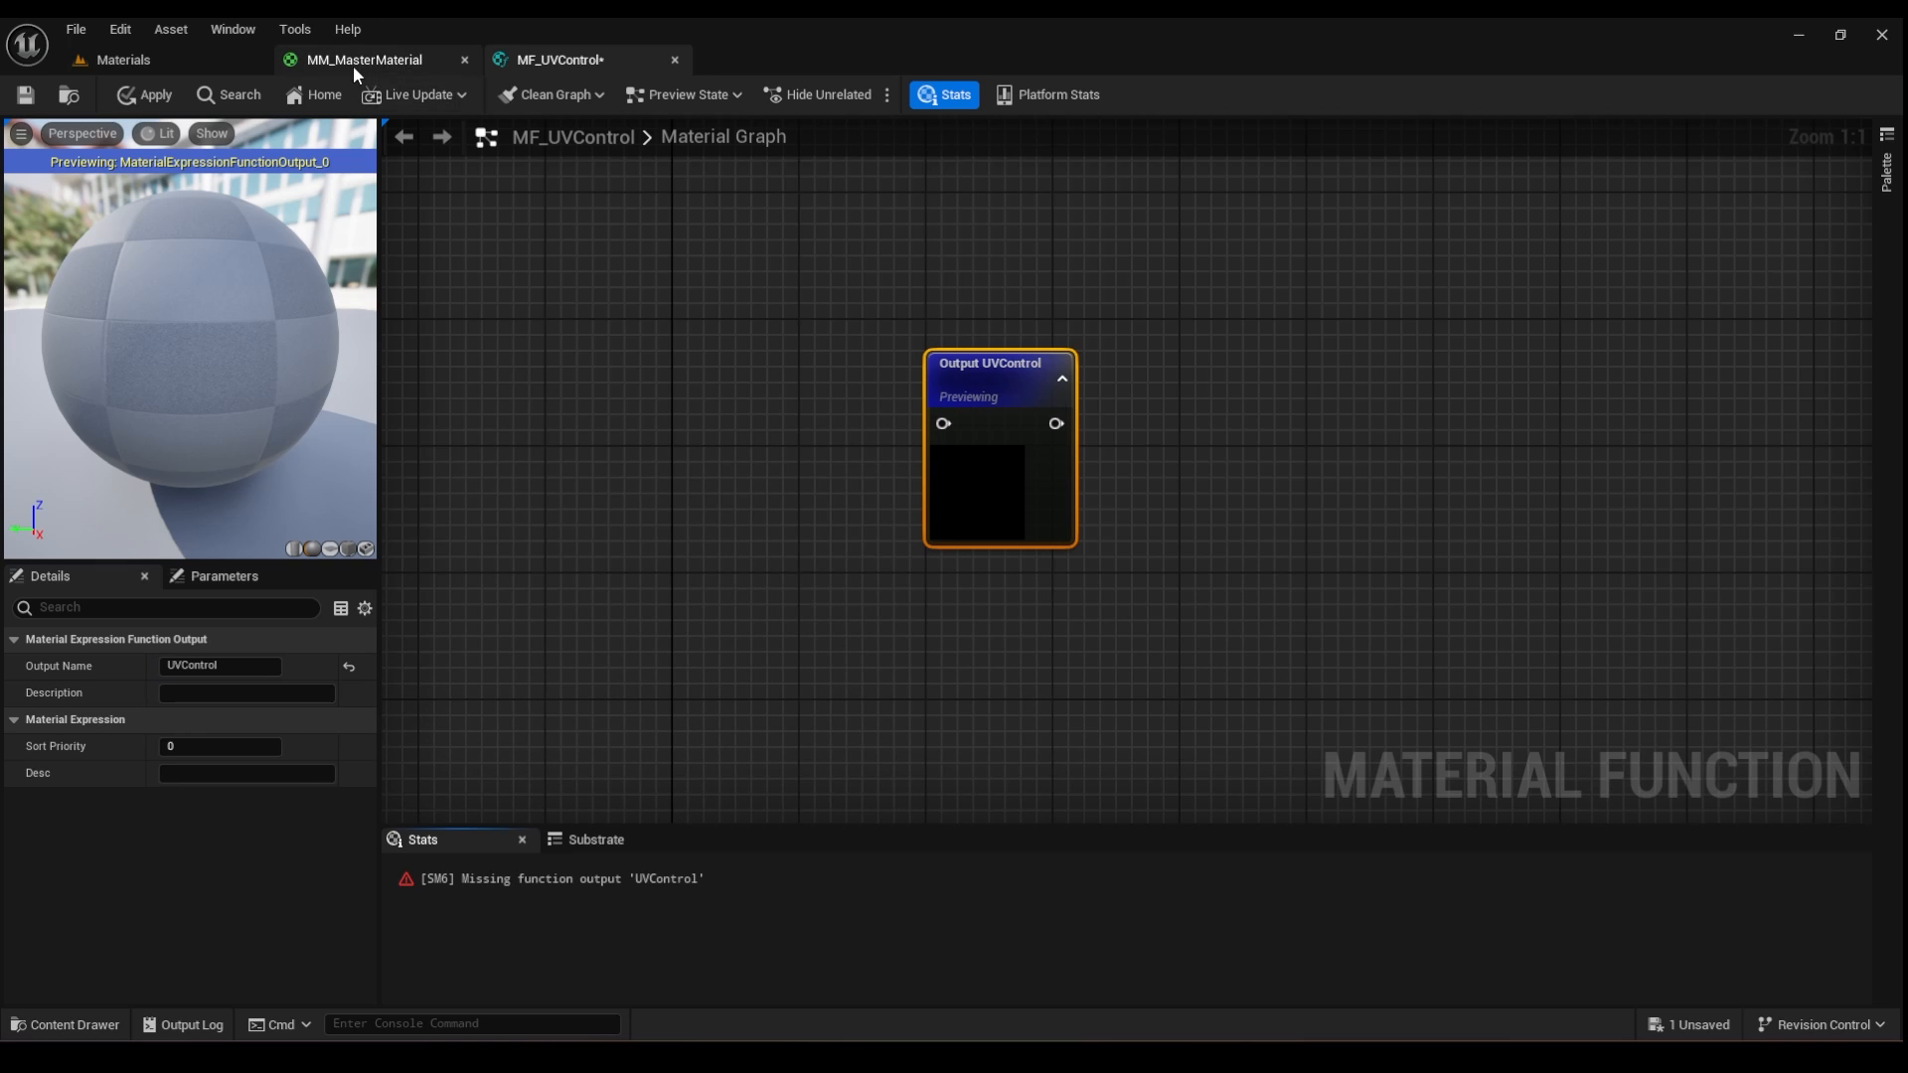
- Float the MM_MasterMaterial editor over the level so the MF folder's contents stay accessible
left_click(354, 62)
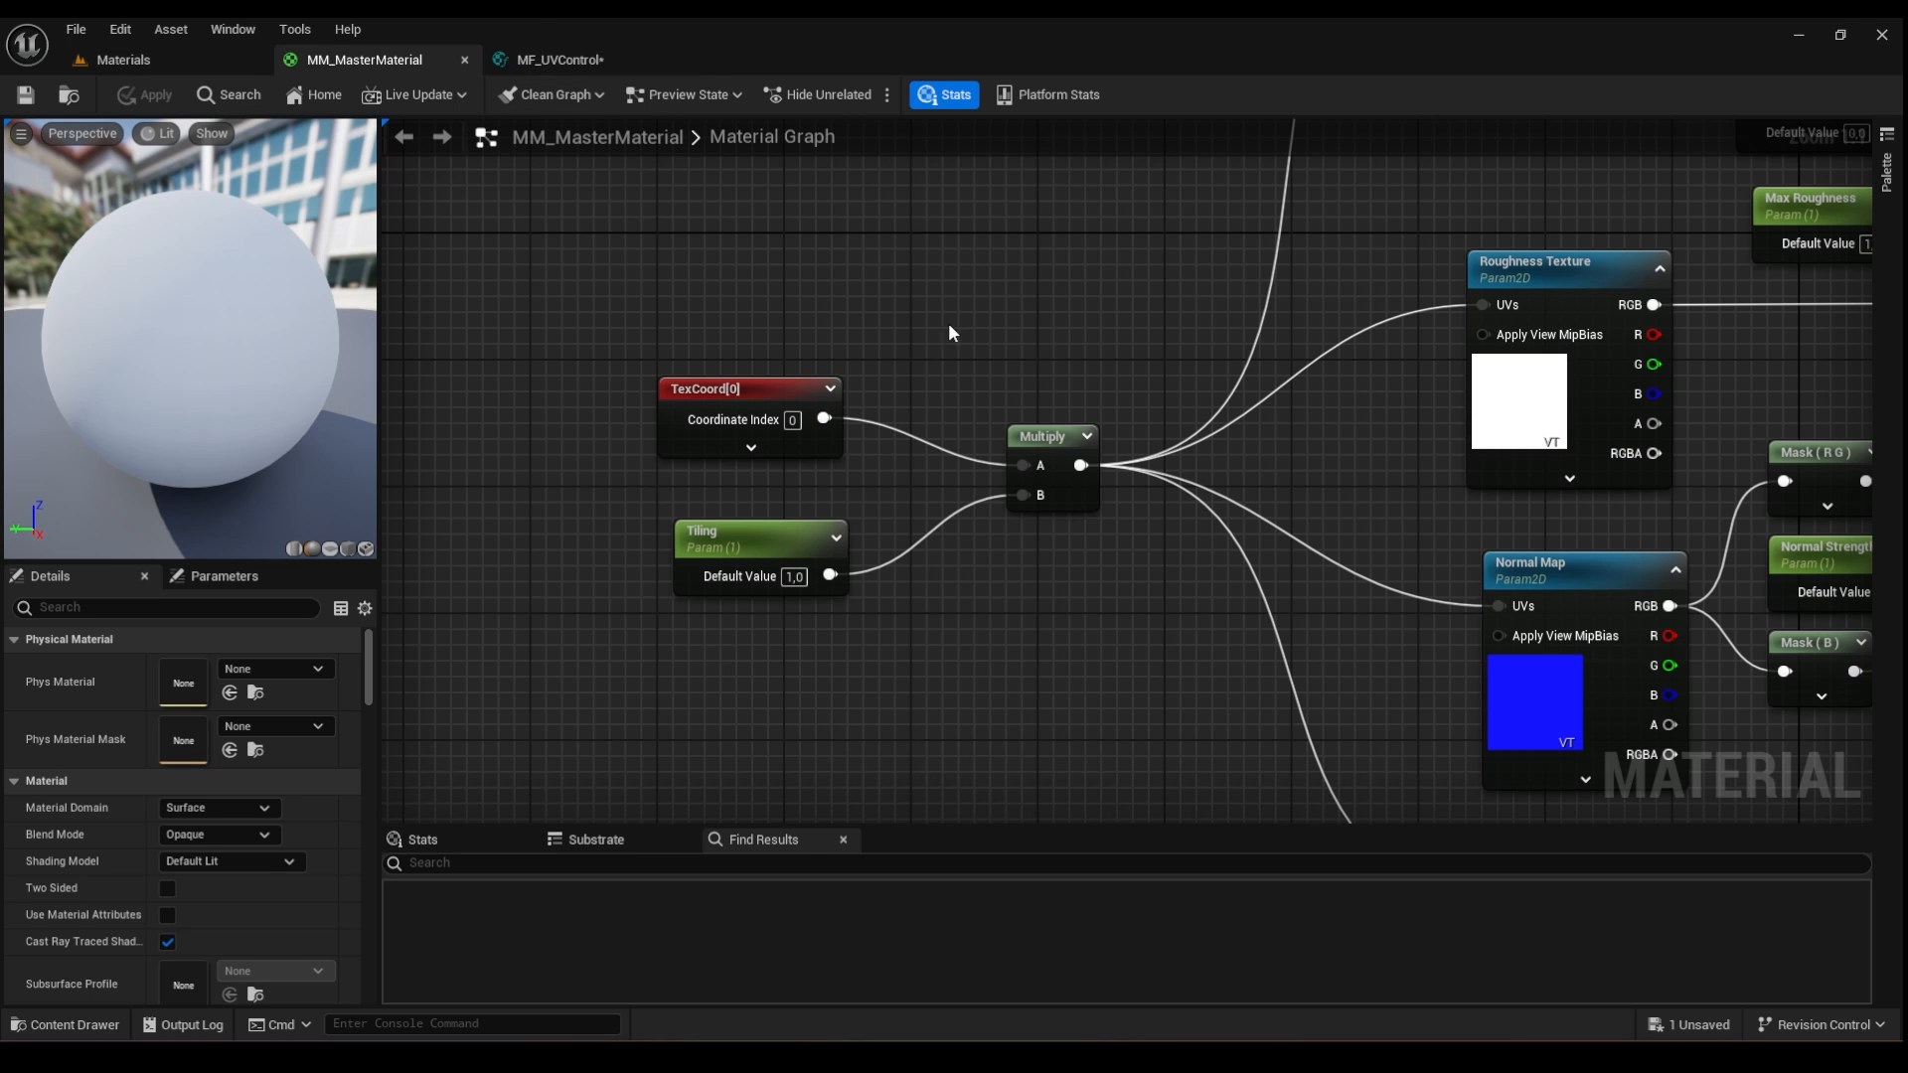
left_click(212, 60)
left_click(374, 60)
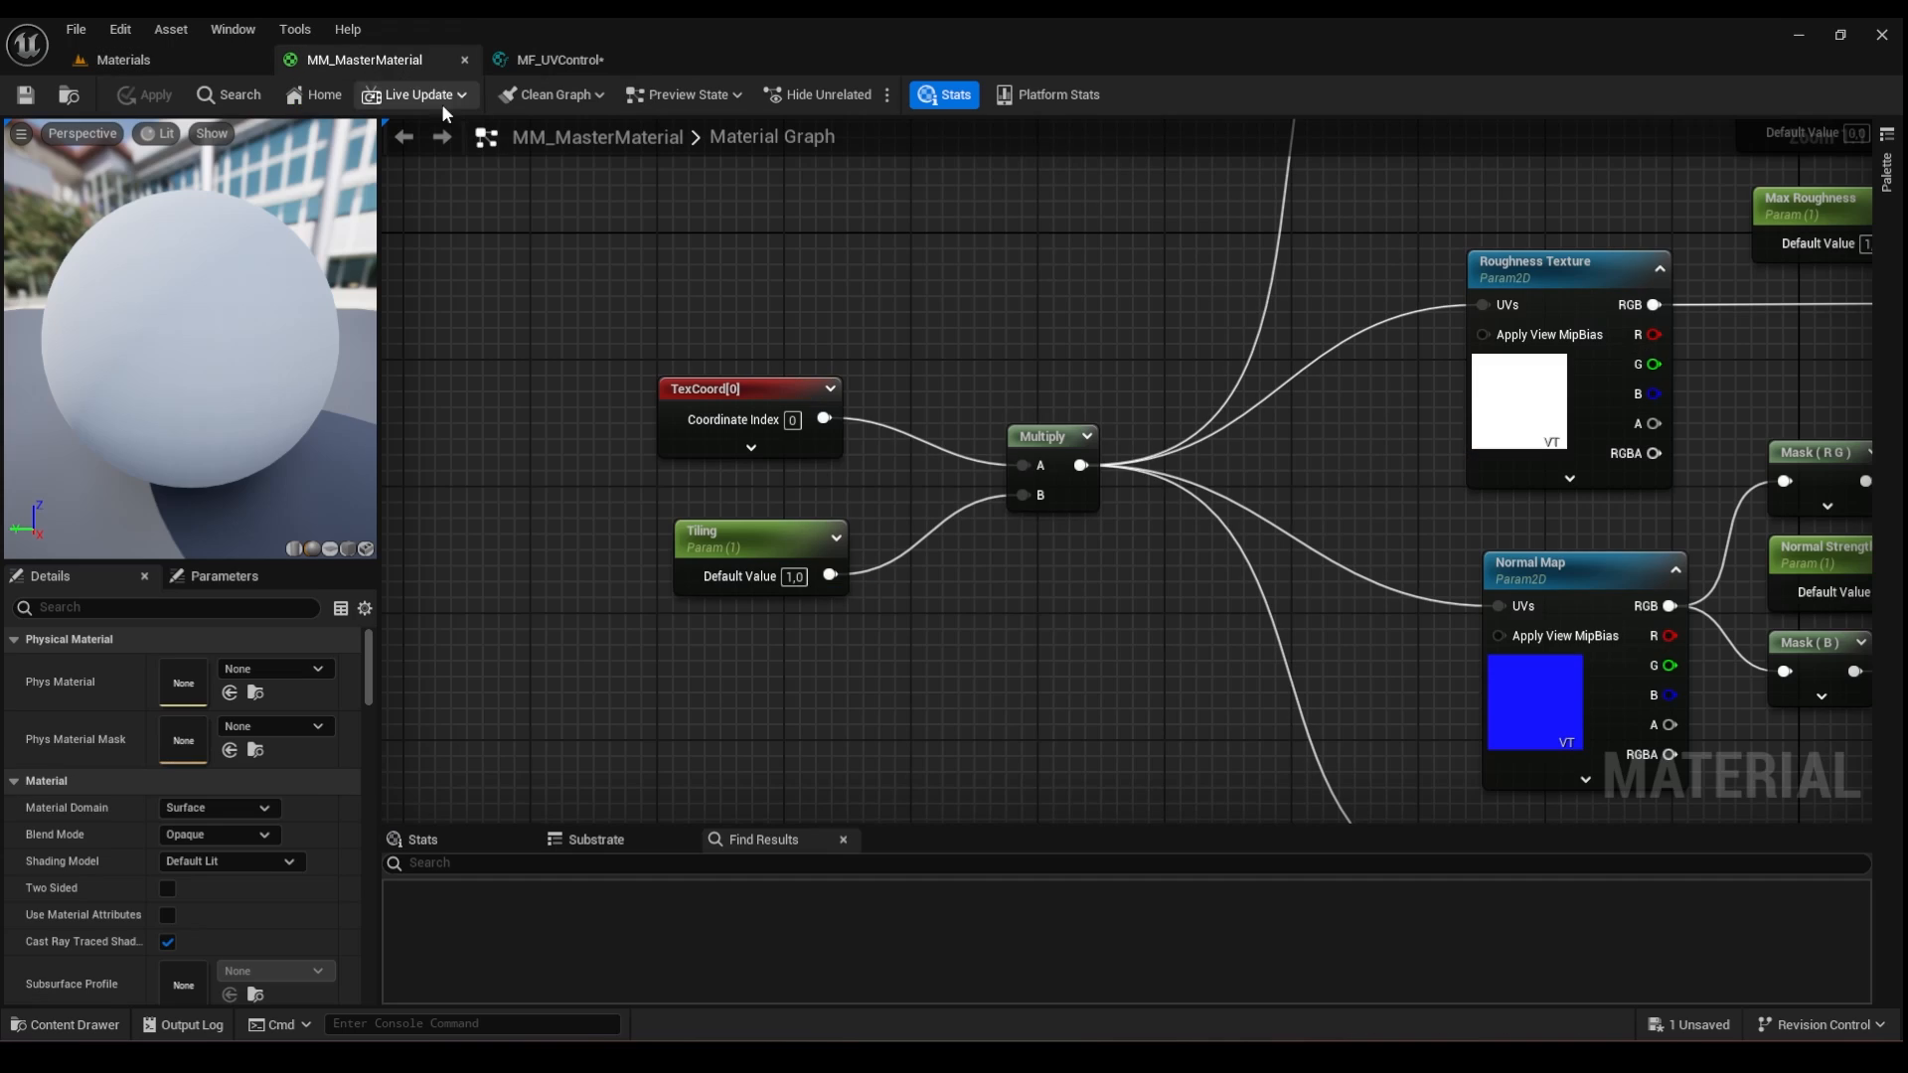
left_click_drag(368, 53, 477, 177)
left_click(203, 60)
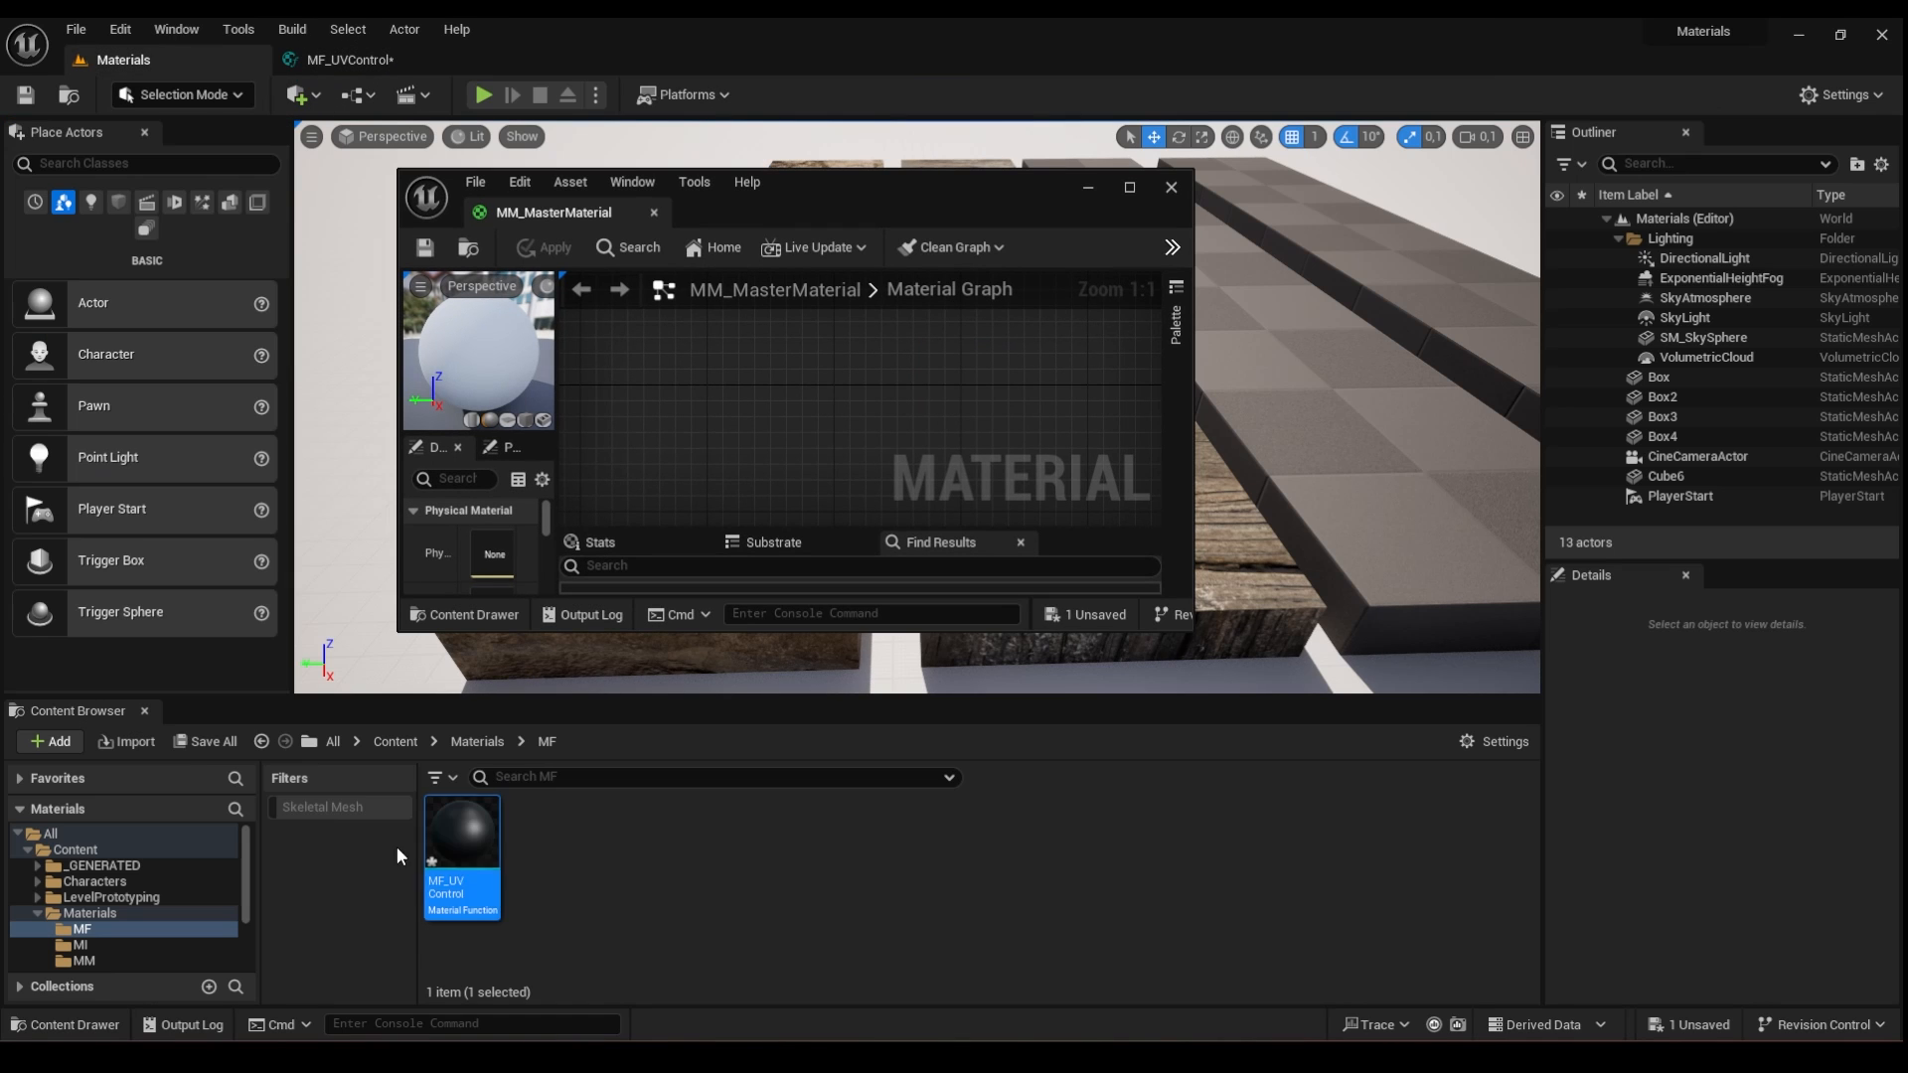
- Add the MF_UVControl function to the MM_MasterMaterial graph and dock the editor back into the main window
left_click_drag(808, 400, 805, 396)
scroll(844, 459, "down", 2)
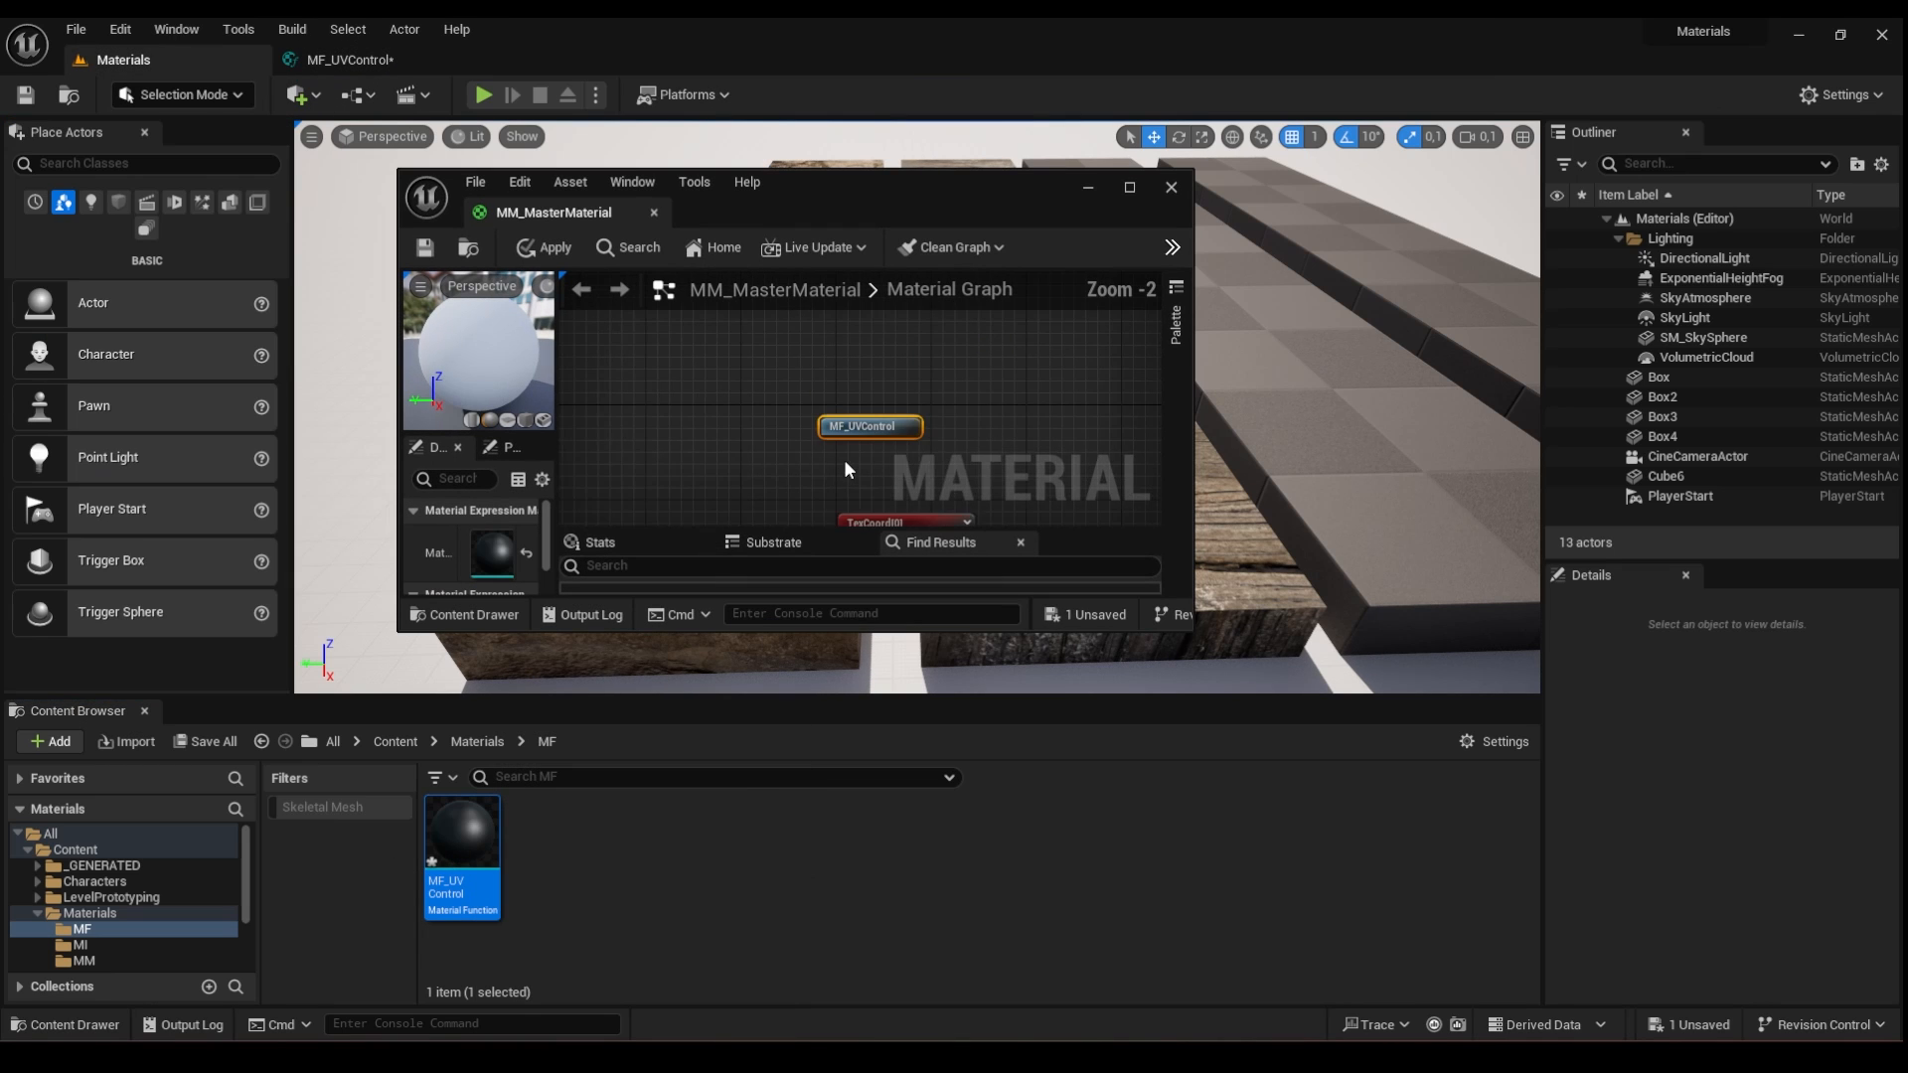
right_click_drag(844, 459, 757, 343)
left_click_drag(554, 213, 351, 57)
- Position the MF_UVControl node just above the TexCoord node in the MM_MasterMaterial graph
right_click_drag(592, 203, 673, 303)
left_click_drag(844, 308, 826, 377)
right_click_drag(767, 507, 741, 435)
scroll(755, 455, "up", 1)
right_click_drag(757, 455, 736, 559)
left_click_drag(783, 392, 783, 365)
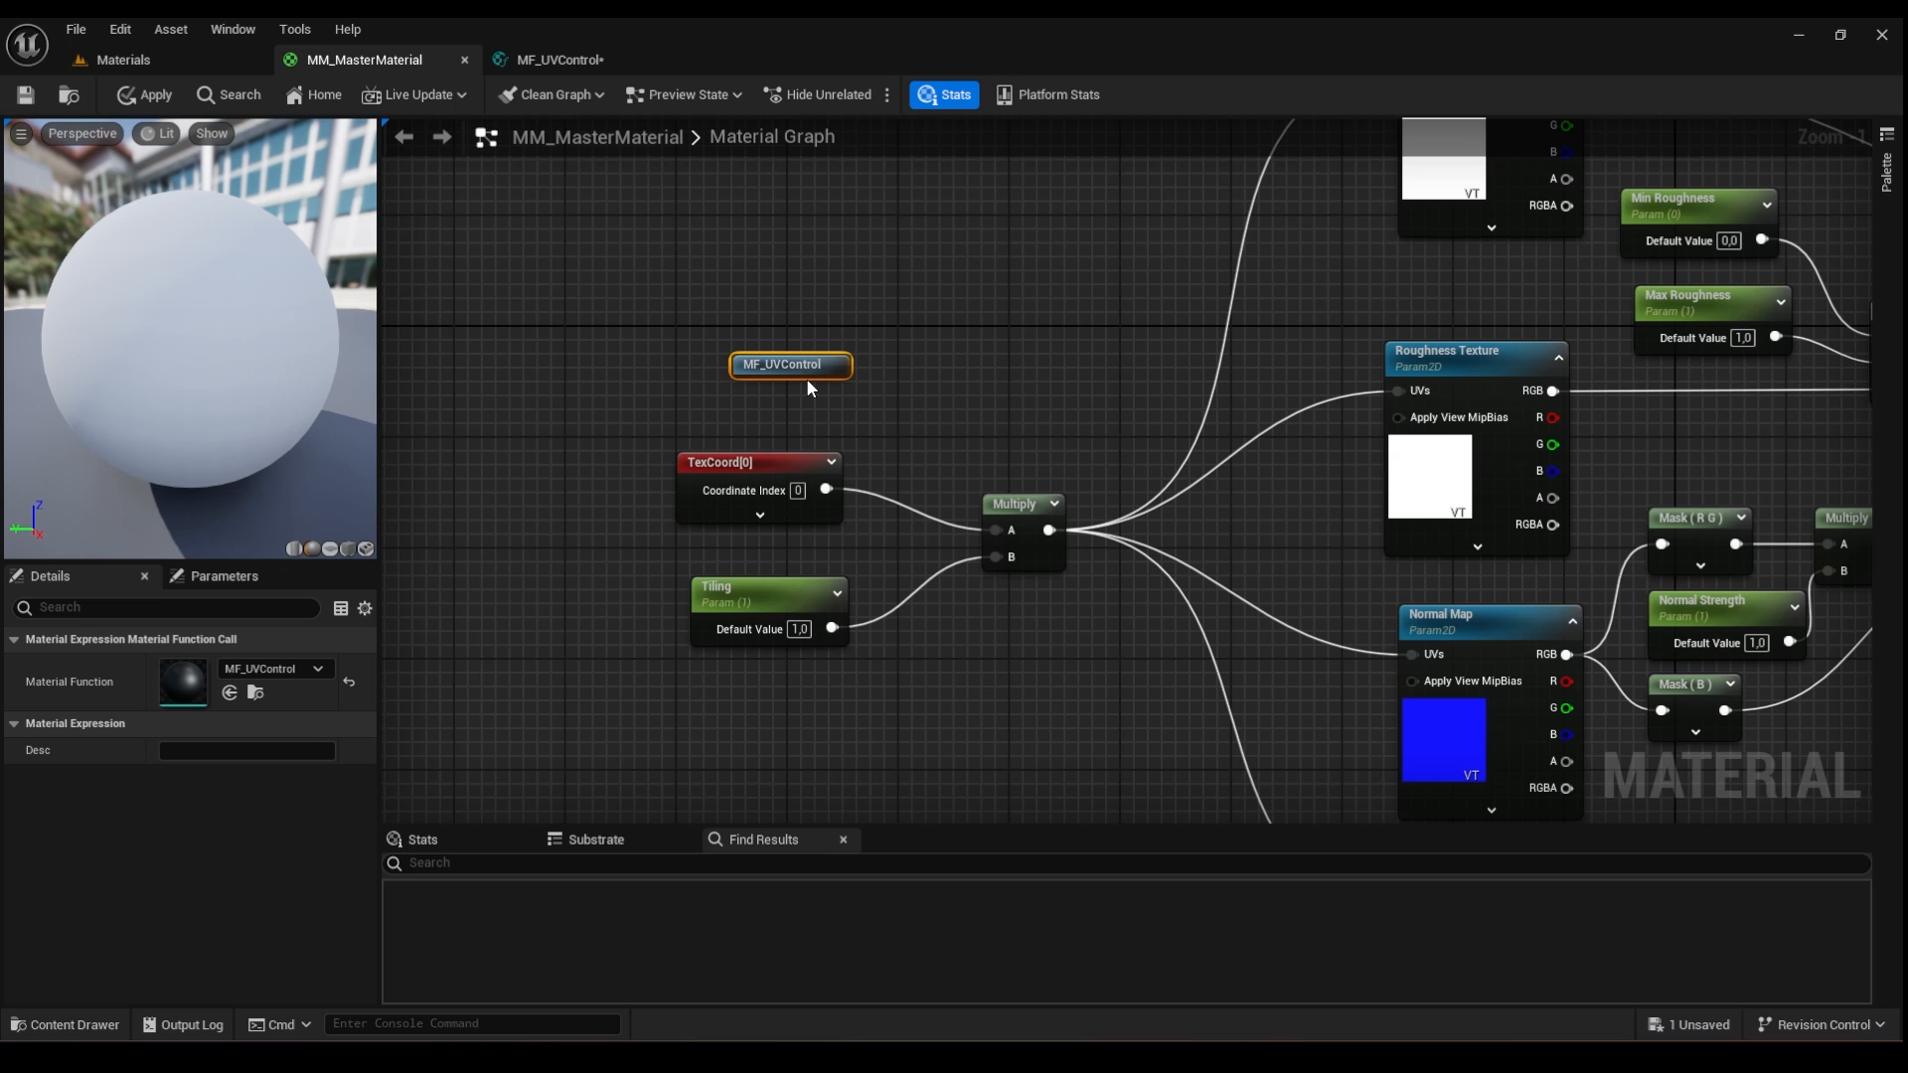
right_click_drag(807, 377, 856, 409)
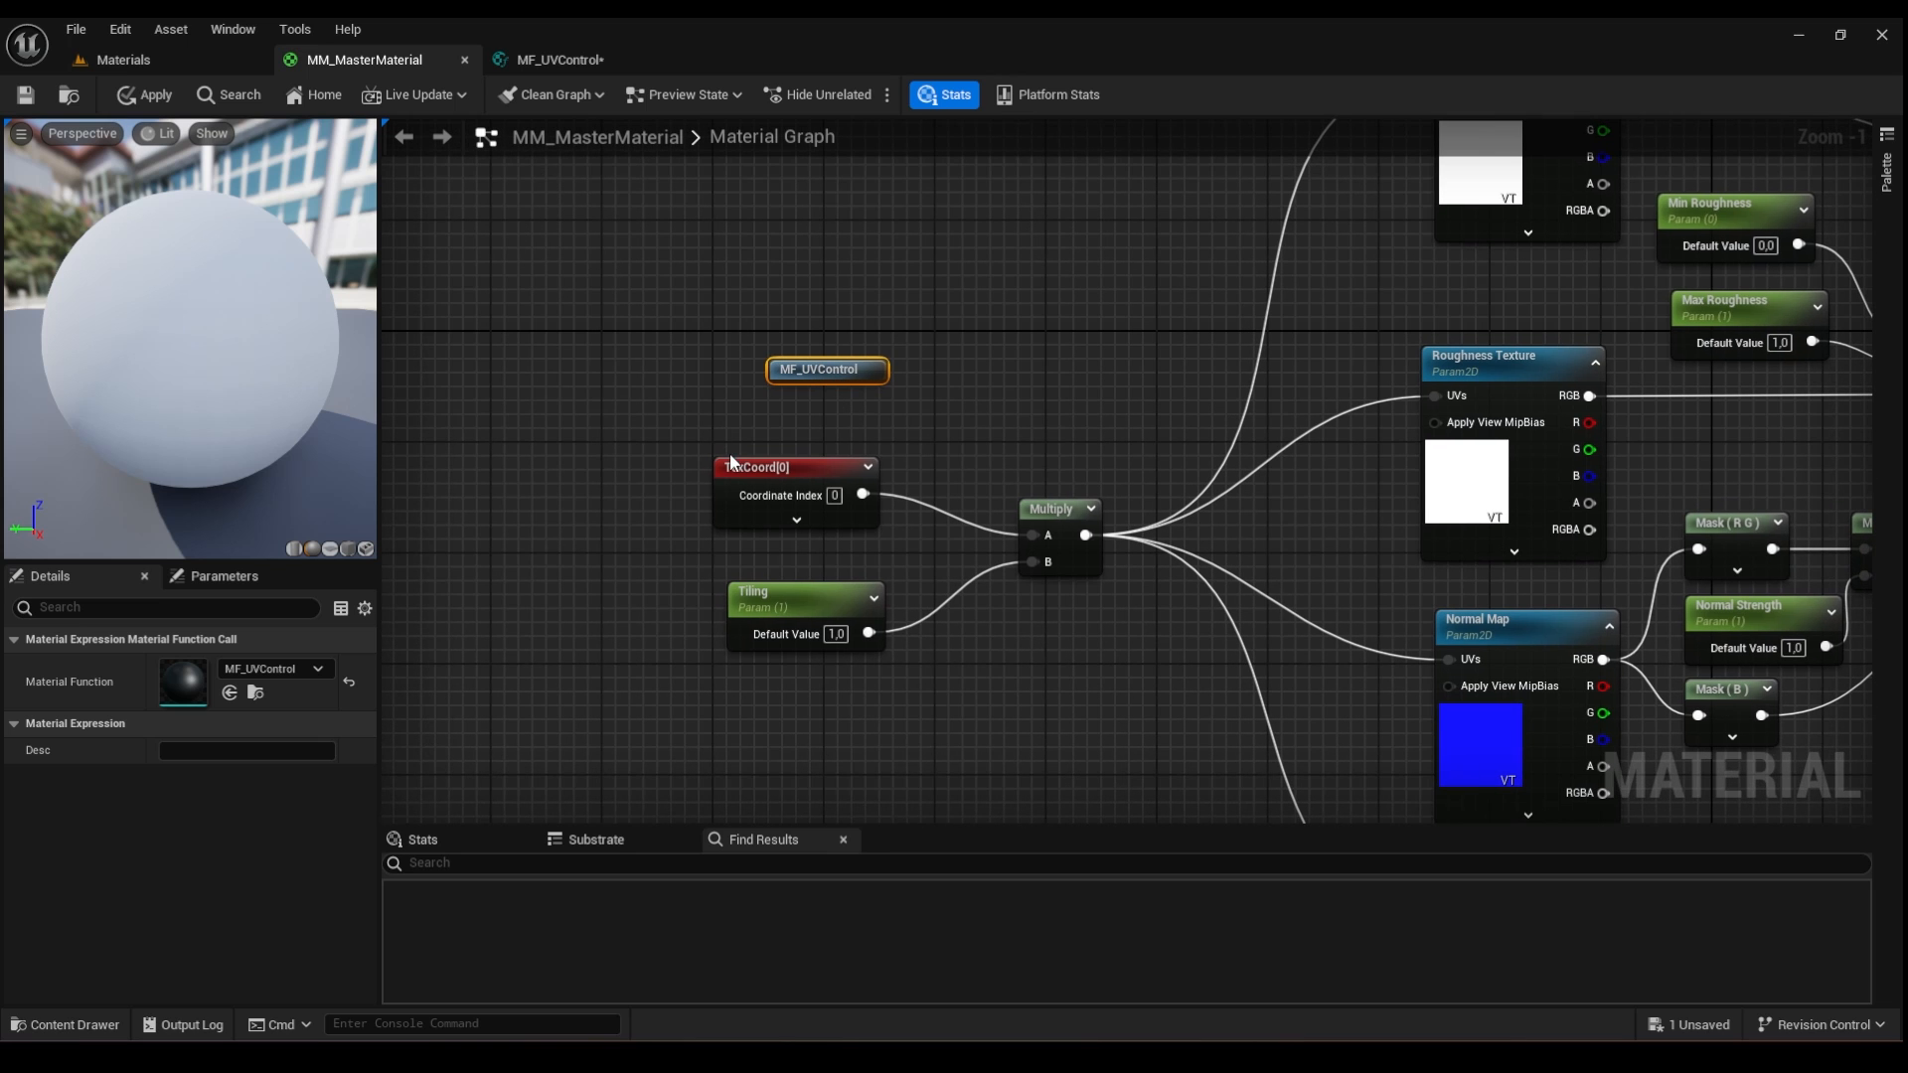
right_click_drag(729, 454, 730, 446)
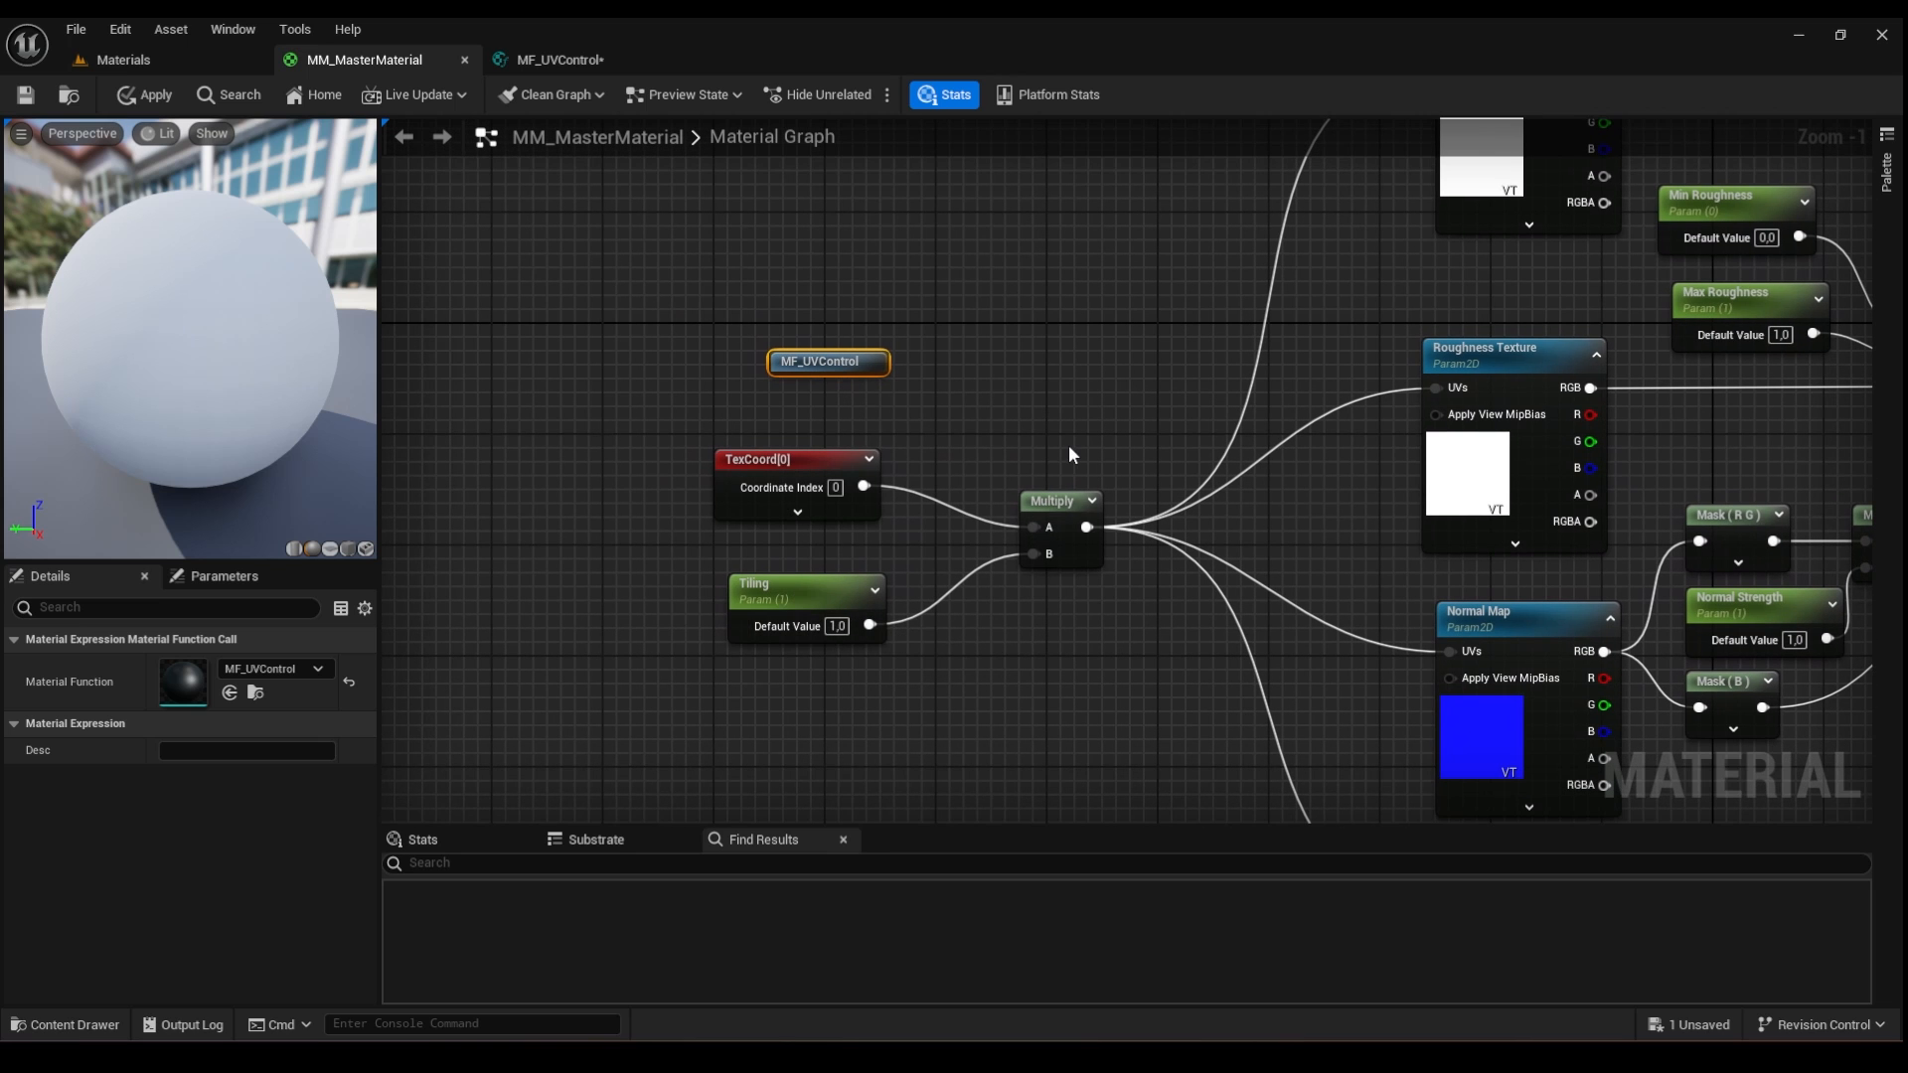
left_click_drag(1069, 447, 817, 601)
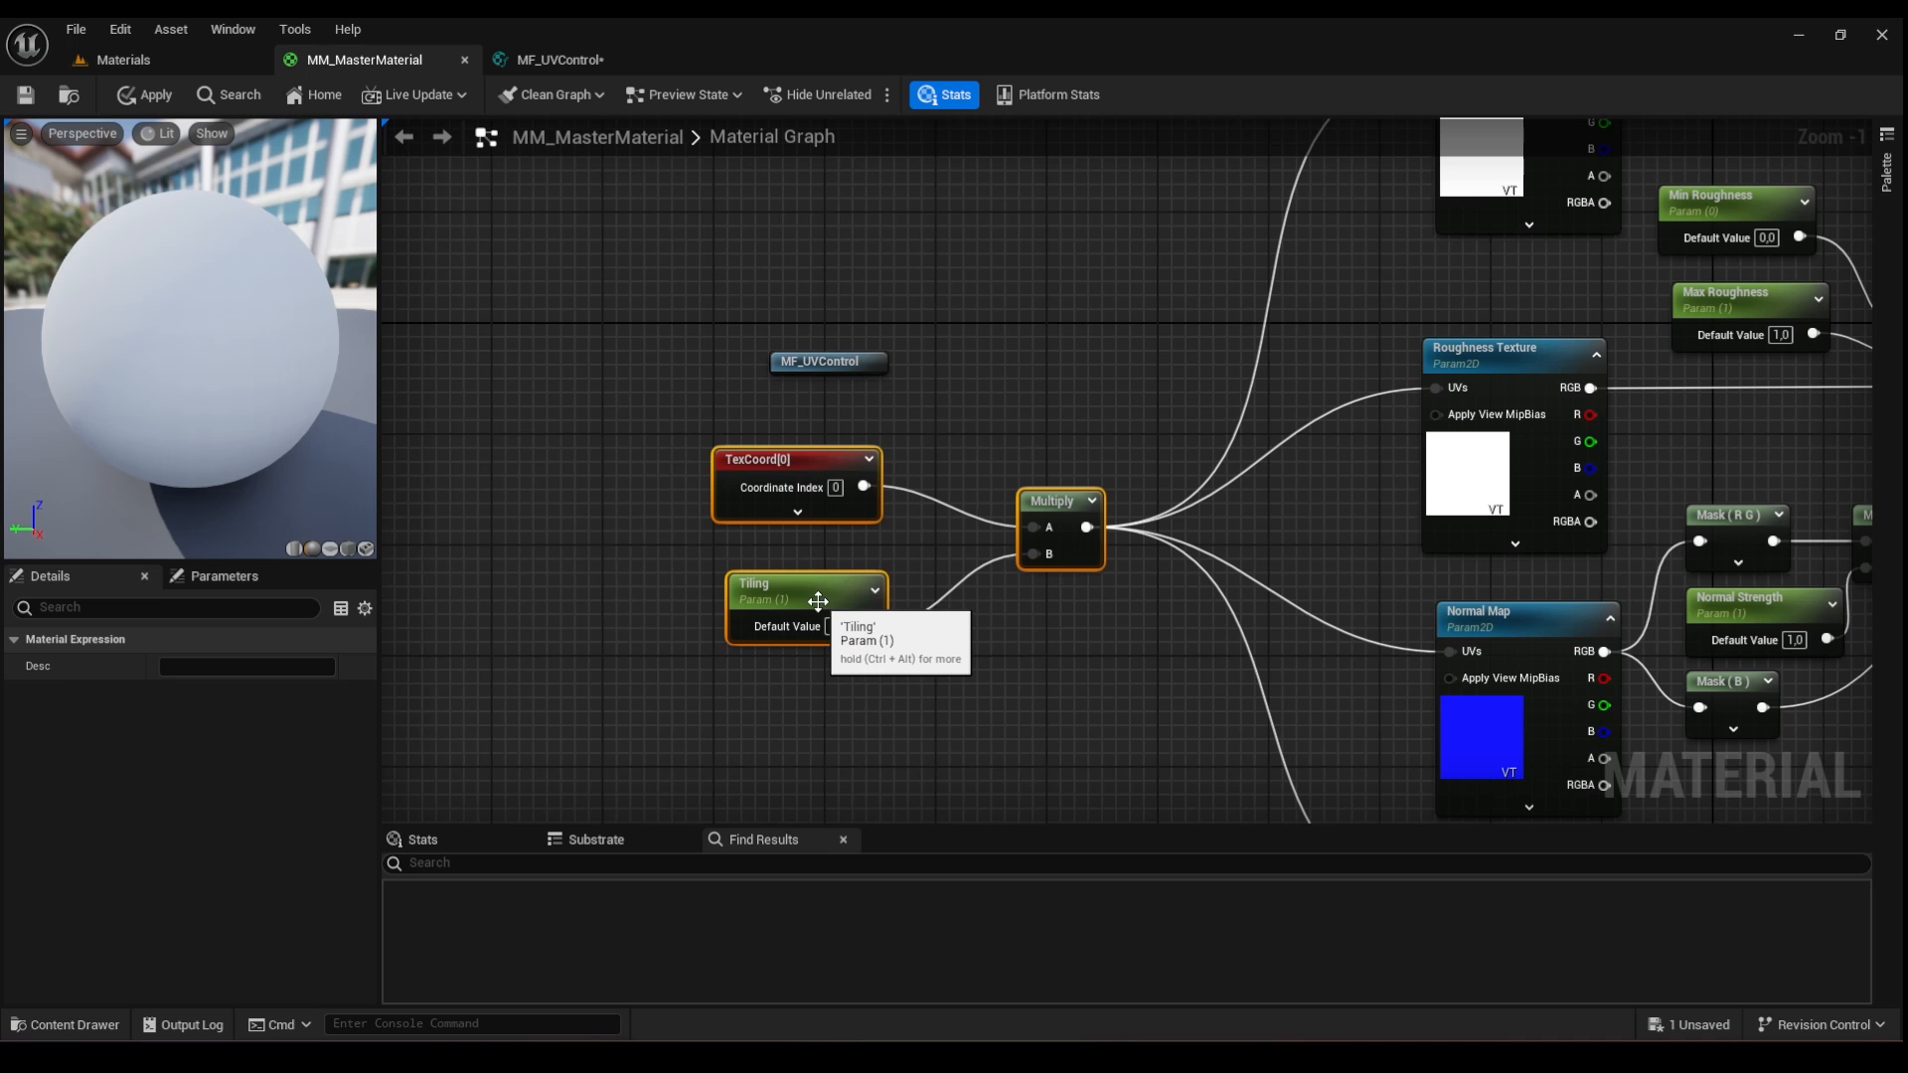
left_click(879, 419)
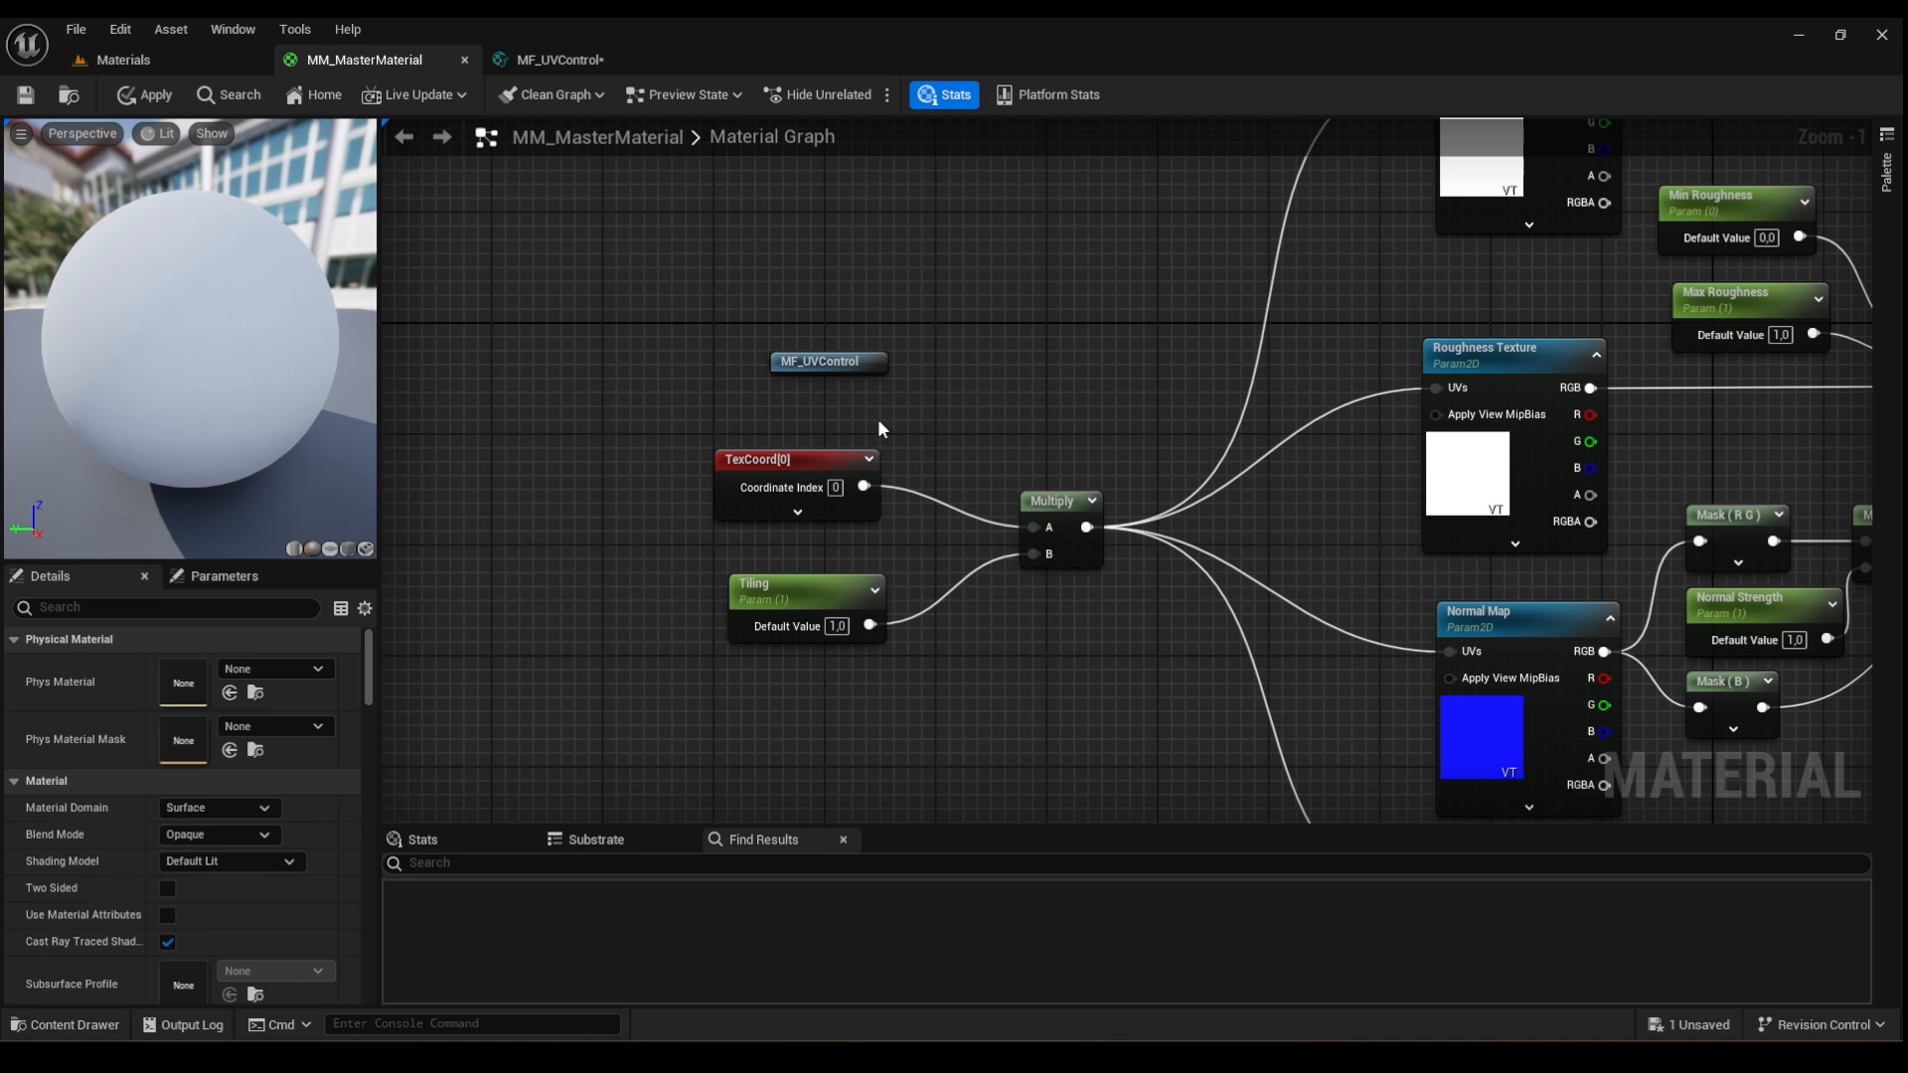
- Add a TextureCoordinate node to the MF_UVControl graph and place it beside the Output UVControl node
left_click(560, 60)
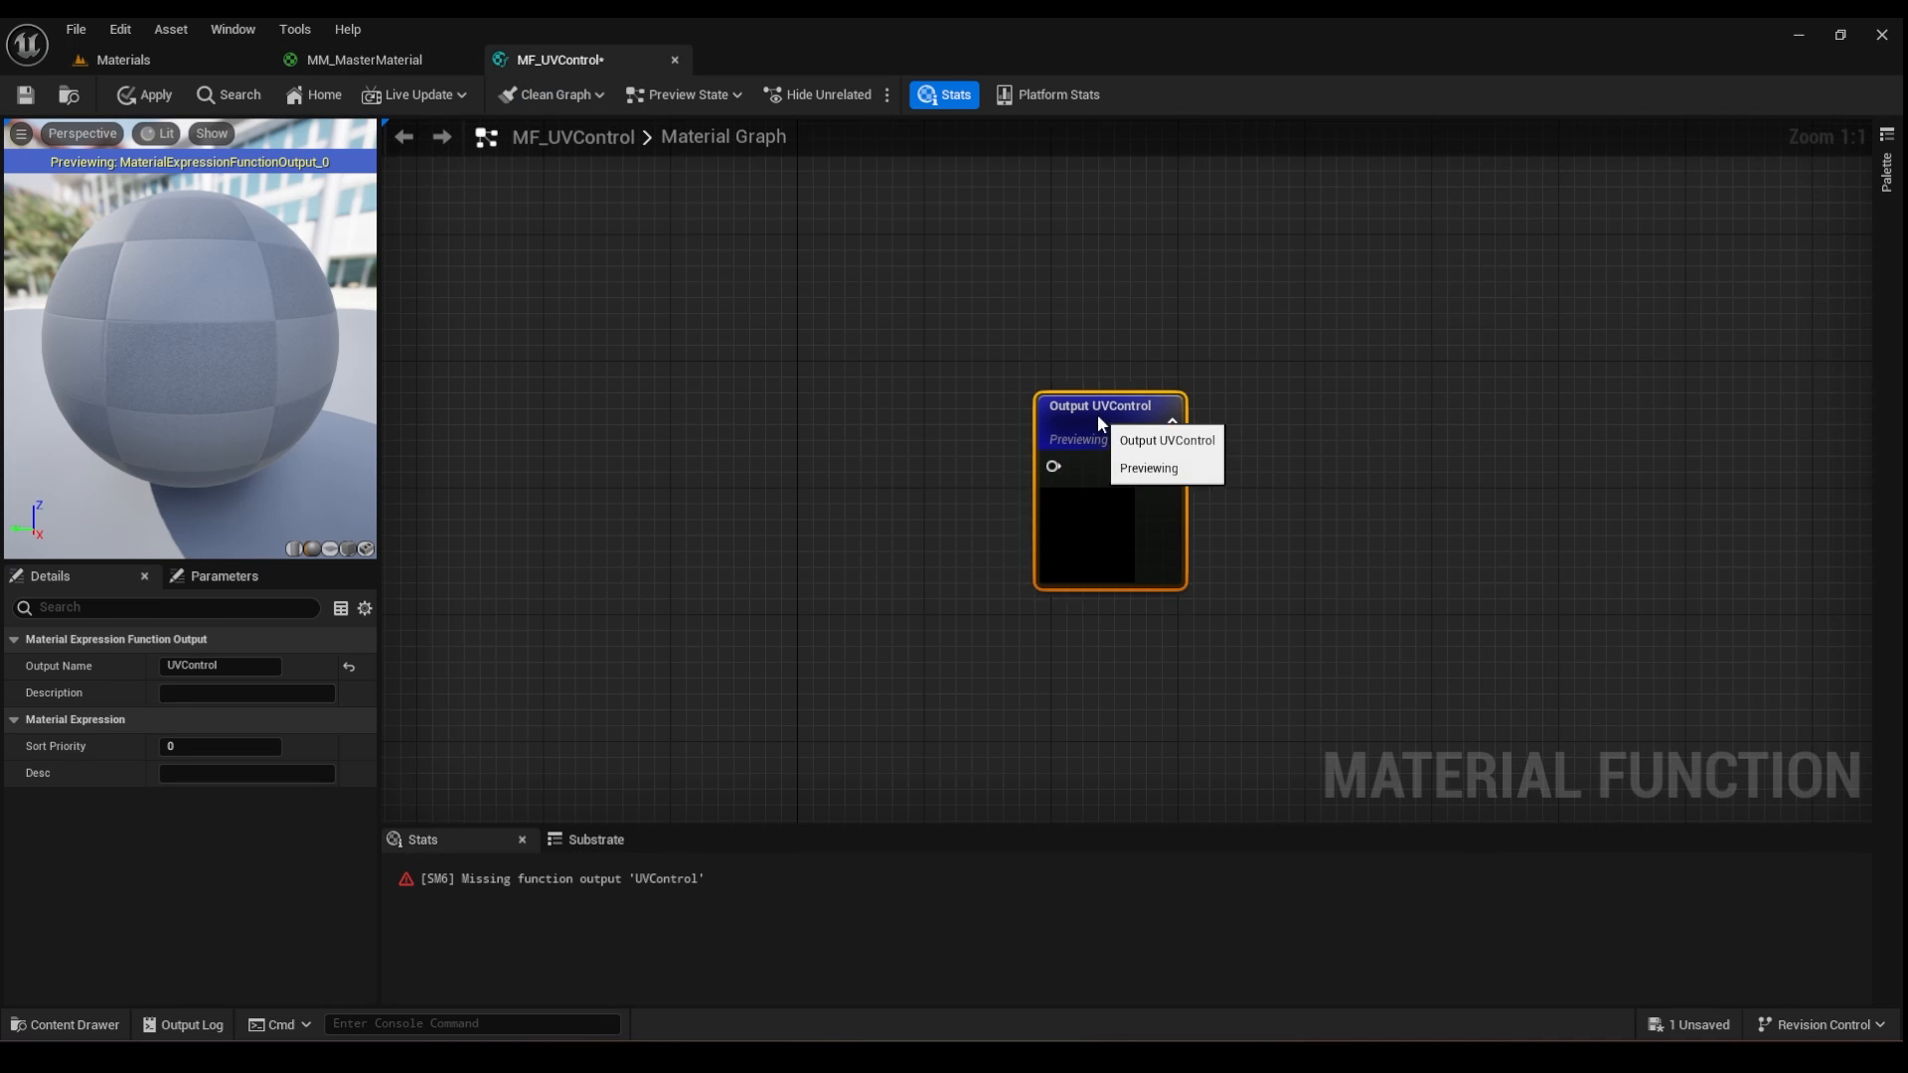
left_click_drag(1097, 414, 1034, 398)
left_click(356, 62)
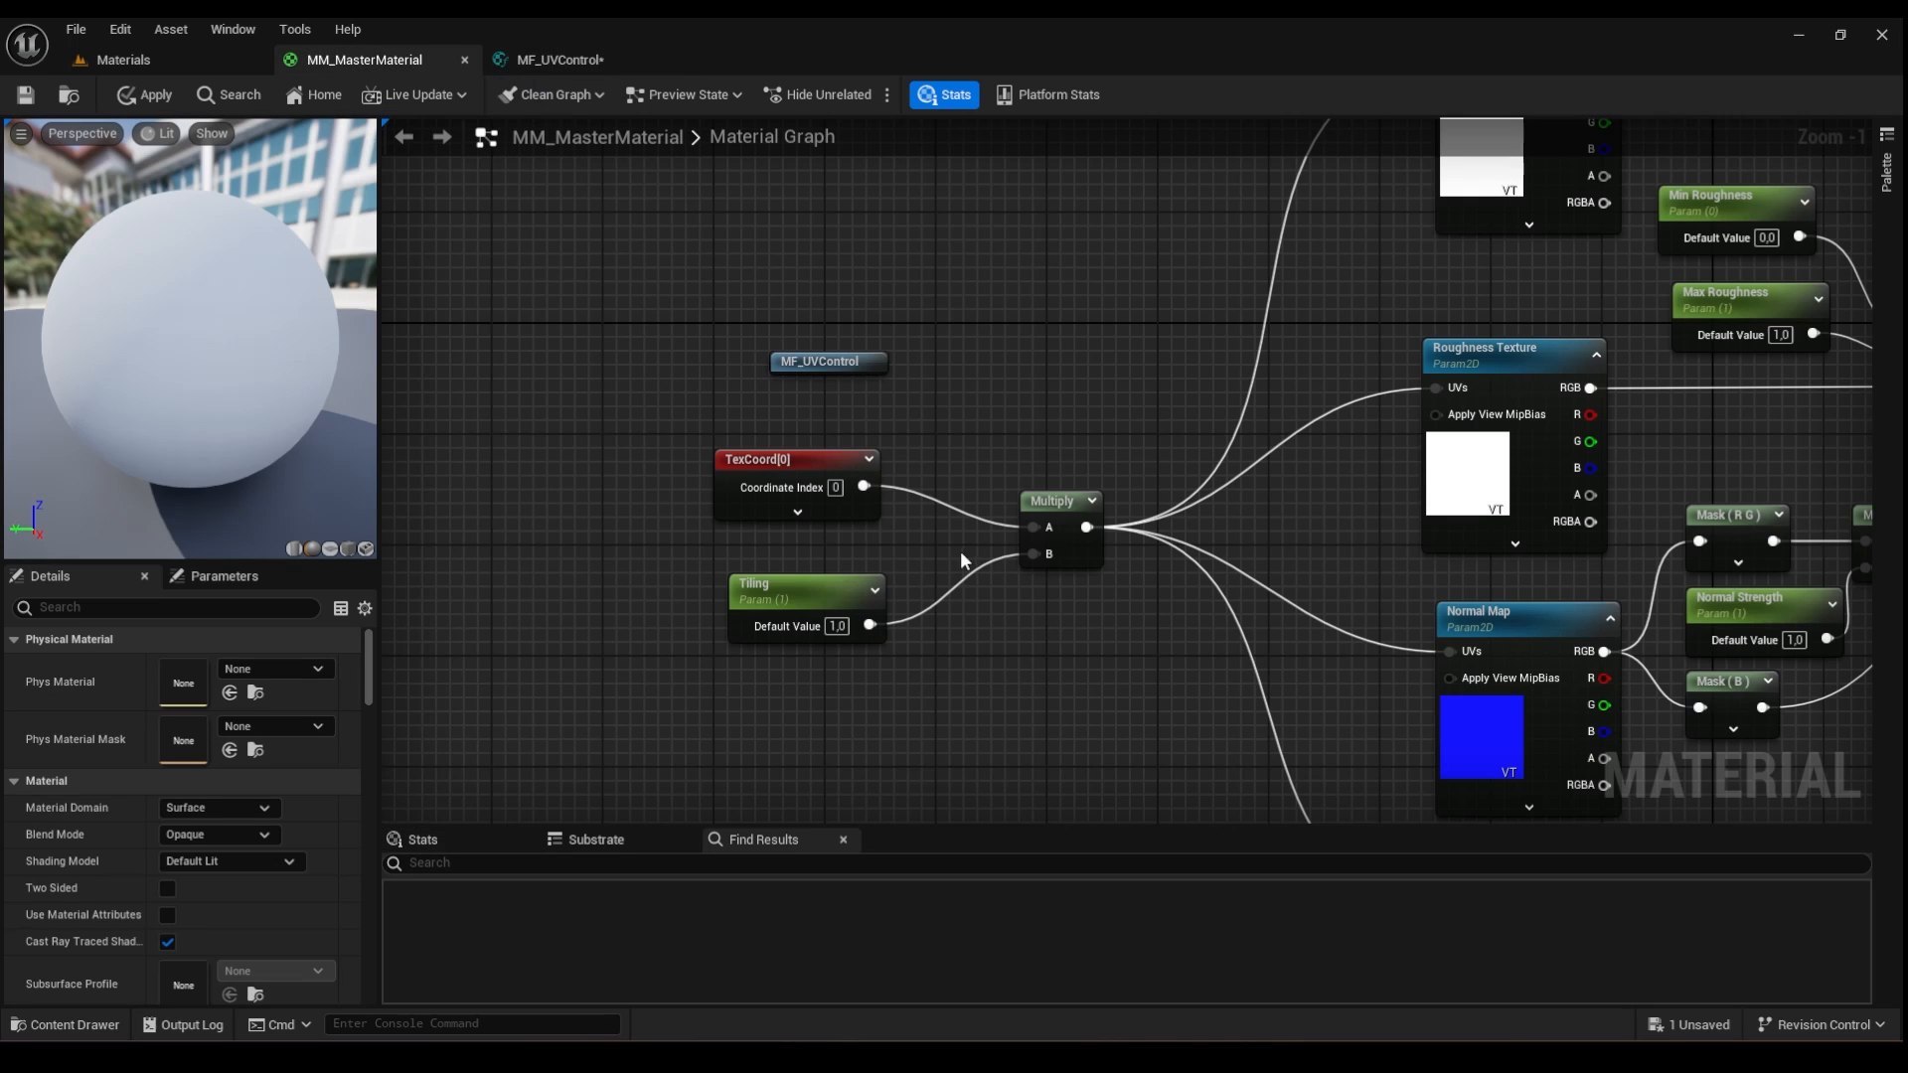
left_click(561, 61)
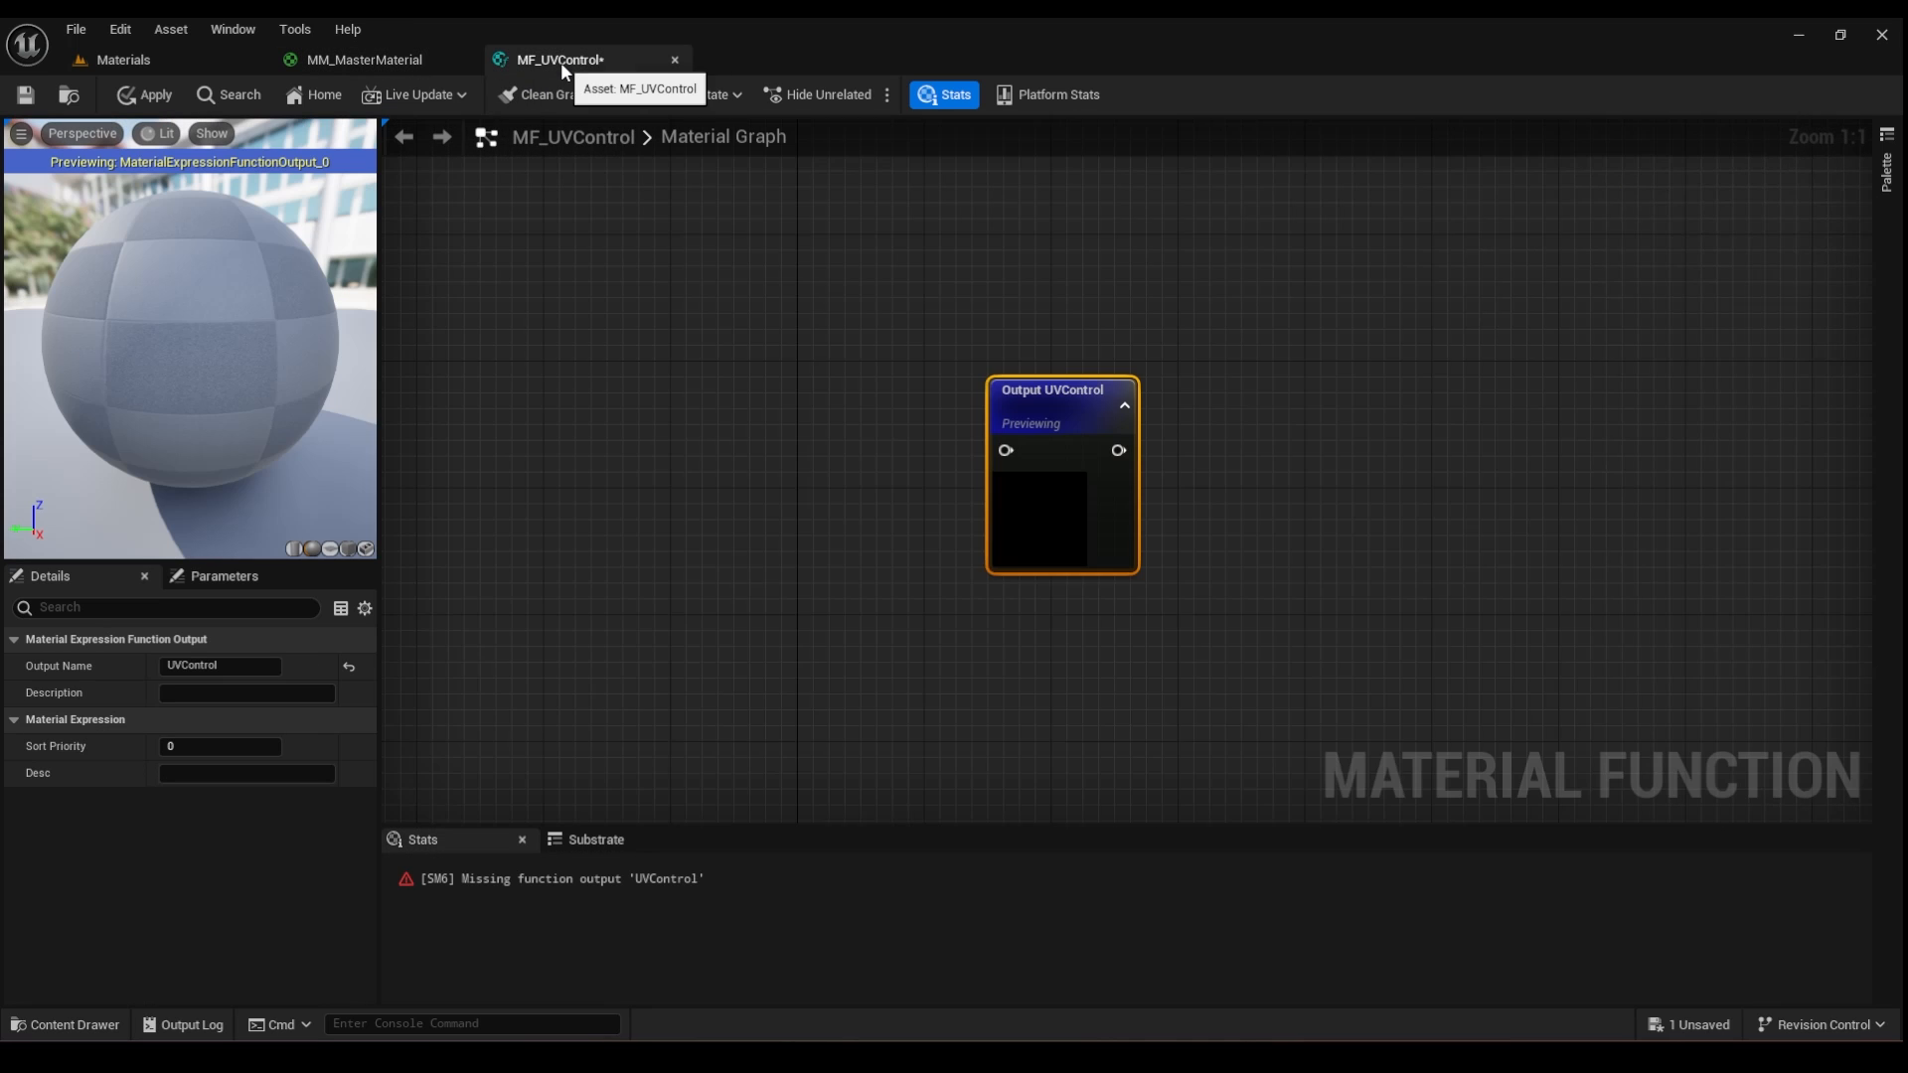
right_click(657, 375)
type("text")
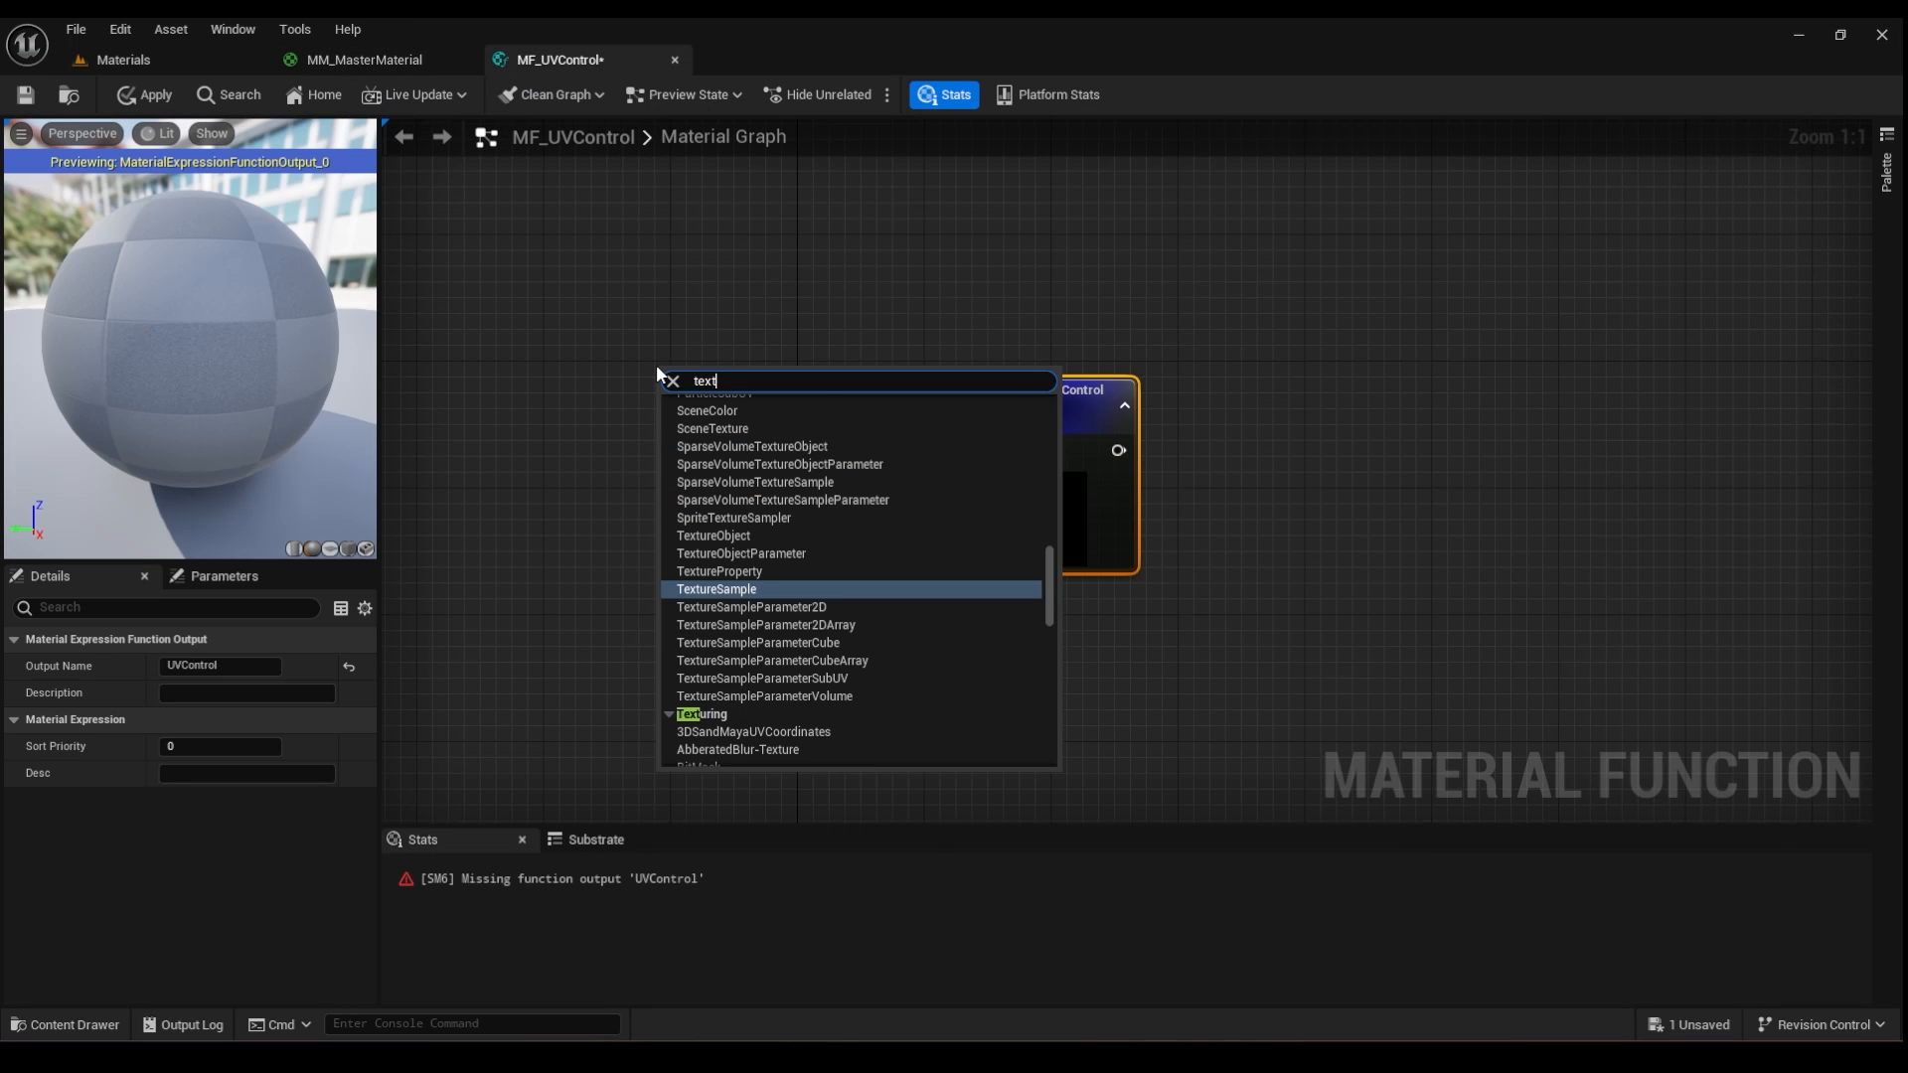
type("ure")
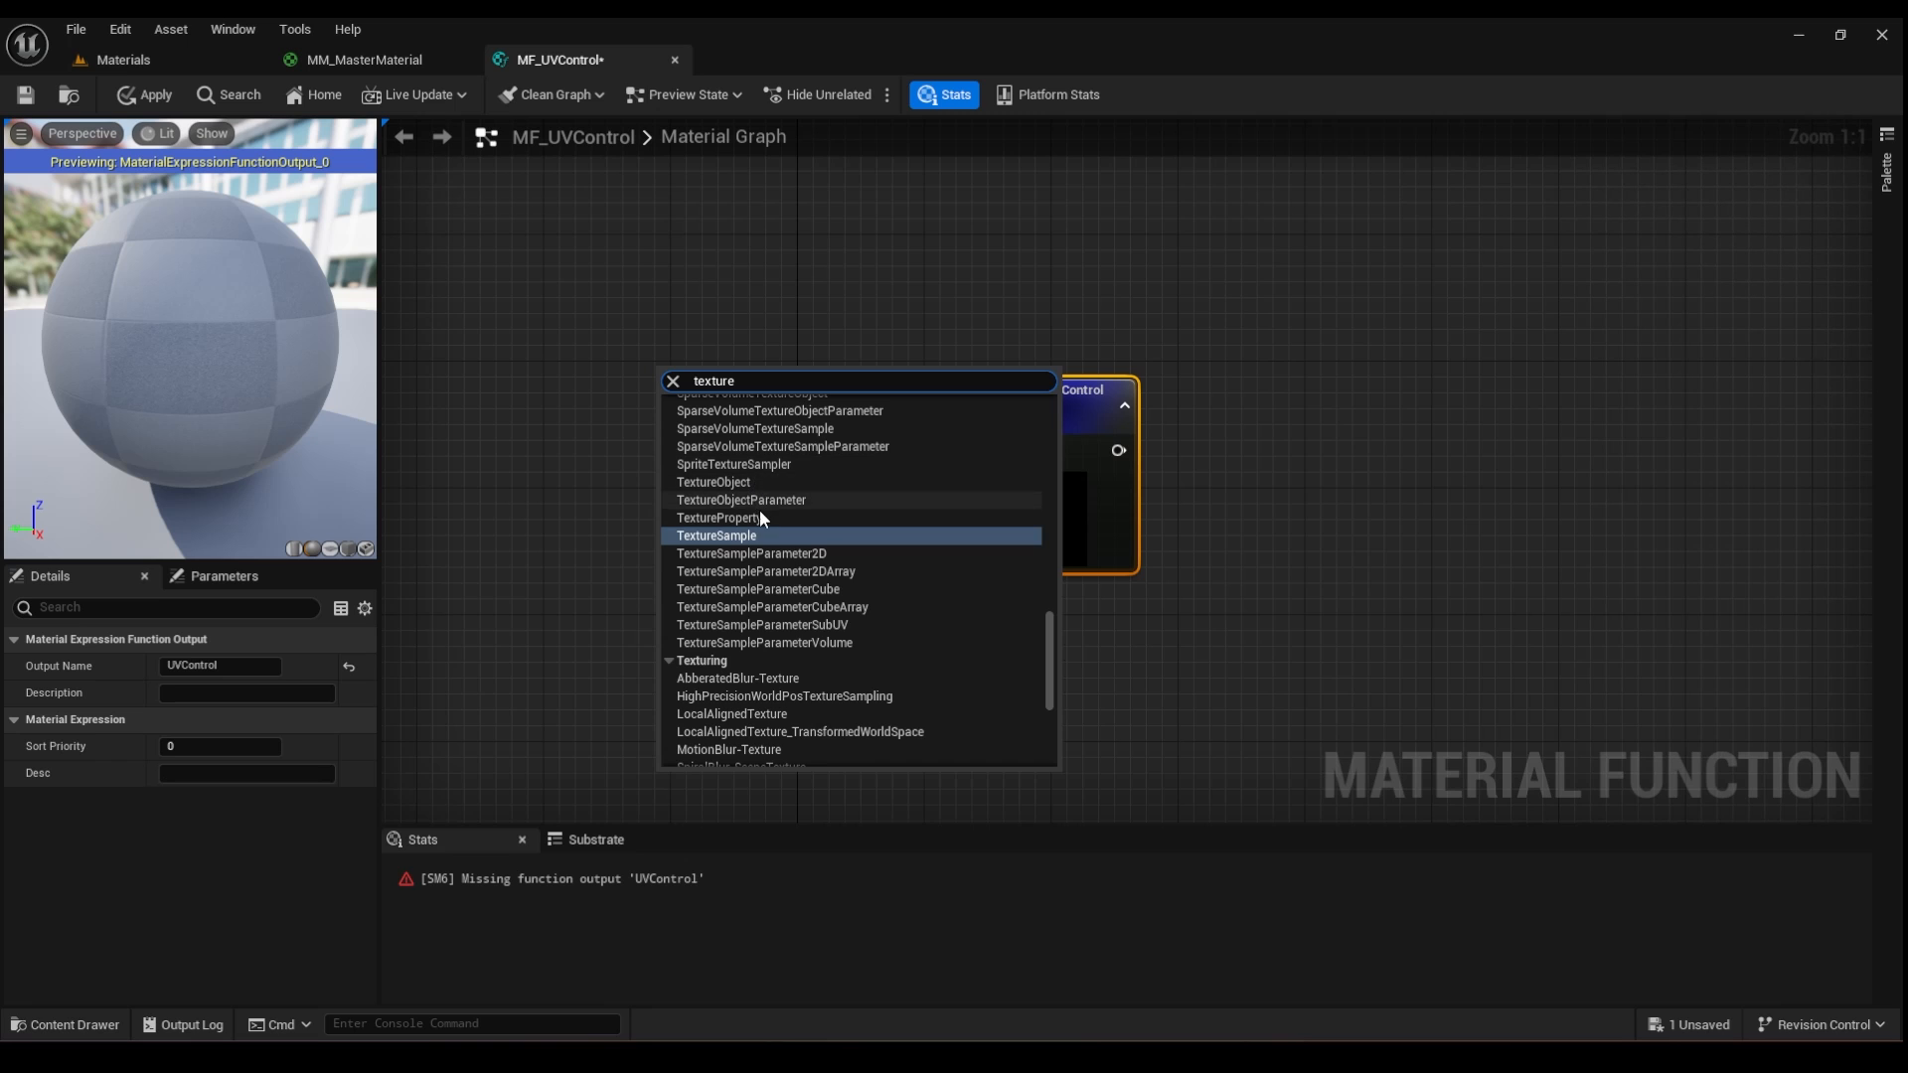
type("co")
left_click(763, 457)
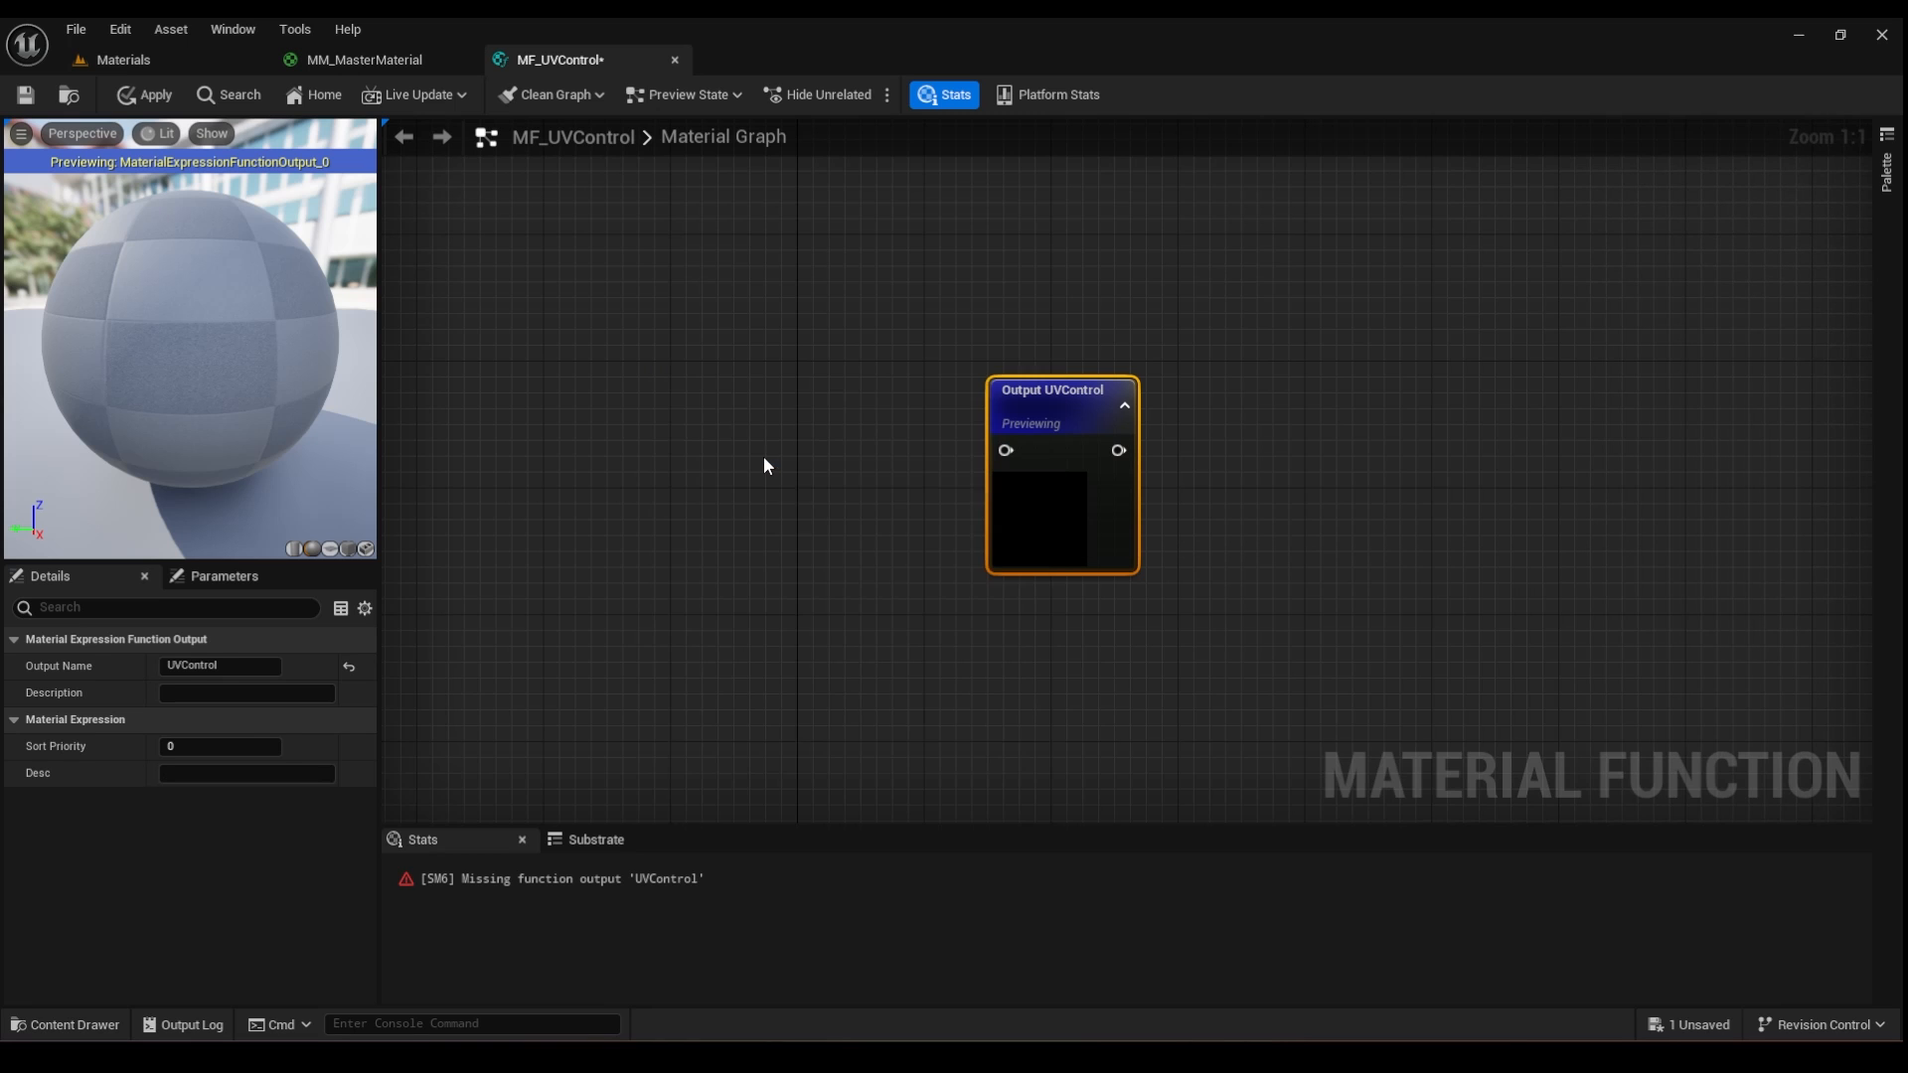
left_click_drag(752, 392, 666, 382)
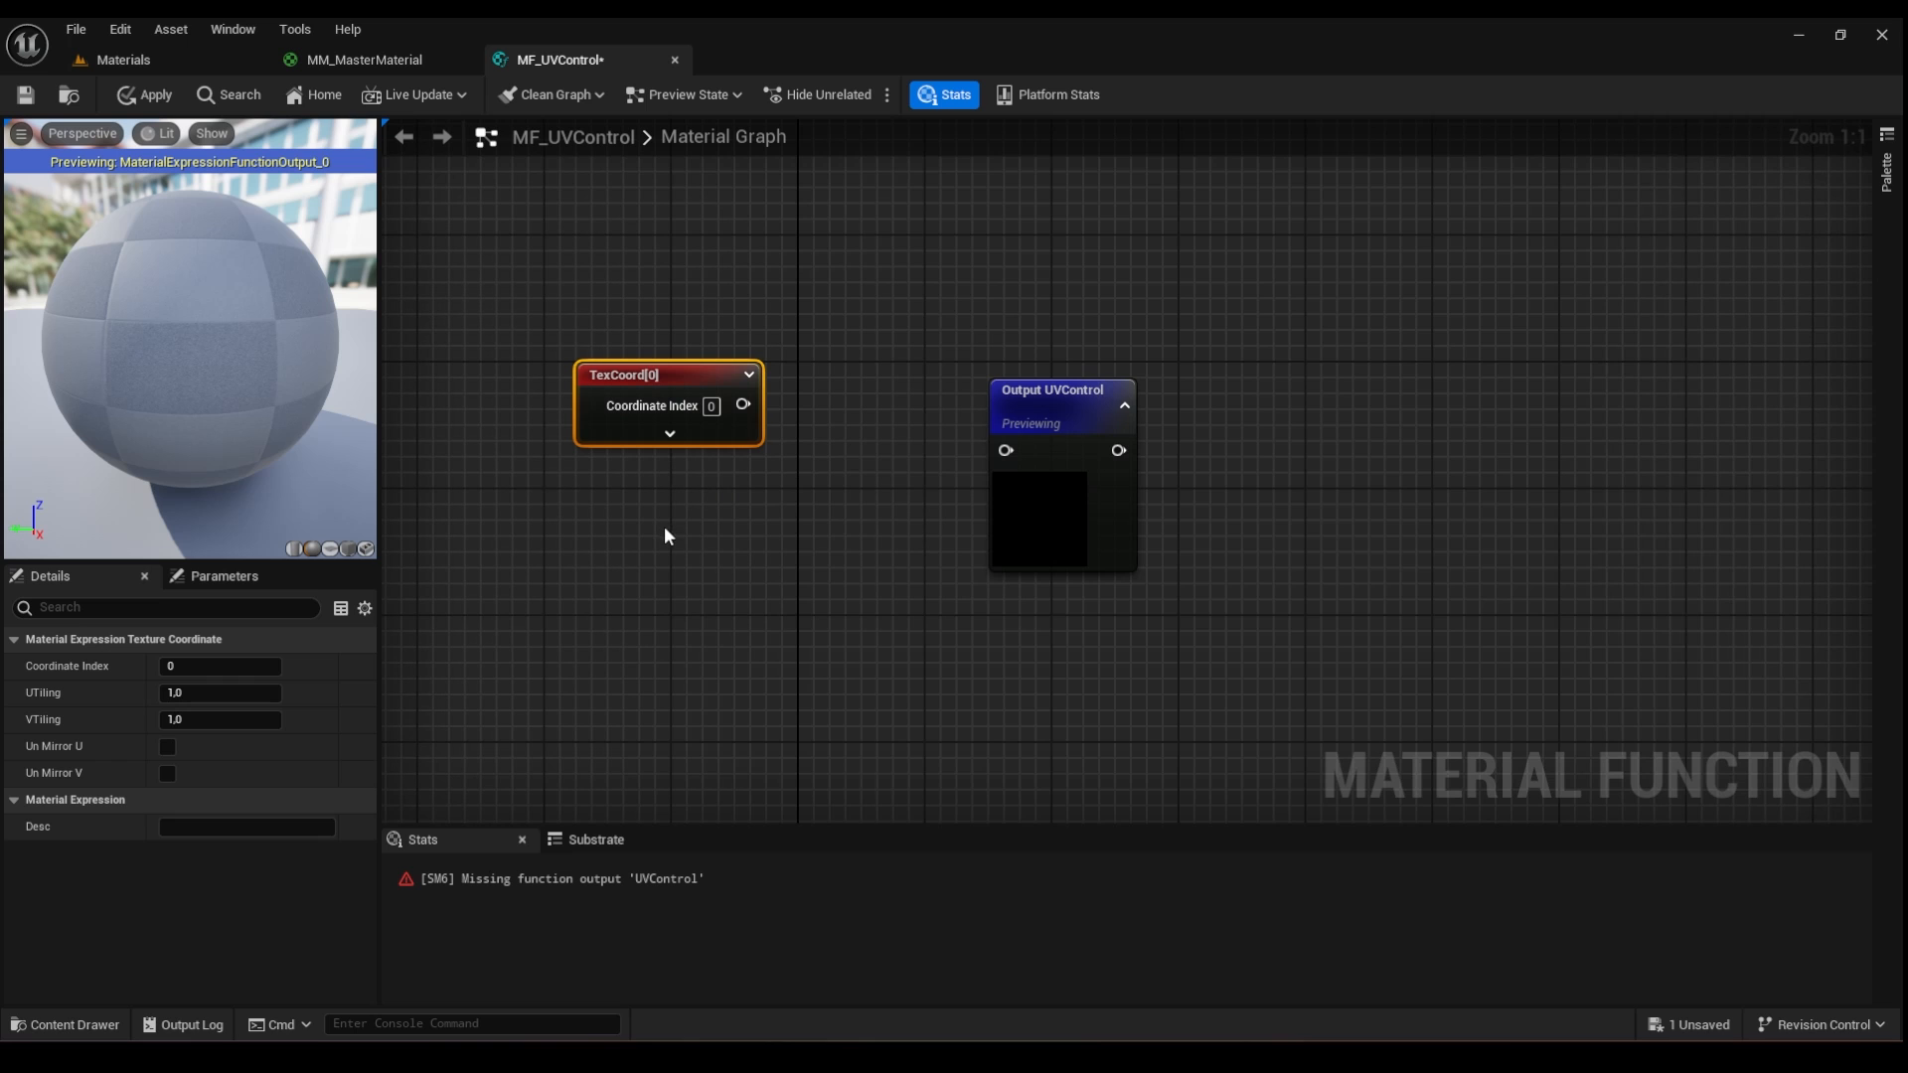
left_click_drag(1036, 396, 954, 396)
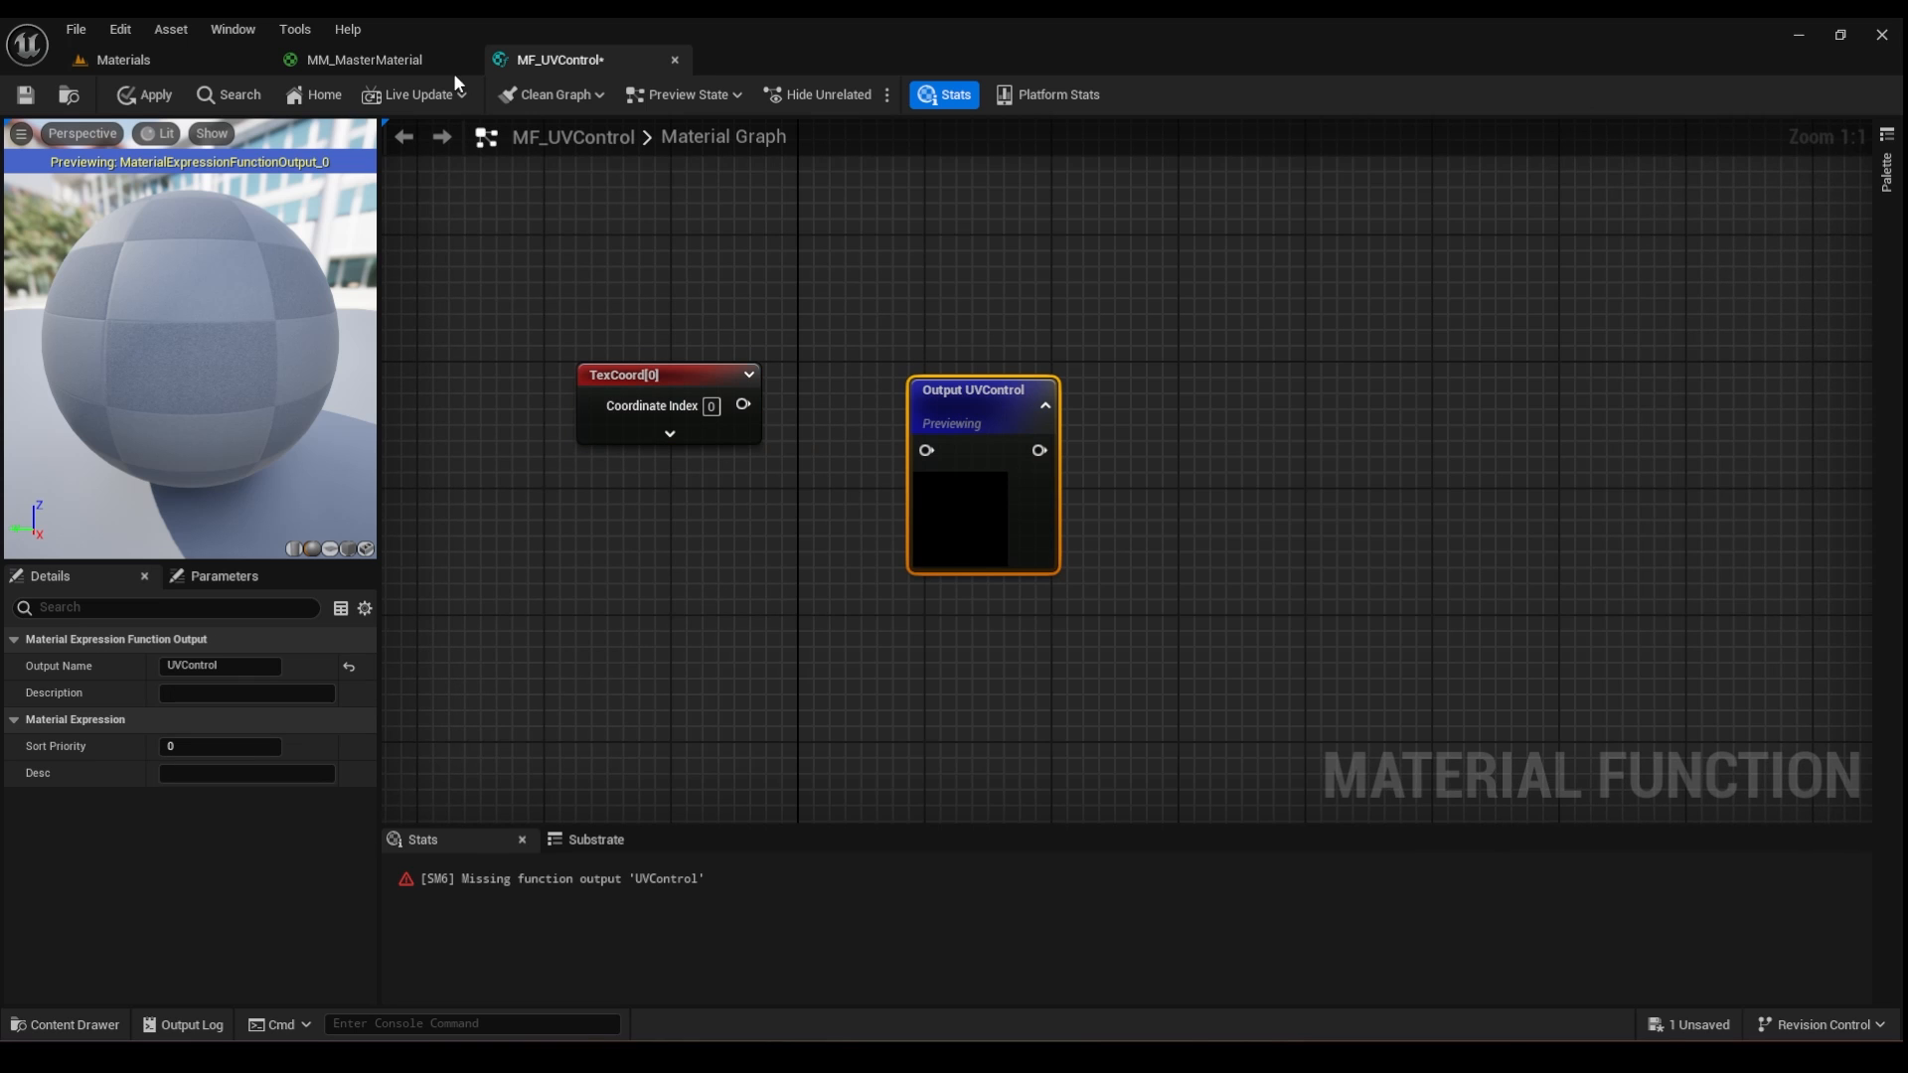
- Add a FunctionInput node below TexCoord in the MF_UVControl graph and set its input type to Function Input Scalar
left_click(402, 61)
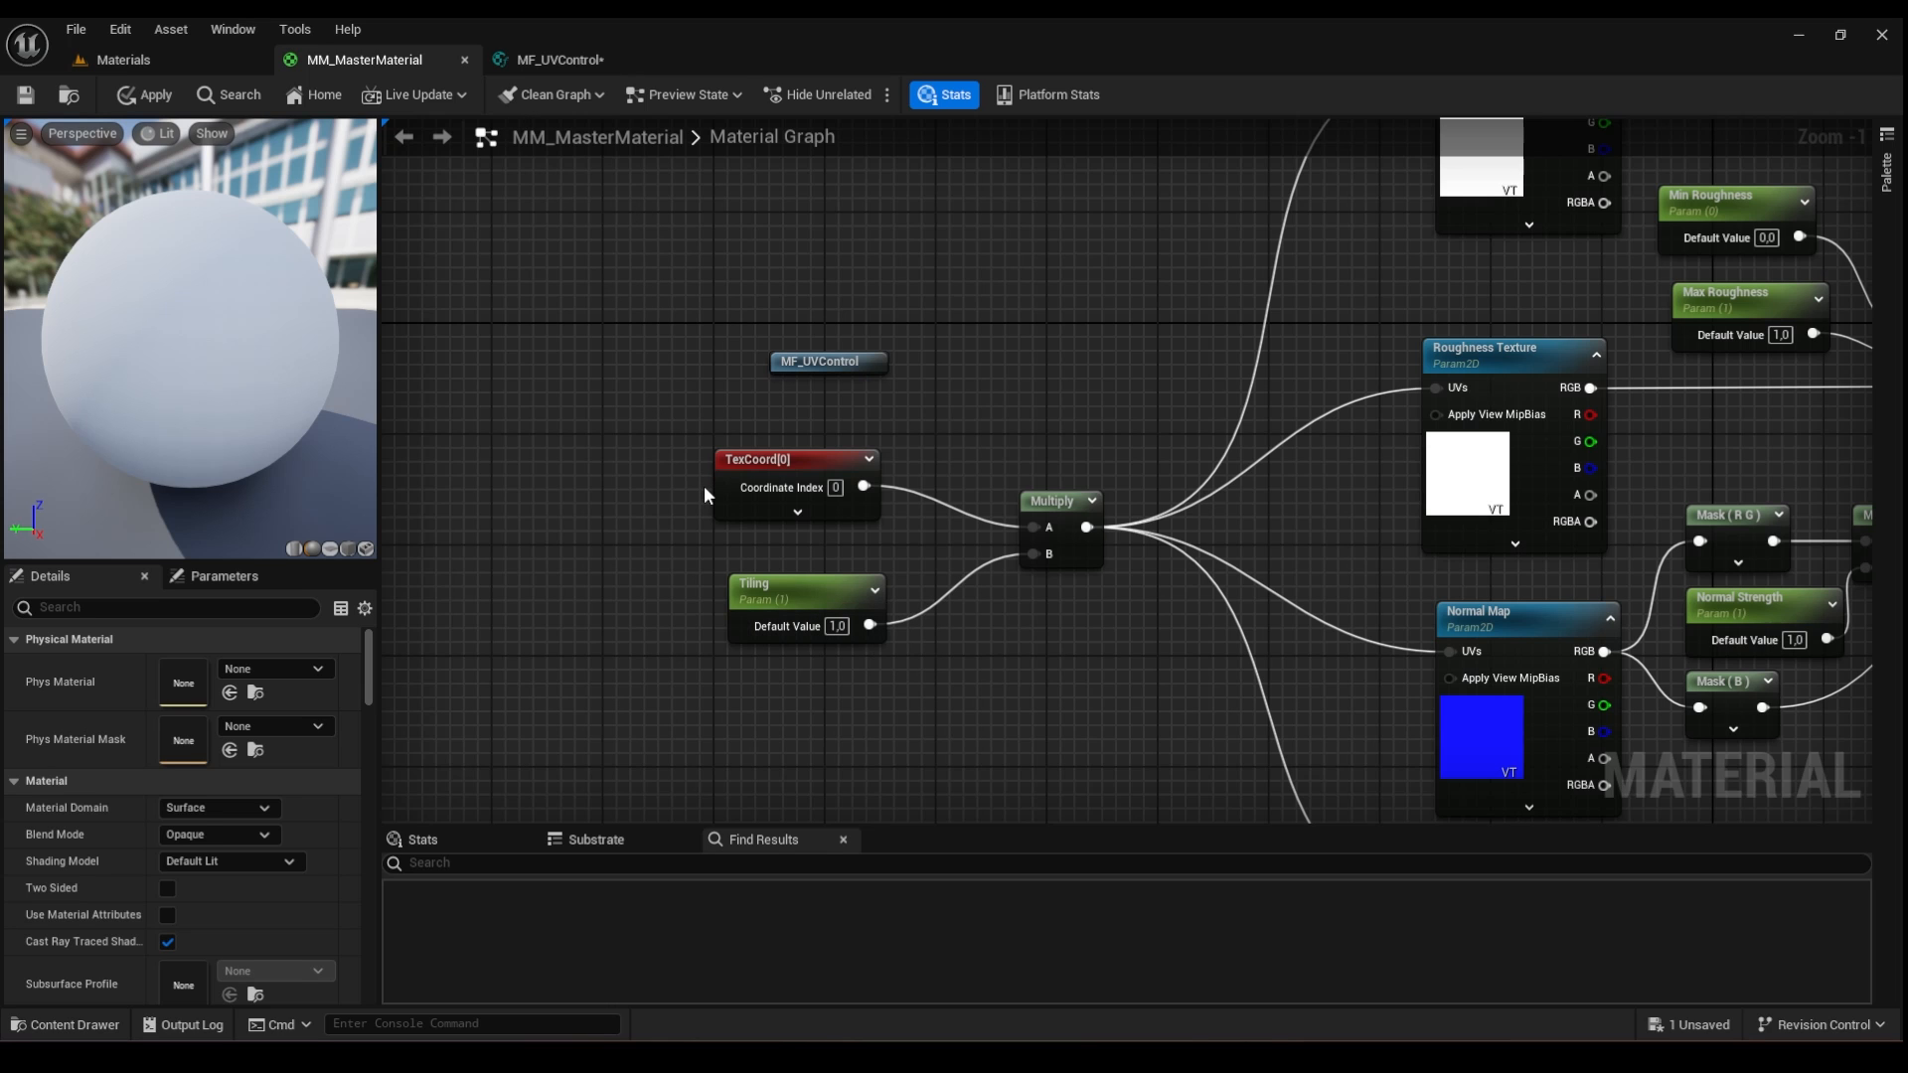
left_click(785, 591)
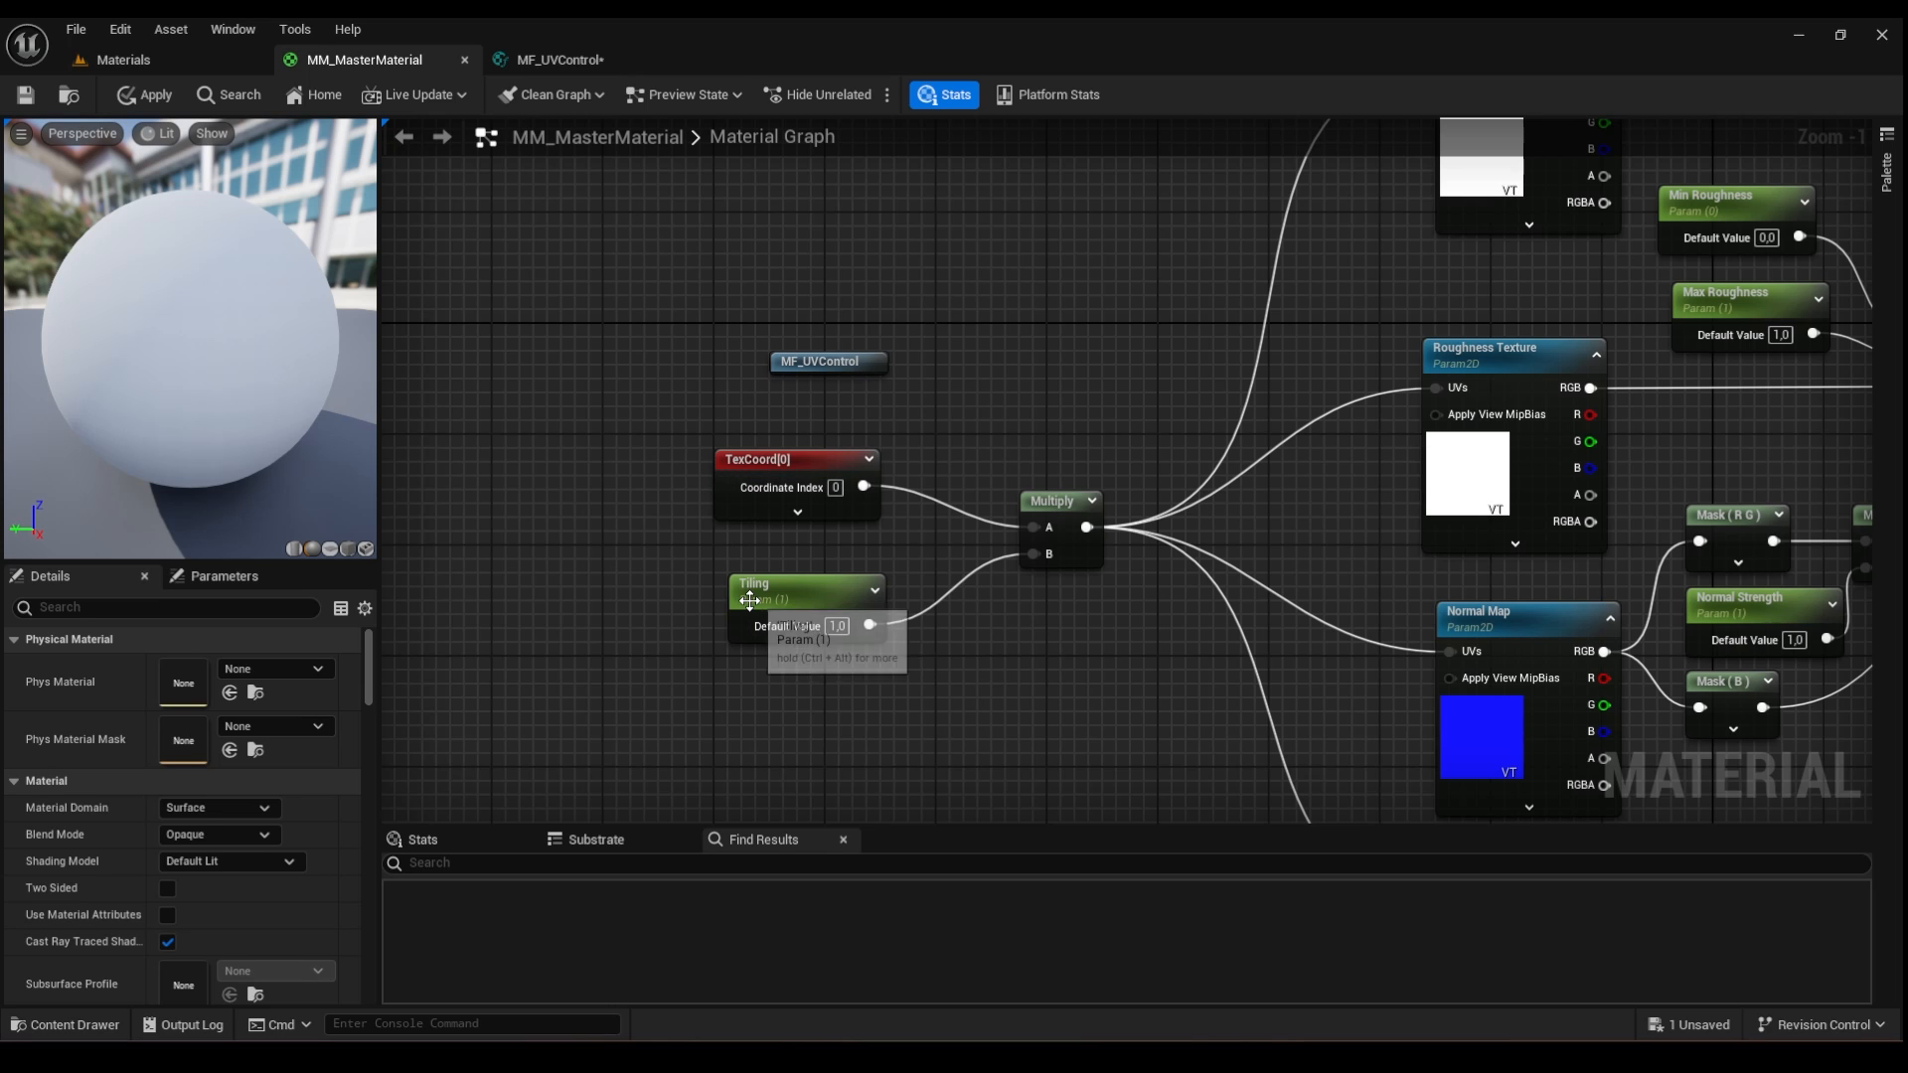
left_click(543, 61)
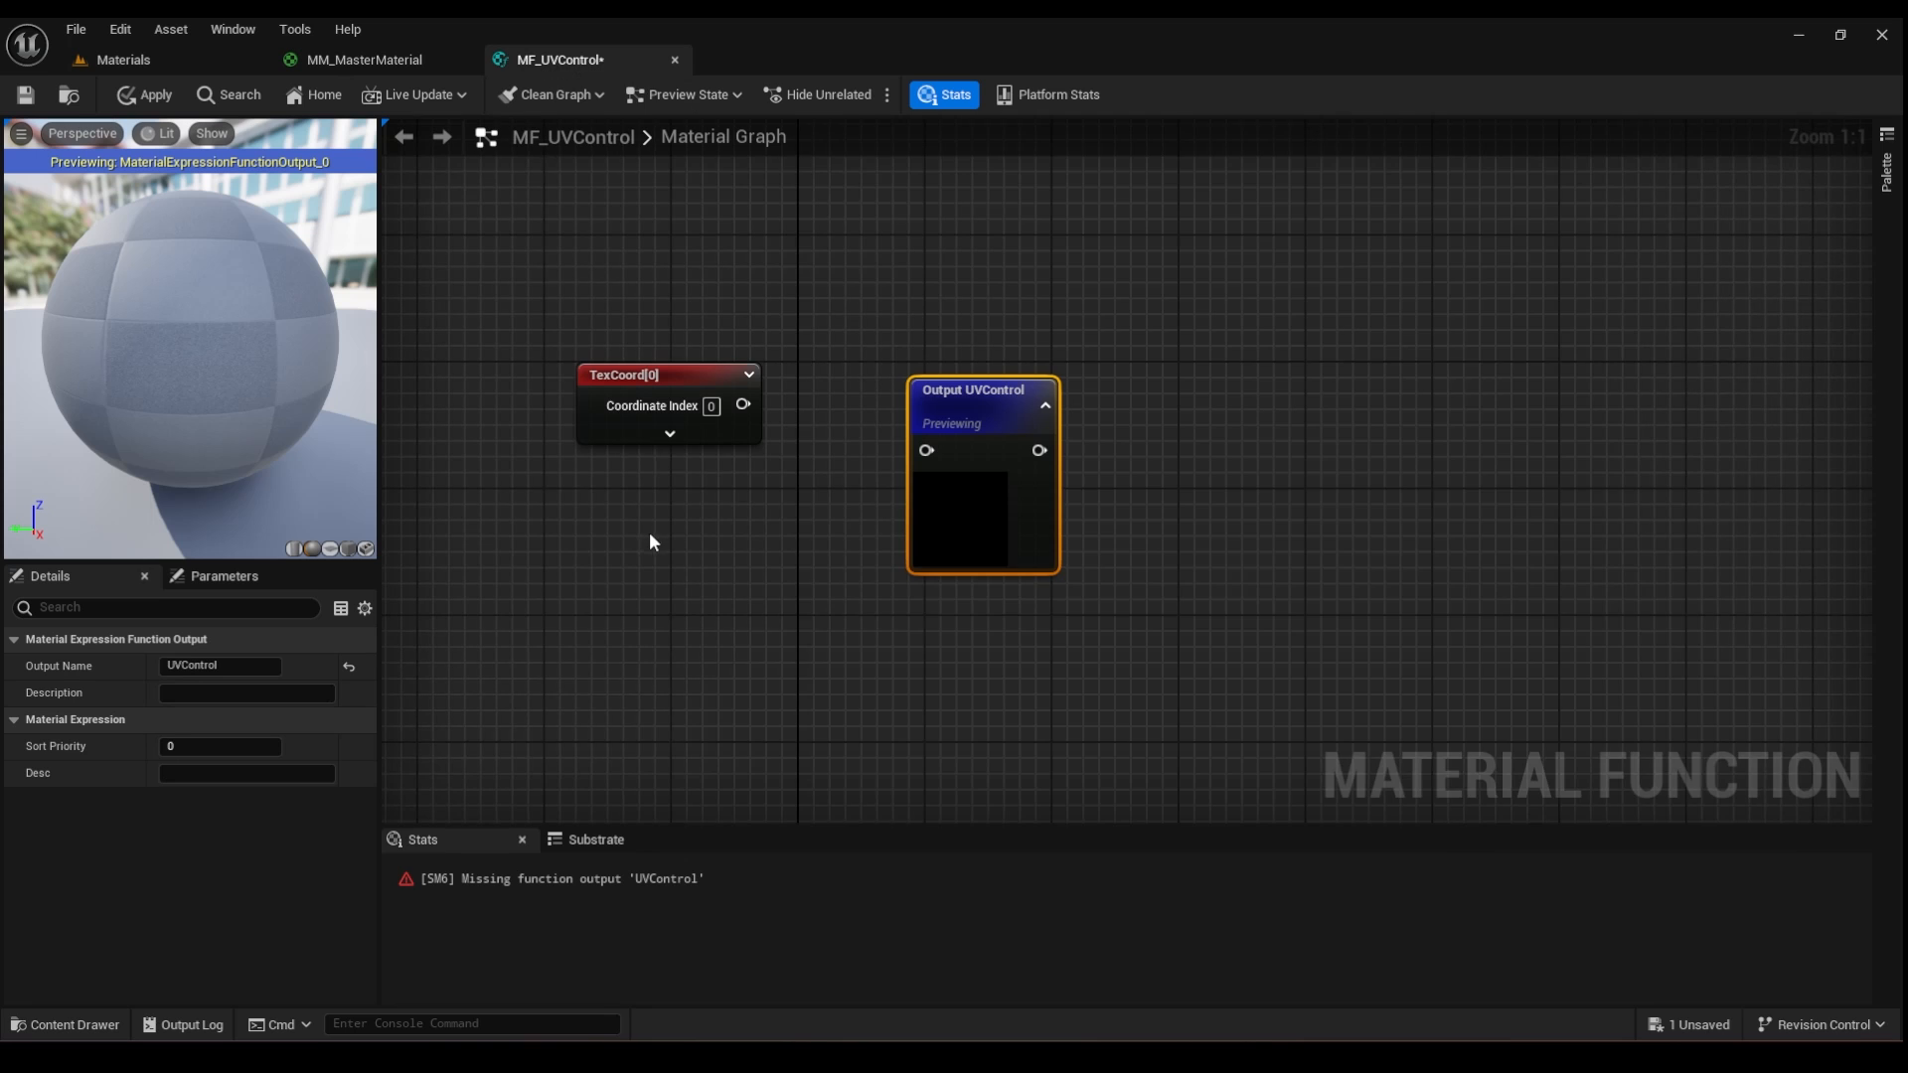
right_click_drag(648, 541, 708, 450)
right_click(709, 443)
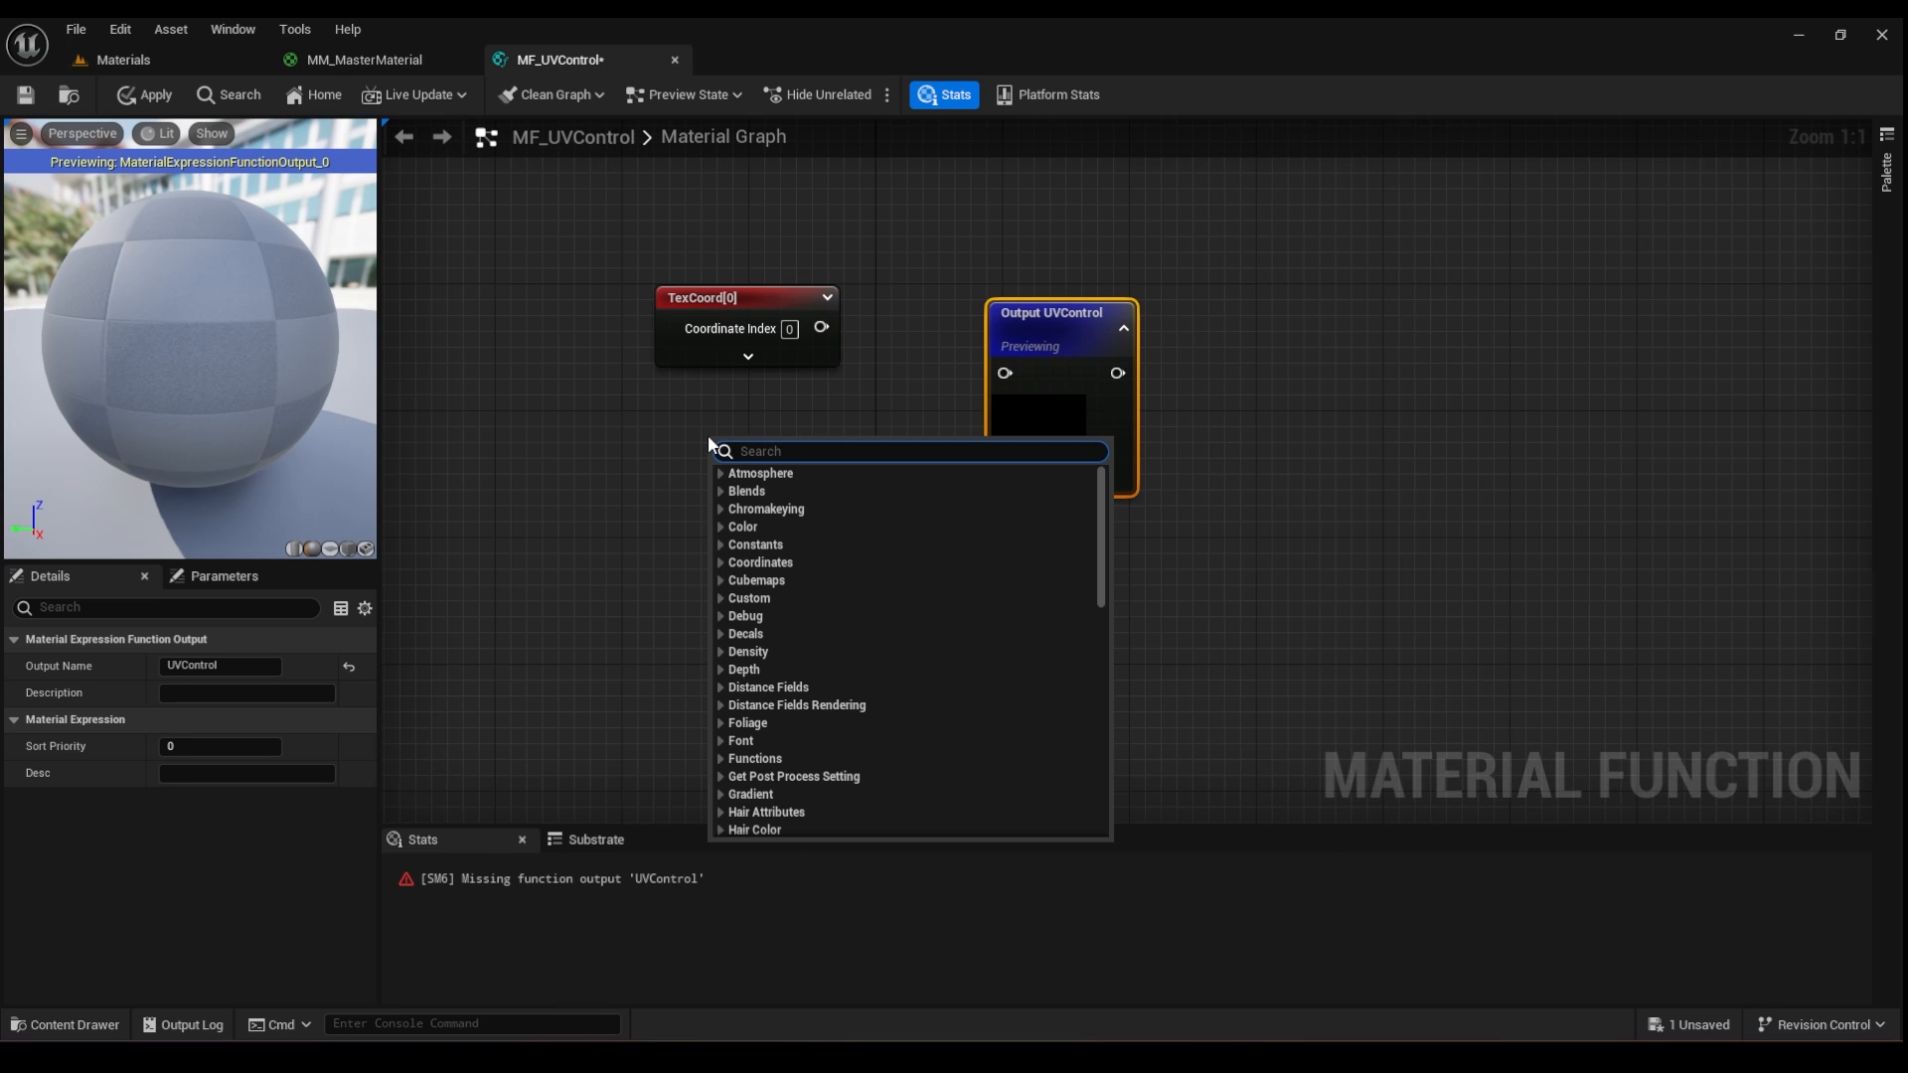
type("input")
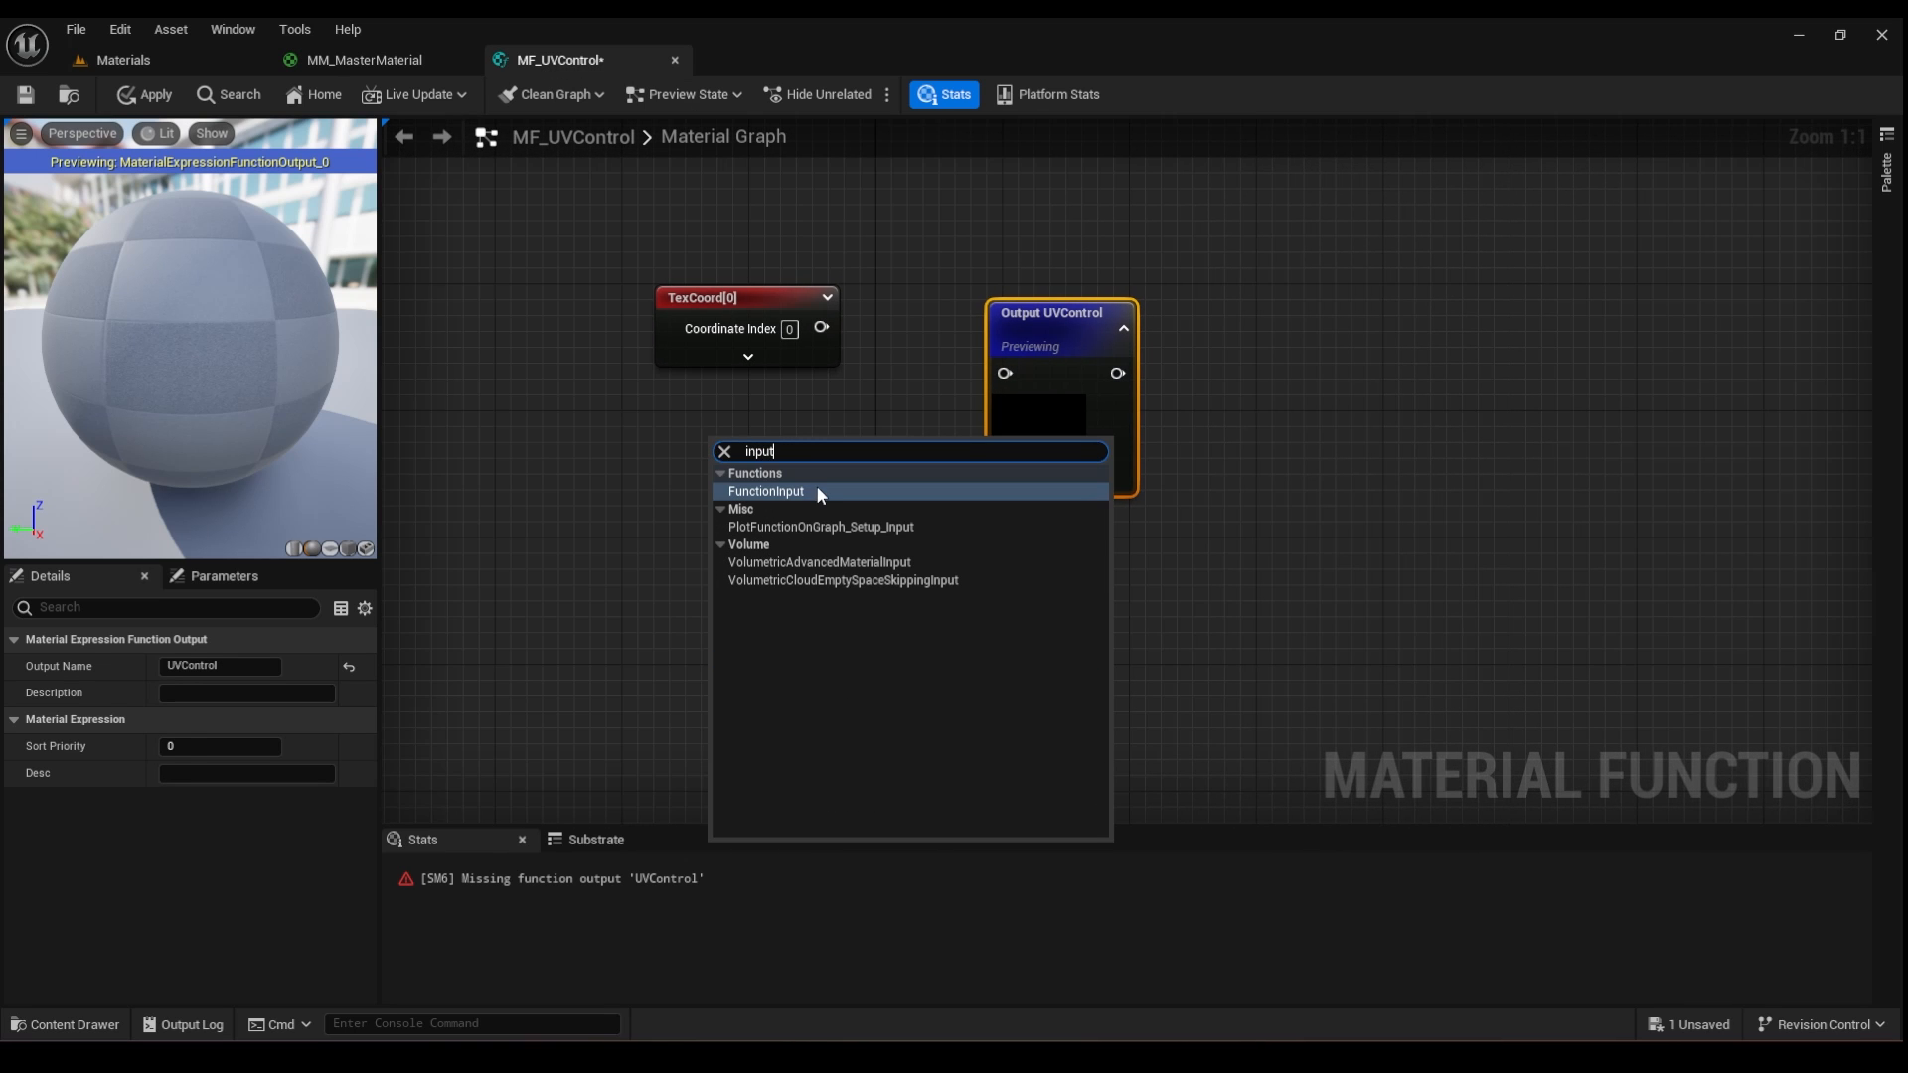
left_click(815, 485)
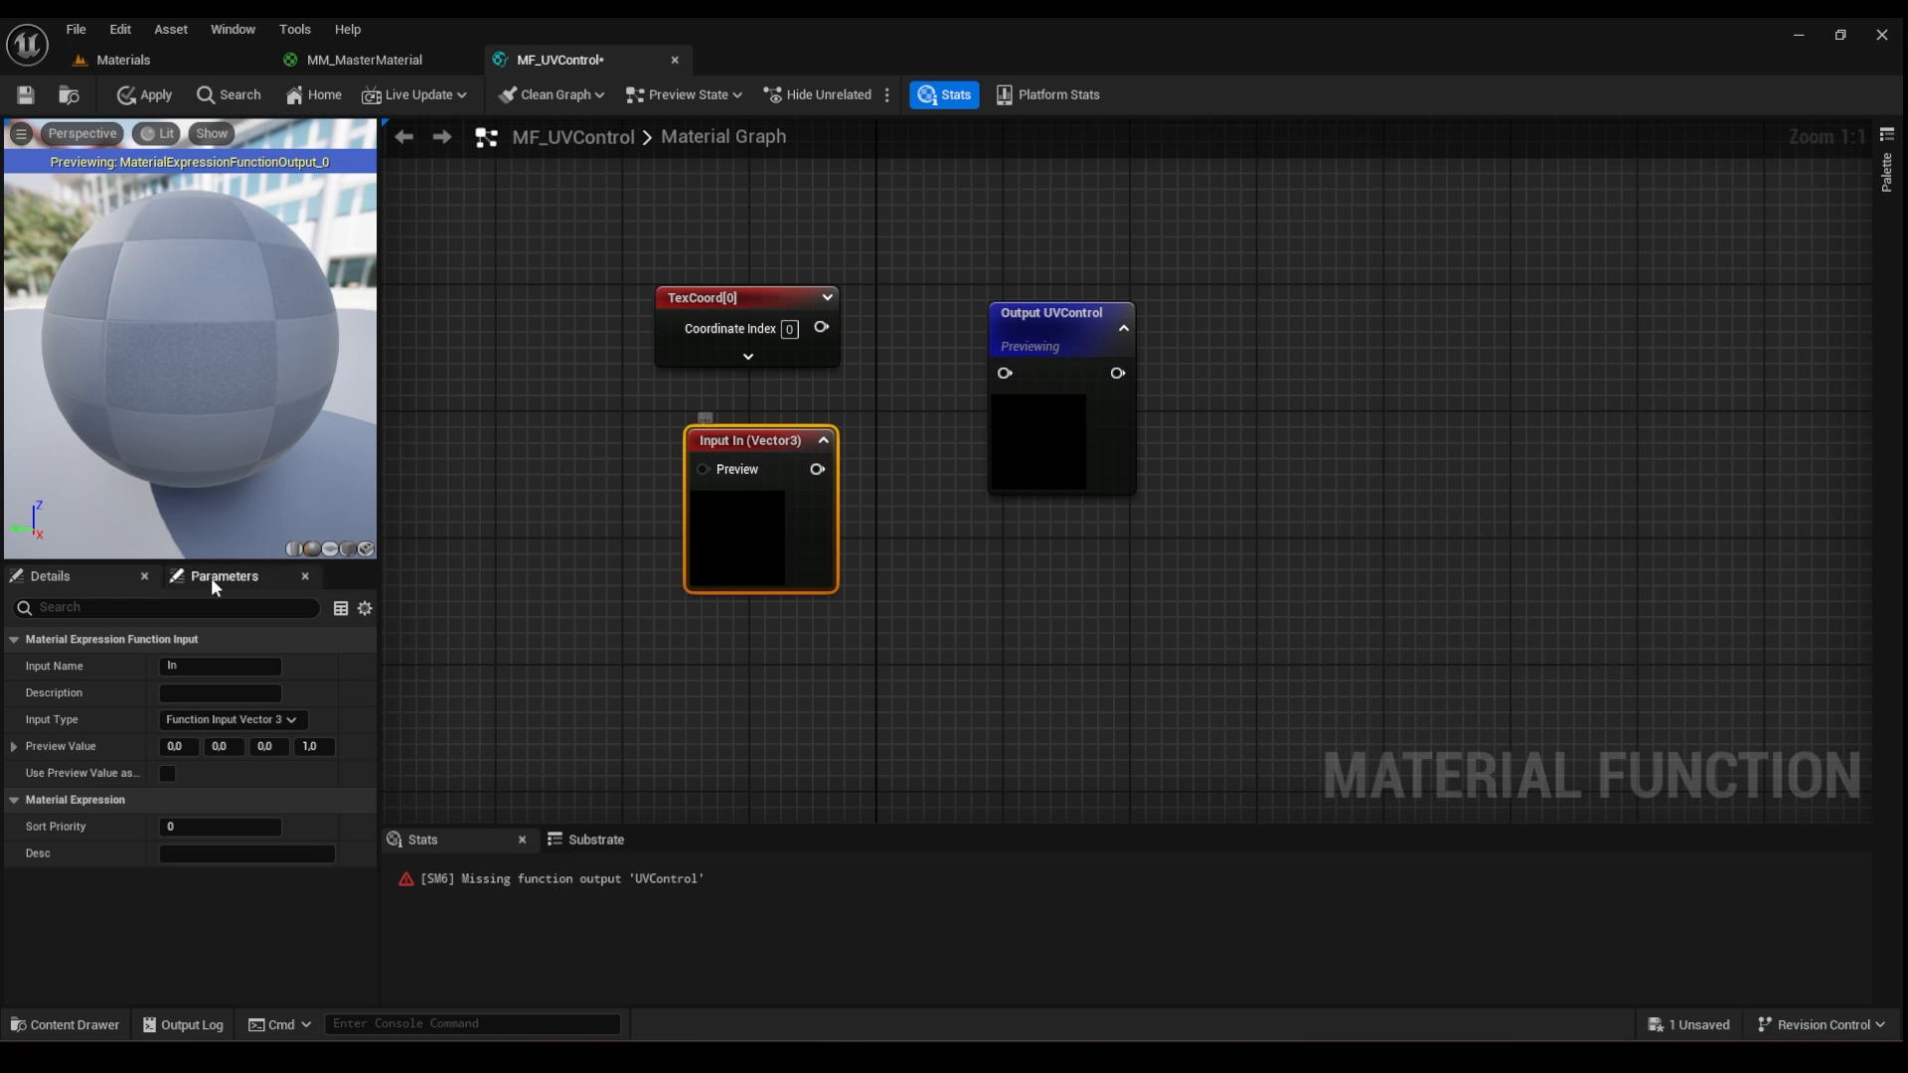
left_click(231, 717)
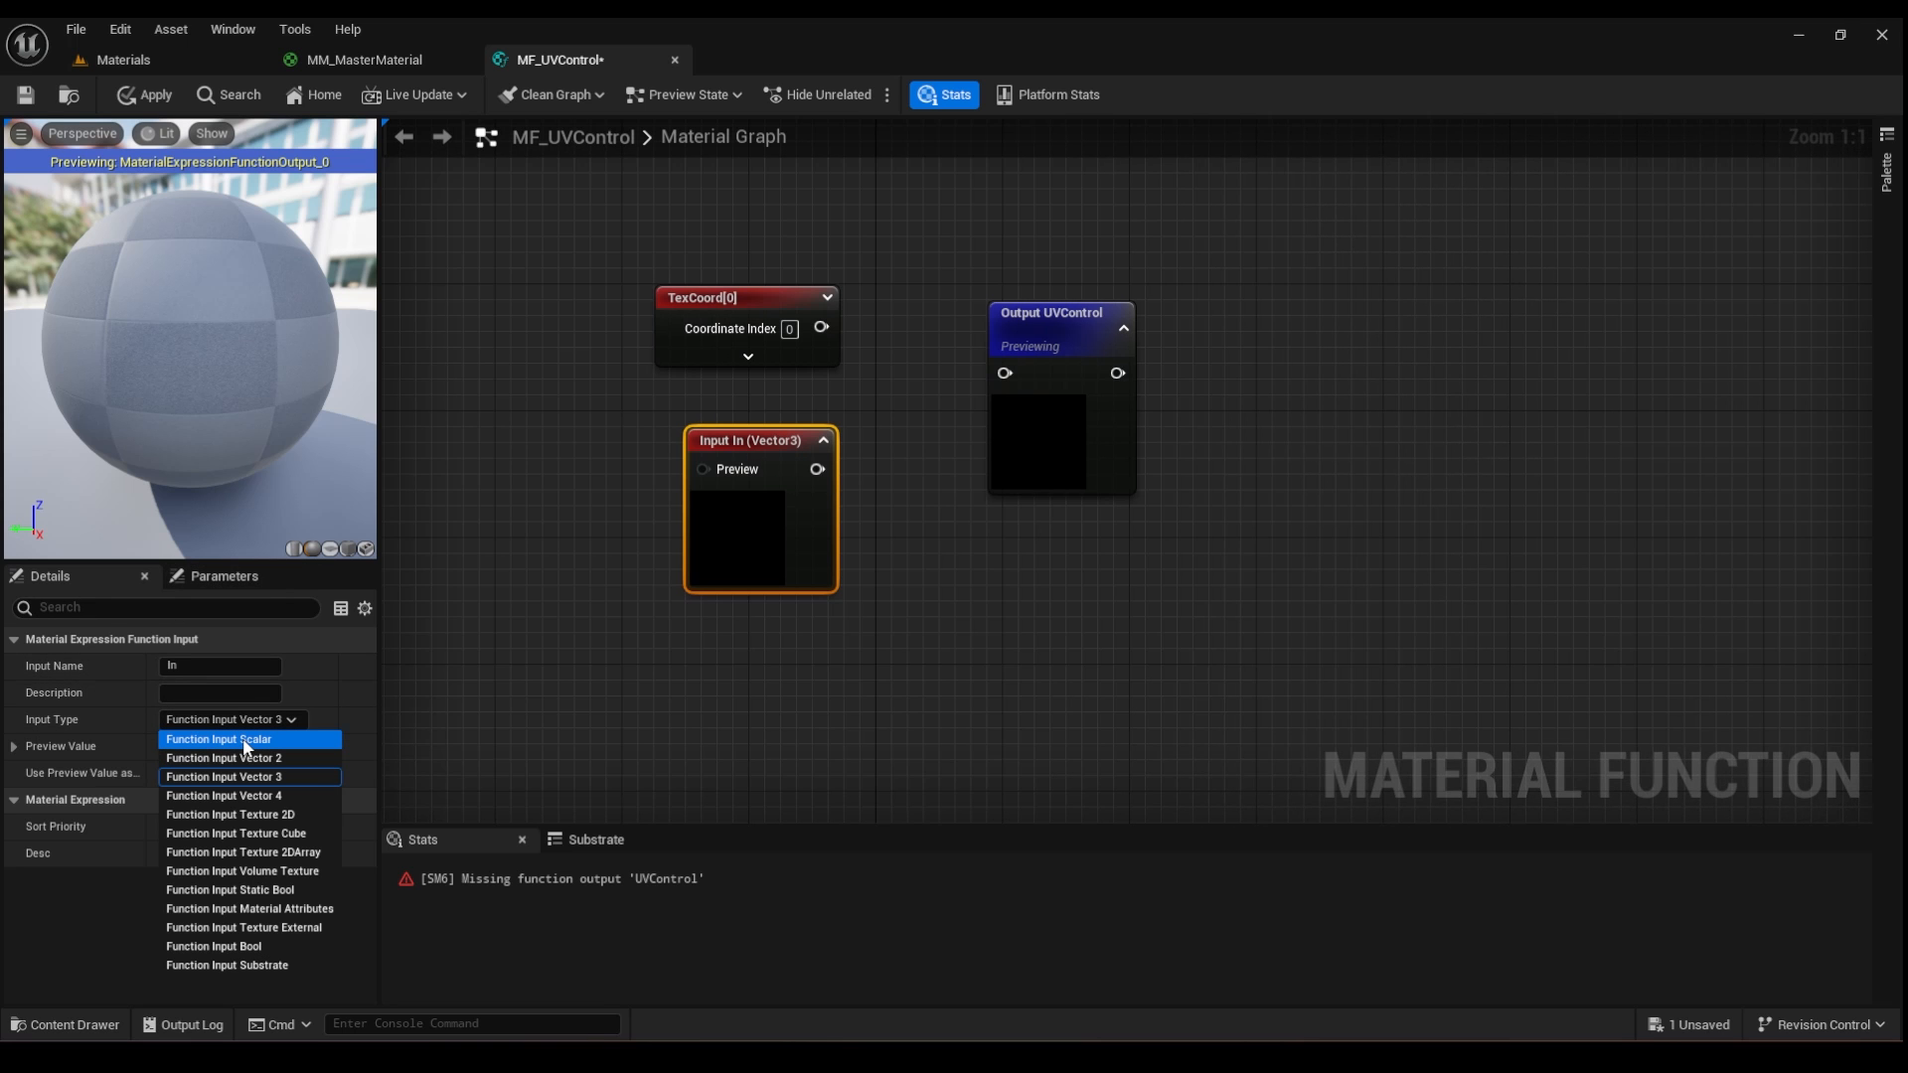
left_click(245, 741)
- Multiply TexCoord by the scalar function input and connect the Multiply result to Output UVControl
right_click_drag(875, 426, 832, 475)
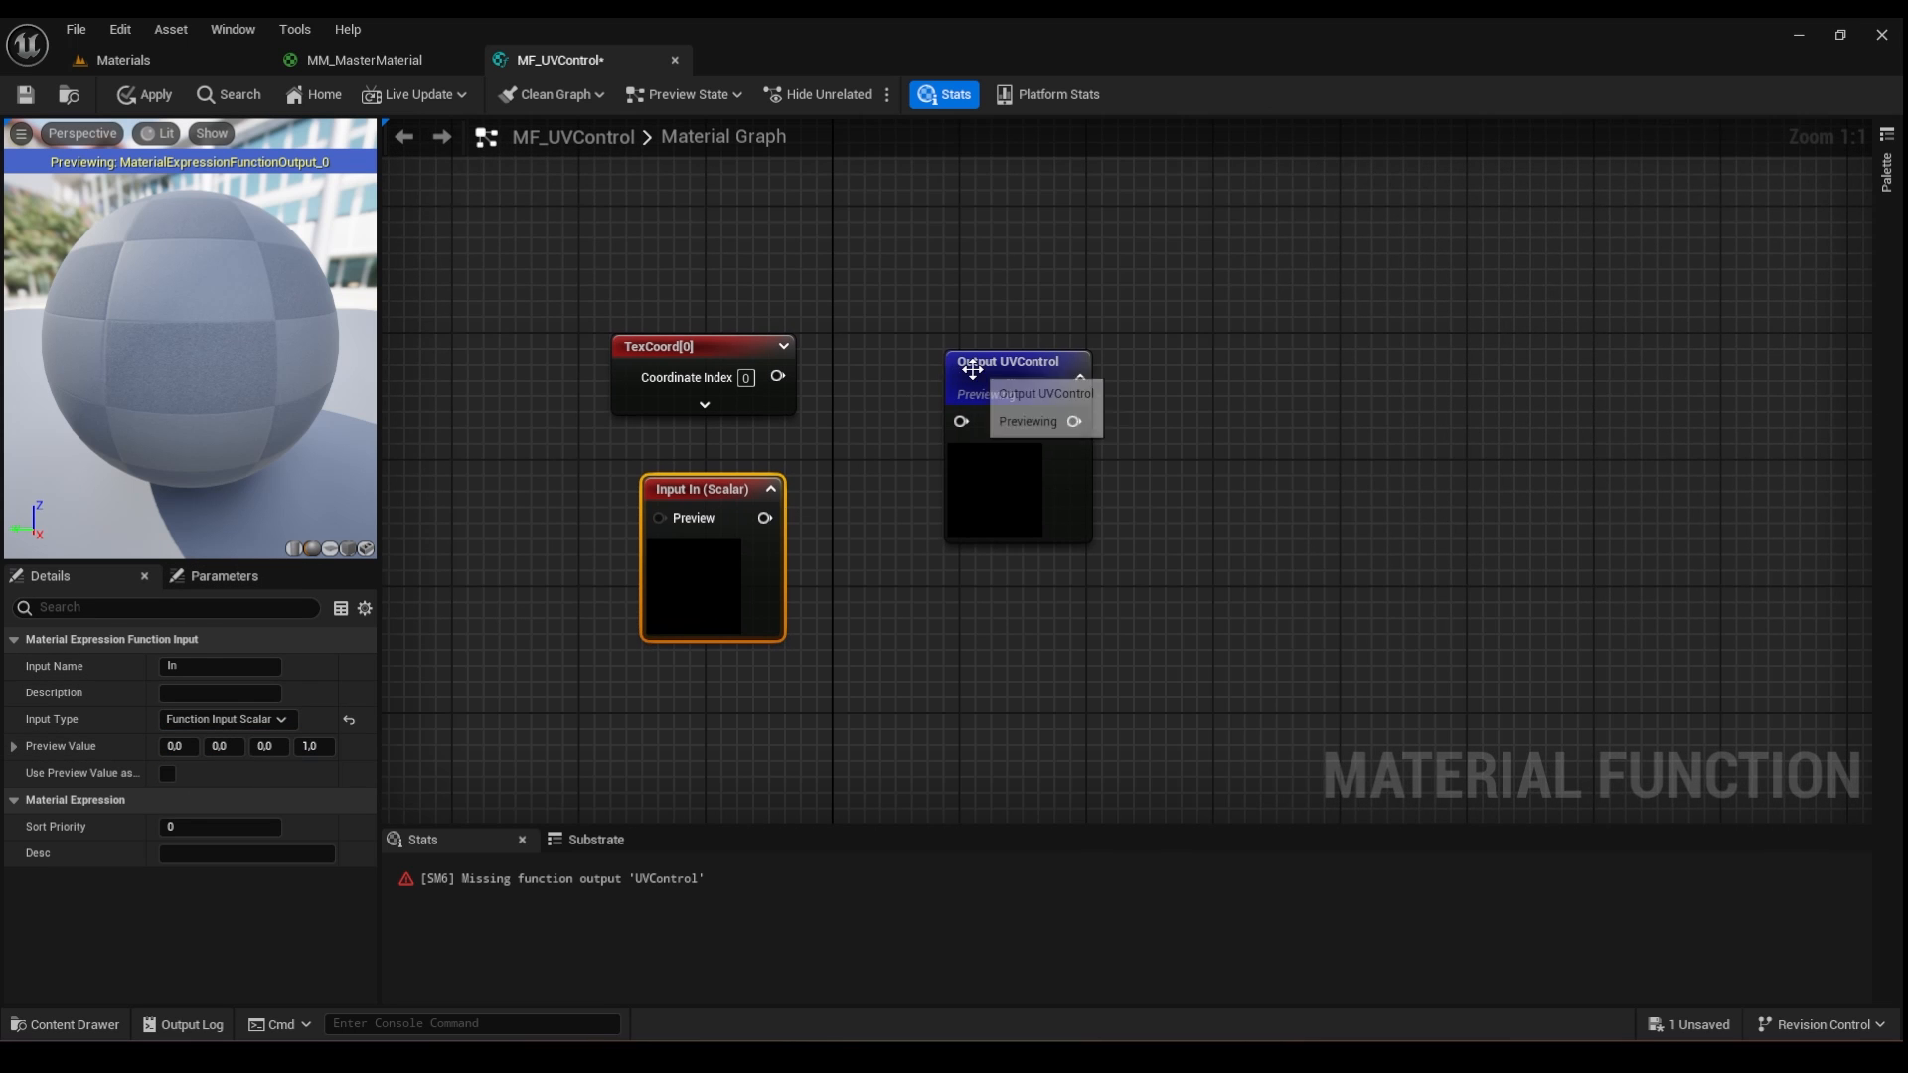
left_click_drag(971, 369, 1034, 369)
left_click_drag(778, 376, 905, 377)
key("m")
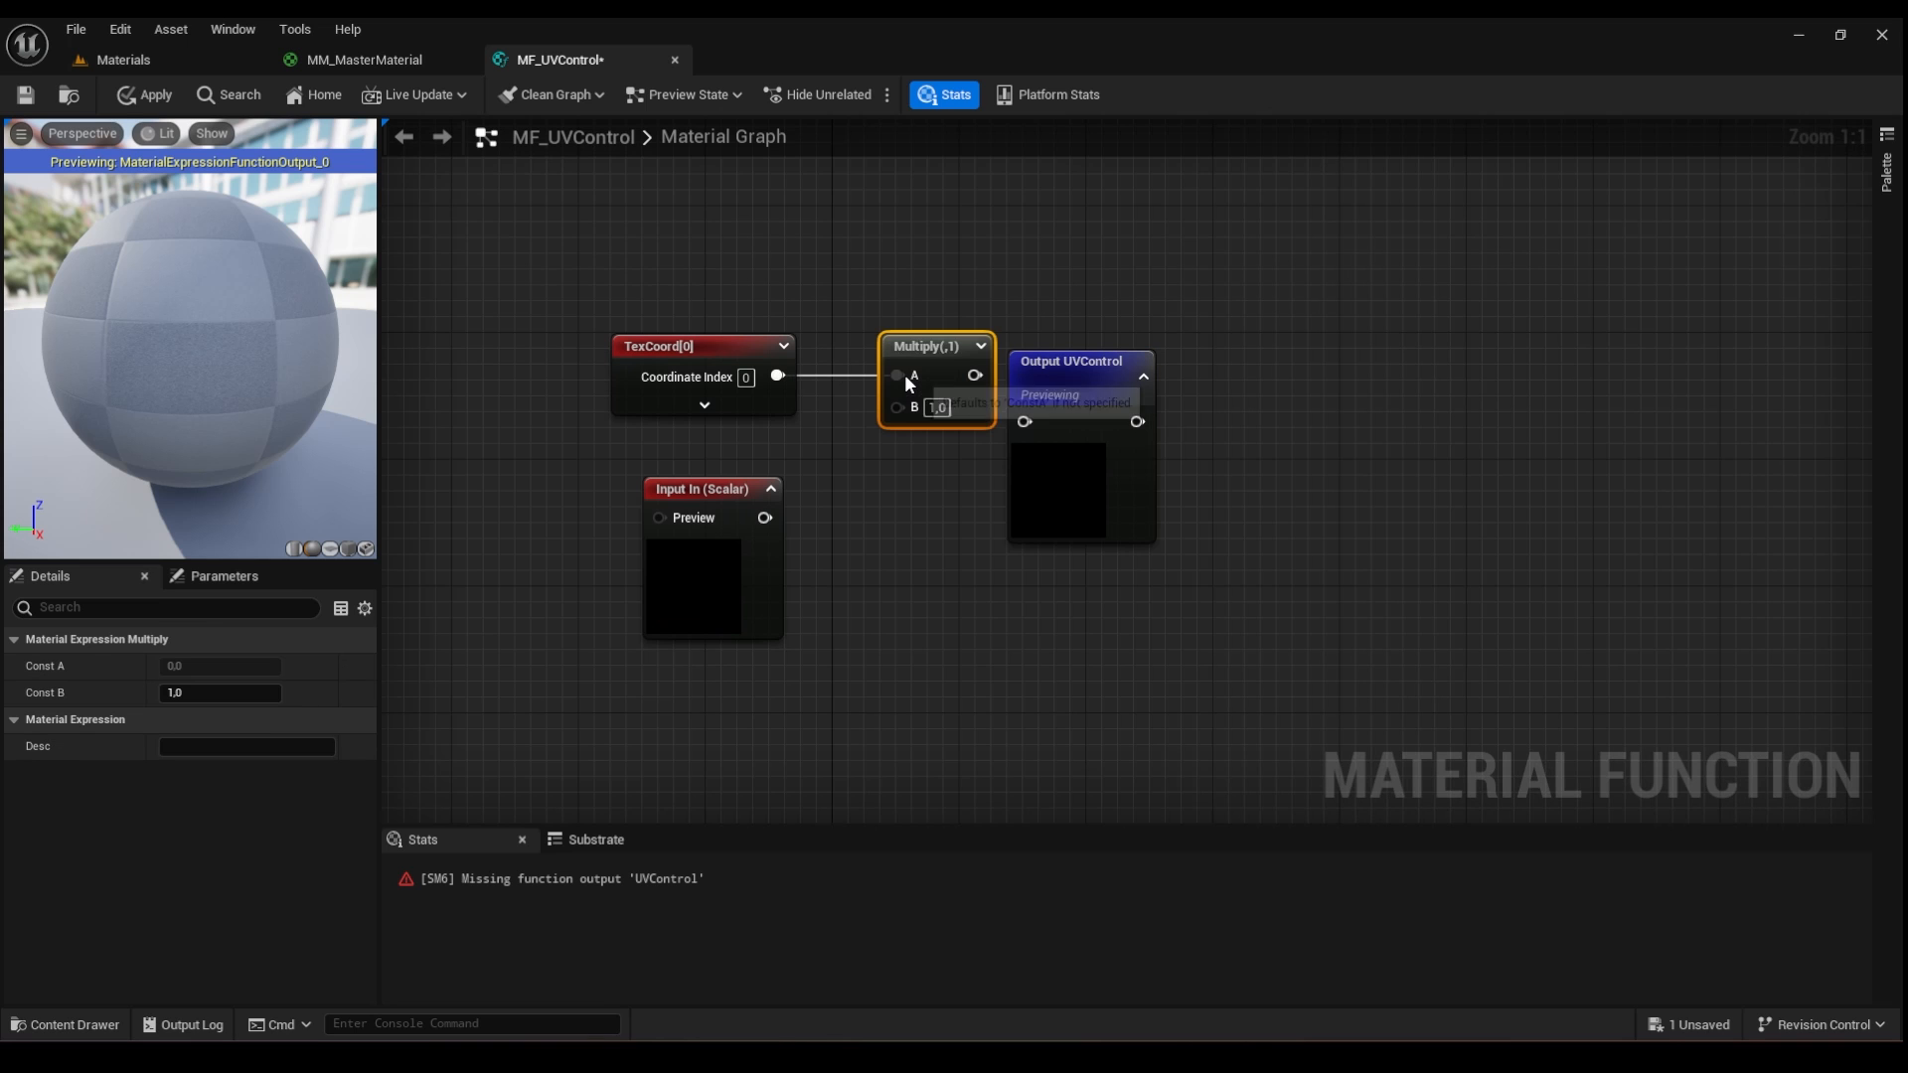
left_click_drag(1060, 382, 1152, 333)
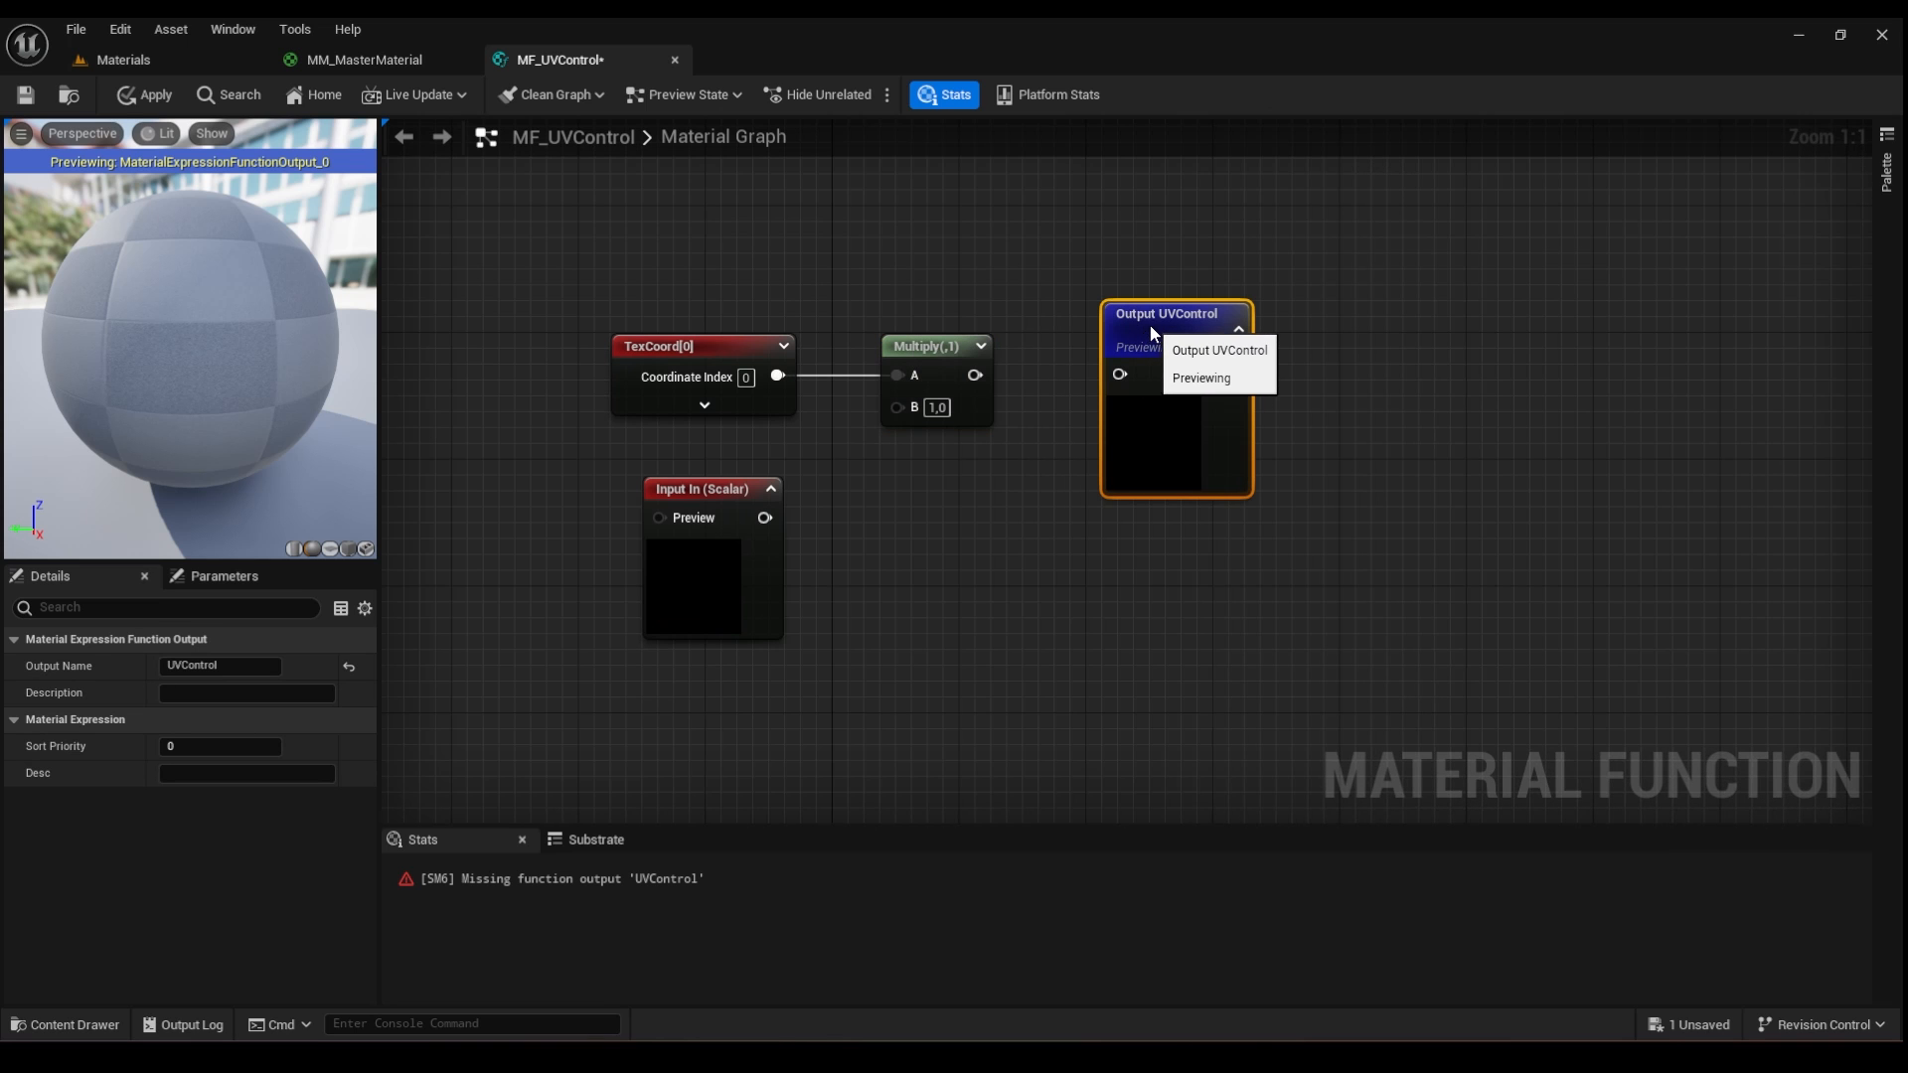
left_click_drag(761, 516, 898, 407)
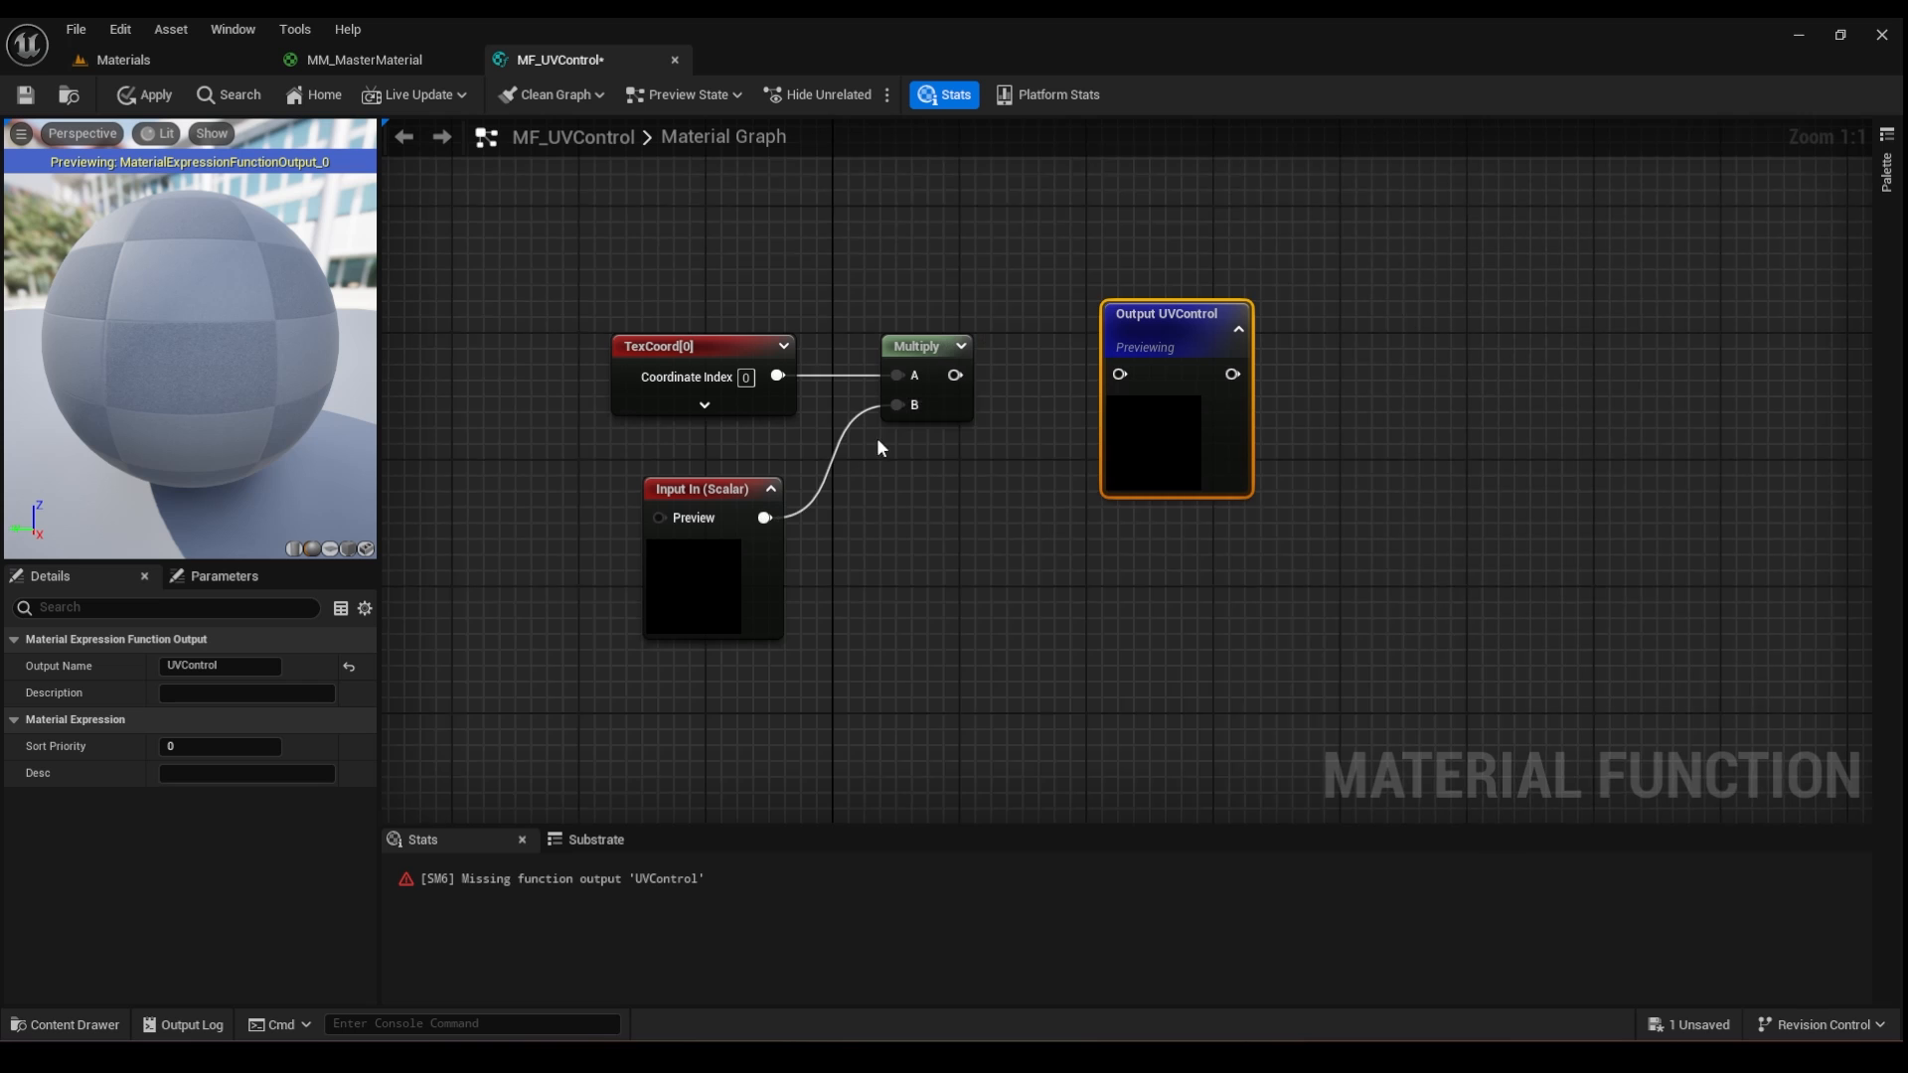
right_click_drag(876, 437, 825, 491)
left_click_drag(902, 431, 1068, 429)
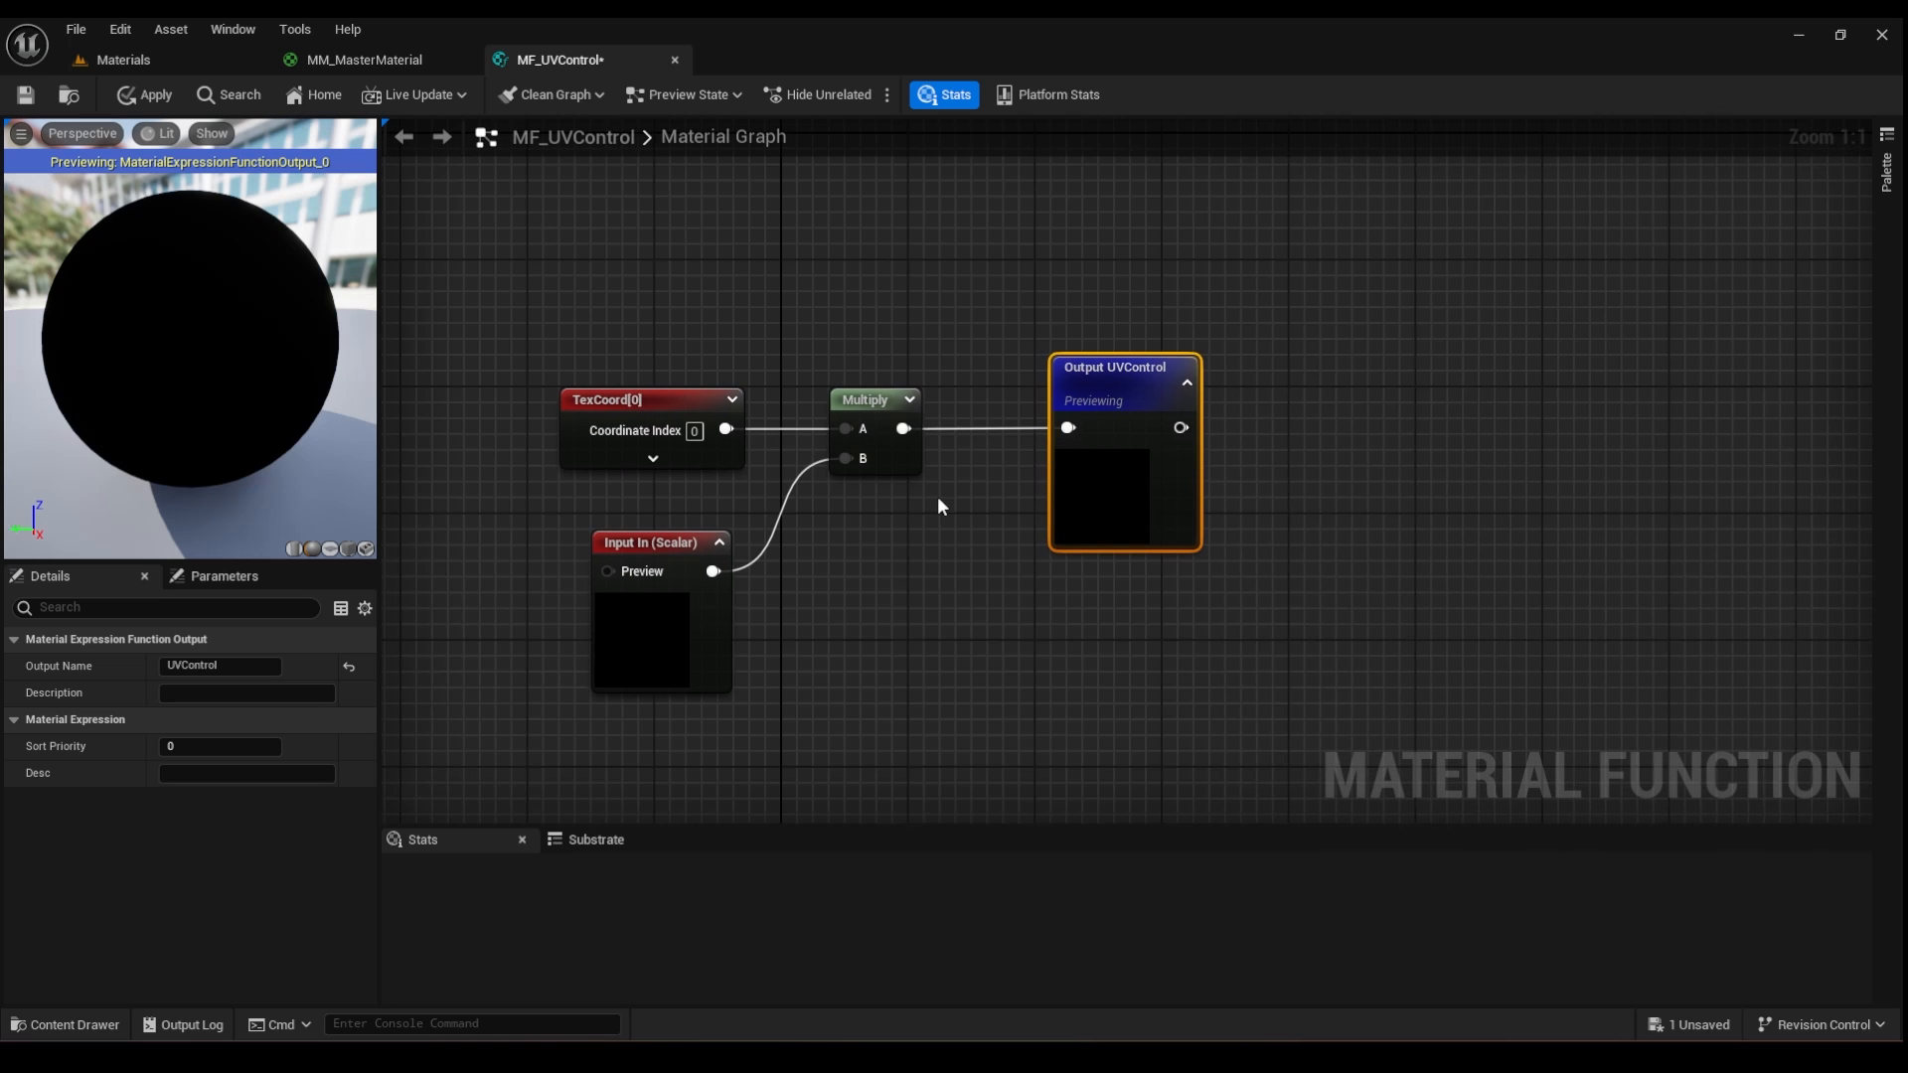
- Rename the scalar function input in MF_UVControl as Tiling
right_click_drag(938, 497, 1001, 507)
left_click(771, 556)
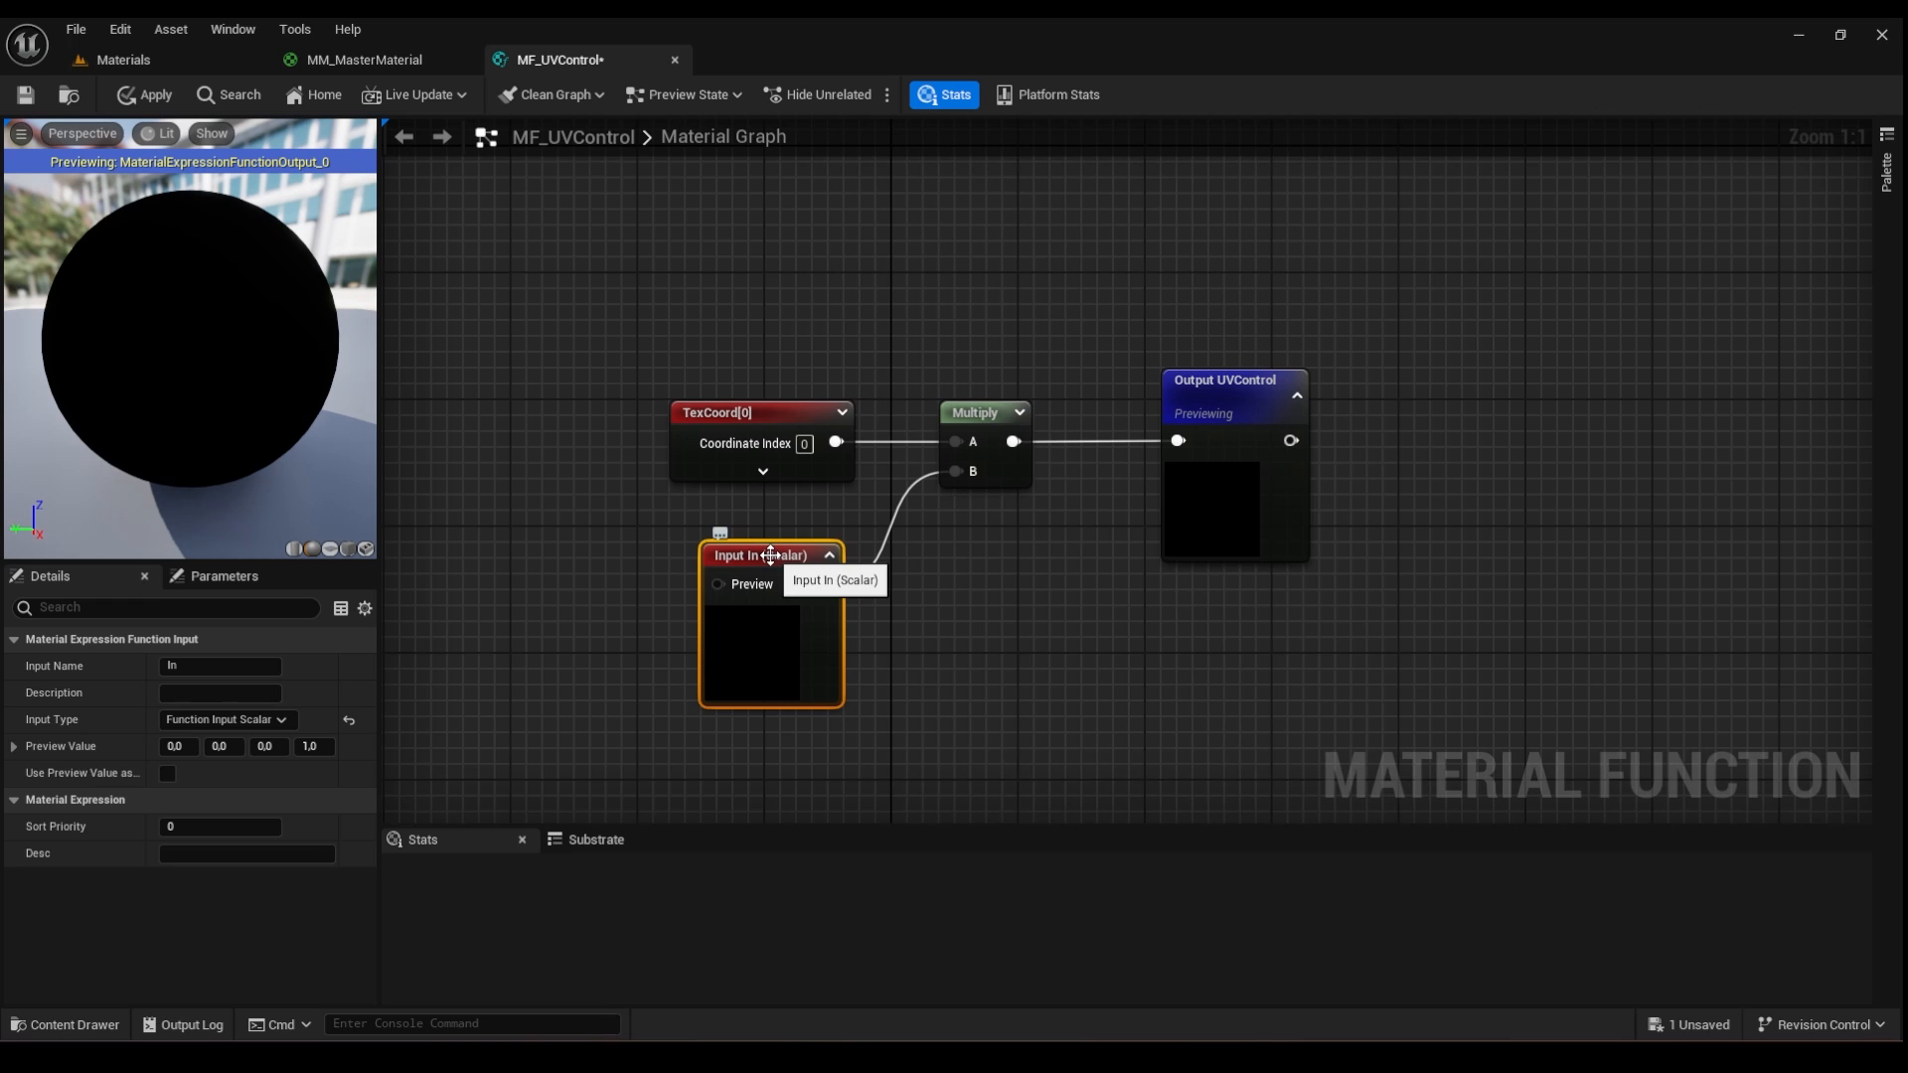
left_click(199, 666)
type("Tilin")
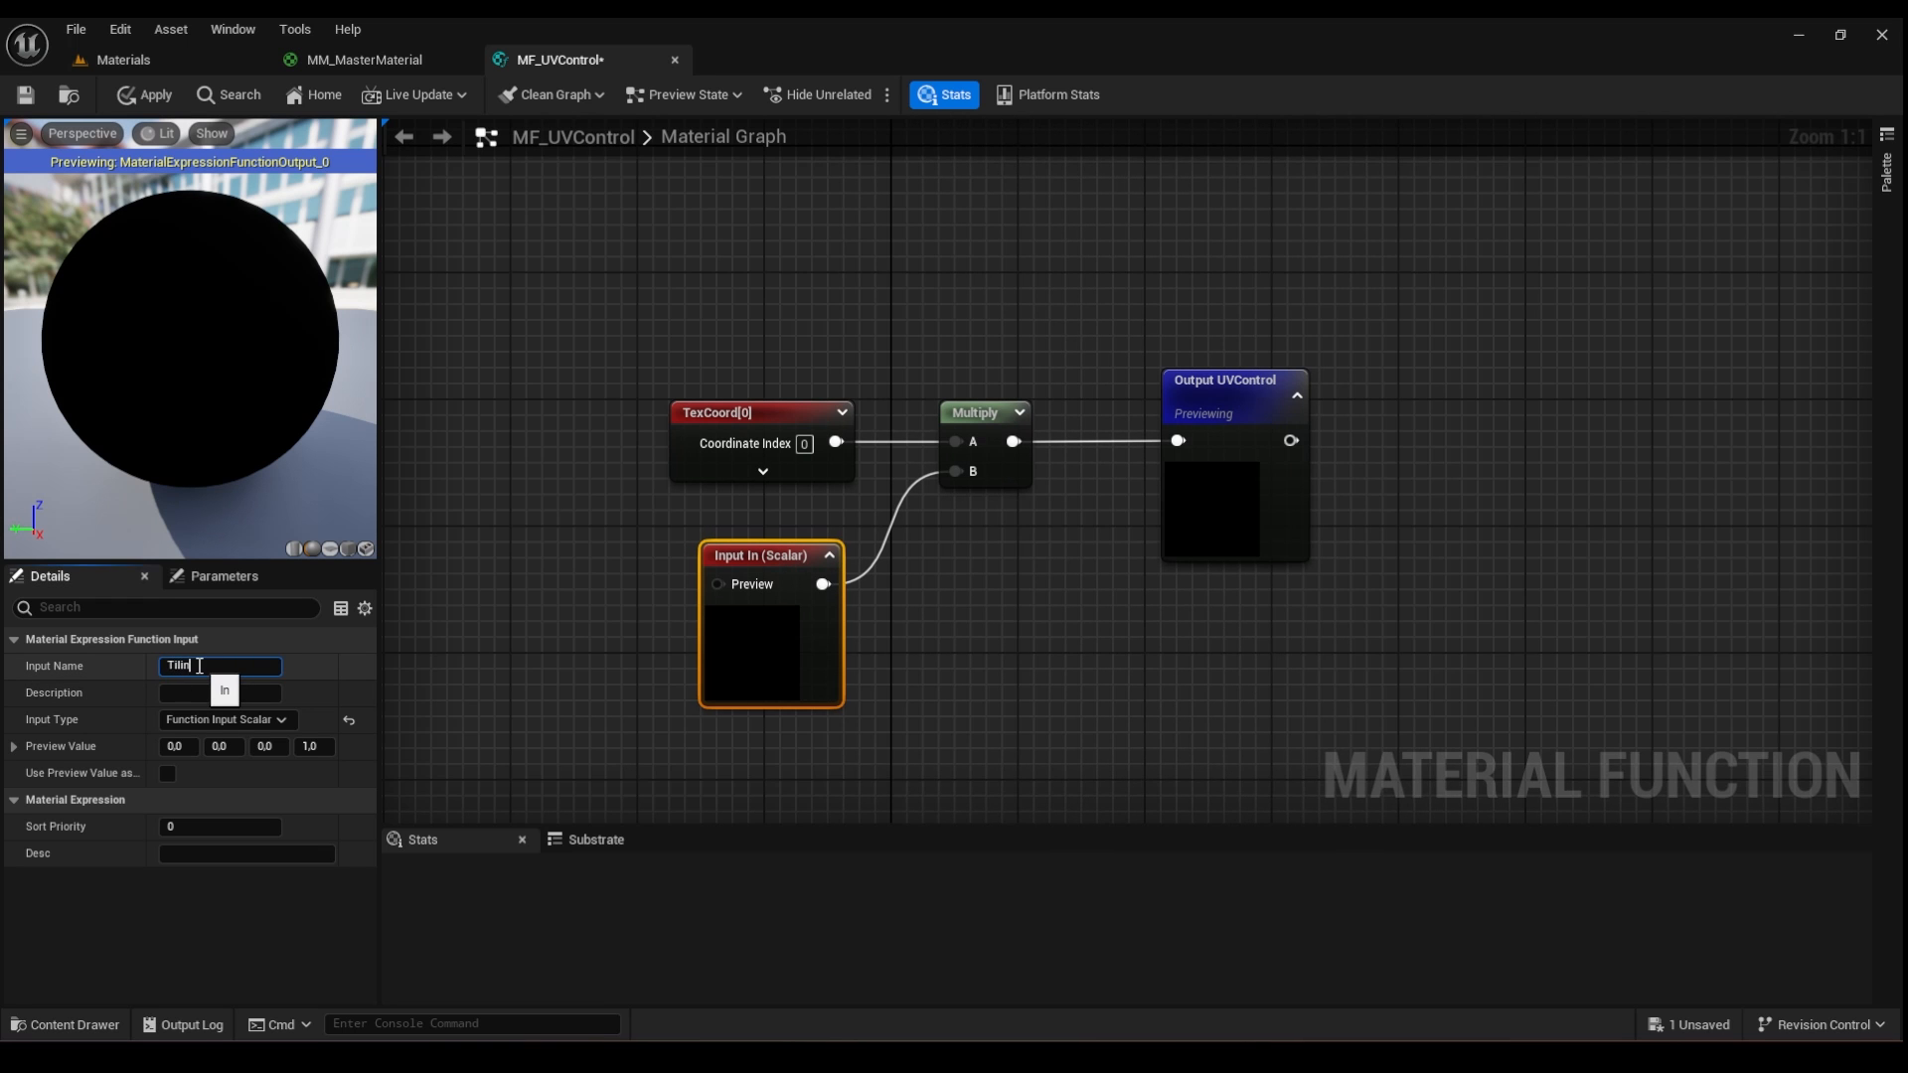
type("g")
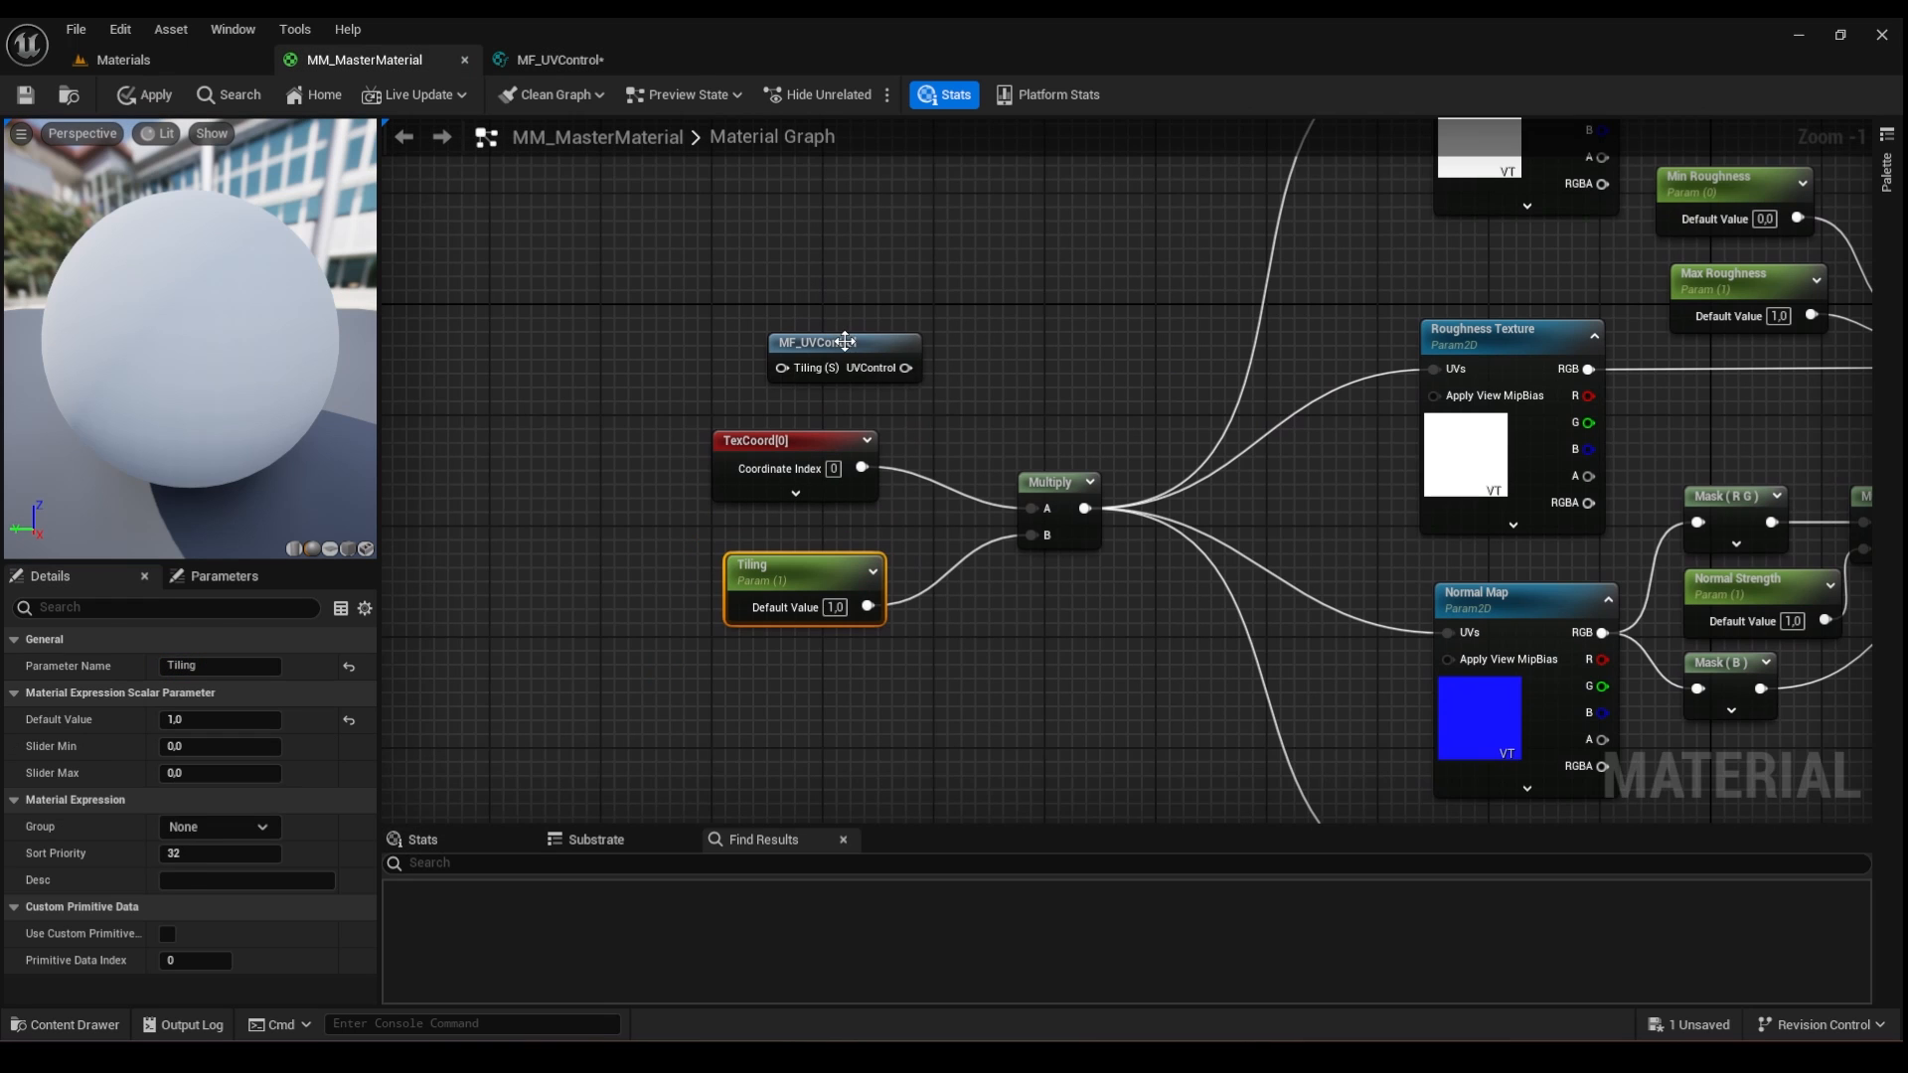
- Move MF_UVControl away from the Tiling parameter in MM_MasterMaterial and connect Tiling to the function's Tiling input
left_click_drag(845, 340, 980, 341)
left_click(807, 554)
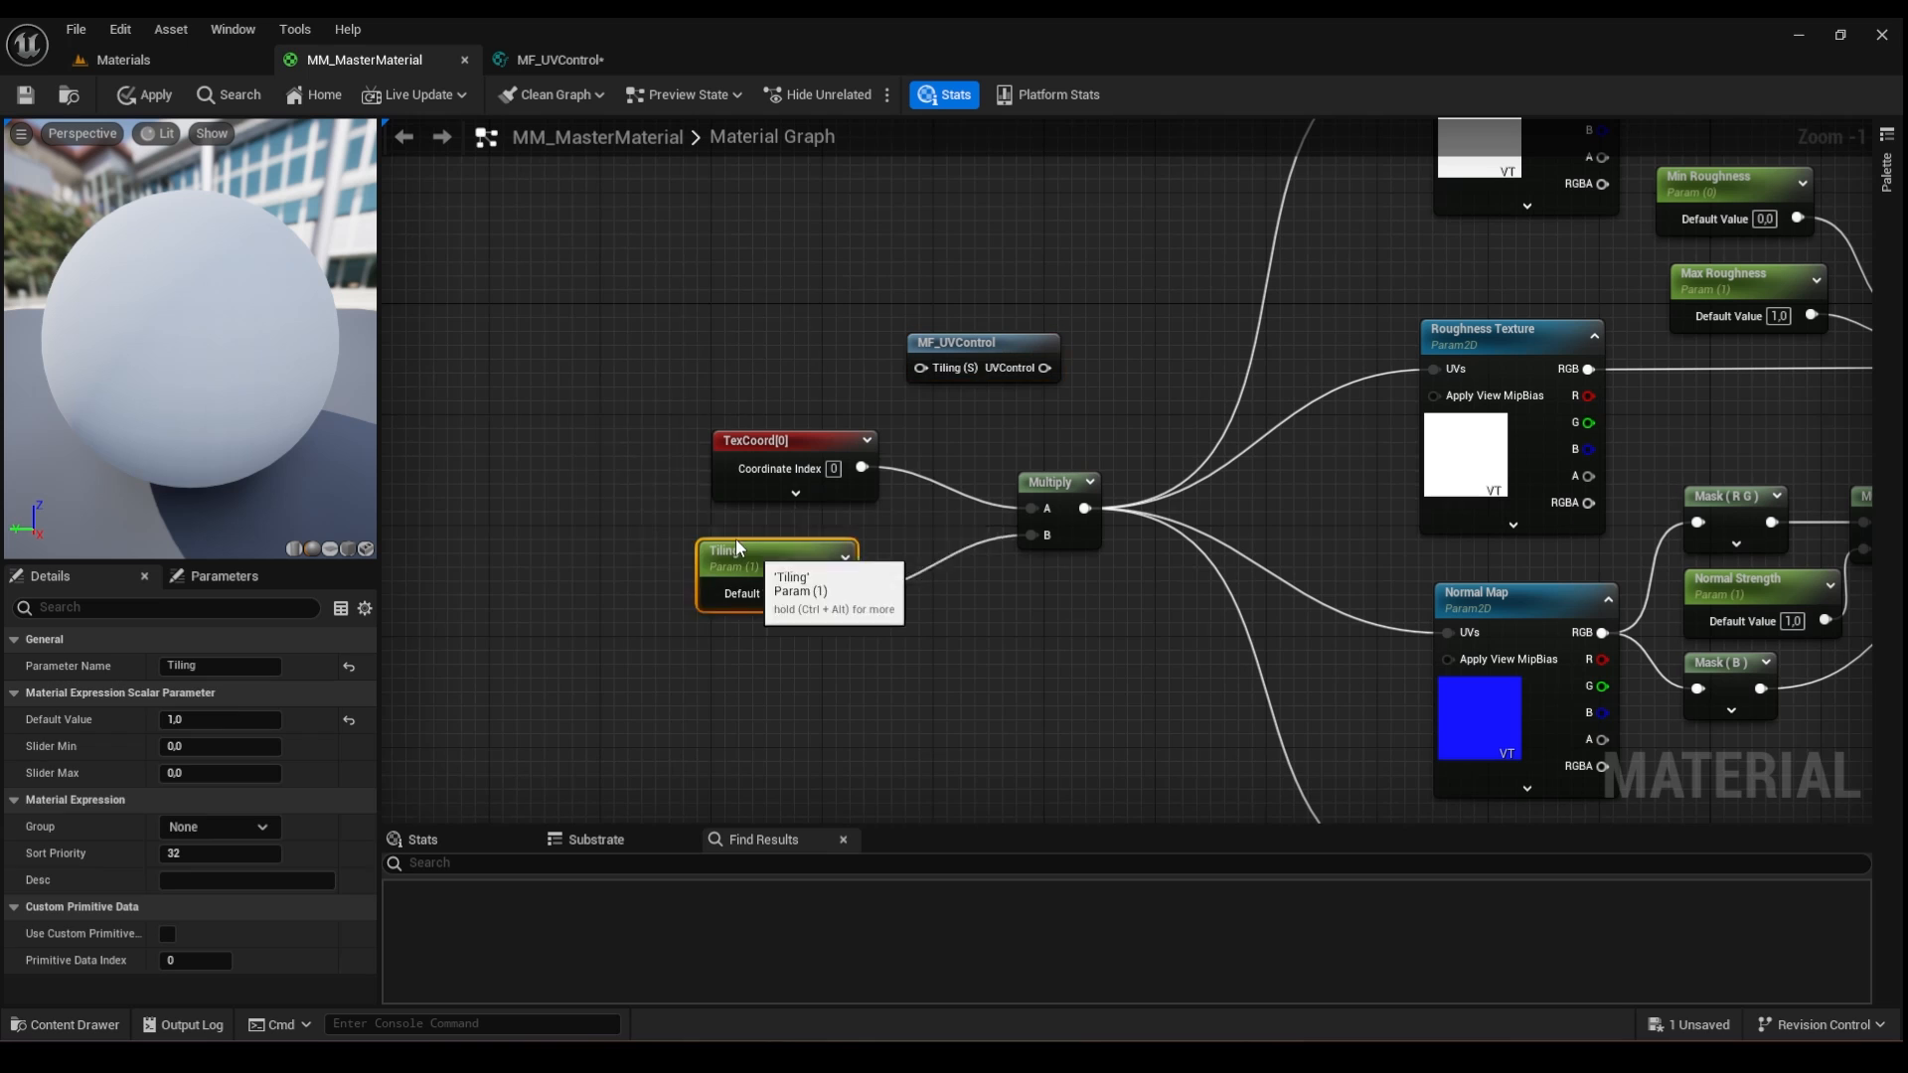
left_click_drag(807, 555, 928, 369)
- Connect MF_UVControl's UVControl output to the UVs of the Basecolor, Roughness, Normal Map and AO Map texture nodes
right_click_drag(930, 393, 779, 382)
scroll(962, 405, "down", 1)
right_click_drag(962, 405, 852, 547)
left_click_drag(792, 504, 1144, 233)
left_click_drag(792, 504, 1131, 506)
right_click_drag(1041, 524, 946, 311)
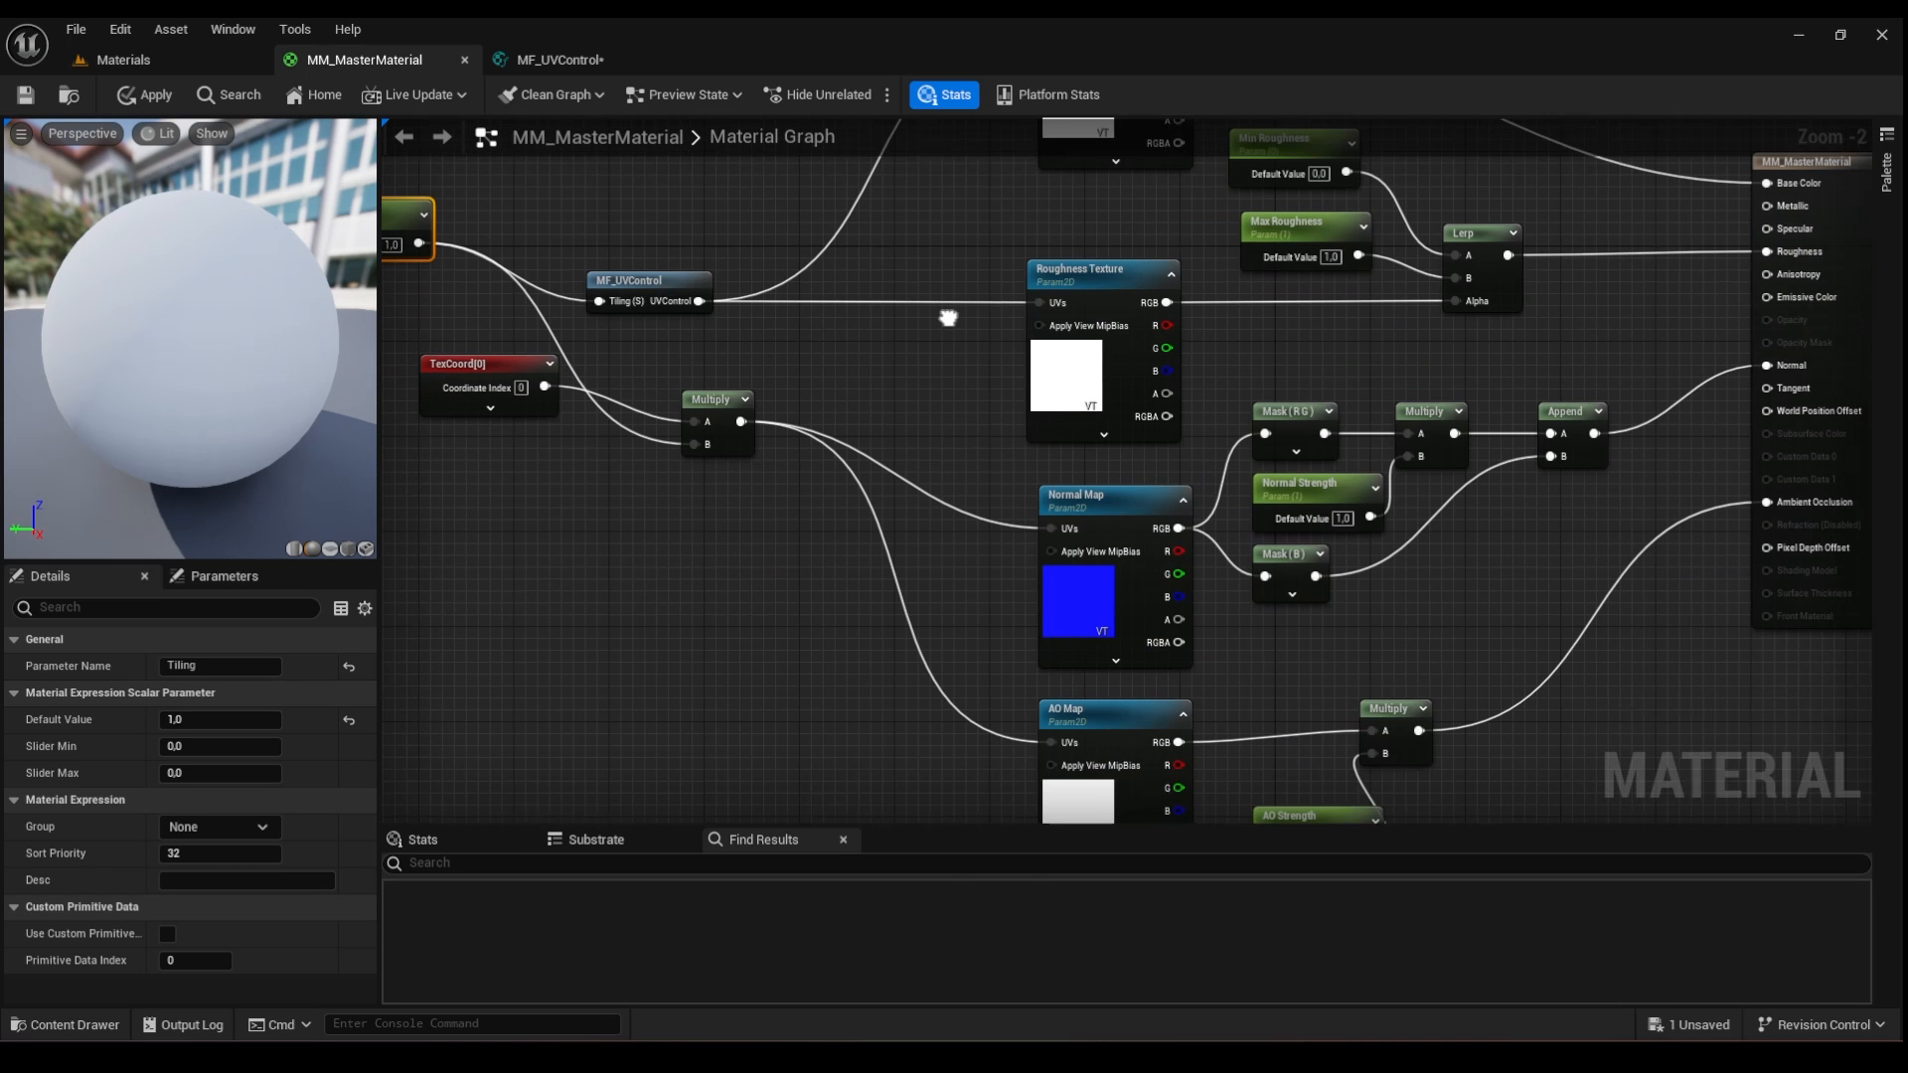
left_click_drag(702, 294, 1048, 734)
- Delete the old TexCoord and Multiply nodes from the MM_MasterMaterial graph
right_click_drag(629, 528, 781, 593)
left_click_drag(919, 423, 523, 526)
key("Delete")
- Align the Tiling parameter node with MF_UVControl and apply the changes to MM_MasterMaterial
left_click_drag(515, 282, 596, 345)
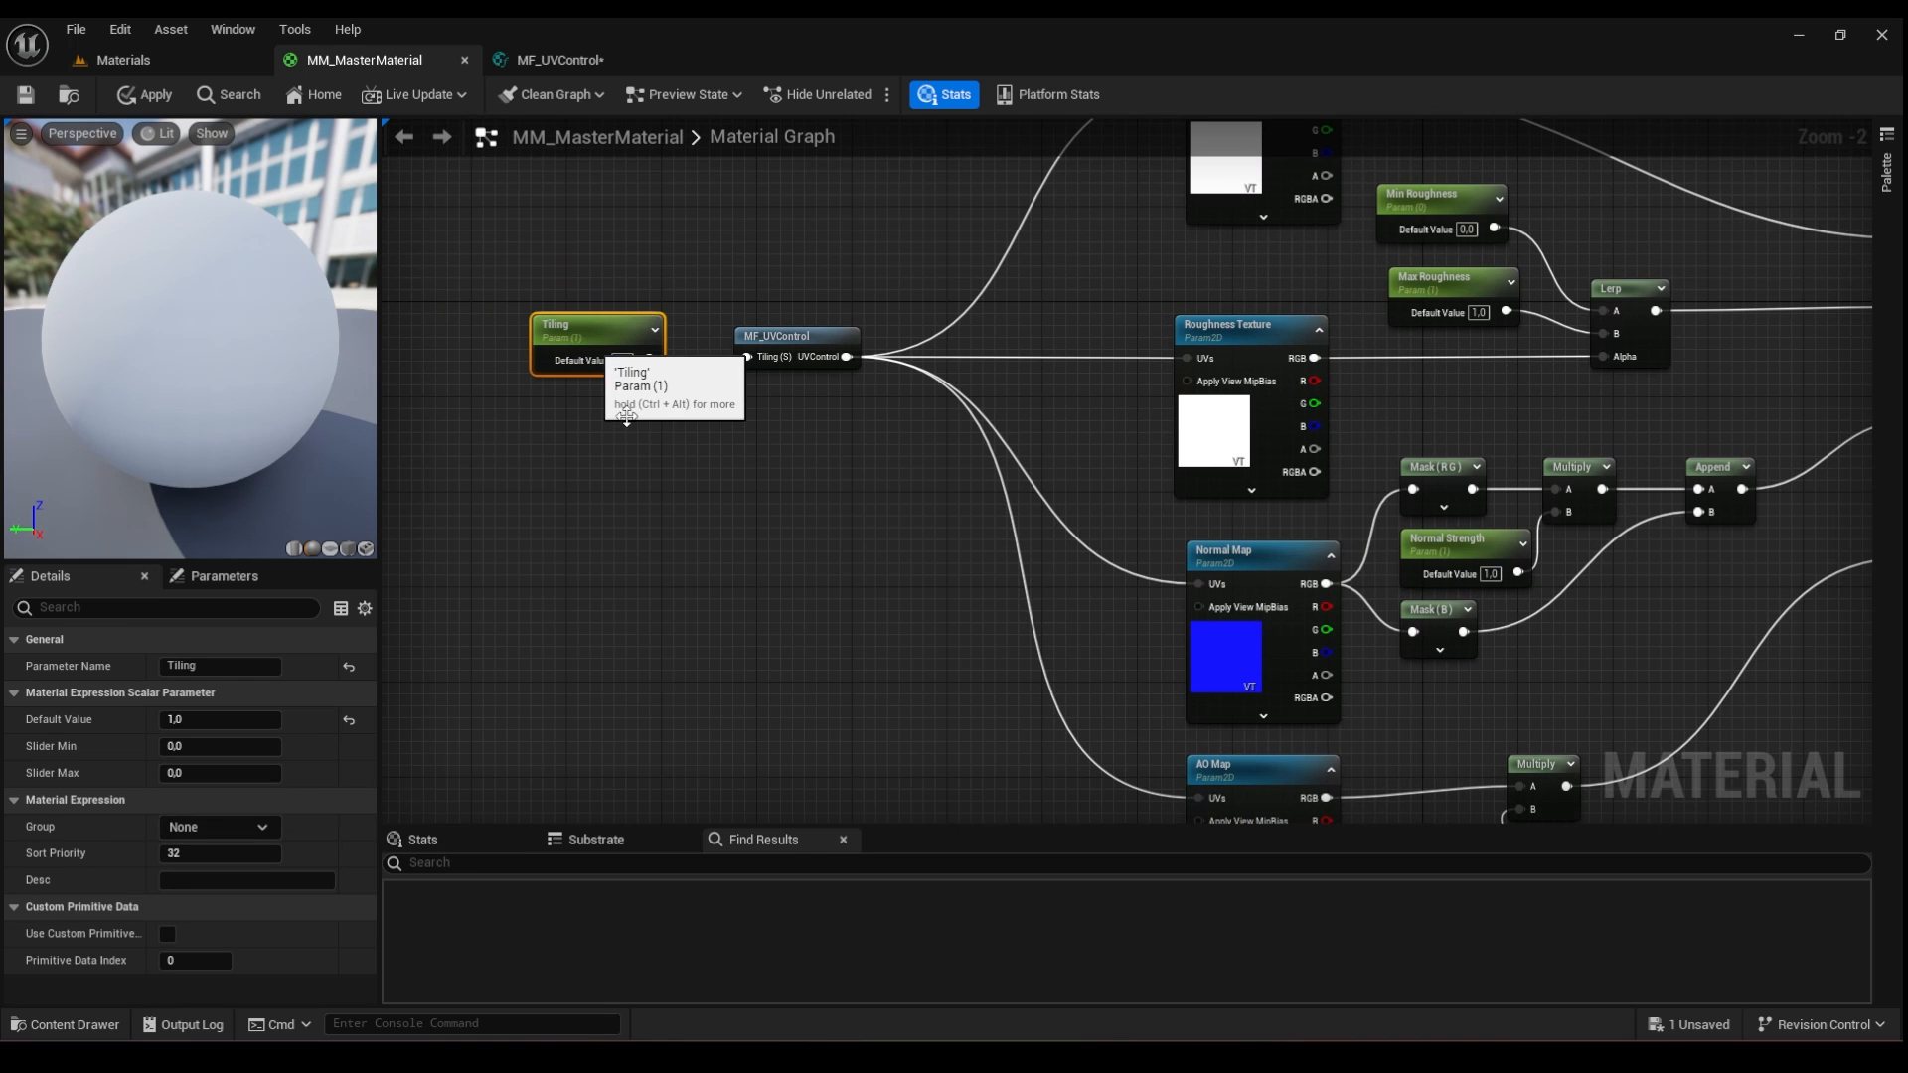
scroll(725, 442, "down", 1)
left_click(144, 94)
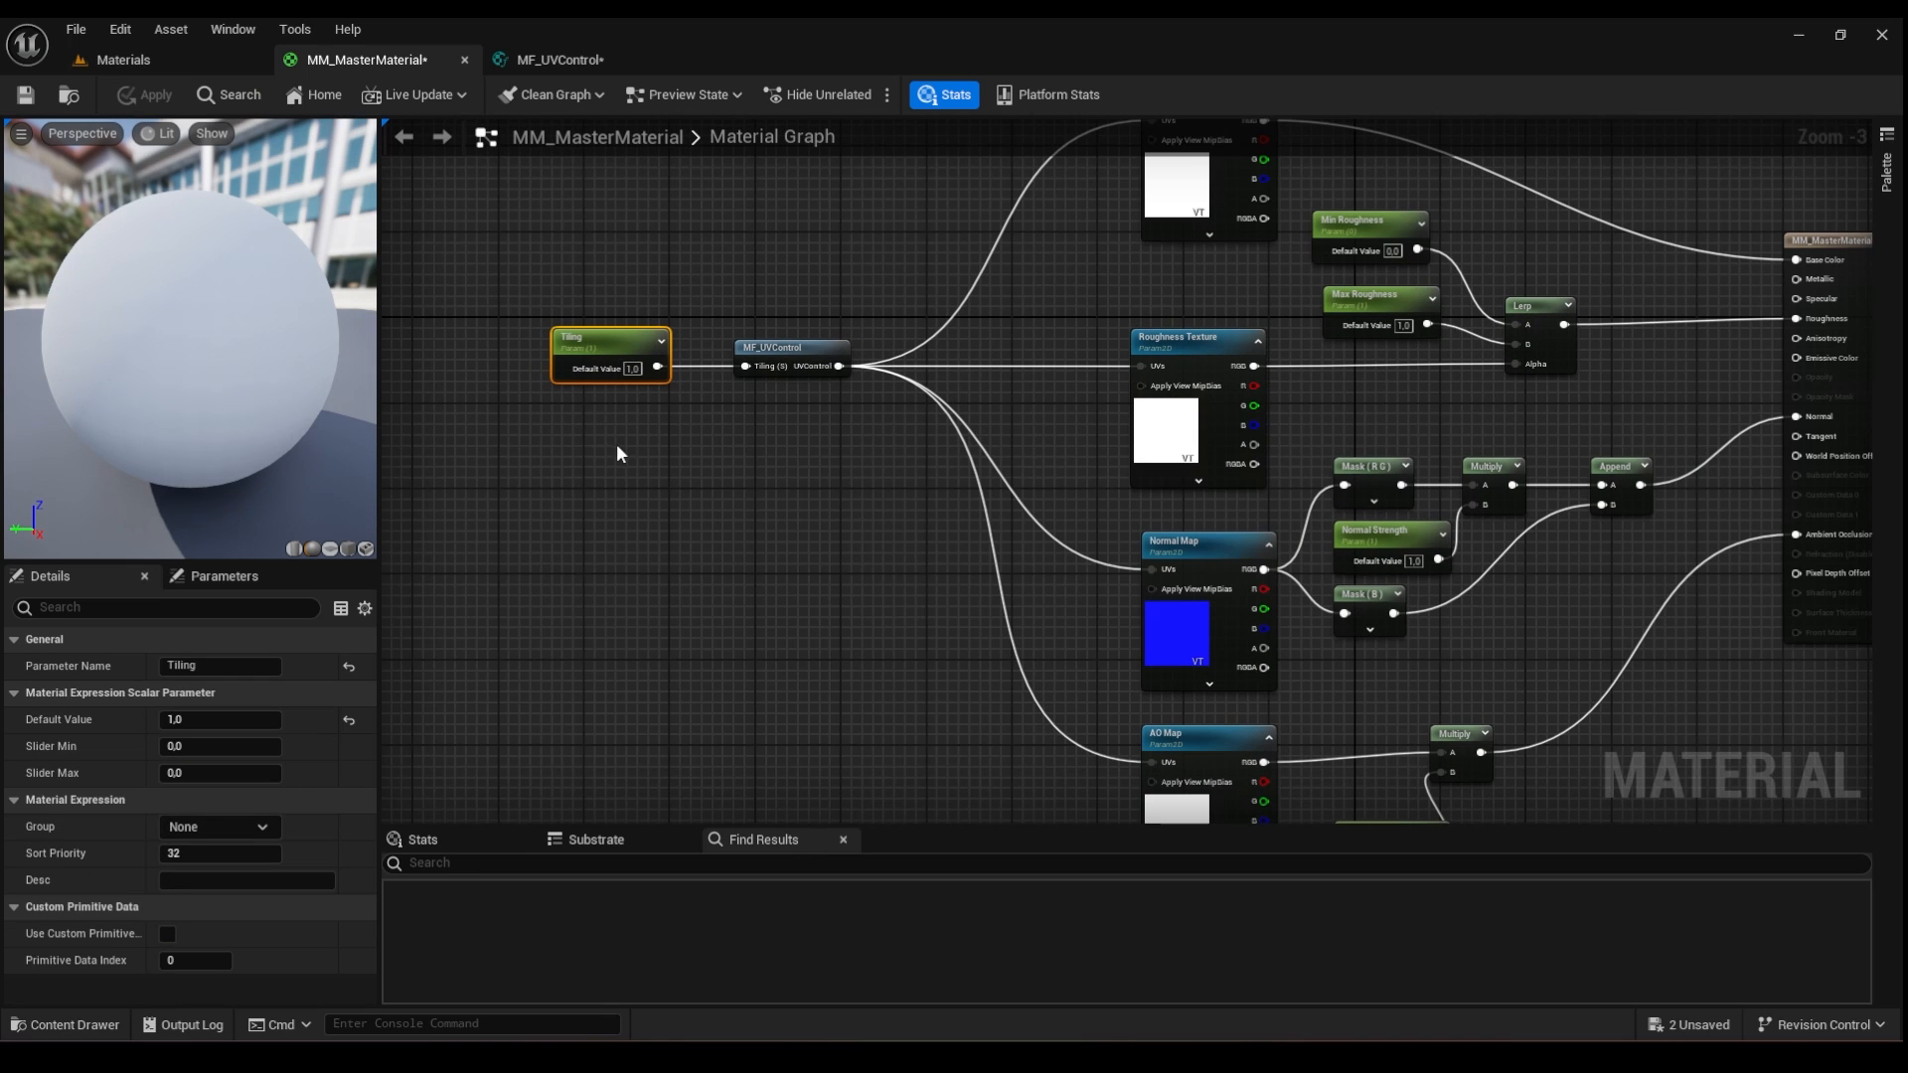
right_click_drag(616, 443, 780, 420)
right_click_drag(735, 506, 823, 546)
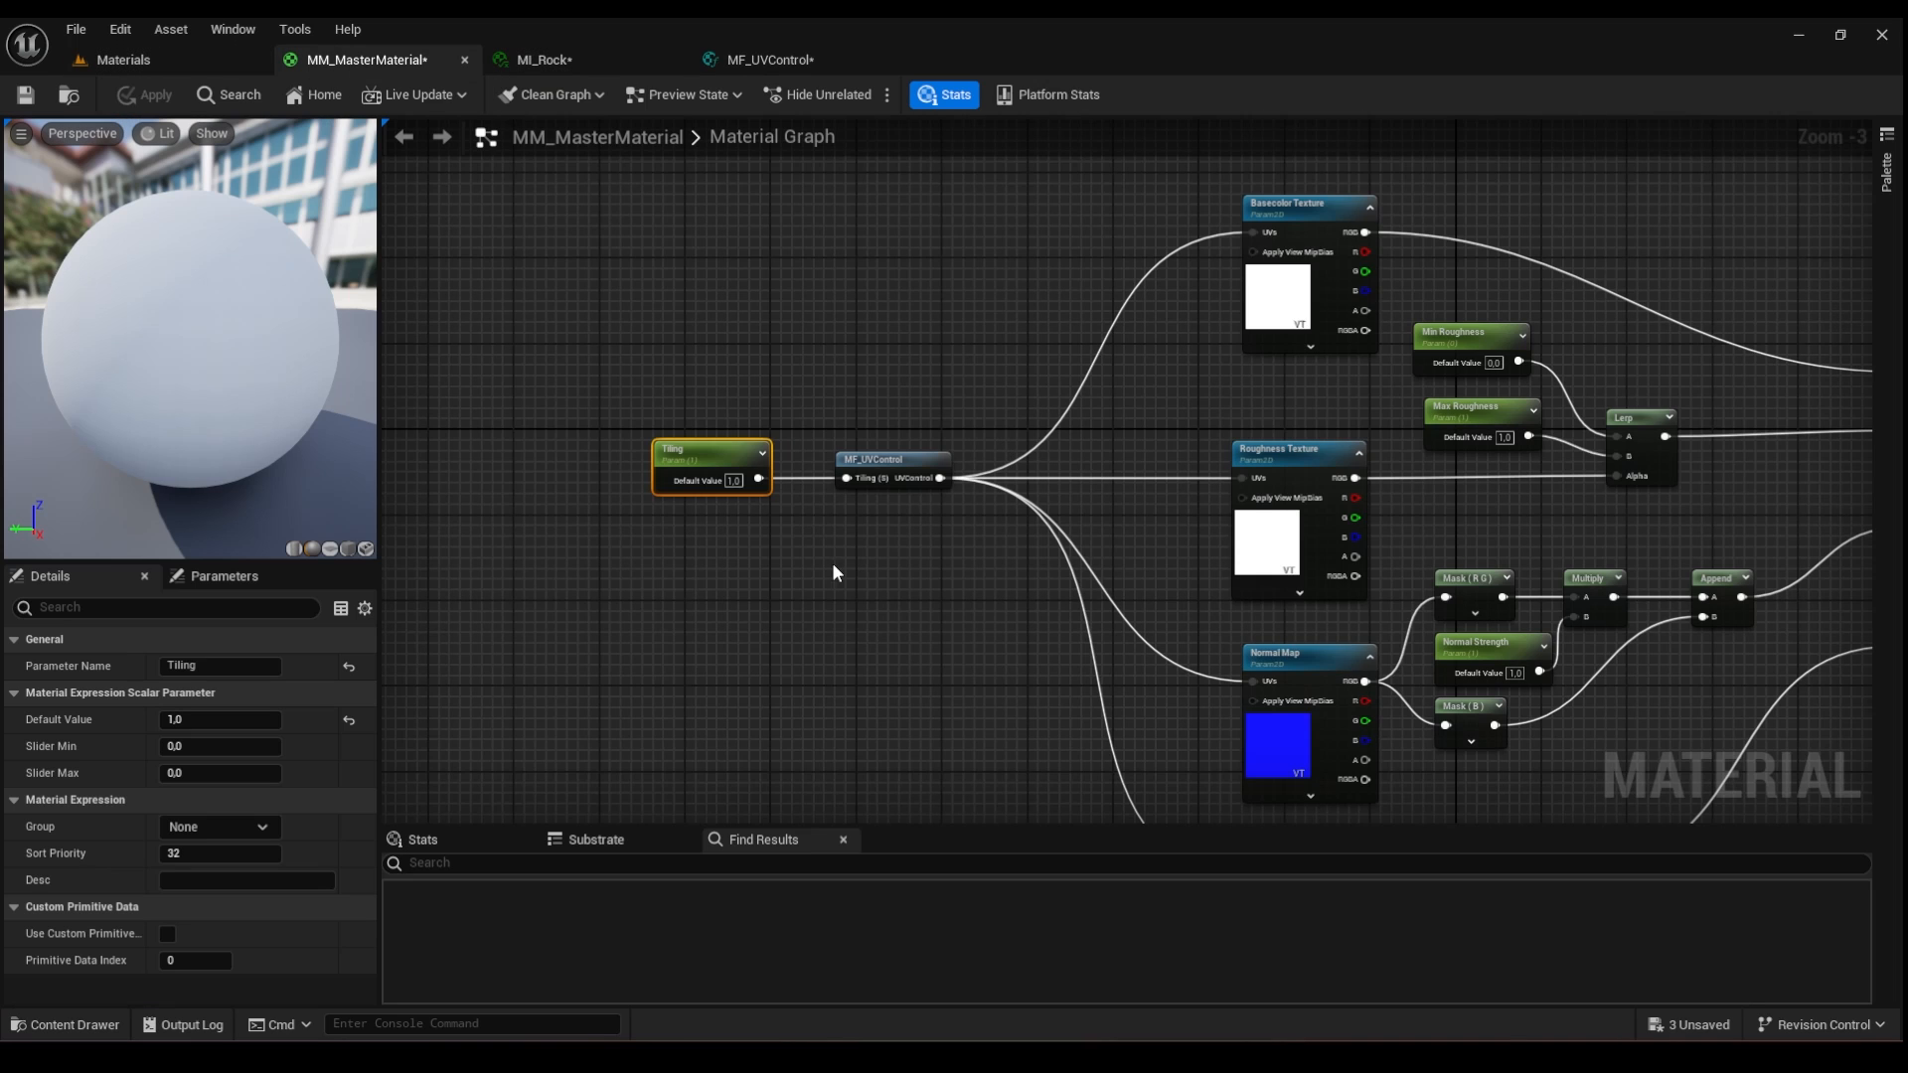
scroll(841, 536, "up", 2)
right_click_drag(841, 527, 912, 516)
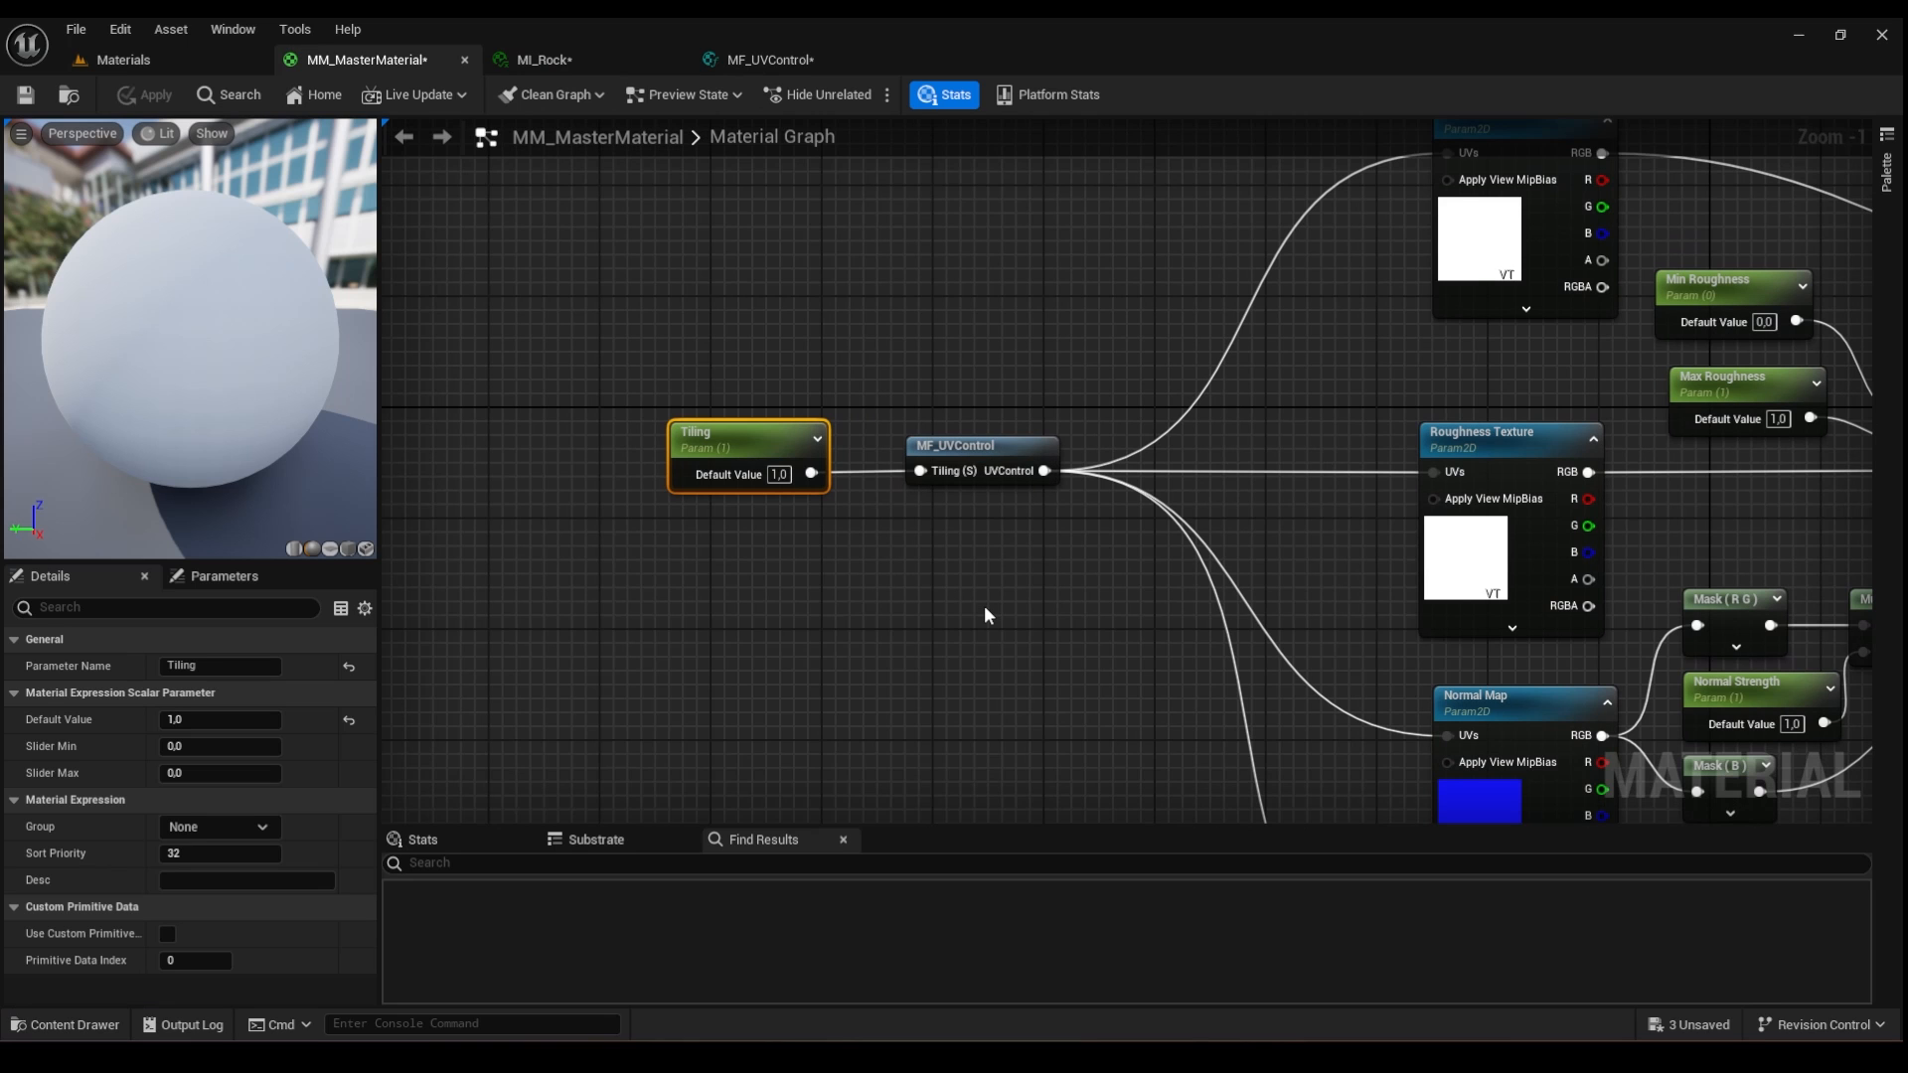
right_click_drag(986, 613, 1060, 545)
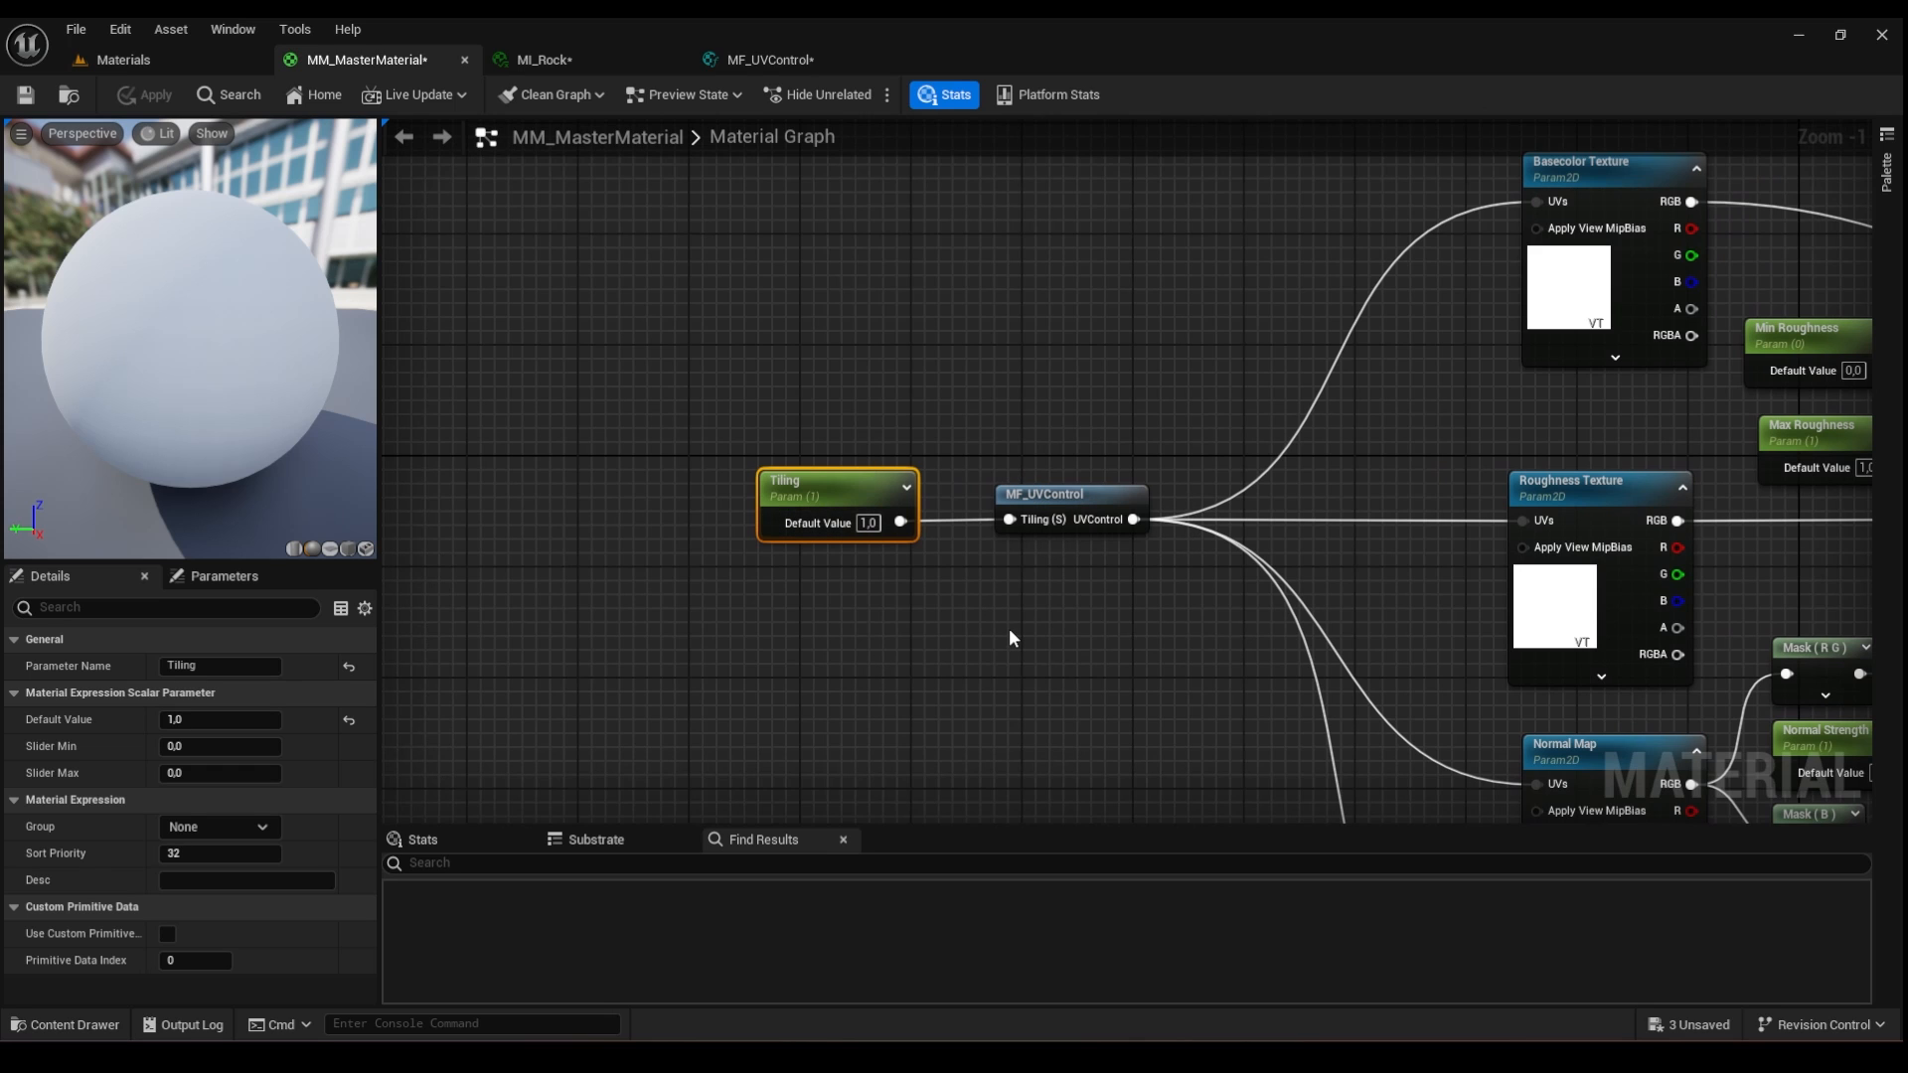
right_click_drag(1039, 586, 1002, 607)
scroll(1063, 594, "down", 1)
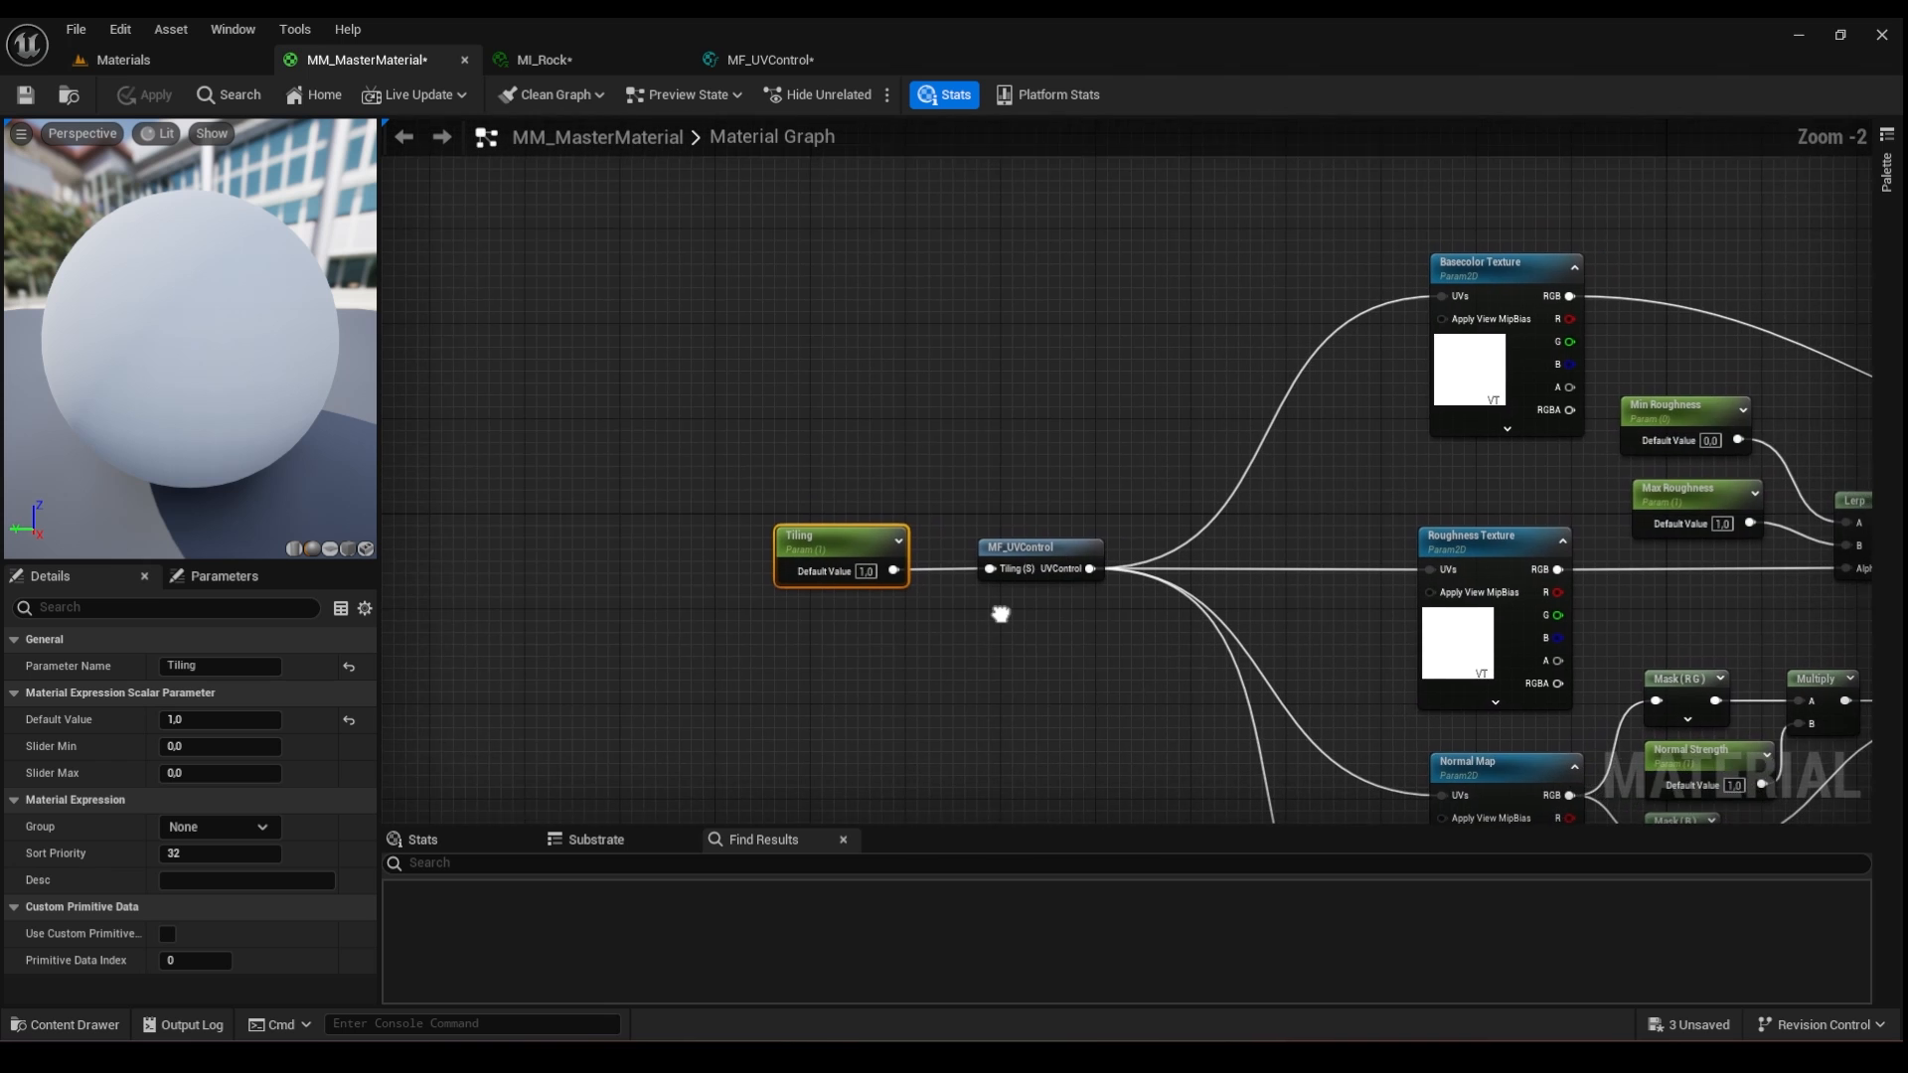
scroll(1003, 601, "up", 1)
scroll(1004, 598, "up", 1)
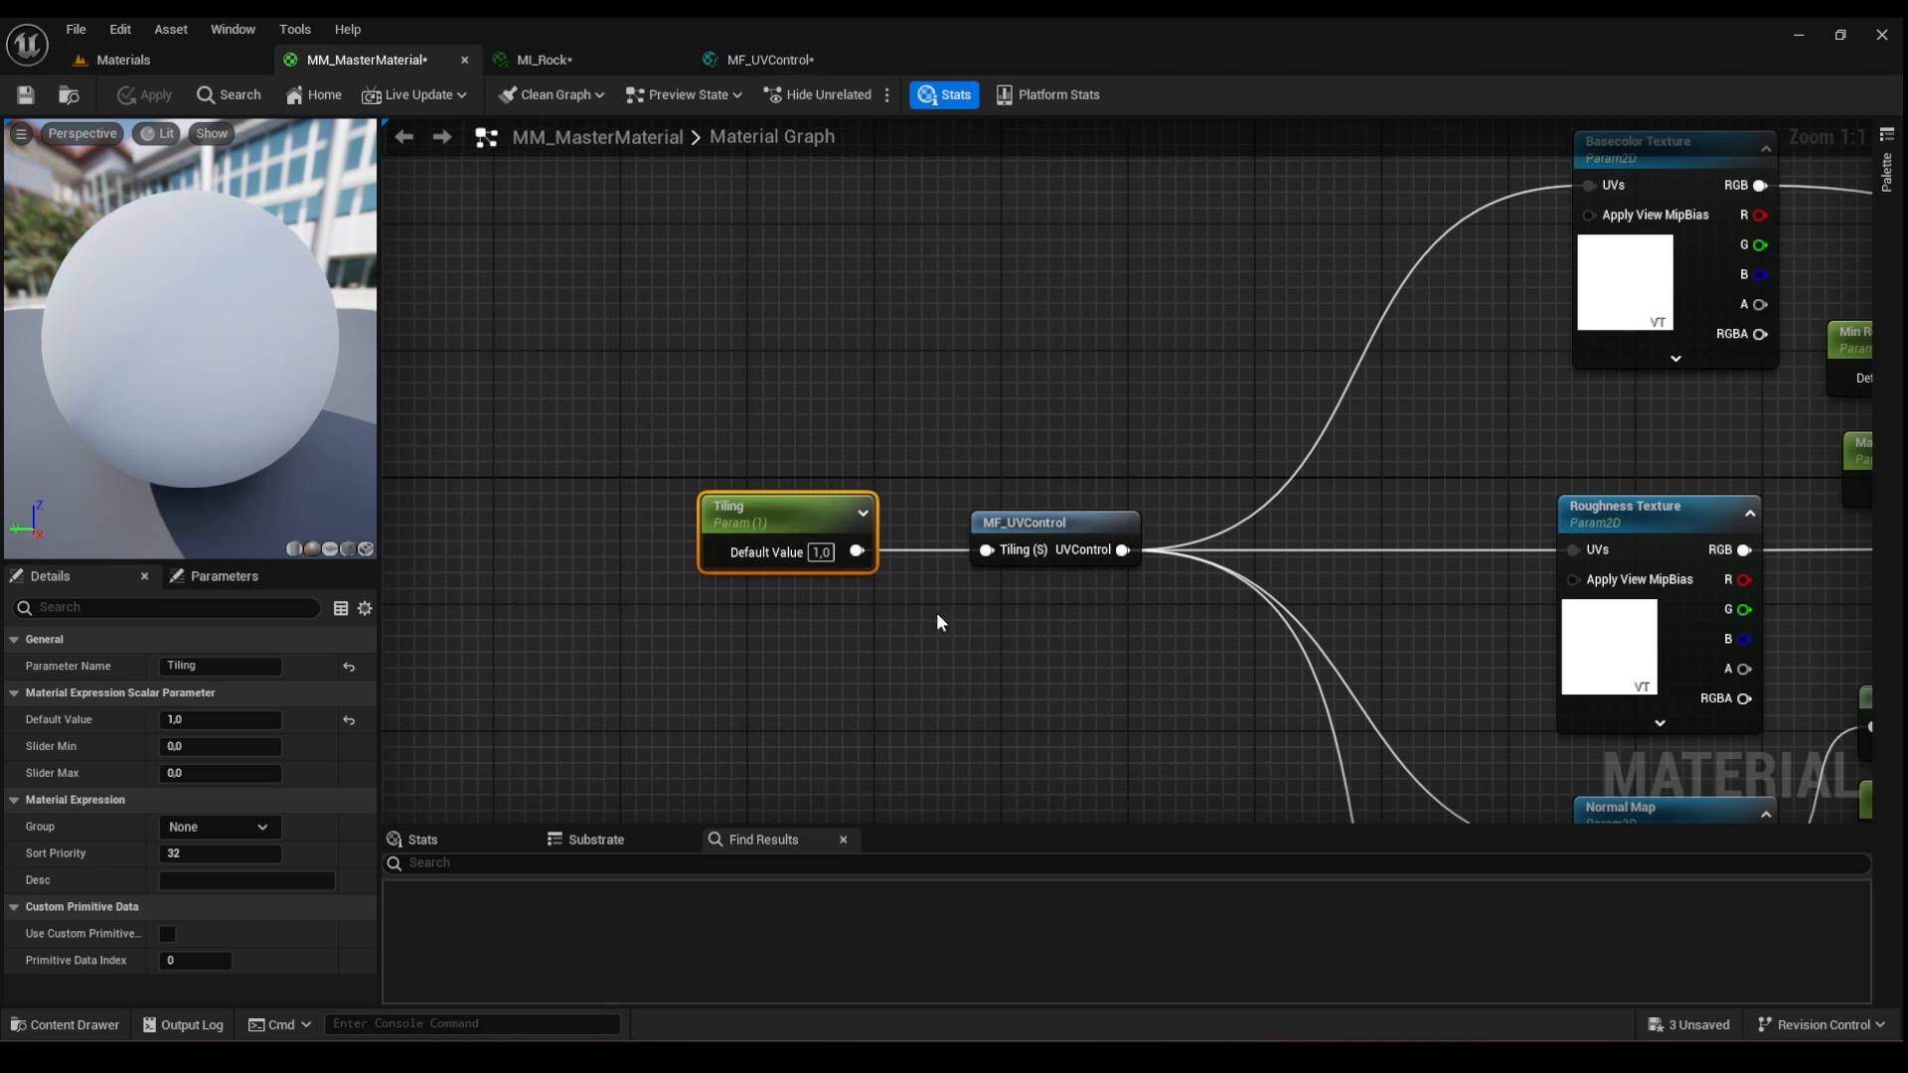
scroll(910, 636, "down", 1)
right_click_drag(910, 636, 864, 583)
scroll(879, 610, "up", 1)
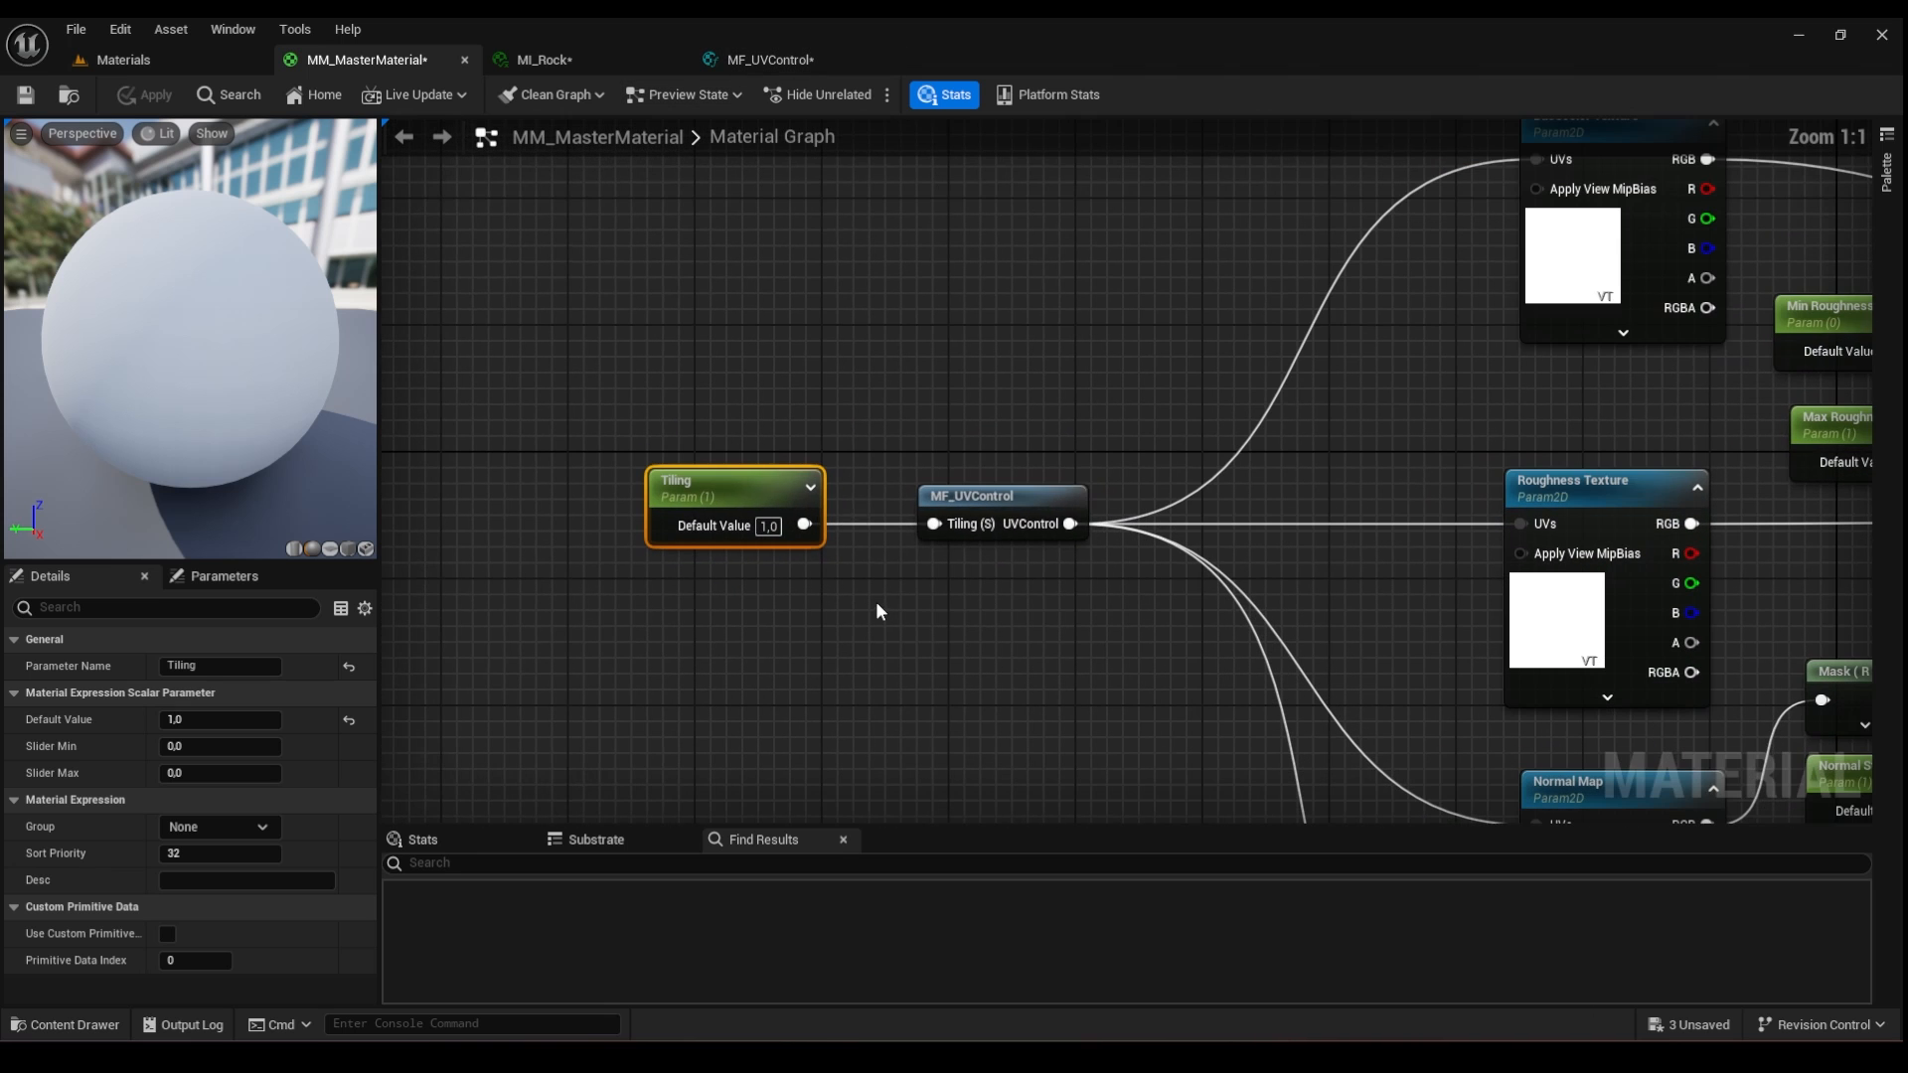
- Open the MF_UVControl graph and move the TexCoord node away from Multiply to make room between them
left_click(761, 61)
right_click_drag(763, 471, 857, 405)
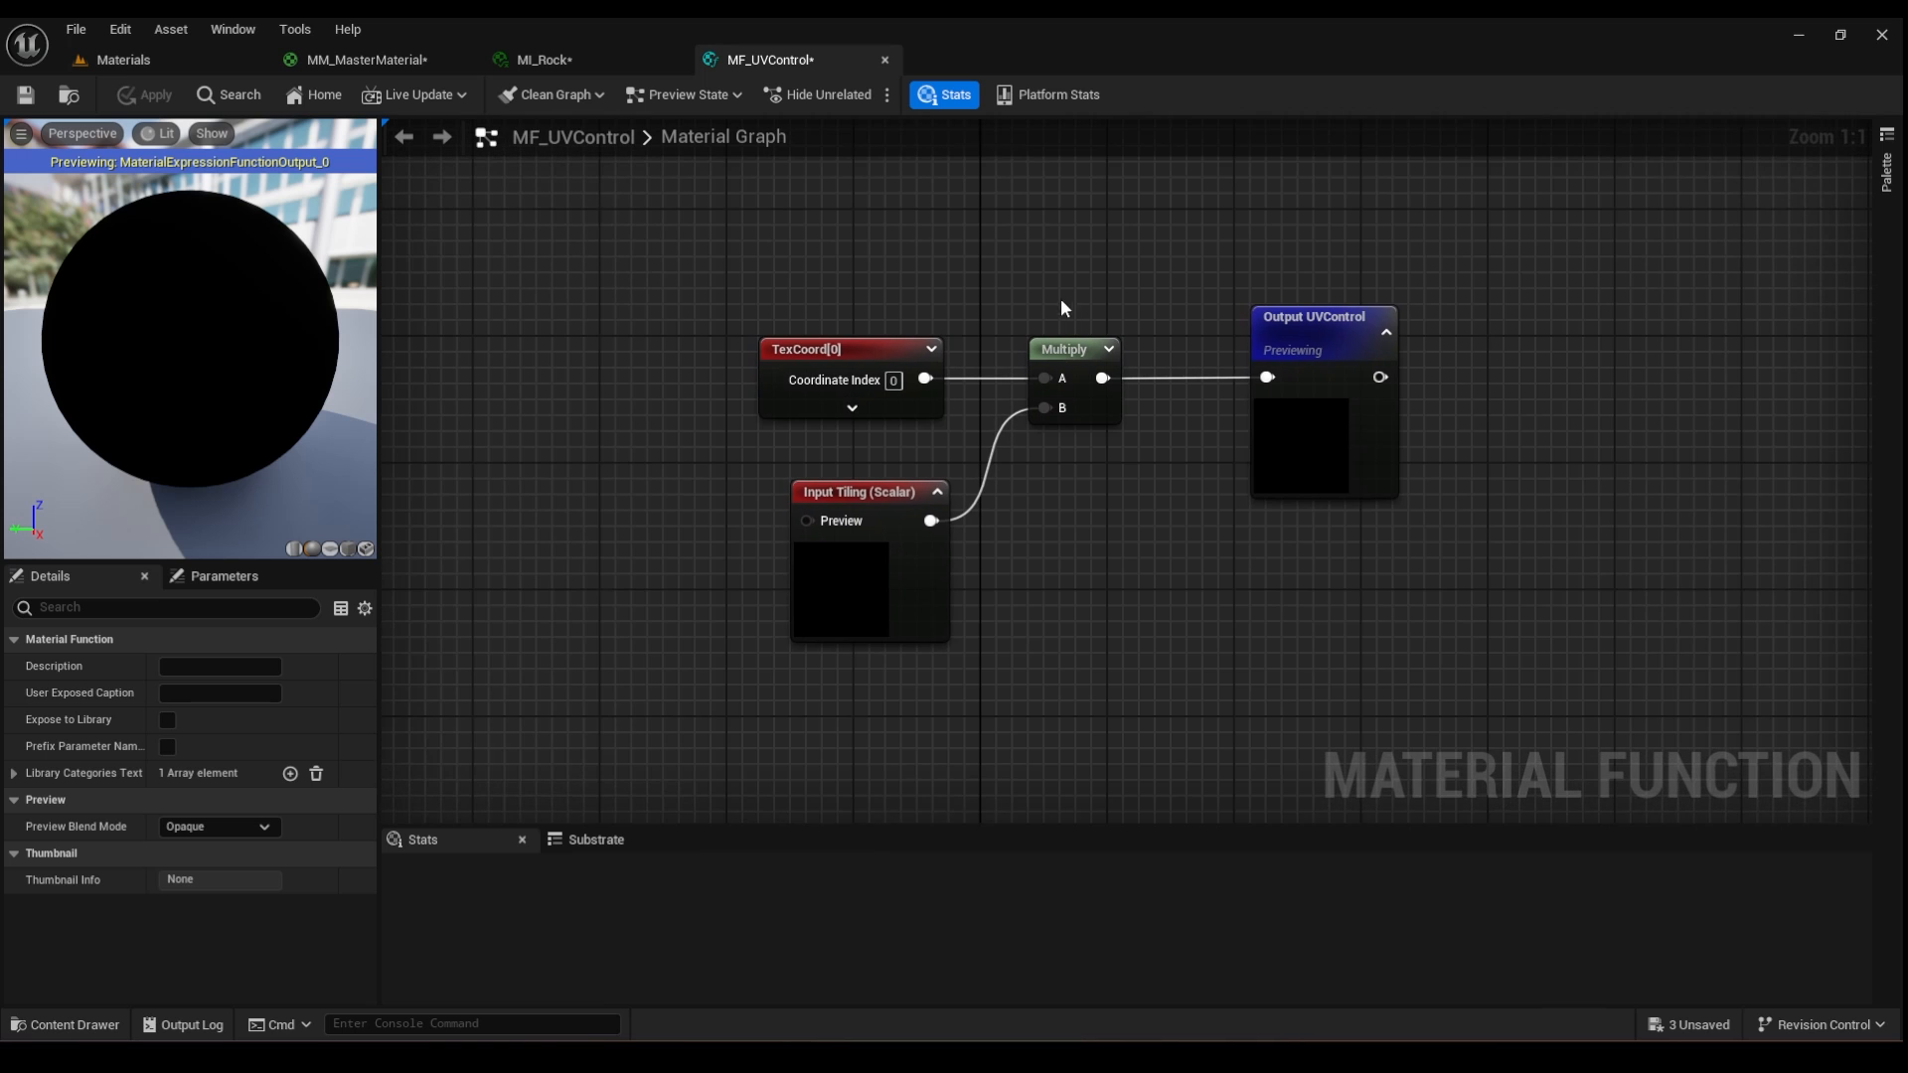
left_click_drag(1056, 283, 870, 556)
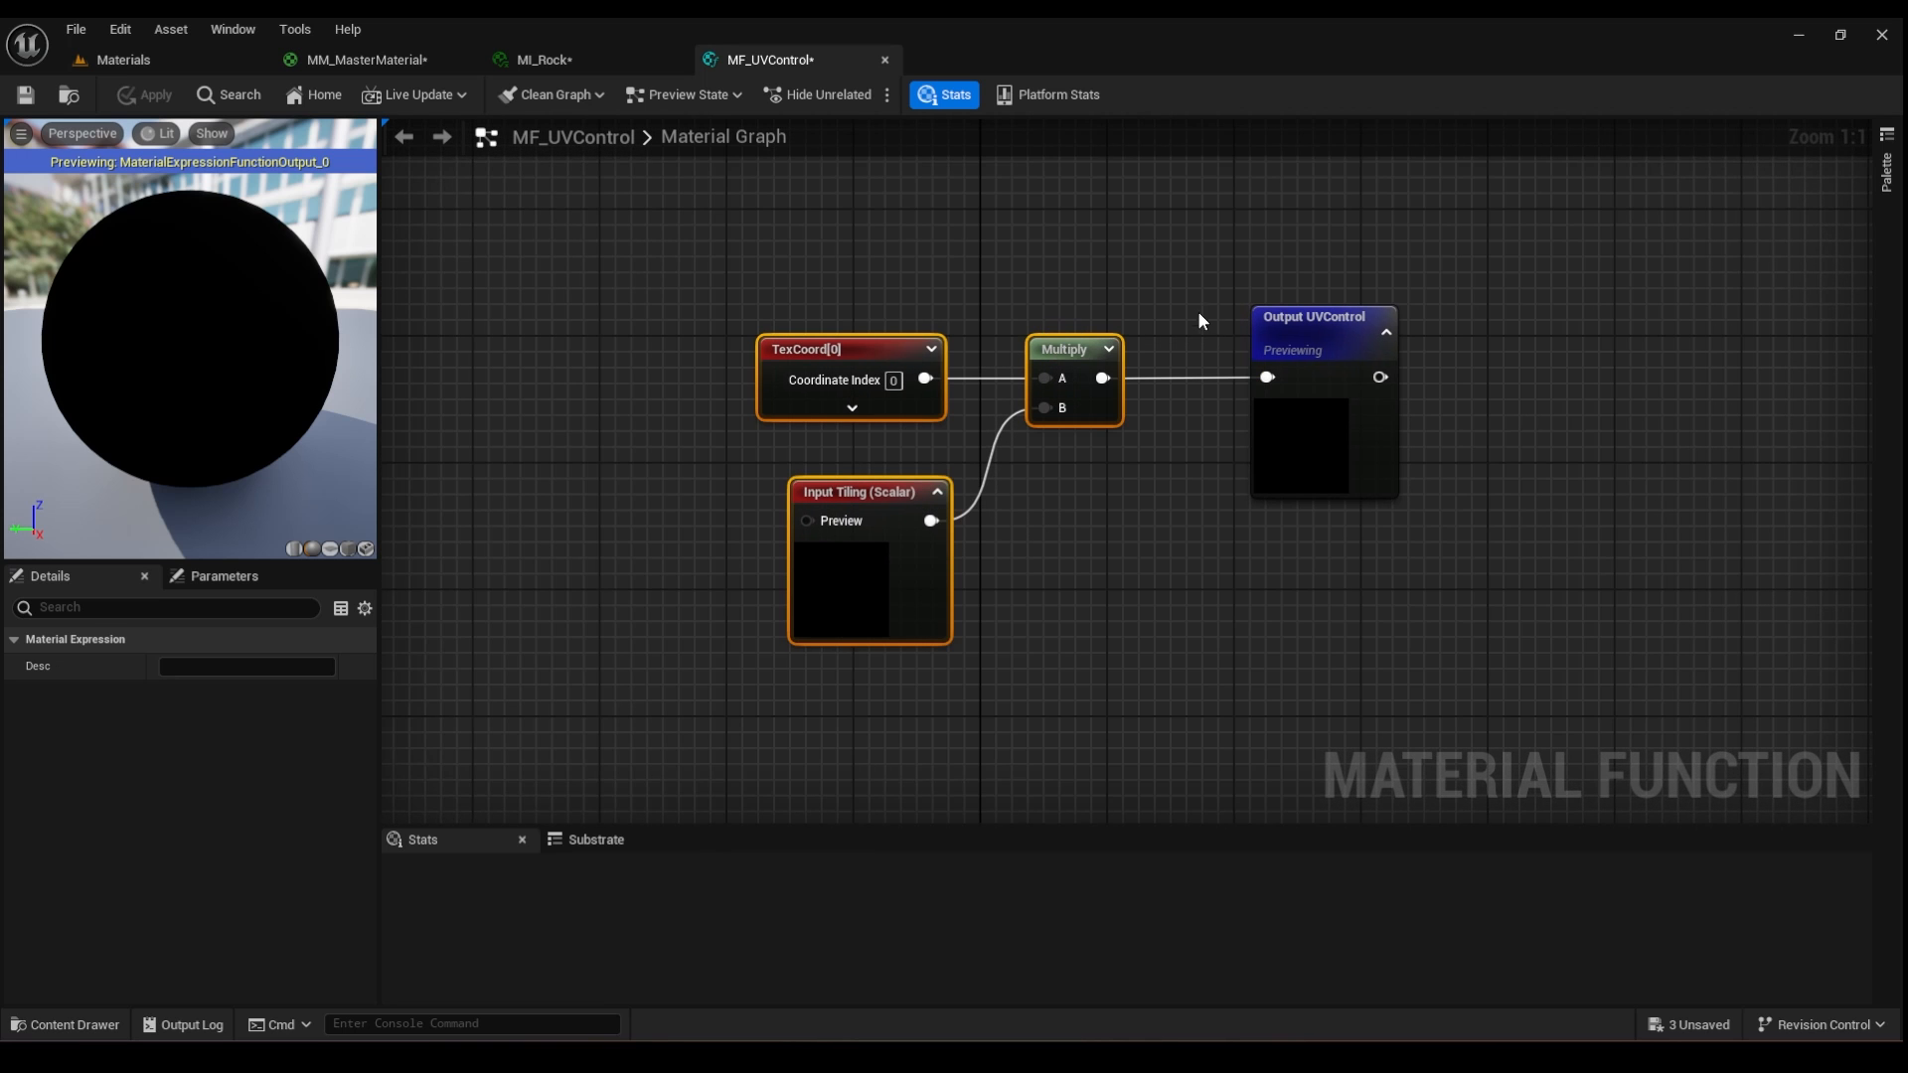
left_click(868, 330)
right_click_drag(870, 338, 994, 358)
left_click_drag(944, 362, 513, 379)
- Add a CustomRotator node between TexCoord and Multiply and connect TexCoord to its UVs input
right_click(854, 328)
type("custom")
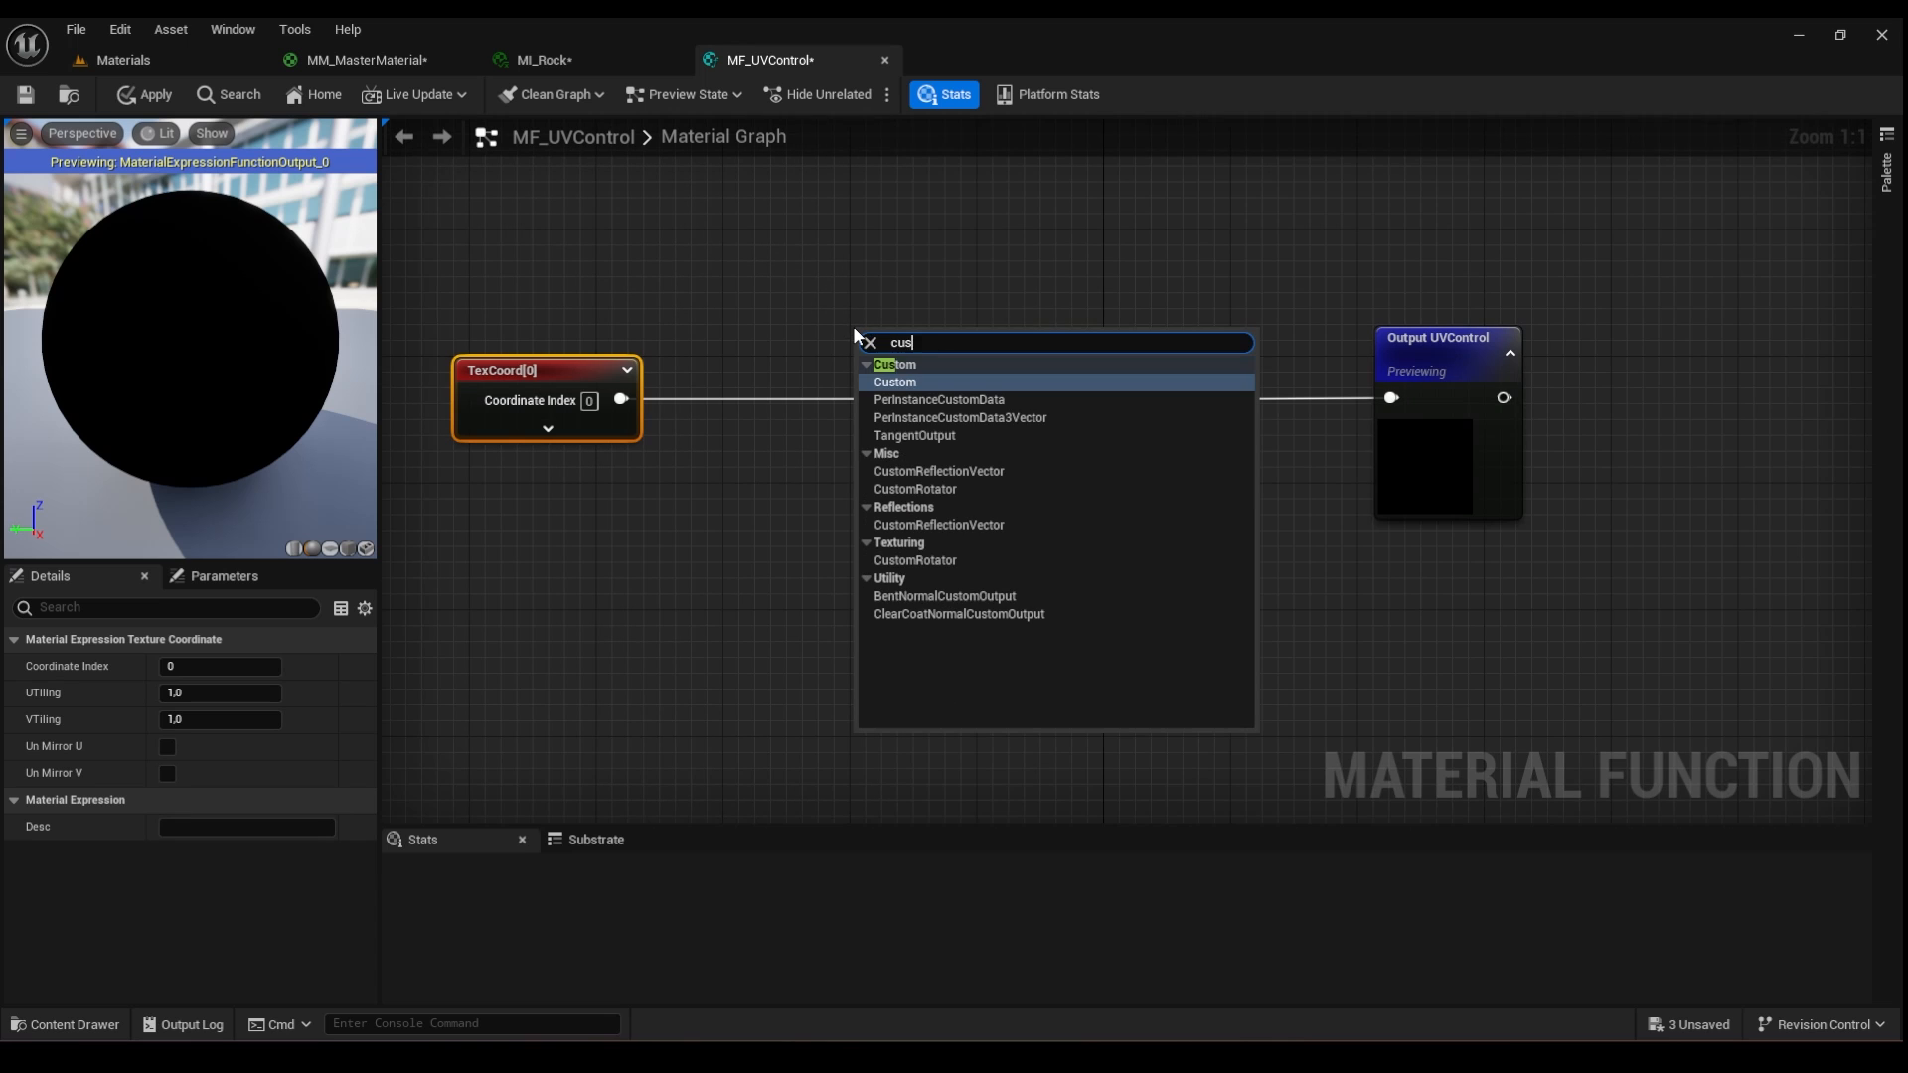
key("Down")
key("Down")
key("Down")
key("Down")
key("Down")
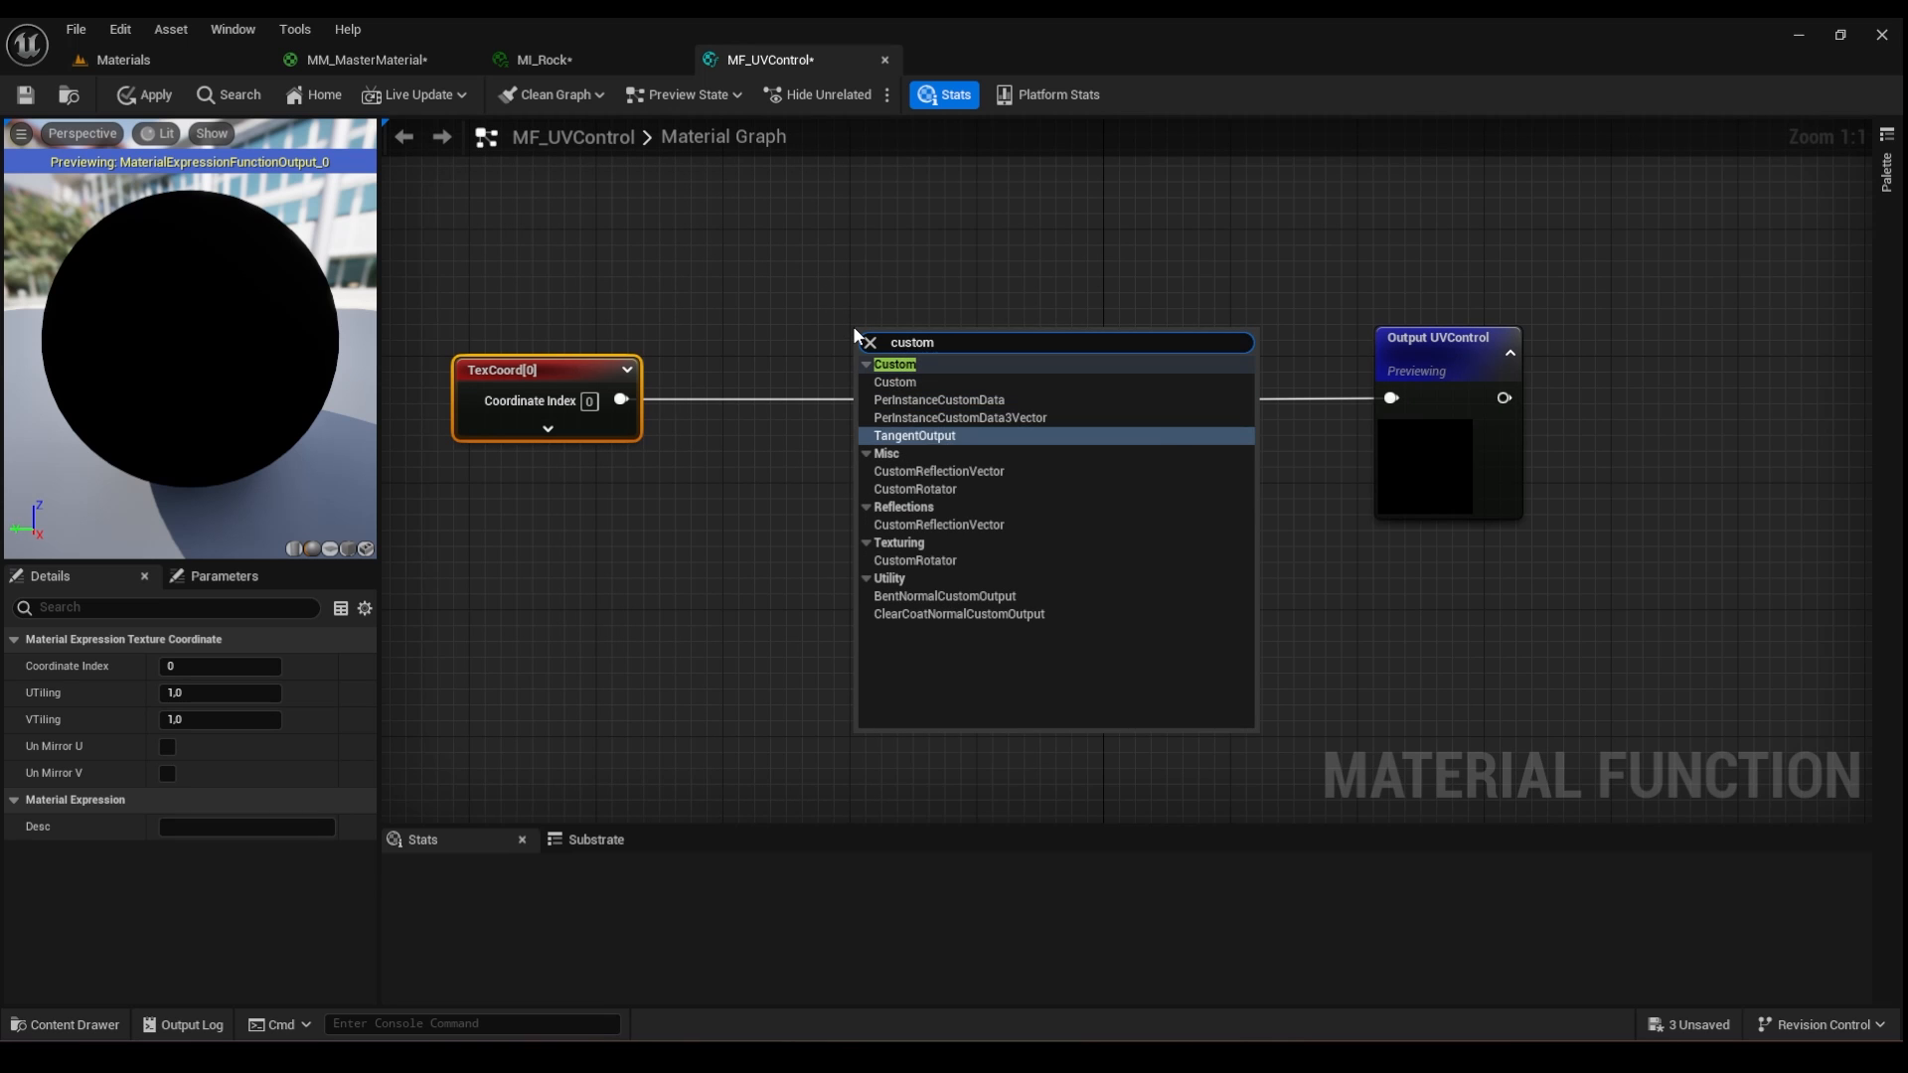
key("Return")
left_click_drag(906, 338, 839, 288)
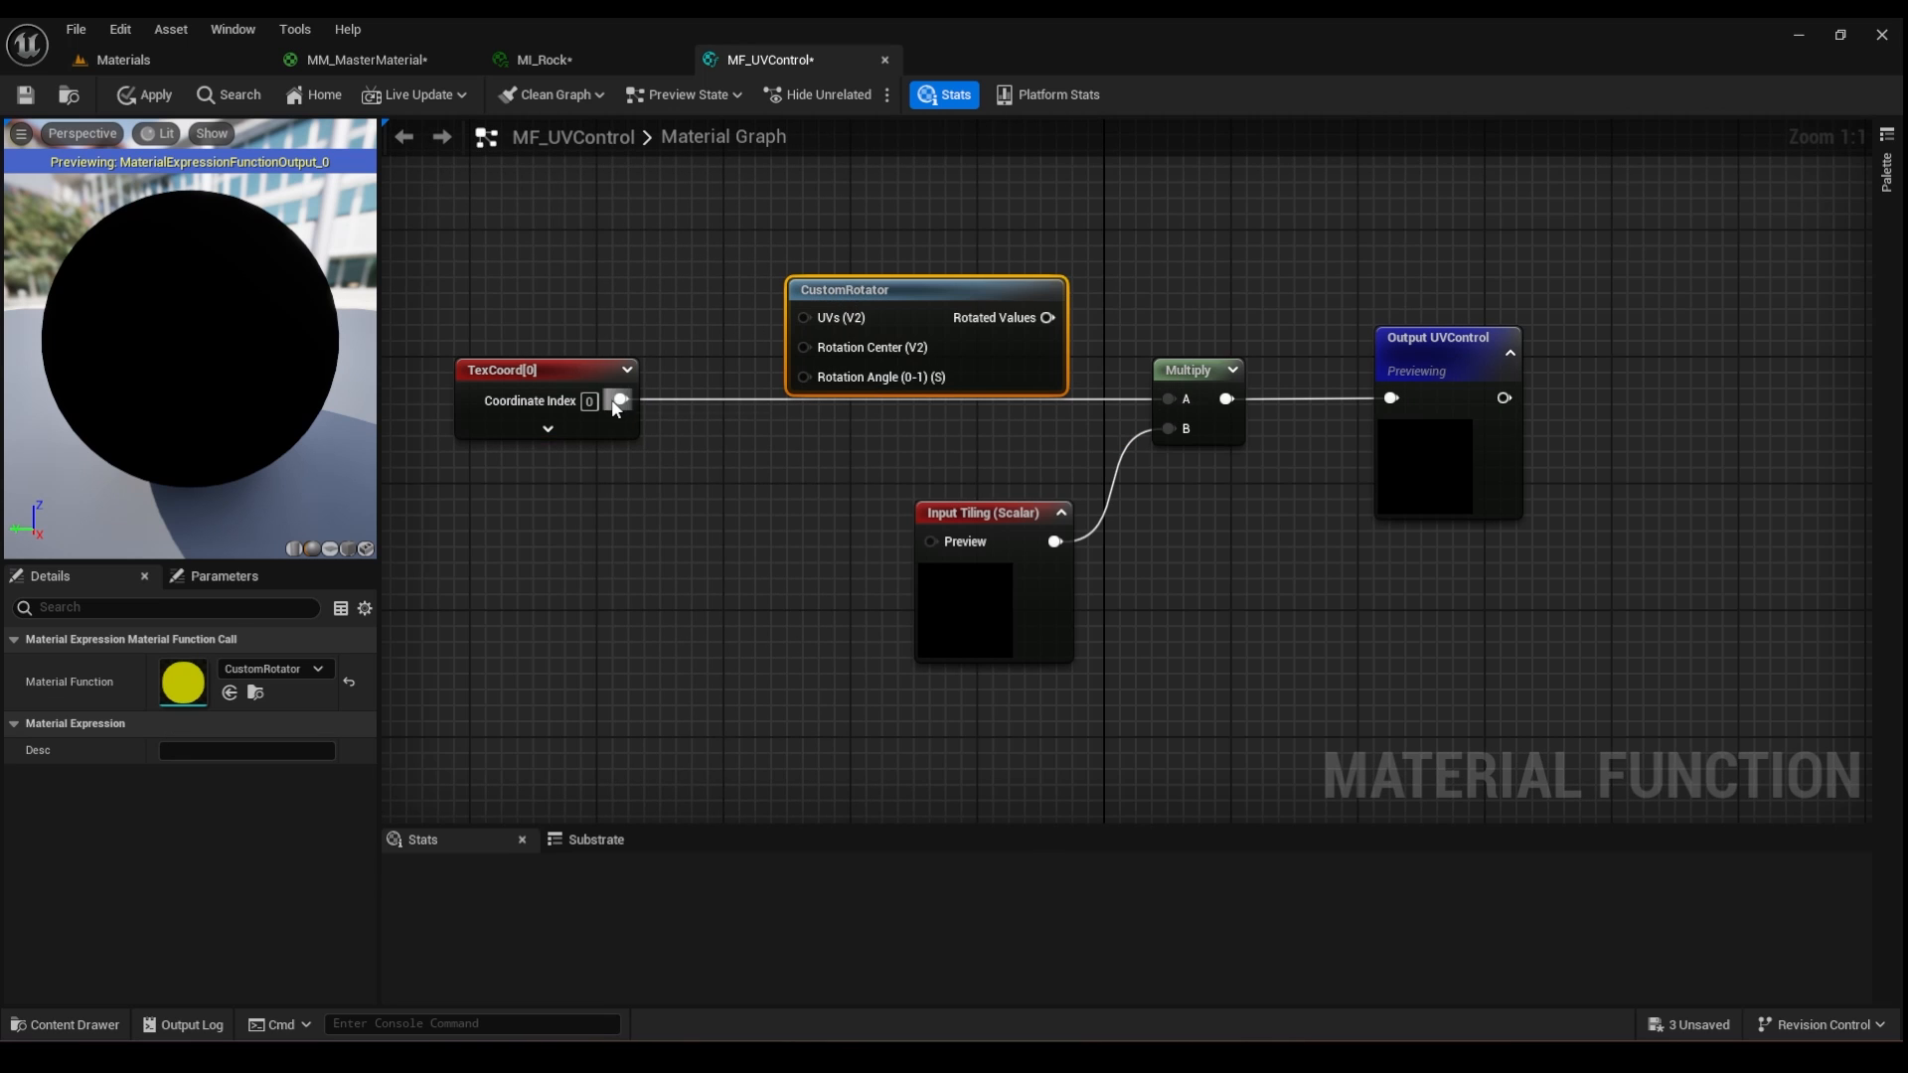
left_click_drag(620, 401, 805, 318)
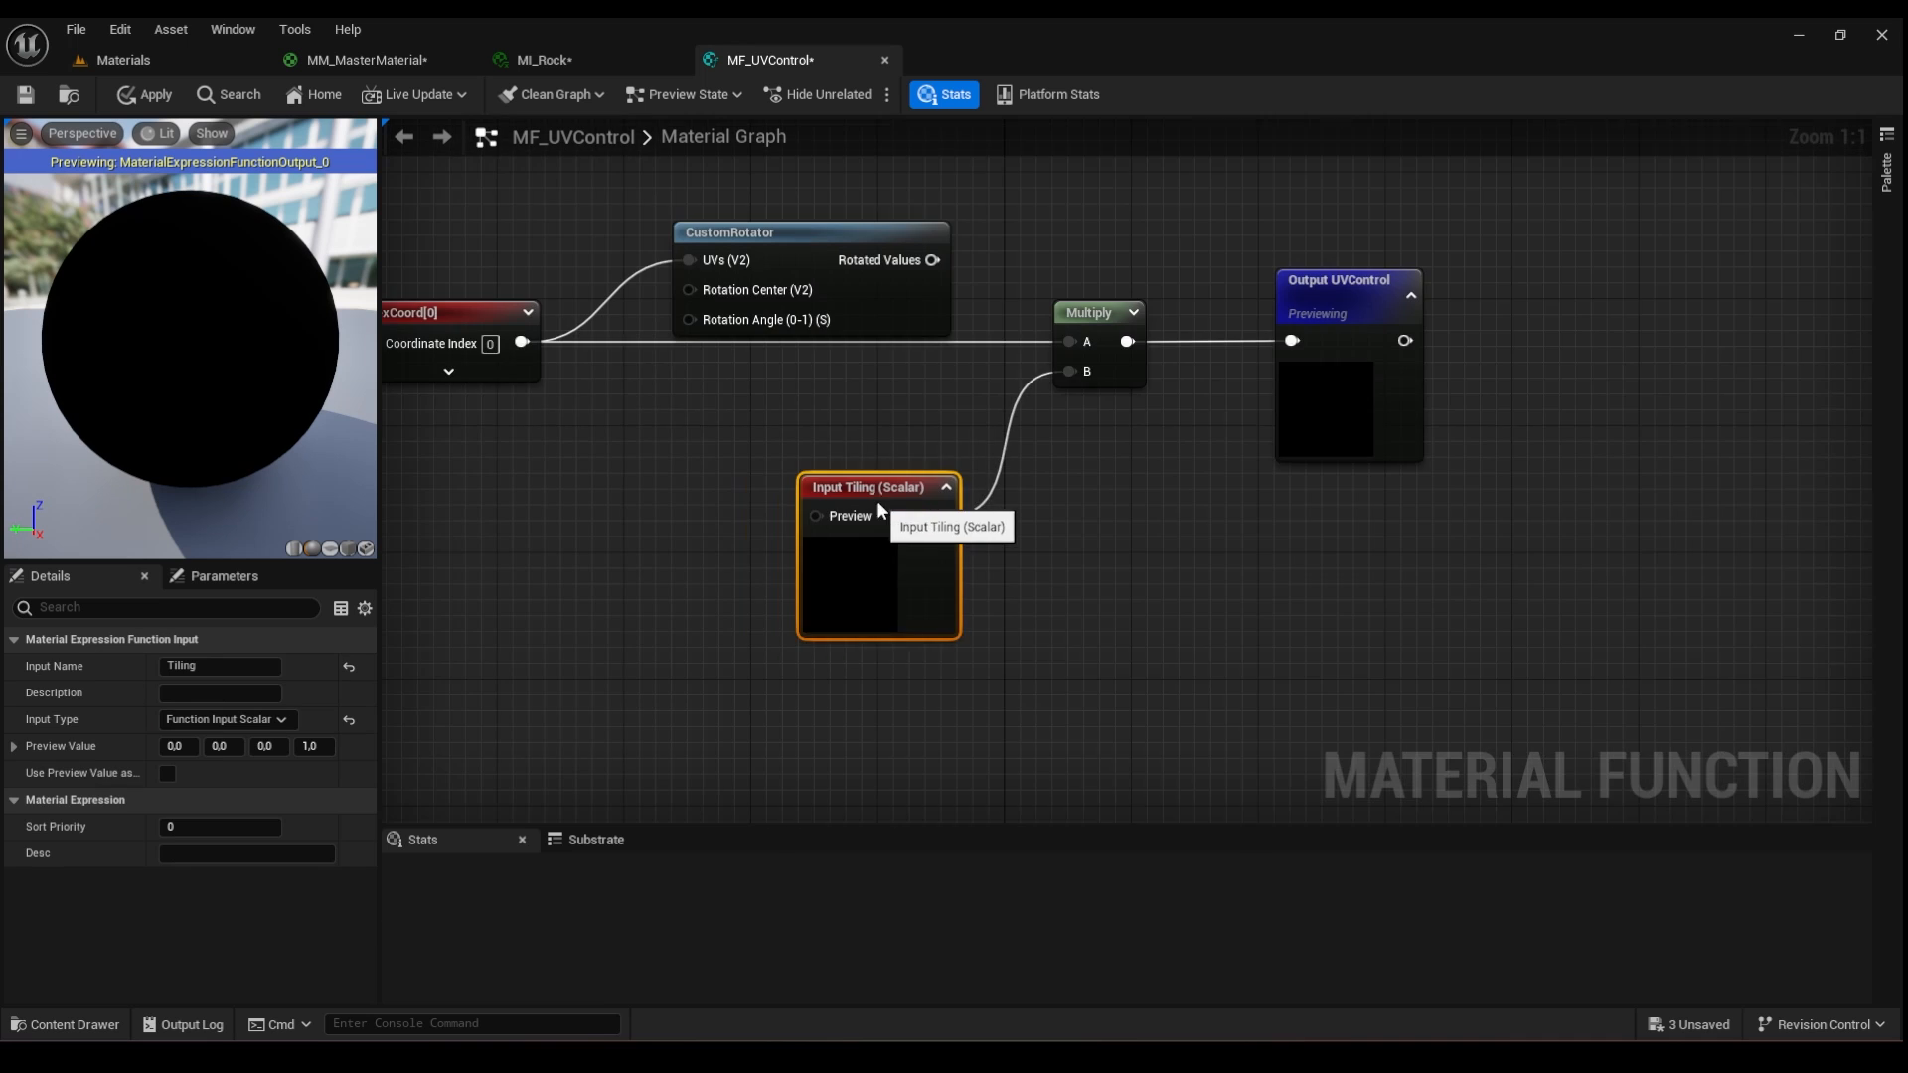
- Add a FunctionInput node below TexCoord, set its input type to Function Input Scalar and name it Rotation
right_click_drag(654, 415, 860, 426)
right_click(676, 531)
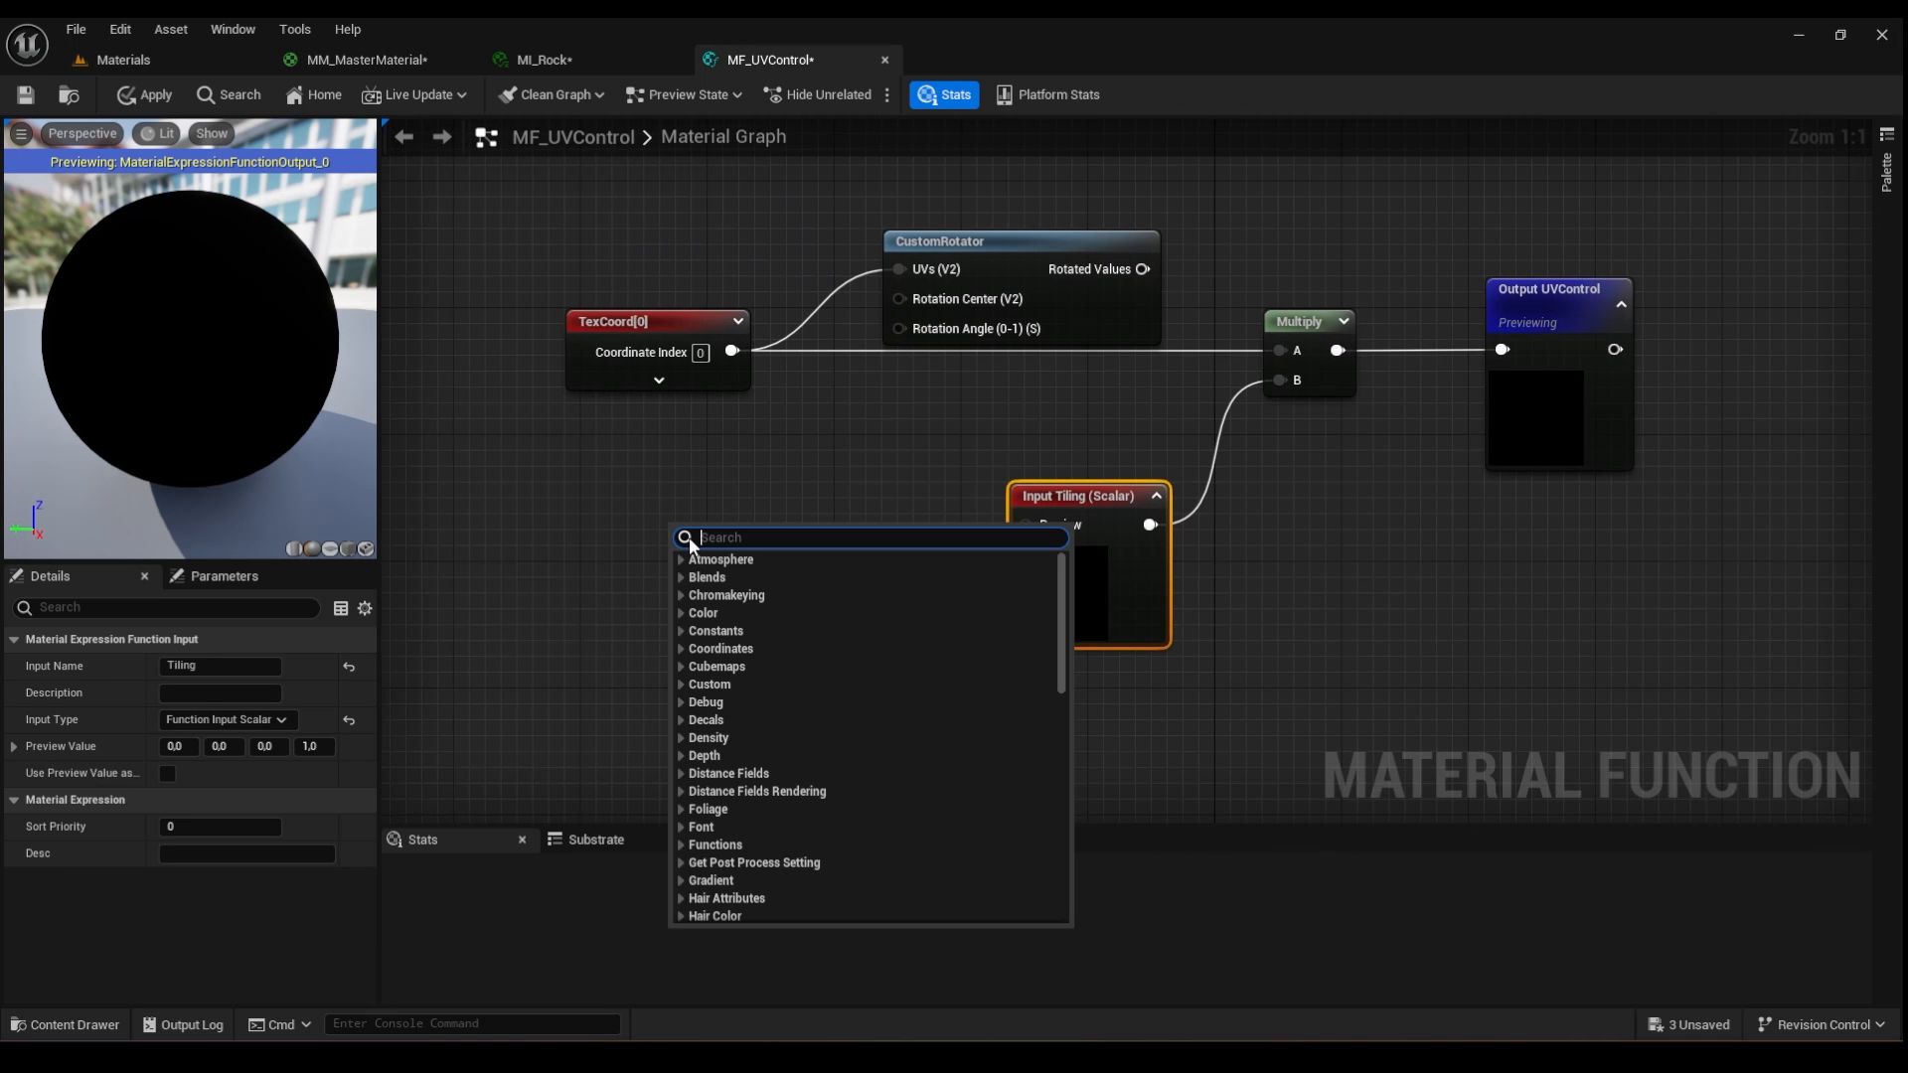
type("functi")
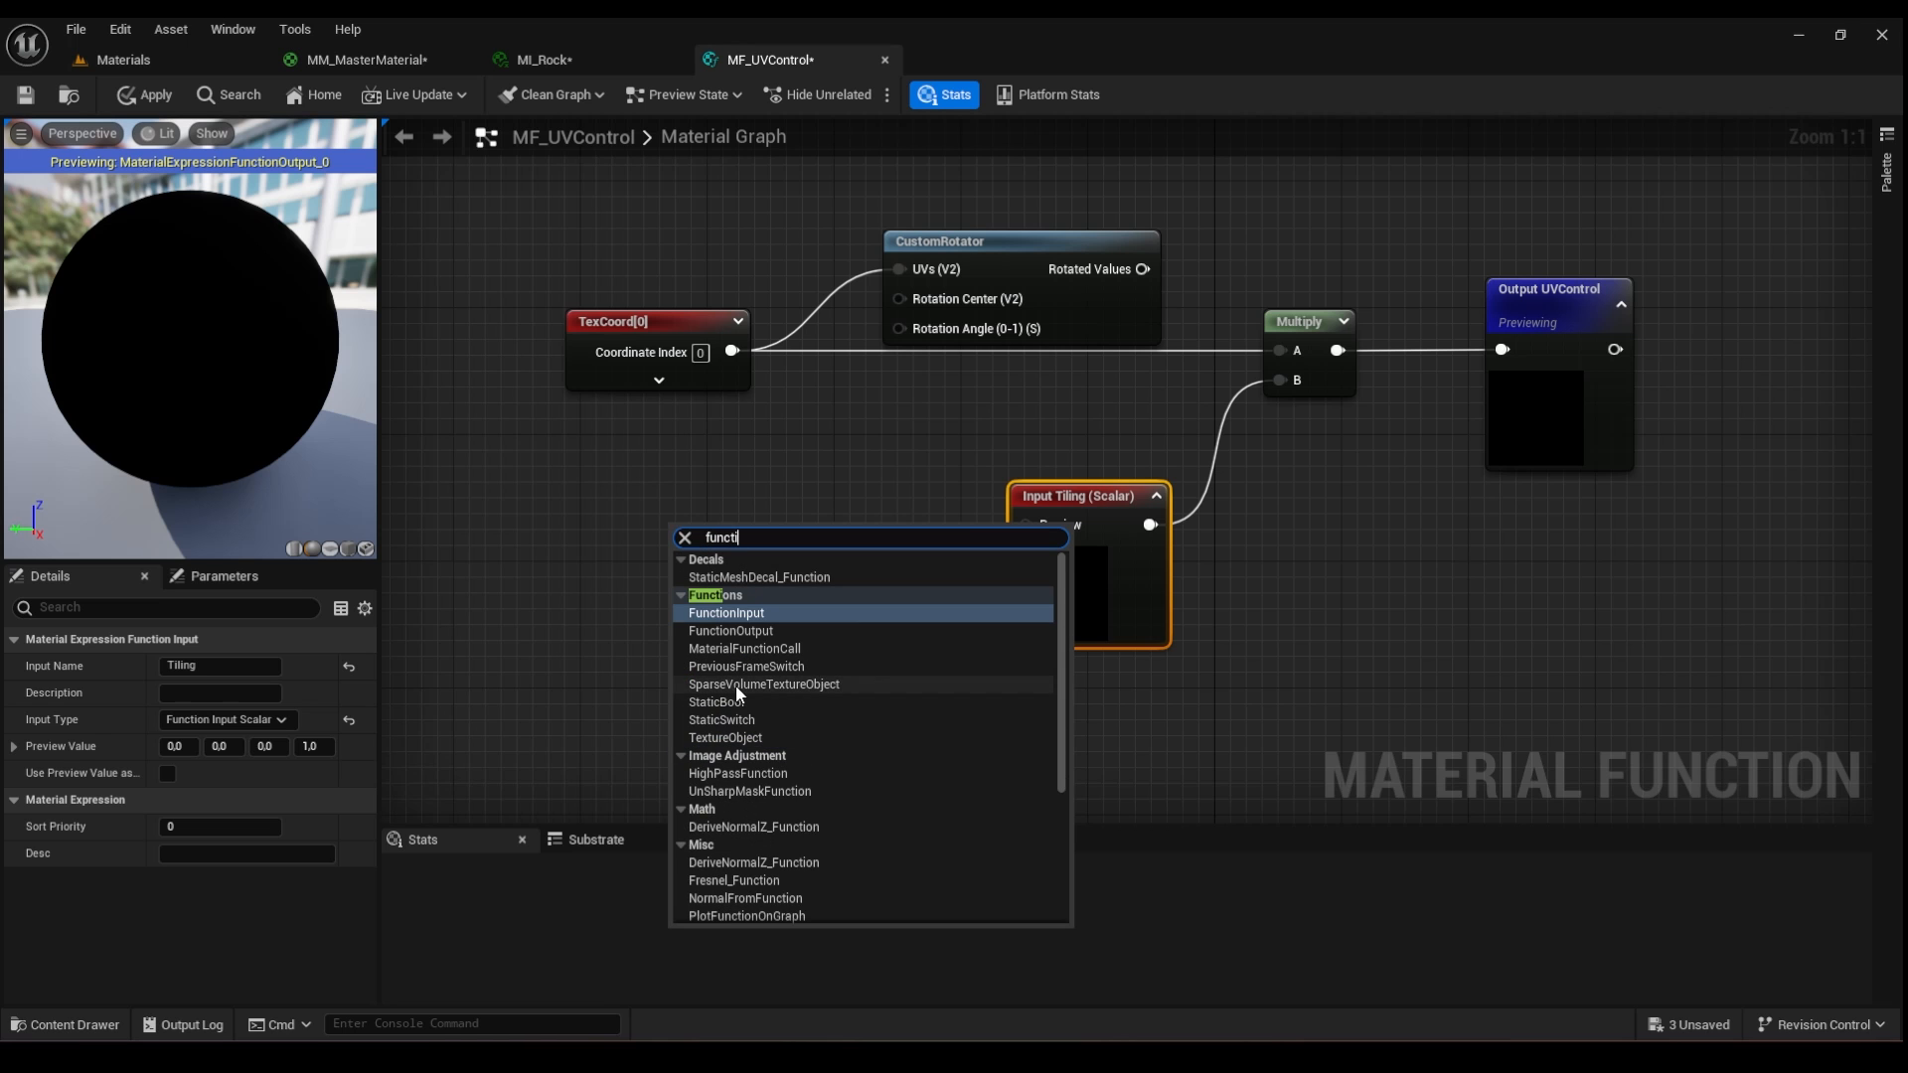
left_click(727, 613)
left_click(231, 720)
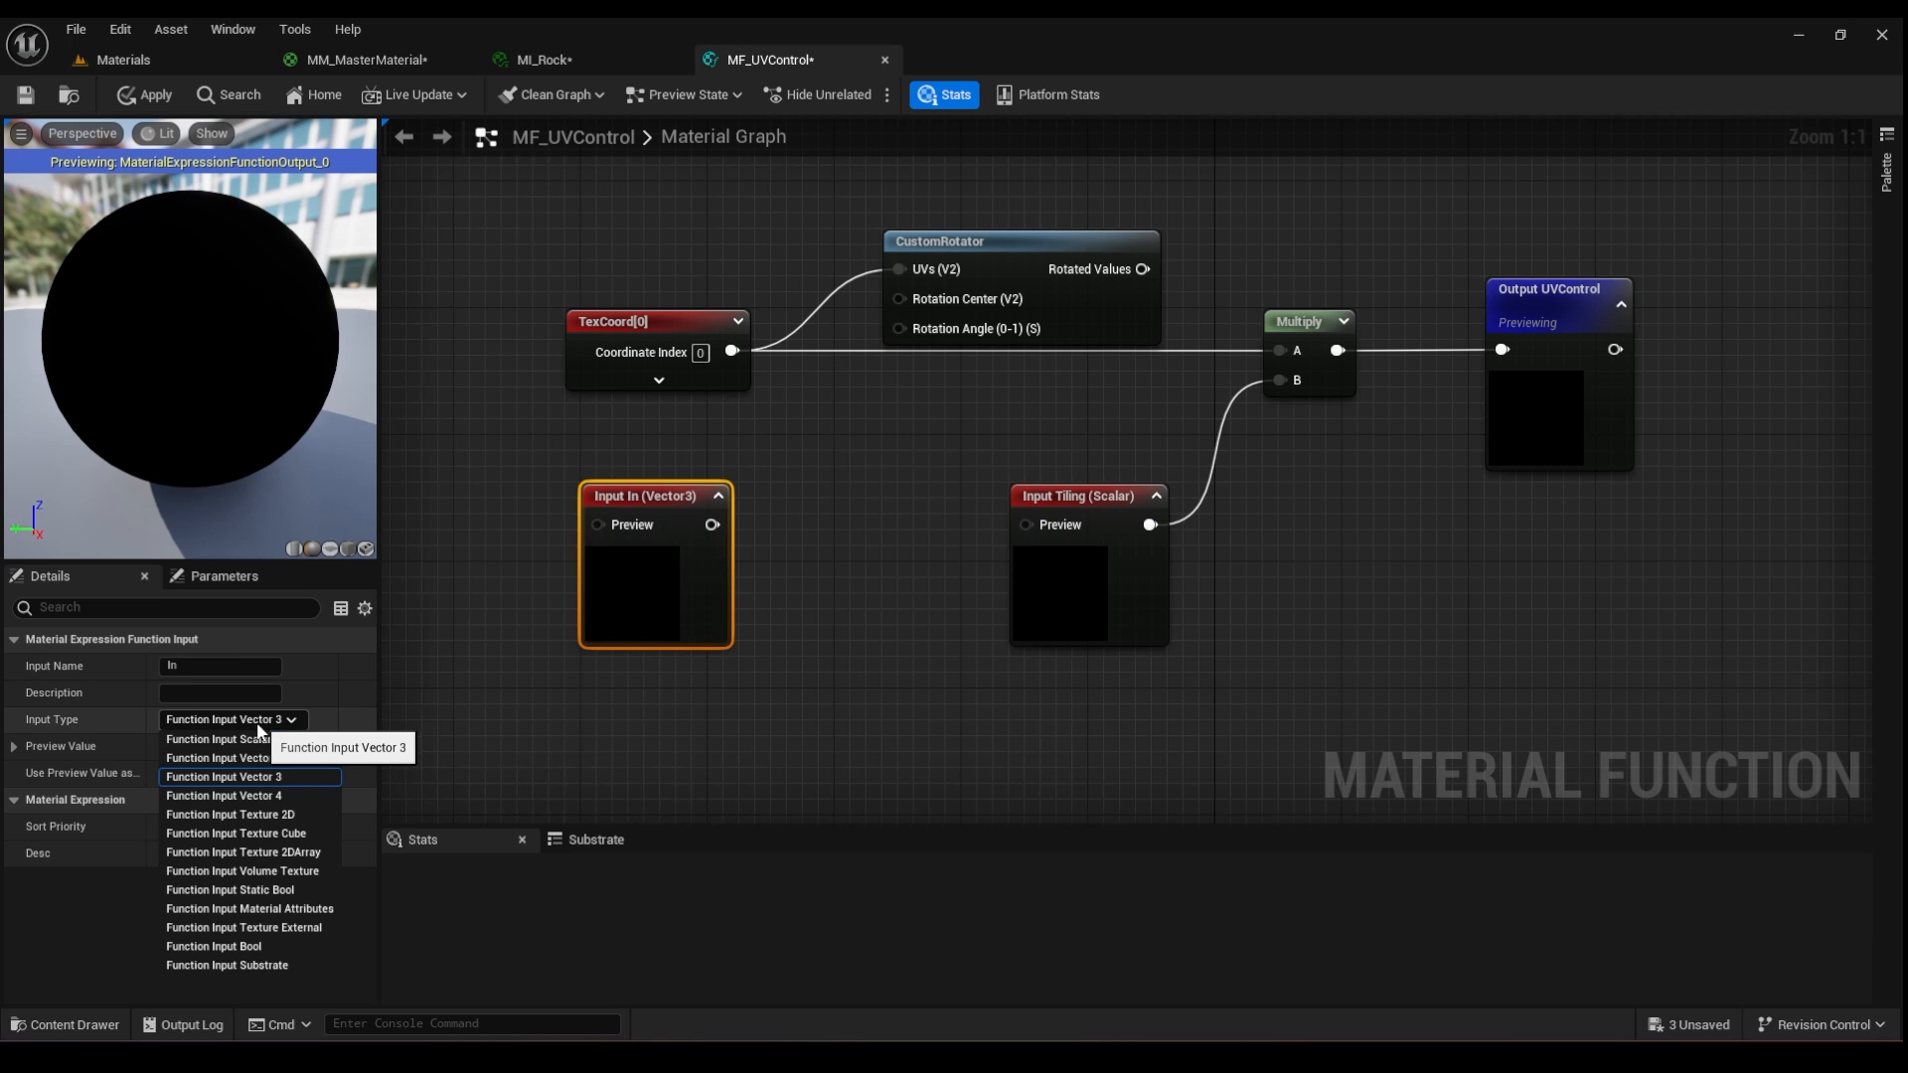
left_click(228, 740)
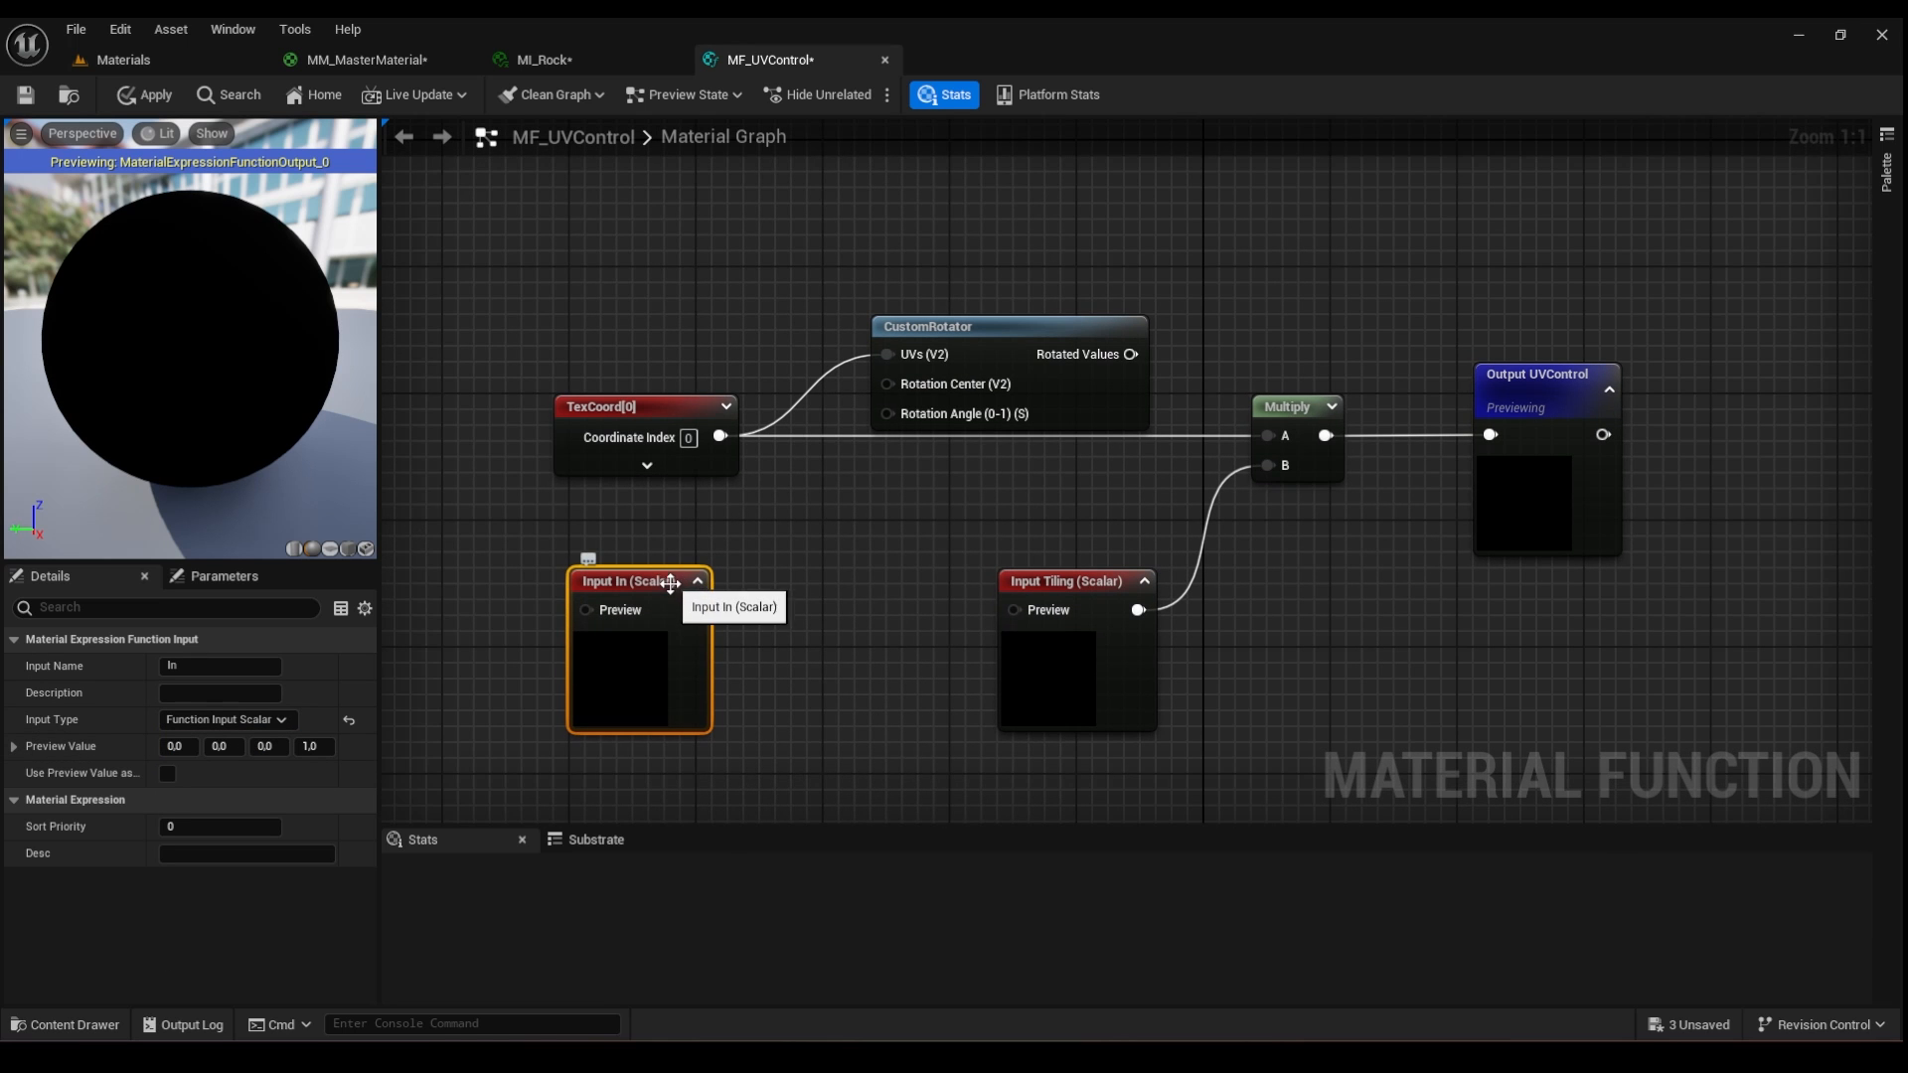
left_click_drag(674, 588, 690, 555)
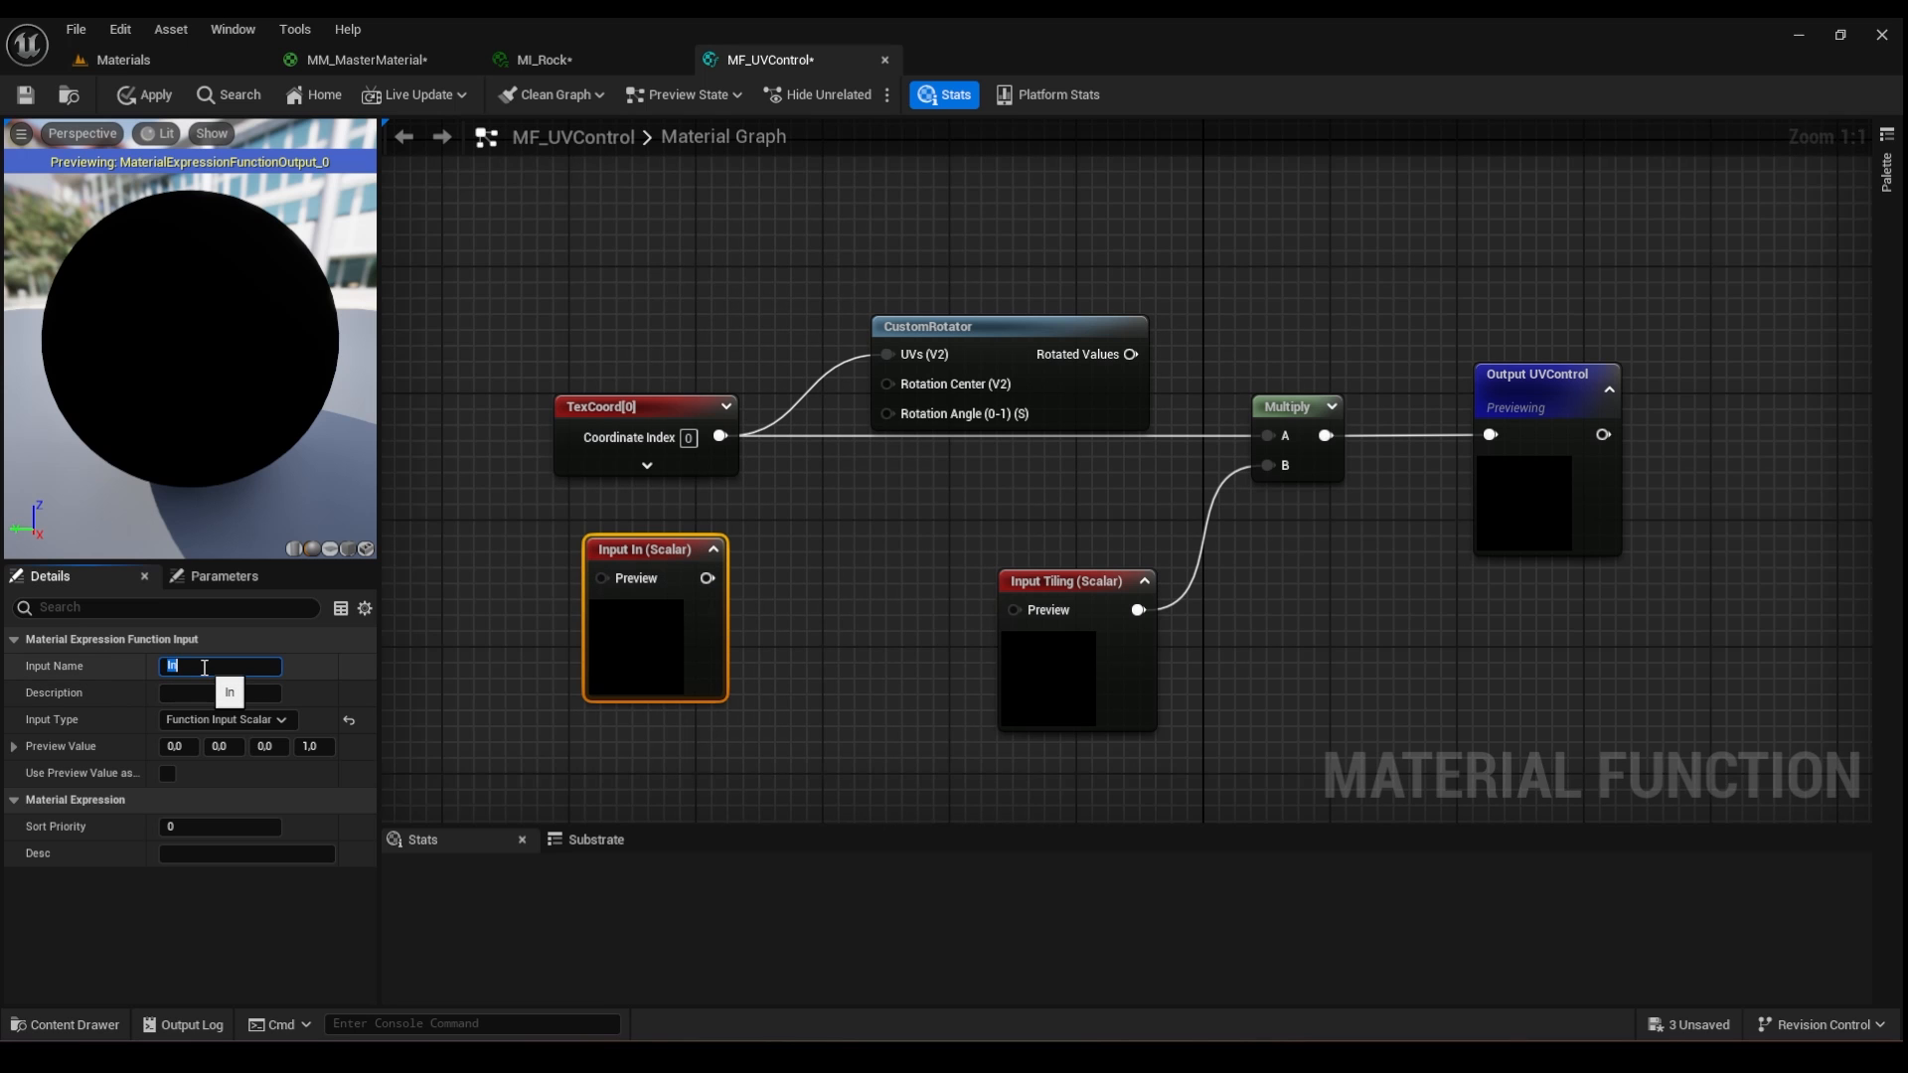
left_click(507, 594)
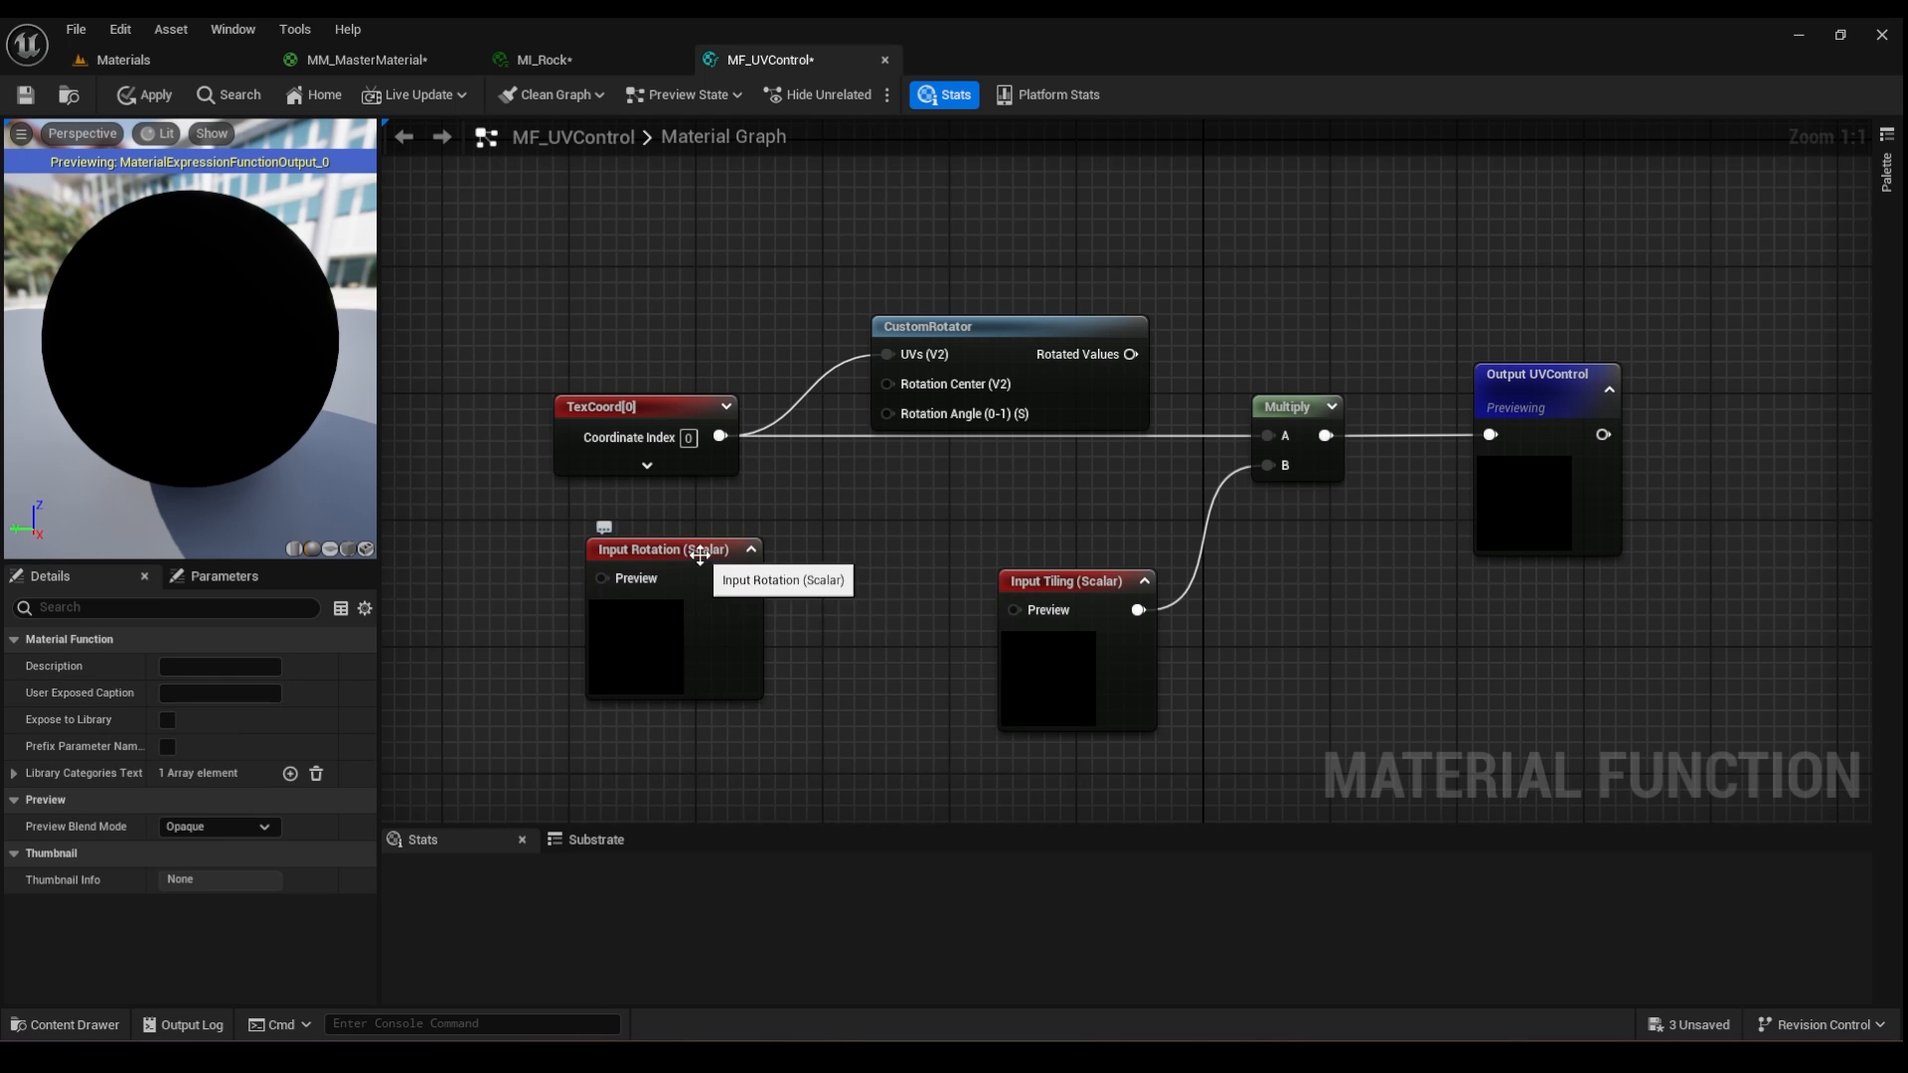
- Connect the Rotation input to CustomRotator's Rotation Angle and its Rotated Values output to Multiply's A input
left_click_drag(702, 553, 671, 537)
left_click_drag(710, 562, 899, 419)
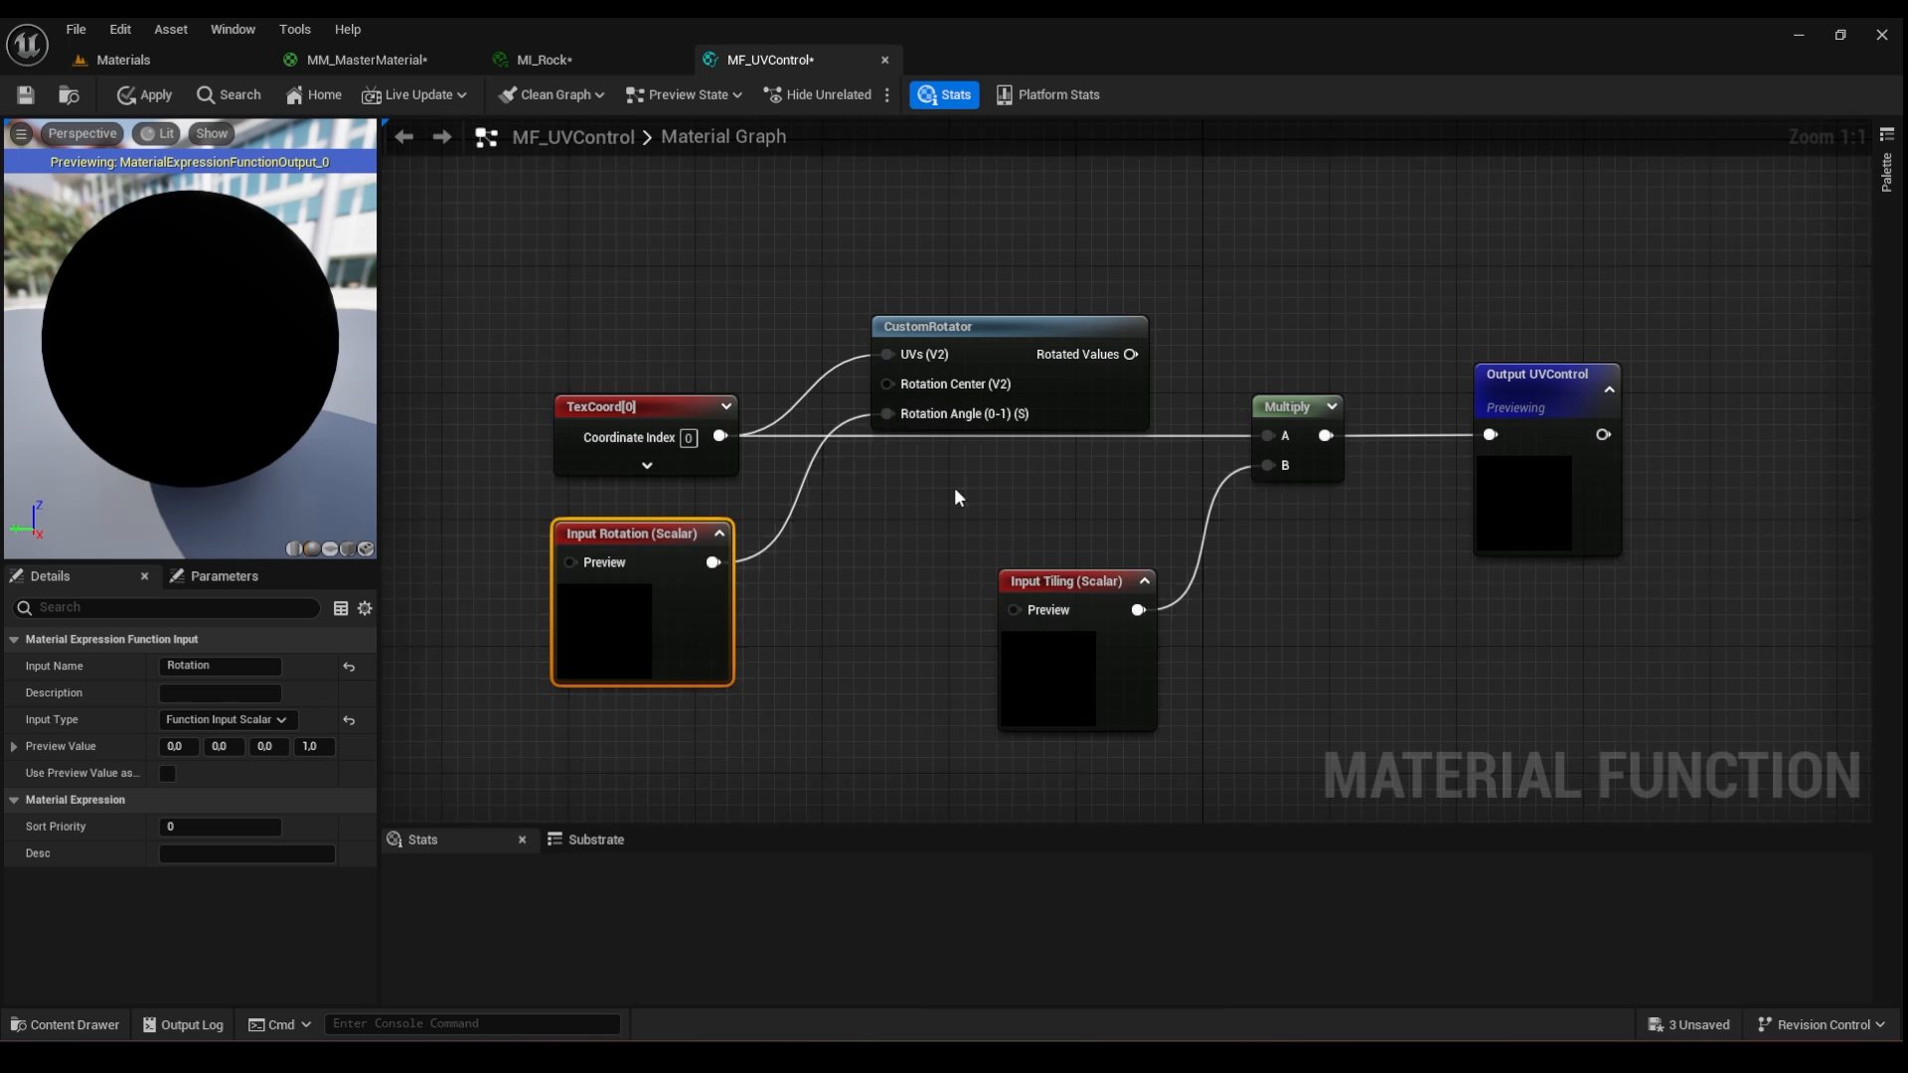
right_click_drag(954, 487, 681, 516)
left_click_drag(863, 385, 999, 466)
- Apply the changes to MF_UVControl and return to the MM_MasterMaterial graph
right_click_drag(939, 469, 1063, 521)
left_click_drag(971, 328, 573, 653)
left_click(530, 479)
left_click(156, 95)
left_click(366, 59)
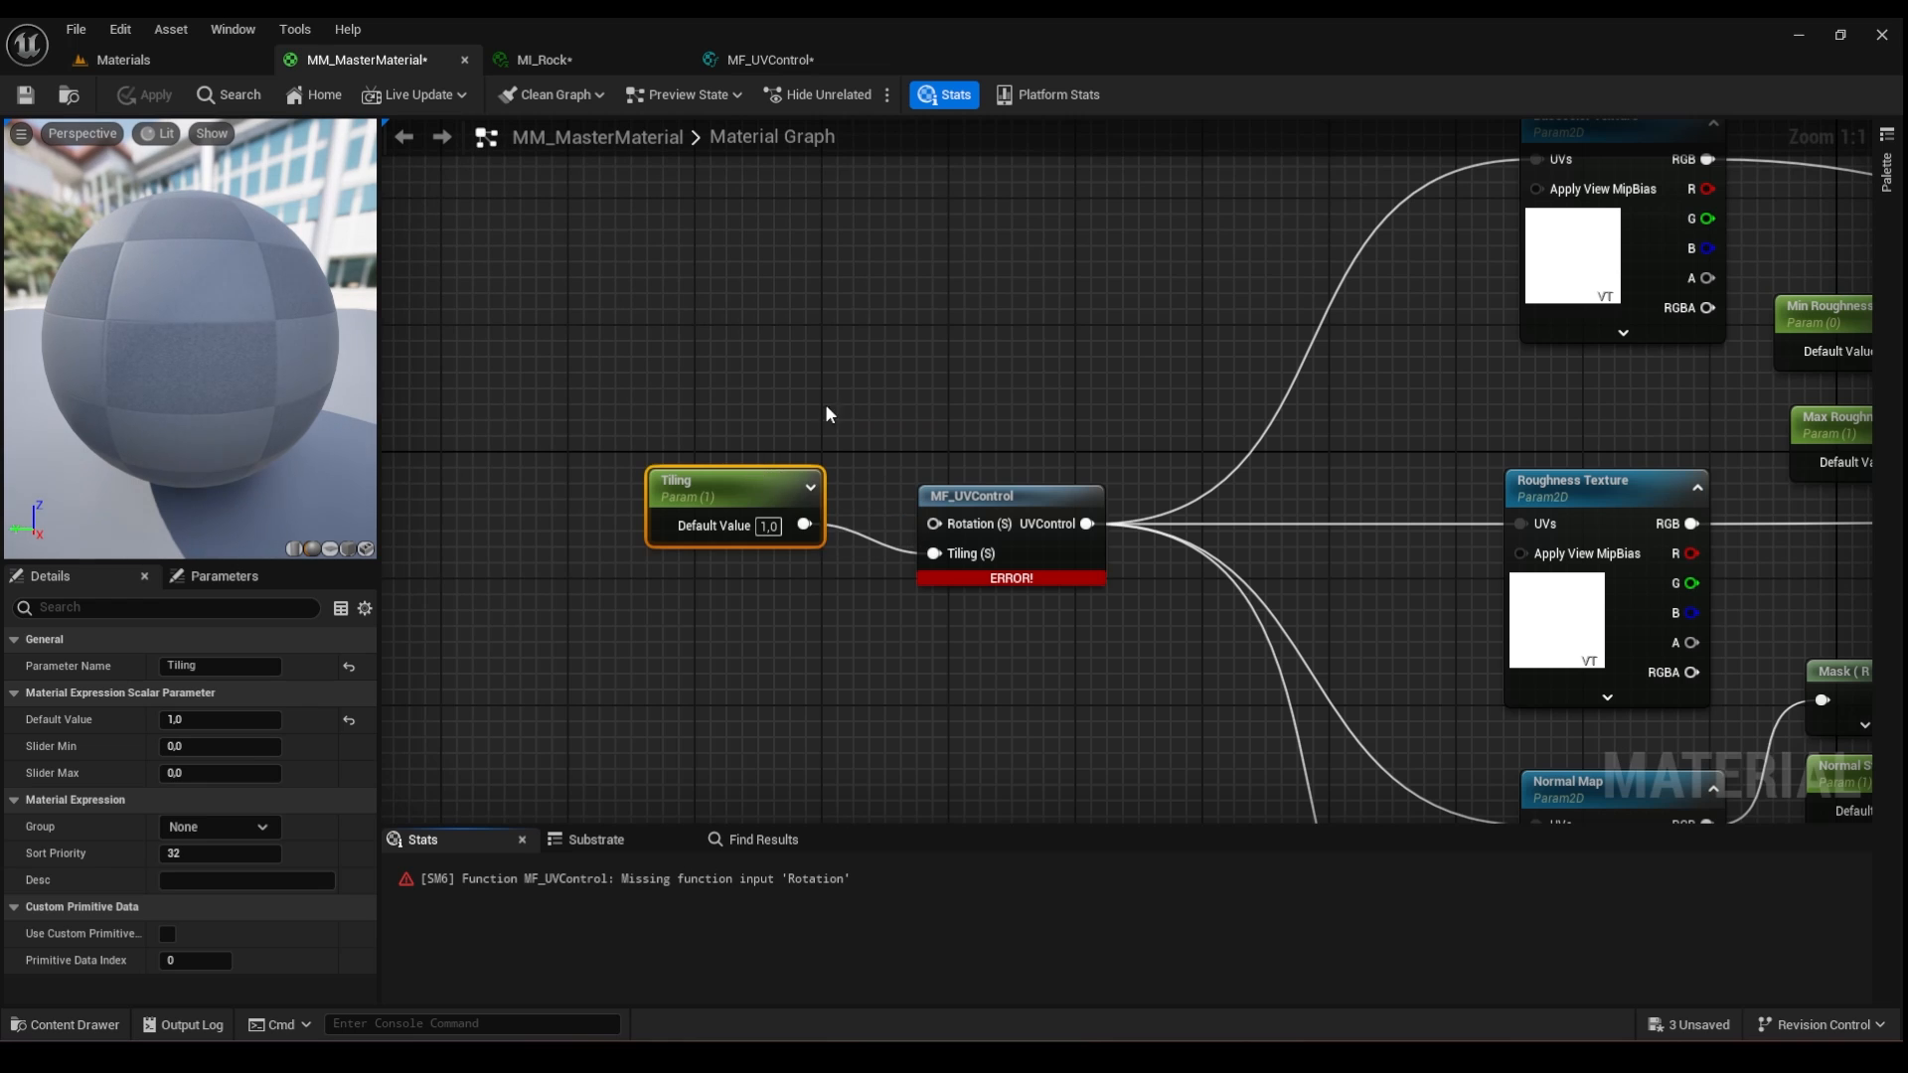
- Move the Tiling parameter node down in the MM_MasterMaterial graph to leave space above it
left_click(1009, 494)
left_click_drag(705, 528, 721, 623)
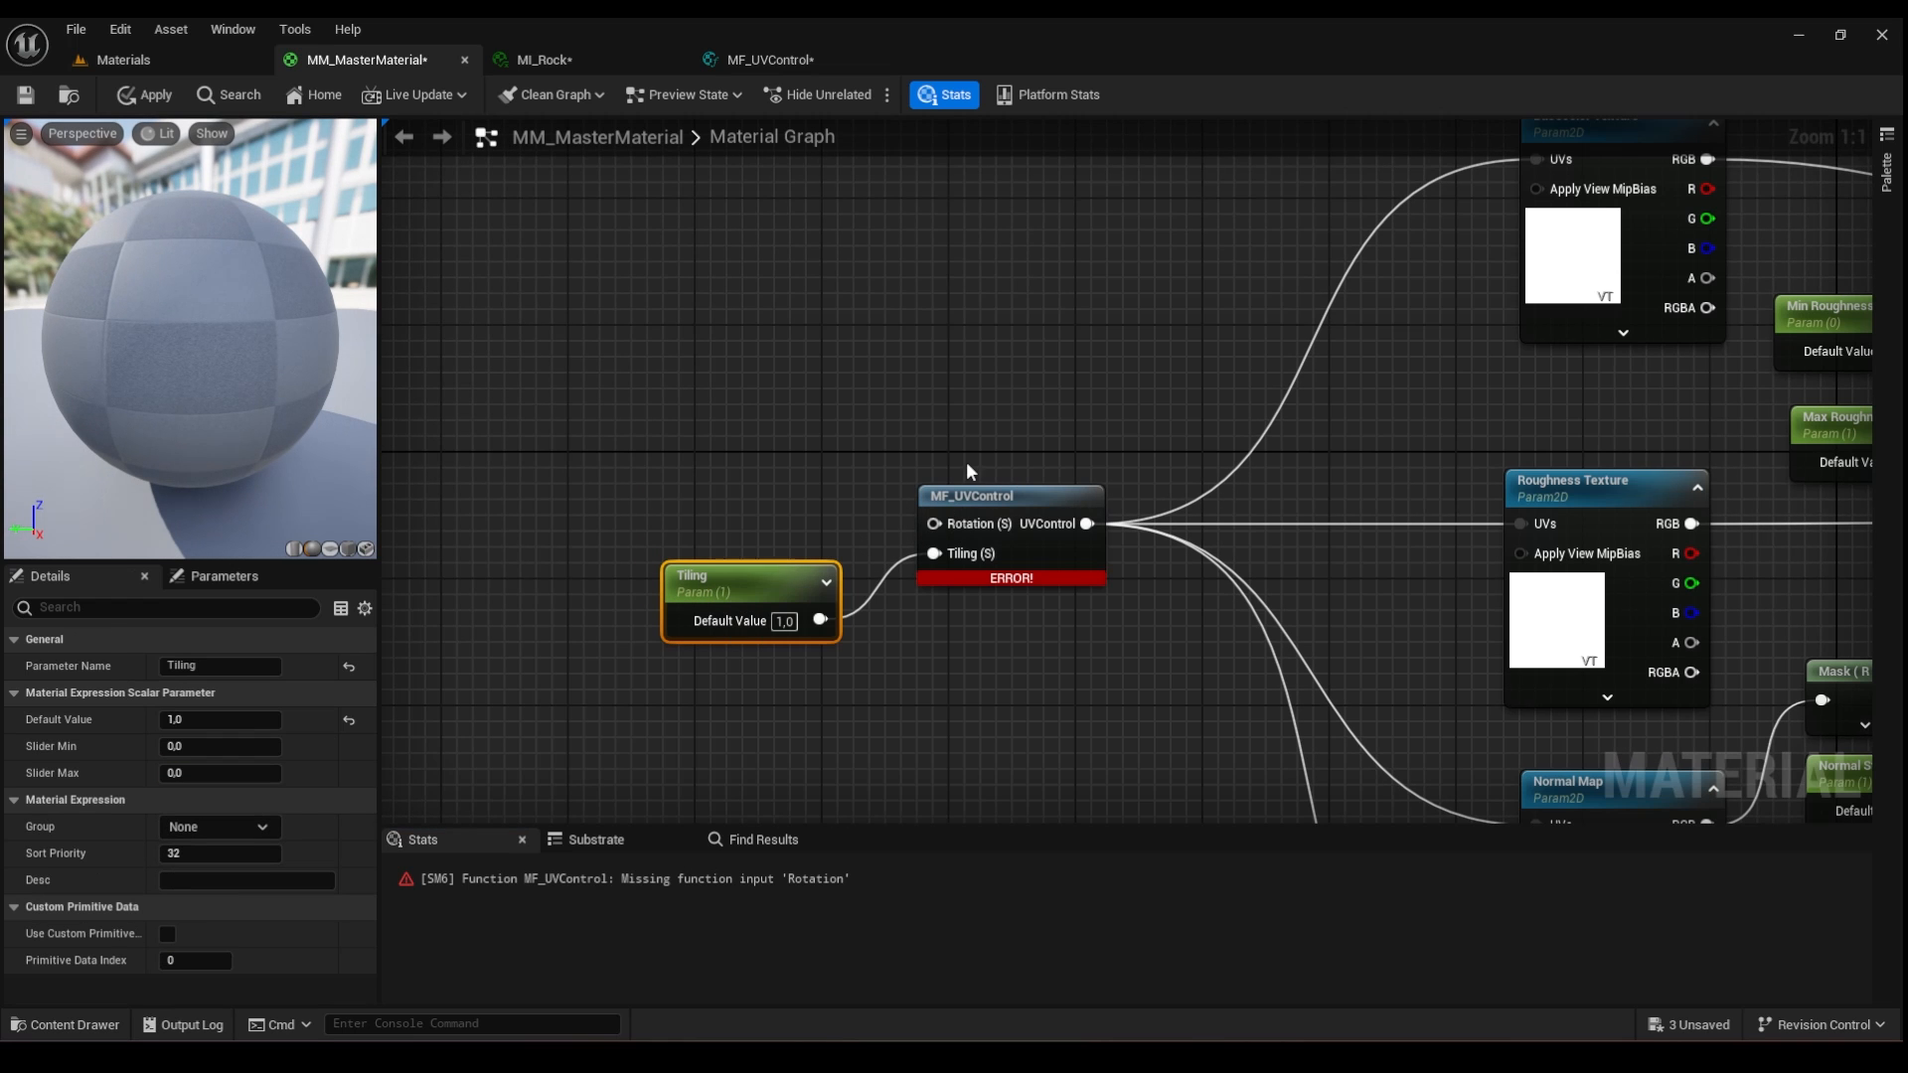
right_click_drag(1004, 417, 897, 411)
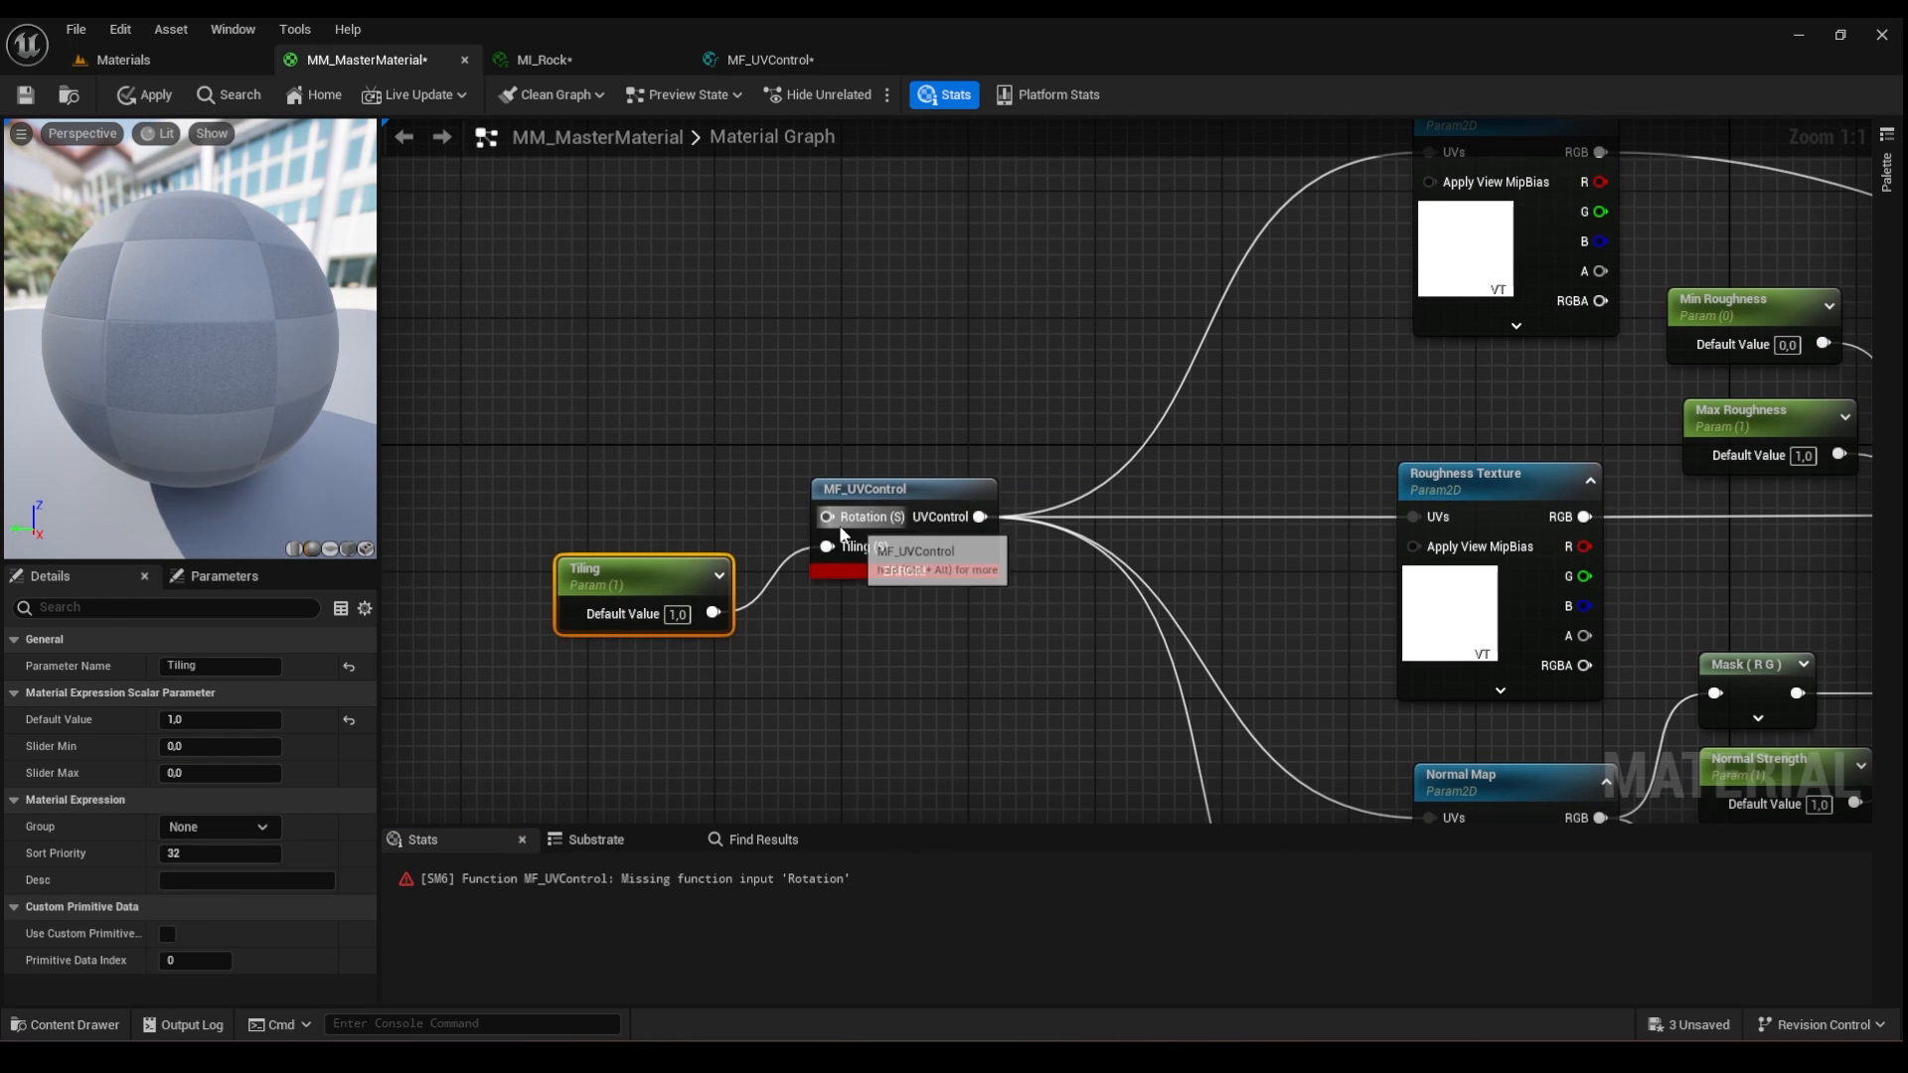
- Duplicate the Tiling parameter, connect the copy to MF_UVControl's Rotation input and rename it Rotation
left_click(766, 520)
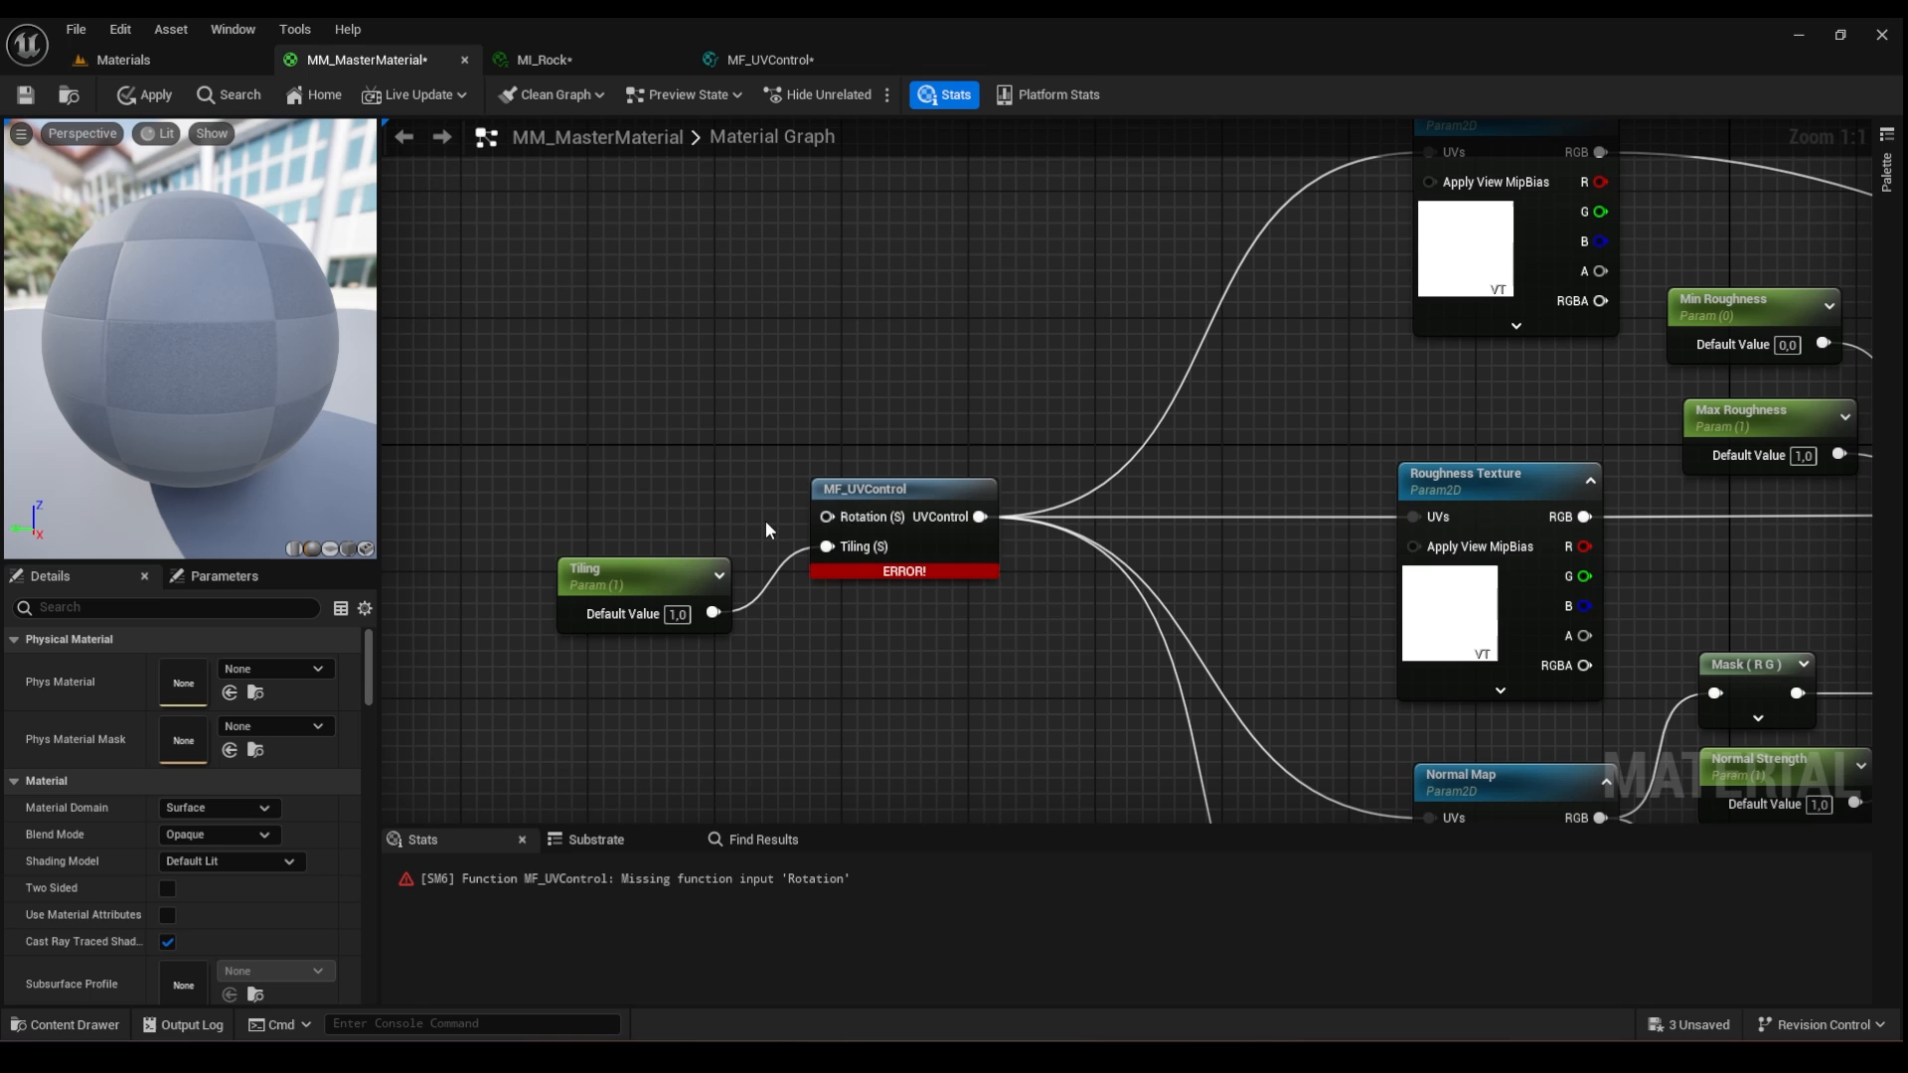
left_click(644, 568)
key("ctrl+d")
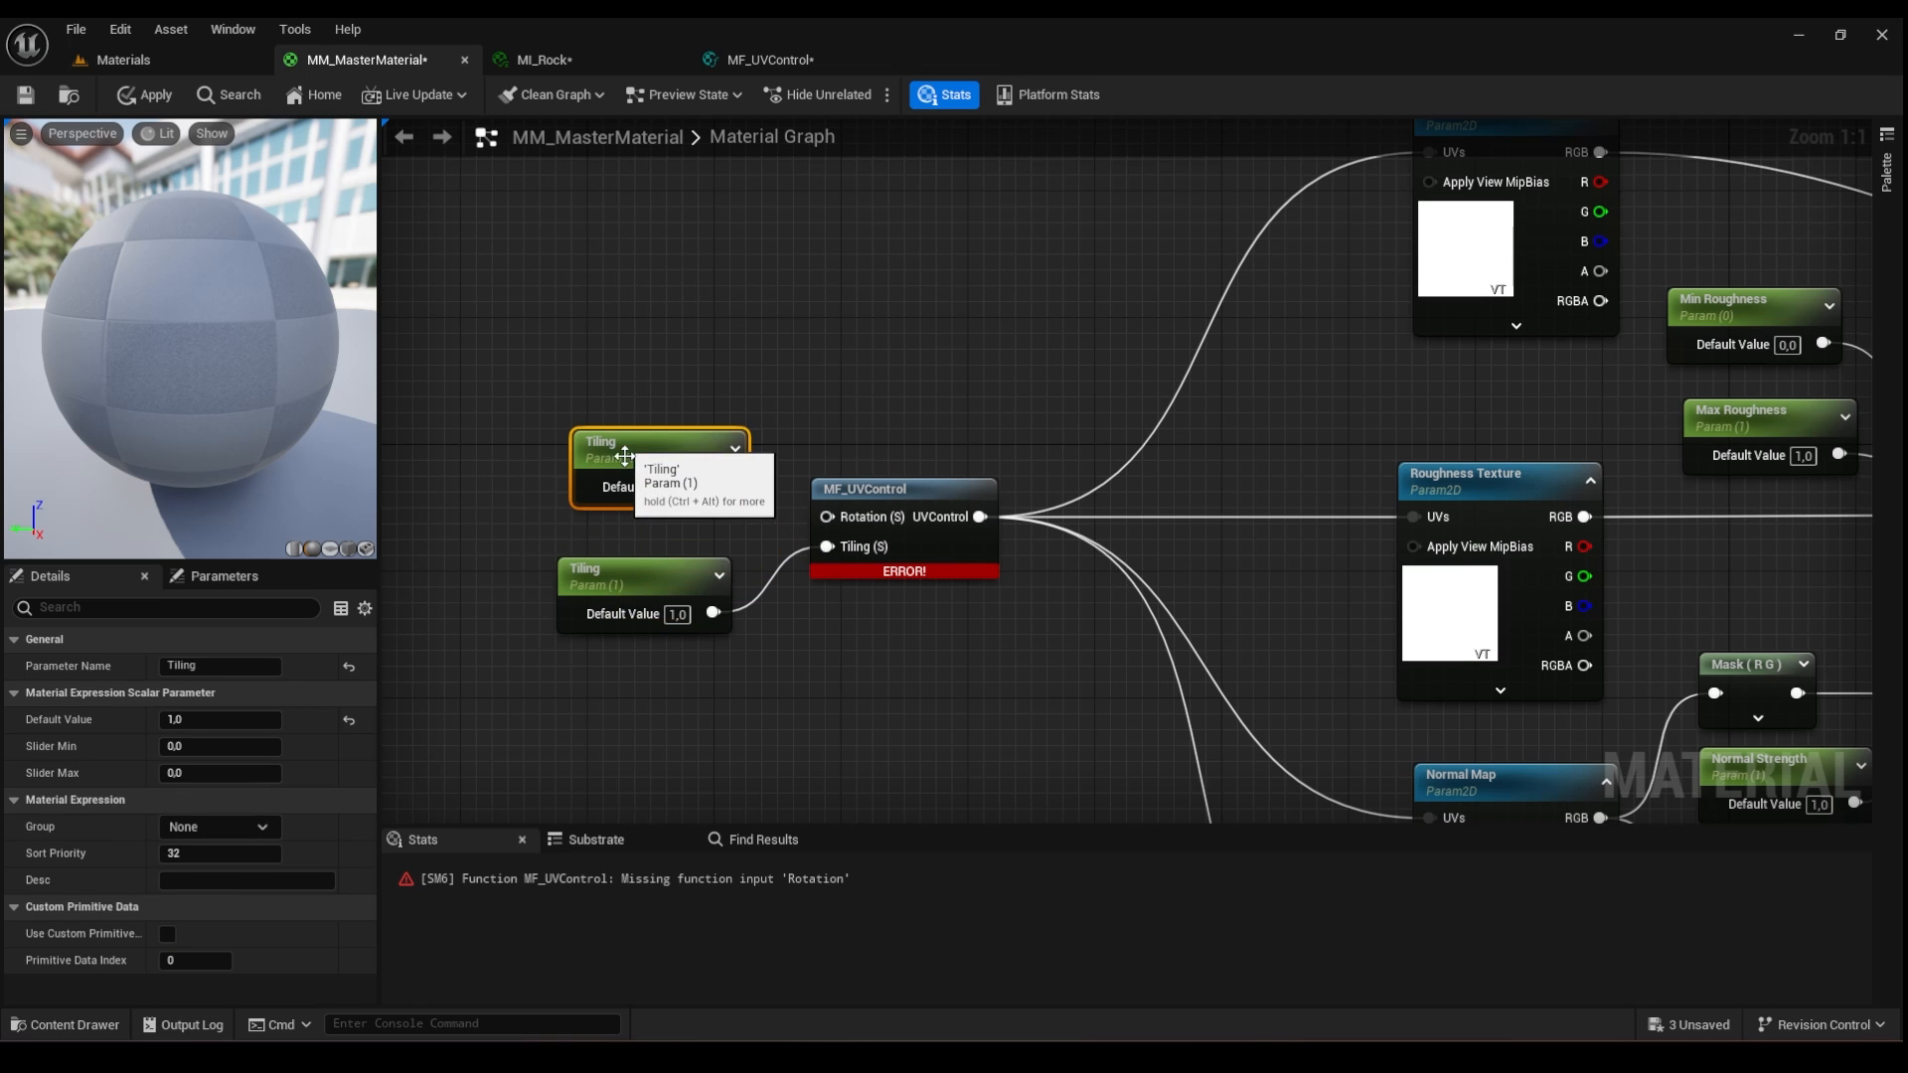
left_click_drag(728, 488, 826, 517)
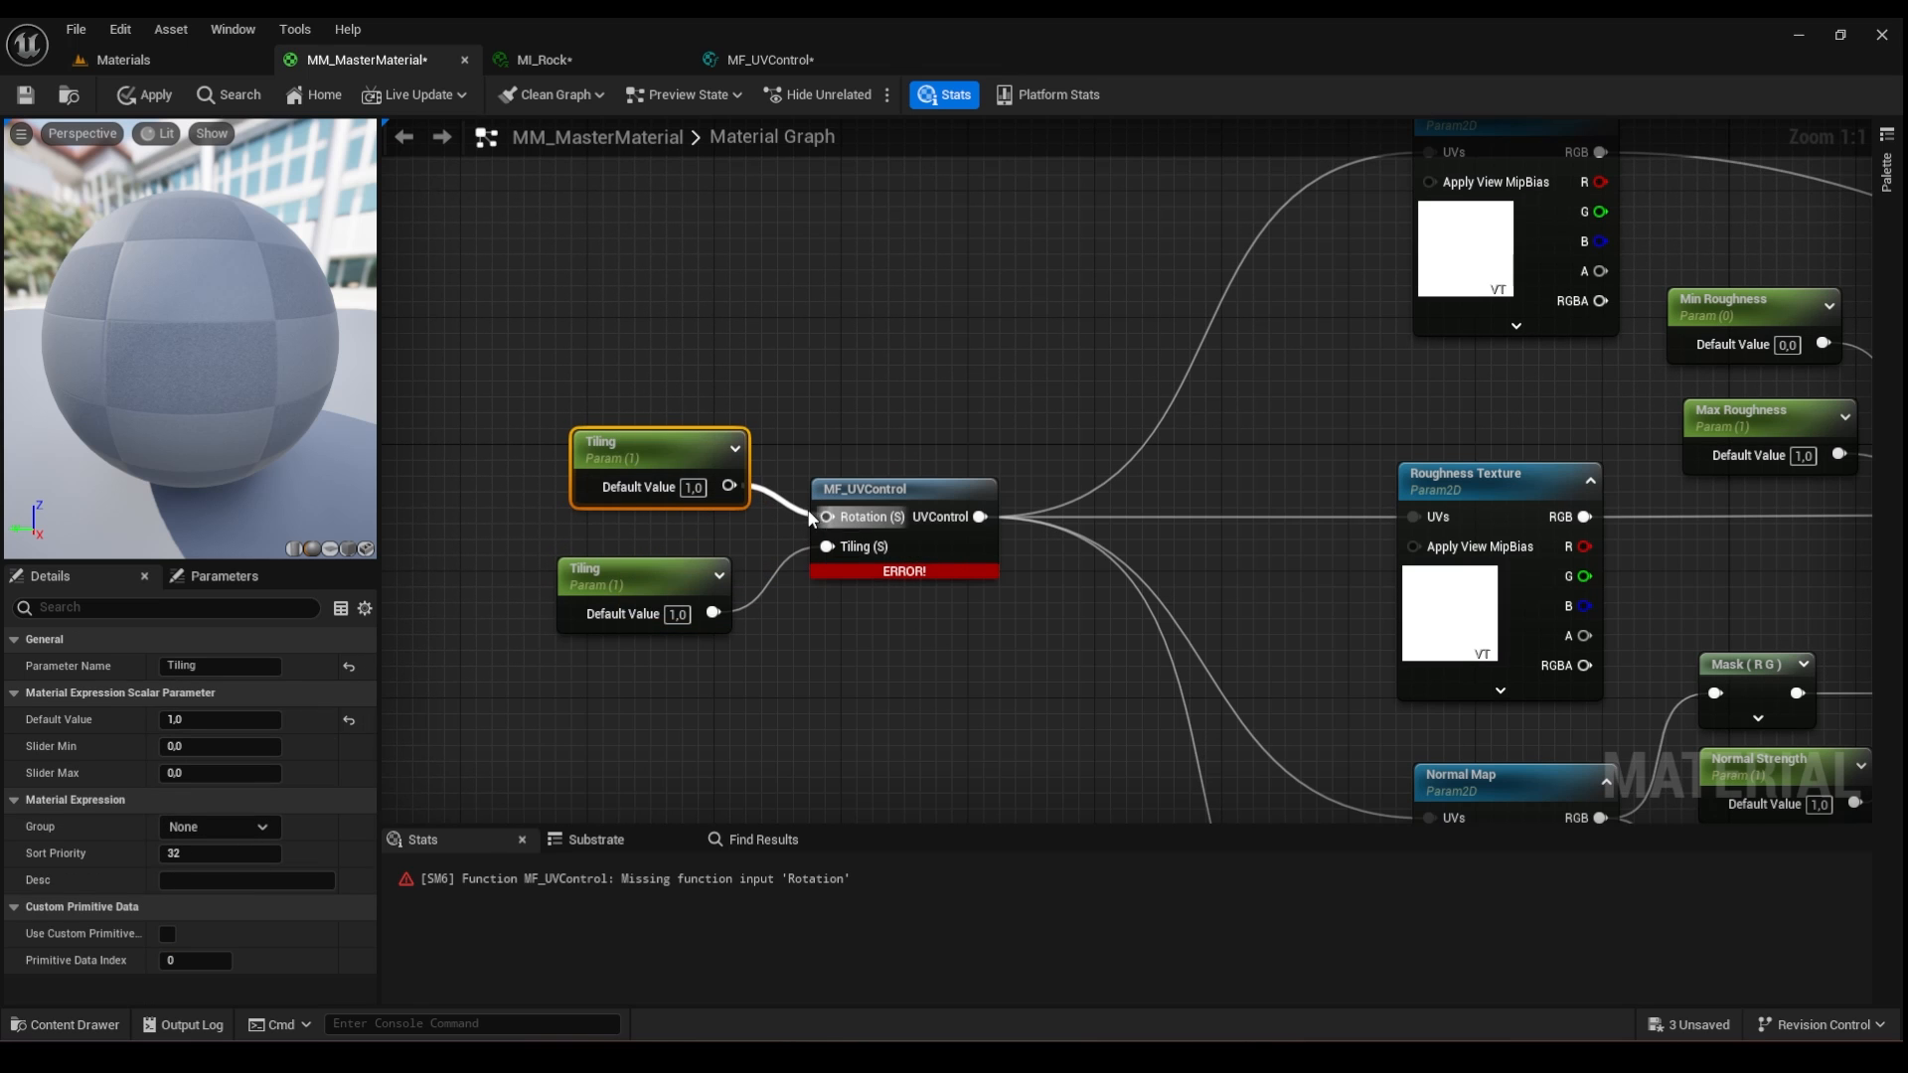
double_click(643, 449)
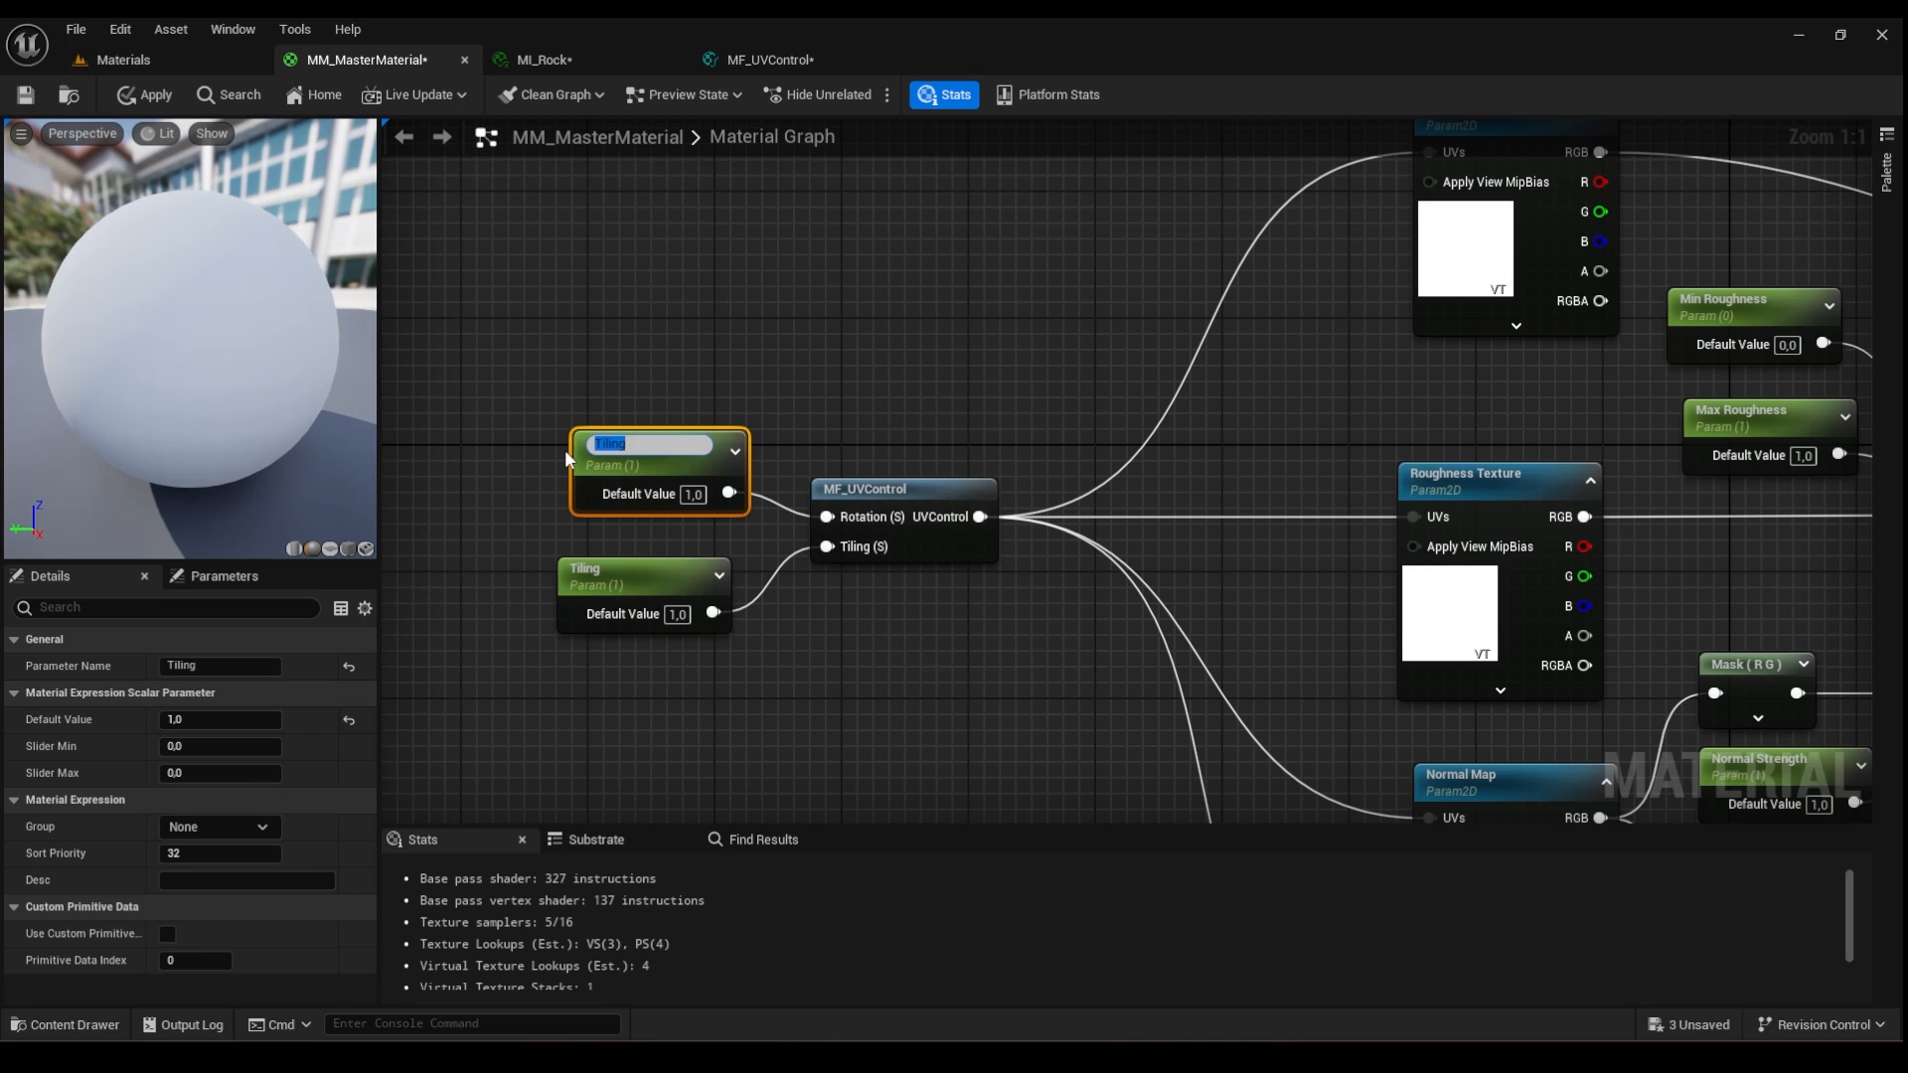
type("Rotation")
- Return to the Materials level, open the MI_Wood instance and place its window beside the wooden box
left_click(199, 62)
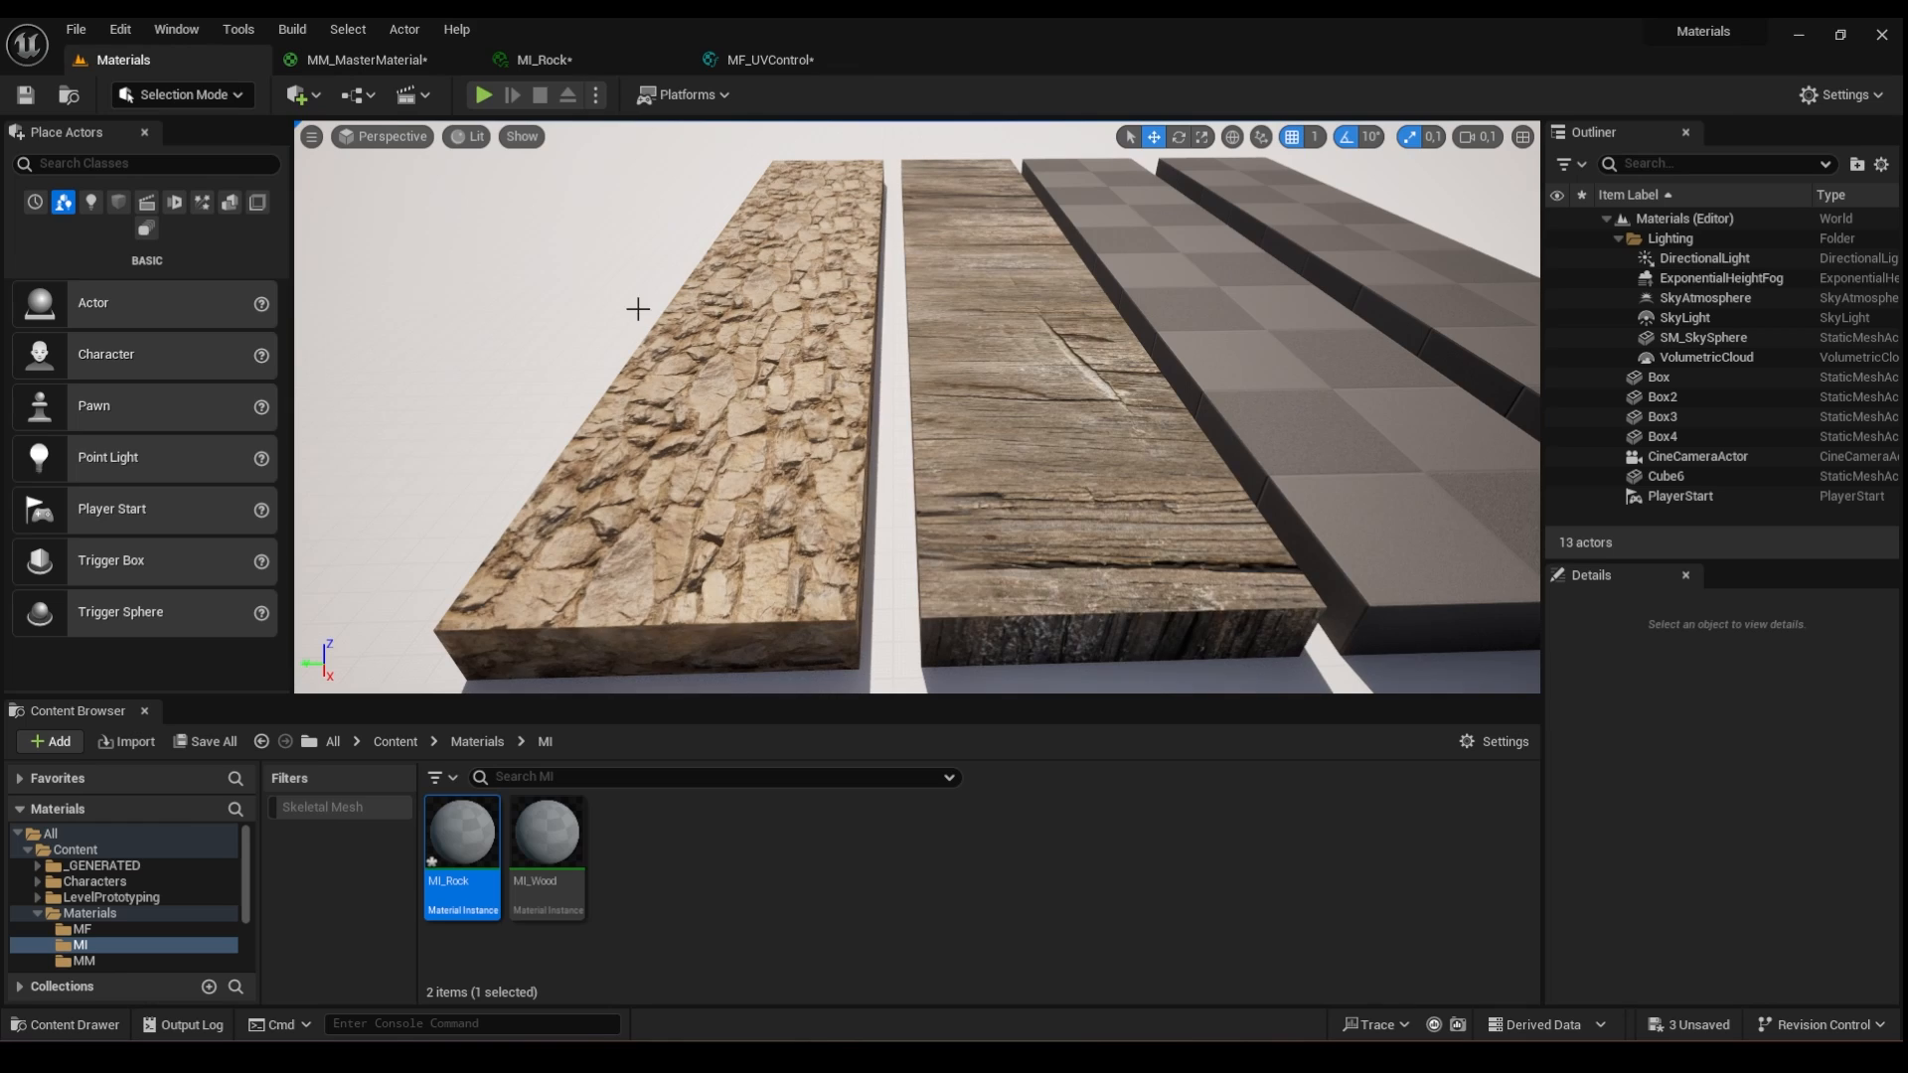
left_click(560, 59)
left_click(189, 61)
double_click(547, 839)
left_click_drag(296, 230, 205, 188)
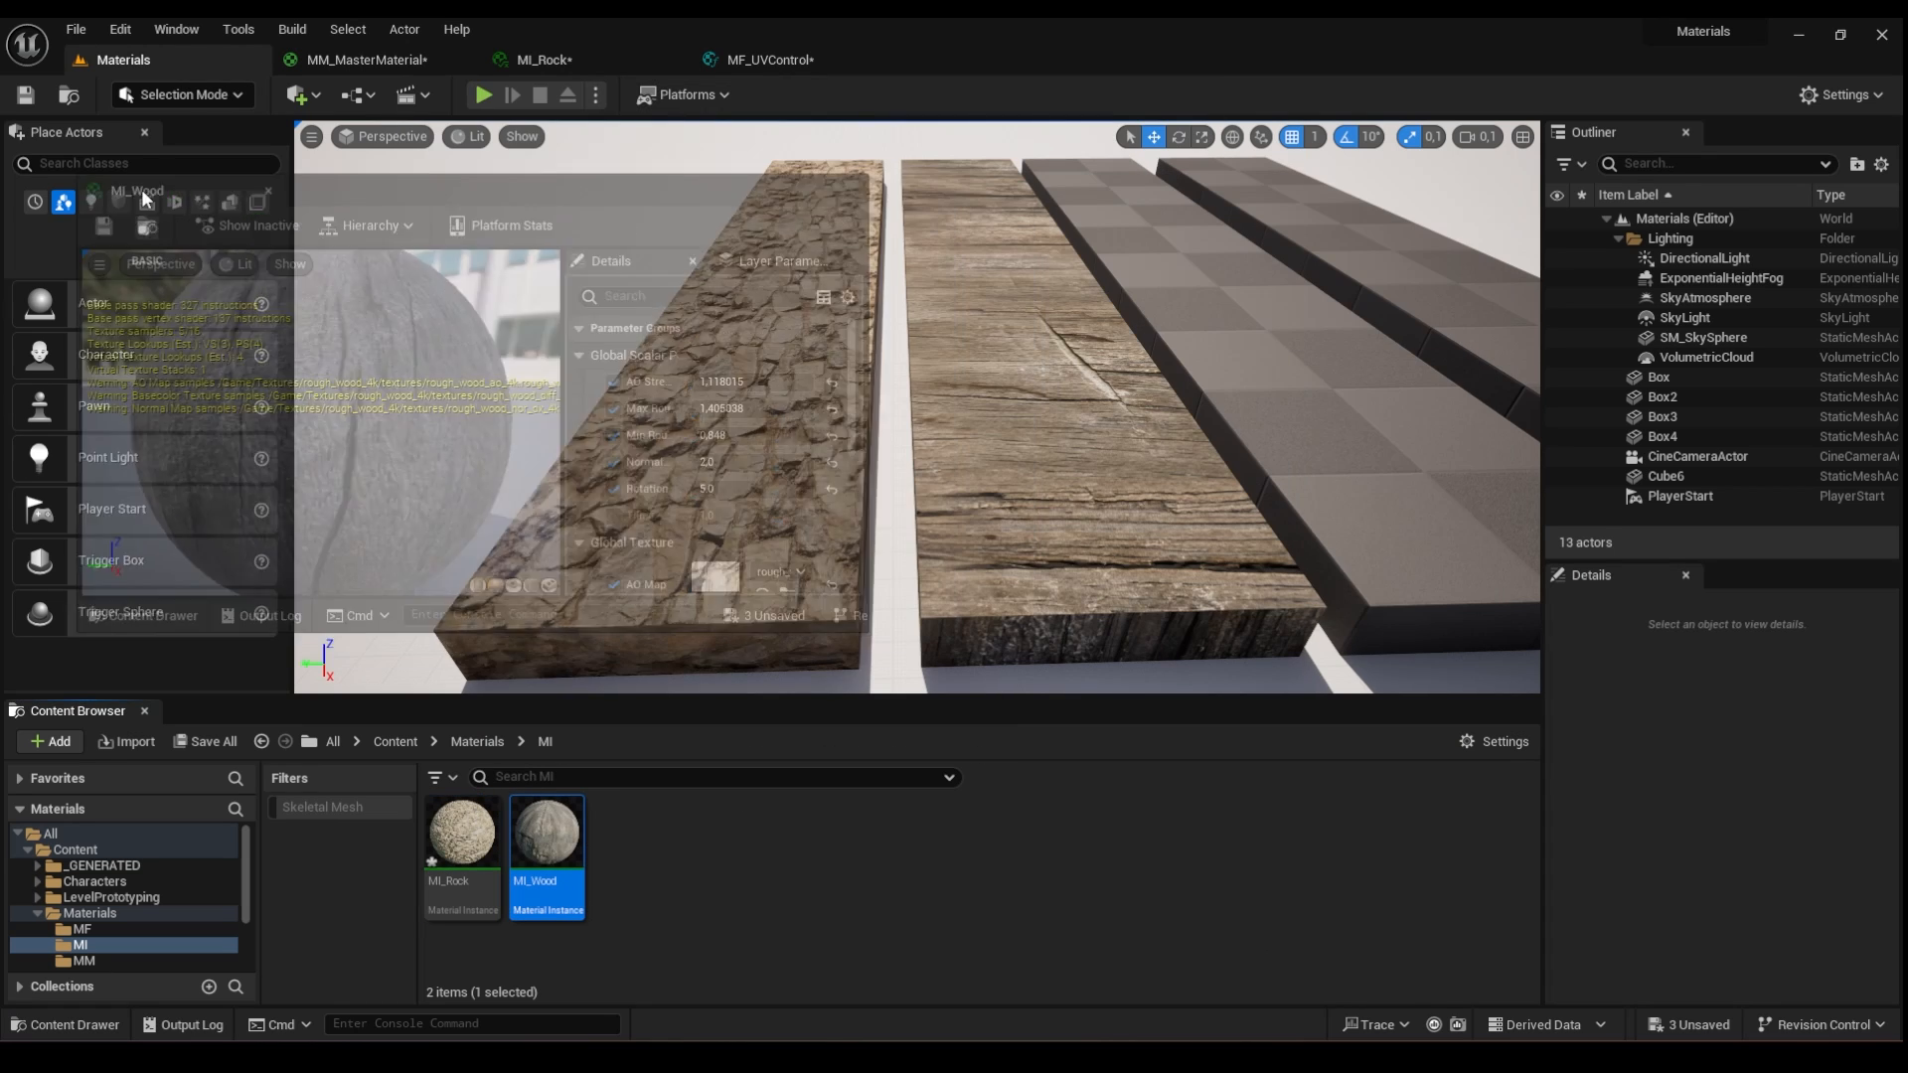
- Enable the Rotation parameter in MI_Wood and set it to 0,25
left_click(704, 514)
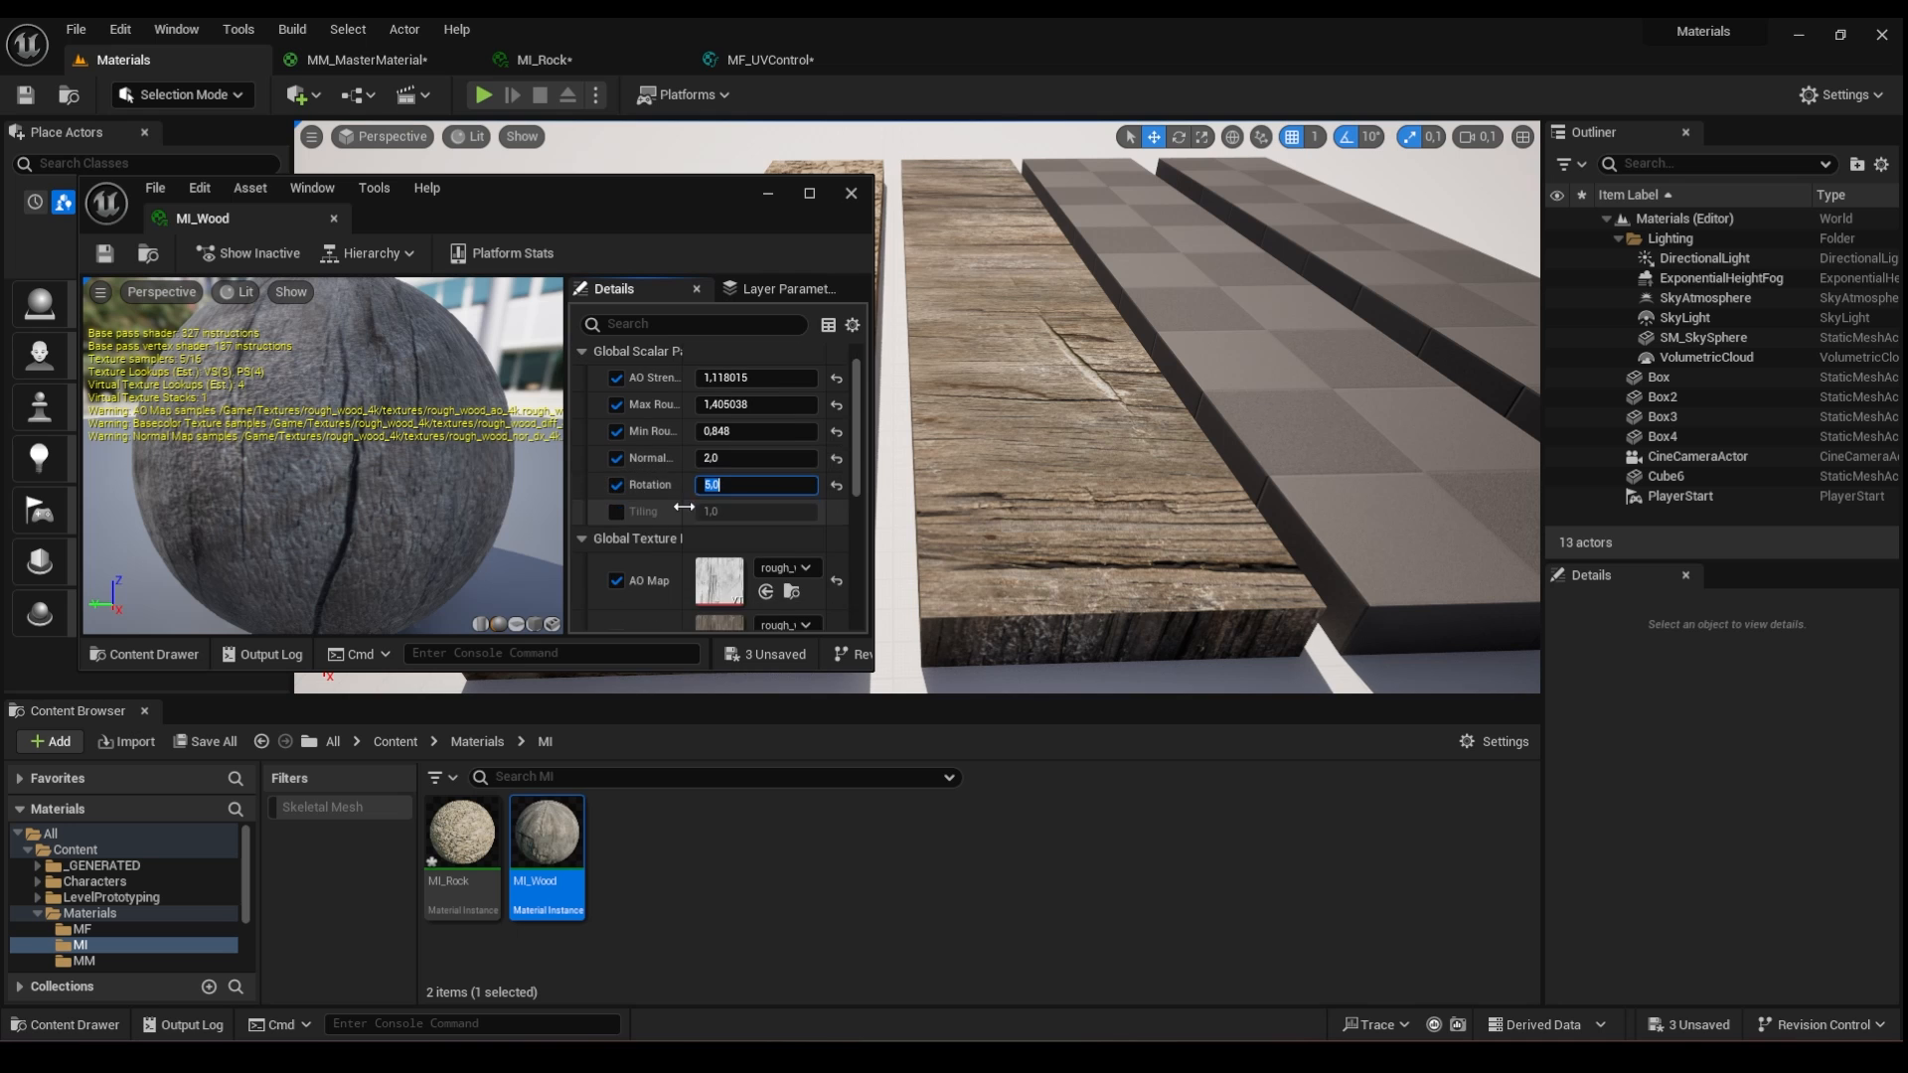
left_click(616, 517)
left_click(616, 516)
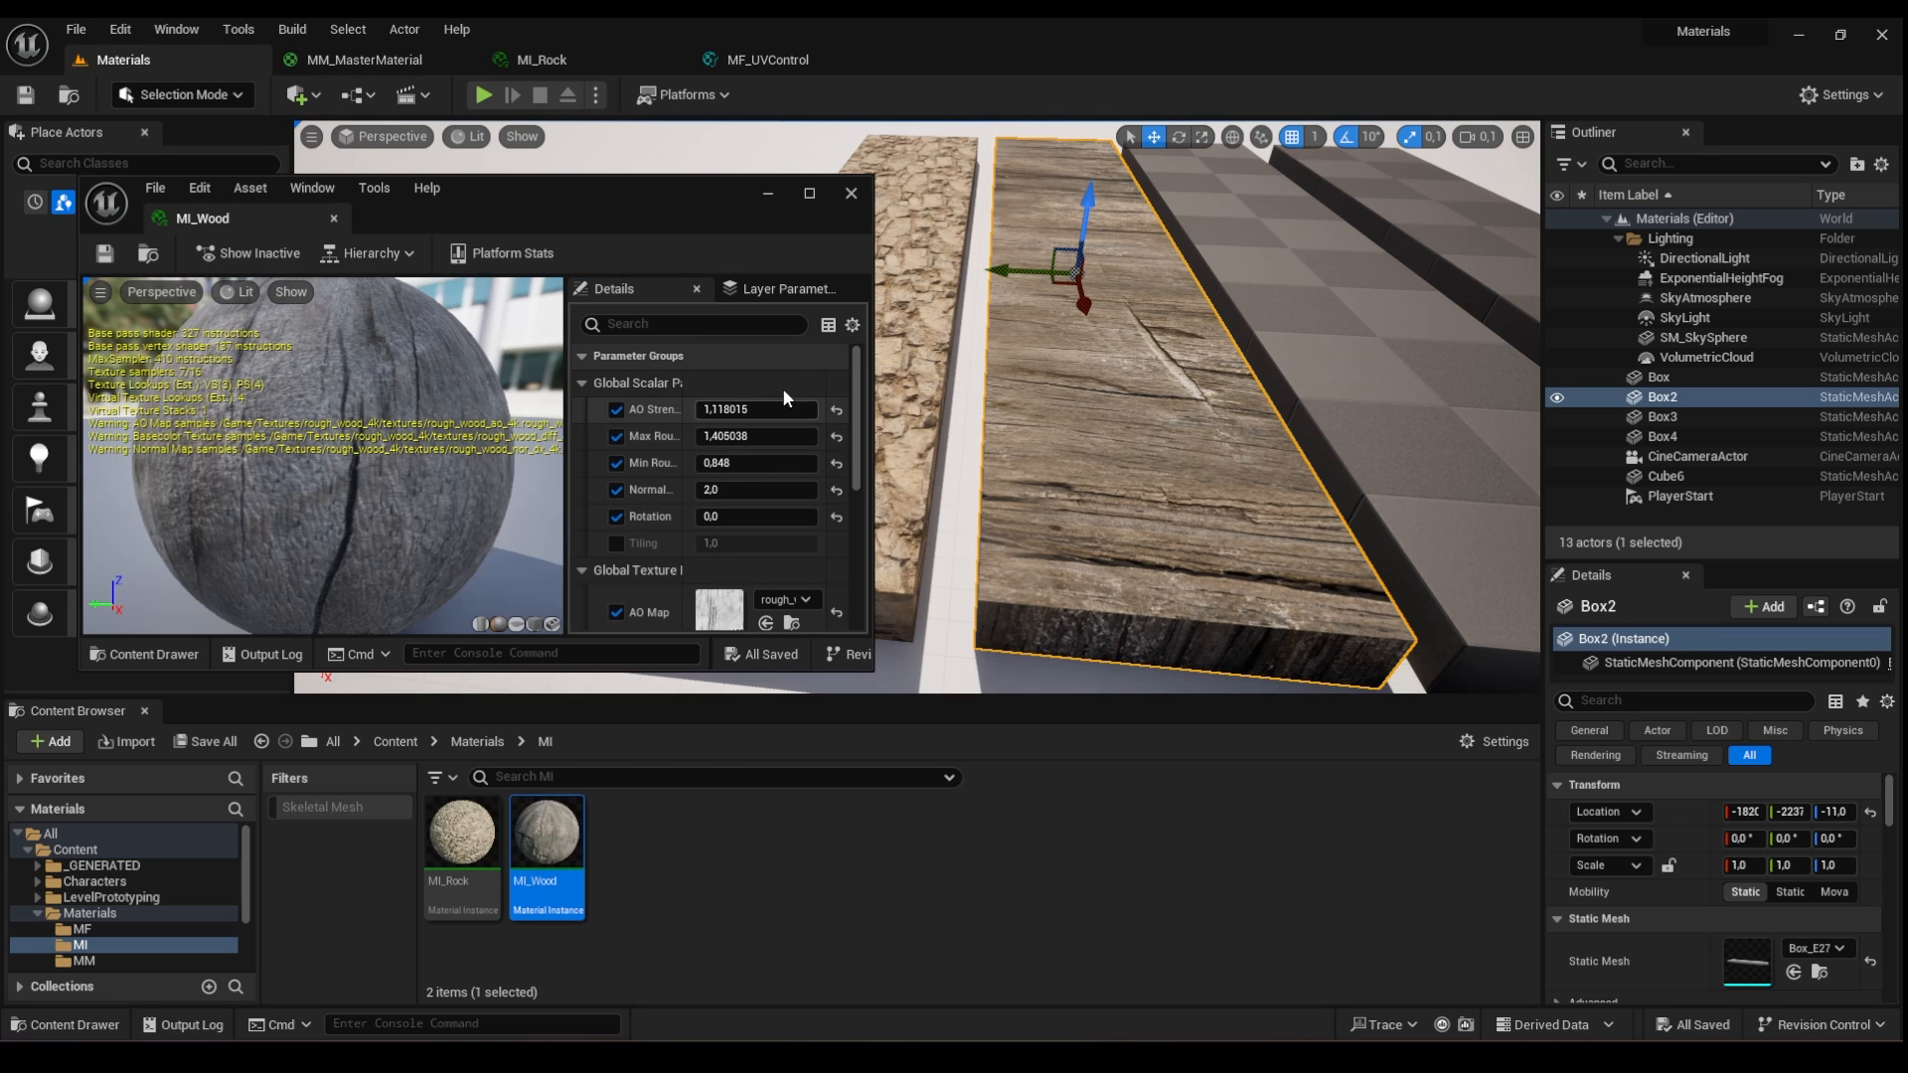
left_click(755, 517)
type("0,176")
left_click_drag(755, 516, 761, 517)
left_click(709, 519)
type("0,25")
key("Return")
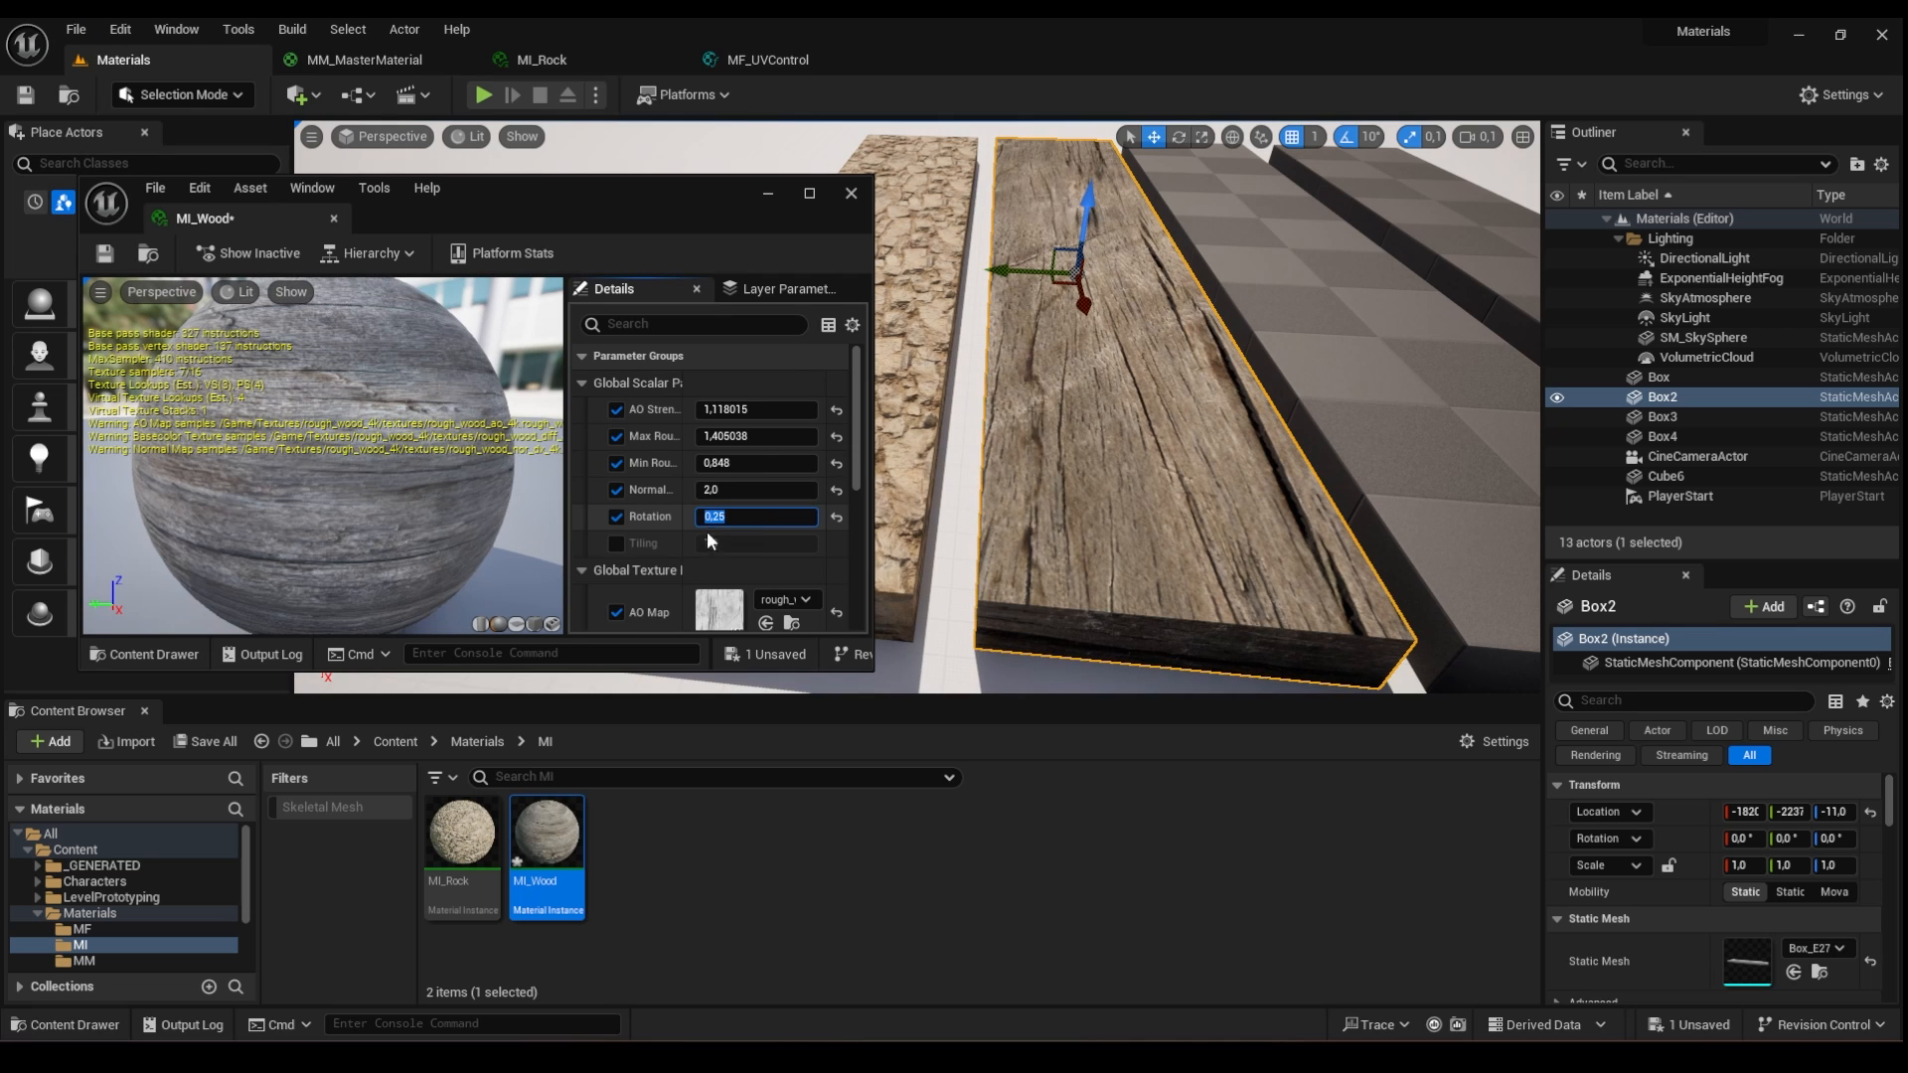
- Enable the Tiling parameter in MI_Wood and set it to 5
left_click(616, 544)
left_click(737, 544)
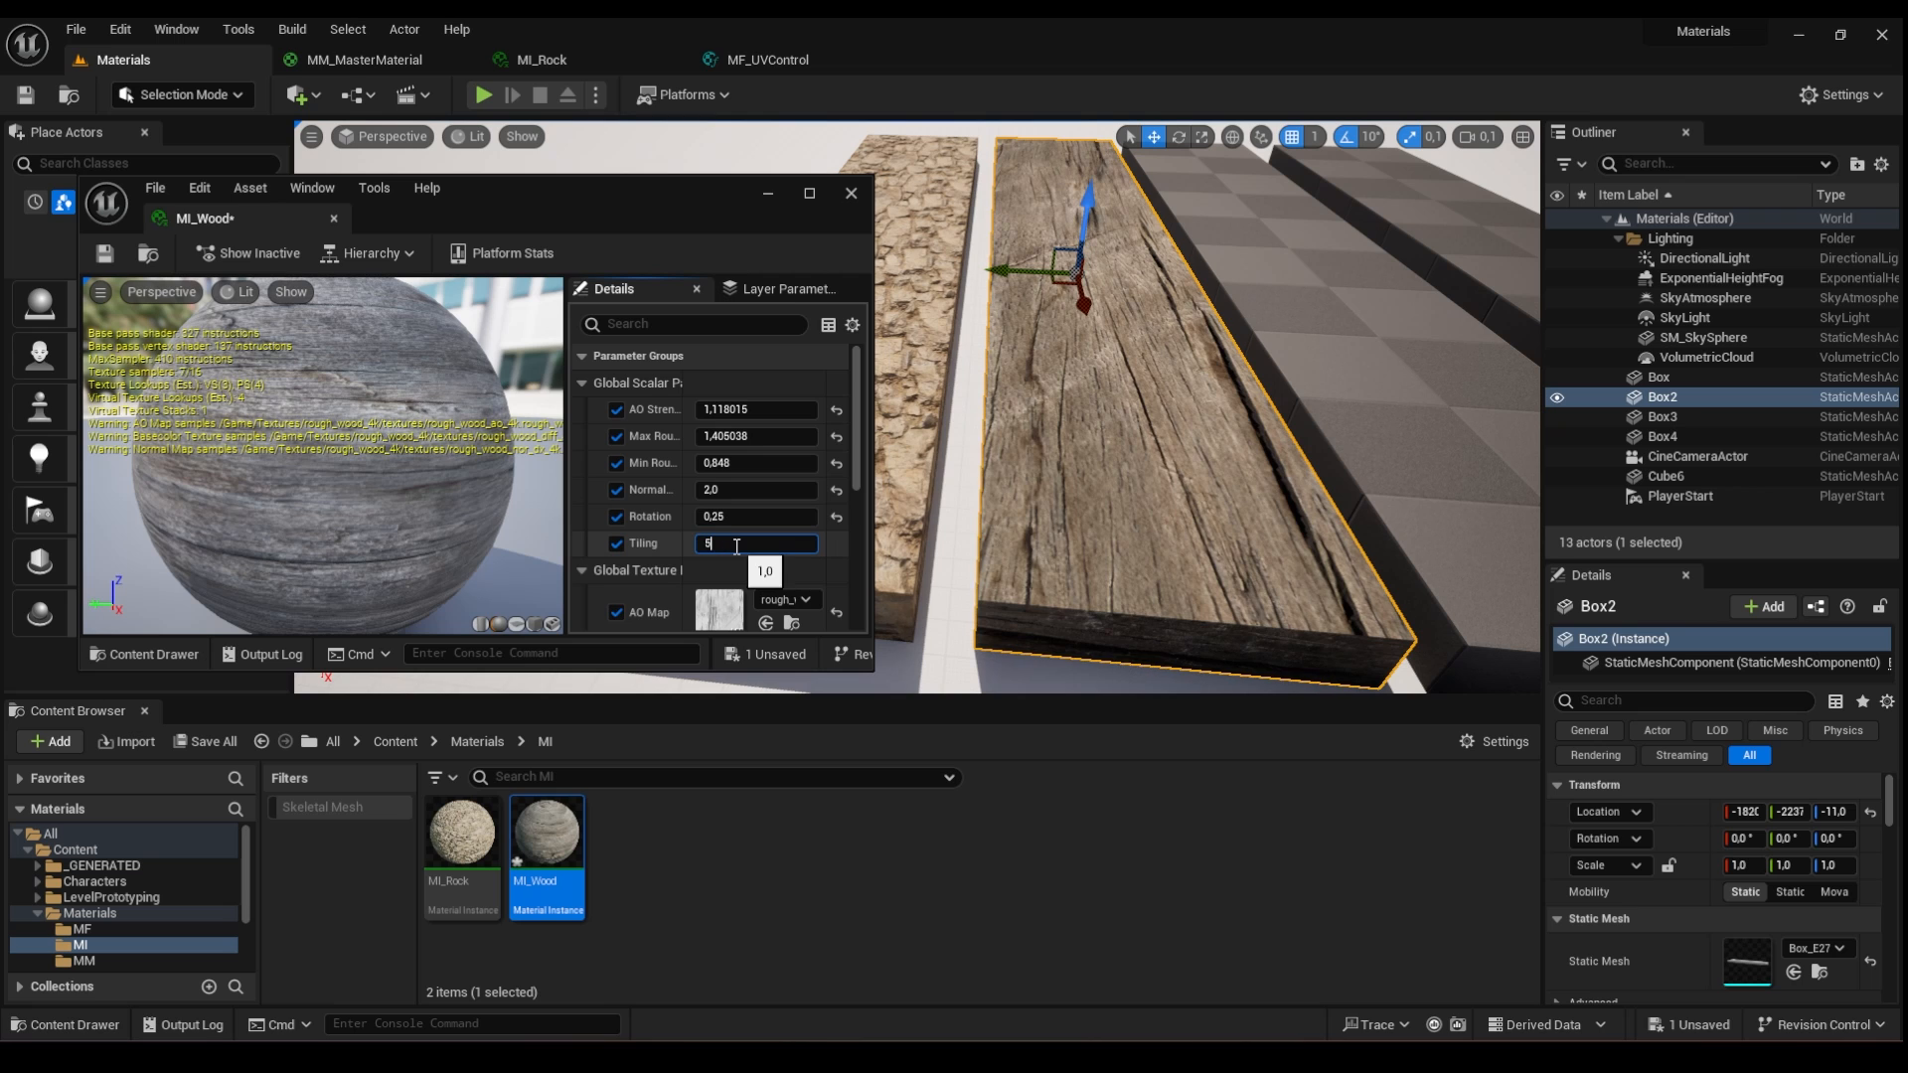
key("Return")
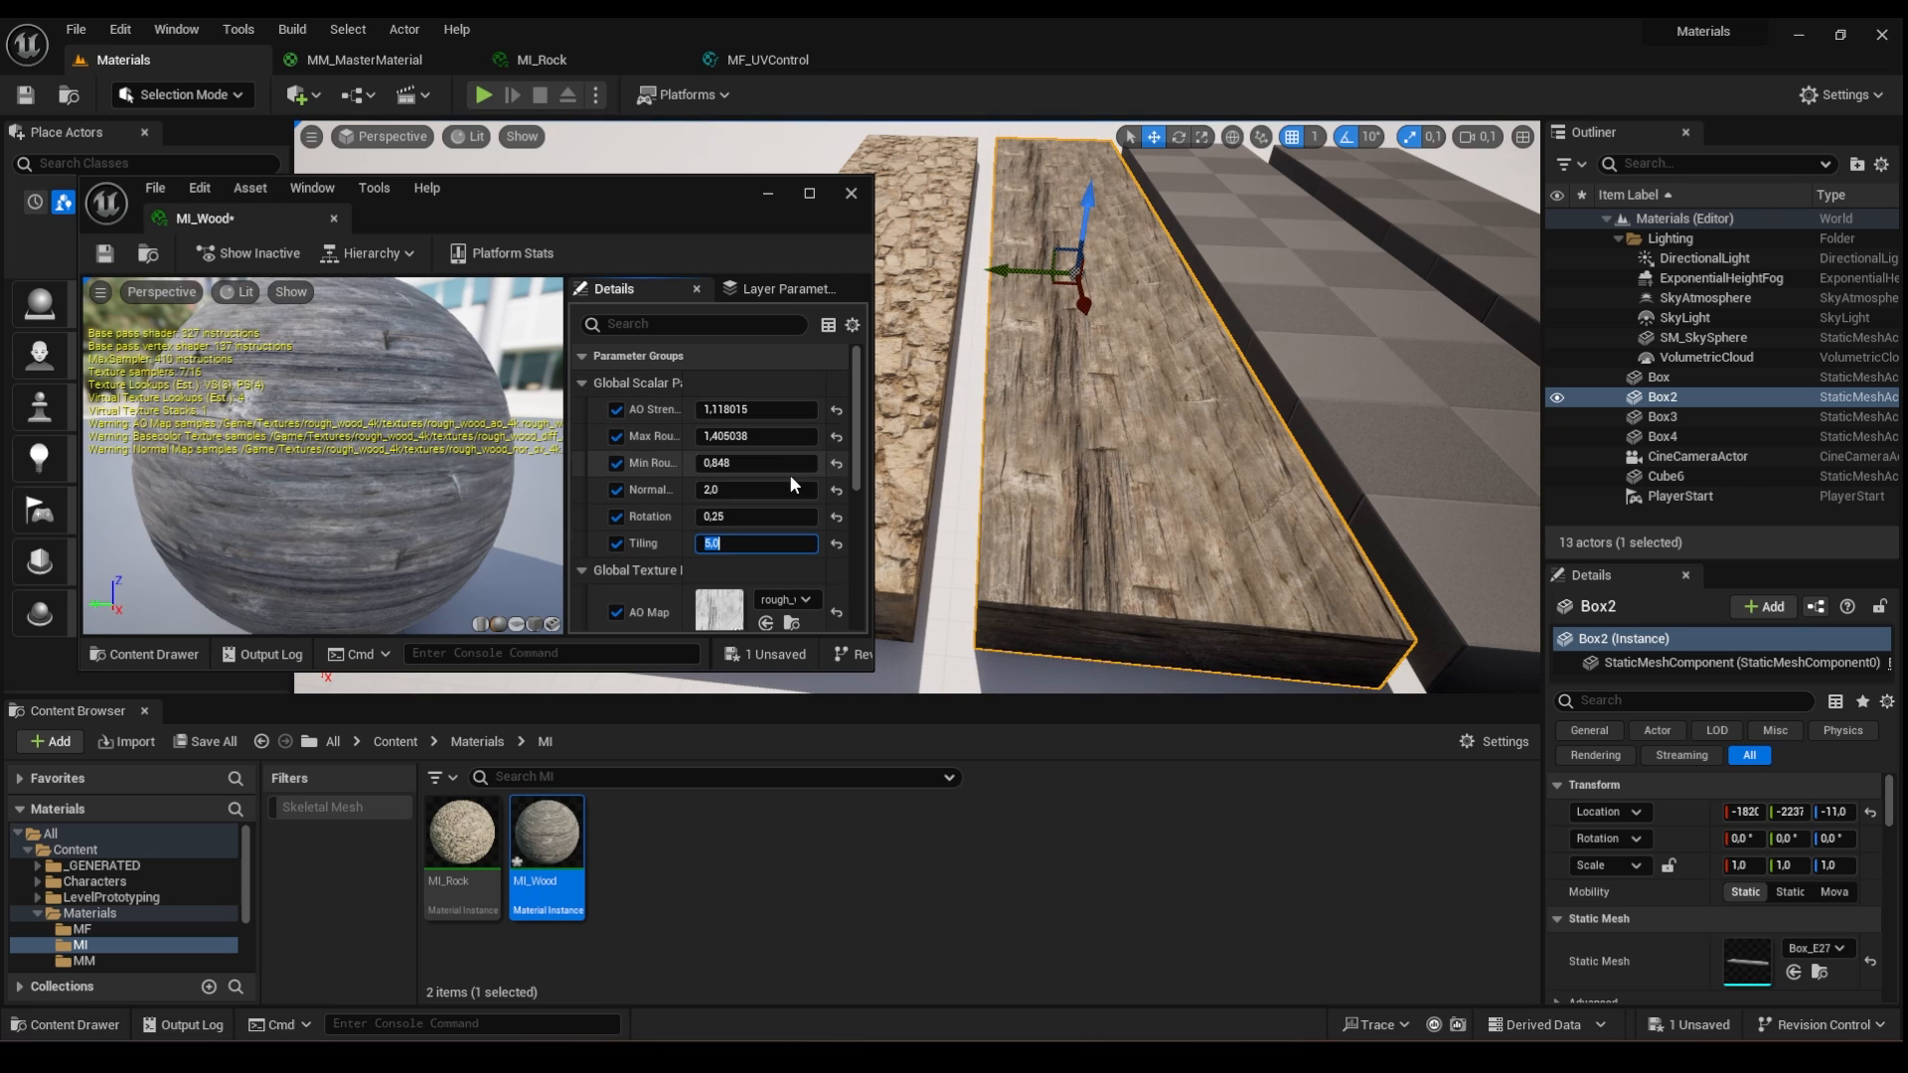
- Dock the MI_Wood editor into the main window and bring up the MF_UVControl graph
left_click(755, 62)
left_click_drag(345, 216, 616, 64)
left_click(917, 65)
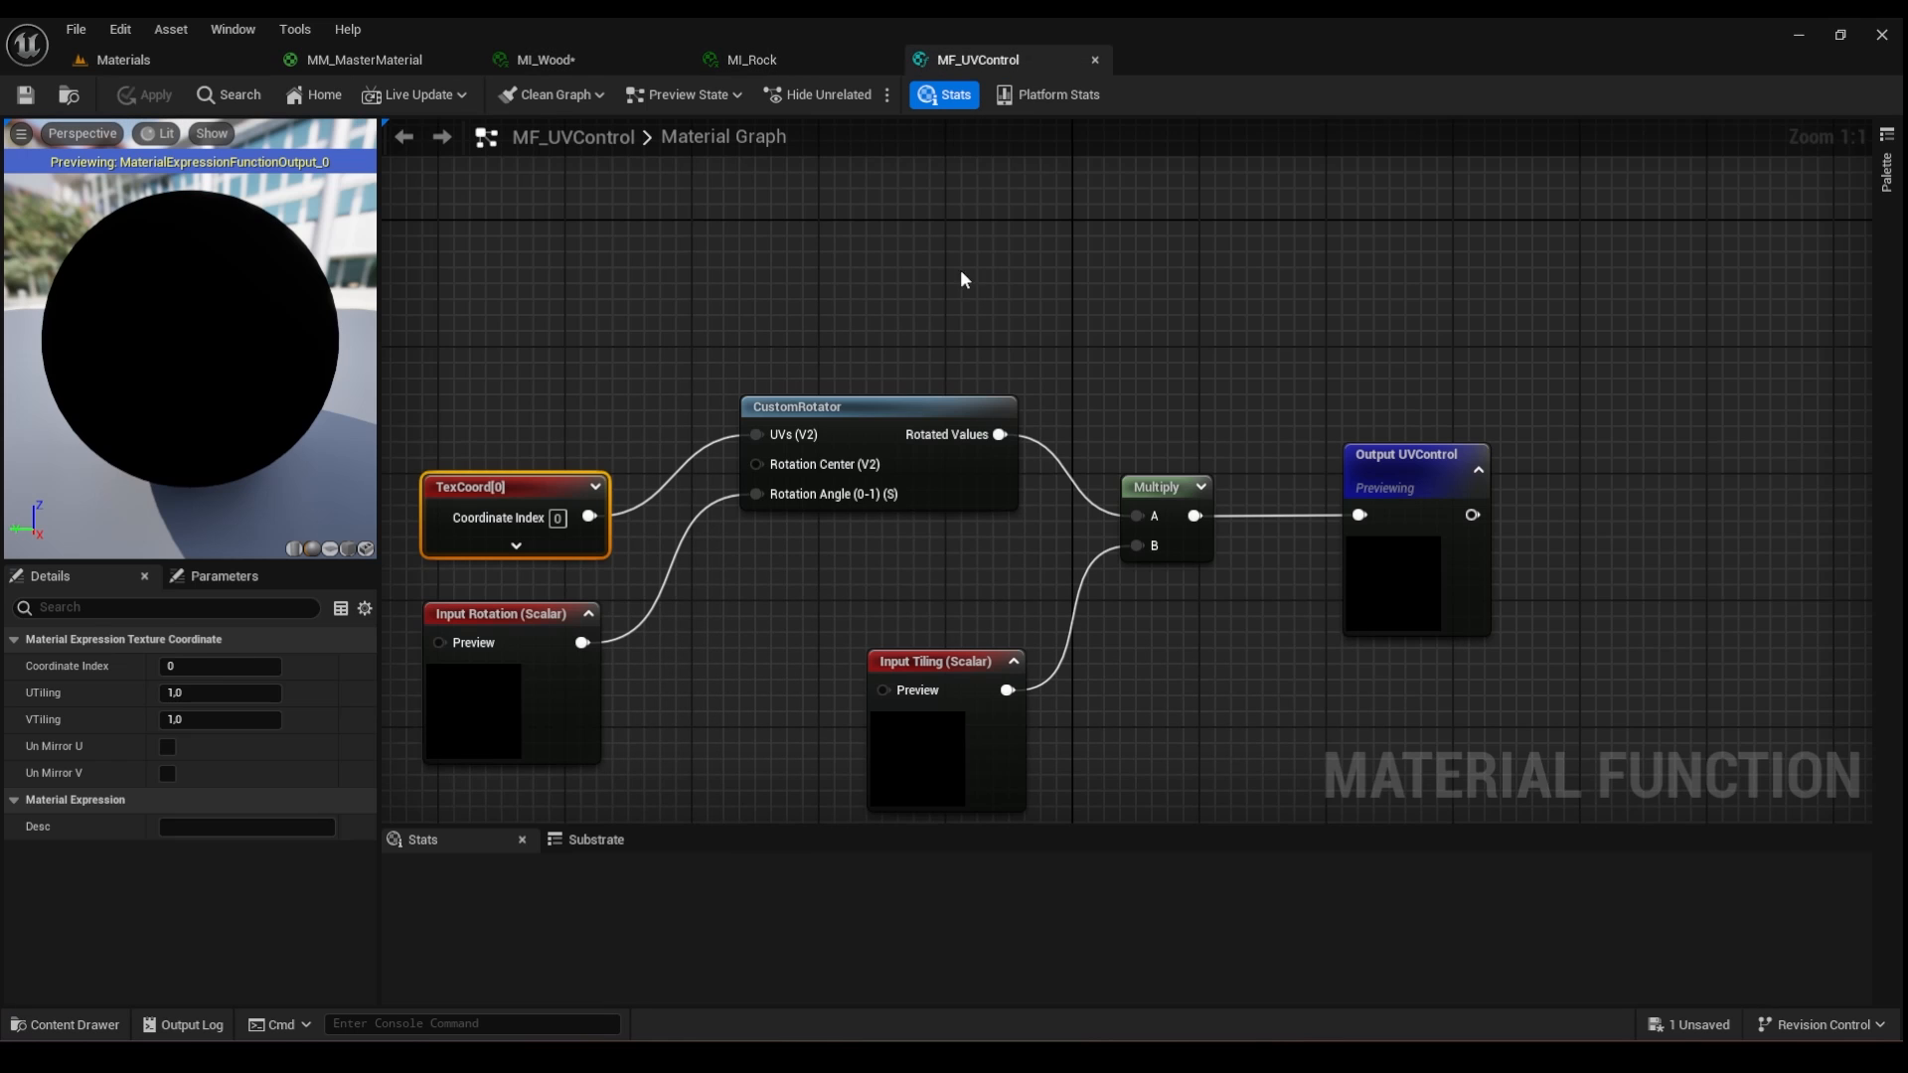
- Move the Input Tiling node up, closer beneath the CustomRotator node
right_click_drag(861, 545, 1039, 408)
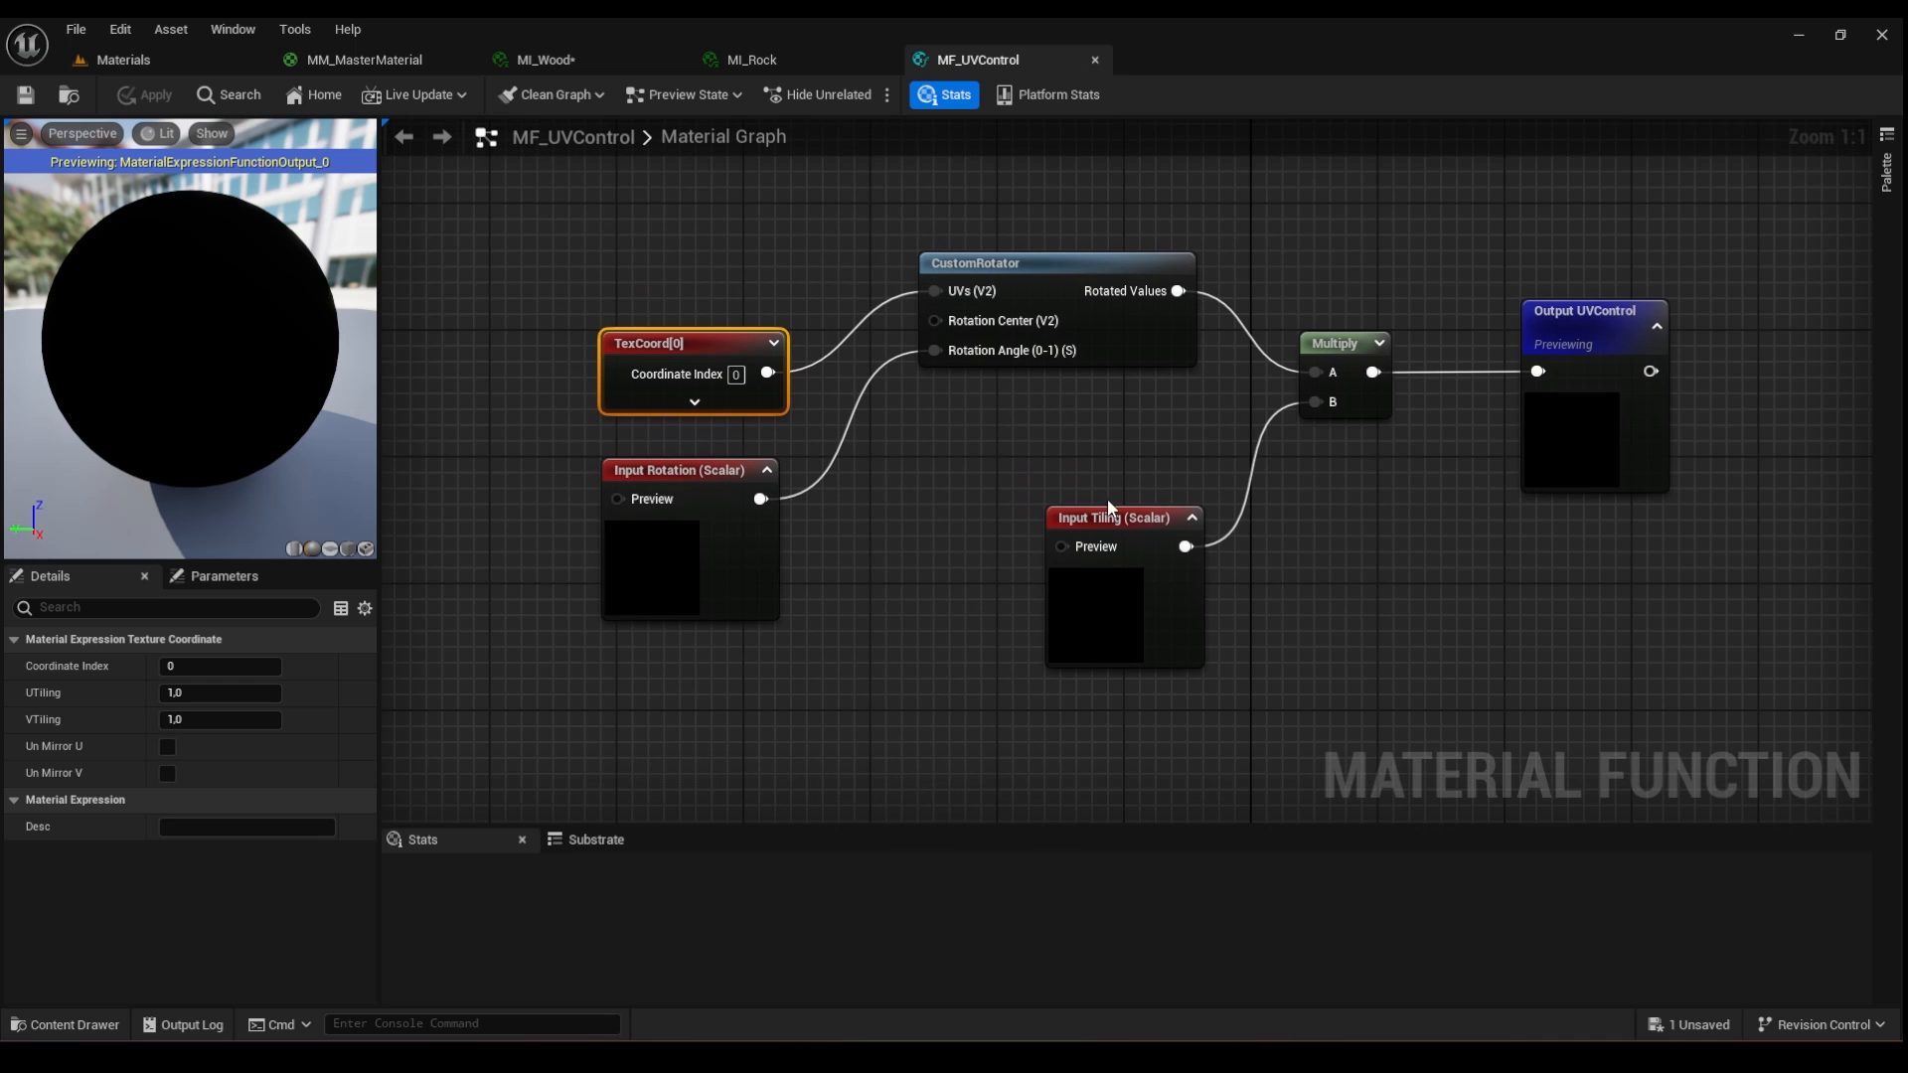
left_click_drag(1131, 515, 1133, 435)
right_click_drag(1308, 517, 1233, 550)
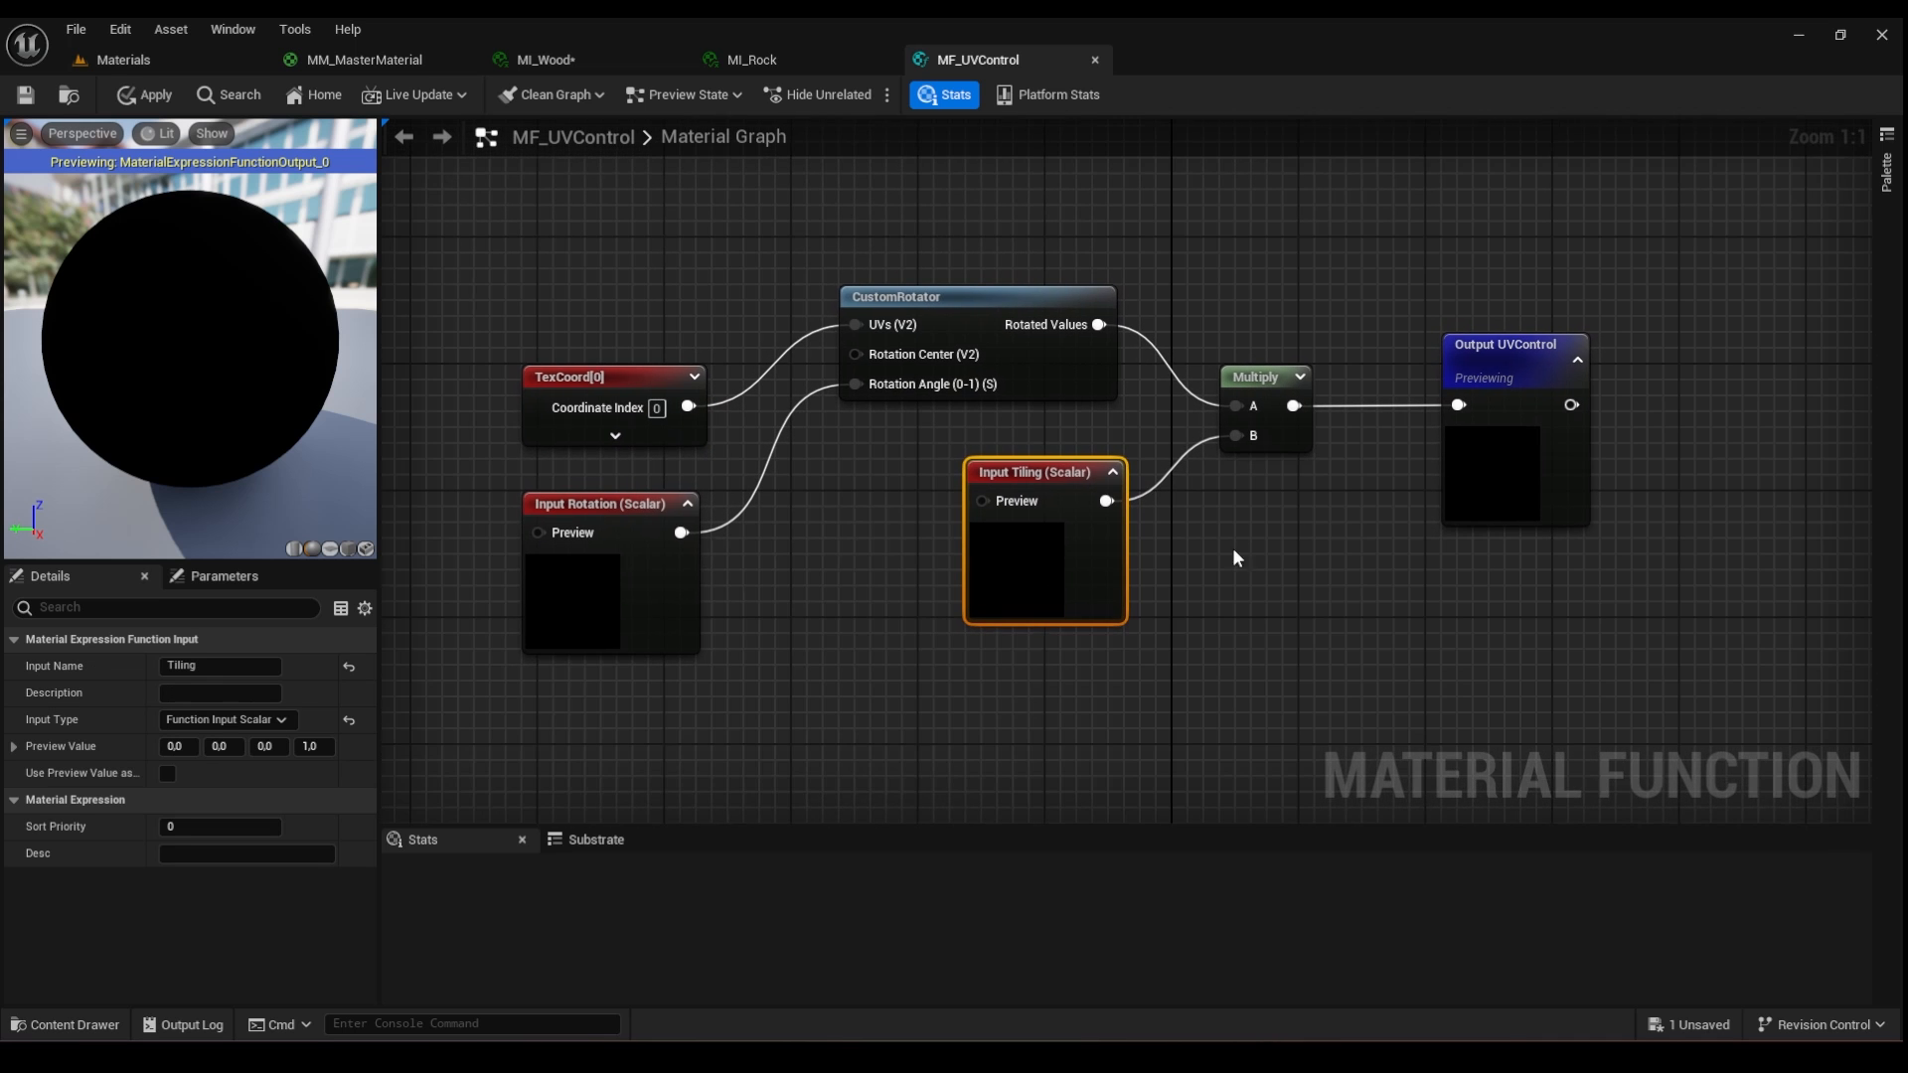
right_click_drag(1070, 575, 860, 532)
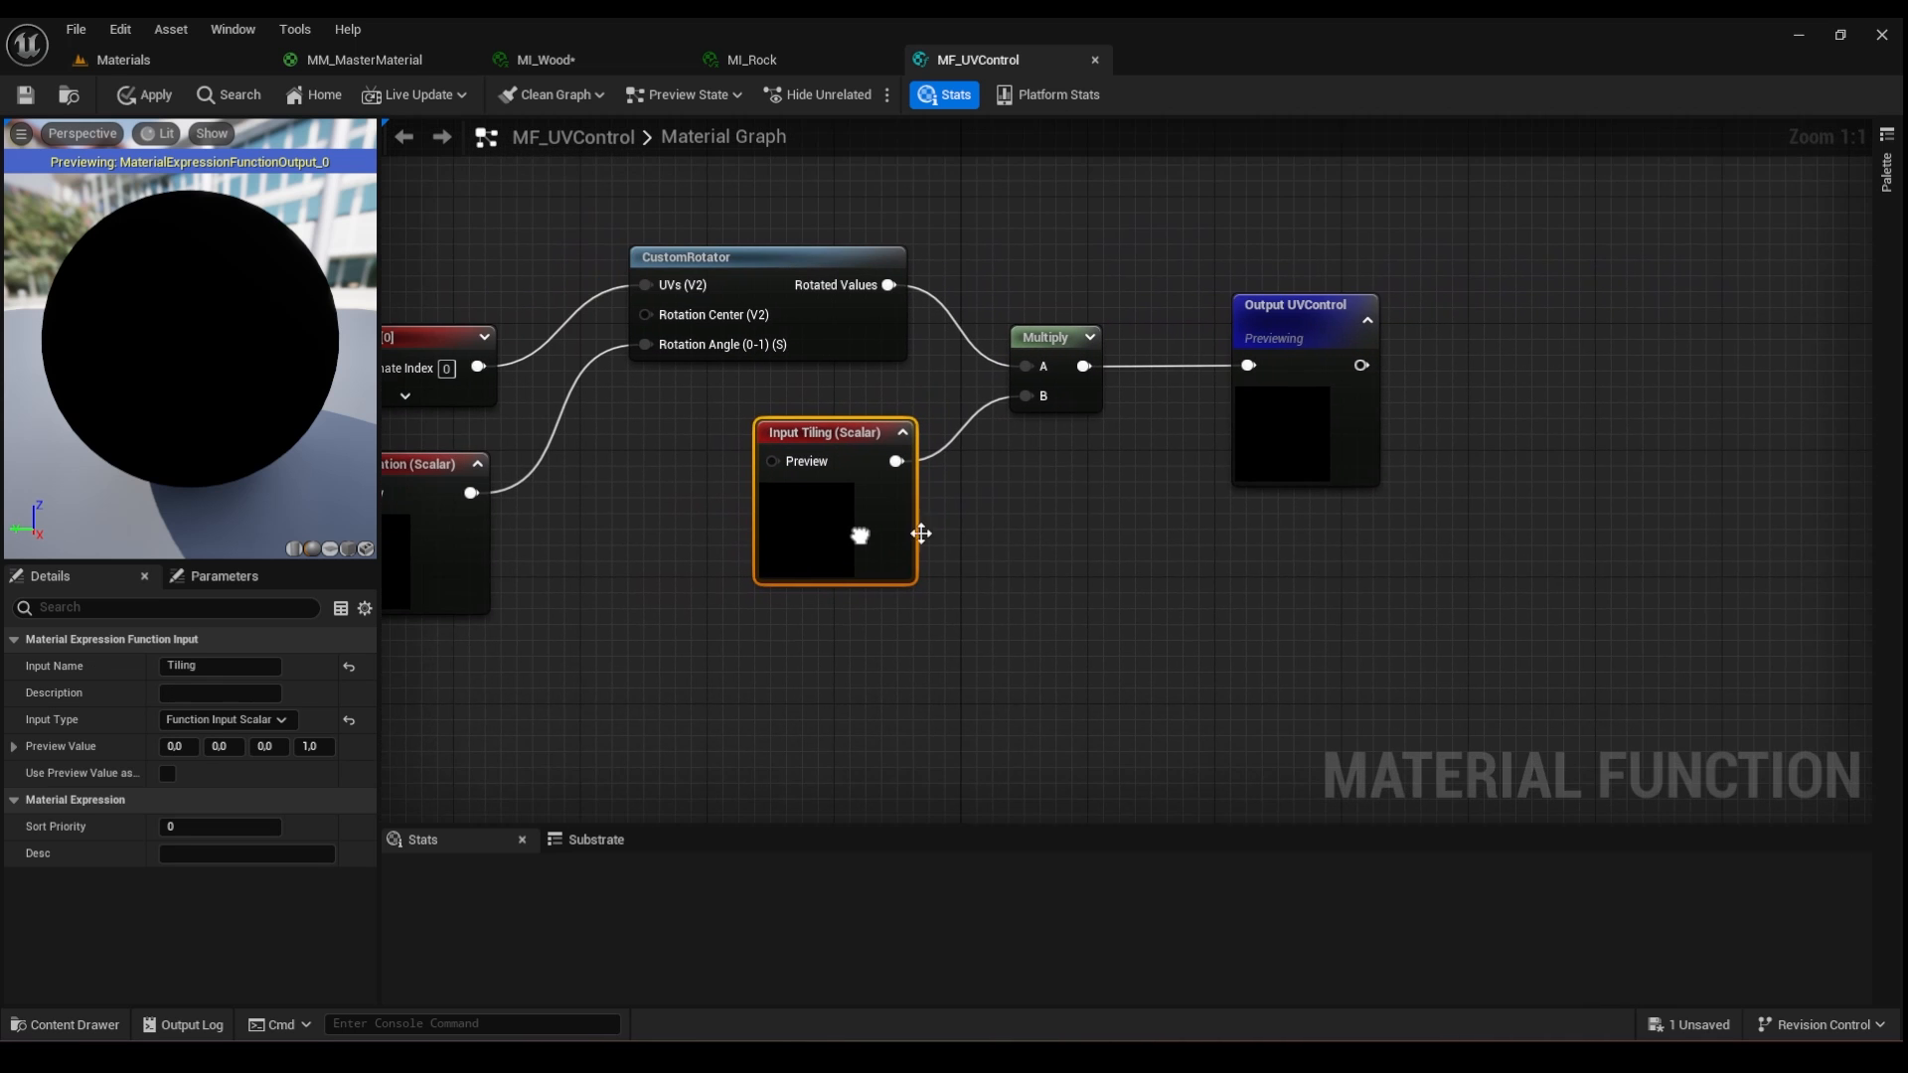
right_click_drag(1295, 510, 1164, 592)
- Move the Multiply and Output UVControl nodes together to line up with CustomRotator's Rotated Values output
left_click_drag(1355, 326, 930, 568)
left_click_drag(924, 443, 957, 364)
right_click_drag(757, 530, 845, 527)
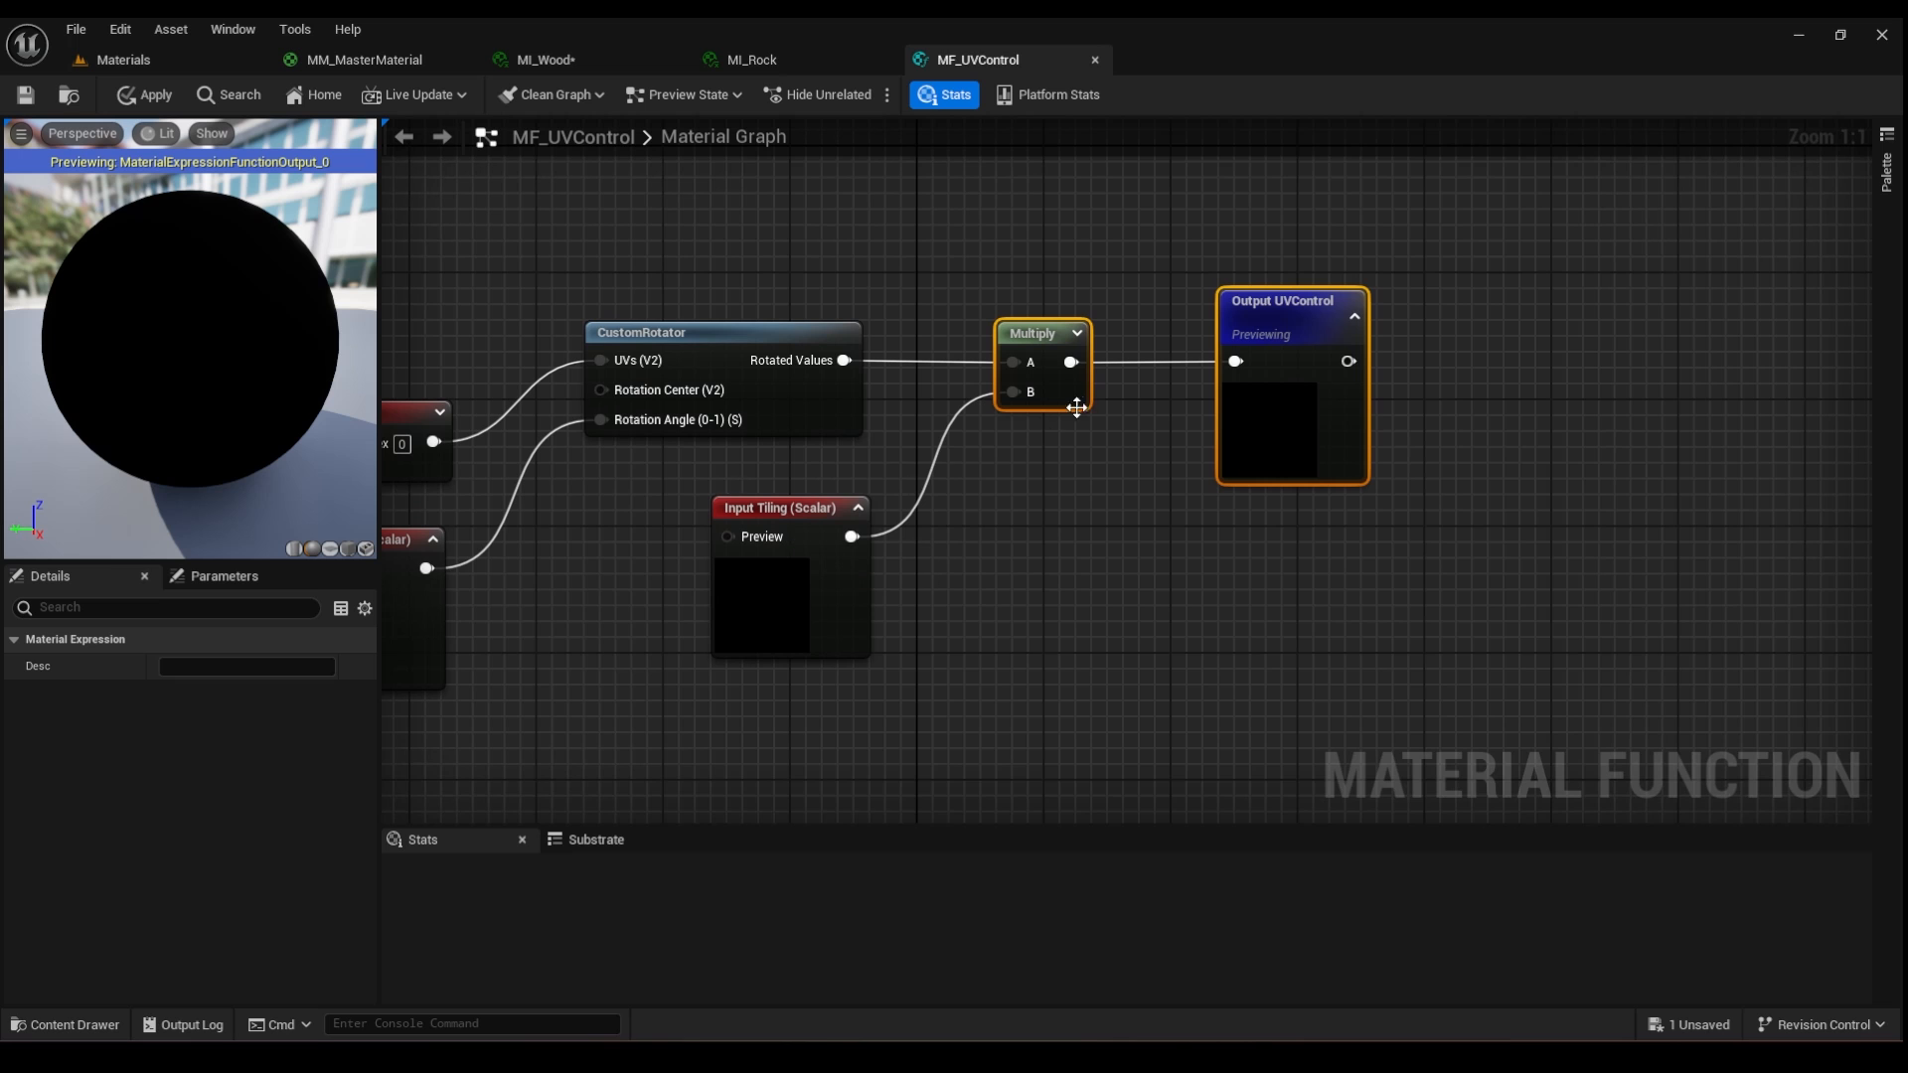
right_click_drag(1077, 412, 975, 539)
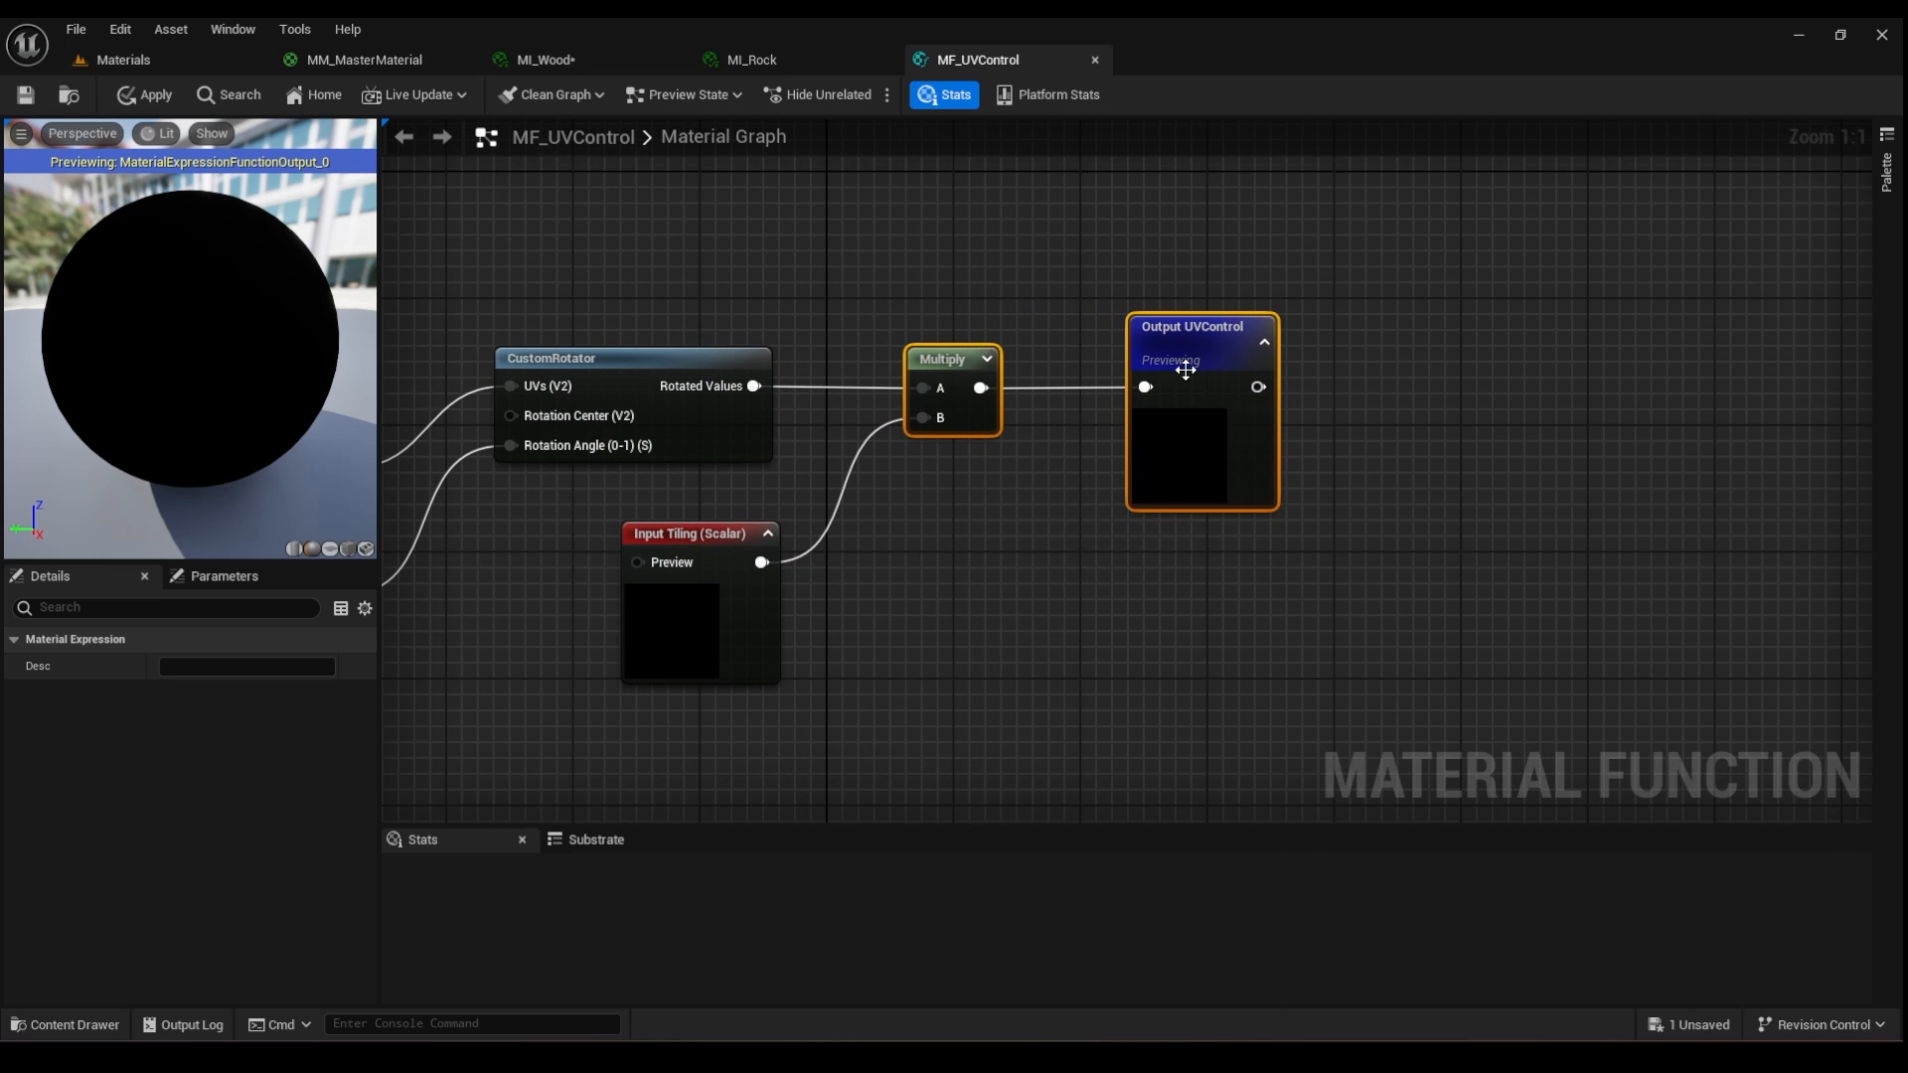
- Move Multiply and Output UVControl farther from CustomRotator and add a ComponentMask node above the connection in the gap
left_click_drag(1282, 286, 1086, 389)
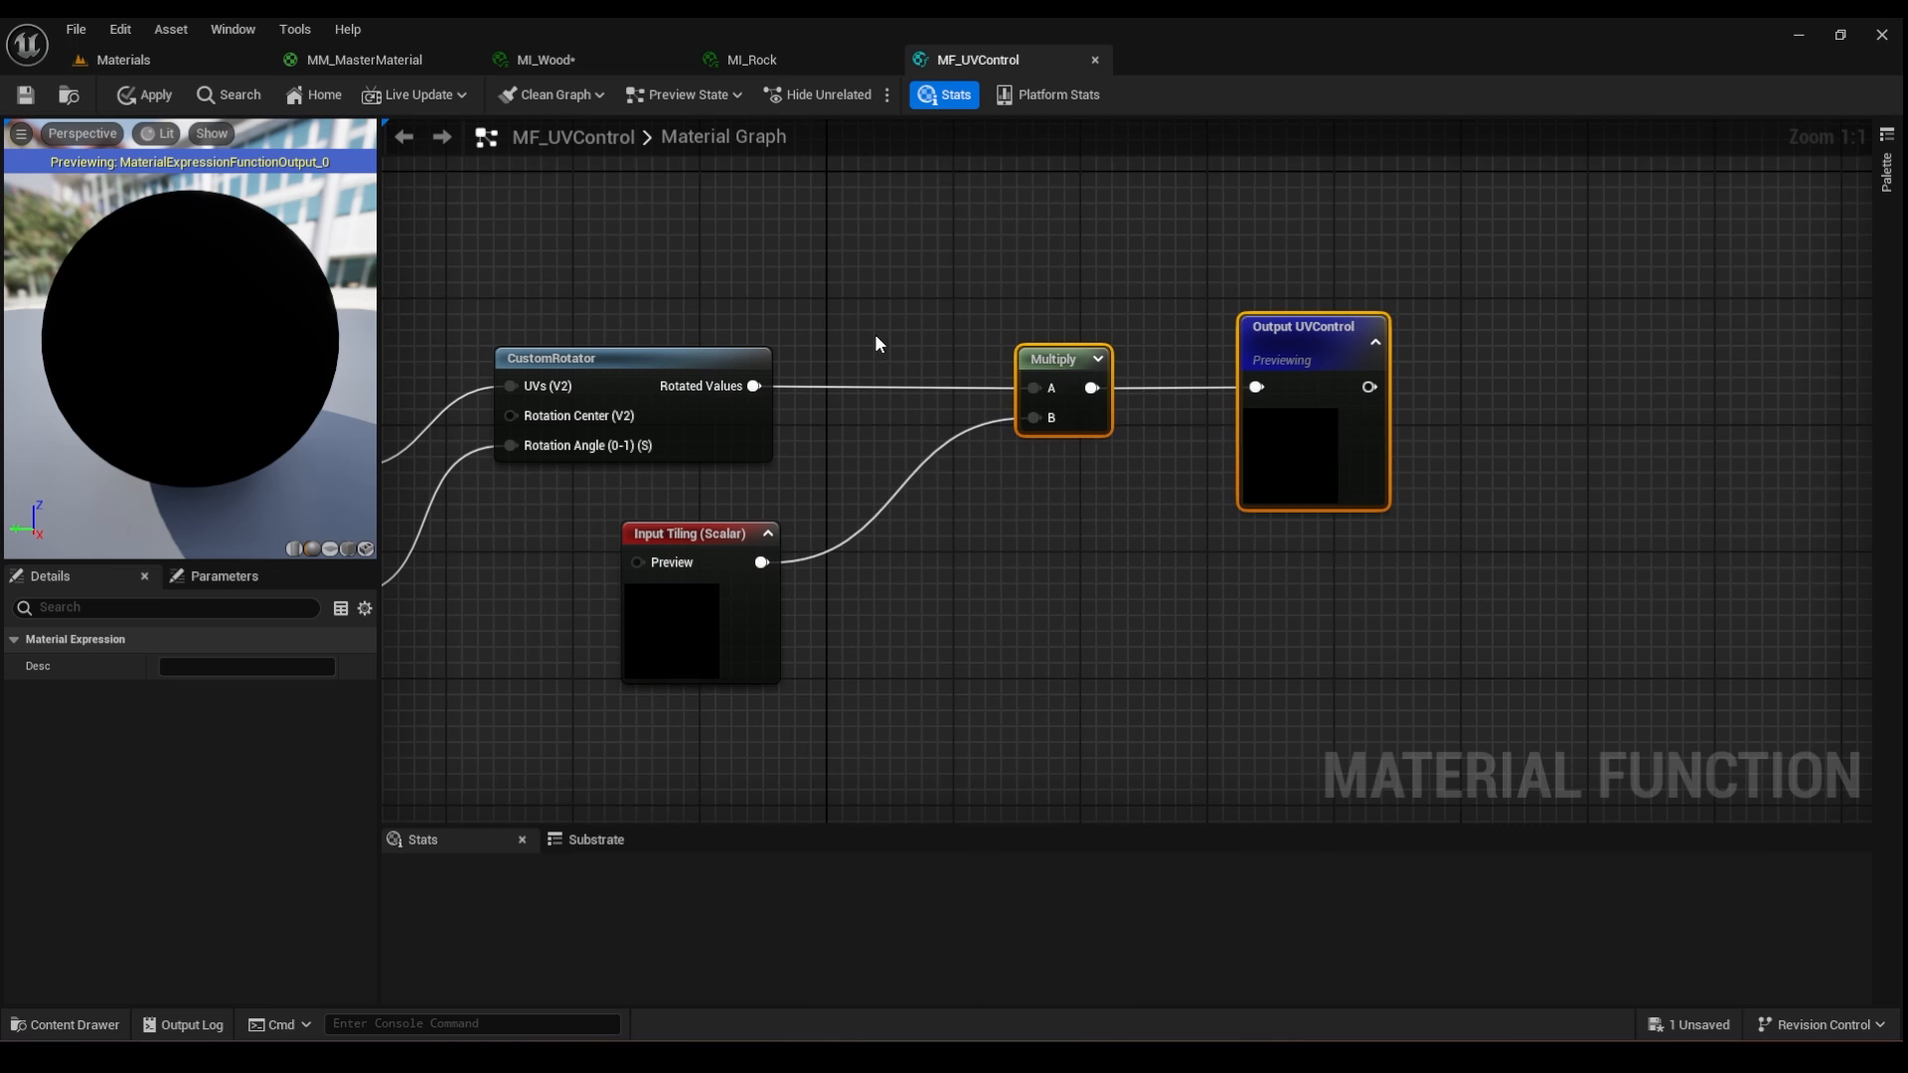
right_click(867, 301)
type("compon")
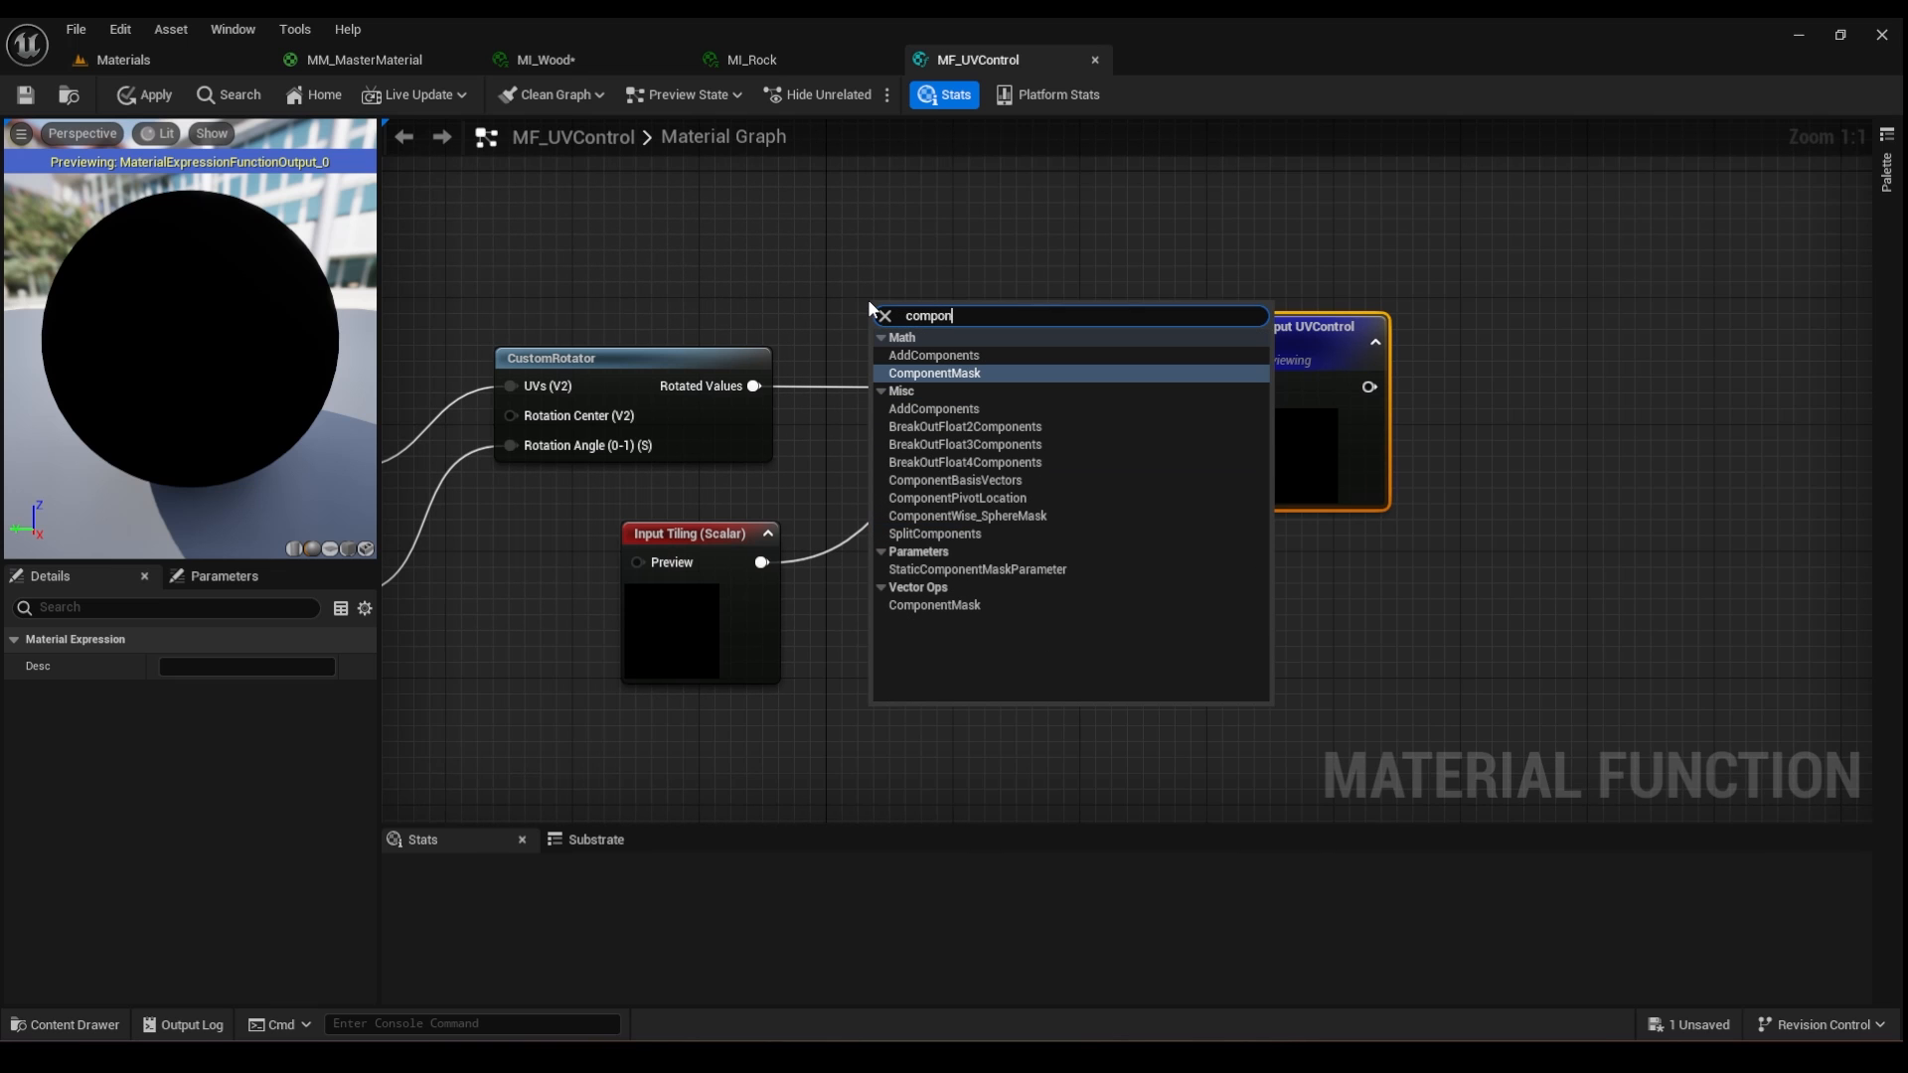
left_click(906, 375)
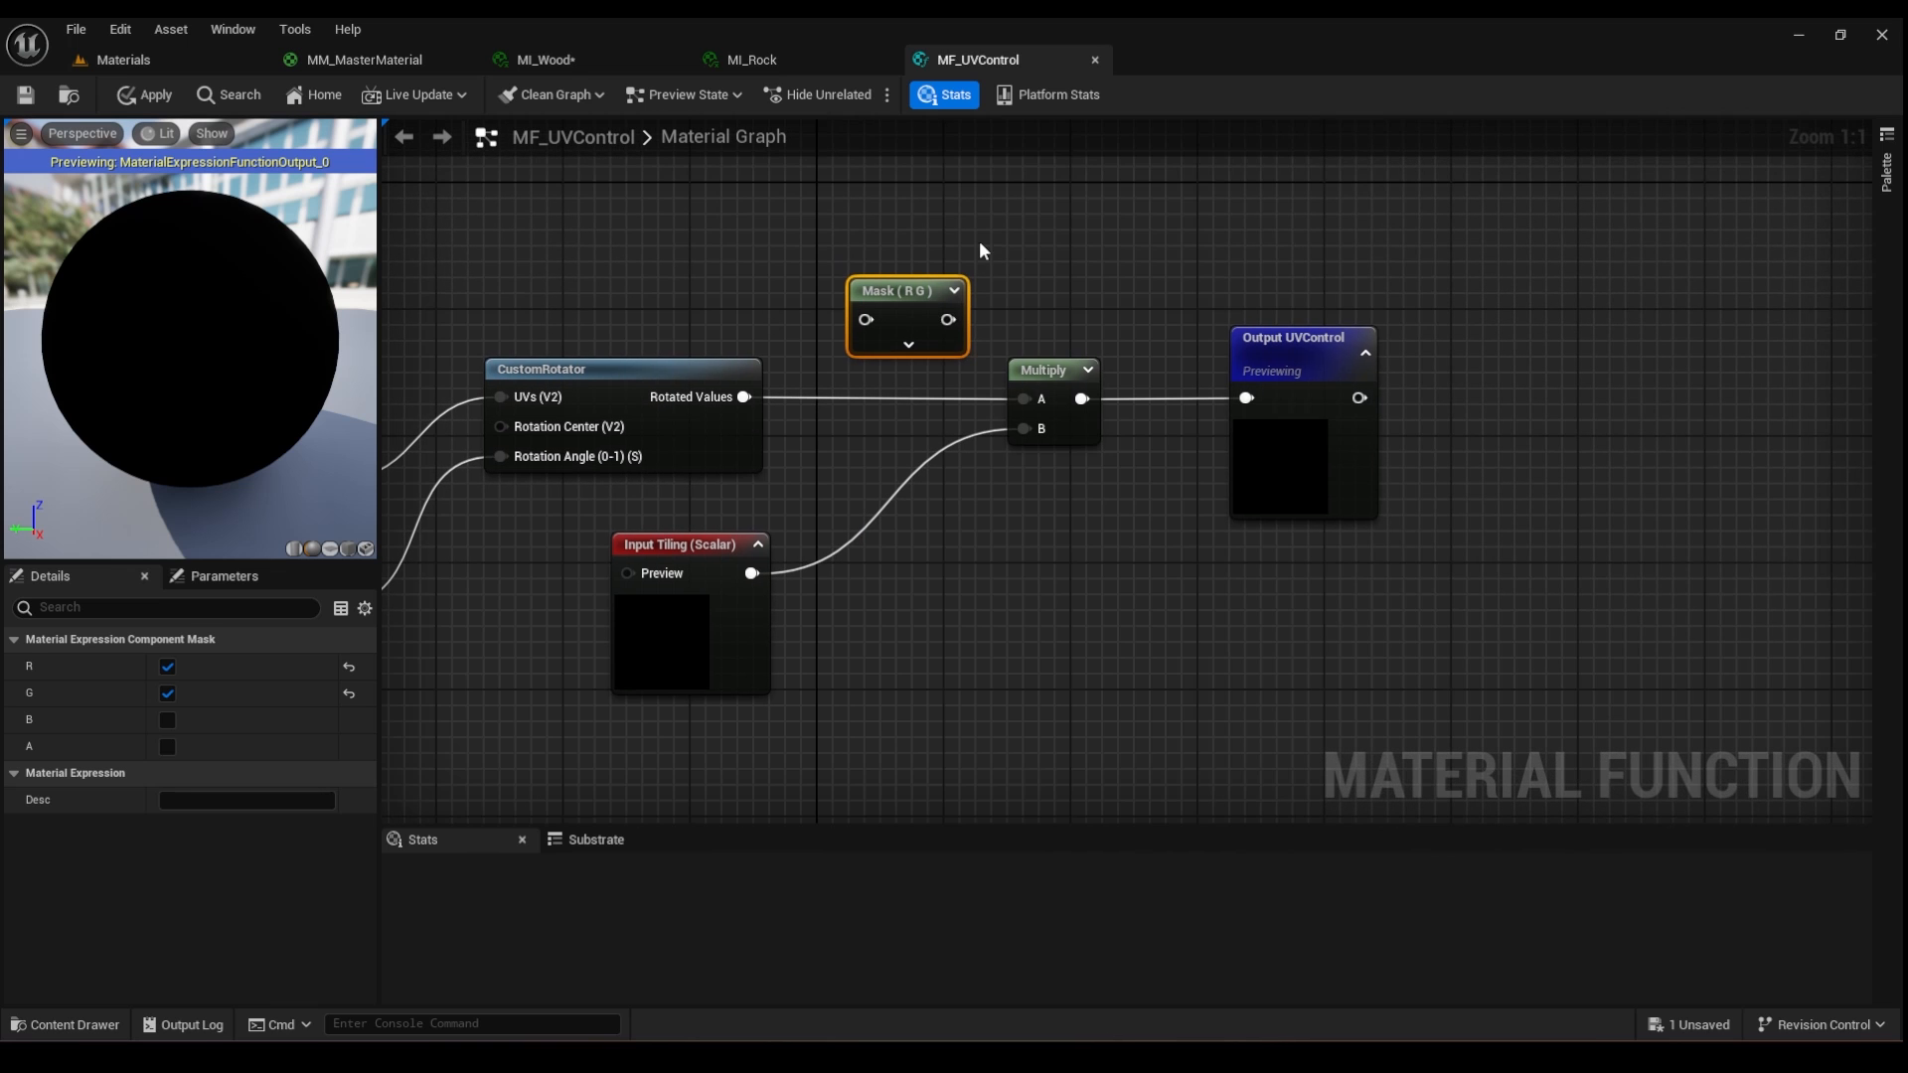
left_click_drag(886, 300, 902, 300)
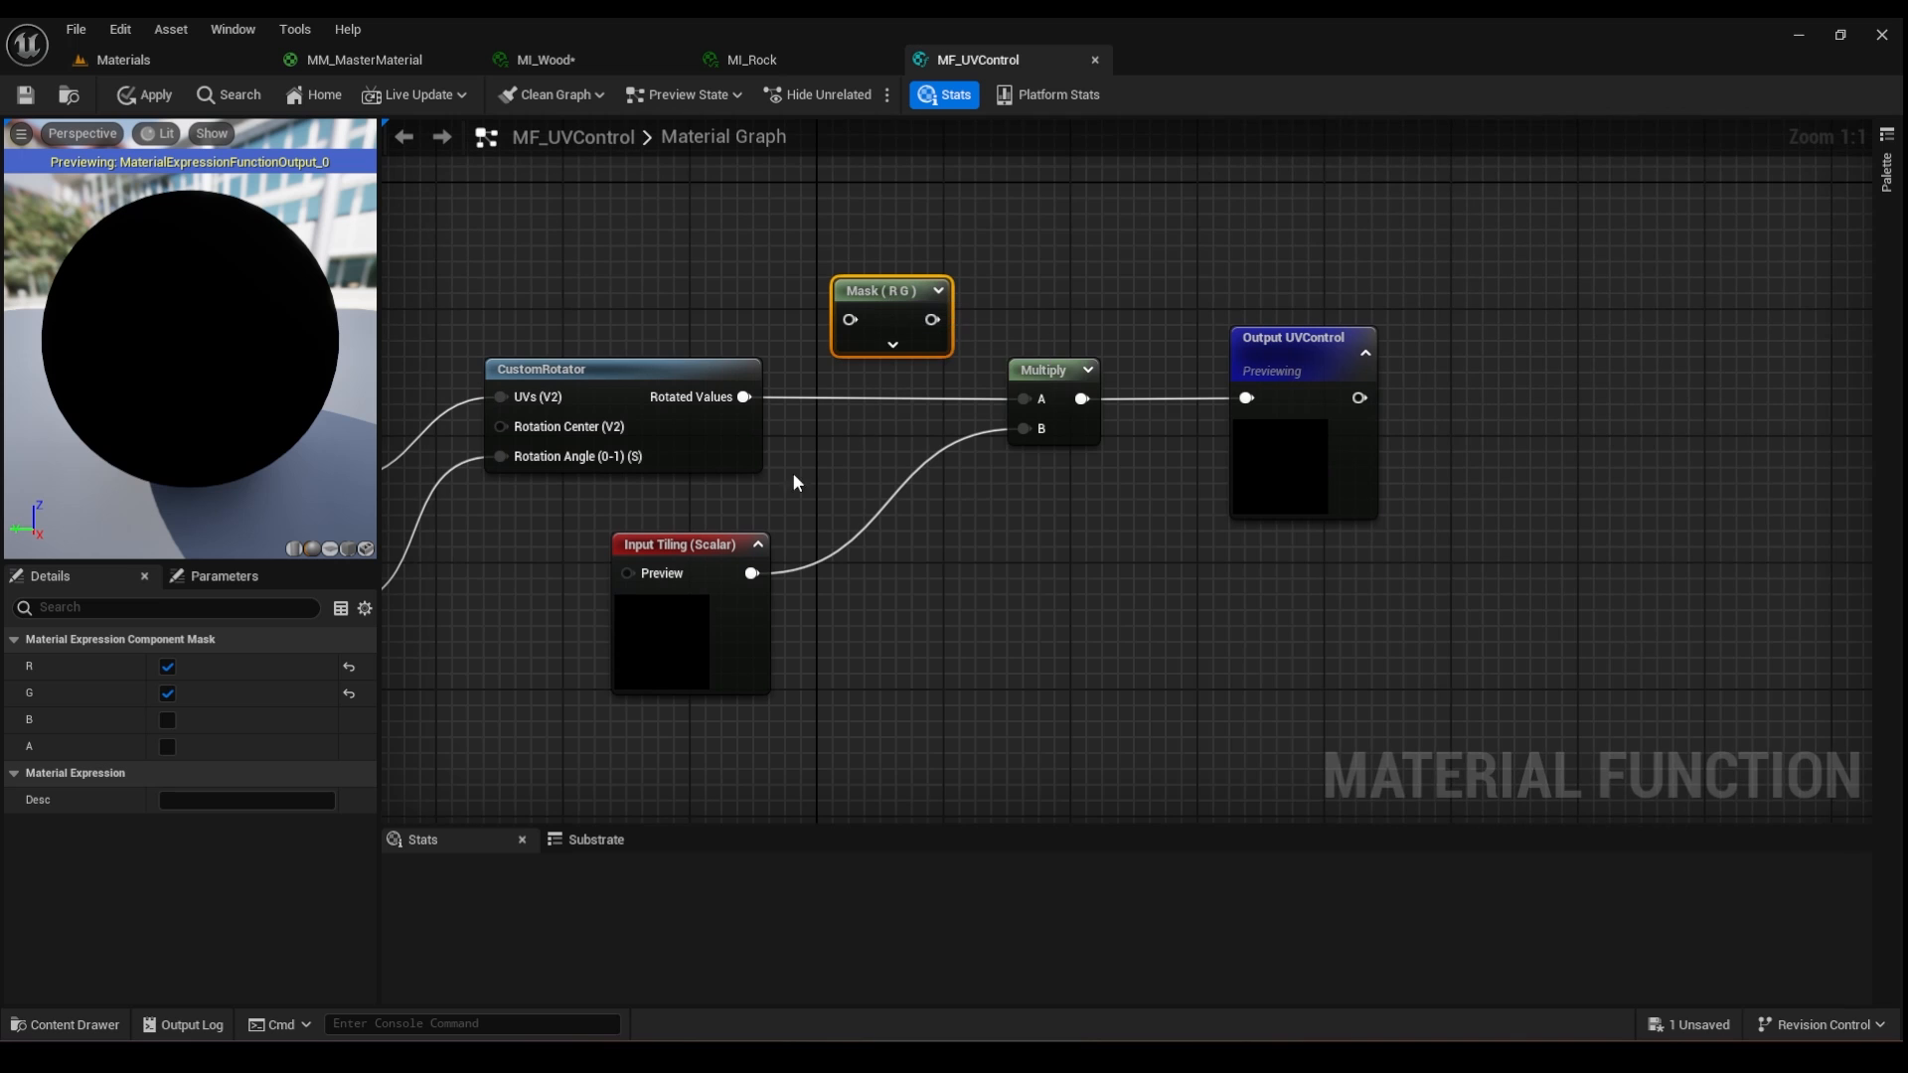
- Limit the ComponentMask to the R channel and feed it CustomRotator's Rotated Values
right_click_drag(532, 411, 734, 399)
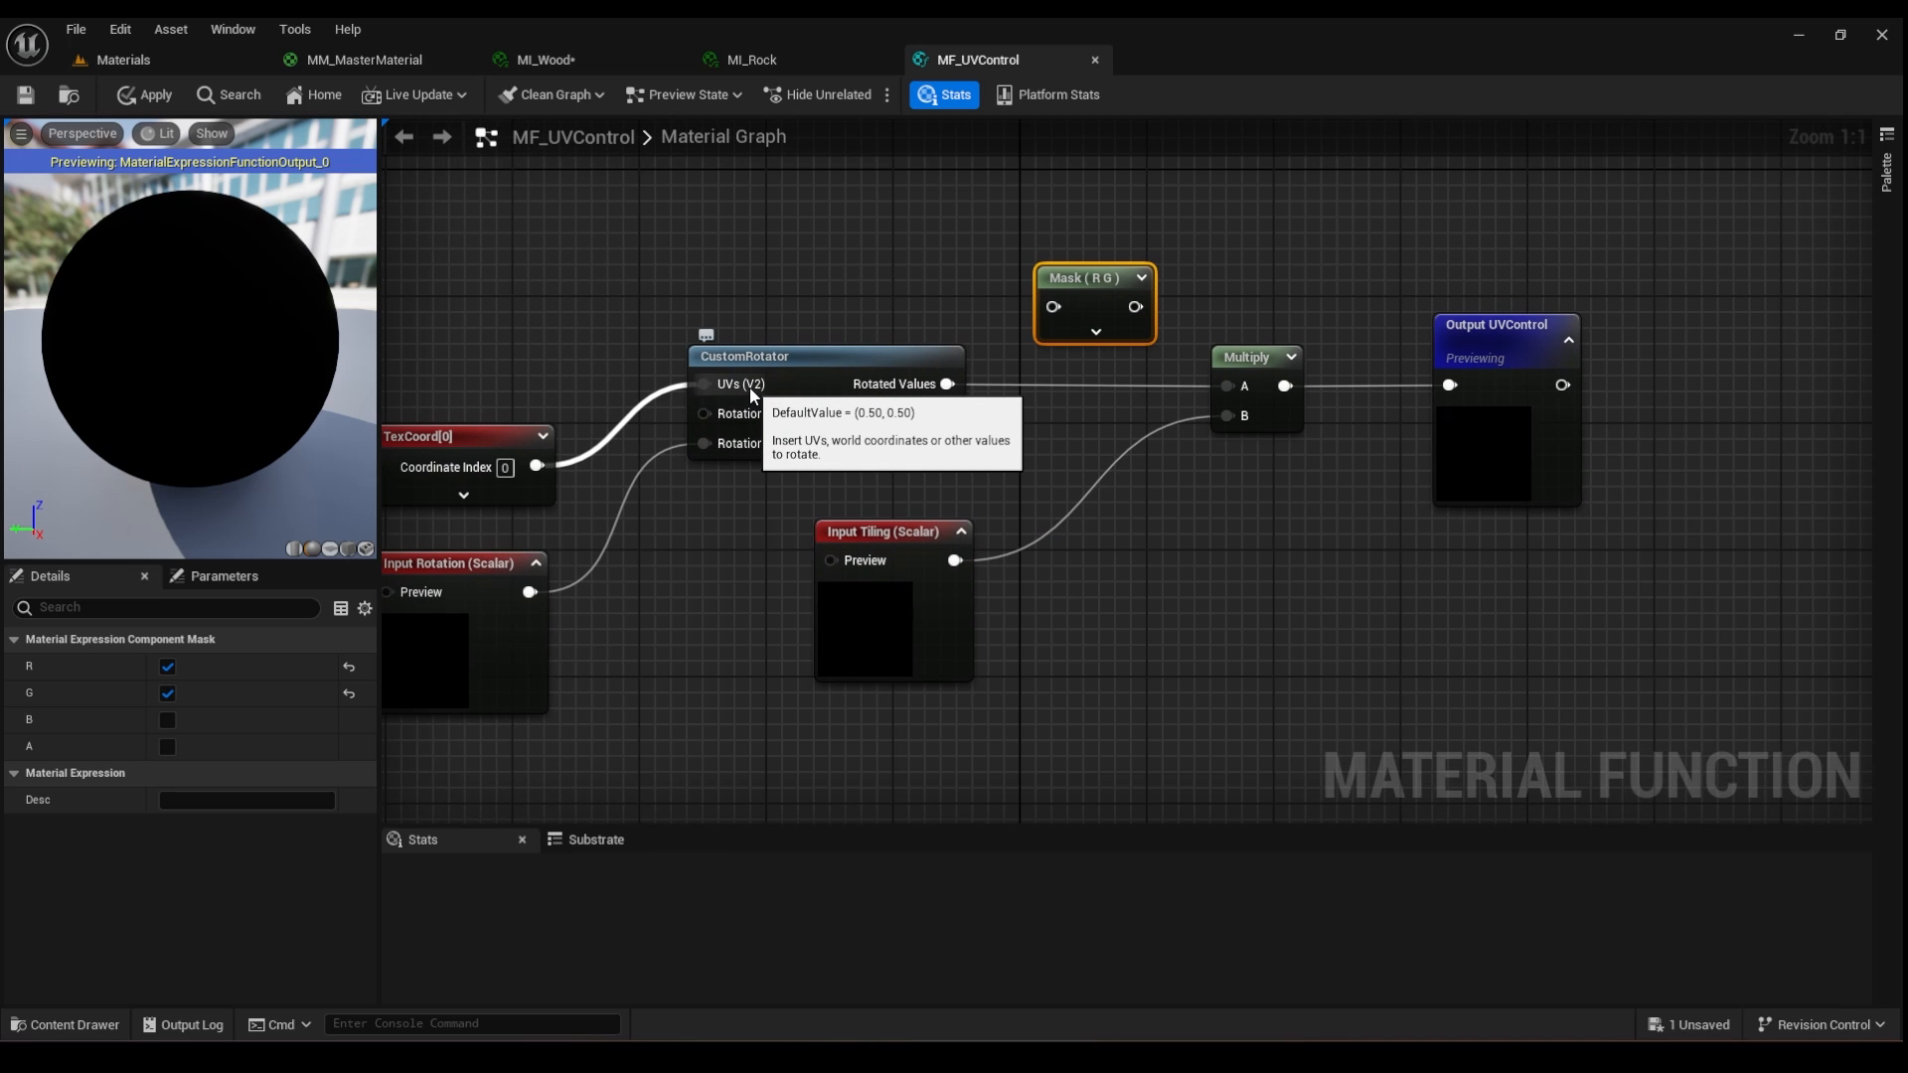
right_click_drag(752, 395, 703, 422)
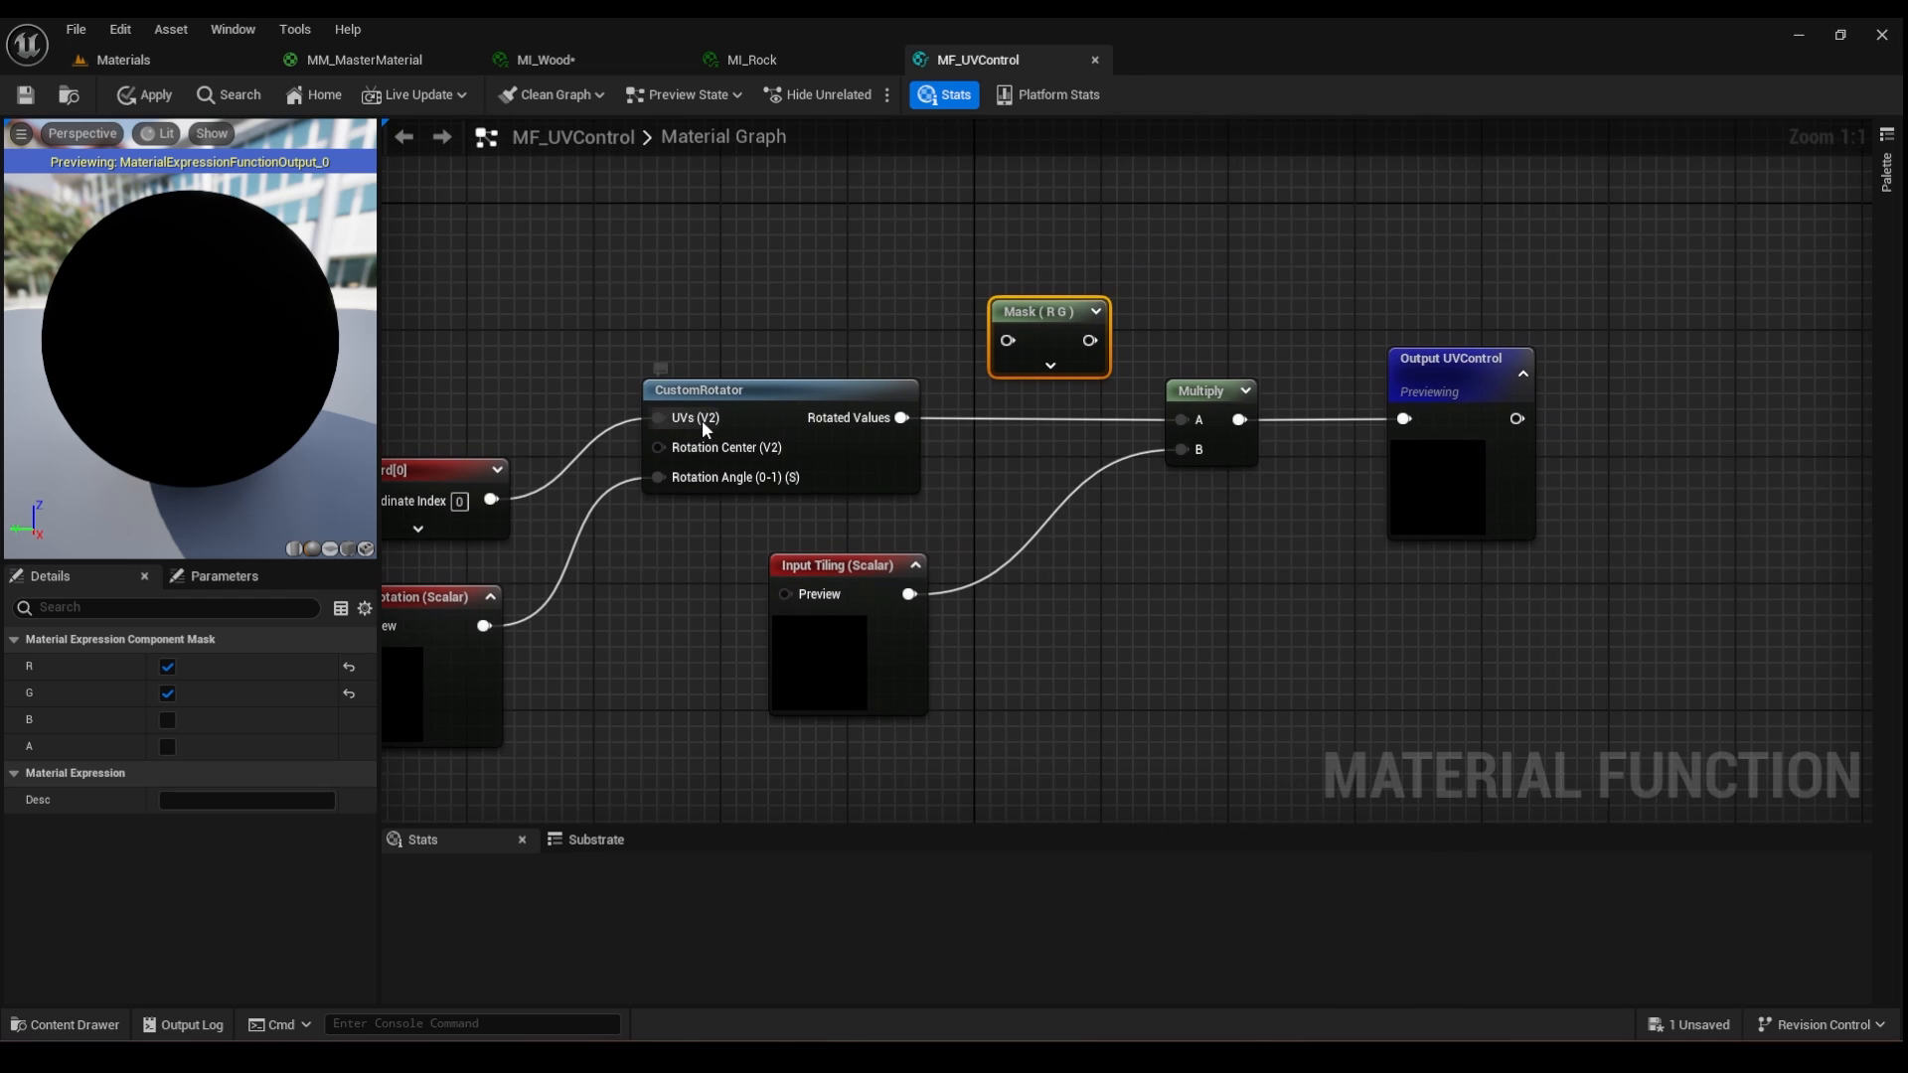
left_click(1049, 365)
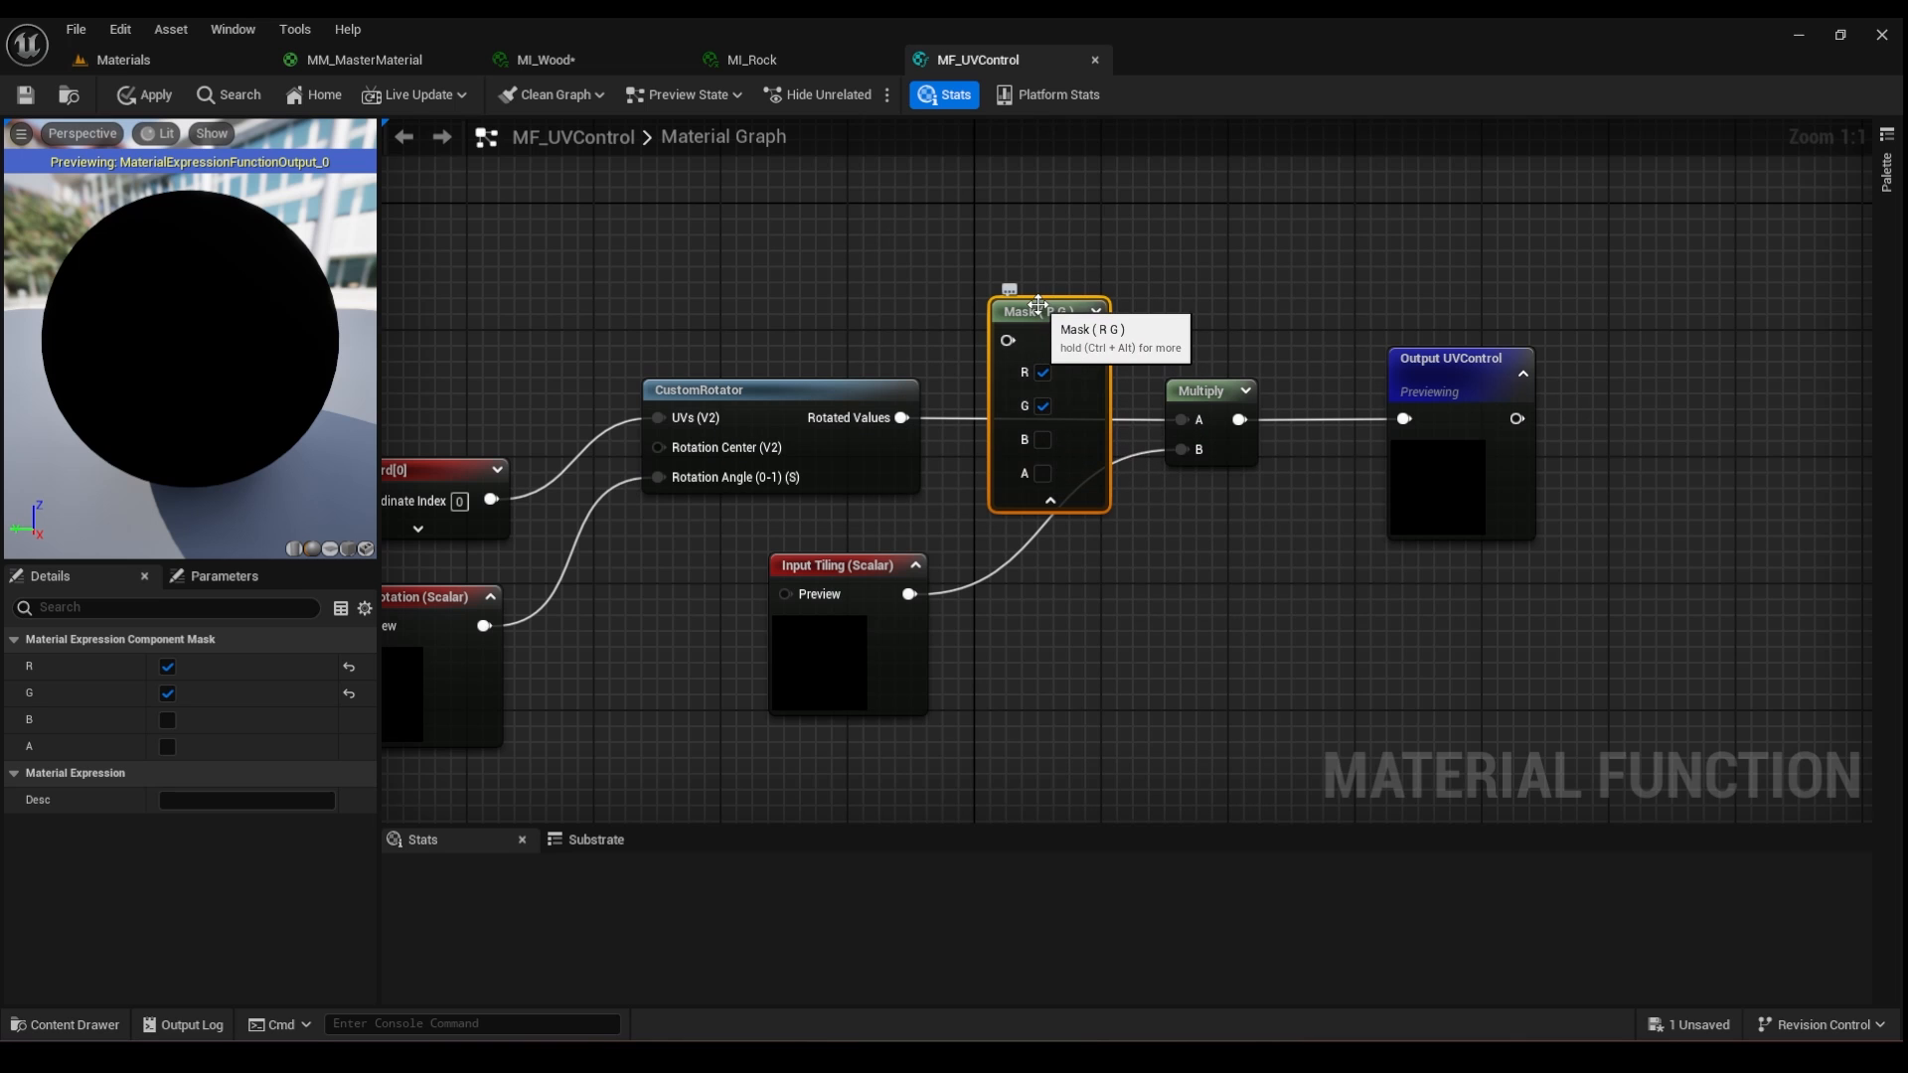
left_click_drag(1038, 305, 1053, 193)
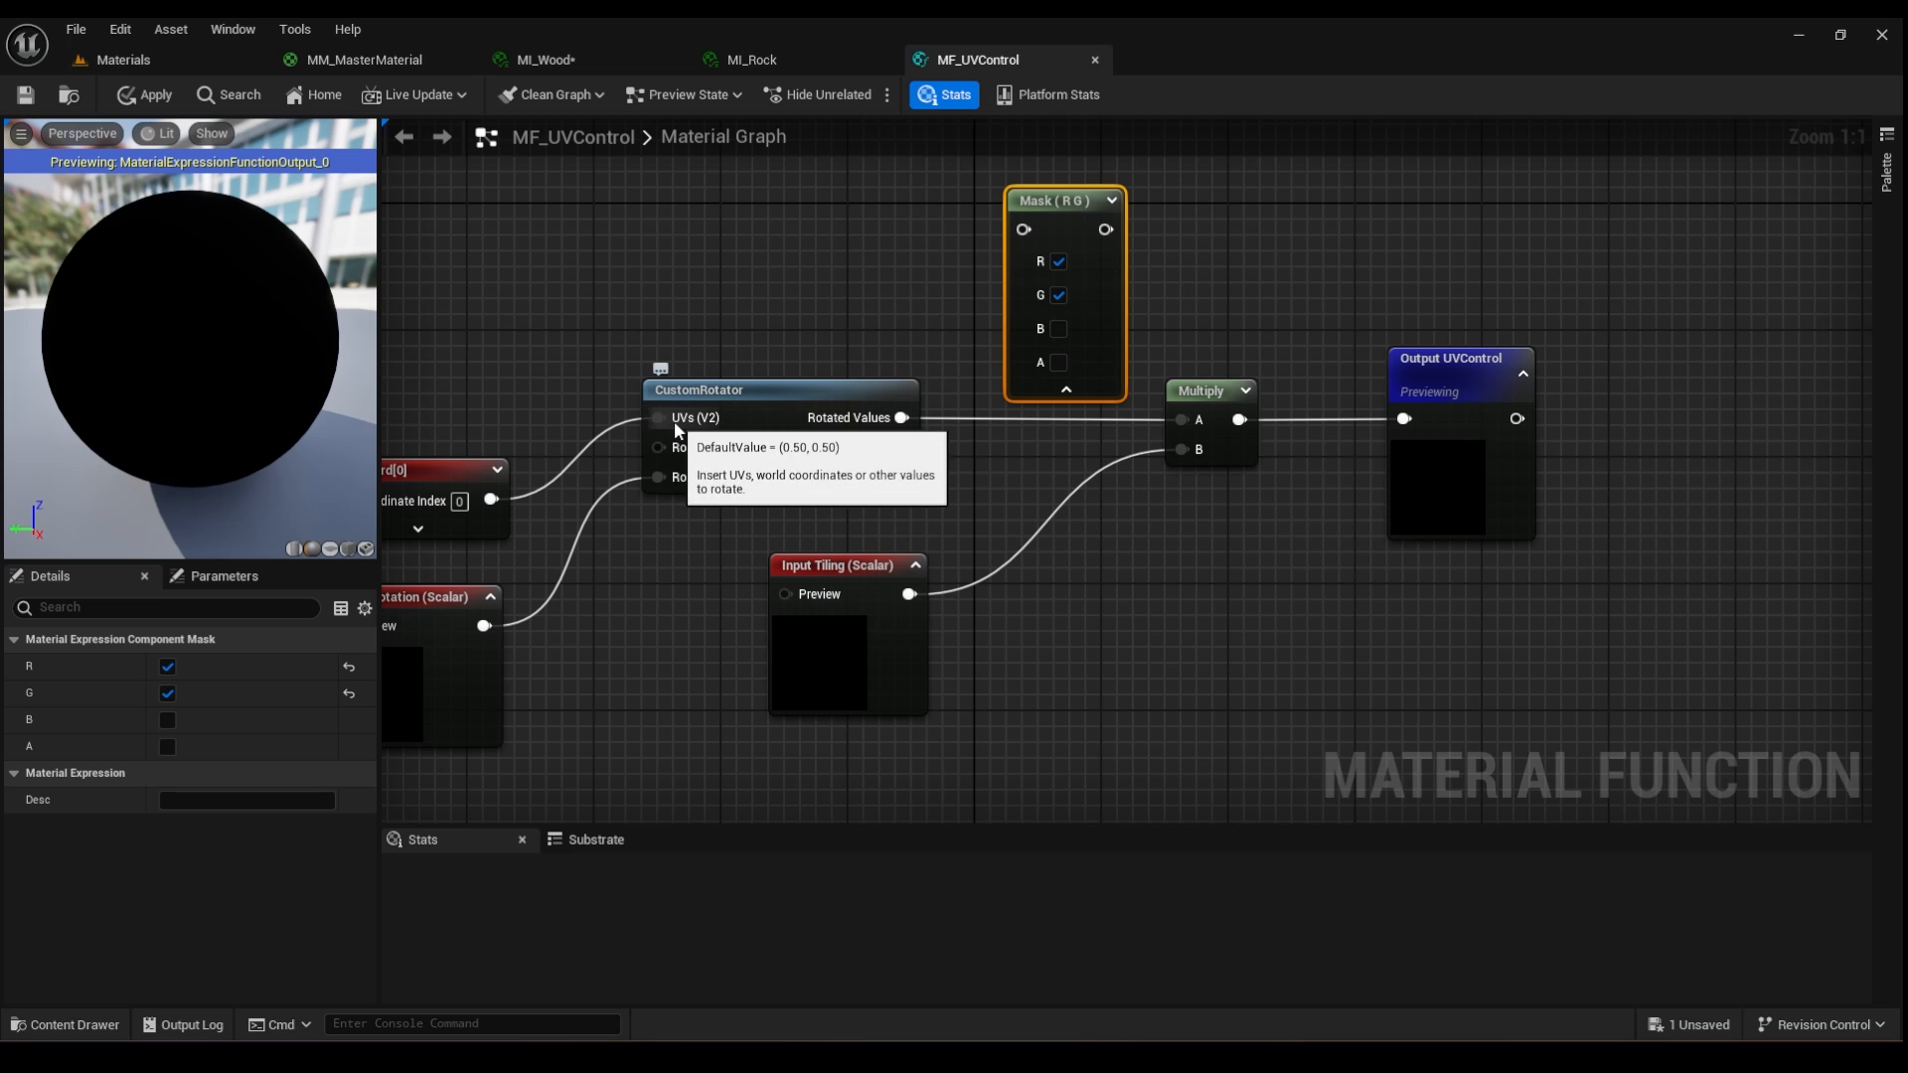
right_click_drag(676, 421, 628, 515)
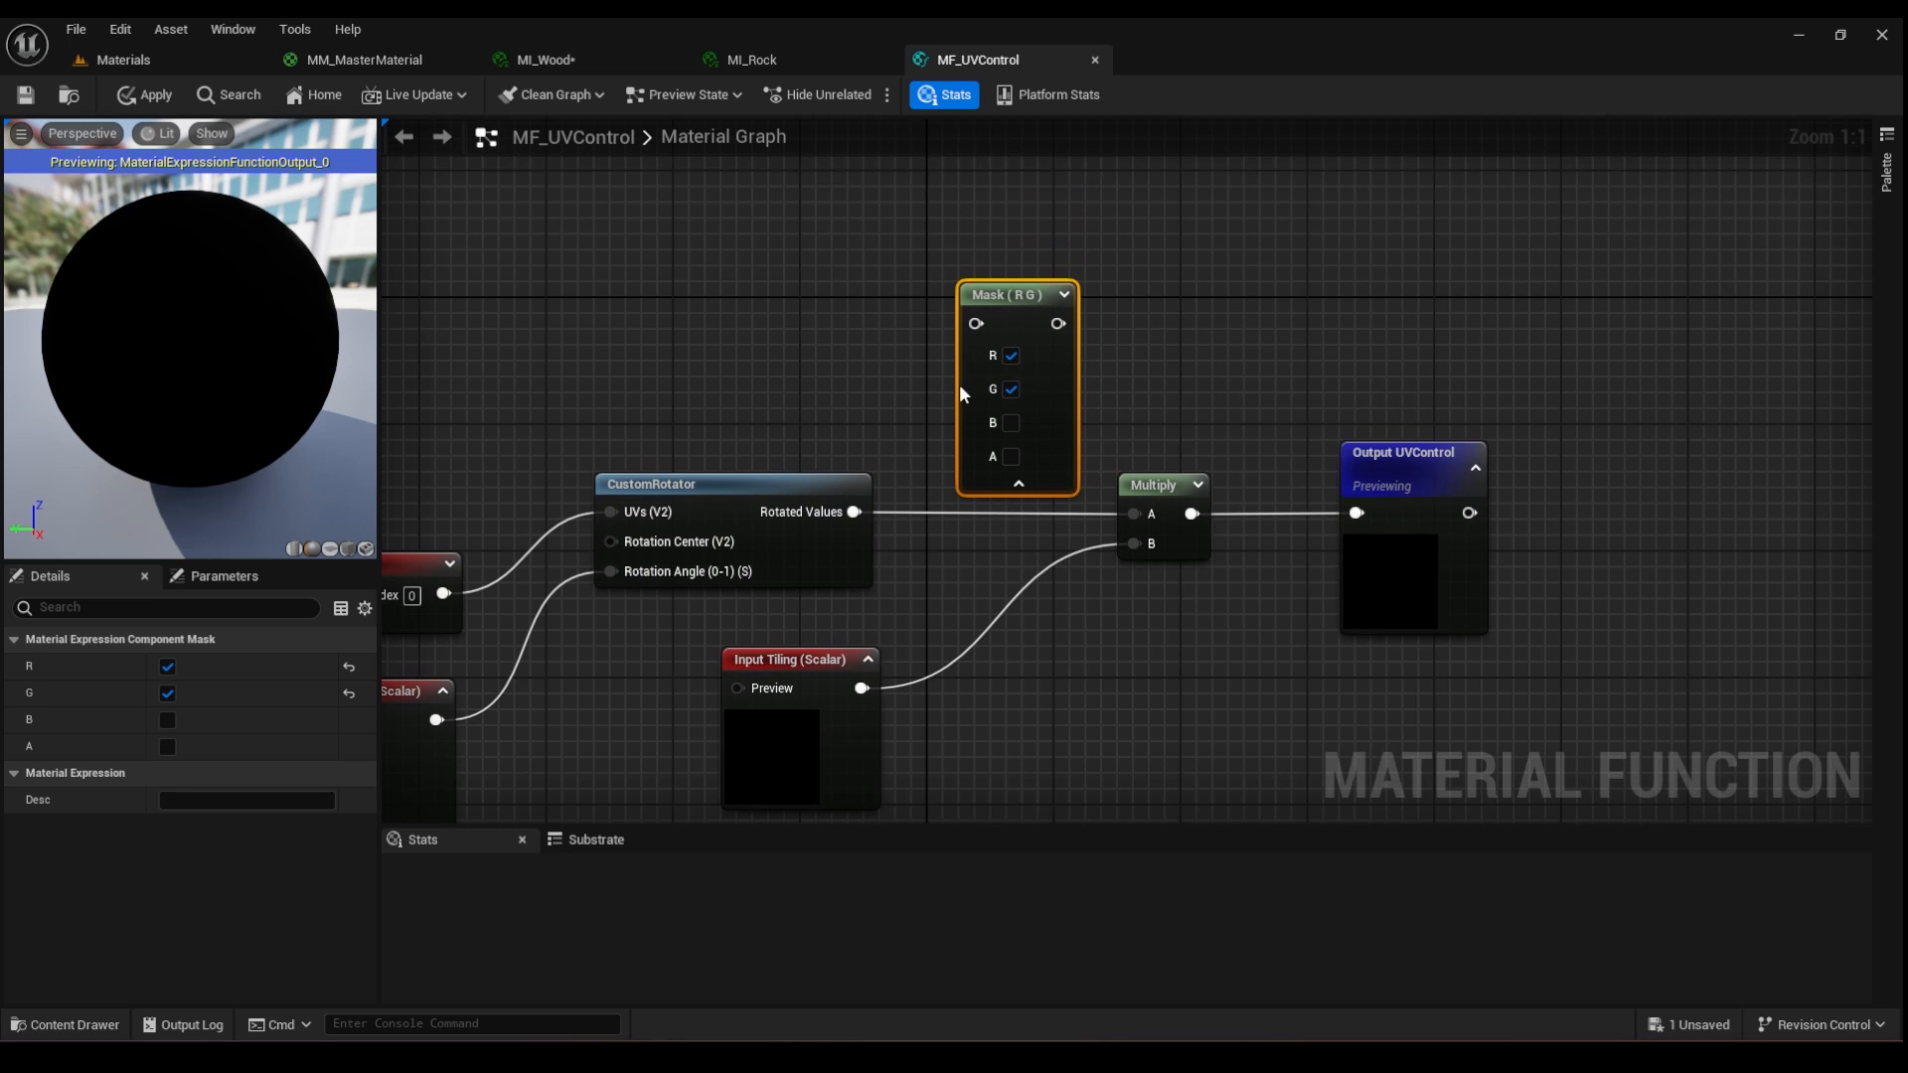
left_click(1011, 389)
left_click_drag(854, 512, 964, 348)
left_click(1013, 484)
mouse_move(999, 413)
right_mouse_down()
mouse_move(939, 373)
mouse_move(967, 397)
right_mouse_up()
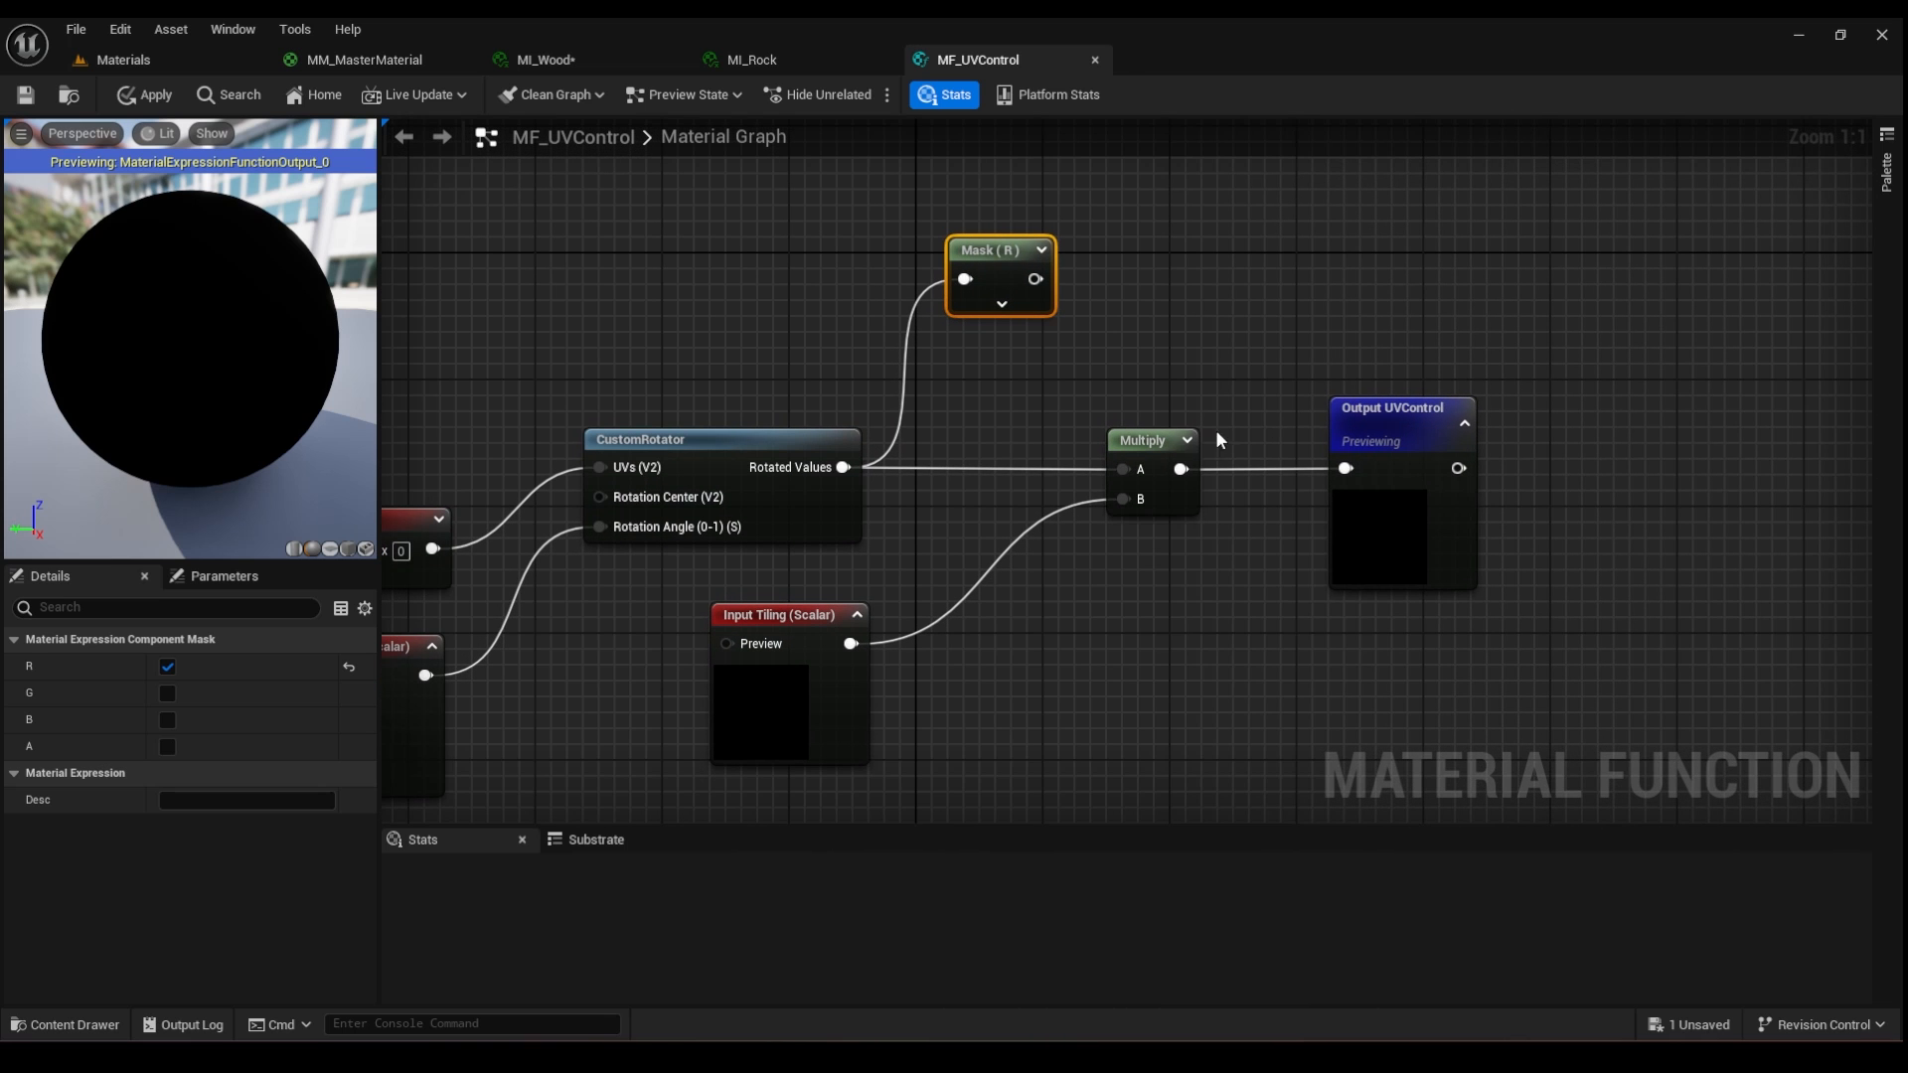
- Connect Mask (R) to Multiply's A input, place Input Tiling beneath the mask, and move Output UVControl farther away
right_click_drag(1185, 397, 1044, 381)
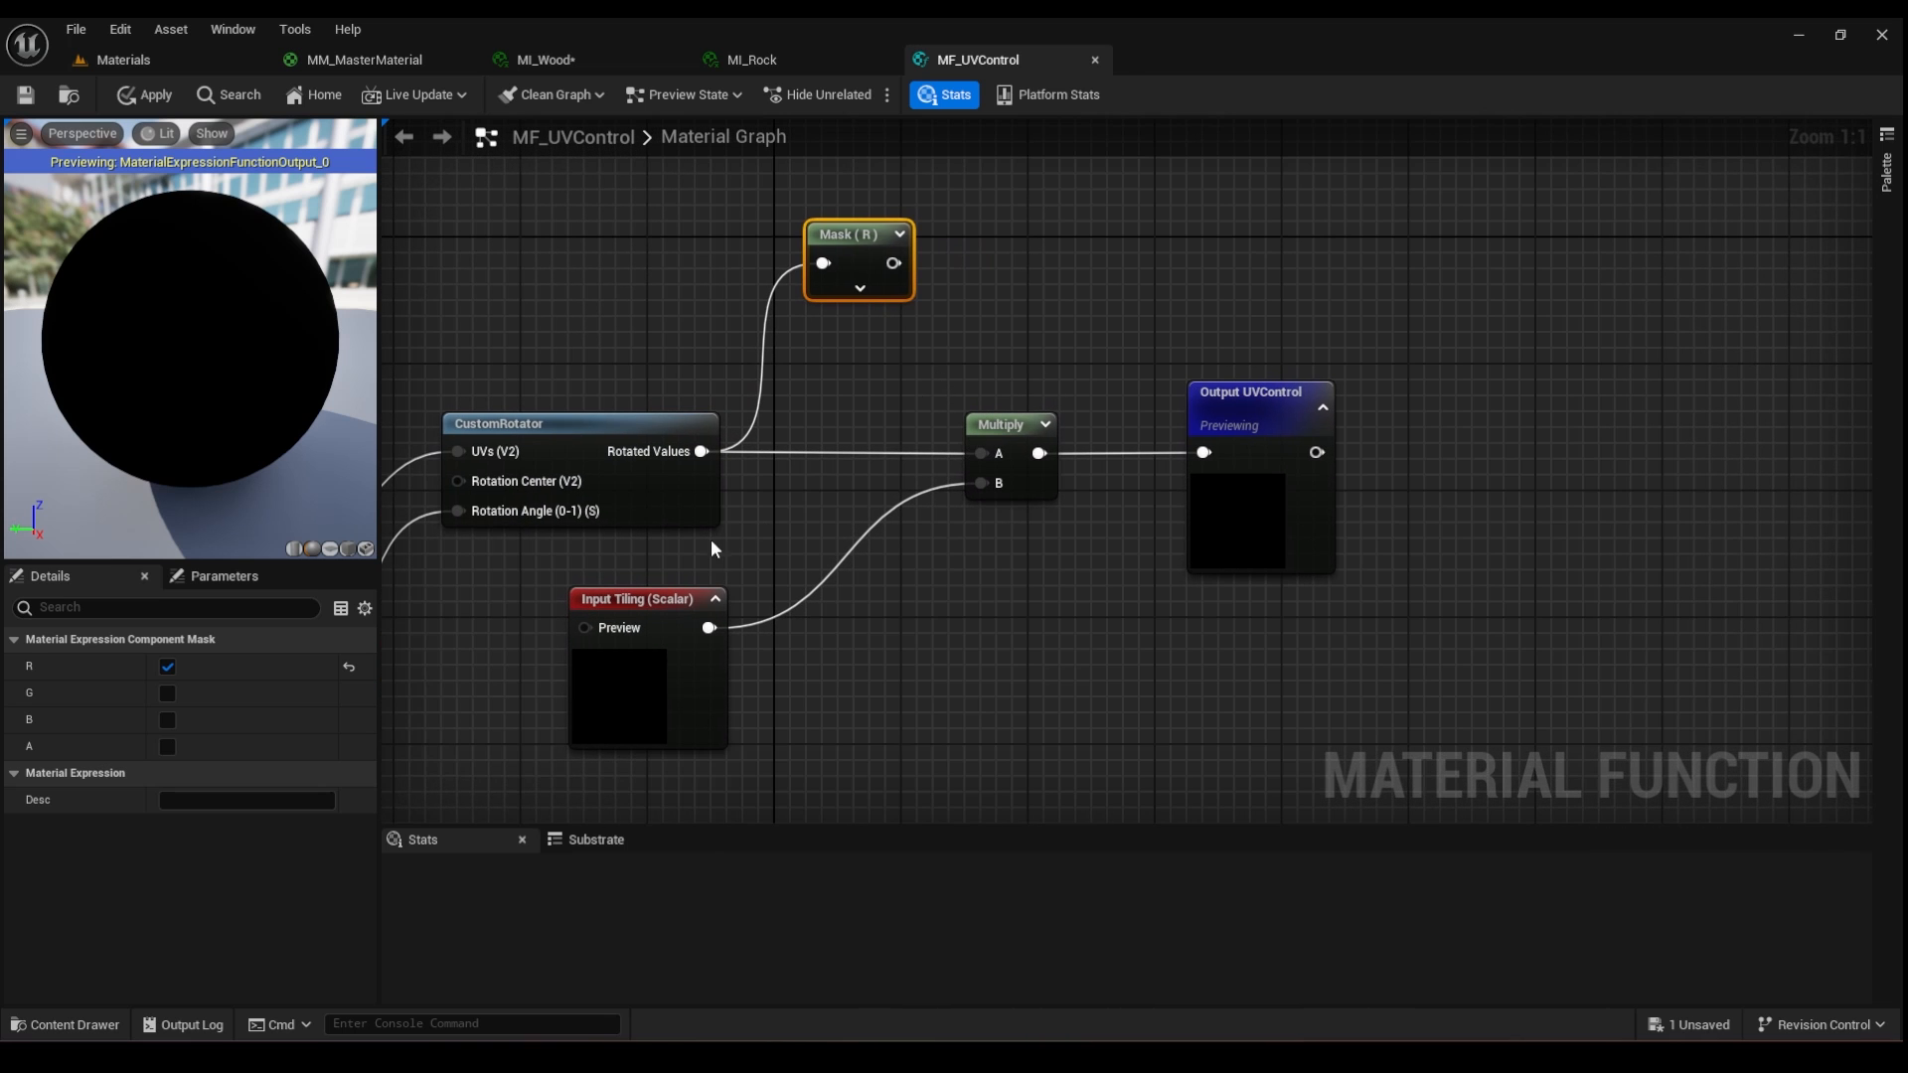
left_click_drag(675, 598, 834, 583)
left_click_drag(994, 424, 1042, 313)
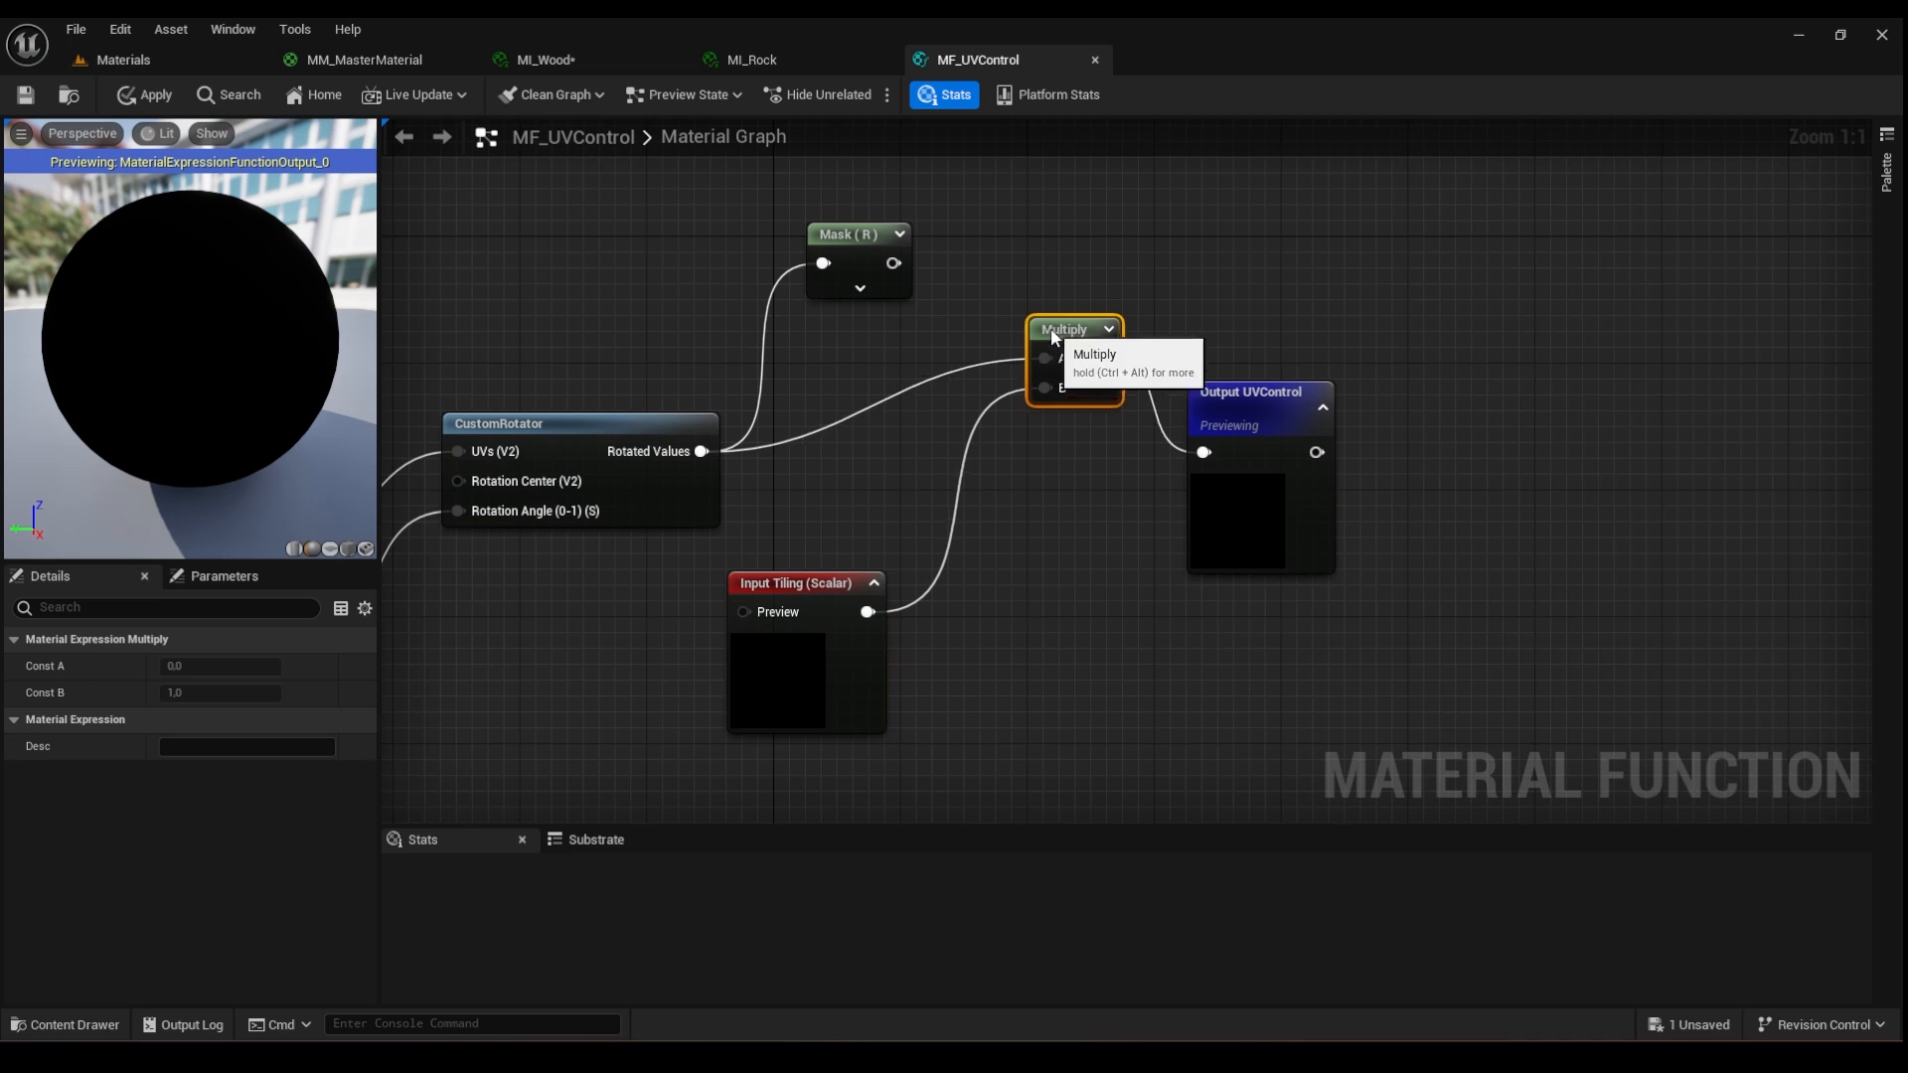
left_click_drag(893, 262, 1018, 298)
left_click_drag(833, 579, 892, 348)
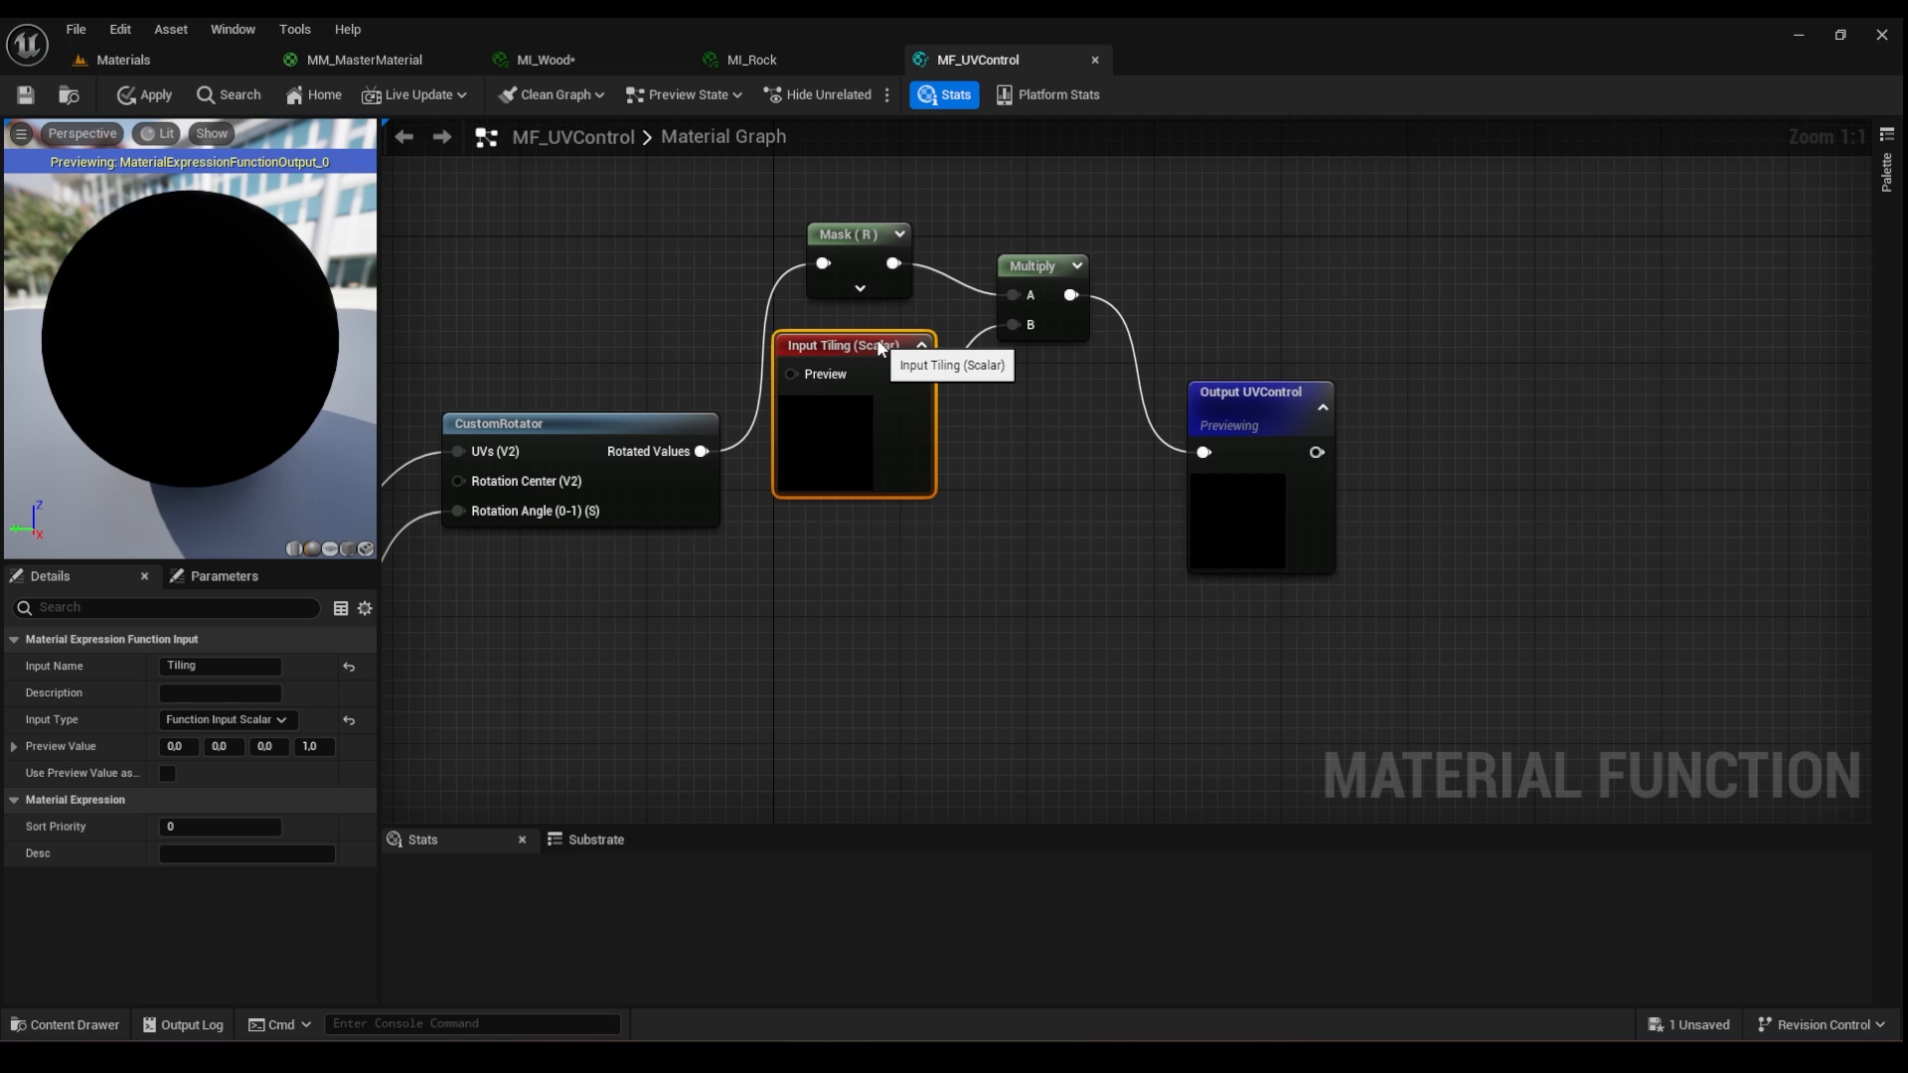
left_click_drag(1491, 306, 1216, 505)
left_click_drag(1233, 399, 1297, 430)
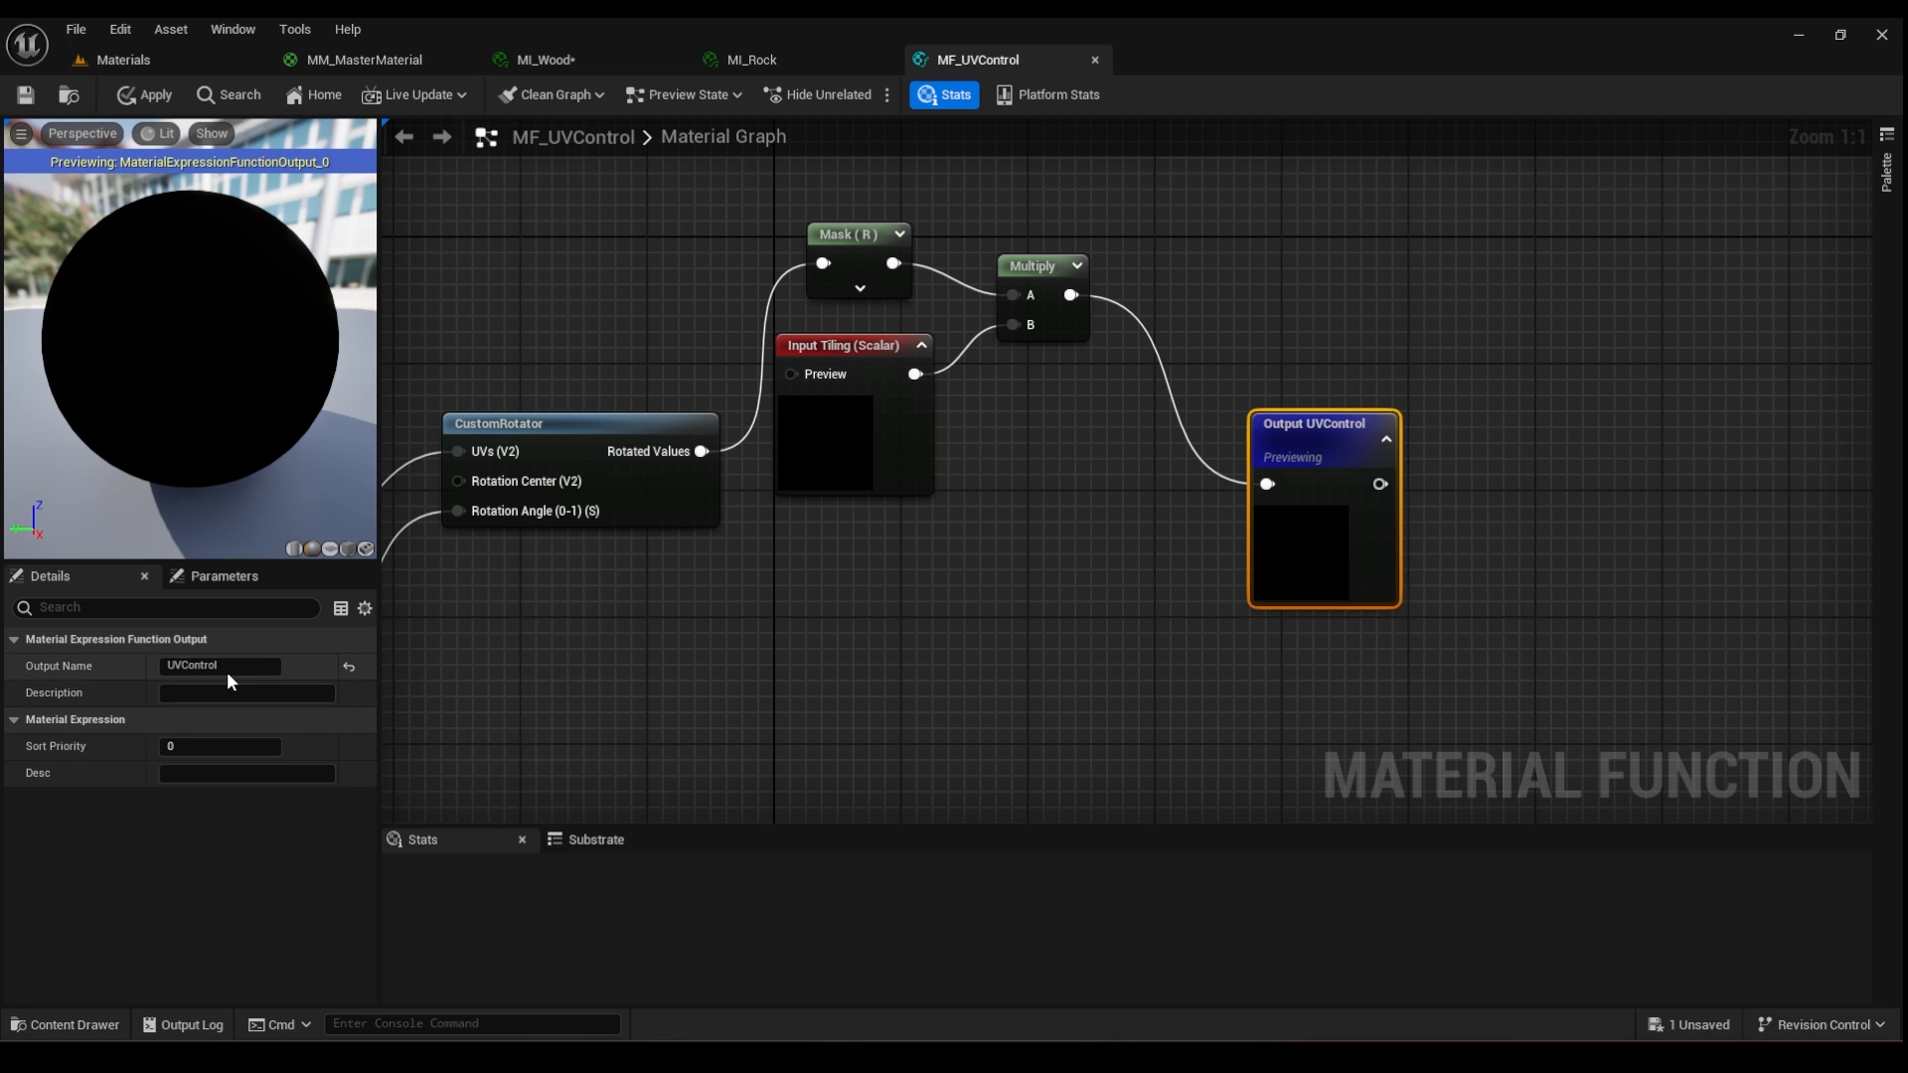
- Rename the Tiling function input to "UI - Tiling"
left_click(881, 368)
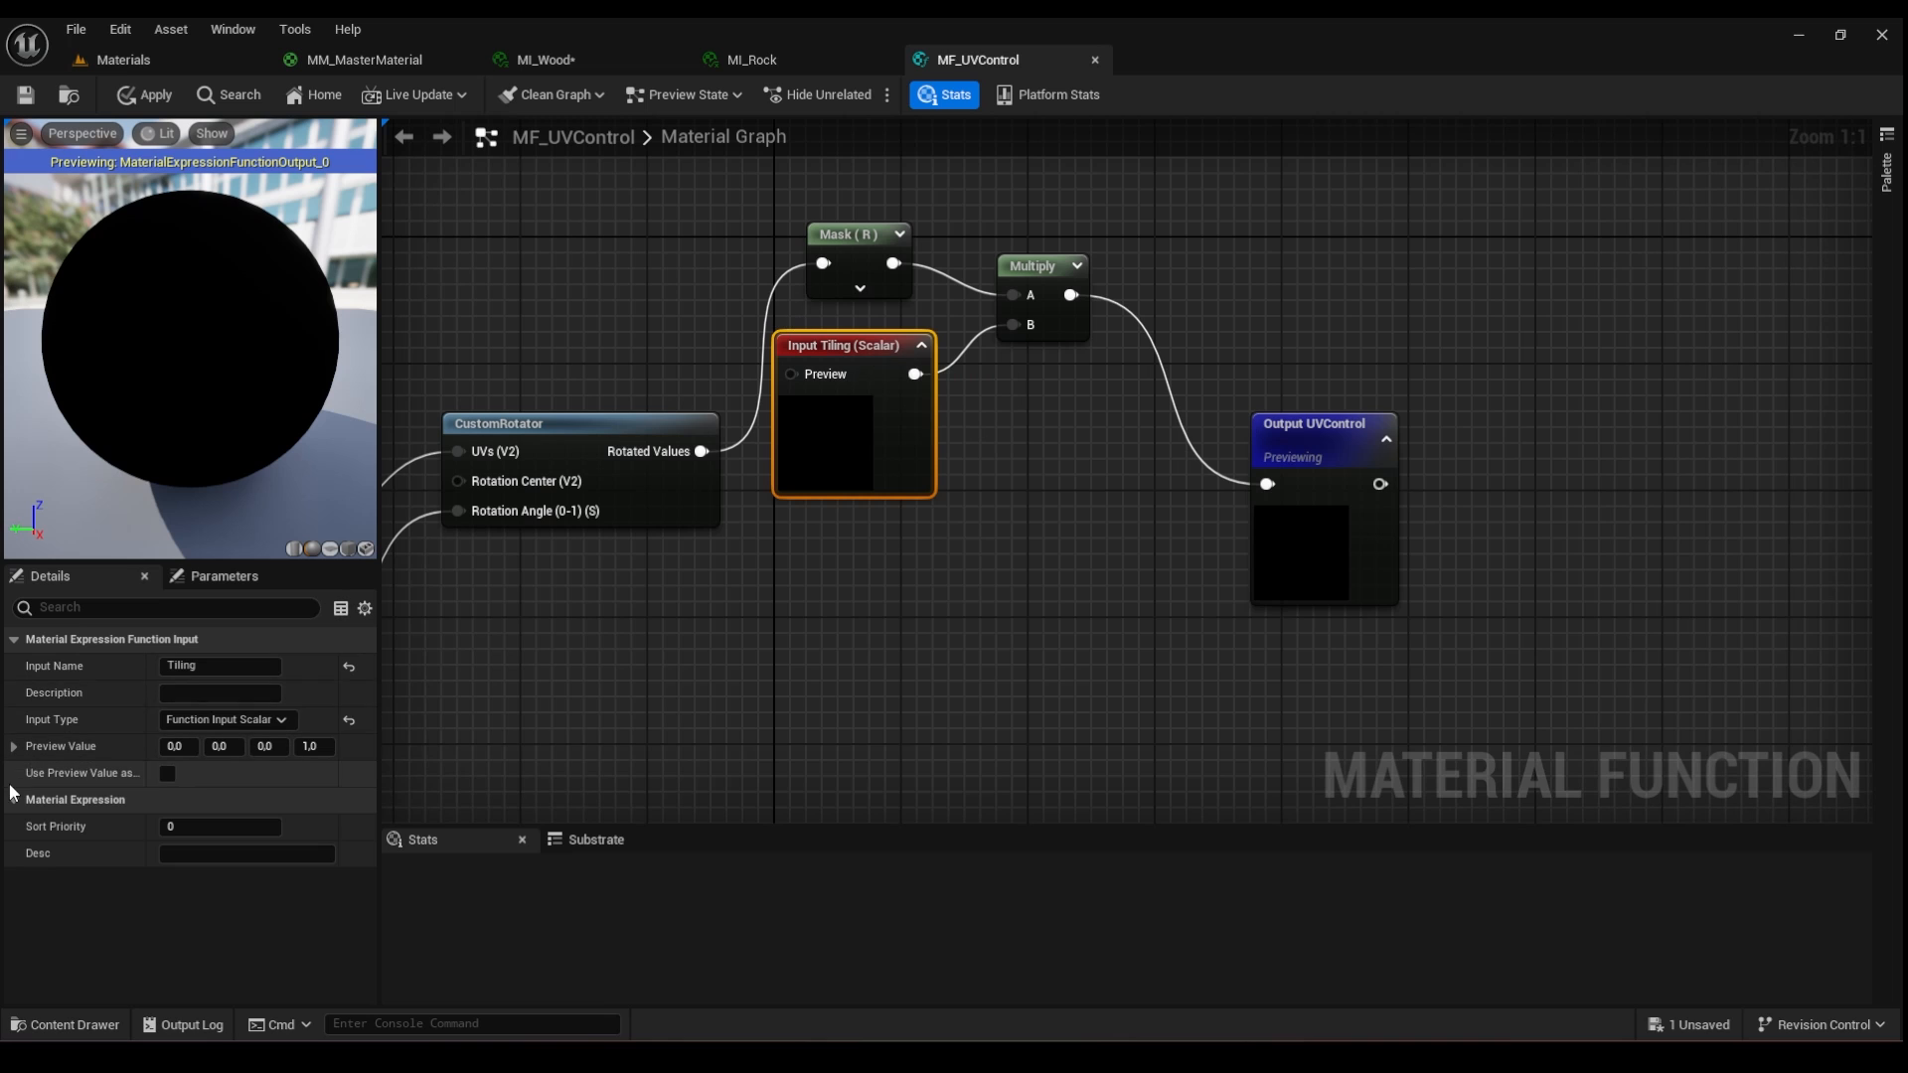
left_click(175, 665)
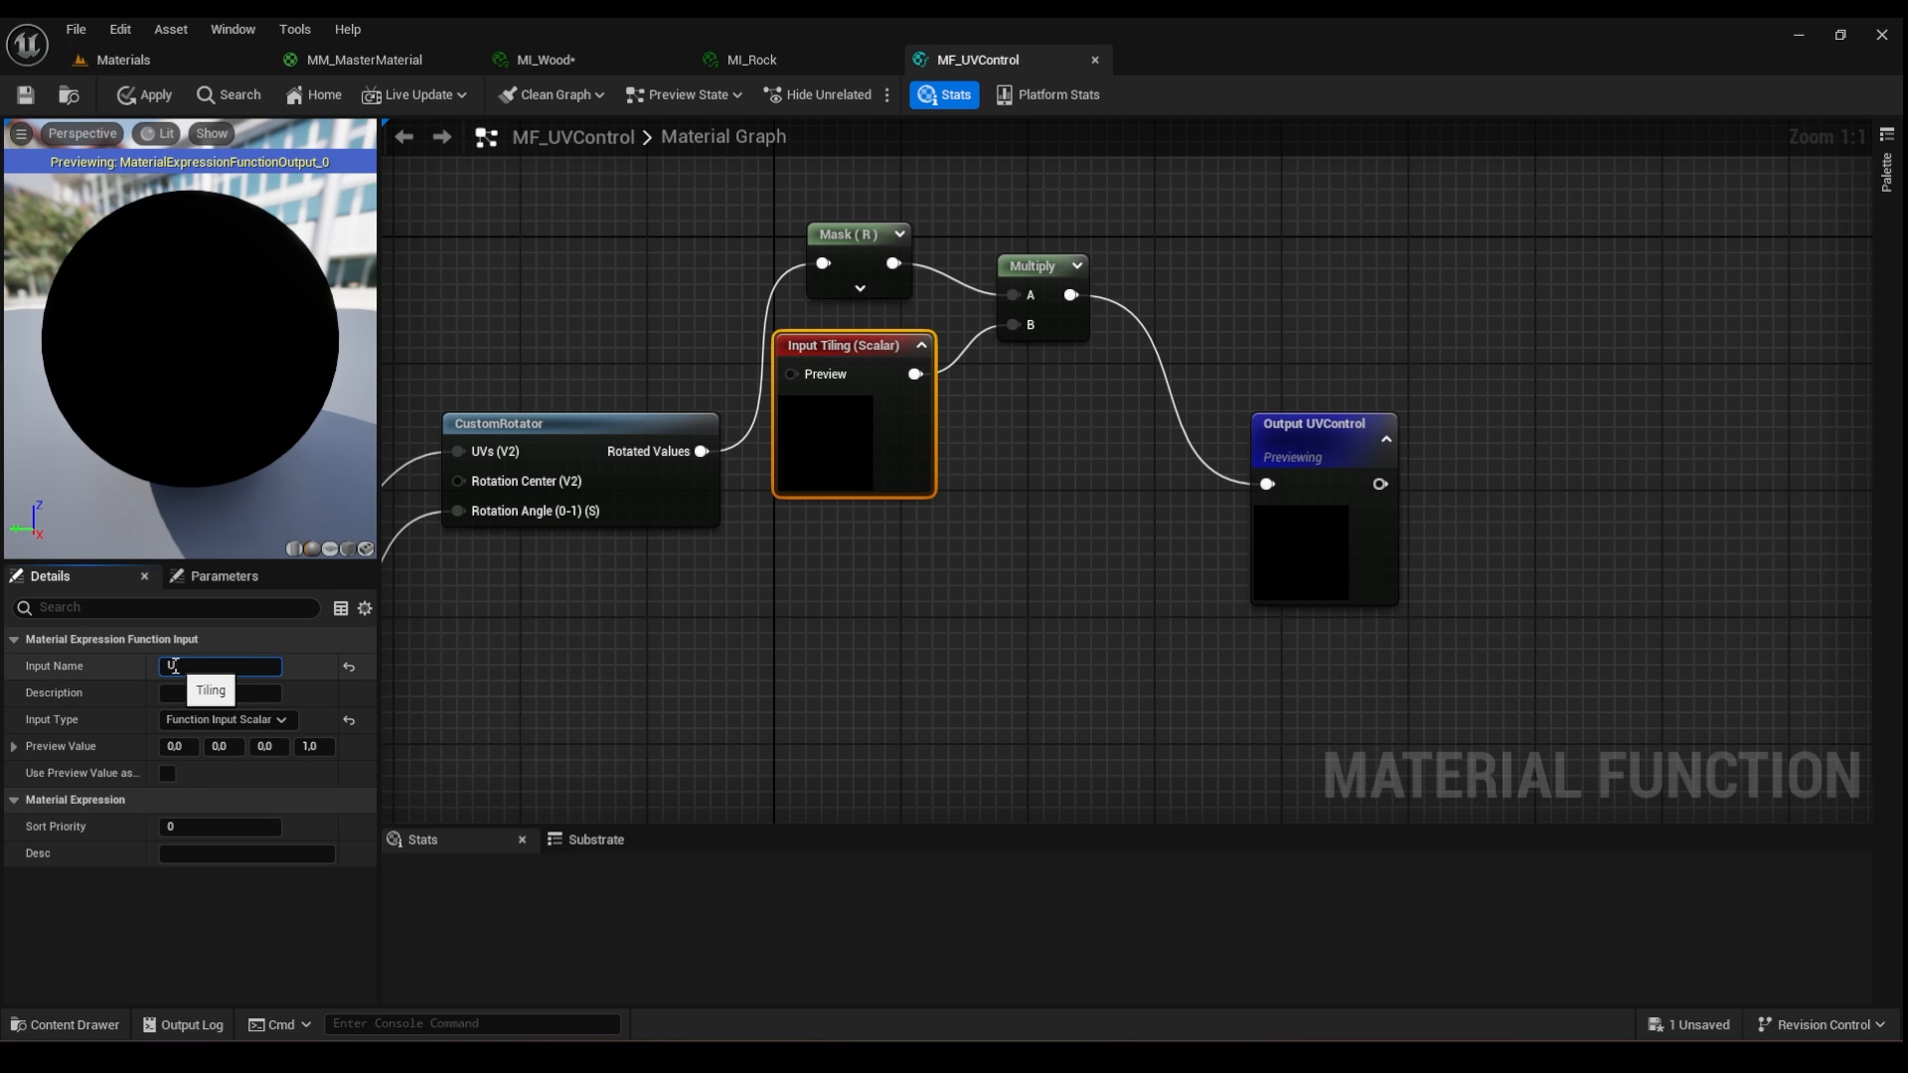
type("UI - Tiling")
key("Return")
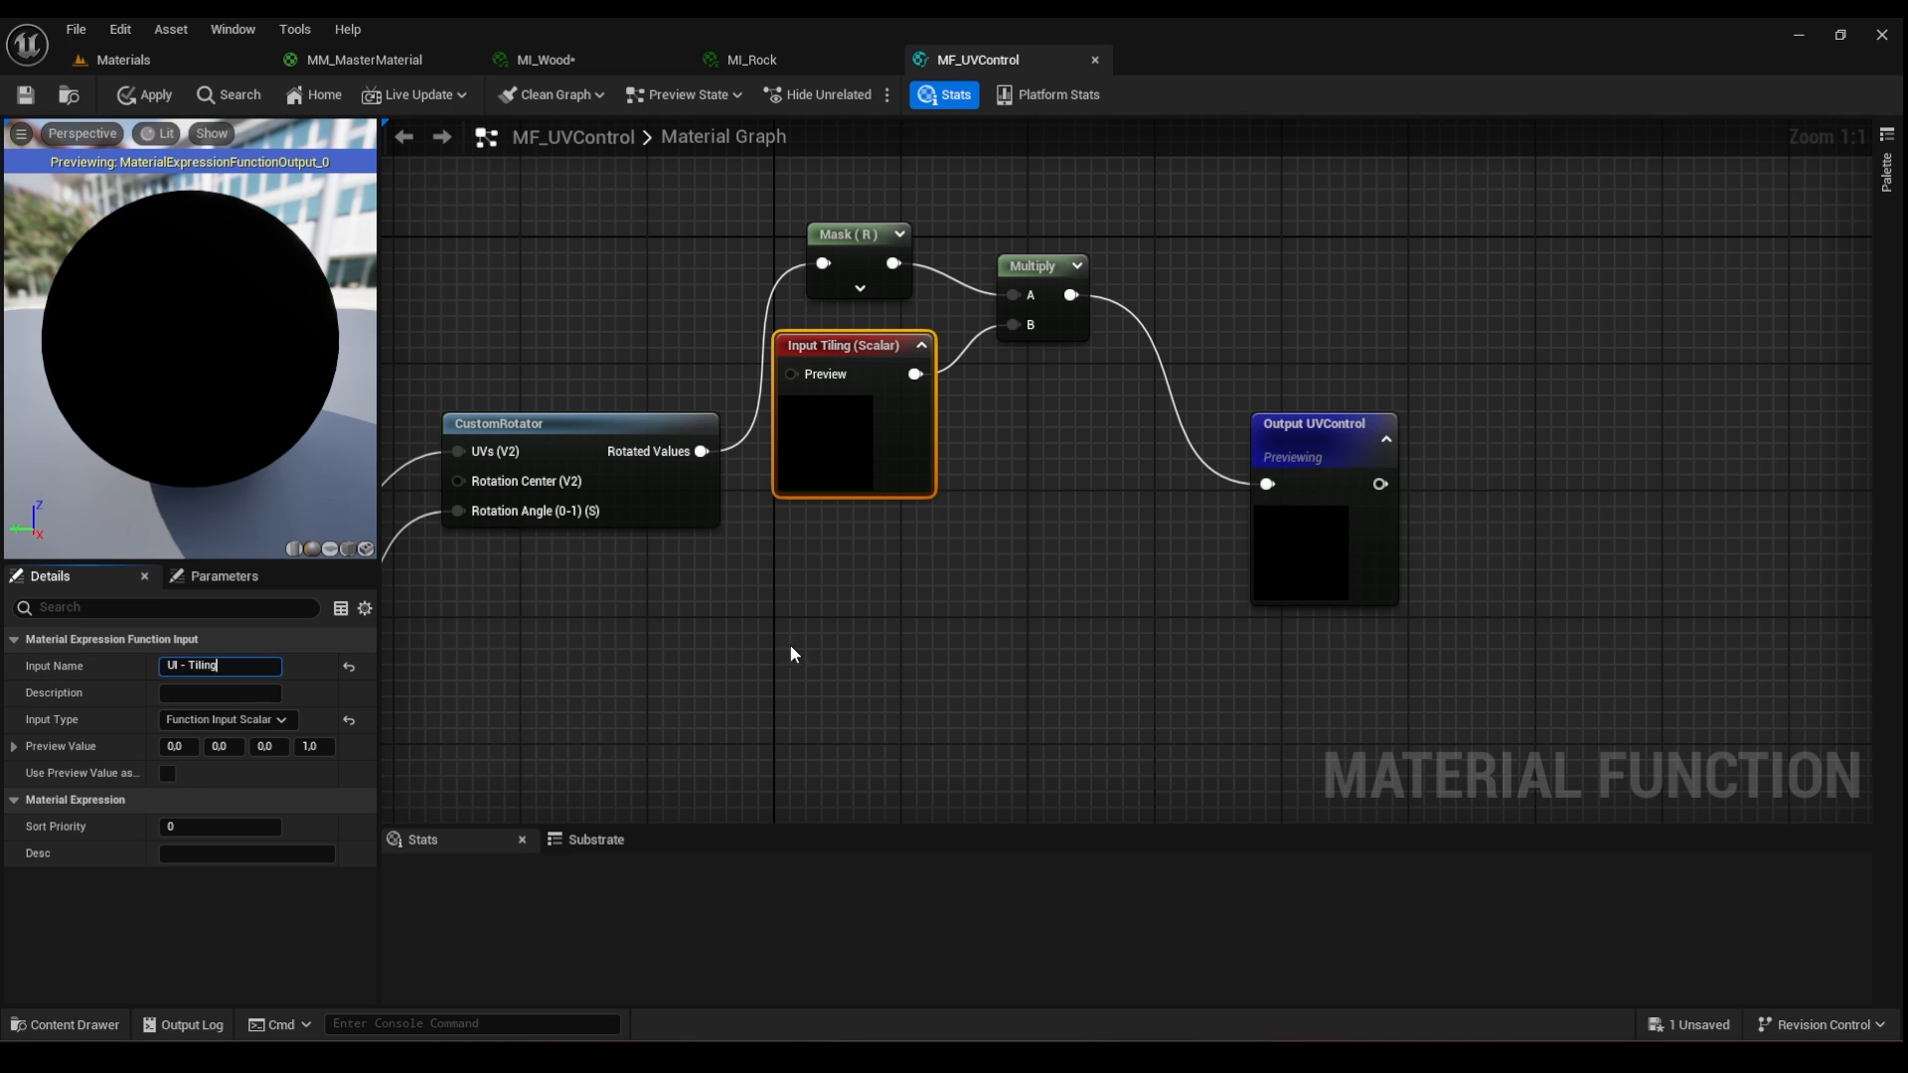
left_click(818, 646)
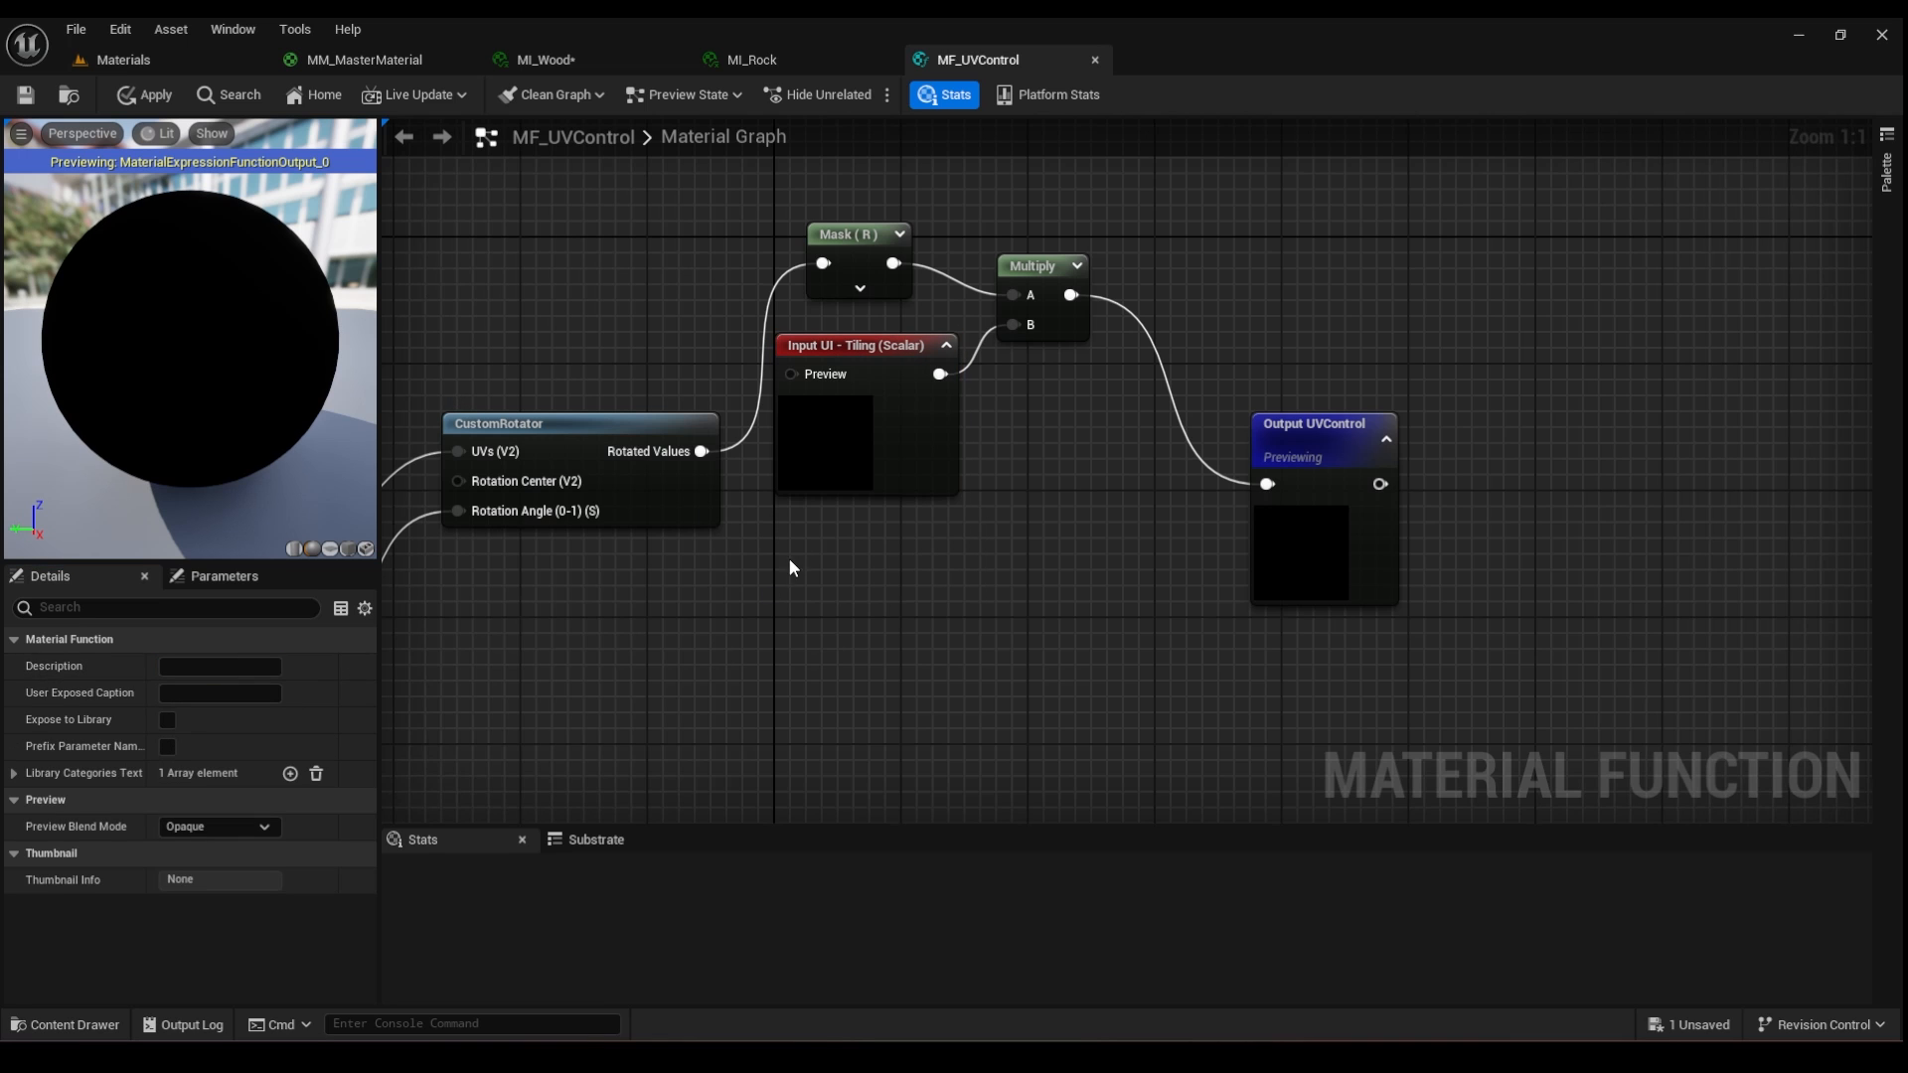
- Add a ComponentMask limited to the G channel below Input UI - Tiling and feed it CustomRotator's Rotated Values
right_click(825, 560)
type("c")
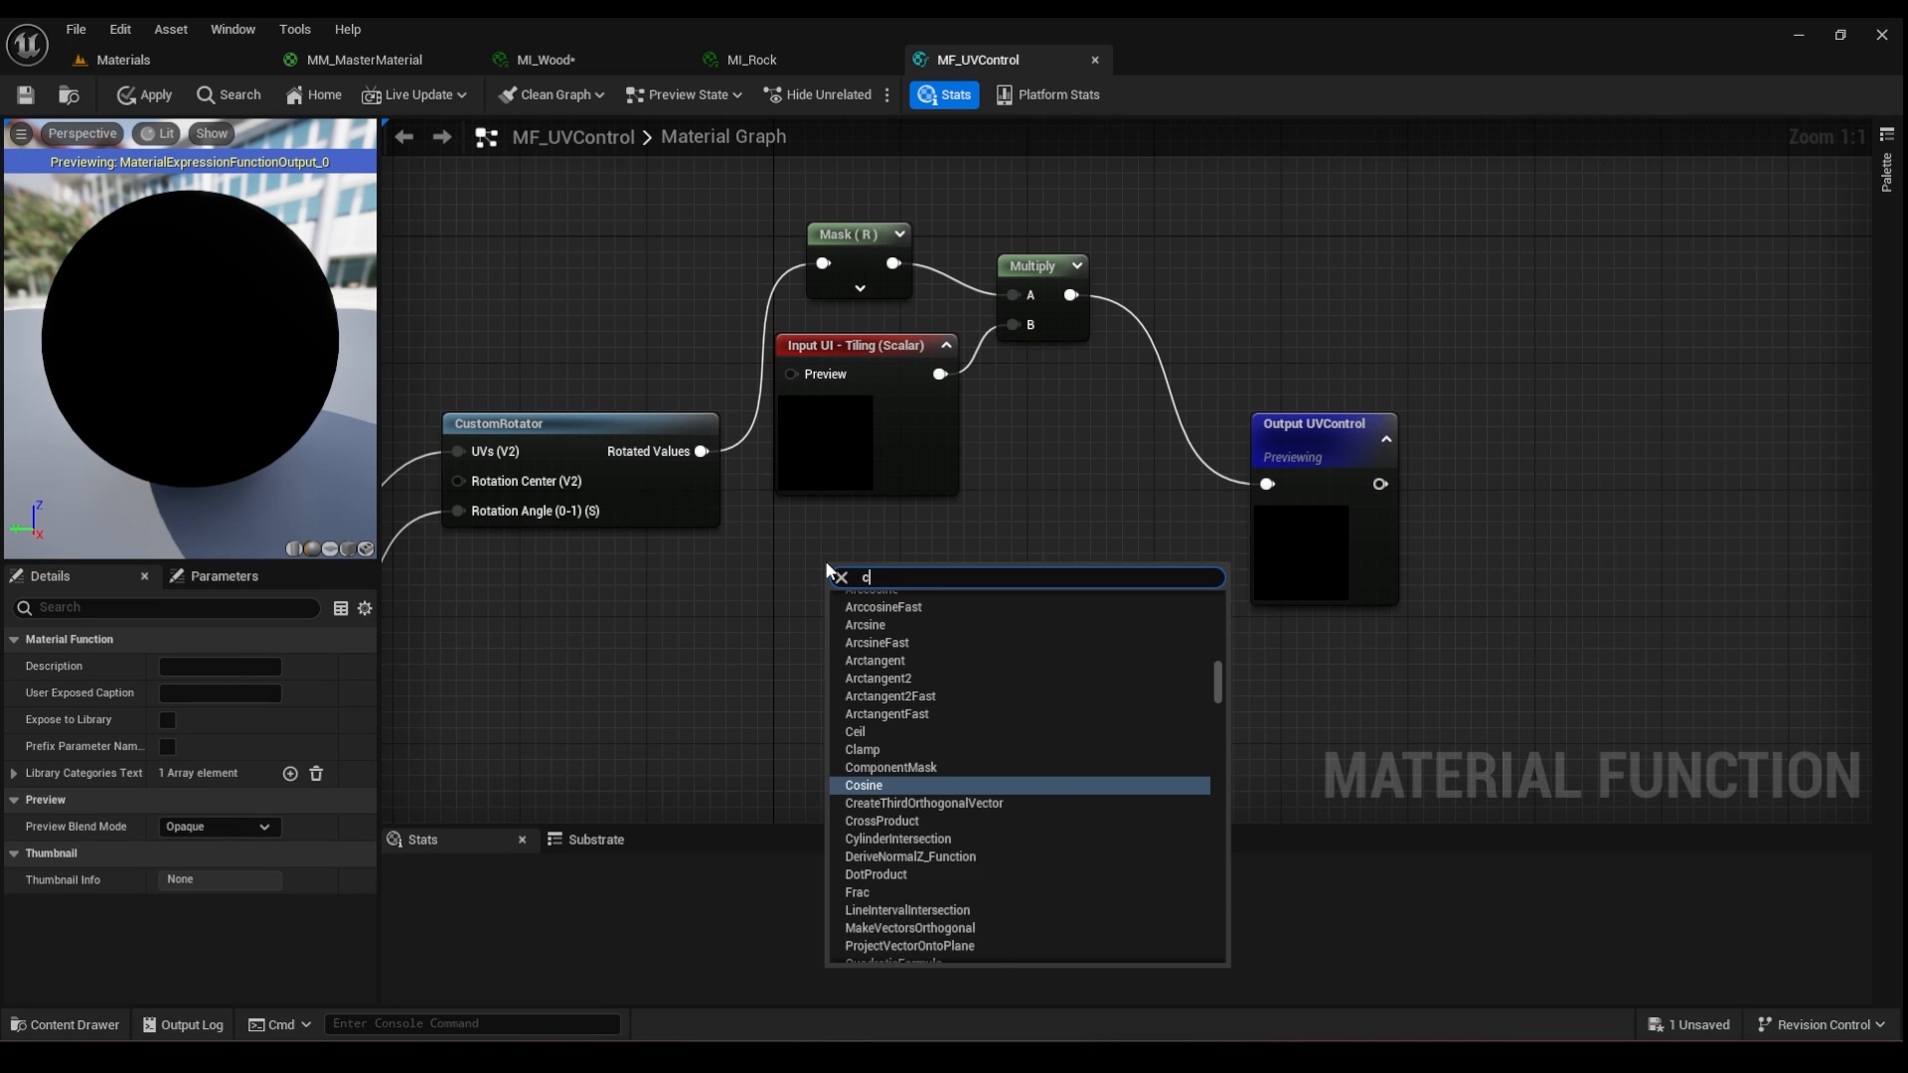
type("ompo")
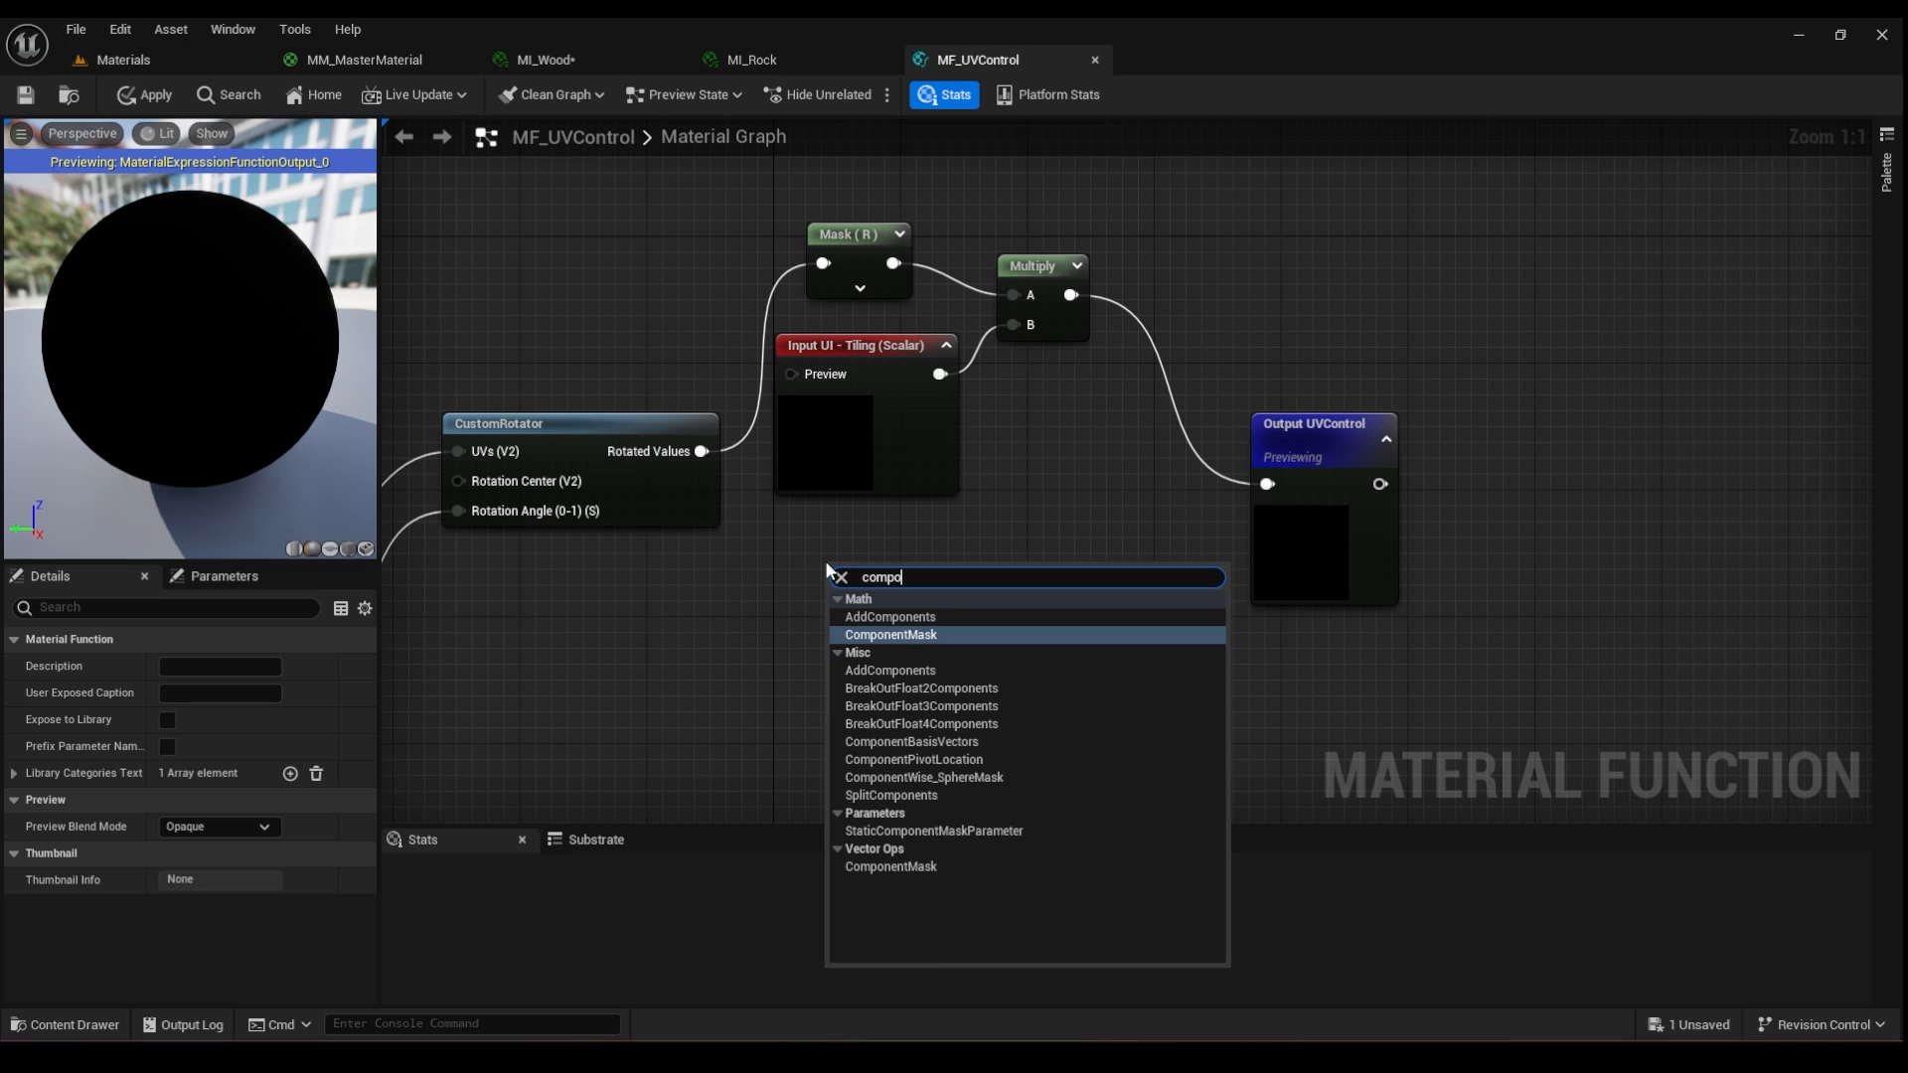
left_click(868, 640)
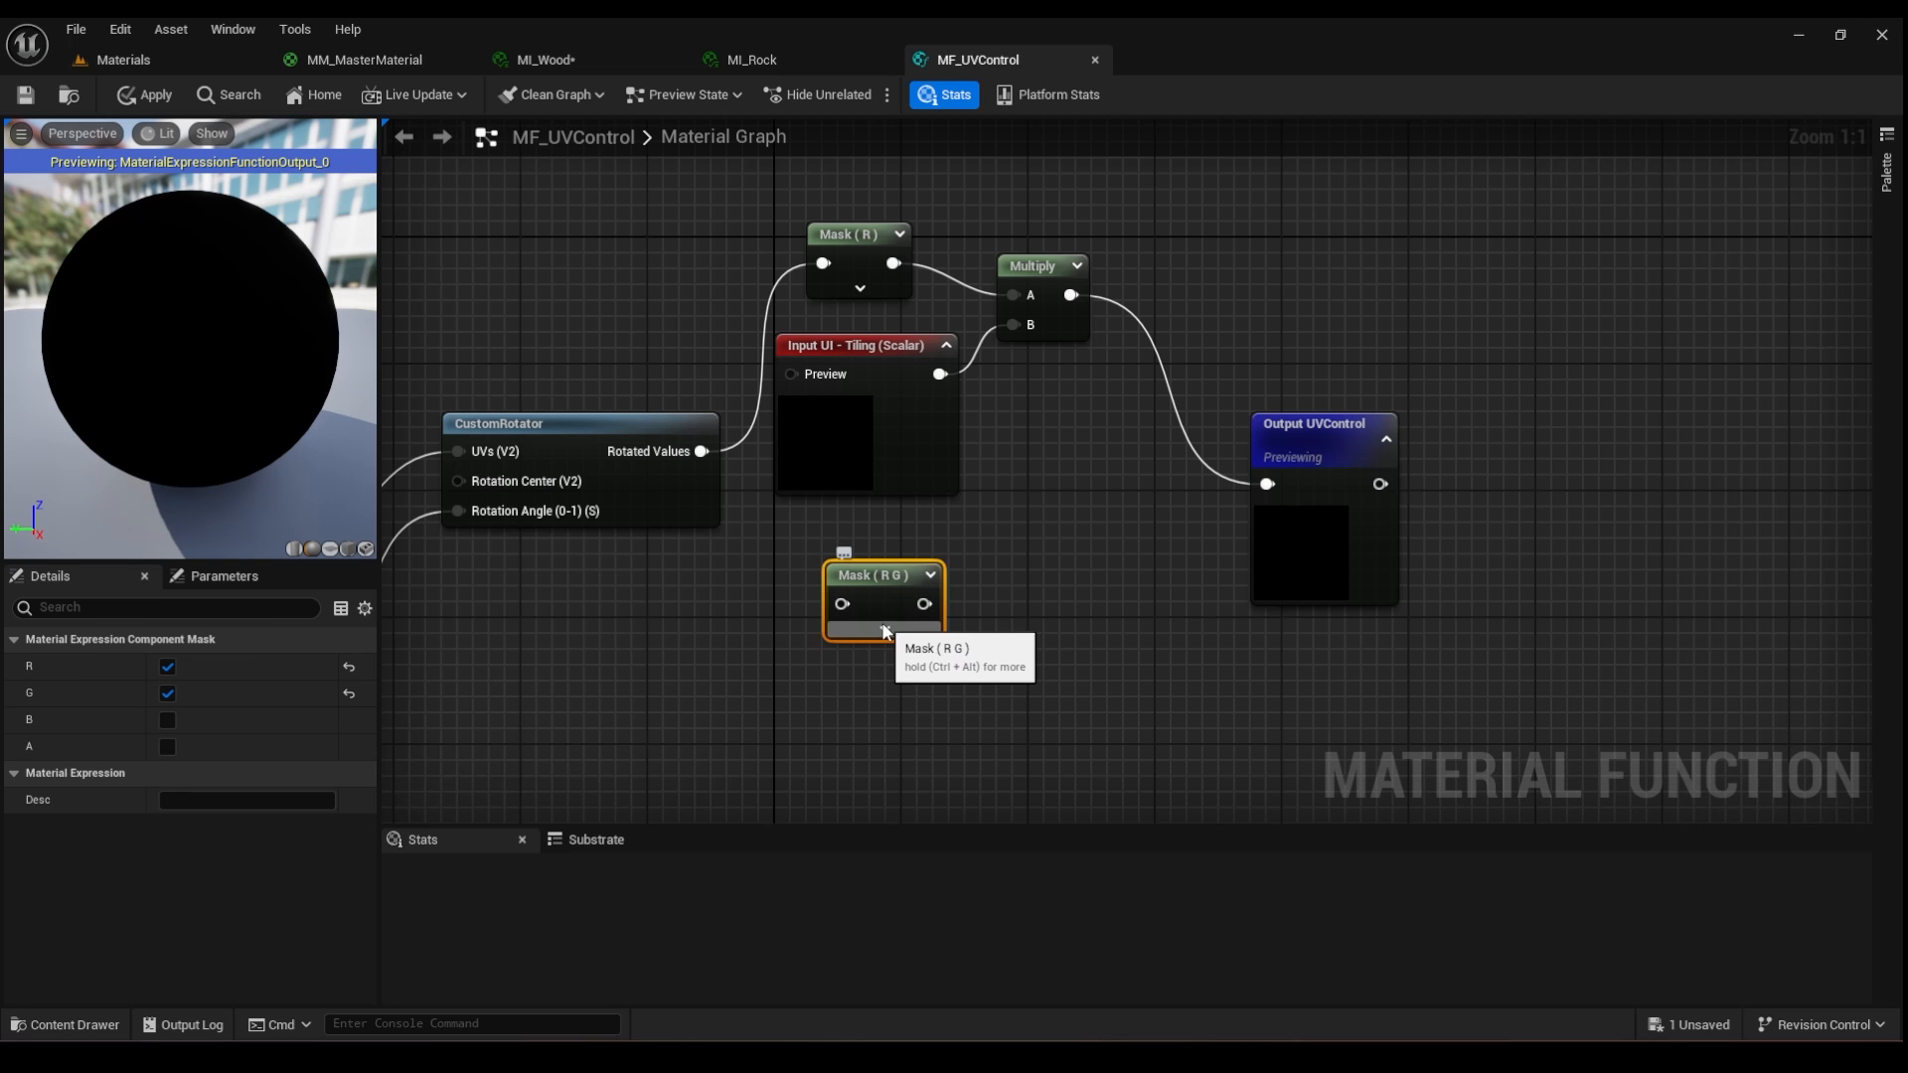
left_click(883, 631)
left_click(882, 637)
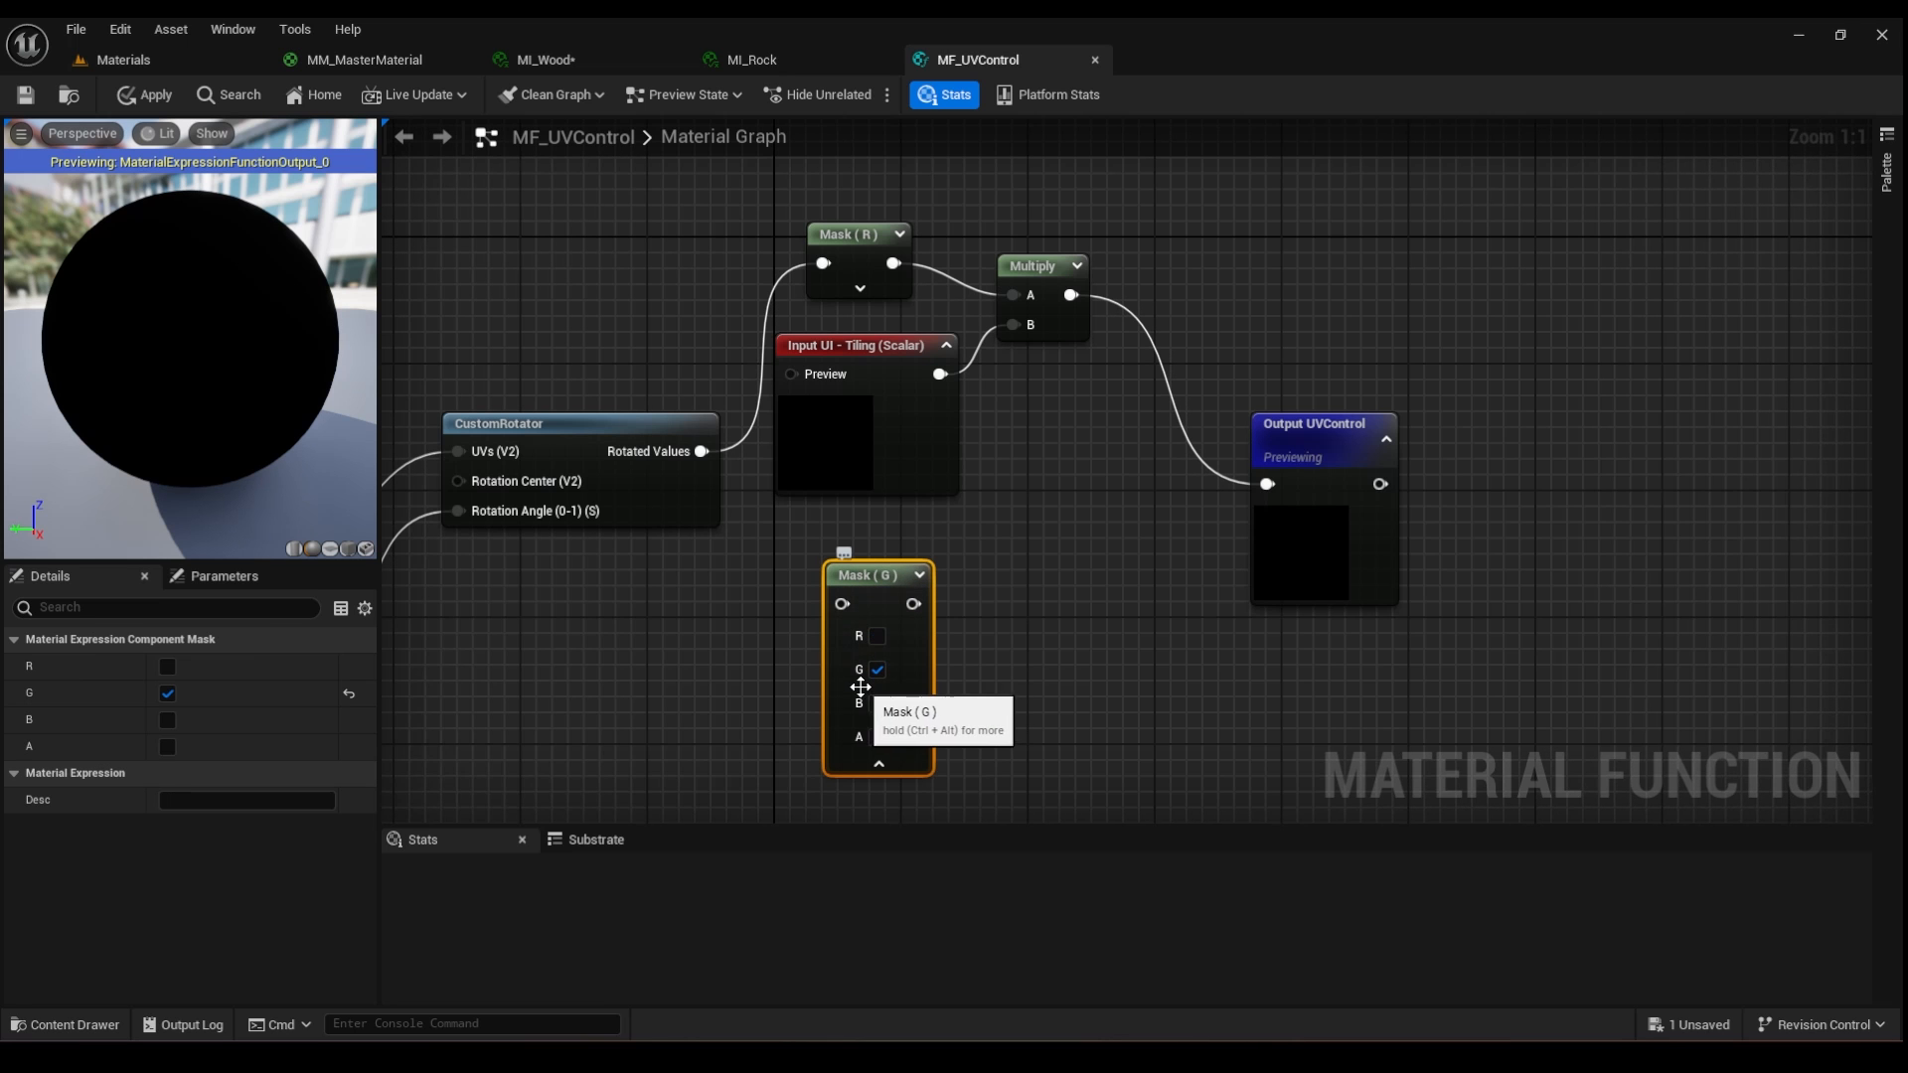
left_click(878, 764)
left_click_drag(872, 587, 864, 578)
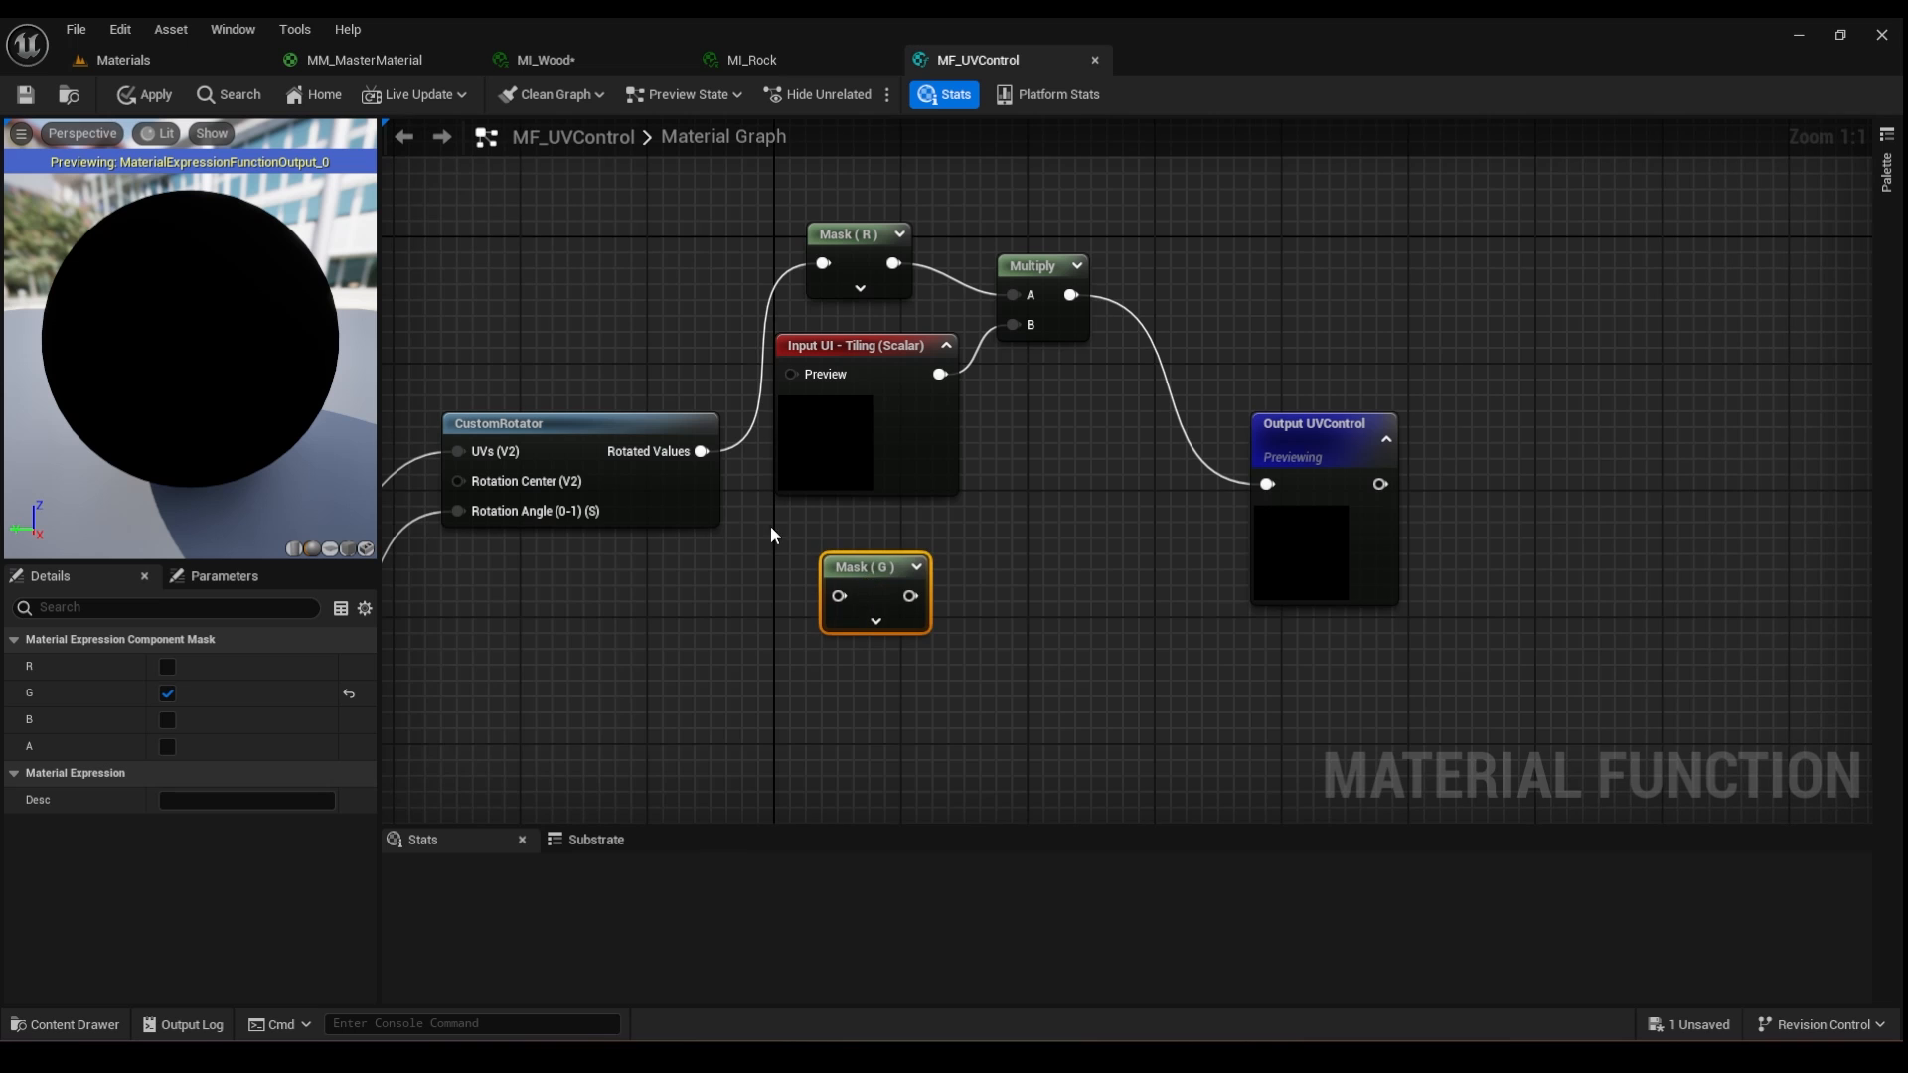
left_click_drag(702, 452, 844, 601)
- Add a FunctionInput node below Mask (G), with type Function Input Scalar and the name "V - Tiling"
right_click_drag(760, 668, 708, 583)
right_click(762, 662)
type("input")
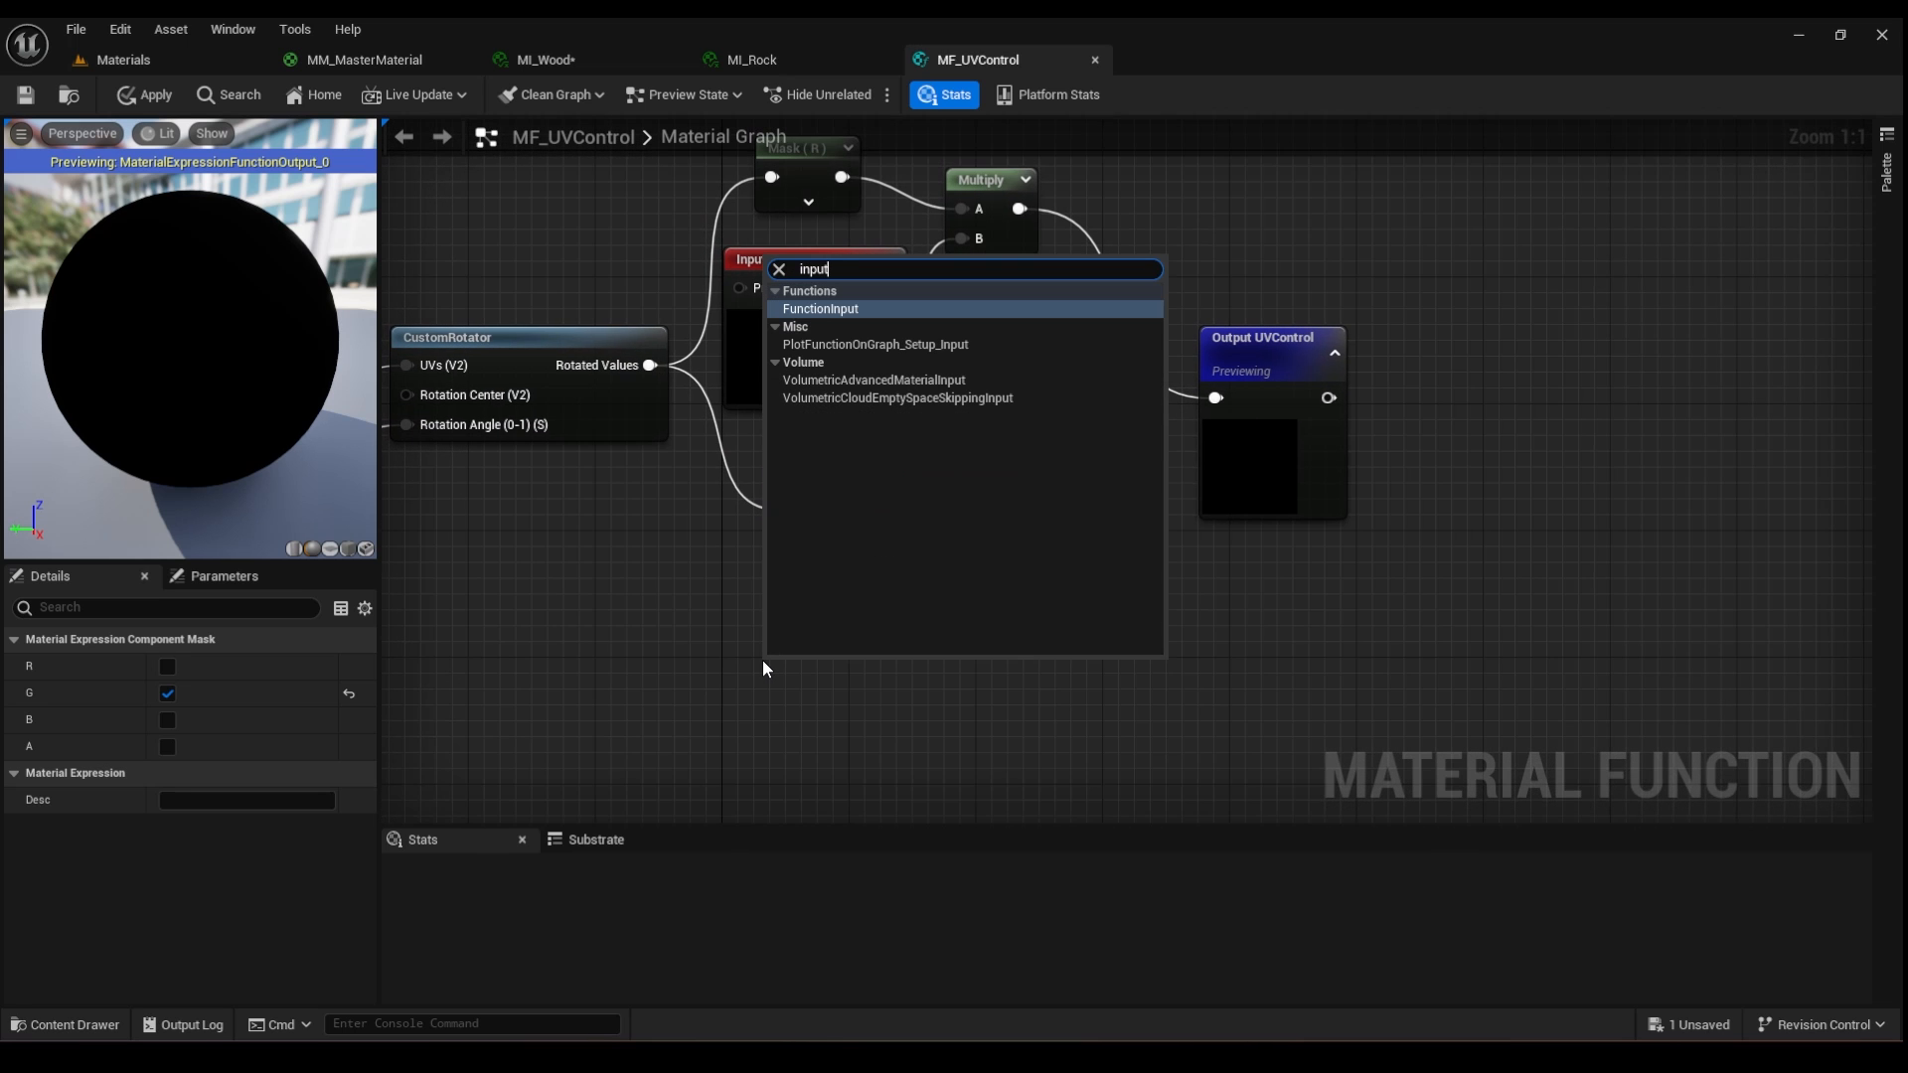
left_click(841, 308)
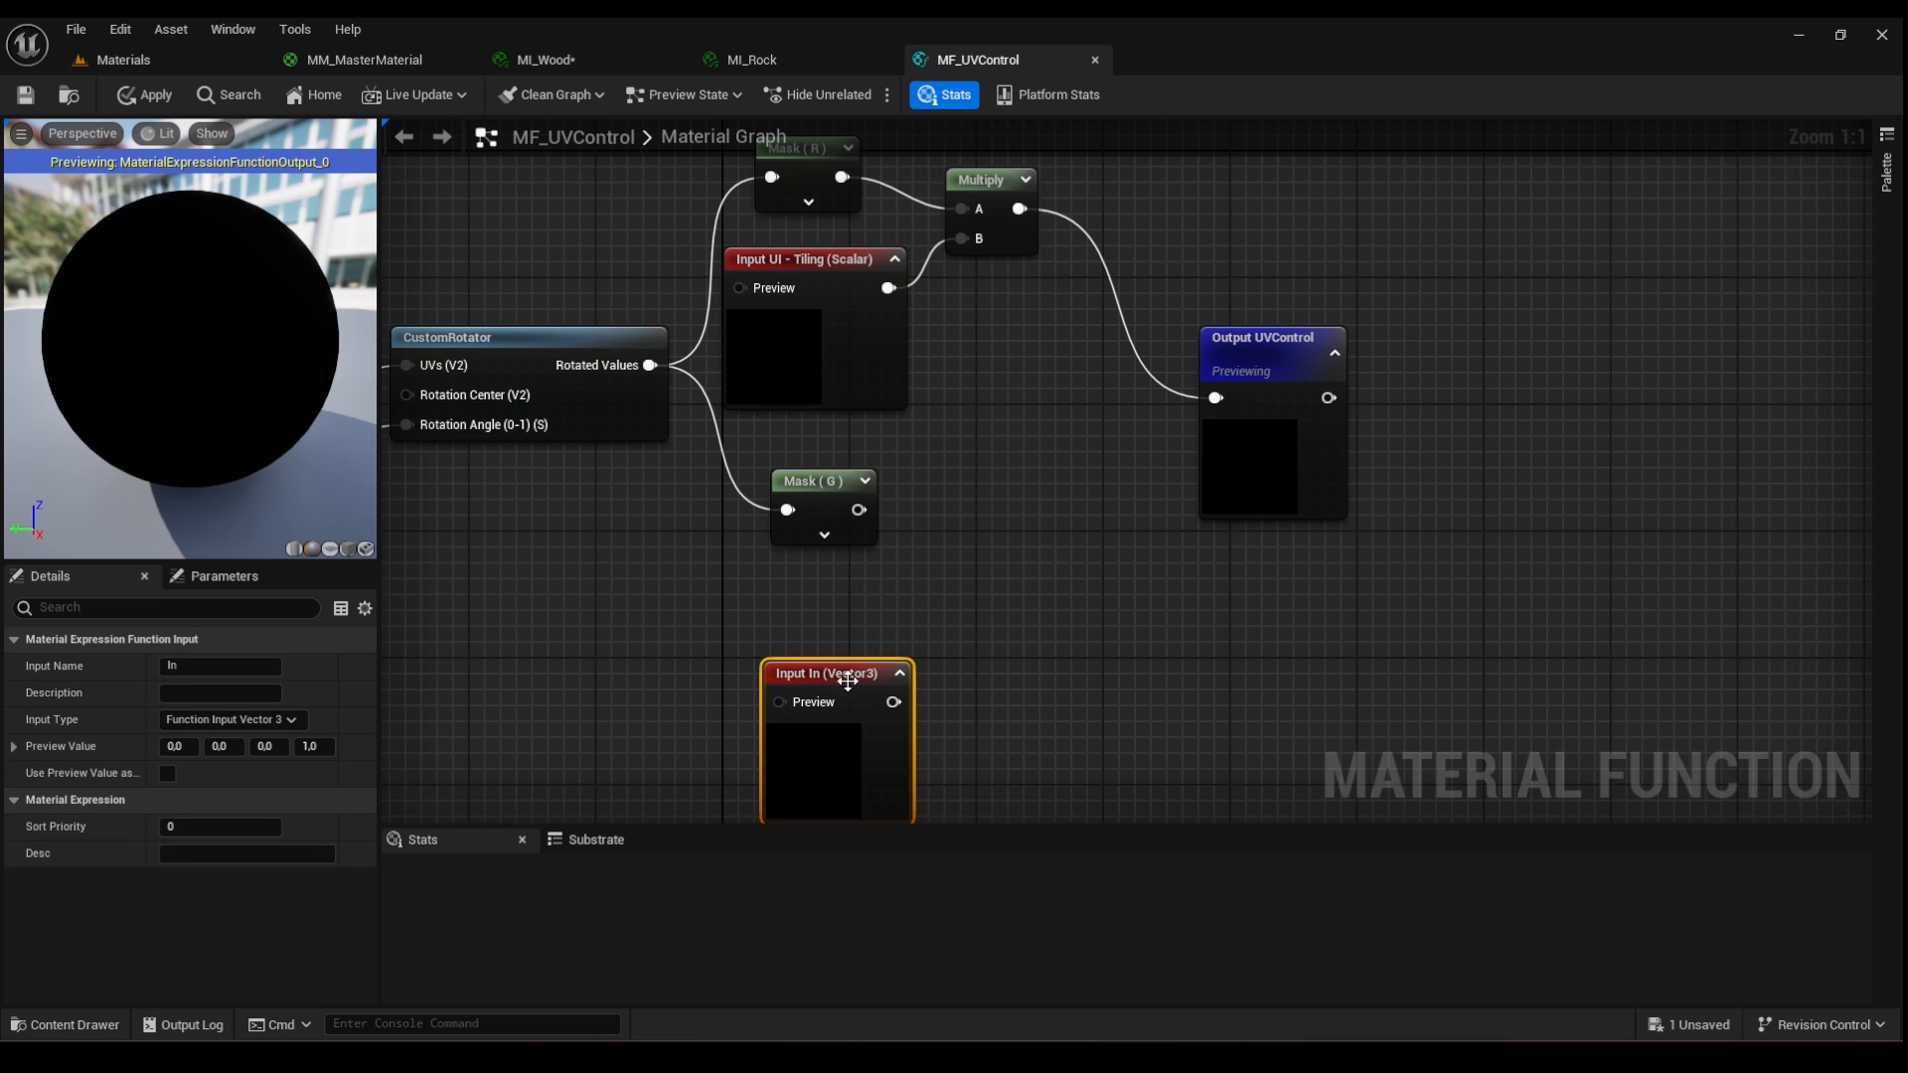
left_click_drag(839, 673, 803, 623)
left_click(233, 719)
left_click(224, 736)
left_click(195, 667)
type("V - ")
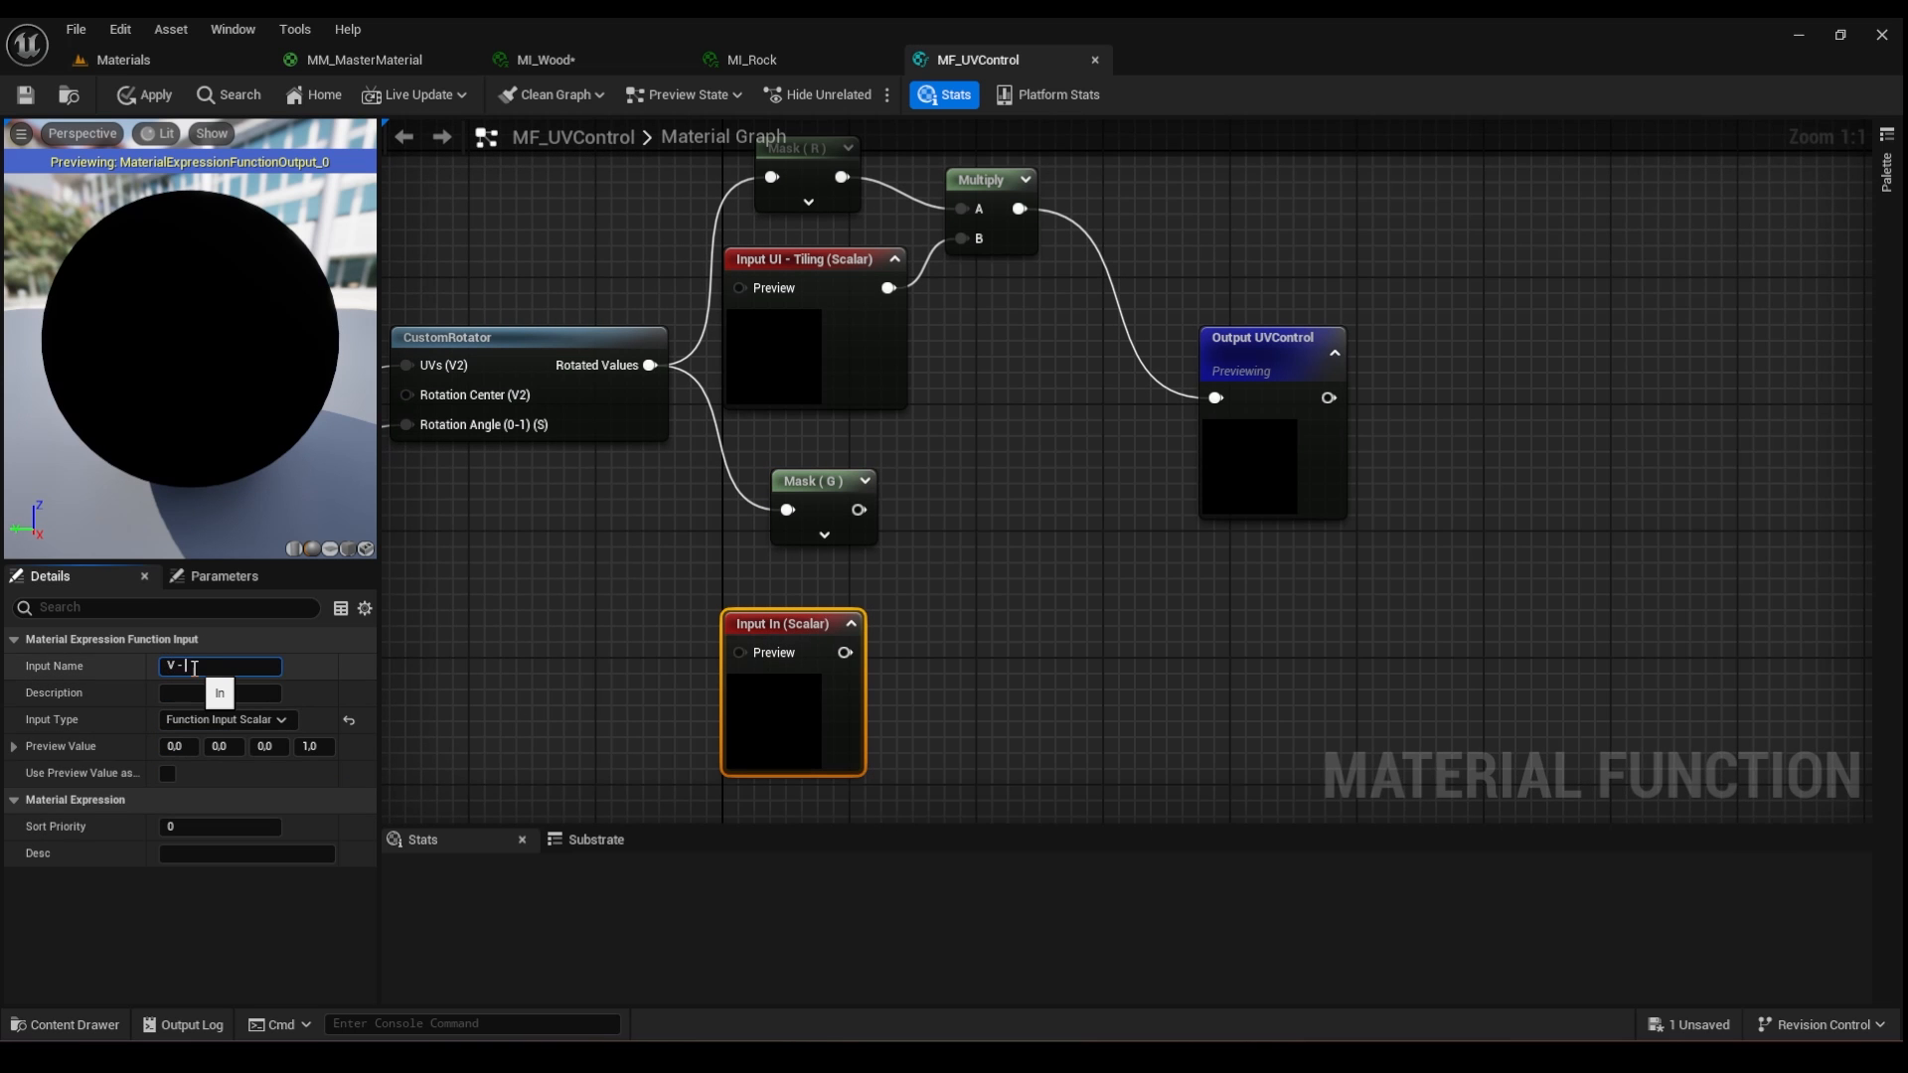
type("Tiling")
left_click(1137, 648)
- Add a second Multiply node with Mask (G) connected to A and Input V - Tiling to B
right_click_drag(1137, 647, 994, 708)
left_click_drag(716, 569, 829, 573)
left_click_drag(740, 712, 818, 584)
right_click_drag(1101, 417, 932, 477)
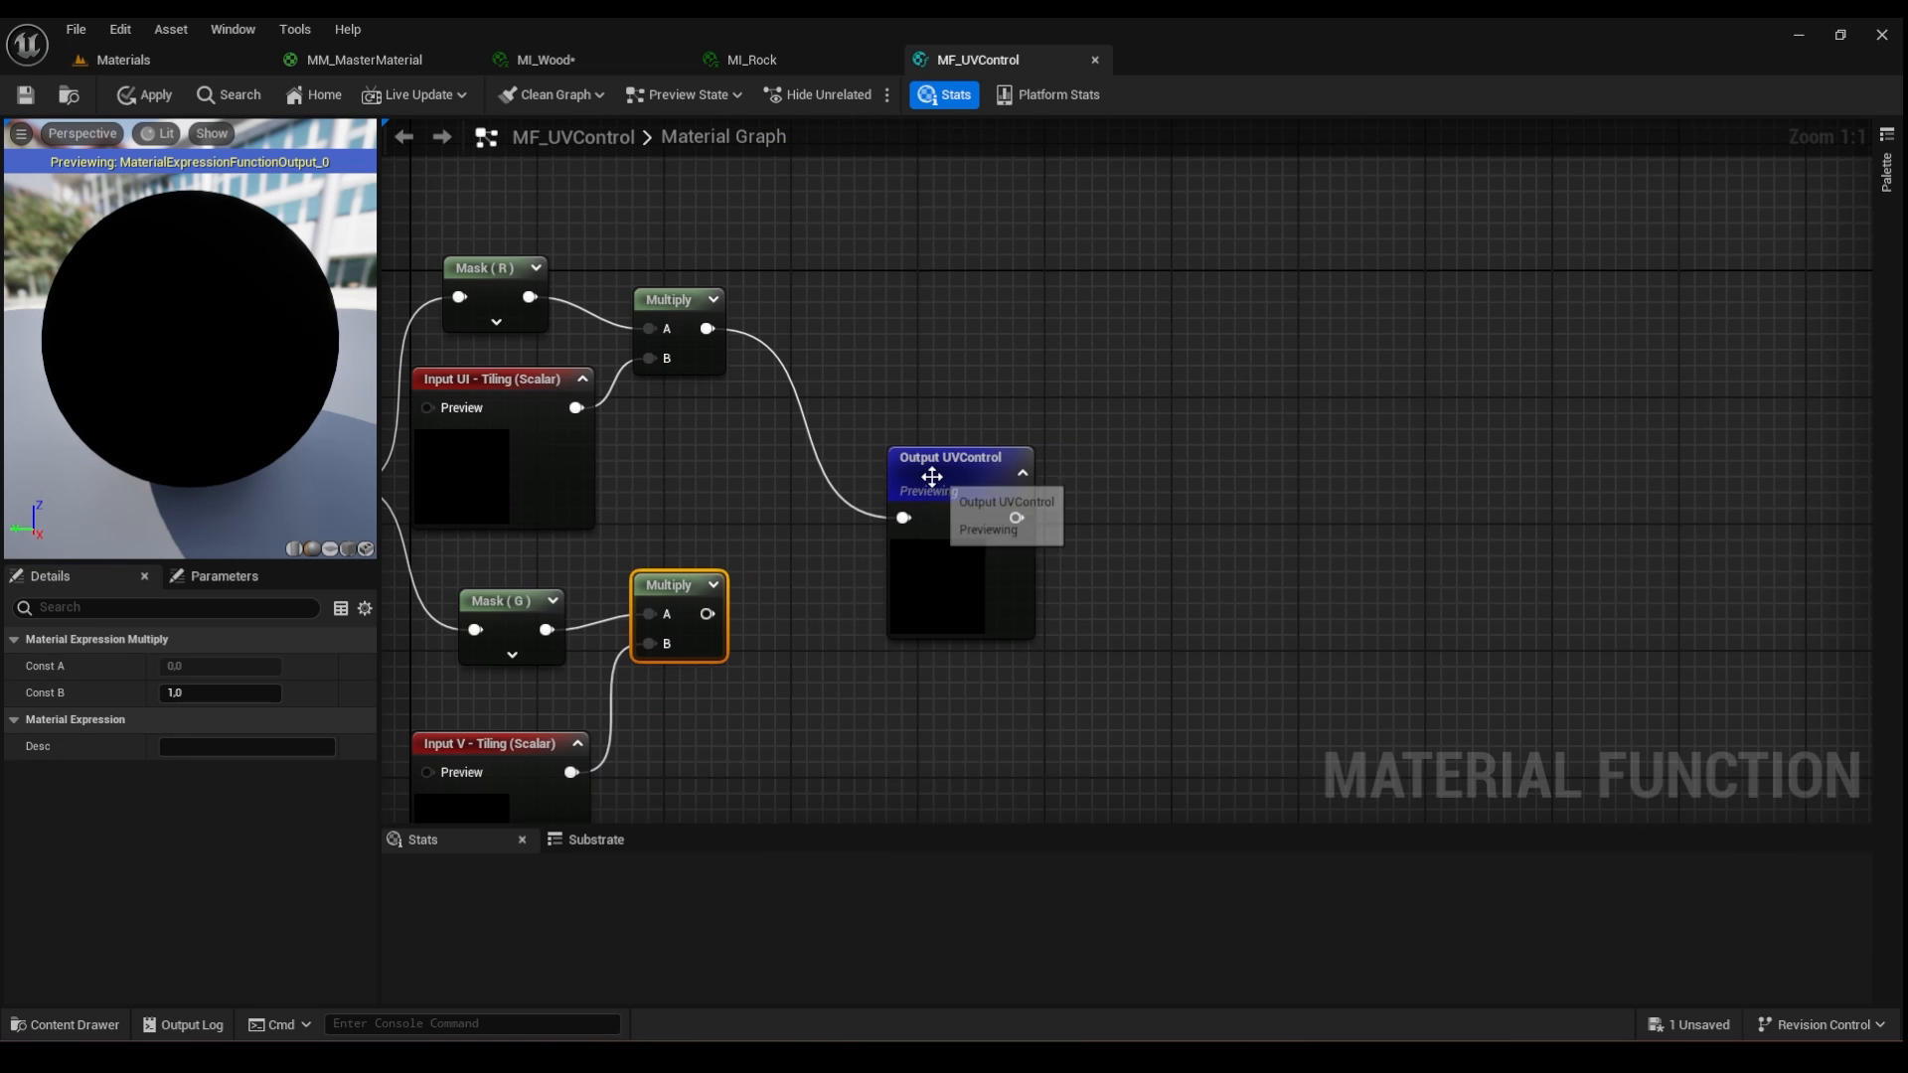
- Move Output UVControl farther out, line up the second Multiply with Mask (G), and bring Input V - Tiling closer beneath the mask
left_click_drag(932, 477, 1091, 460)
left_click_drag(691, 586, 691, 603)
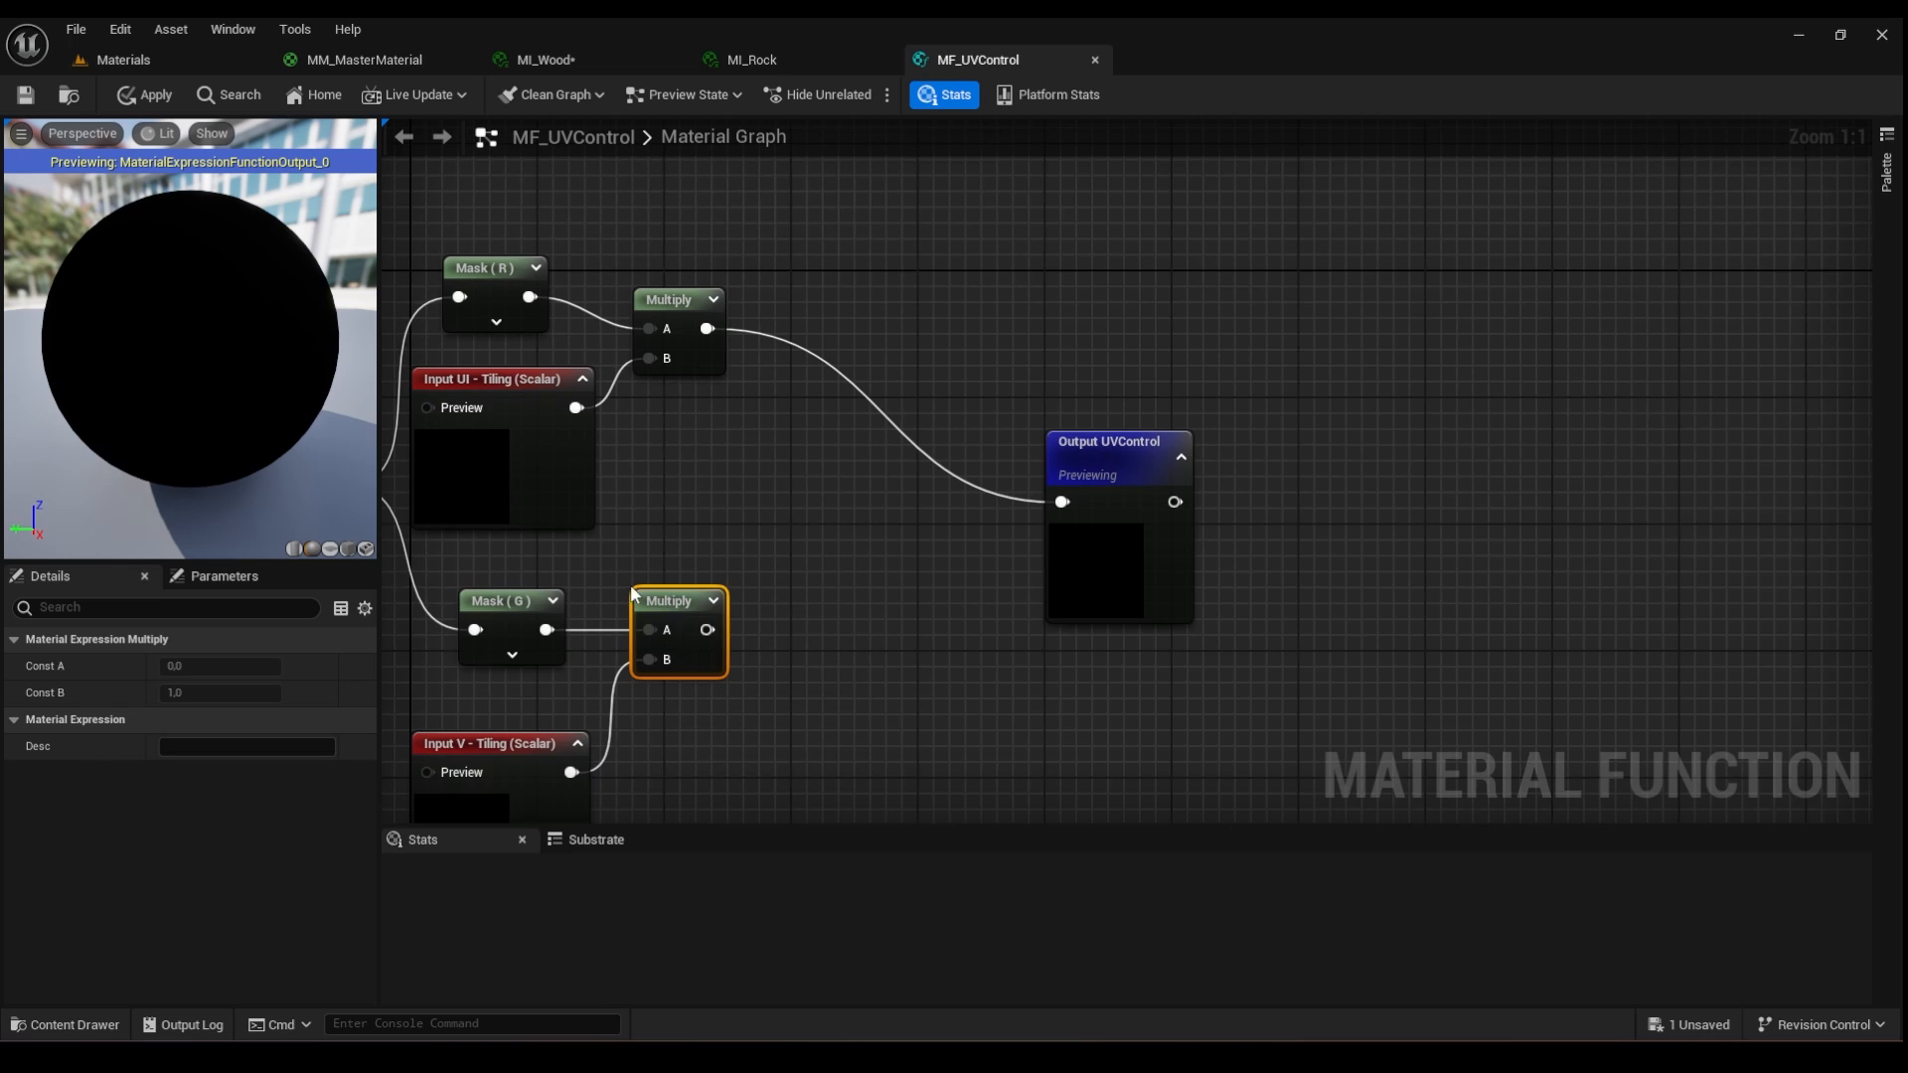
right_click_drag(633, 593, 790, 576)
left_click(648, 703)
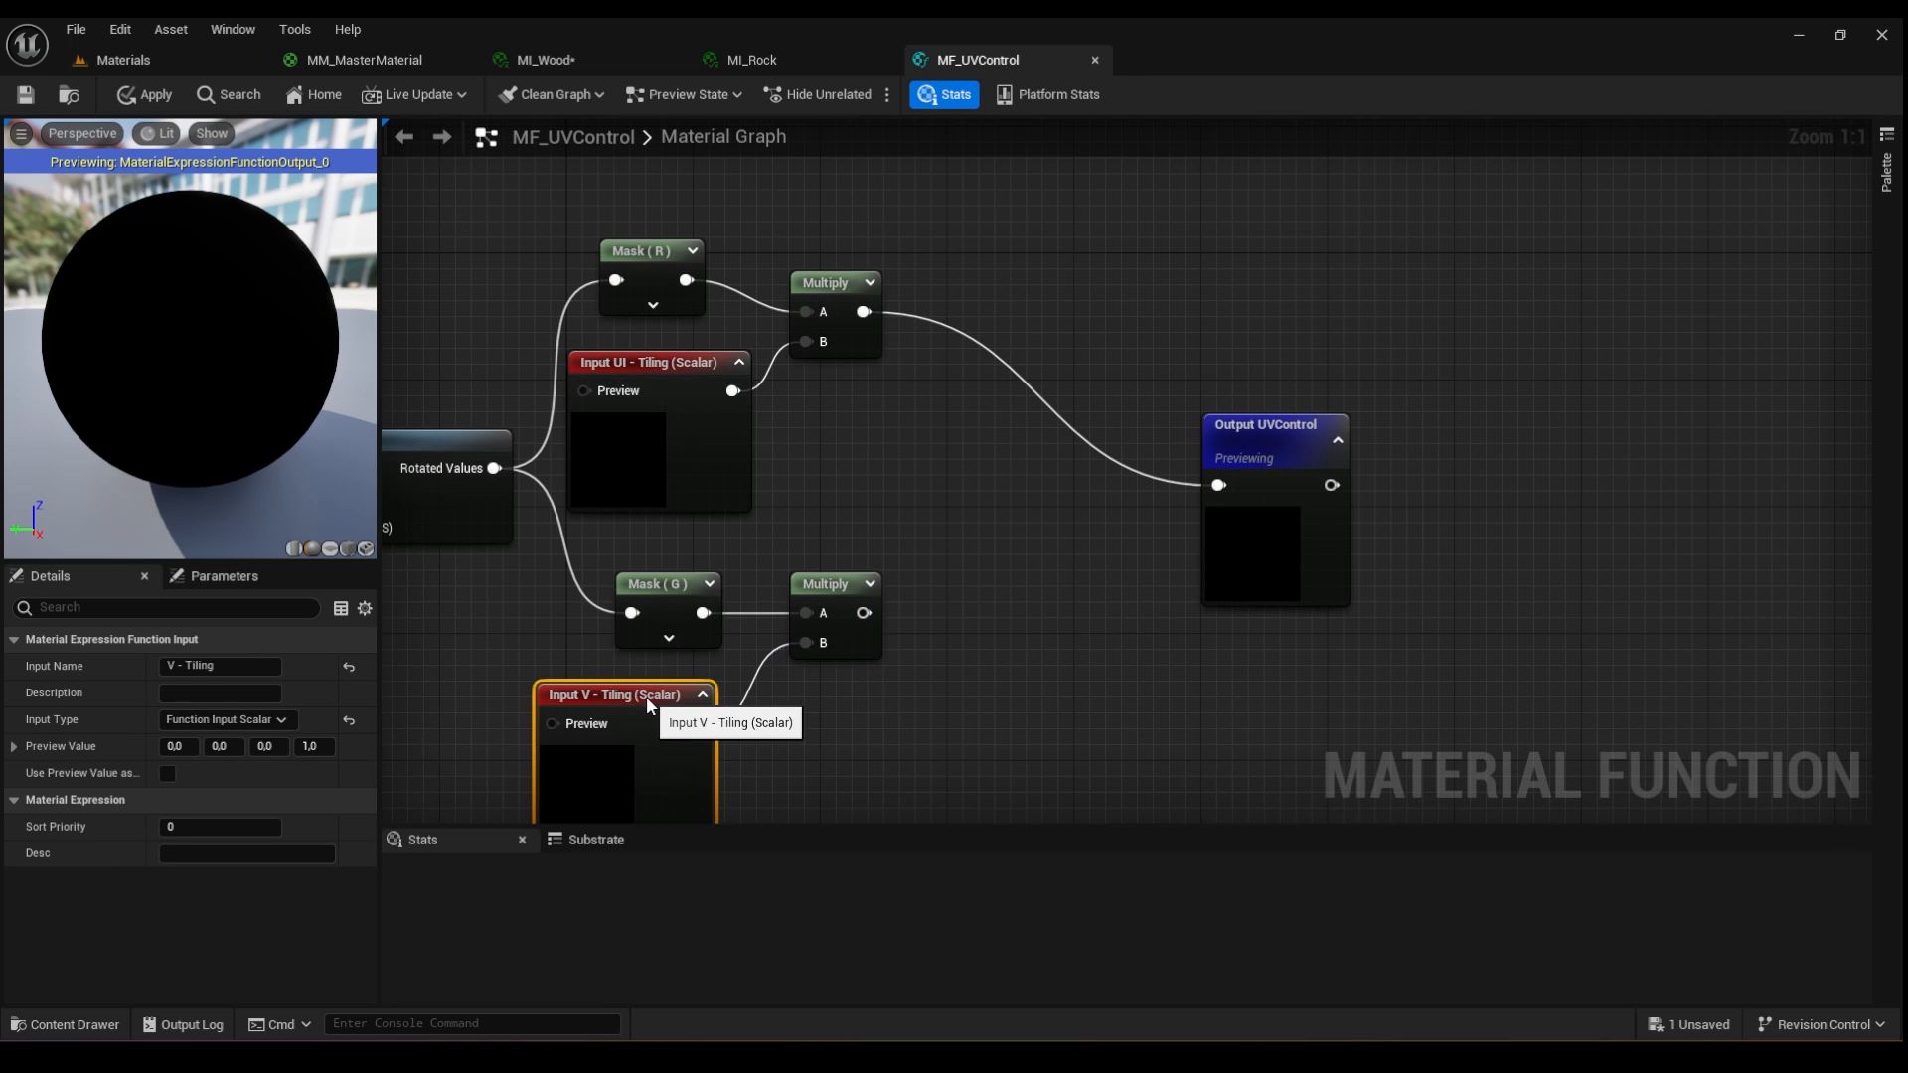
- Combine the R and G Multiply results as A and B of an AppendVector node and connect it to Output UVControl
right_click_drag(960, 697, 860, 704)
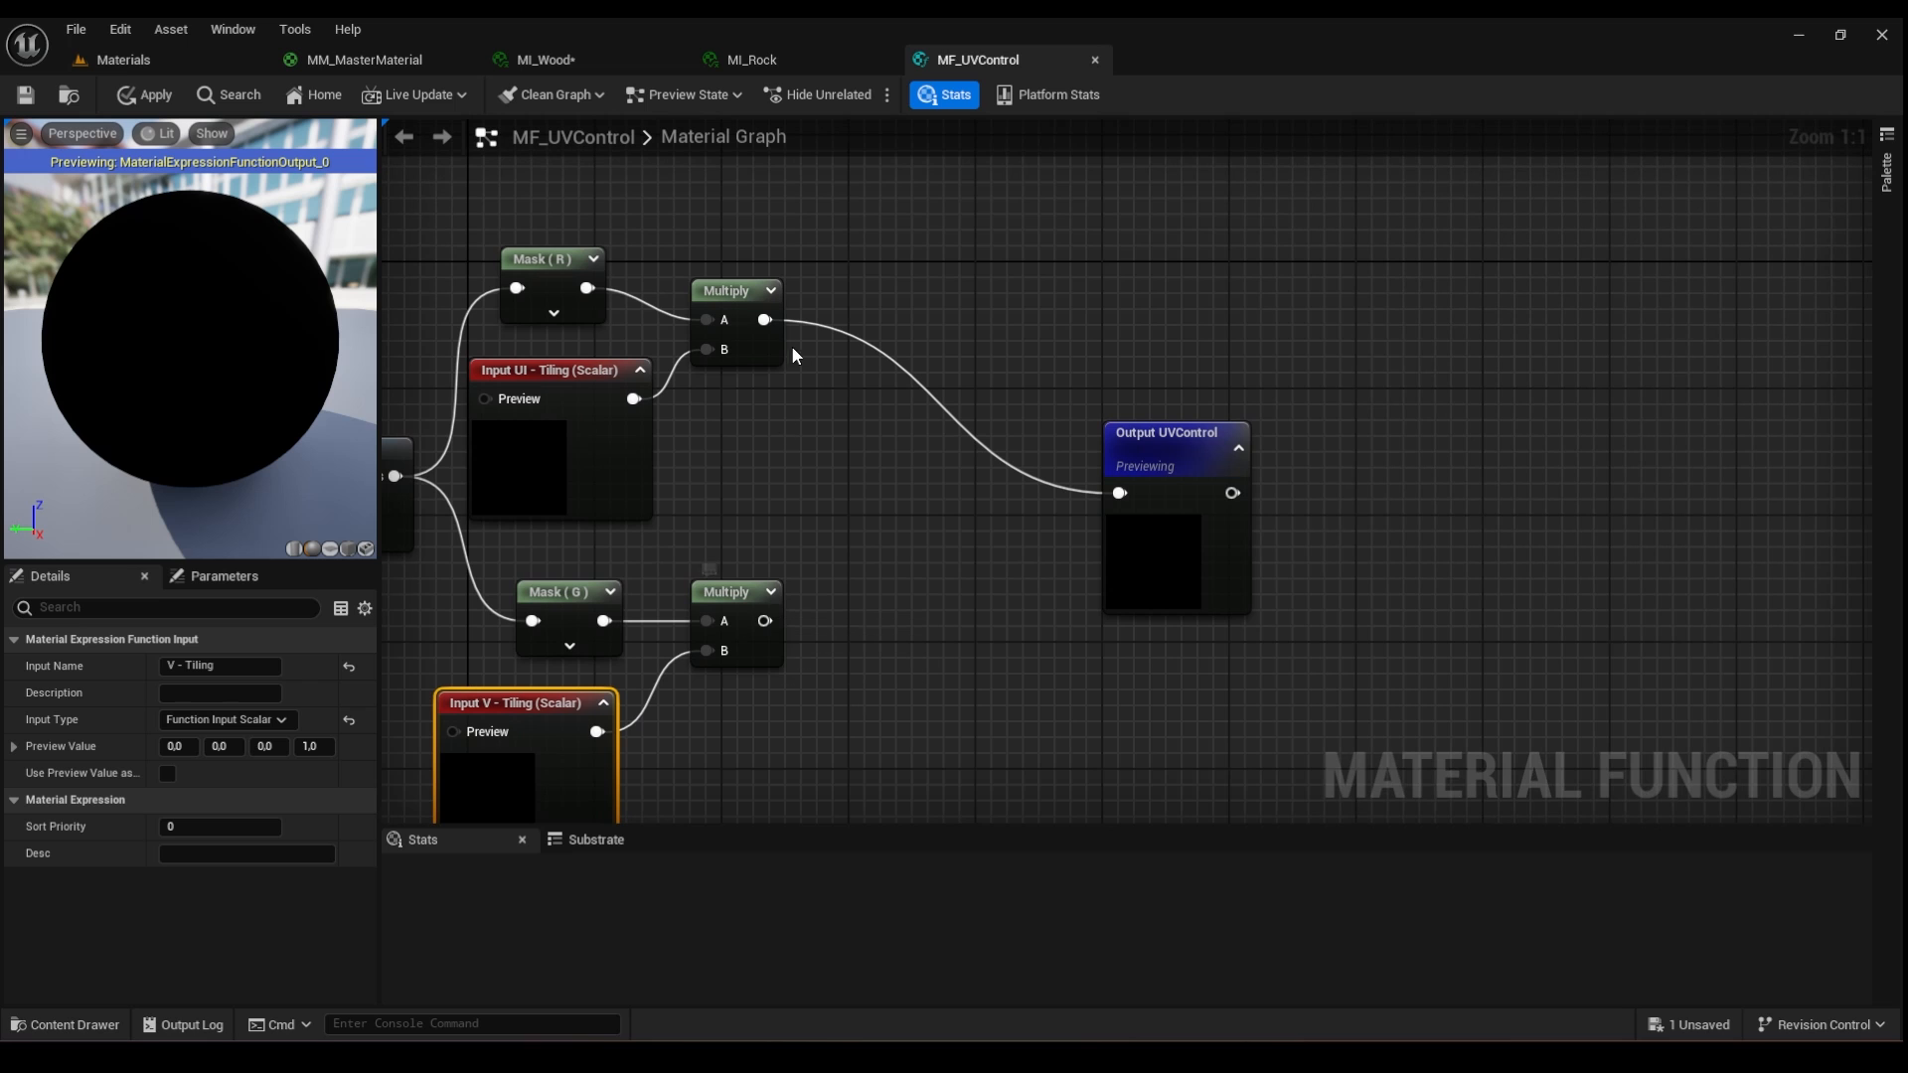
left_click_drag(764, 319, 896, 465)
type("a")
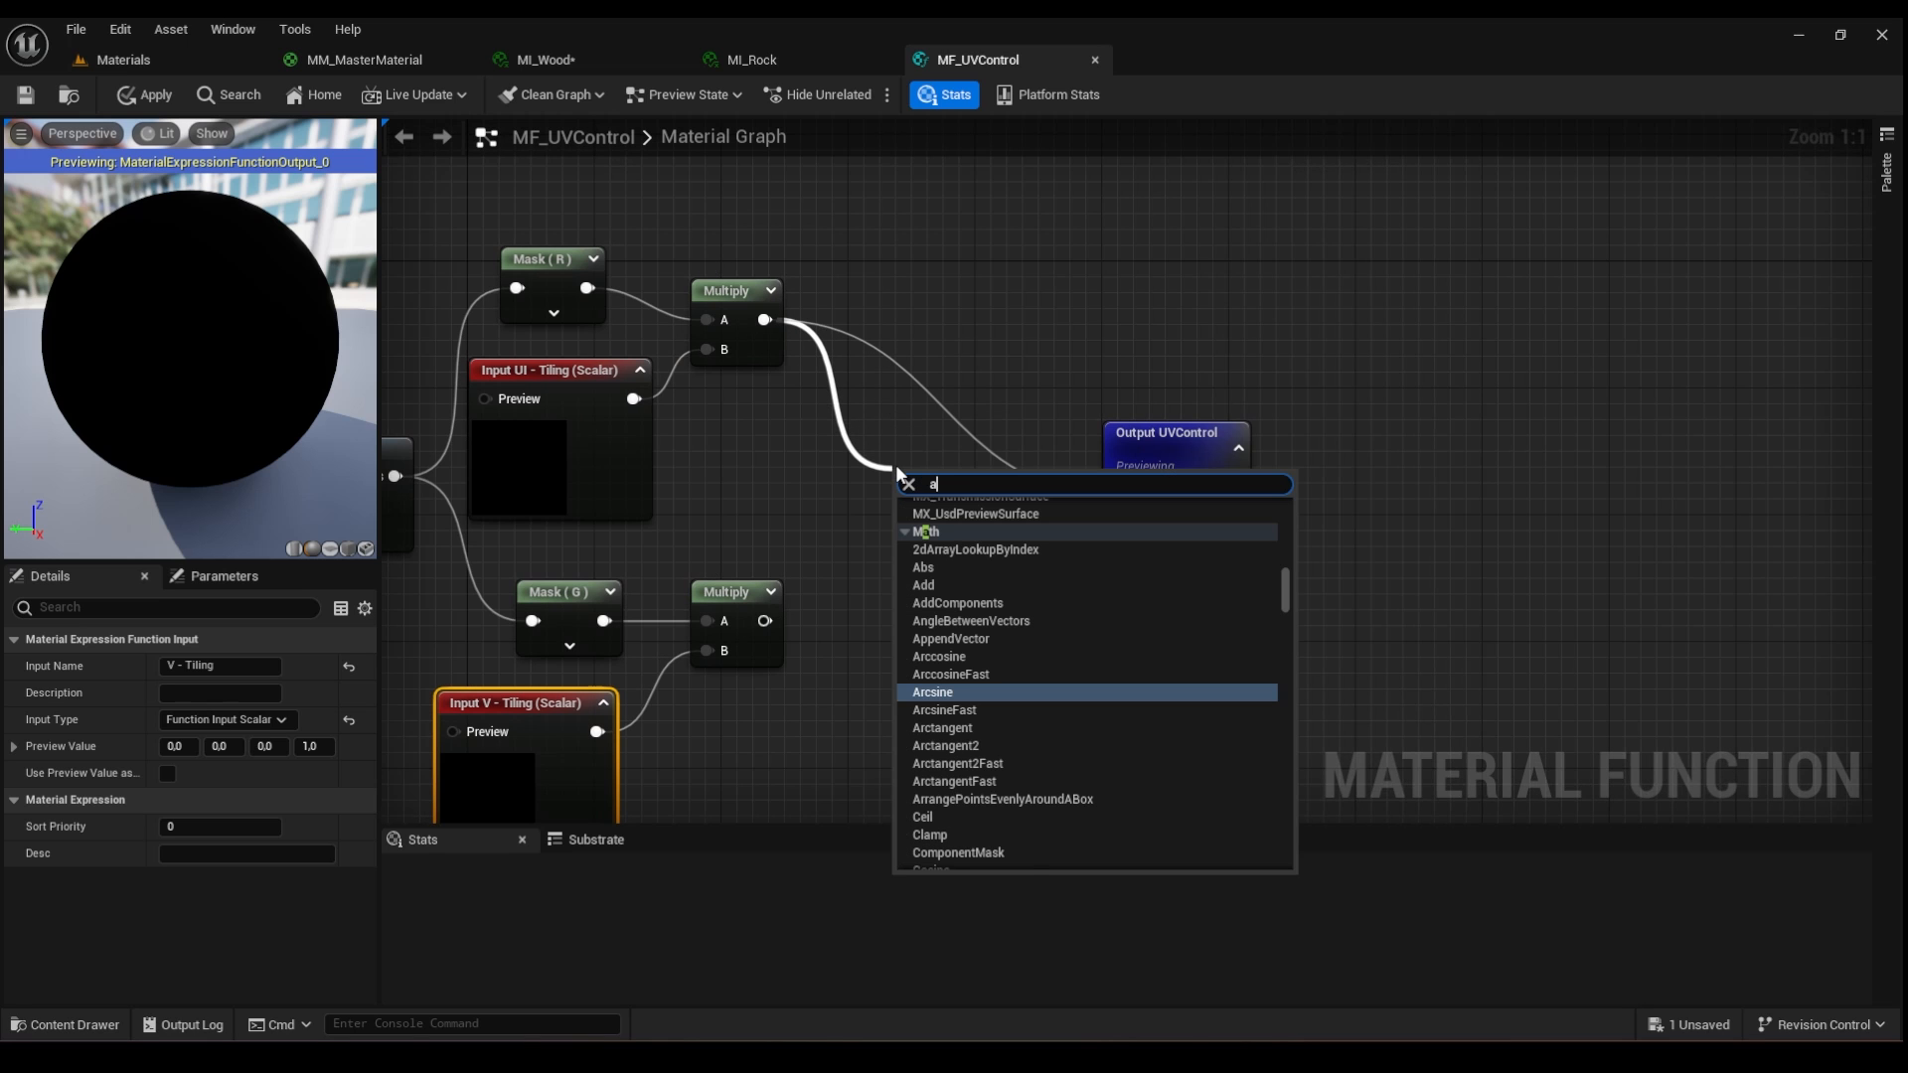
key("Caps_Lock")
type("PPEND")
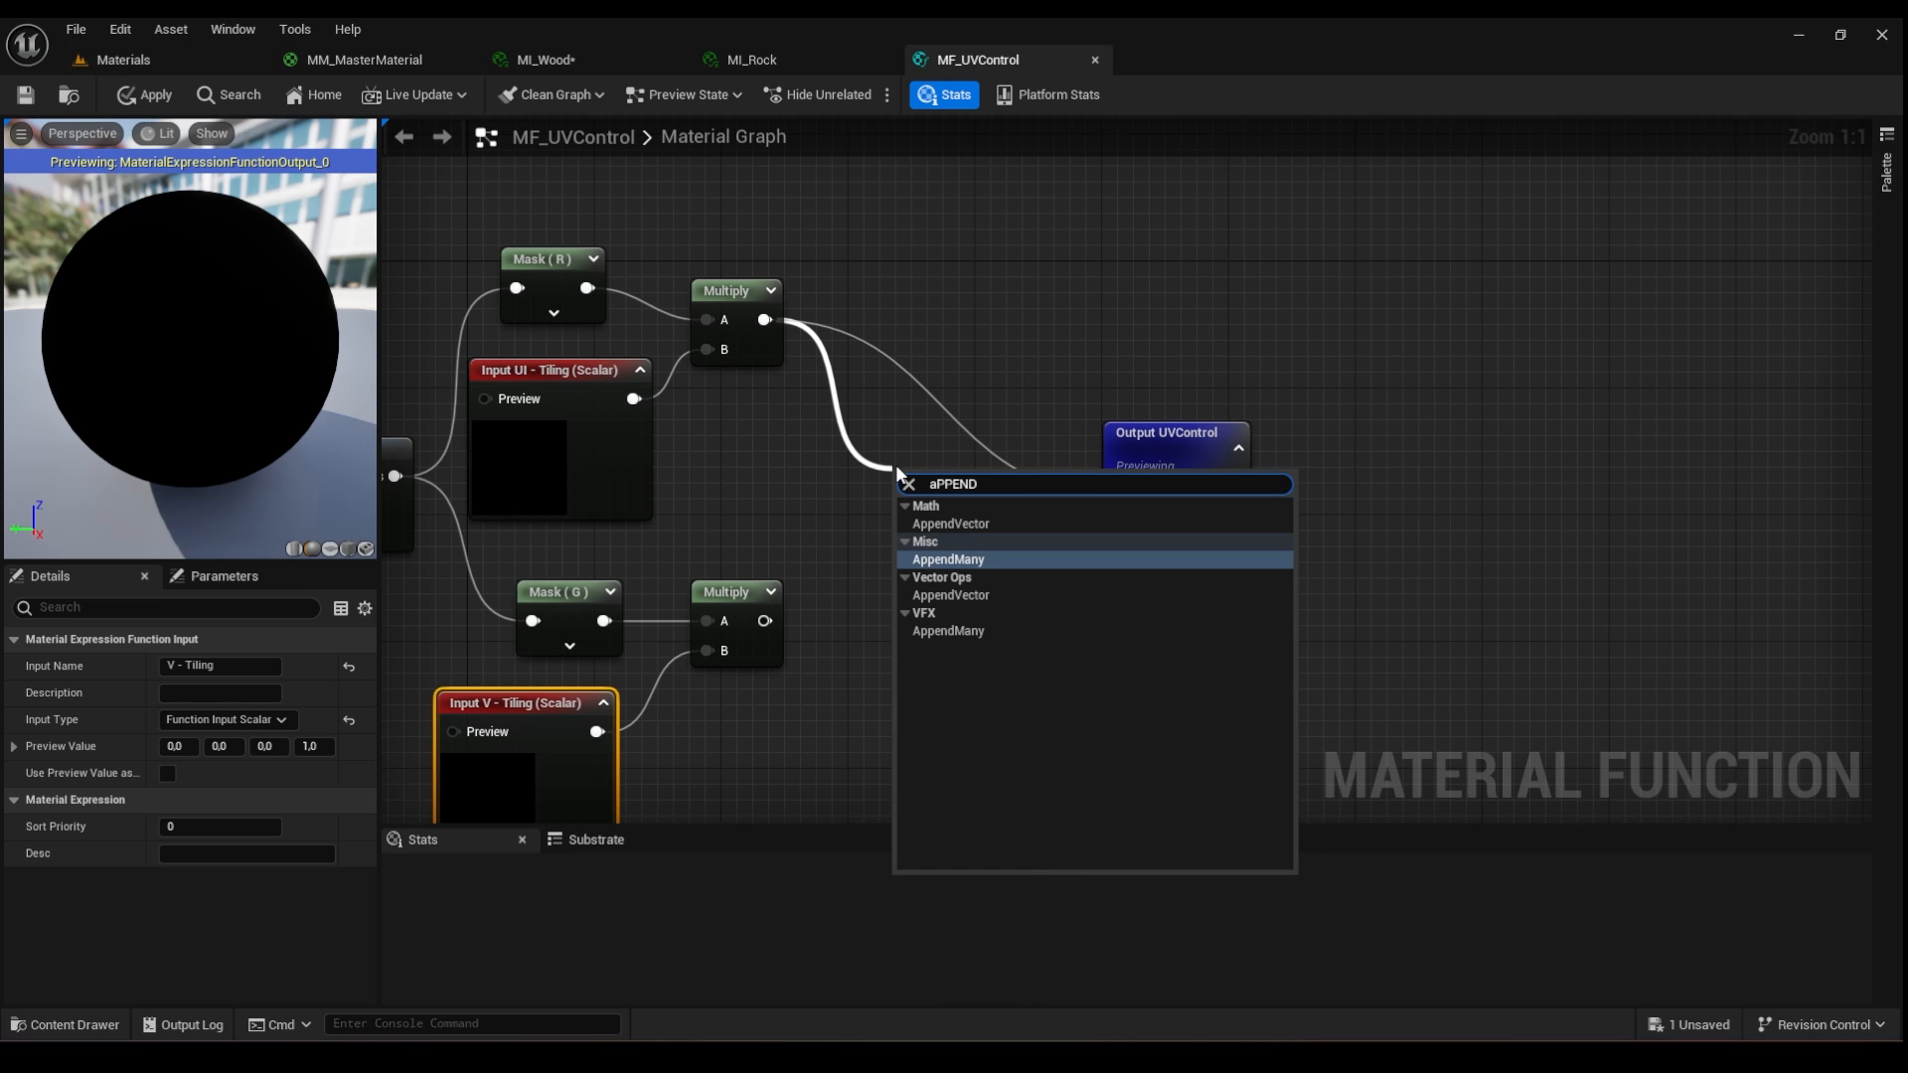
left_click(951, 524)
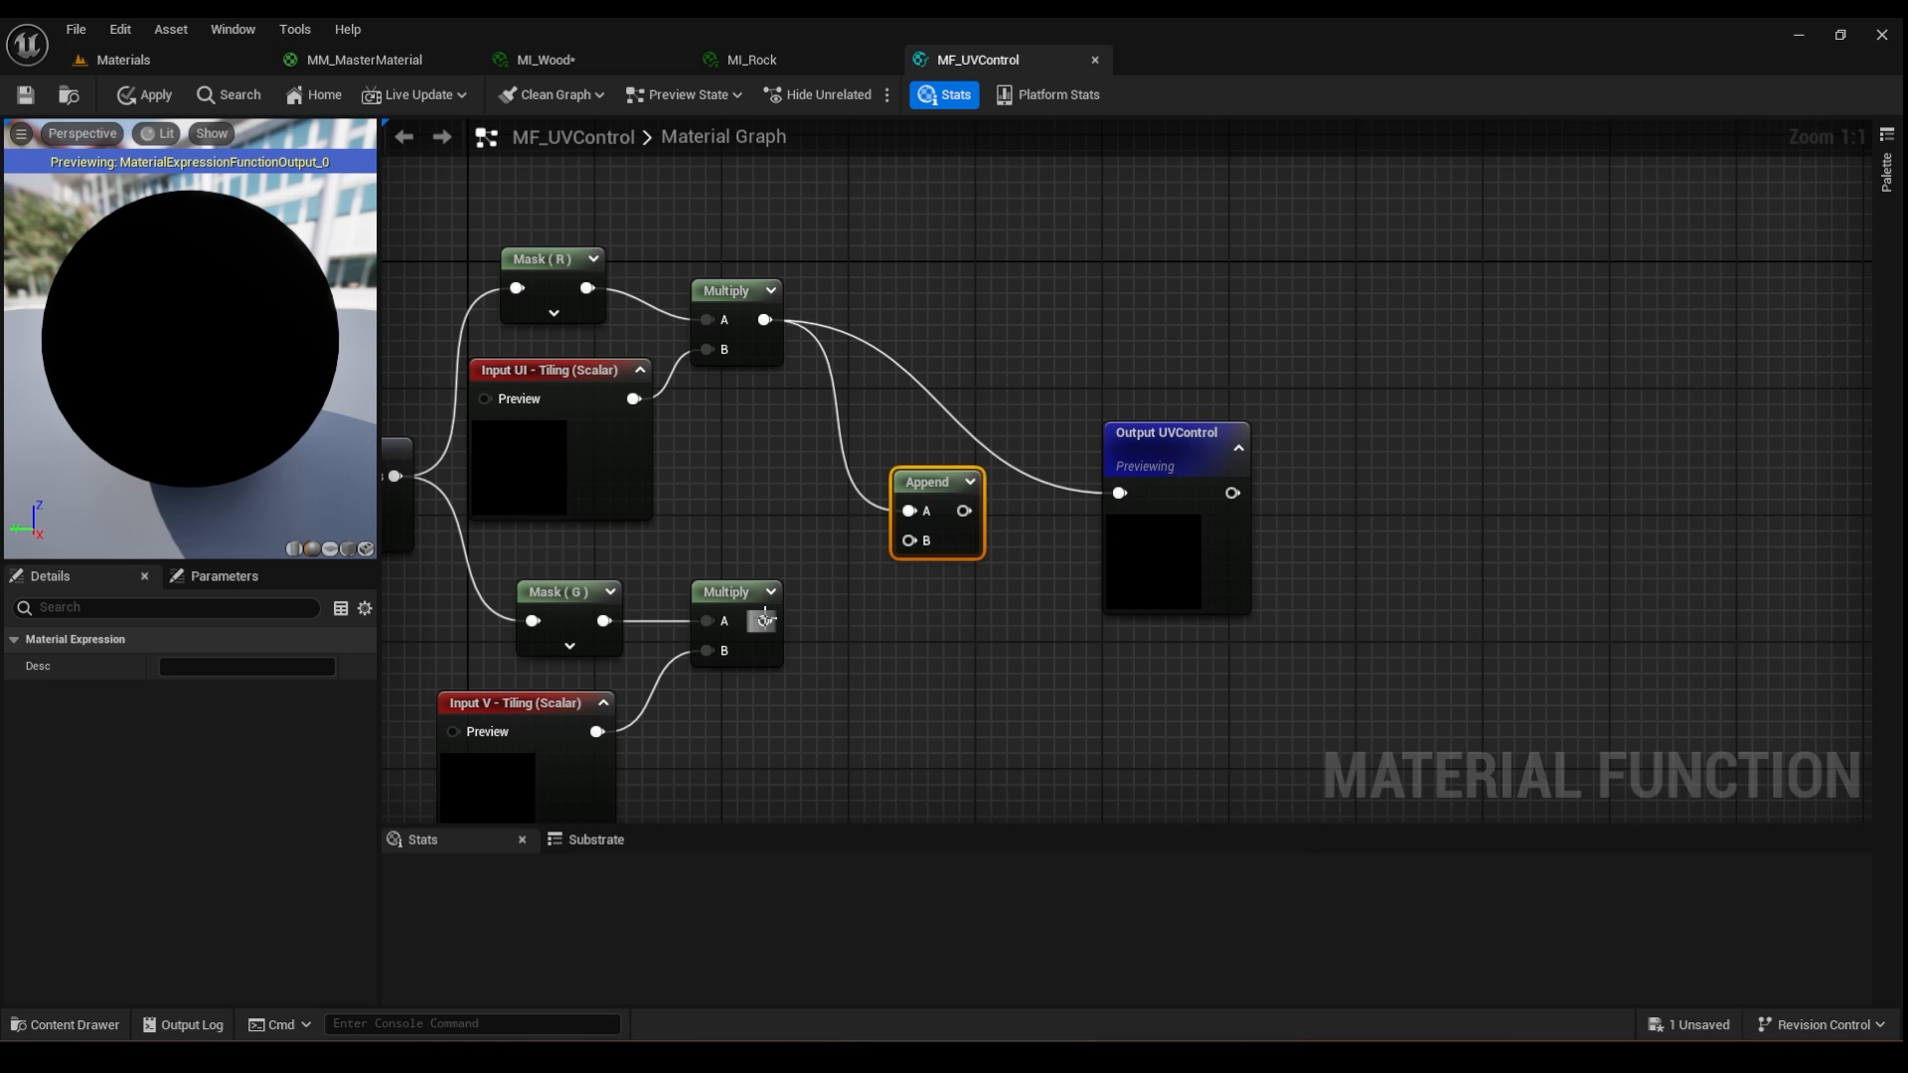
left_click_drag(765, 620, 908, 540)
right_click_drag(962, 511, 823, 550)
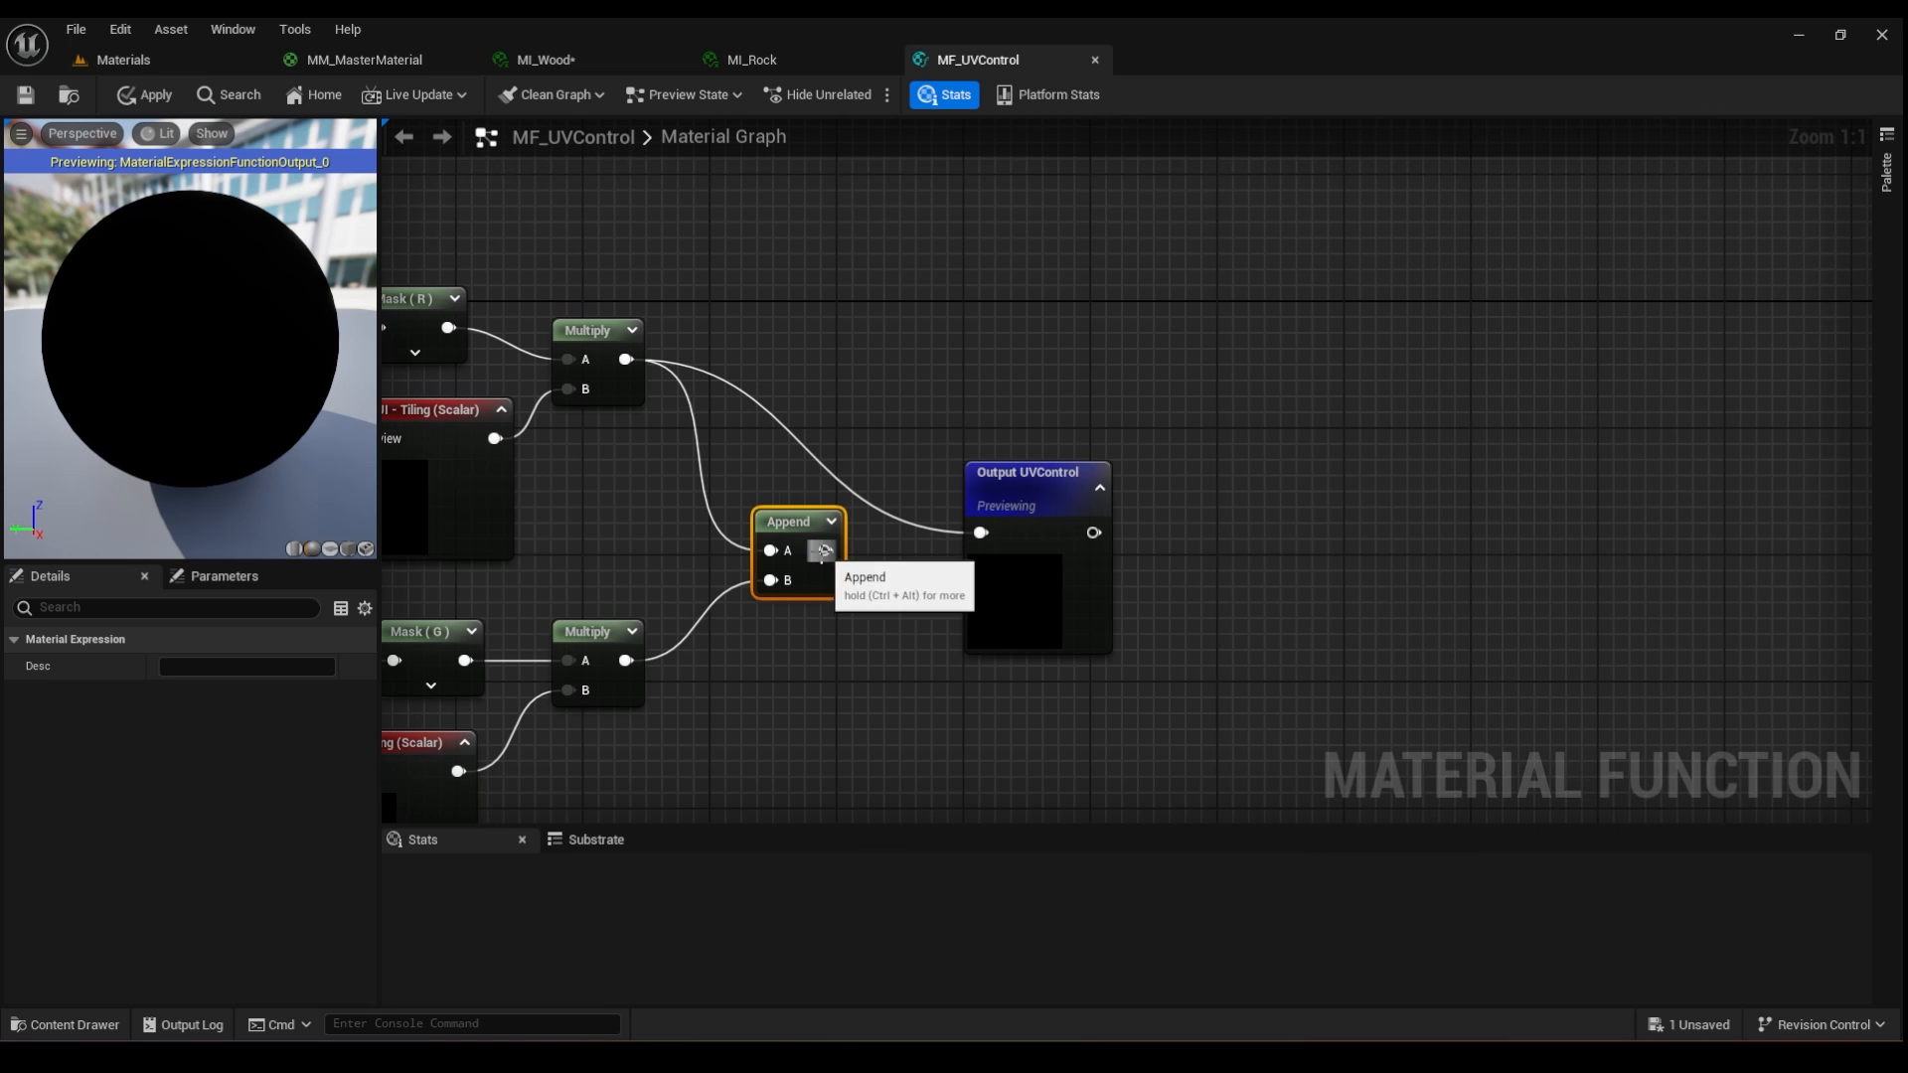
left_click_drag(822, 551, 1028, 507)
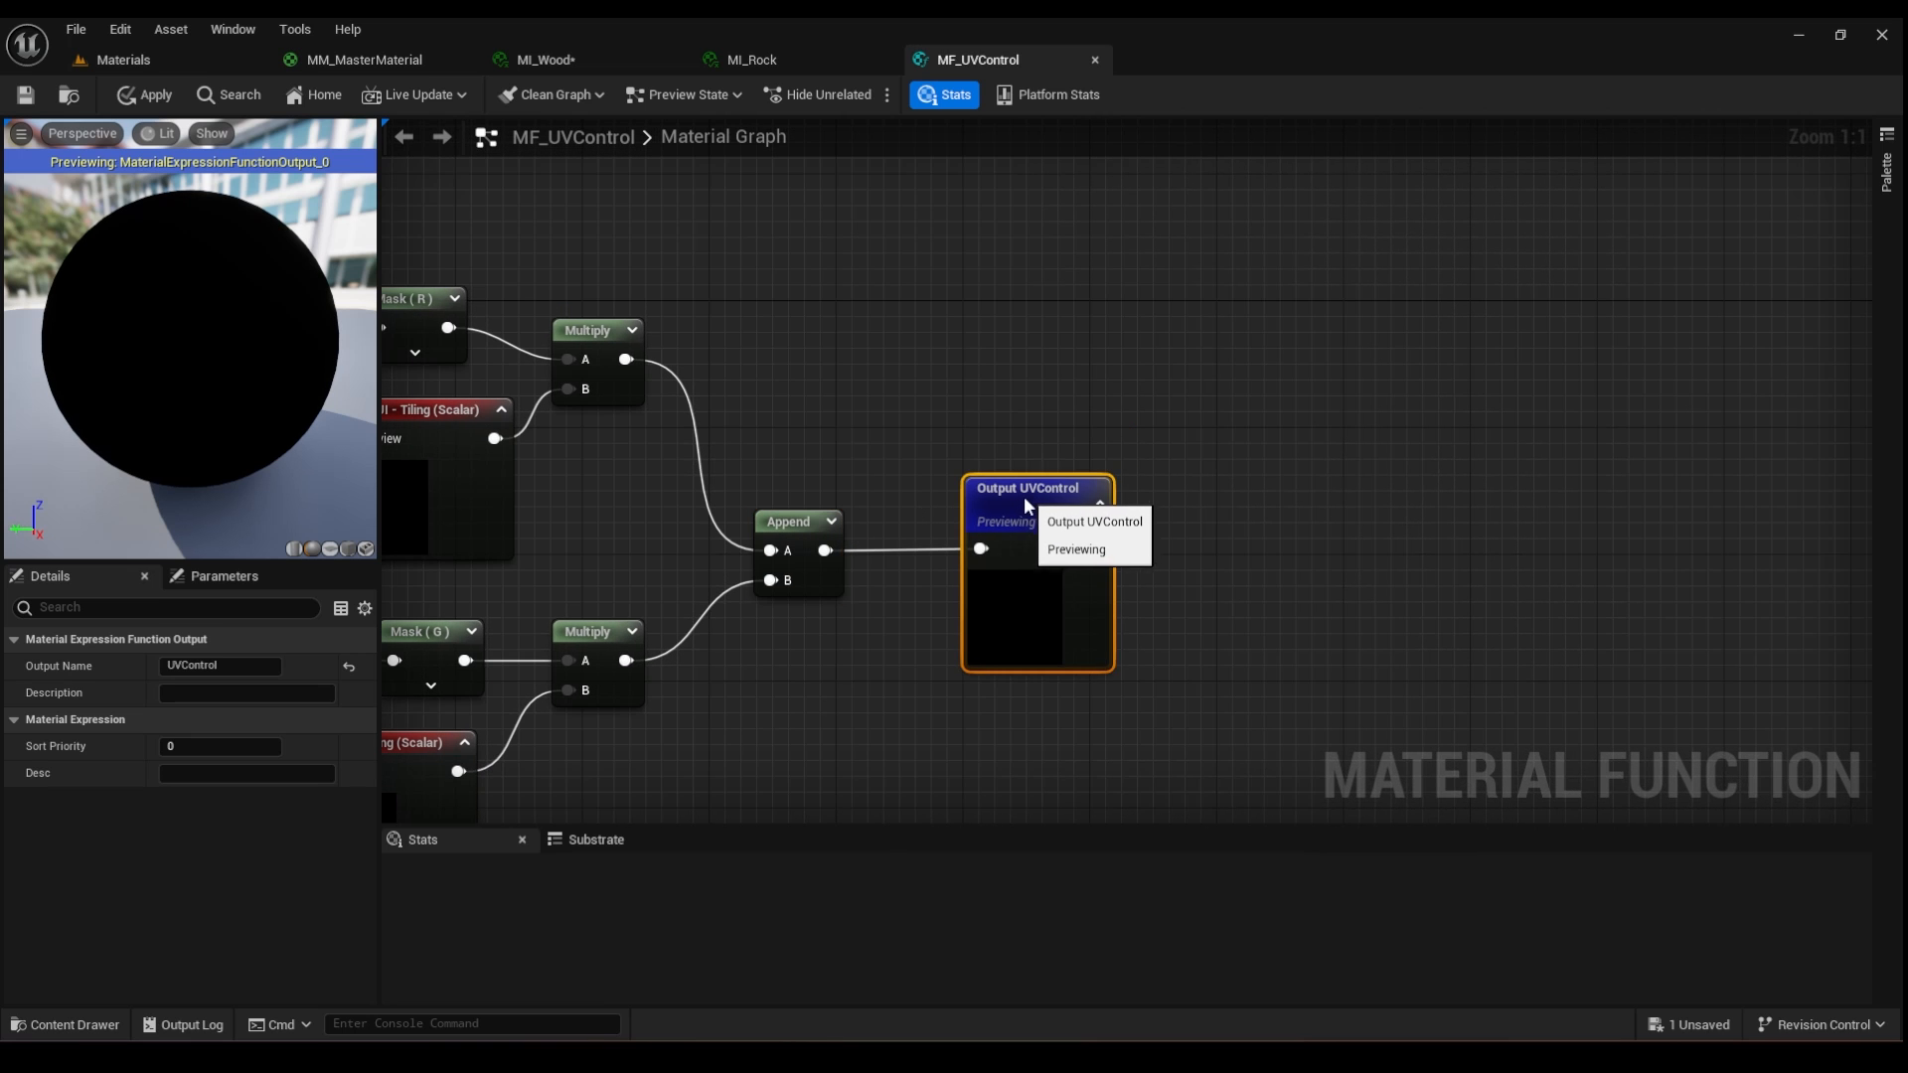
- Apply the MF_UVControl changes, and rename the Tiling parameter in MM_MasterMaterial to "U - Tiling"
scroll(1029, 507, "down", 2)
left_click(147, 94)
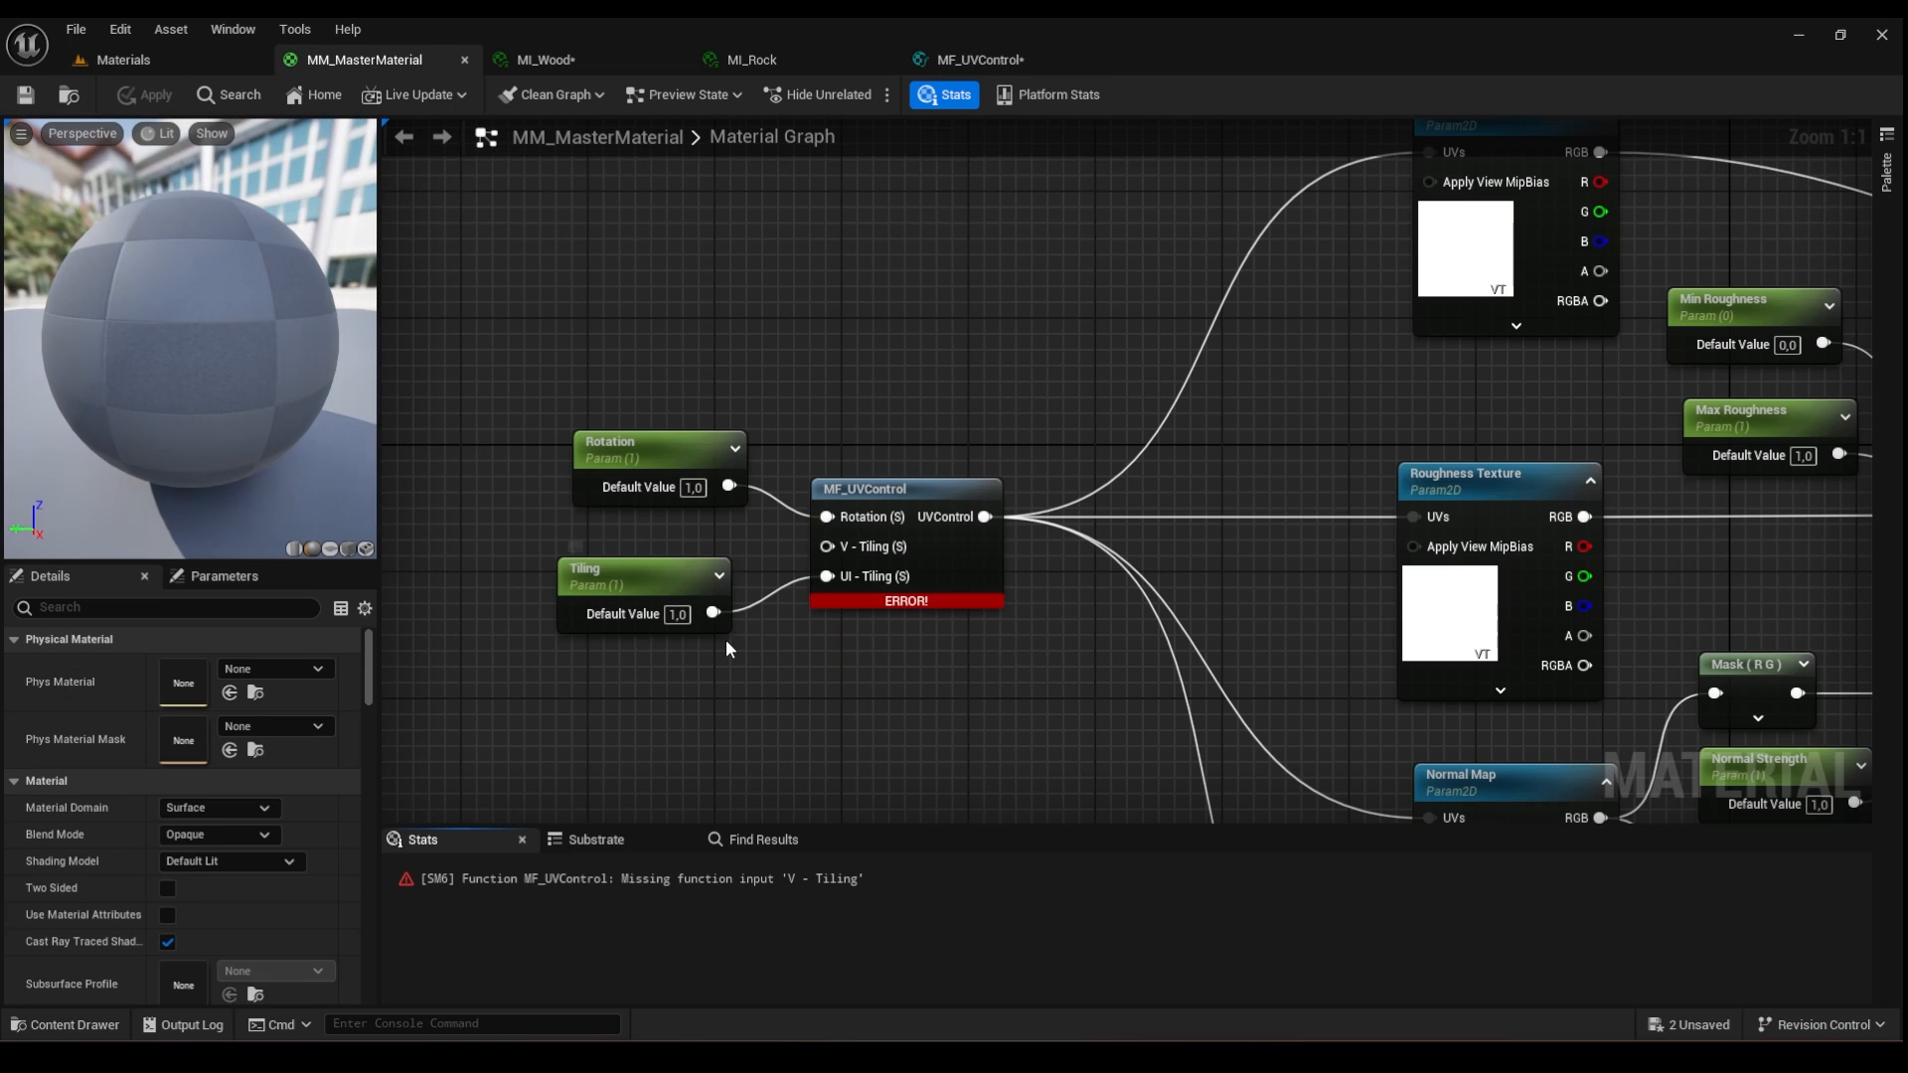
left_click_drag(606, 580, 625, 676)
right_click_drag(640, 578, 682, 413)
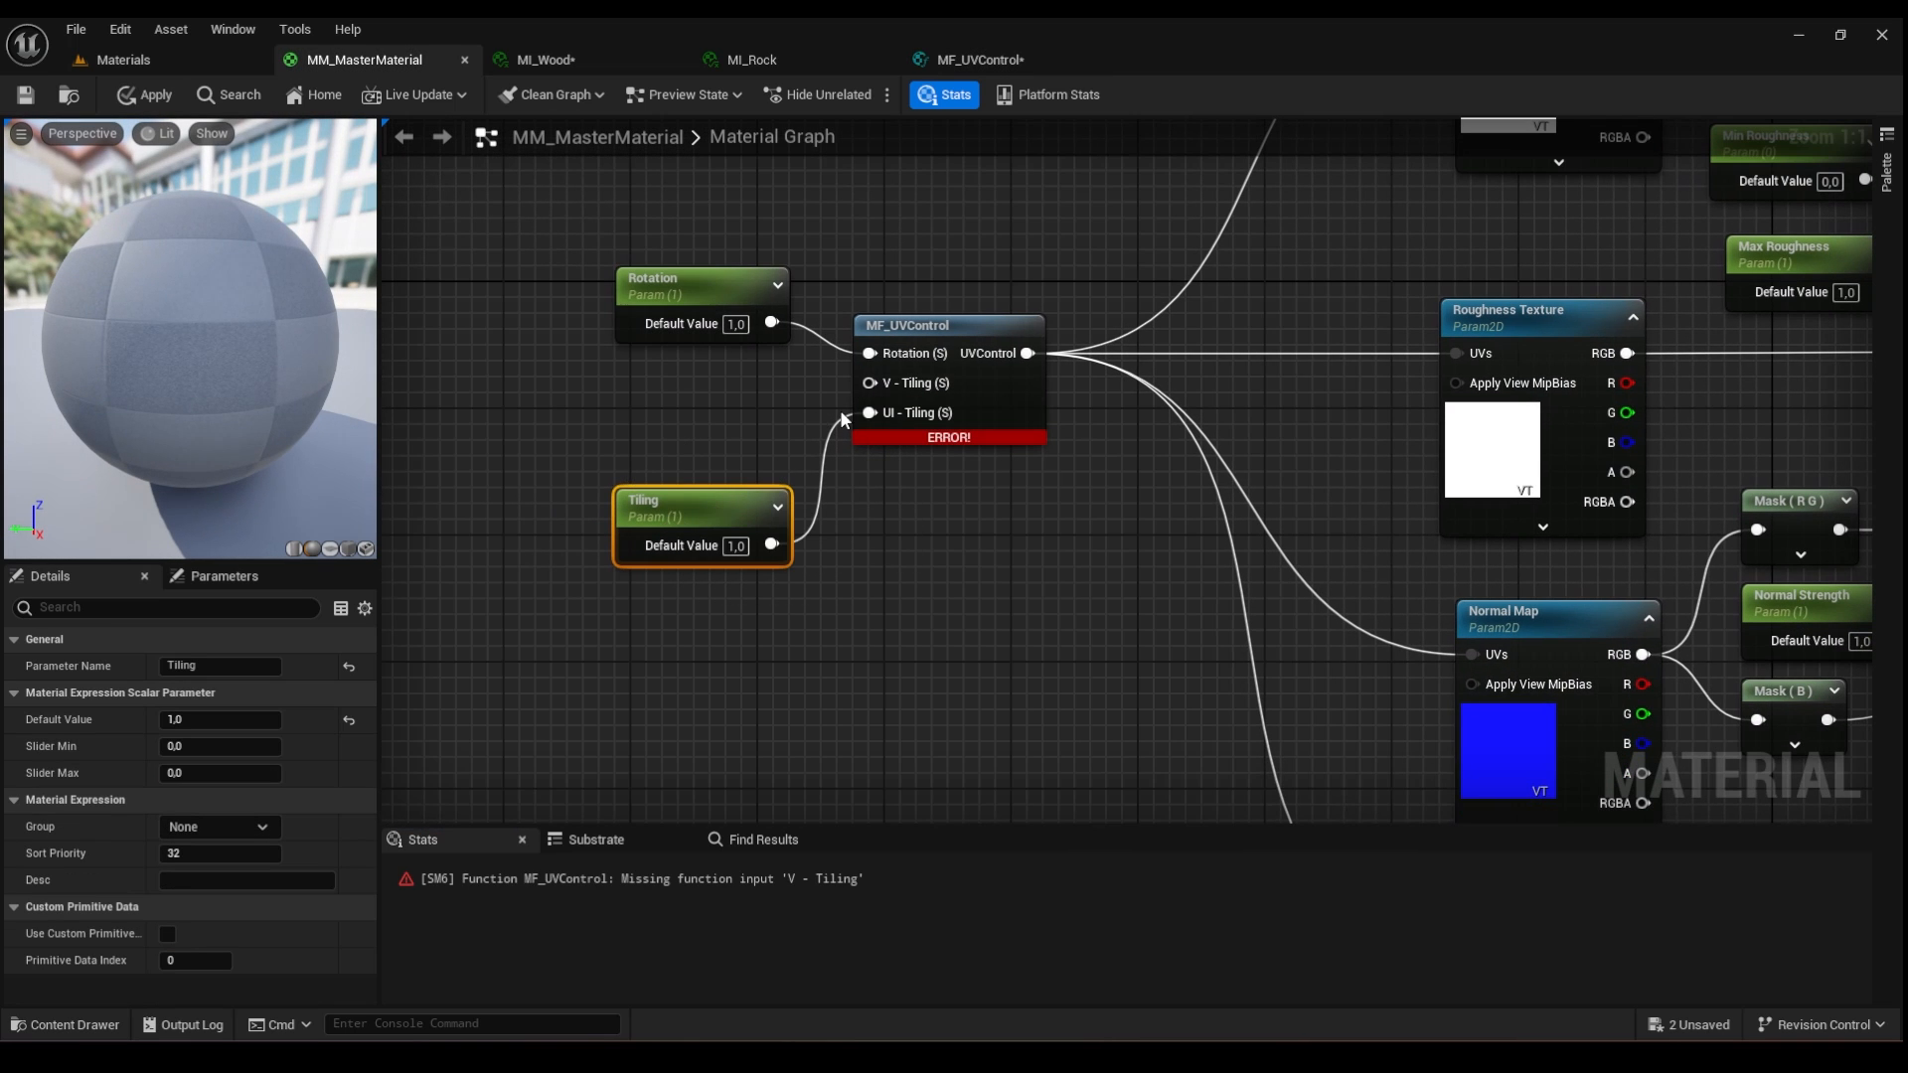
left_click(187, 670)
type("U - TI")
key("BackSpace")
key("Caps_Lock")
type("iling")
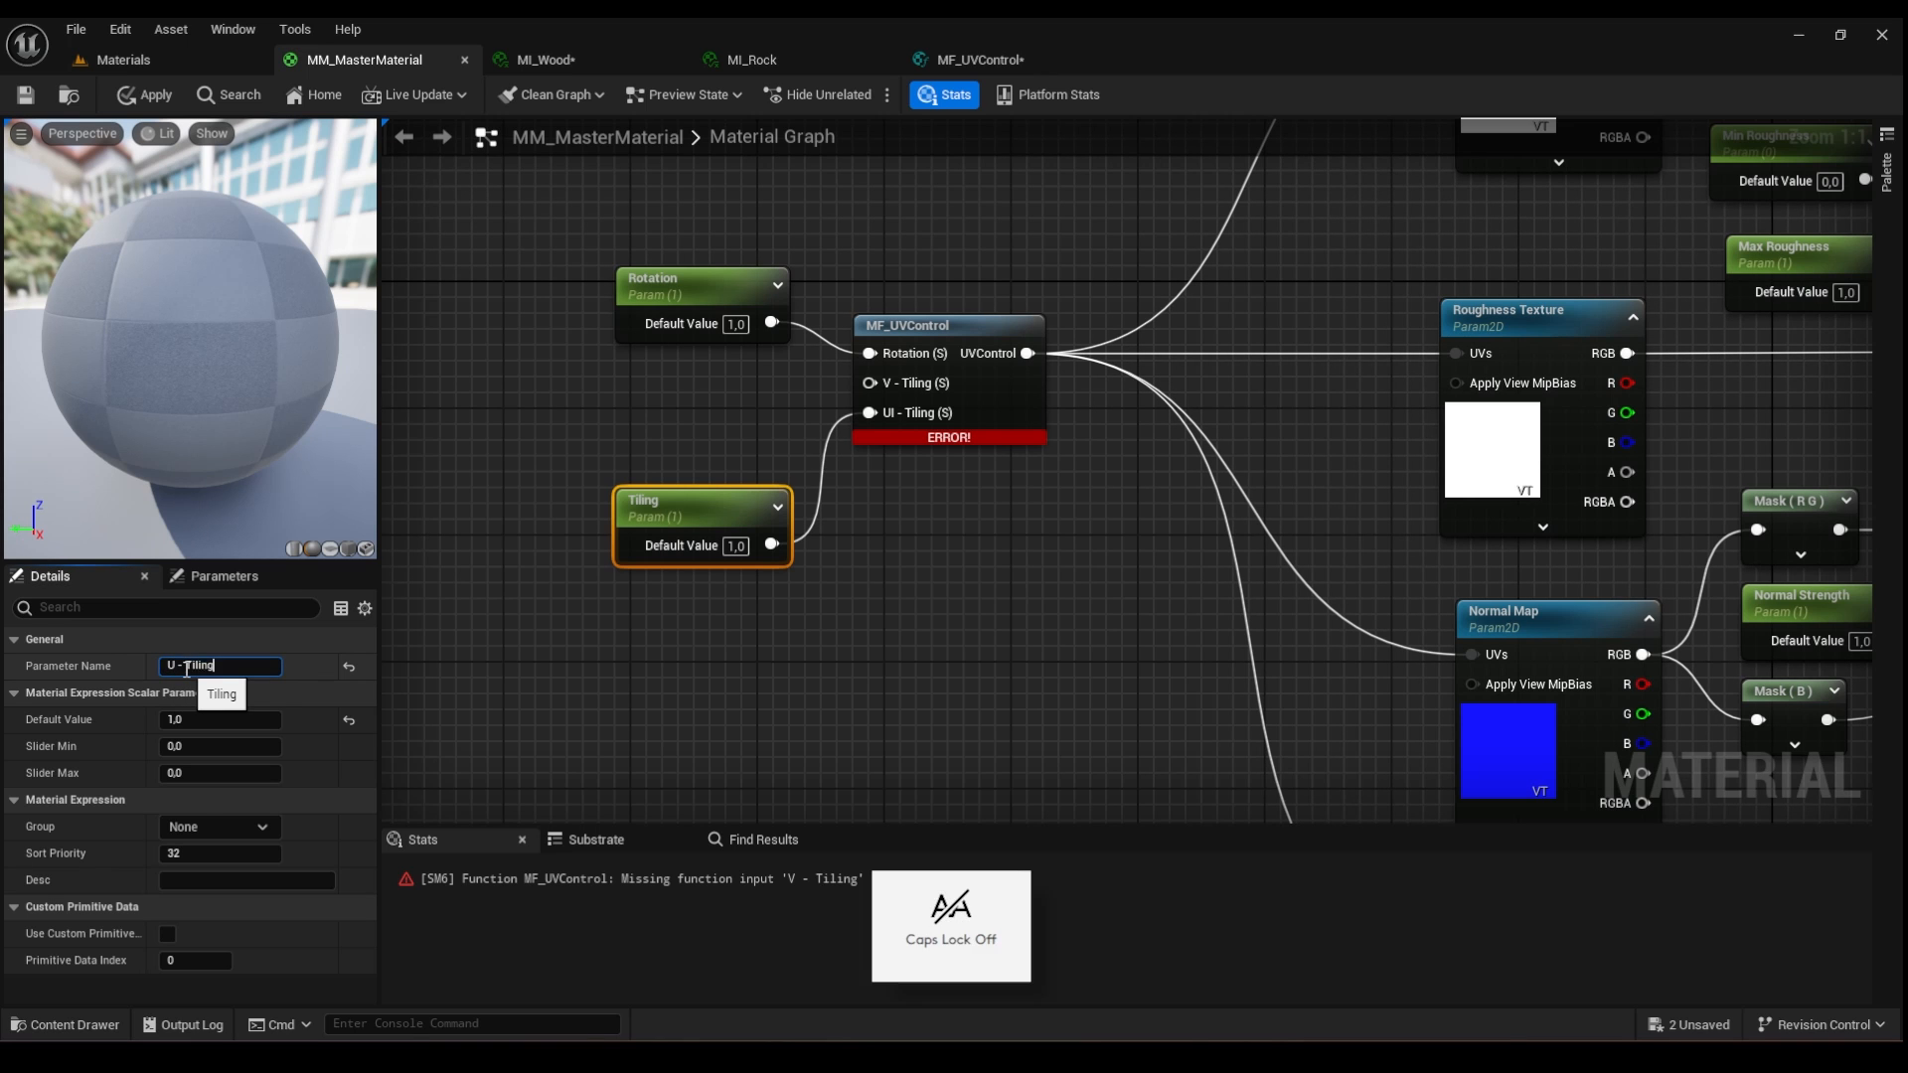
key("Return")
- Duplicate the U - Tiling parameter as "V - Tiling", connect it to the V - Tiling input of MF_UVControl, and apply the material
key("ctrl+d")
left_click_drag(176, 667, 158, 666)
type("V")
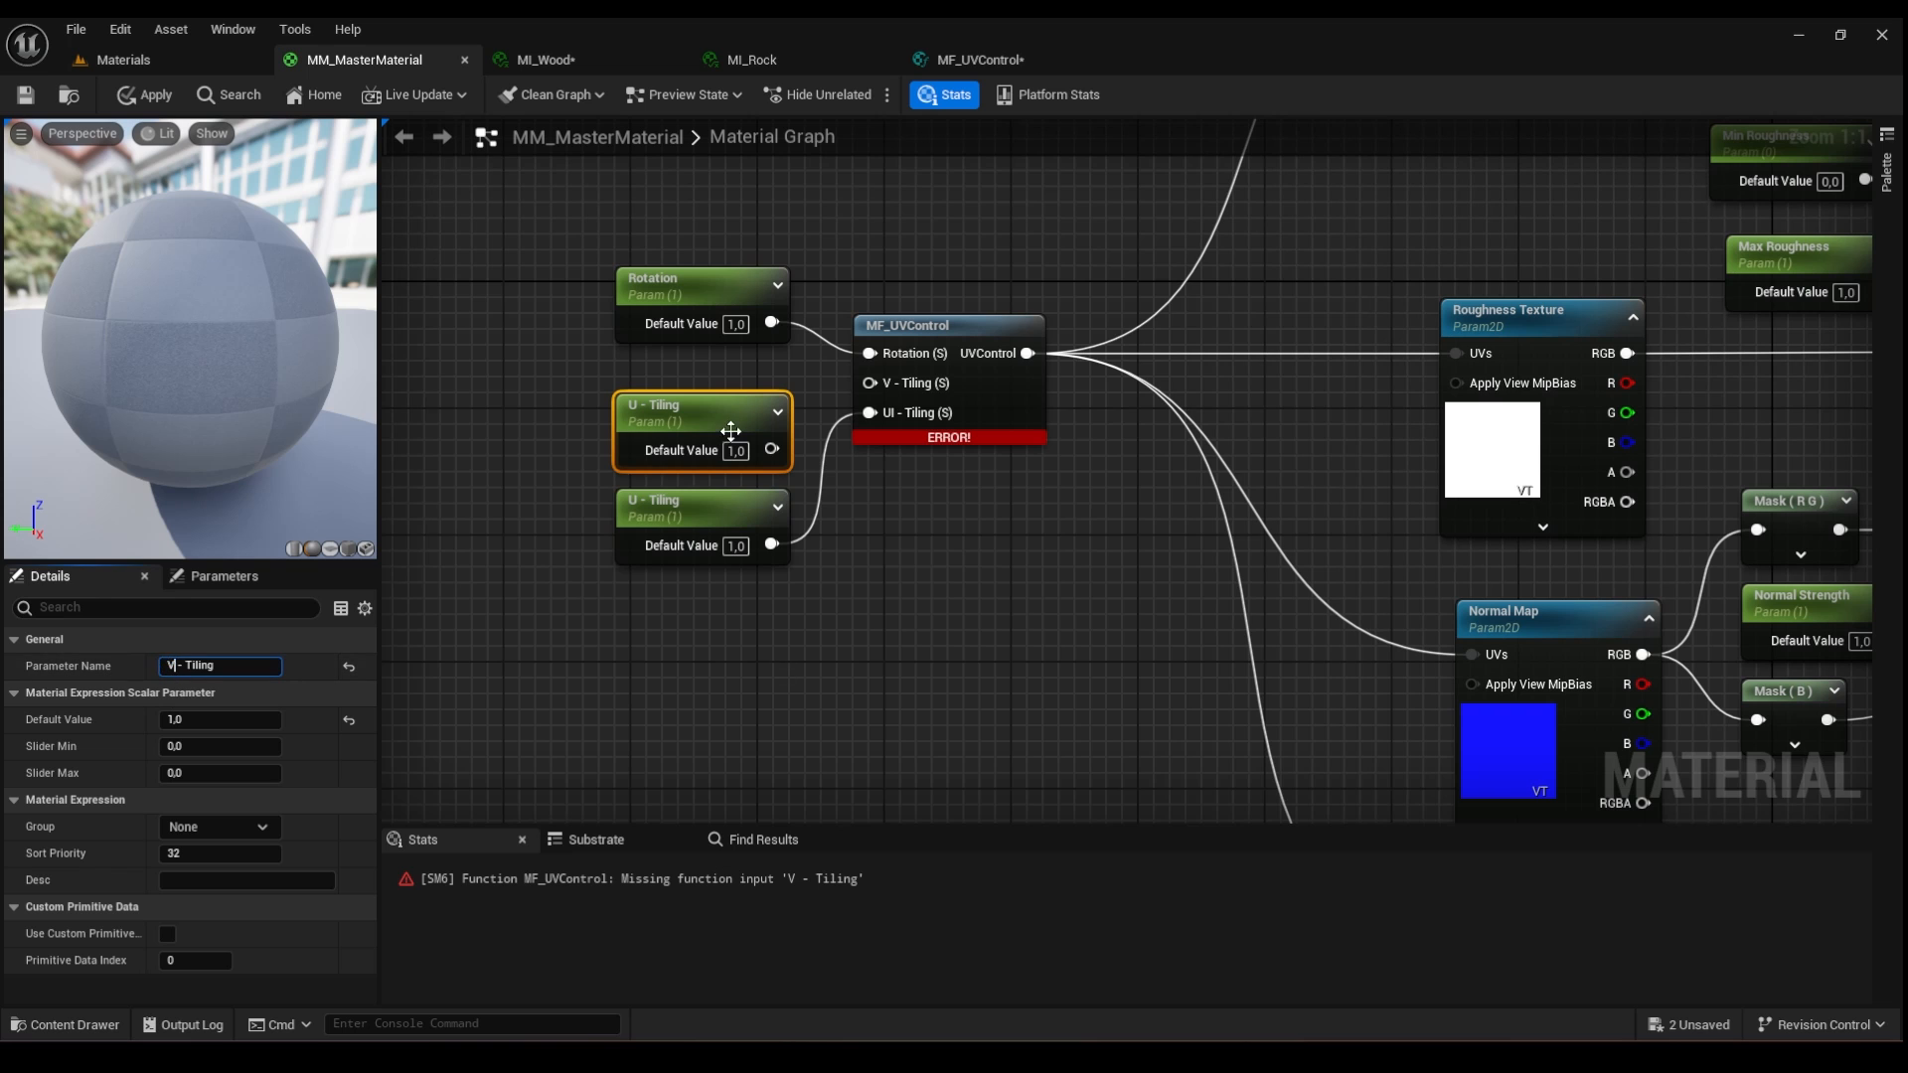
left_click_drag(772, 449, 869, 382)
left_click(129, 92)
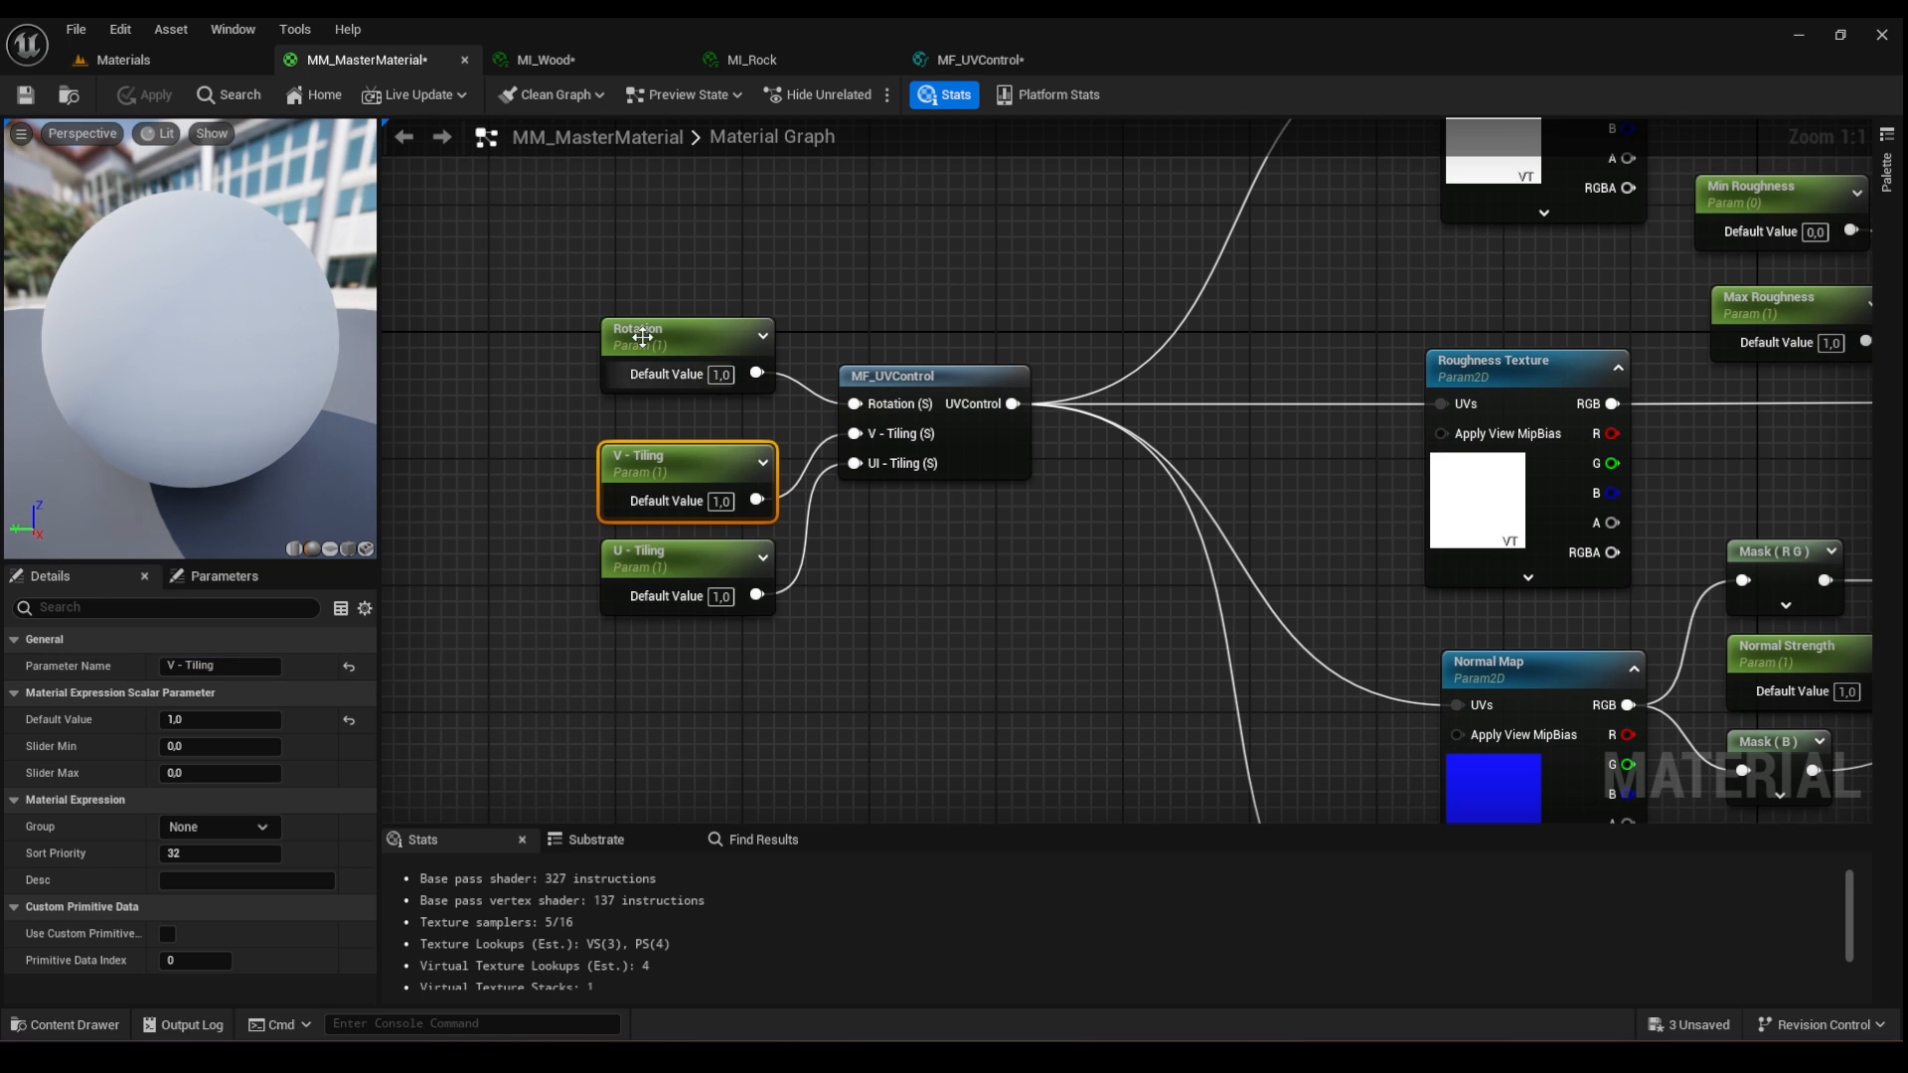
- Undock the MI_Rock editor into its own window and place it over the Materials level below the boxes
left_click(140, 67)
left_click(814, 66)
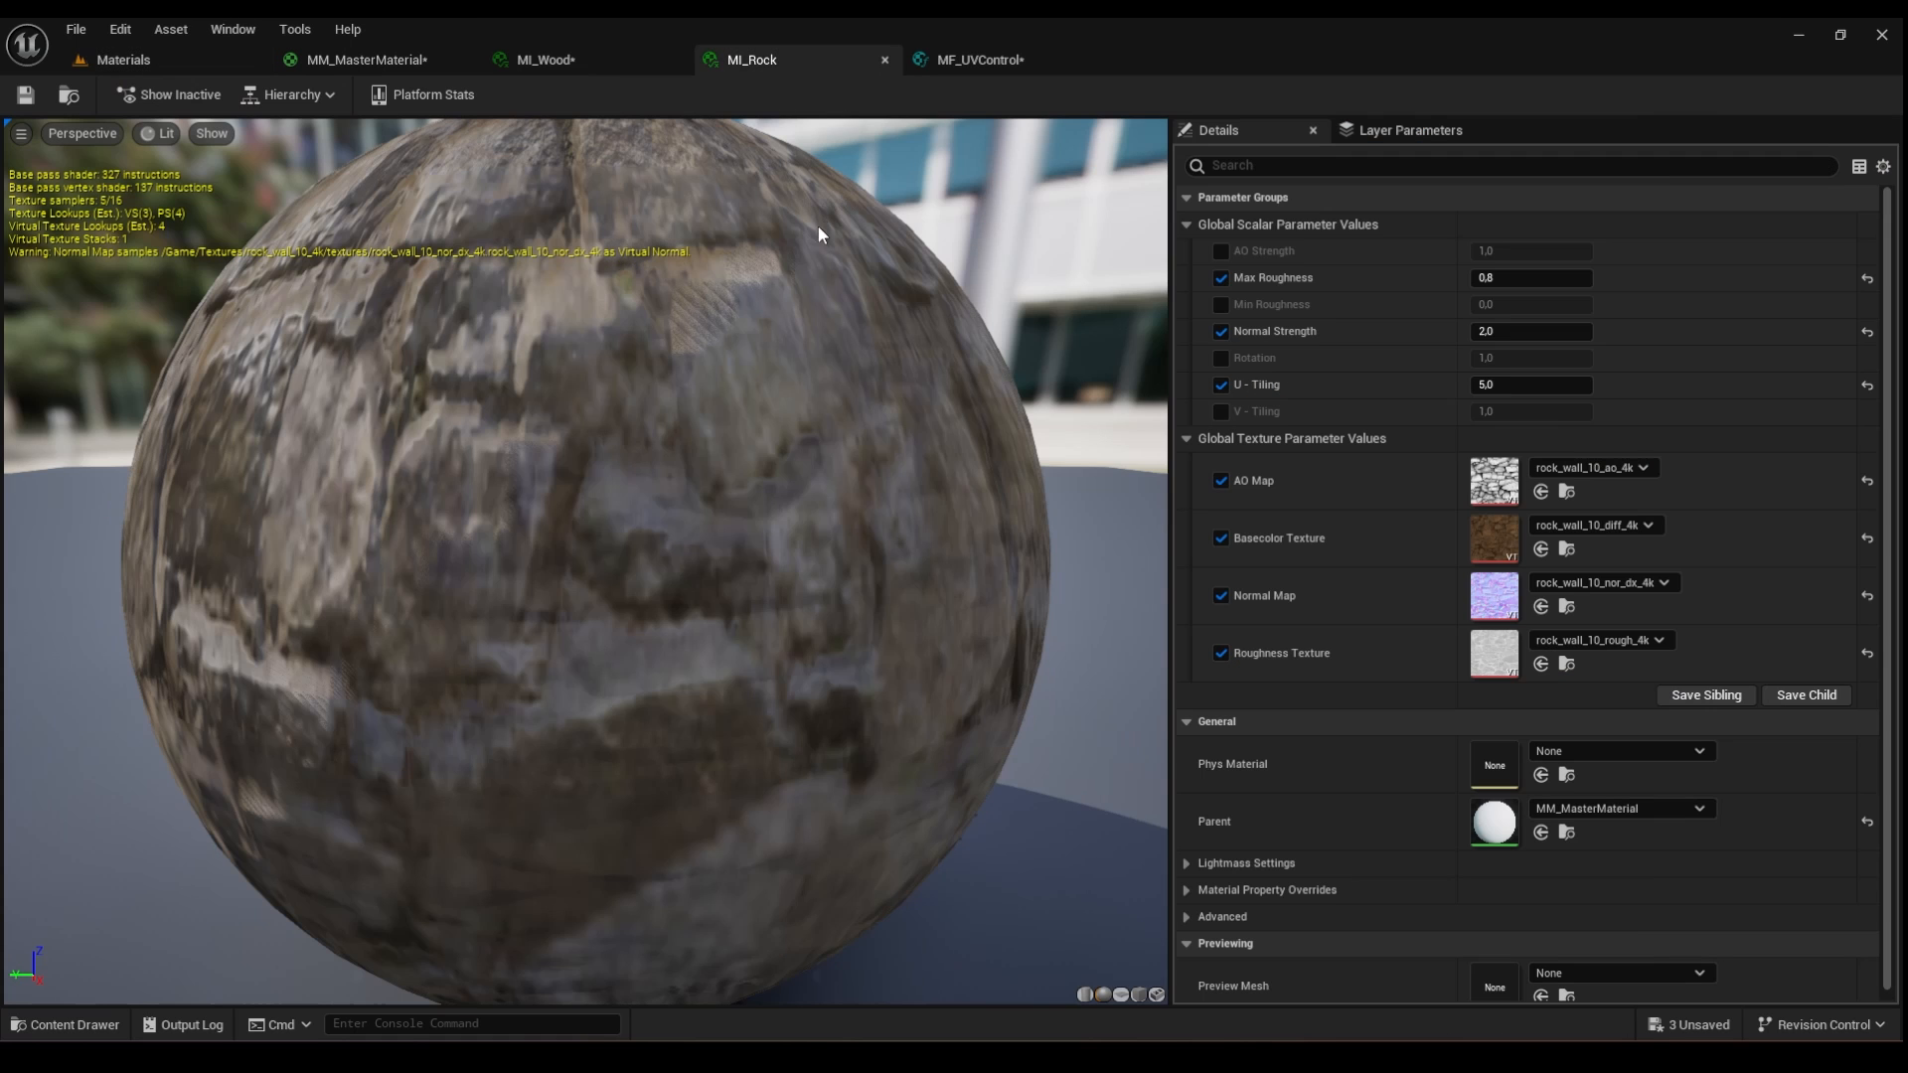
left_click_drag(747, 62, 746, 134)
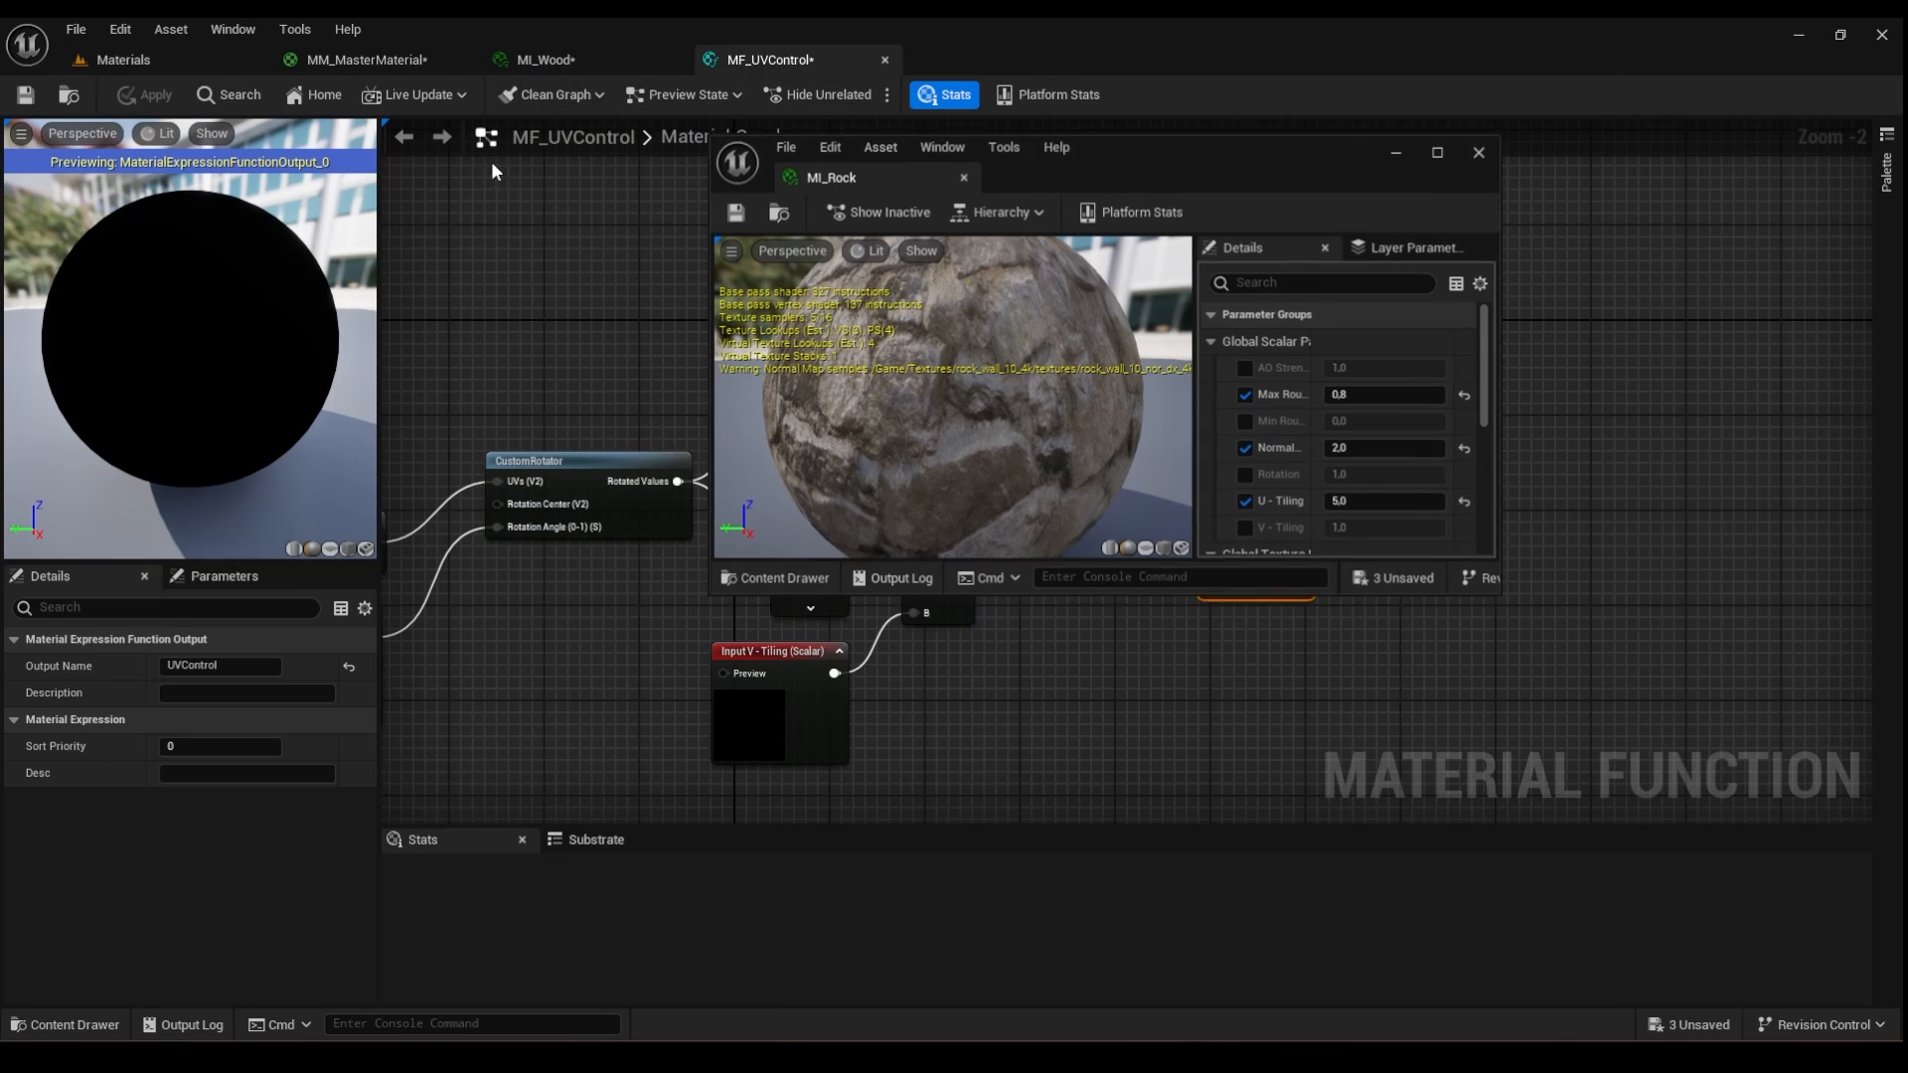
left_click(127, 60)
left_click_drag(1047, 153, 697, 586)
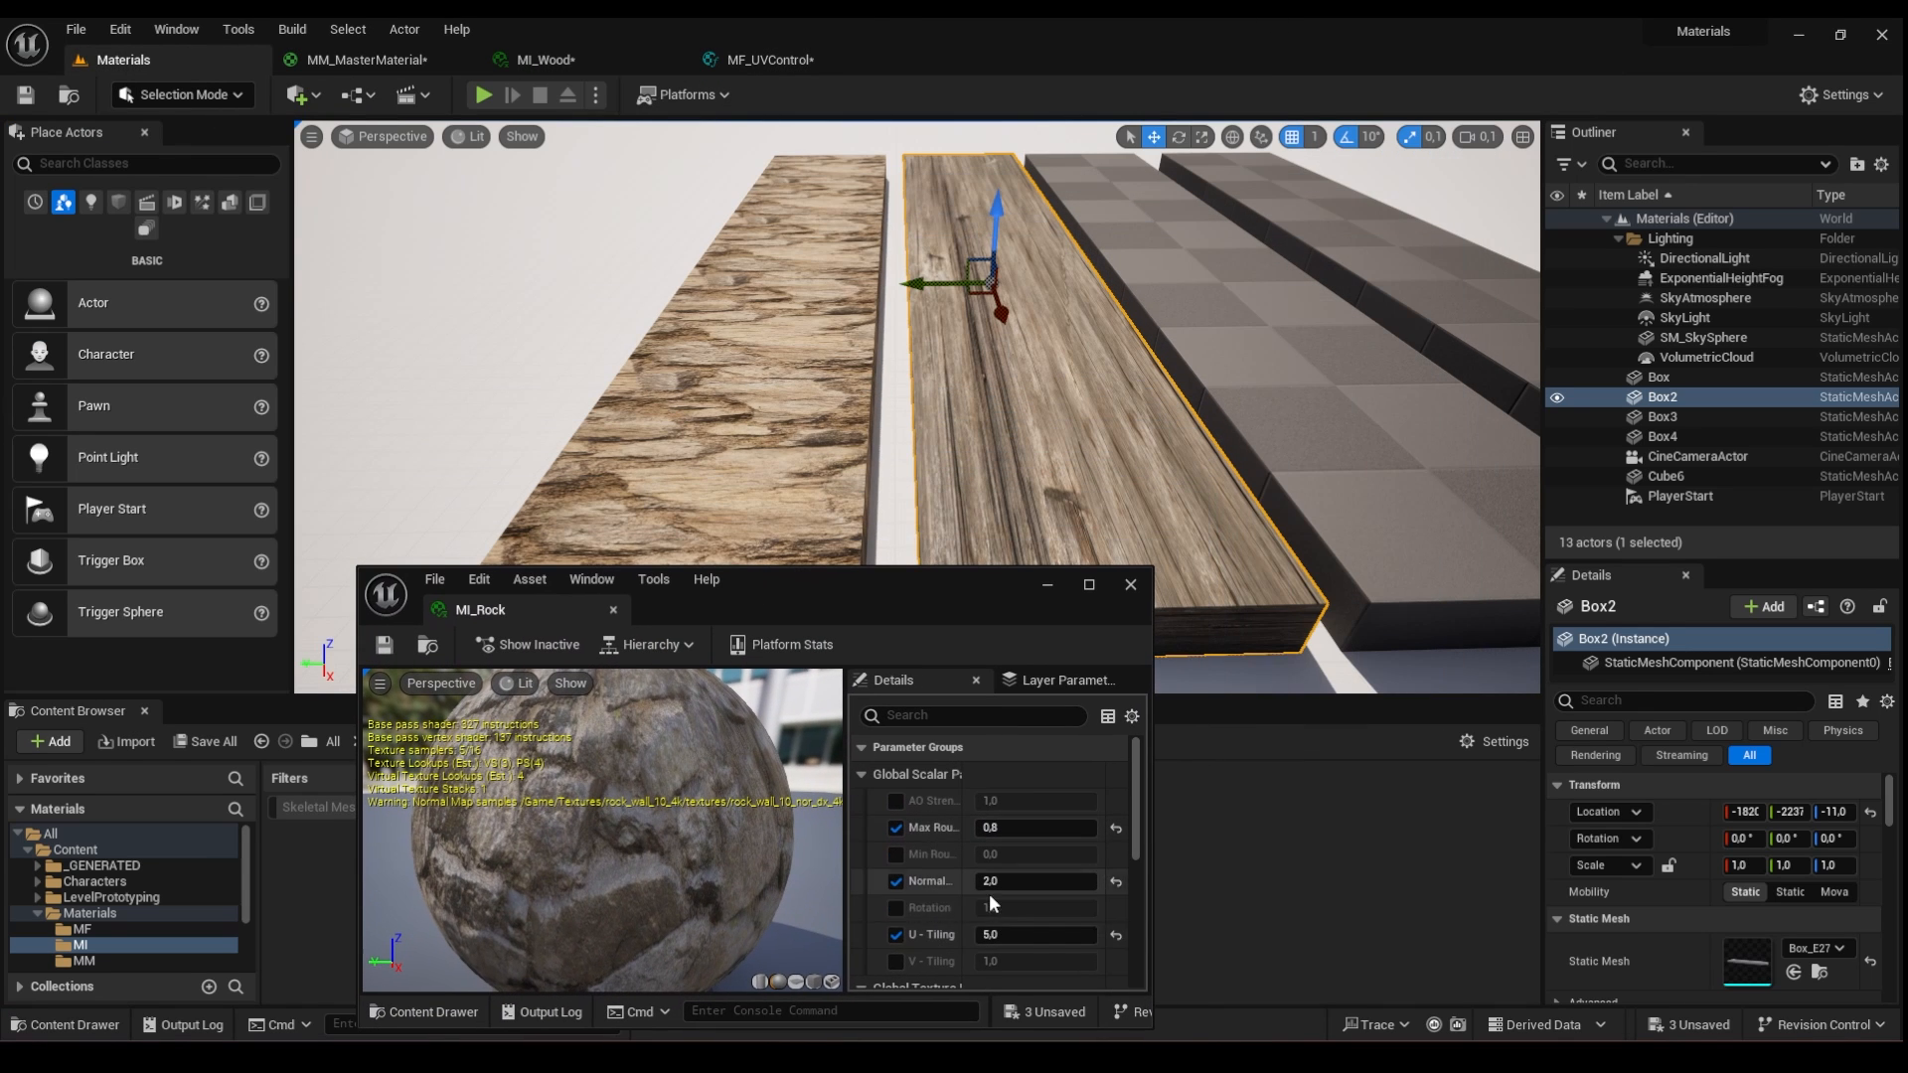
- In MI_Rock, set U - Tiling to 1, then enable the V - Tiling override and vary its value
scroll(988, 892, "down", 1)
left_click(979, 871)
type("1")
key("Return")
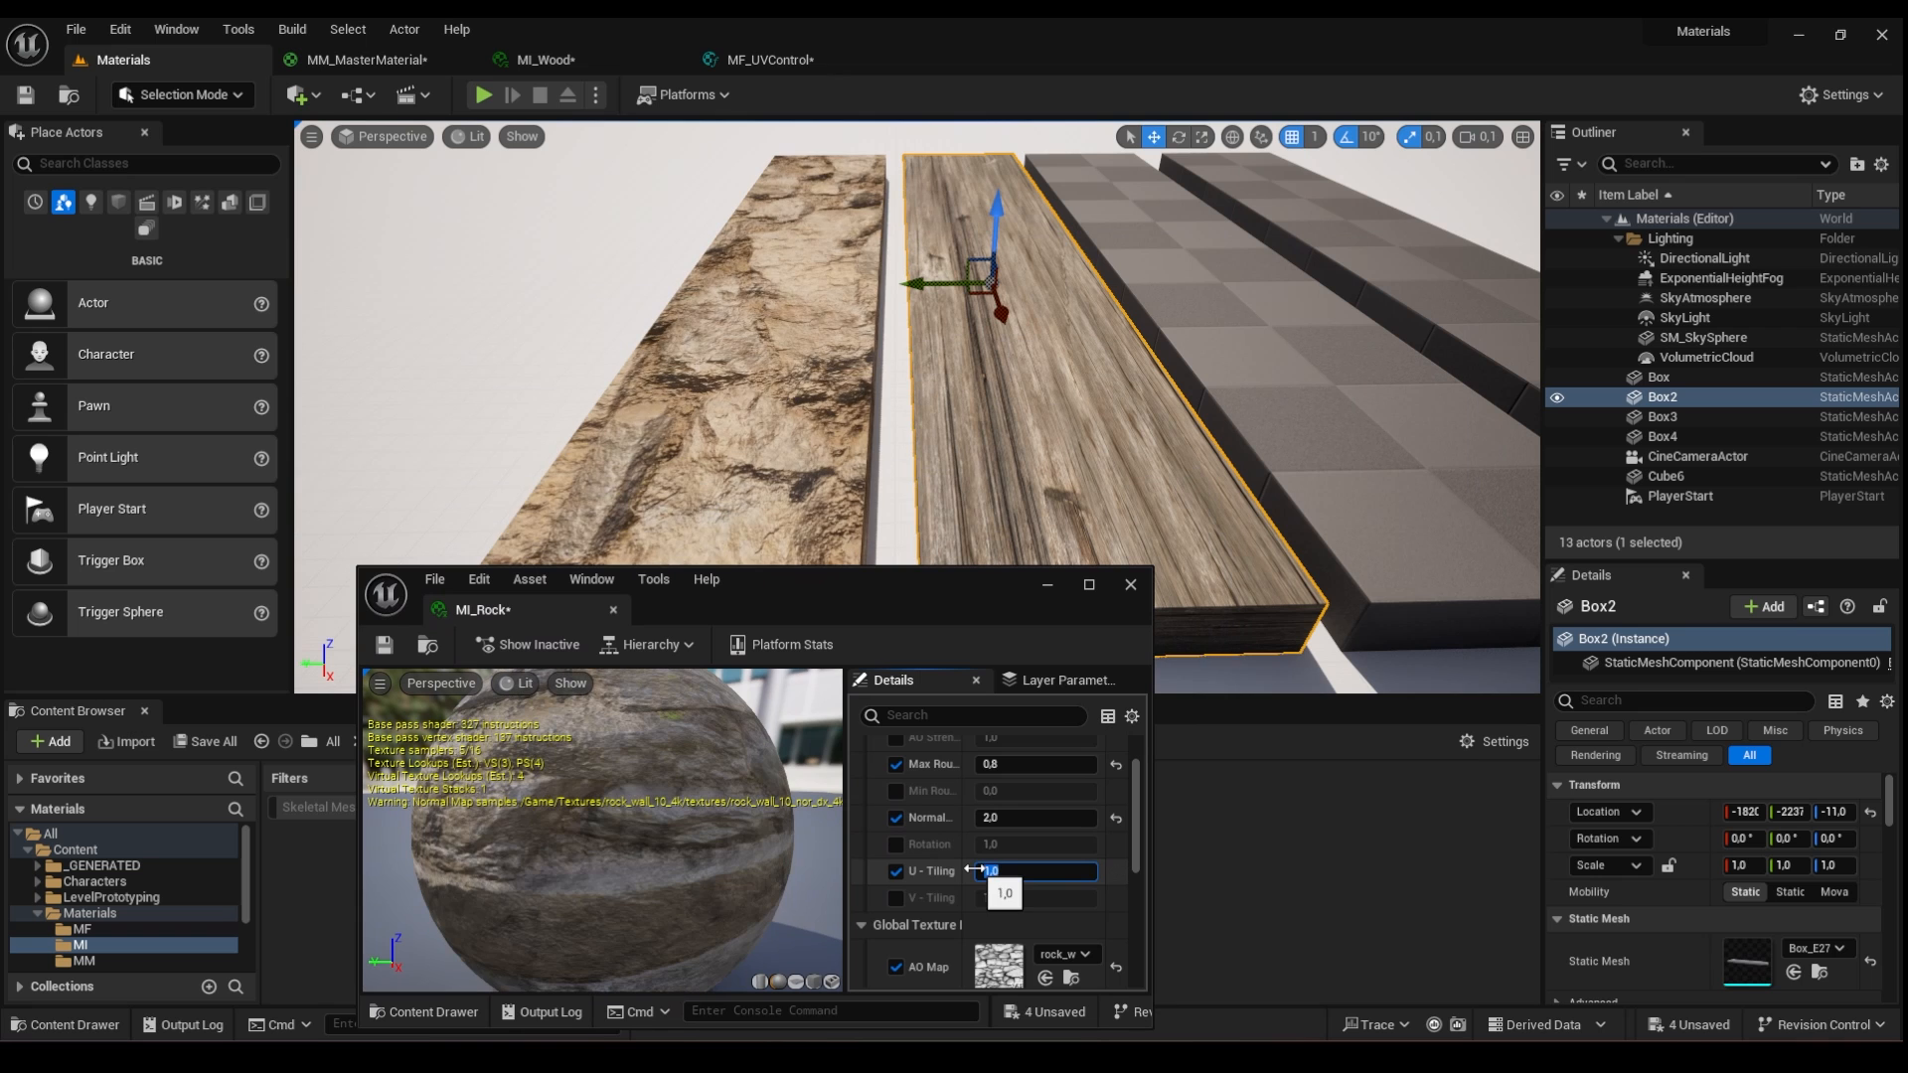
left_click(895, 898)
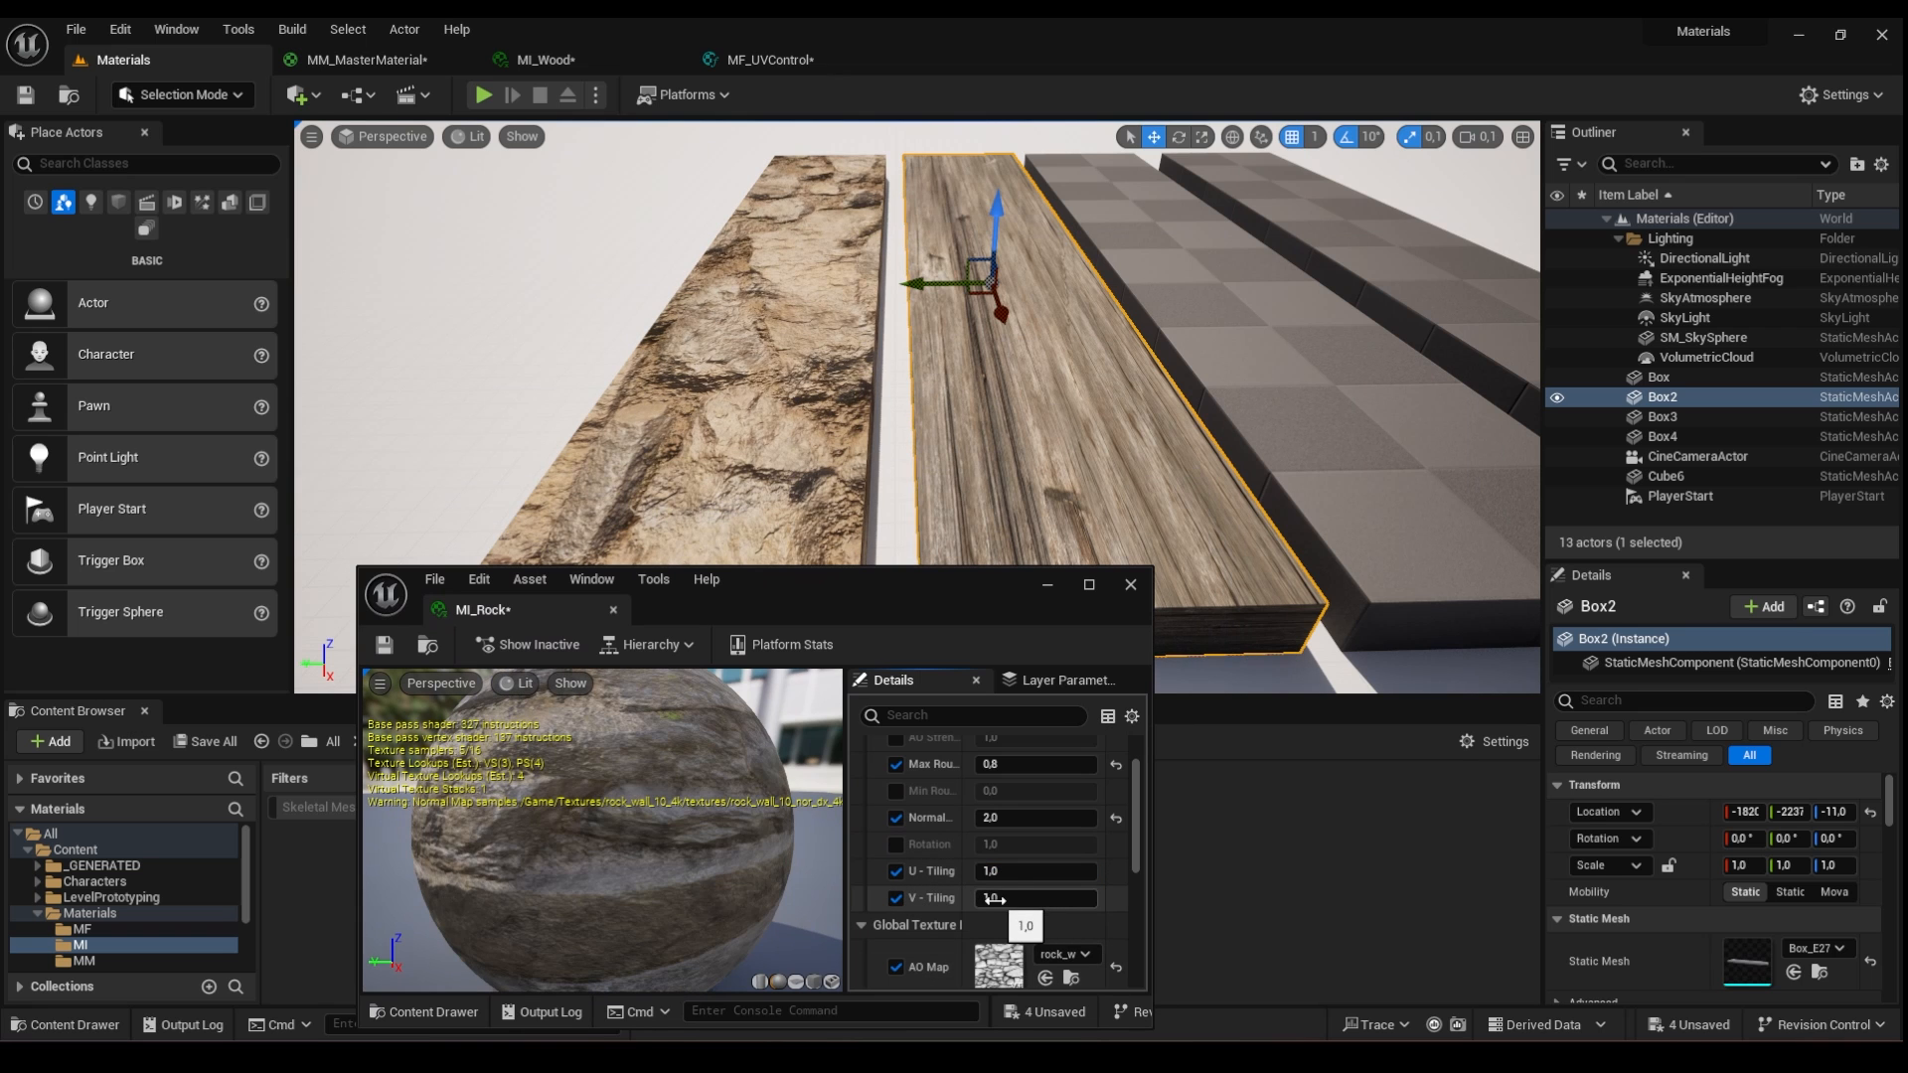
mouse_move(1036, 897)
left_mouse_down()
mouse_move(1105, 898)
mouse_move(992, 874)
mouse_move(1063, 874)
left_mouse_up()
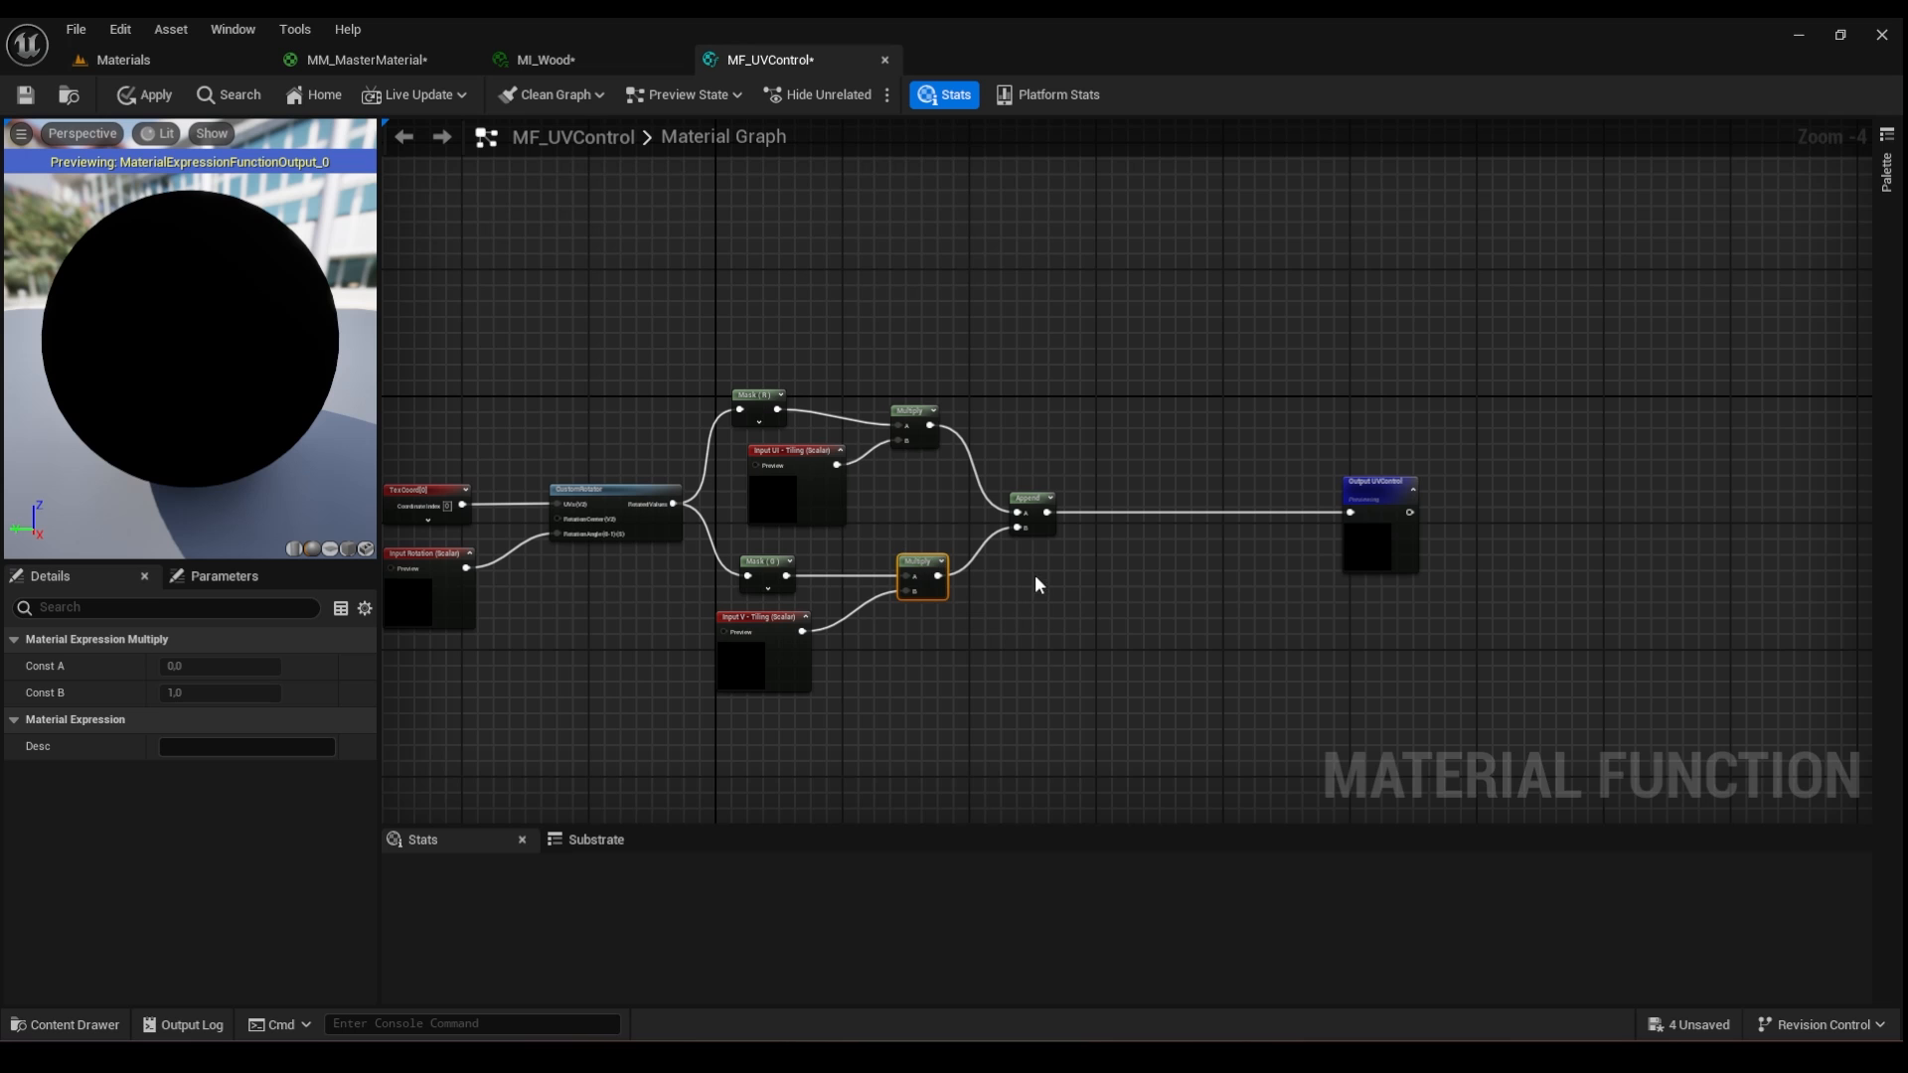
- In MF_UVControl, move Output UVControl farther from the Append node to make room for offset nodes
left_click(1394, 482)
scroll(1088, 618, "up", 1)
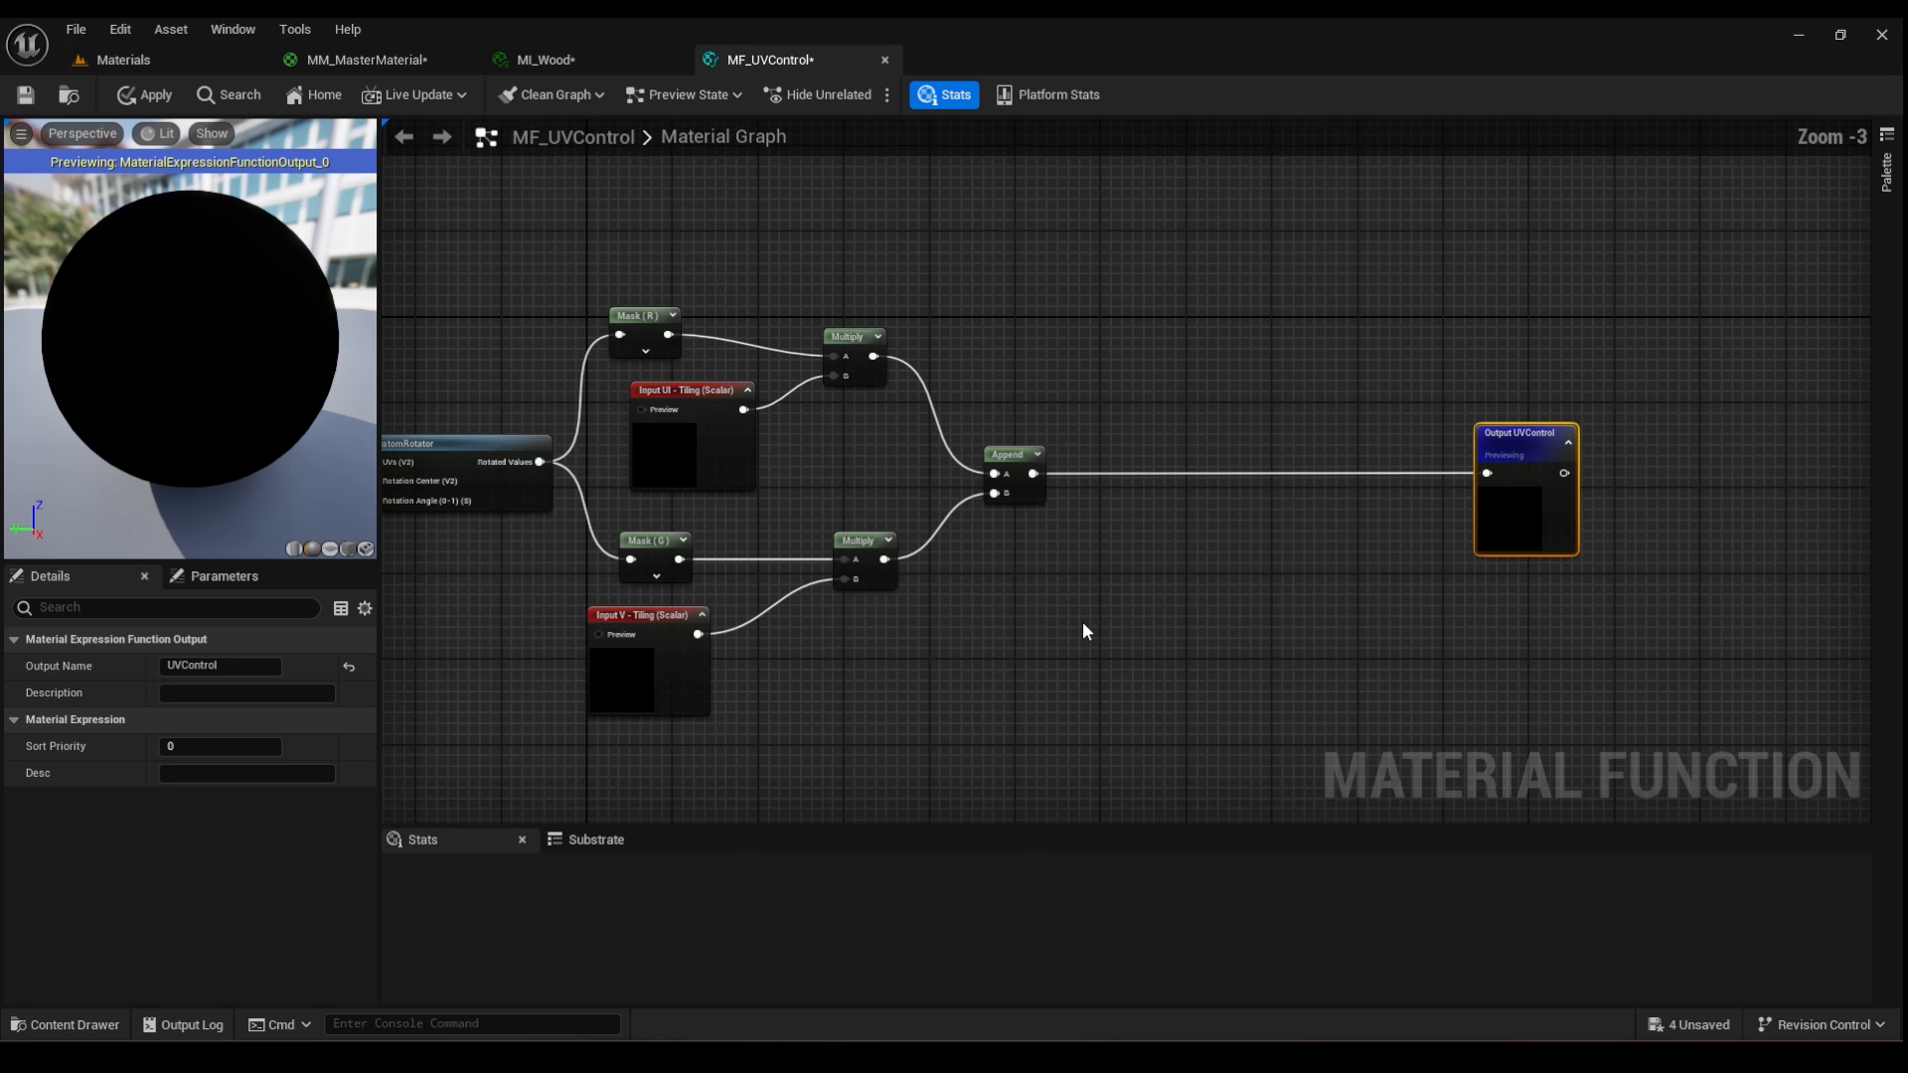
mouse_move(1082, 622)
right_mouse_down()
mouse_move(1176, 635)
mouse_move(1111, 632)
right_mouse_up()
scroll(1063, 487, "up", 3)
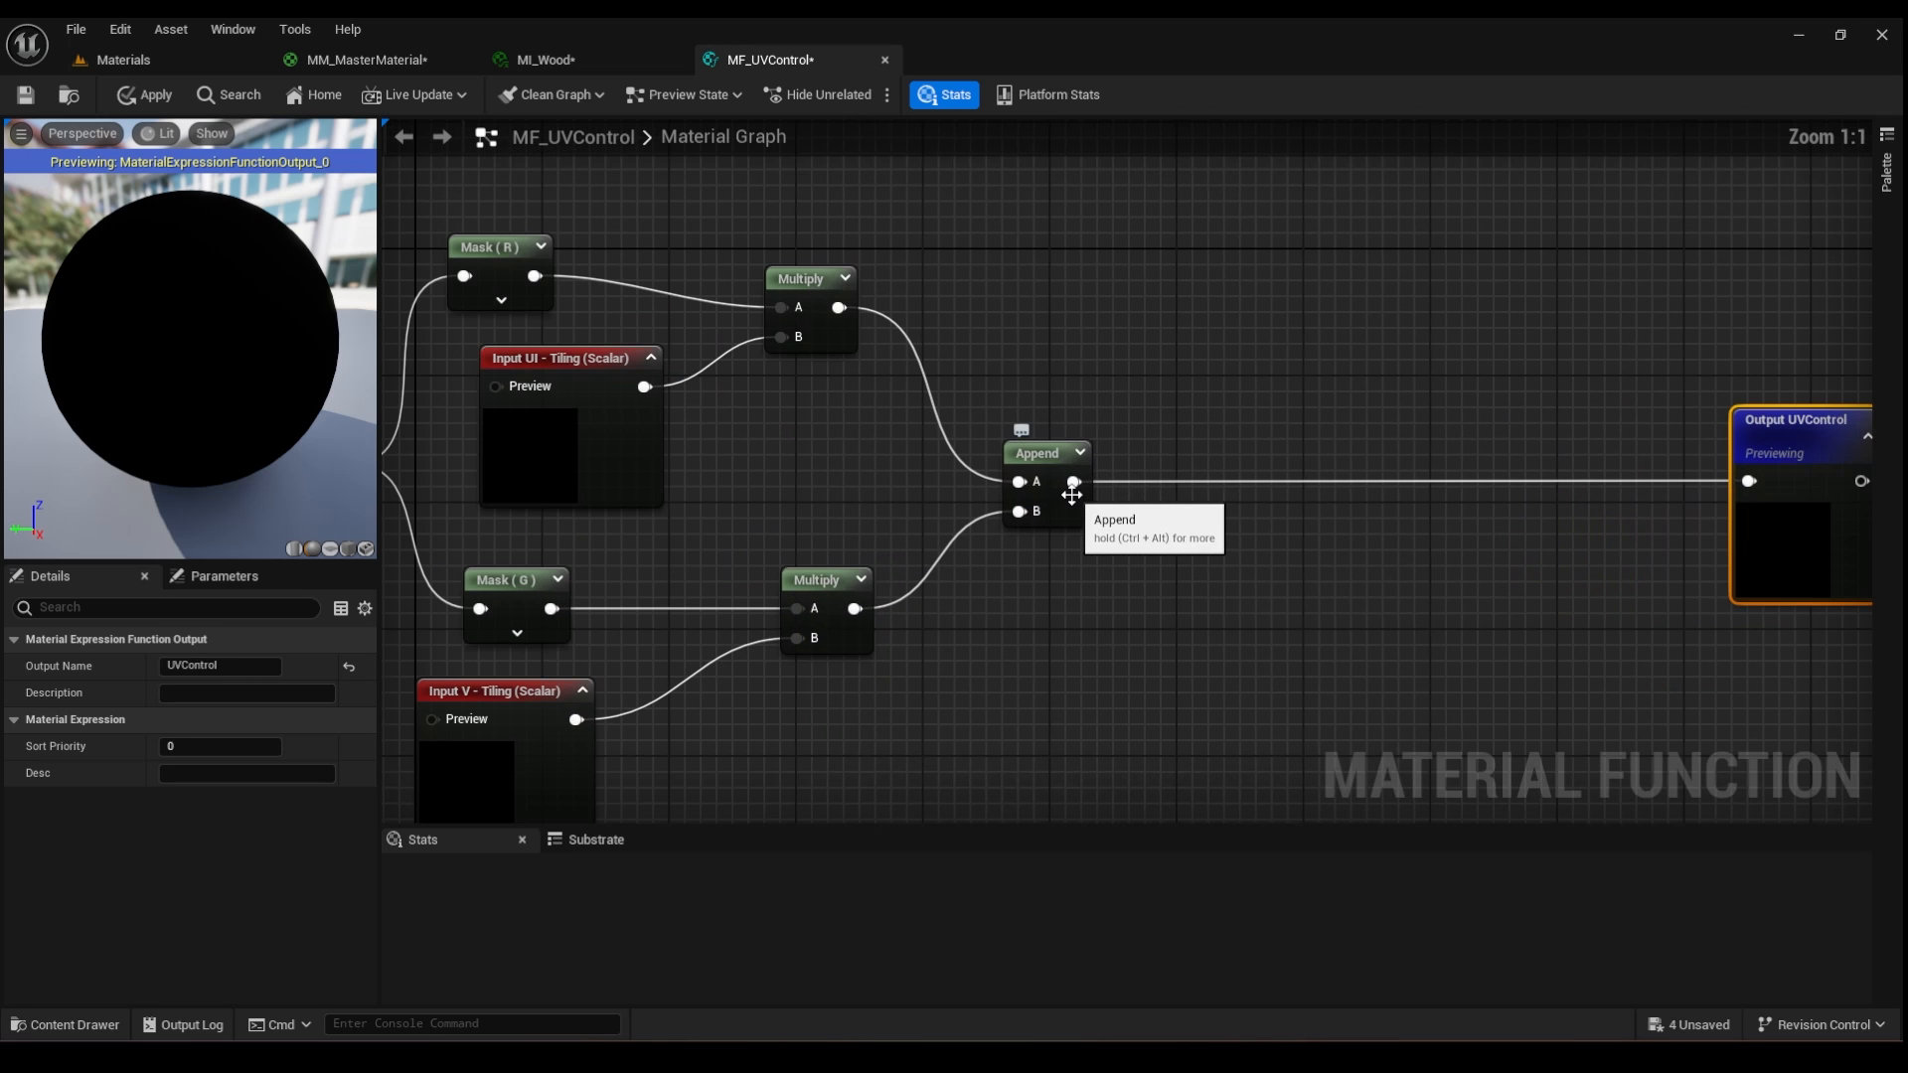
scroll(1076, 459, "down", 2)
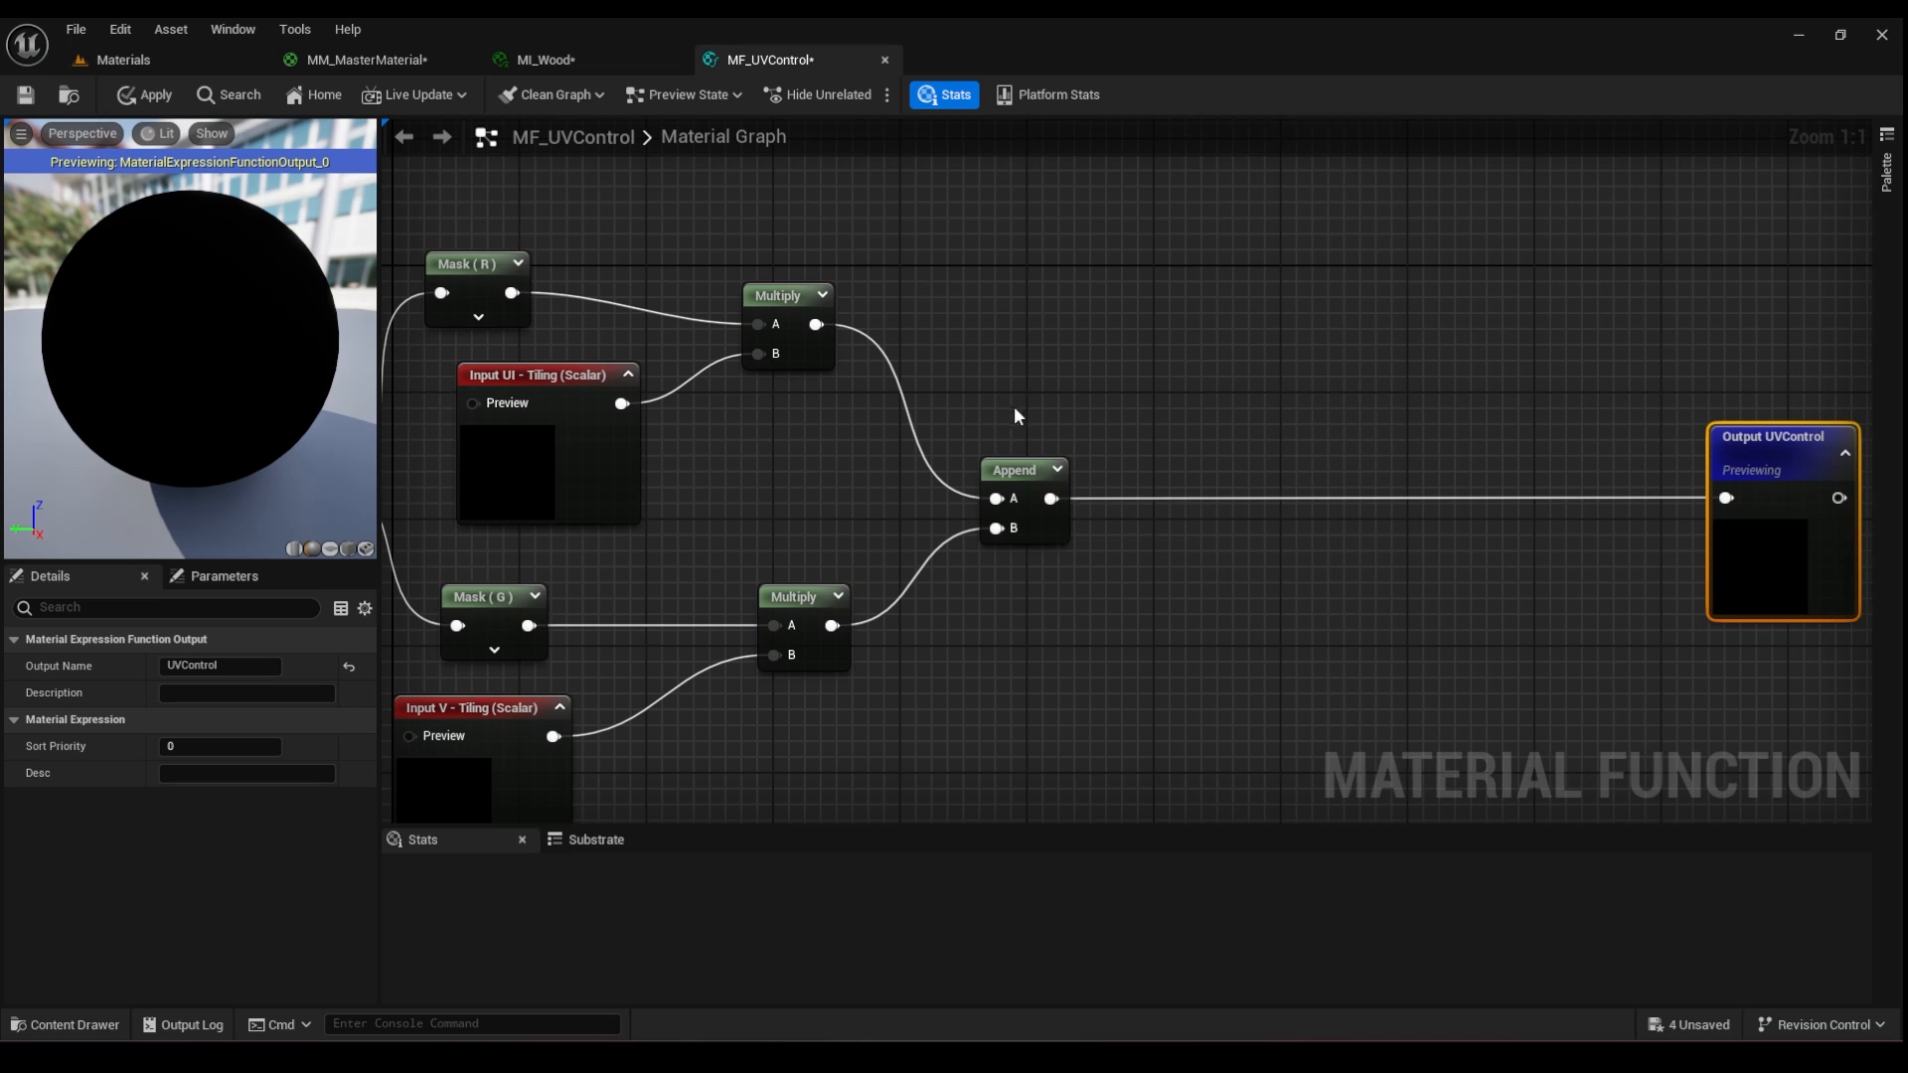
scroll(1014, 406, "down", 1)
right_click_drag(838, 482, 1063, 461)
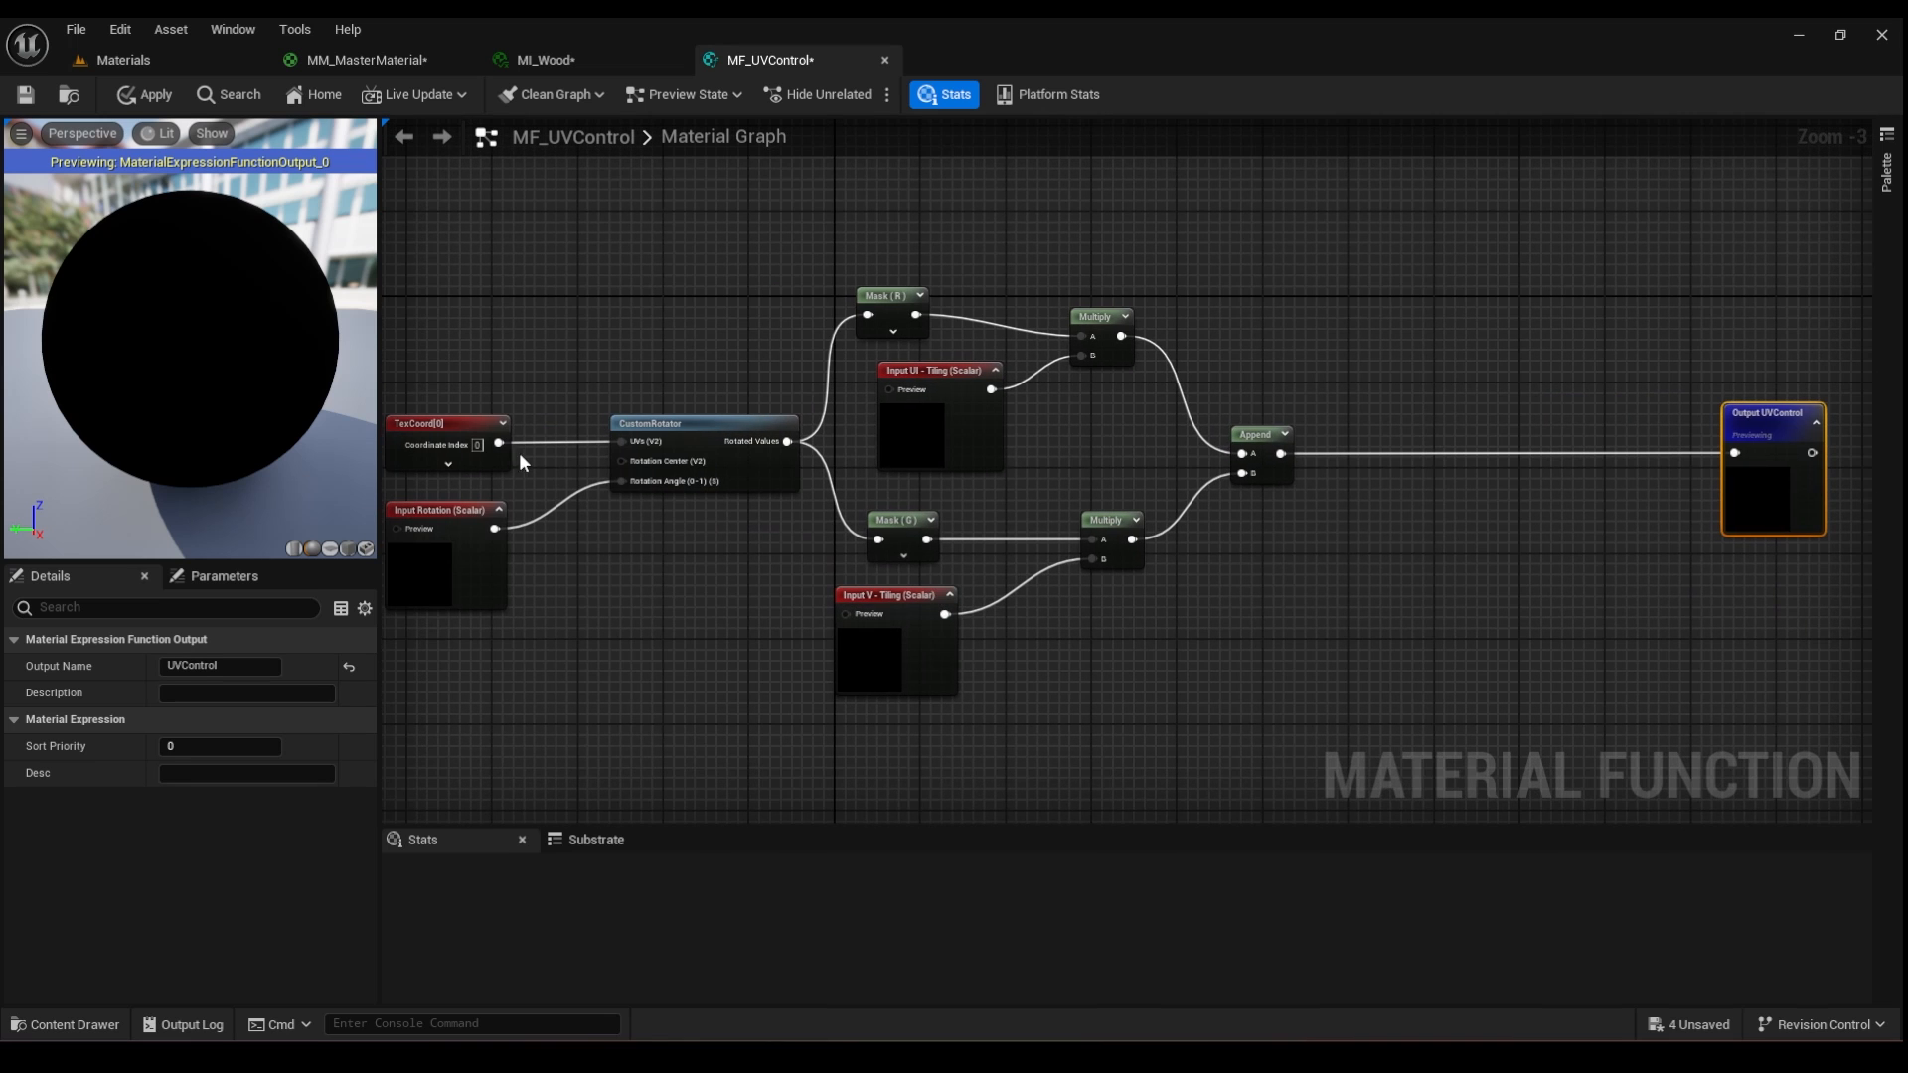
right_click_drag(1328, 463, 914, 539)
scroll(922, 591, "up", 2)
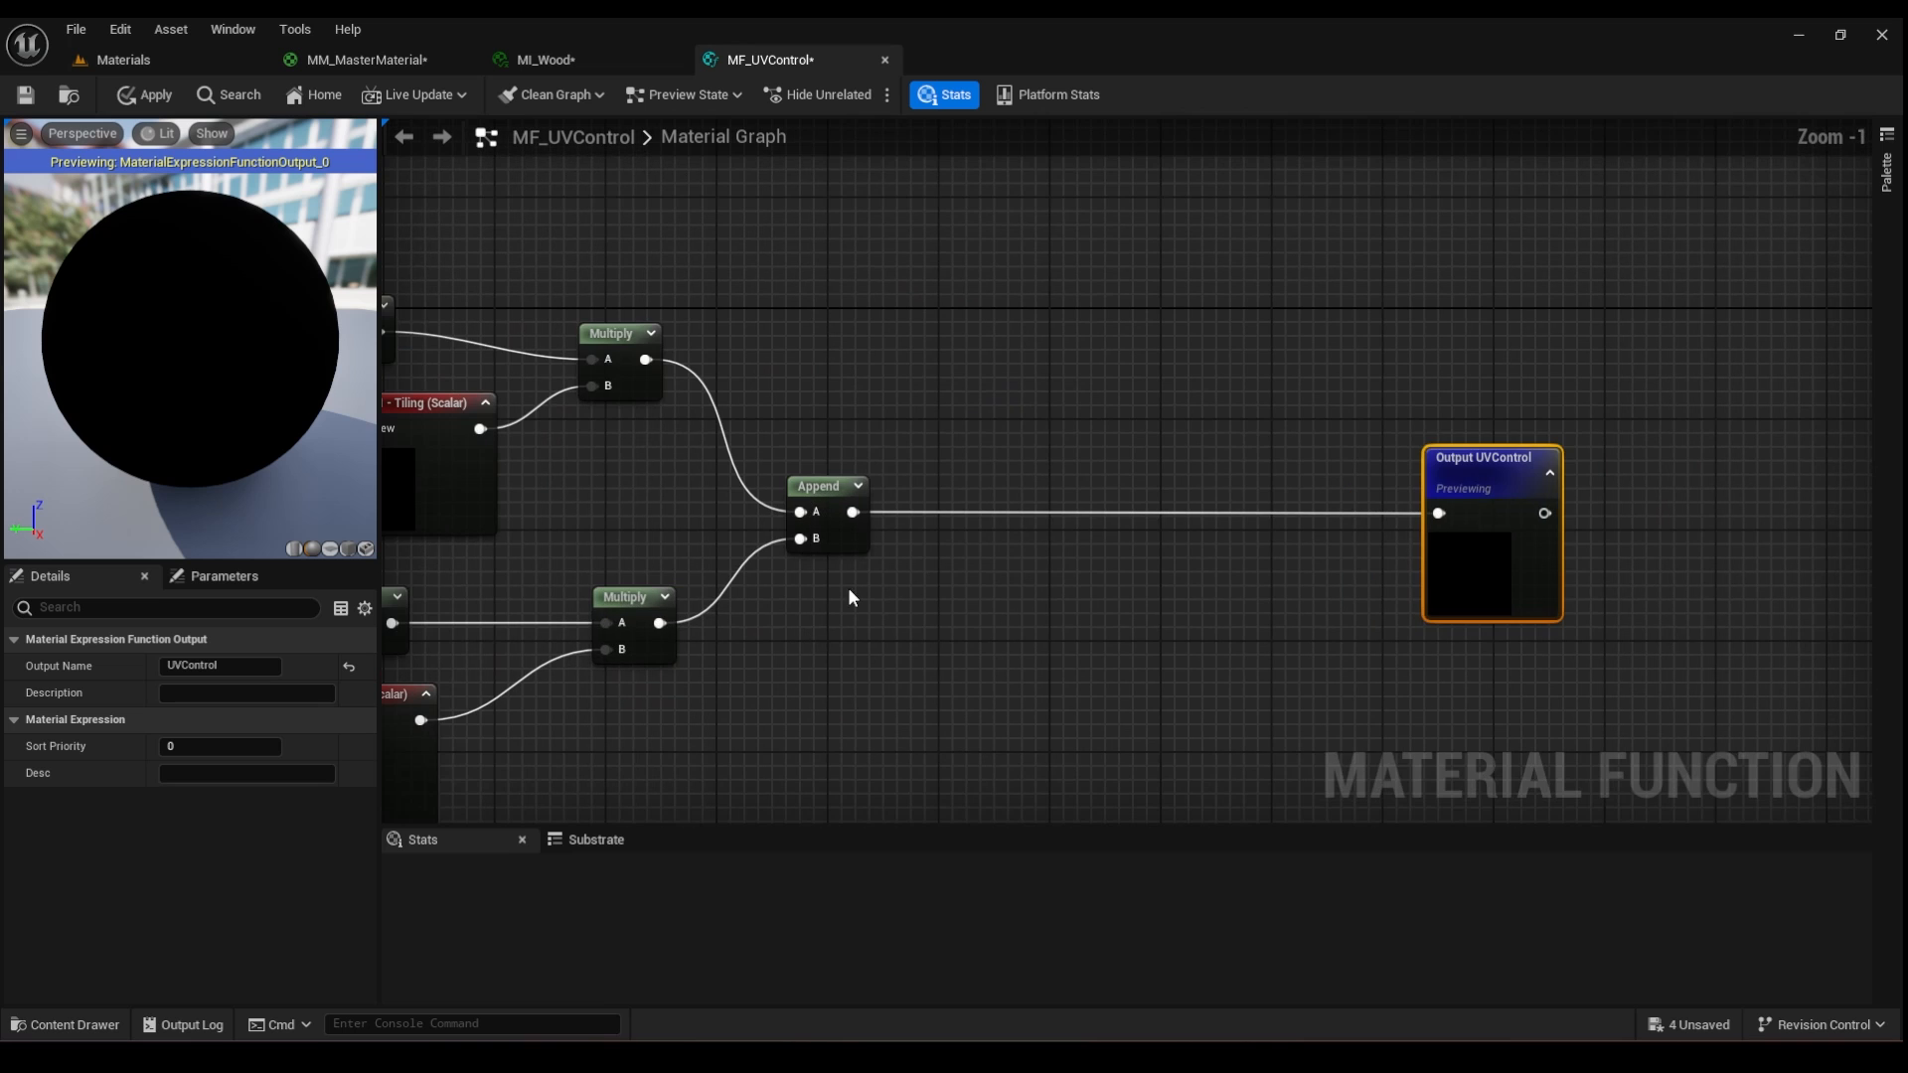
scroll(846, 547, "down", 1)
left_click_drag(1391, 497, 1426, 498)
right_click_drag(1008, 476, 1173, 460)
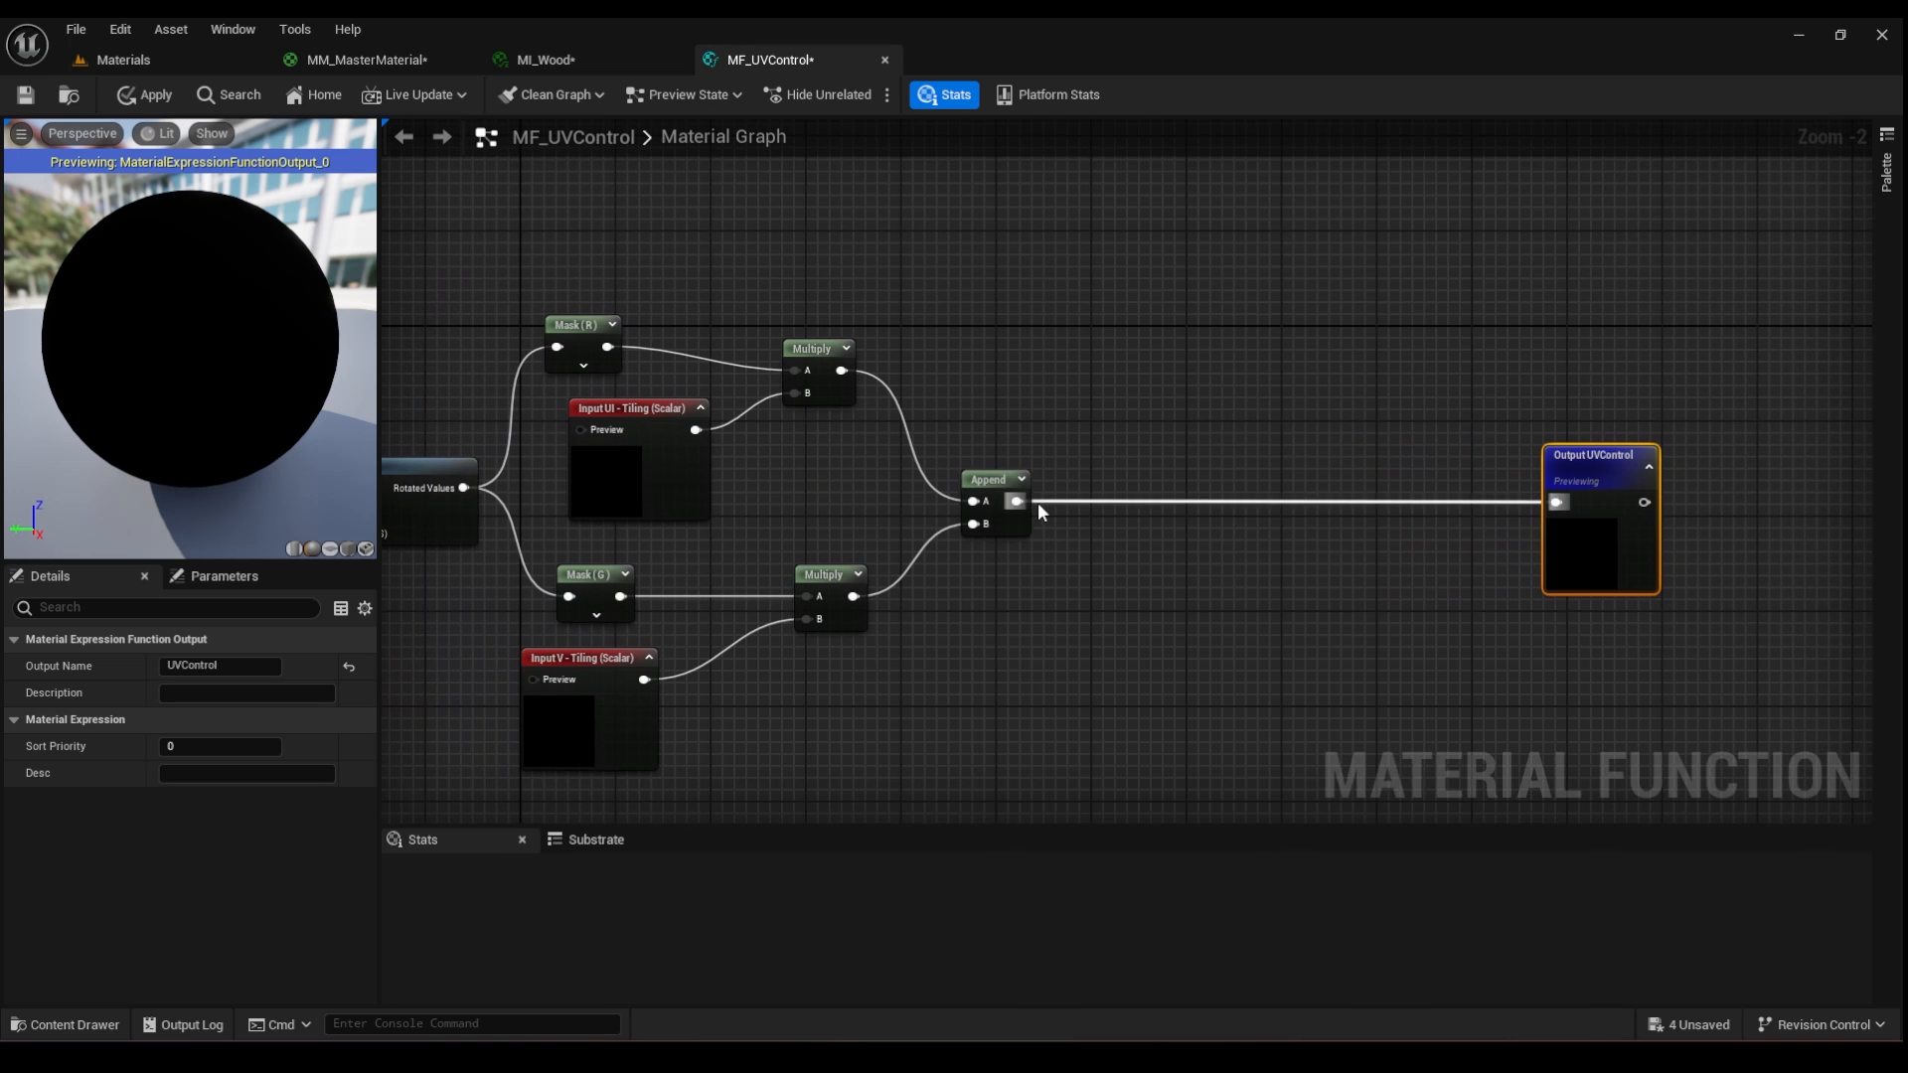
- Add a ComponentMask node fed by Append with only the R channel enabled, and collapse its options
right_click_drag(1005, 366, 909, 391)
scroll(935, 520, "up", 2)
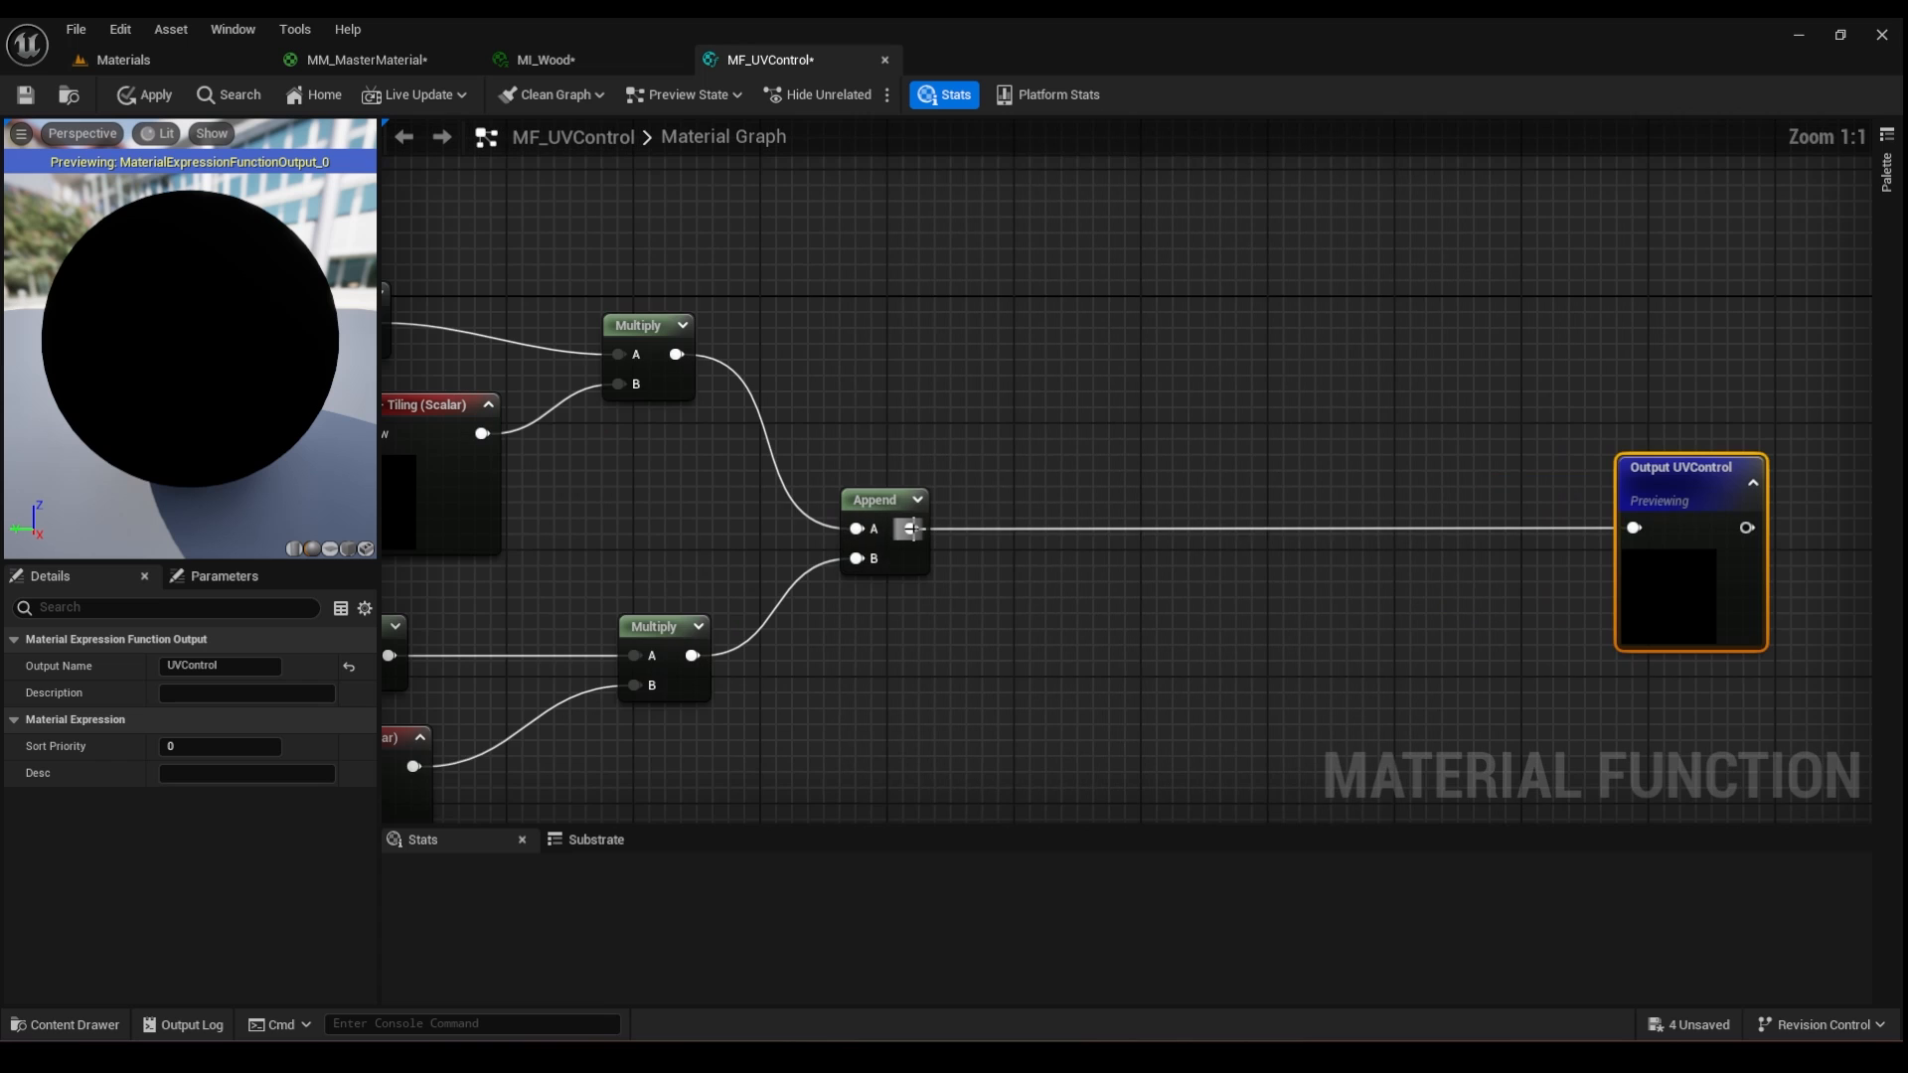
left_click_drag(911, 529, 1055, 366)
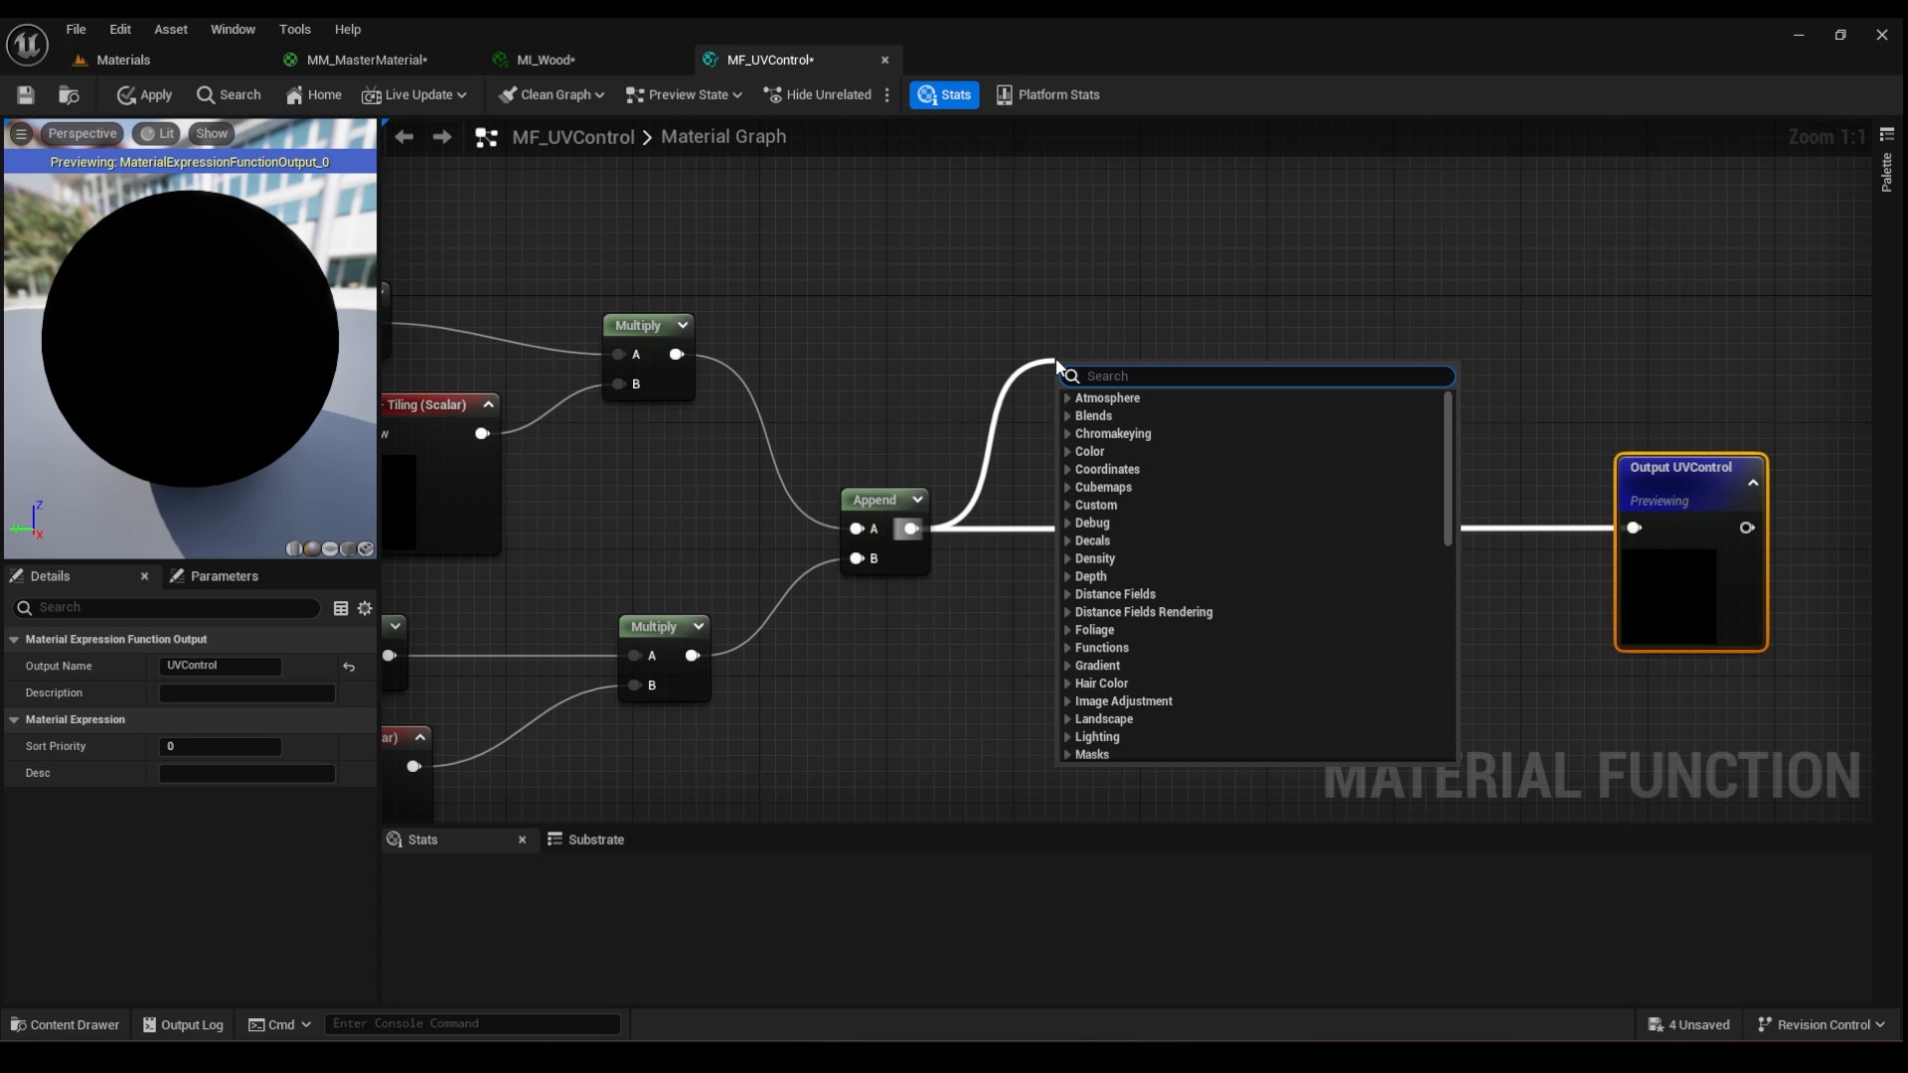
type("compo")
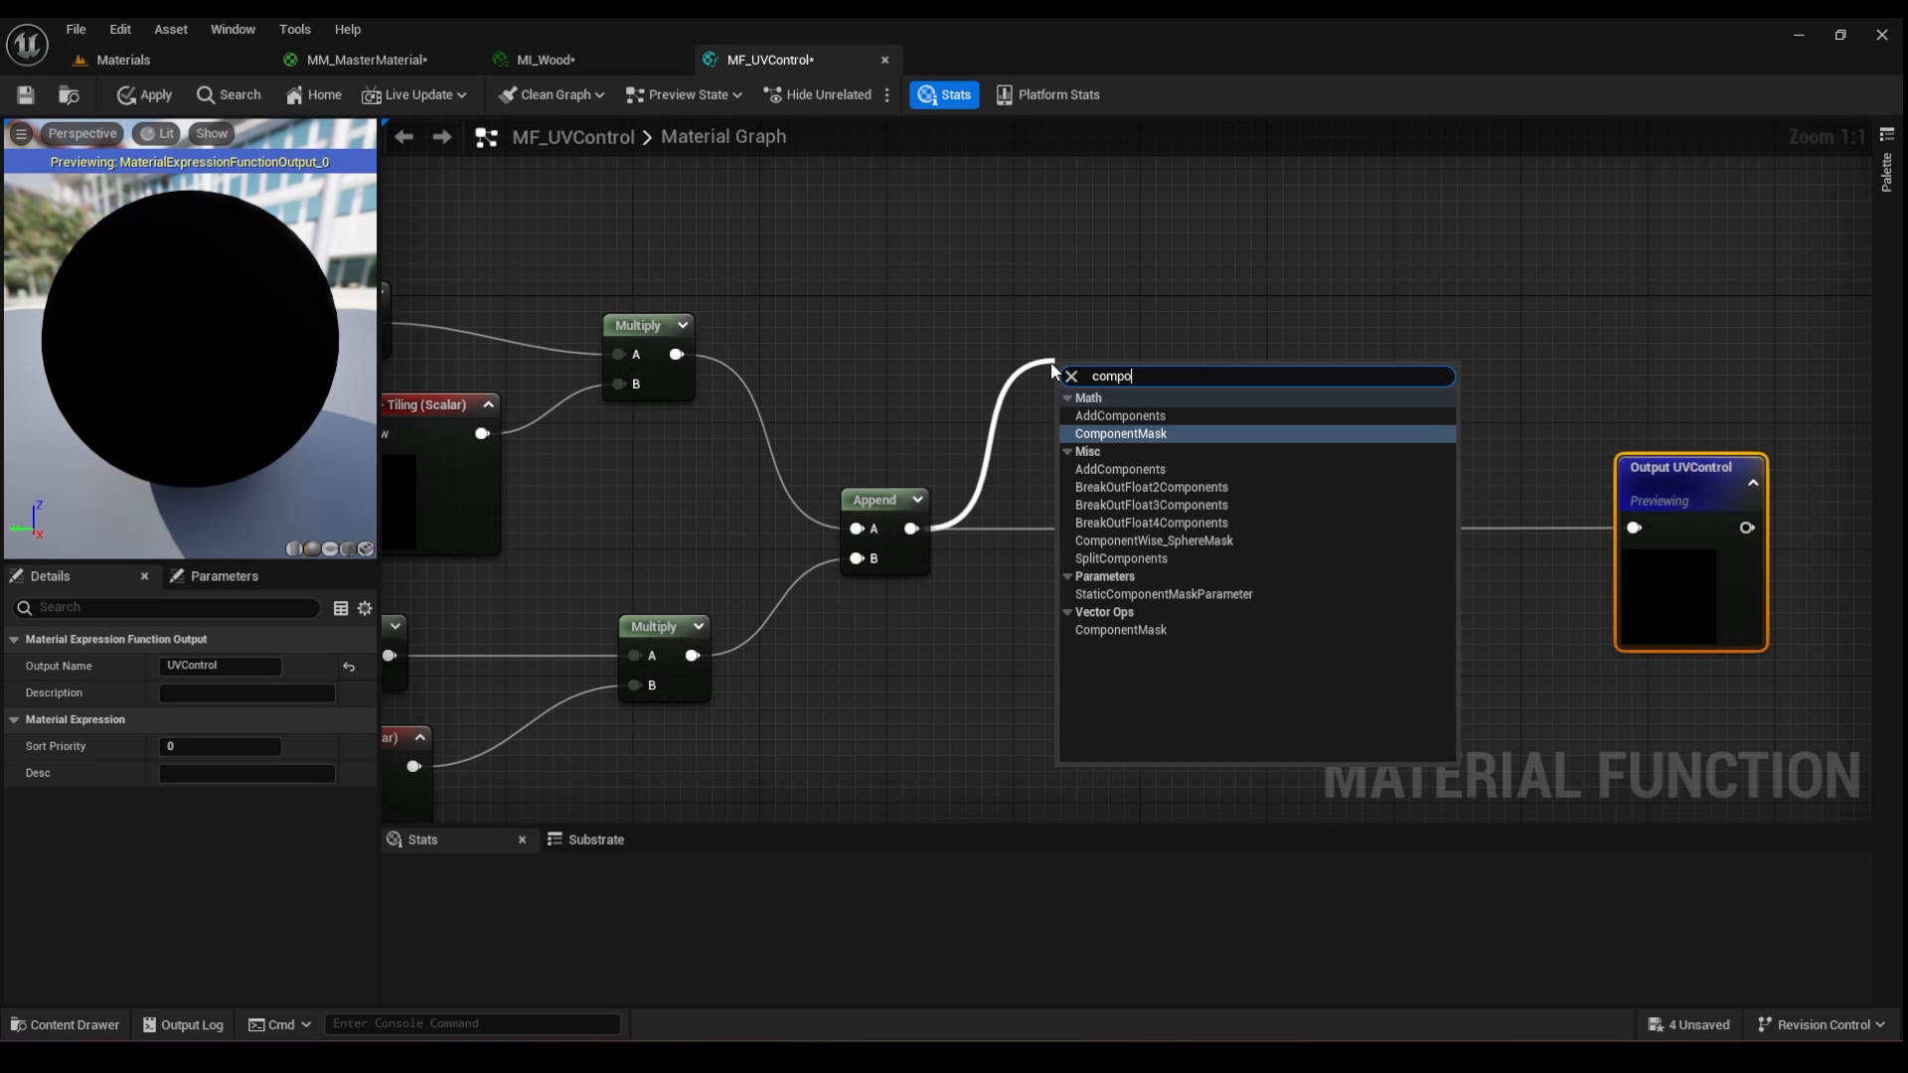
left_click(1097, 433)
left_click(1114, 429)
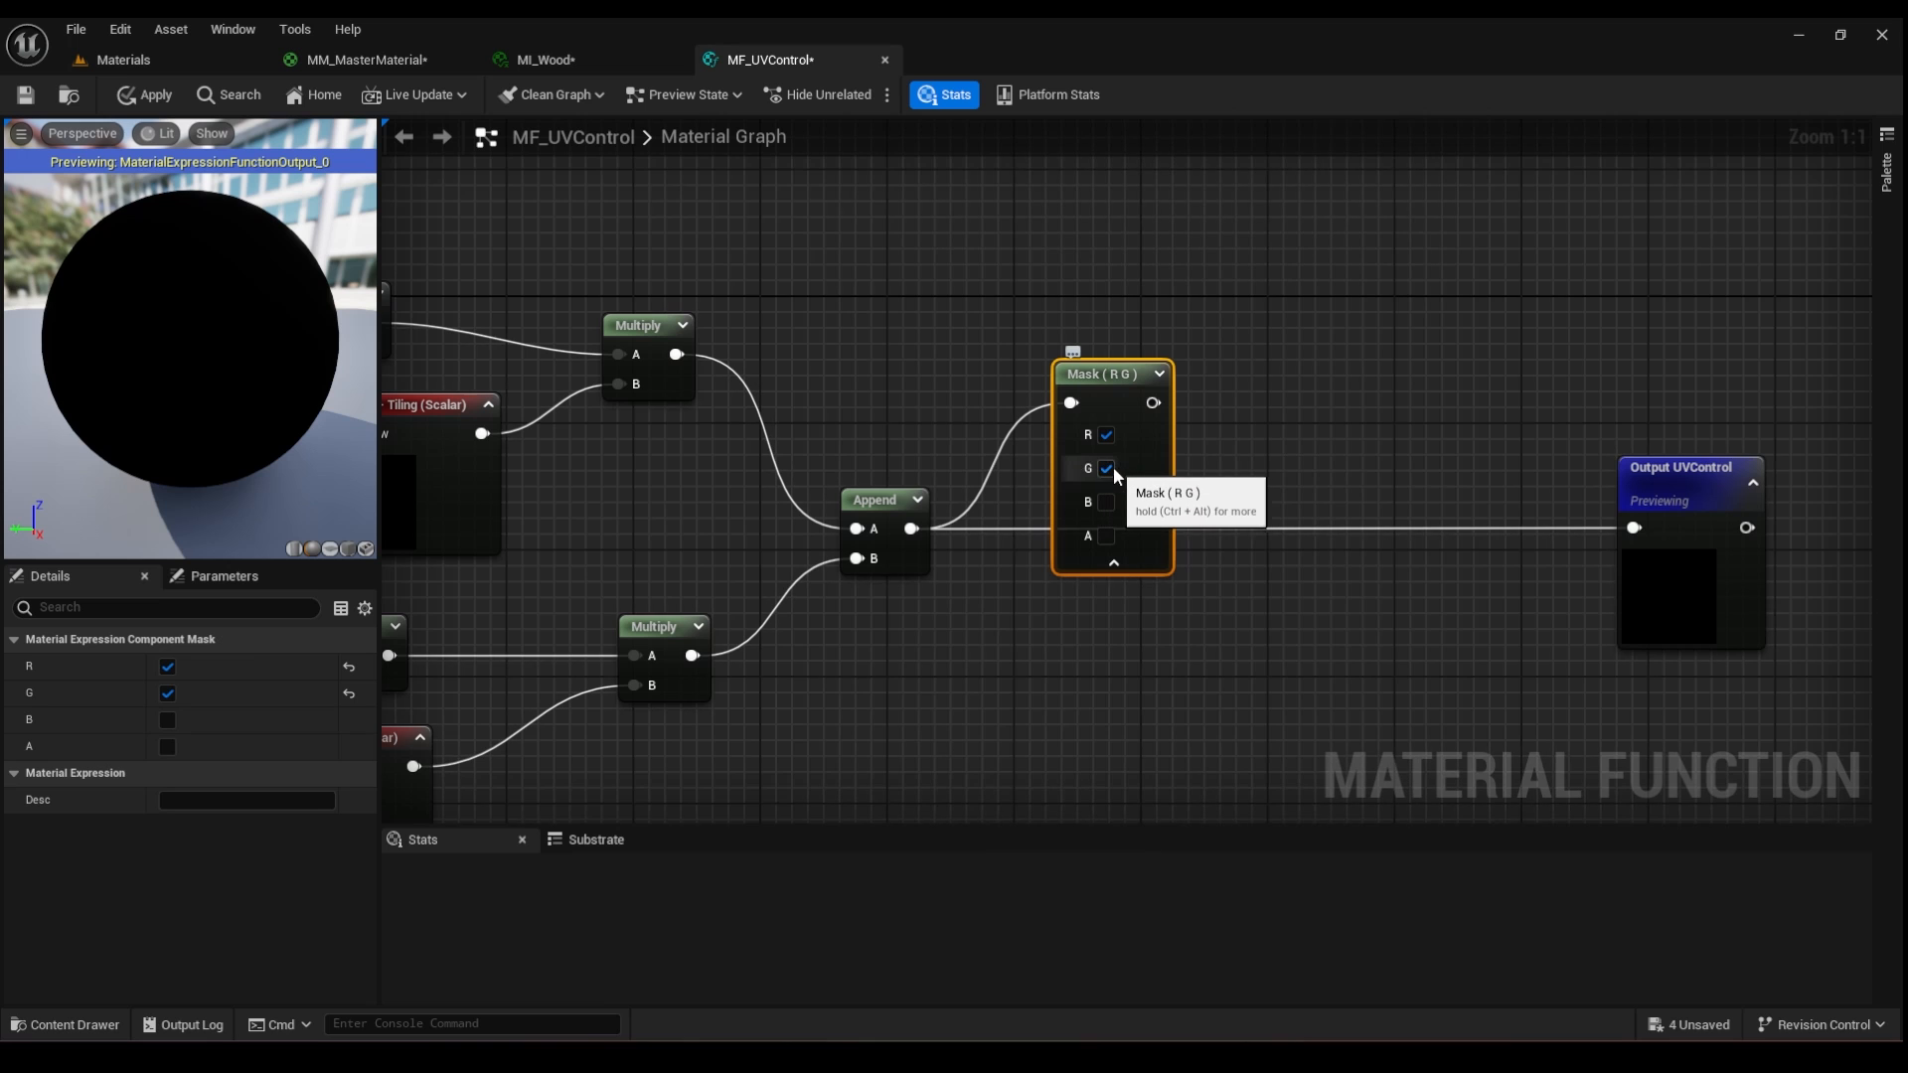
left_click(1106, 469)
left_click(1114, 562)
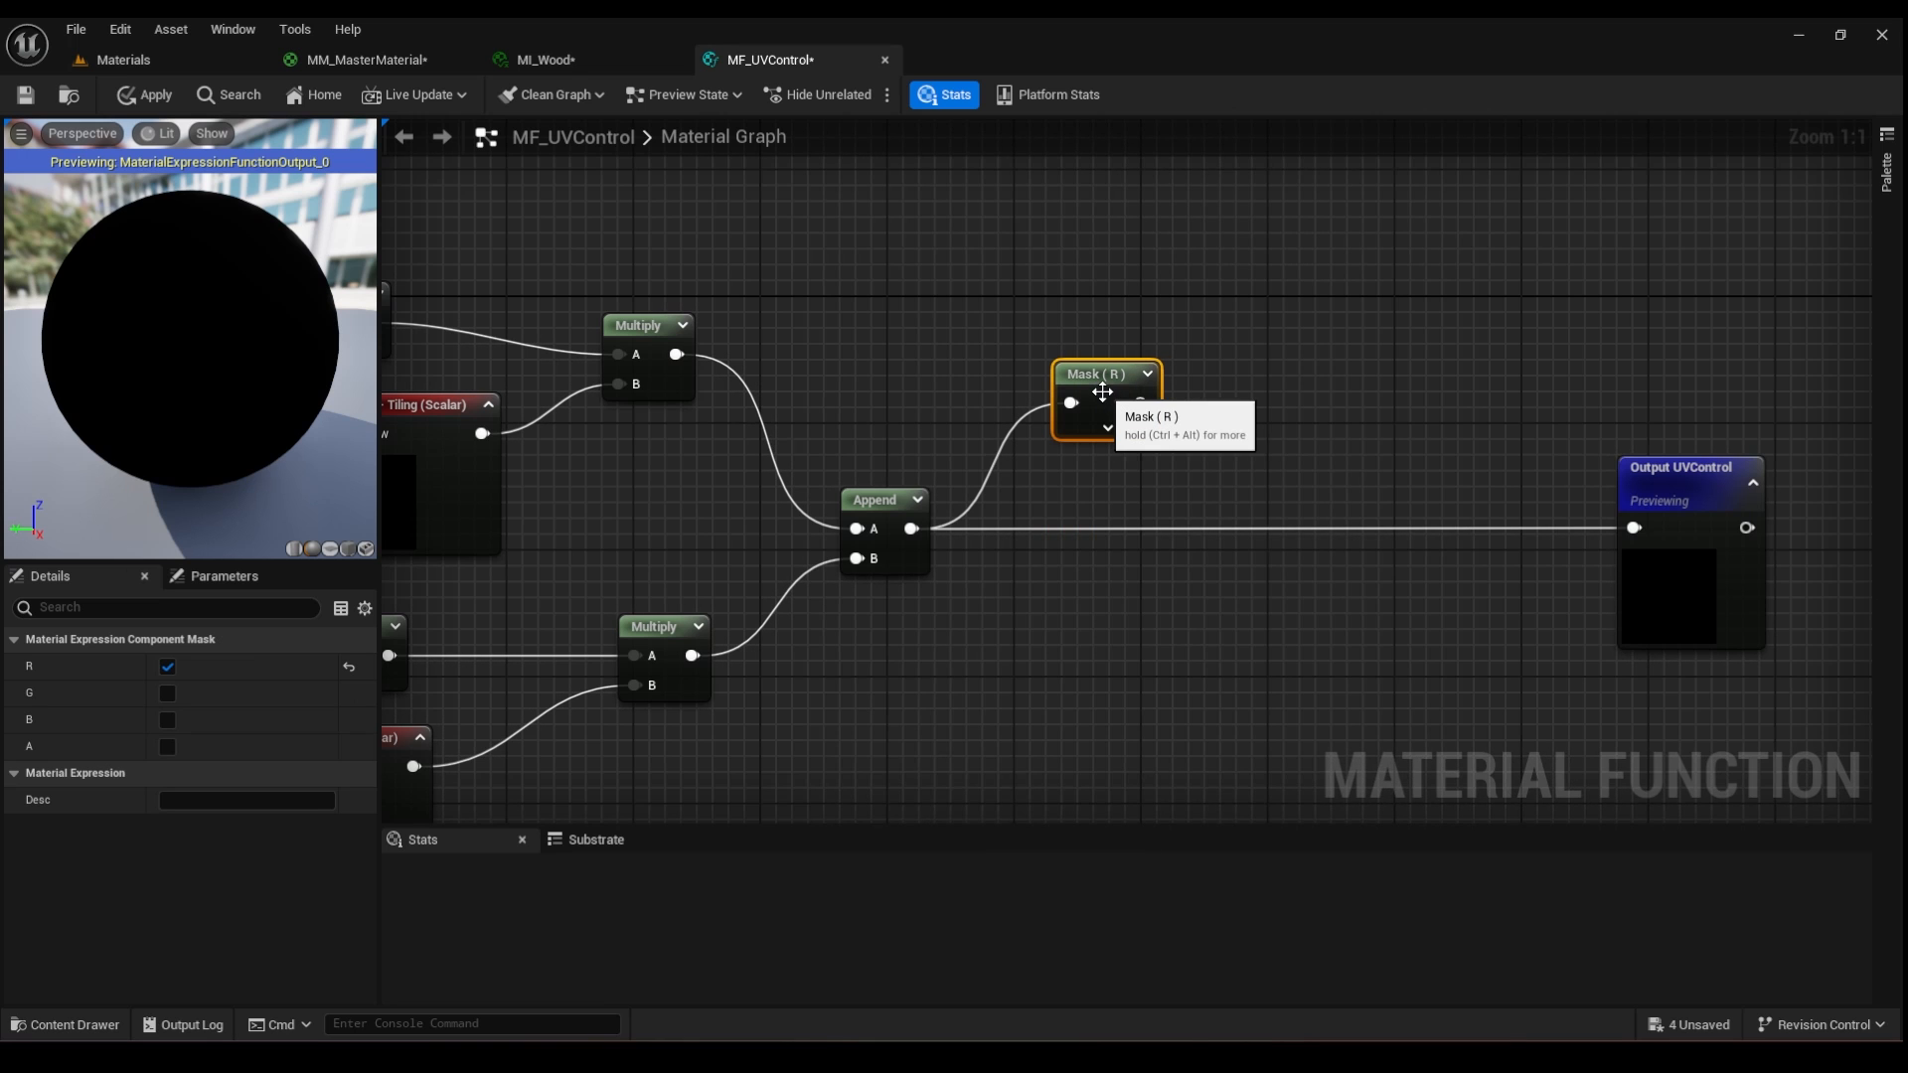
- Duplicate the new R mask below Append, enable only its G channel, and connect Append to its input
left_click_drag(1105, 376, 1059, 640)
key("ctrl+d")
left_click(1101, 698)
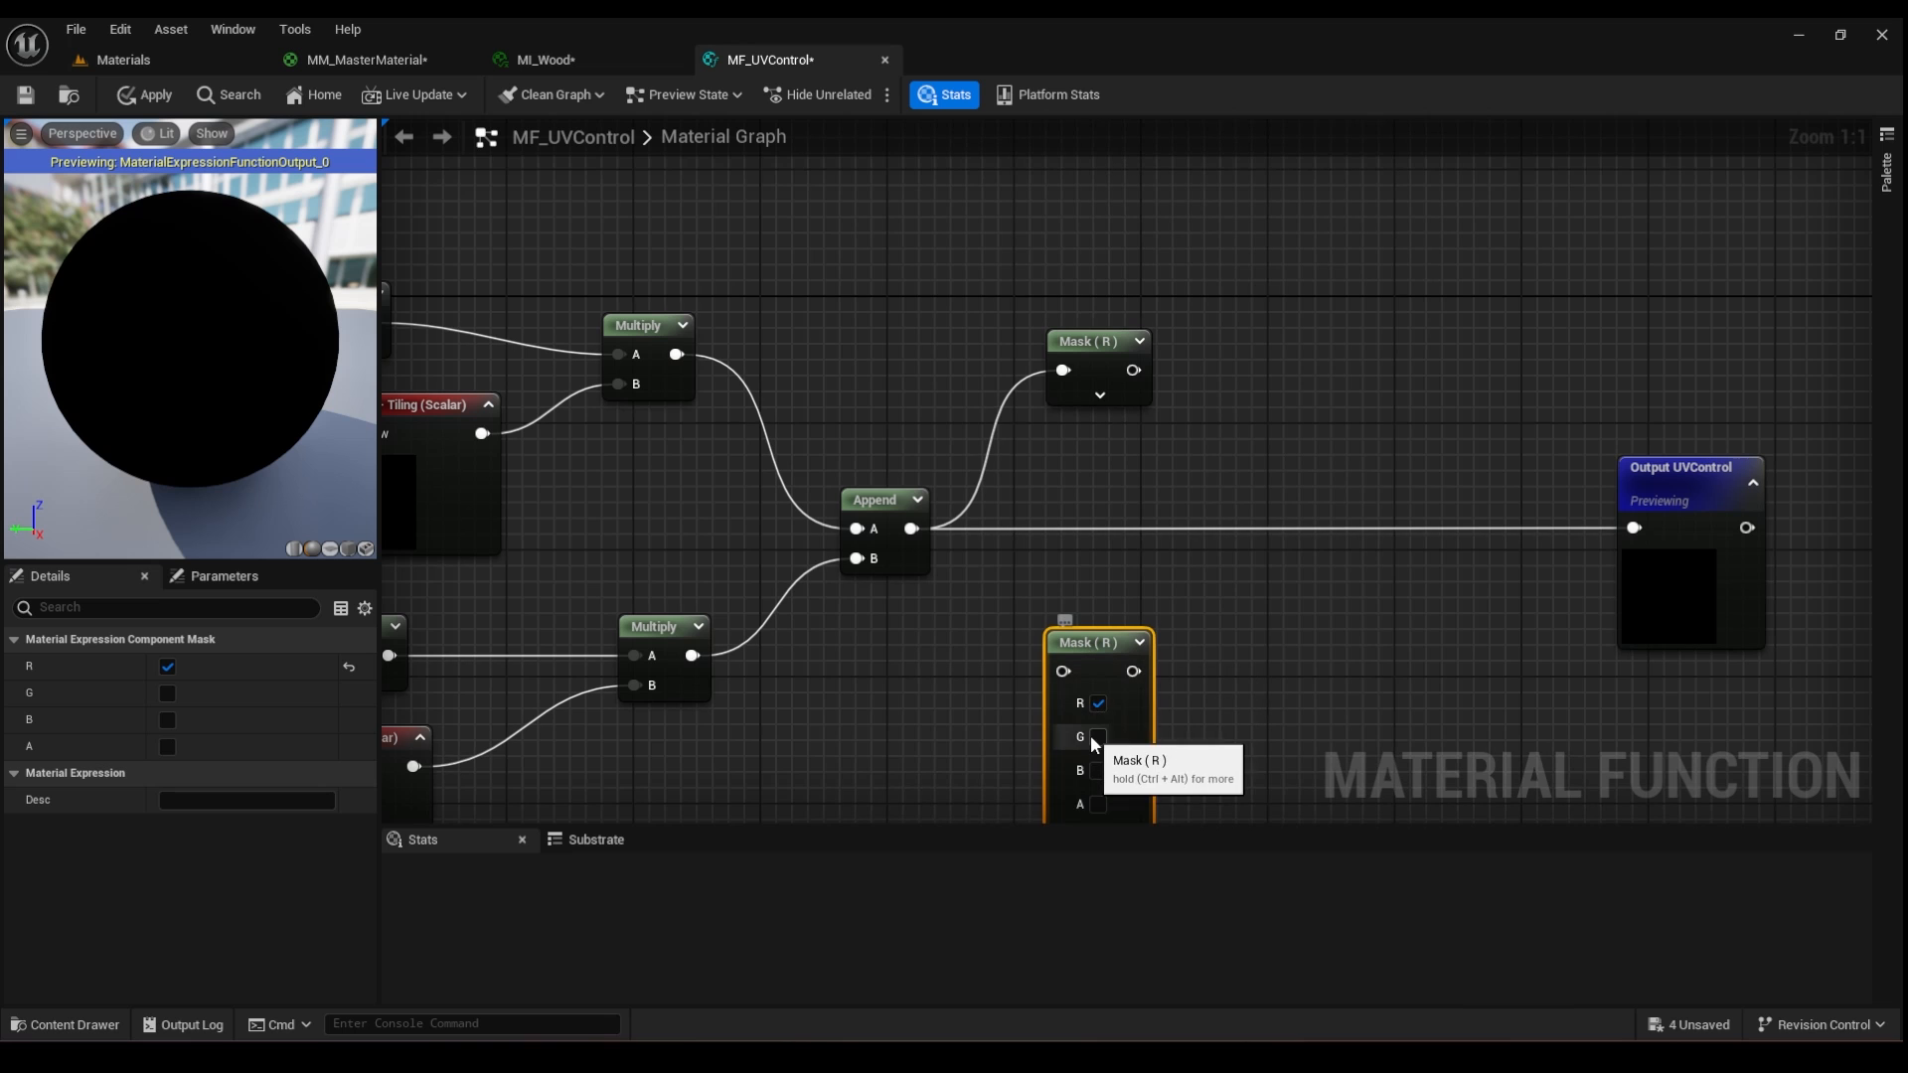
left_click(1098, 736)
left_click(1098, 704)
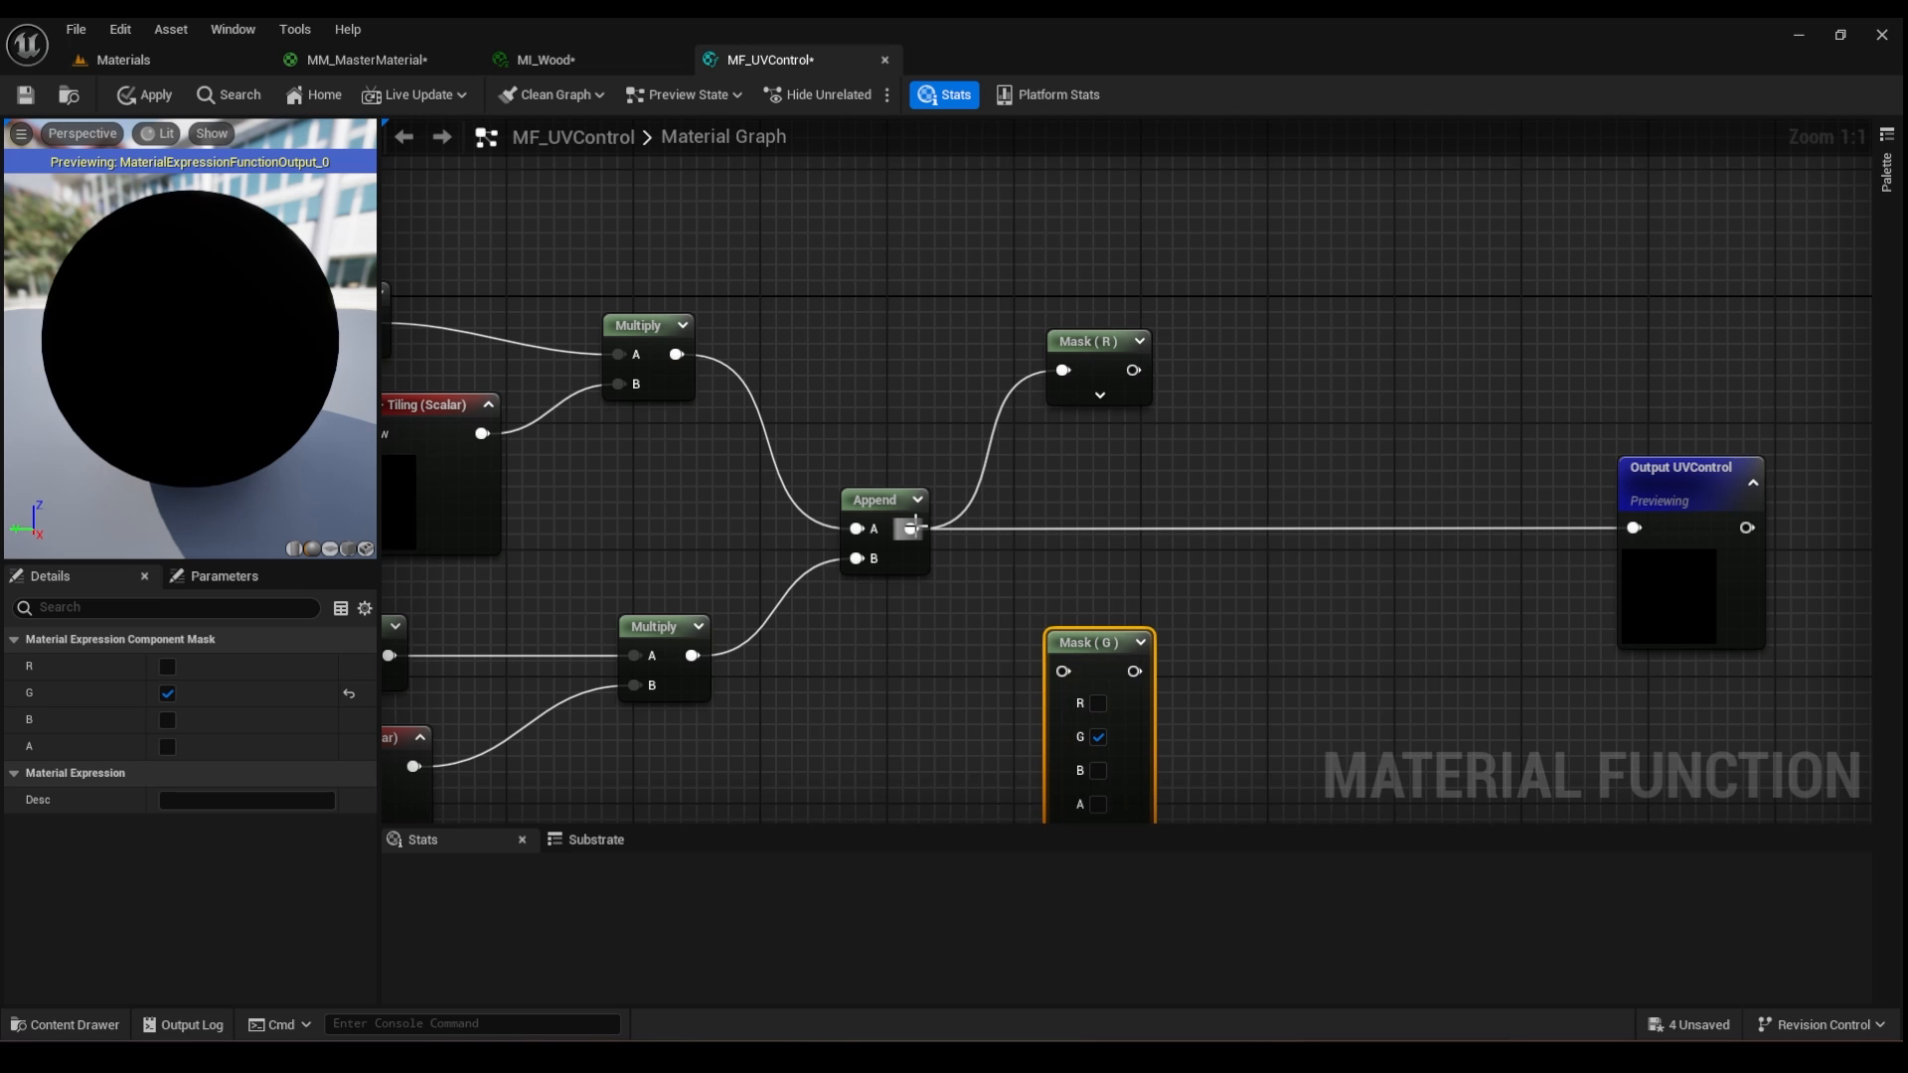
left_click_drag(911, 528, 1062, 672)
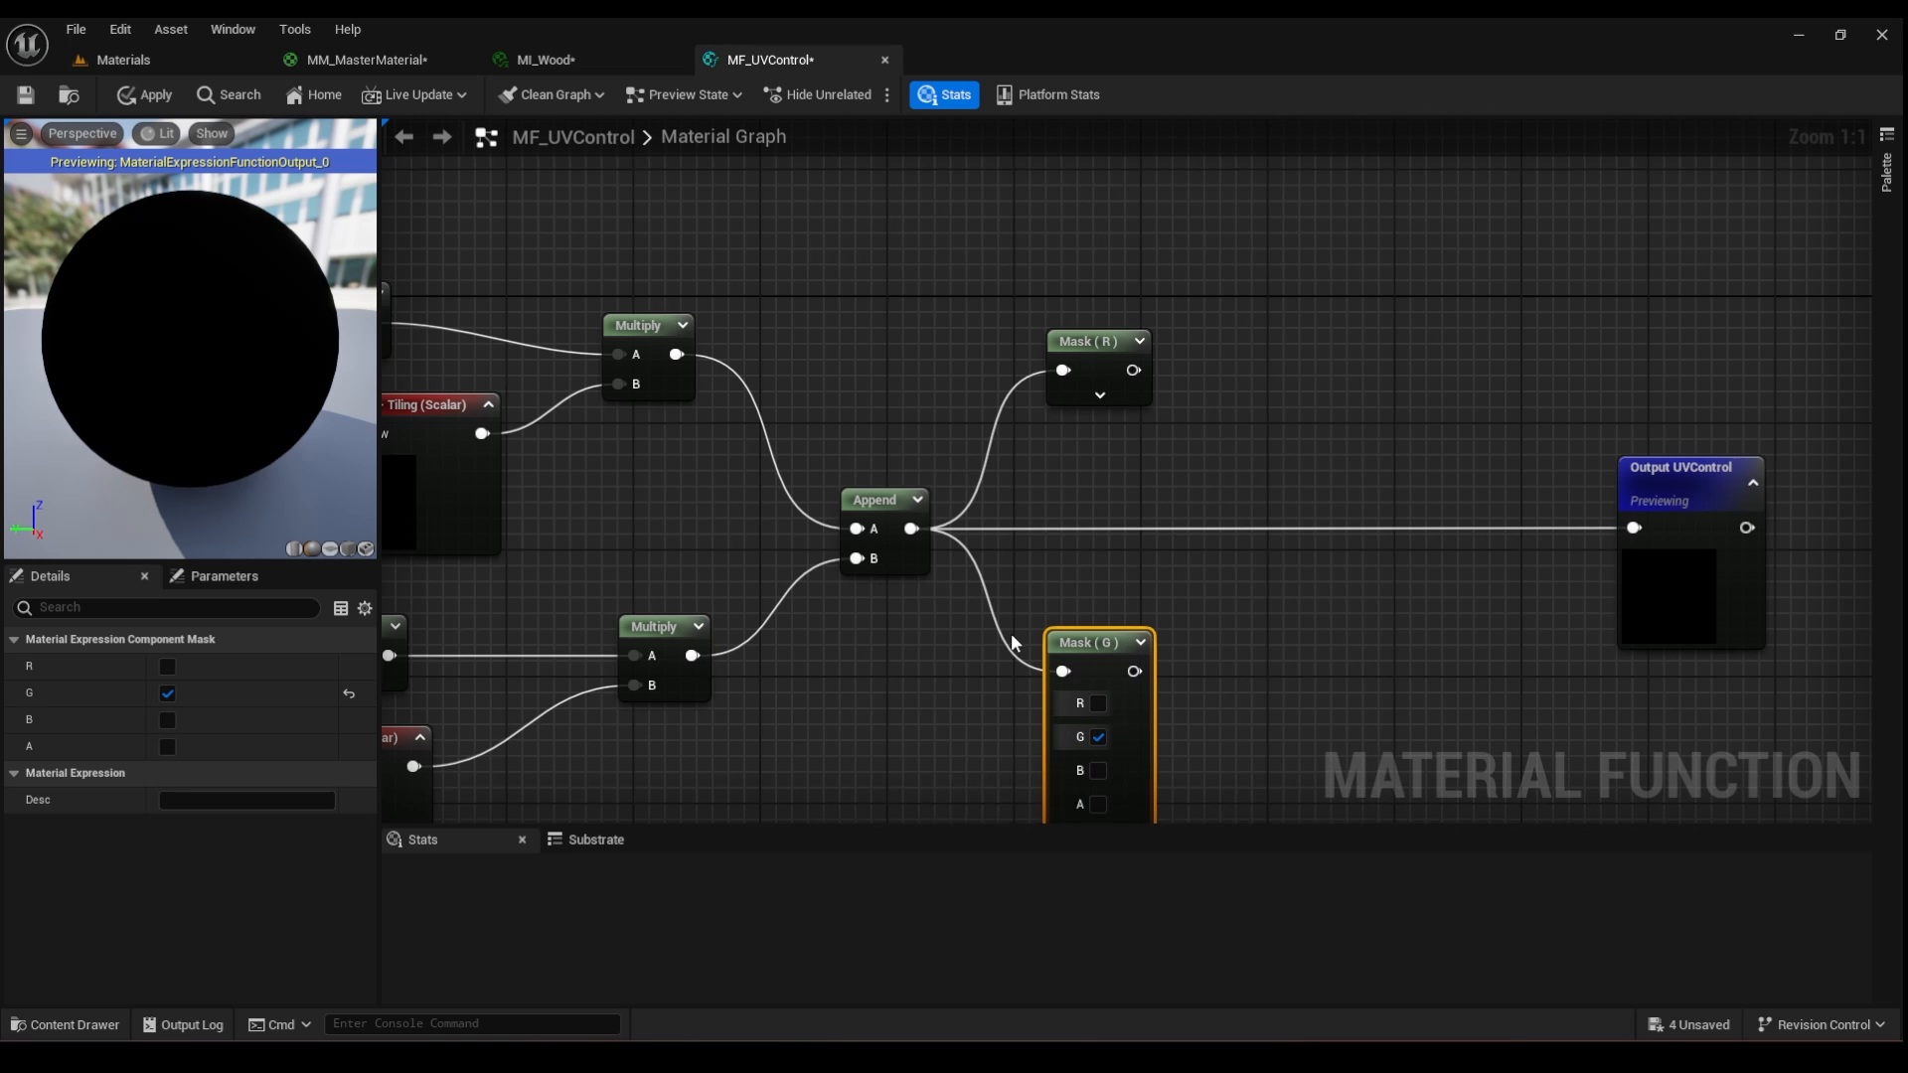
right_click_drag(1081, 800, 980, 619)
left_click(1009, 652)
- Place an Add node beside the new Mask (G) and connect the mask to its A input
right_click_drag(1012, 516, 946, 575)
left_click_drag(899, 544, 1025, 539)
key("a")
- Add a FunctionInput node below the new Mask (G), with type Function Input Scalar and the name "V - Offset"
right_click(784, 644)
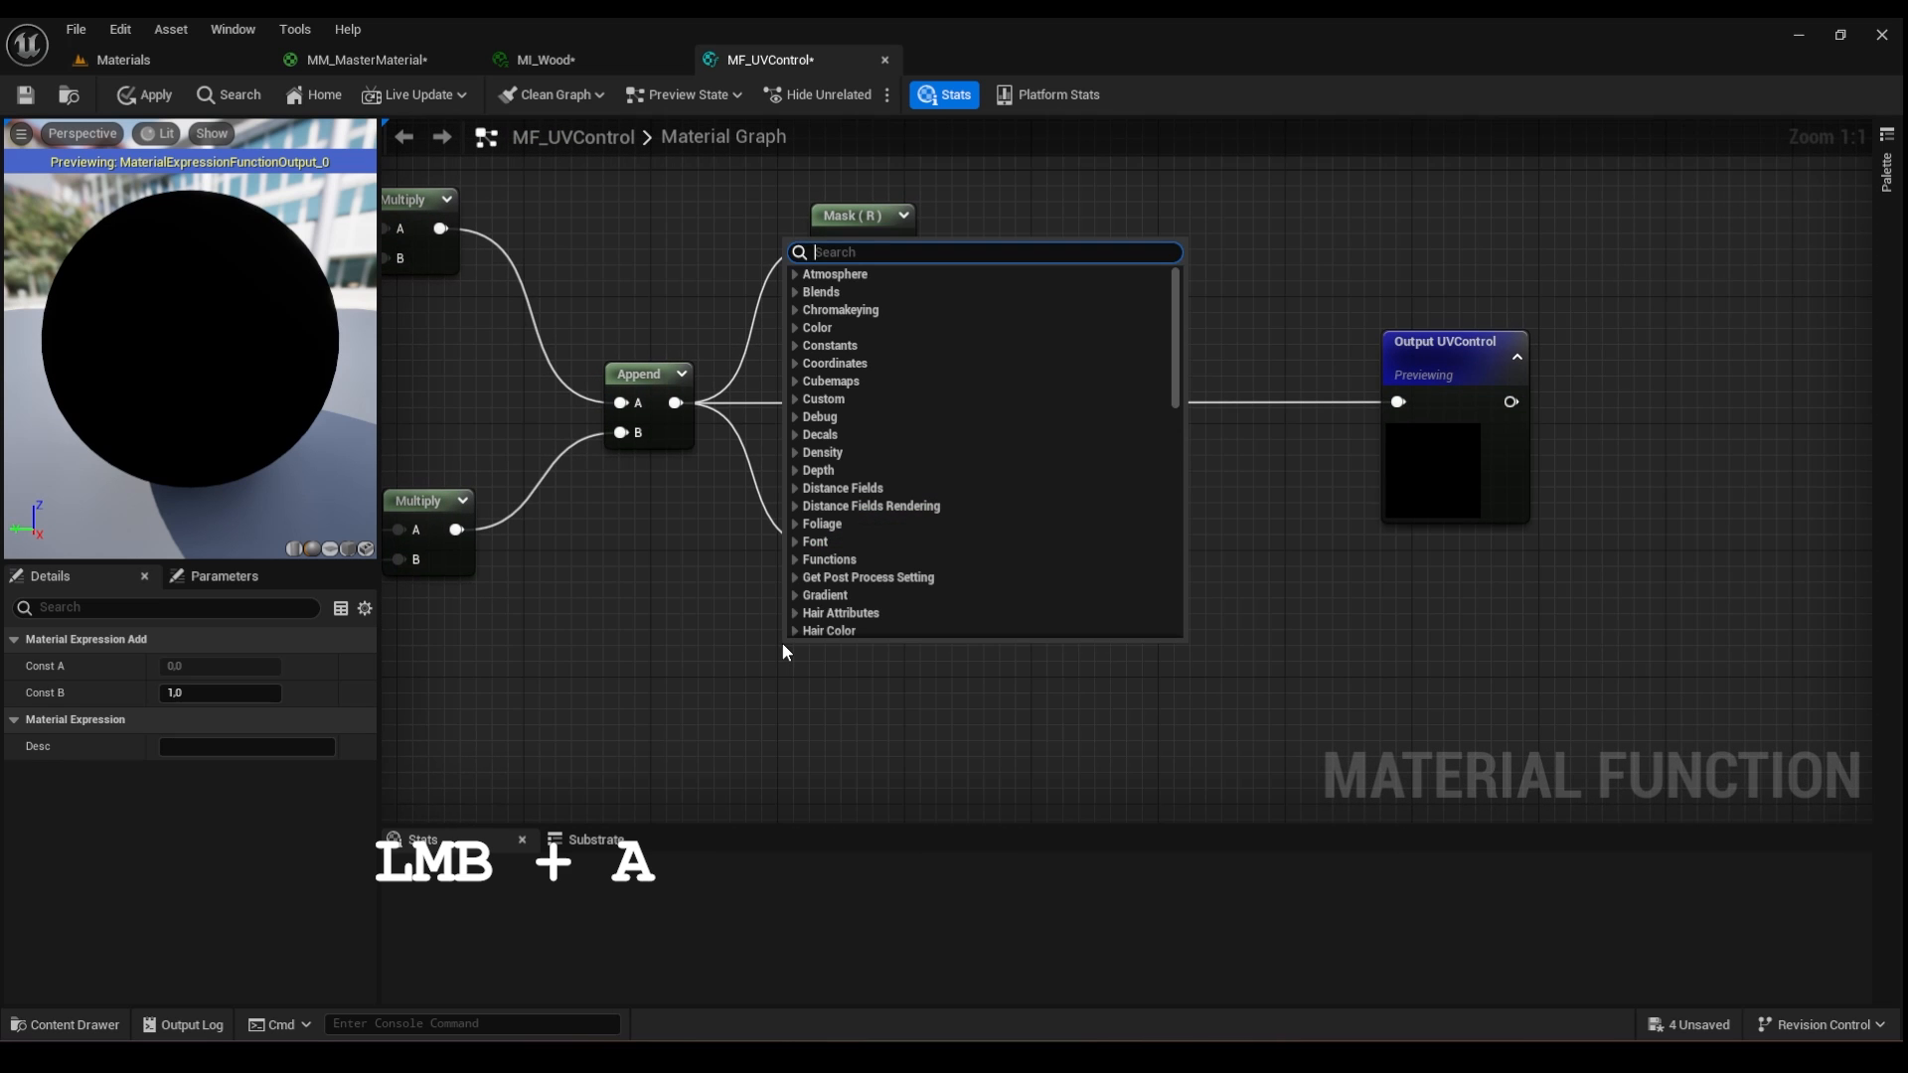
type("functyi")
key("BackSpace")
key("BackSpace")
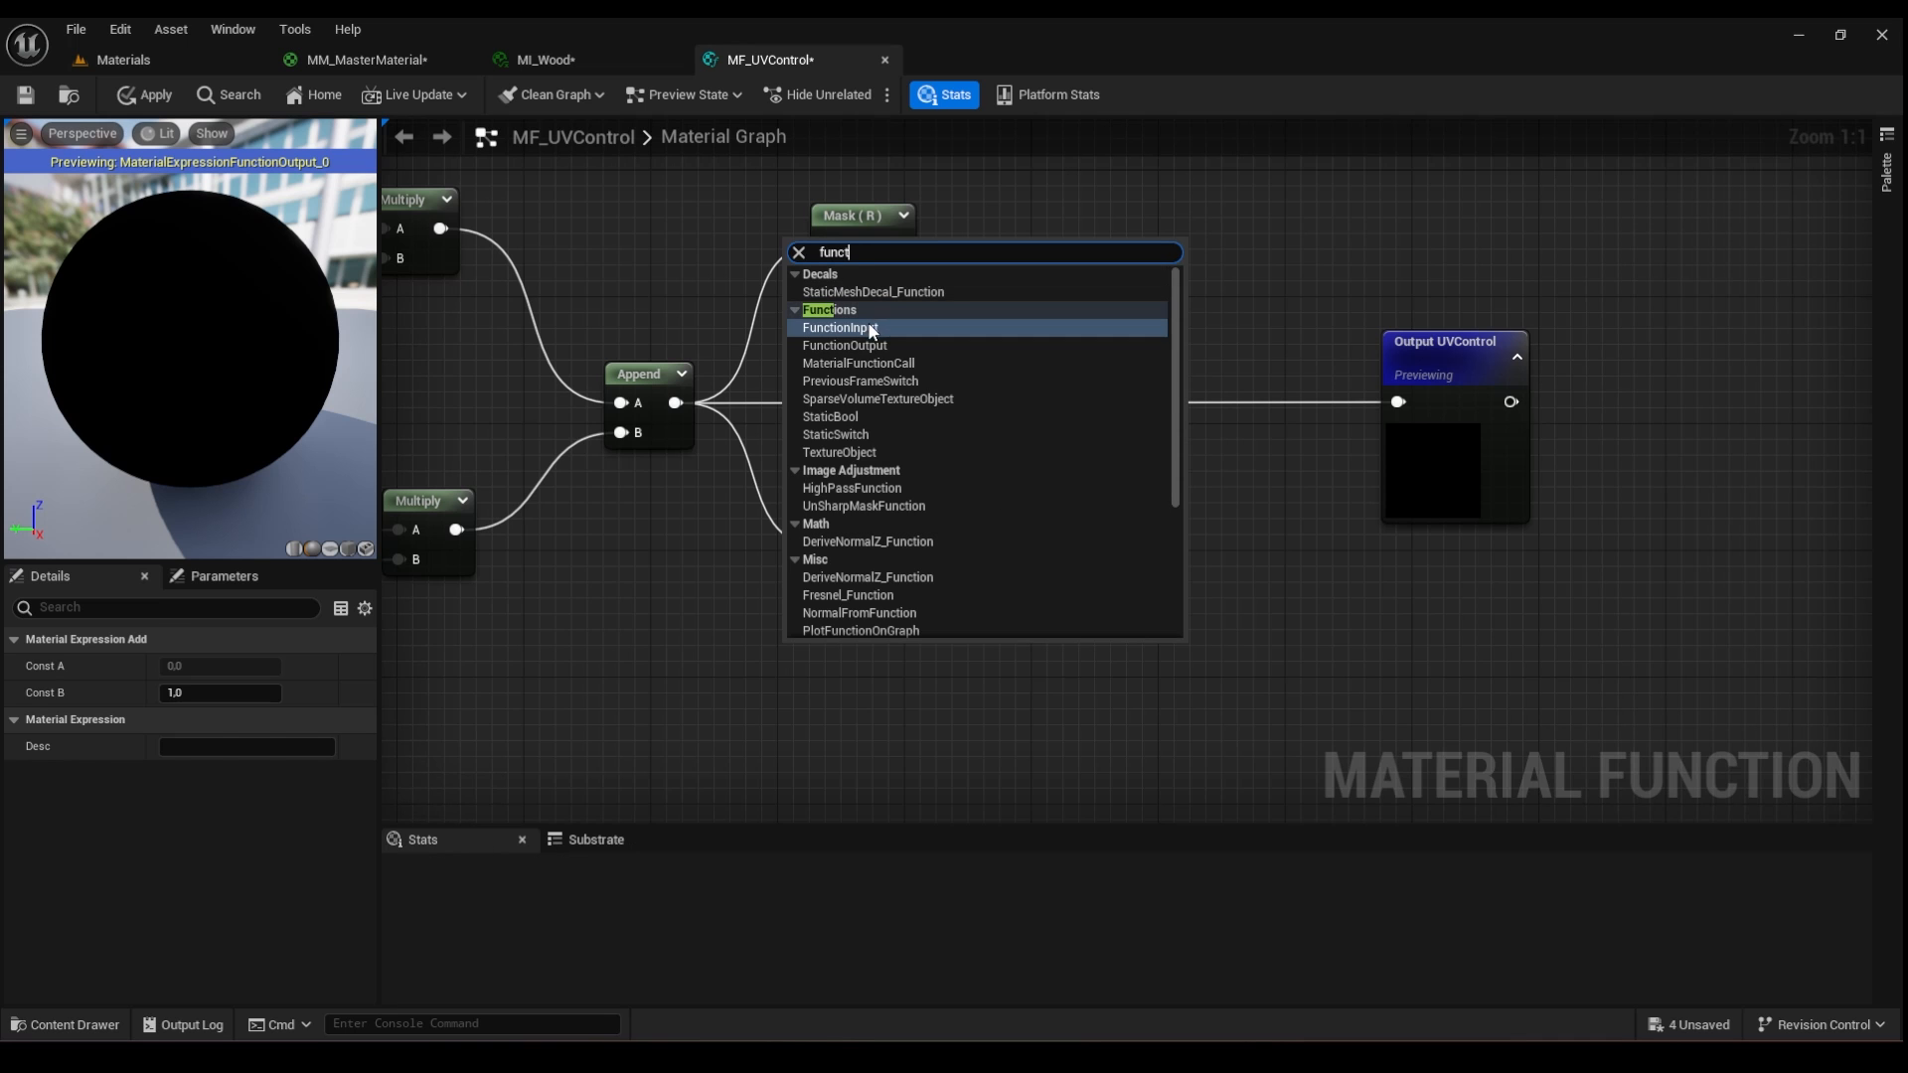
left_click(872, 328)
left_click(228, 720)
left_click(253, 726)
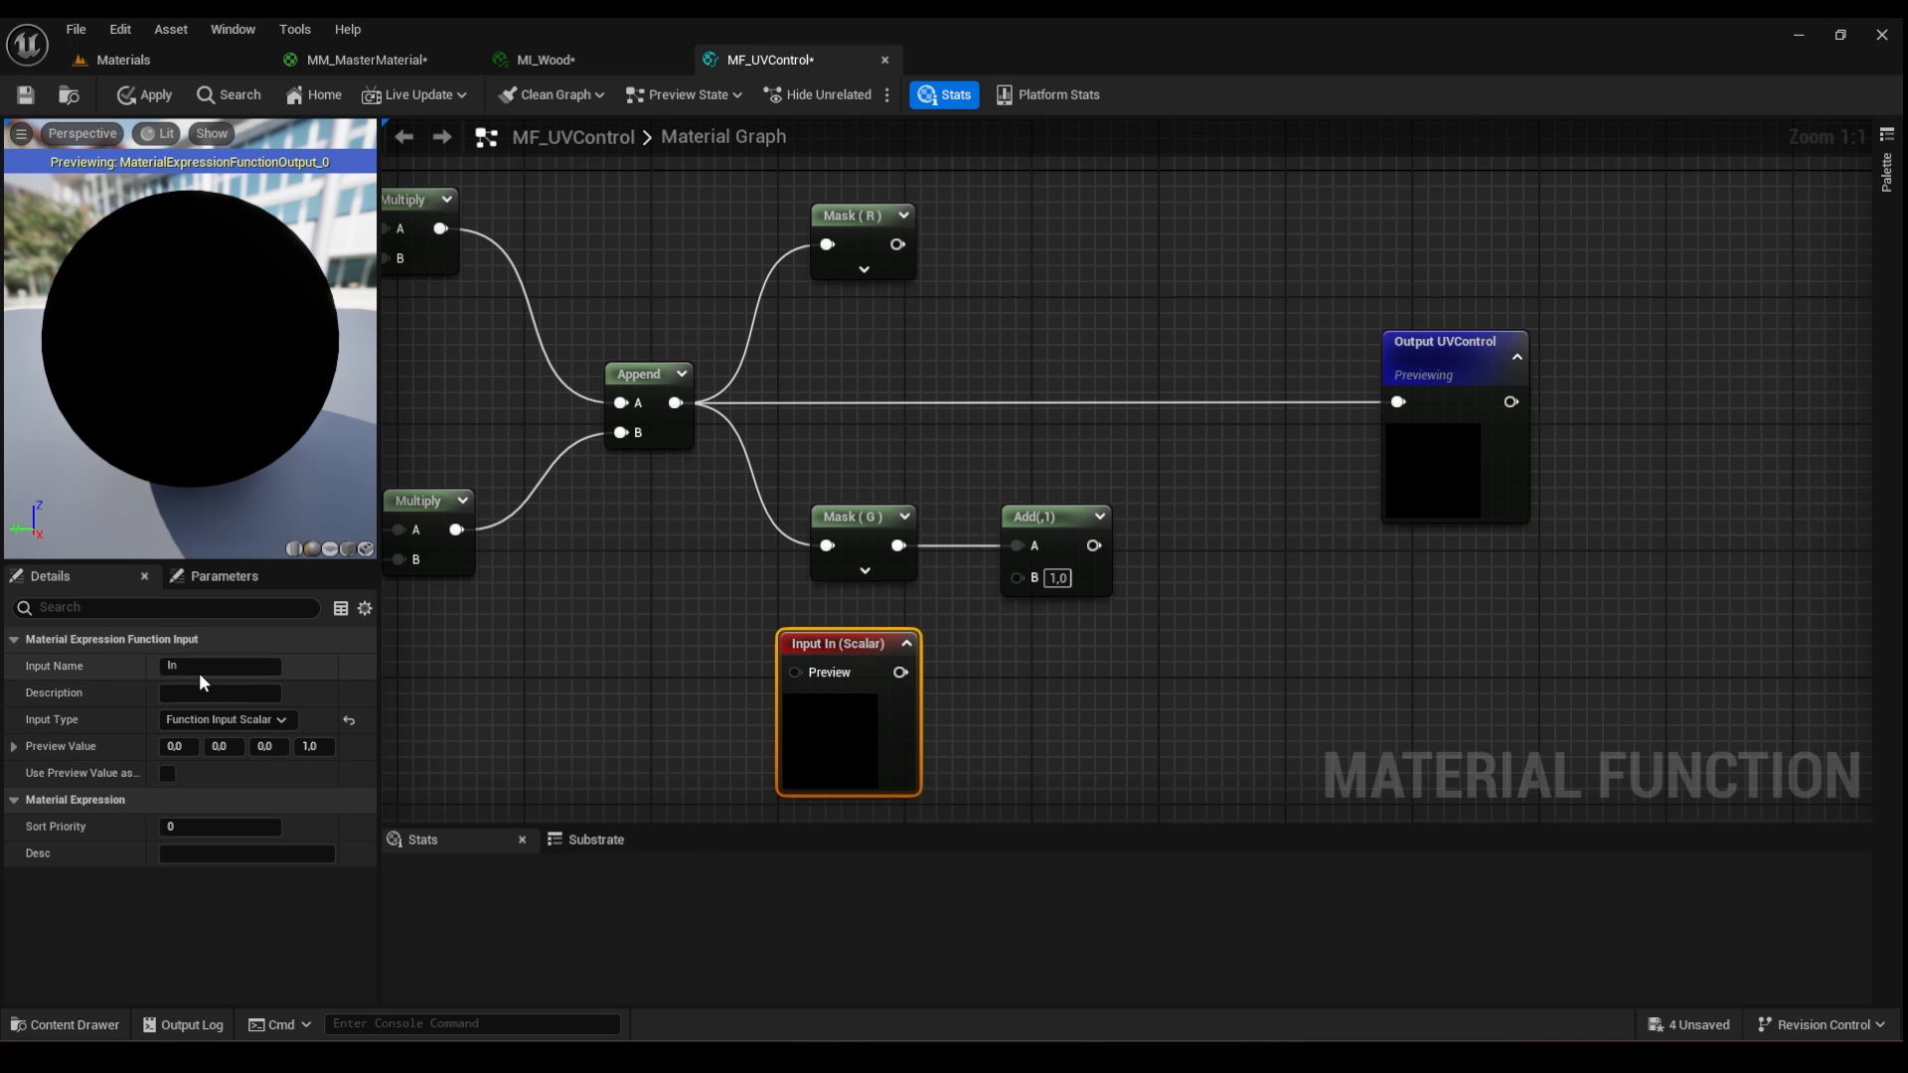
left_click(199, 670)
type("V - Offset_1")
key("Return")
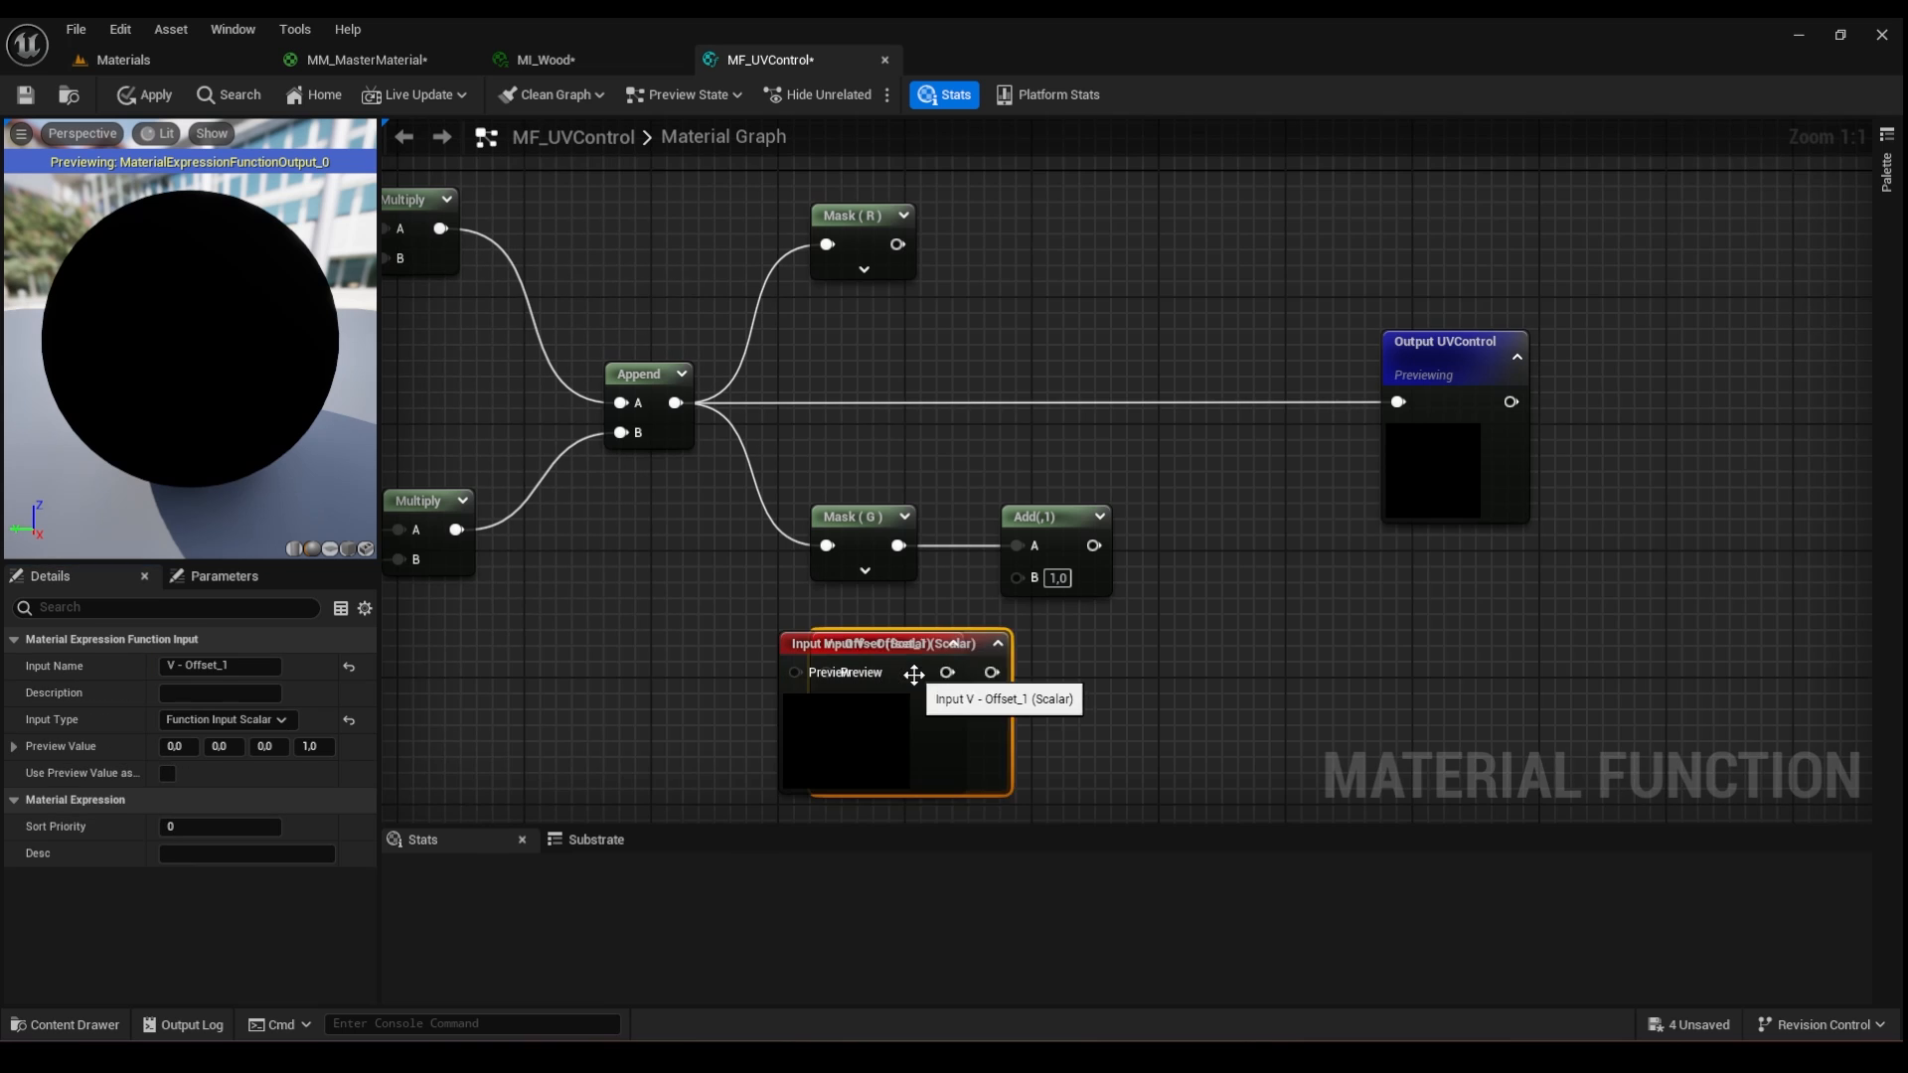
- Duplicate Input V - Offset, place the copy below the new Mask (R) moved farther up, and rename it "U - Offset"
left_click_drag(978, 639, 995, 321)
right_click_drag(995, 321, 974, 570)
left_click_drag(844, 463, 829, 304)
left_click_drag(895, 573, 878, 446)
left_click_drag(176, 665, 158, 662)
type("U")
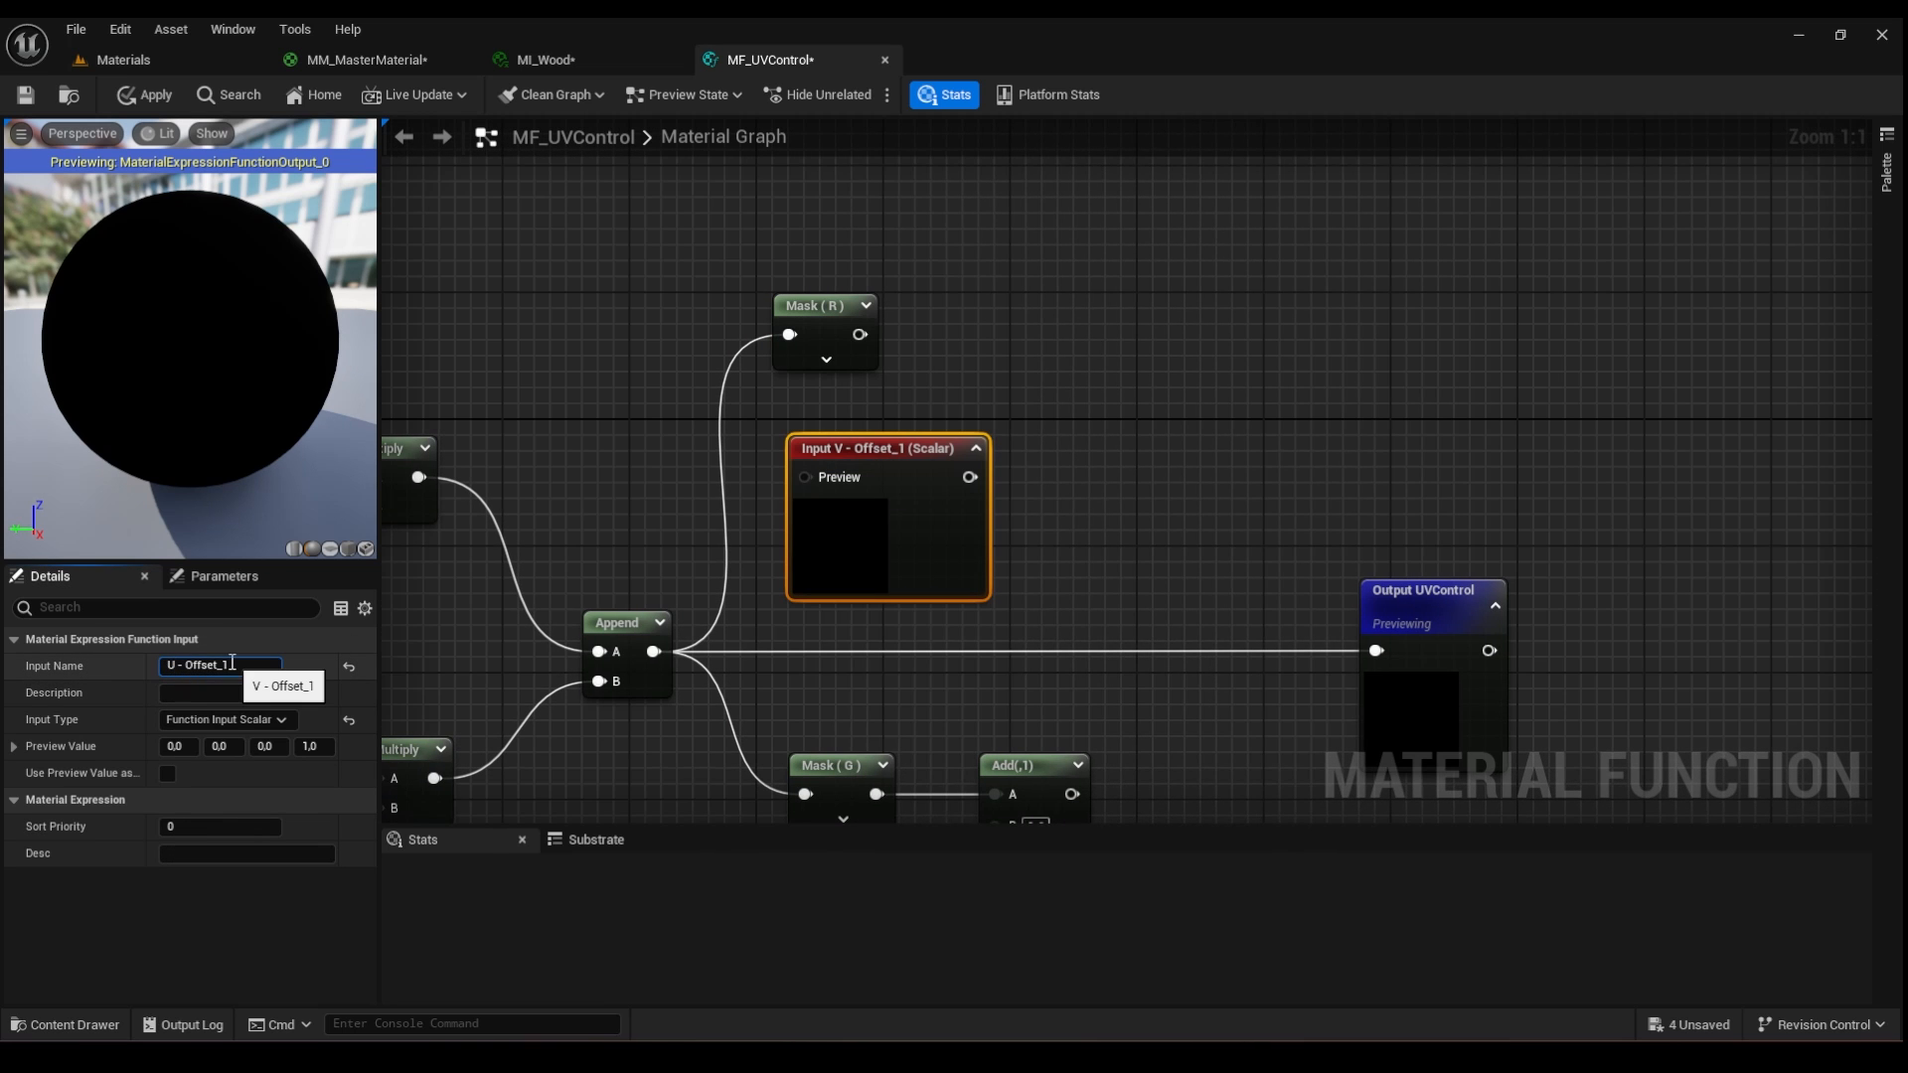
key("BackSpace")
left_click(938, 648)
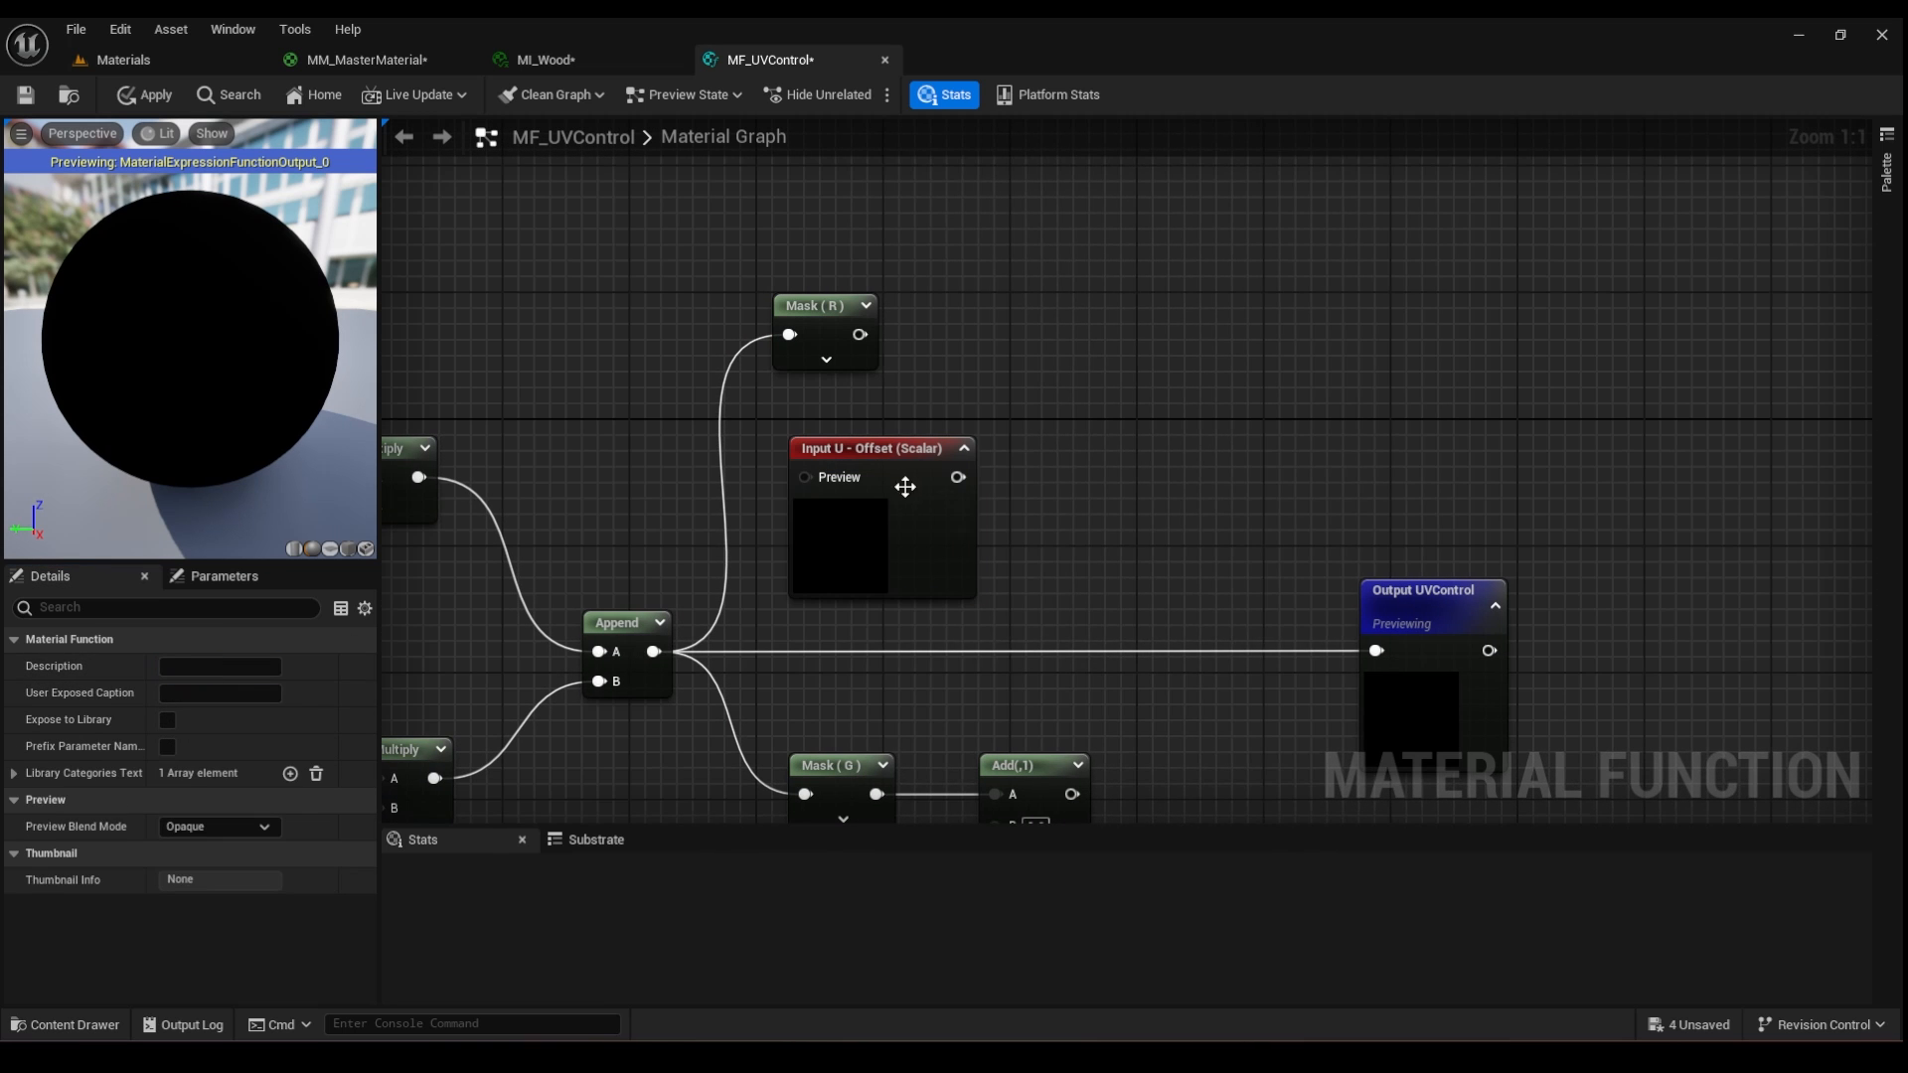
- Create a second Add node with Mask (R) connected to A and Input U - Offset to B
left_click_drag(895, 445, 848, 428)
left_click_drag(859, 335, 1052, 352)
type("add")
key("Return")
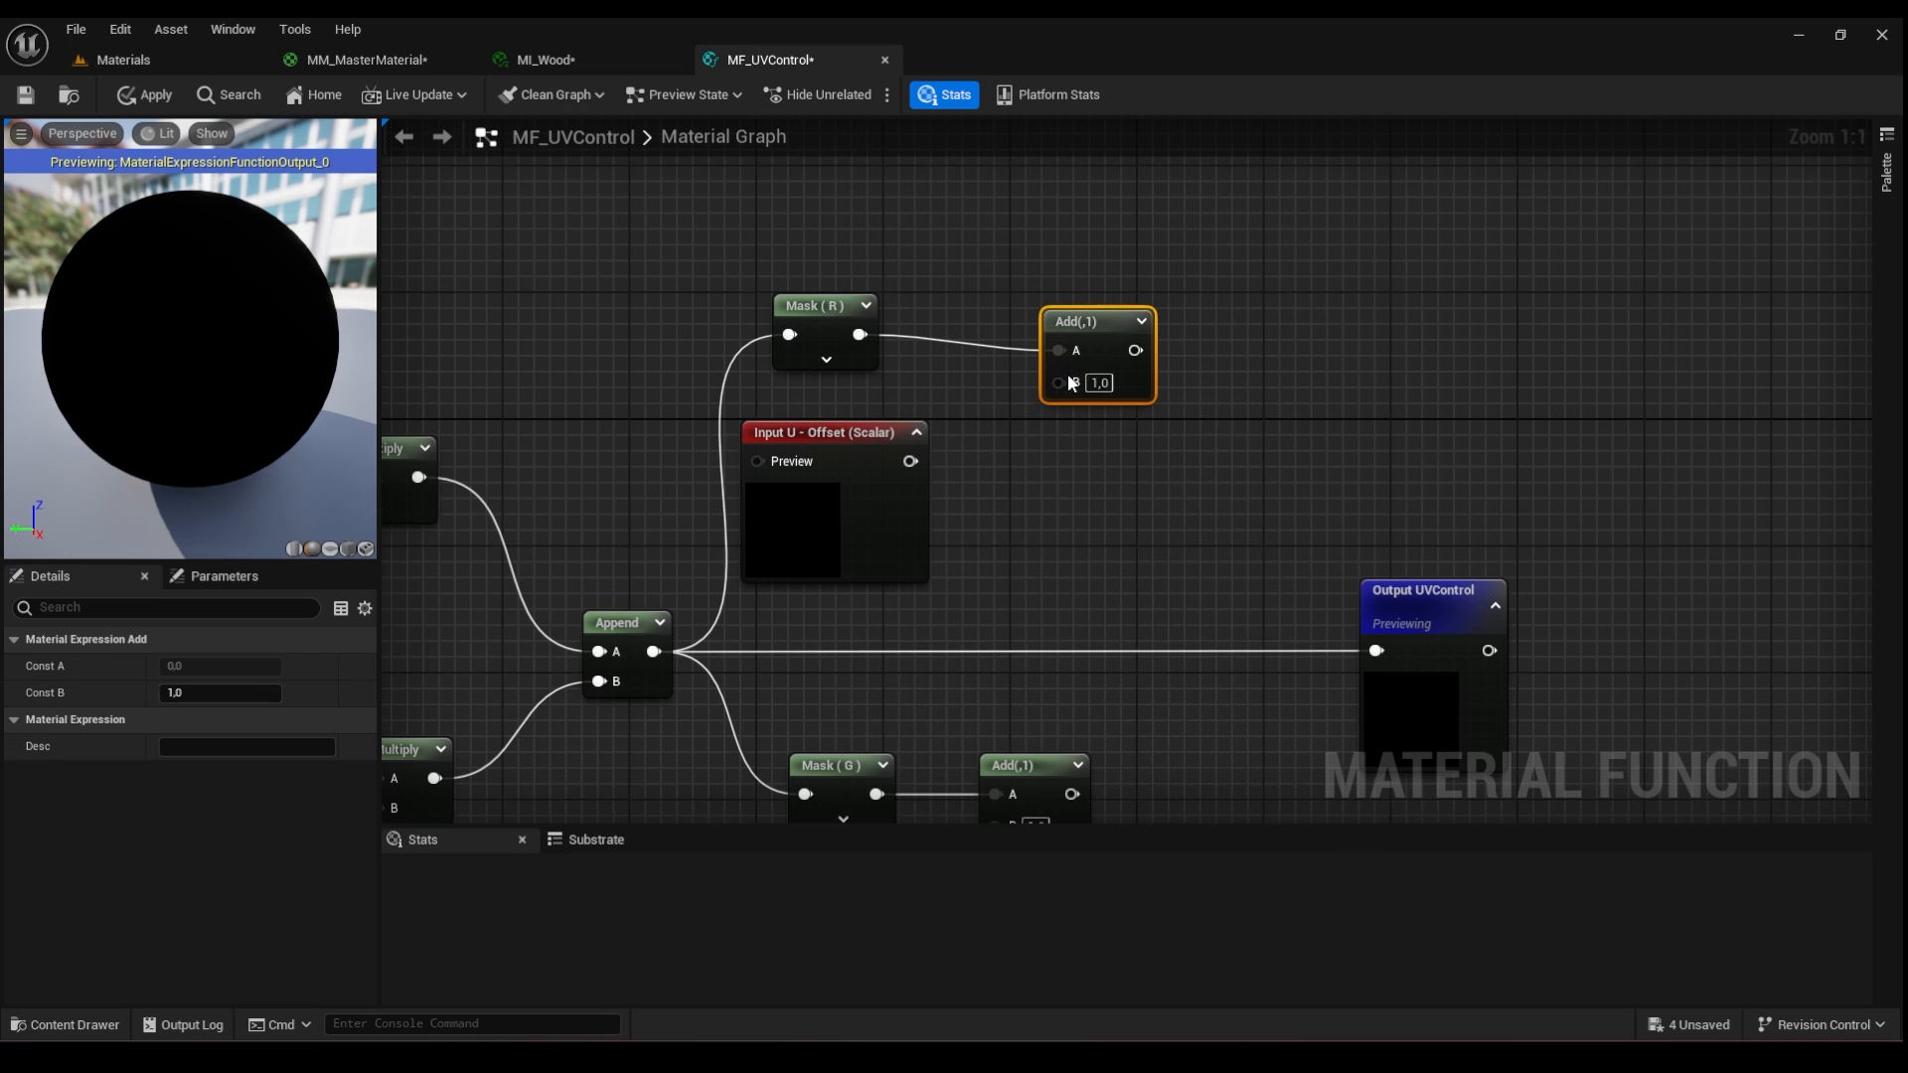
left_click_drag(907, 461, 1077, 391)
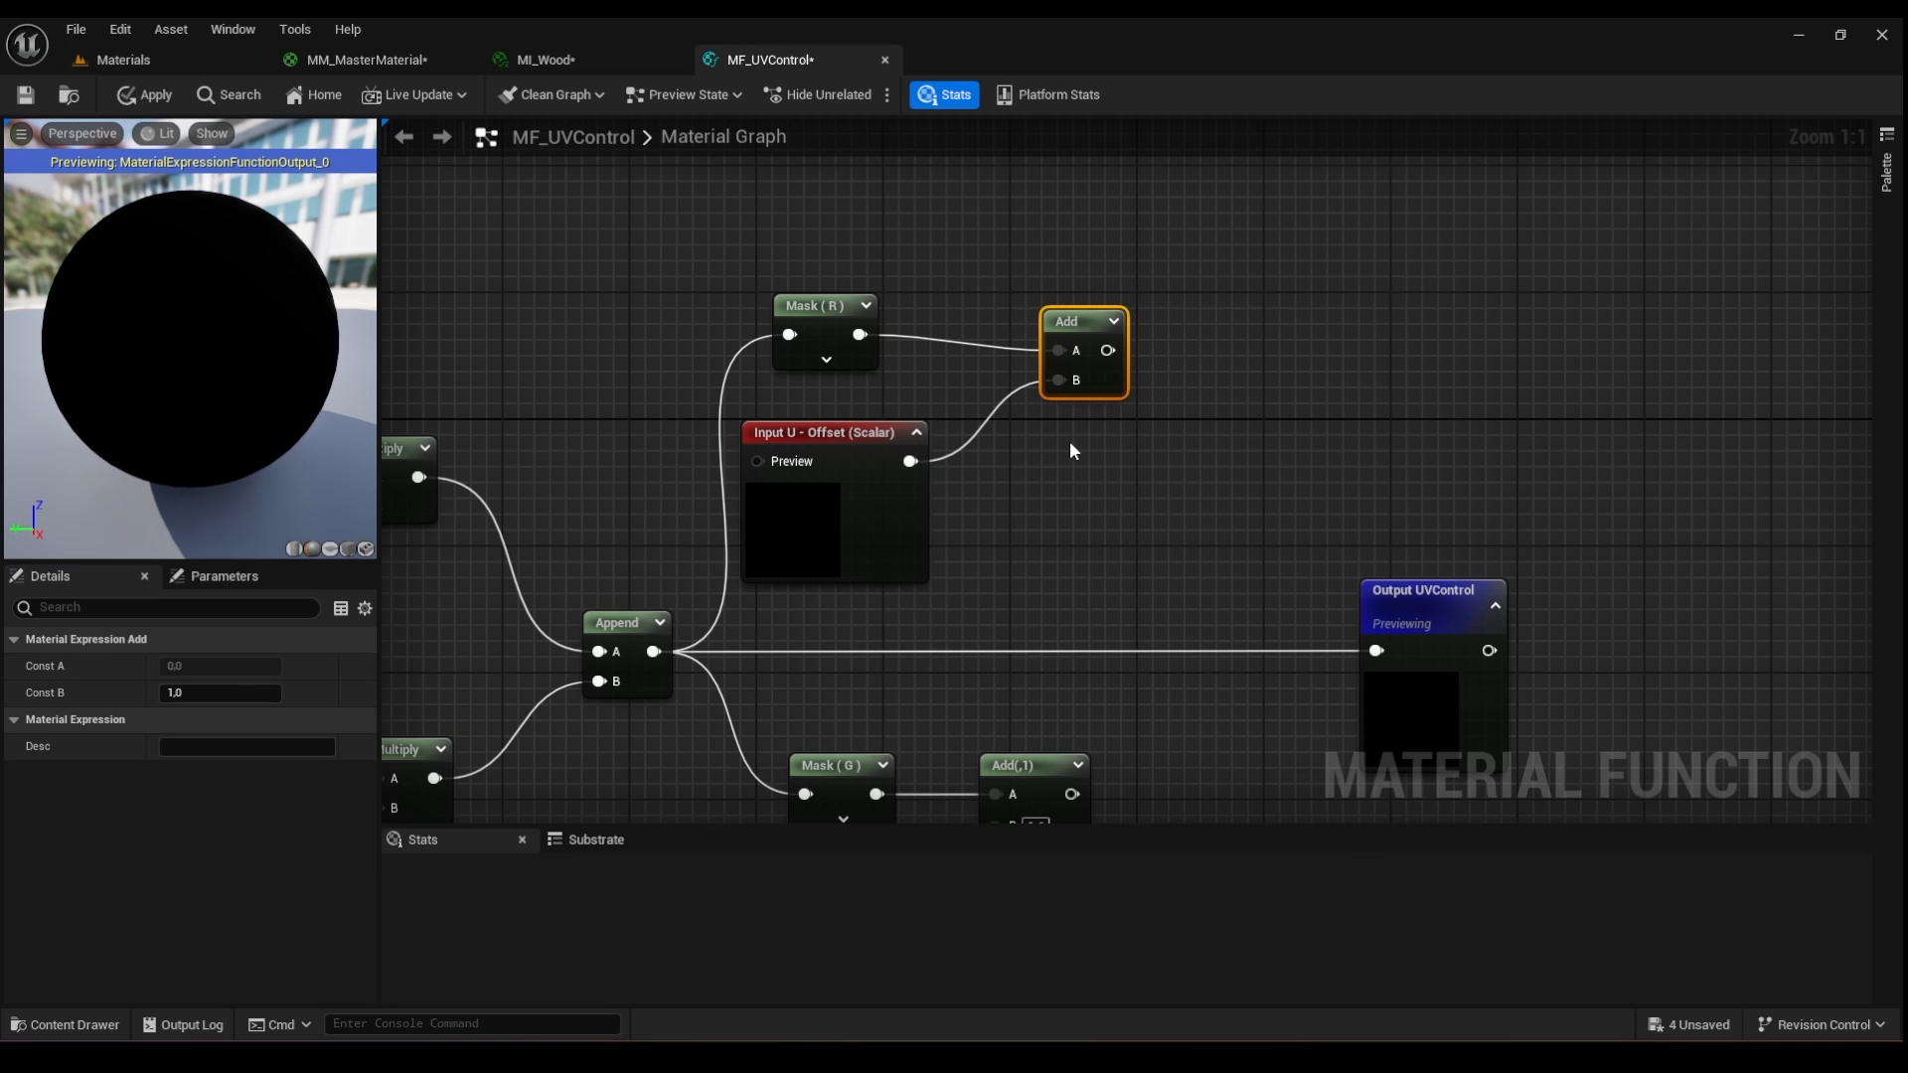
- Move Output UVControl farther out and shift the lower Add node slightly away from Mask (G)
right_click_drag(1139, 637, 1055, 450)
right_click_drag(1282, 458, 1111, 545)
left_click_drag(1173, 523, 1248, 483)
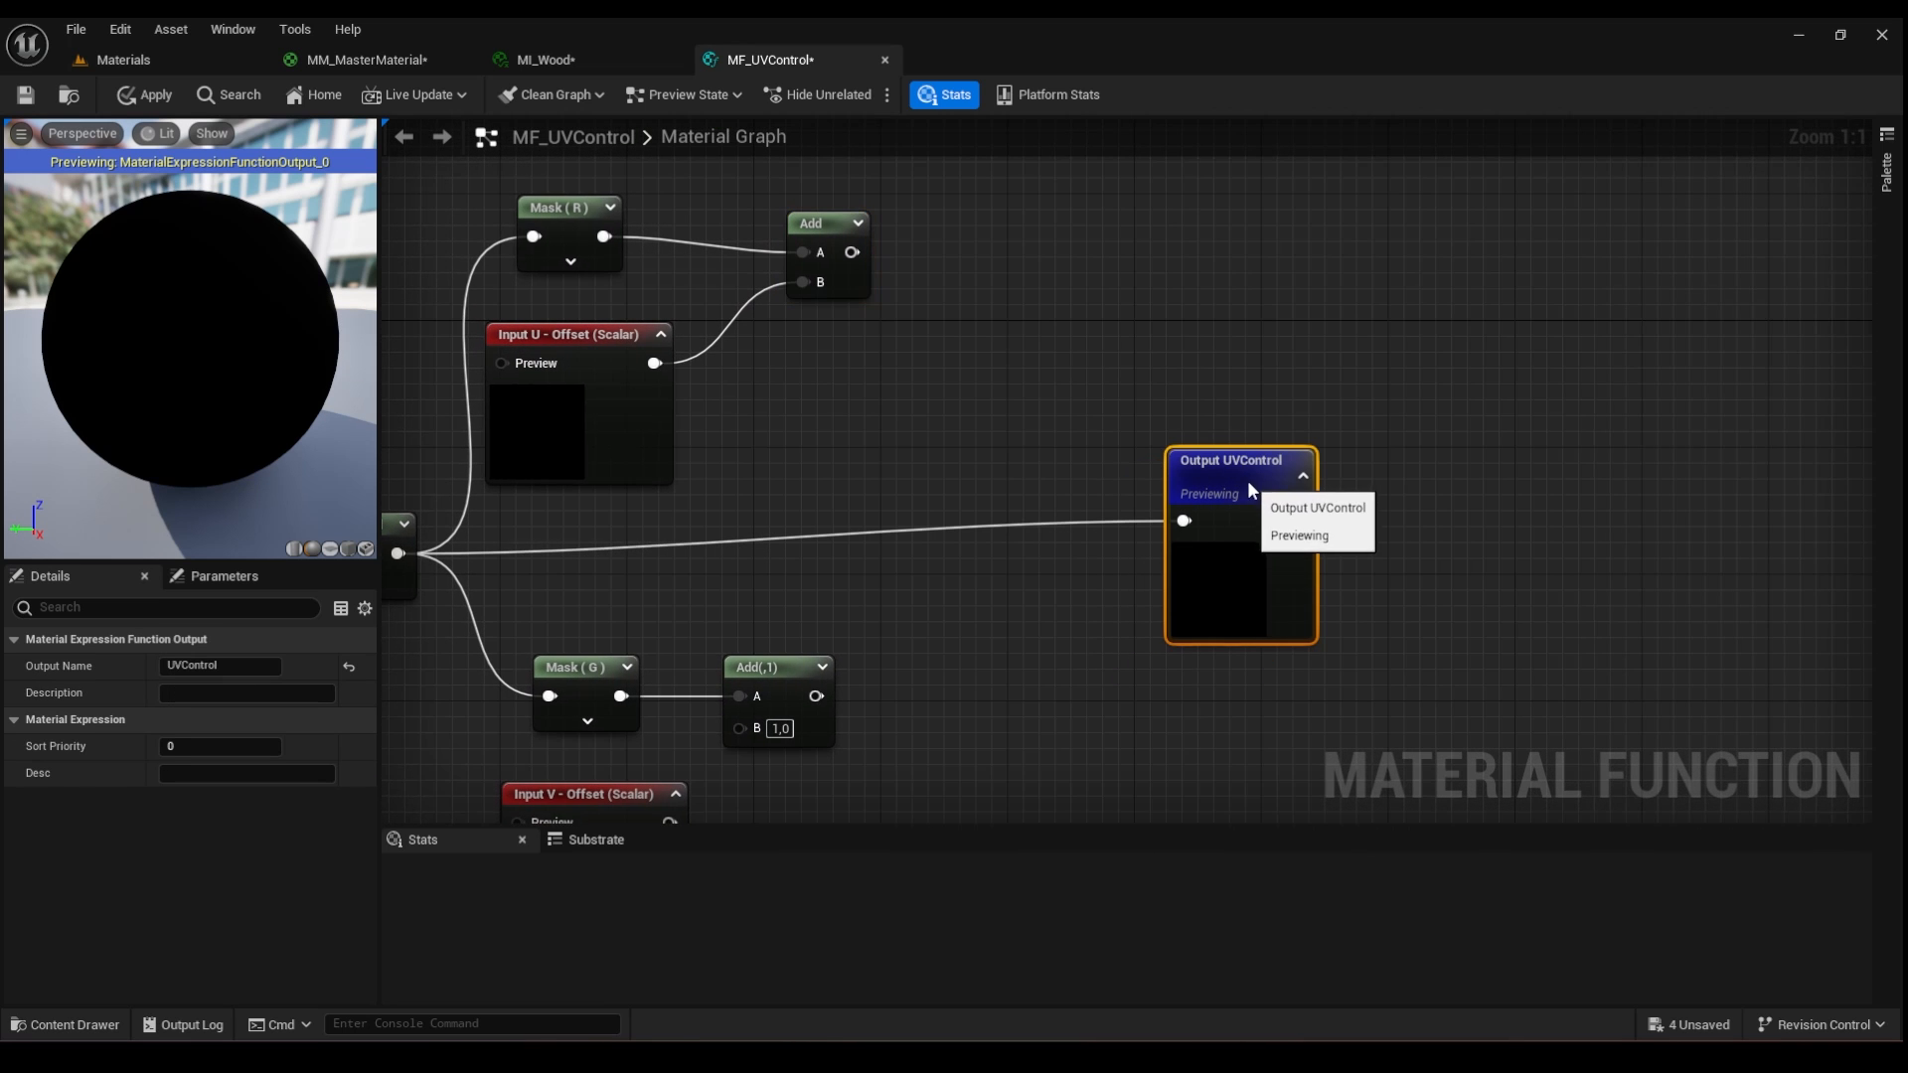
left_click_drag(757, 674, 787, 674)
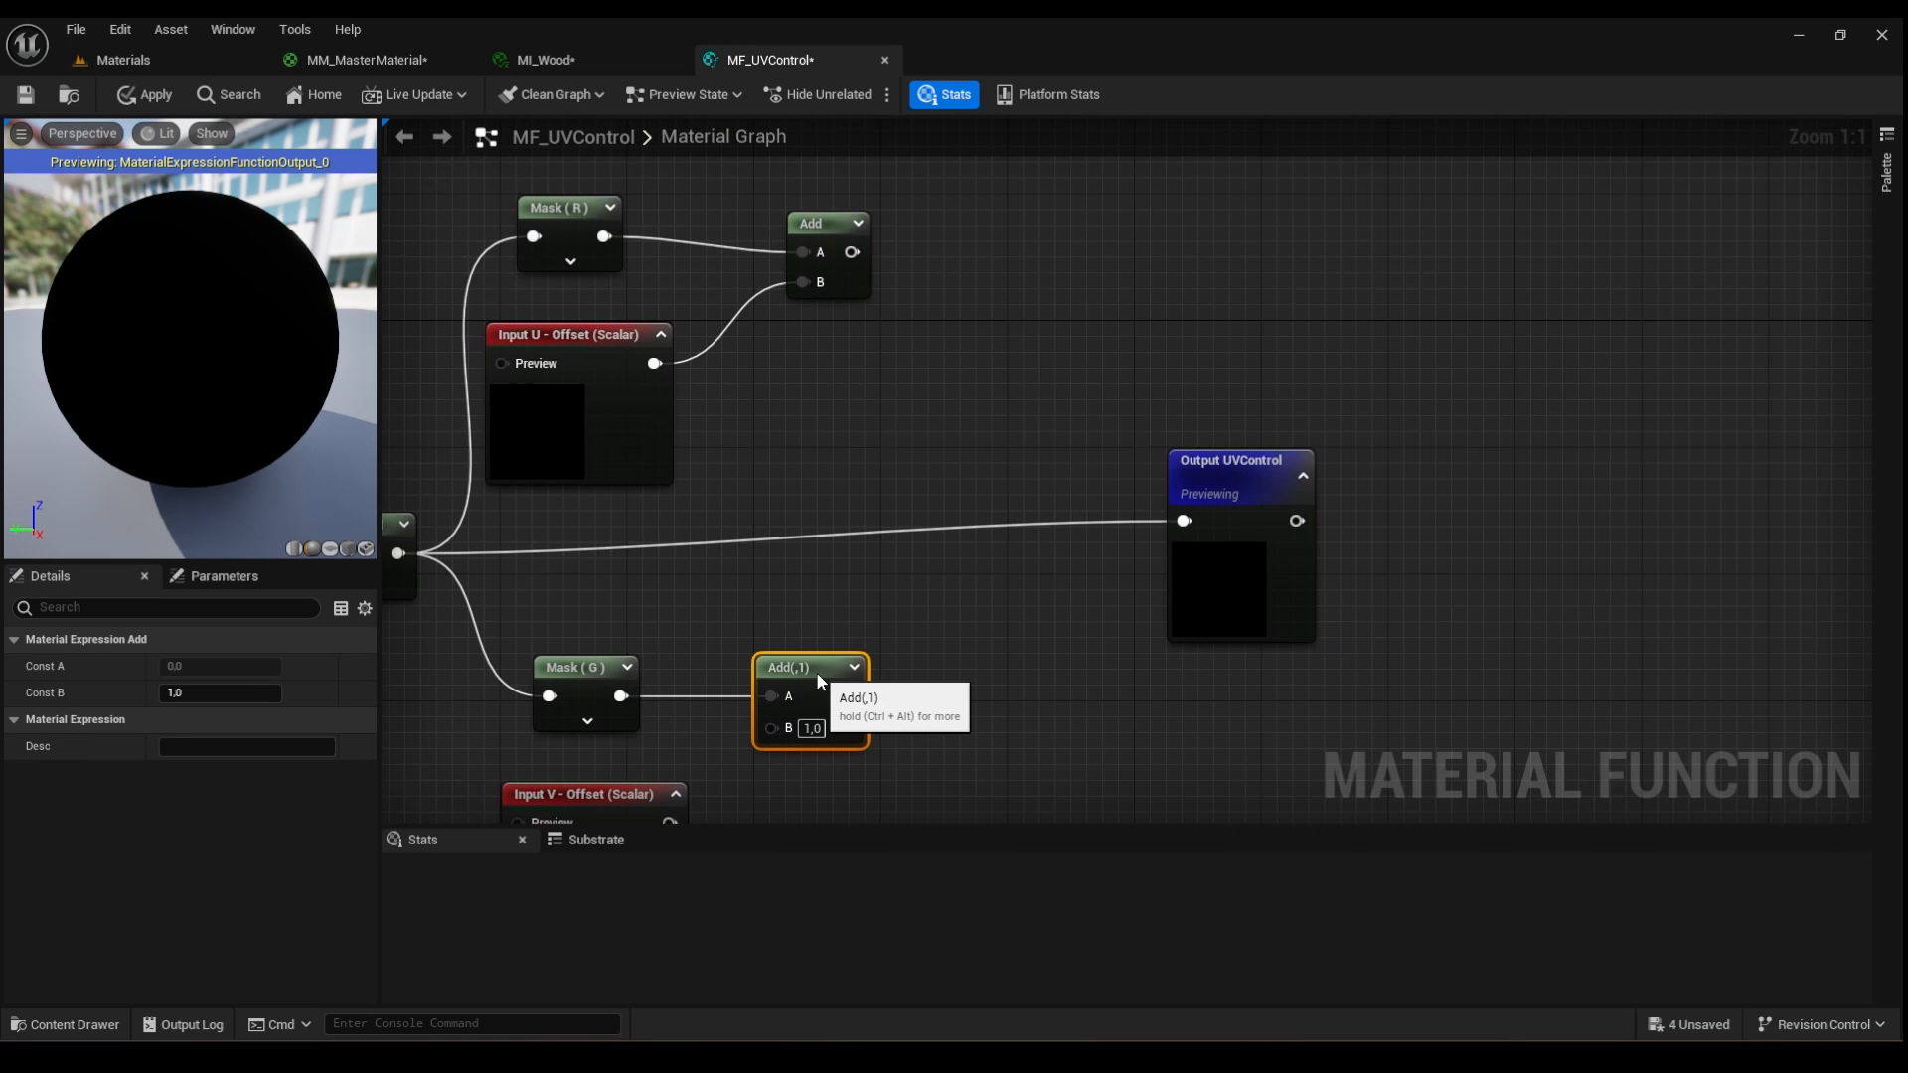
- Add an AppendVector node with the upper Add in A and the lower Add in B, and connect it to Output UVControl
left_click(823, 234)
right_click_drag(910, 594, 899, 648)
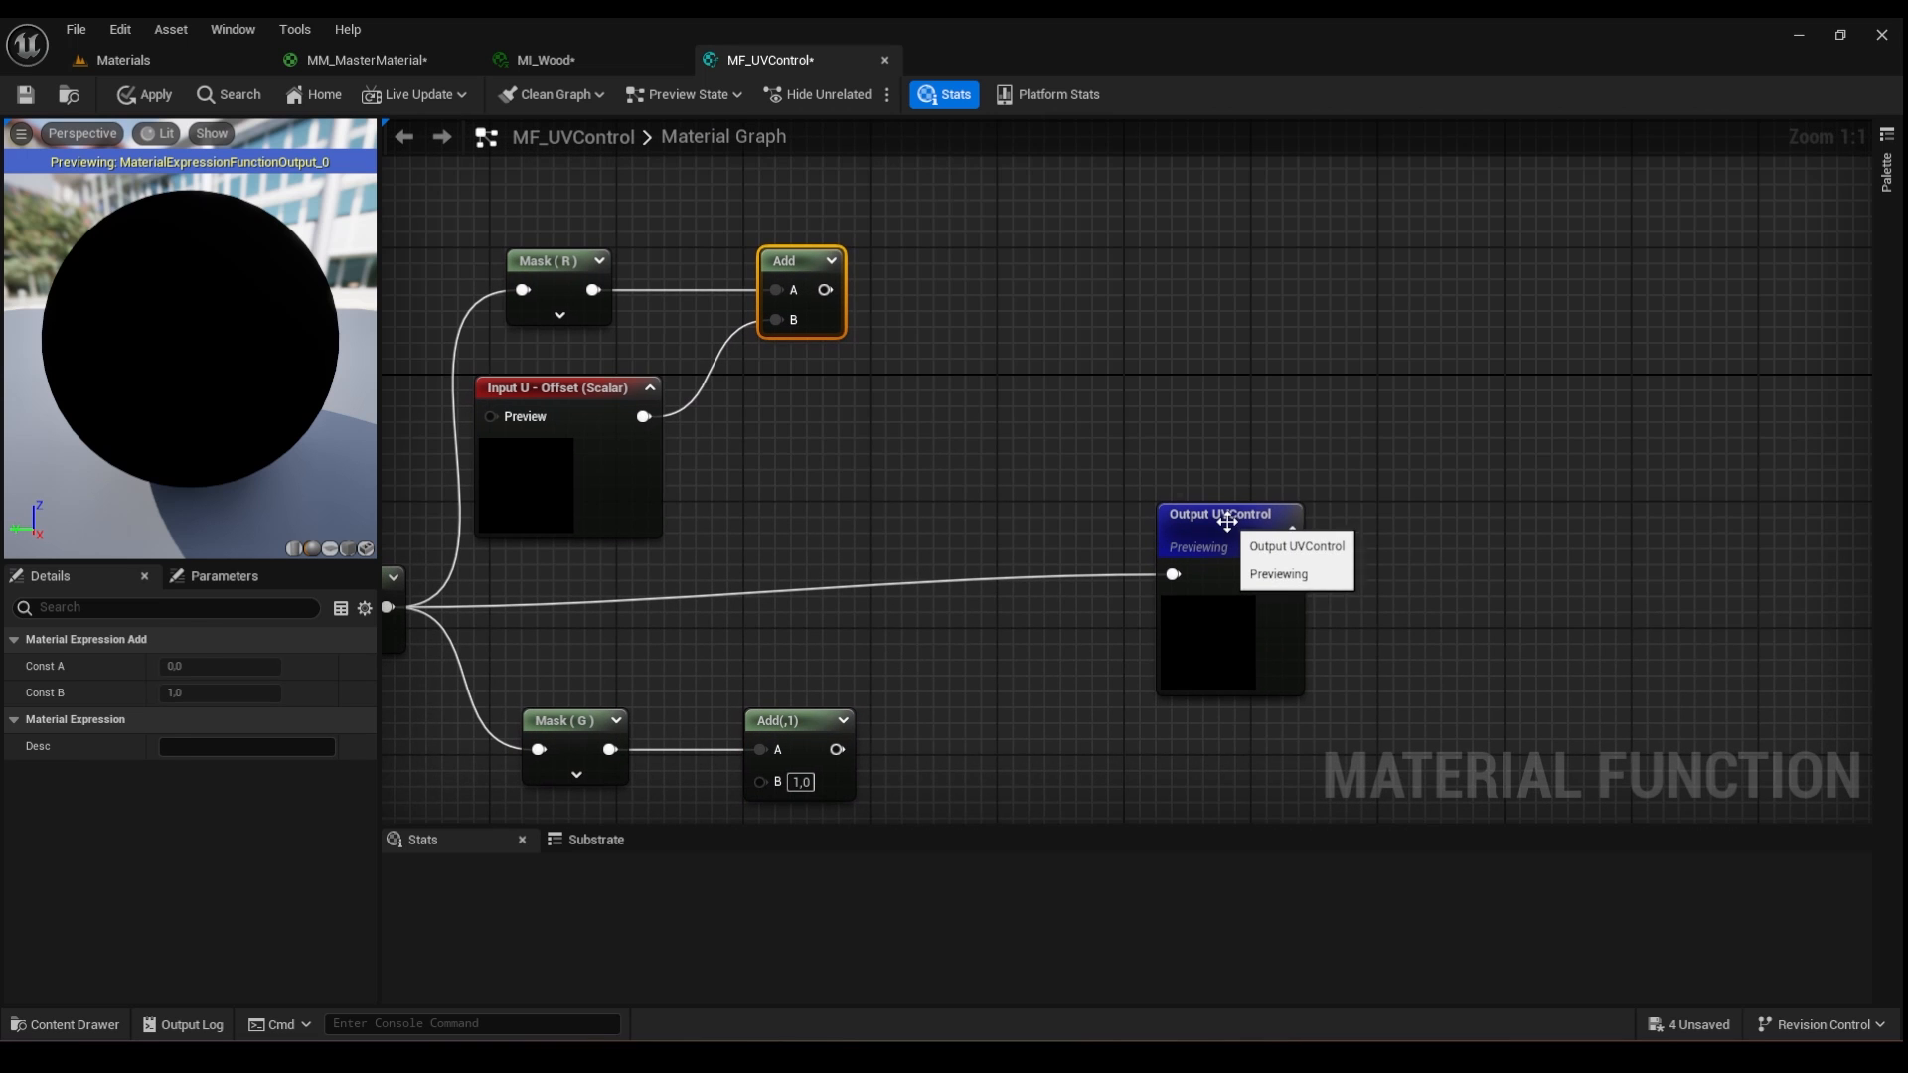
left_click_drag(1227, 521, 1272, 521)
left_click_drag(825, 289, 1005, 517)
type("append")
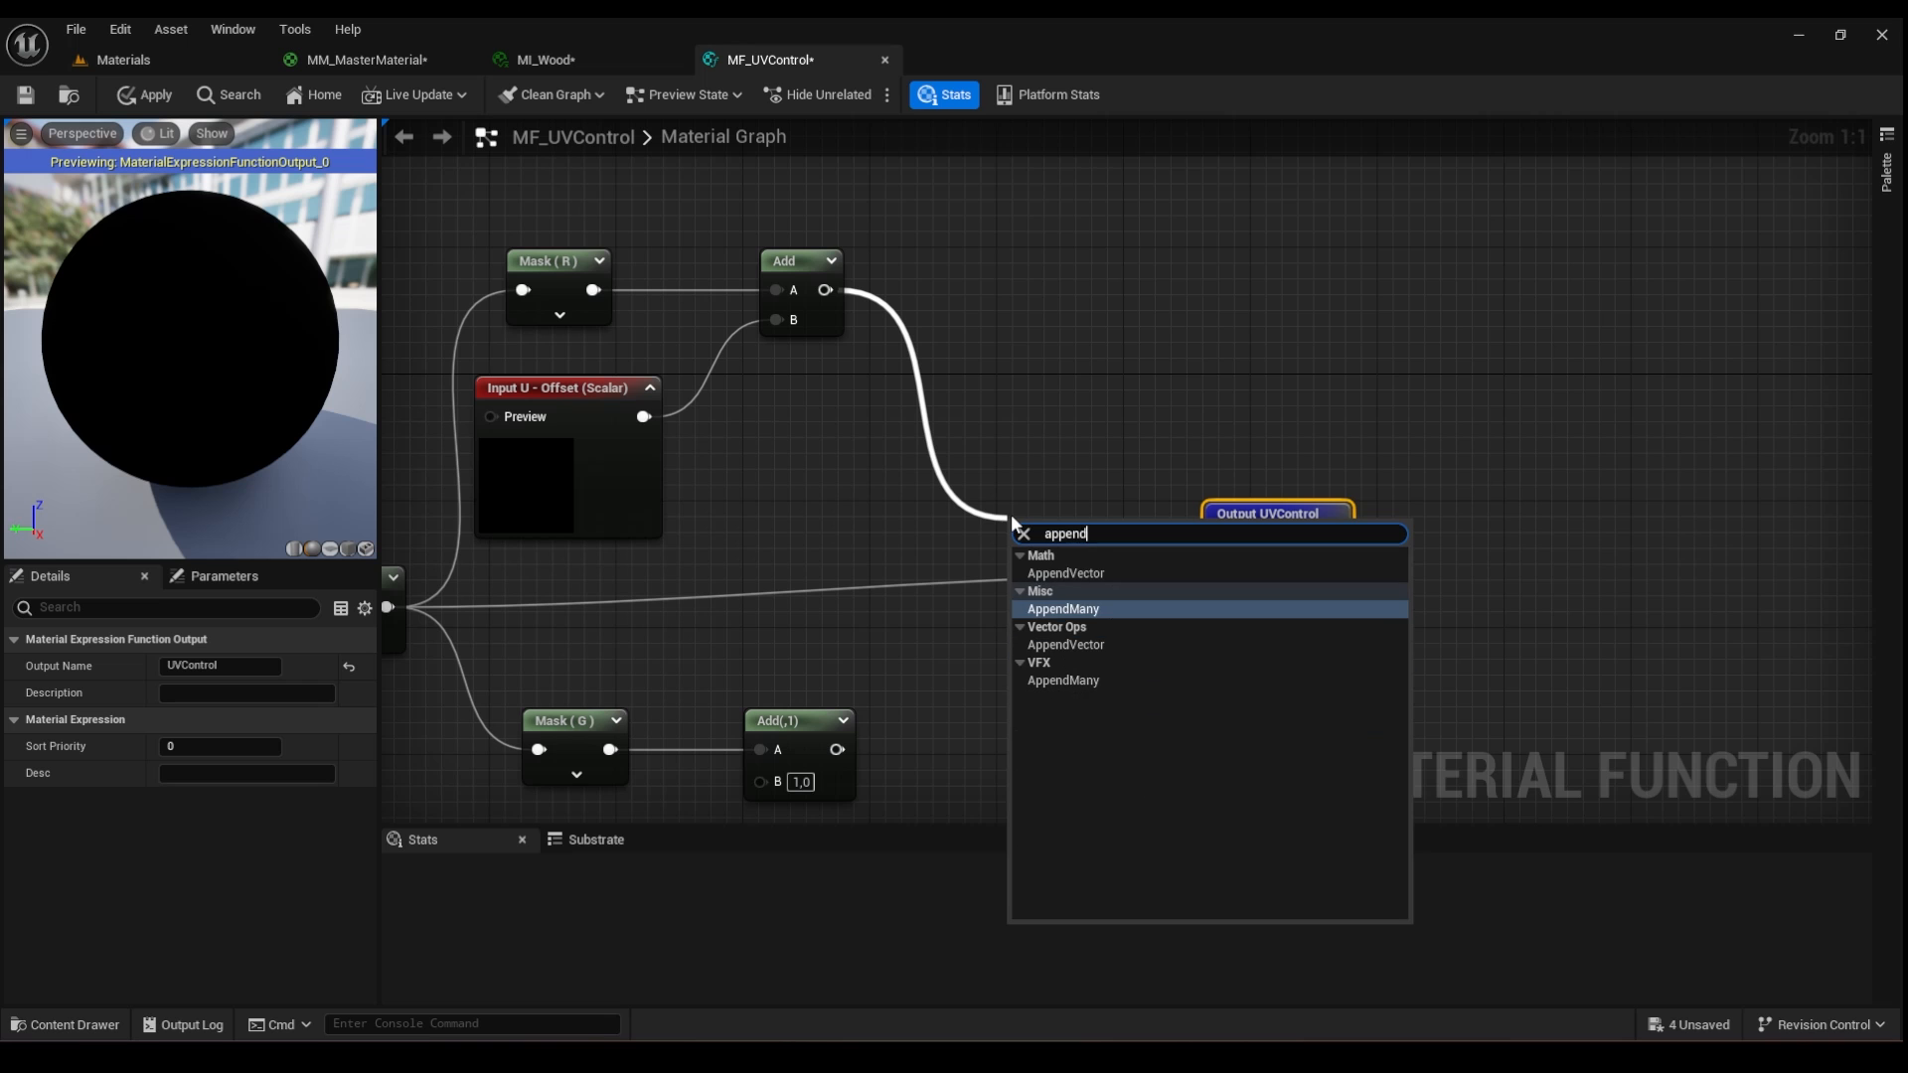
left_click(1083, 574)
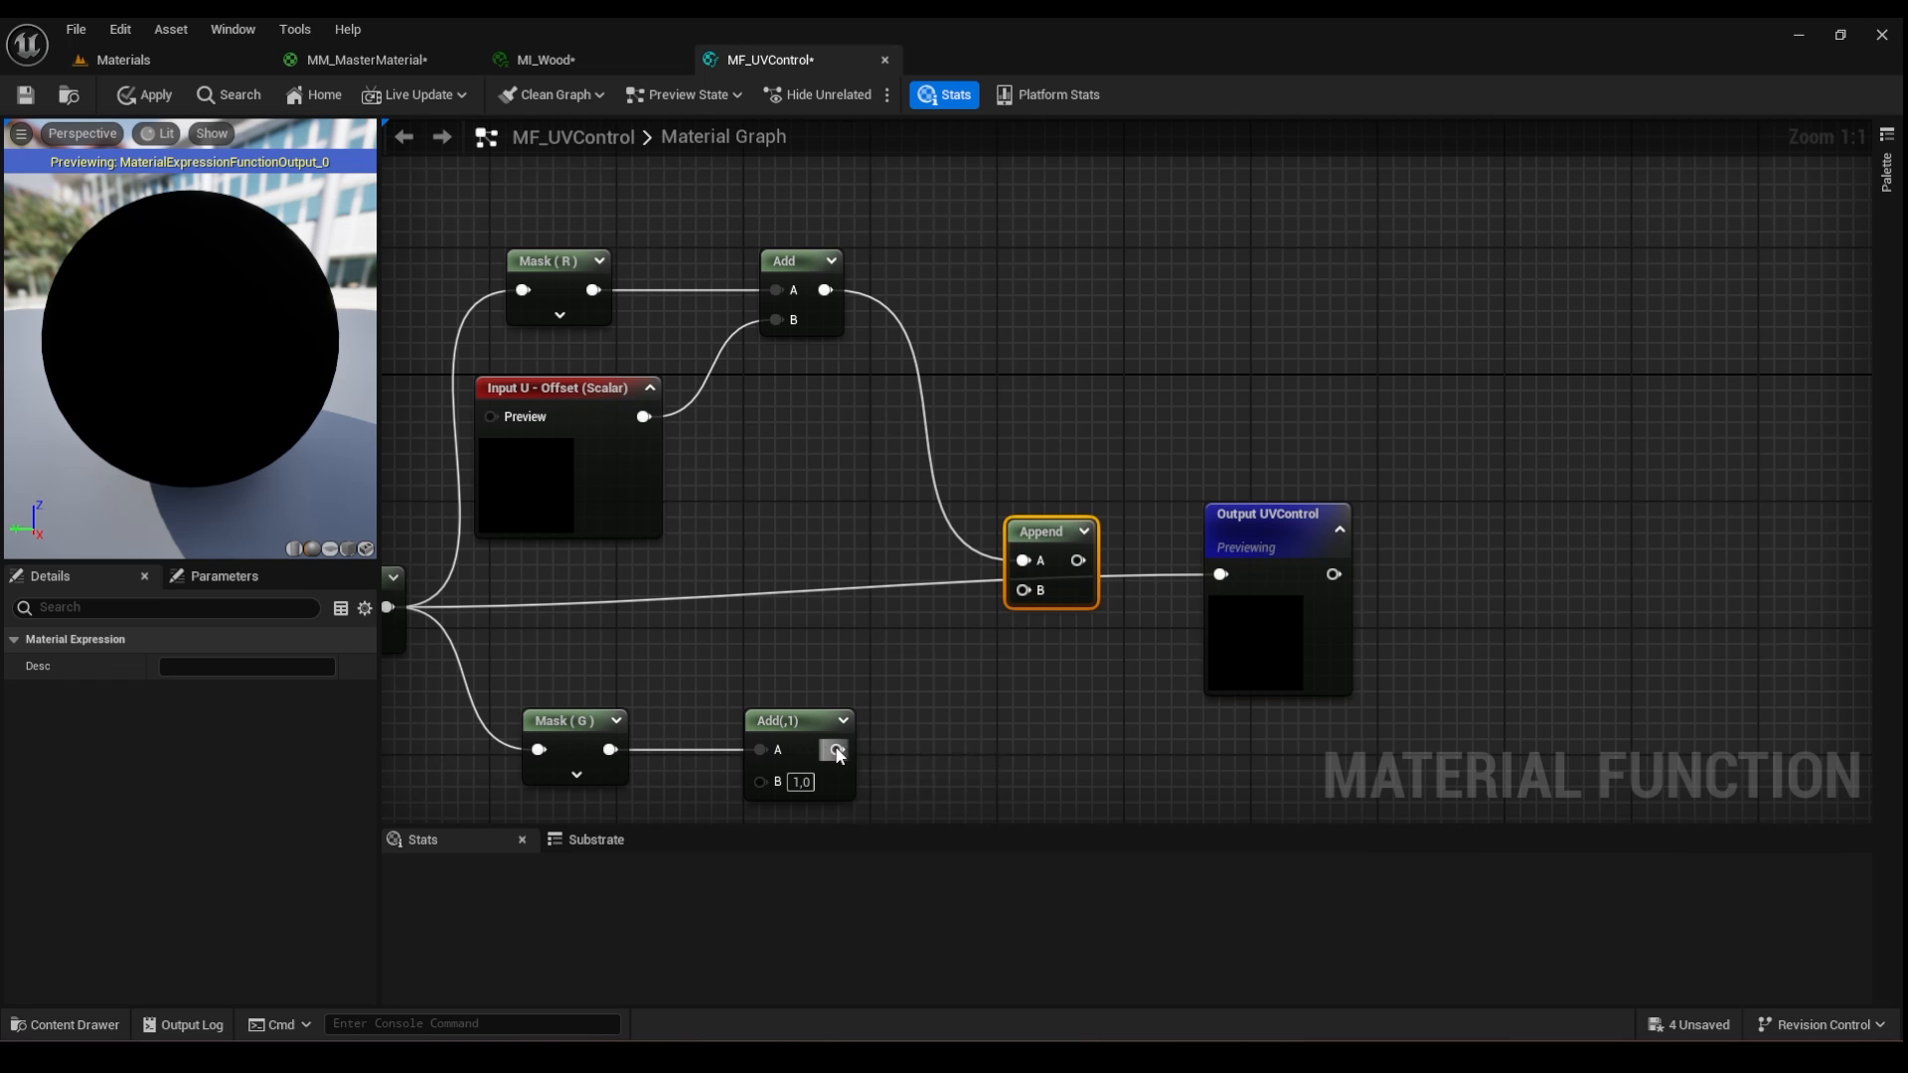
left_click_drag(838, 750, 1255, 507)
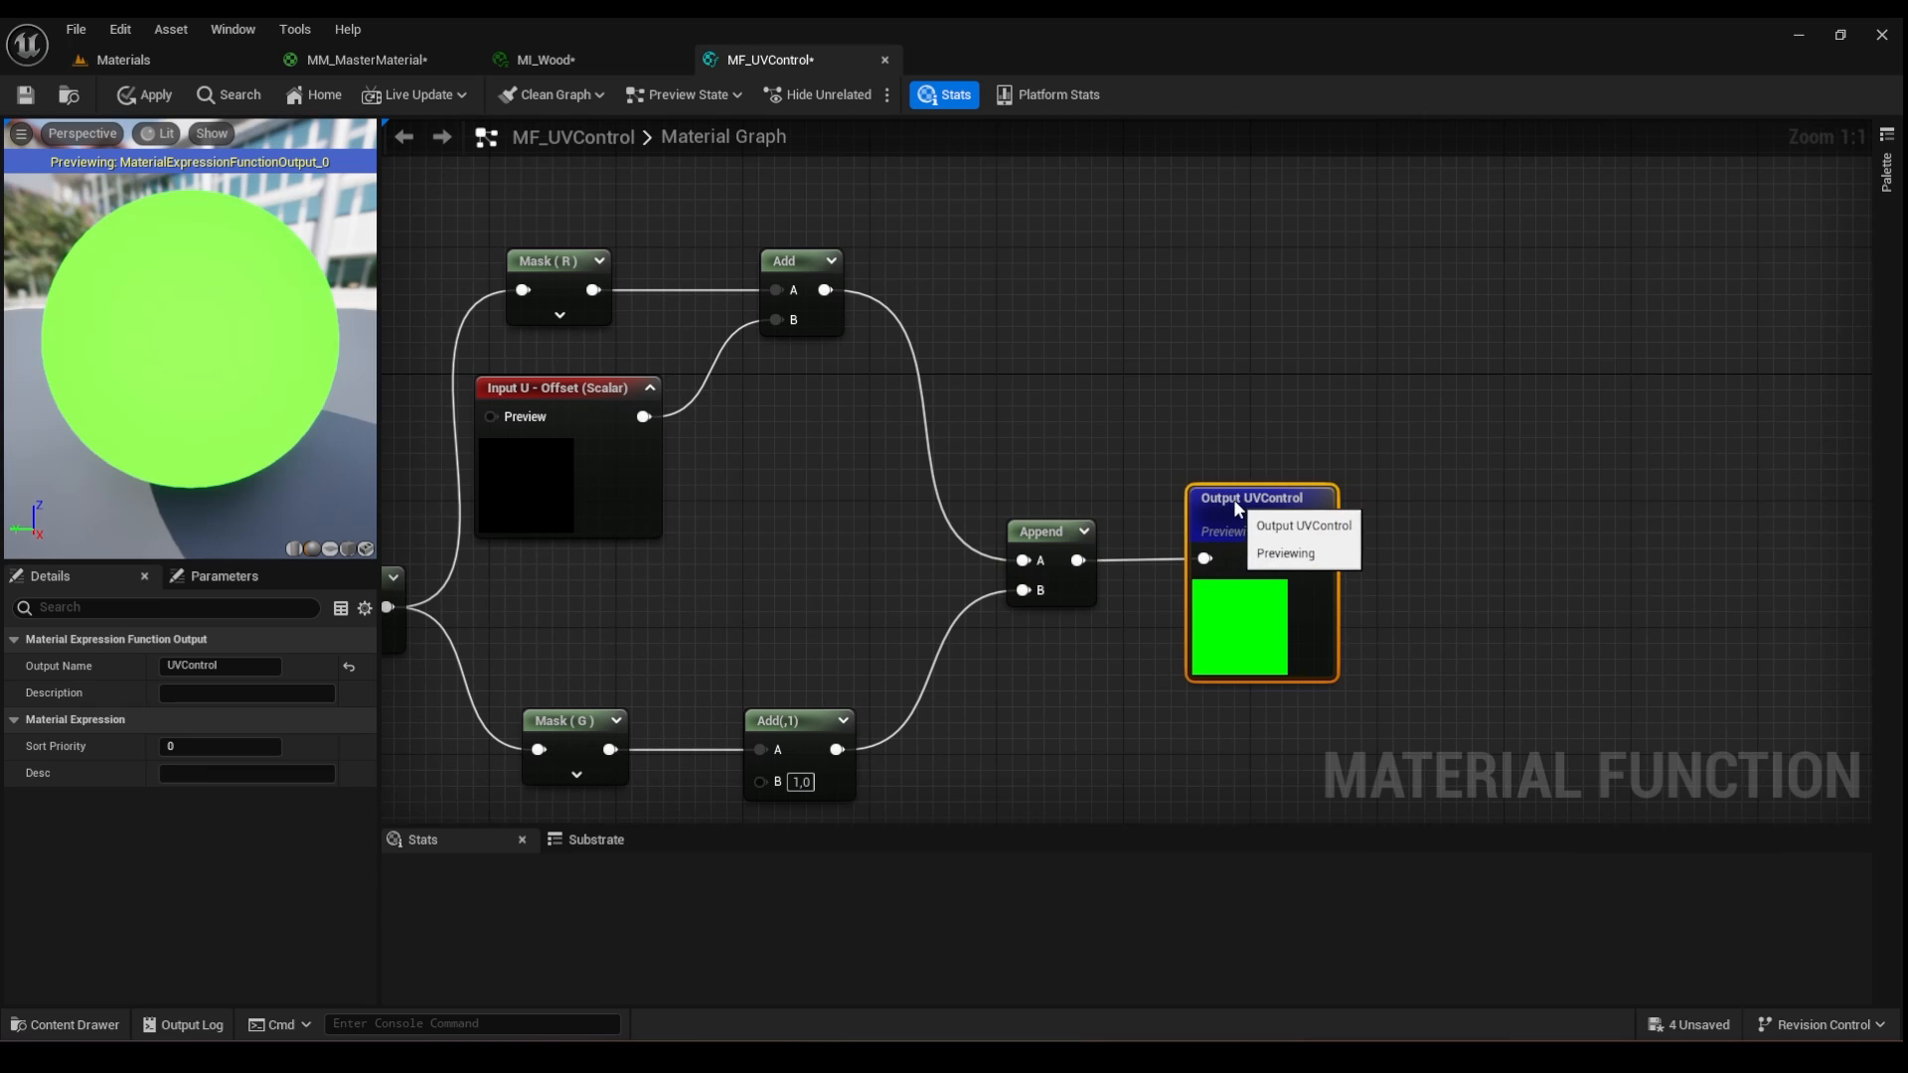
- Connect Input V - Offset to B of the lower Add node and apply the changes to MF_UVControl
left_click(1039, 537)
key("Home")
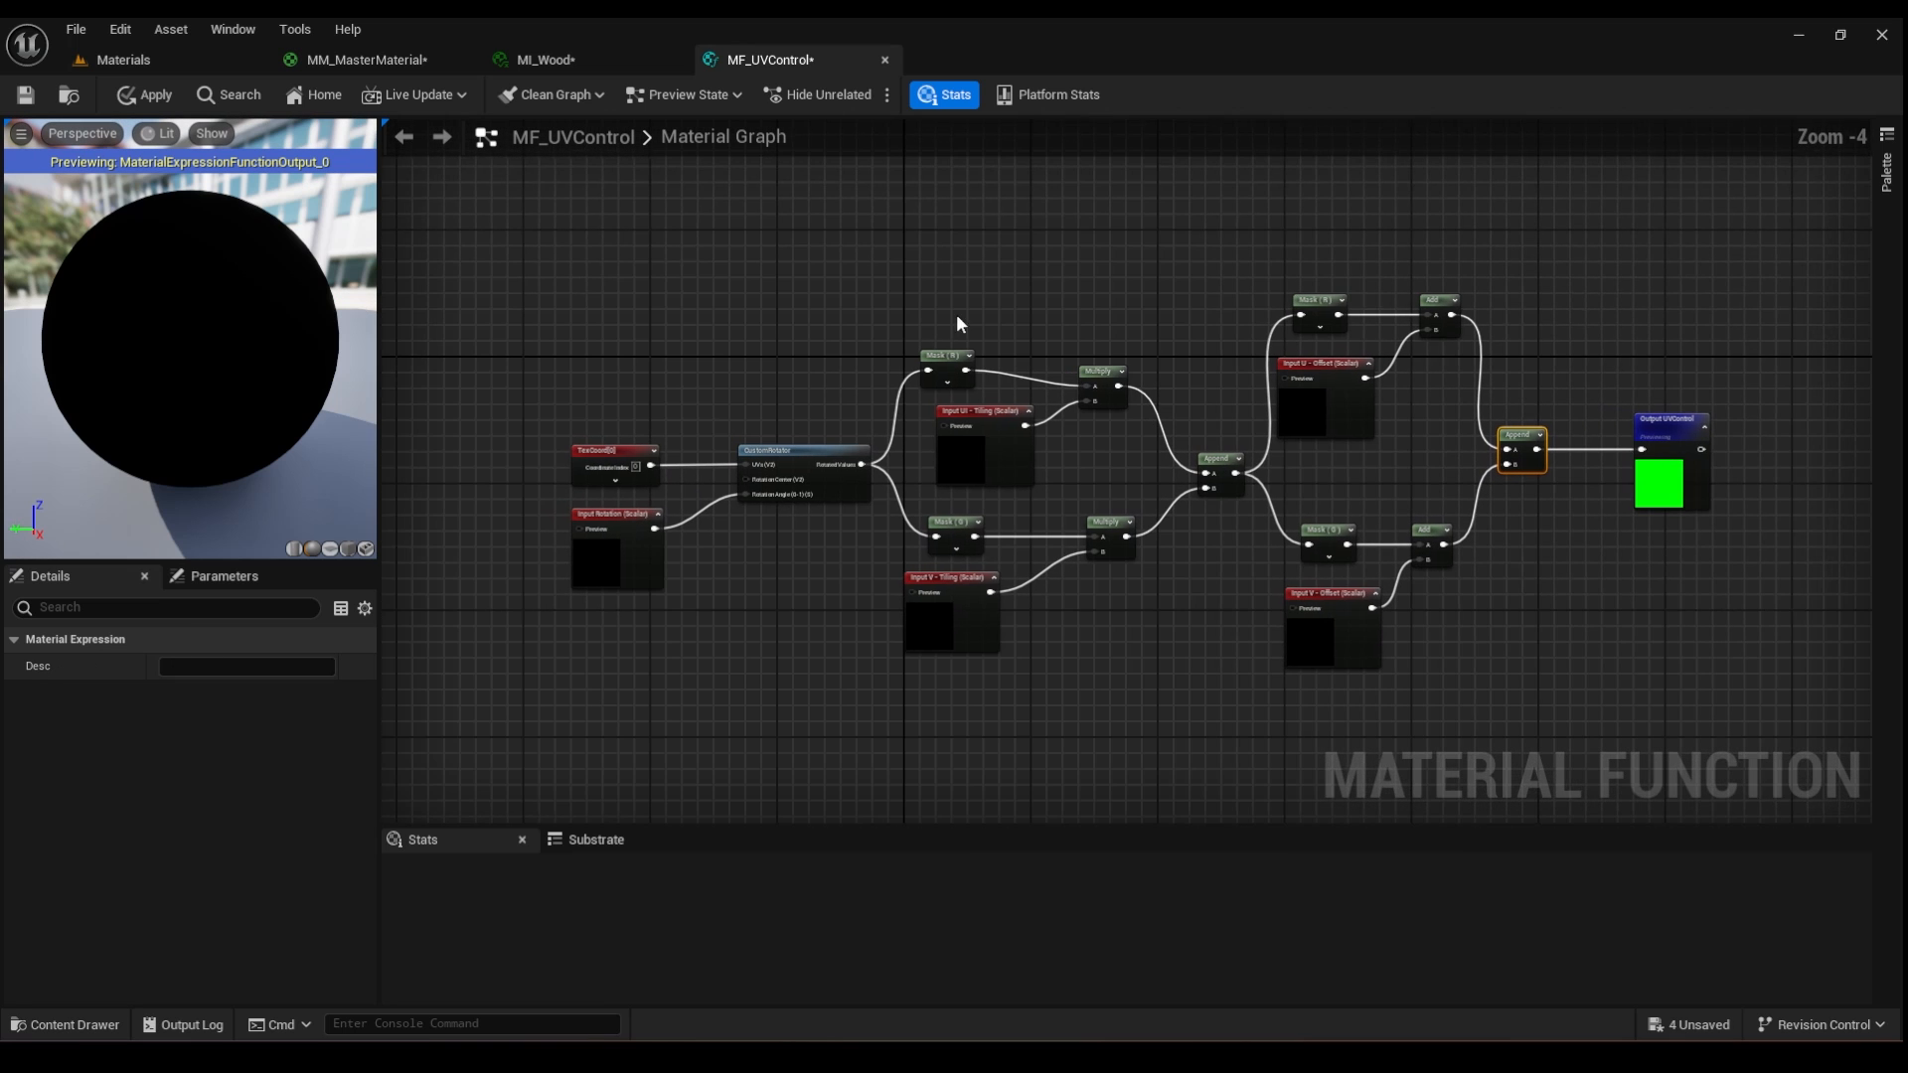
left_click(136, 97)
- In MM_MasterMaterial, spread the Rotation, V - Tiling and U - Tiling parameters apart to make room between the two tiling nodes
left_click(367, 61)
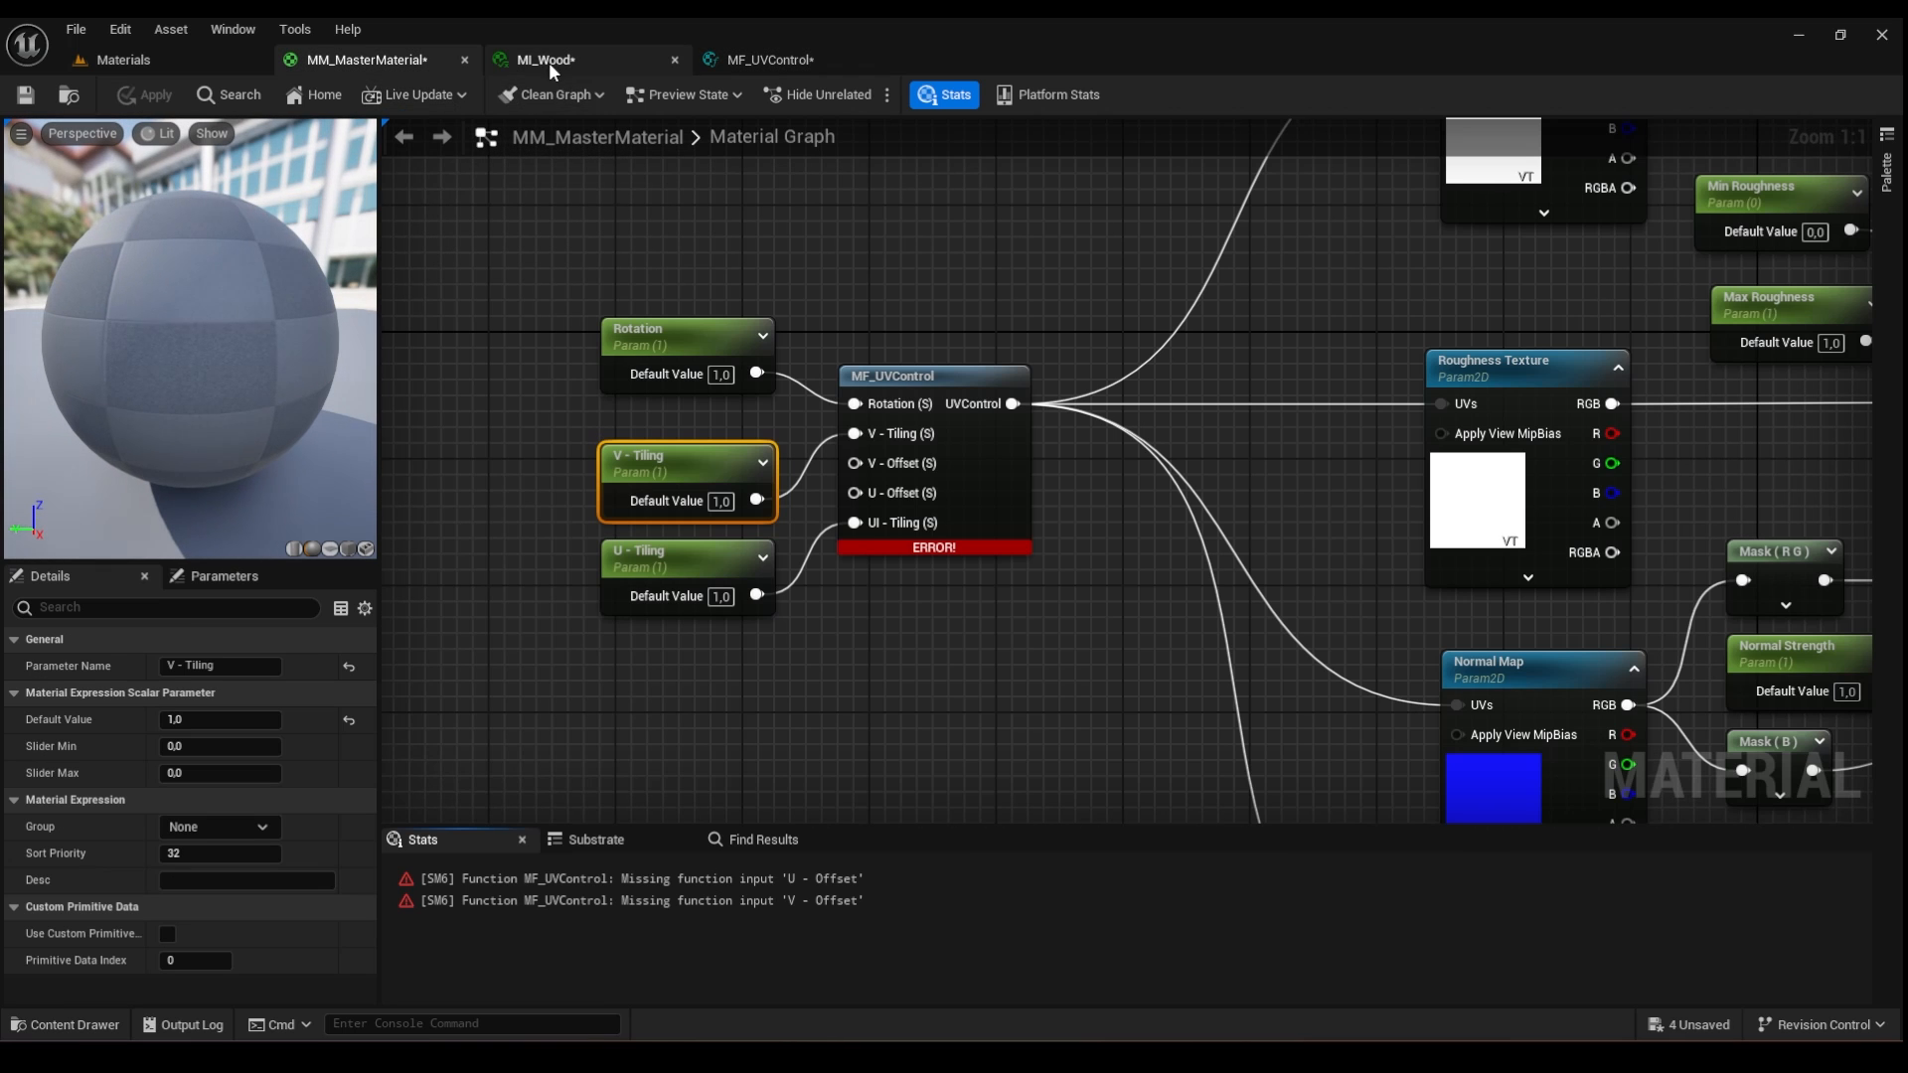
left_click_drag(660, 344, 660, 265)
left_click_drag(669, 452, 670, 373)
right_click_drag(653, 485, 642, 322)
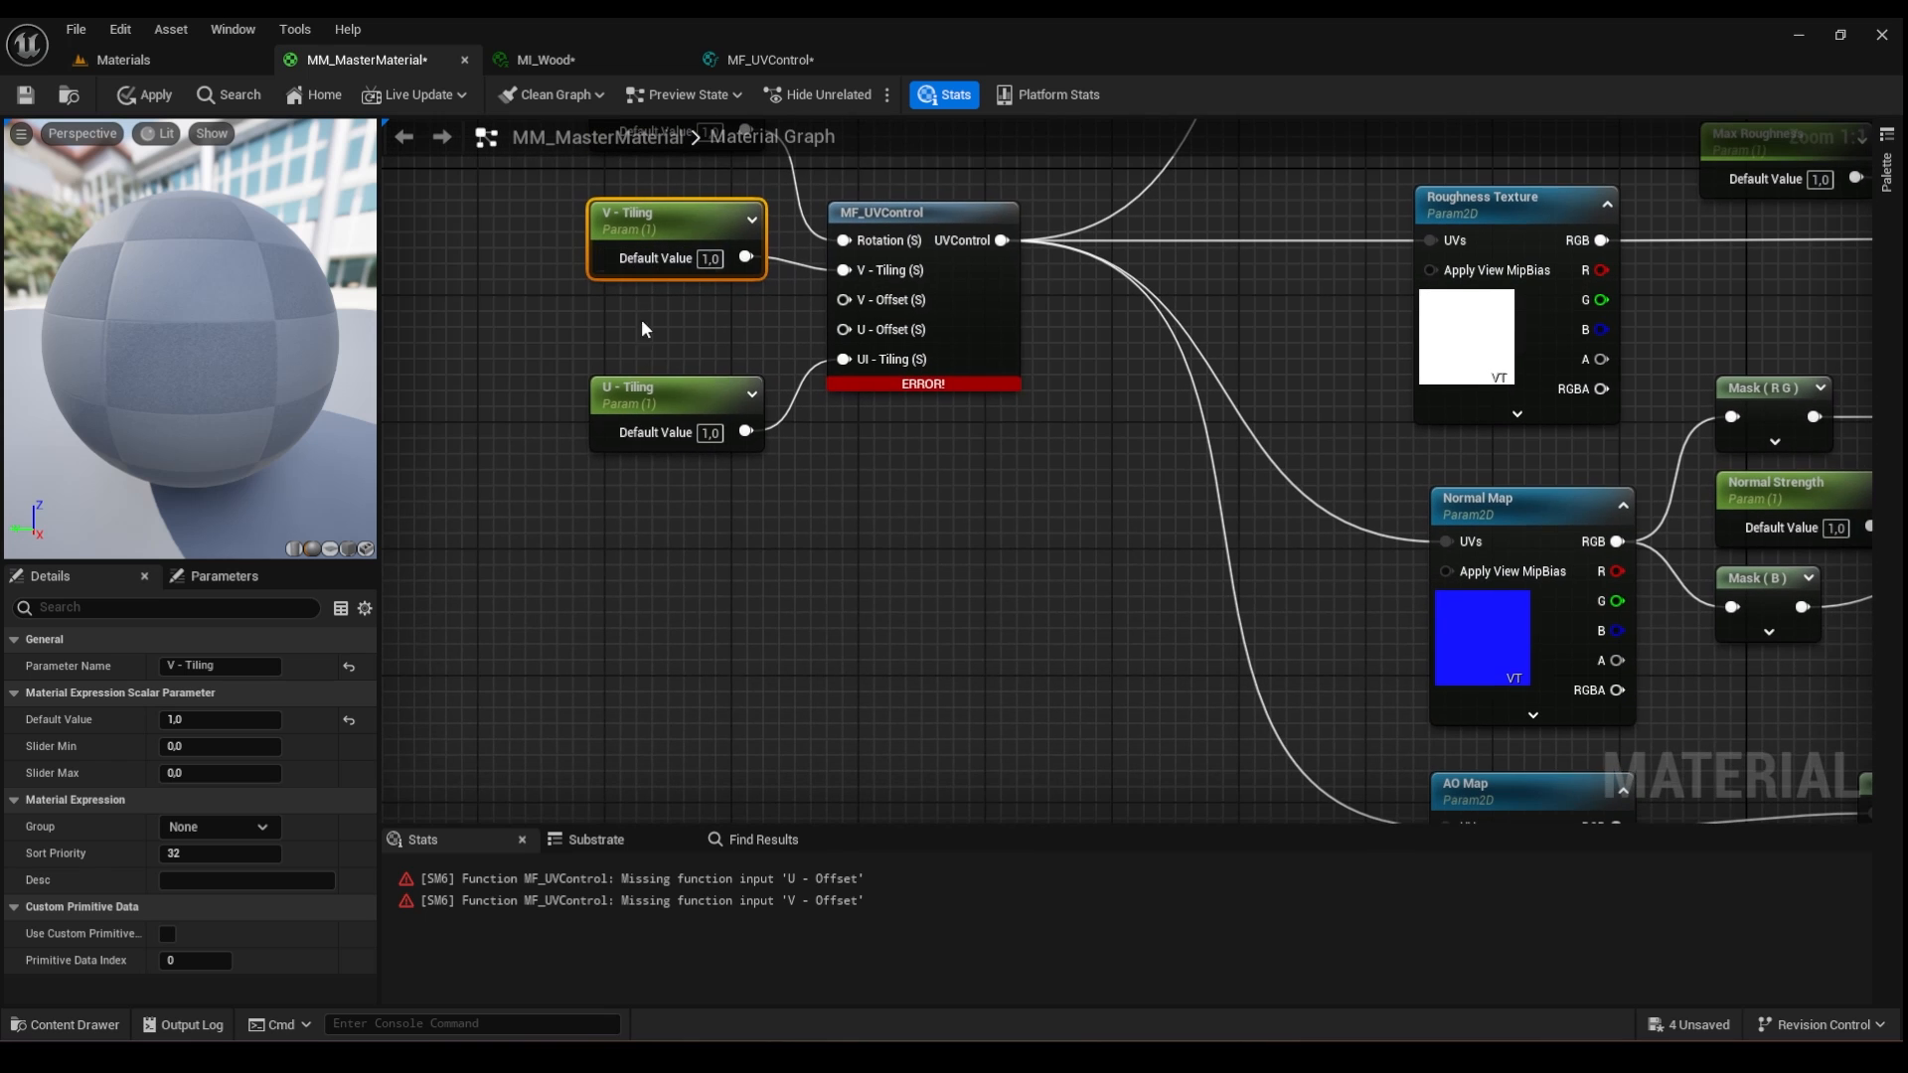
left_click_drag(657, 407, 661, 501)
- Duplicate the V - Tiling parameter, connect the copy to the V - Offset input of MF_UVControl, and rename it "V - Offset"
left_click(641, 219)
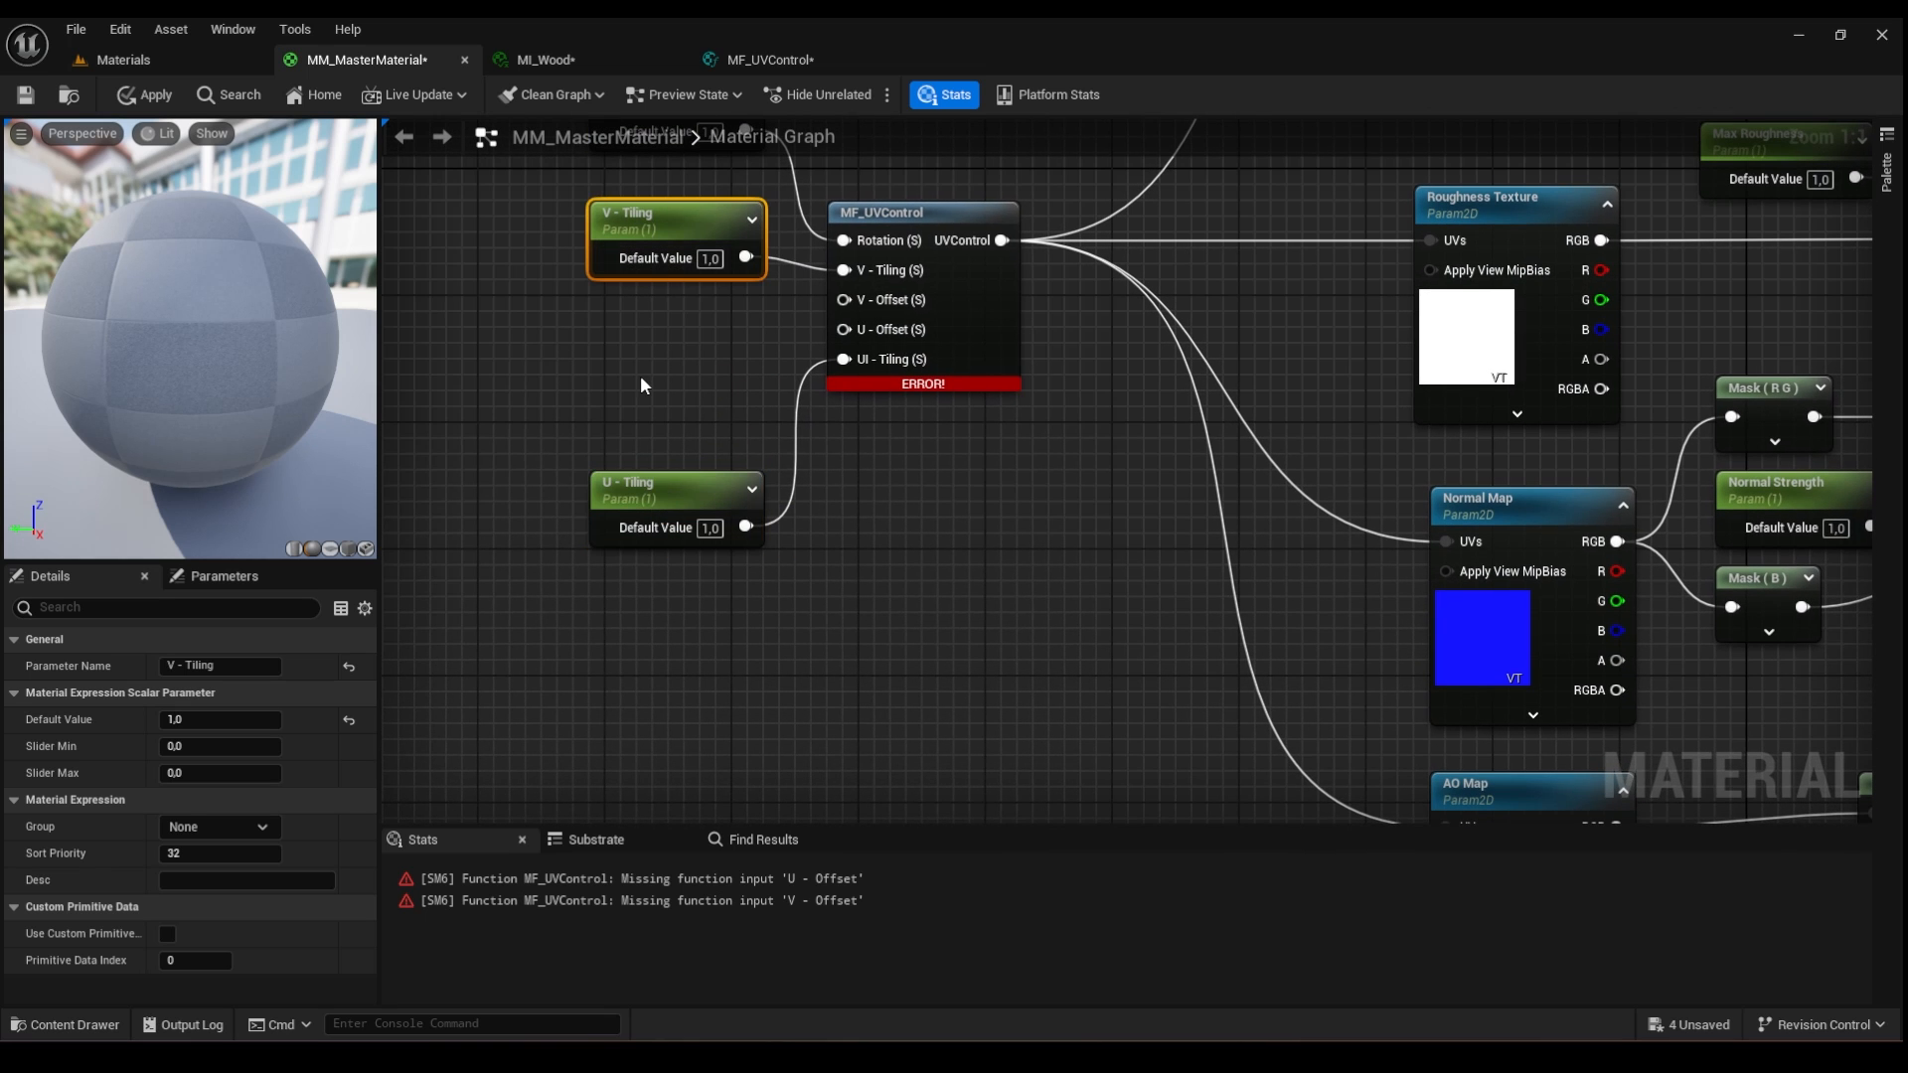
key("ctrl+d")
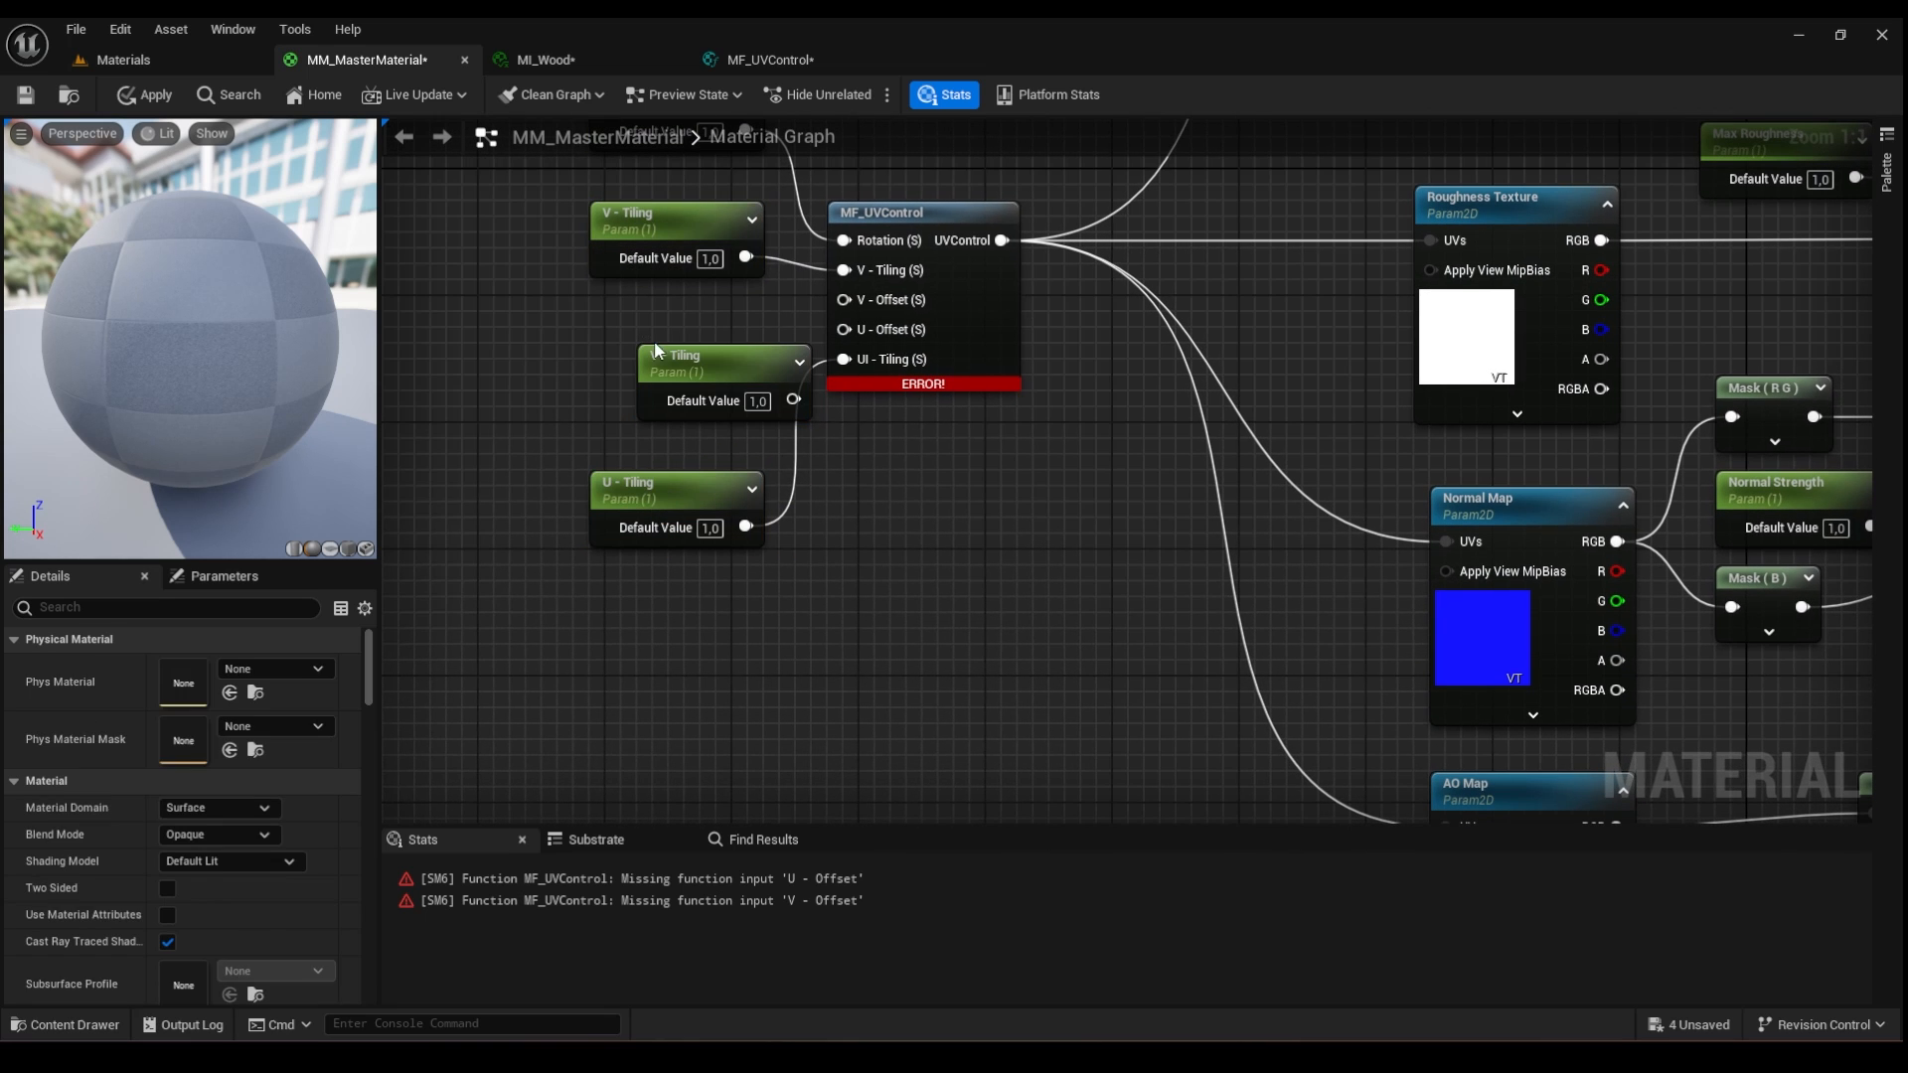
left_click_drag(705, 368, 629, 354)
right_click_drag(783, 310, 819, 369)
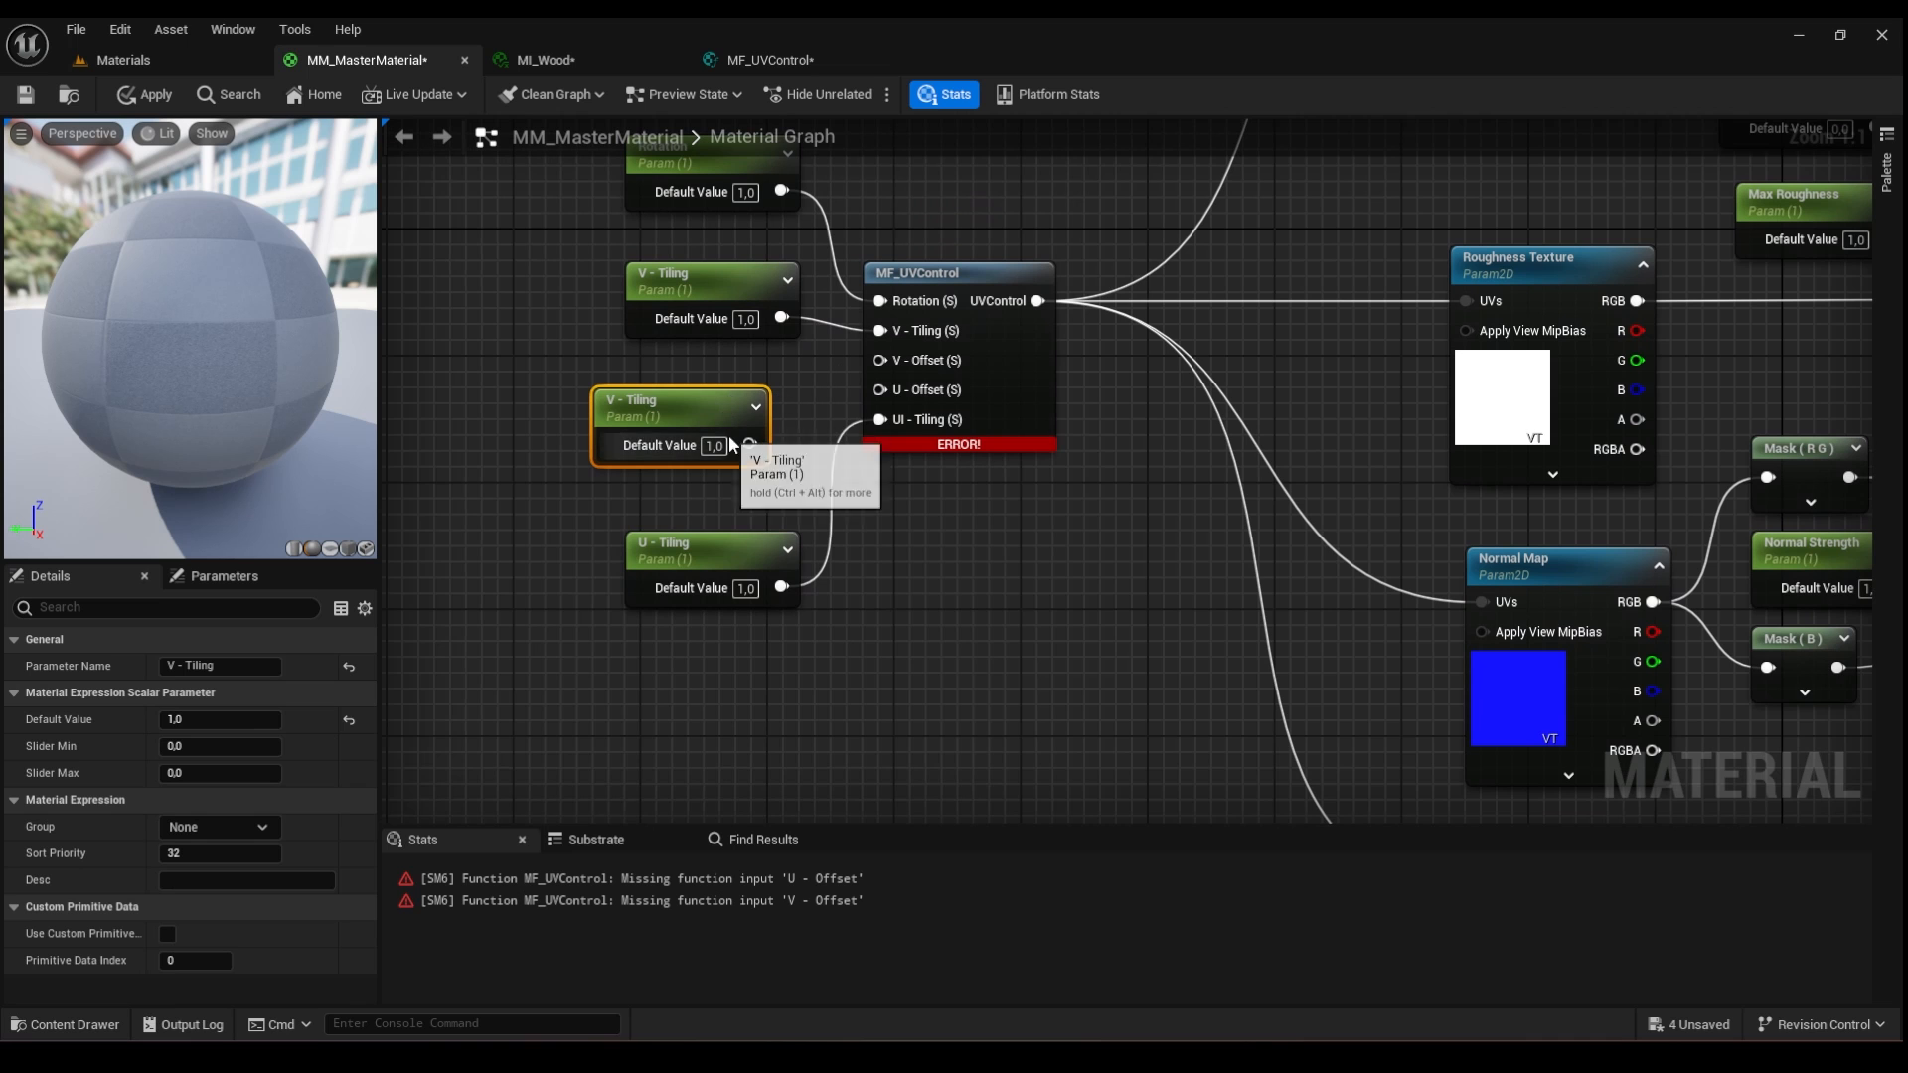
left_click_drag(748, 445, 880, 362)
double_click(255, 665)
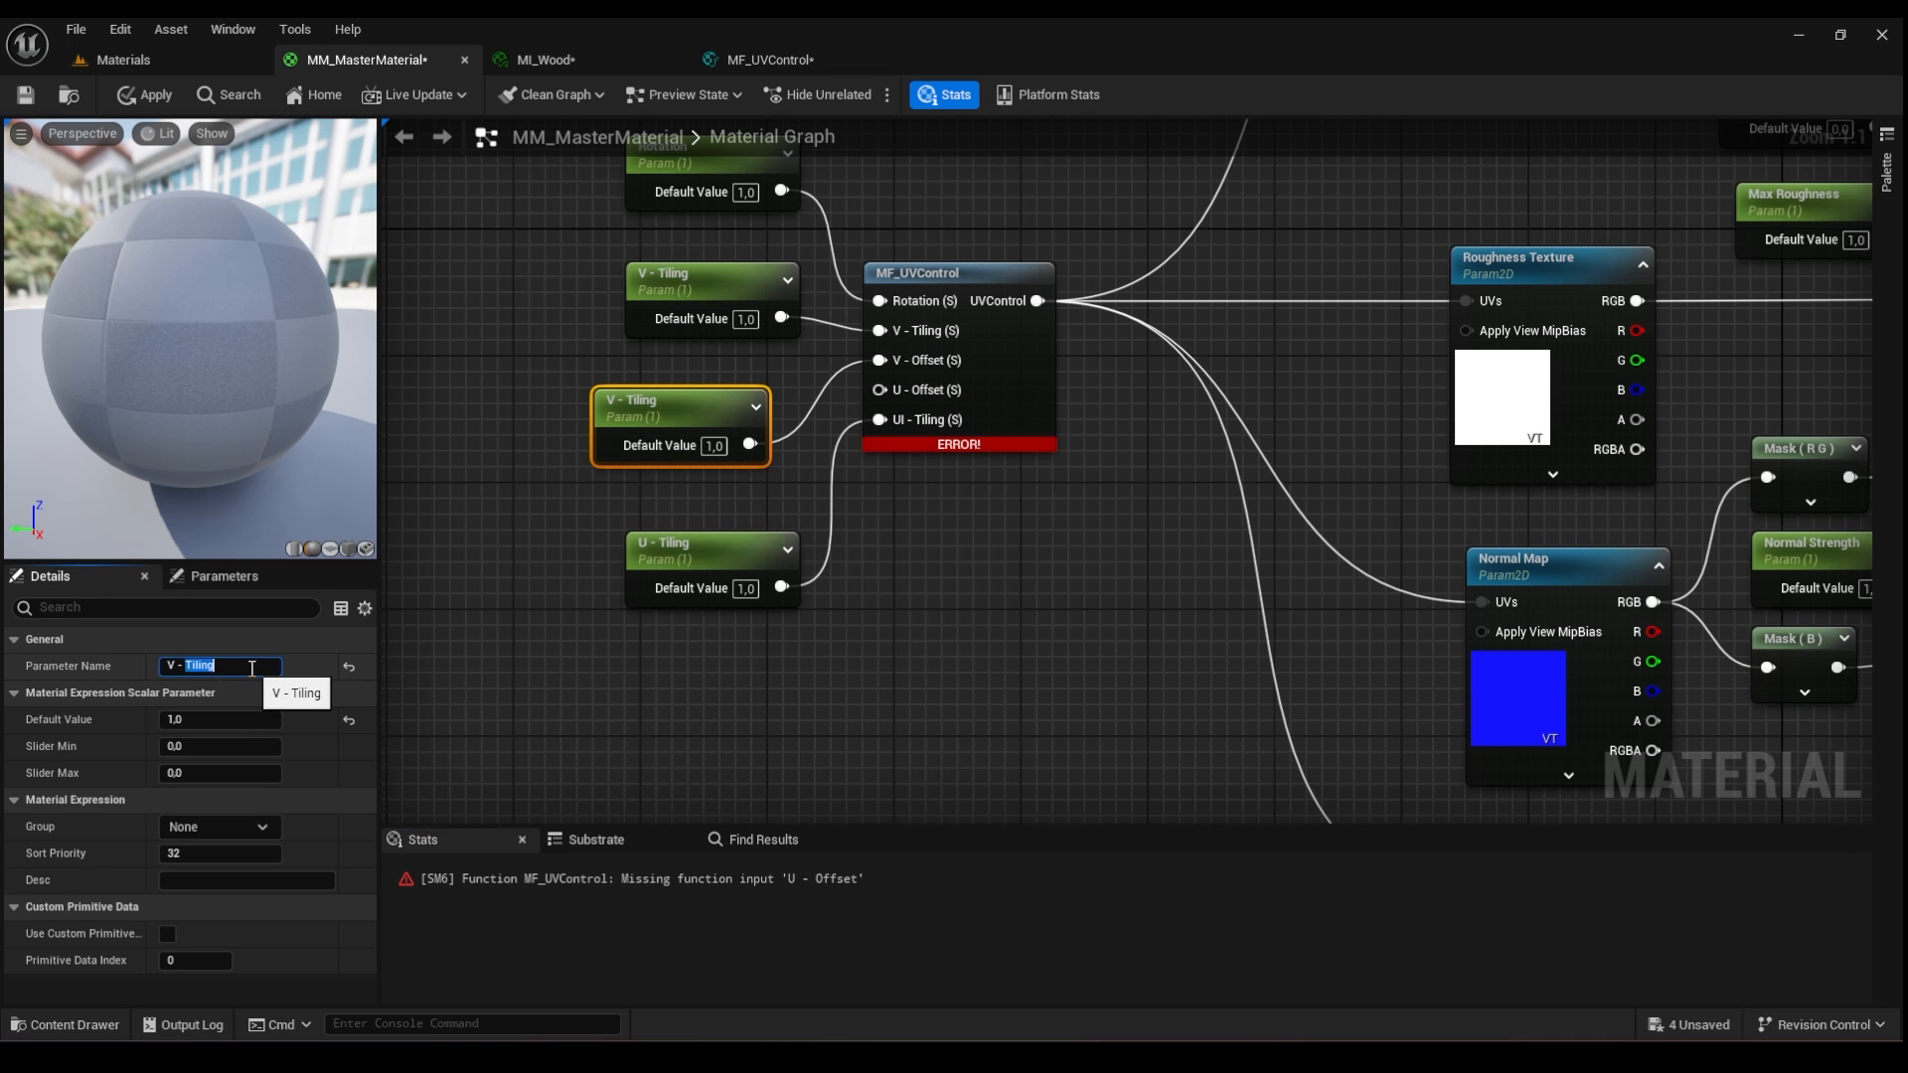
type("Offset")
- Duplicate the V - Offset parameter above a lowered U - Tiling, rename the copy "U - Offset", and connect it to the matching MF_UVControl input
left_click_drag(678, 554, 686, 648)
left_click(679, 411)
key("ctrl+d")
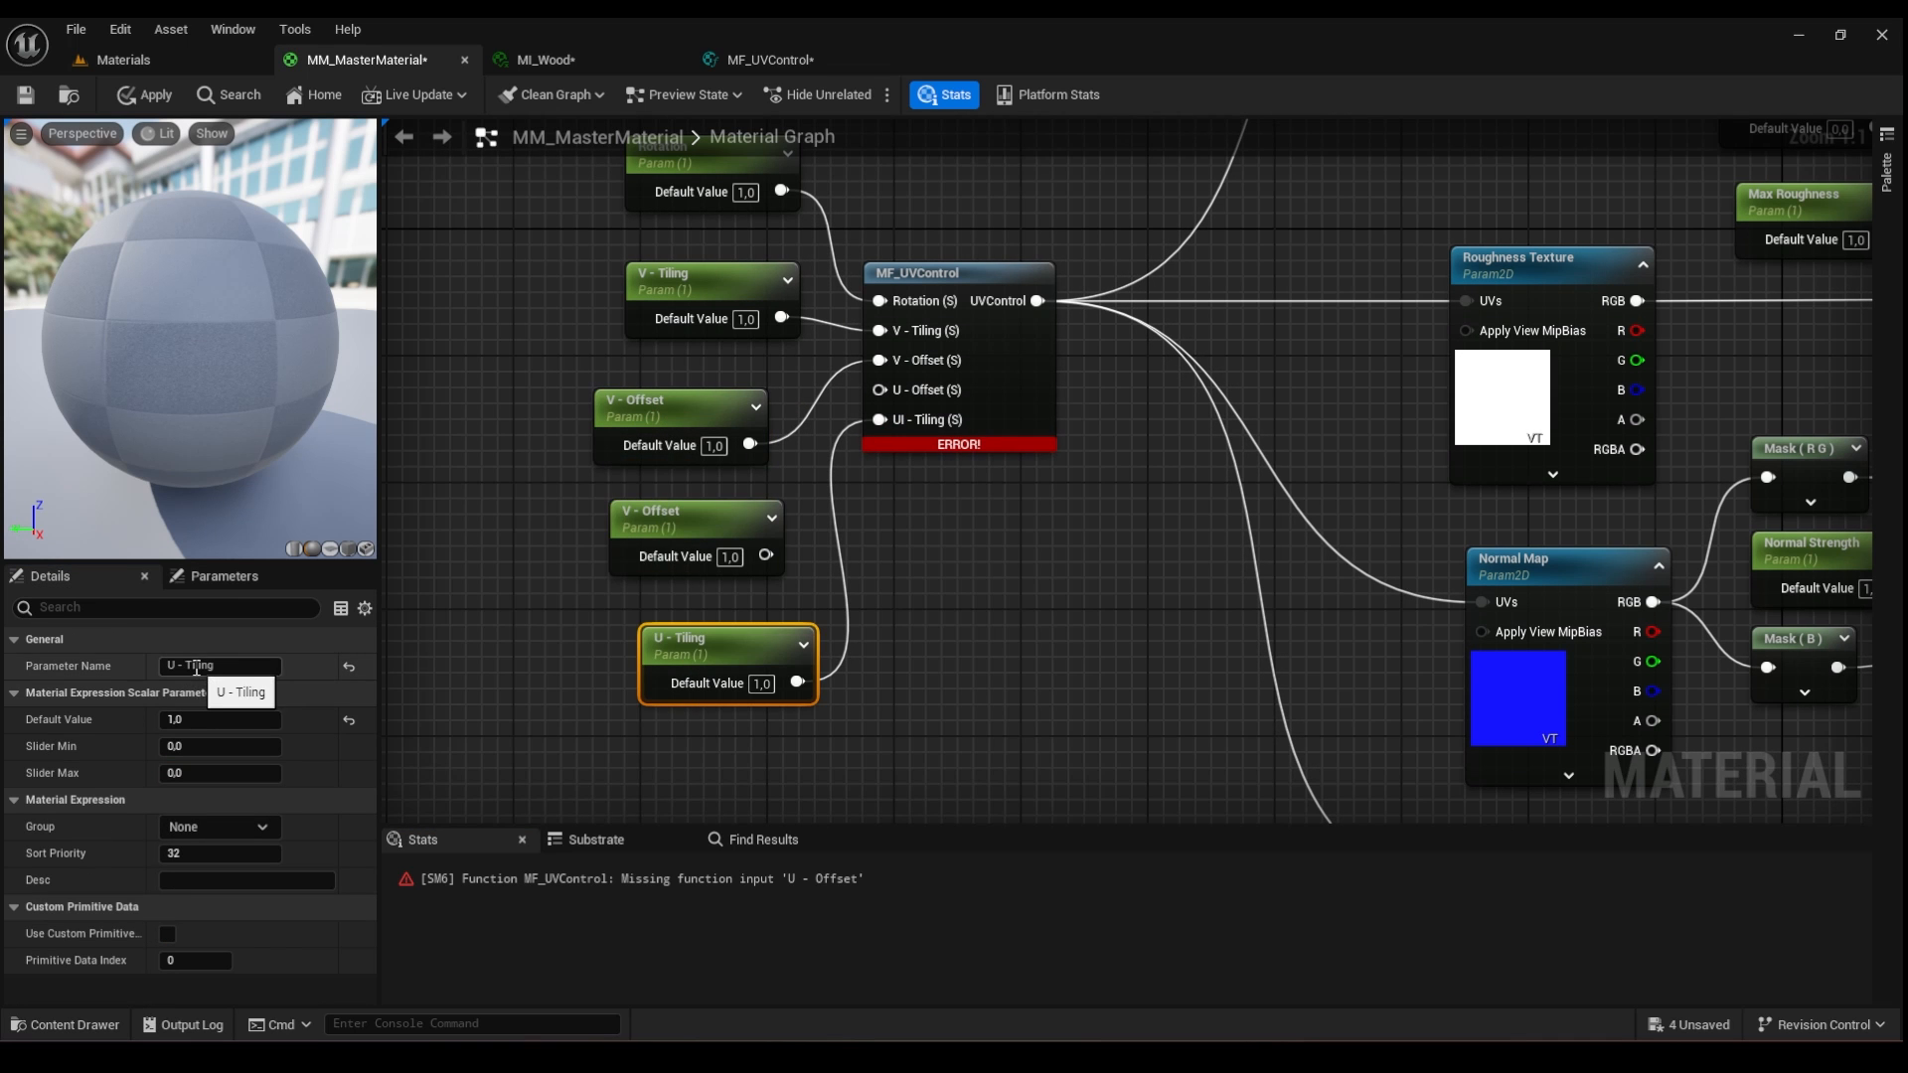
left_click(714, 525)
double_click(172, 665)
type("U")
left_click(527, 581)
left_click_drag(765, 554, 878, 390)
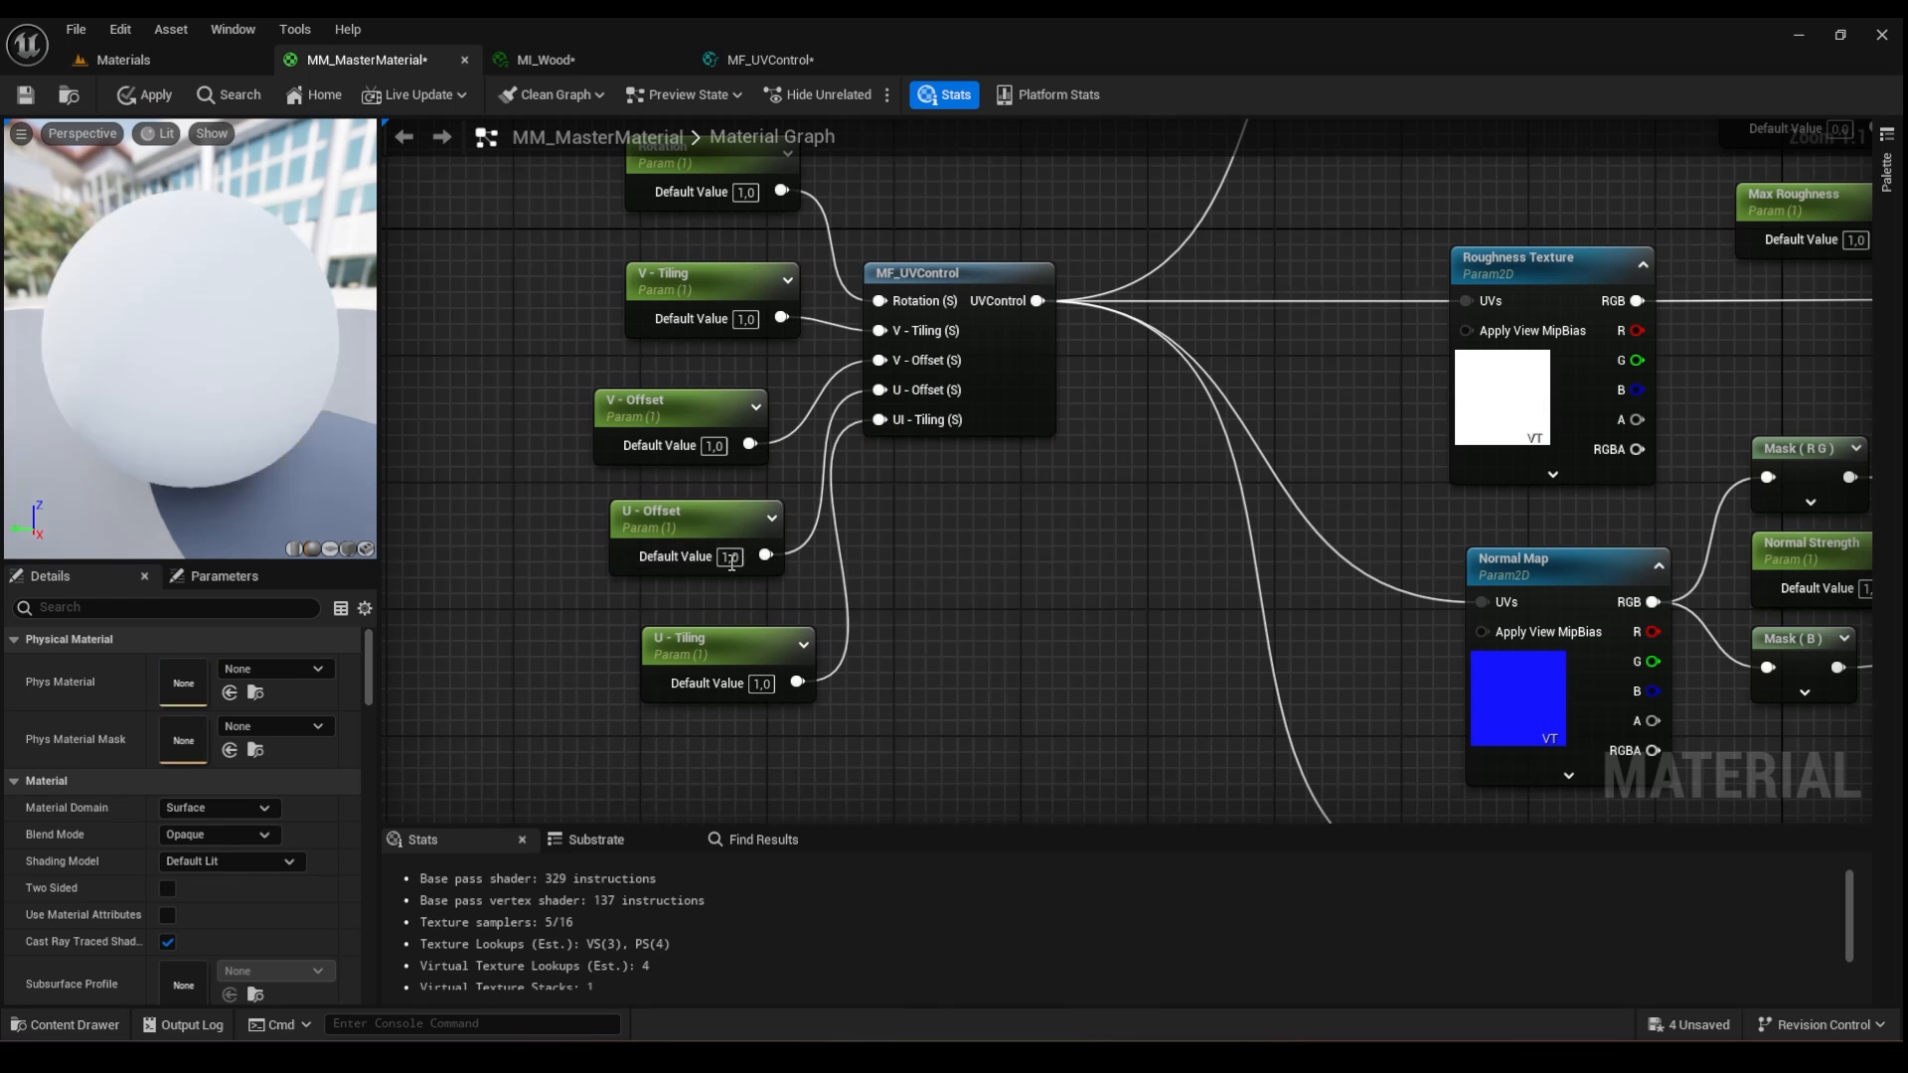
- Set the default values of the U - Offset and V - Offset parameters to 0 and apply the master material
left_click(742, 557)
type("0,0")
left_click(713, 446)
type("0")
left_click(954, 584)
scroll(964, 589, "down", 2)
right_click_drag(964, 590, 997, 630)
left_click(146, 96)
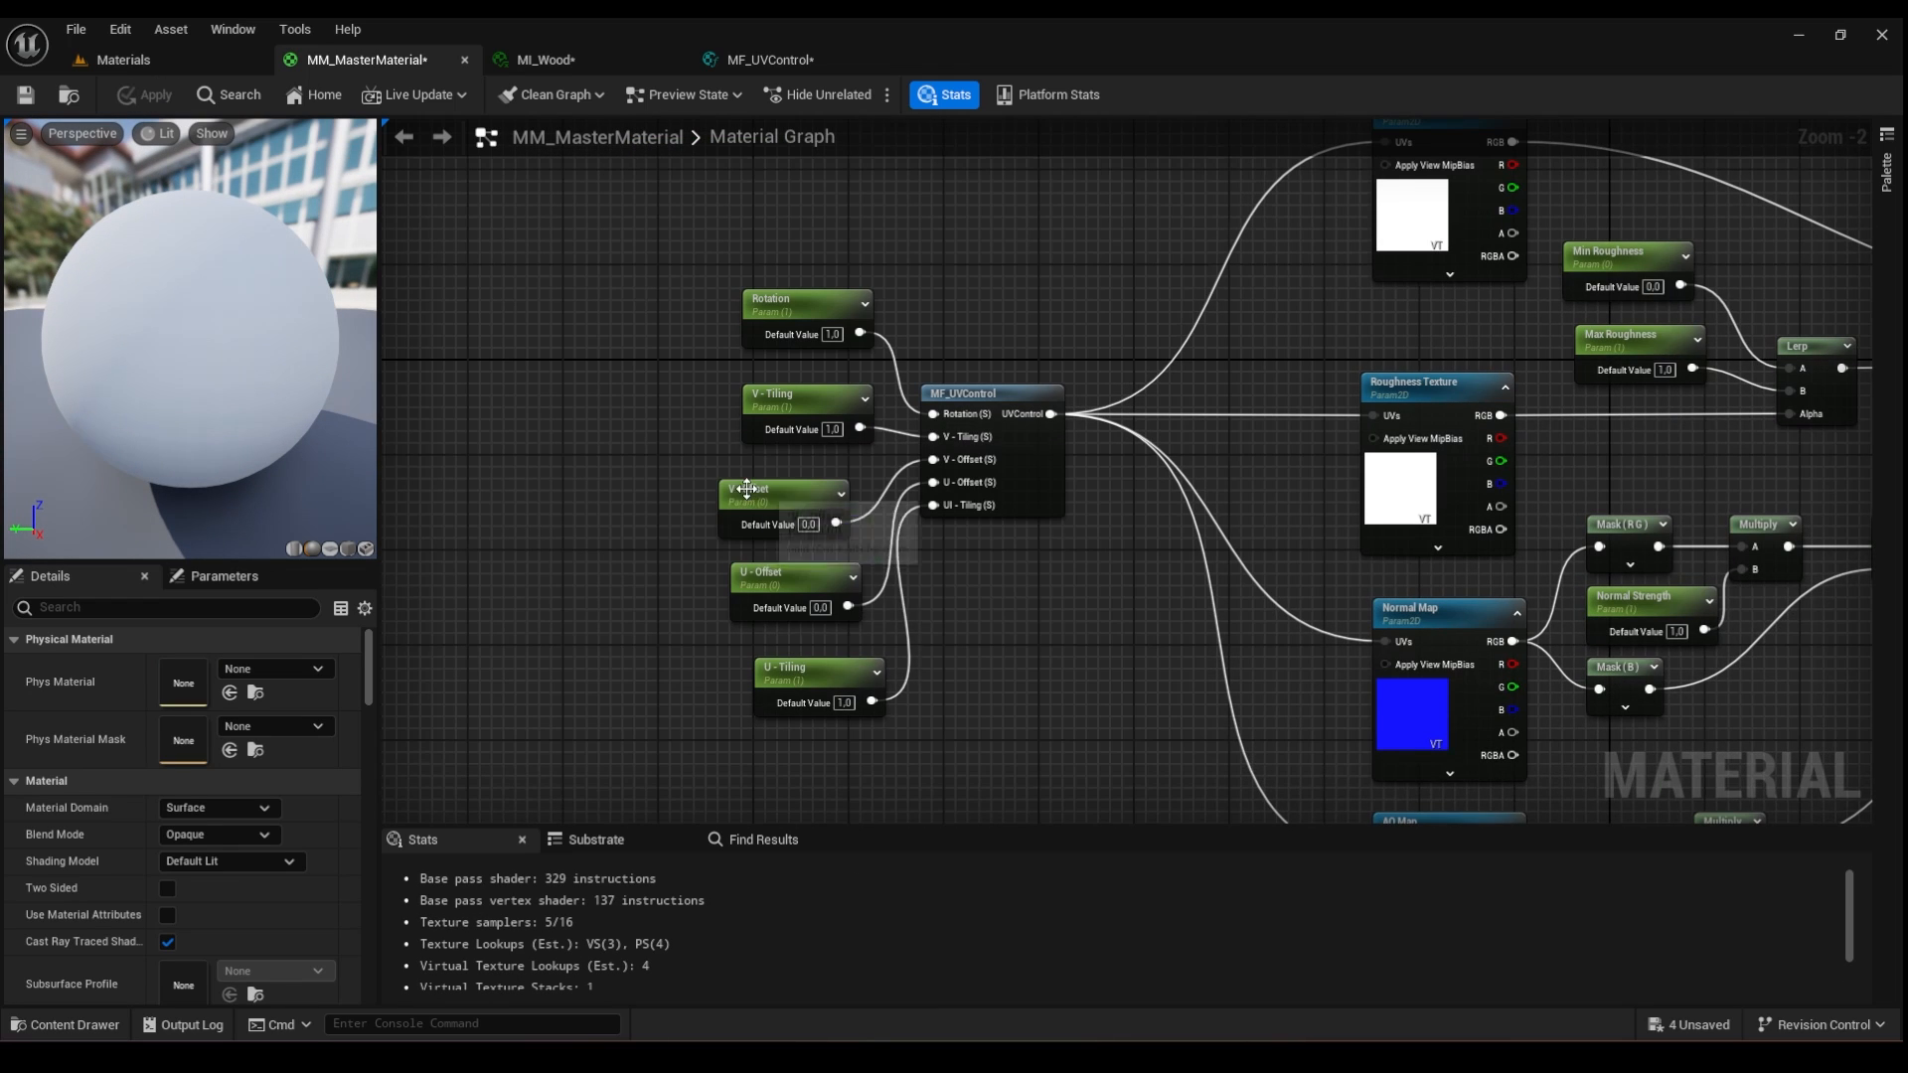
- Show the Materials level and detach MI_Wood into a floating window placed clear of the wood box
left_click(149, 63)
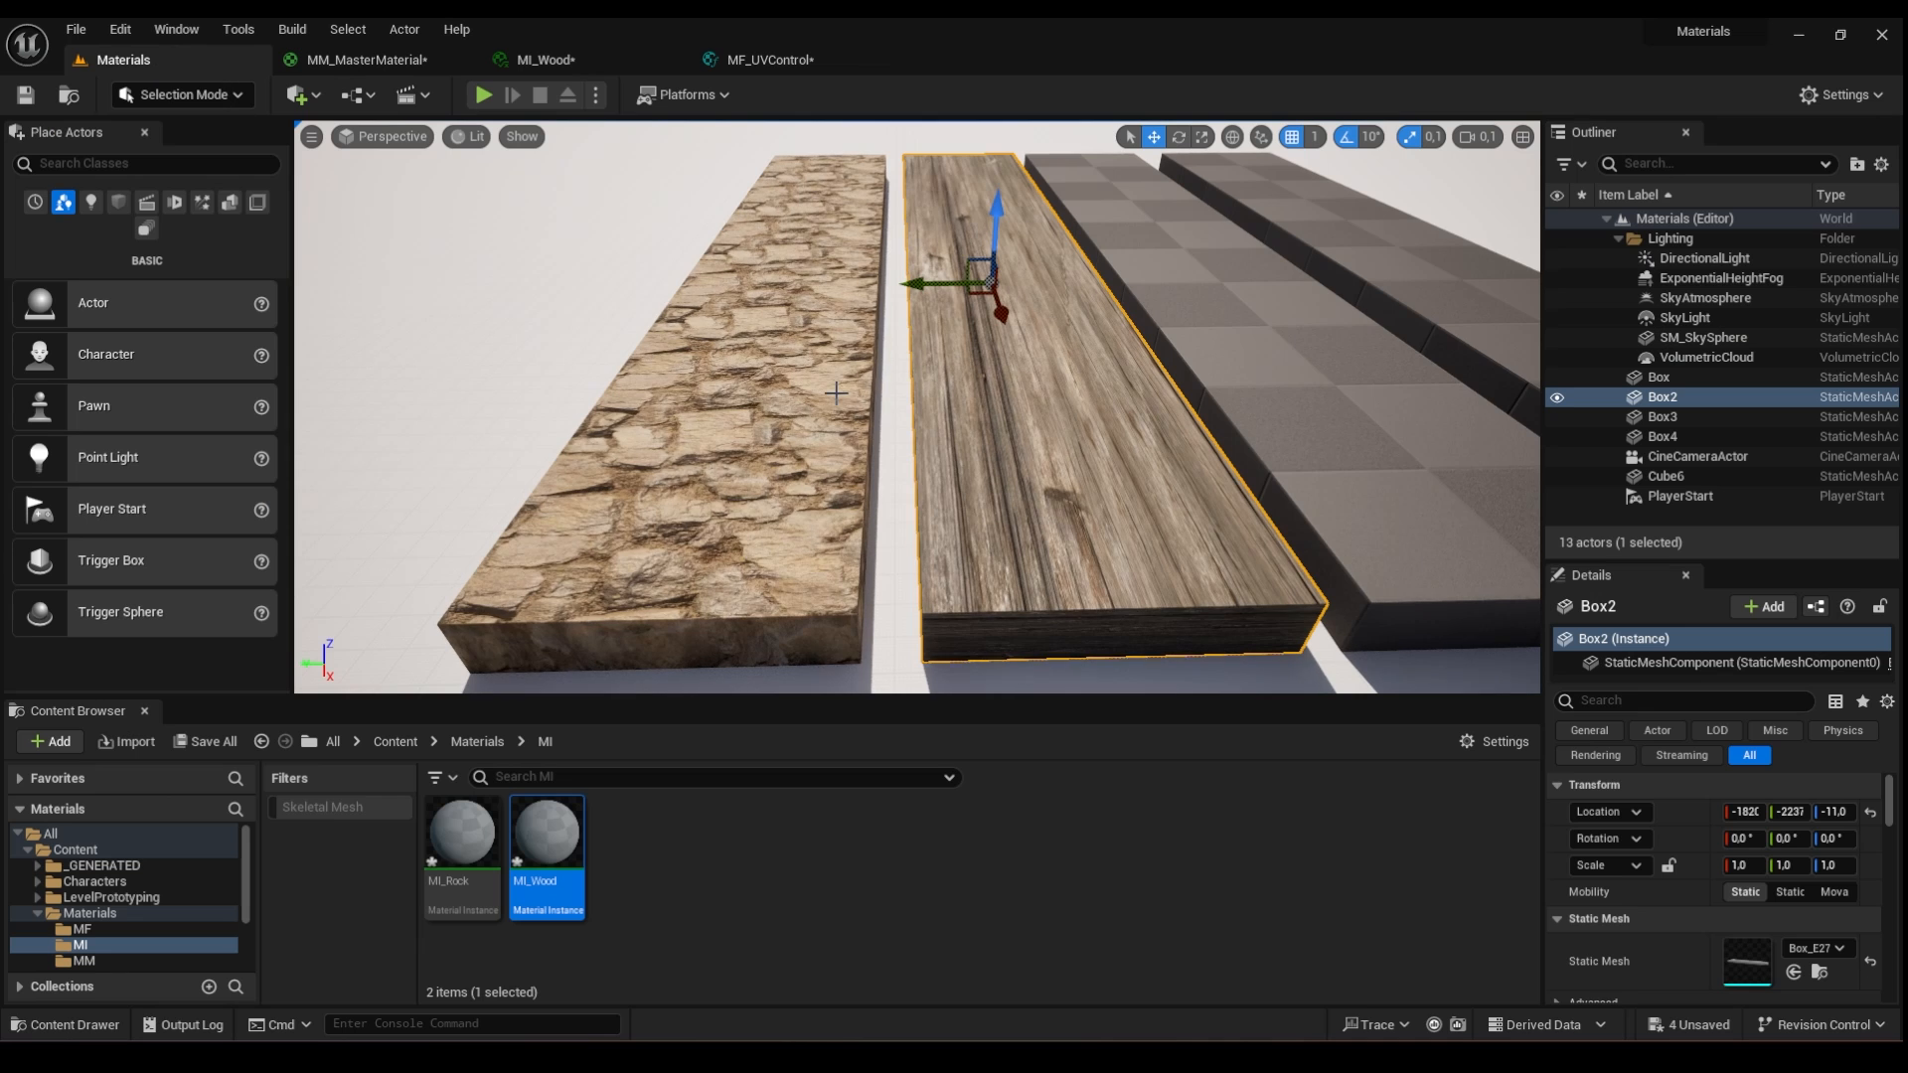
scroll(836, 393, "down", 3)
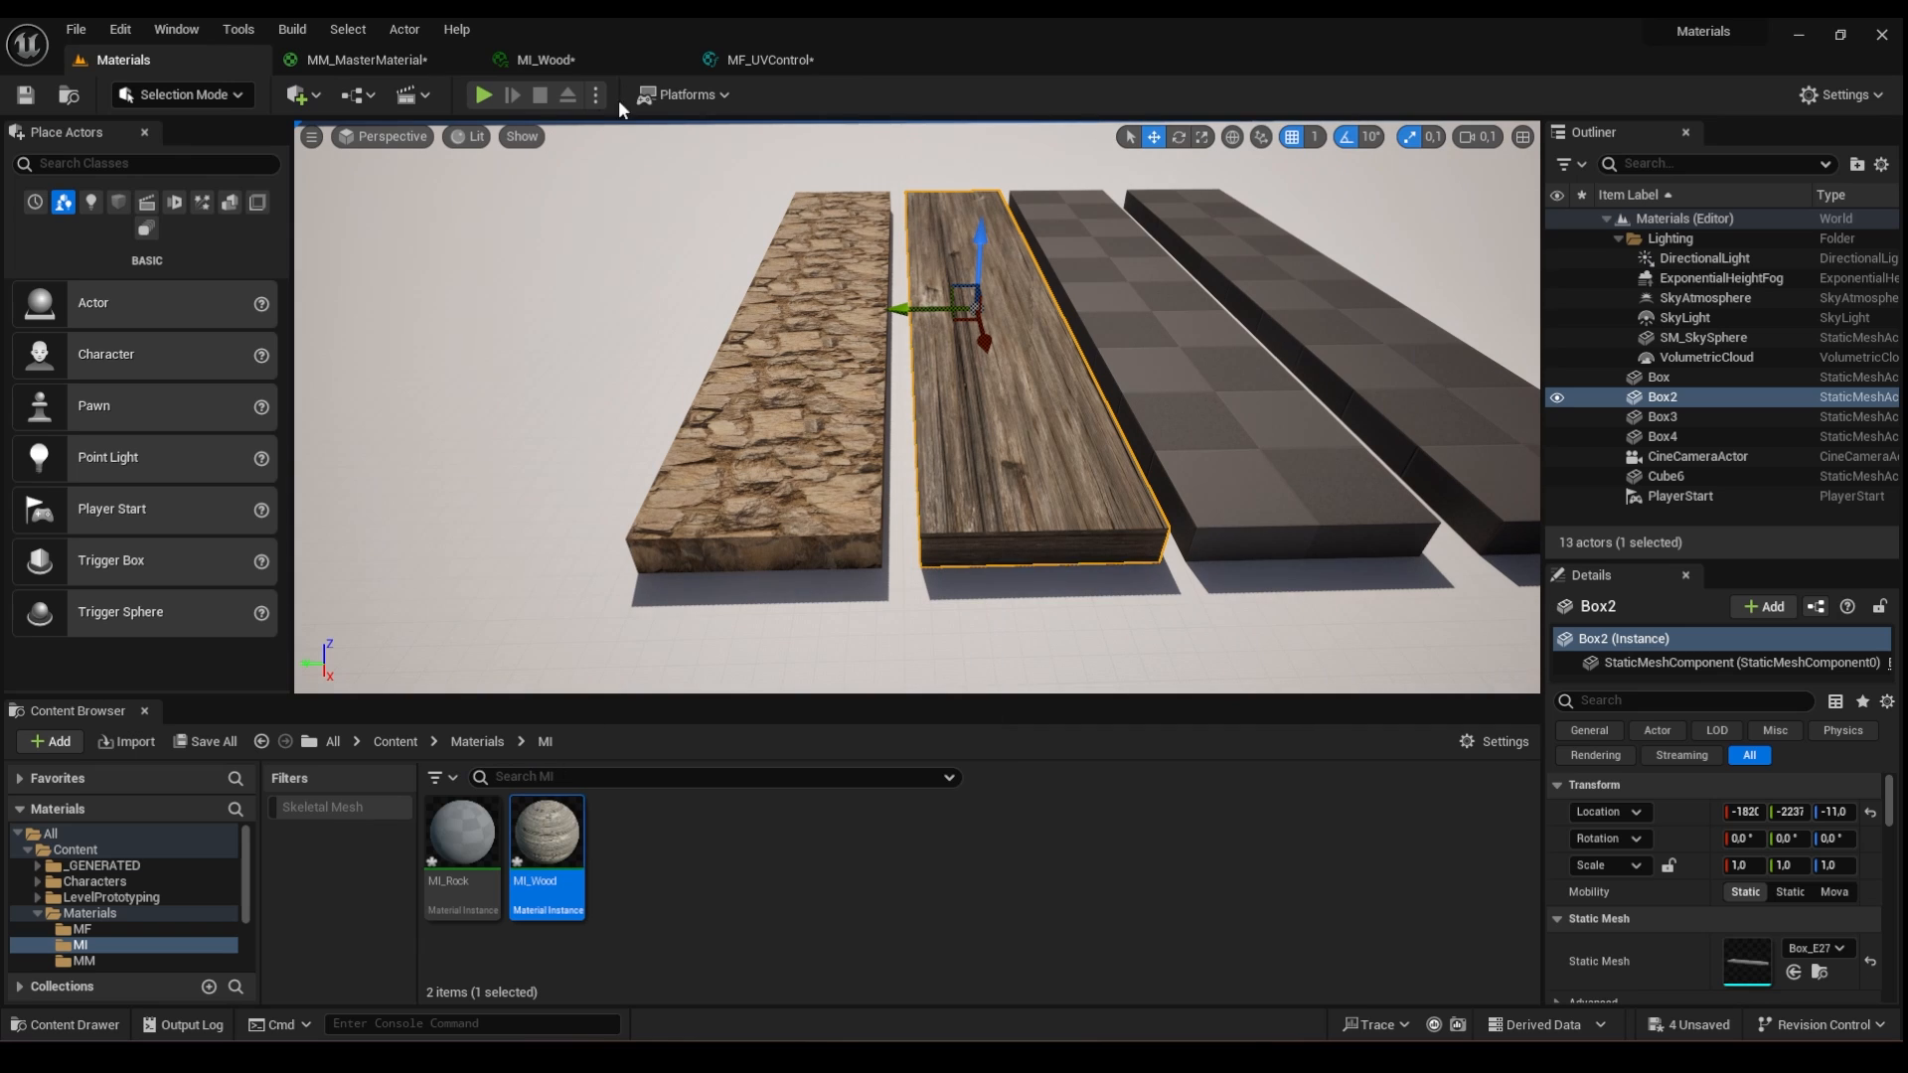
left_click_drag(558, 60, 582, 319)
left_click(183, 60)
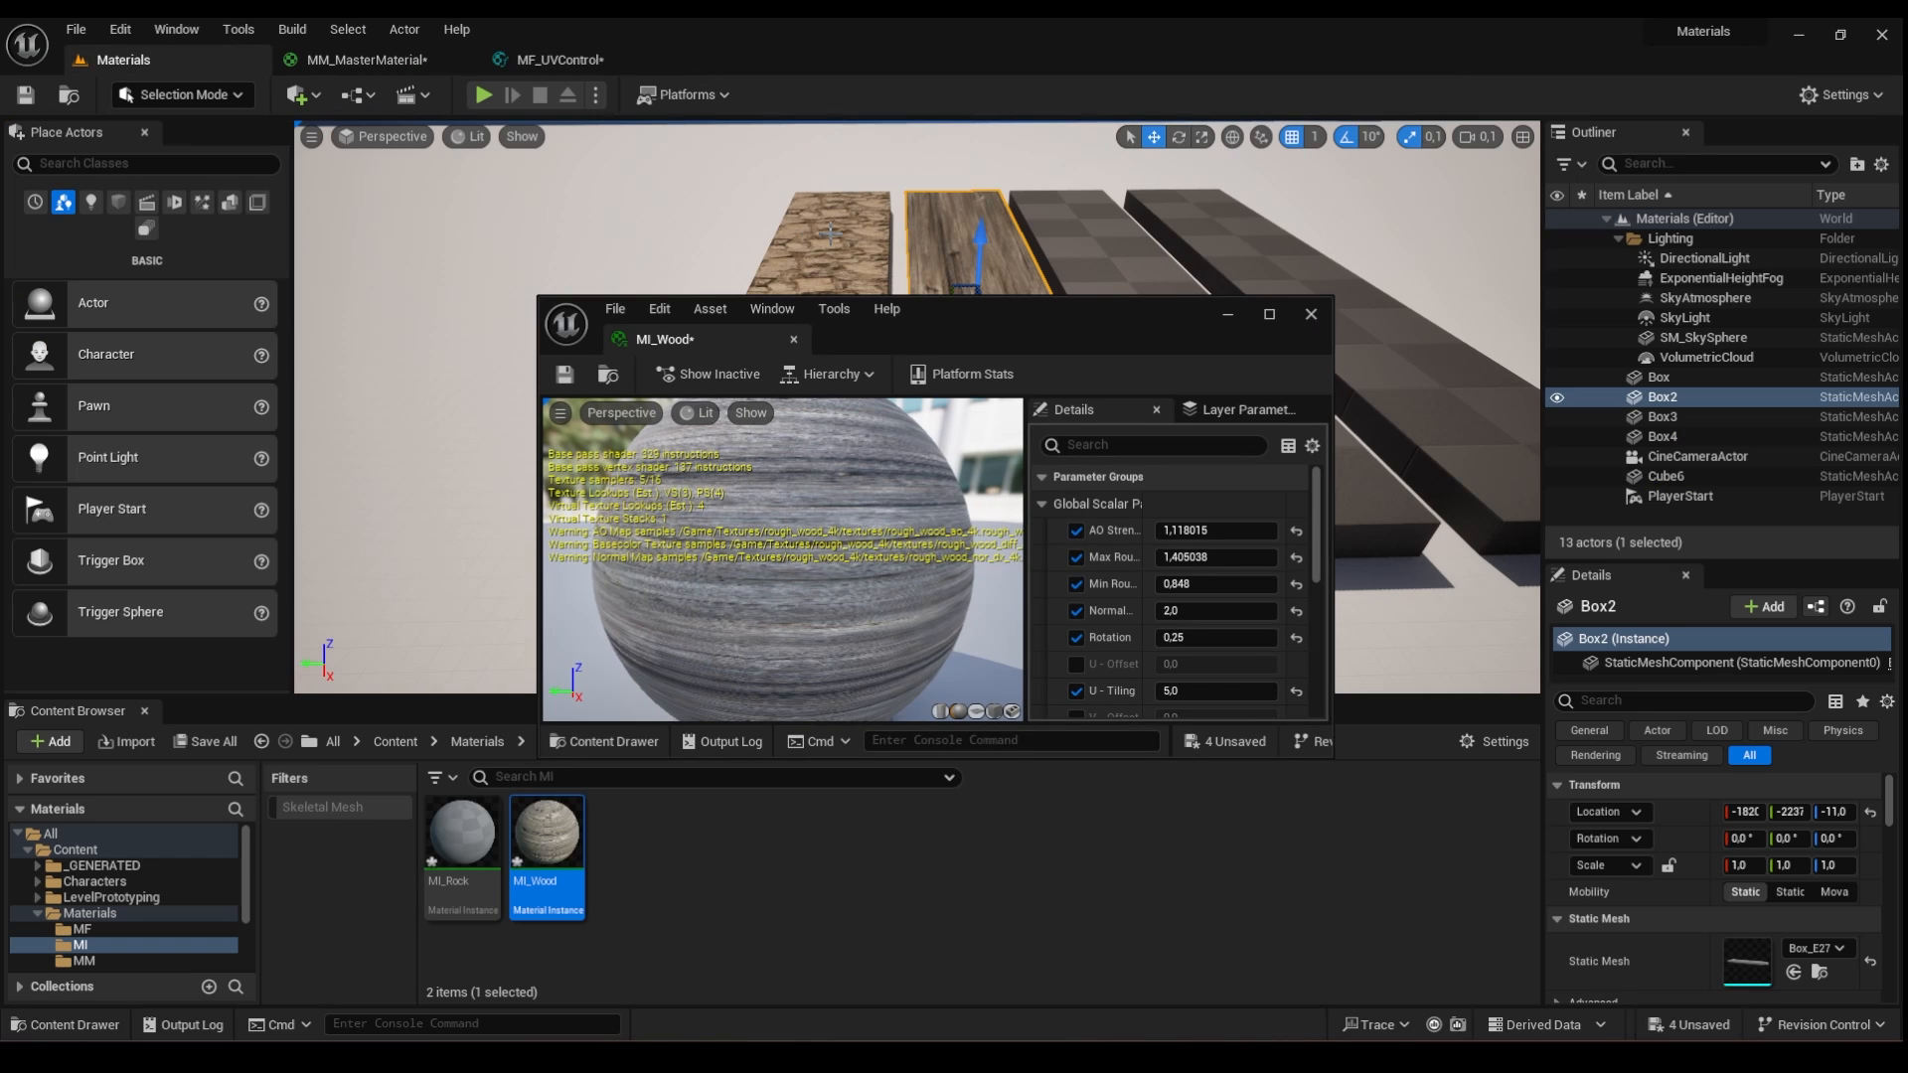
left_click(904, 311)
left_click_drag(1129, 320, 622, 117)
- Enable the U - Offset override in MI_Wood and adjust it to about 1.72
scroll(614, 354, "down", 1)
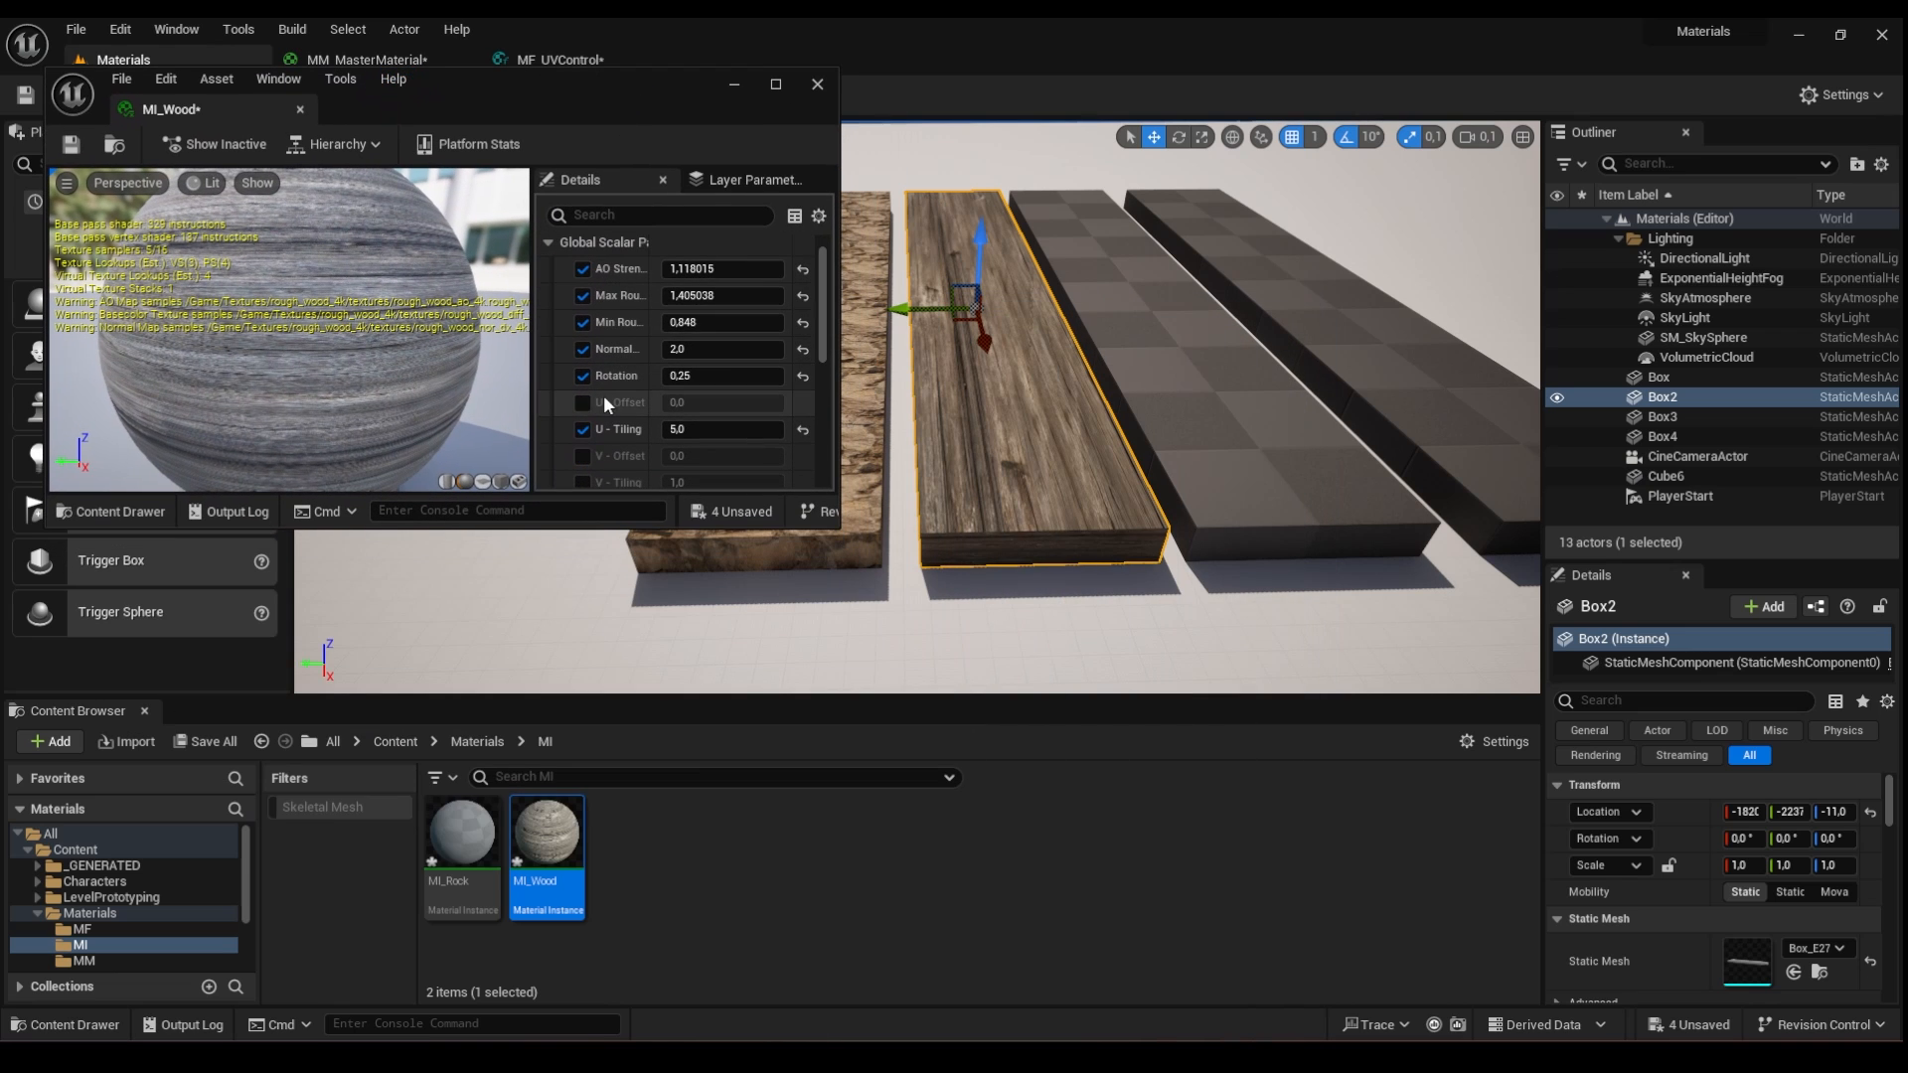
left_click(582, 403)
left_click_drag(664, 404, 840, 404)
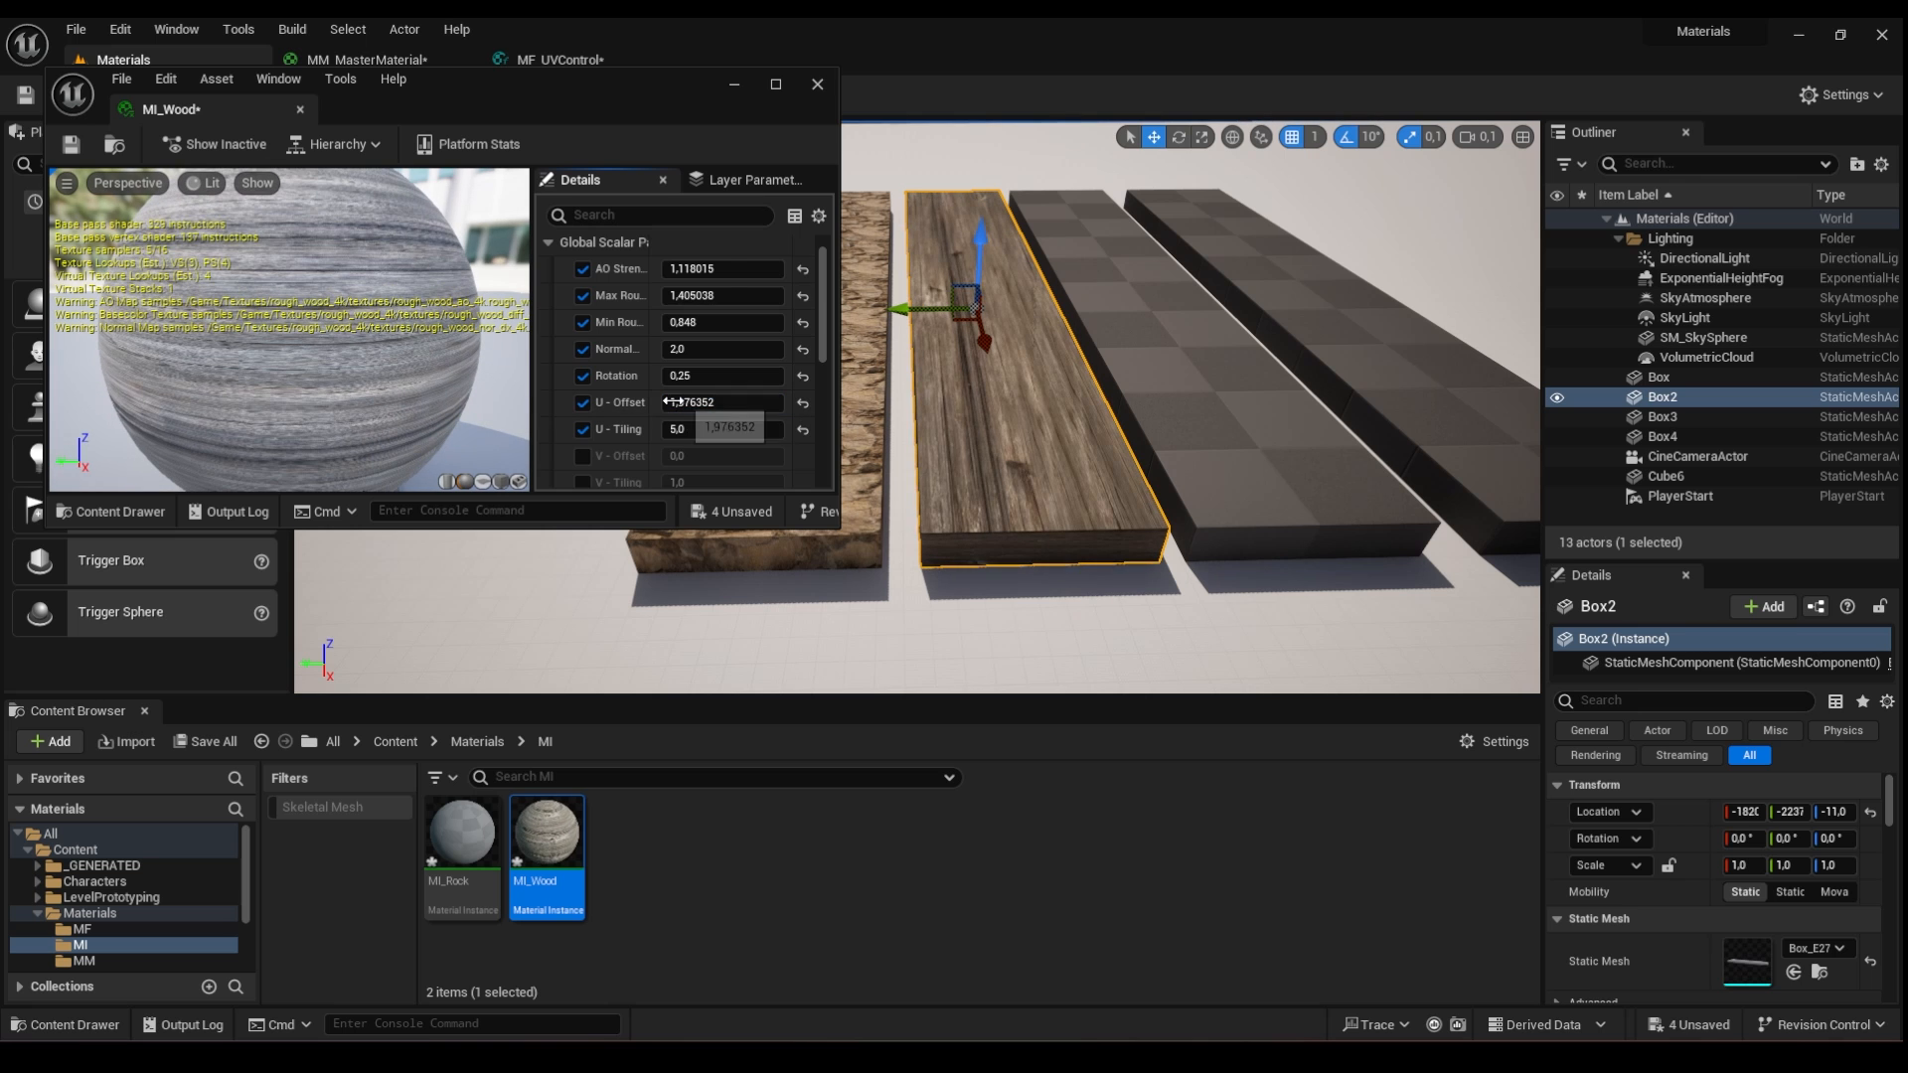
mouse_move(672, 404)
left_mouse_down()
mouse_move(703, 453)
mouse_move(651, 419)
left_mouse_up()
- Enable the V - Offset and V - Tiling overrides in MI_Wood, with V - Offset at 0.784 and V - Tiling at 1
left_click(584, 456)
scroll(662, 438, "down", 2)
left_click(583, 419)
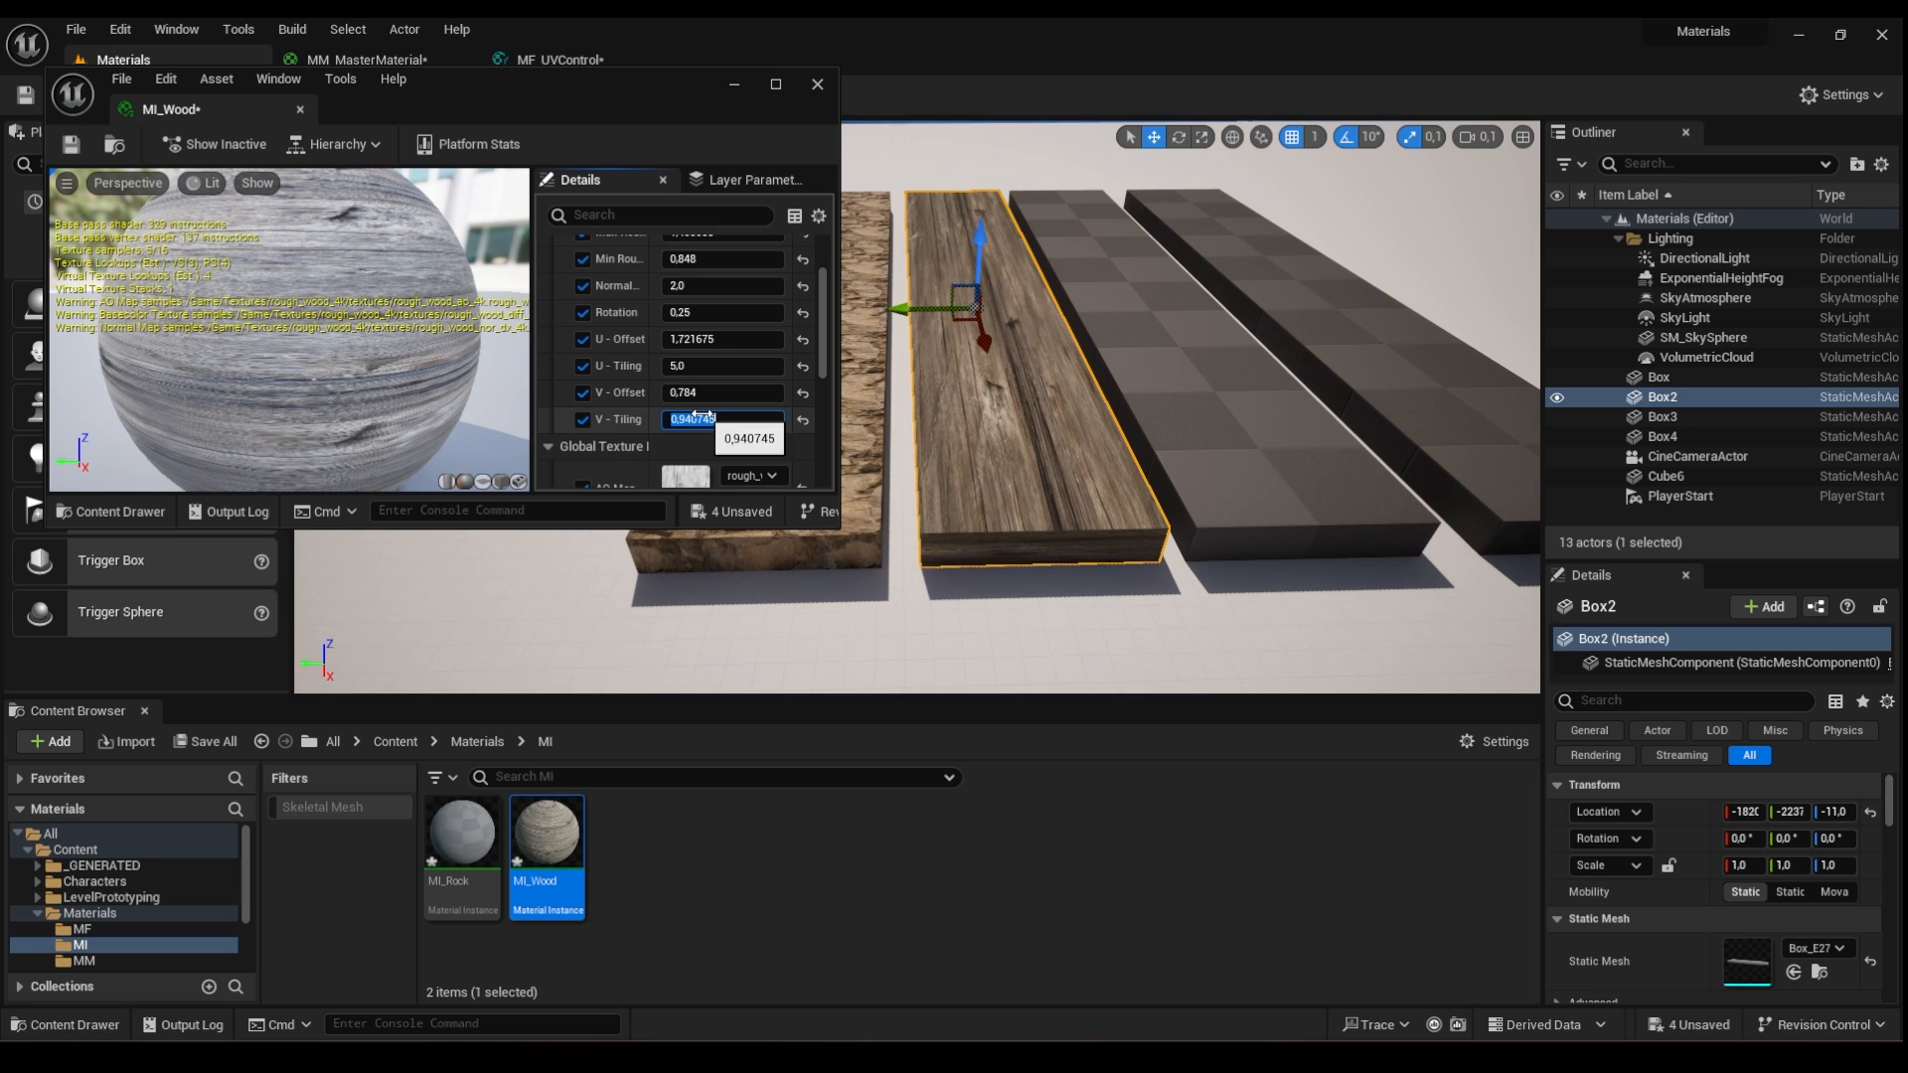
left_click(704, 418)
type("1")
key("Return")
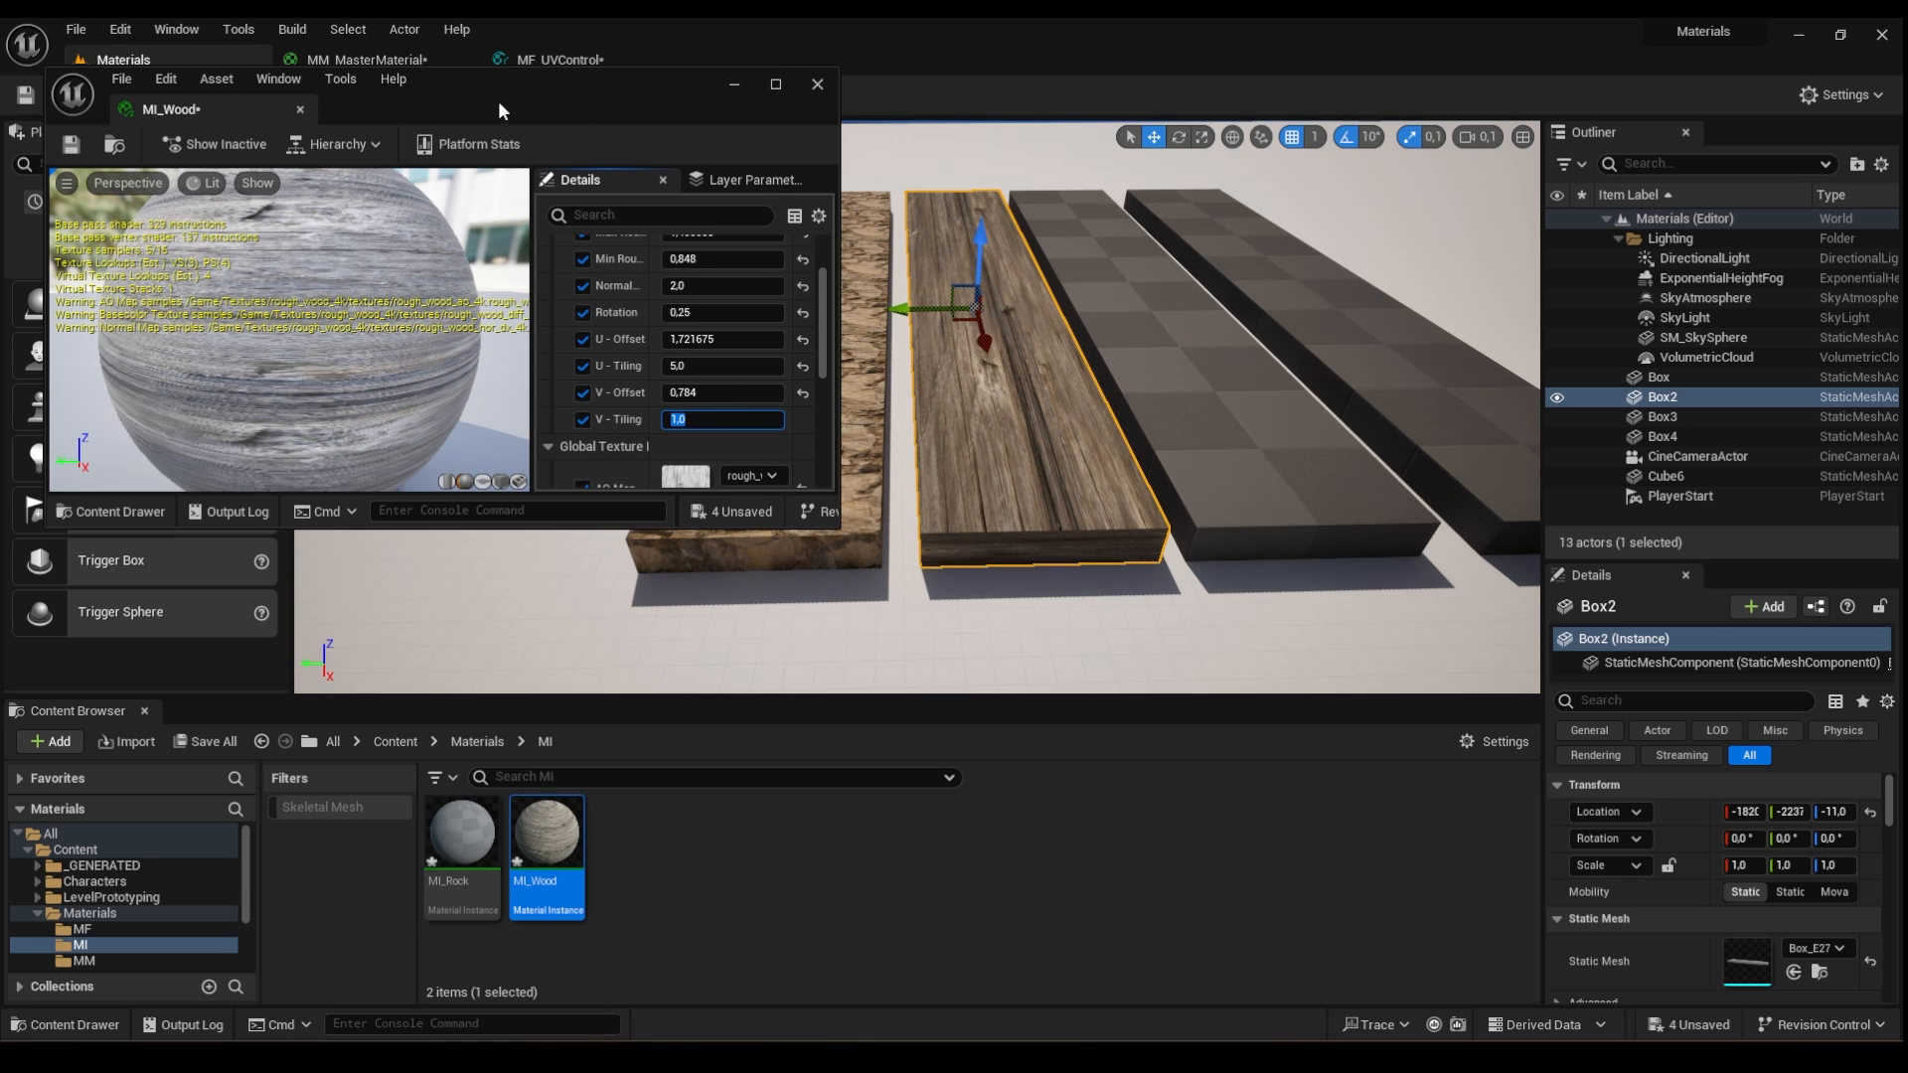
- Minimise the MI_Wood window and compare the MF_UVControl node graph with its use in MM_MasterMaterial
left_click_drag(505, 98, 518, 170)
left_click(566, 61)
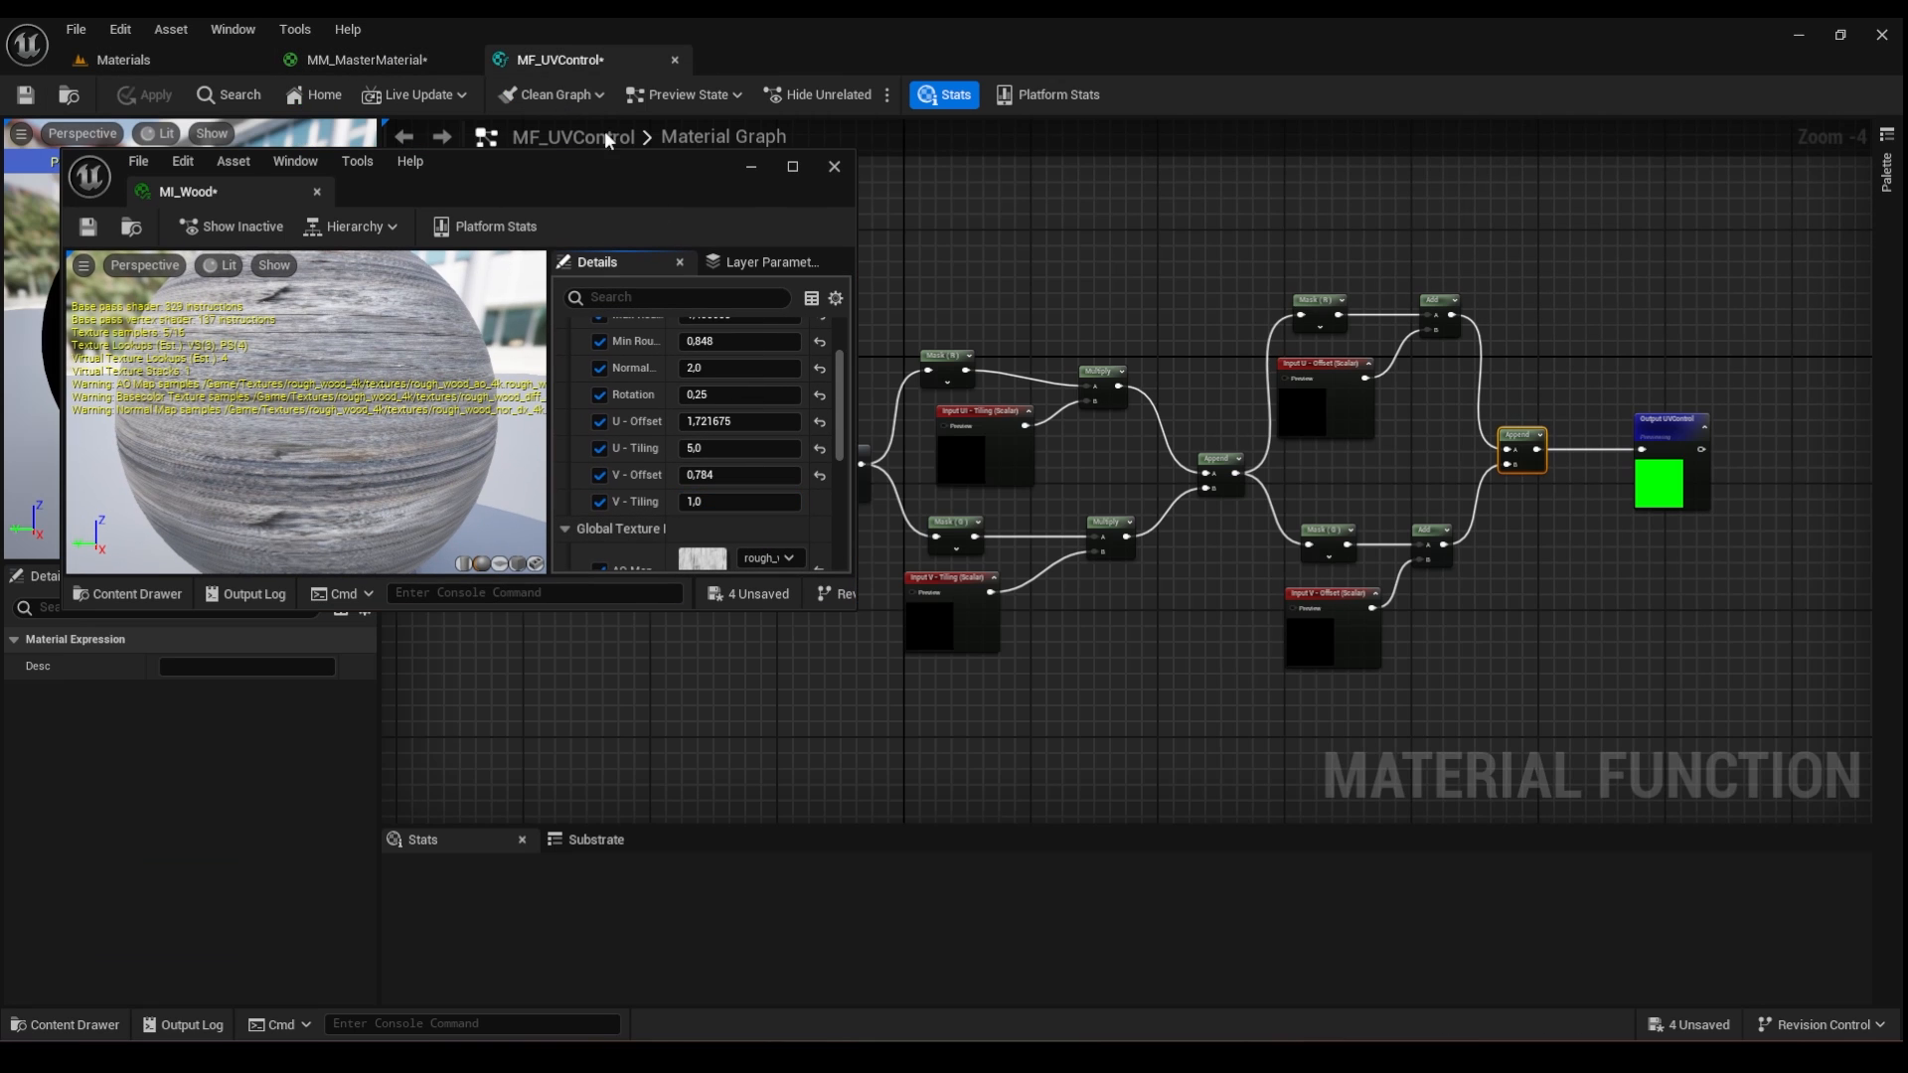
left_click(752, 171)
scroll(994, 510, "down", 1)
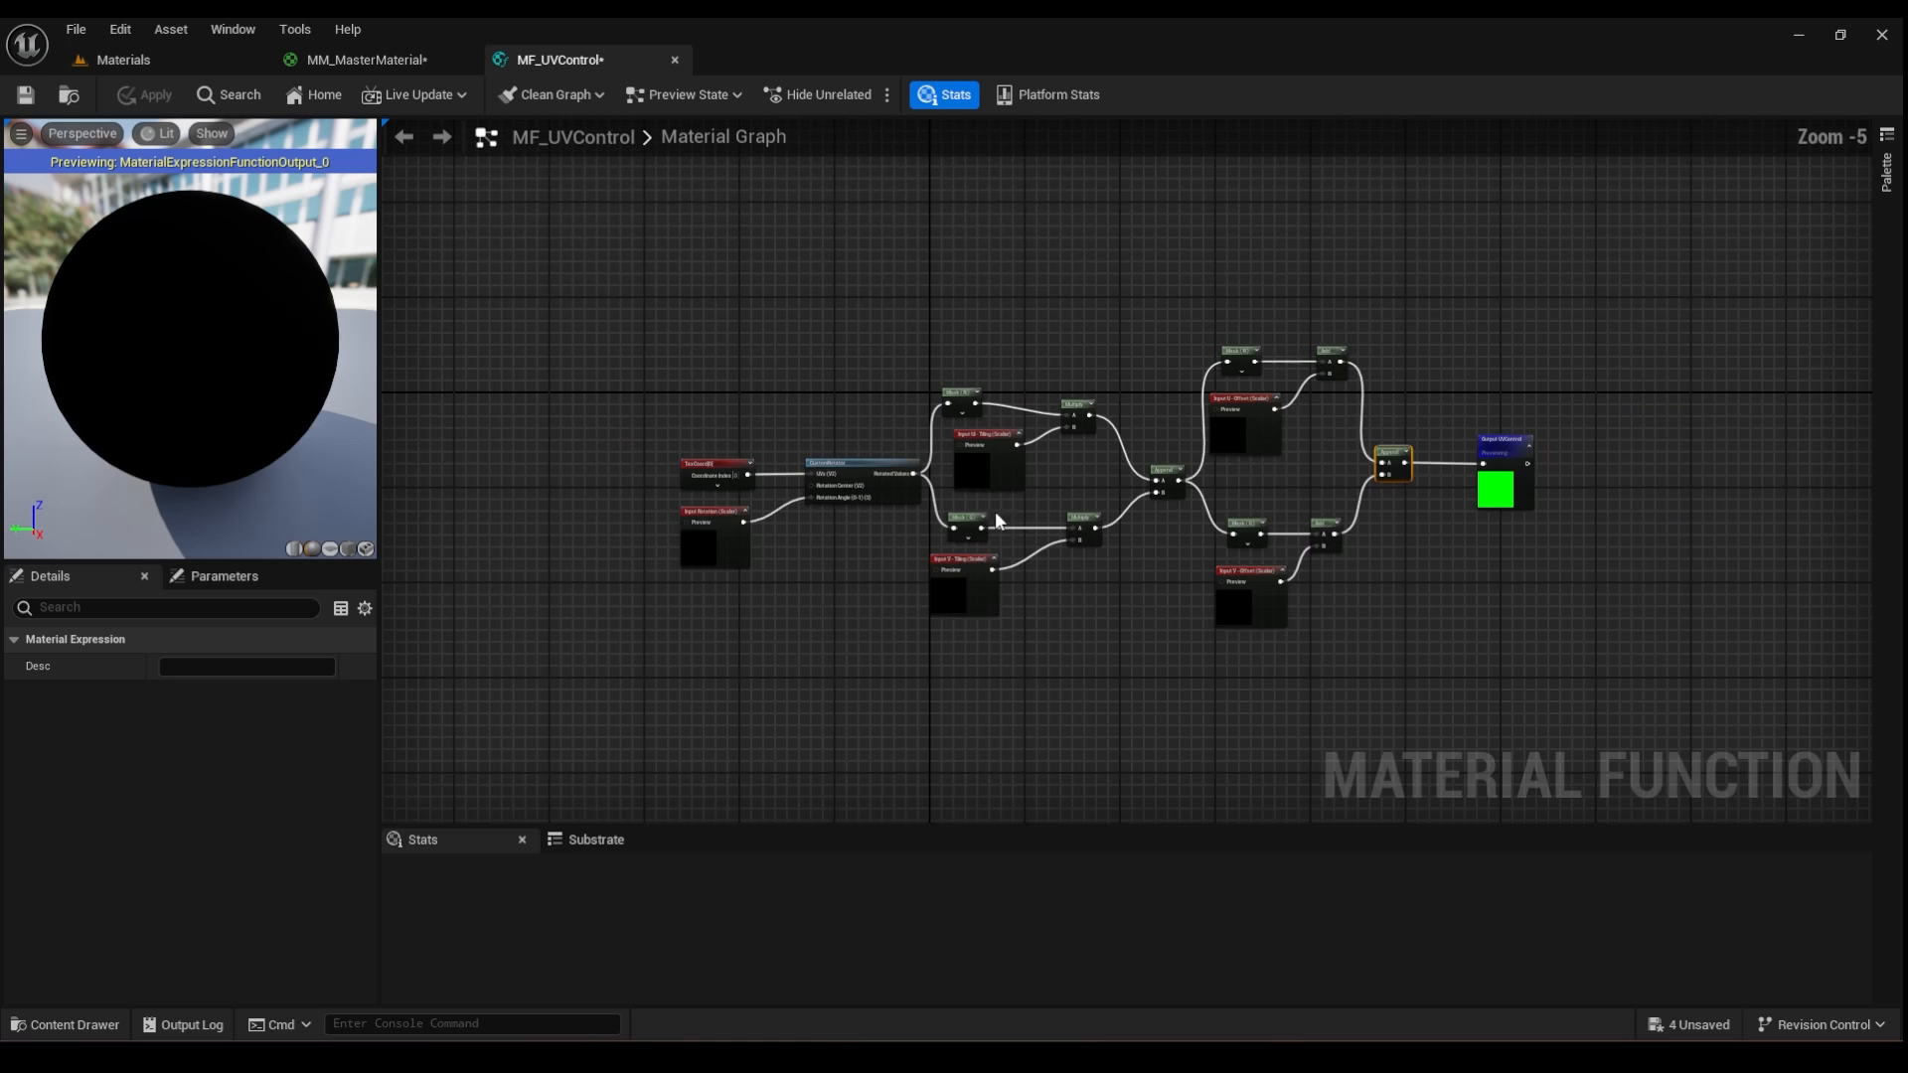
scroll(1113, 552, "up", 2)
scroll(1048, 581, "down", 2)
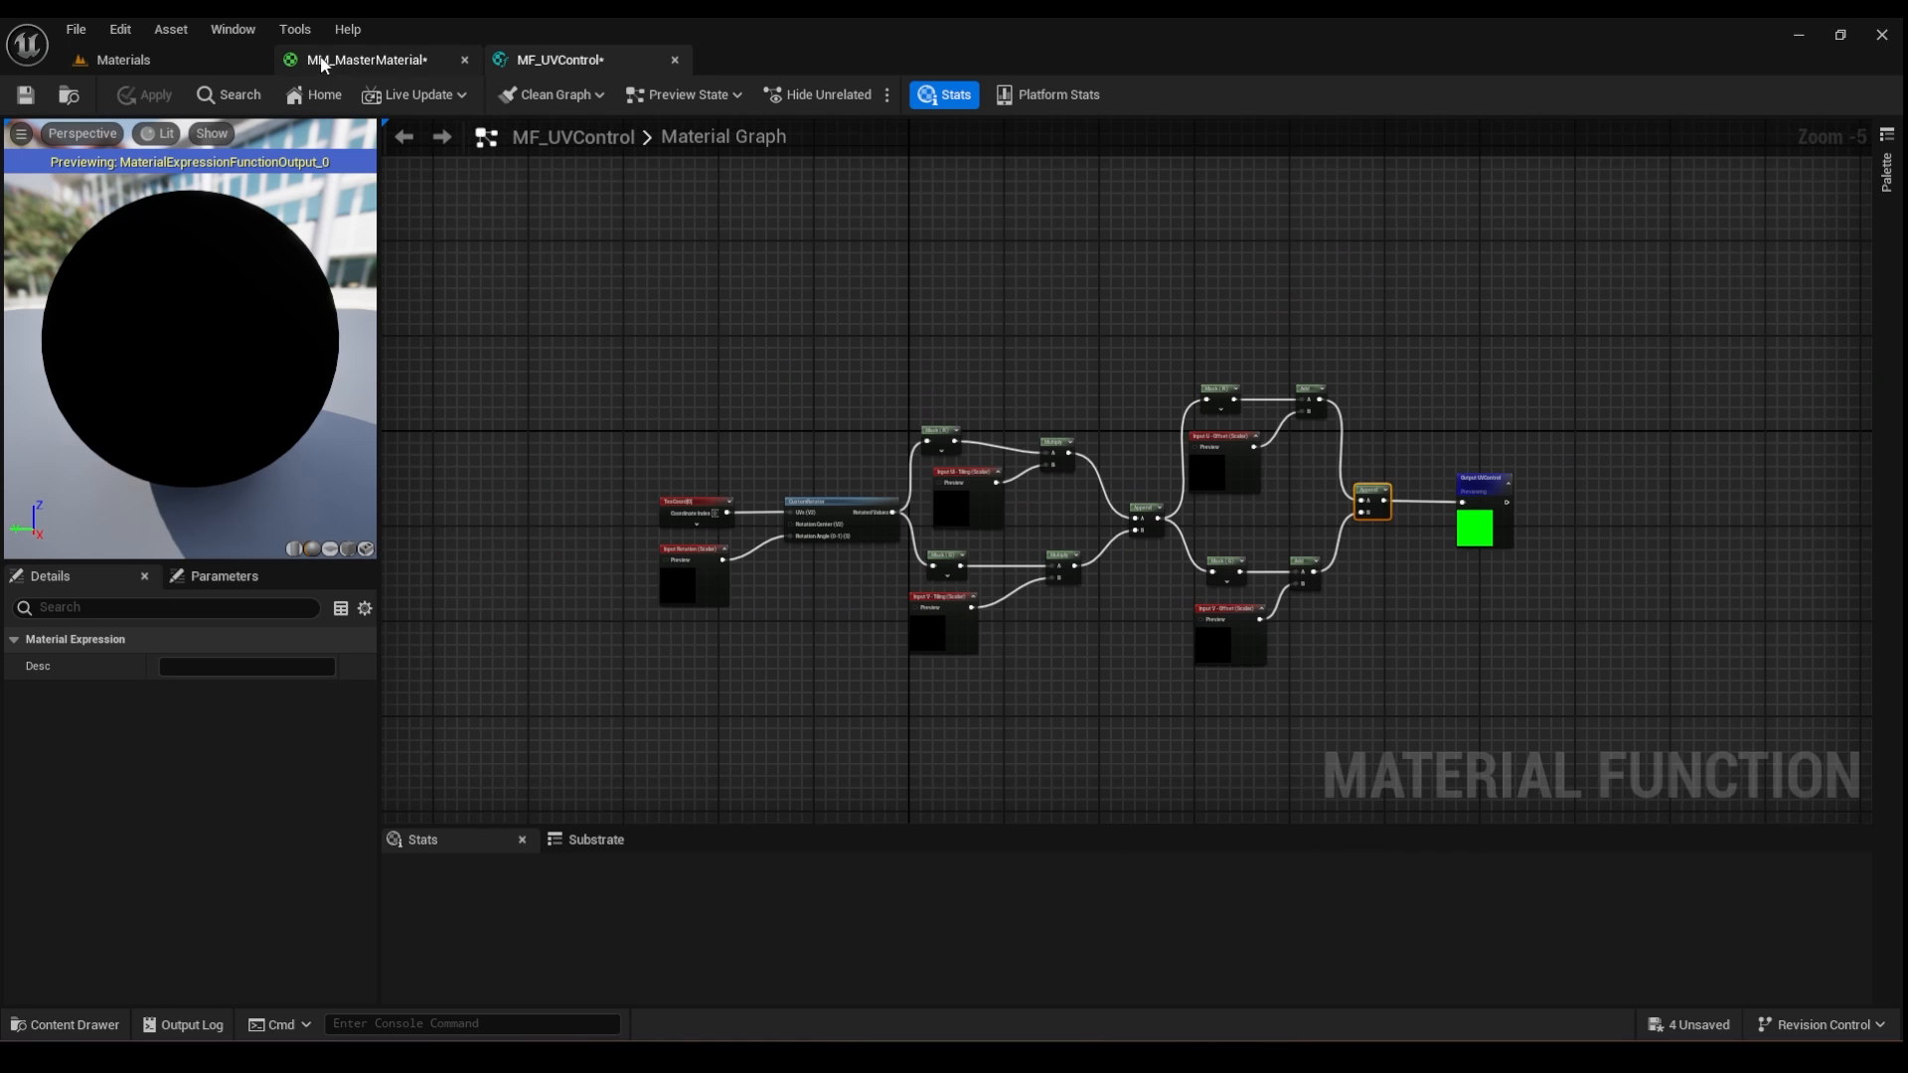
left_click(366, 60)
scroll(1021, 522, "up", 2)
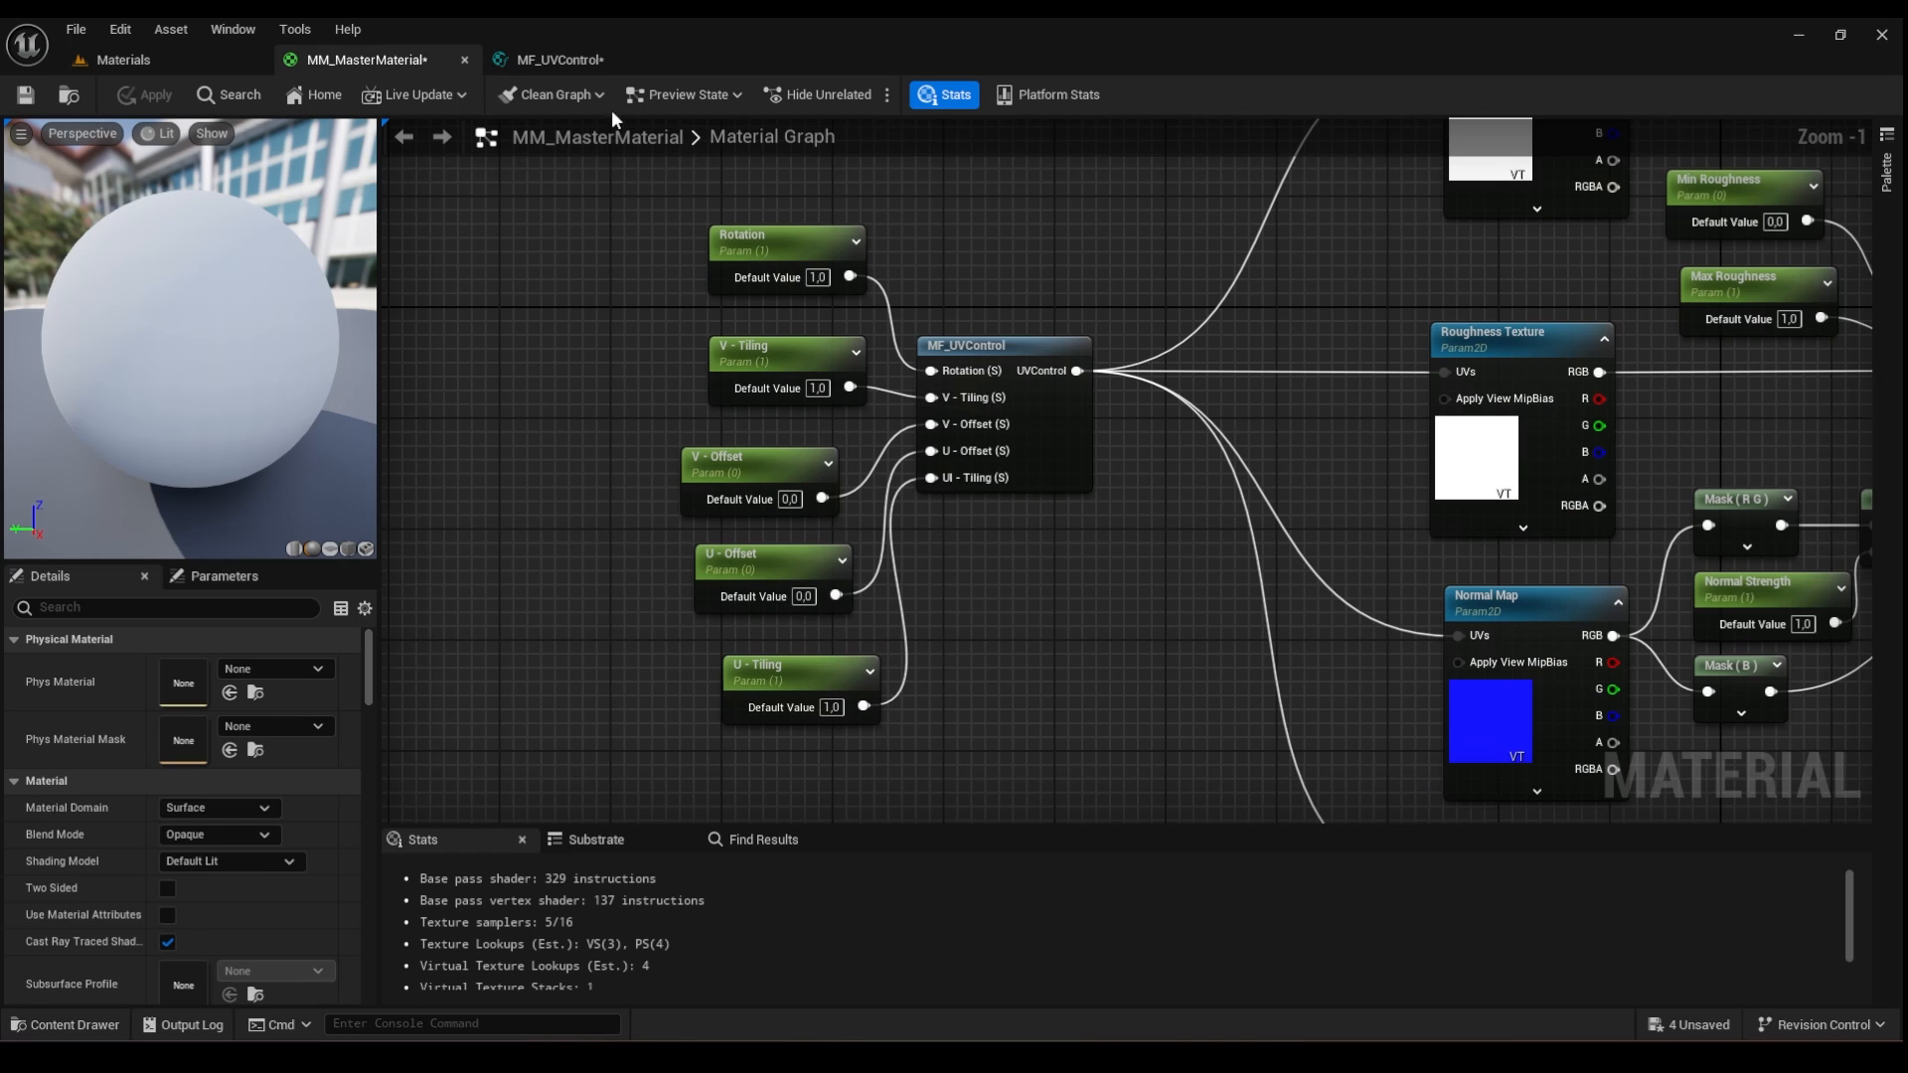
left_click(557, 59)
scroll(890, 551, "down", 2)
scroll(847, 521, "up", 3)
scroll(888, 479, "down", 2)
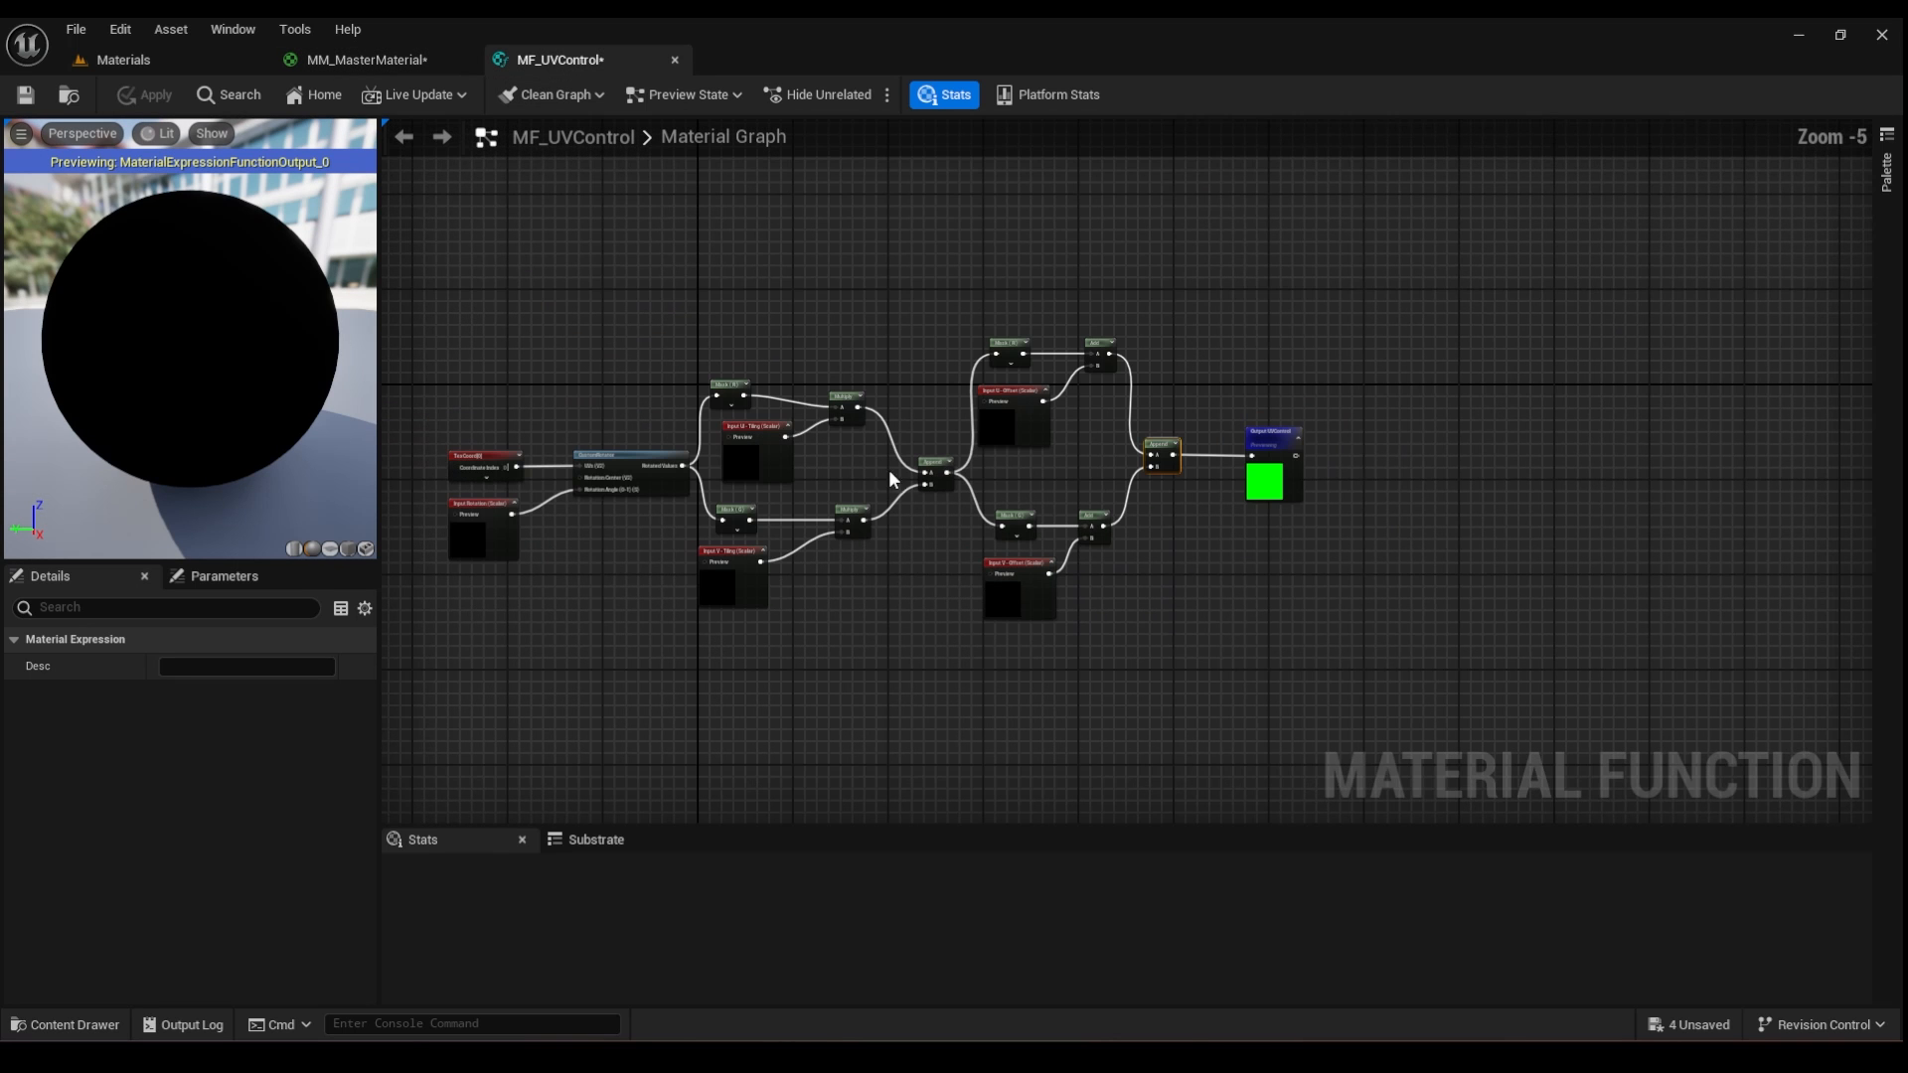
left_click(358, 60)
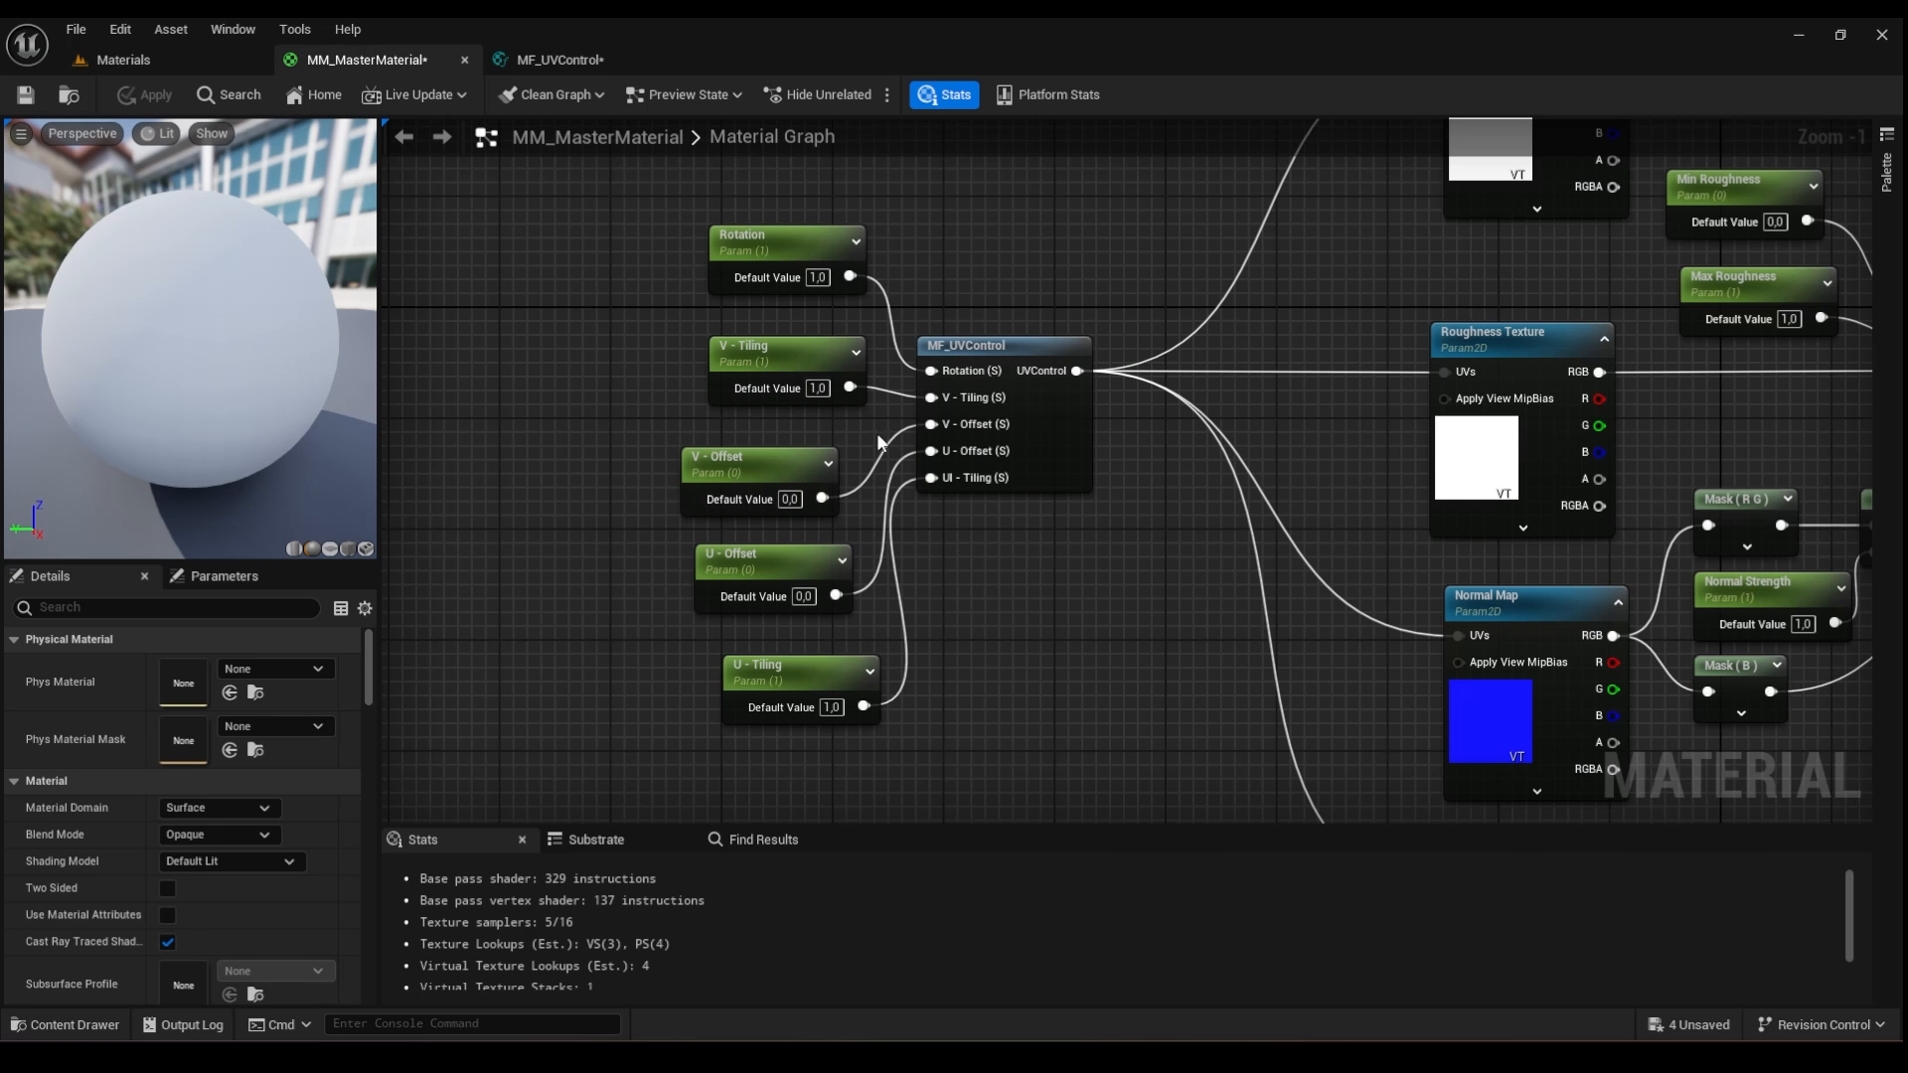
- Shift the MF_UVControl node in MM_MasterMaterial slightly away from its parameter nodes
left_click_drag(979, 358, 1021, 358)
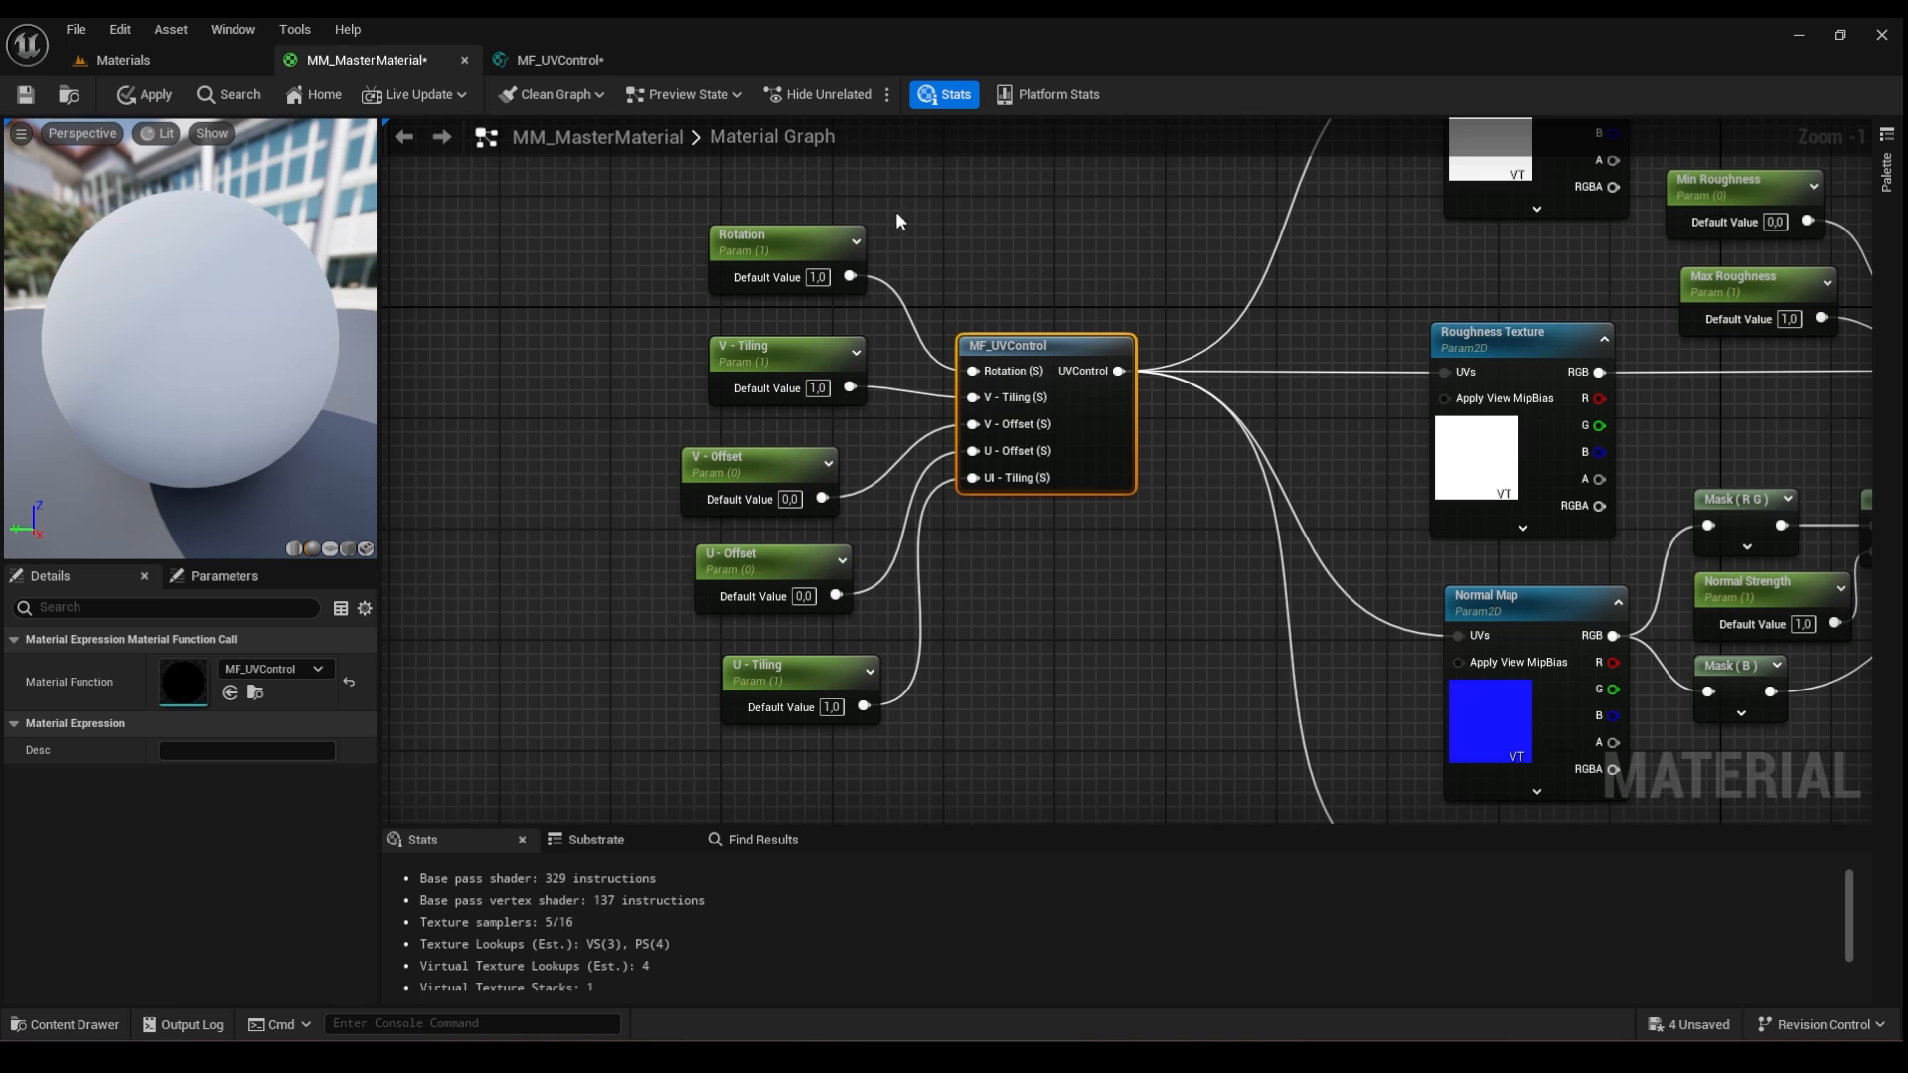
right_click_drag(1139, 594, 1076, 646)
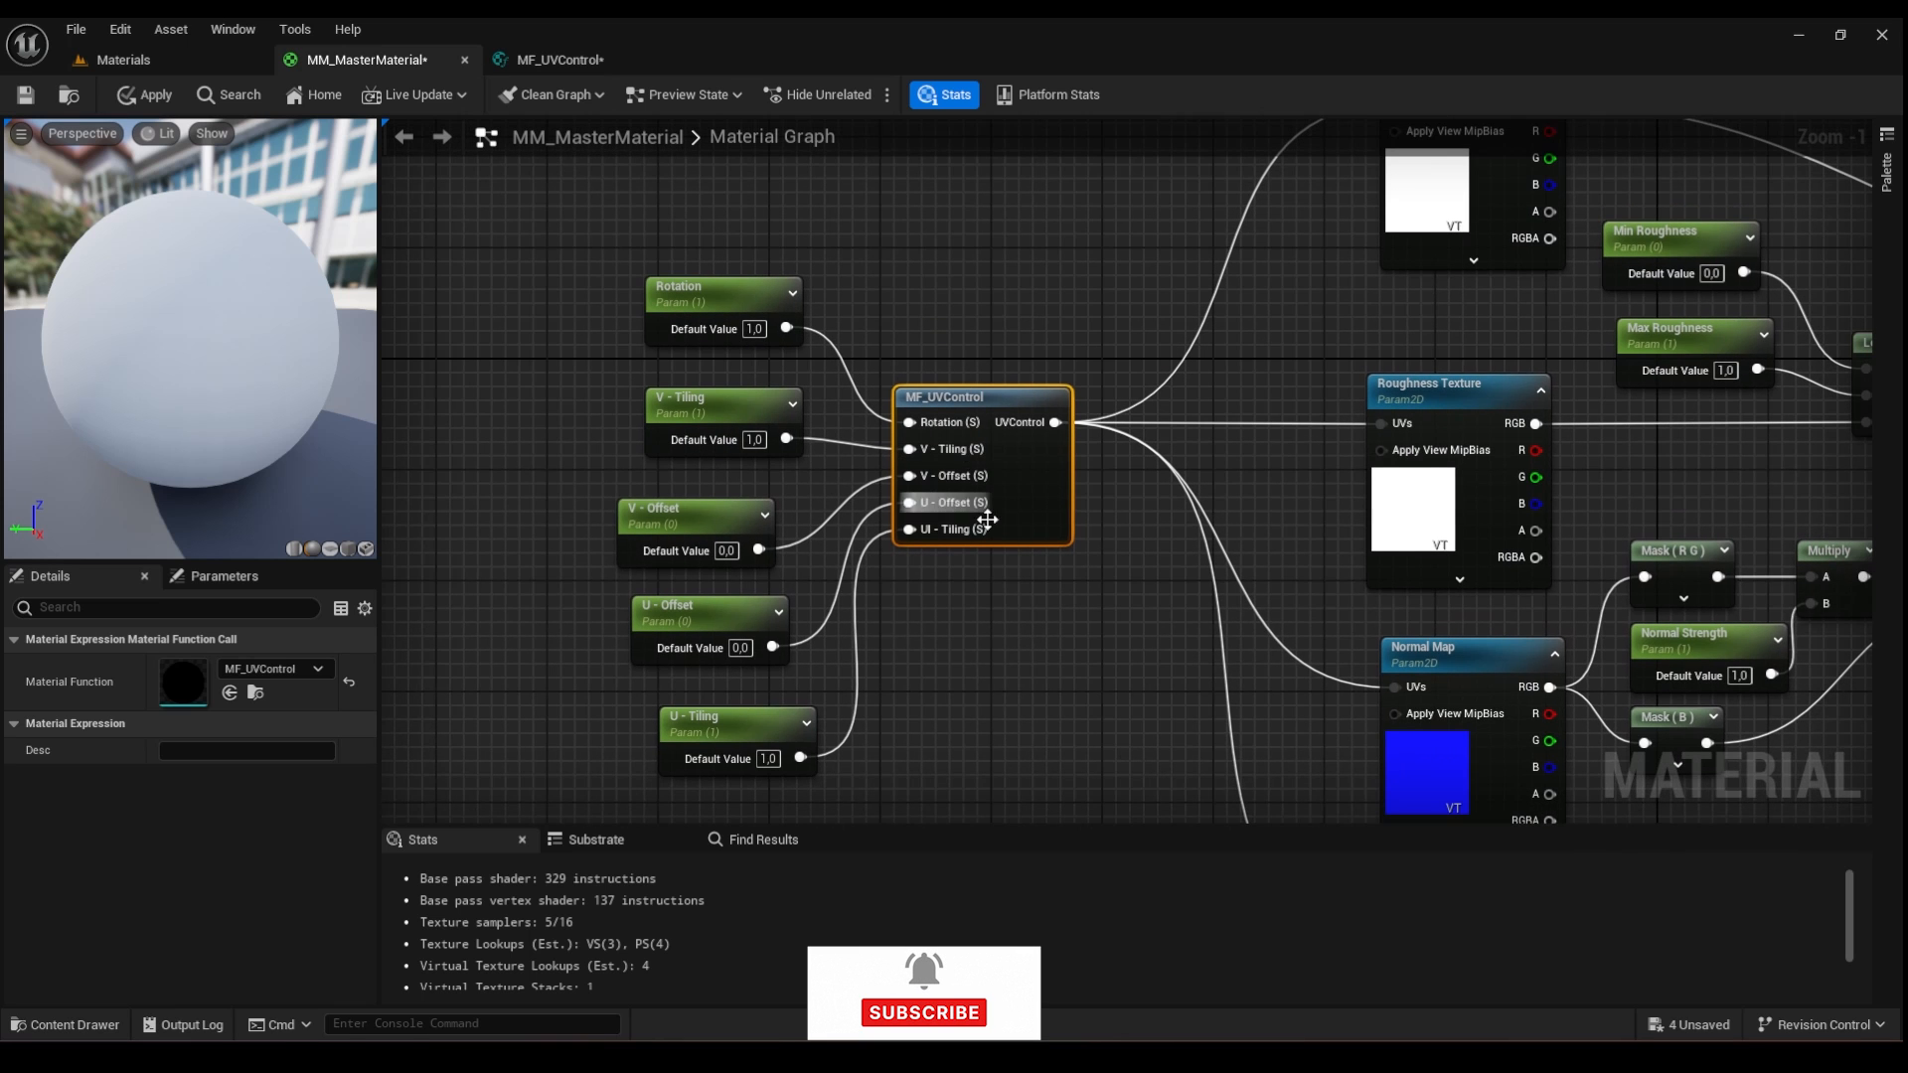
right_click_drag(986, 519, 919, 540)
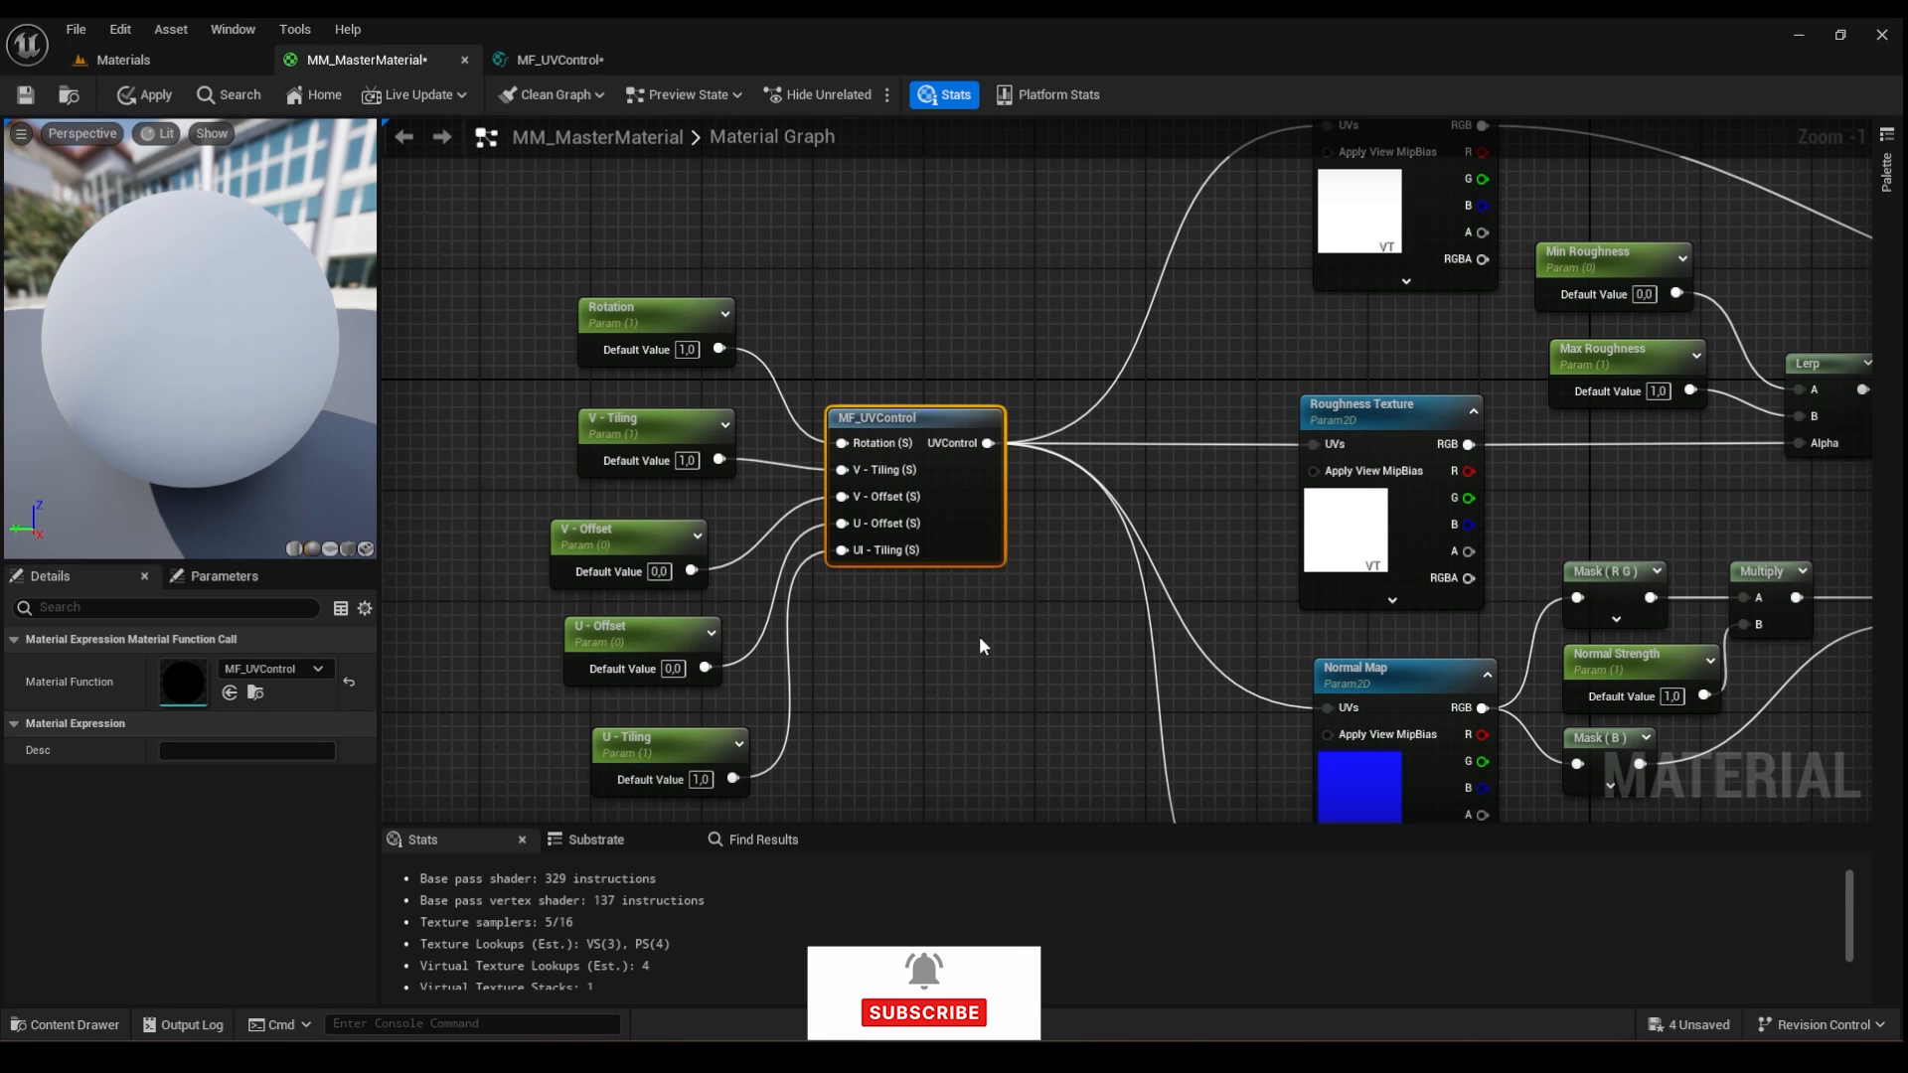
scroll(1024, 644, "down", 4)
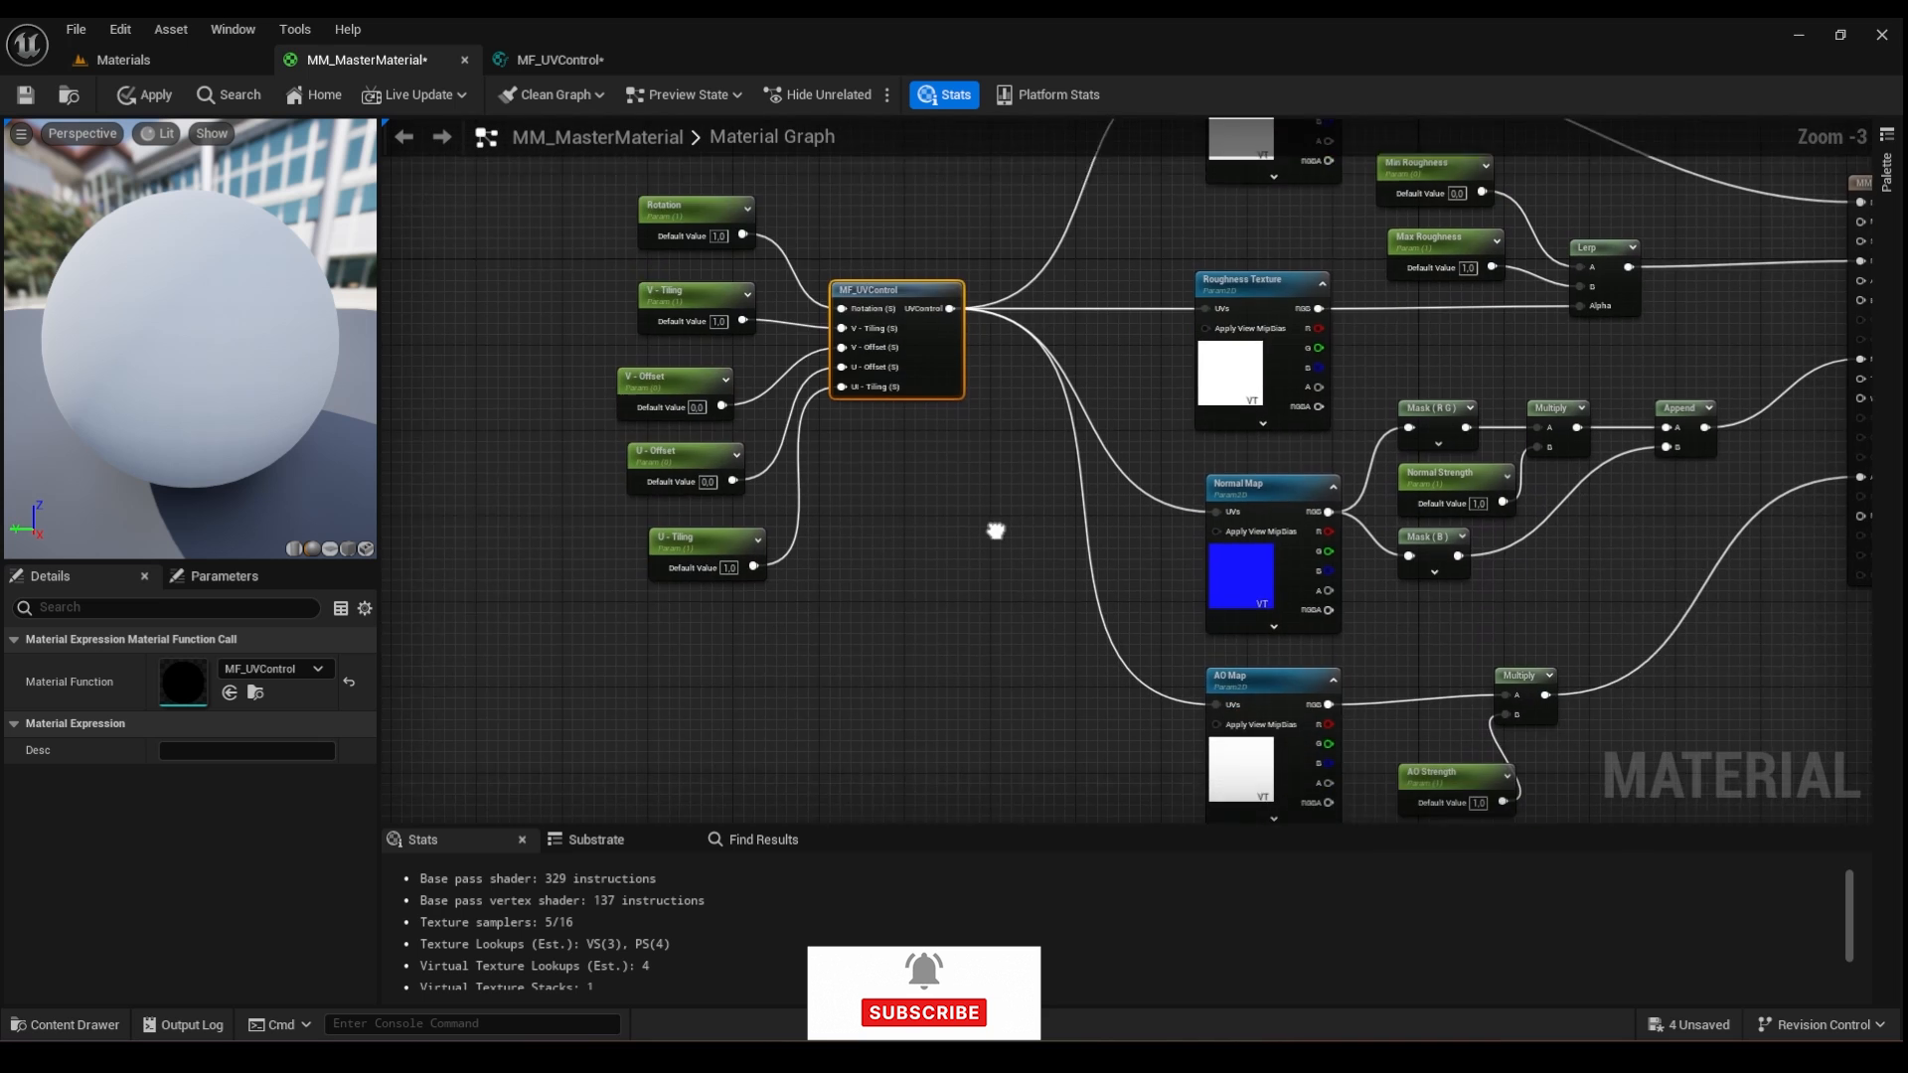
right_click_drag(1006, 508, 960, 559)
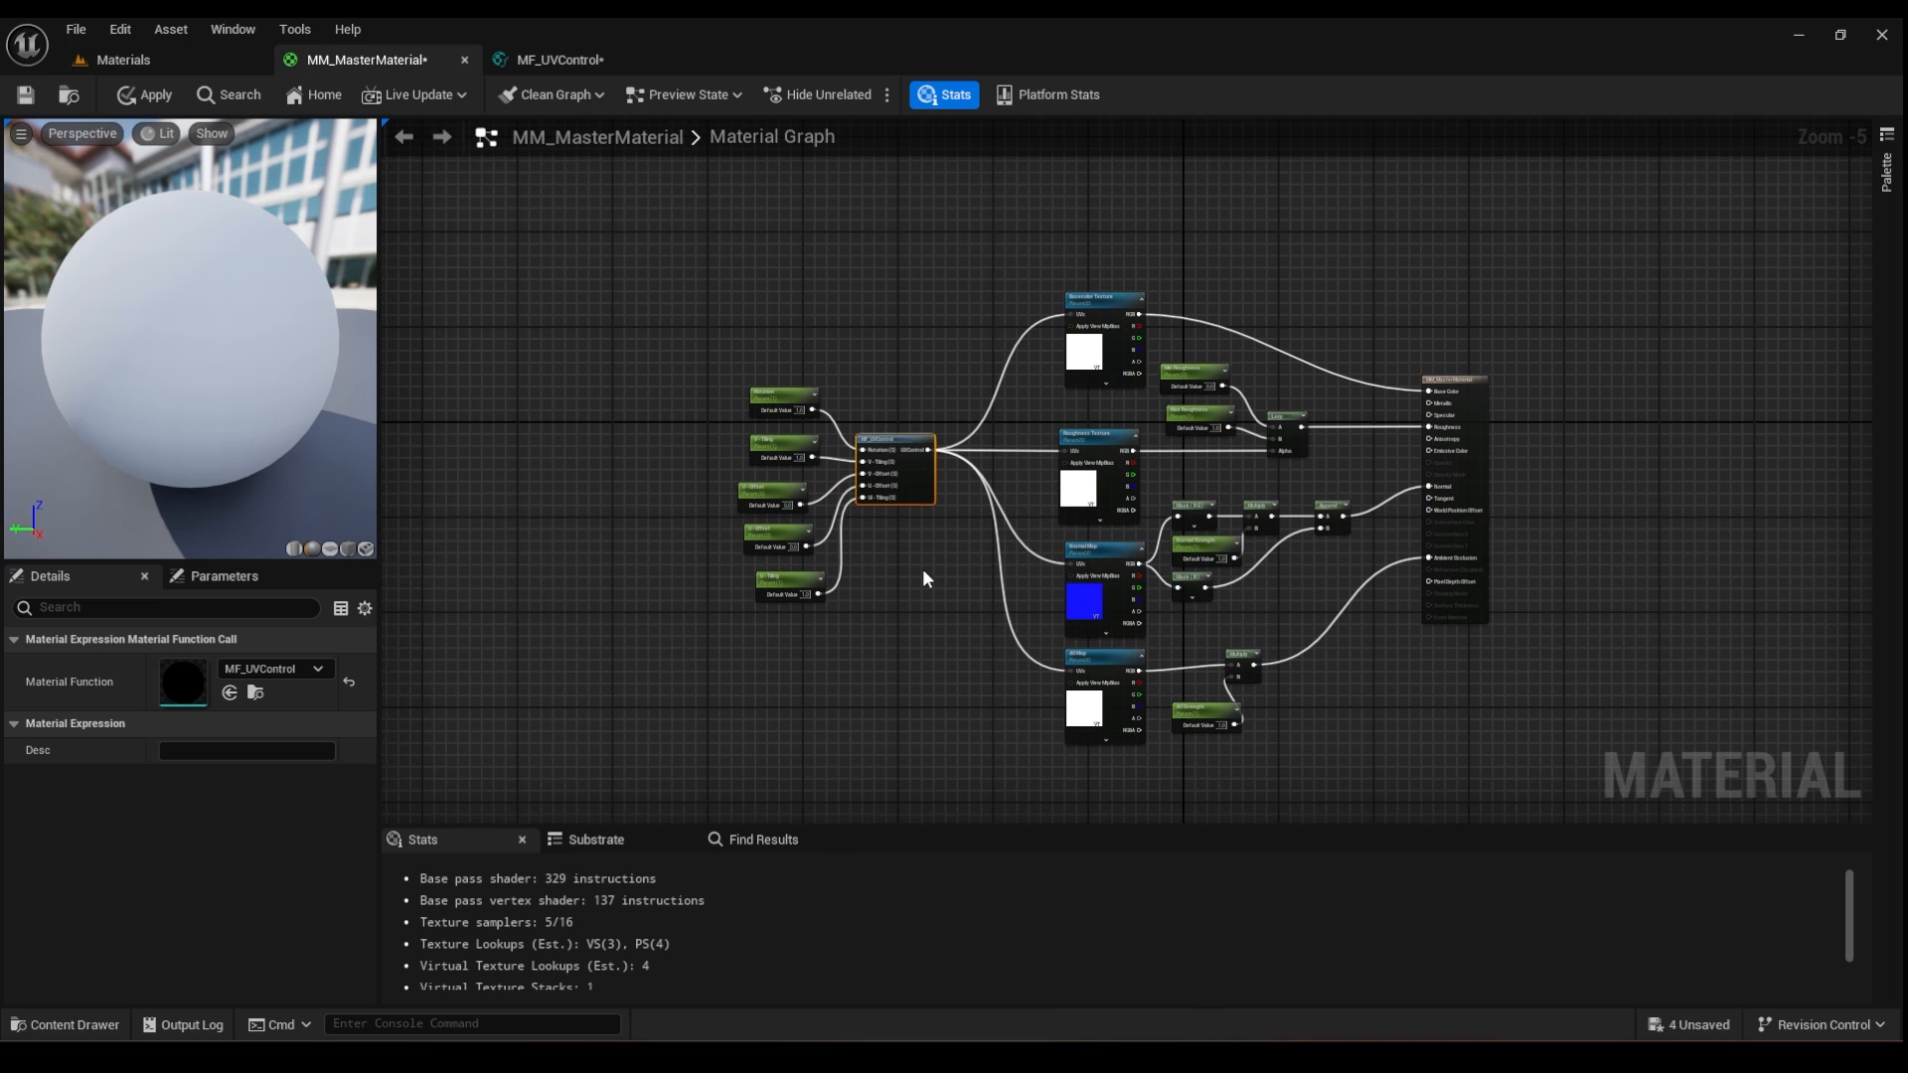